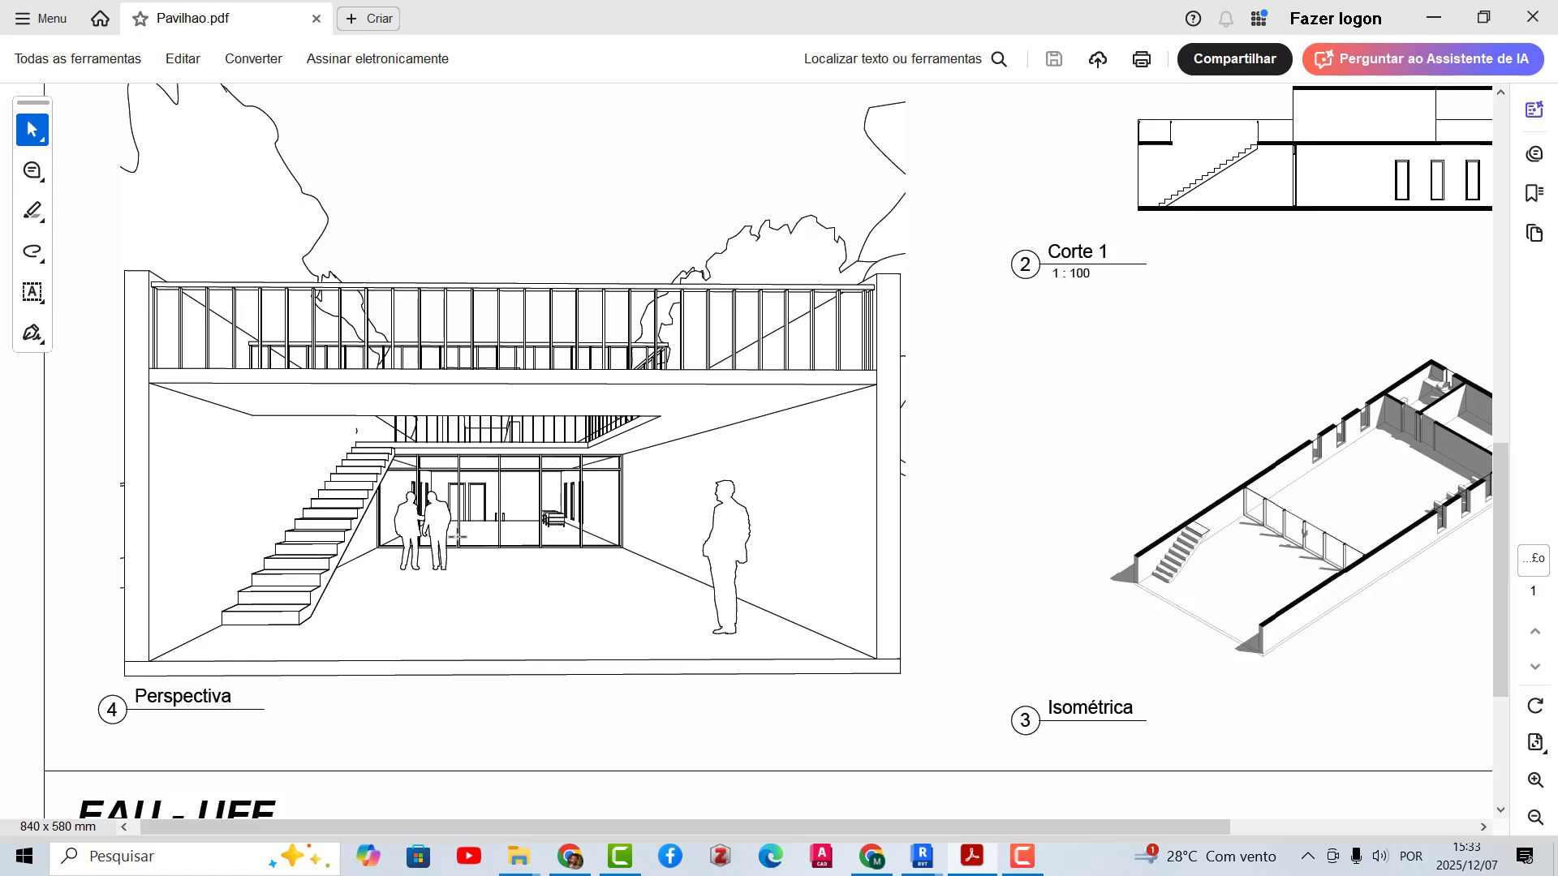
# - Examine the ground-floor plan, Corte 1 section, isometric and perspective drawings across the Pavilhao.pdf presentation sheet
pyautogui.keyDown('ctrl'); pyautogui.scroll(-3, 443, 542); pyautogui.keyUp('ctrl')
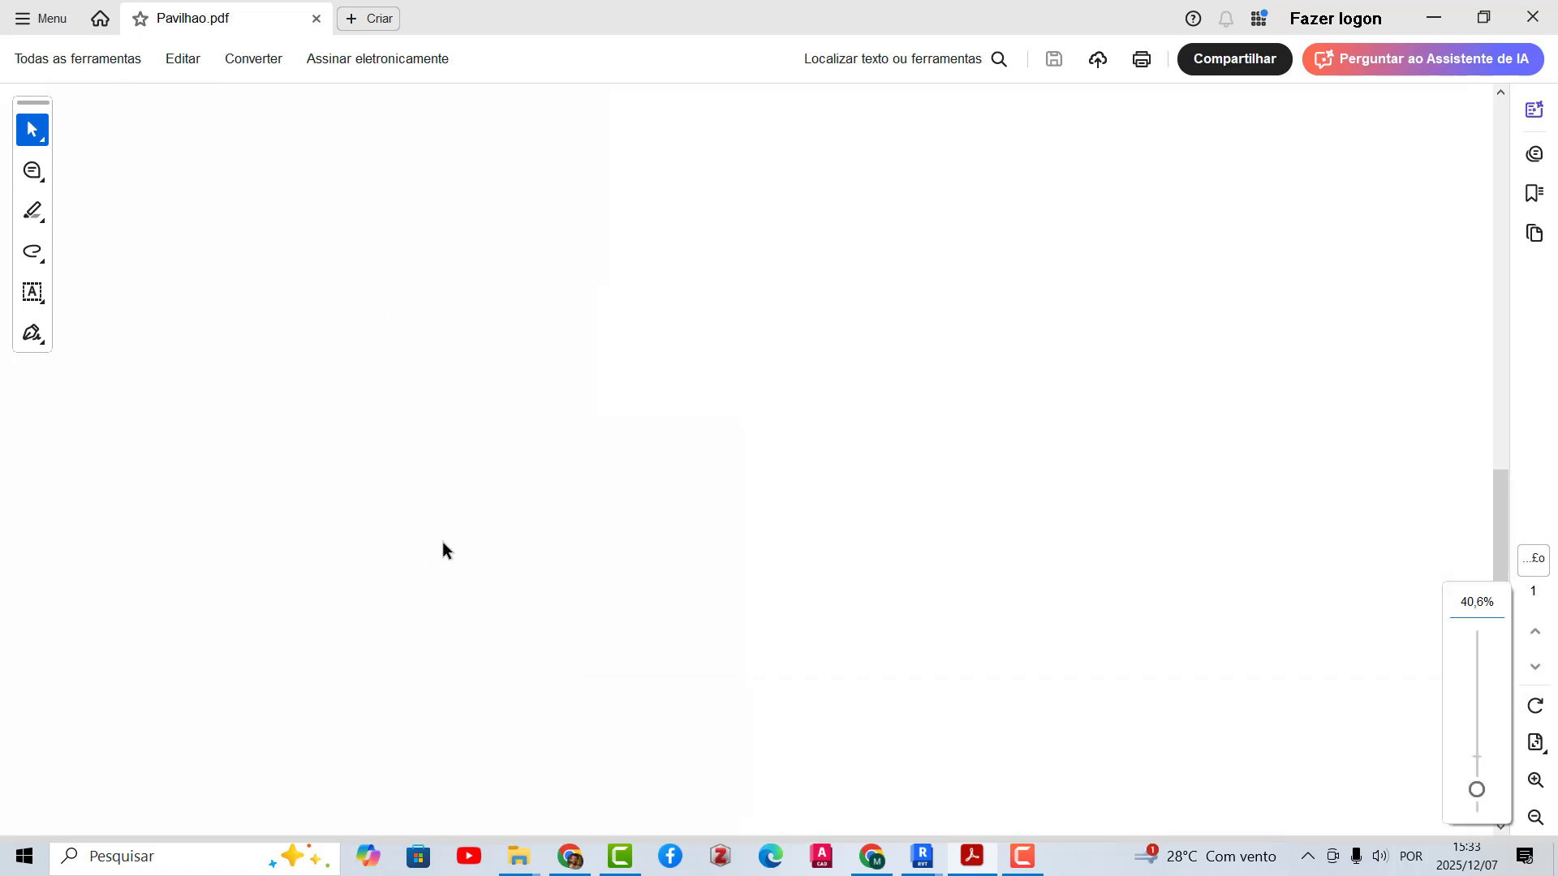
pyautogui.keyDown('ctrl'); pyautogui.scroll(2, 1075, 131); pyautogui.keyUp('ctrl')
pyautogui.keyDown('ctrl'); pyautogui.scroll(1, 1075, 131); pyautogui.keyUp('ctrl')
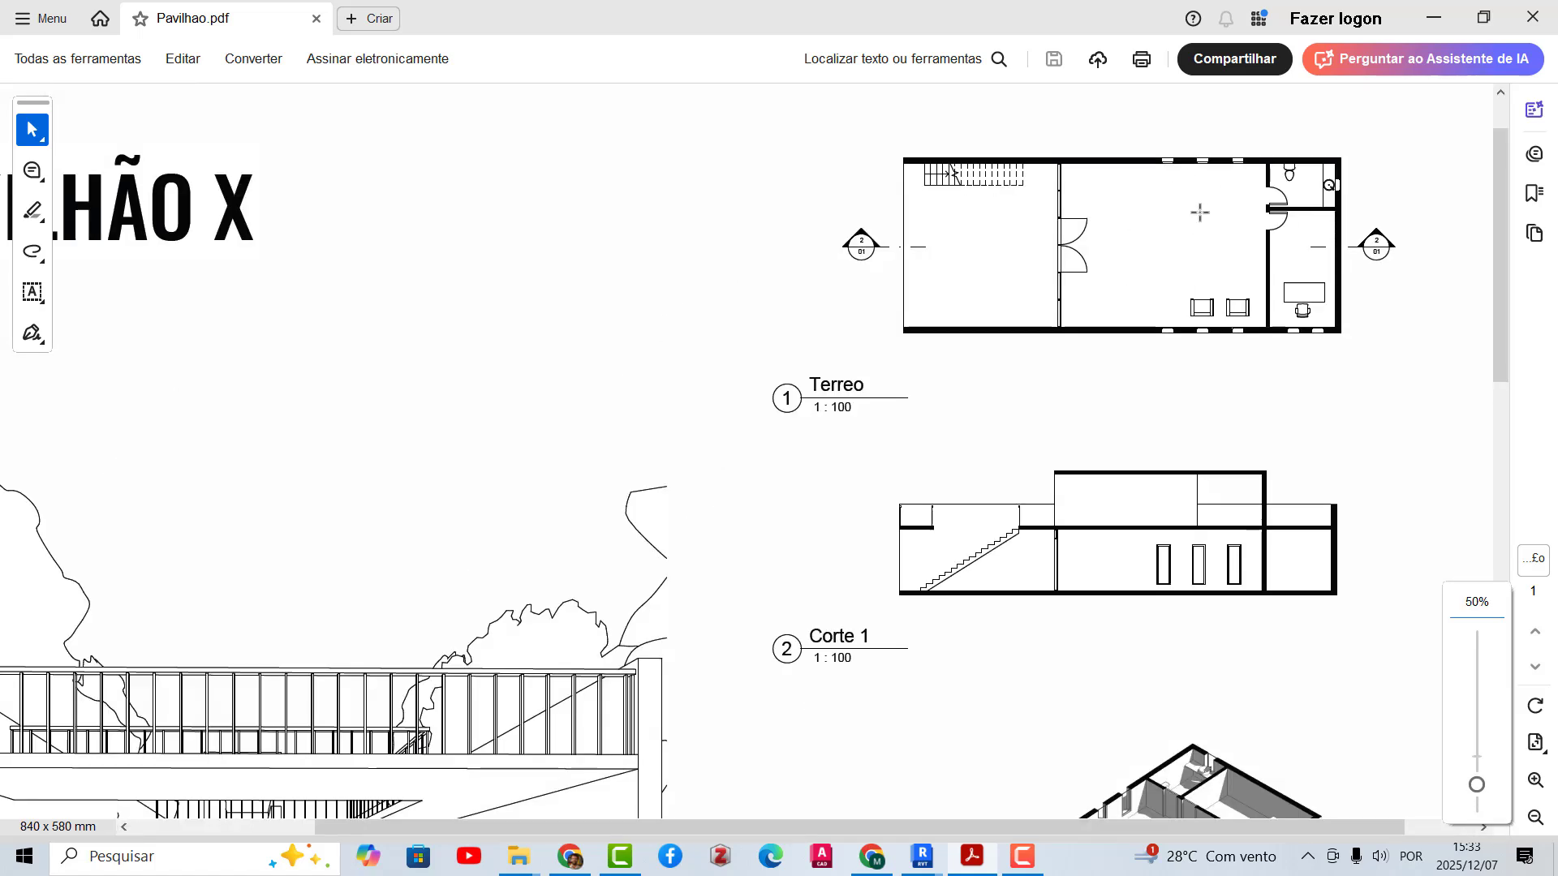
pyautogui.scroll(-1, 1229, 532)
pyautogui.scroll(-3, 1237, 463)
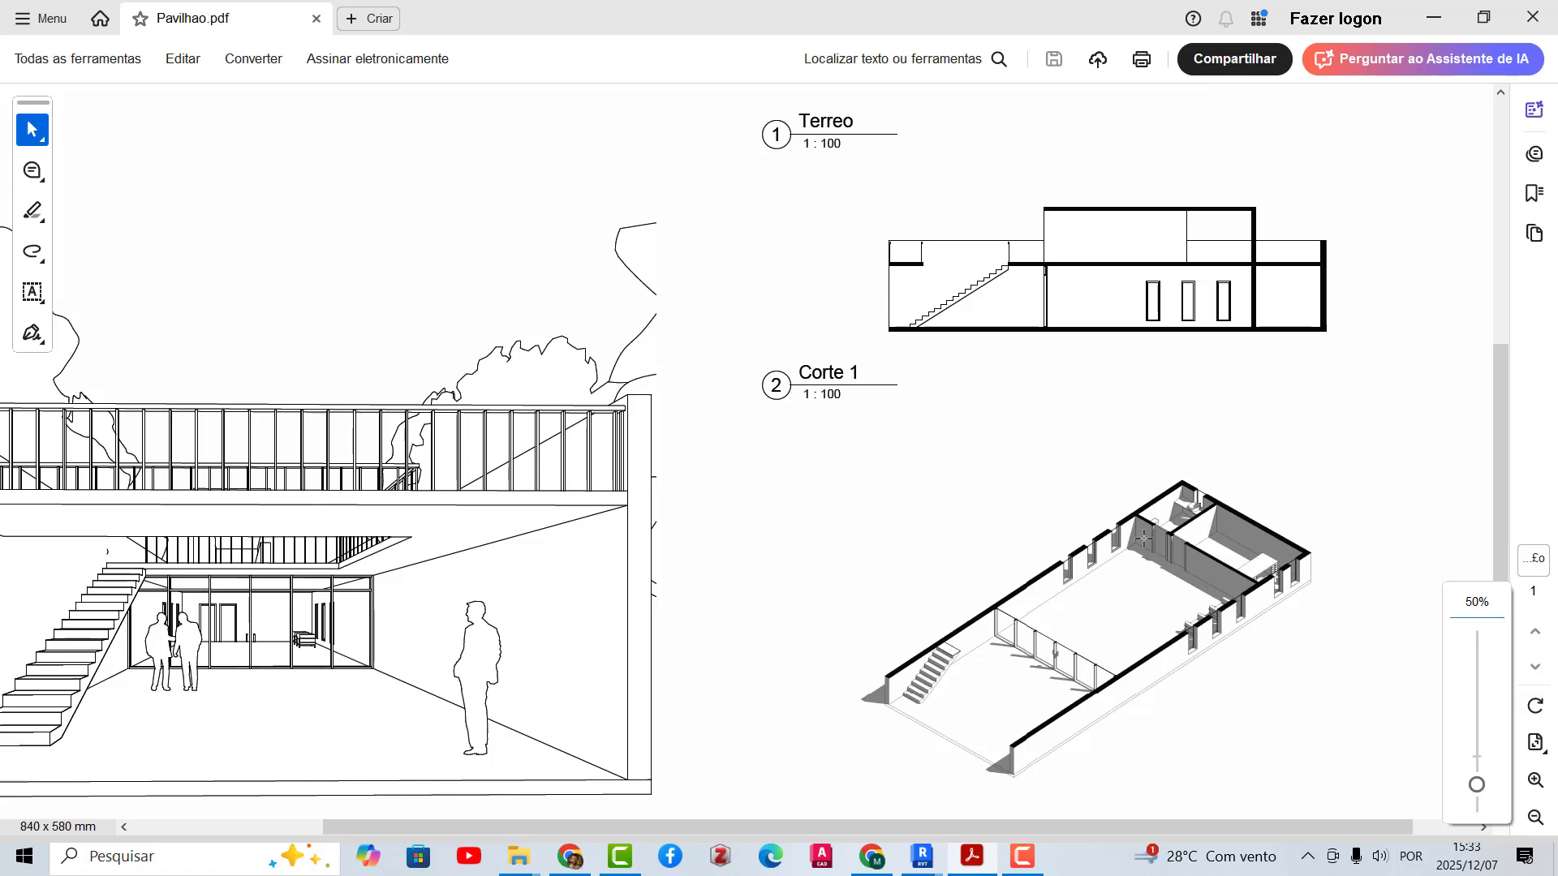
pyautogui.keyDown('ctrl'); pyautogui.scroll(-3, 1280, 542); pyautogui.keyUp('ctrl')
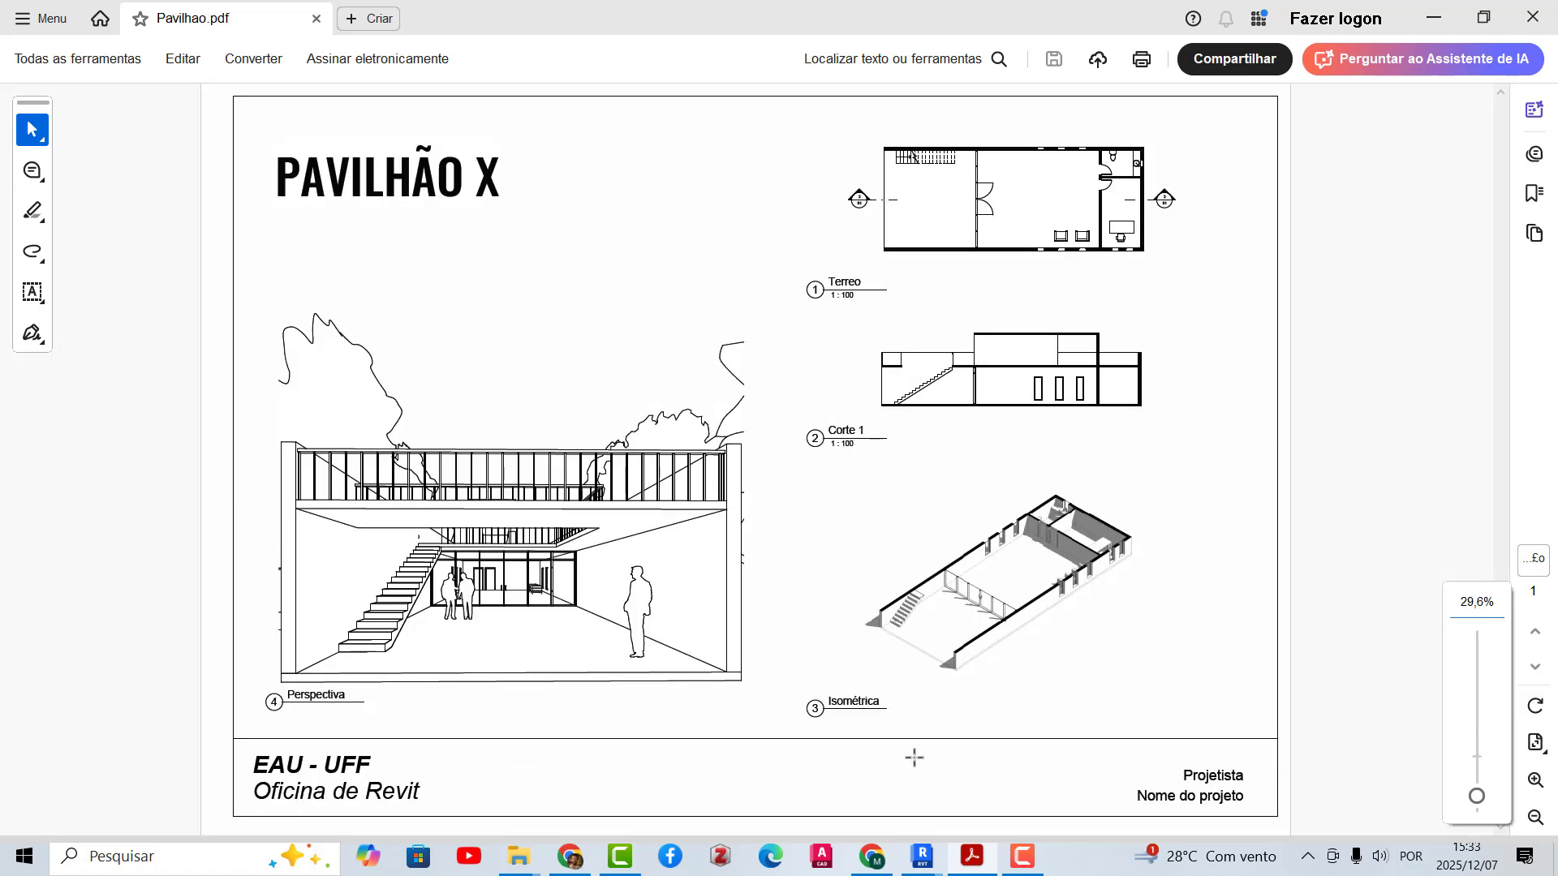
# - Switch to the Pavilhao project in Revit, open the Isométrica 3D view and dismiss the save reminder
pyautogui.moveTo(921, 856)
pyautogui.click(943, 807)
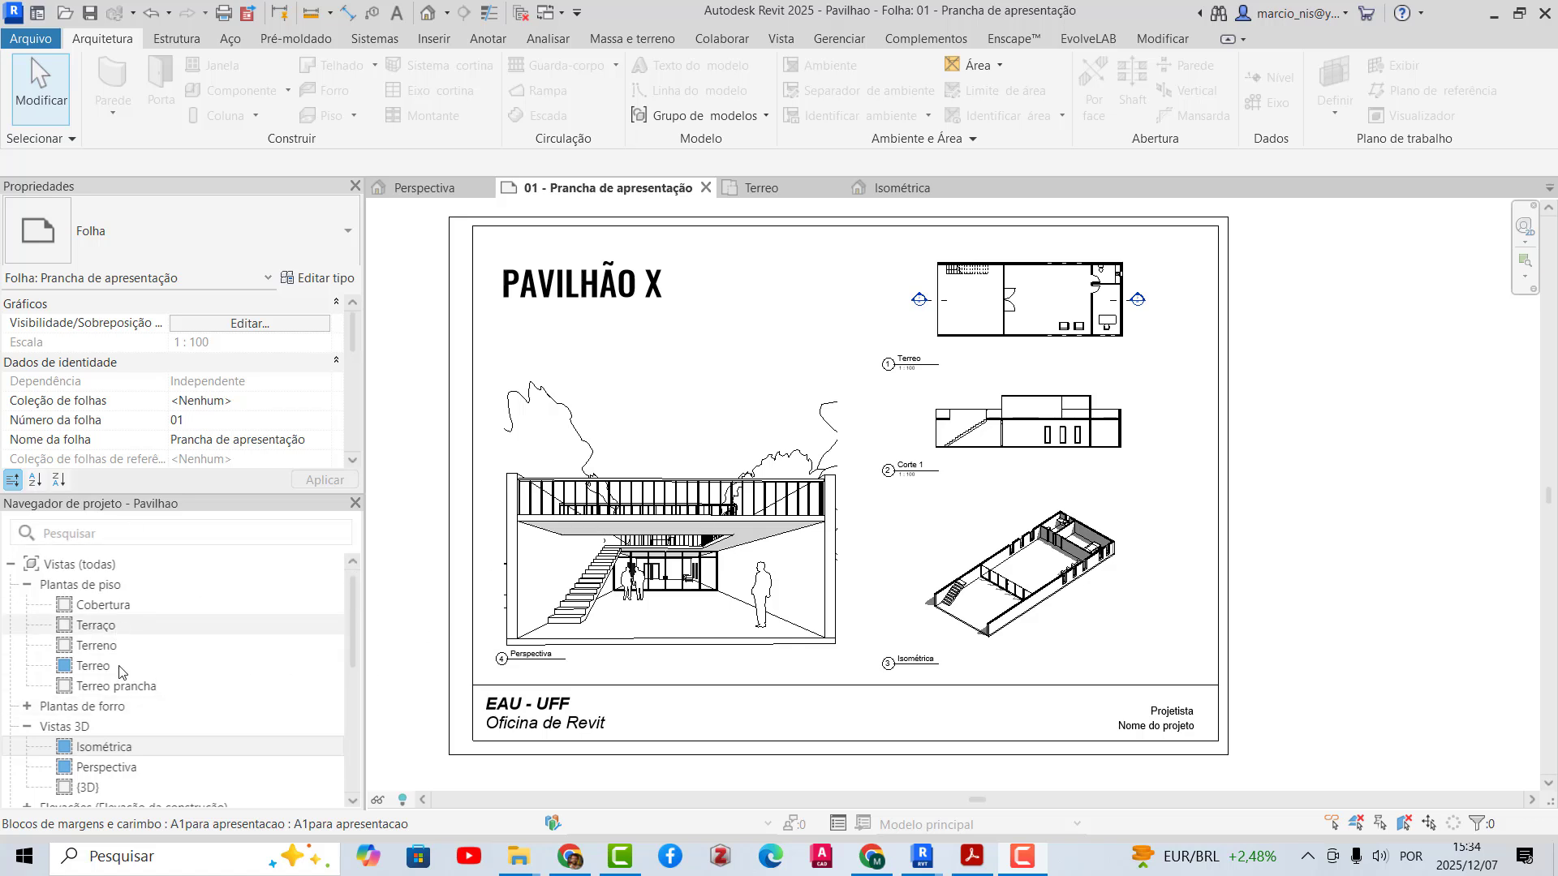
pyautogui.scroll(-2, 124, 671)
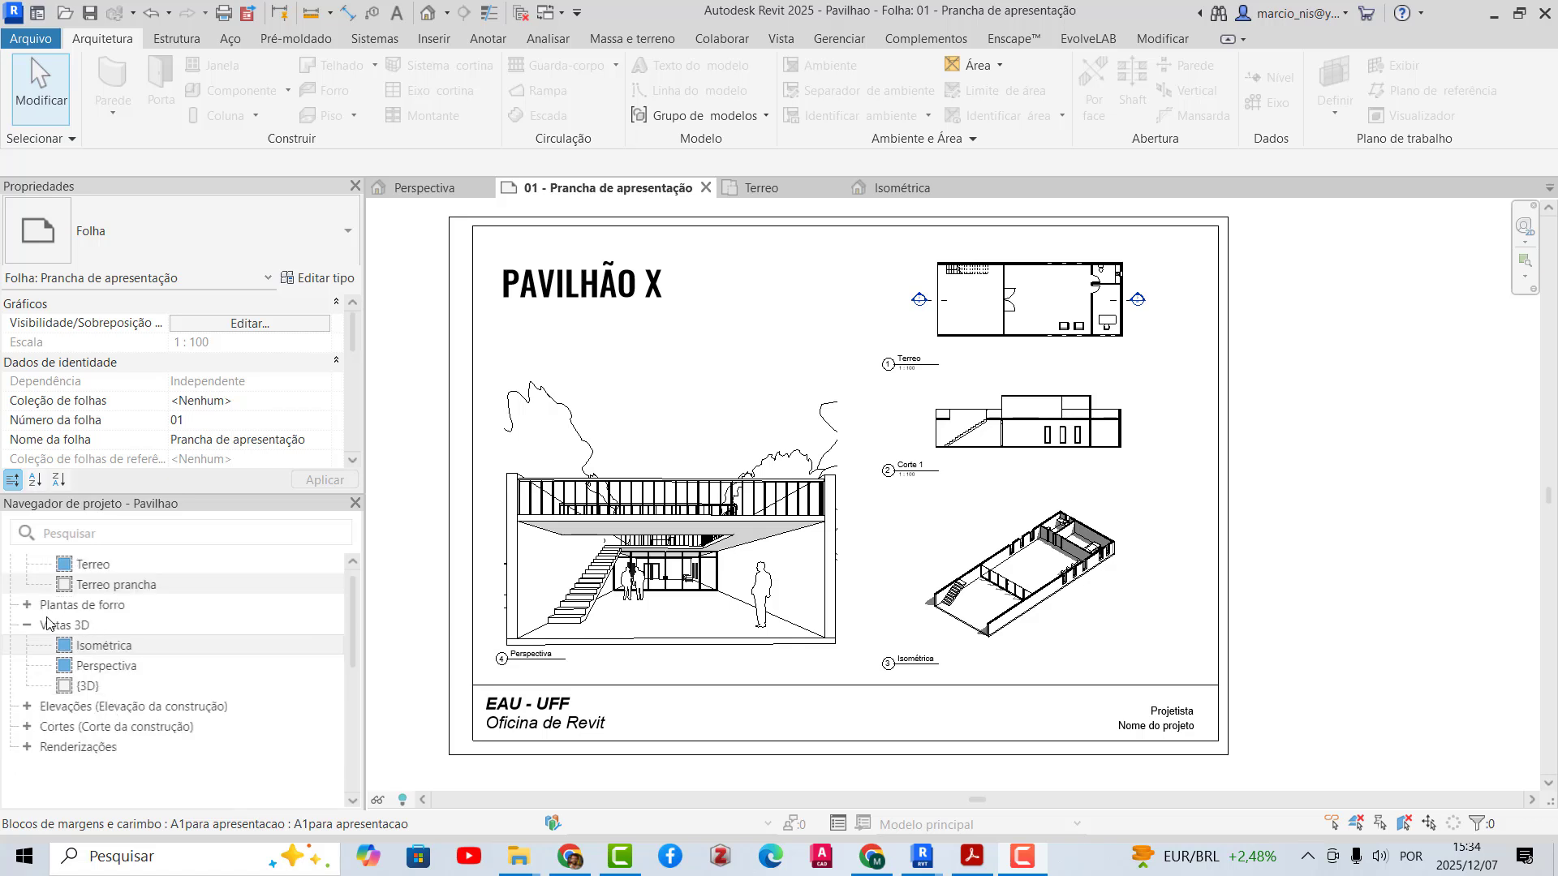
pyautogui.doubleClick(104, 645)
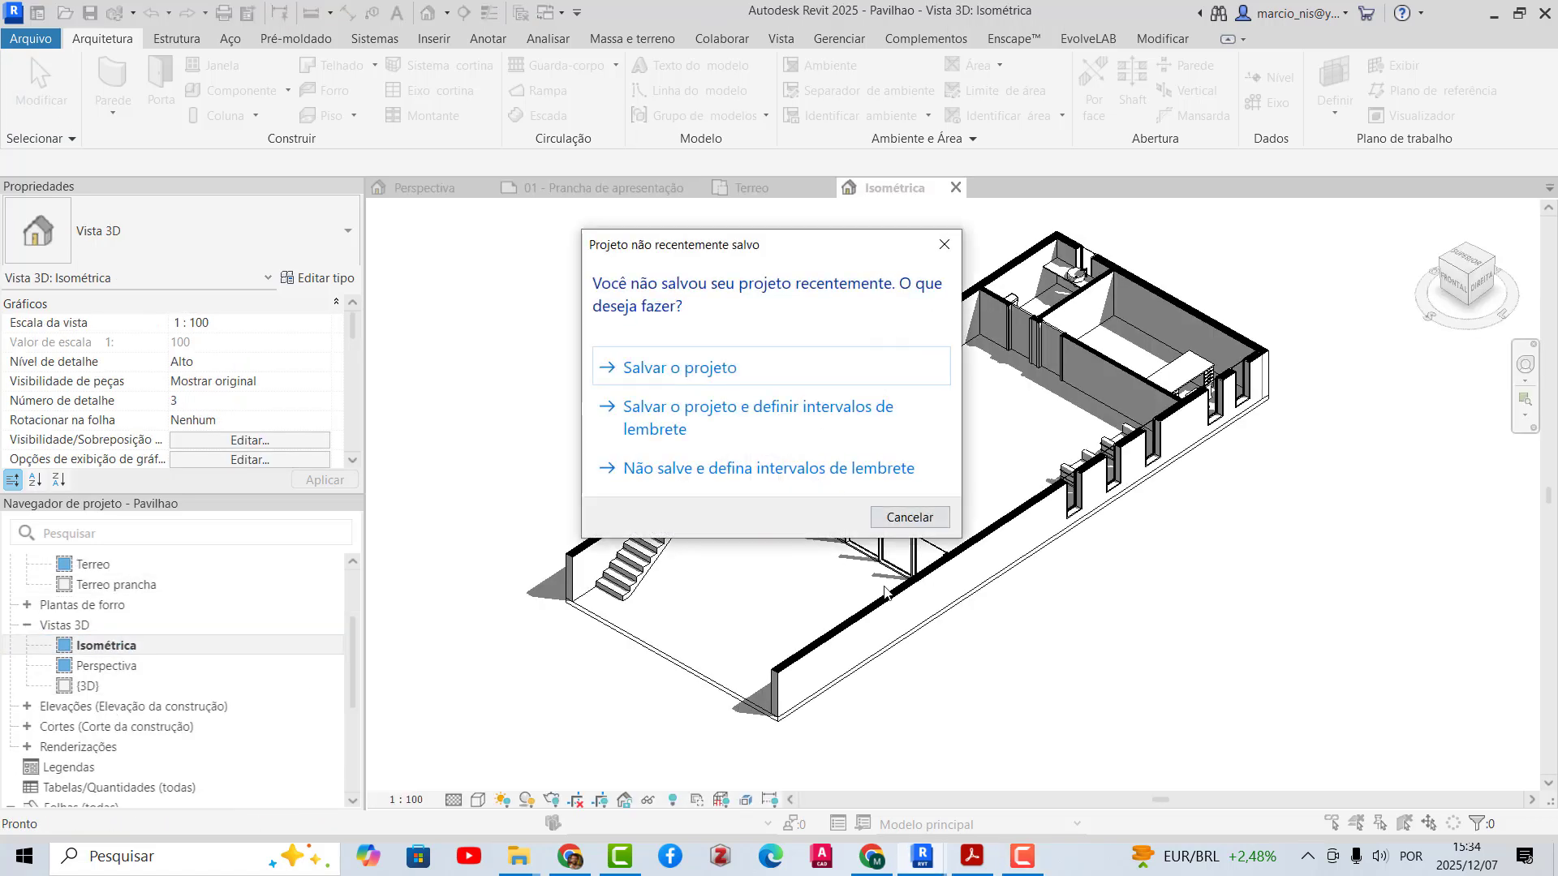
pyautogui.click(944, 247)
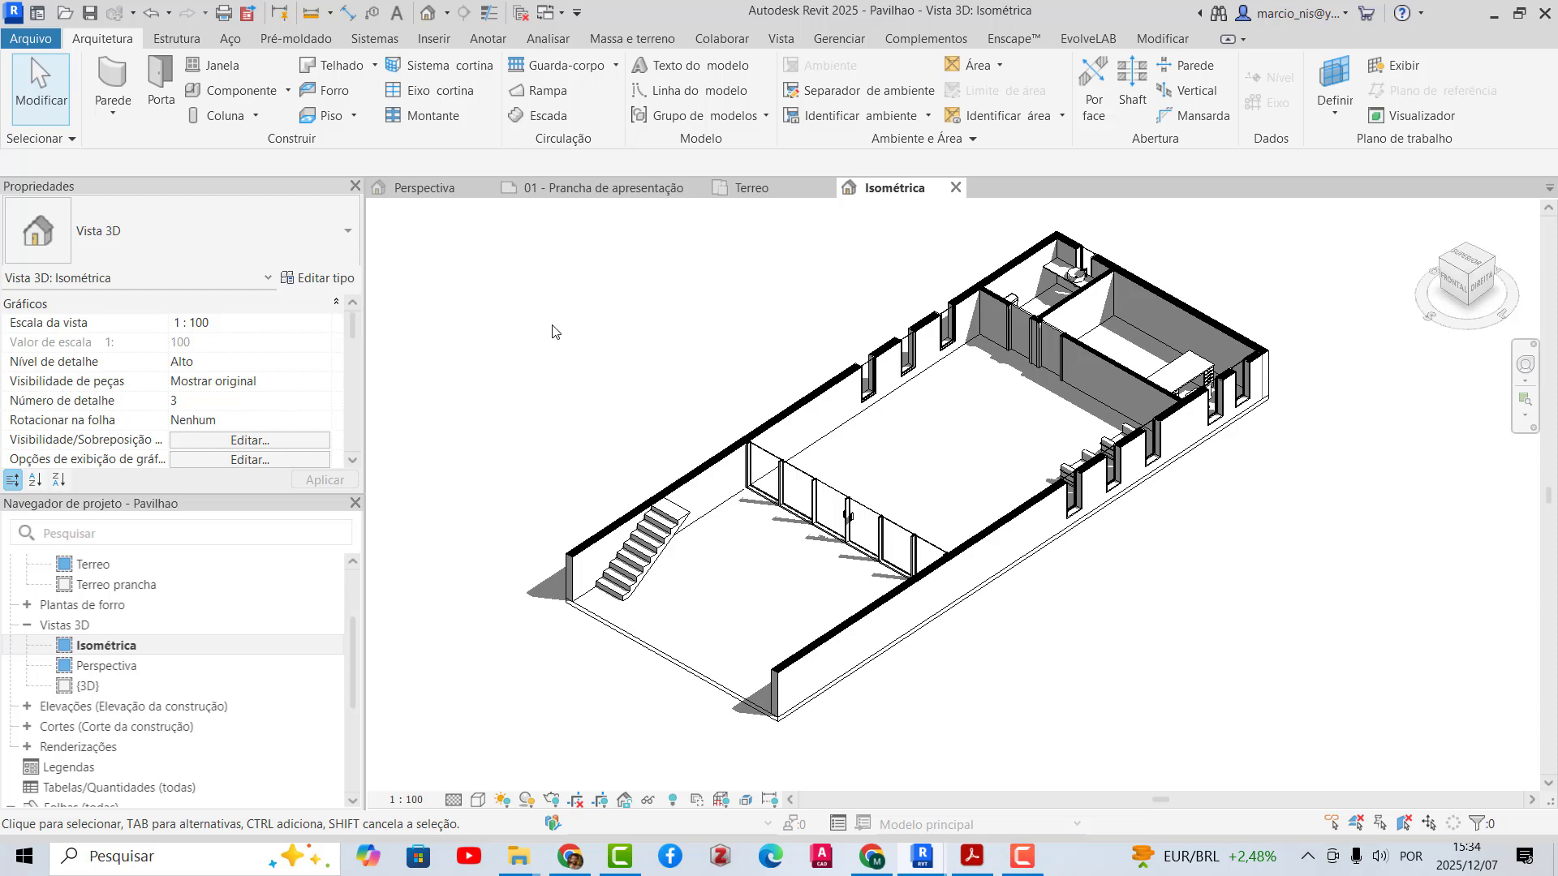
# - Turn on the Caixas de corte annotation category in the Isométrica view's visibility/graphics settings
pyautogui.press('v')
pyautogui.press('v')
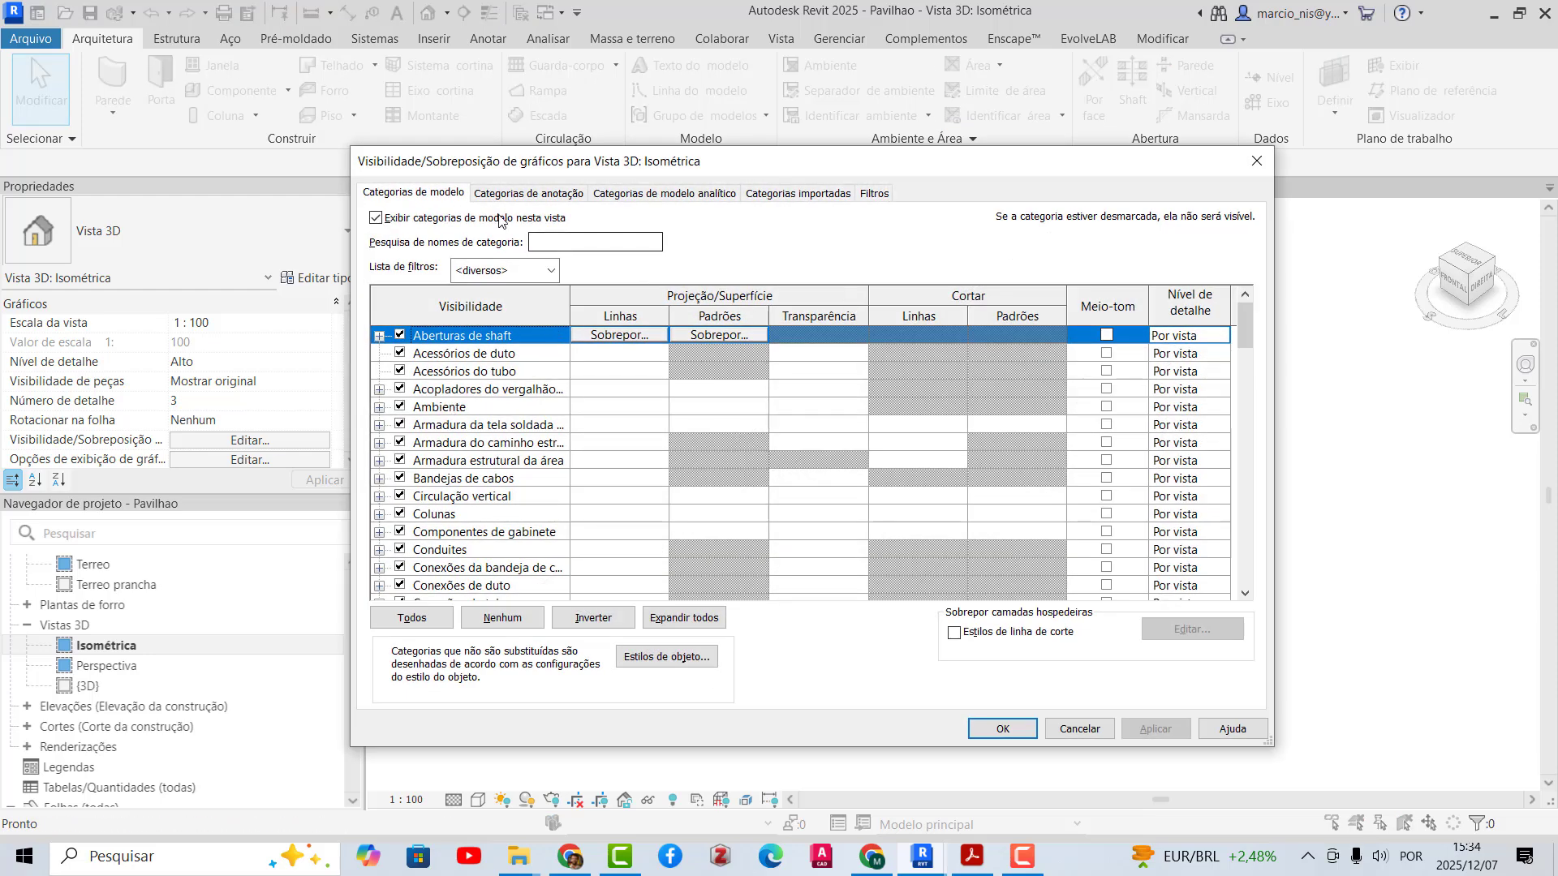
pyautogui.click(528, 193)
pyautogui.click(400, 389)
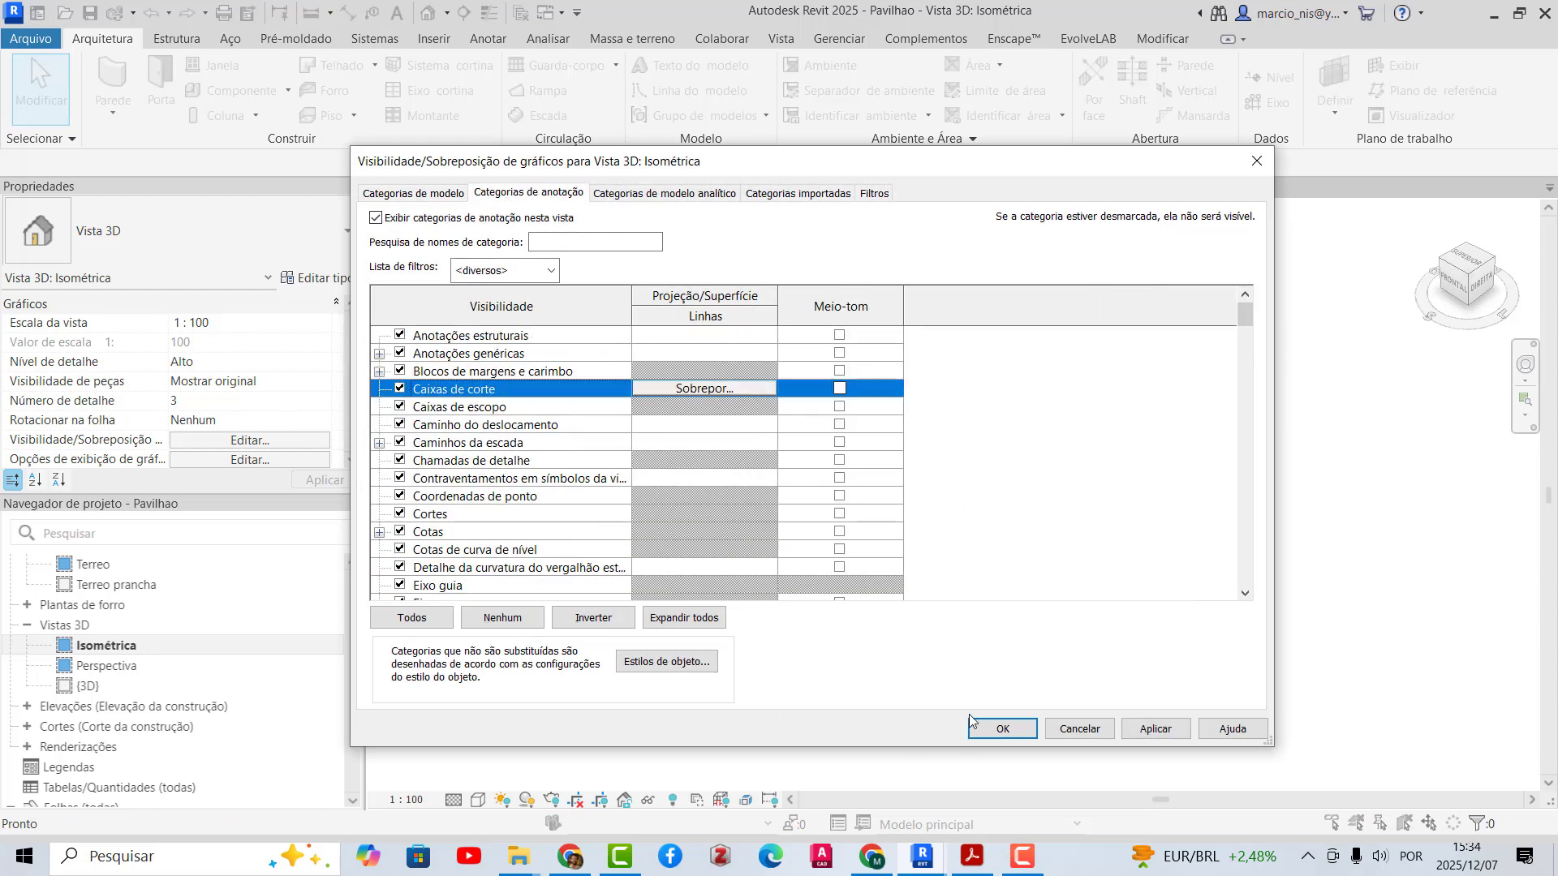
pyautogui.click(1003, 729)
# - Raise the top face of the section box above the roof so the whole pavilion is shown, then deselect it
pyautogui.click(1107, 342)
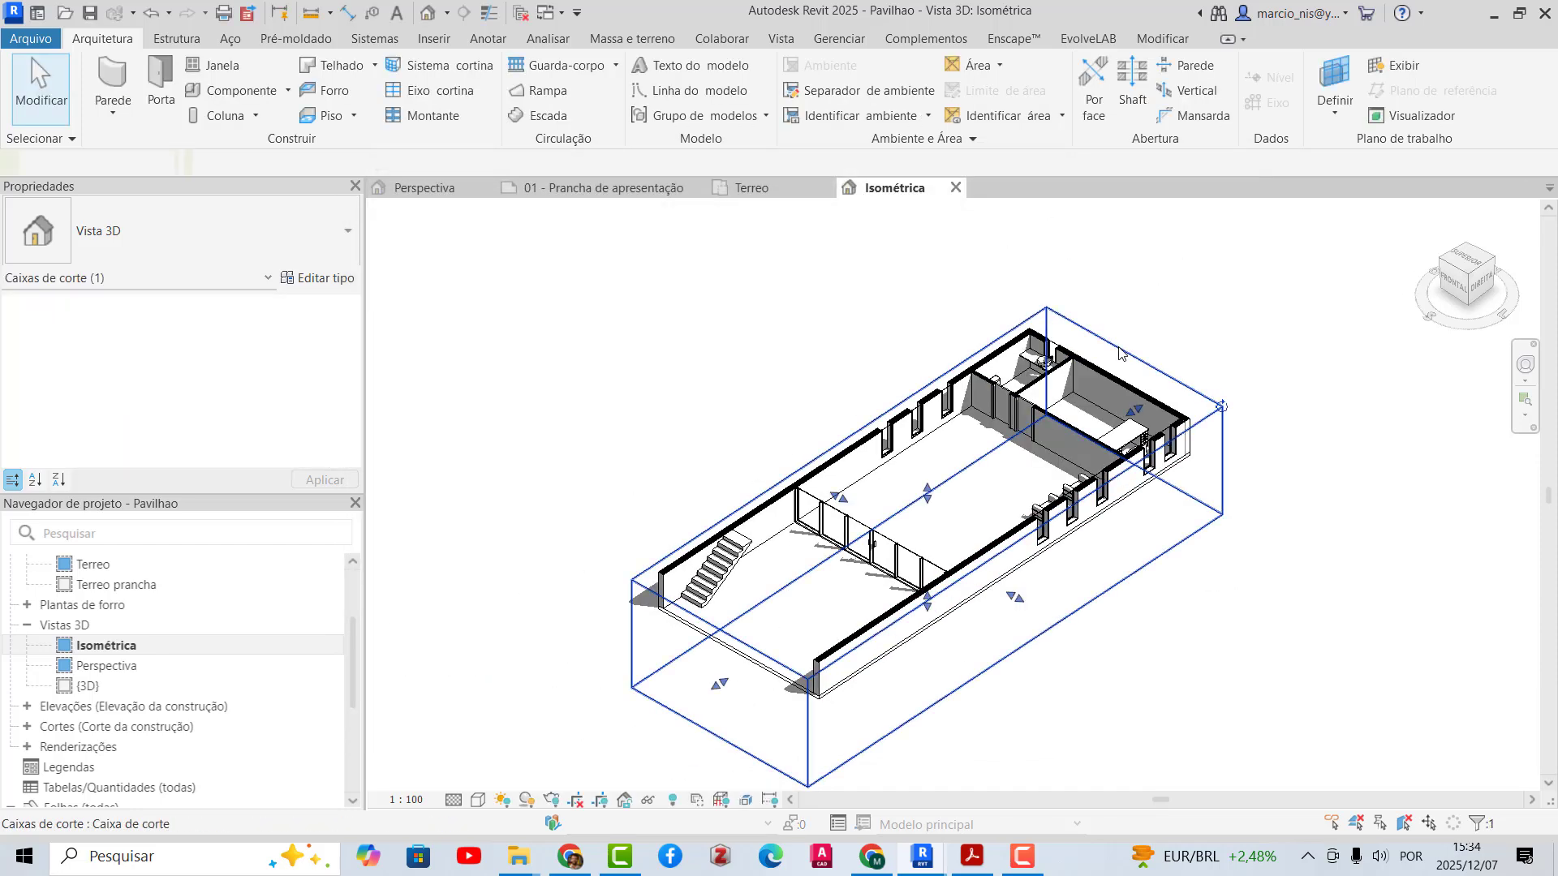
pyautogui.moveTo(928, 493); pyautogui.dragTo(926, 377)
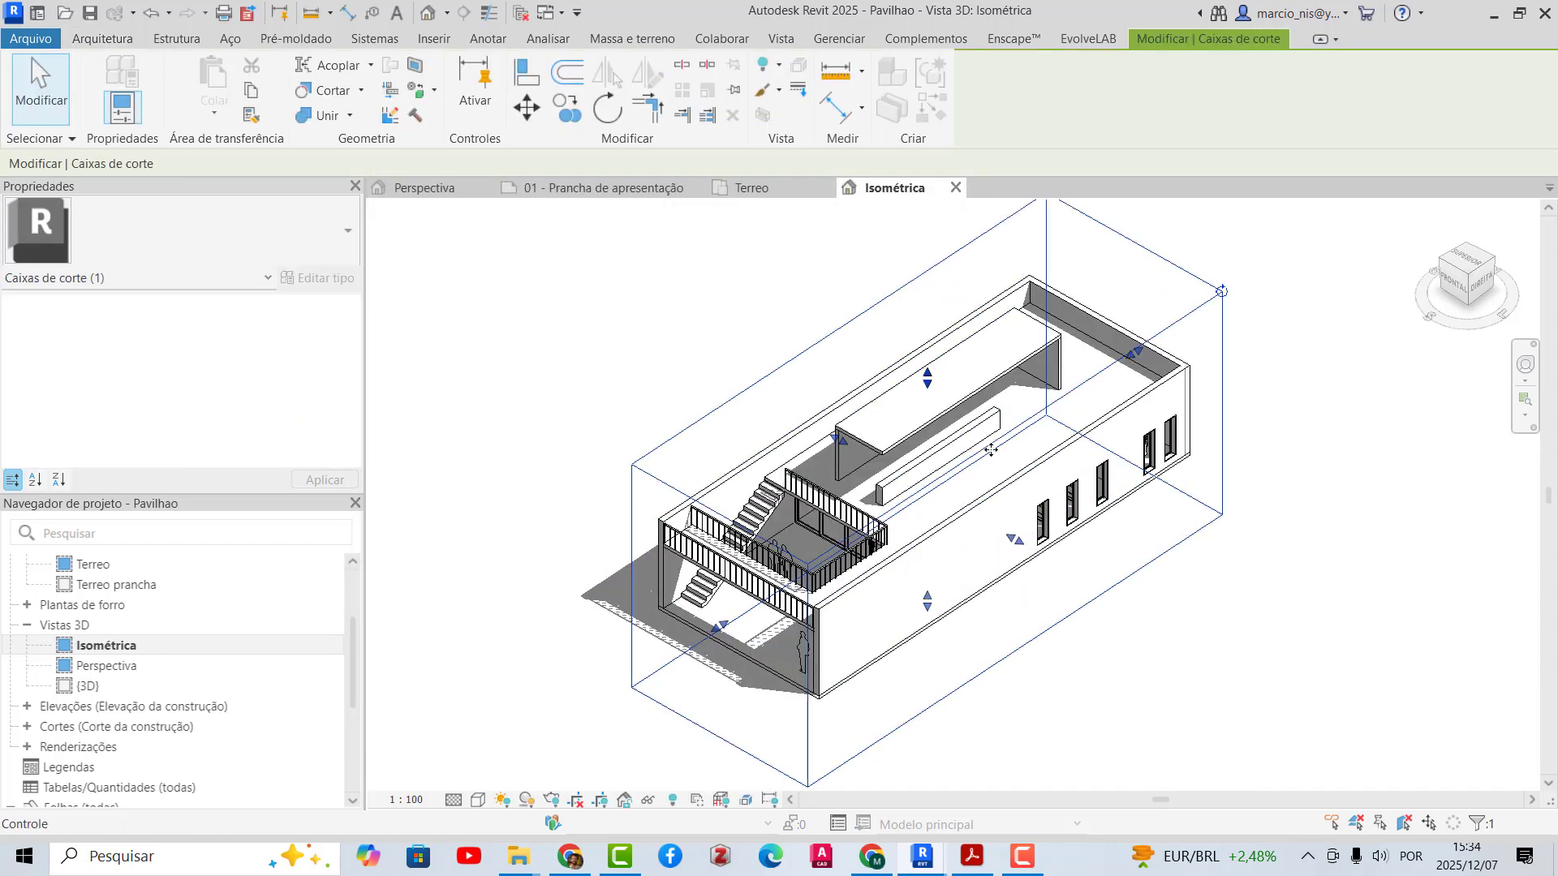
pyautogui.scroll(-1, 974, 599)
pyautogui.keyDown('shift'); pyautogui.moveTo(1046, 602); pyautogui.dragTo(1019, 595, button='middle'); pyautogui.keyUp('shift')
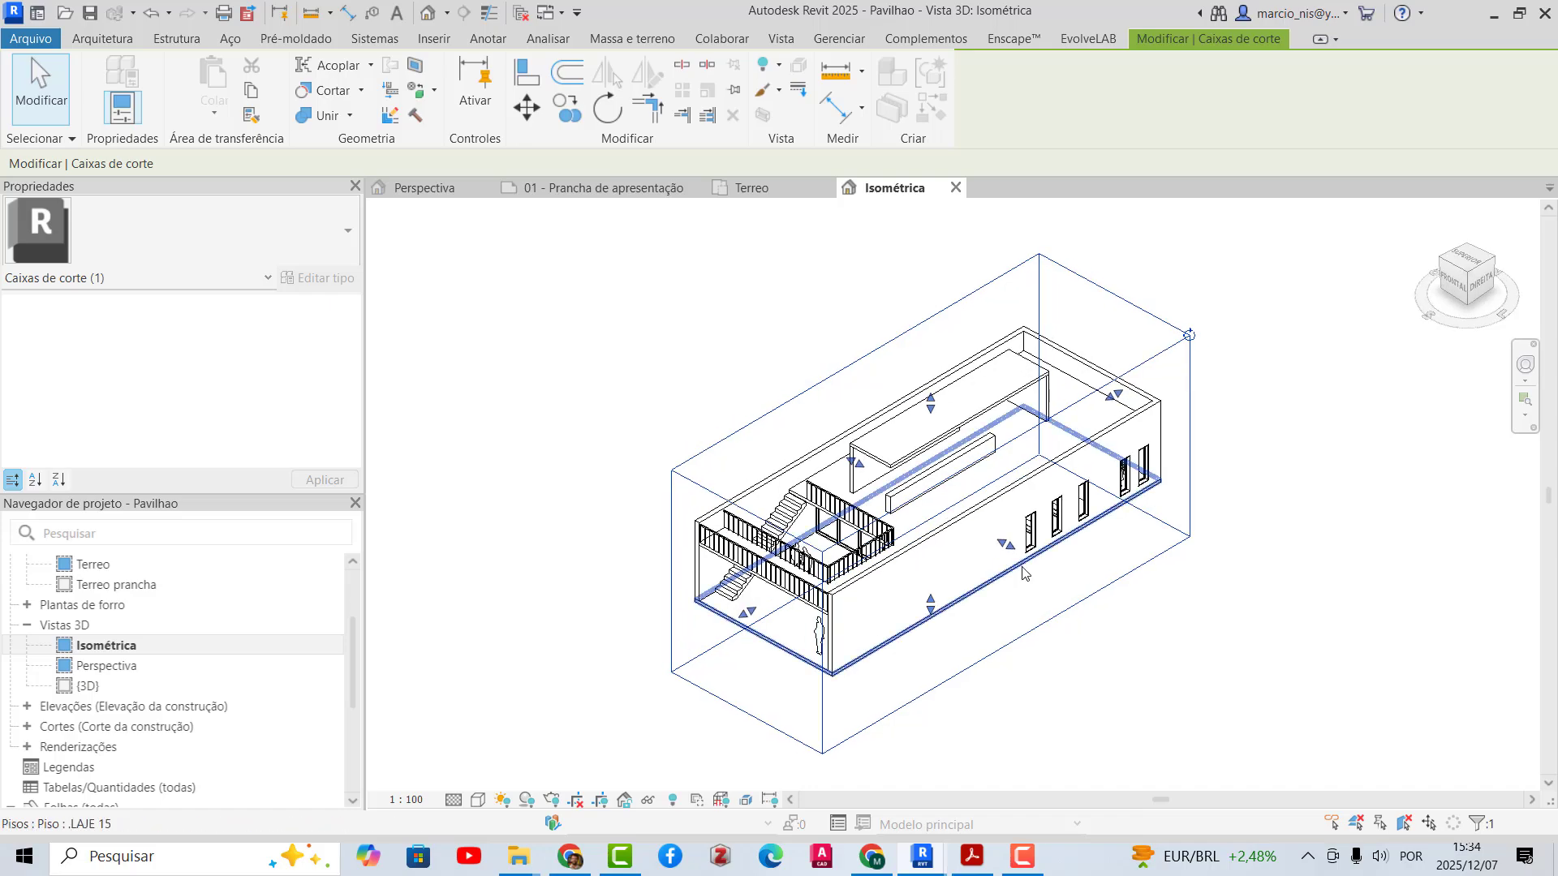
pyautogui.scroll(1, 1020, 567)
pyautogui.click(1174, 613)
# - Lower the top face of the section box so it cuts through the ground-floor walls
pyautogui.keyDown('shift'); pyautogui.moveTo(927, 610); pyautogui.dragTo(926, 534, button='middle'); pyautogui.keyUp('shift')
pyautogui.scroll(1, 925, 537)
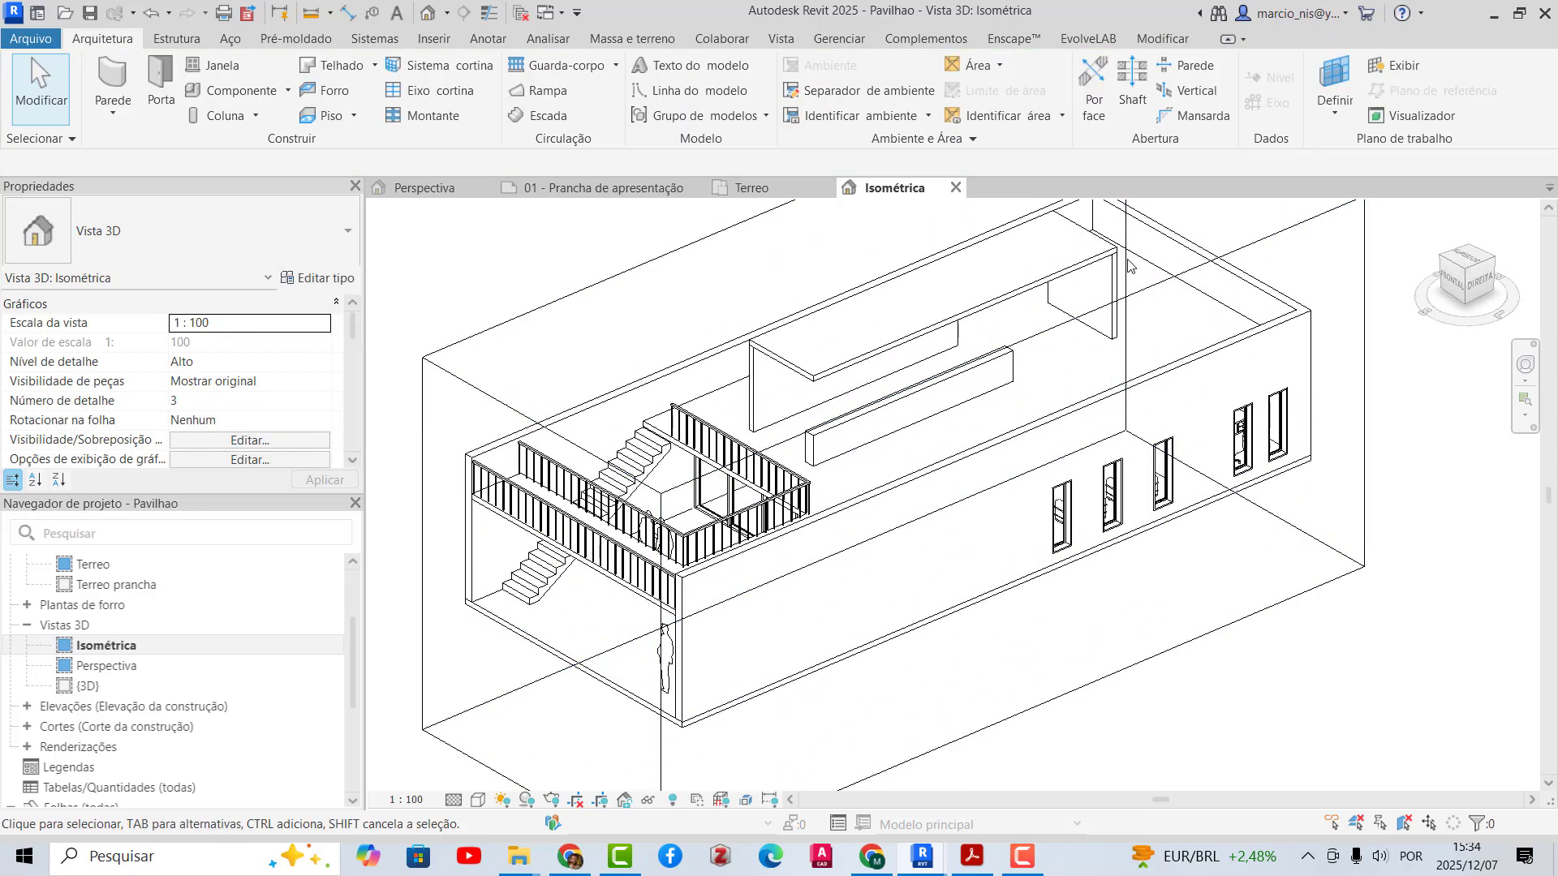
pyautogui.scroll(-1, 1052, 574)
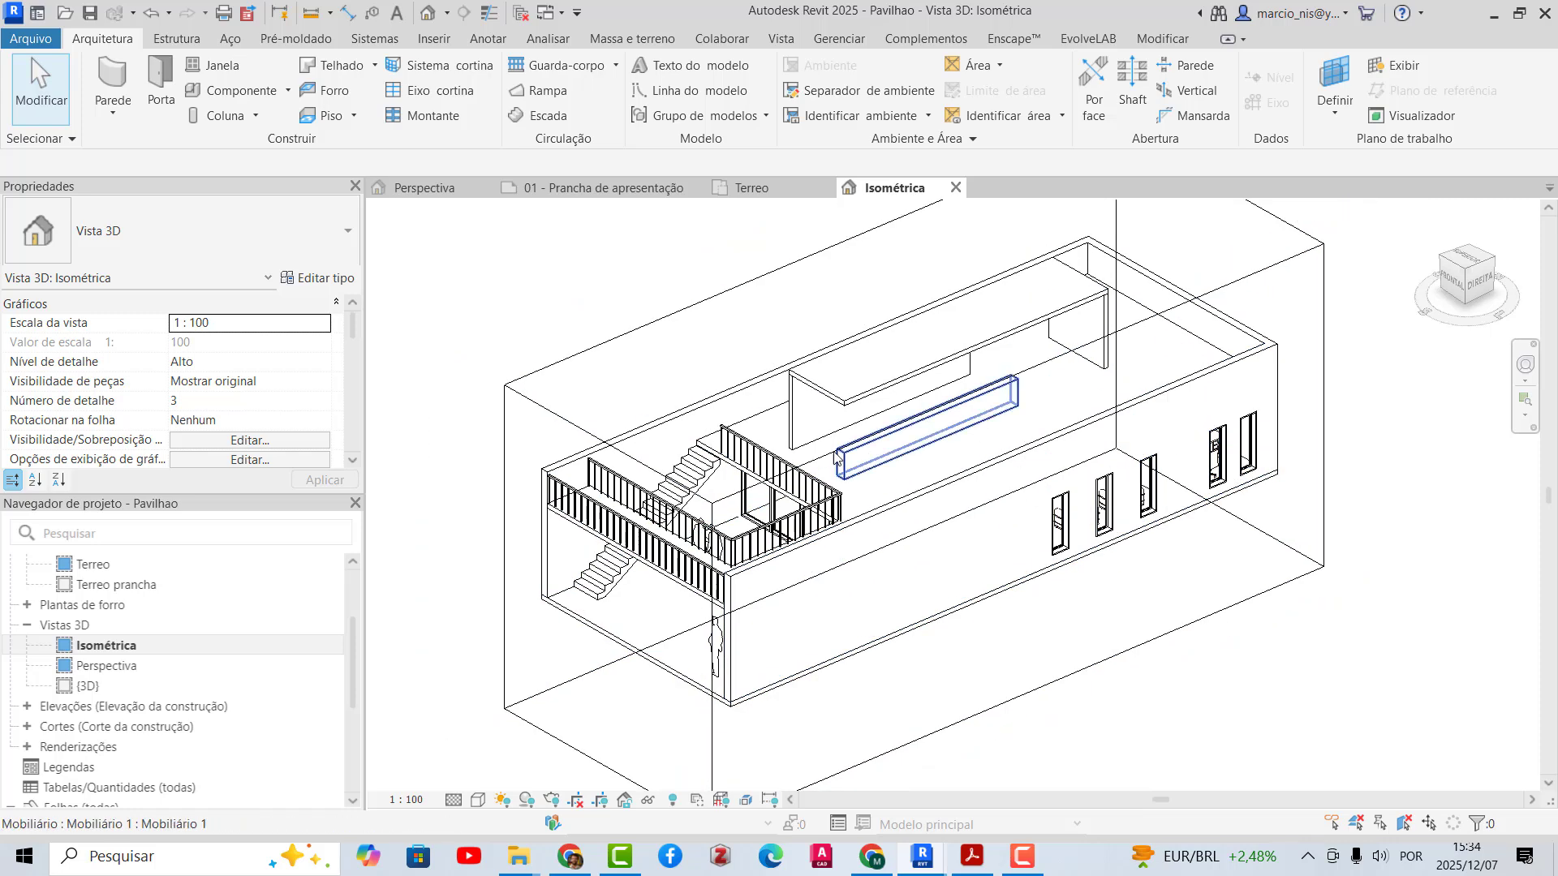
pyautogui.click(728, 293)
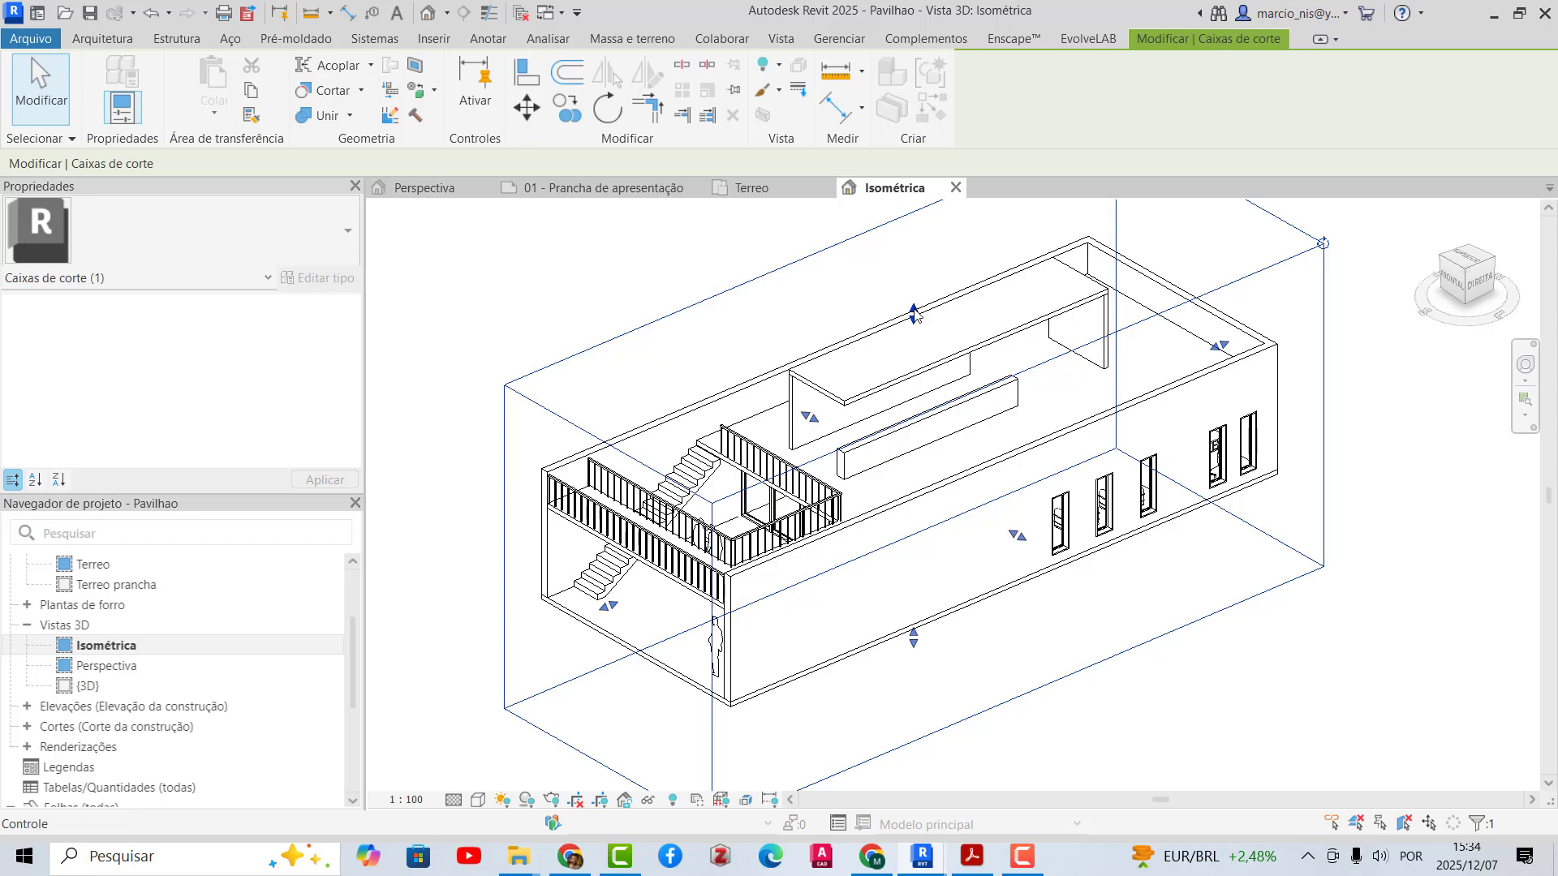
pyautogui.keyDown('shift'); pyautogui.moveTo(916, 315); pyautogui.dragTo(1067, 556, button='middle'); pyautogui.keyUp('shift')
pyautogui.moveTo(917, 328); pyautogui.dragTo(914, 465)
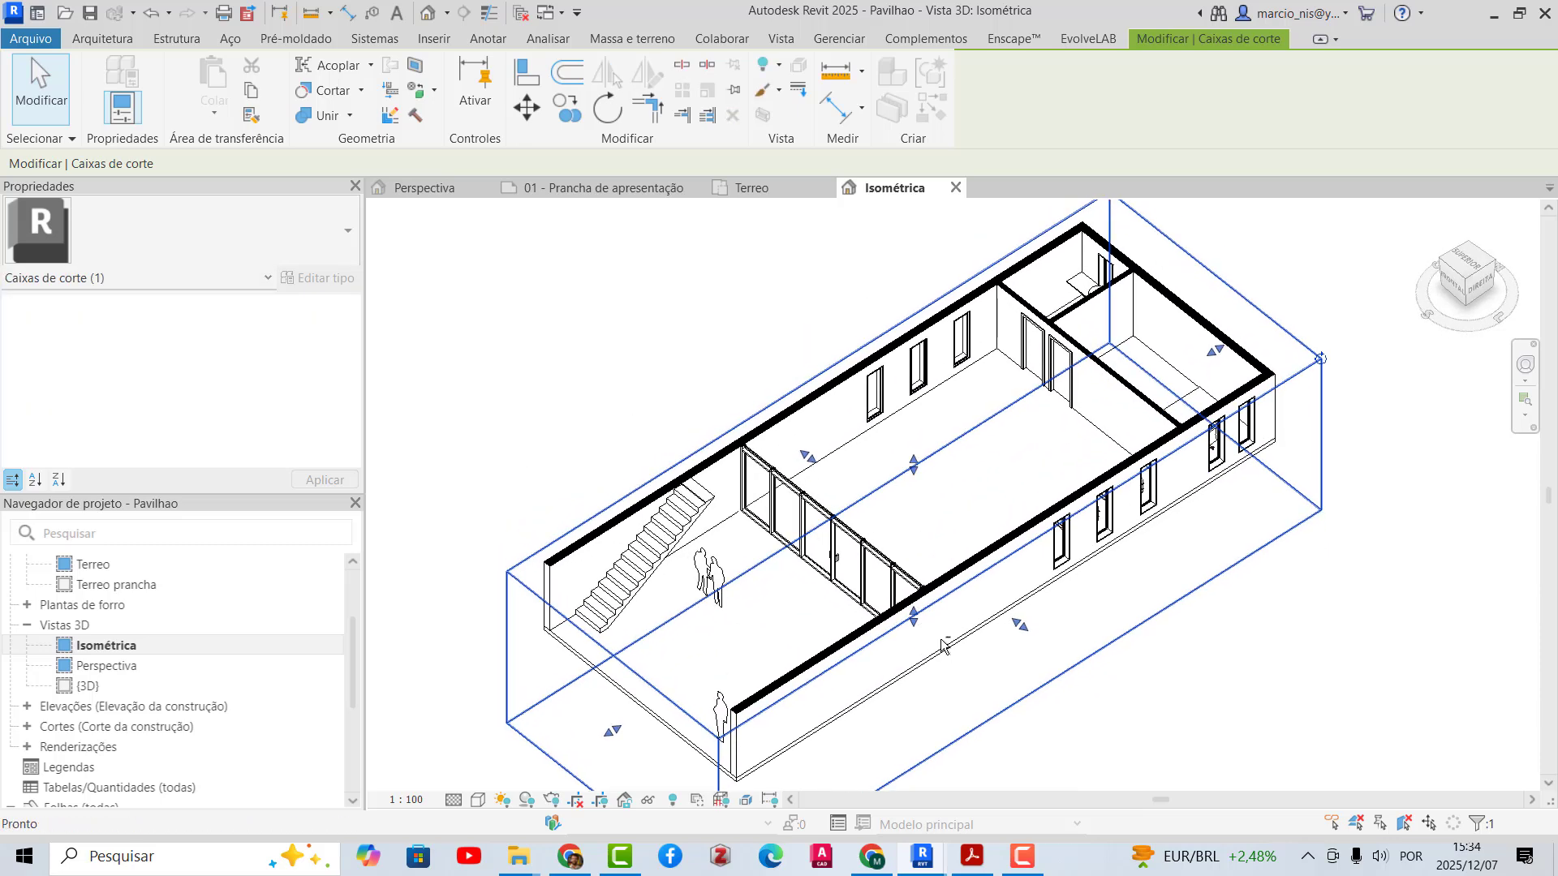
# - Examine the sectioned ground floor from several angles, including the staircase, glazed partition and back rooms
pyautogui.scroll(-2, 778, 326)
pyautogui.keyDown('shift'); pyautogui.moveTo(873, 534); pyautogui.dragTo(871, 585, button='middle'); pyautogui.keyUp('shift')
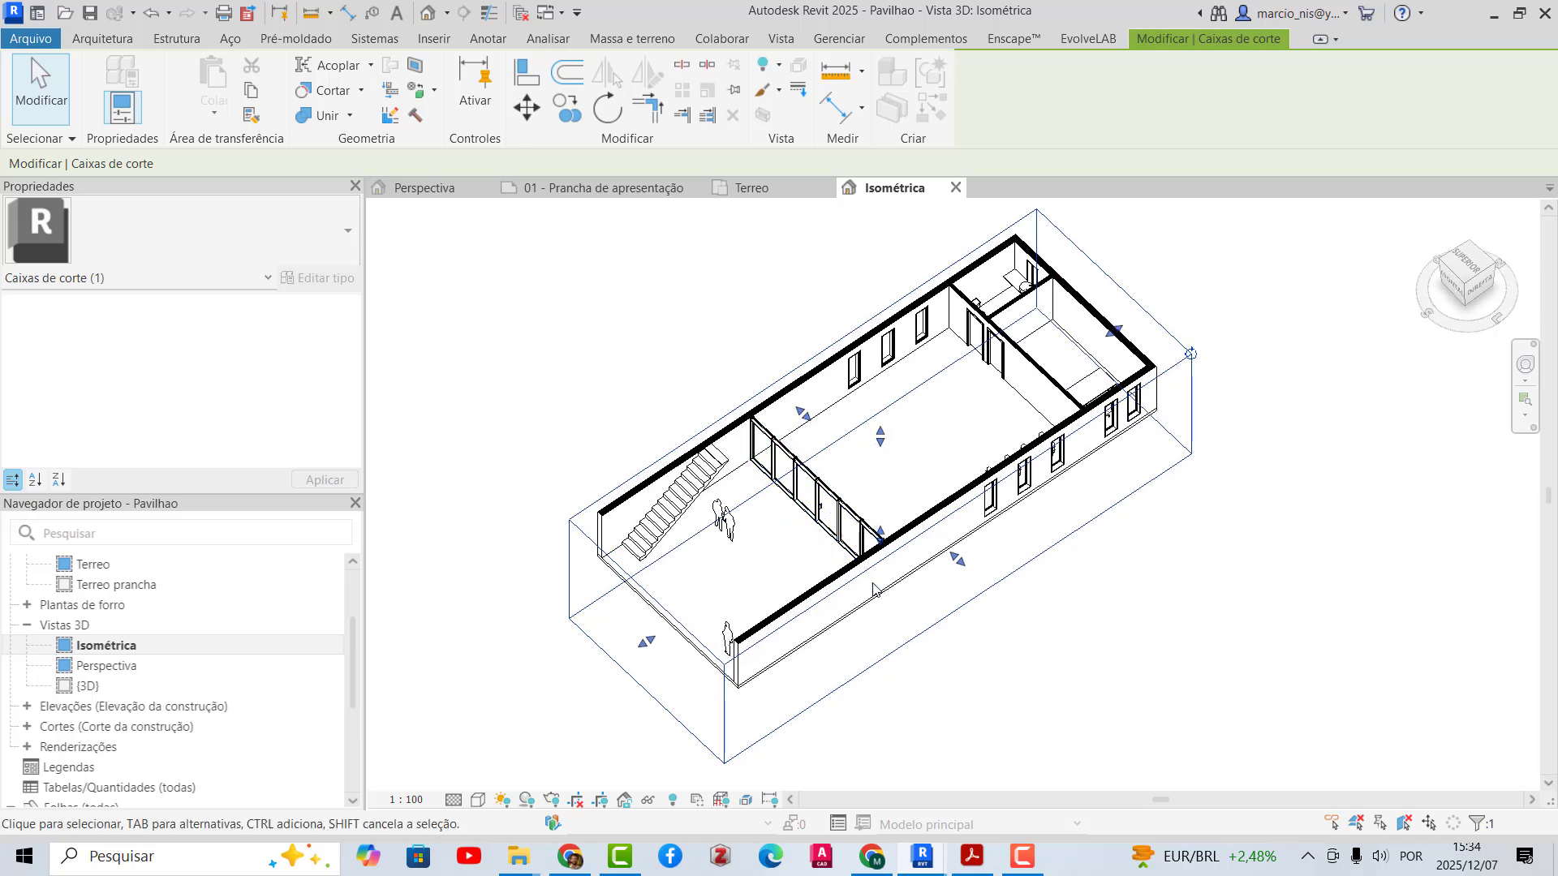
pyautogui.scroll(1, 870, 585)
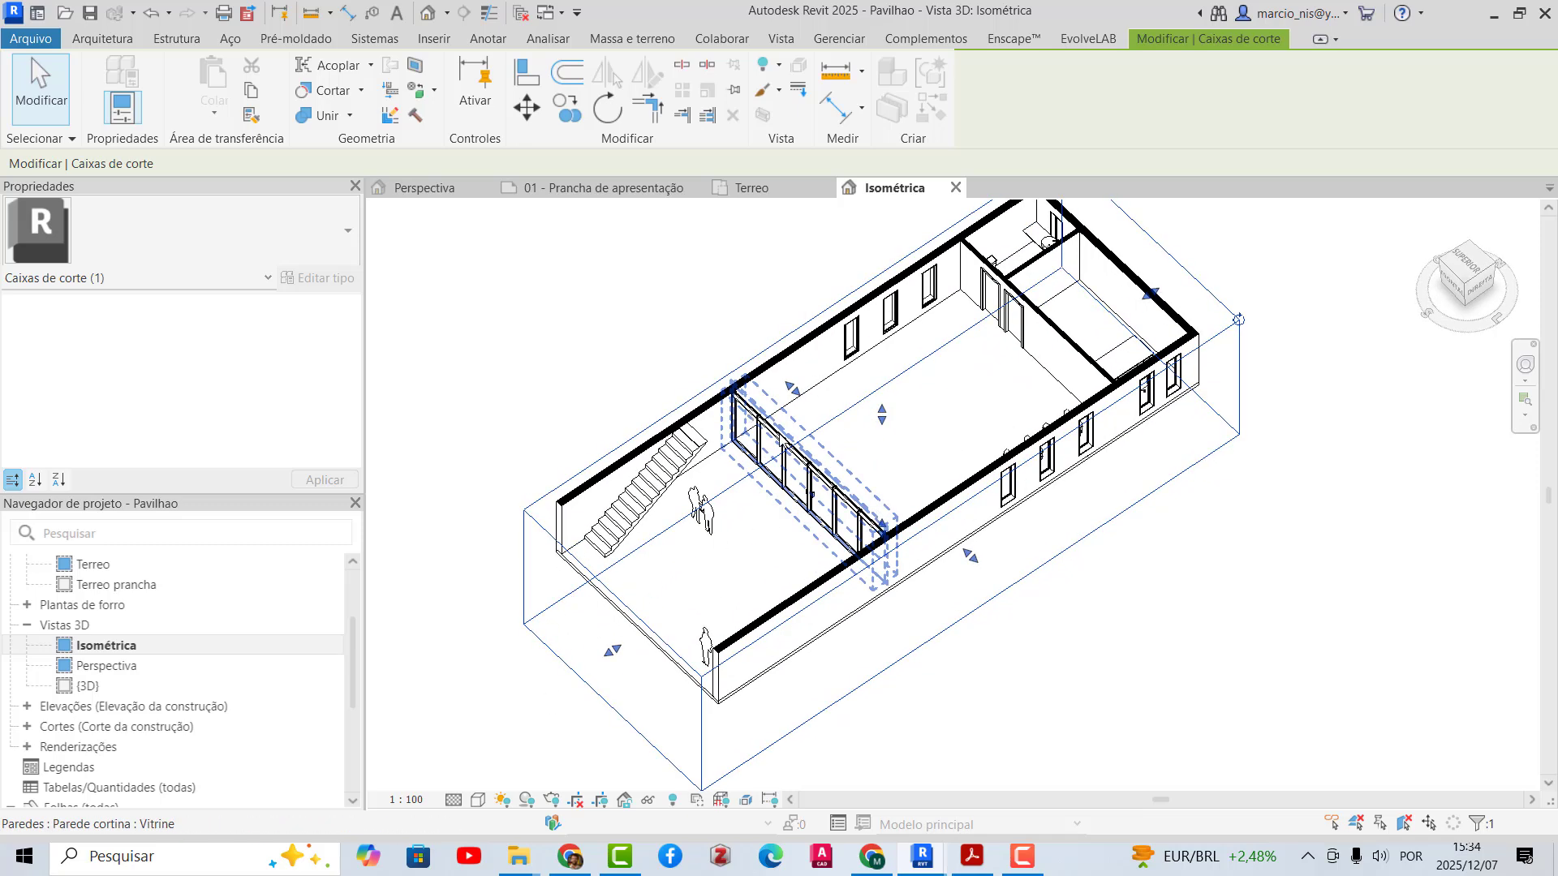
pyautogui.scroll(-2, 871, 495)
pyautogui.press('Escape')
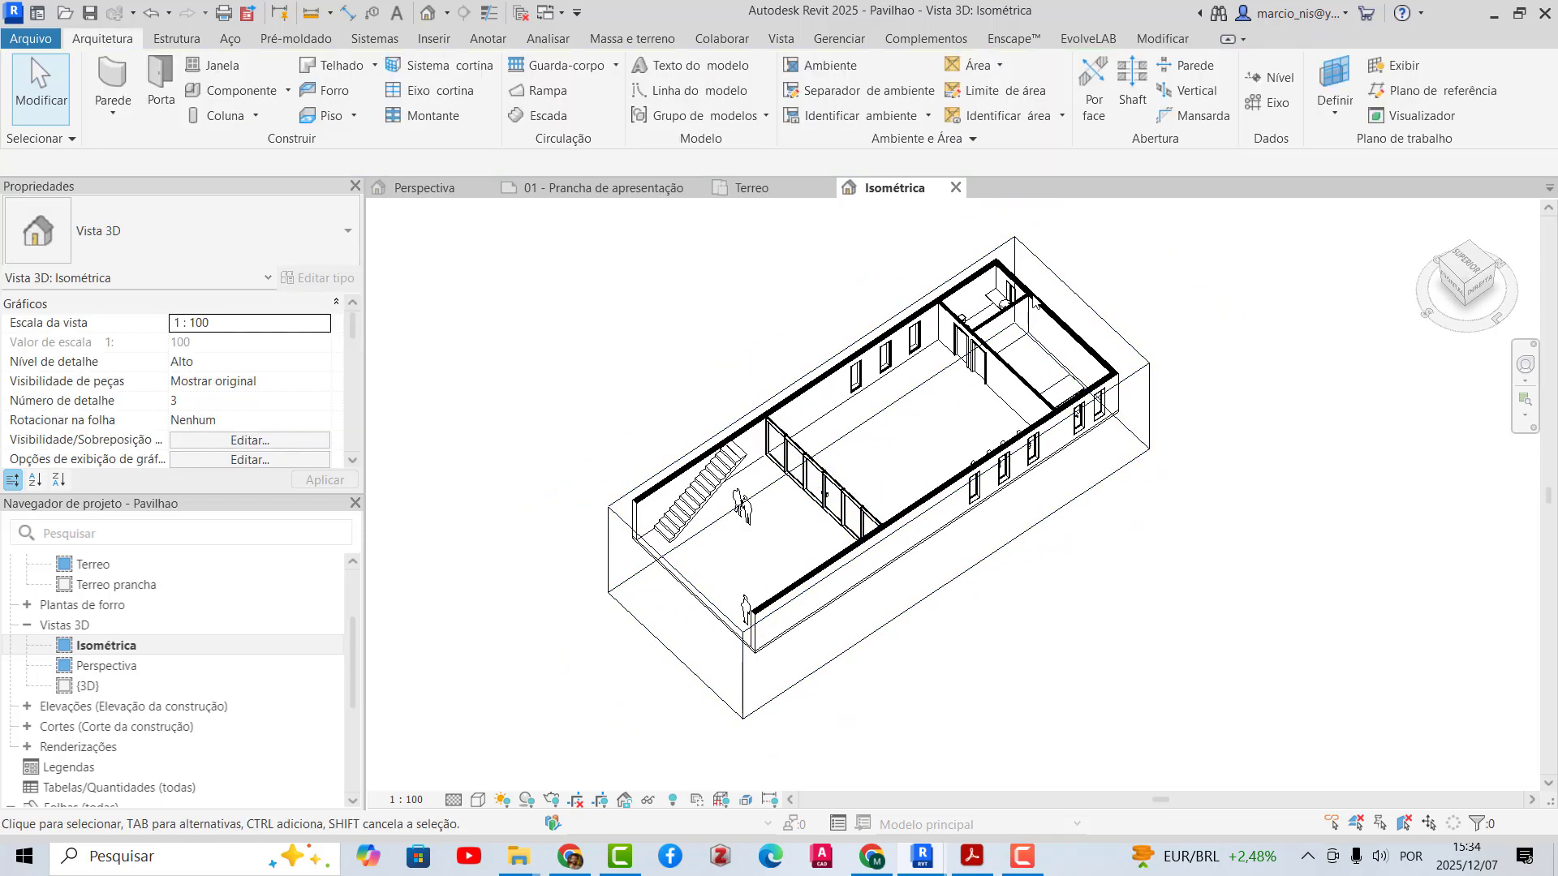
pyautogui.scroll(2, 1035, 302)
pyautogui.keyDown('shift'); pyautogui.moveTo(904, 473); pyautogui.dragTo(905, 571, button='middle'); pyautogui.keyUp('shift')
pyautogui.scroll(-2, 1029, 530)
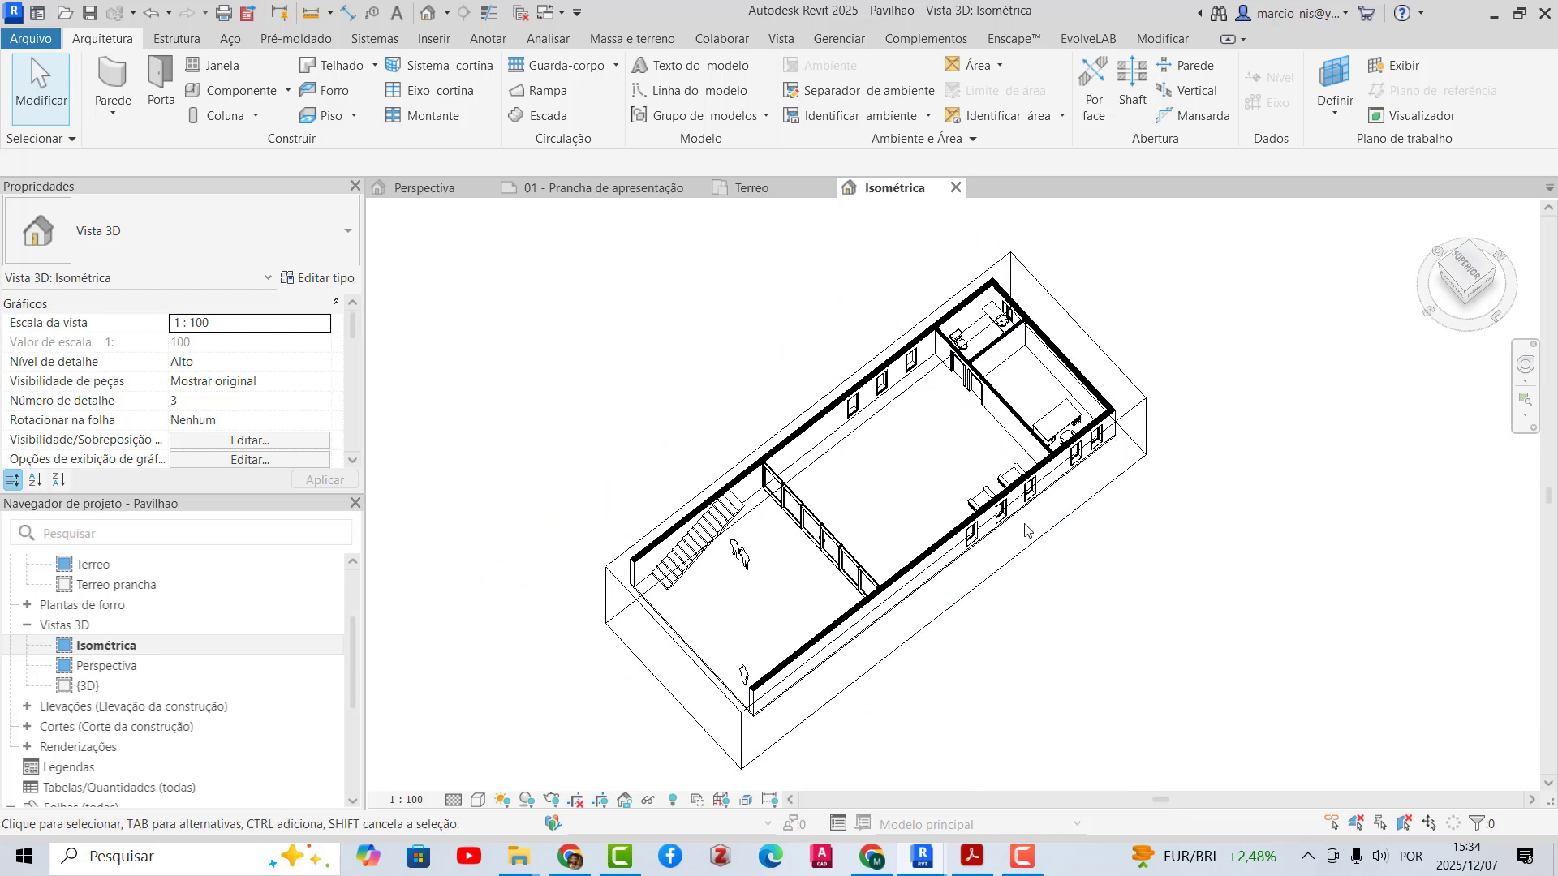
pyautogui.keyDown('shift'); pyautogui.moveTo(1035, 535); pyautogui.dragTo(1051, 480, button='middle'); pyautogui.keyUp('shift')
# - Raise the top face of the section box so it cuts the terrace walls just below the upper roof slab
pyautogui.click(1138, 378)
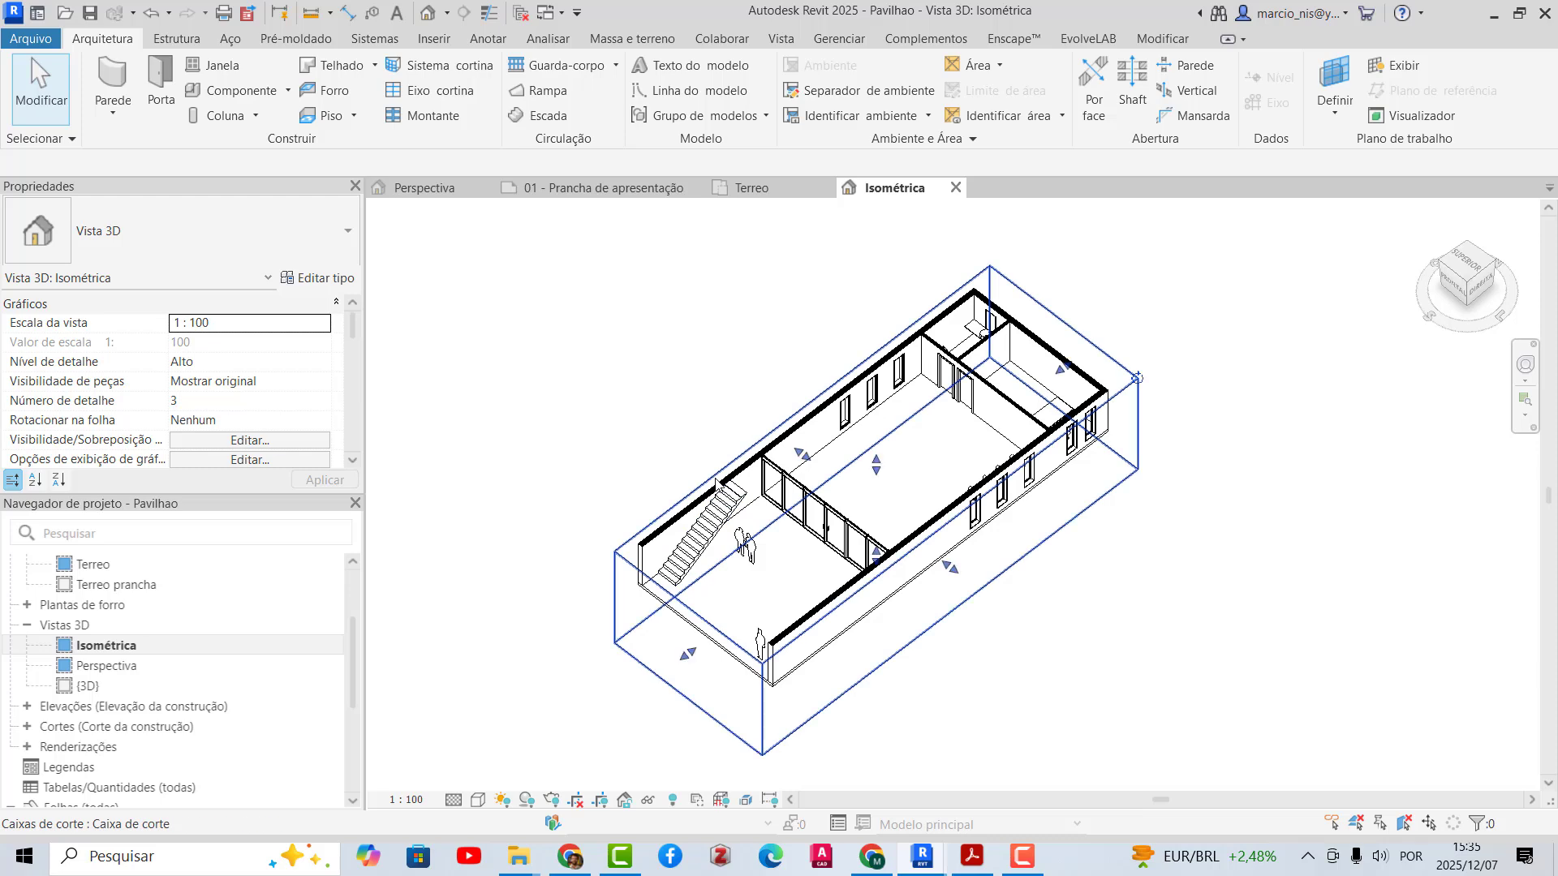
pyautogui.moveTo(876, 460); pyautogui.dragTo(876, 422)
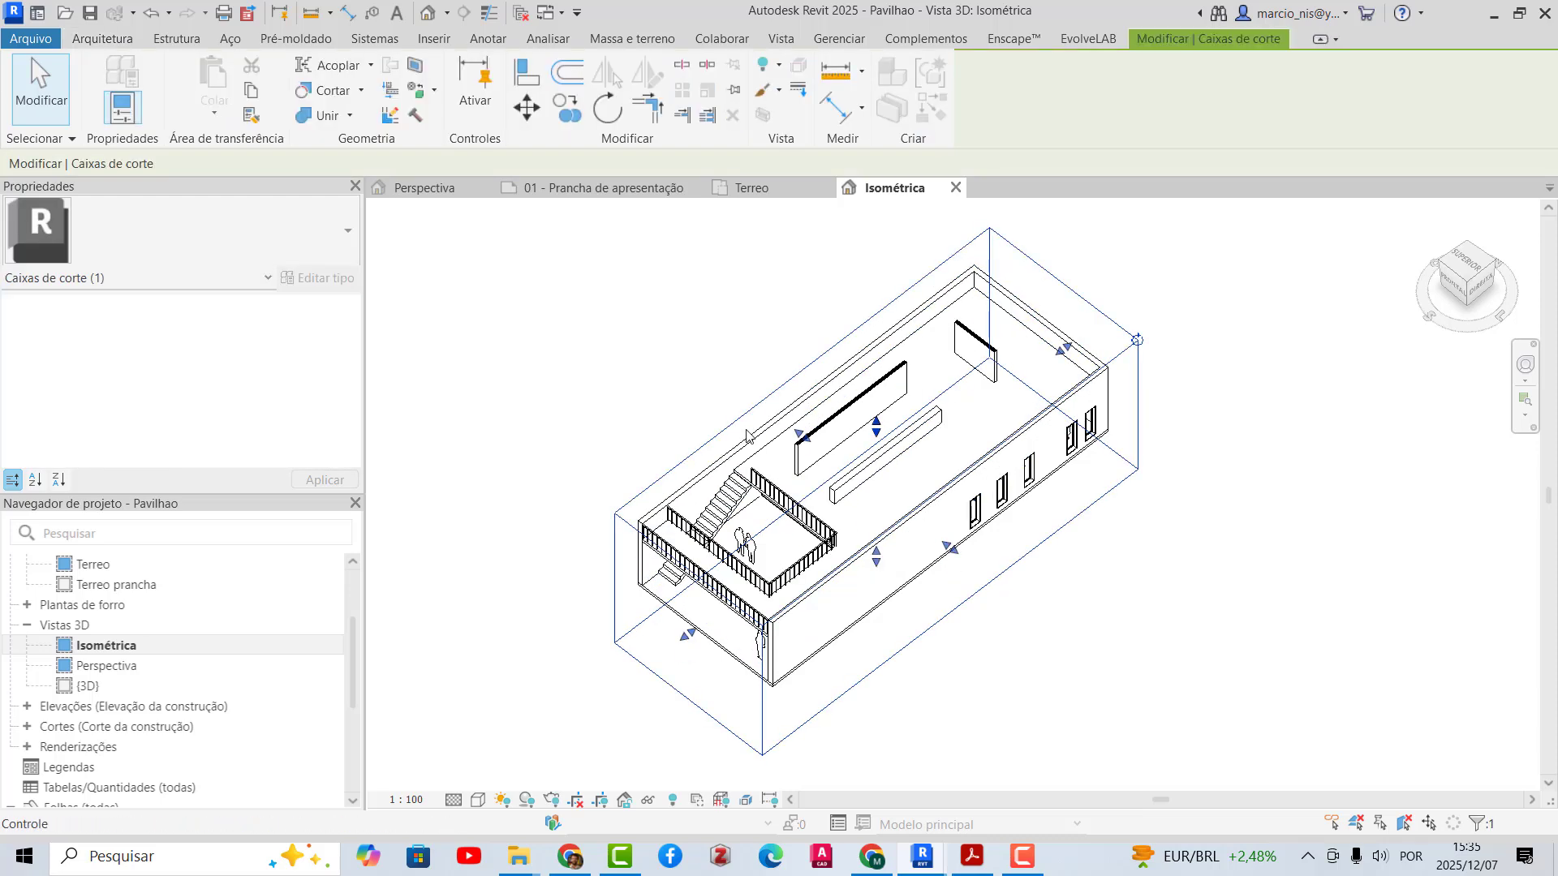
pyautogui.click(742, 507)
pyautogui.scroll(2, 743, 509)
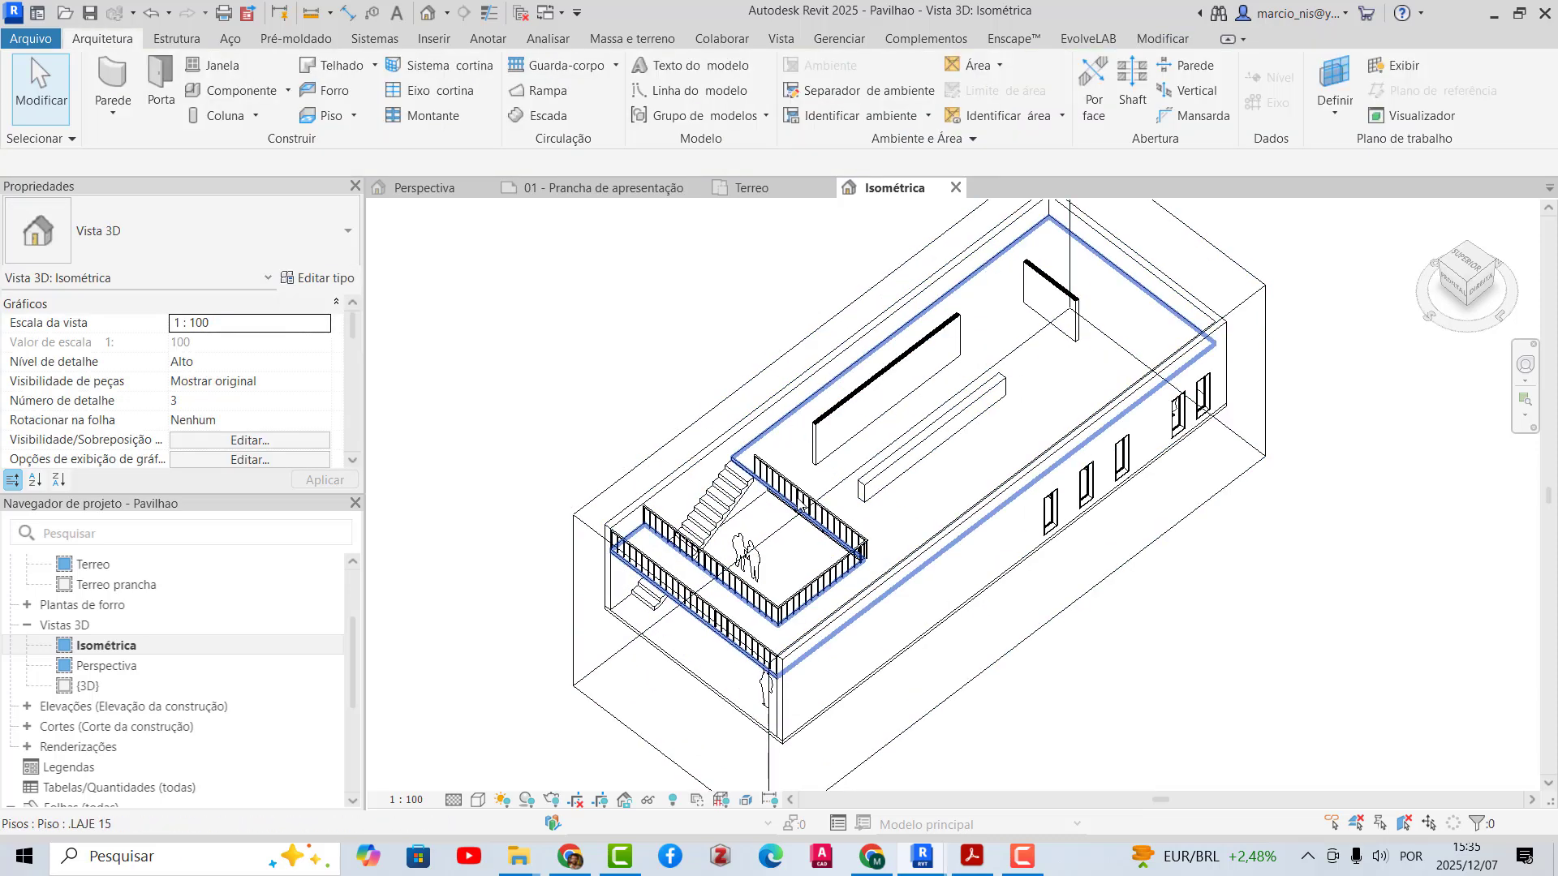
pyautogui.scroll(1, 730, 475)
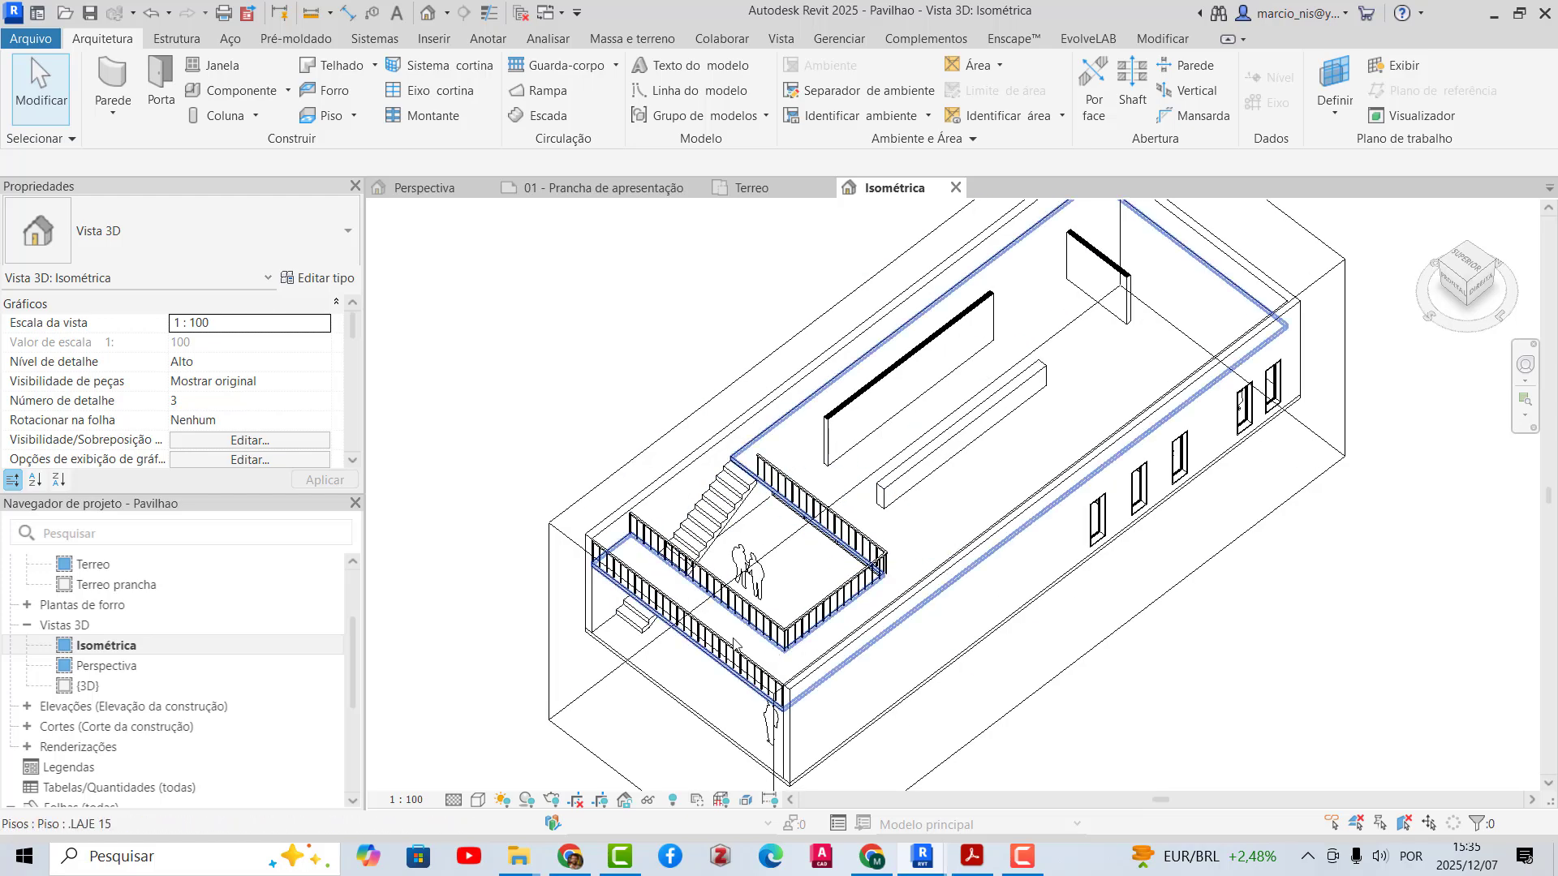
# - Raise the top face of the section box above the upper roof slab to show the complete building
pyautogui.keyDown('shift'); pyautogui.moveTo(735, 645); pyautogui.dragTo(878, 489, button='middle'); pyautogui.keyUp('shift')
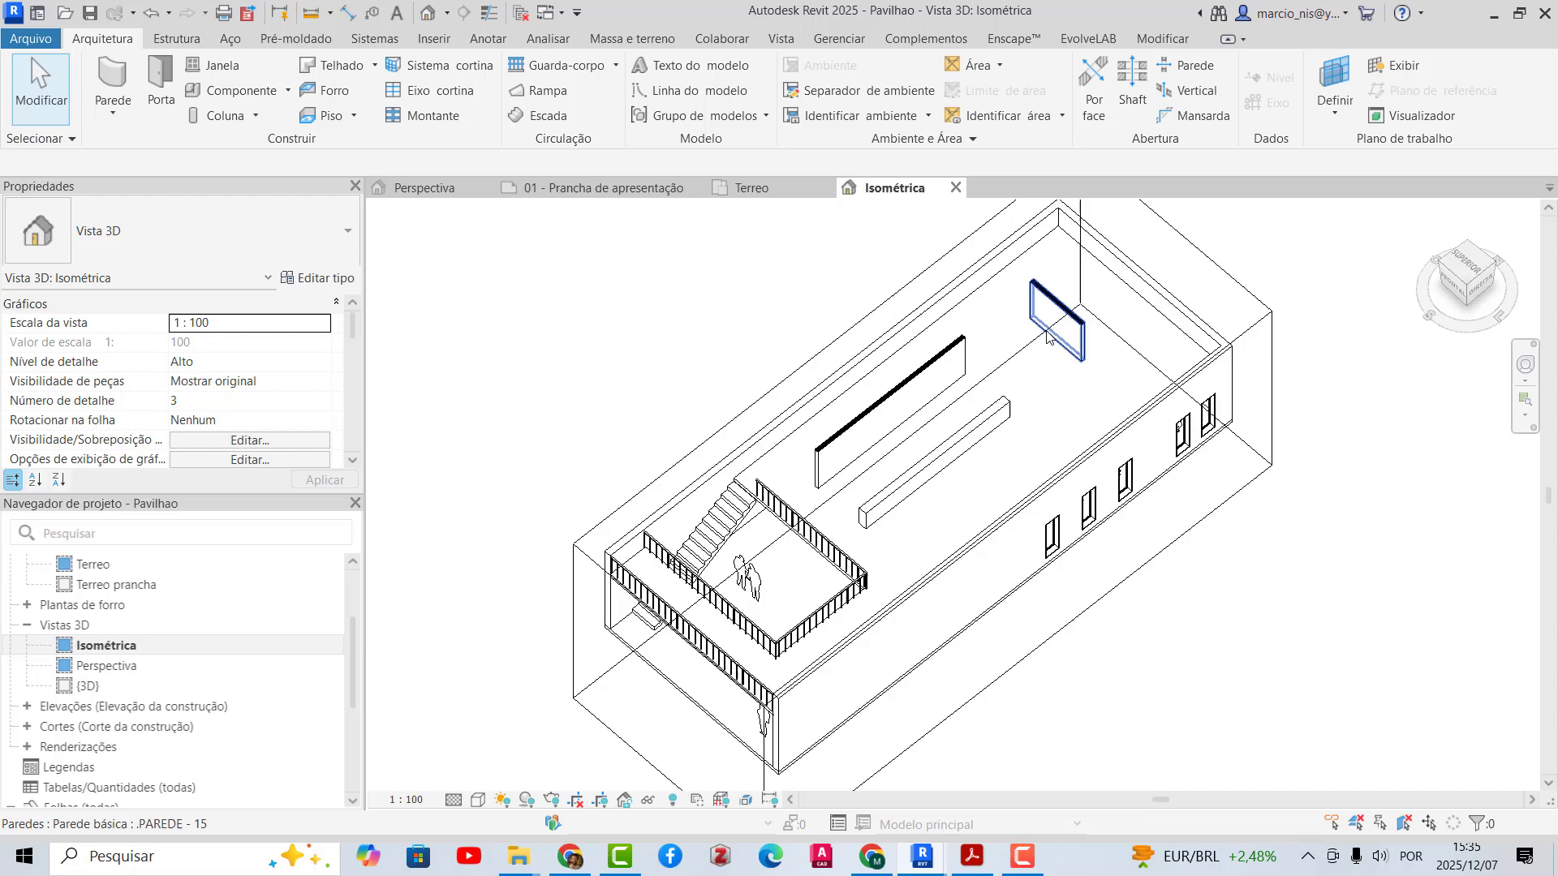
pyautogui.click(878, 487)
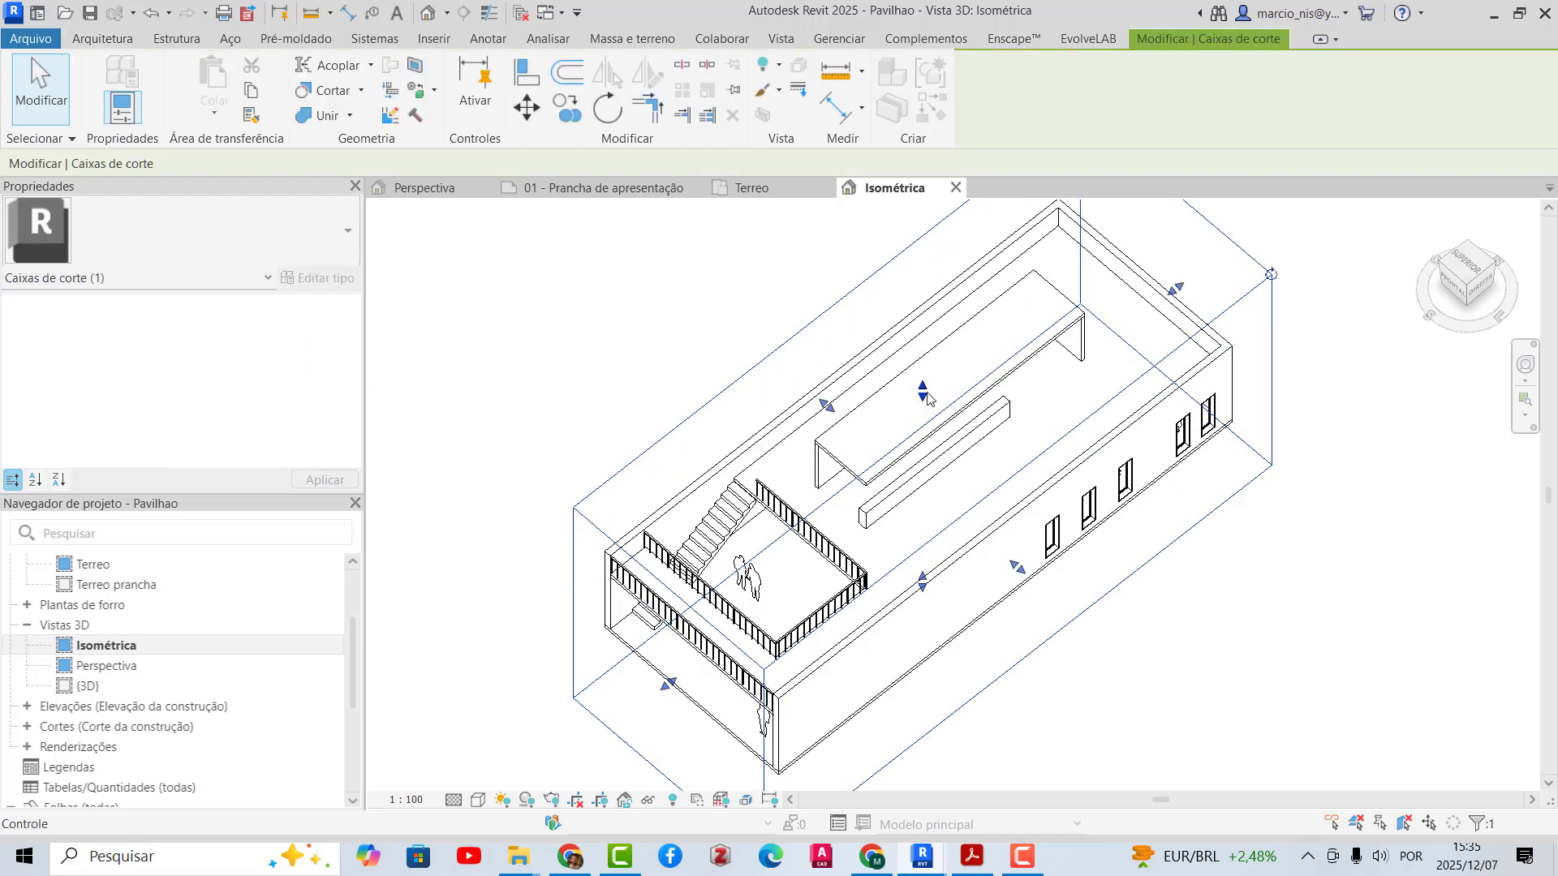
pyautogui.keyDown('shift'); pyautogui.moveTo(917, 382); pyautogui.dragTo(935, 418, button='middle'); pyautogui.keyUp('shift')
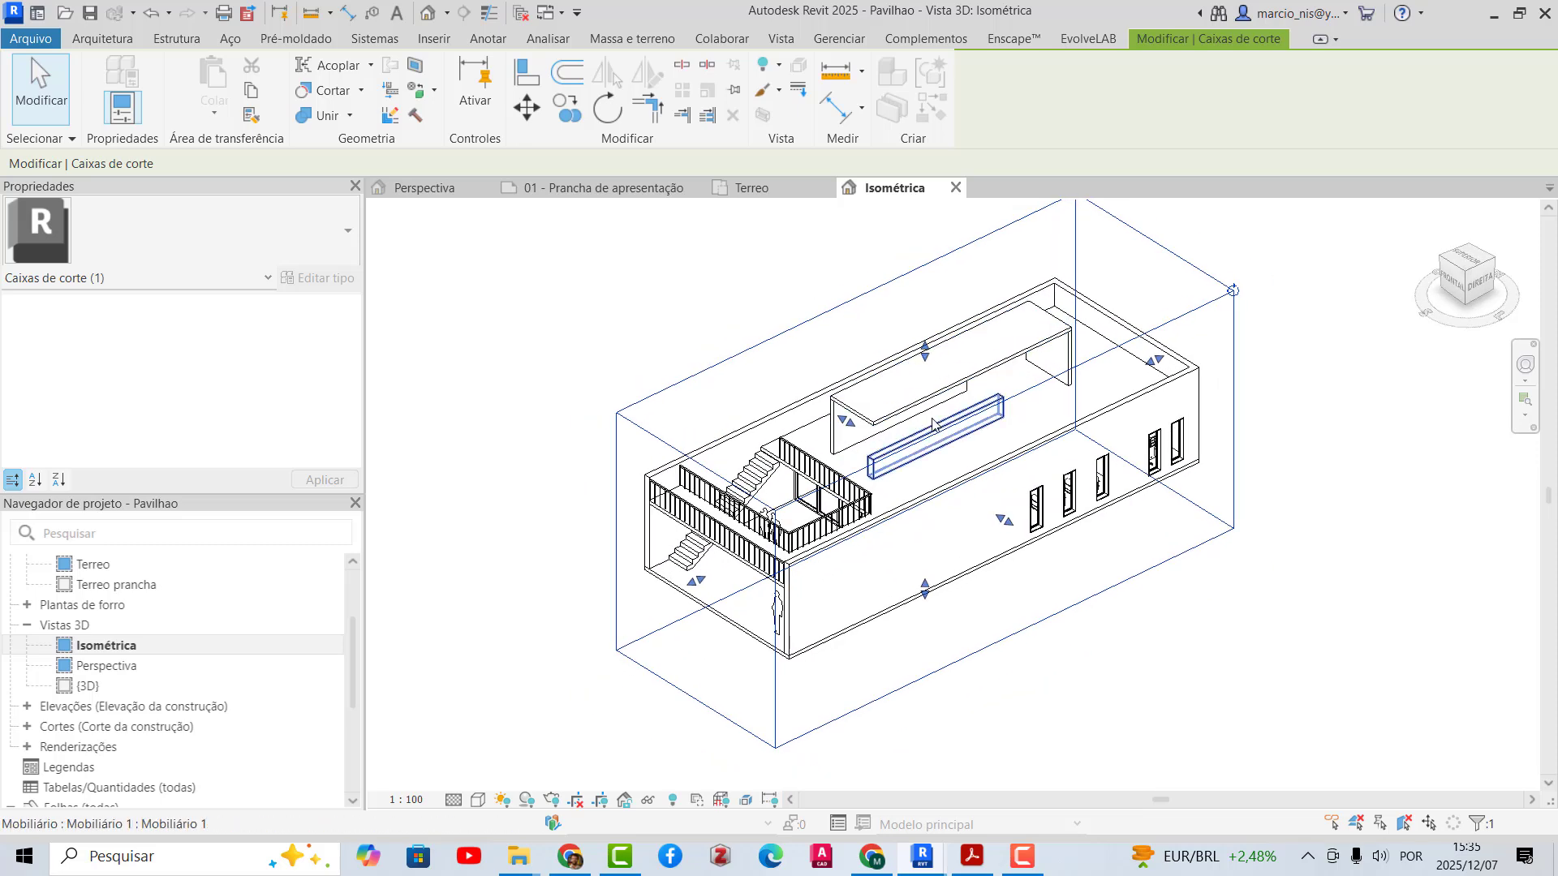
# - Switch to the Revit start window and create a new project from the Modelo de arquitetura template
pyautogui.moveTo(930, 867)
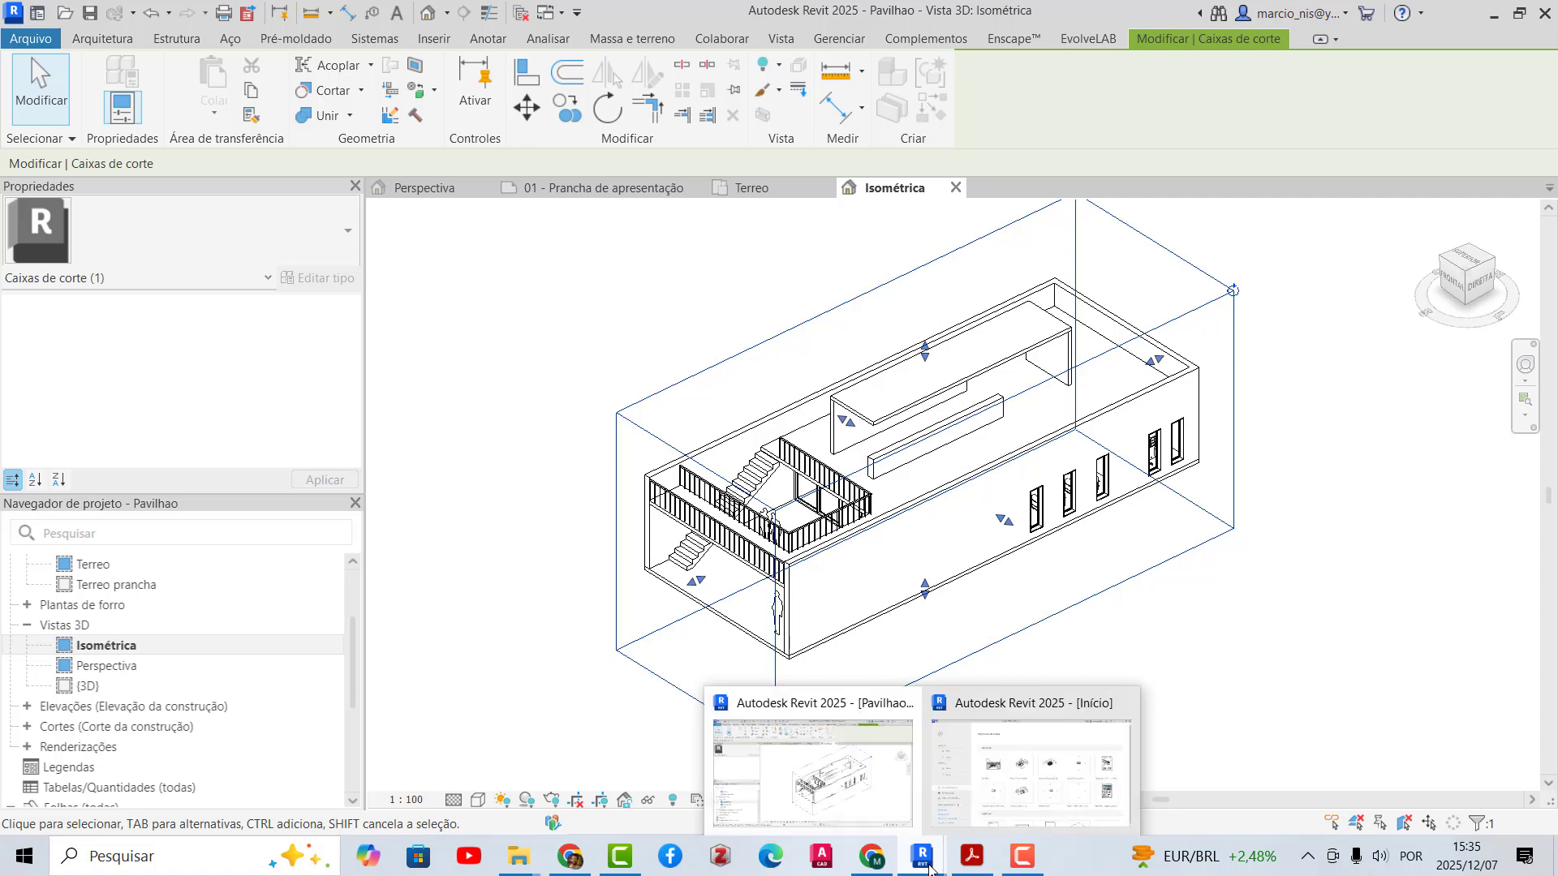
pyautogui.click(1031, 762)
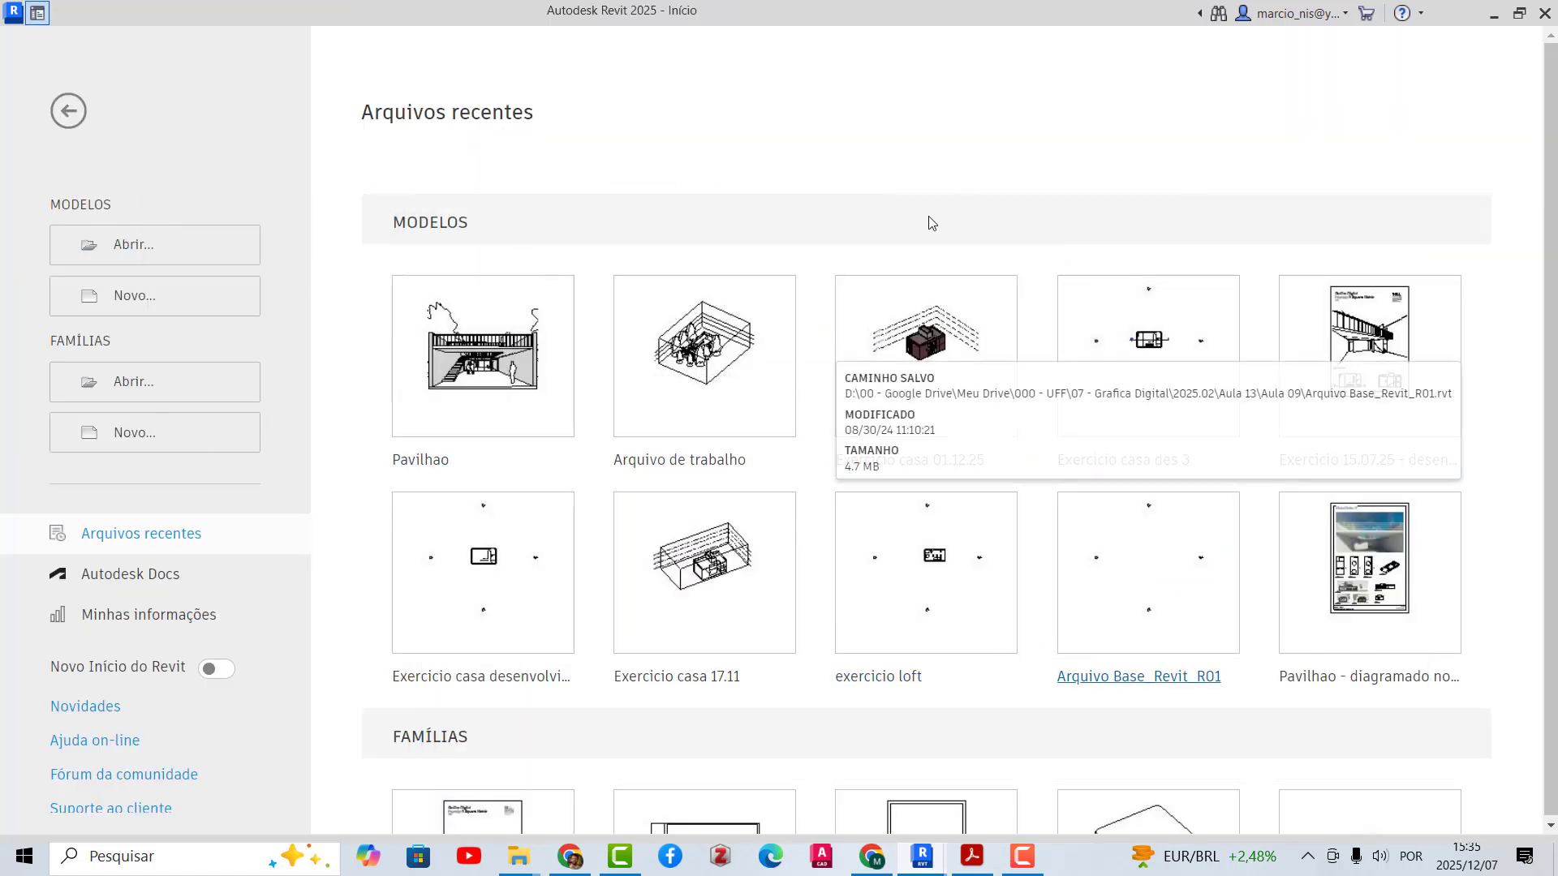
pyautogui.click(142, 299)
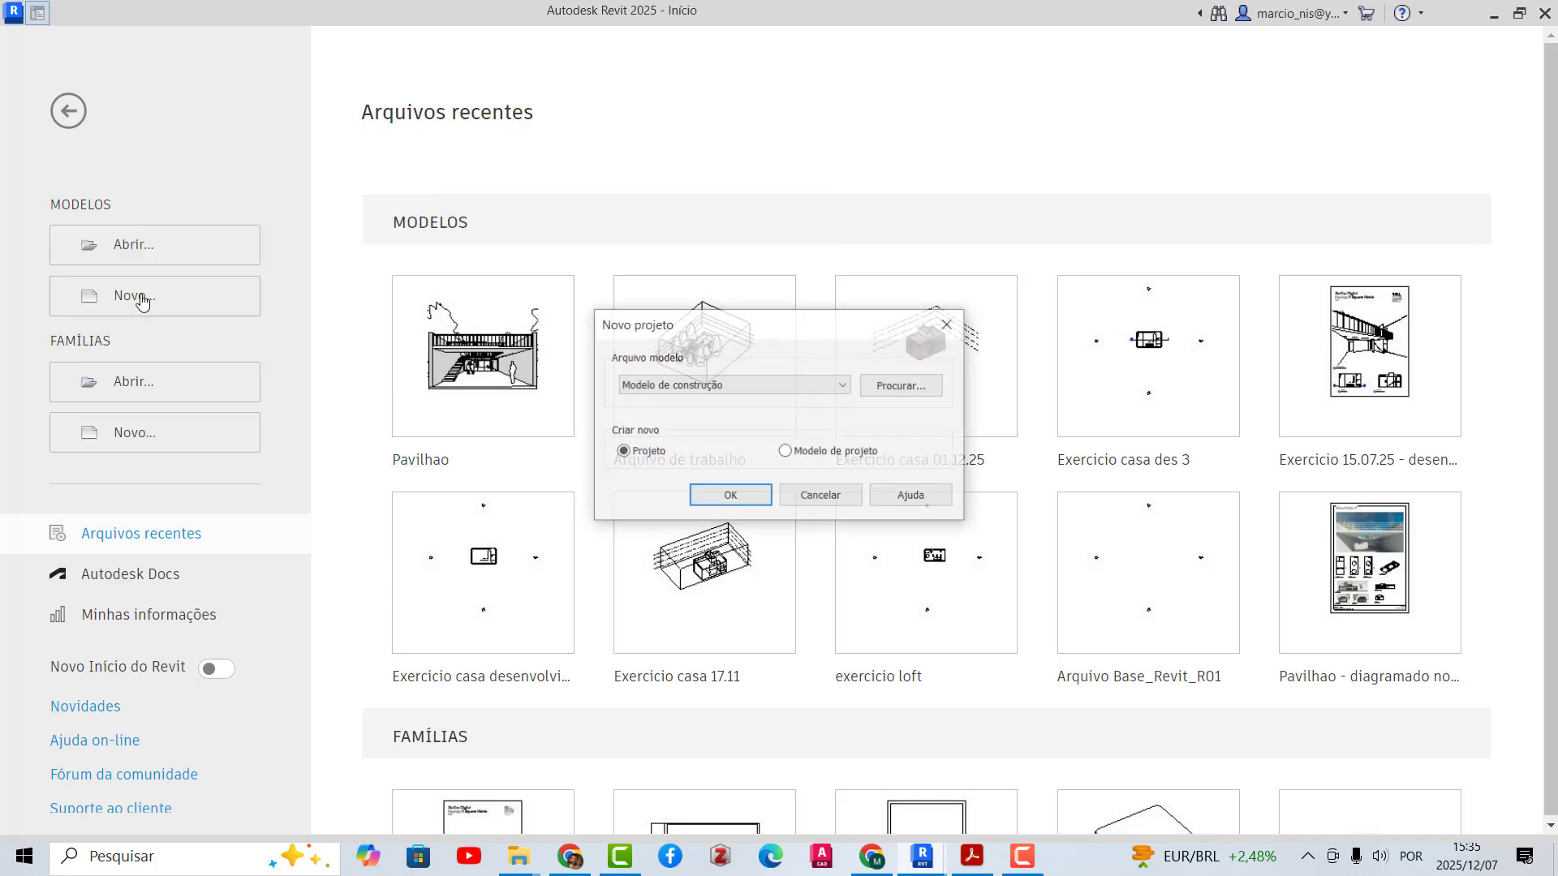
pyautogui.click(844, 387)
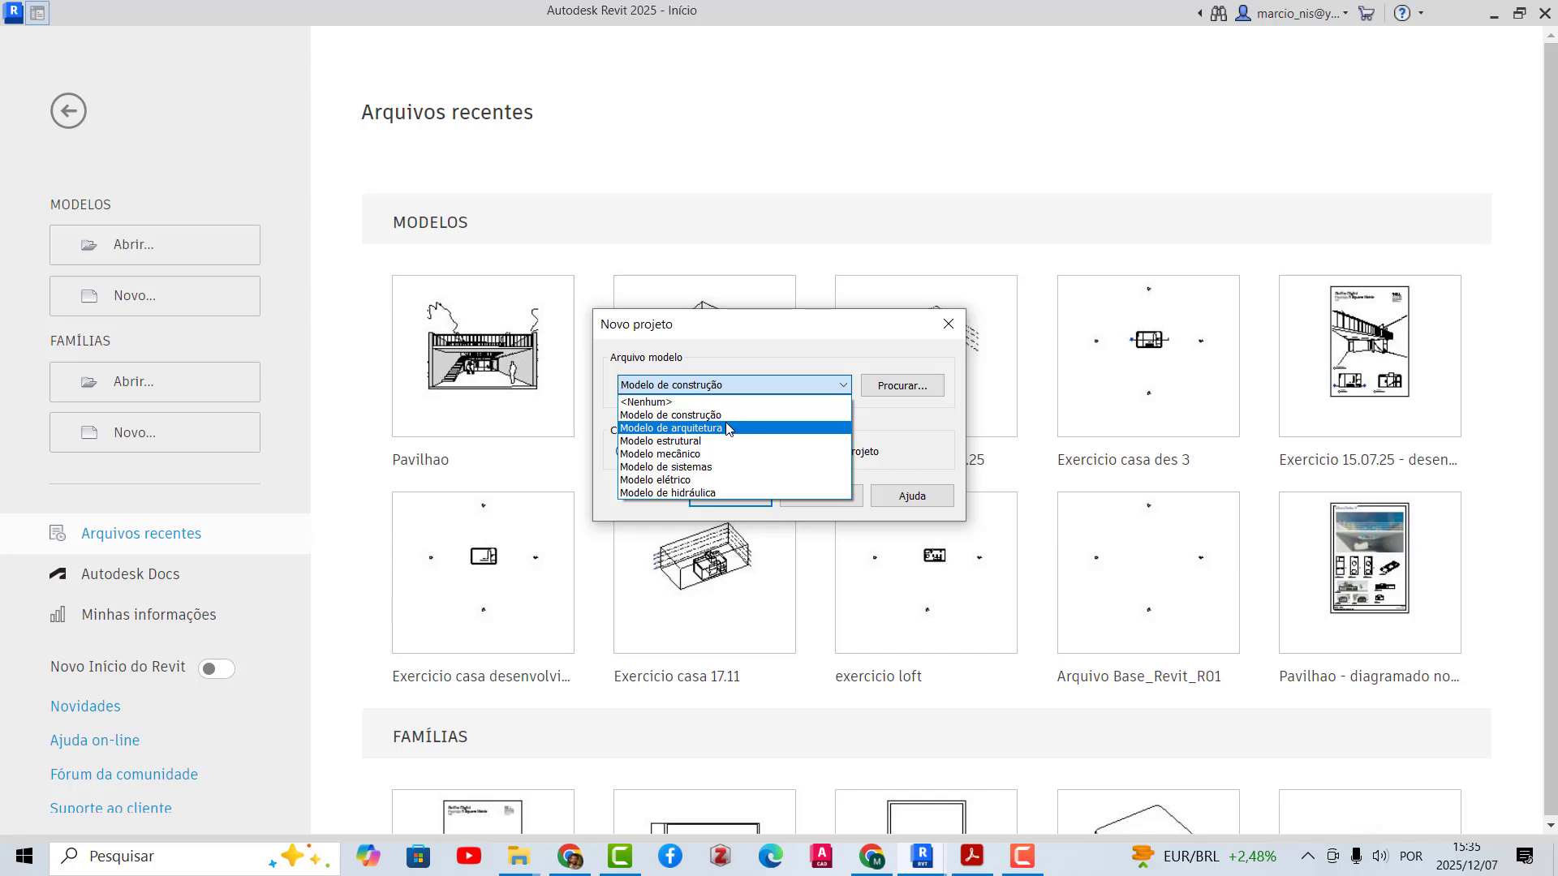
pyautogui.click(653, 435)
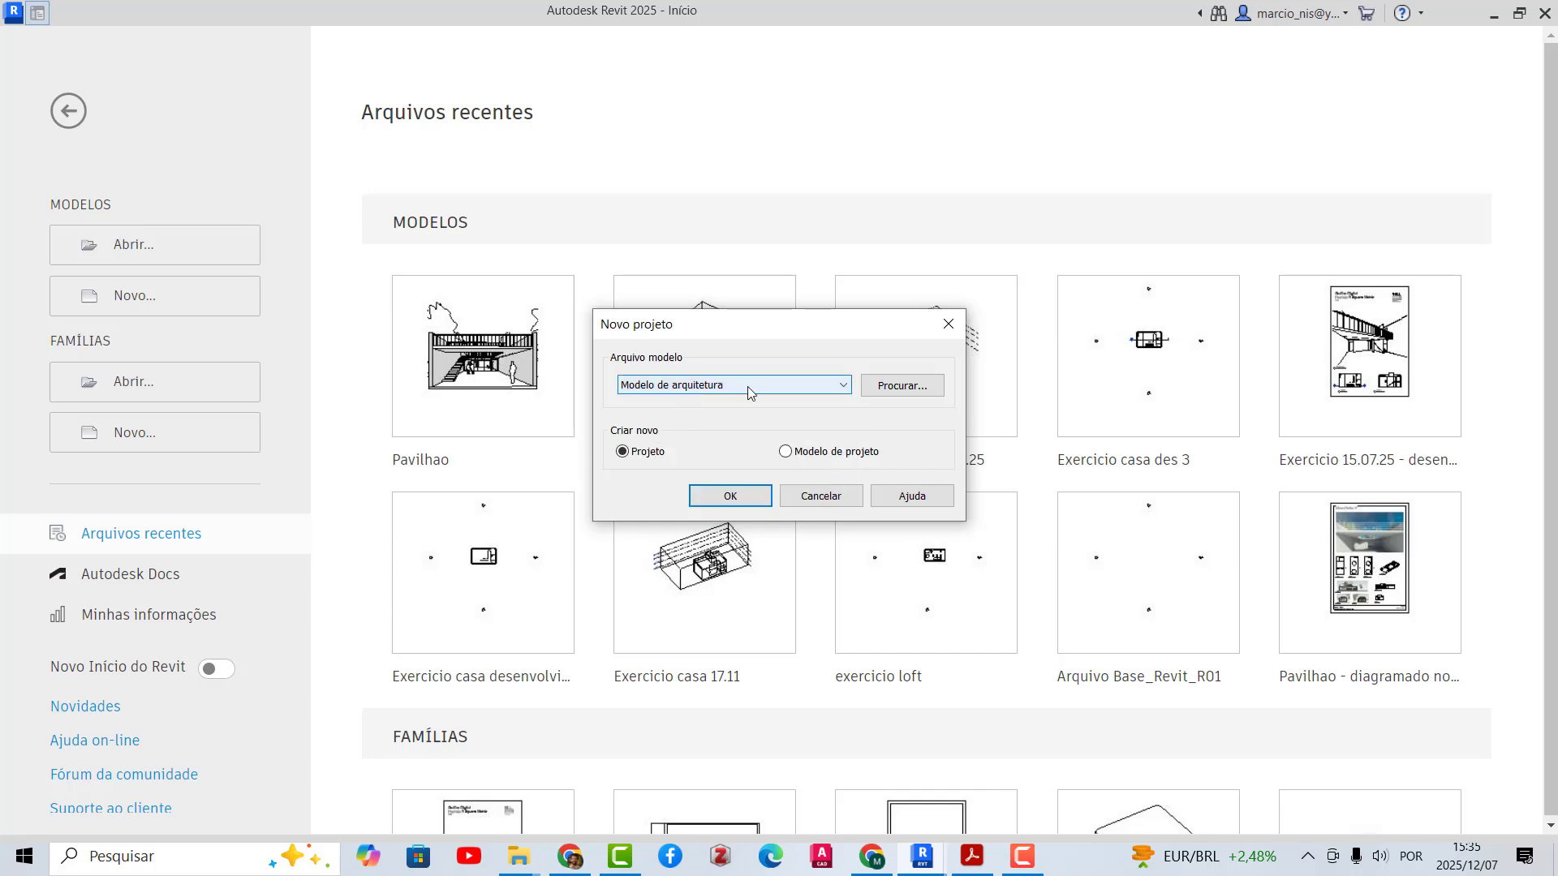
pyautogui.click(730, 496)
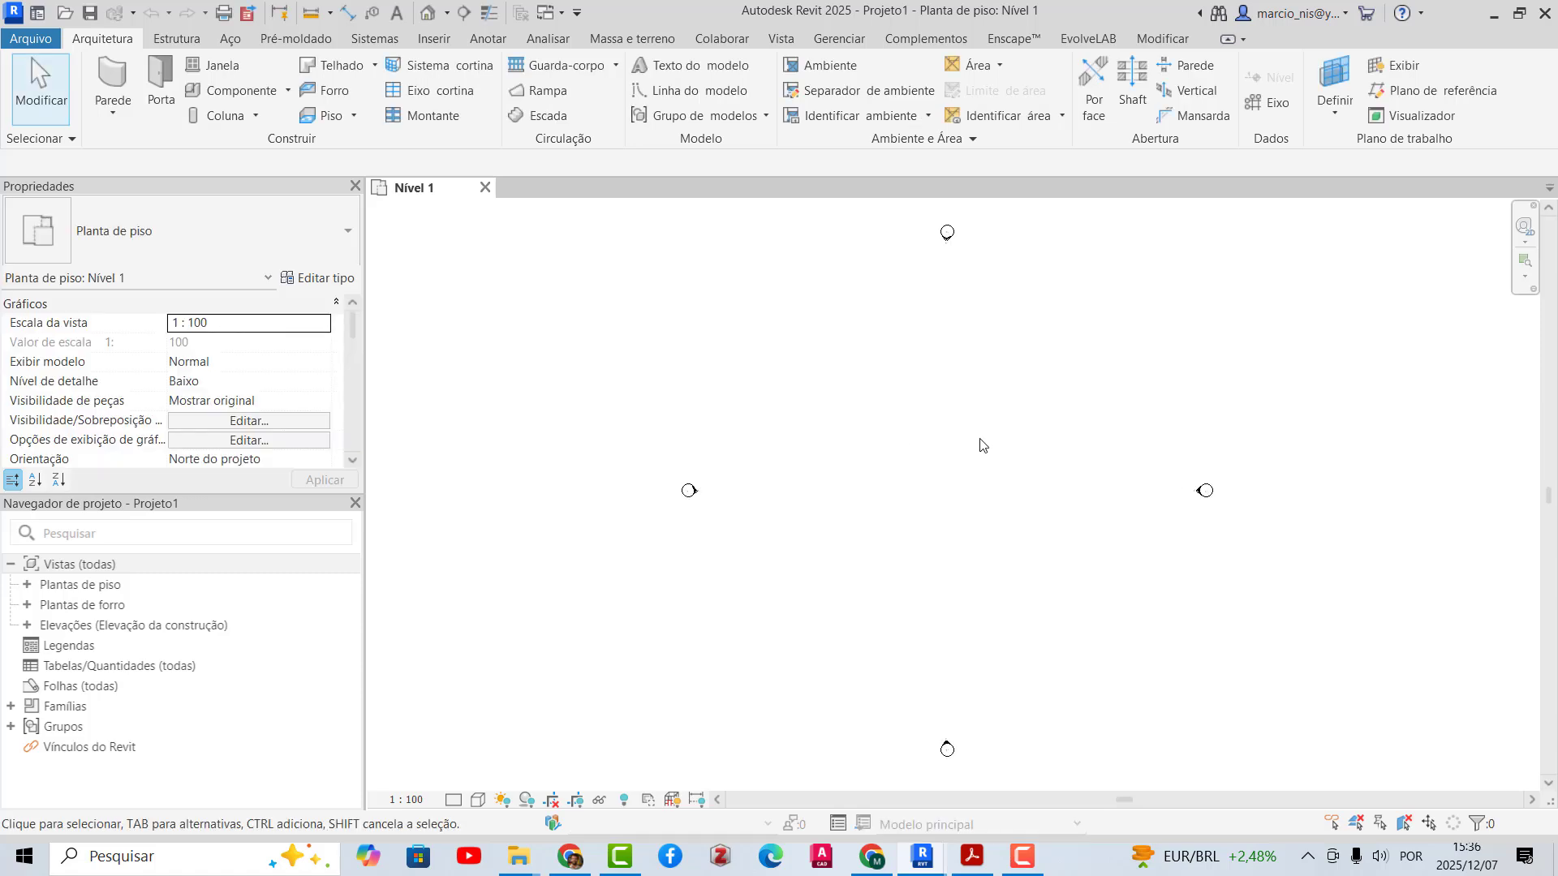
pyautogui.moveTo(352, 323)
pyautogui.mouseDown()
pyautogui.moveTo(353, 385)
pyautogui.moveTo(350, 307)
pyautogui.mouseUp()
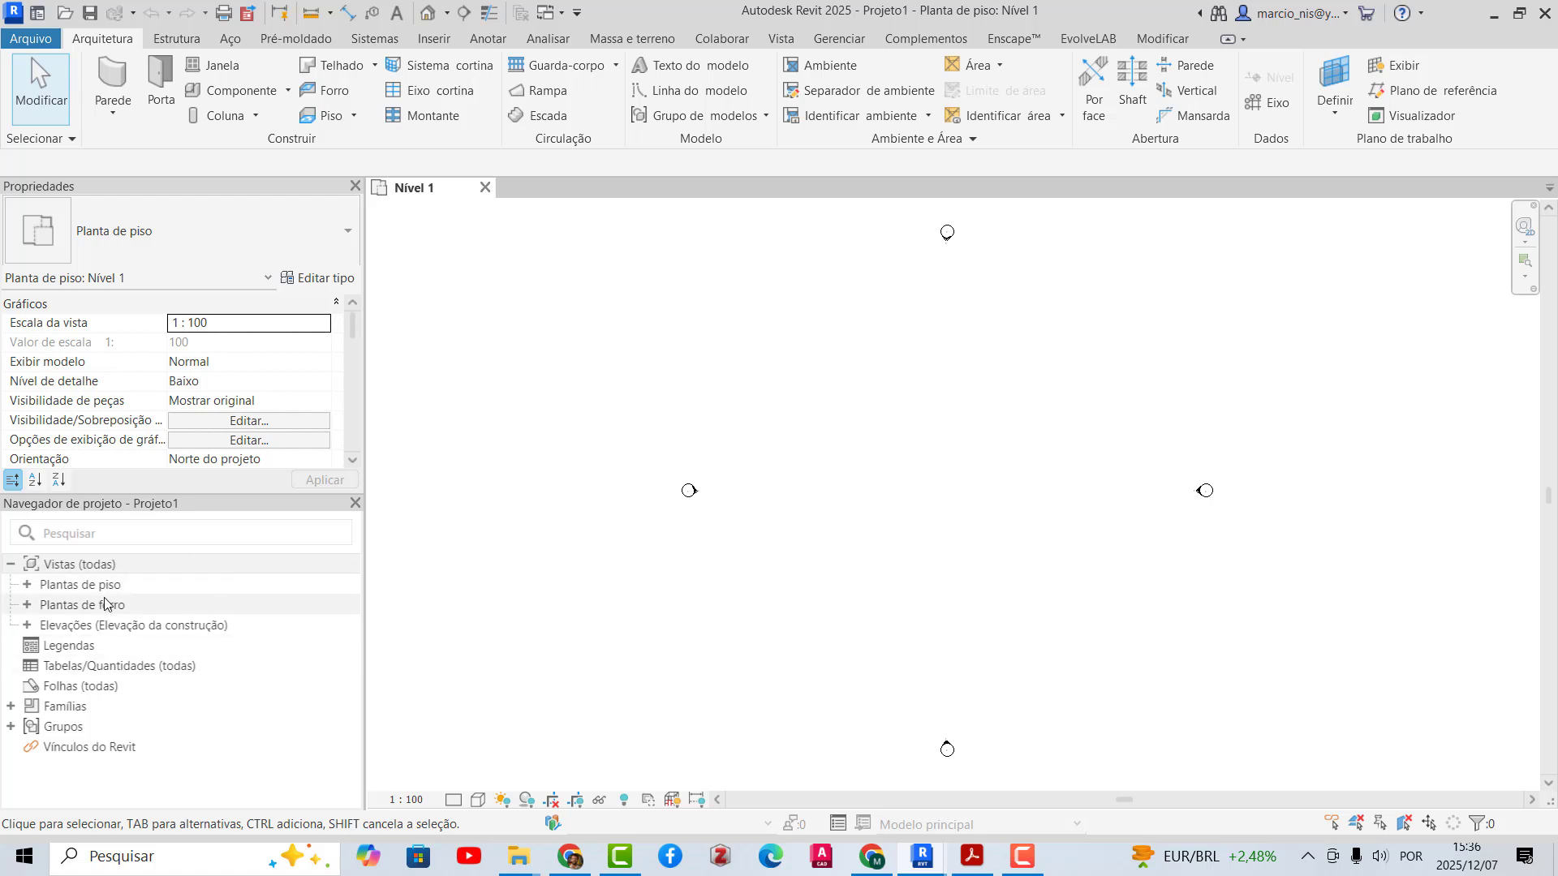
# - Expand the floor plan and building elevation lists of the new project to review its default views
pyautogui.click(29, 588)
pyautogui.click(28, 586)
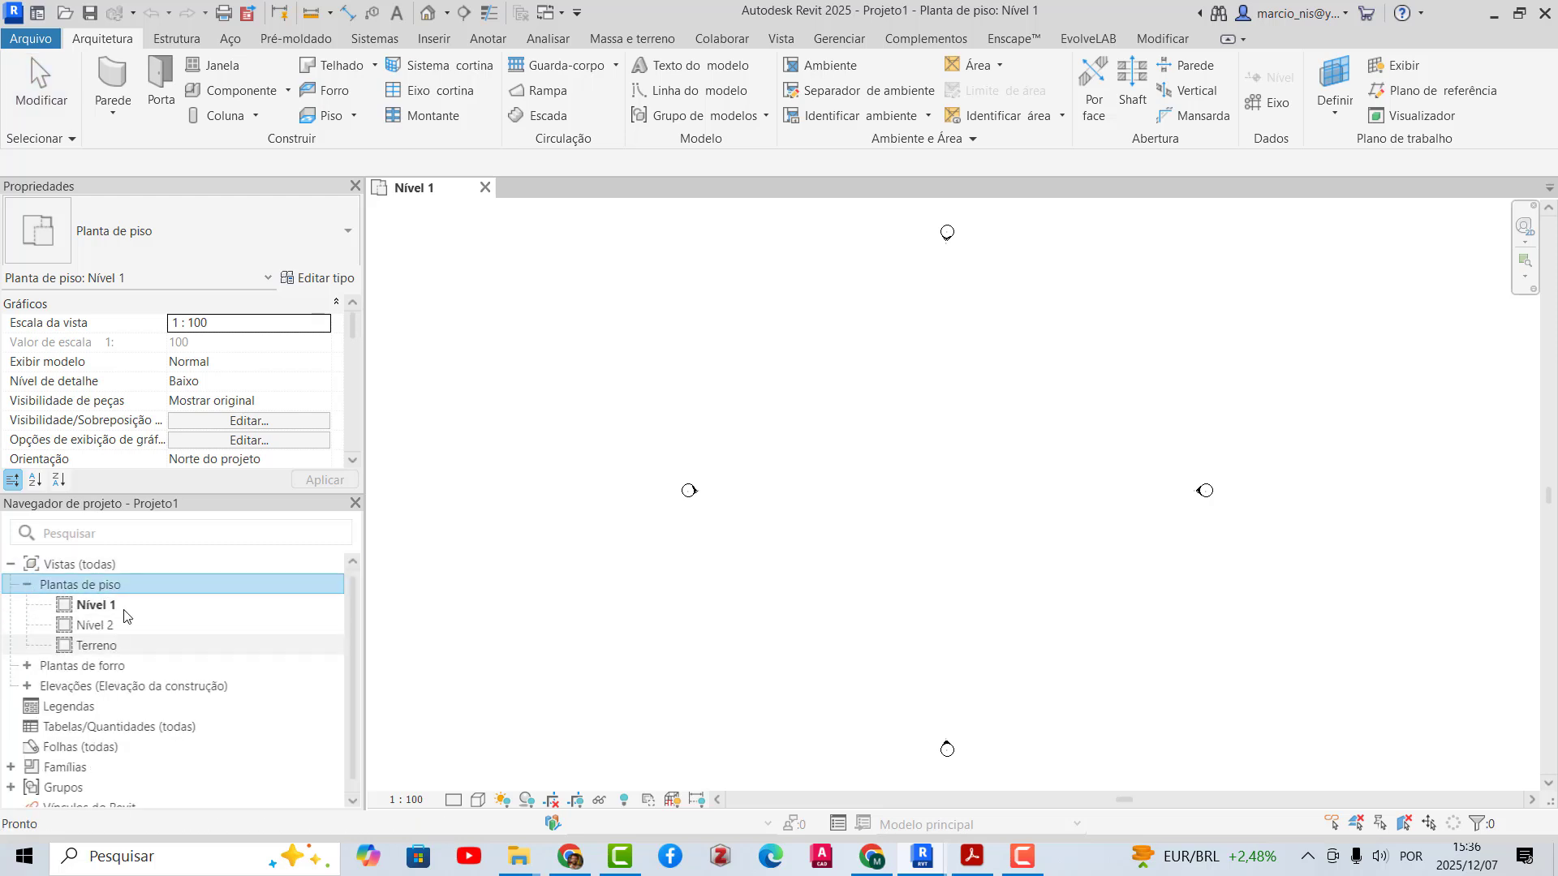
pyautogui.click(27, 687)
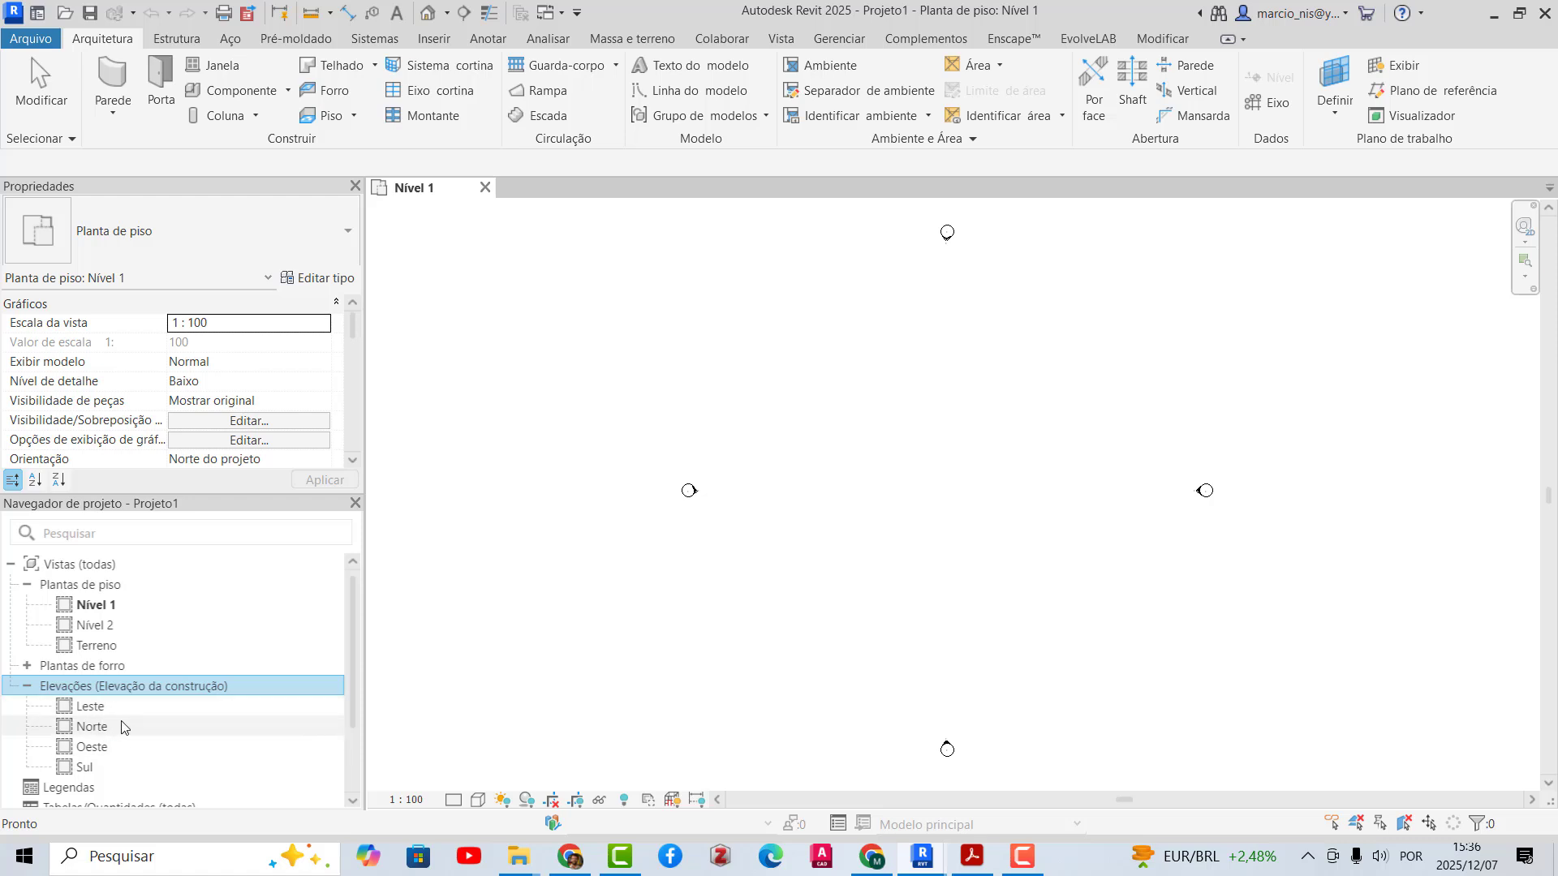
pyautogui.scroll(-3, 121, 724)
pyautogui.scroll(3, 125, 725)
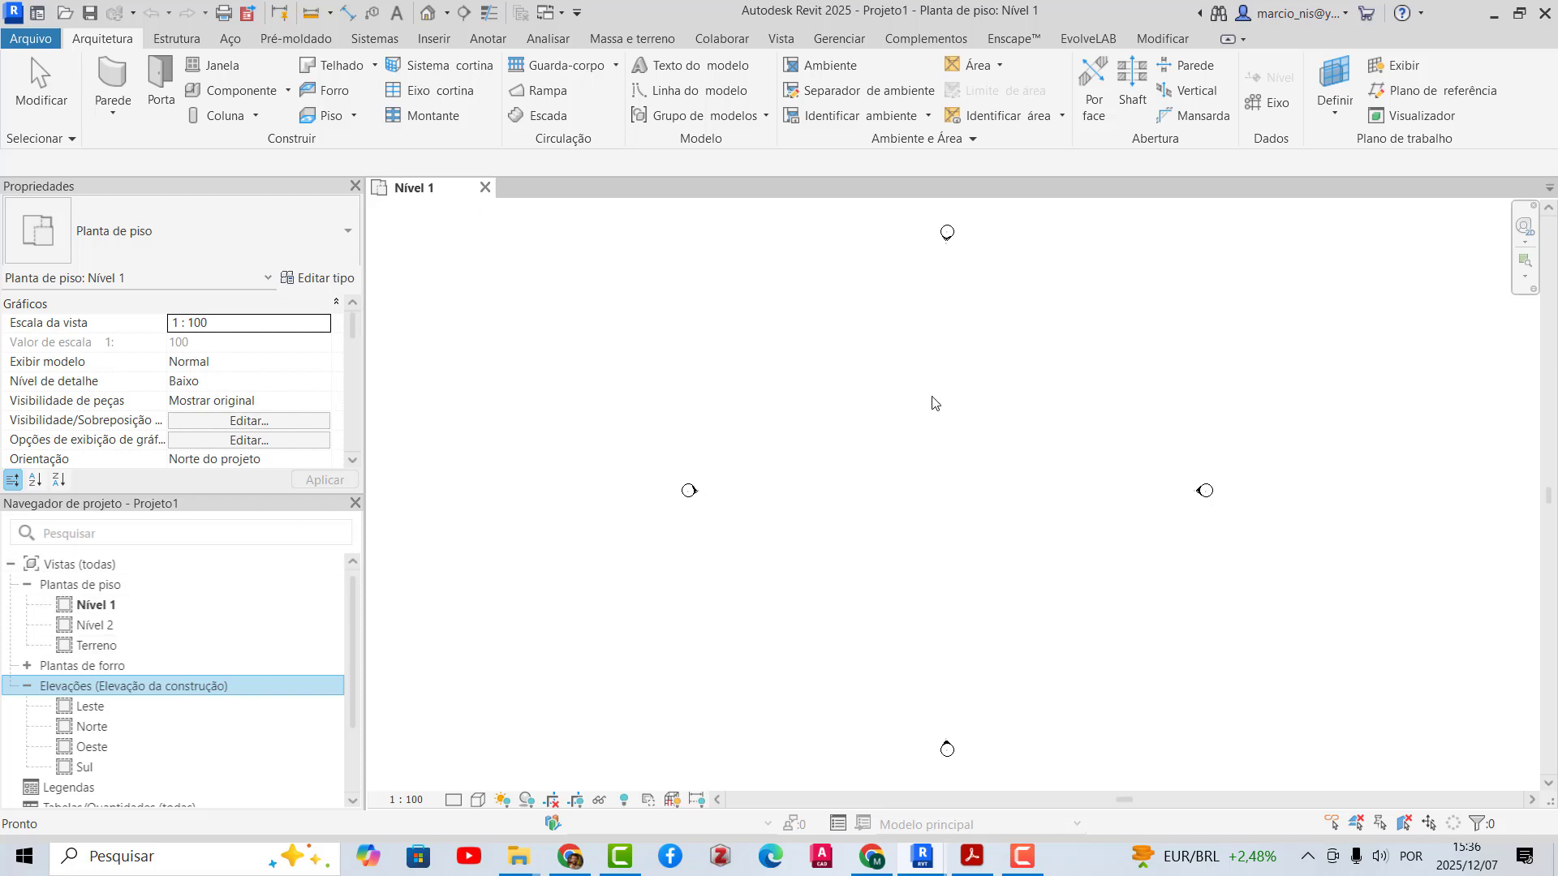
# - Switch to the Pavilhao project and examine the Terreo floor plan and the project's list of floor plans
pyautogui.moveTo(913, 848)
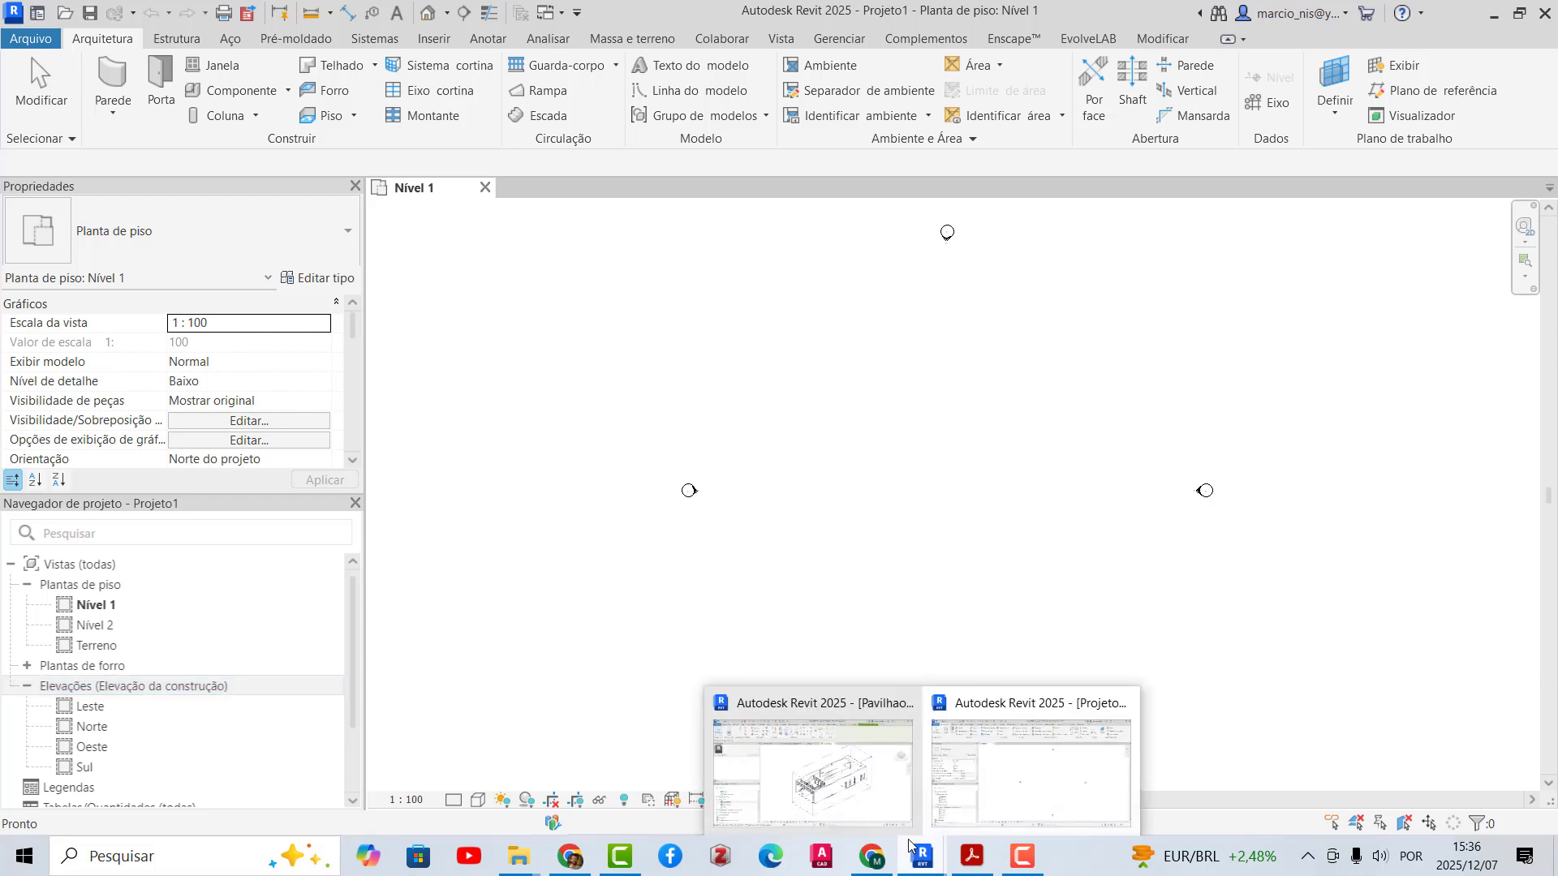
pyautogui.click(811, 763)
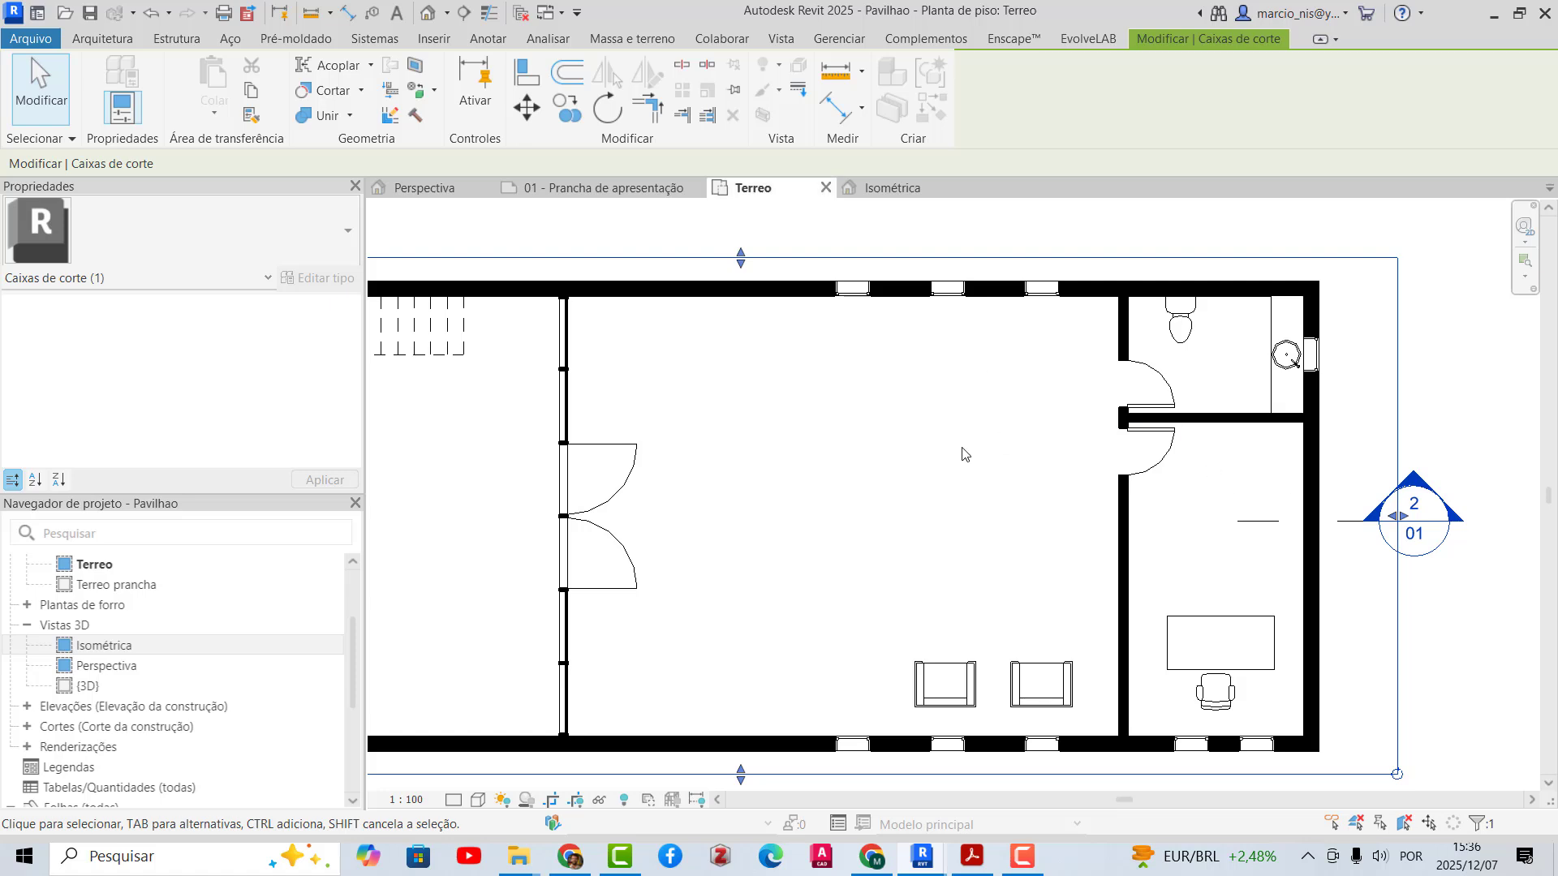
pyautogui.scroll(-2, 962, 451)
pyautogui.click(344, 645)
pyautogui.scroll(2, 350, 622)
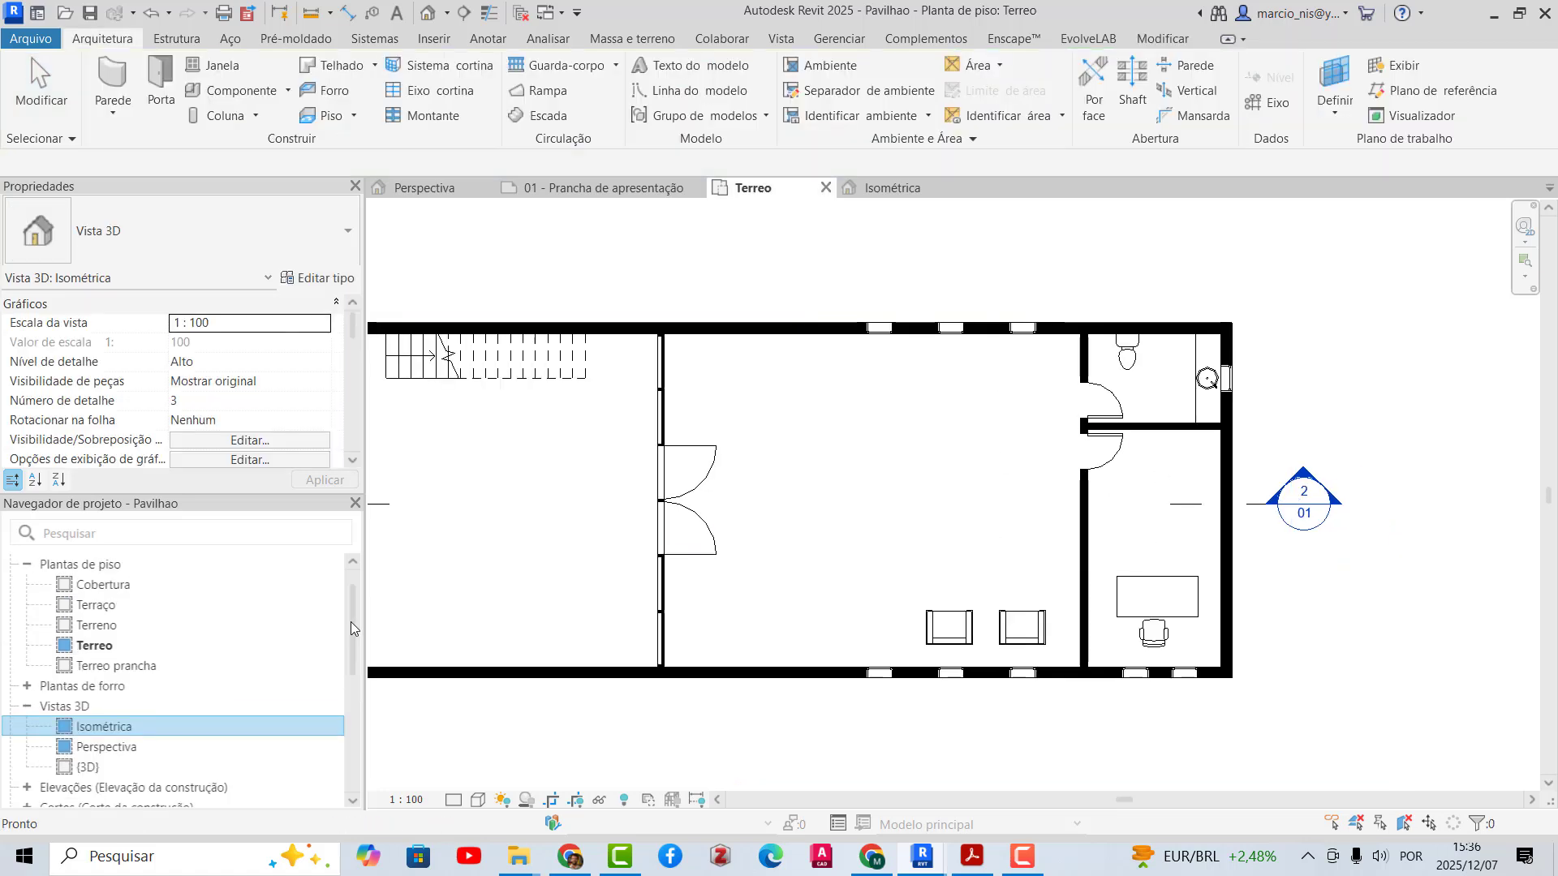
pyautogui.scroll(-1, 1108, 649)
pyautogui.scroll(-1, 1108, 649)
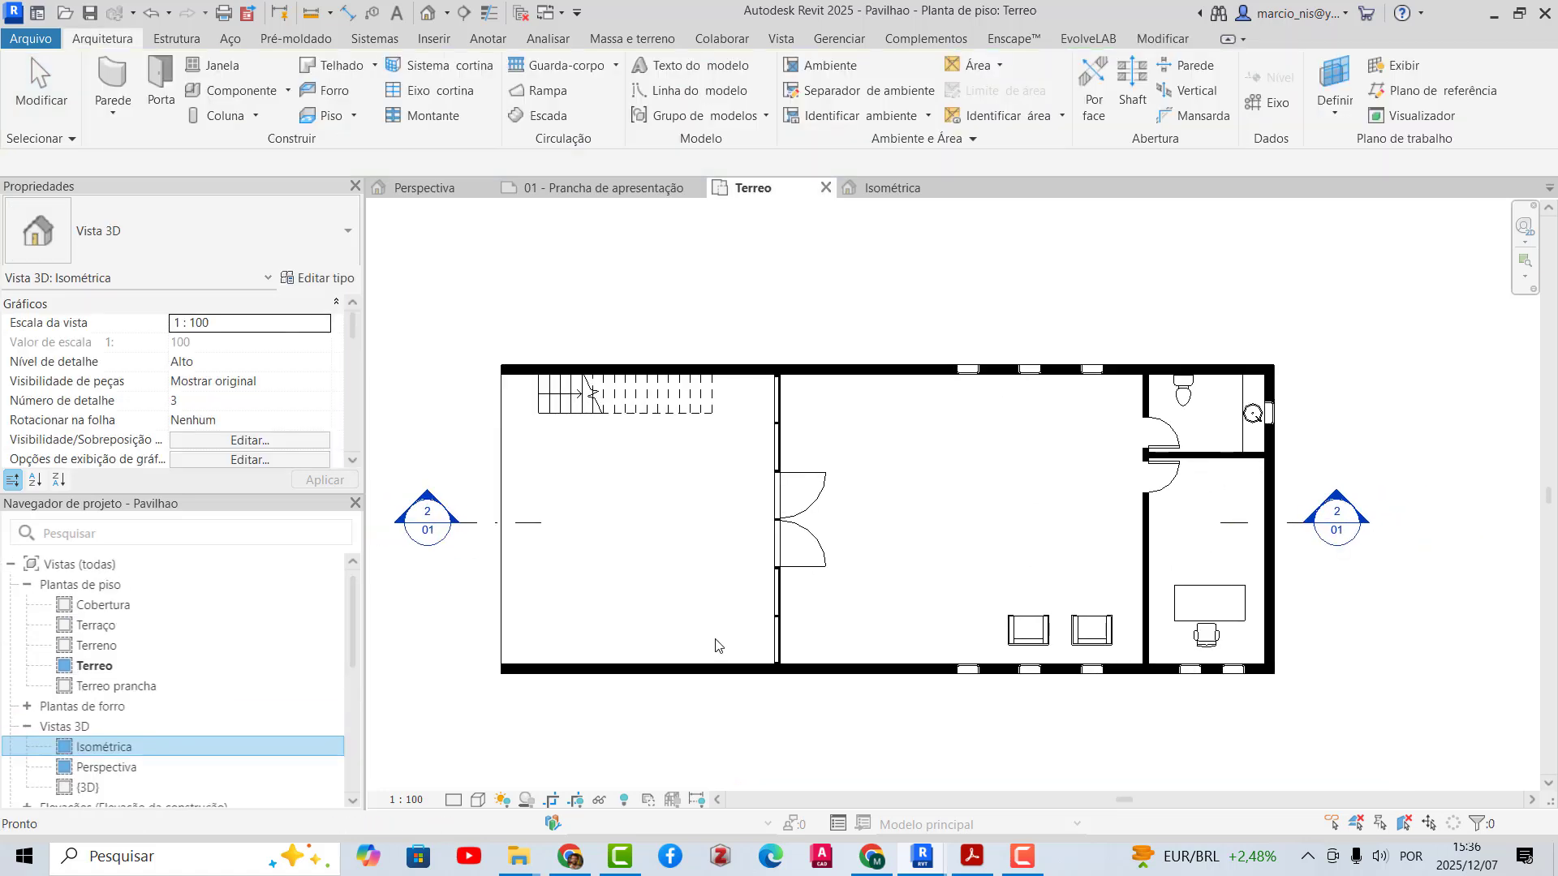
pyautogui.scroll(1, 720, 647)
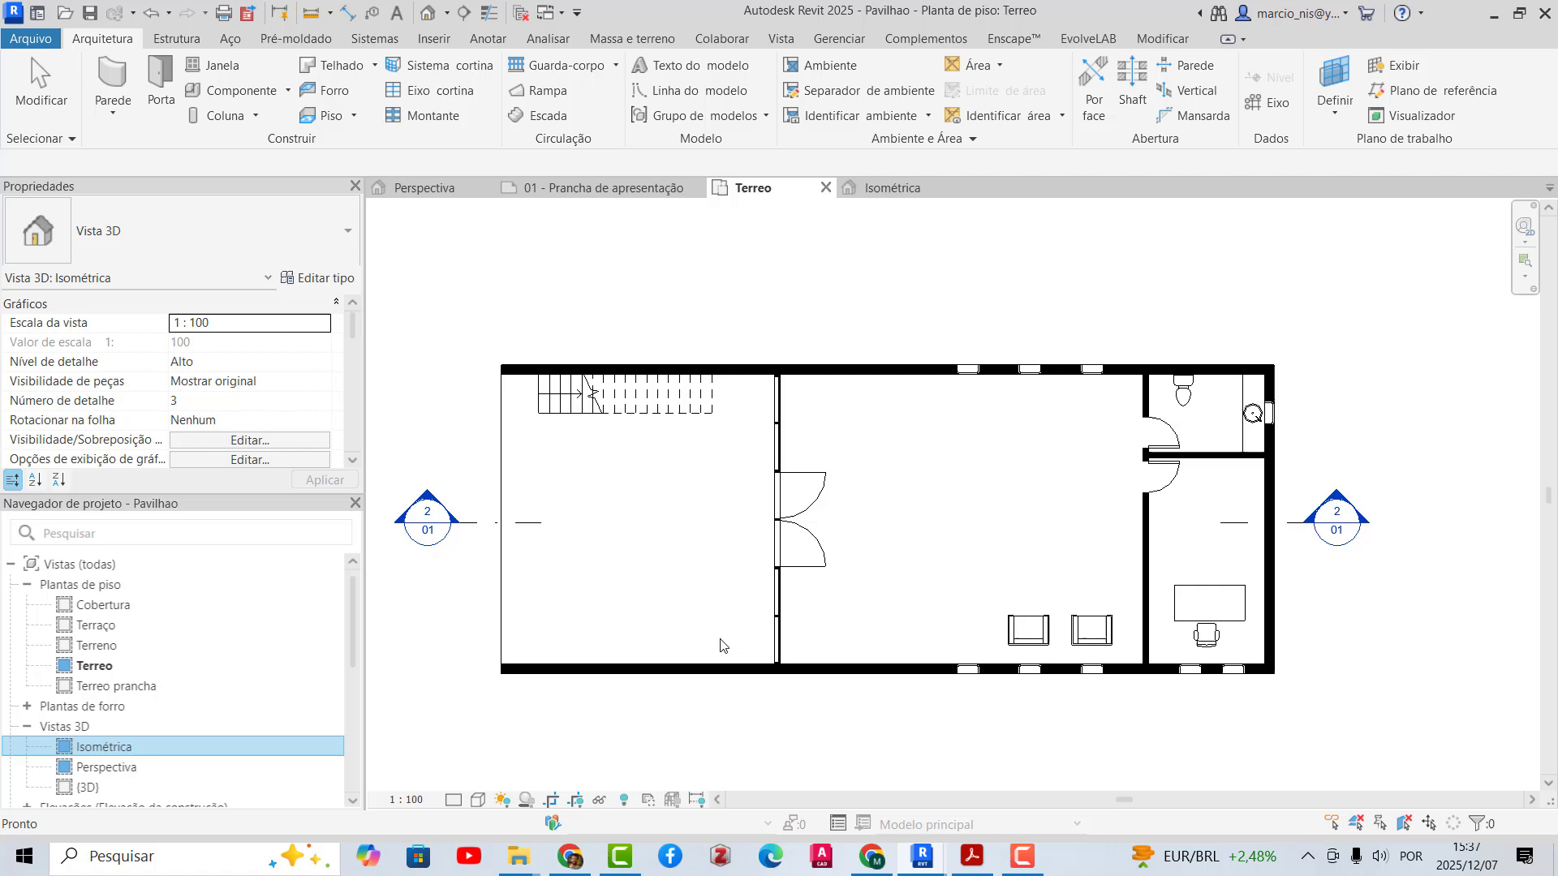
# - Inspect the long 25 cm exterior wall on the staircase side and the section line in the Terreo floor plan
pyautogui.click(669, 375)
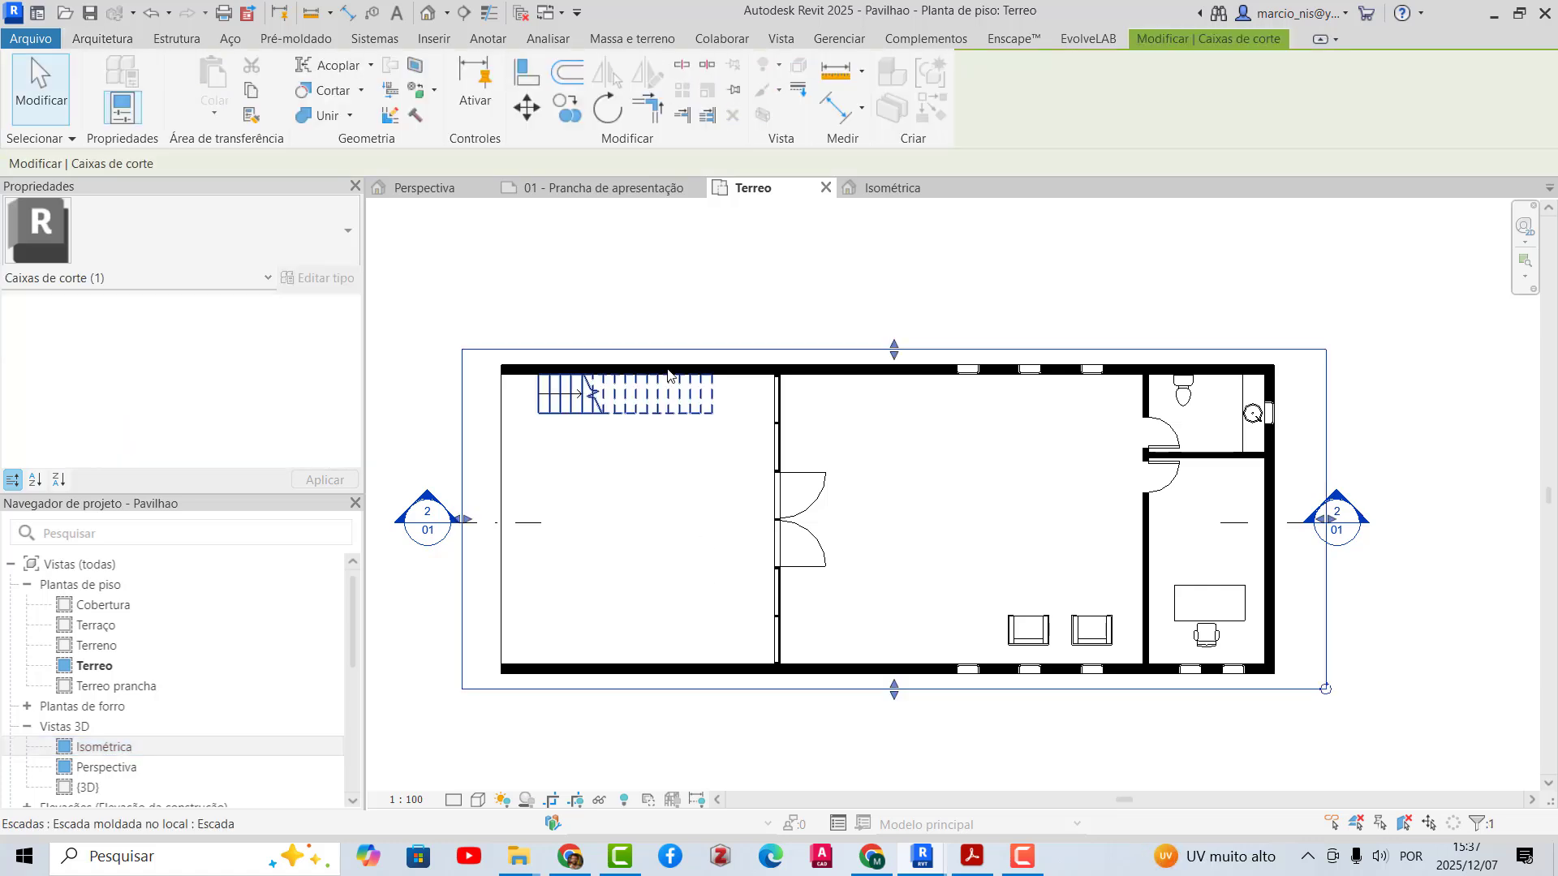
pyautogui.click(851, 380)
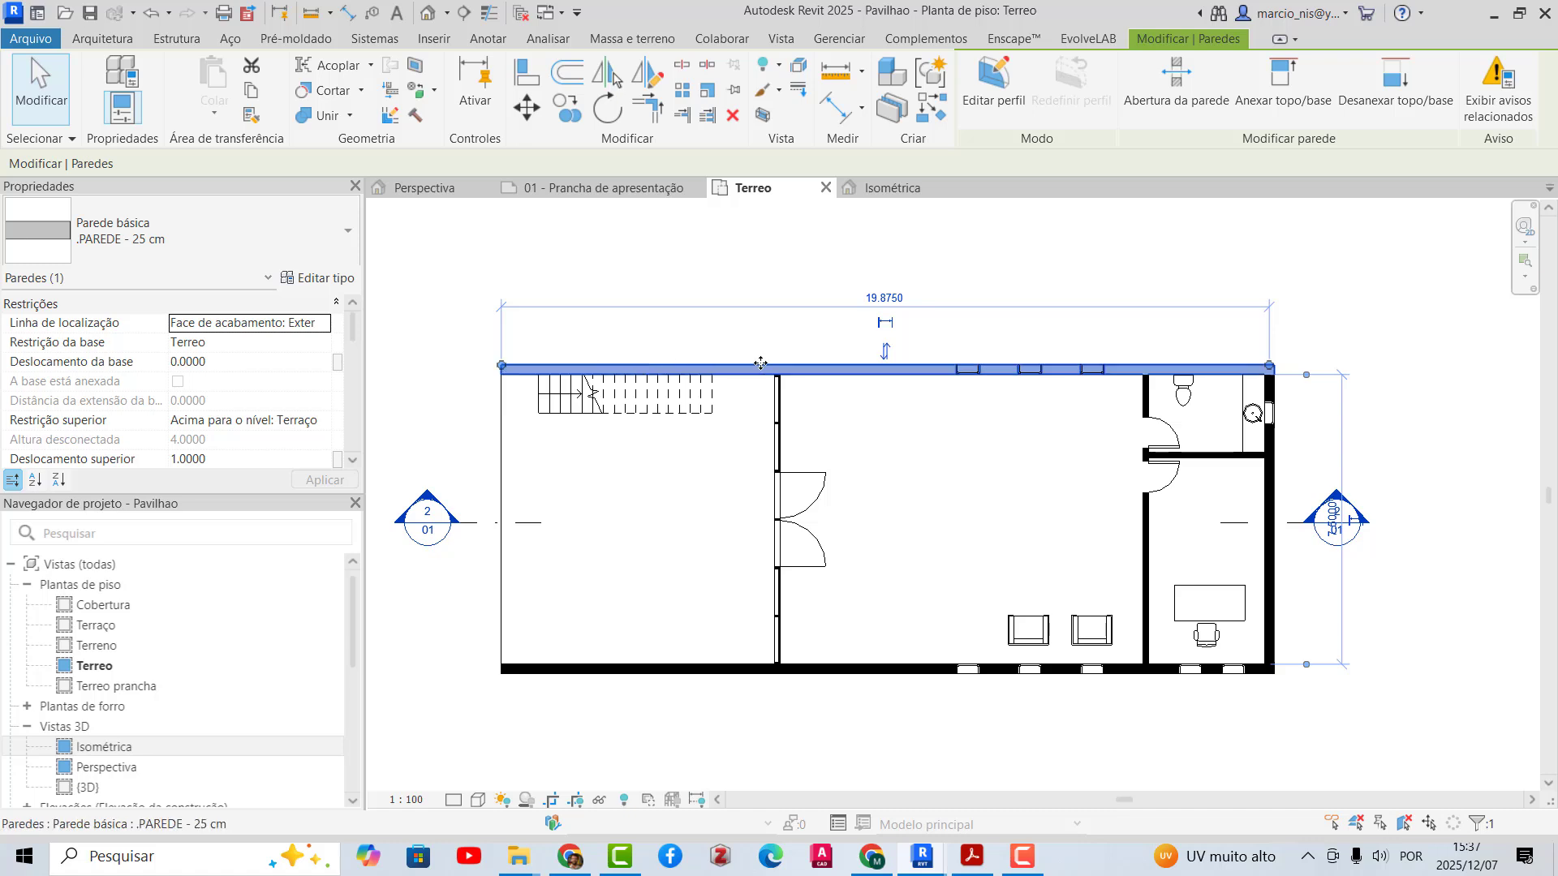
pyautogui.click(1285, 694)
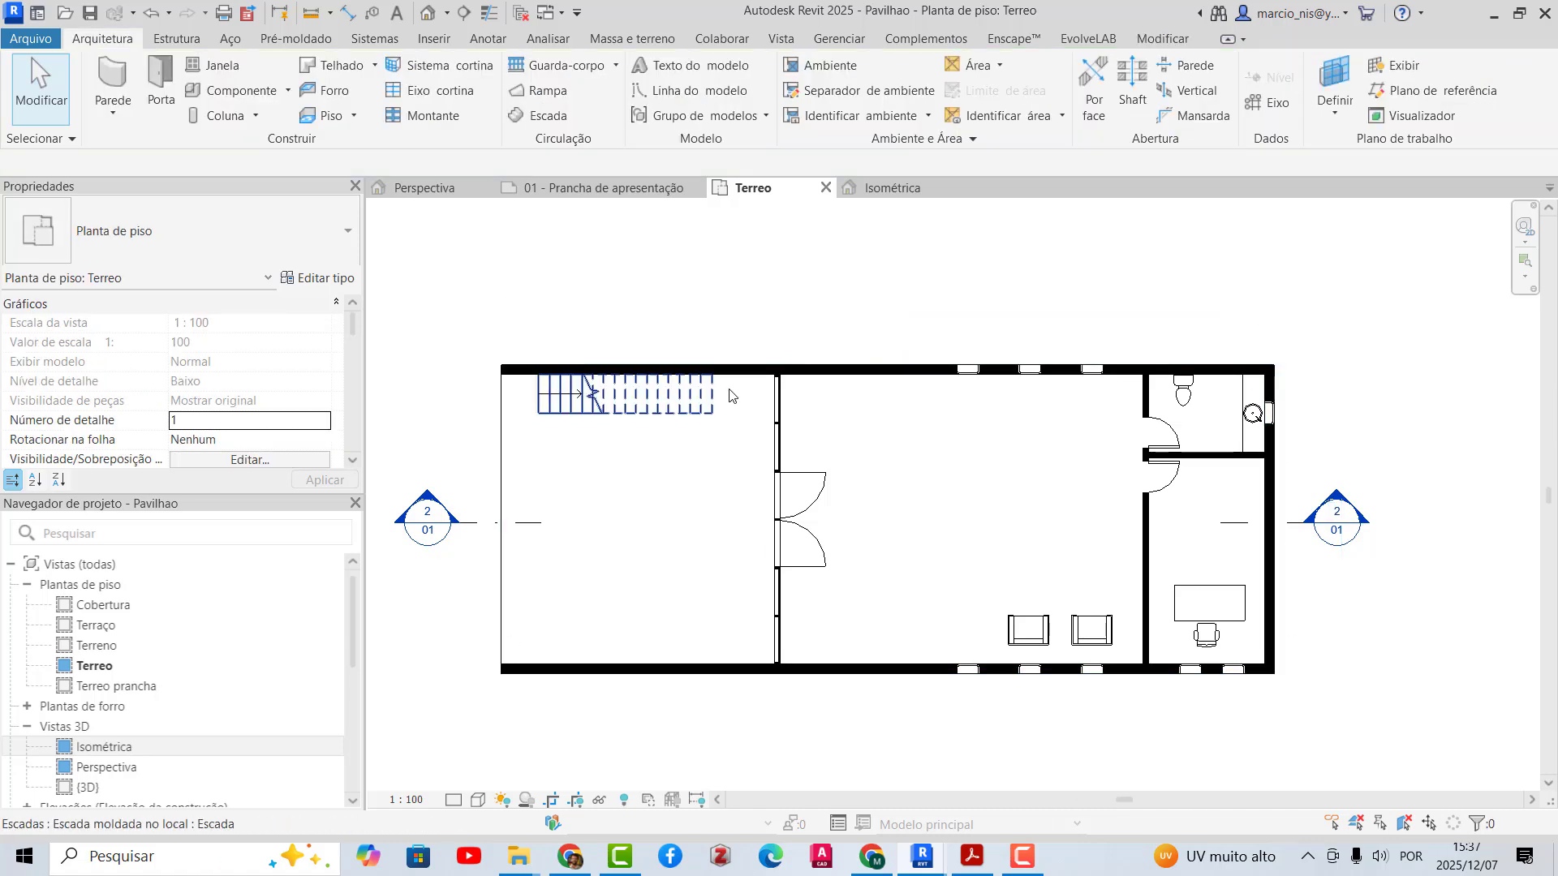
pyautogui.click(757, 381)
pyautogui.click(730, 523)
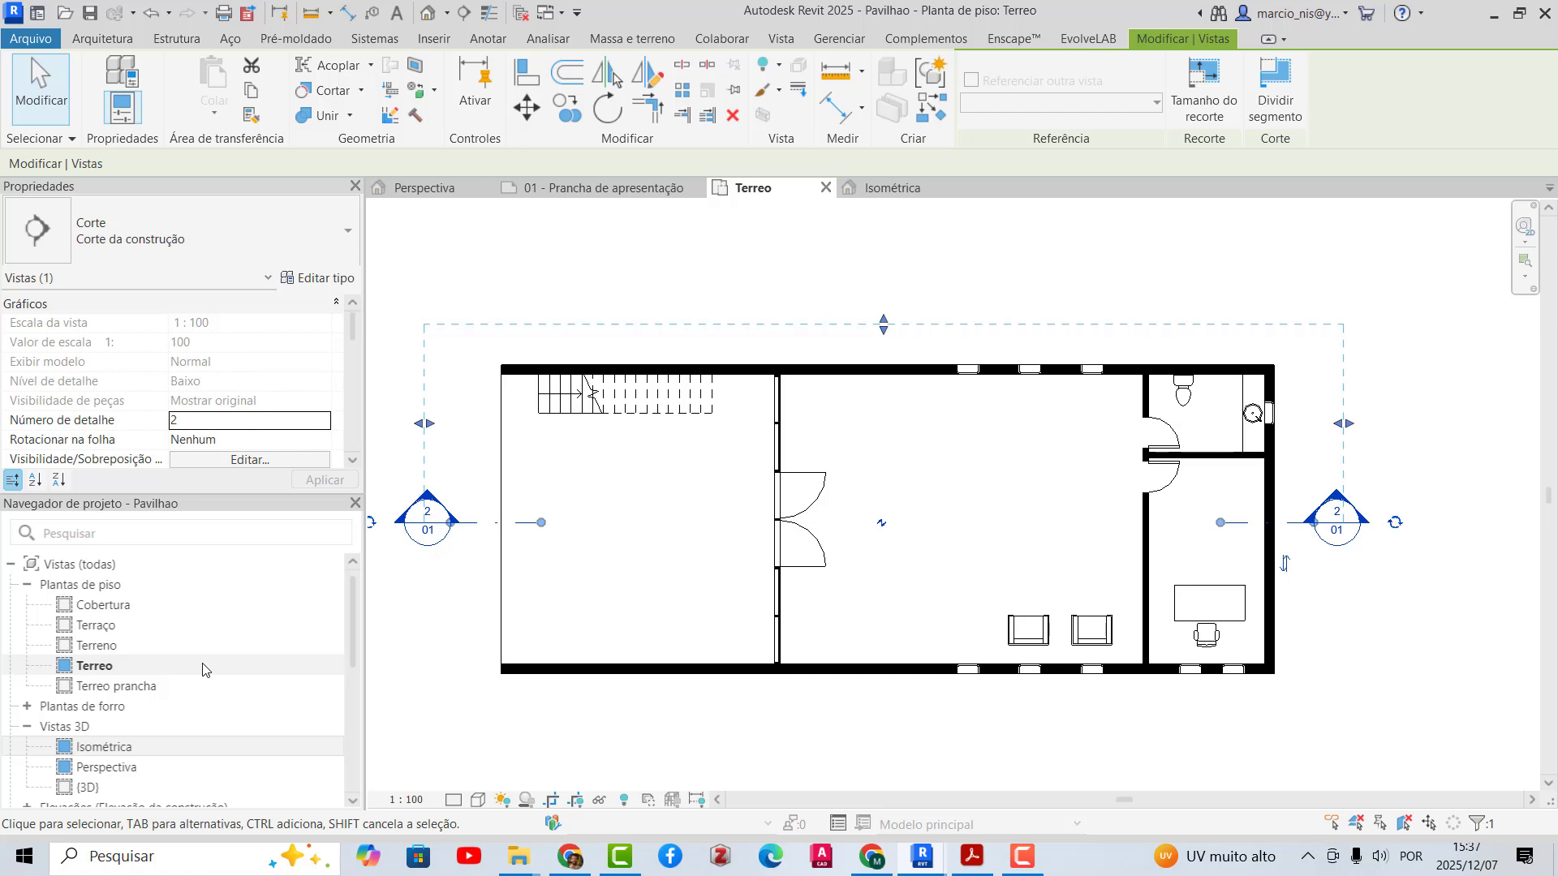
# - Expand the pavilion's building elevations and open the Leste elevation
pyautogui.scroll(-3, 203, 670)
pyautogui.doubleClick(65, 708)
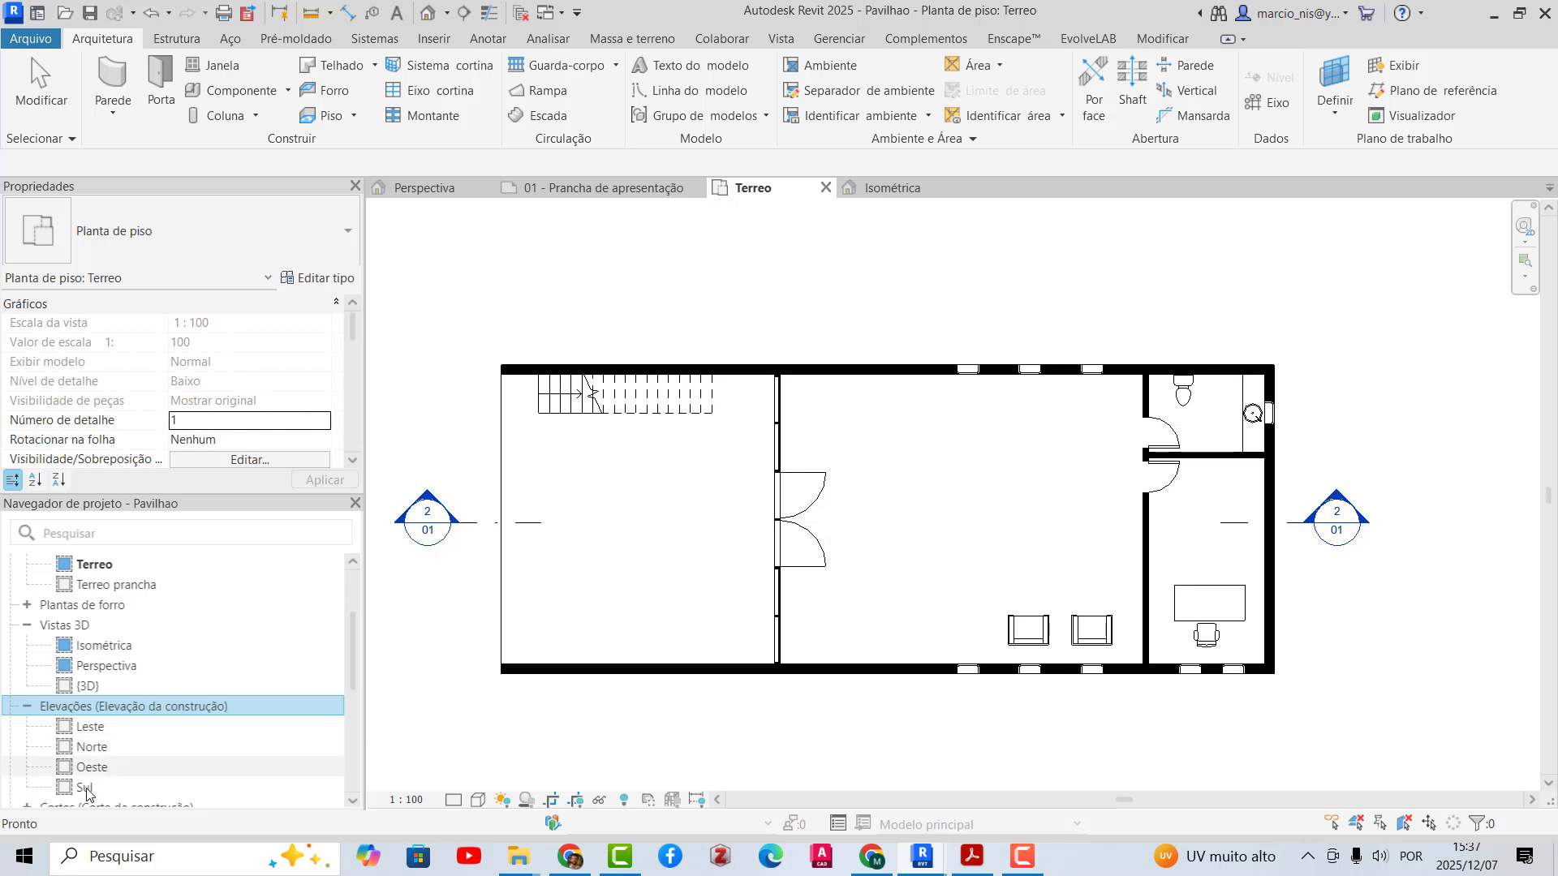
pyautogui.scroll(-2, 968, 520)
pyautogui.scroll(-3, 942, 501)
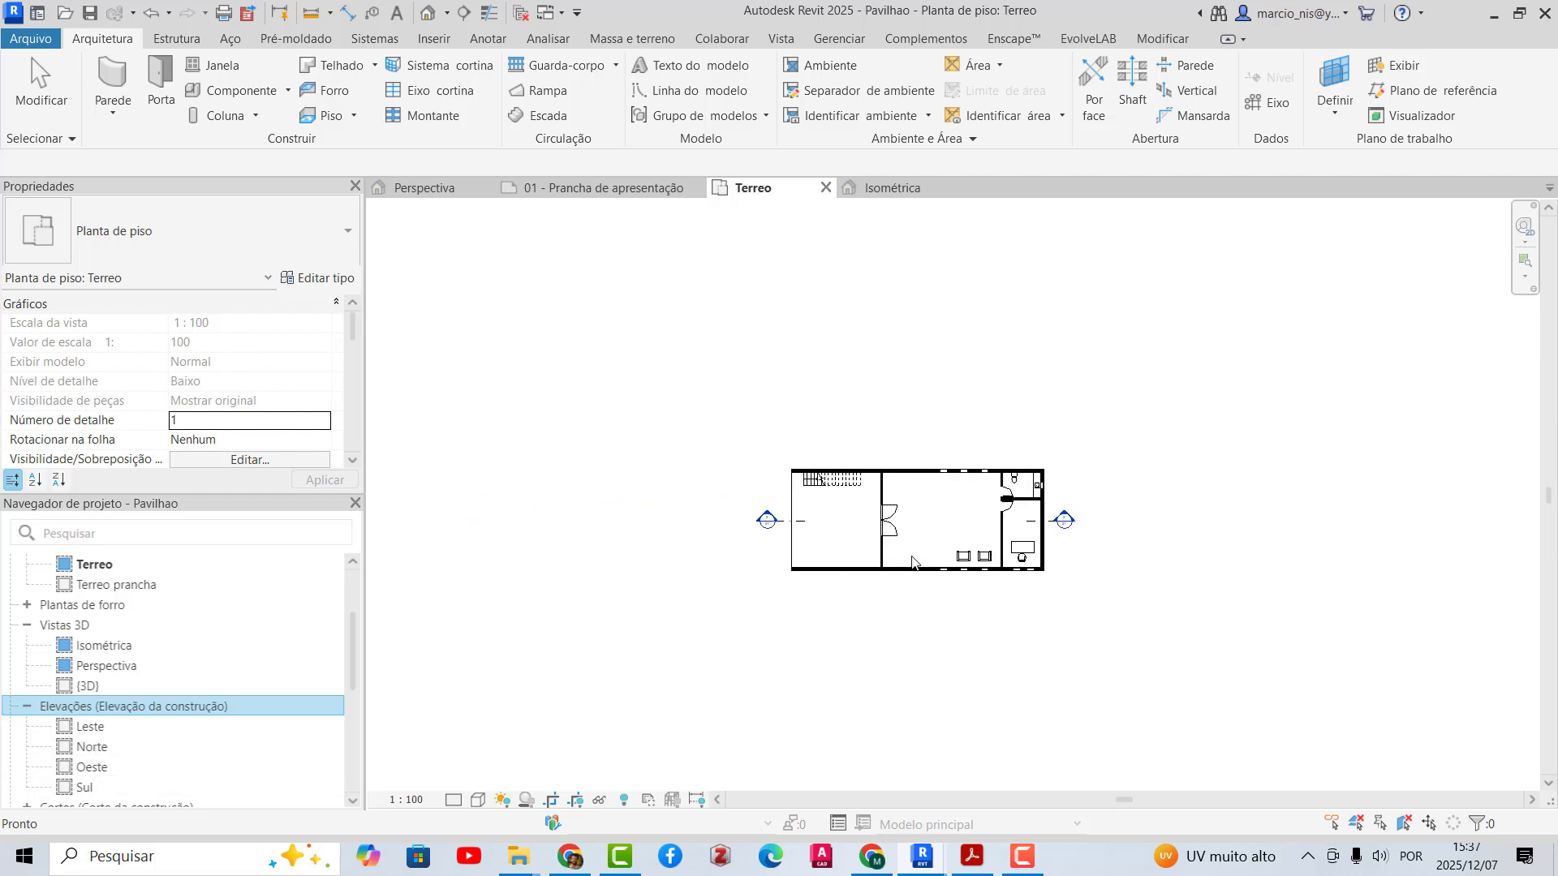
pyautogui.scroll(2, 963, 442)
pyautogui.scroll(1, 1004, 339)
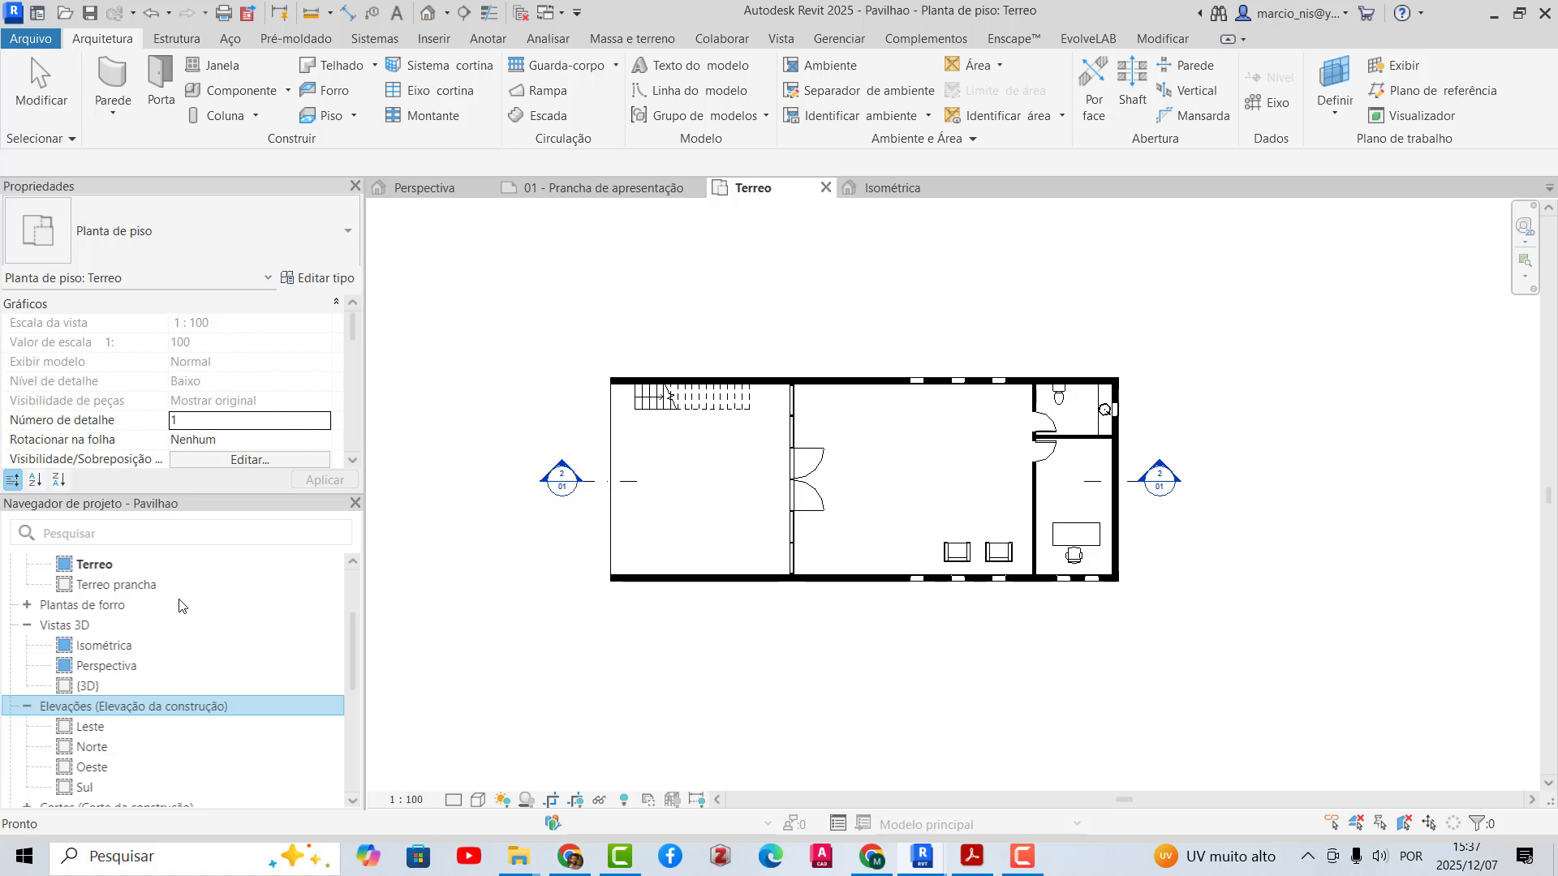
pyautogui.doubleClick(91, 731)
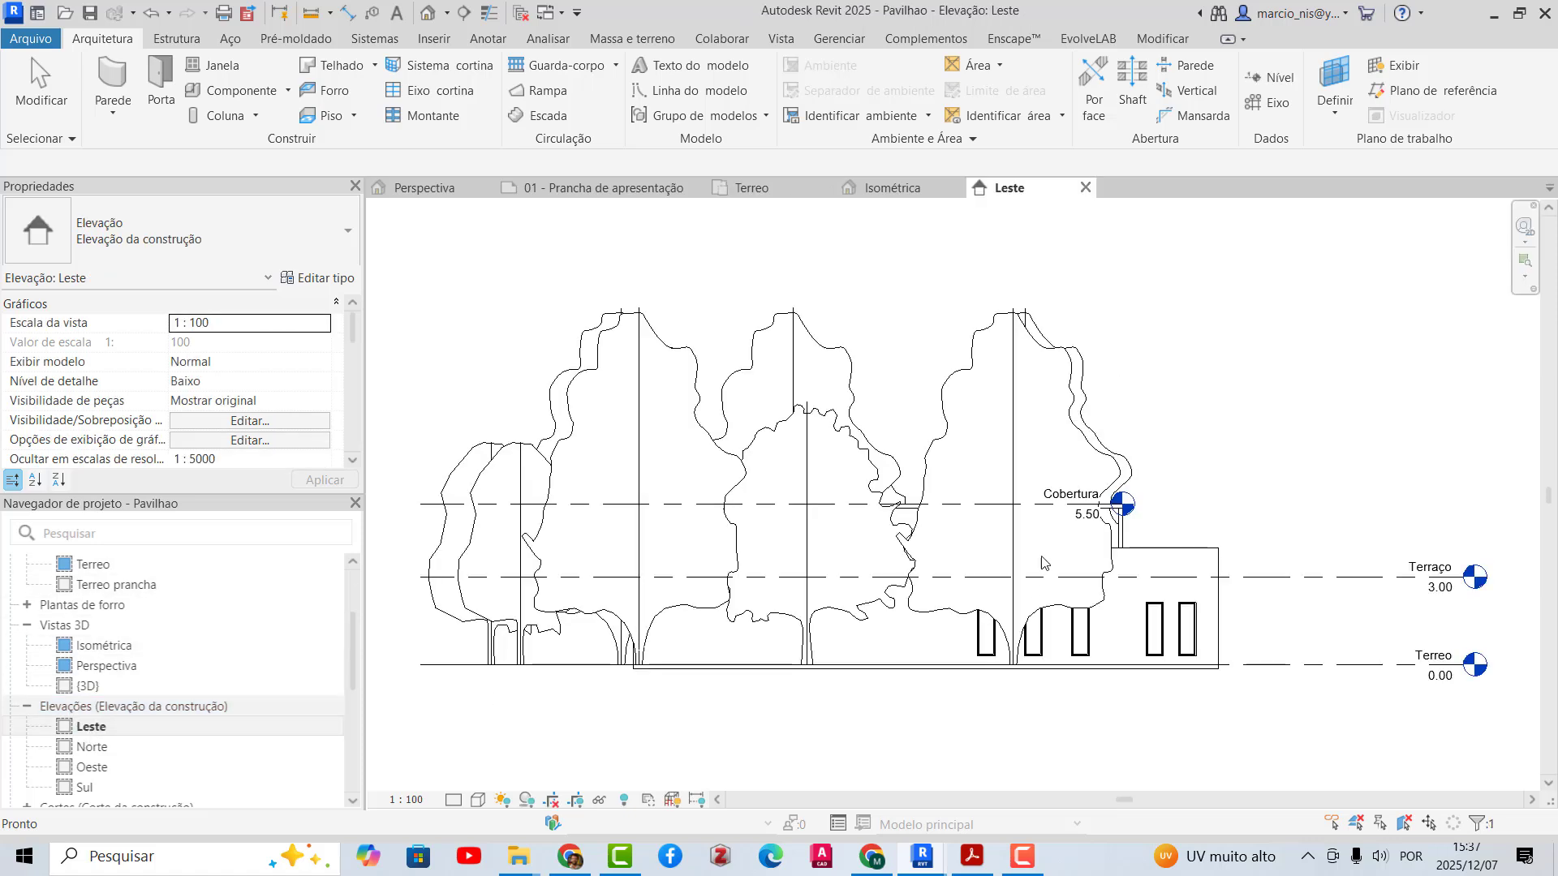
pyautogui.click(1264, 499)
pyautogui.scroll(-2, 934, 524)
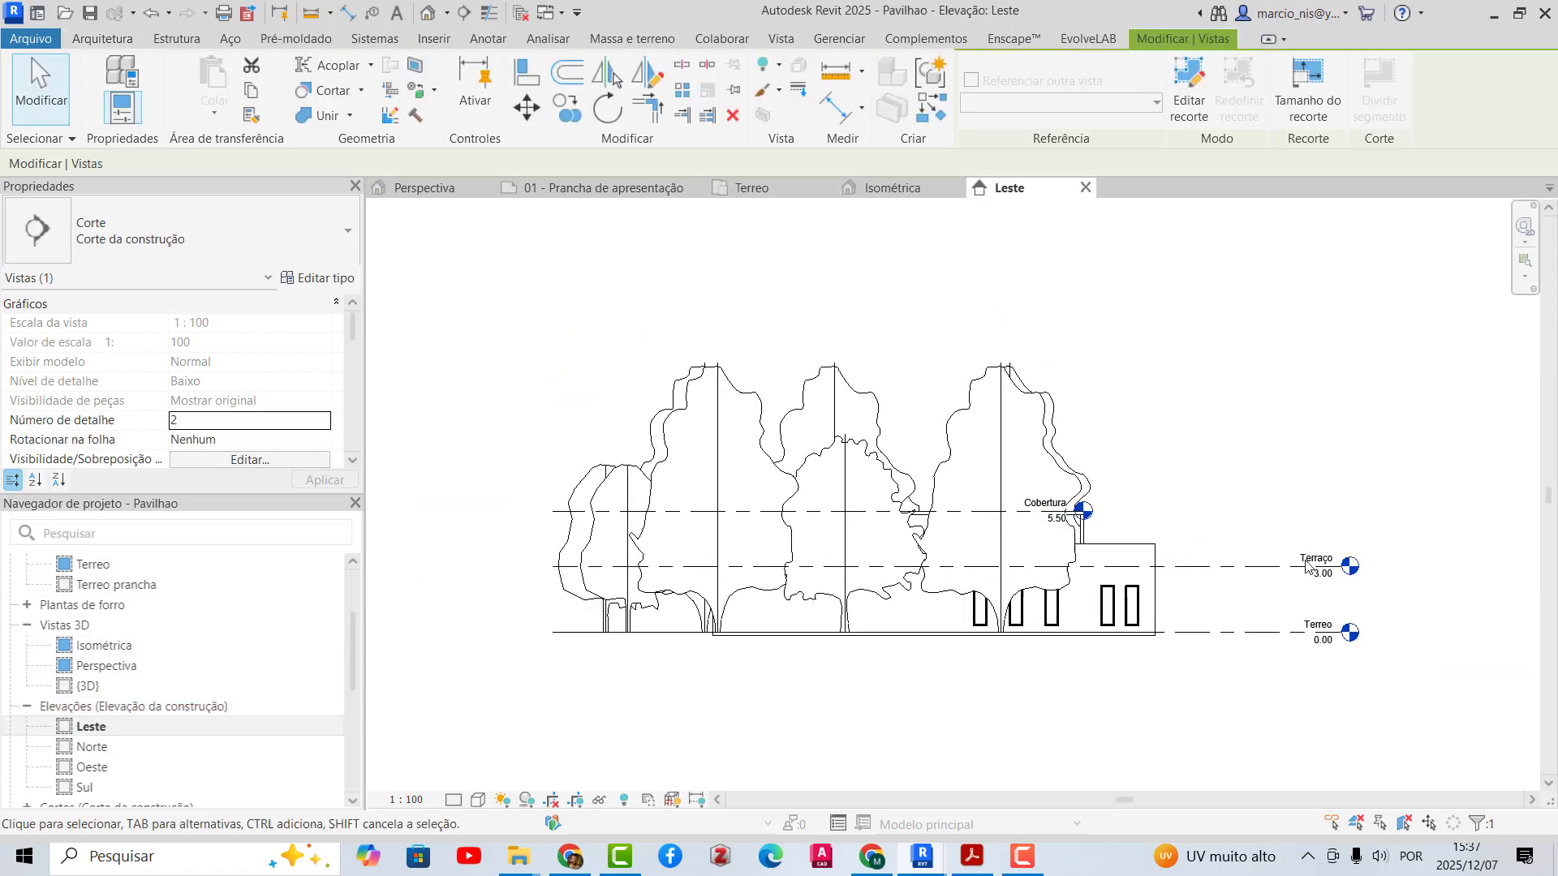
# - Select all the trees in the Leste elevation and temporarily hide them so the building and levels are unobstructed
pyautogui.scroll(3, 1401, 601)
pyautogui.scroll(-2, 1279, 463)
pyautogui.moveTo(1036, 254); pyautogui.dragTo(467, 424)
pyautogui.rightClick(499, 413)
pyautogui.press('Escape')
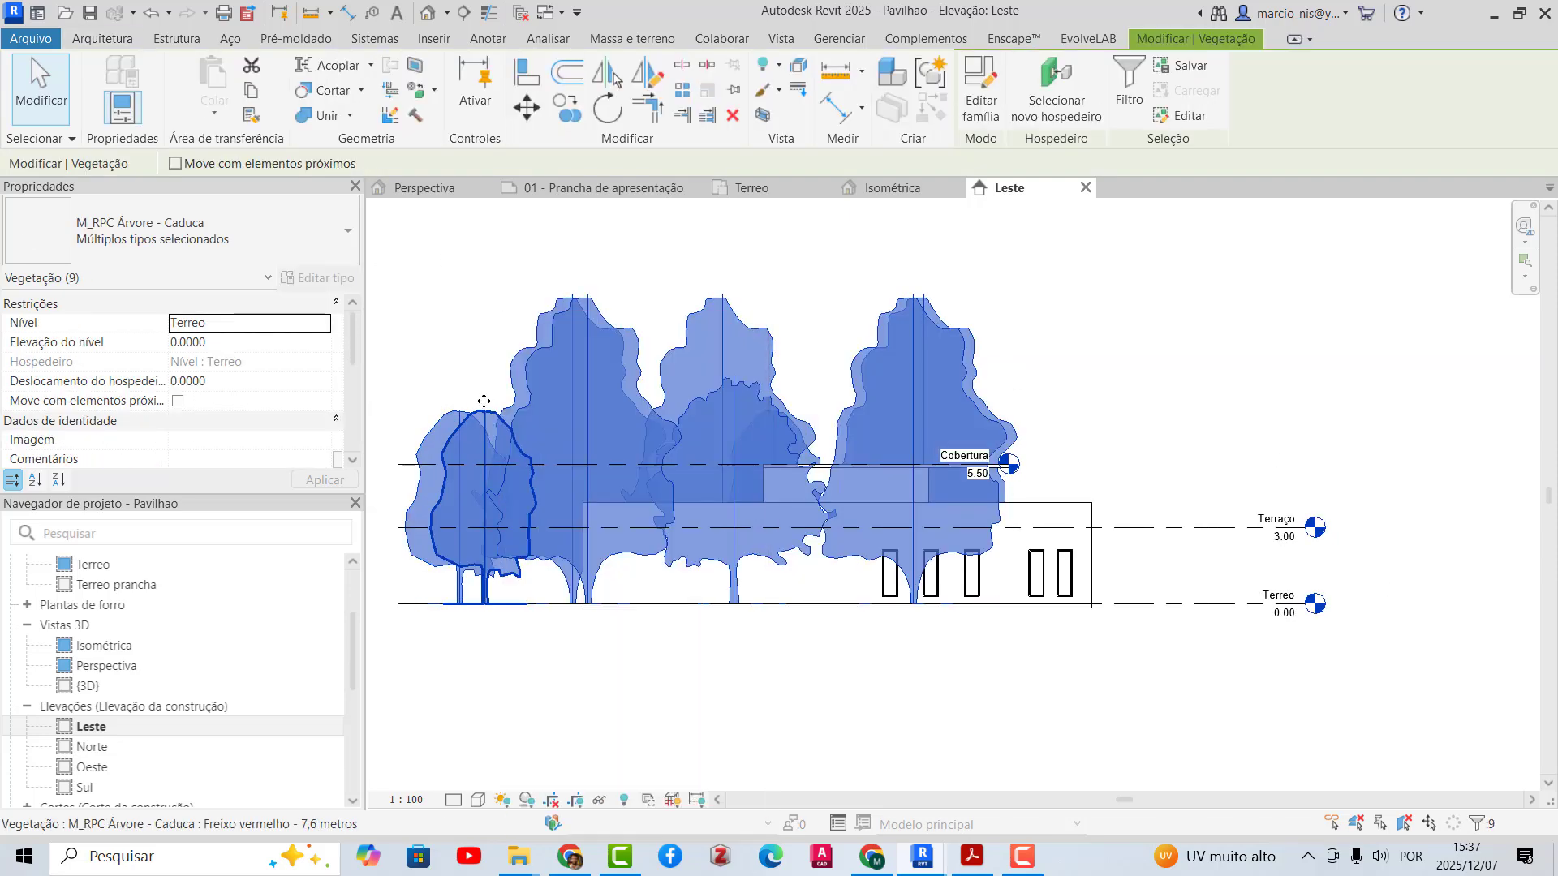
pyautogui.press('c')
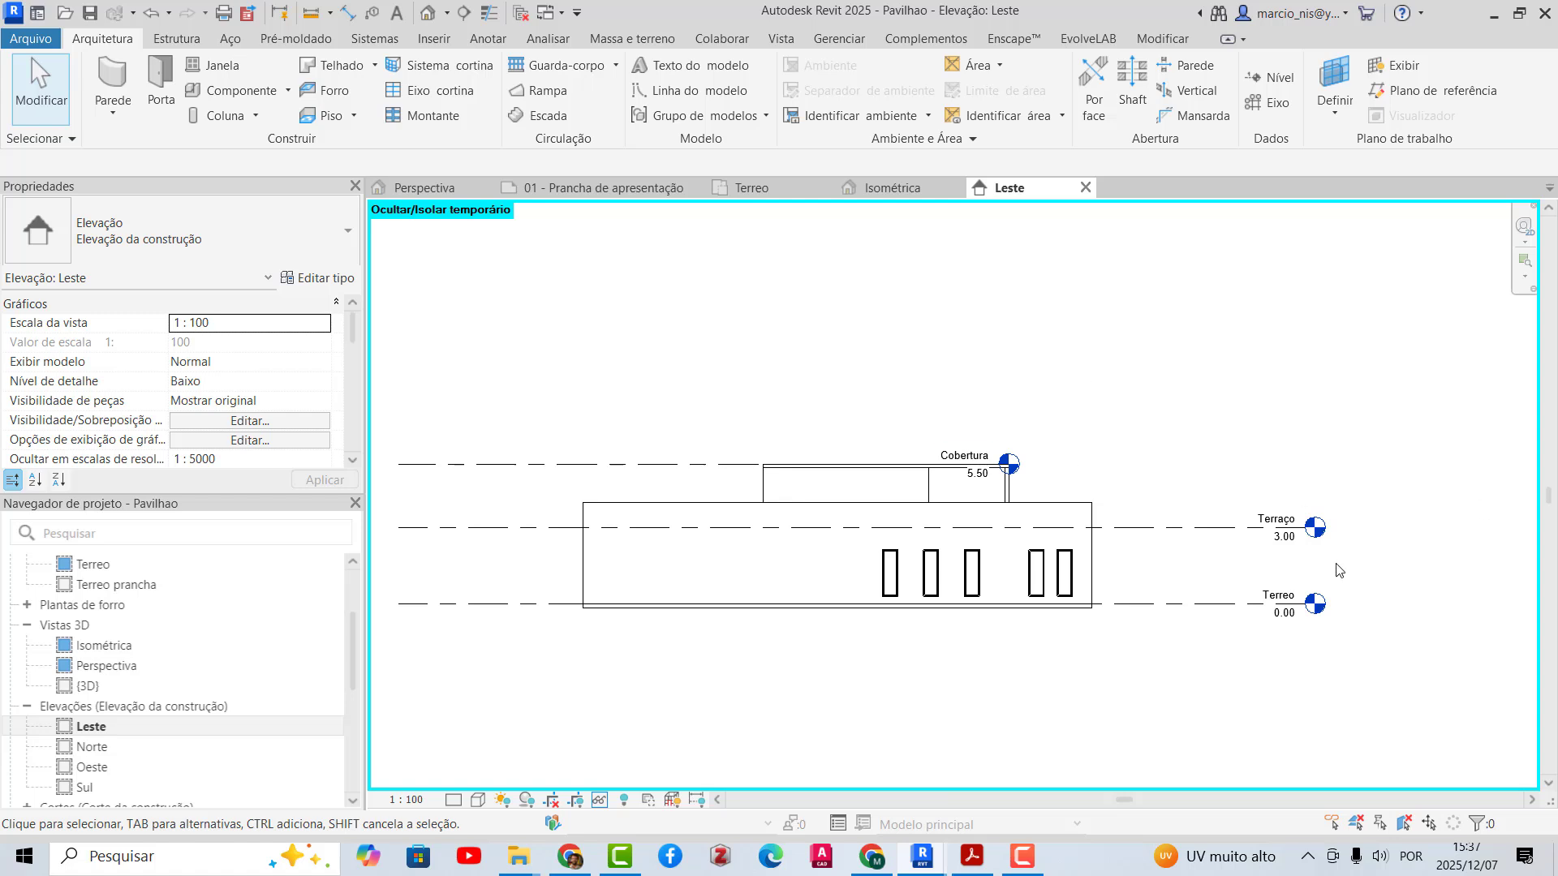
# - Extend the Cobertura level line outward so its head aligns with the Terraço and Terreo level heads
pyautogui.scroll(2, 1241, 551)
pyautogui.scroll(2, 1241, 551)
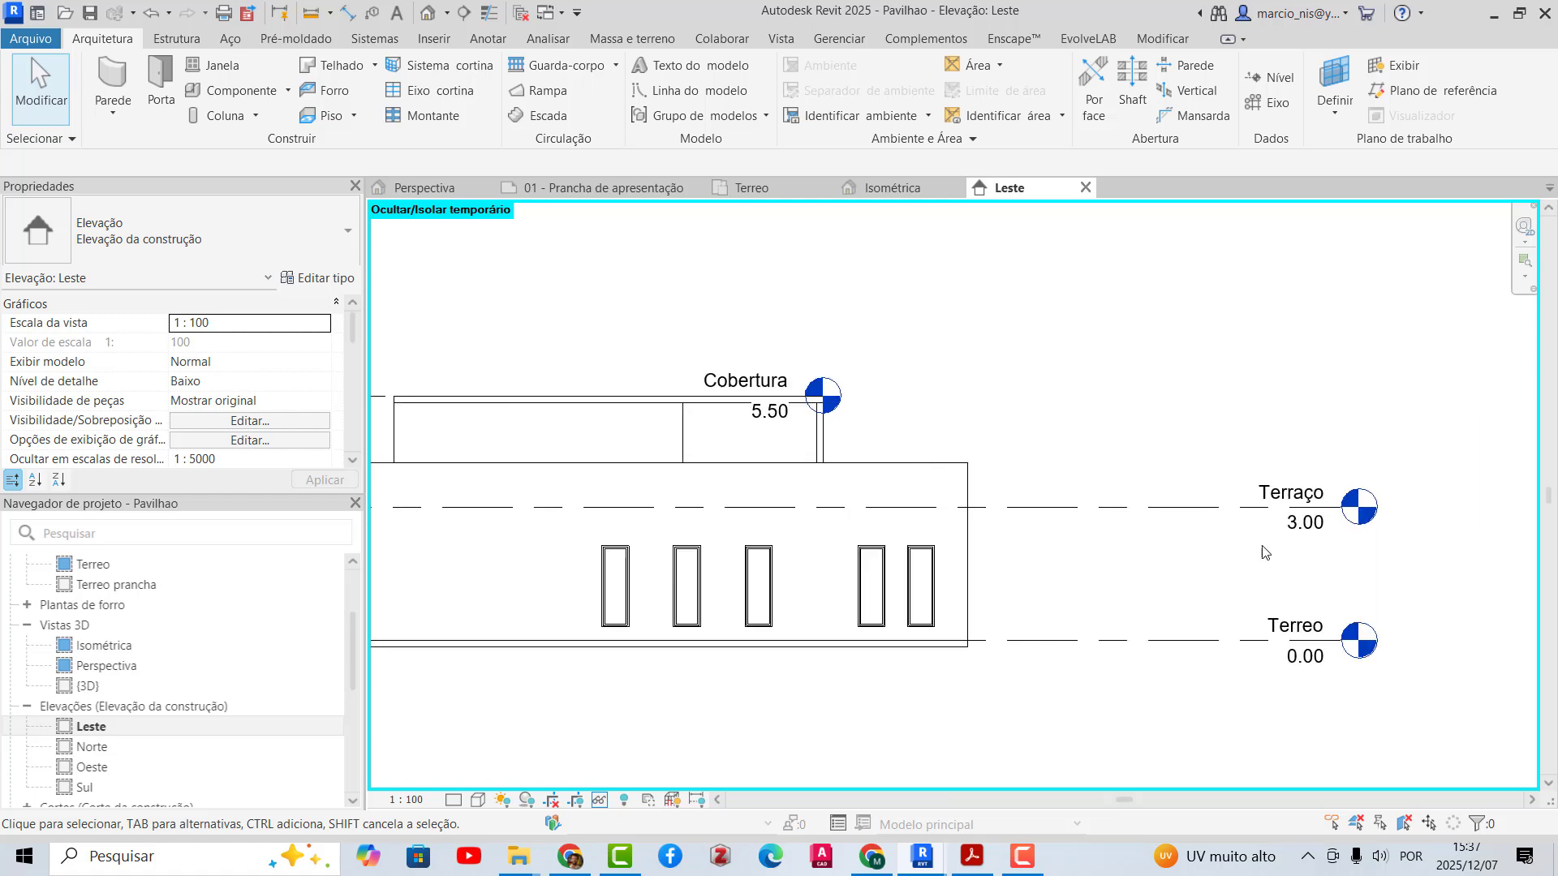
pyautogui.click(830, 404)
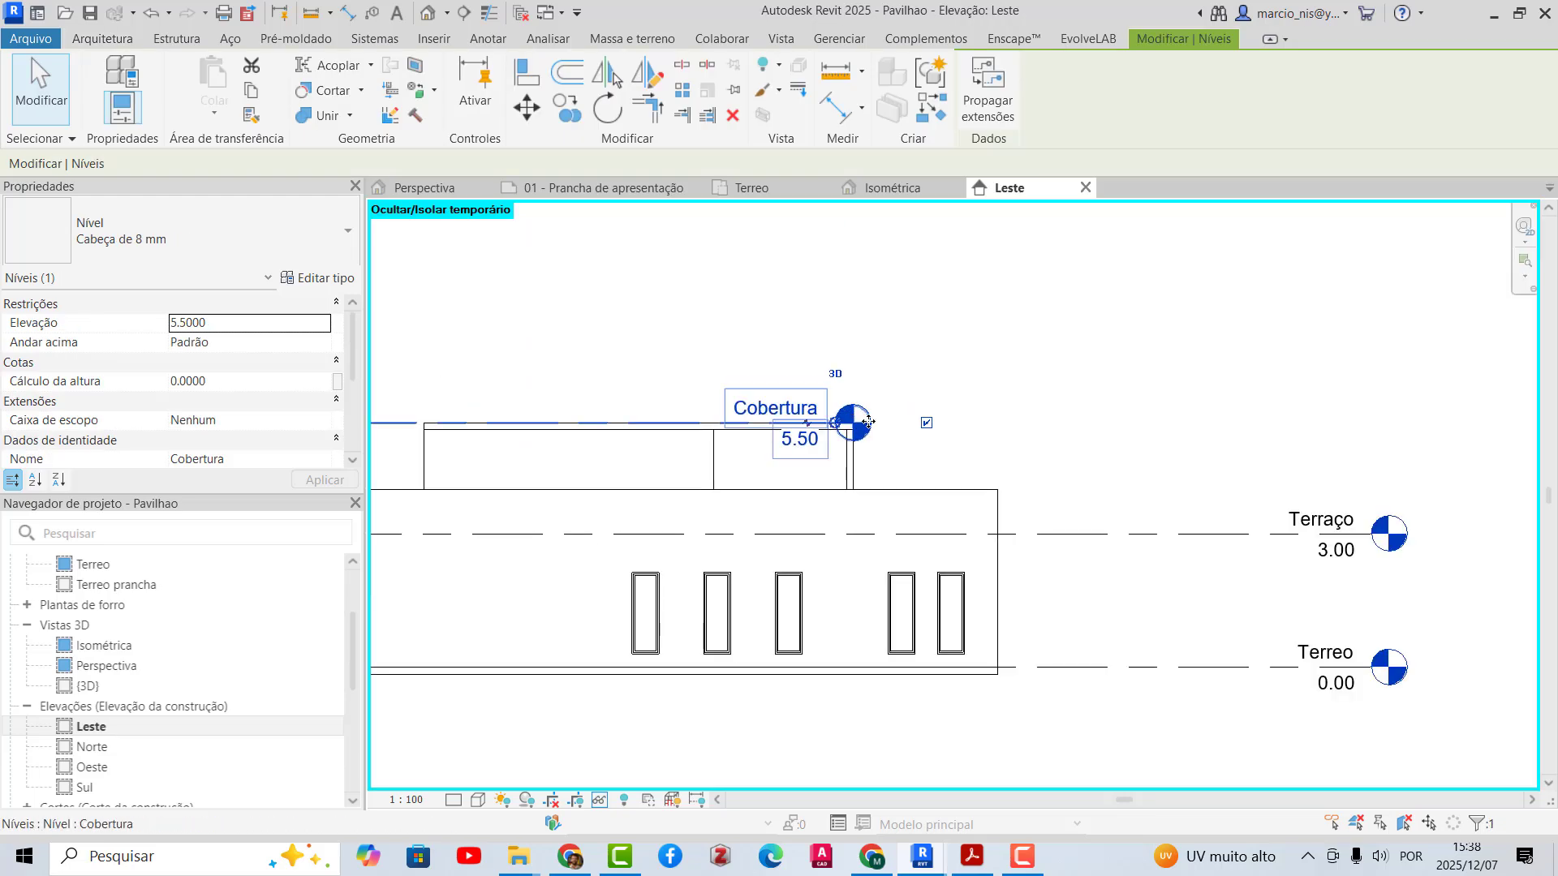
pyautogui.keyDown('ctrl'); pyautogui.moveTo(868, 422); pyautogui.dragTo(1380, 425); pyautogui.keyUp('ctrl')
pyautogui.click(919, 314)
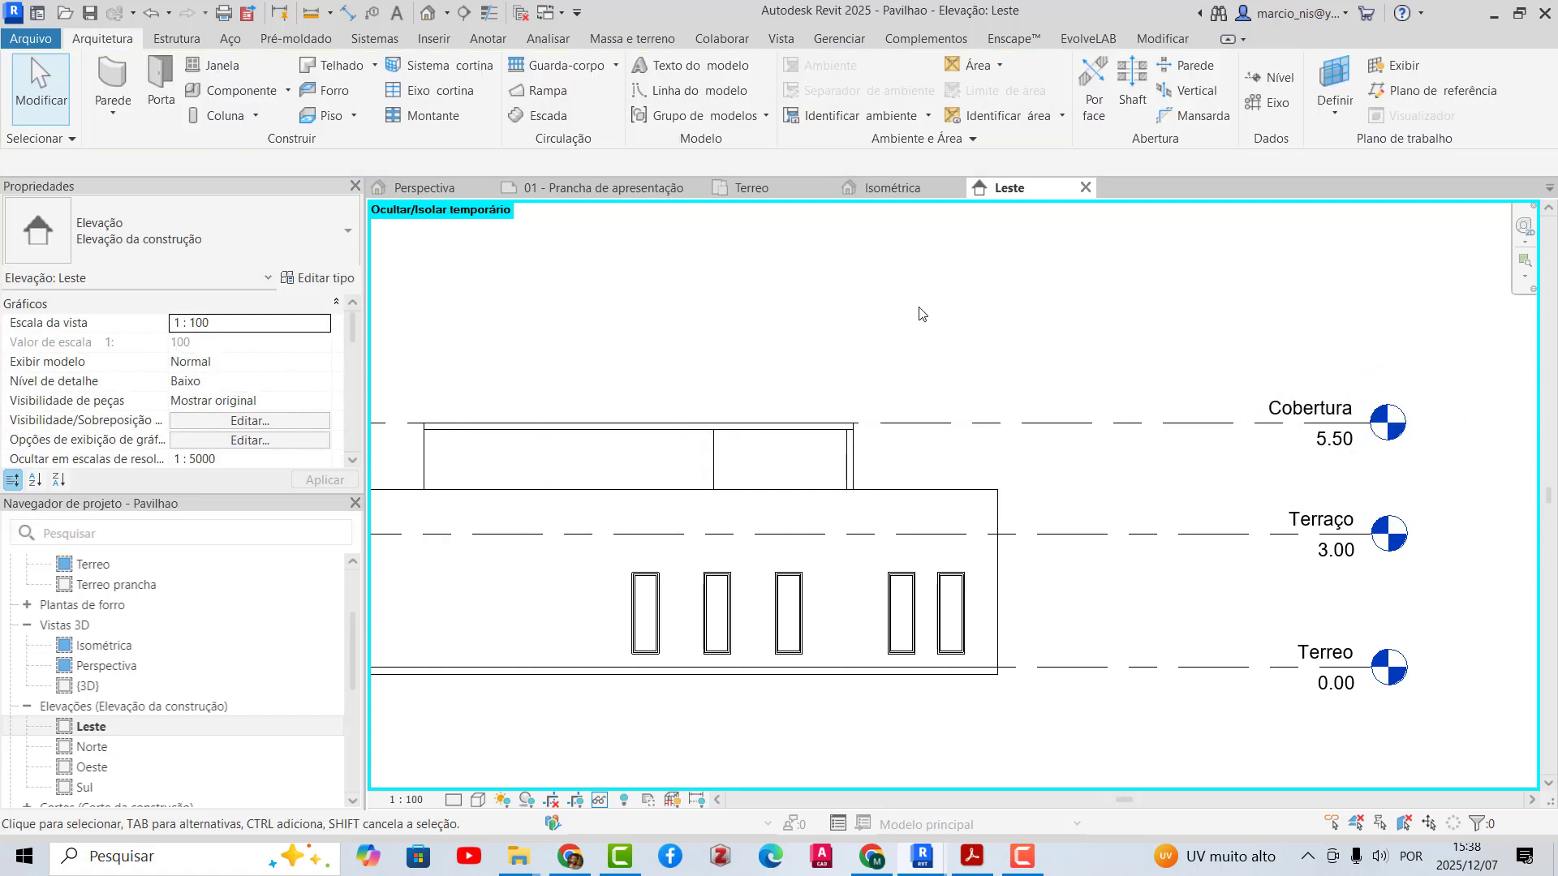
# - Examine the Terreo, Terraço and Cobertura levels against the slabs and walls in the Leste elevation
pyautogui.scroll(-2, 1000, 452)
pyautogui.scroll(2, 1137, 575)
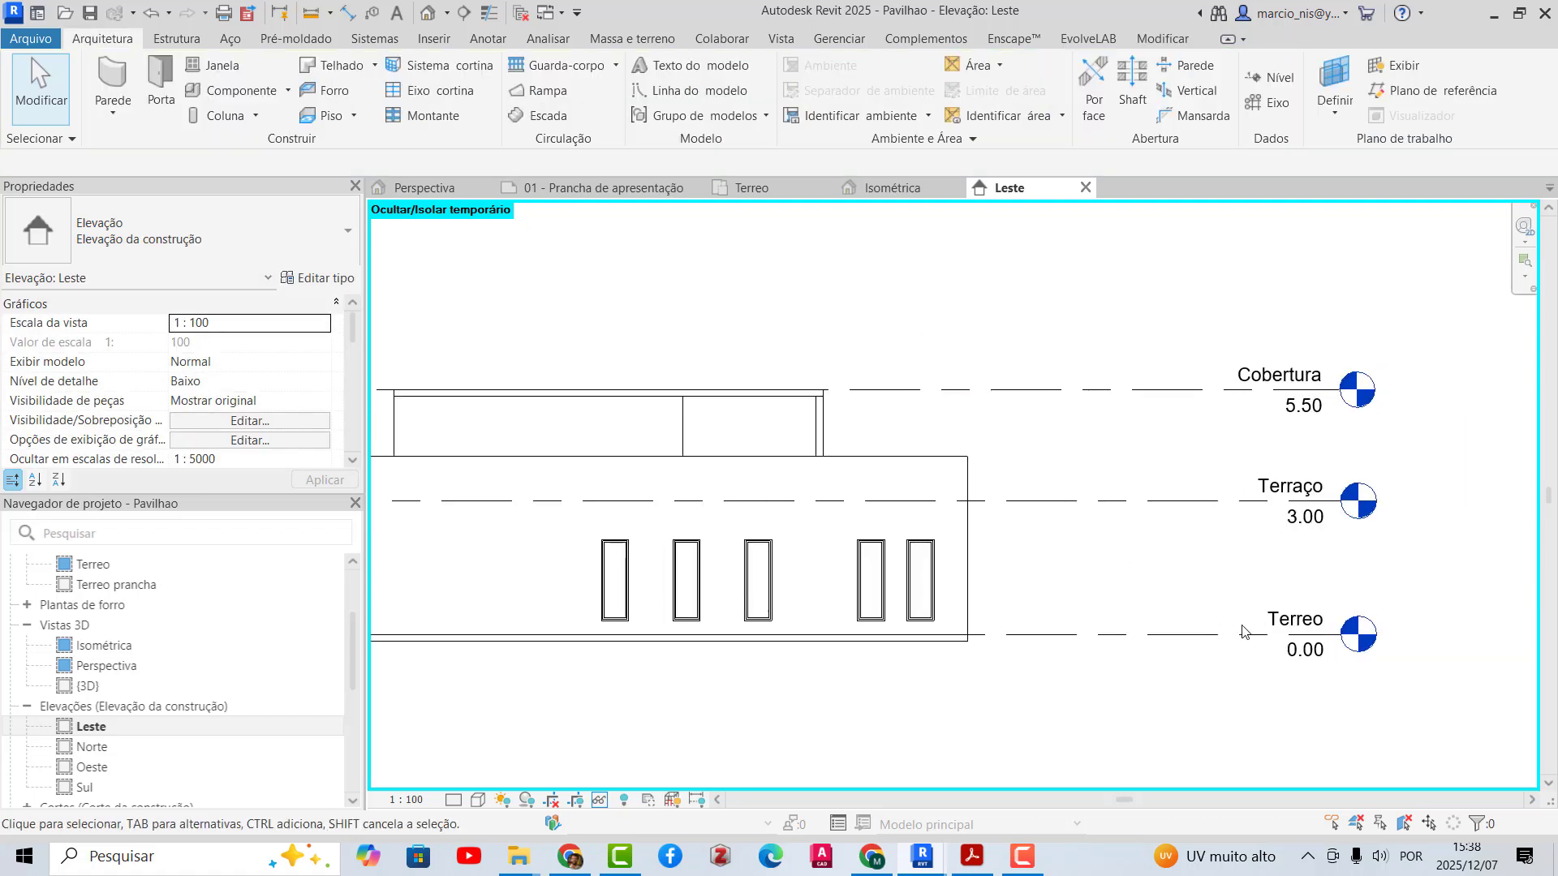
pyautogui.scroll(1, 1282, 636)
pyautogui.scroll(1, 1285, 641)
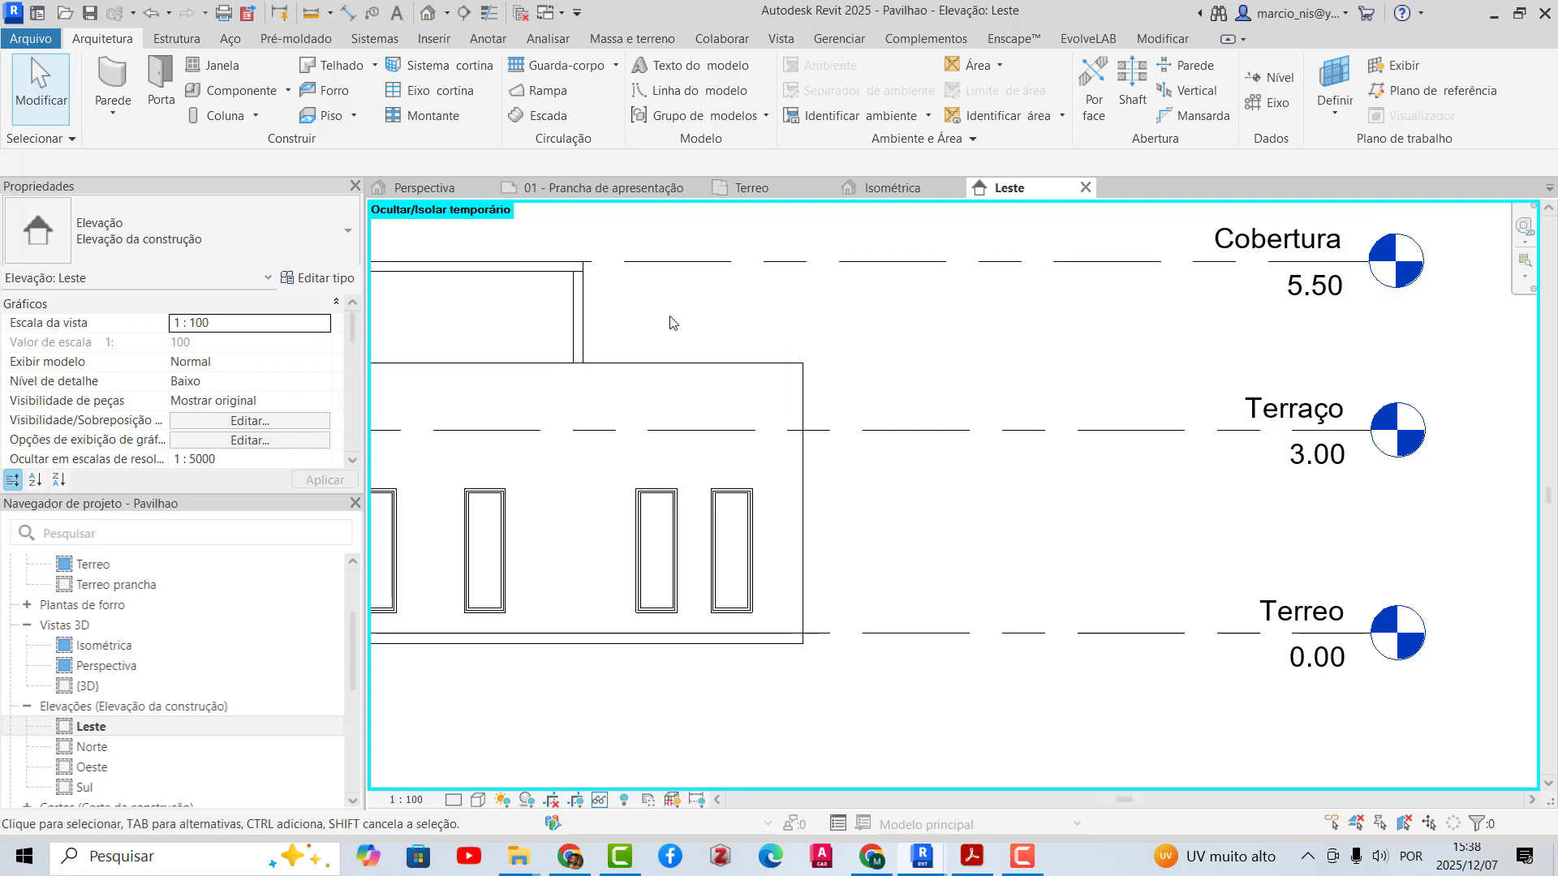
pyautogui.scroll(-1, 1202, 590)
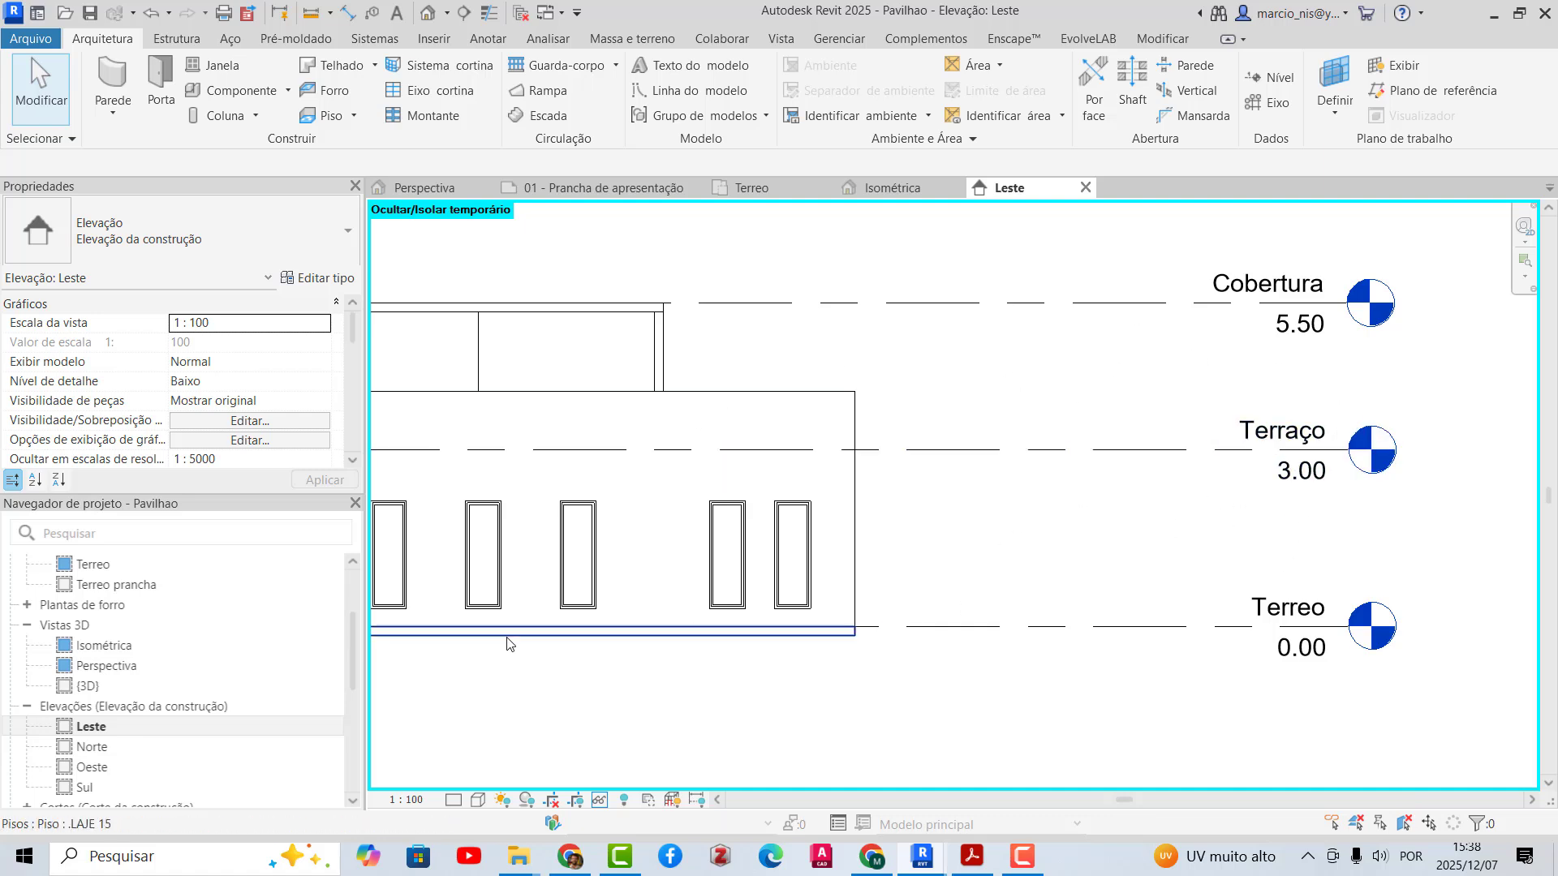
pyautogui.scroll(-2, 177, 643)
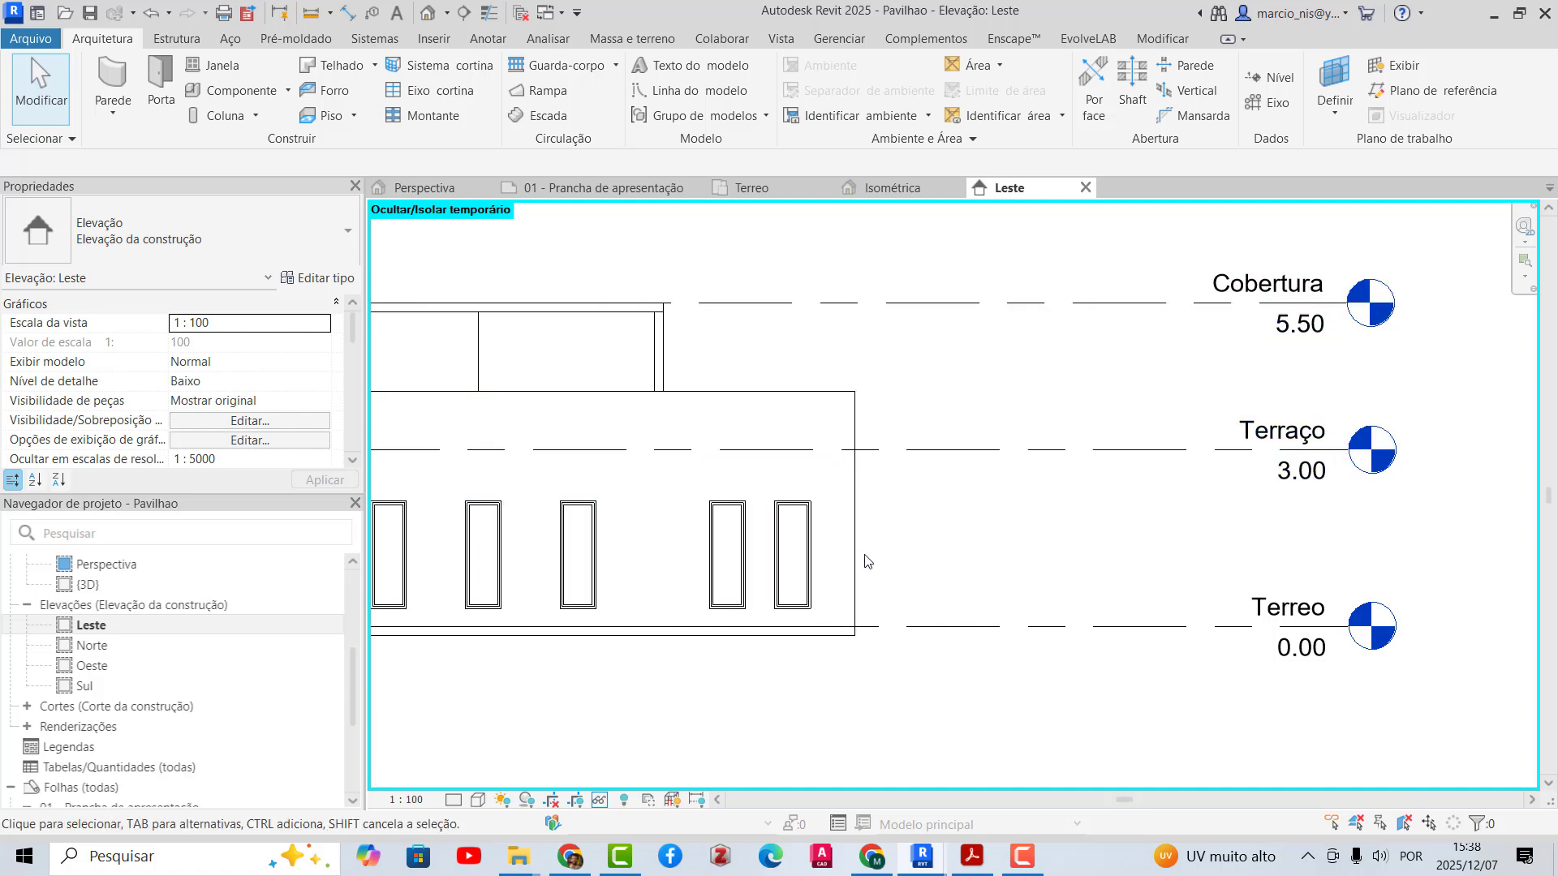
# - Open the Corte 1 section and examine how the floor slabs, roof and staircase relate to the levels
pyautogui.doubleClick(58, 708)
pyautogui.doubleClick(65, 725)
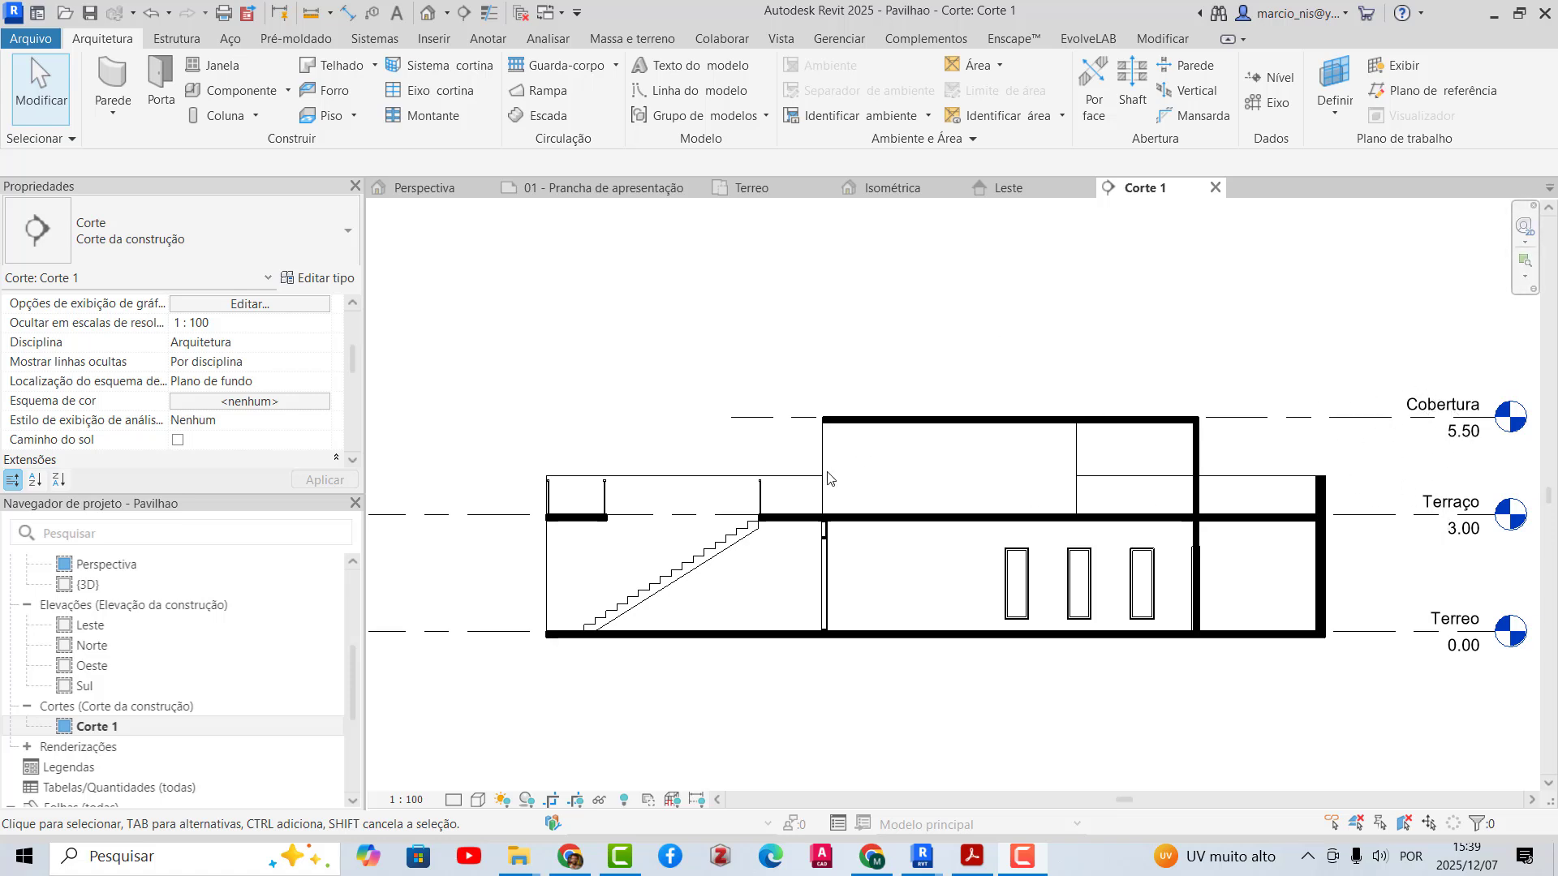
pyautogui.scroll(2, 1479, 512)
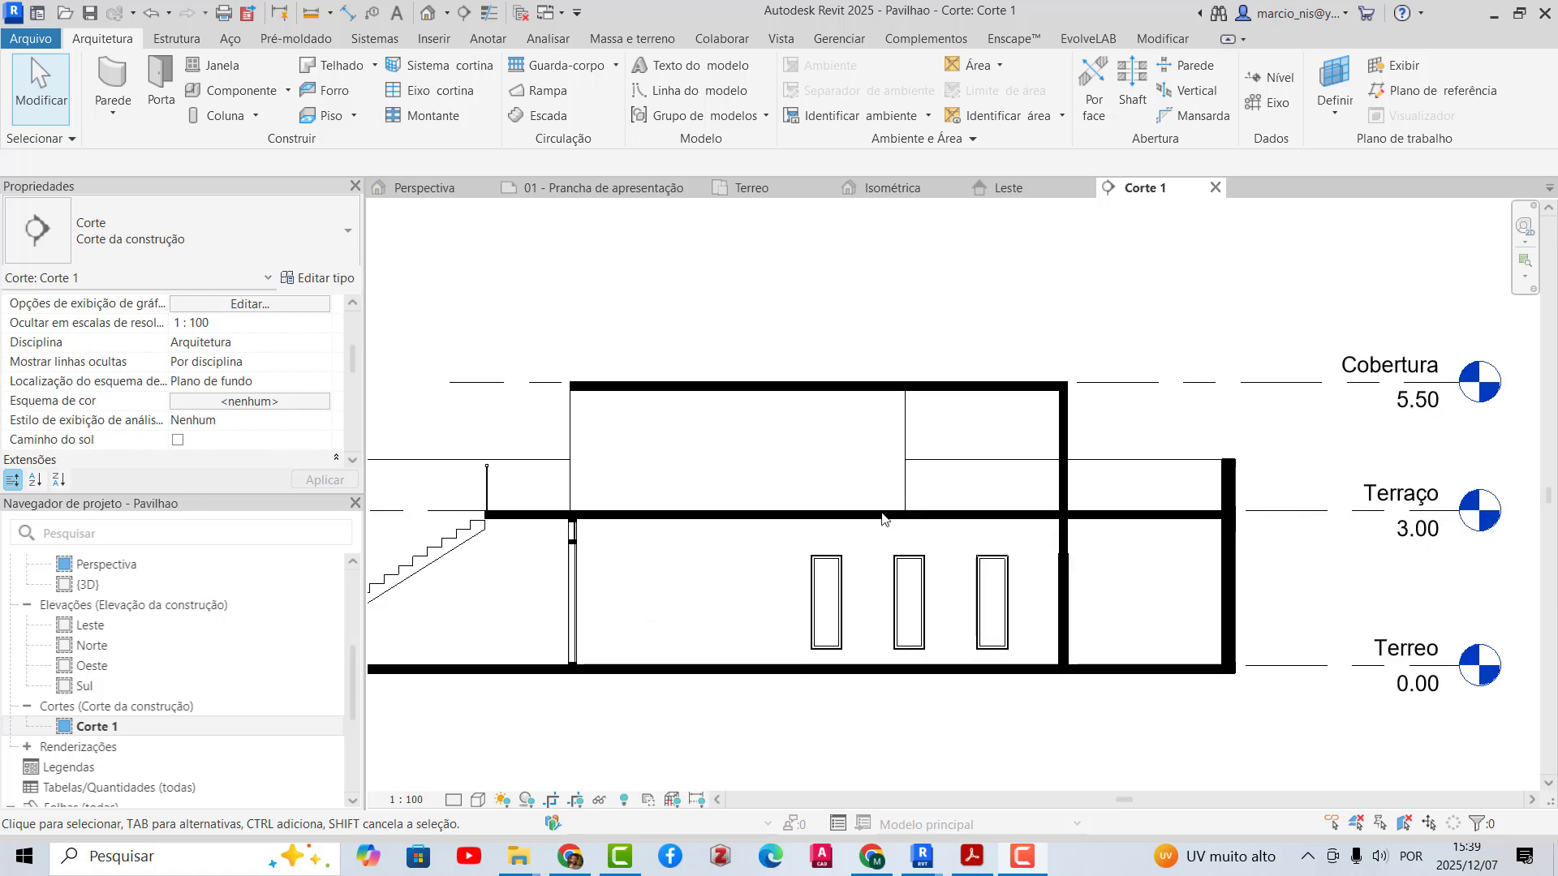
pyautogui.moveTo(774, 545); pyautogui.dragTo(691, 538, button='middle')
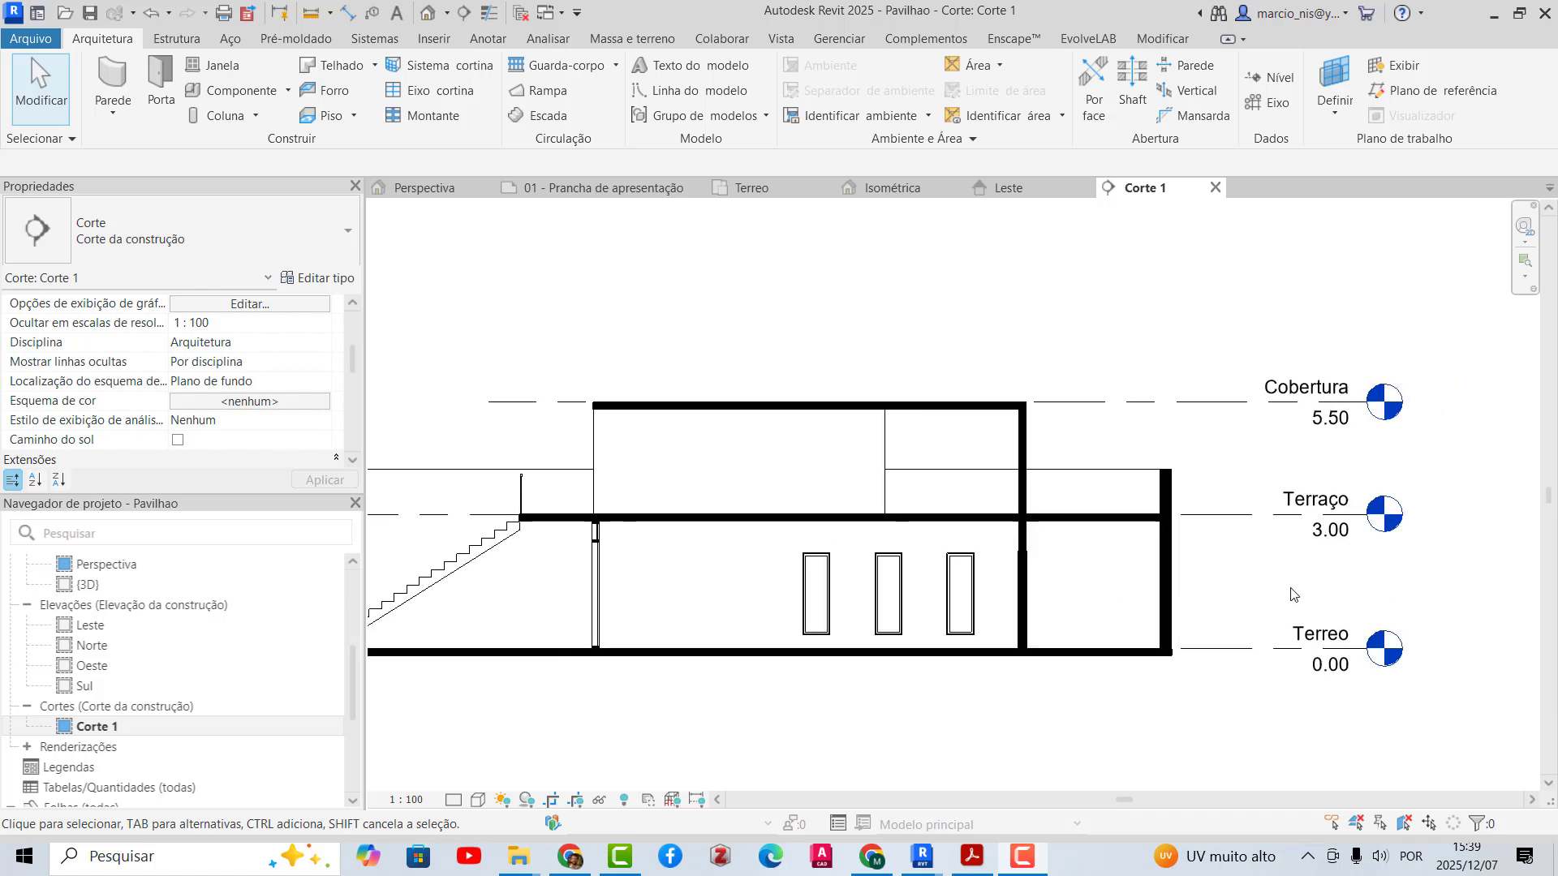
# - Try a Terraço level elevation of 2.5 in the Corte 1 section and undo the change
pyautogui.click(1344, 536)
pyautogui.click(1335, 524)
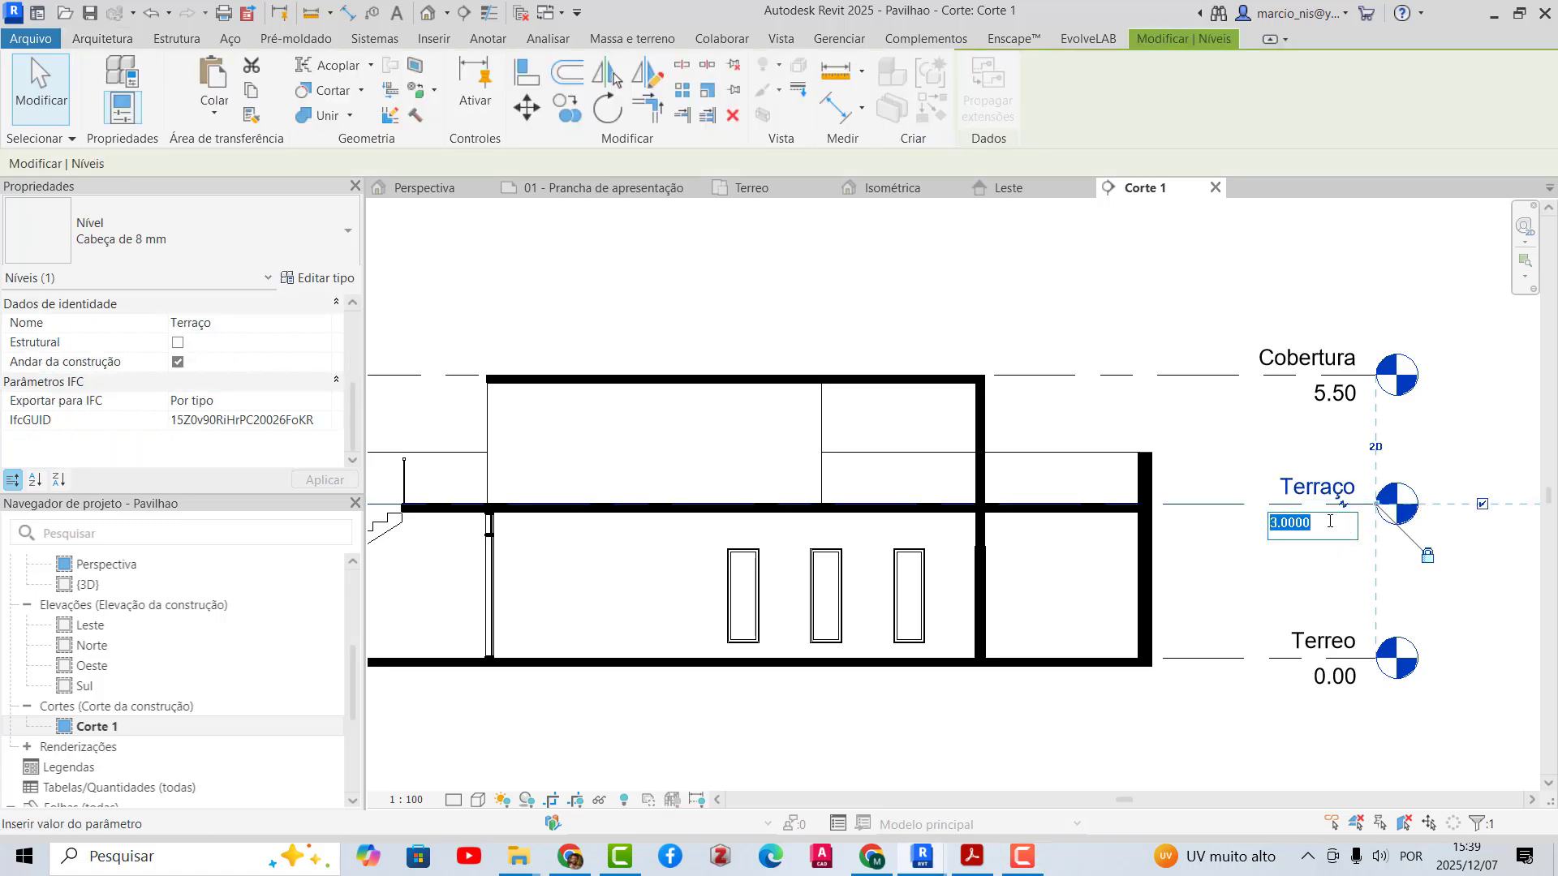
pyautogui.write('2.5')
pyautogui.press('Return')
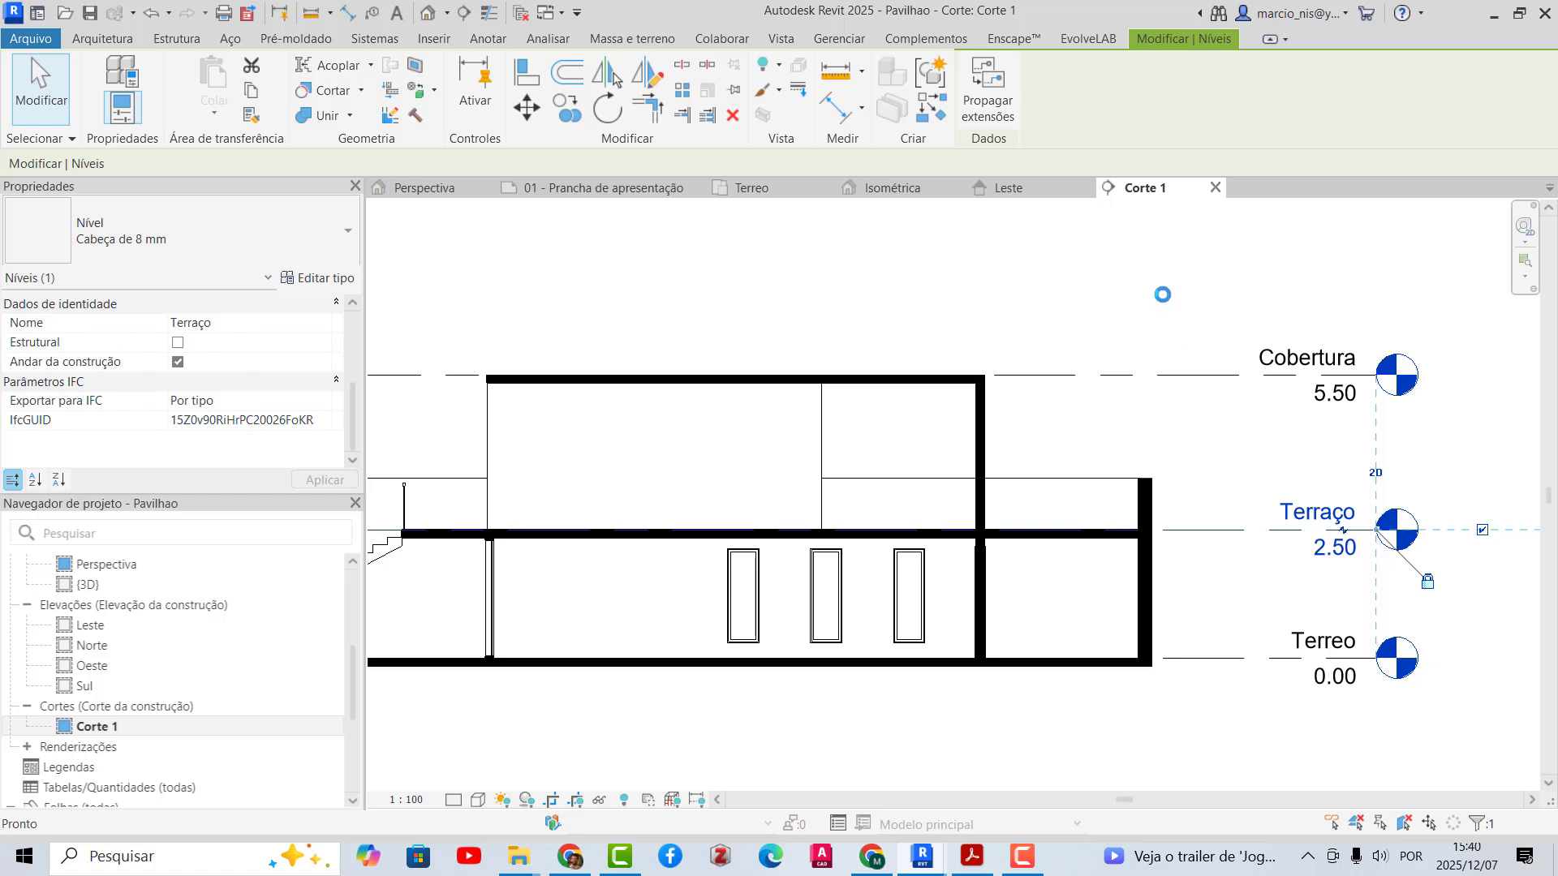
pyautogui.hotkey('ctrl', 'z')
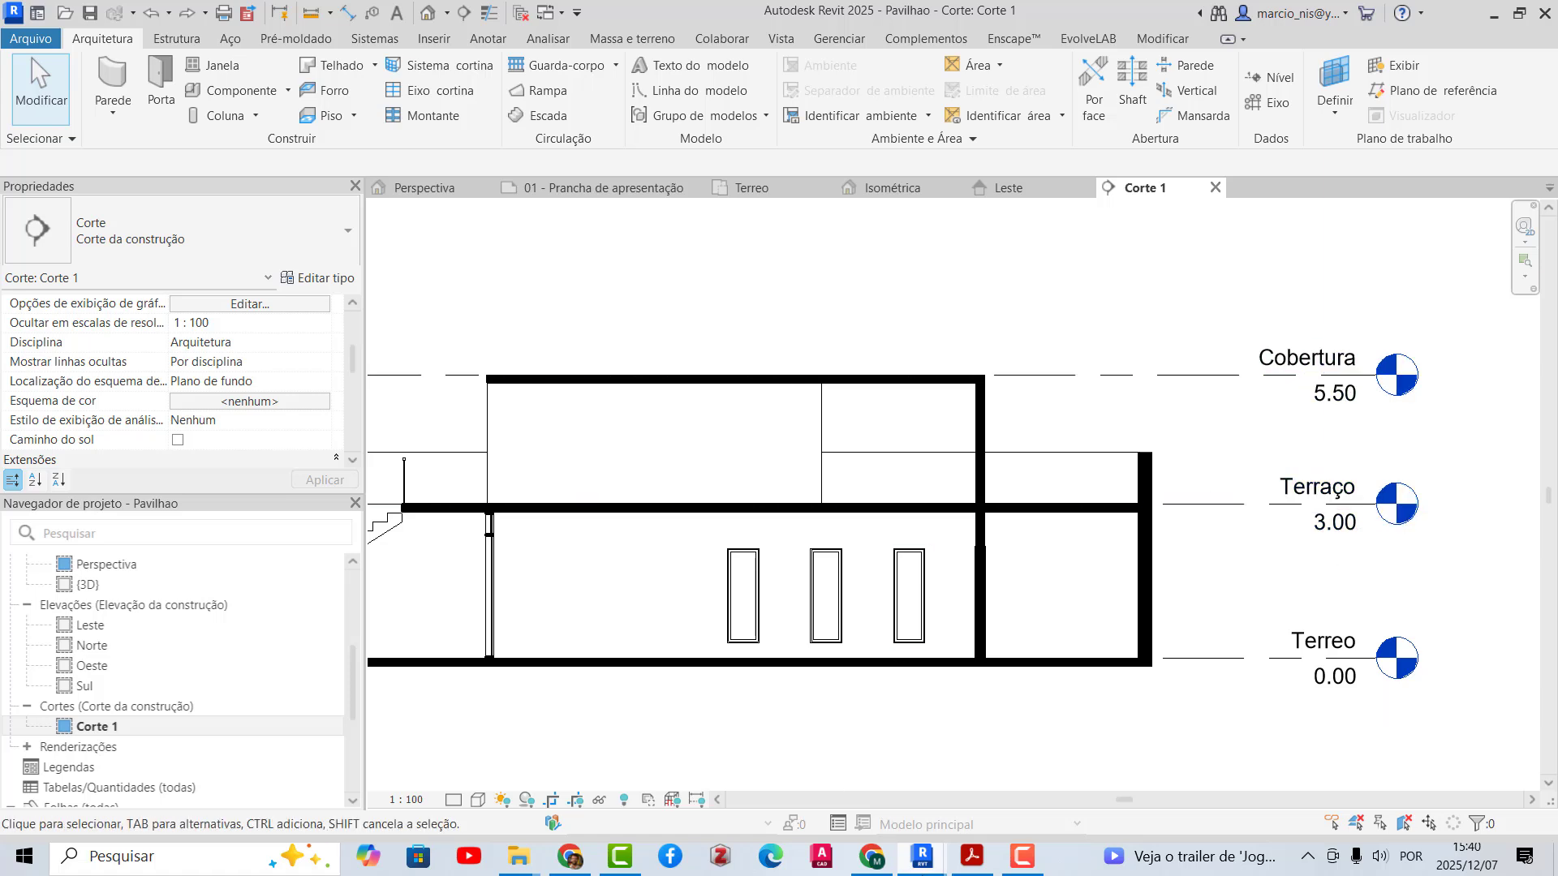
# - Switch back to the new Projeto1 project and locate its building elevations in the project browser
pyautogui.moveTo(925, 857)
pyautogui.click(1067, 779)
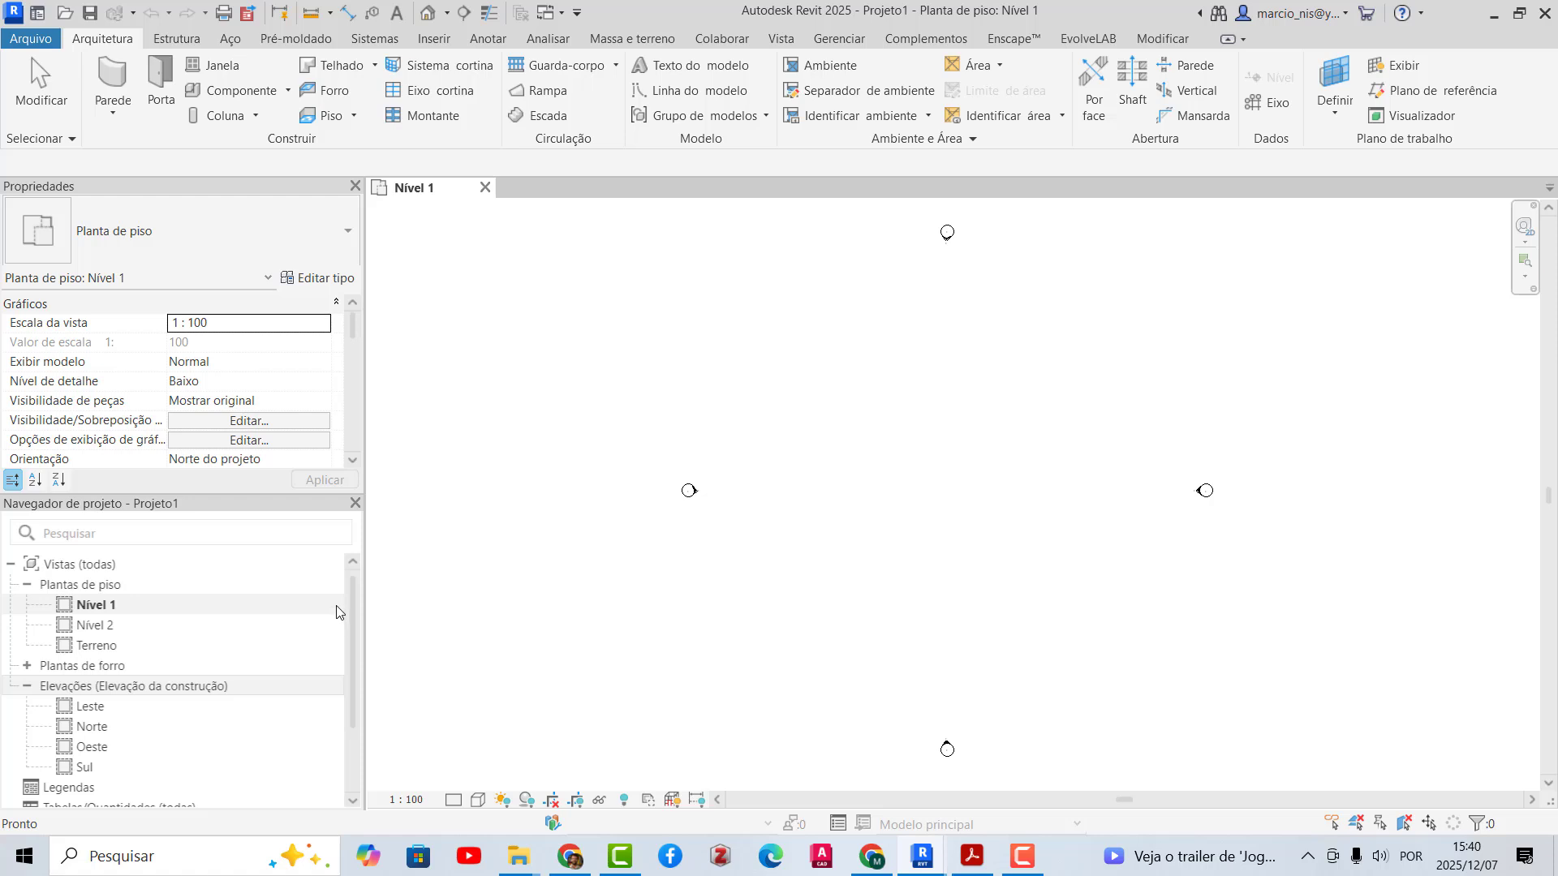
pyautogui.scroll(-2, 354, 665)
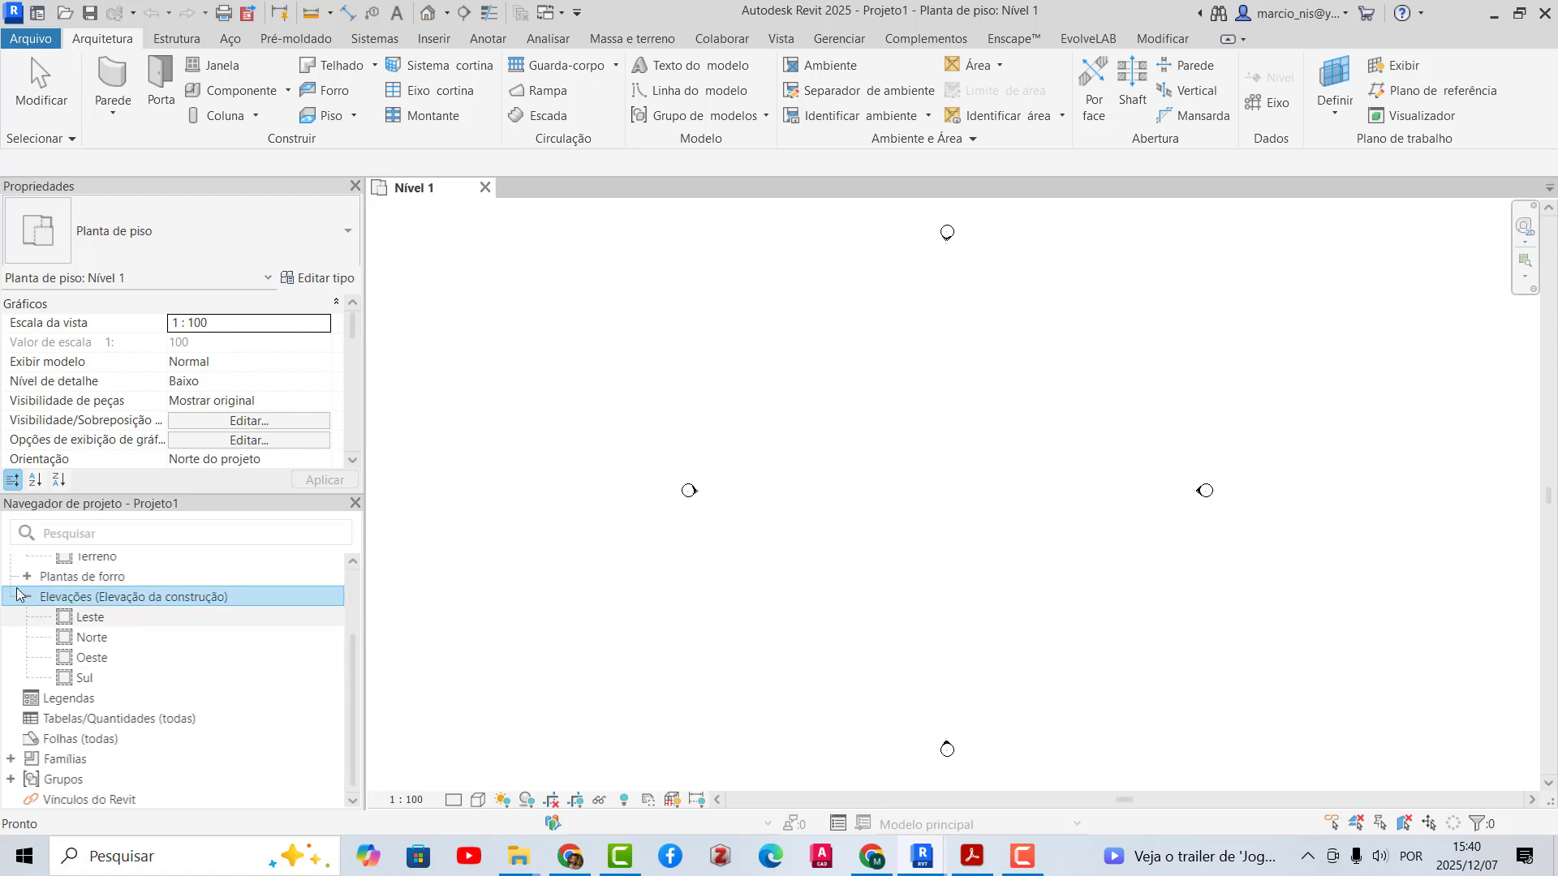
pyautogui.click(79, 598)
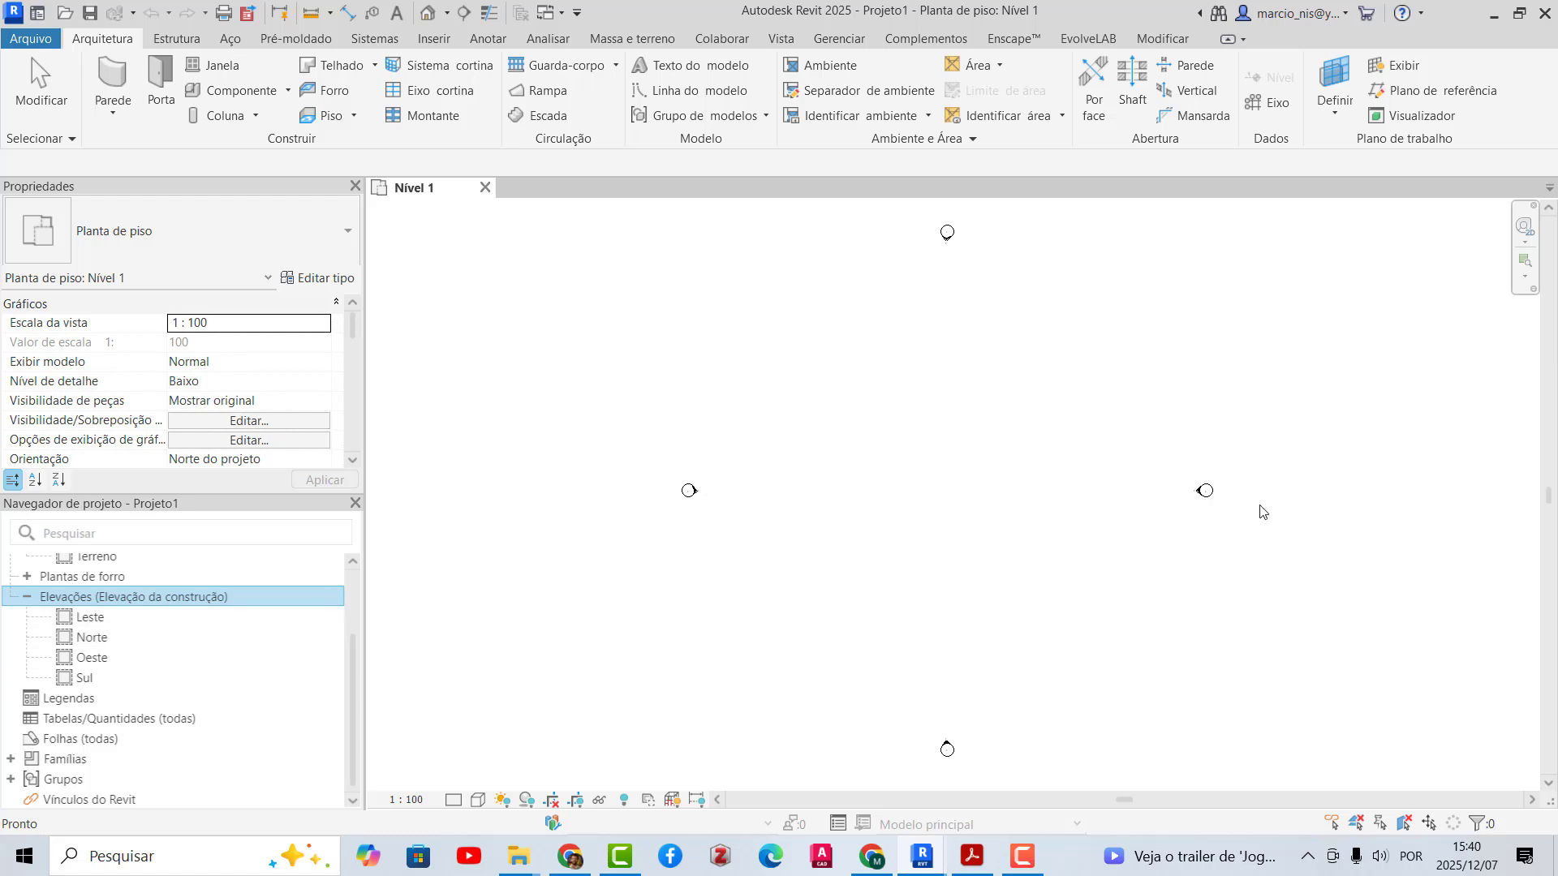
# - Open the Leste elevation of the new project at its Nível 1 and Nível 2 level heads
pyautogui.doubleClick(118, 616)
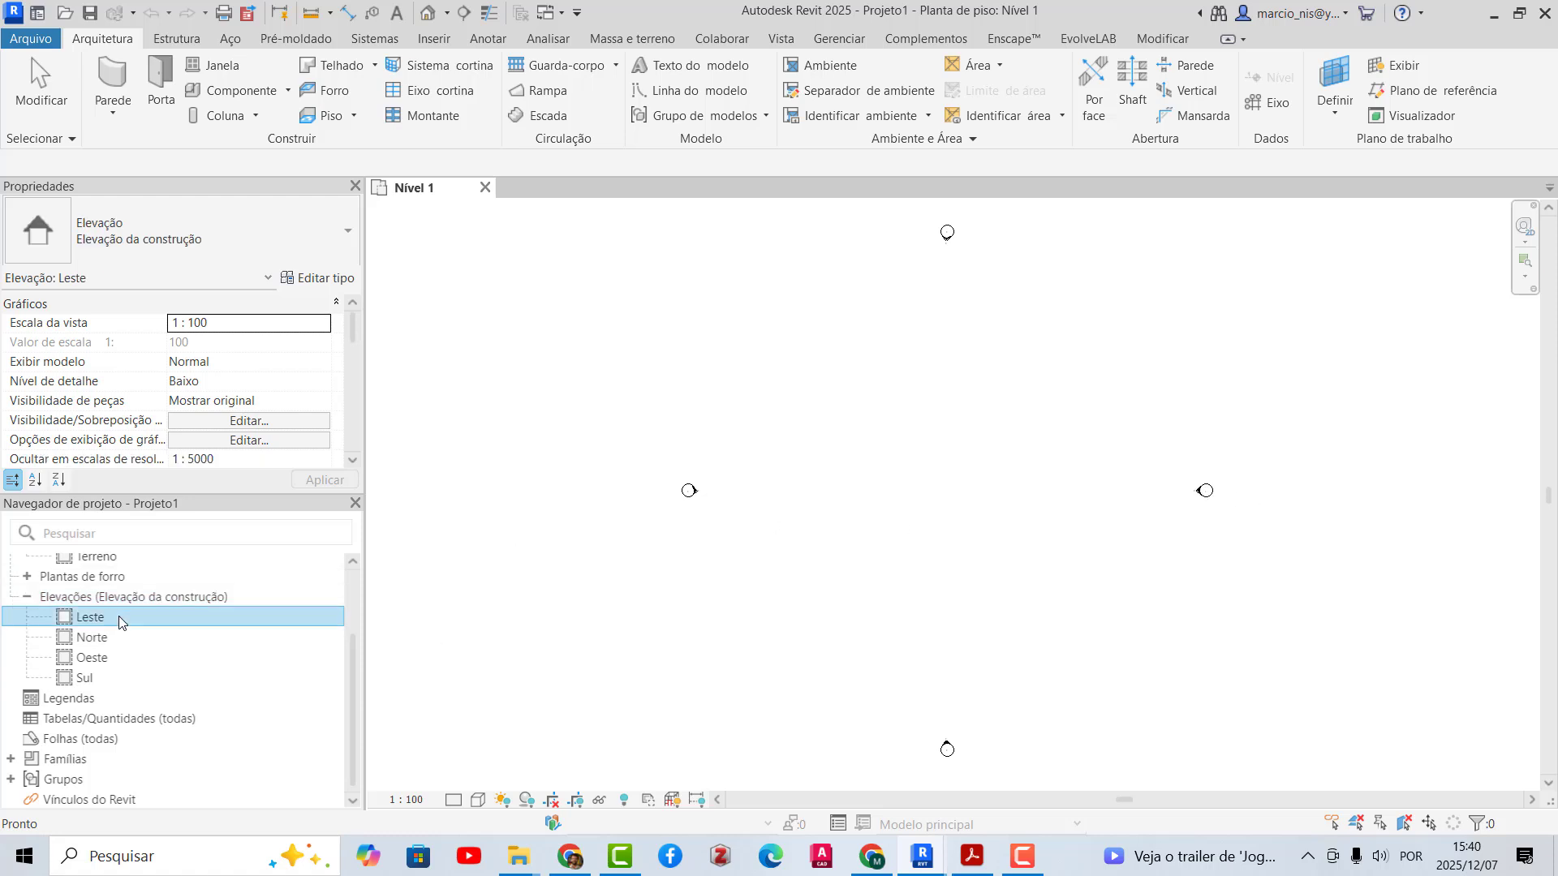
pyautogui.scroll(-1, 698, 761)
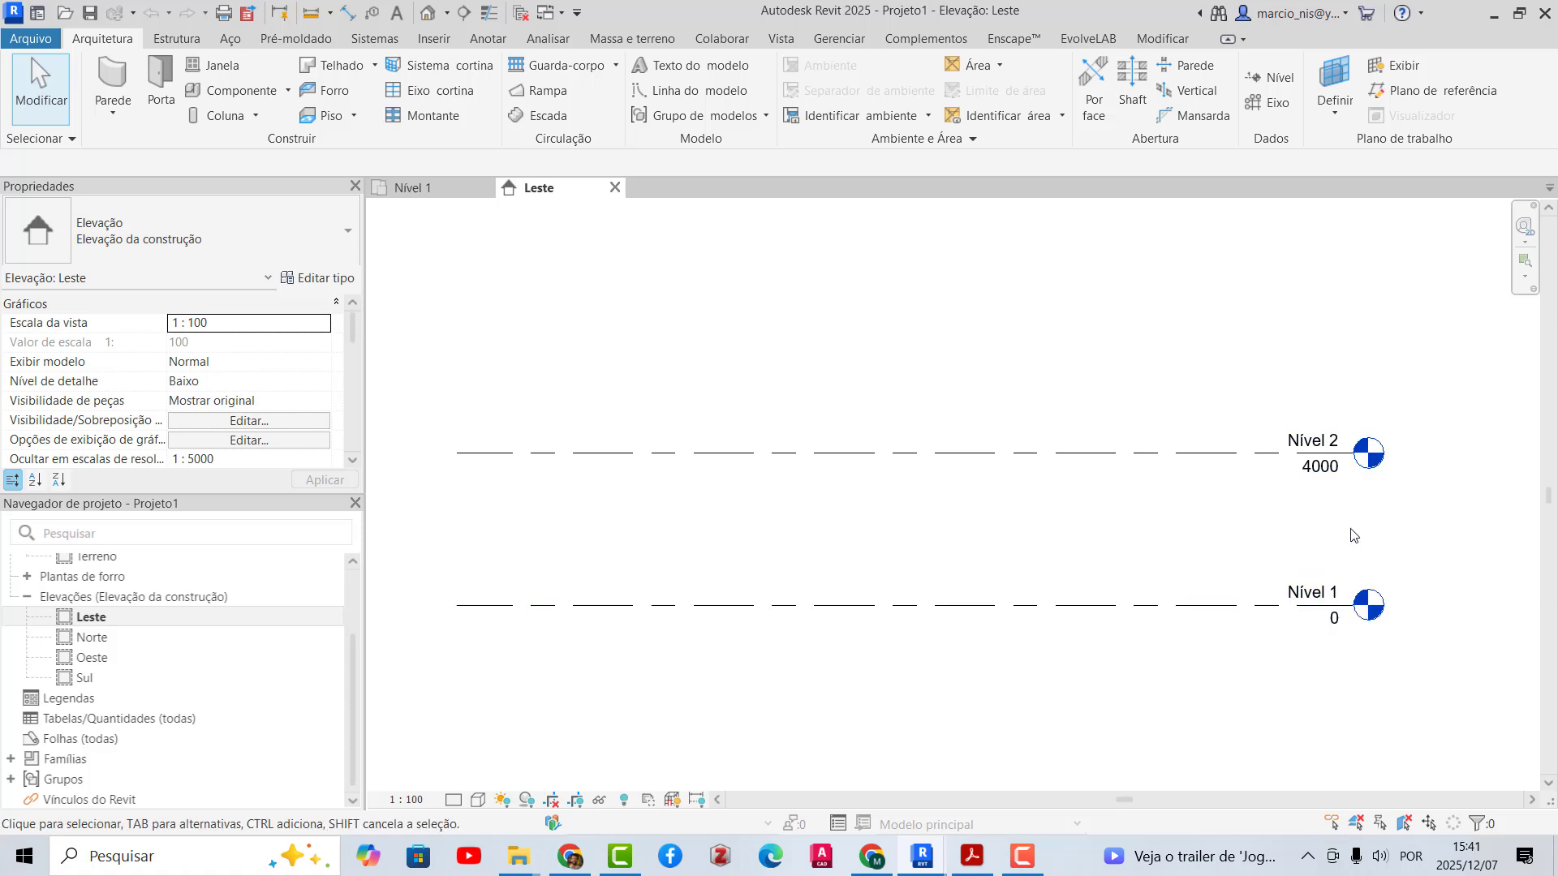
pyautogui.scroll(2, 1339, 487)
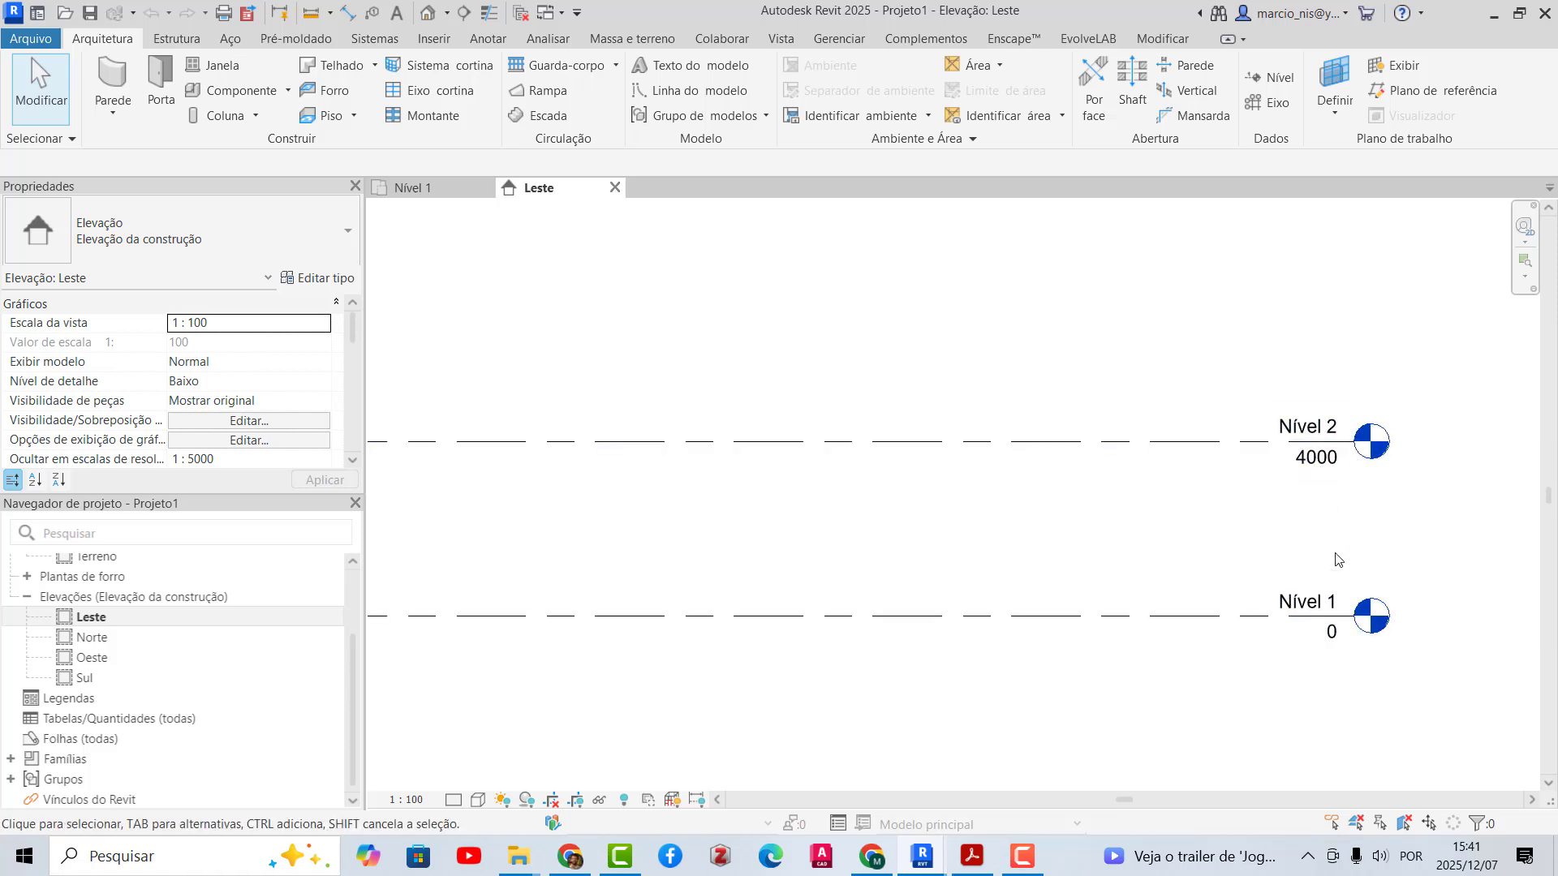
pyautogui.scroll(1, 1335, 535)
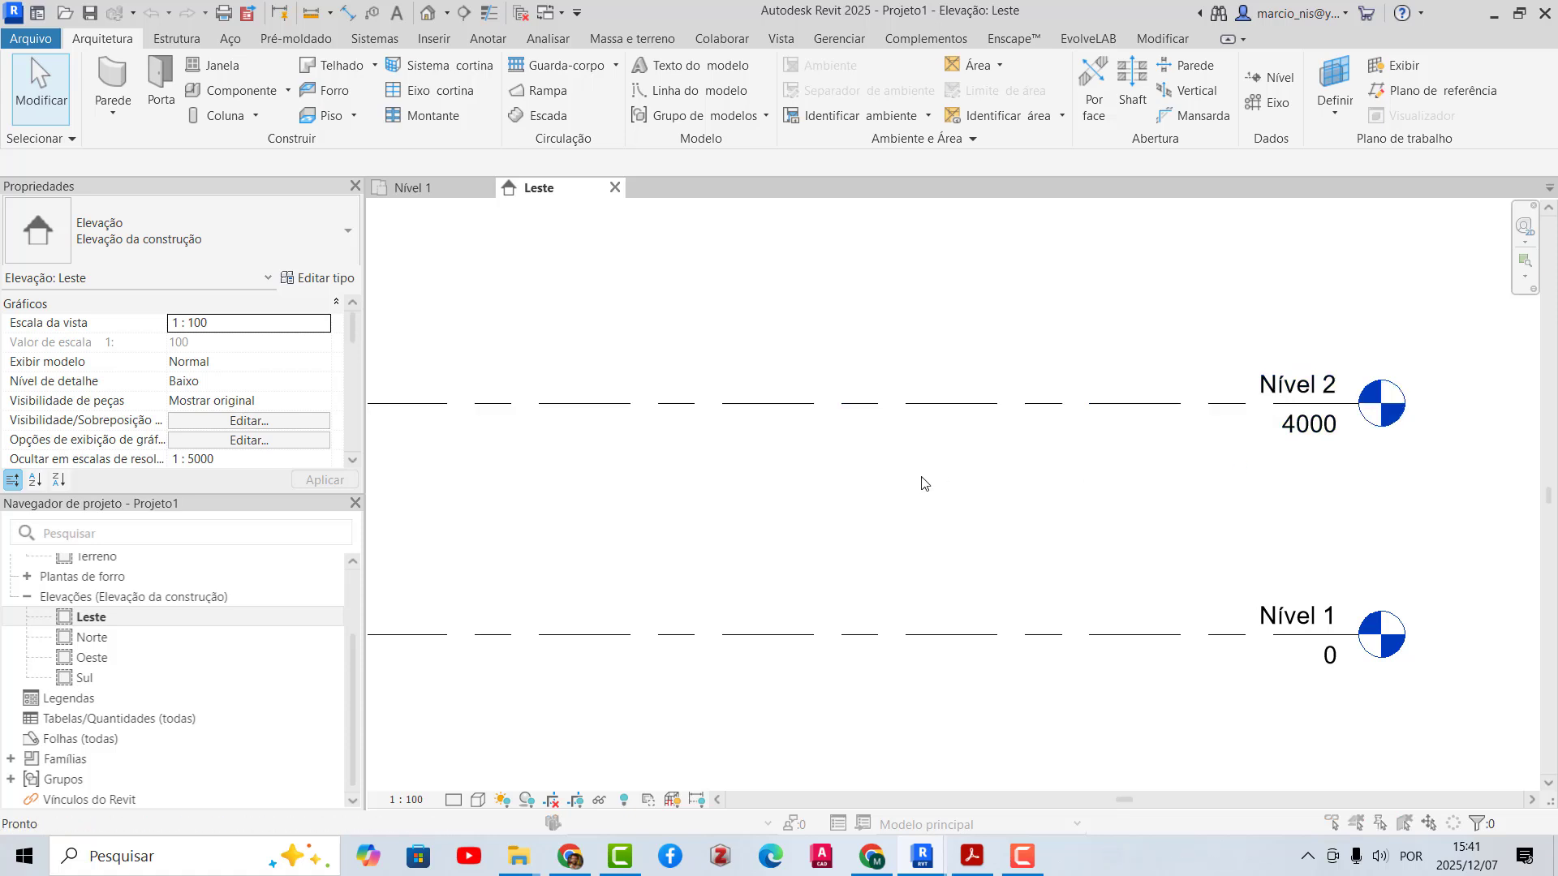
# - In the project units, set the Distância format to Metros with 2 decimal places
pyautogui.press('u')
pyautogui.press('n')
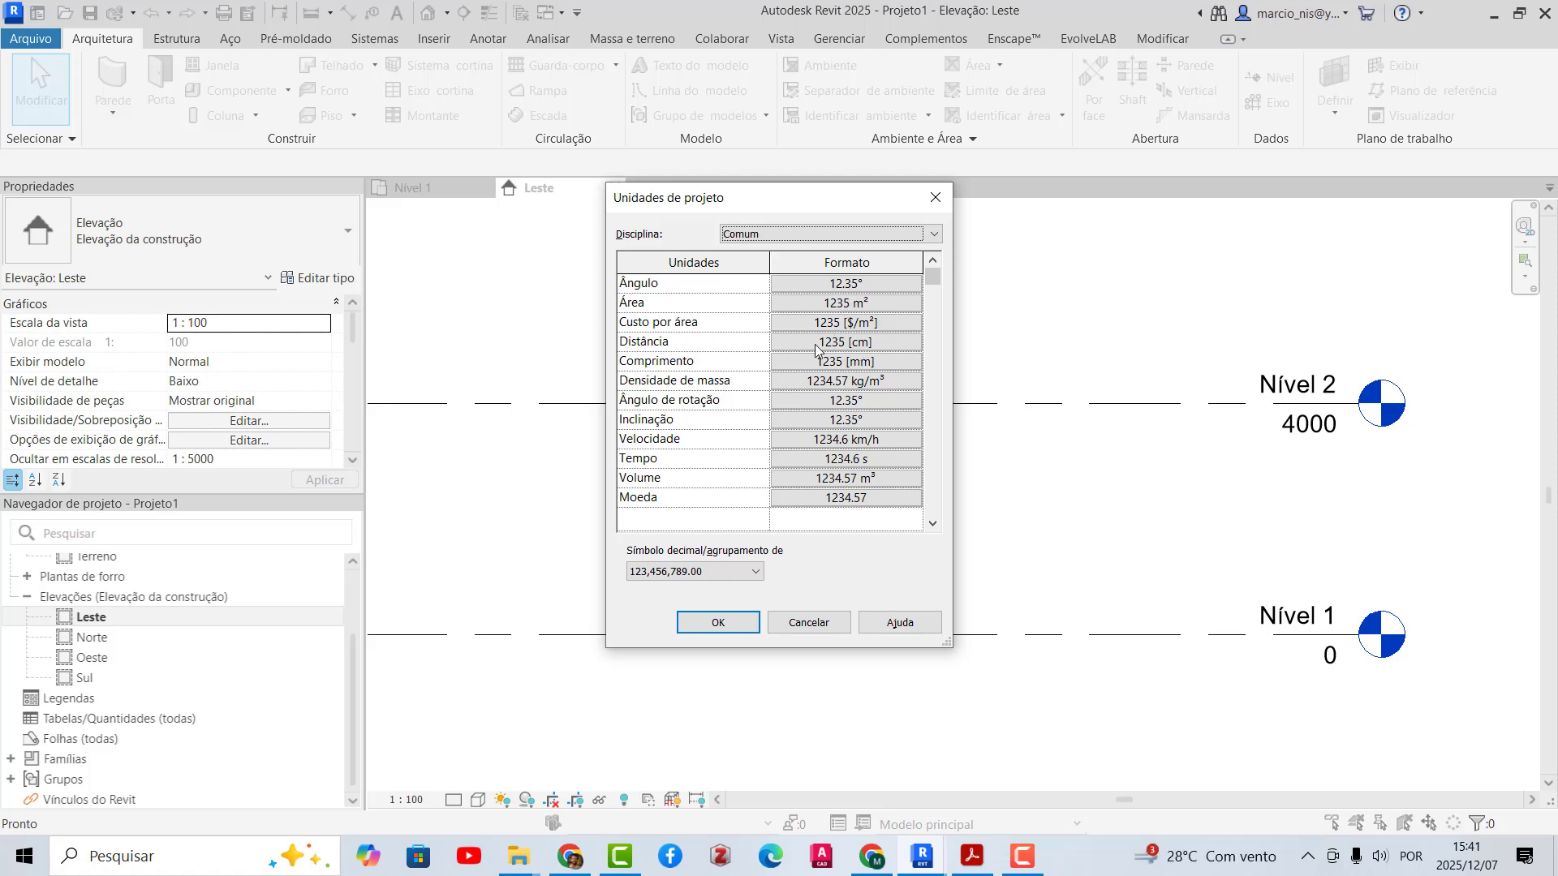
pyautogui.click(817, 349)
pyautogui.click(856, 318)
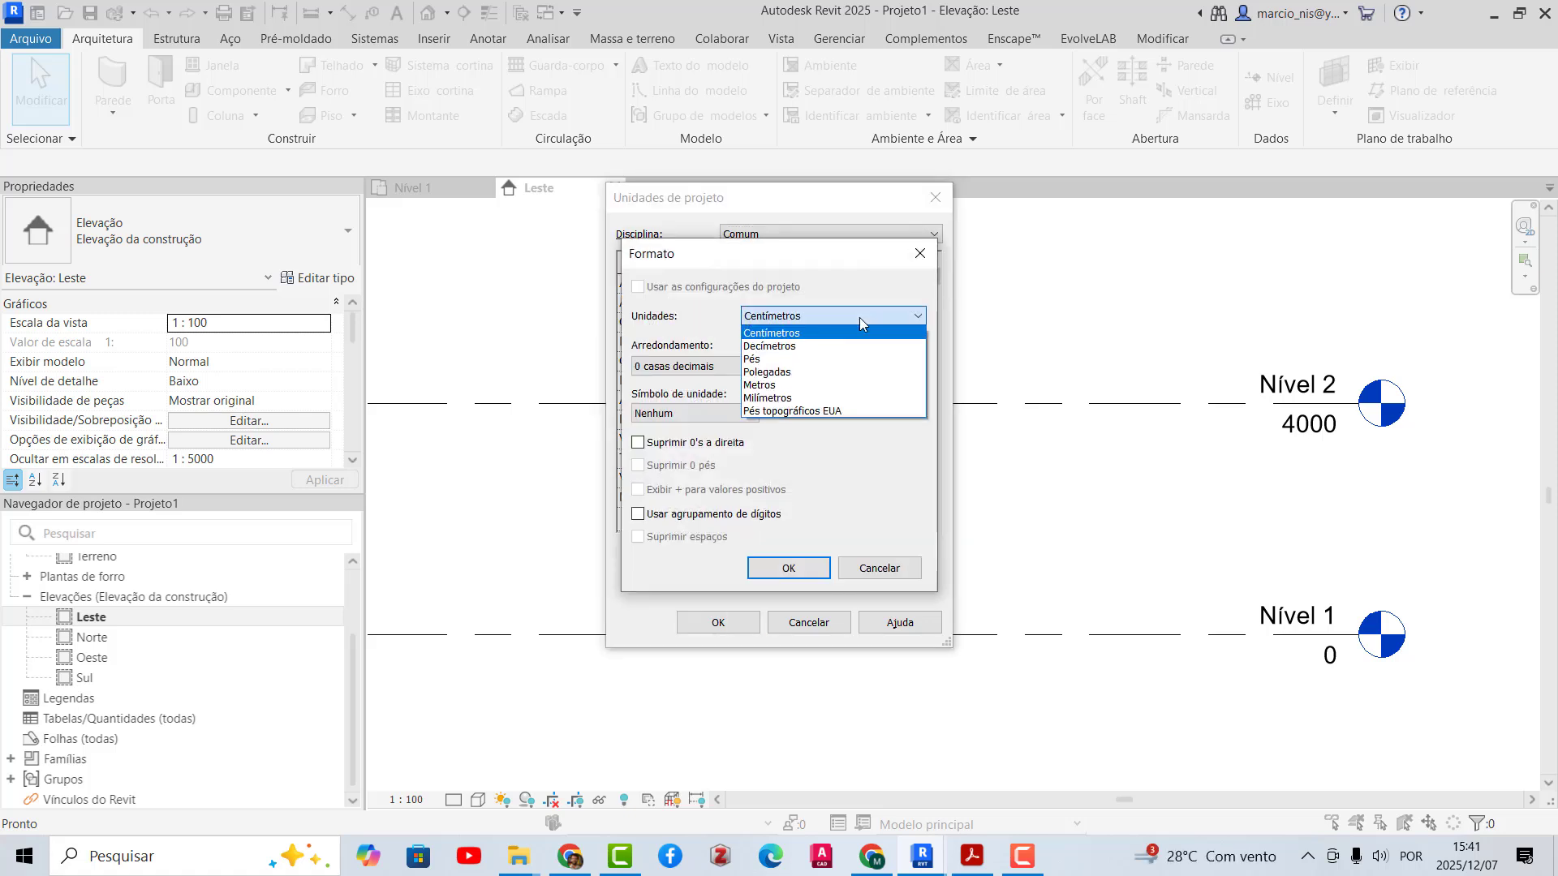
pyautogui.click(767, 385)
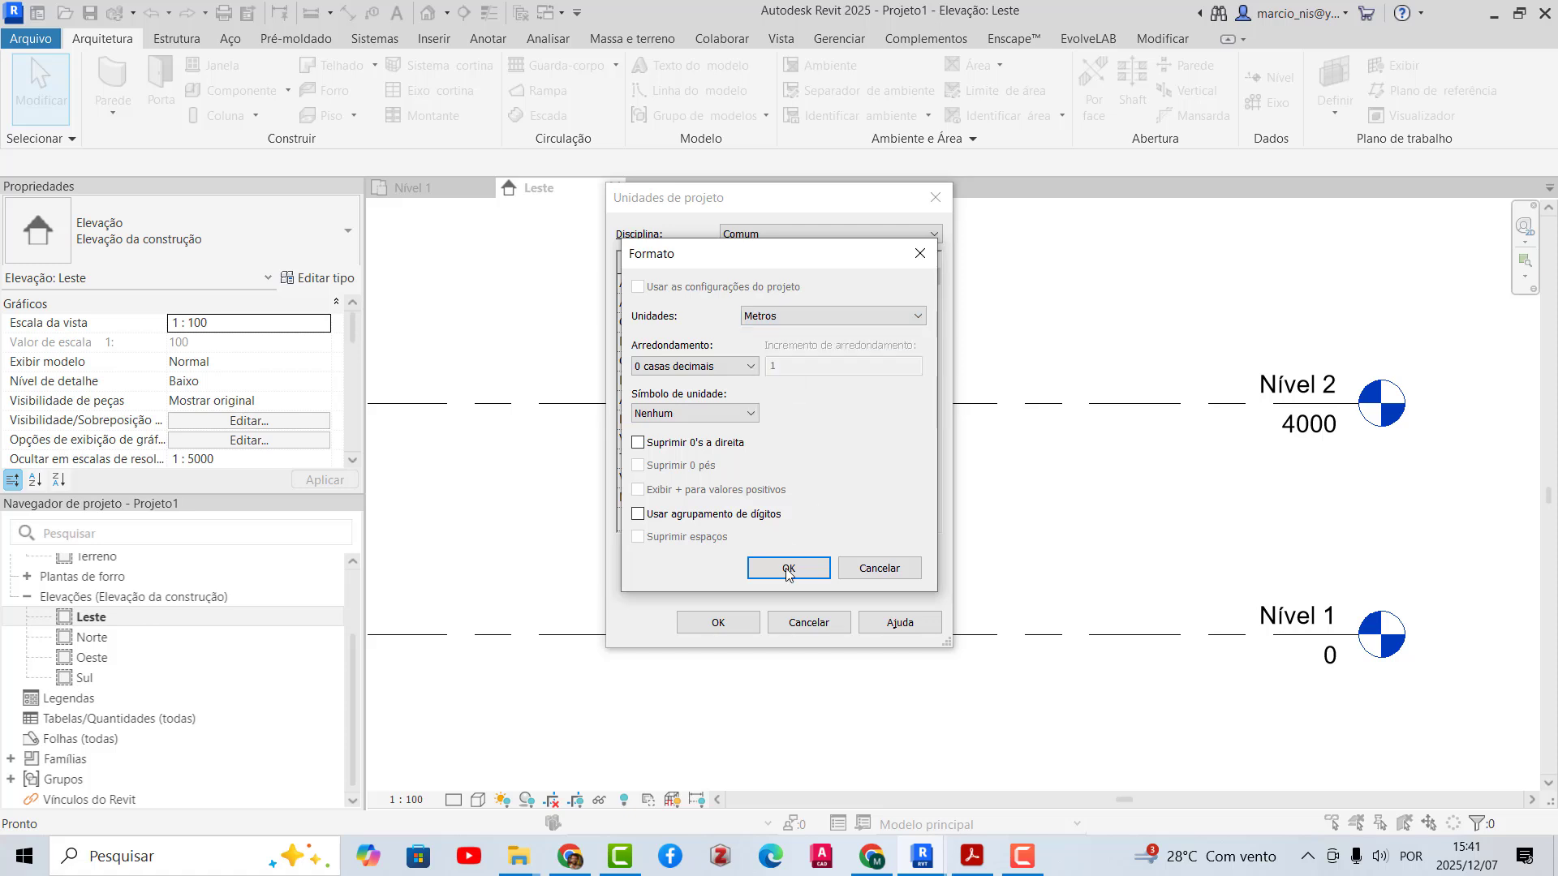
pyautogui.click(721, 368)
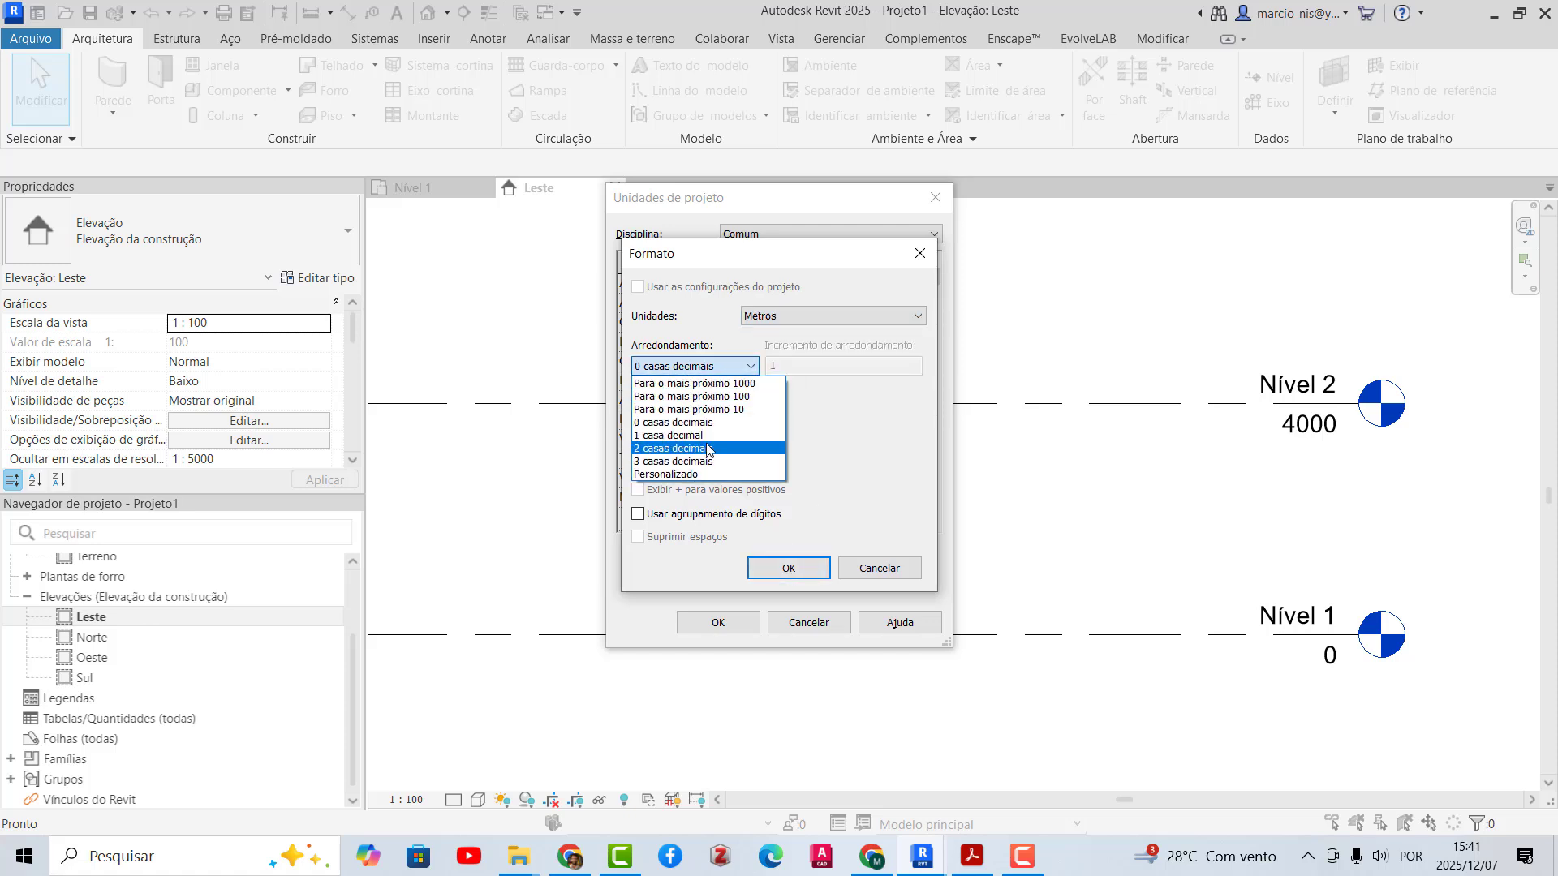
pyautogui.click(698, 449)
pyautogui.click(779, 571)
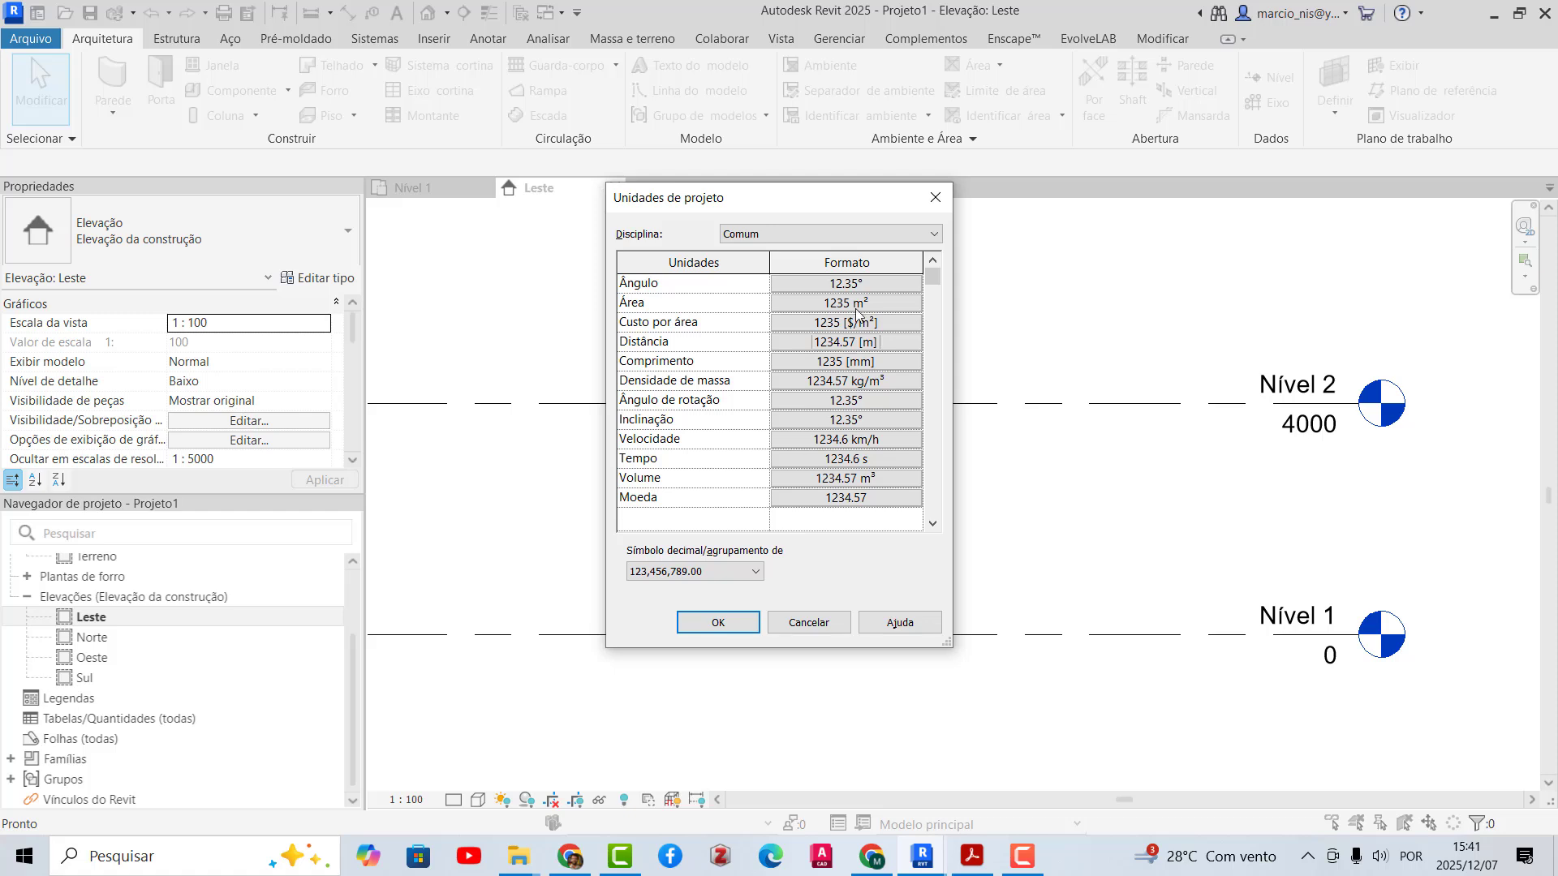
# - Set the Comprimento format to Metros with 2 decimal places
pyautogui.click(859, 363)
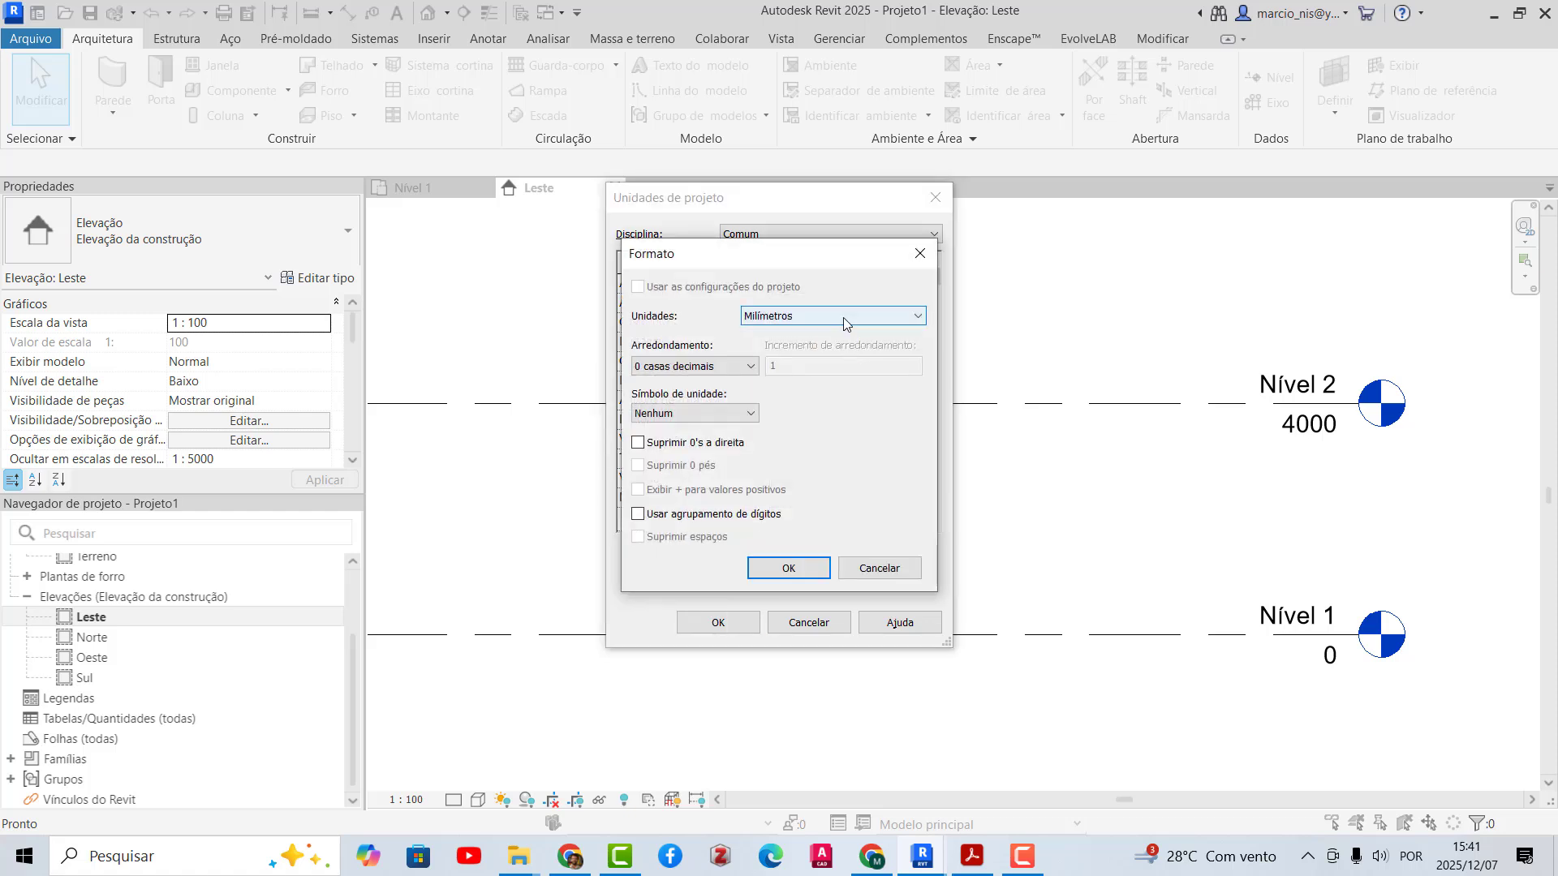
pyautogui.click(844, 318)
pyautogui.click(763, 385)
pyautogui.click(696, 366)
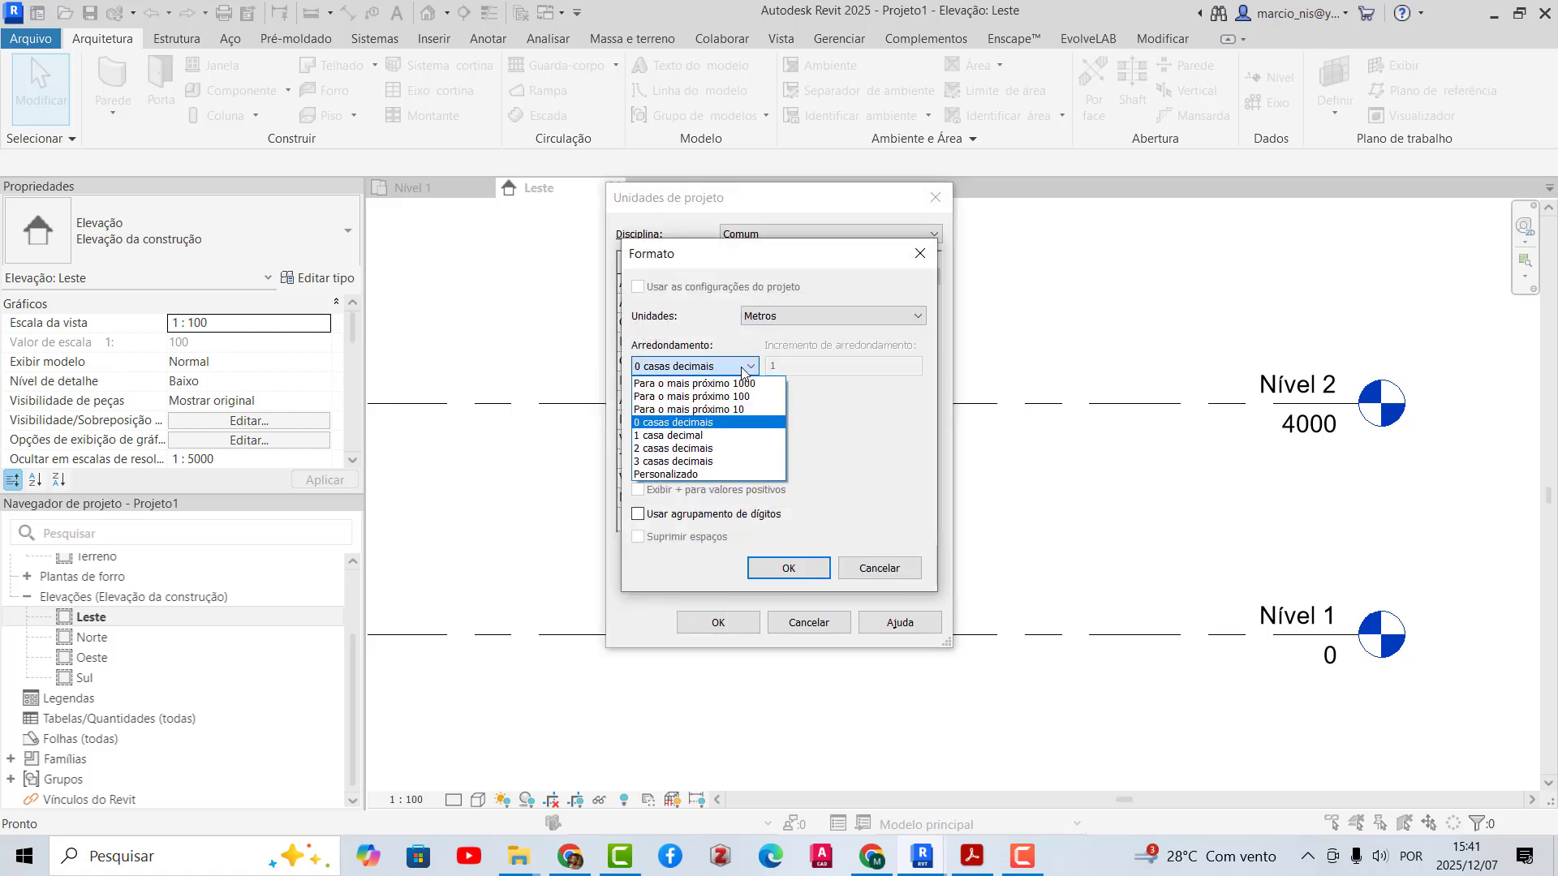
pyautogui.click(696, 448)
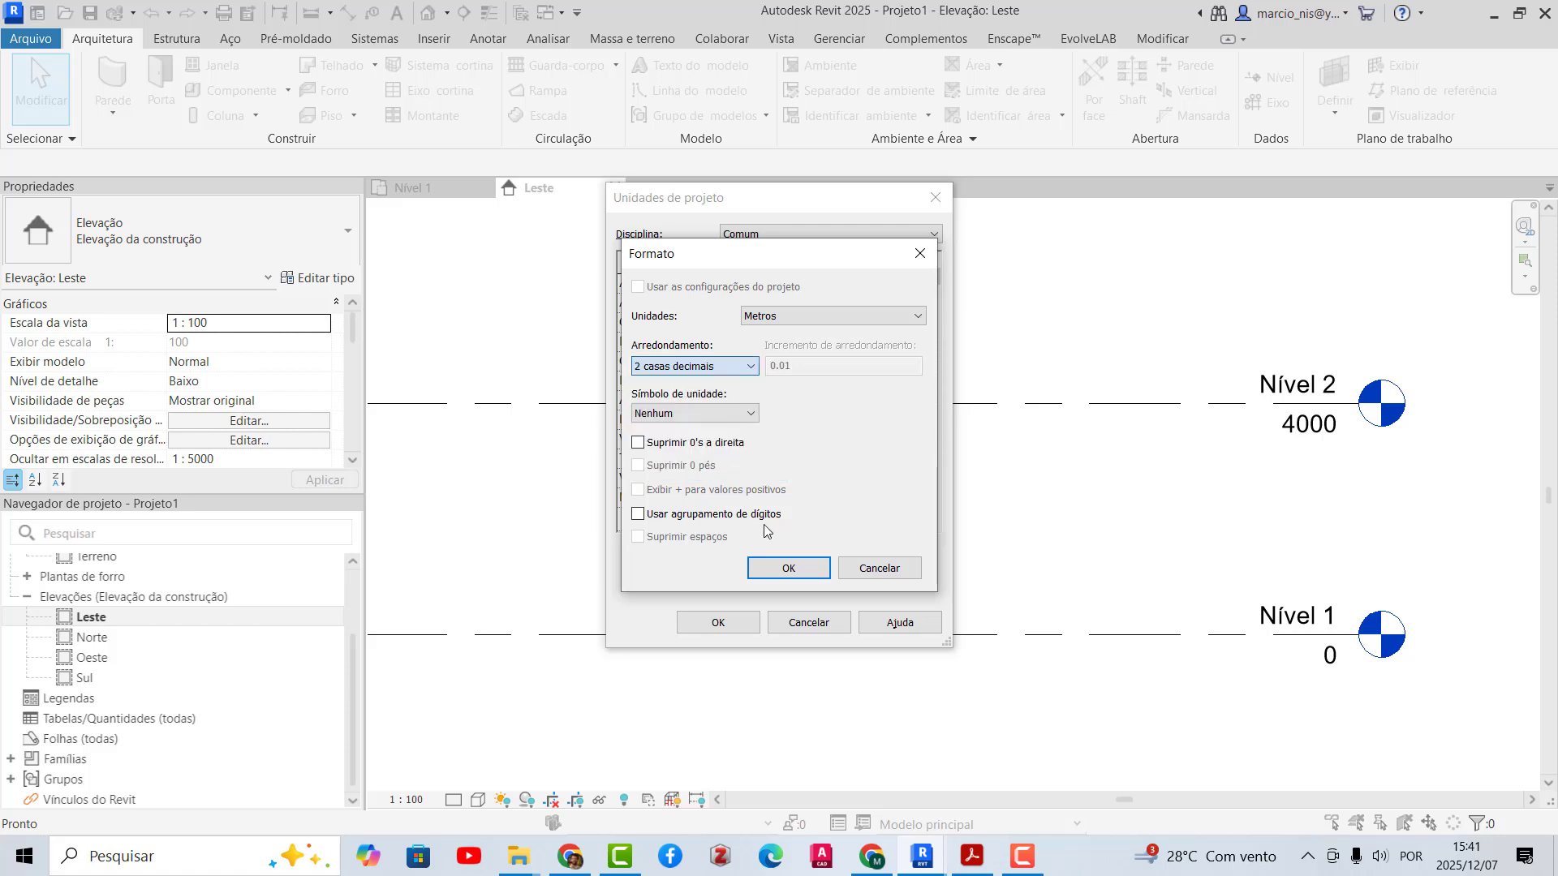
pyautogui.click(788, 568)
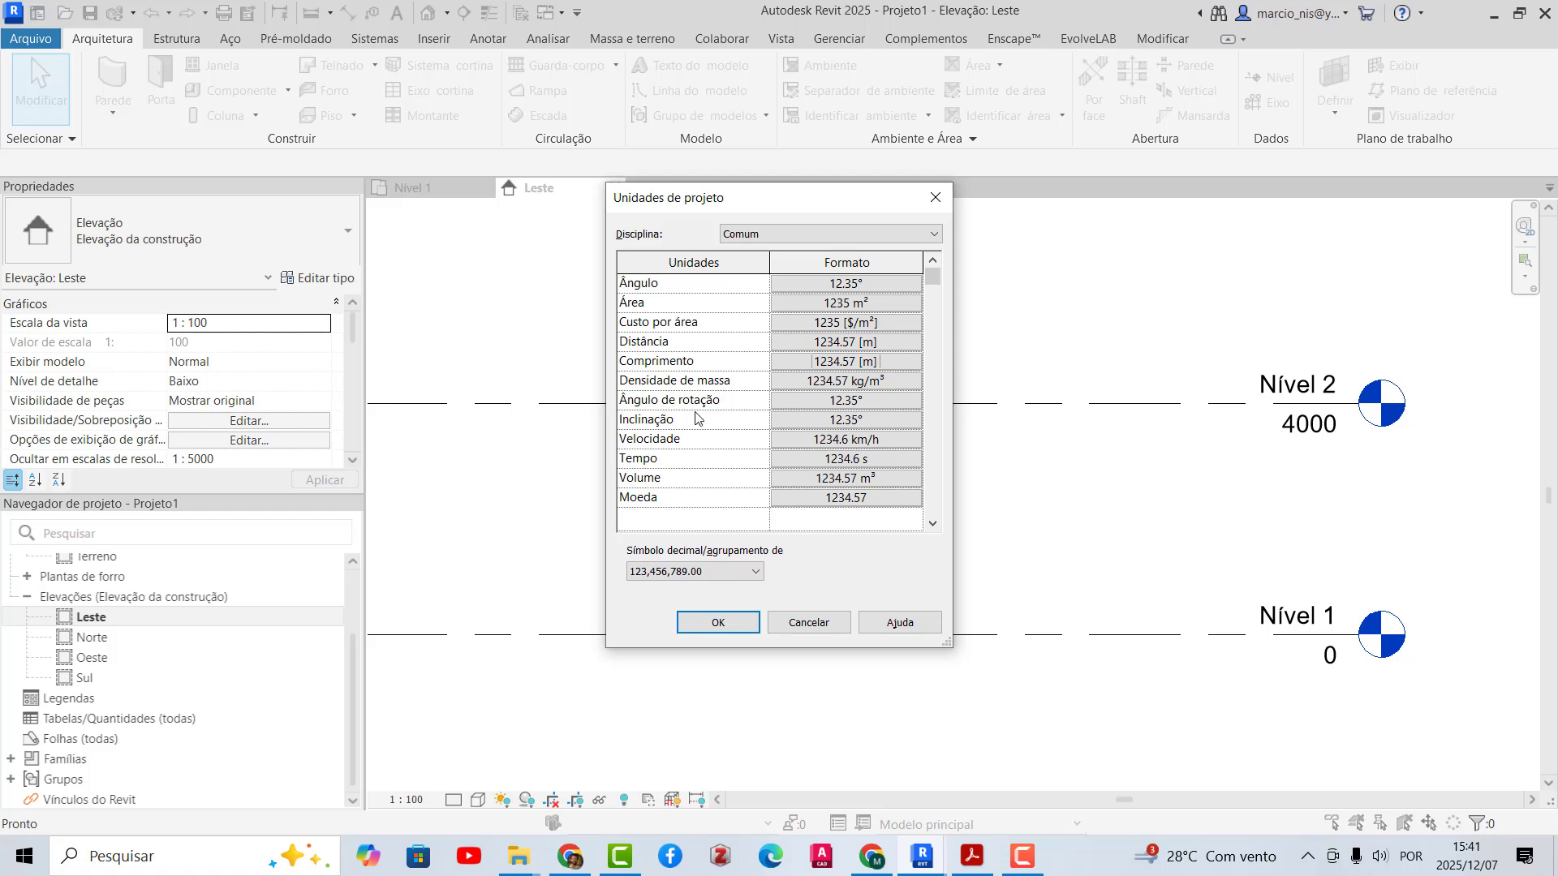
# - Set the Inclinação format to Percentual and apply the project units
pyautogui.click(838, 422)
pyautogui.click(841, 316)
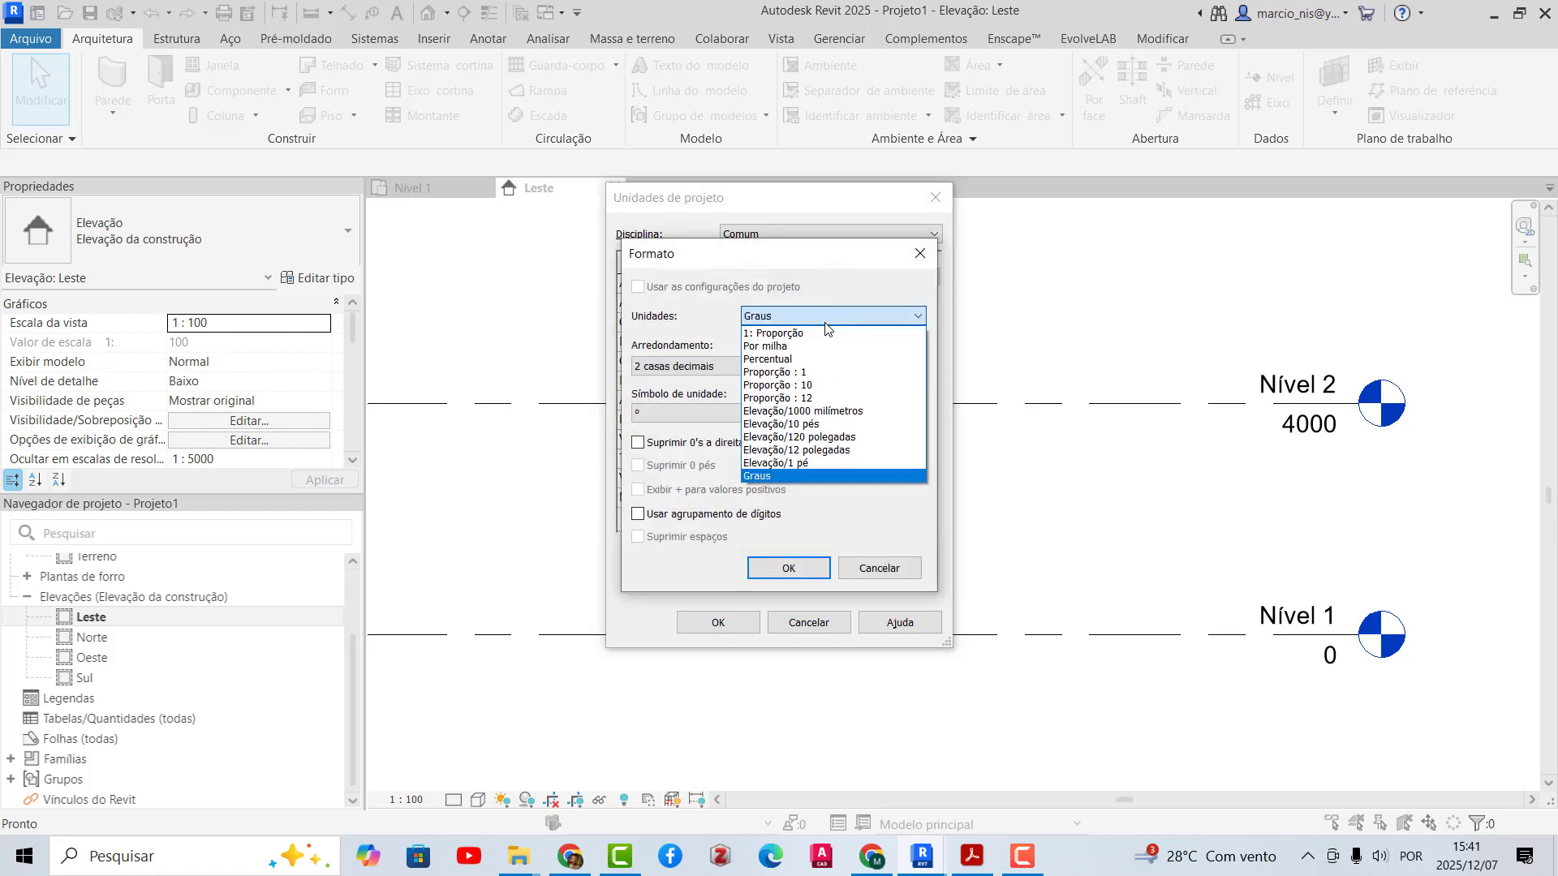
pyautogui.click(771, 359)
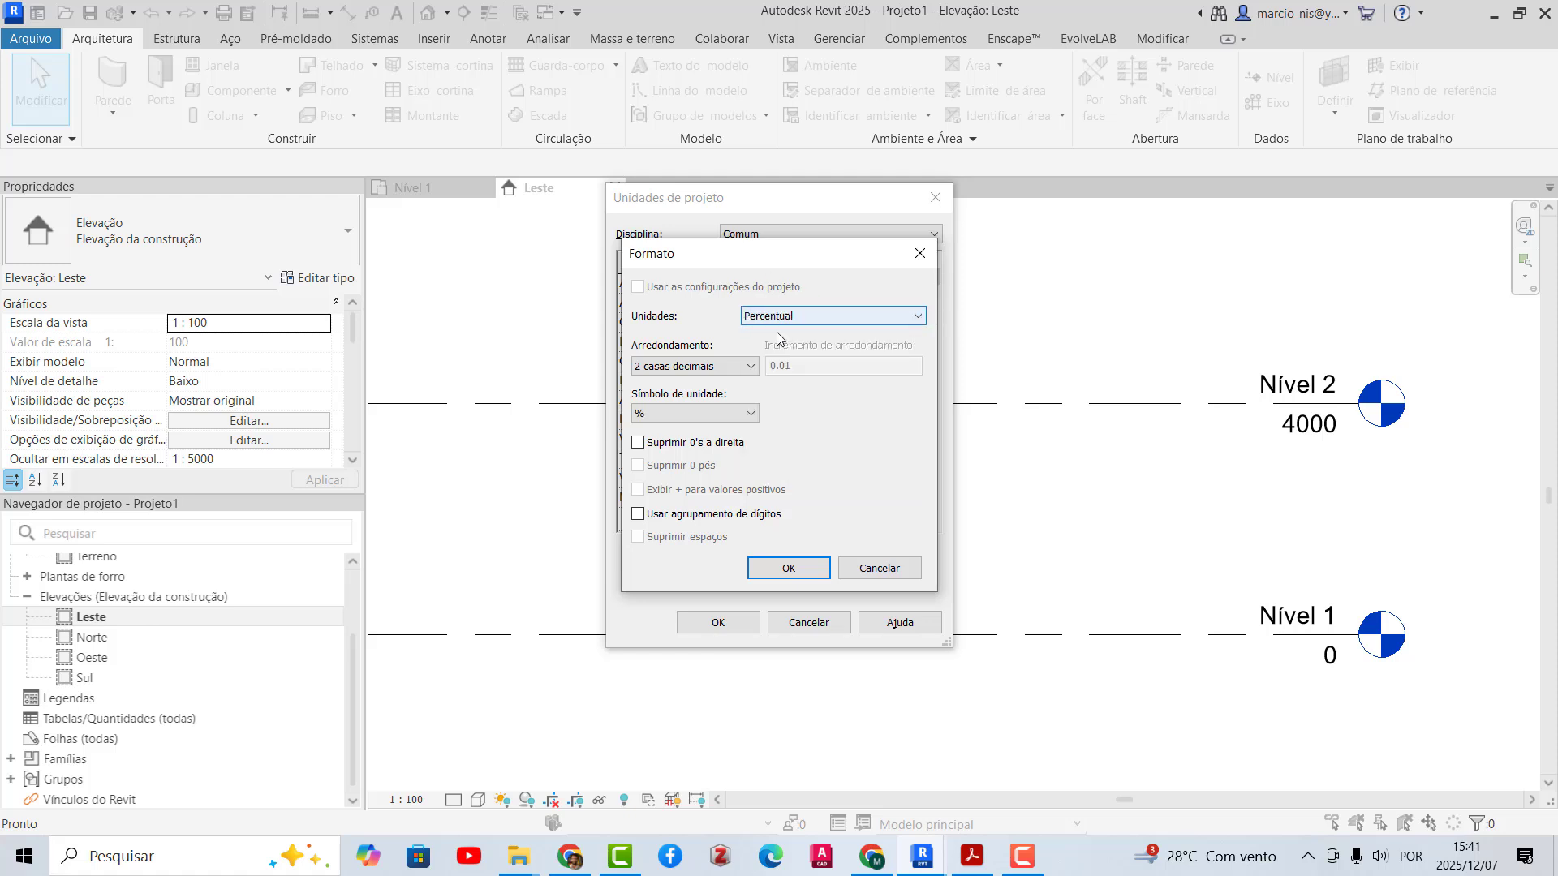
pyautogui.click(788, 568)
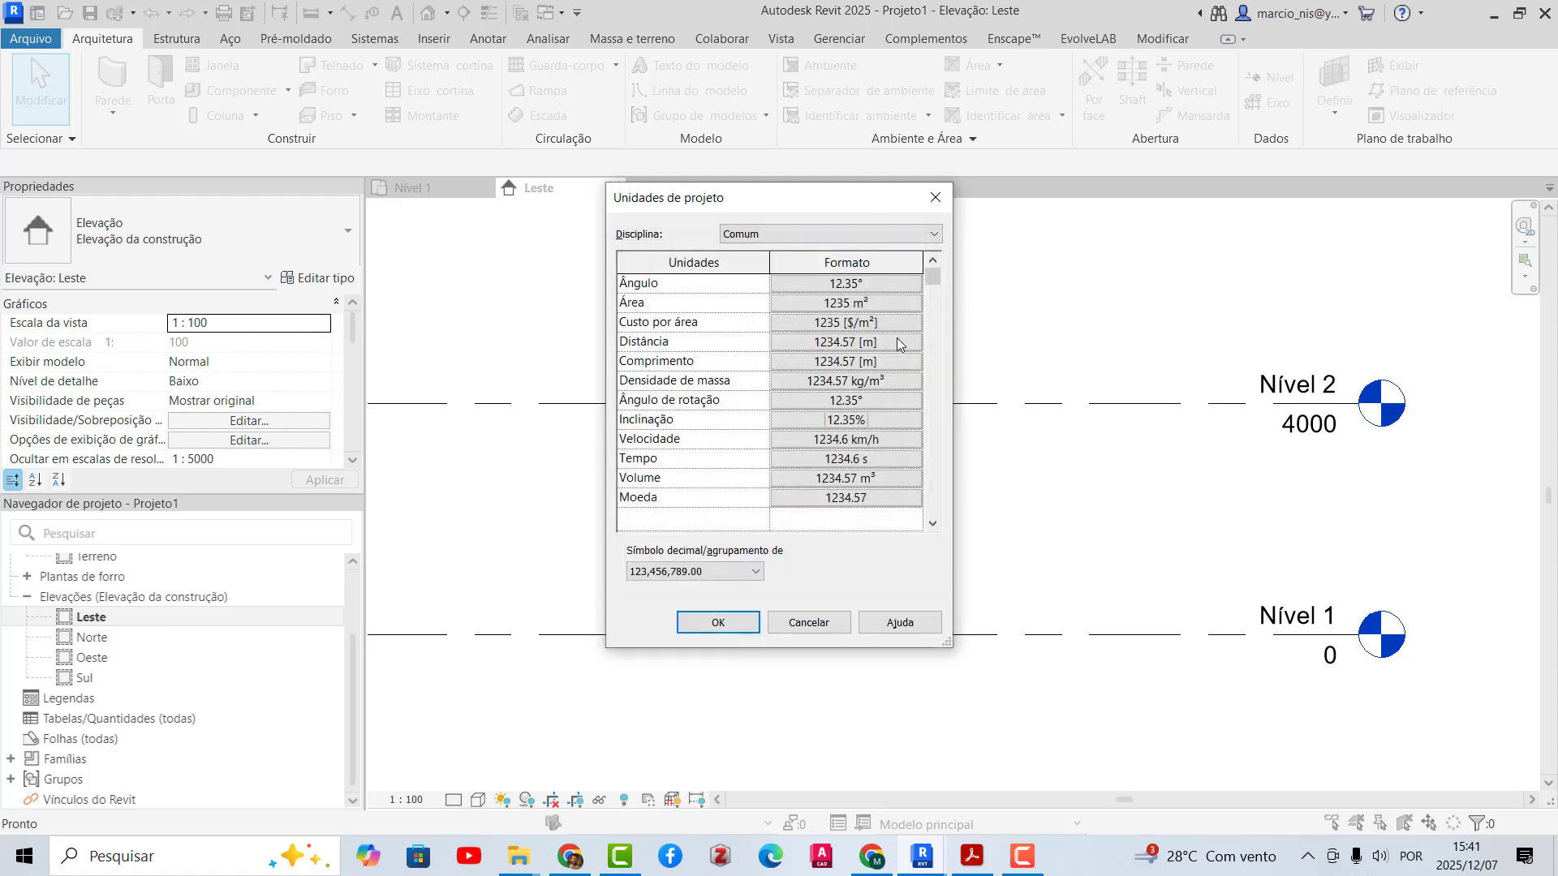
pyautogui.click(728, 631)
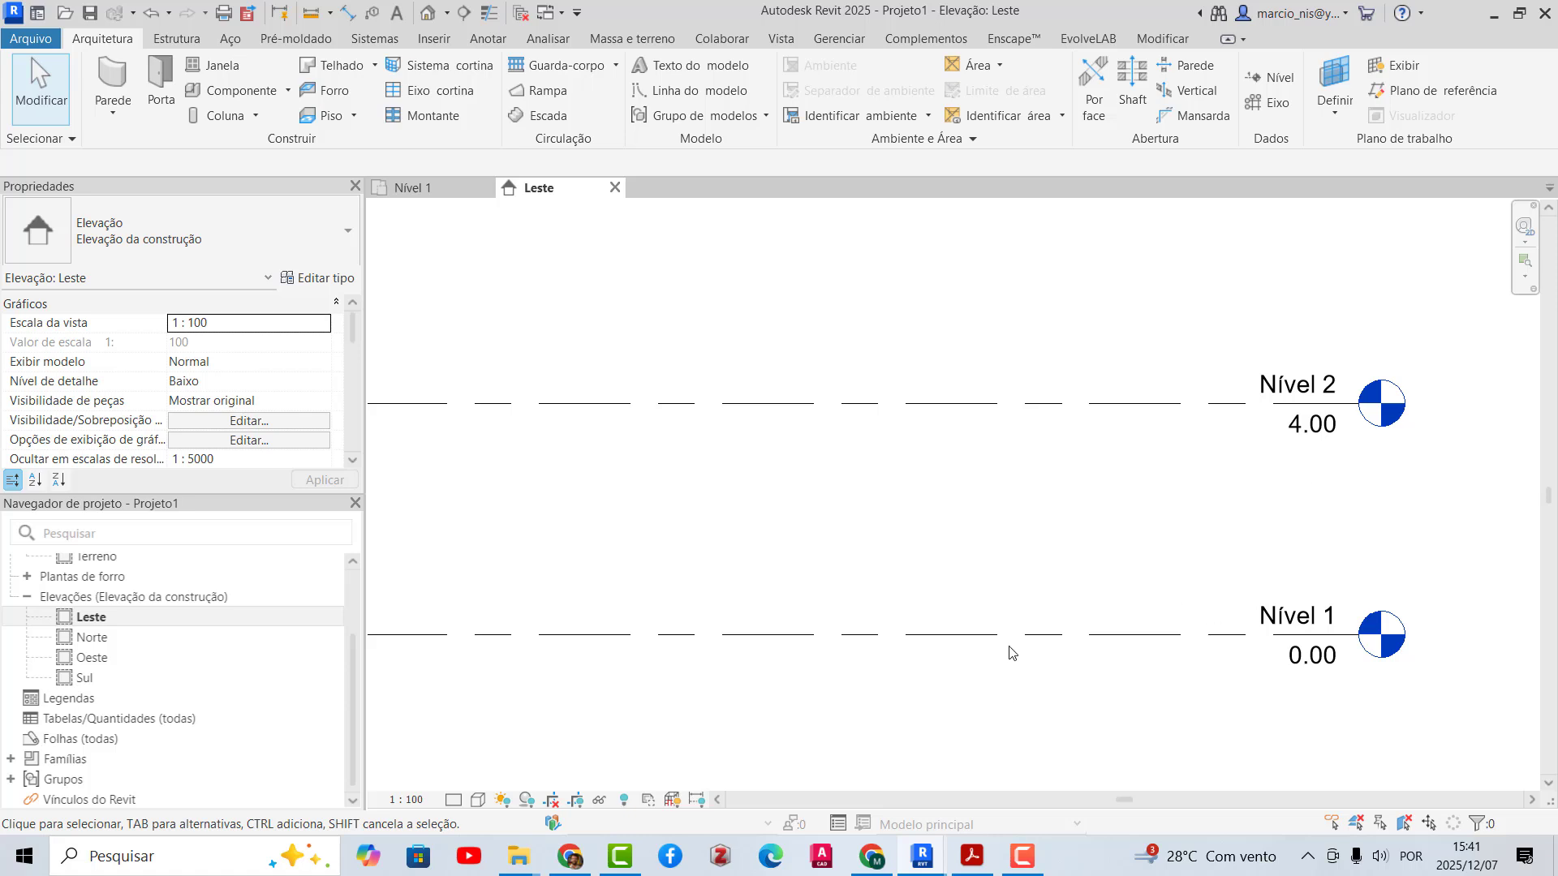
# - Check the level heights in the finished pavilion's Corte 1 section, and set Nível 2's elevation to 3 in the new project
pyautogui.hotkey('alt', 'Tab')
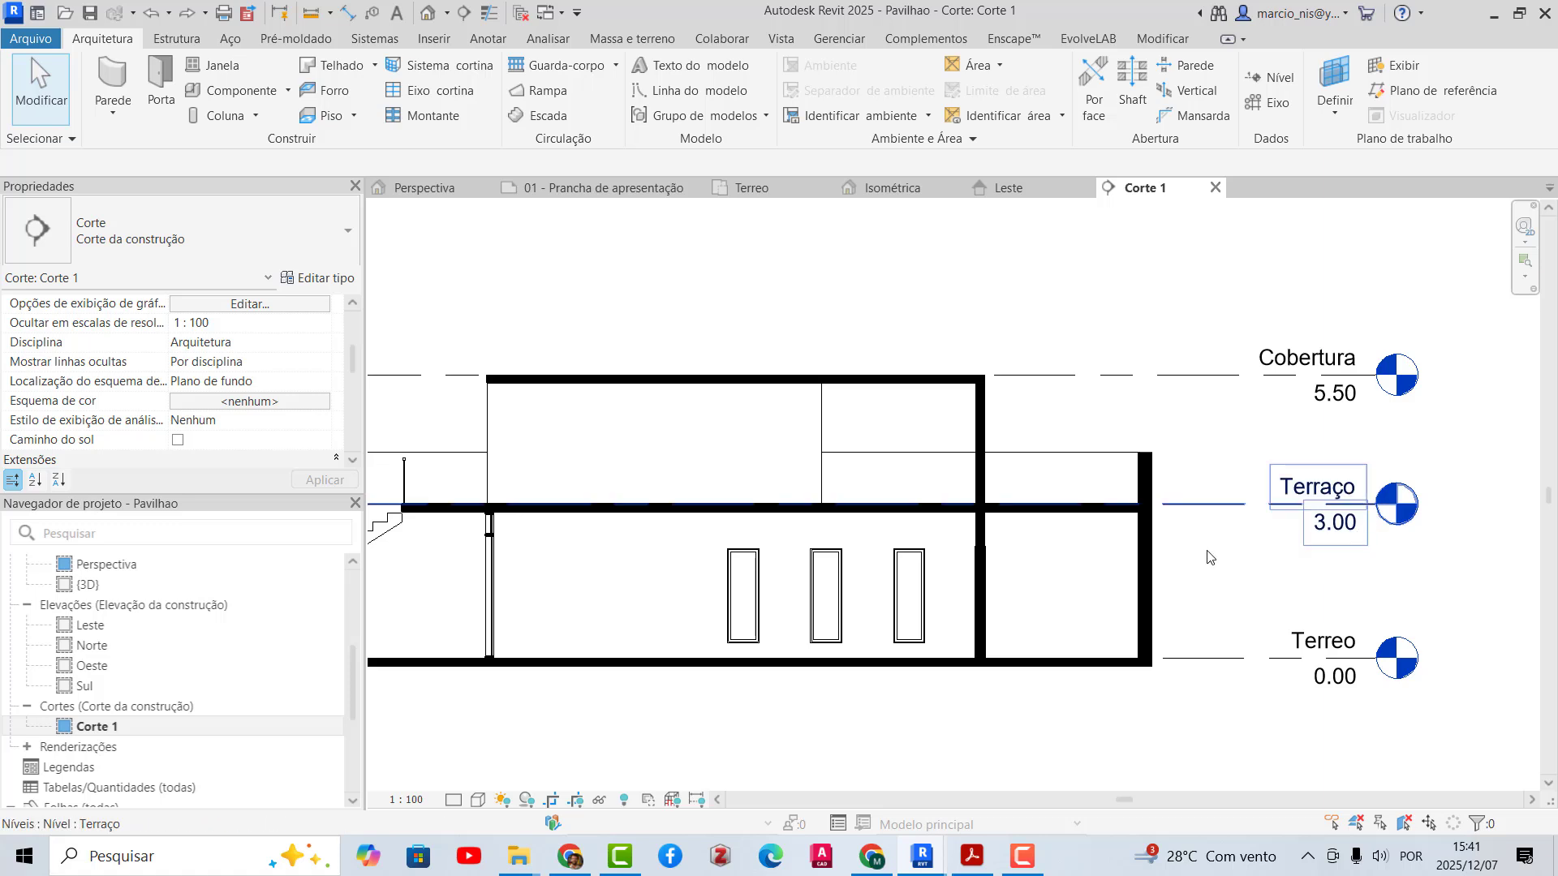
pyautogui.scroll(2, 1114, 633)
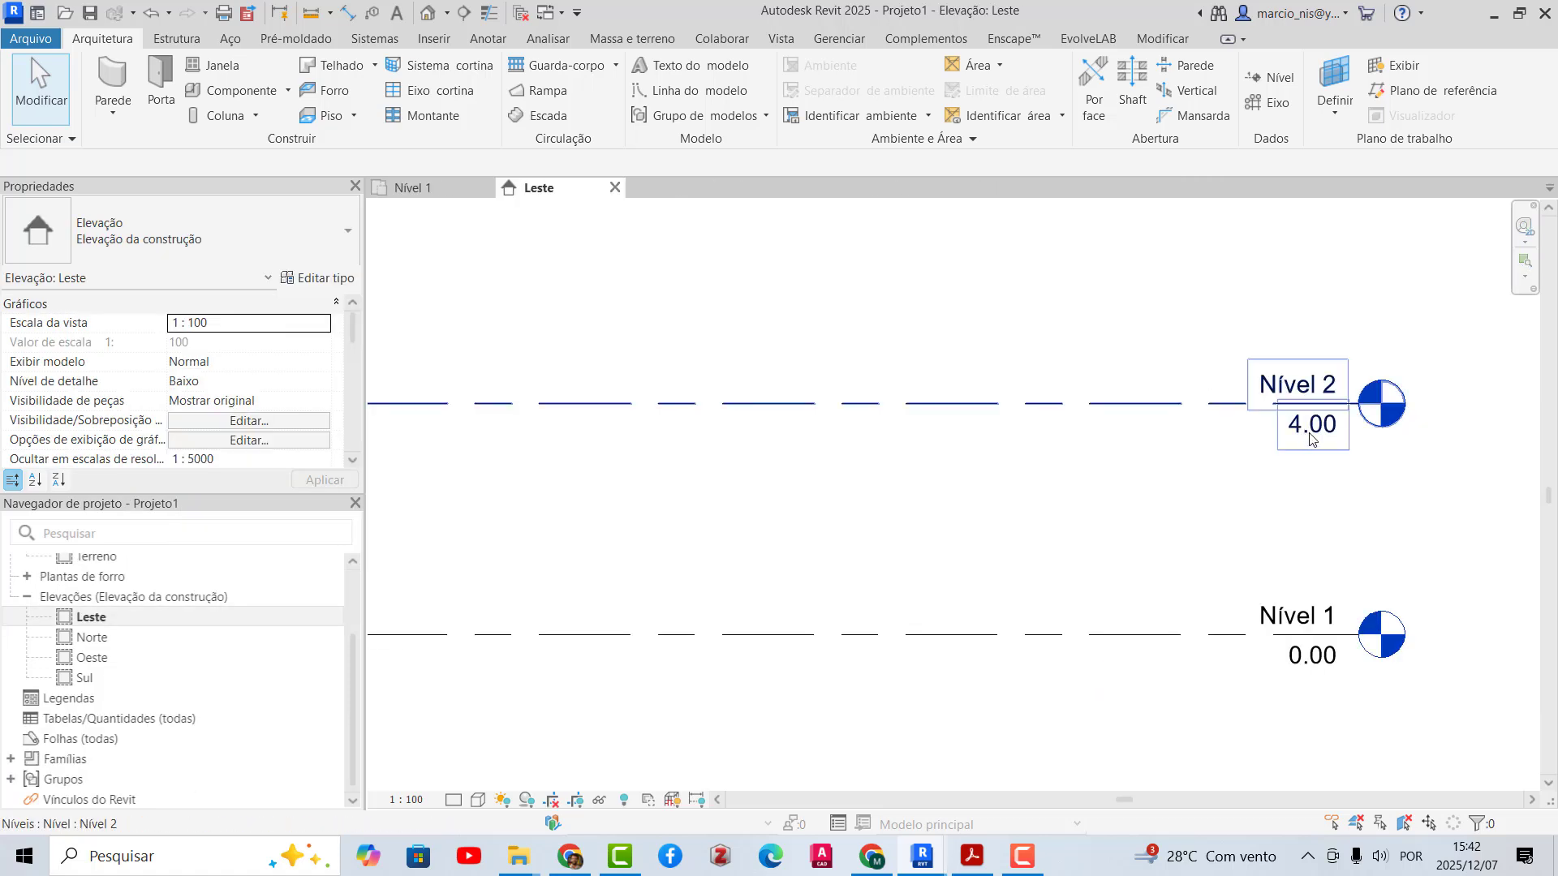
pyautogui.click(1311, 439)
pyautogui.click(1317, 429)
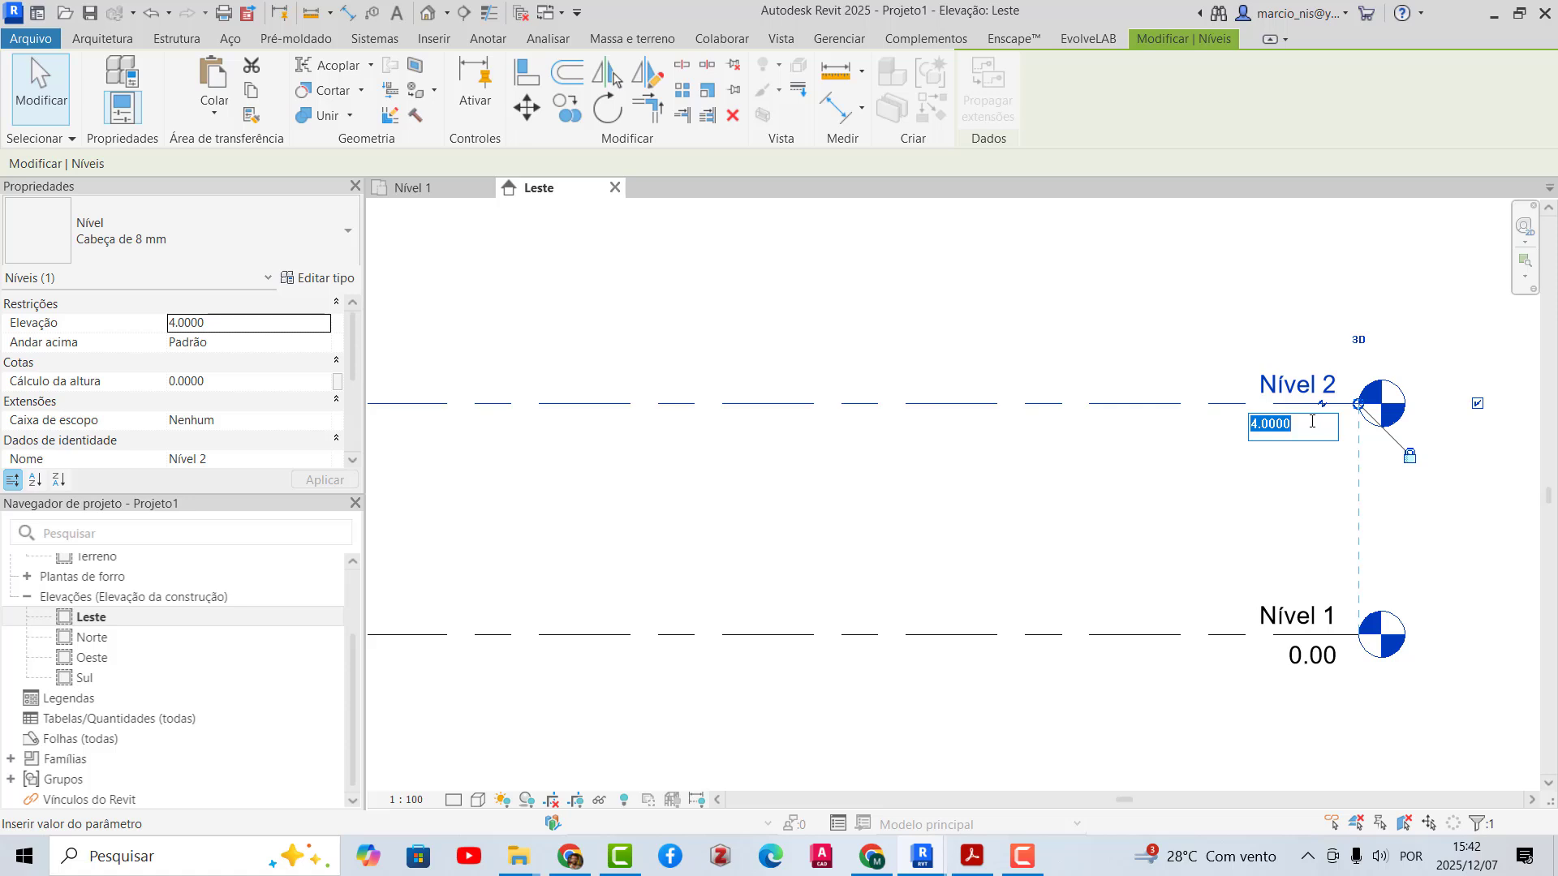
pyautogui.write('3')
pyautogui.press('Return')
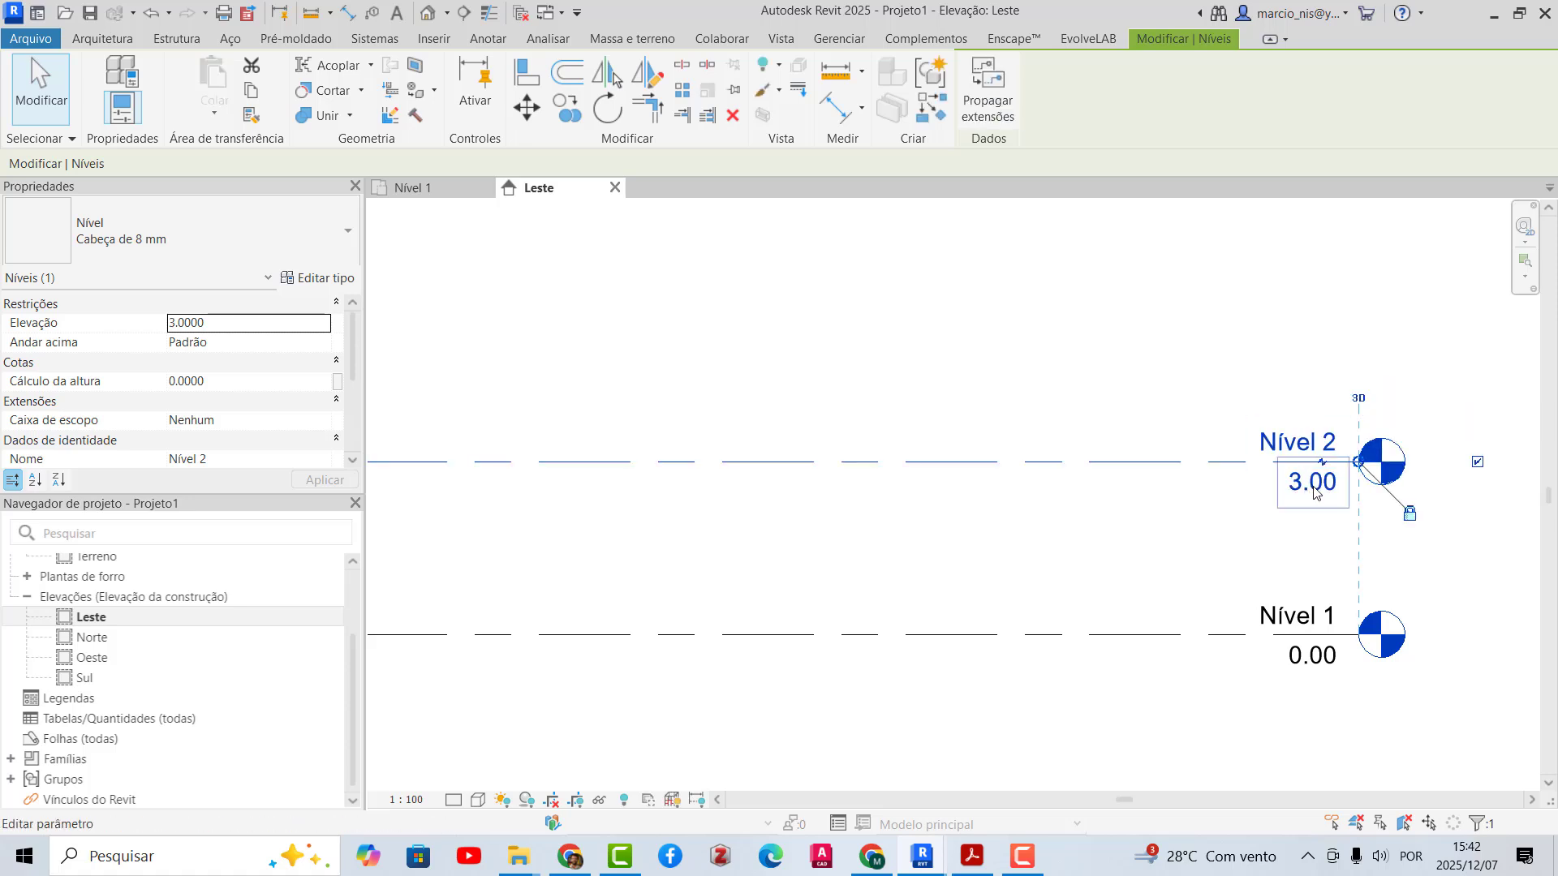
# - Rename the Nível 1 level to Terreo, renaming its corresponding views as well
pyautogui.click(1299, 614)
pyautogui.click(1299, 614)
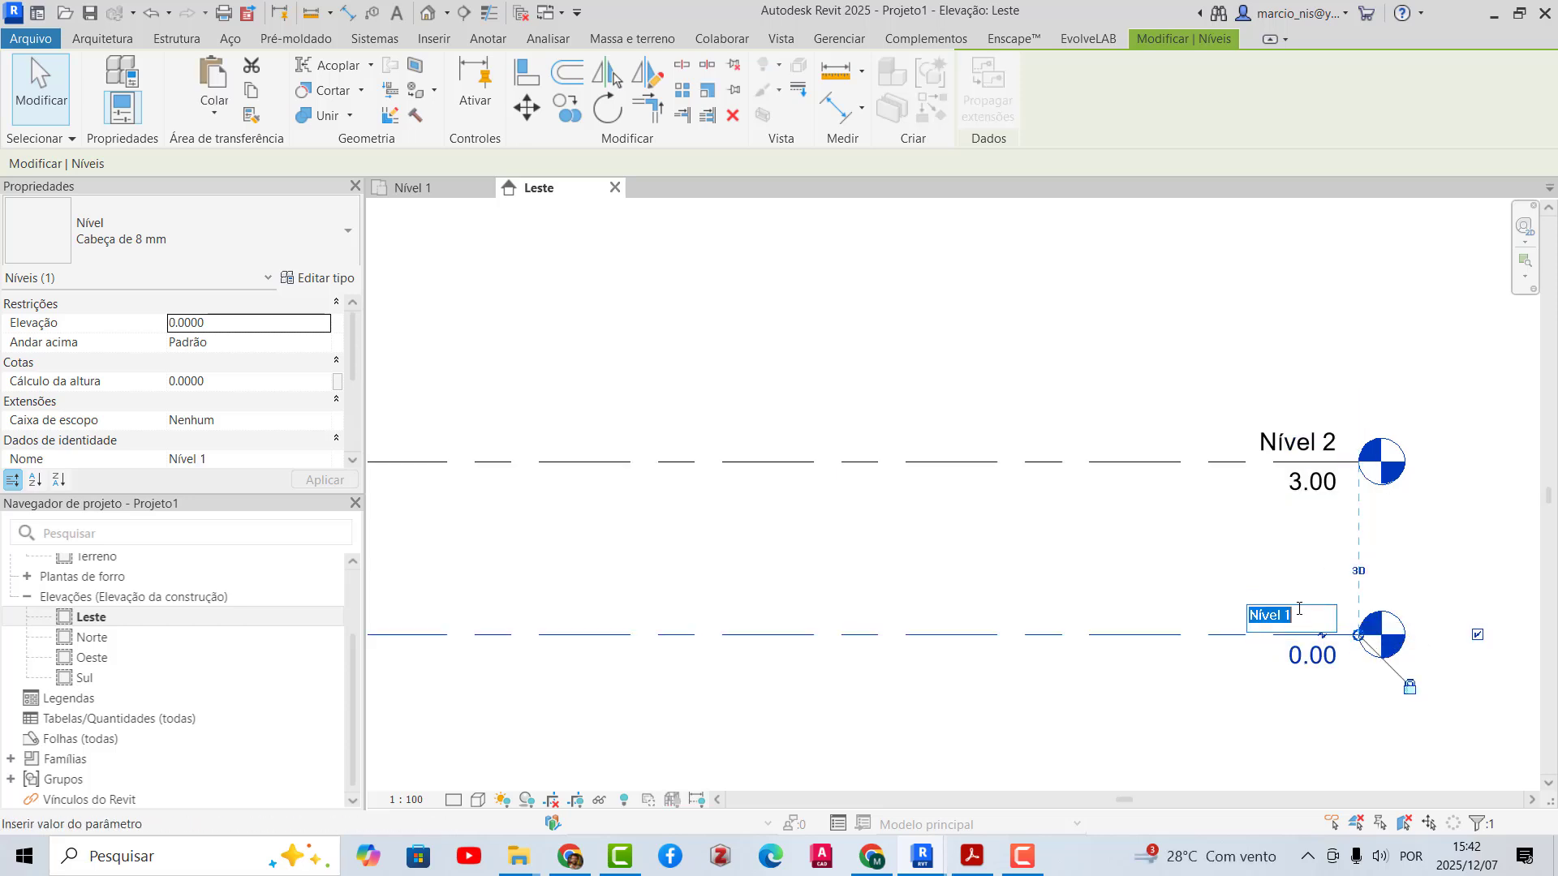
pyautogui.write('tE')
pyautogui.press('Return')
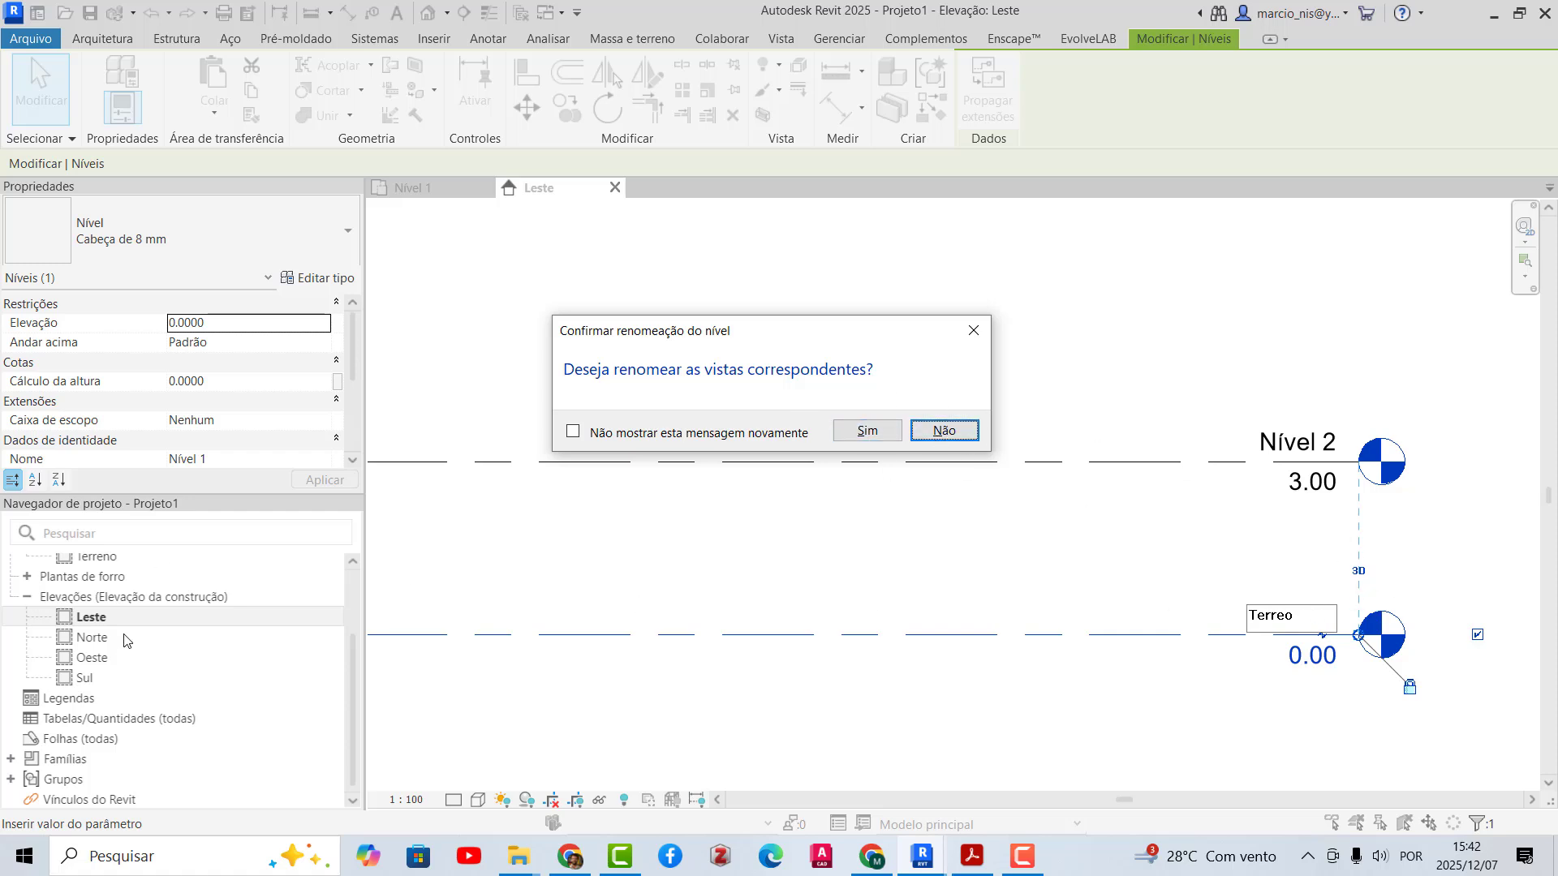
pyautogui.click(857, 431)
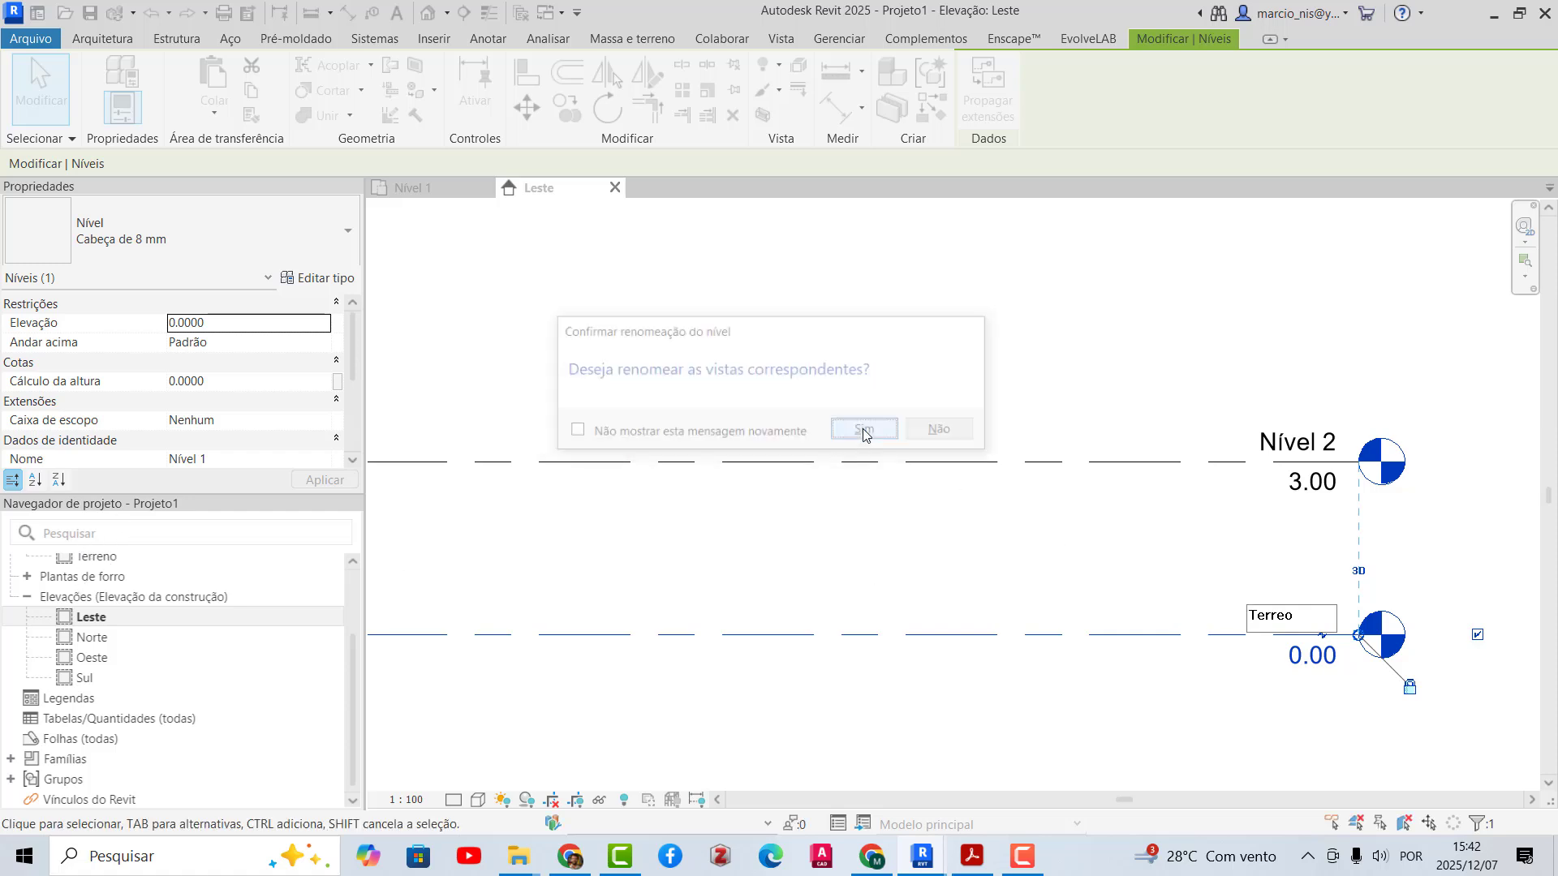
# - Rename the Nível 2 level to Terraço, renaming its corresponding views as well
pyautogui.click(1312, 439)
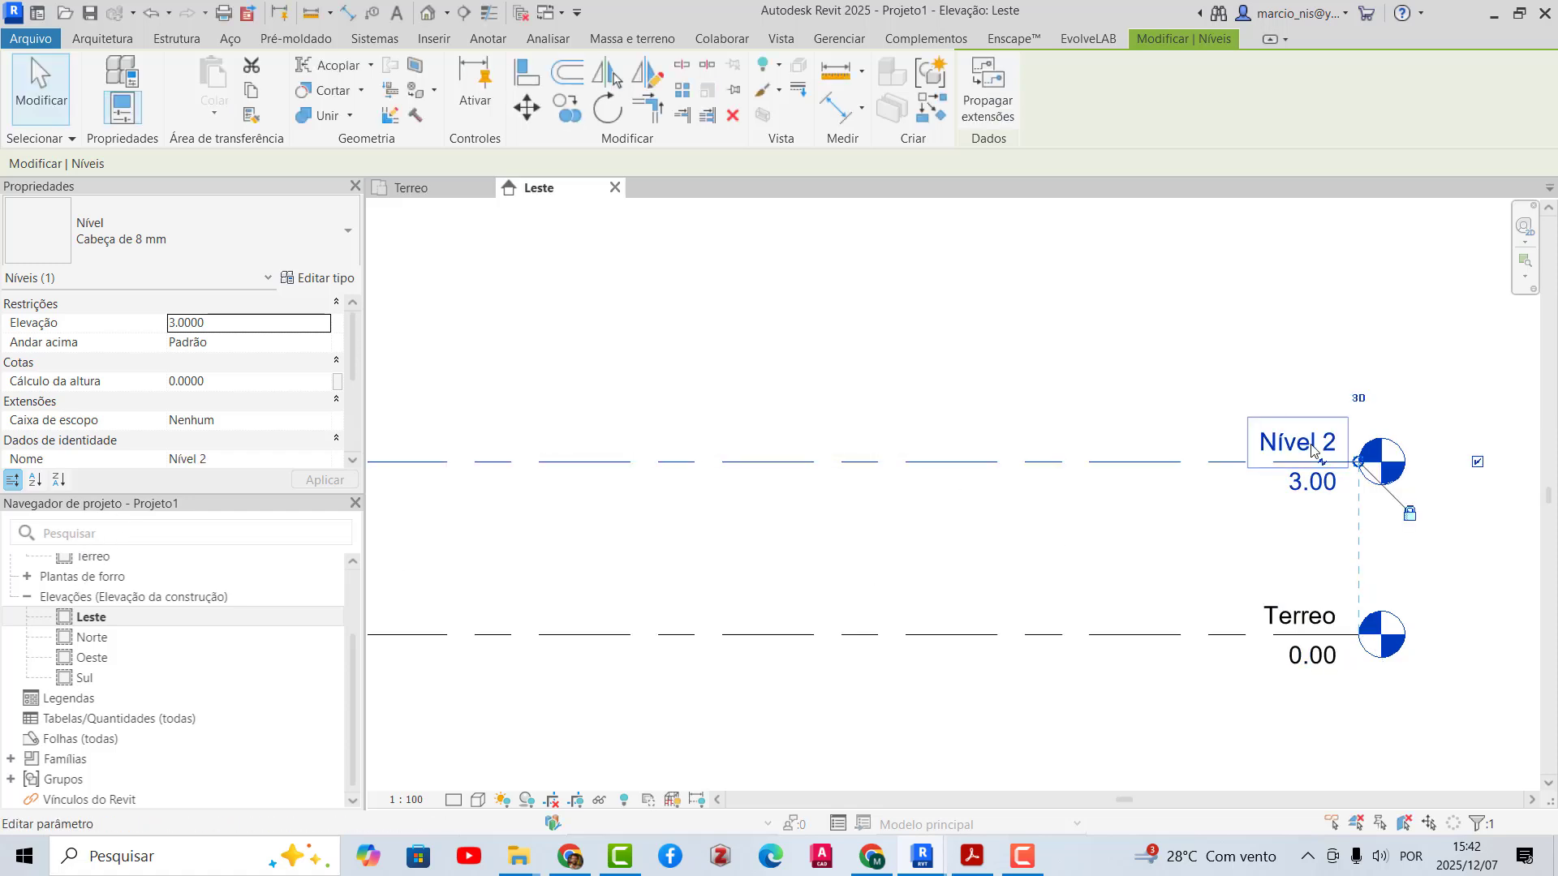
pyautogui.click(1312, 445)
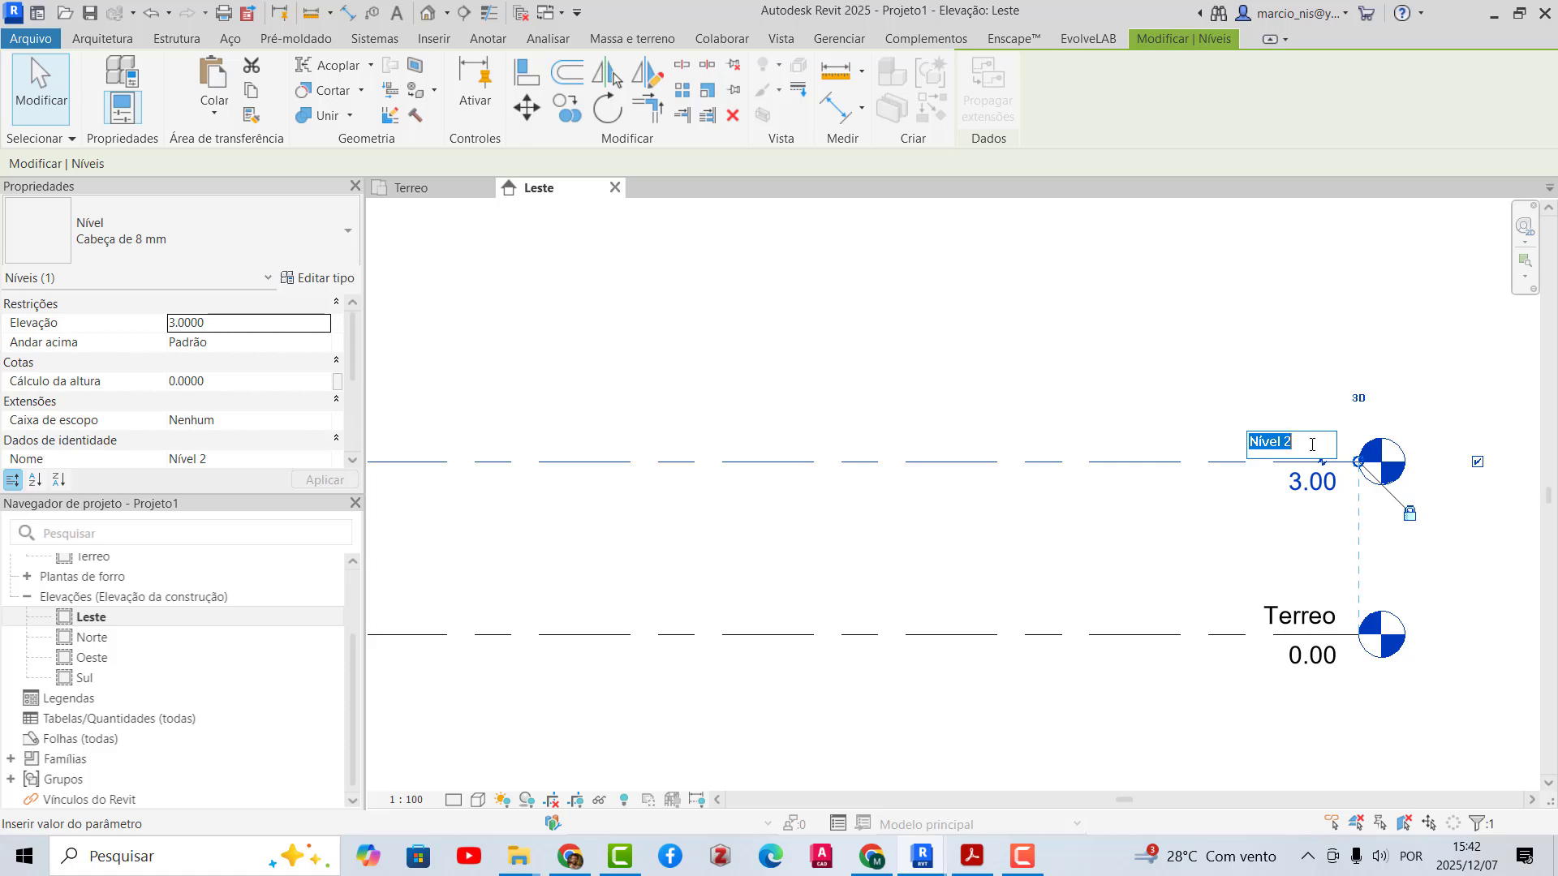
pyautogui.press('BackSpace')
pyautogui.write('Terraço')
pyautogui.press('Return')
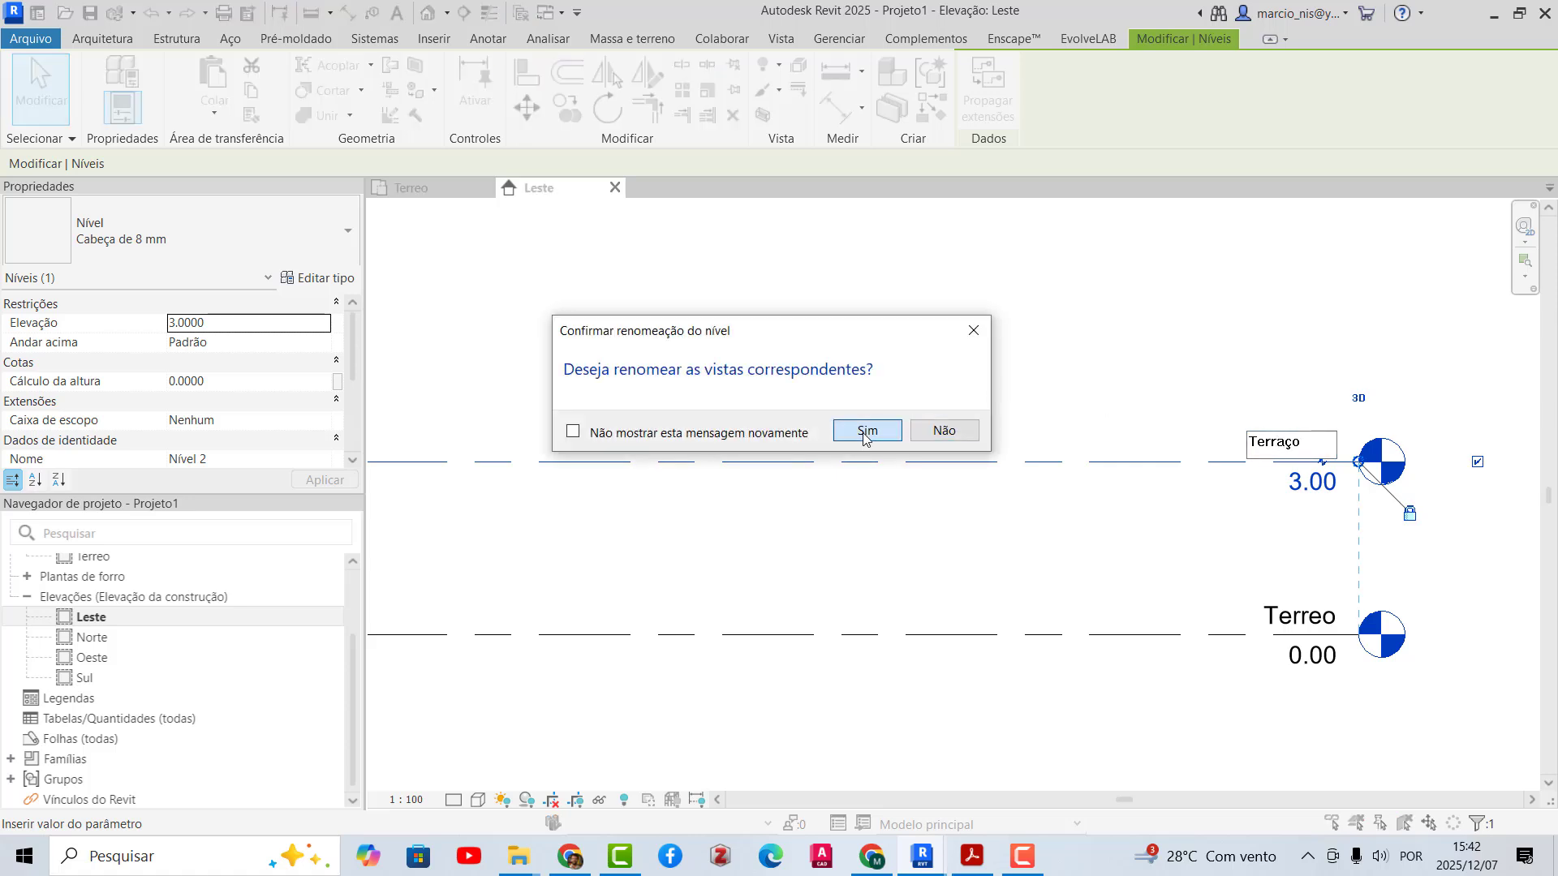
pyautogui.click(868, 431)
pyautogui.scroll(-3, 1315, 599)
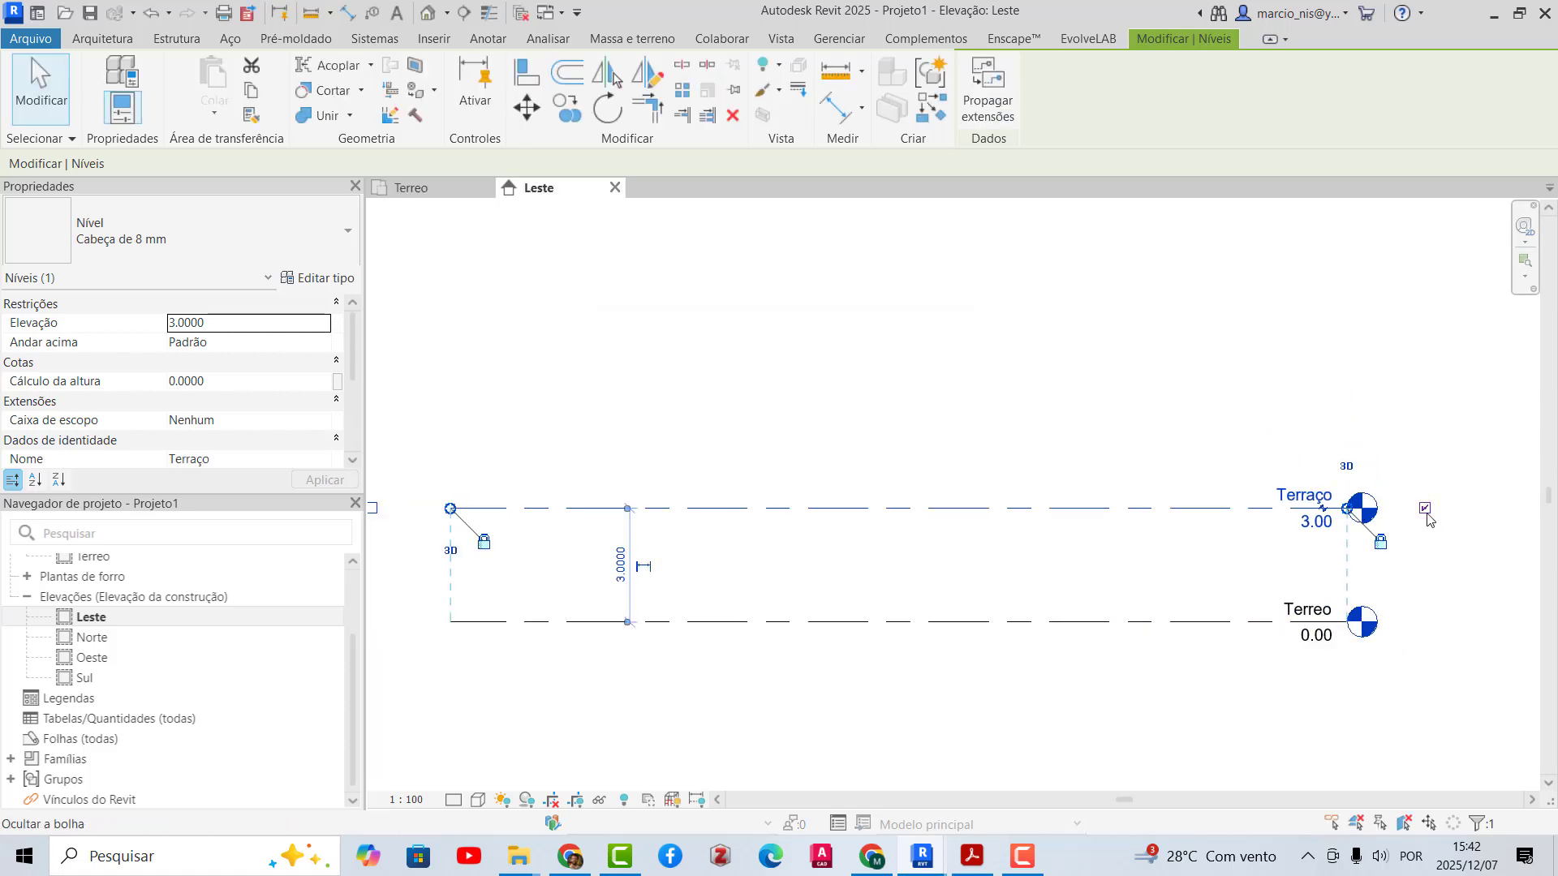
pyautogui.scroll(1, 1236, 446)
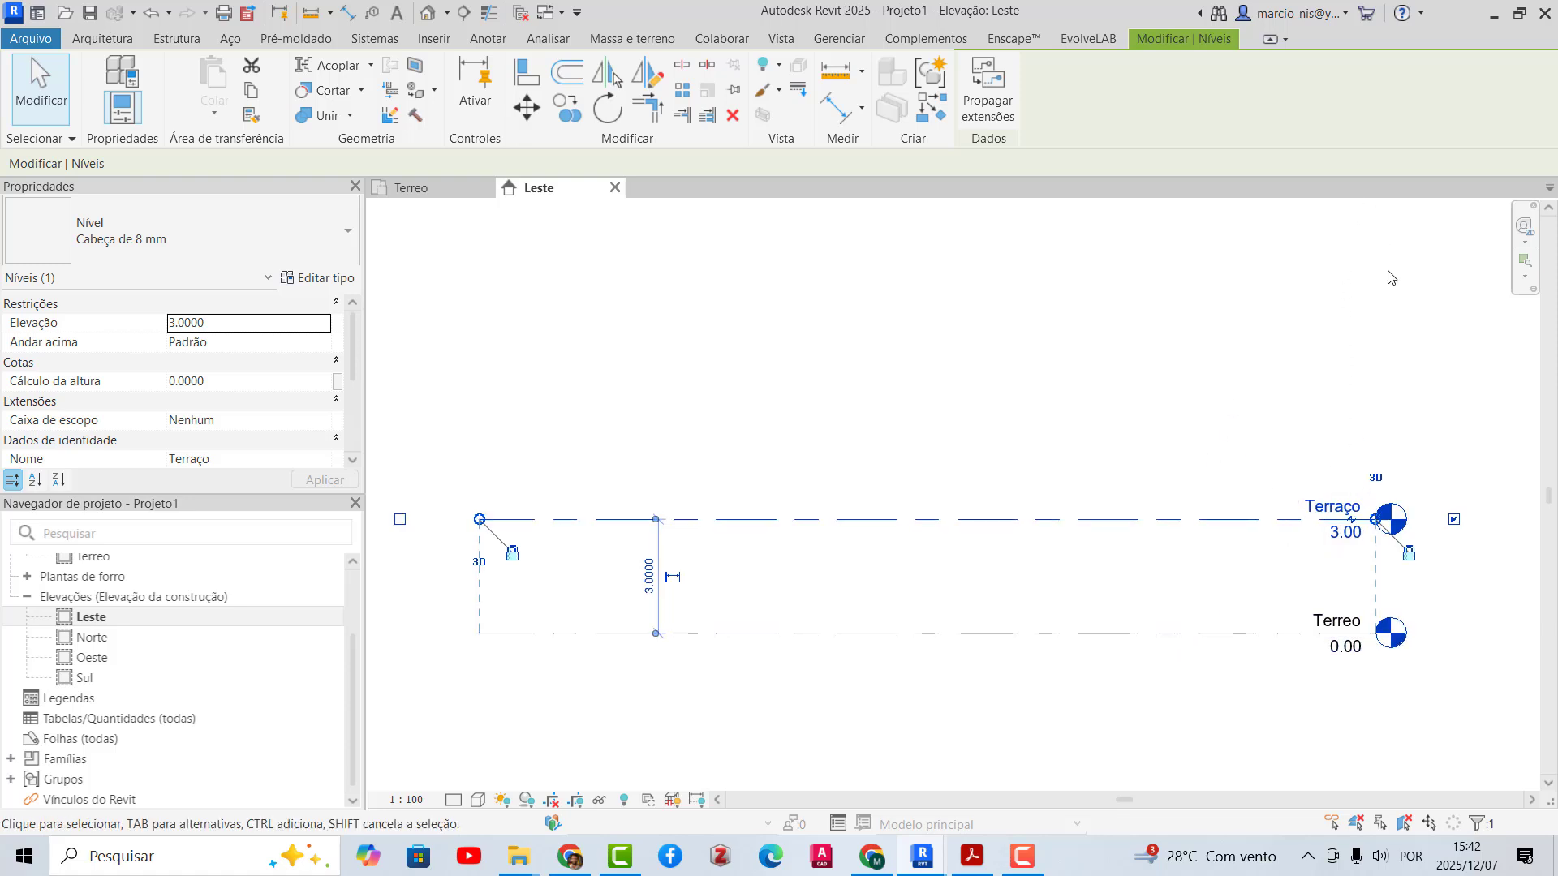
# - Check the roof level in the finished pavilion's section, and draw an aligned level at elevation 5.50 in the new project with plan view creation enabled
pyautogui.hotkey('alt', 'Tab')
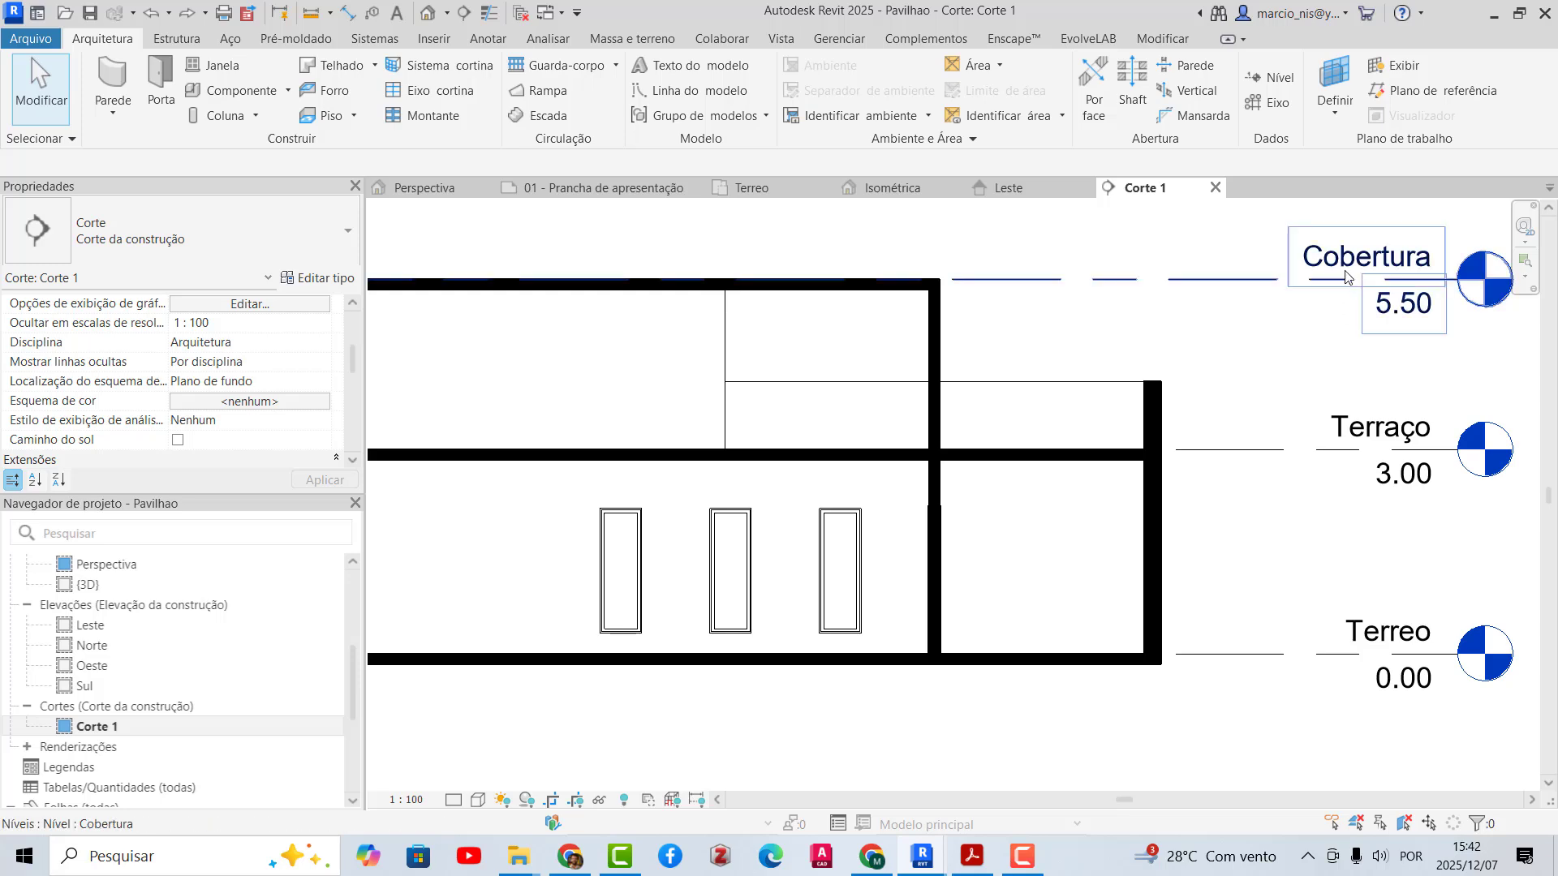
pyautogui.hotkey('alt', 'Tab')
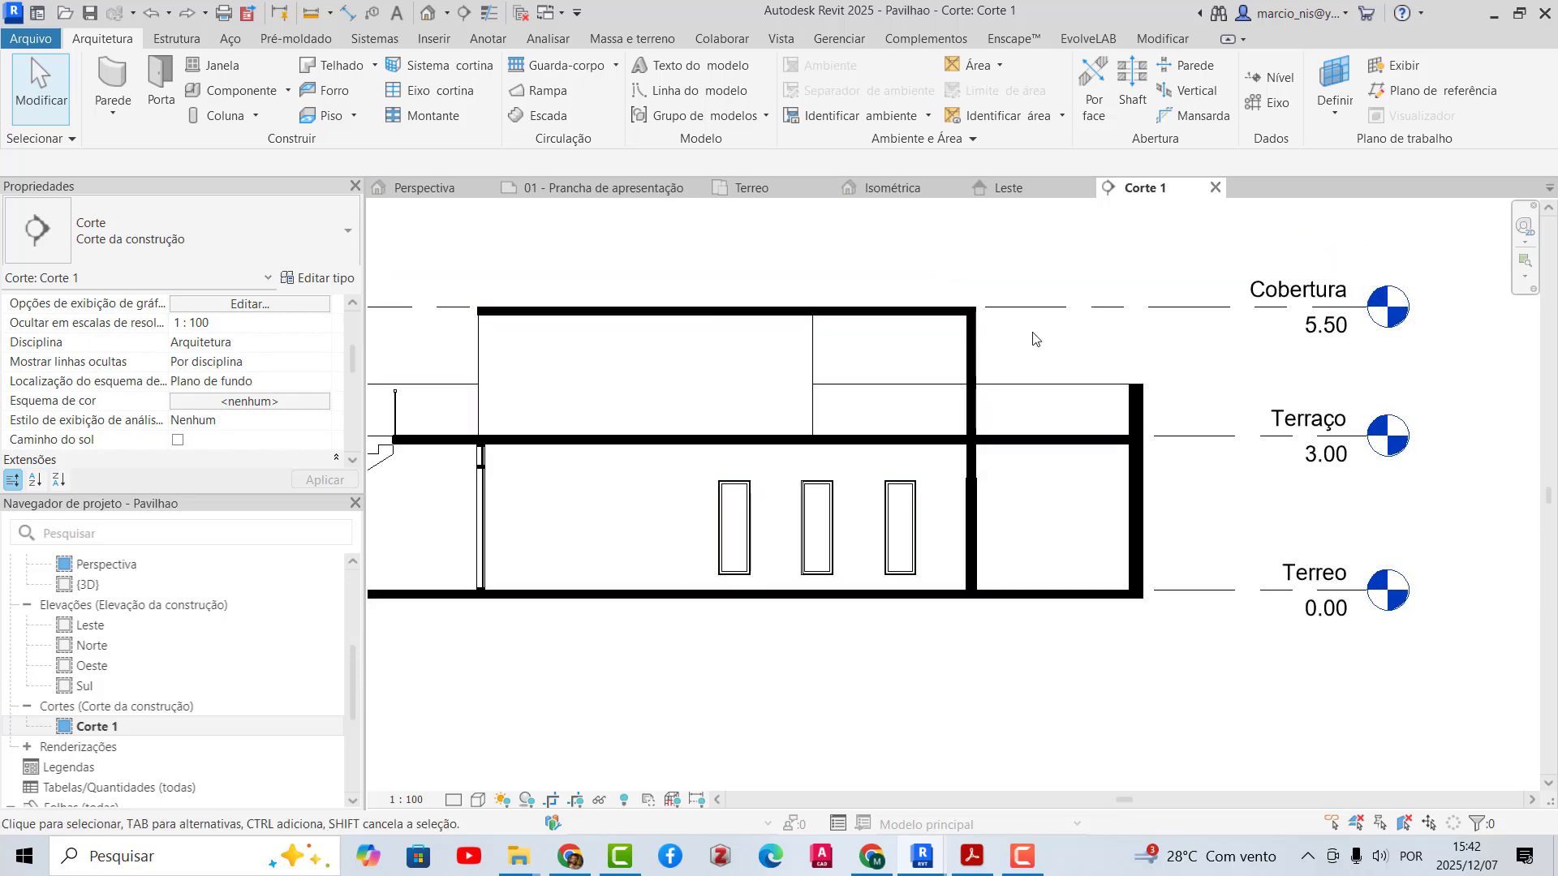
pyautogui.click(1280, 385)
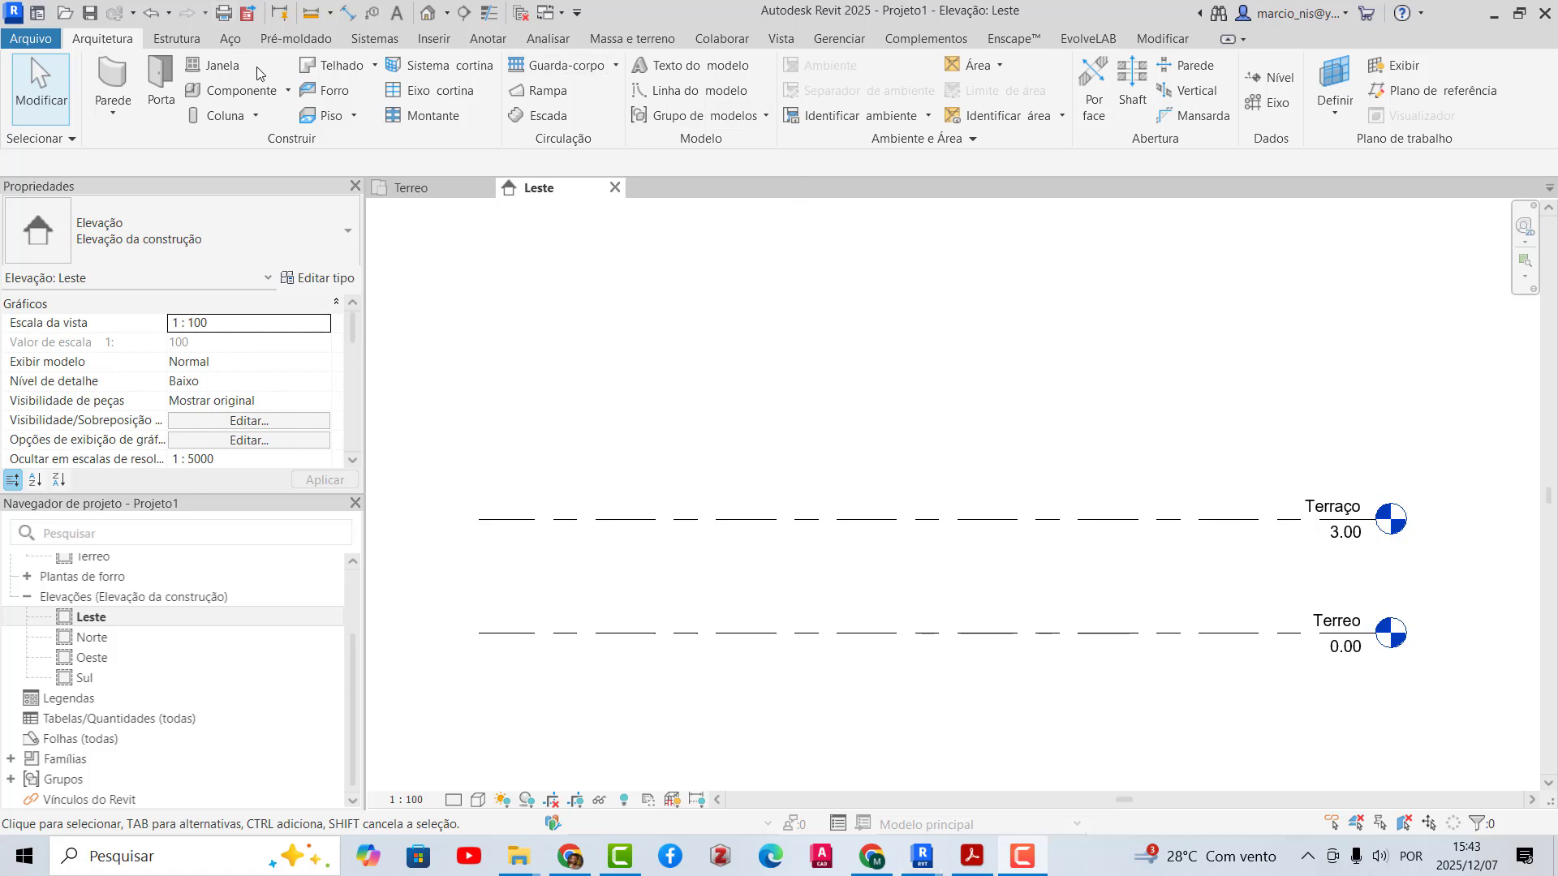
pyautogui.click(1276, 77)
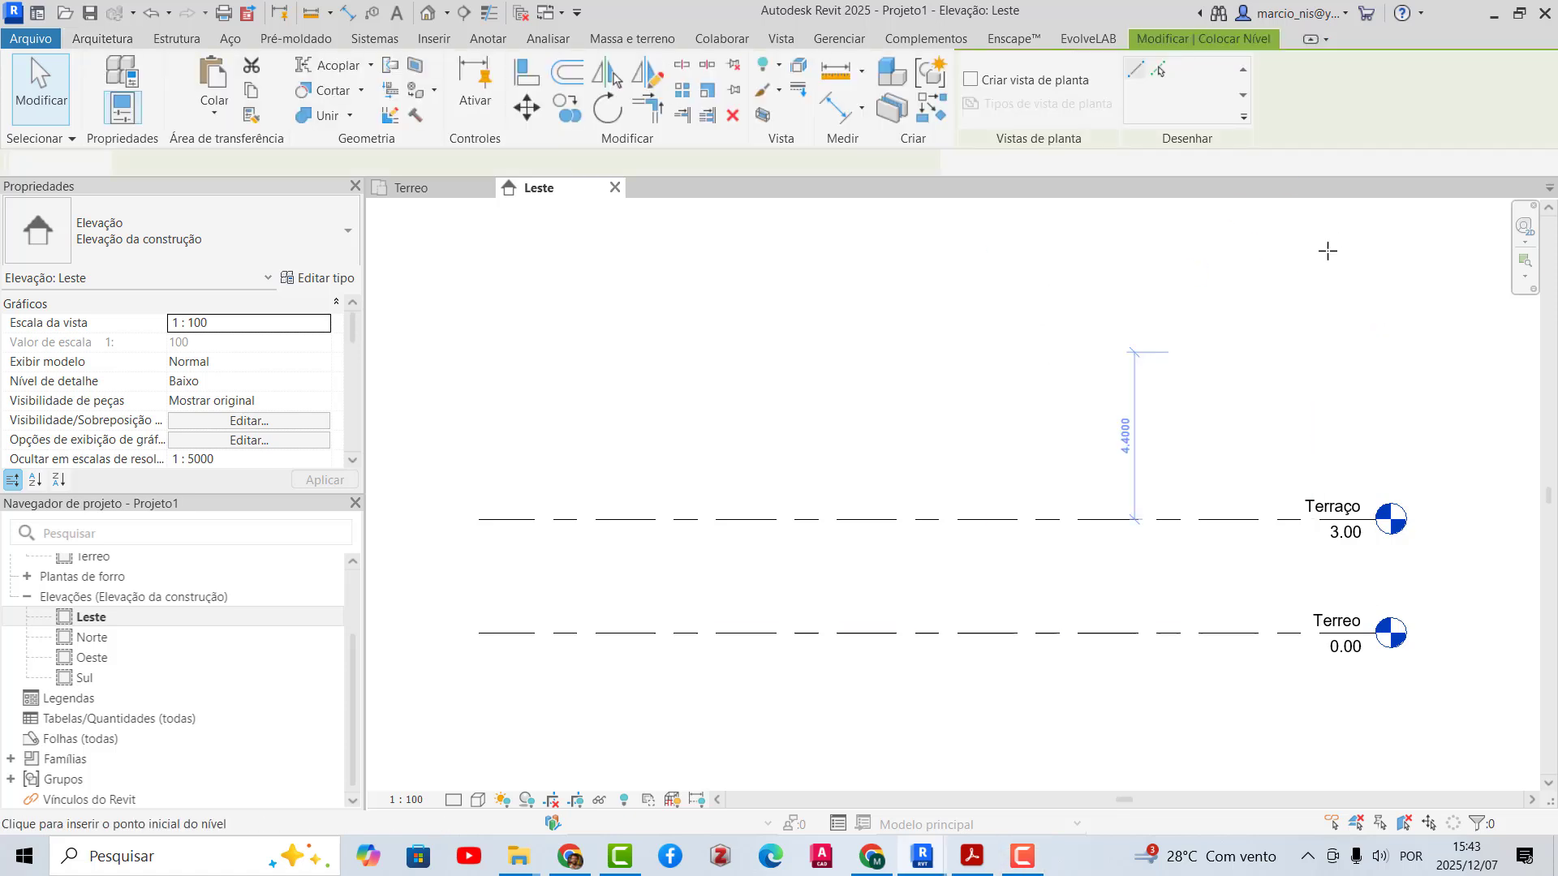
pyautogui.click(971, 80)
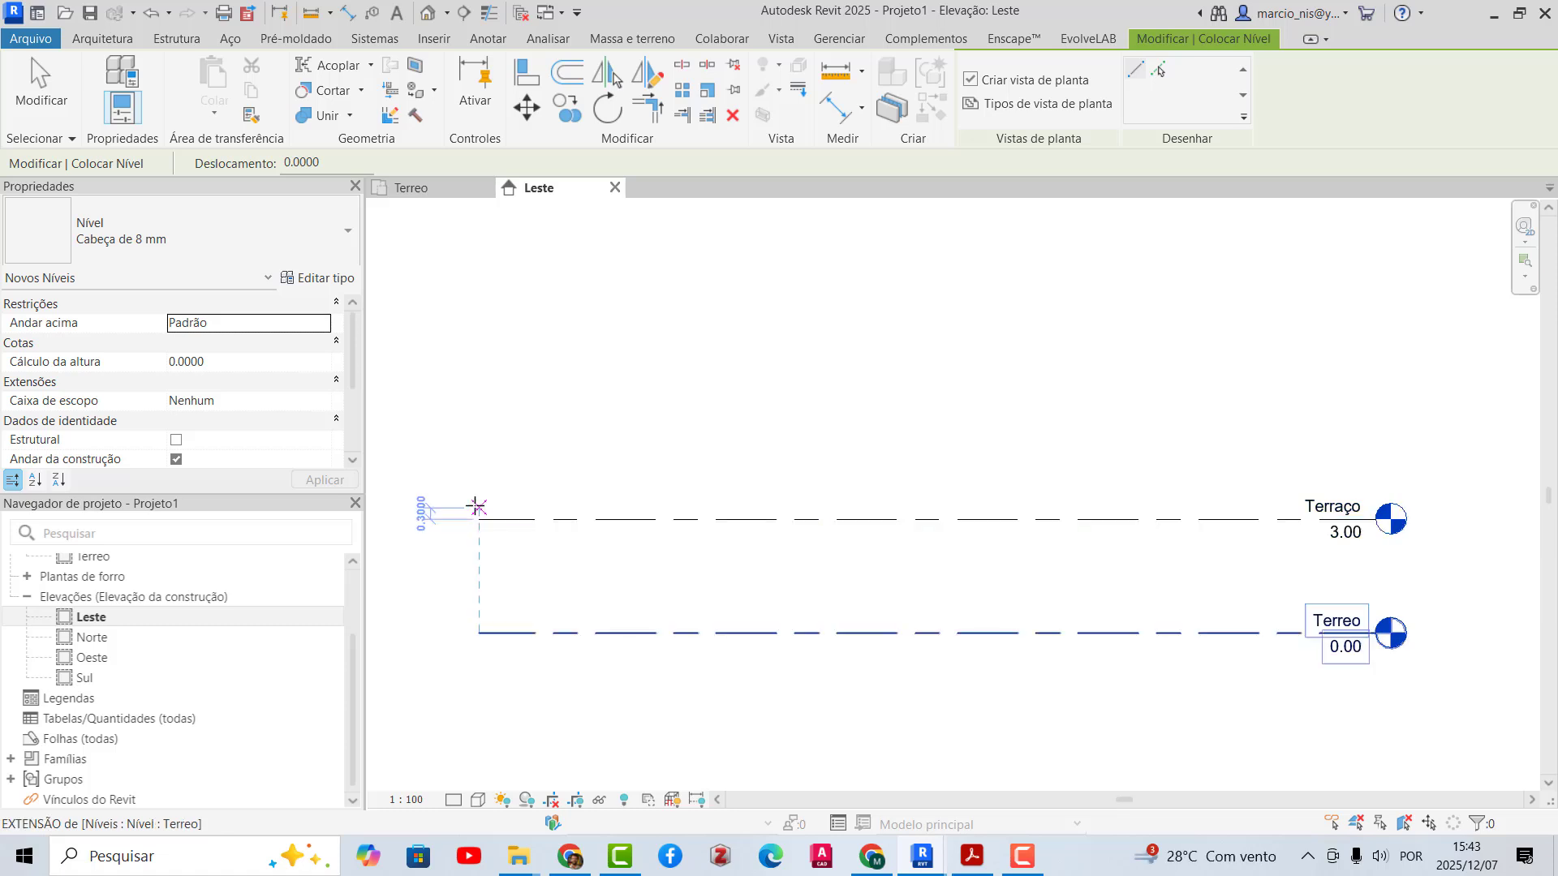
pyautogui.click(486, 423)
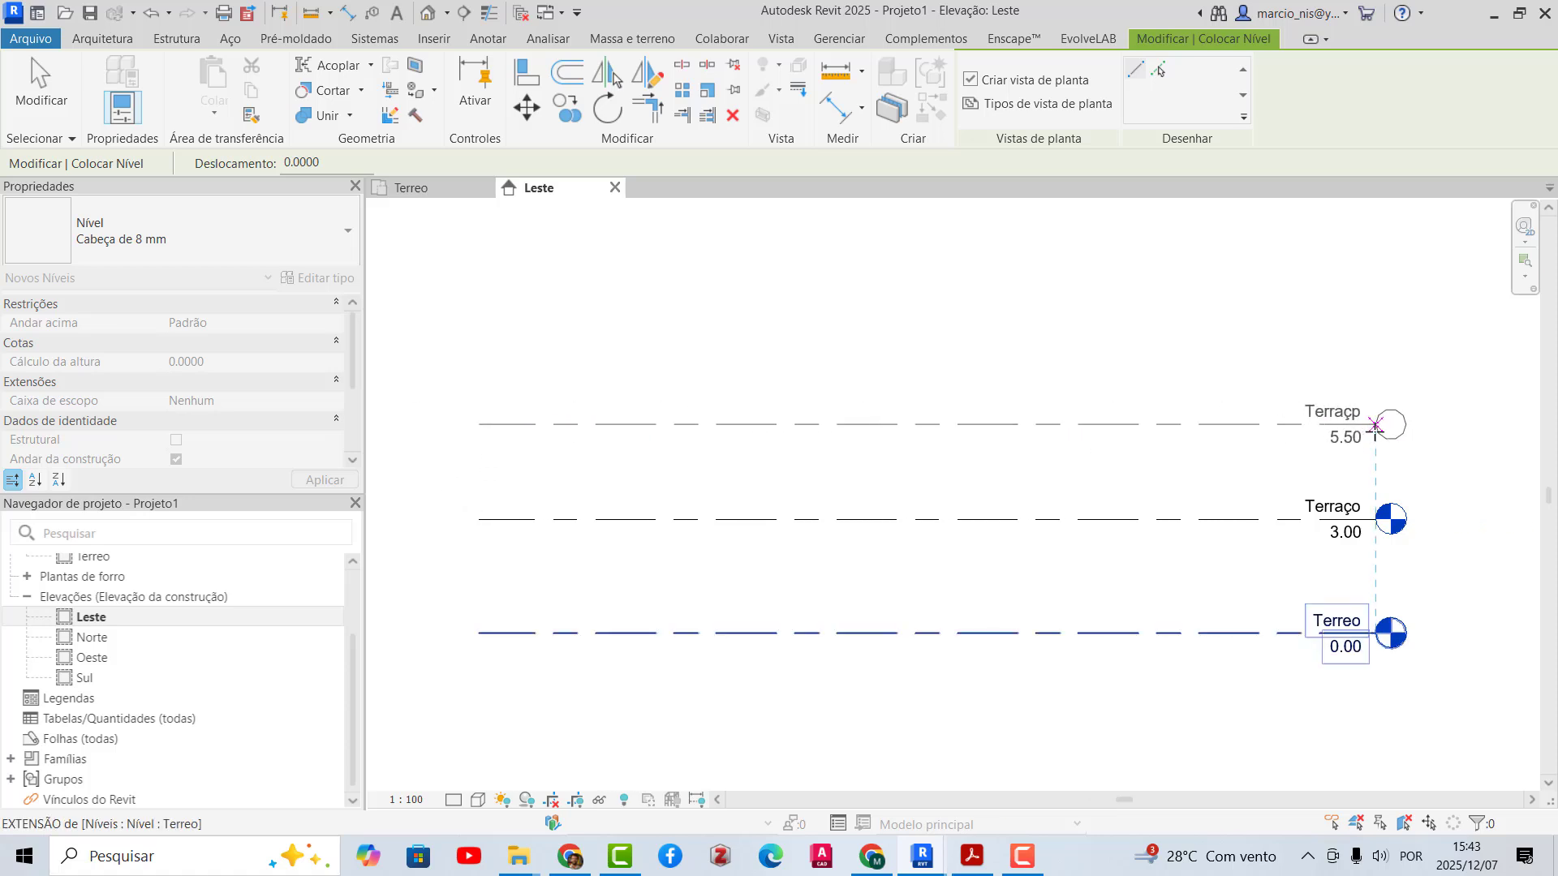
pyautogui.click(1375, 425)
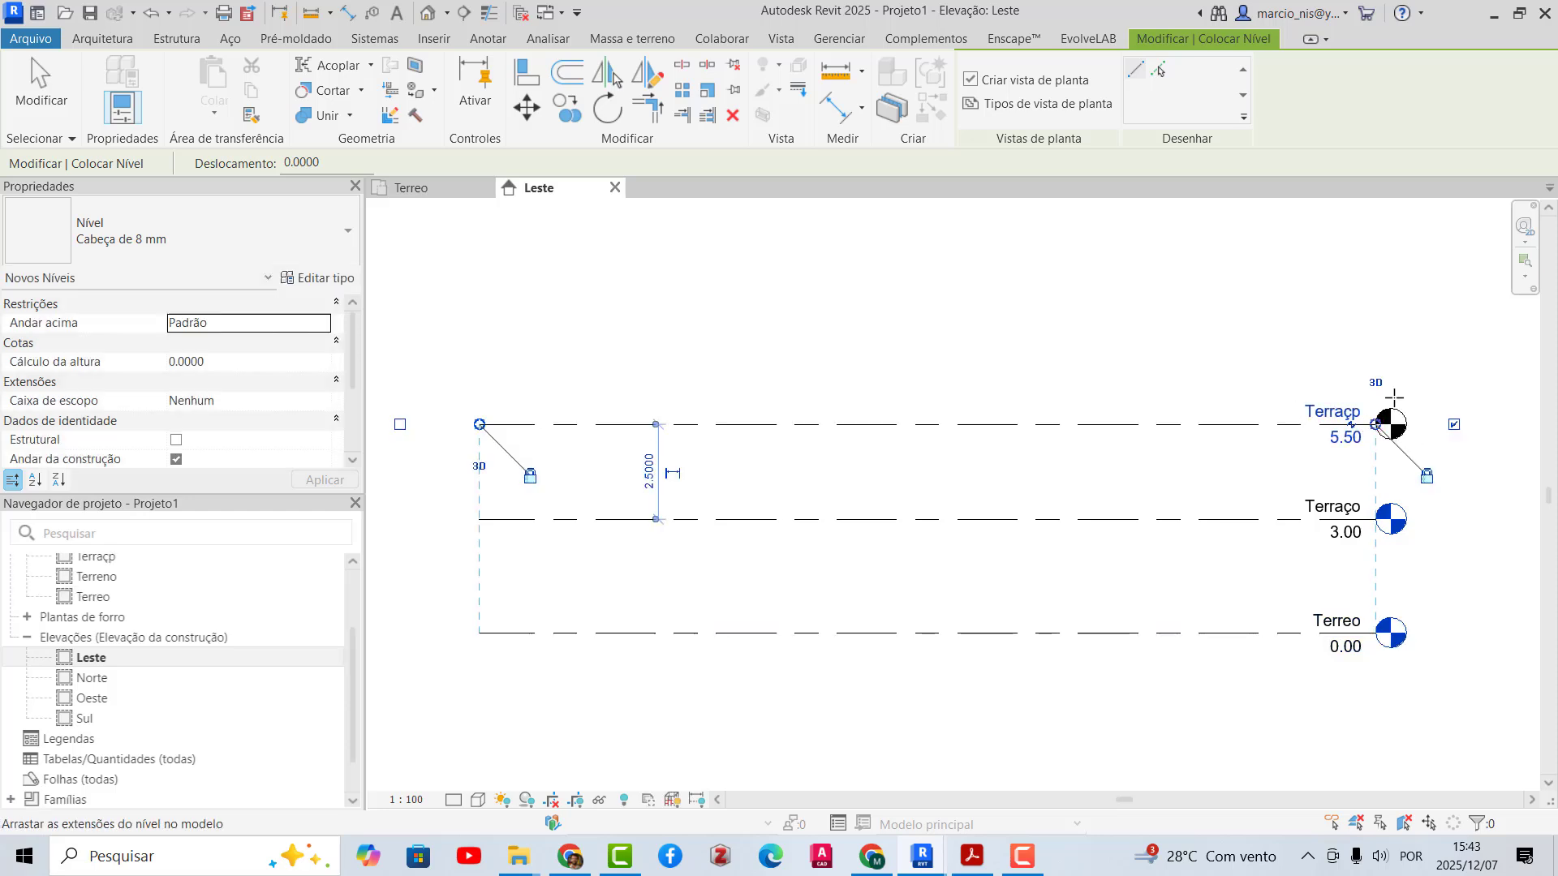
pyautogui.press('Escape')
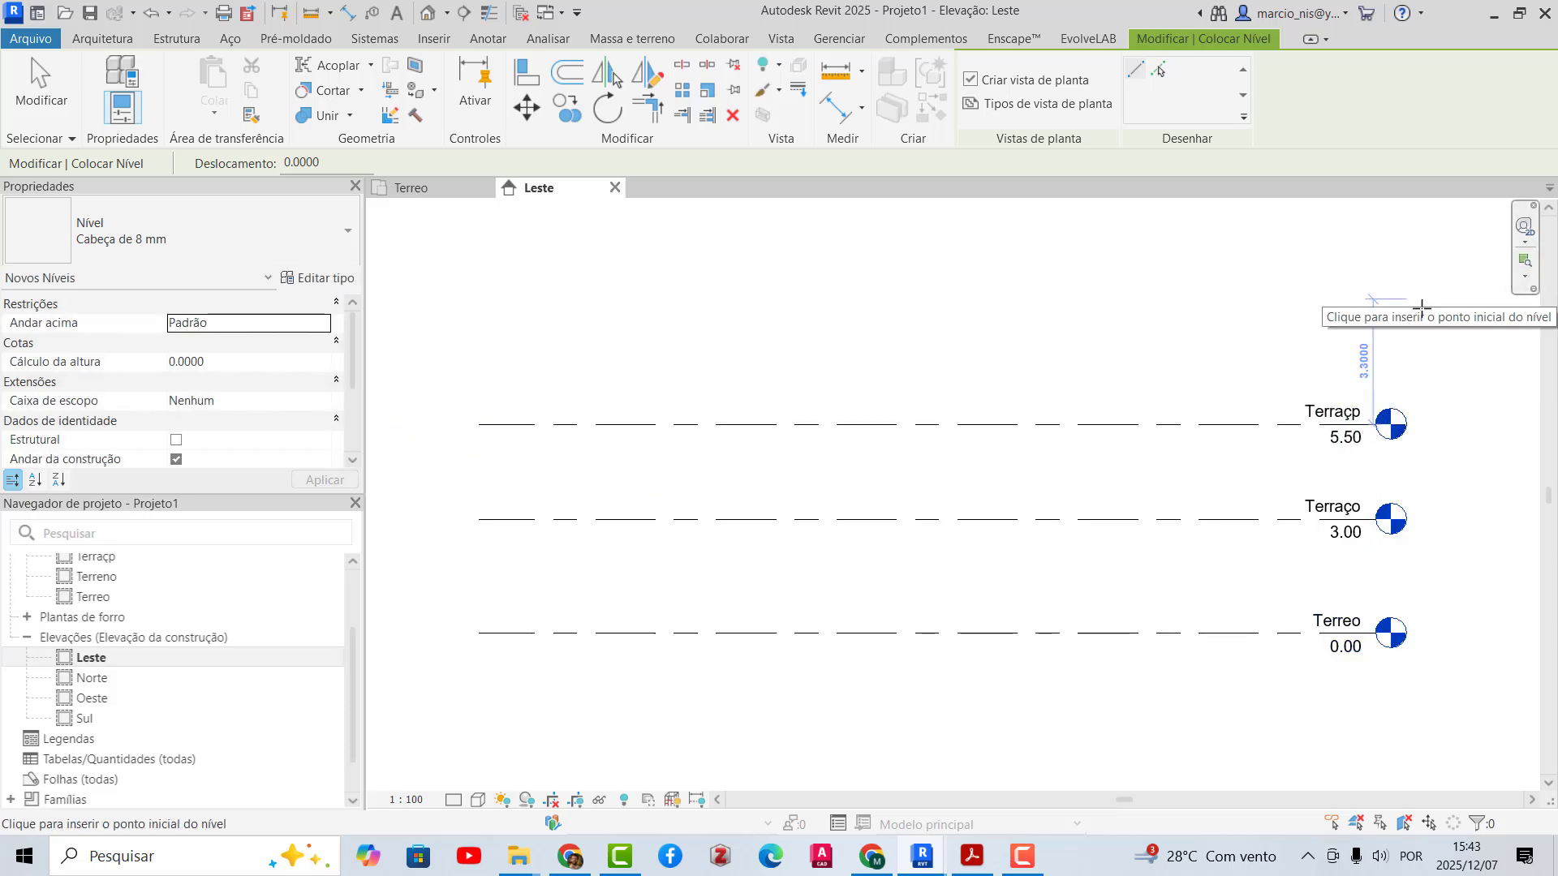
pyautogui.press('Escape')
# - Rename the new 5.50 level to Cobertura, renaming its corresponding views as well
pyautogui.click(1331, 411)
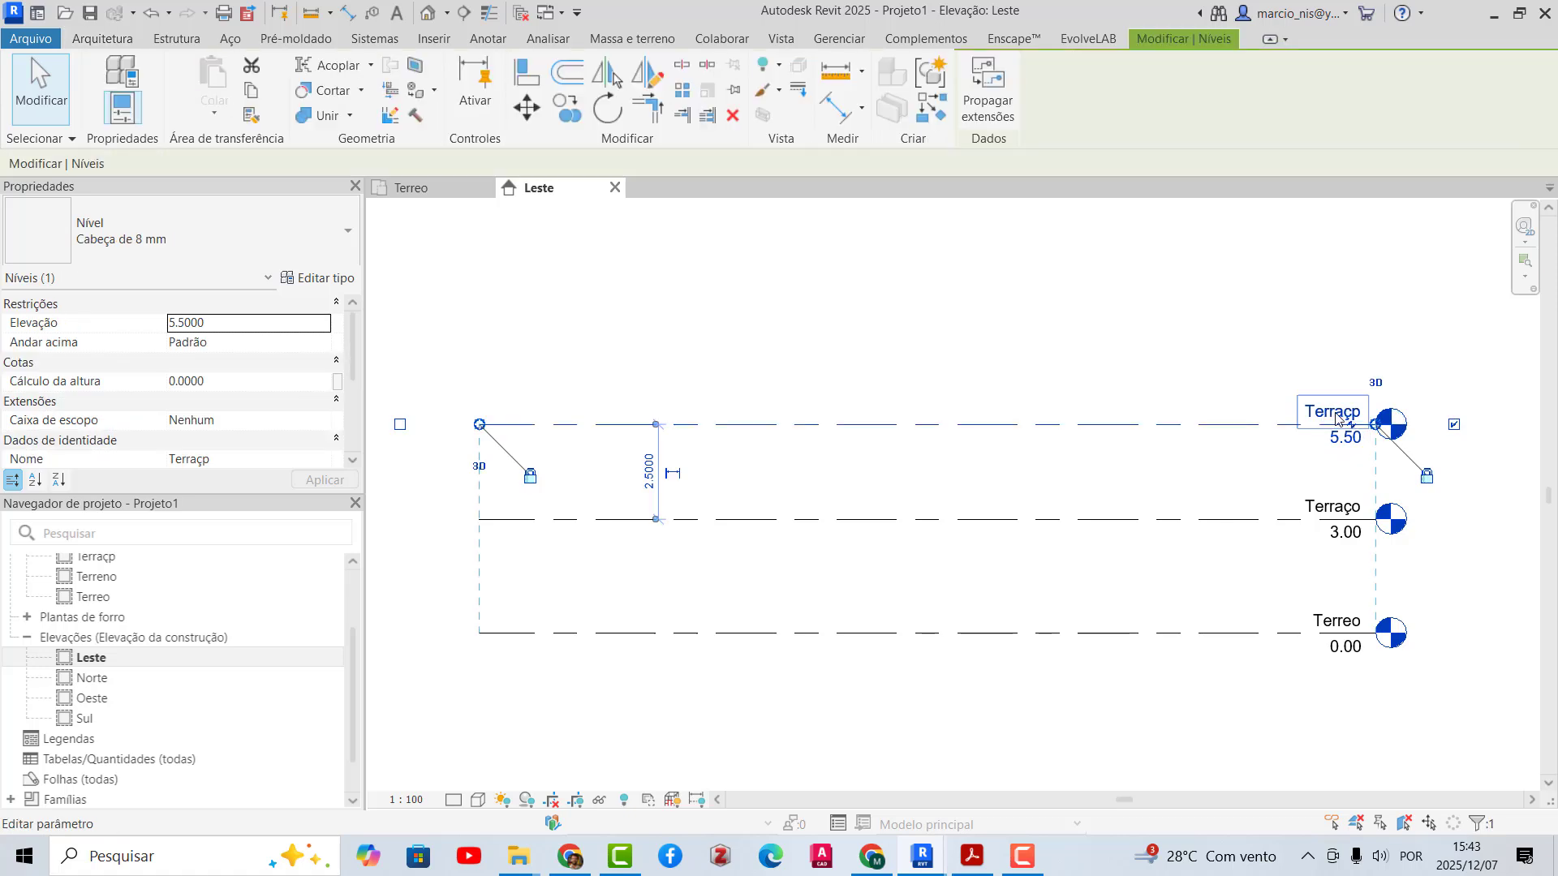
pyautogui.click(1335, 412)
pyautogui.write('Cobertu')
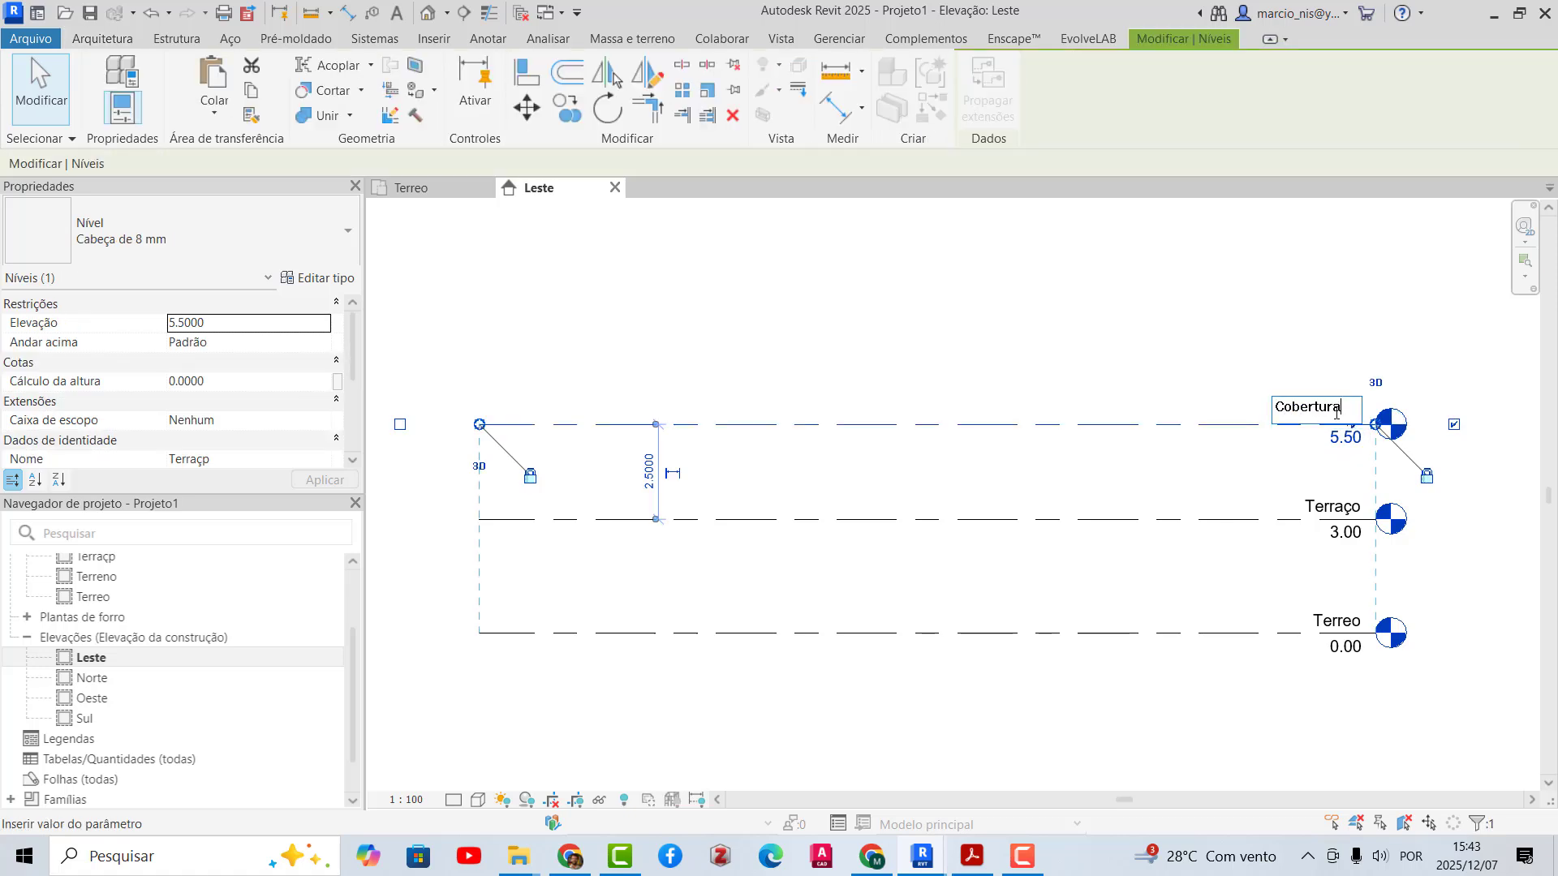
pyautogui.press('Return')
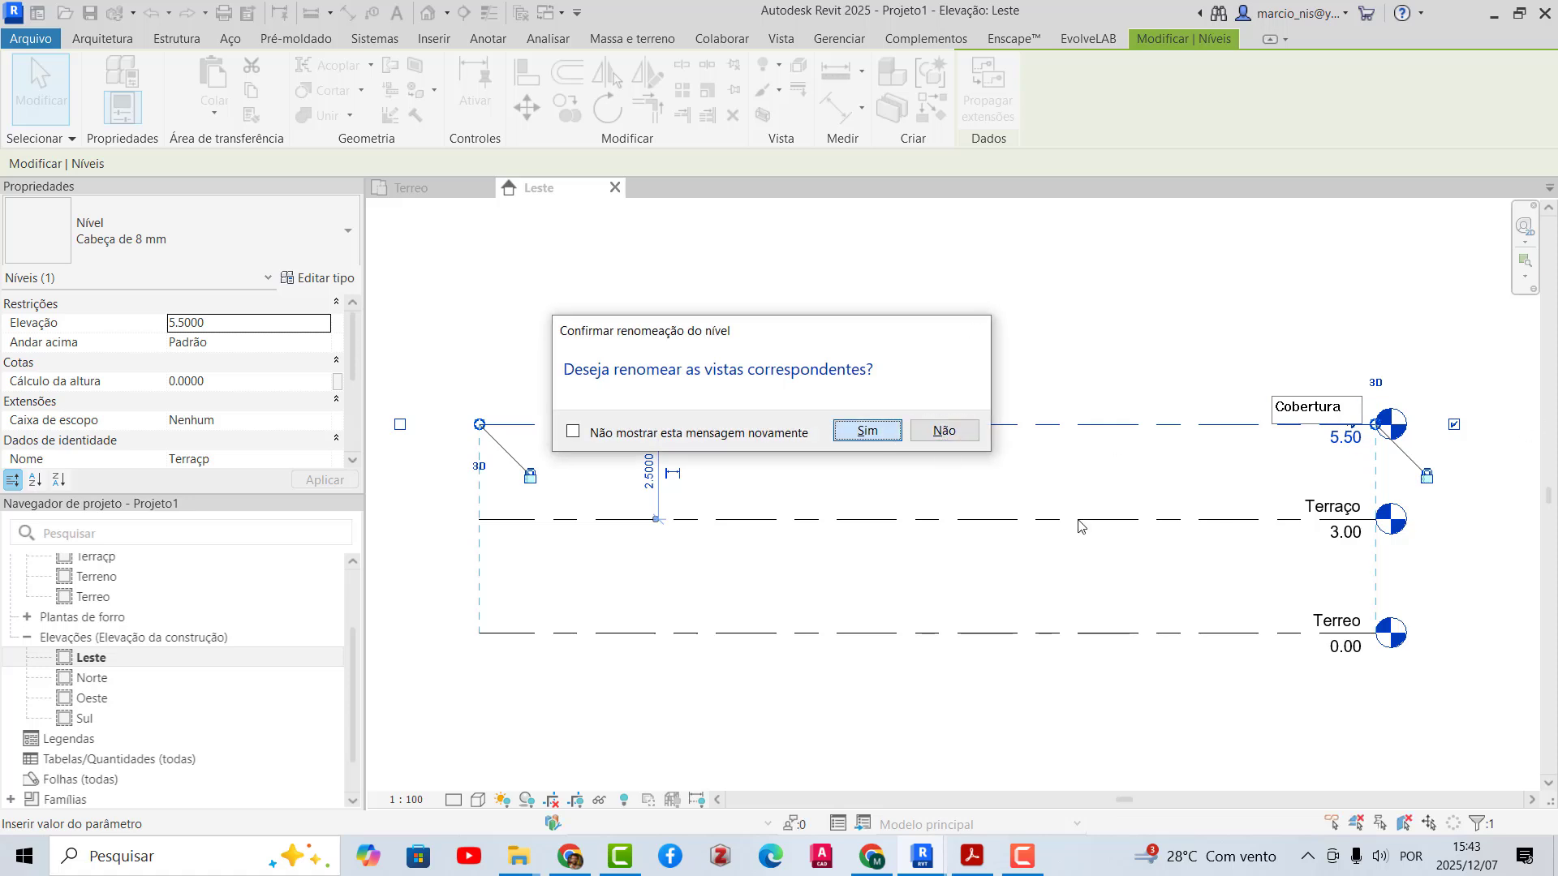
pyautogui.press('Return')
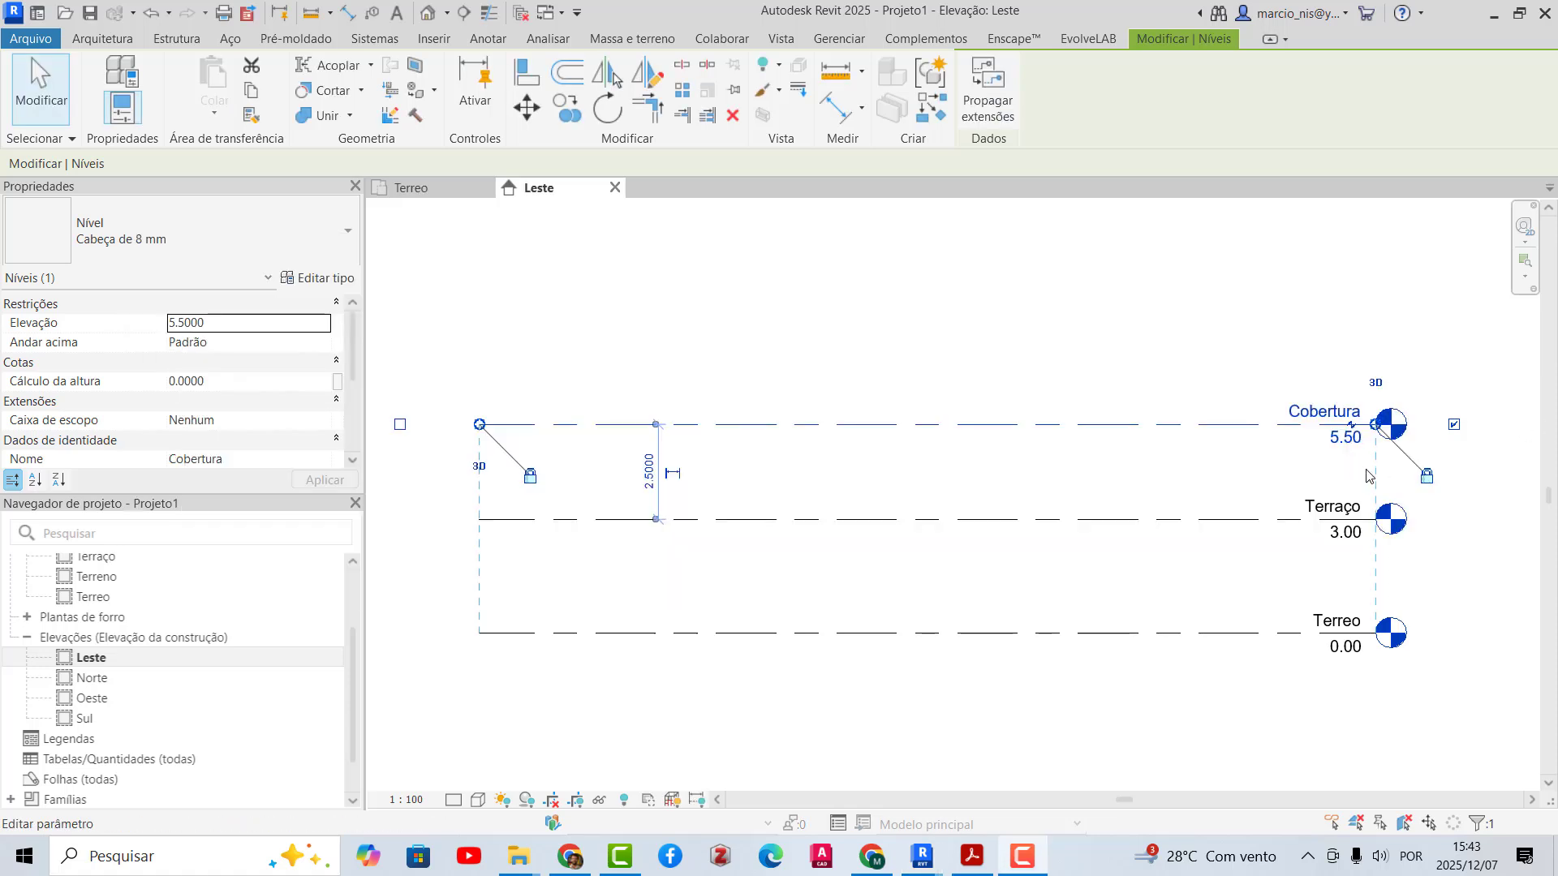
# - Compare the new project's levels with those in the finished pavilion's Corte 1 section
pyautogui.hotkey('alt', 'Tab')
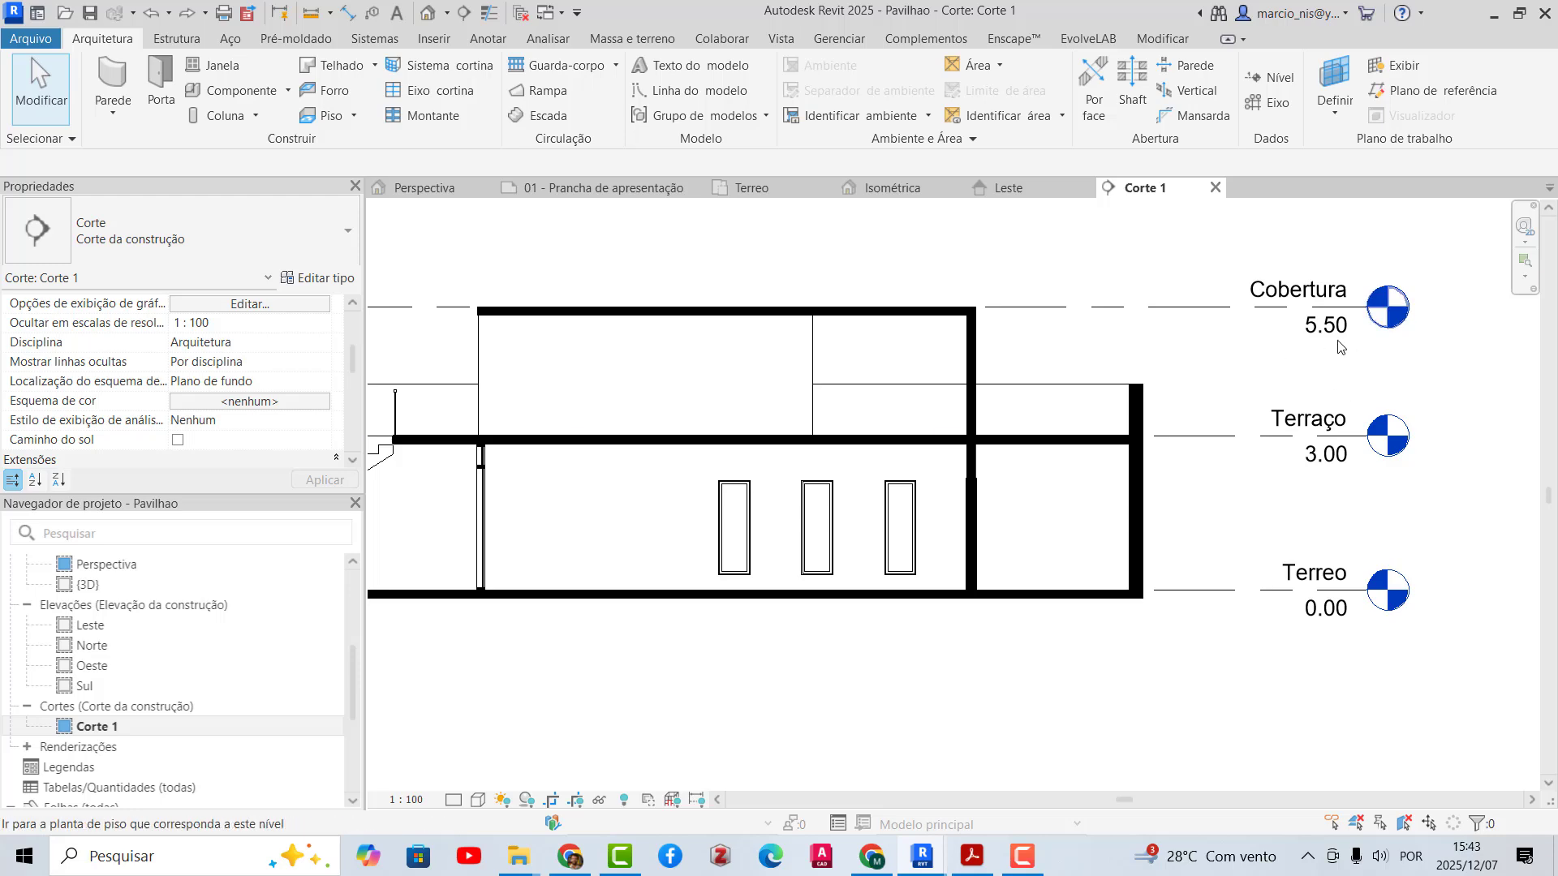
pyautogui.hotkey('alt', 'Tab')
pyautogui.hotkey('alt', 'Tab')
pyautogui.hotkey('alt', 'Tab')
pyautogui.hotkey('alt', 'Tab')
pyautogui.hotkey('alt', 'Tab')
pyautogui.hotkey('alt', 'Tab')
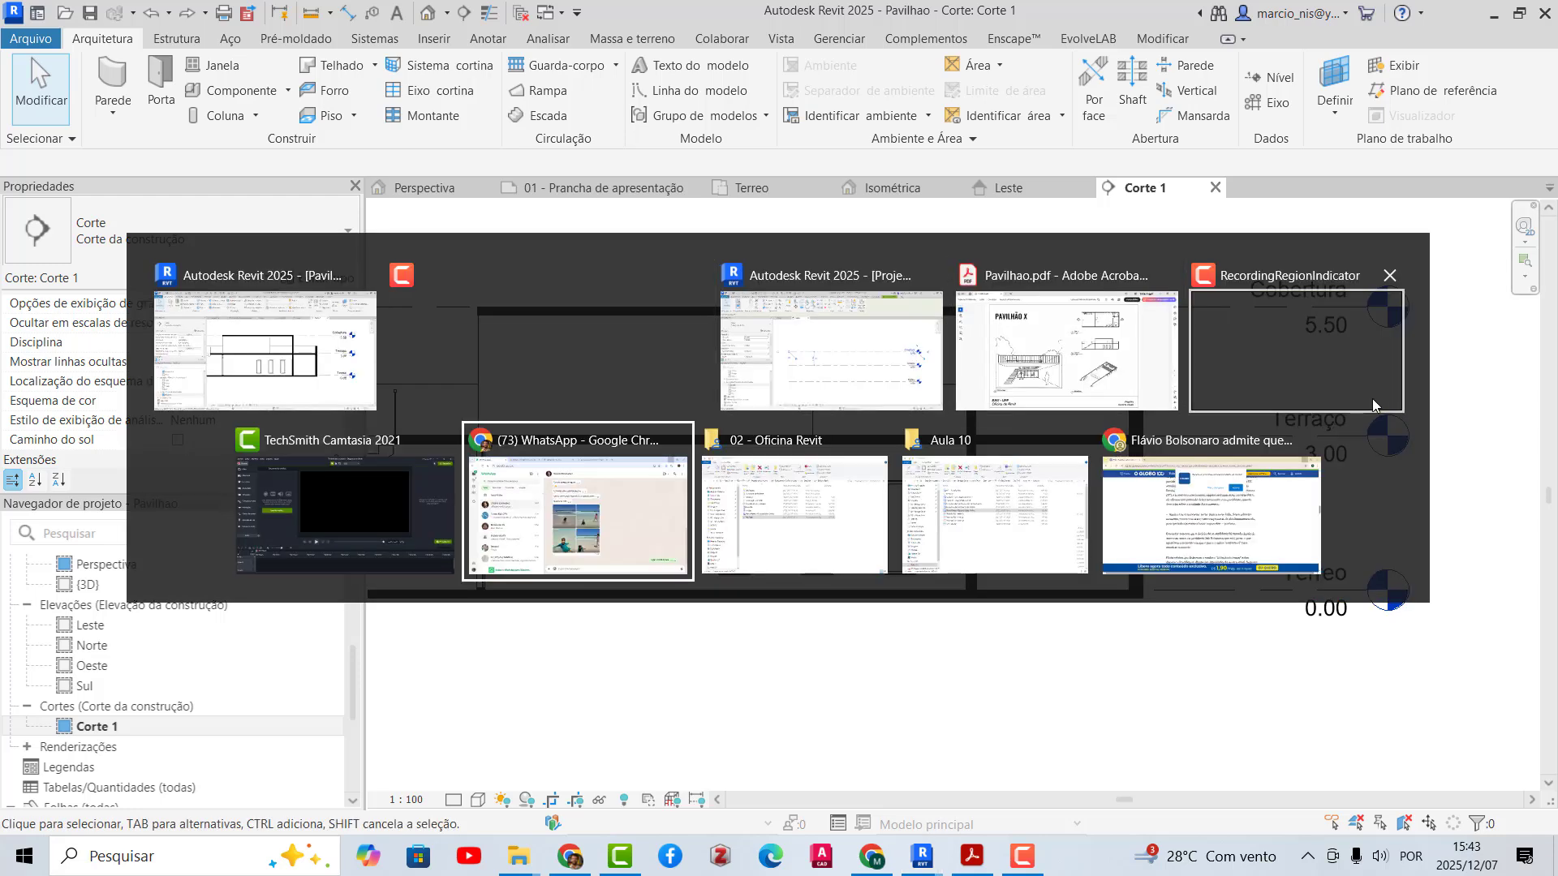
pyautogui.hotkey('alt', 'Tab')
pyautogui.hotkey('alt', 'Tab')
pyautogui.hotkey('alt', 'Tab')
pyautogui.hotkey('alt', 'Tab')
pyautogui.hotkey('alt', 'Tab')
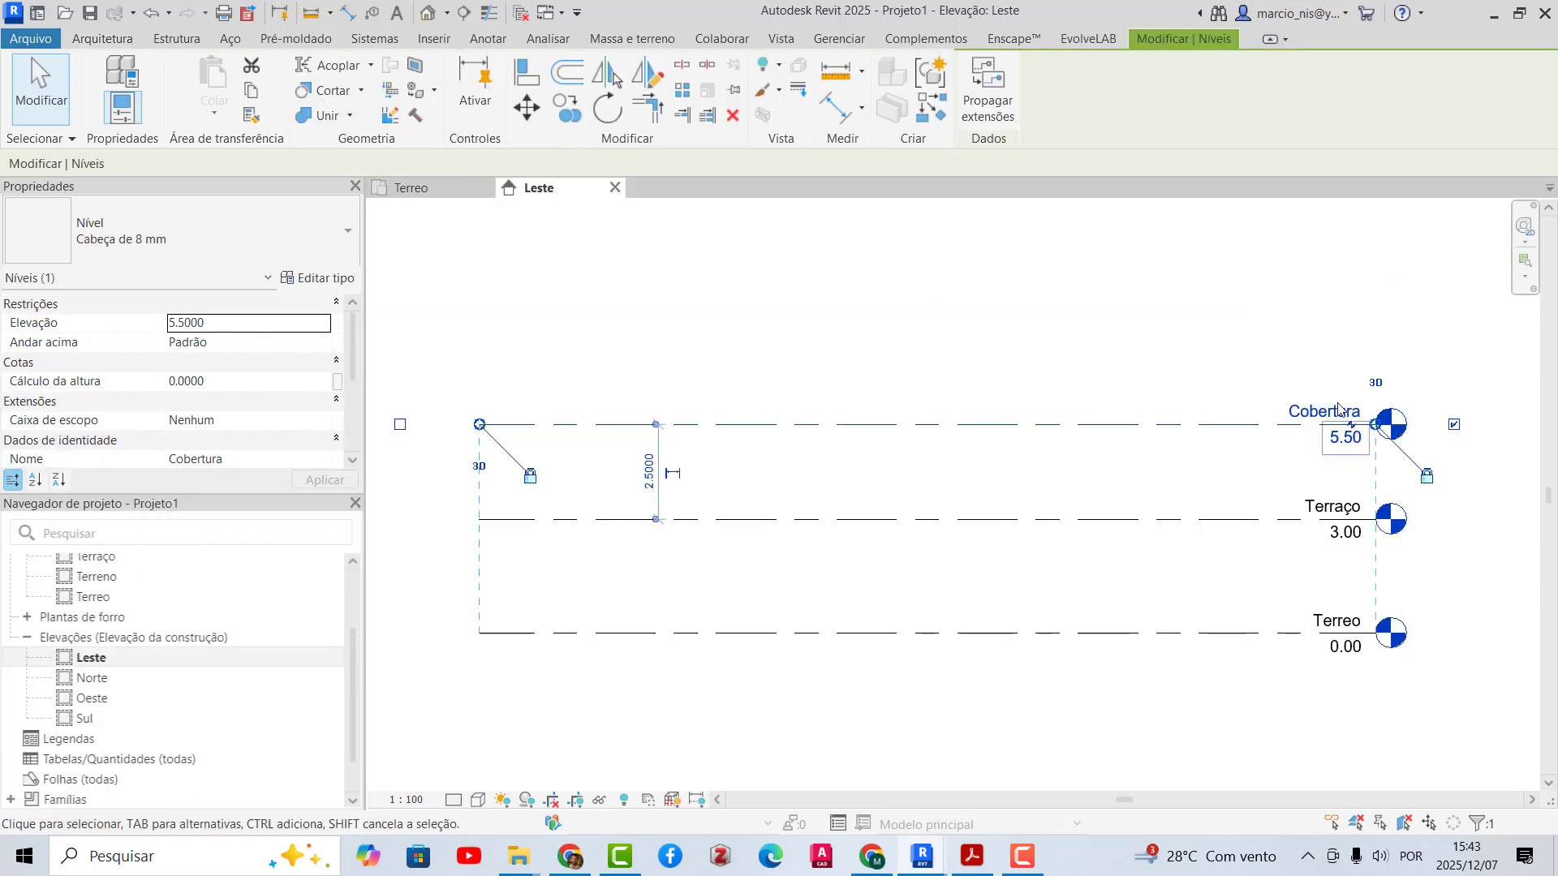
pyautogui.press('Escape')
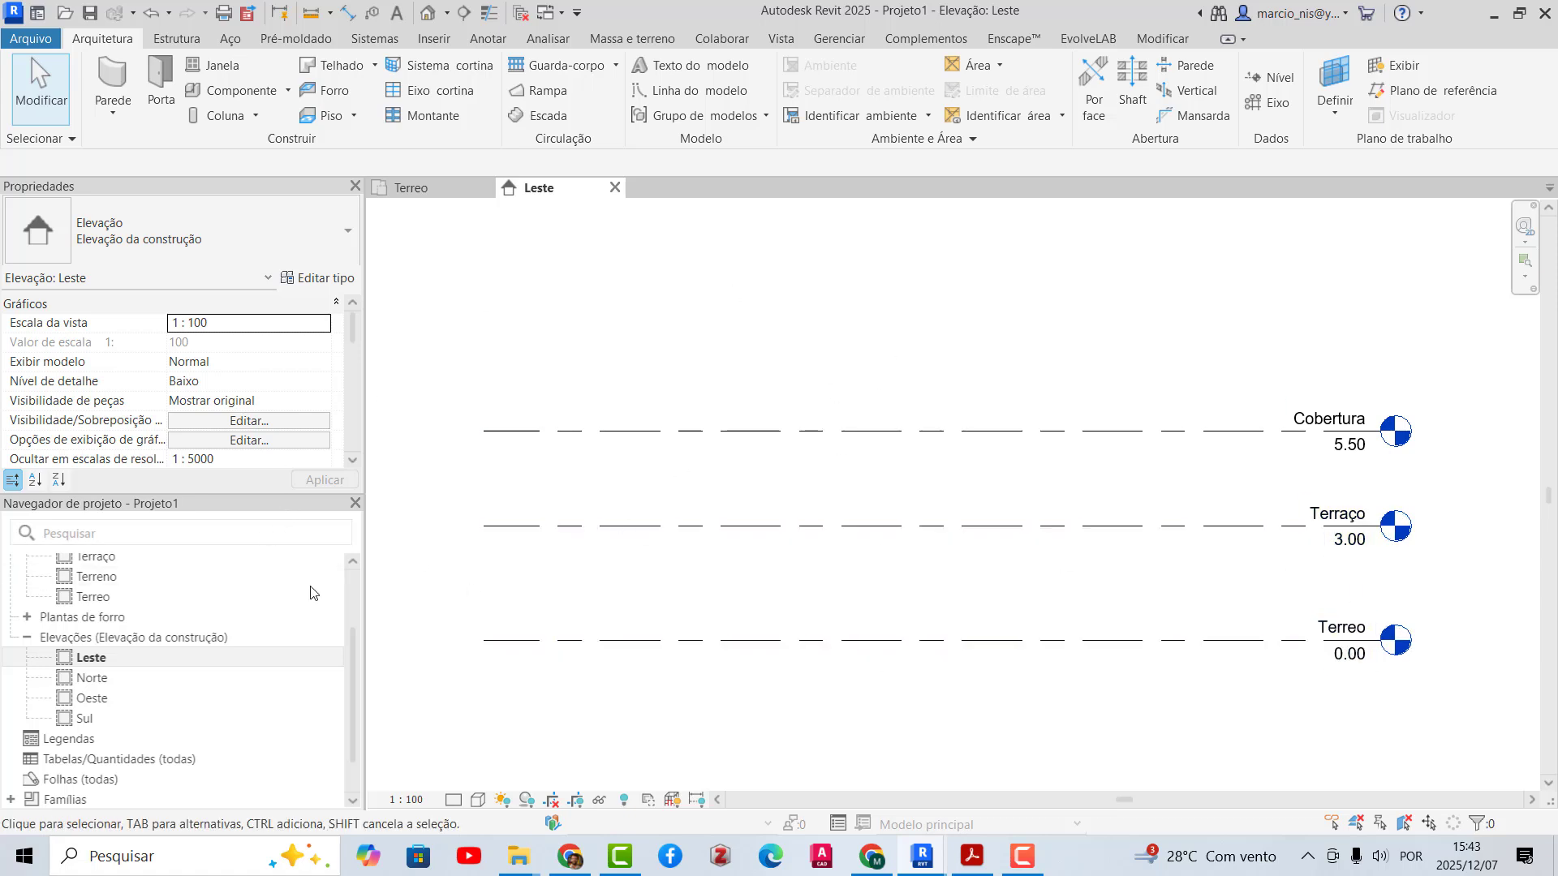
# - Draw a closed triangle of Genérico - 200 mm walls on the Terreo floor plan, one side about 12 m, and show it in the Leste elevation
pyautogui.moveTo(353, 653); pyautogui.dragTo(352, 583)
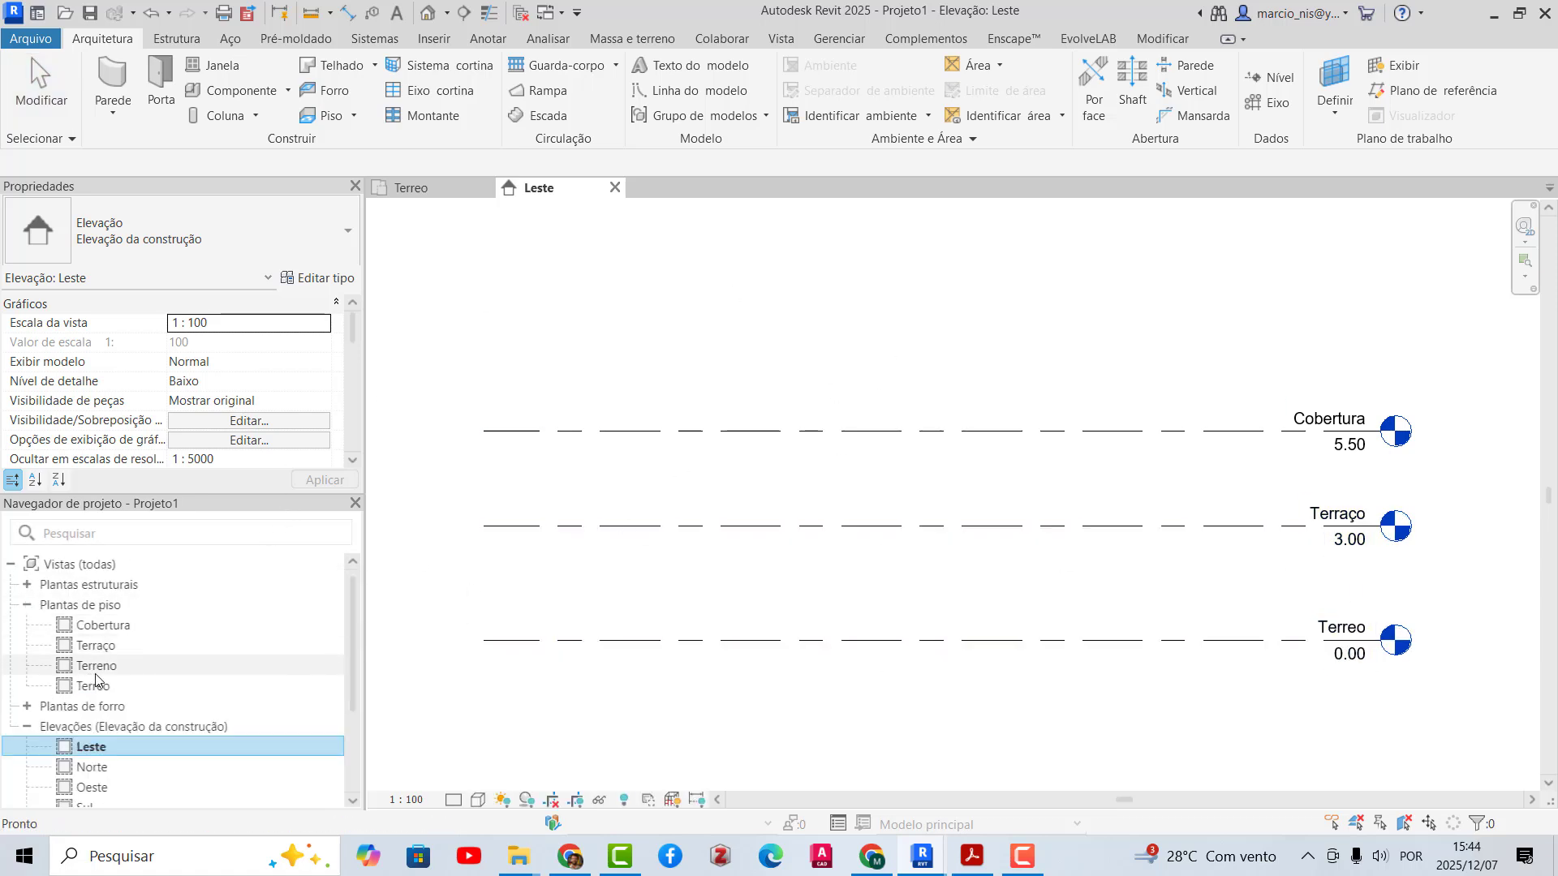
pyautogui.click(96, 687)
pyautogui.doubleClick(96, 687)
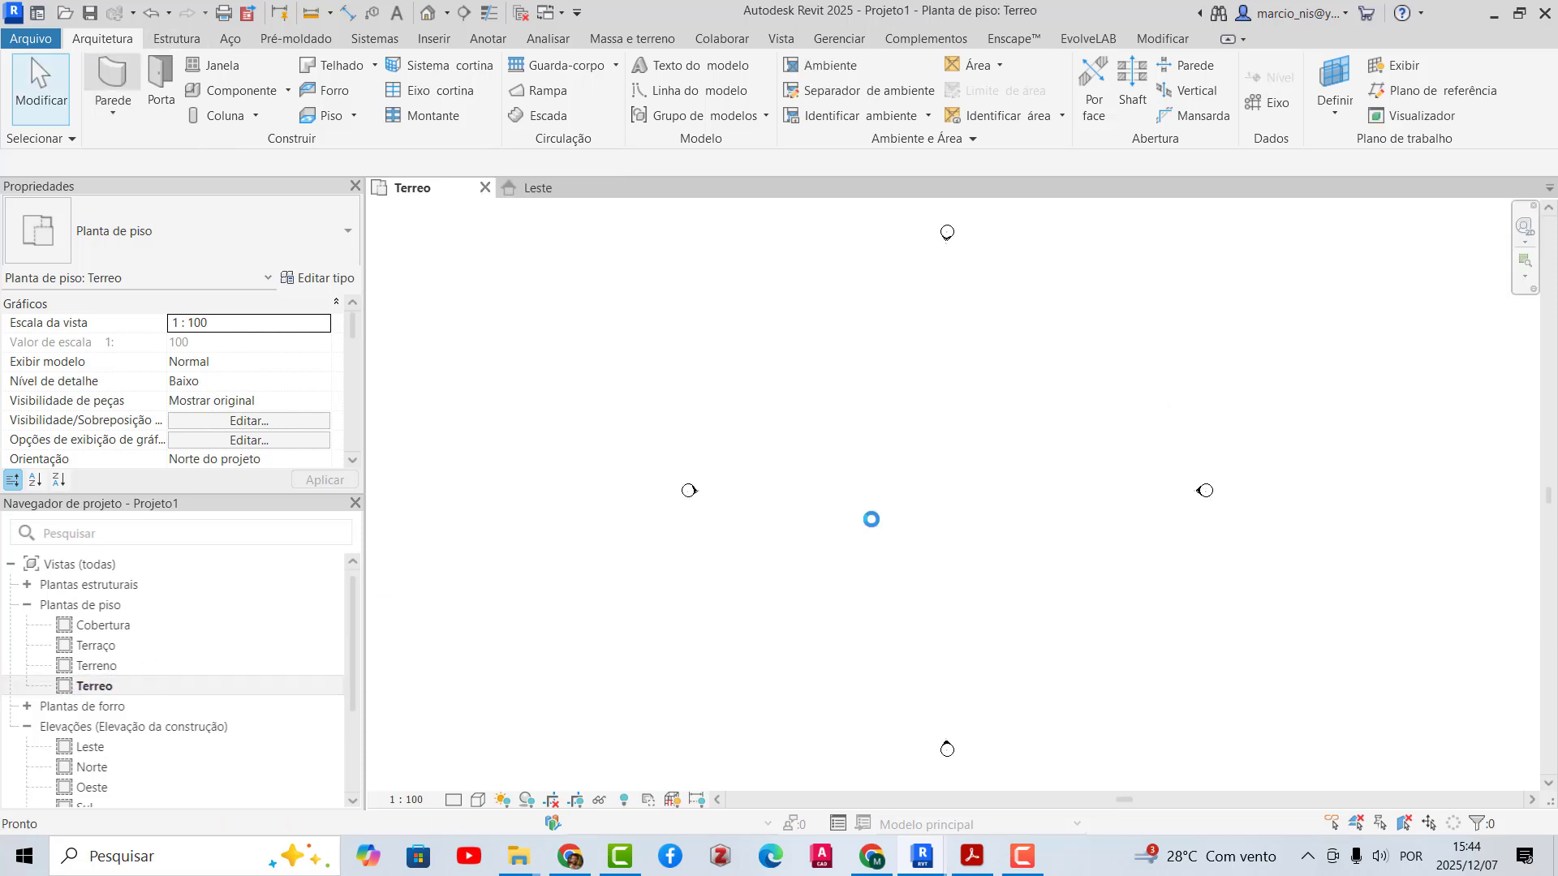
pyautogui.press('w')
pyautogui.press('a')
pyautogui.click(816, 506)
pyautogui.click(999, 621)
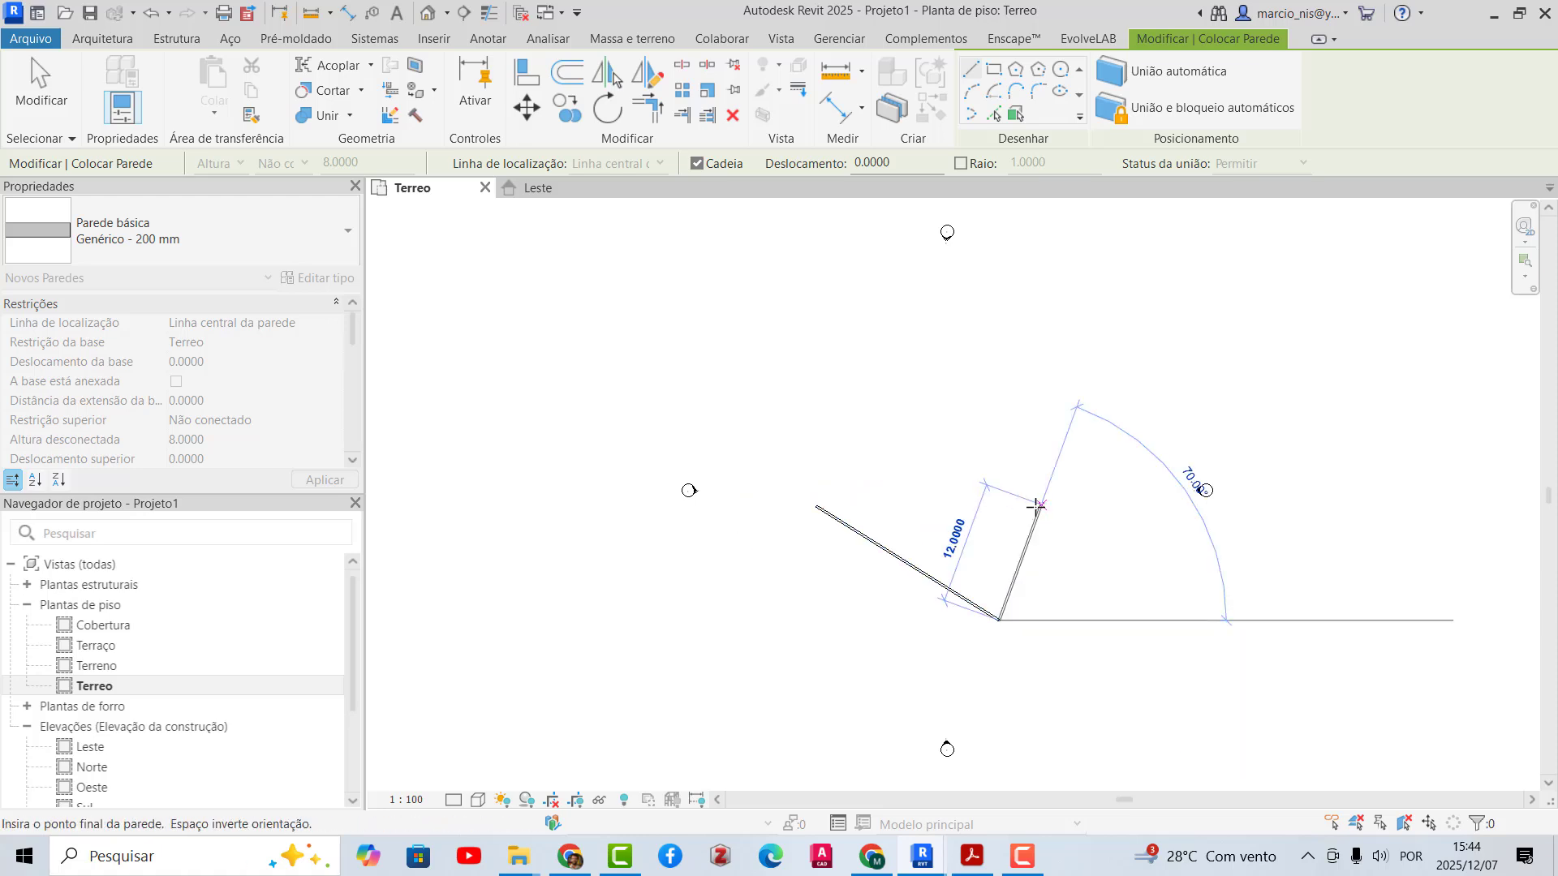
pyautogui.click(1042, 505)
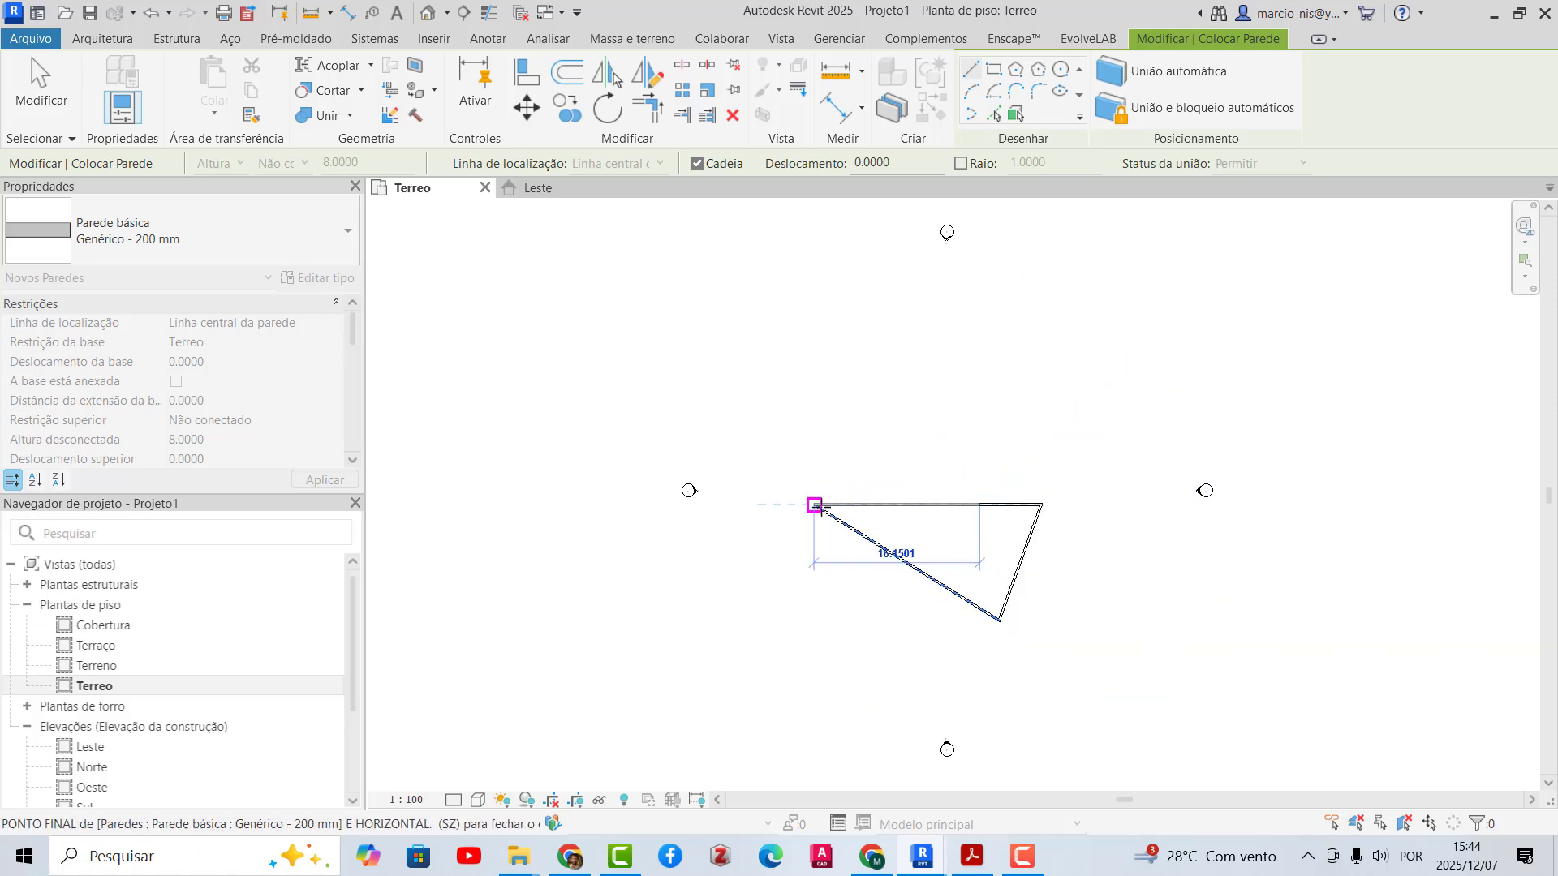
pyautogui.click(817, 505)
pyautogui.click(536, 190)
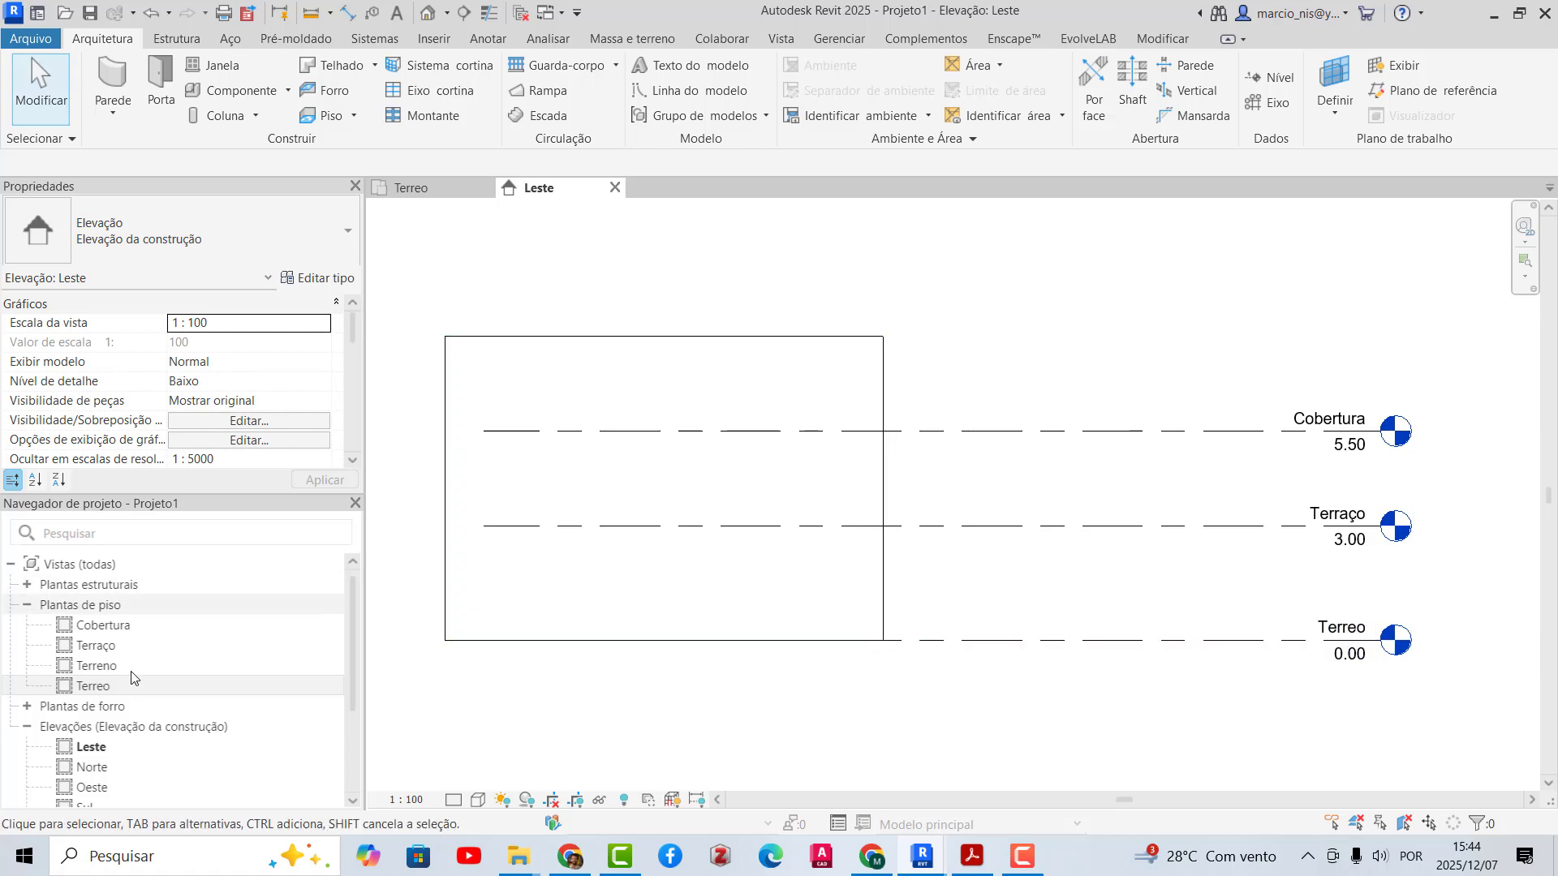
# - Draw a closed four-sided loop of Genérico - 200 mm walls on the Cobertura floor plan, its first side about 15 m long
pyautogui.doubleClick(106, 625)
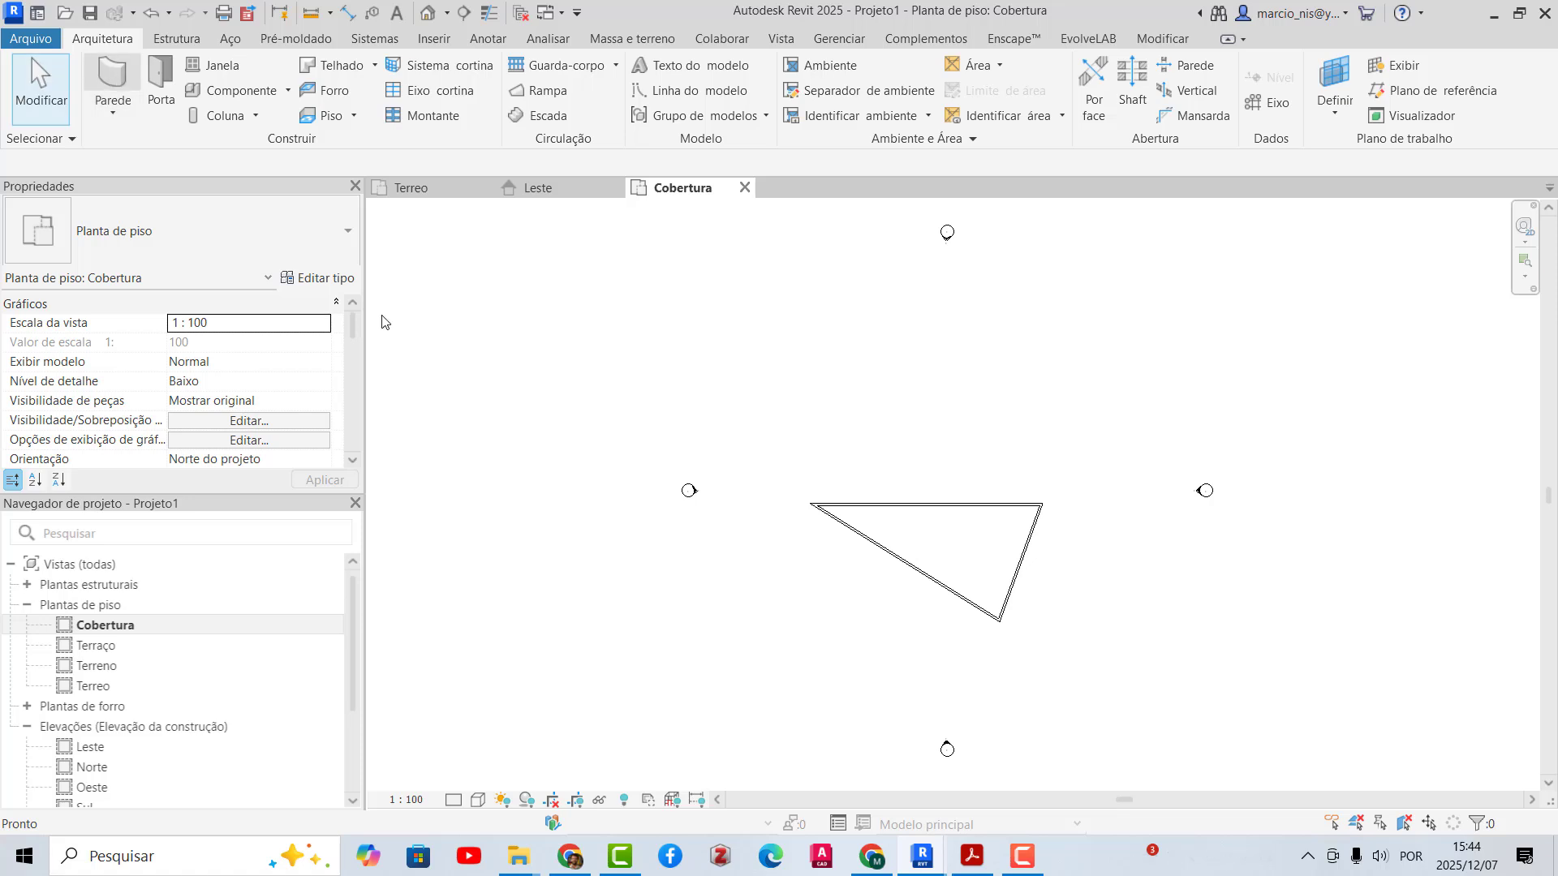
pyautogui.press('w')
pyautogui.press('a')
pyautogui.click(971, 445)
pyautogui.click(1068, 567)
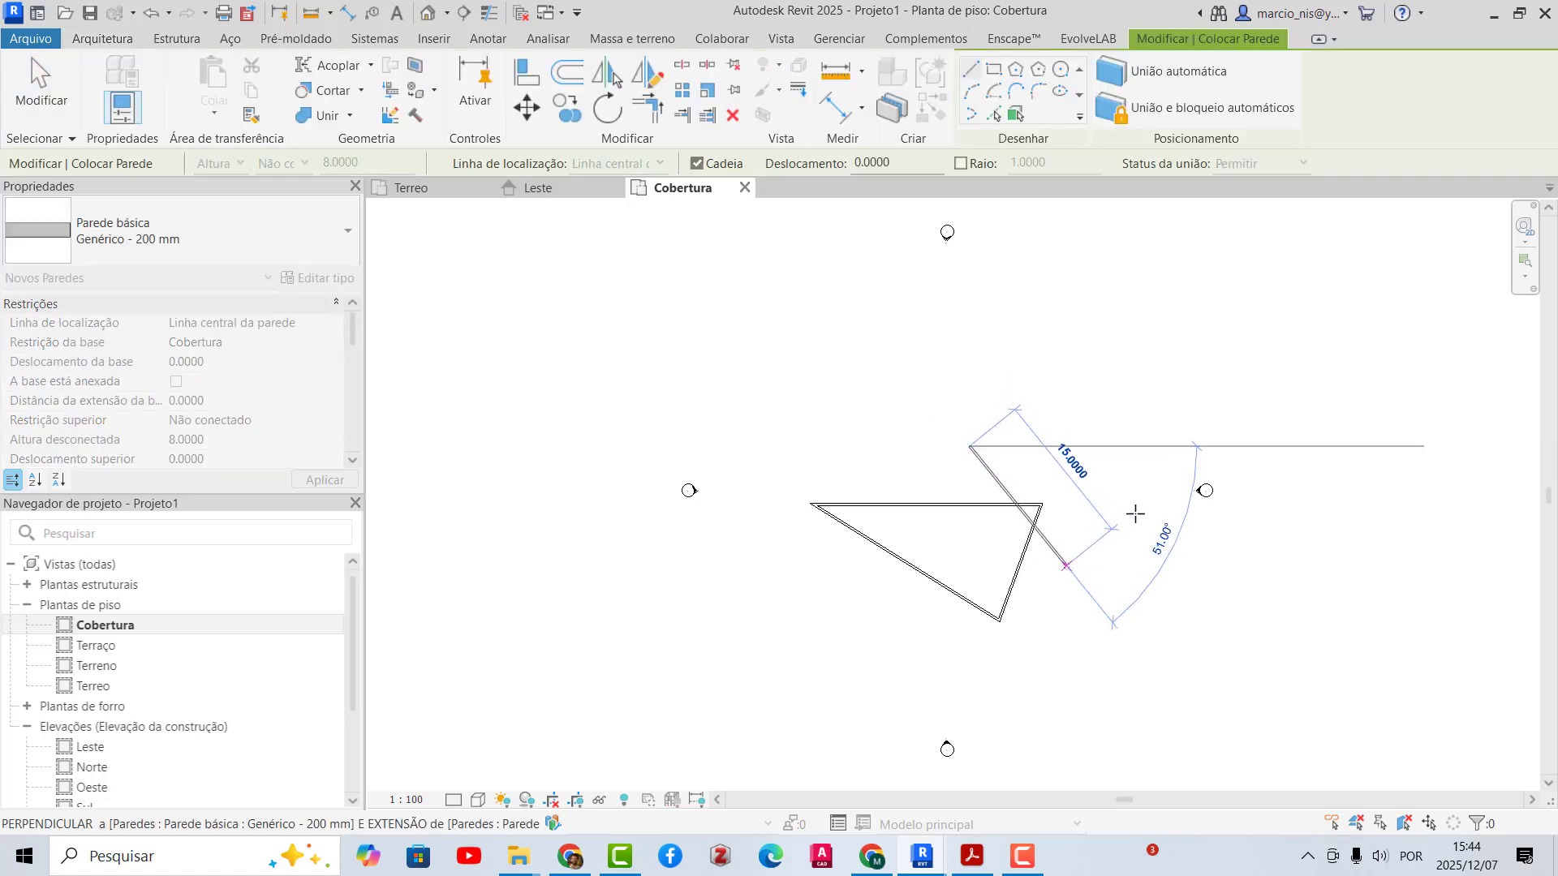
pyautogui.click(1130, 514)
pyautogui.click(1057, 442)
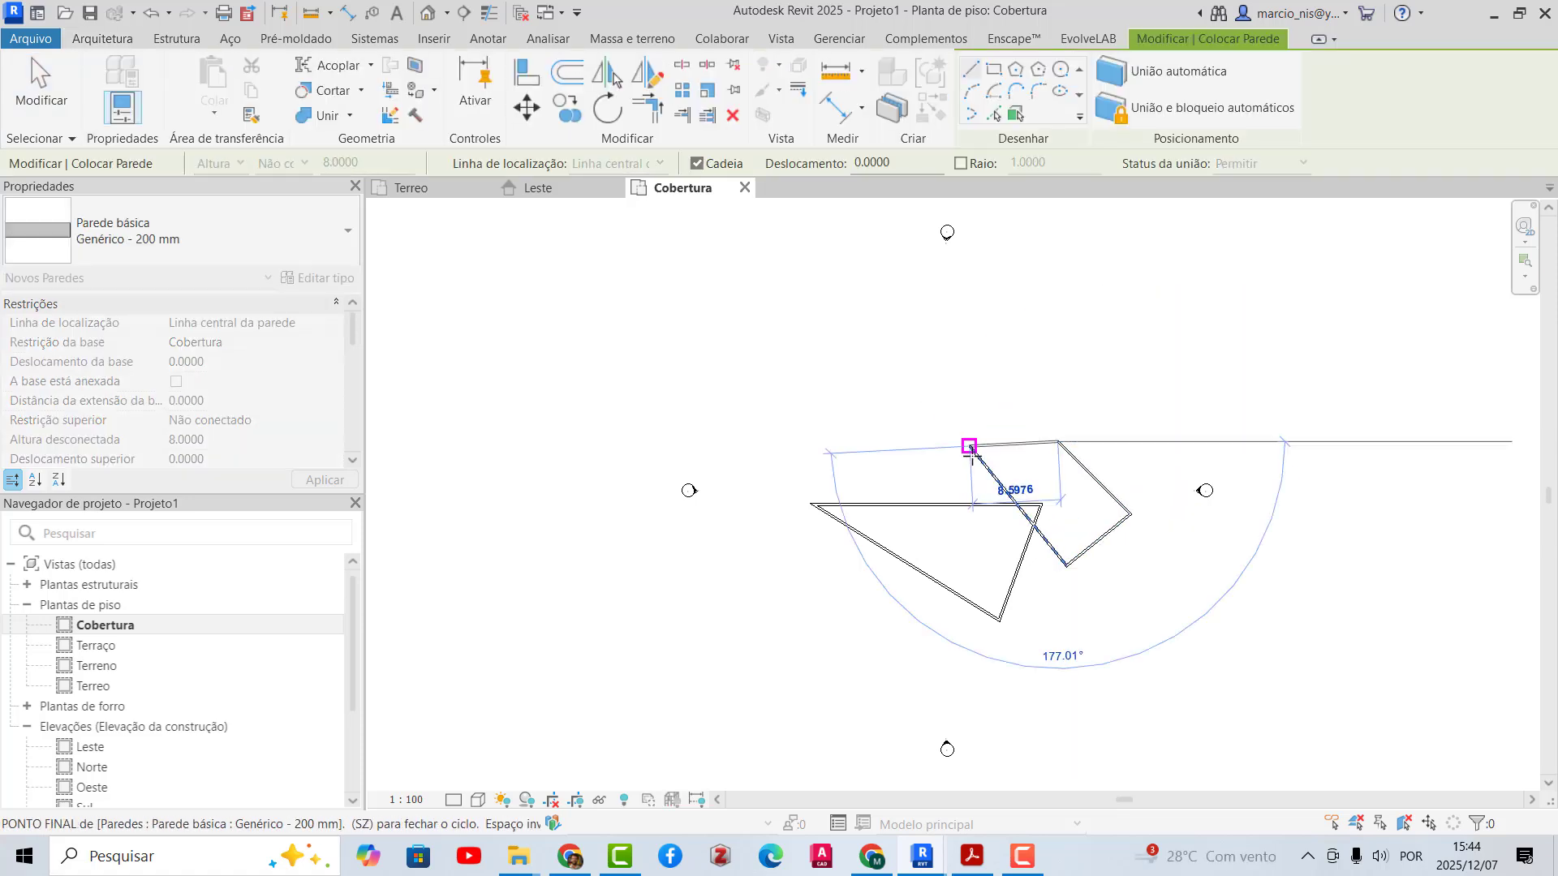
pyautogui.click(966, 443)
pyautogui.press('Escape')
pyautogui.press('Escape')
# - Examine in the Leste elevation how both wall groups sit relative to the Terreo and Cobertura levels
pyautogui.click(542, 189)
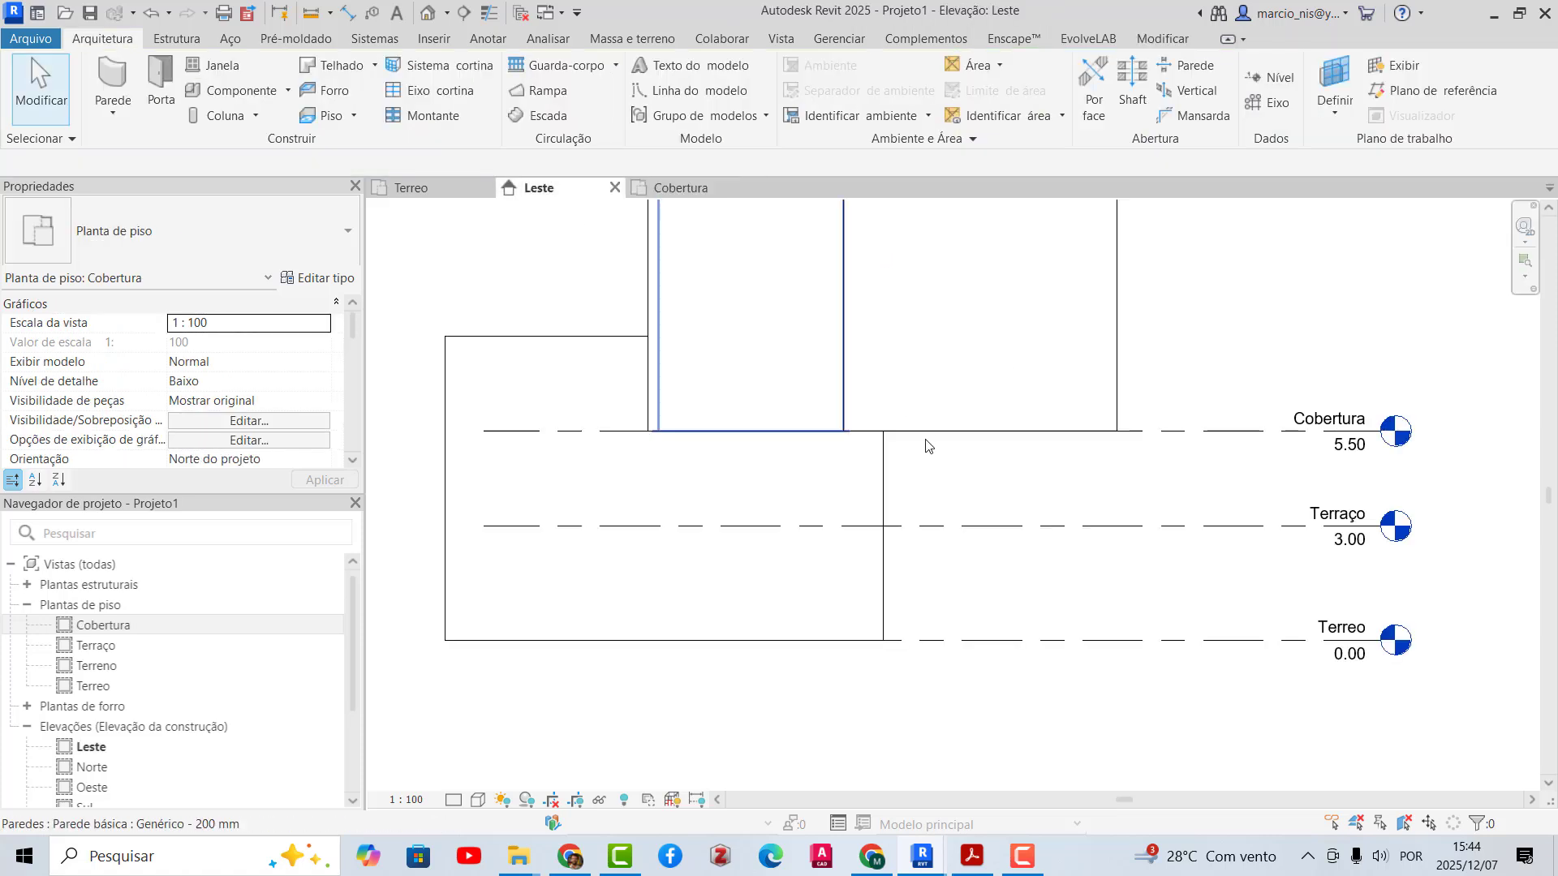
pyautogui.scroll(-4, 930, 443)
pyautogui.moveTo(1187, 314); pyautogui.dragTo(764, 386)
pyautogui.click(1245, 401)
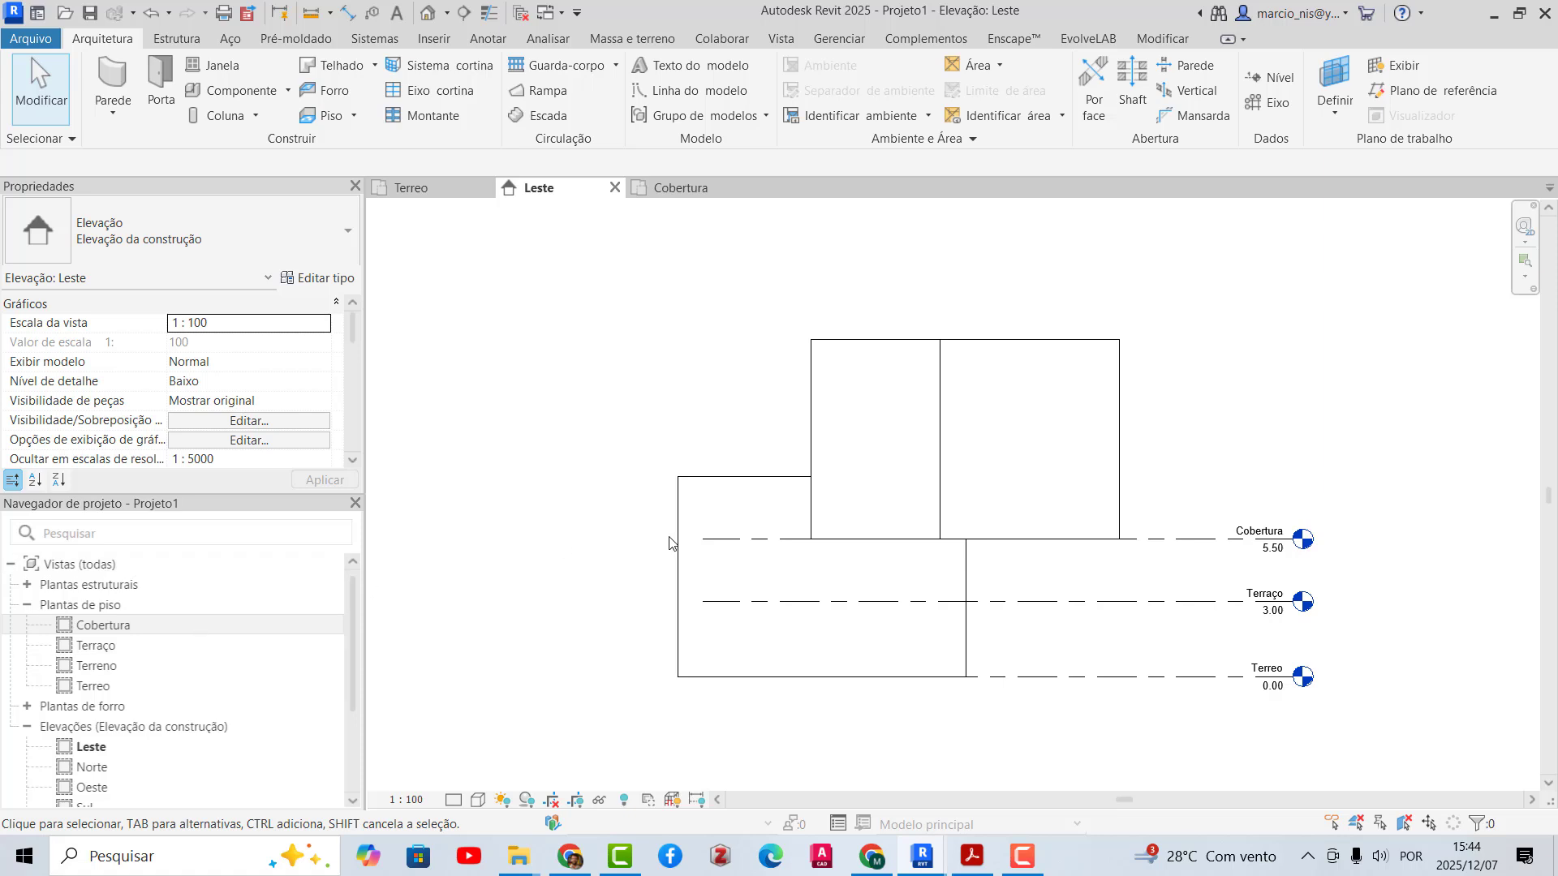
pyautogui.click(329, 625)
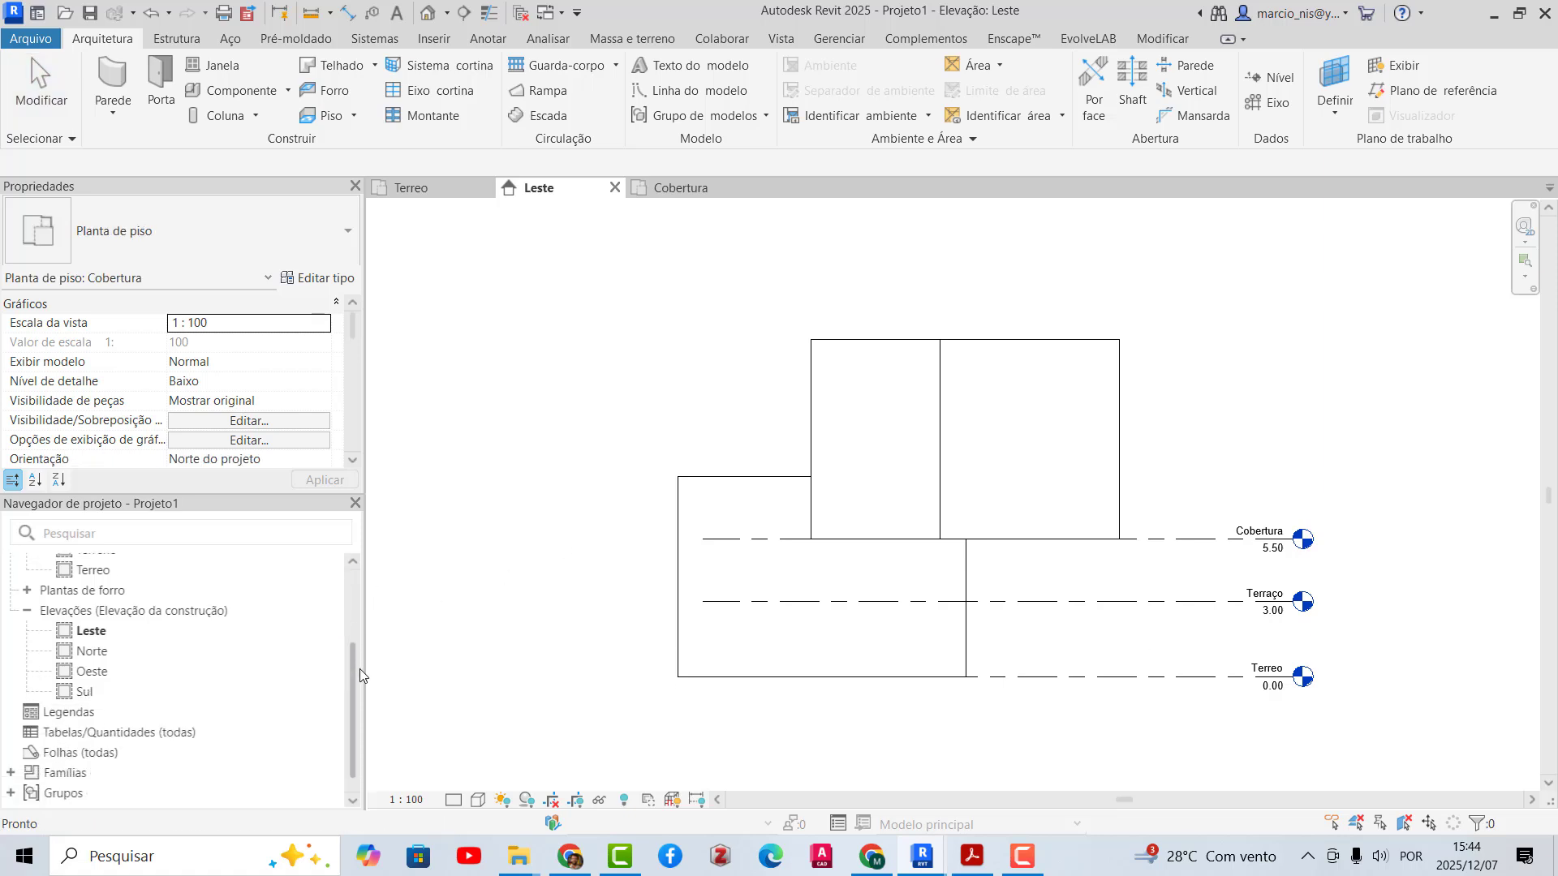
# - Create the default 3D view, expand Vistas 3D in the project browser, and examine the walls and levels from several angles
pyautogui.click(447, 15)
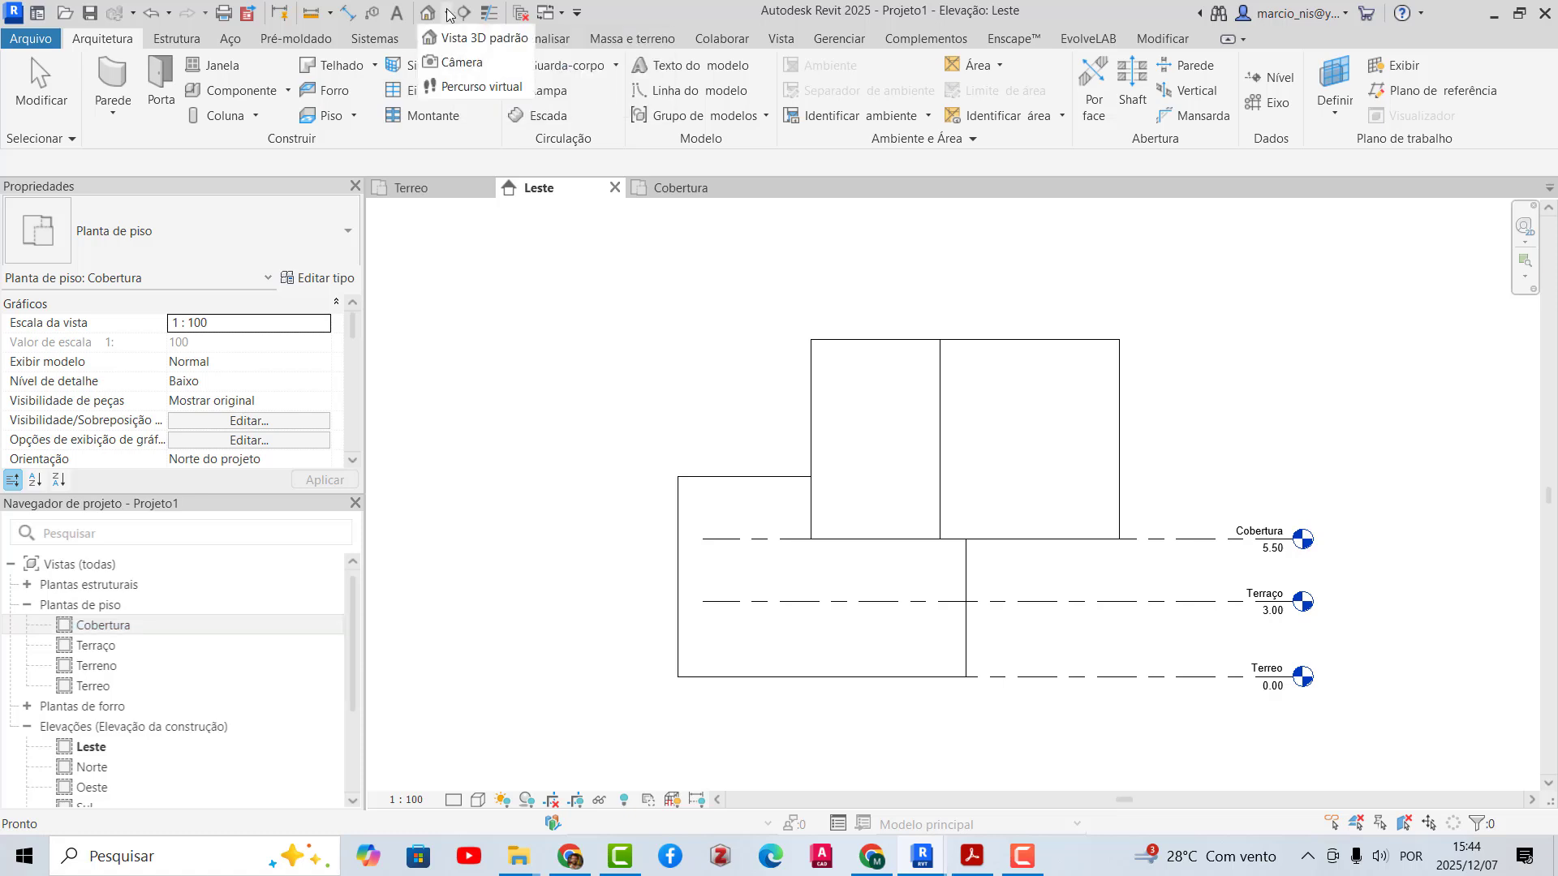
pyautogui.click(475, 45)
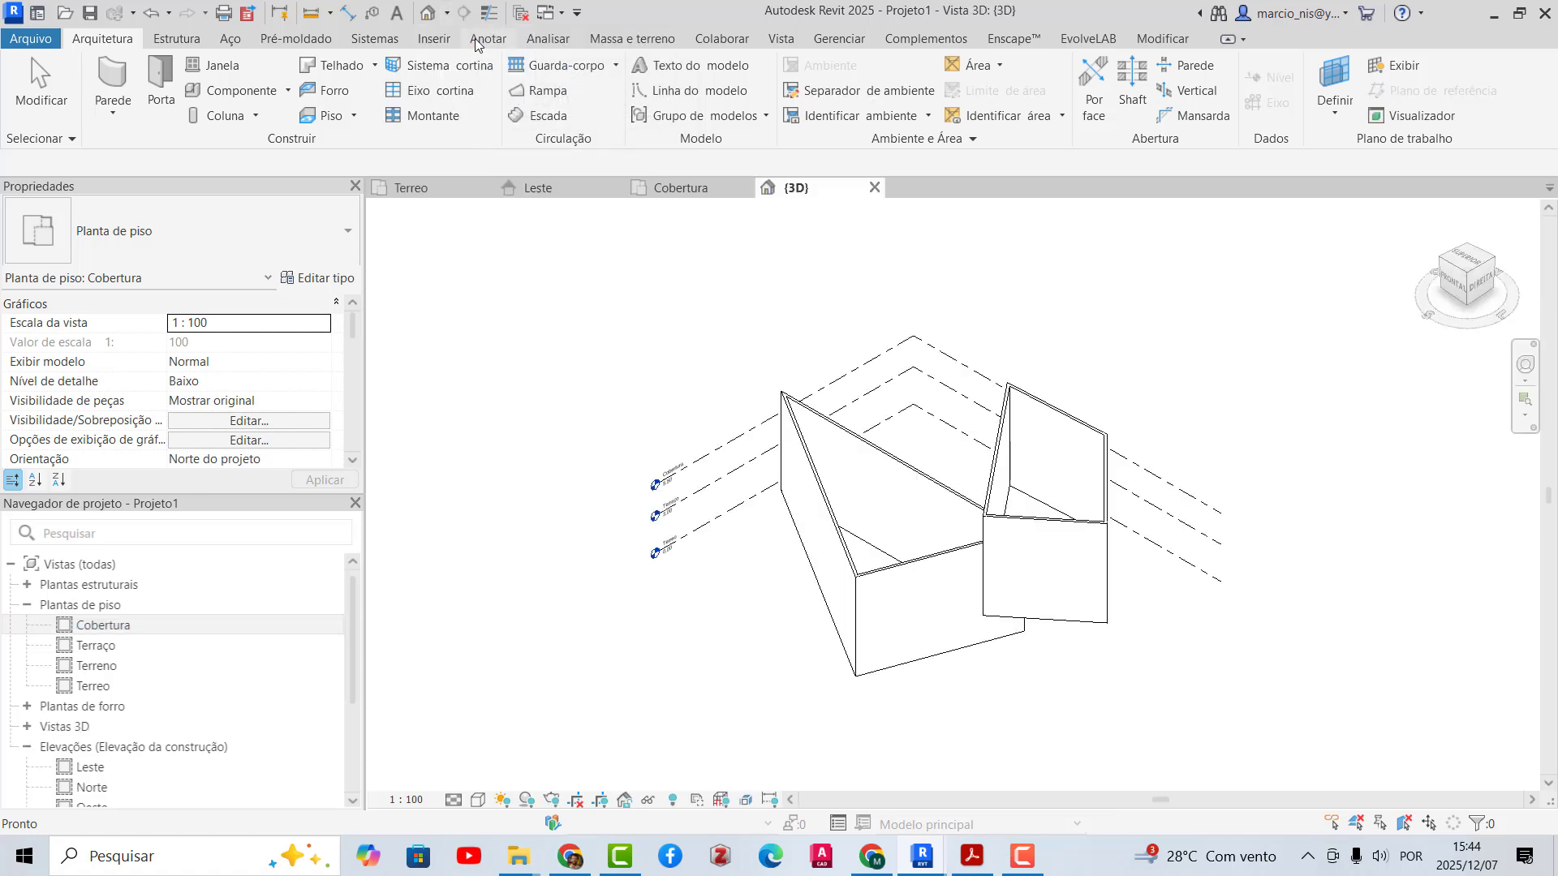
pyautogui.moveTo(354, 612); pyautogui.dragTo(349, 683)
pyautogui.click(27, 598)
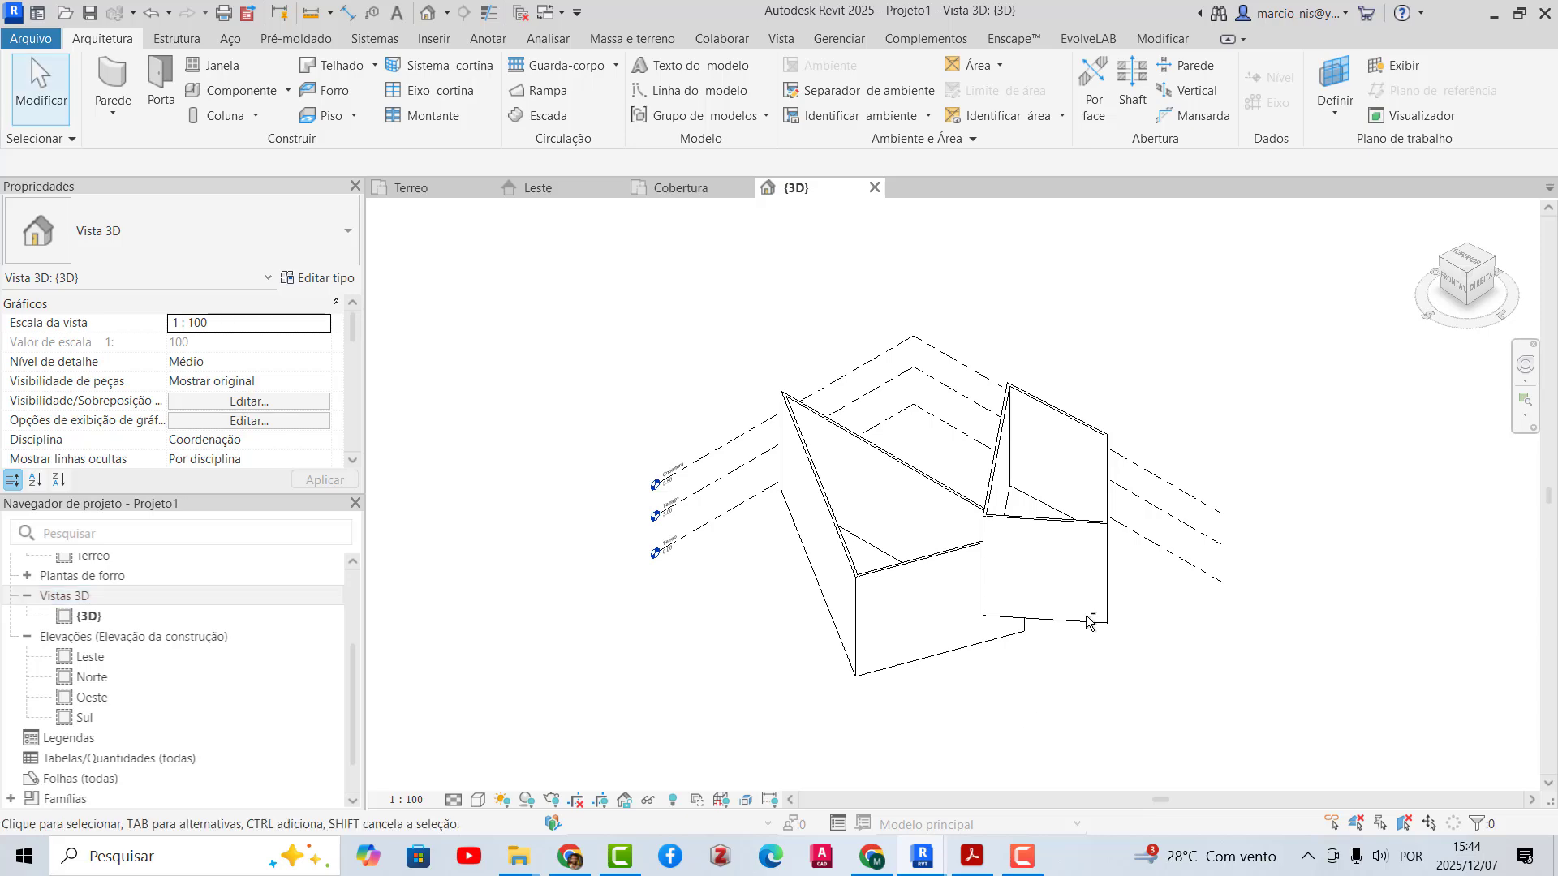
pyautogui.keyDown('shift'); pyautogui.moveTo(1101, 607); pyautogui.dragTo(885, 560, button='middle'); pyautogui.keyUp('shift')
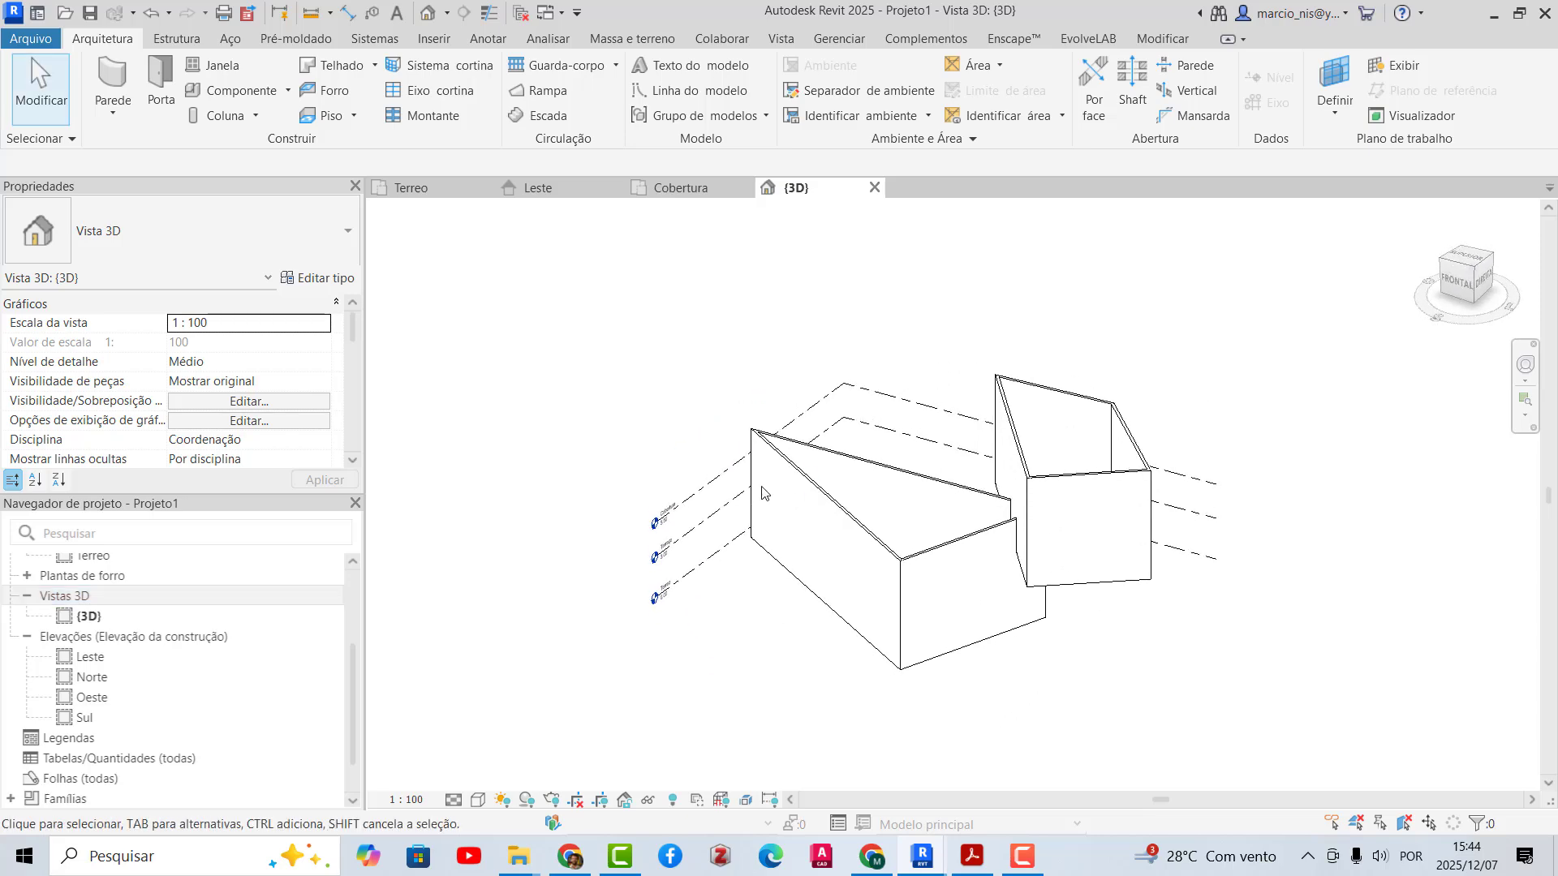
pyautogui.scroll(3, 880, 495)
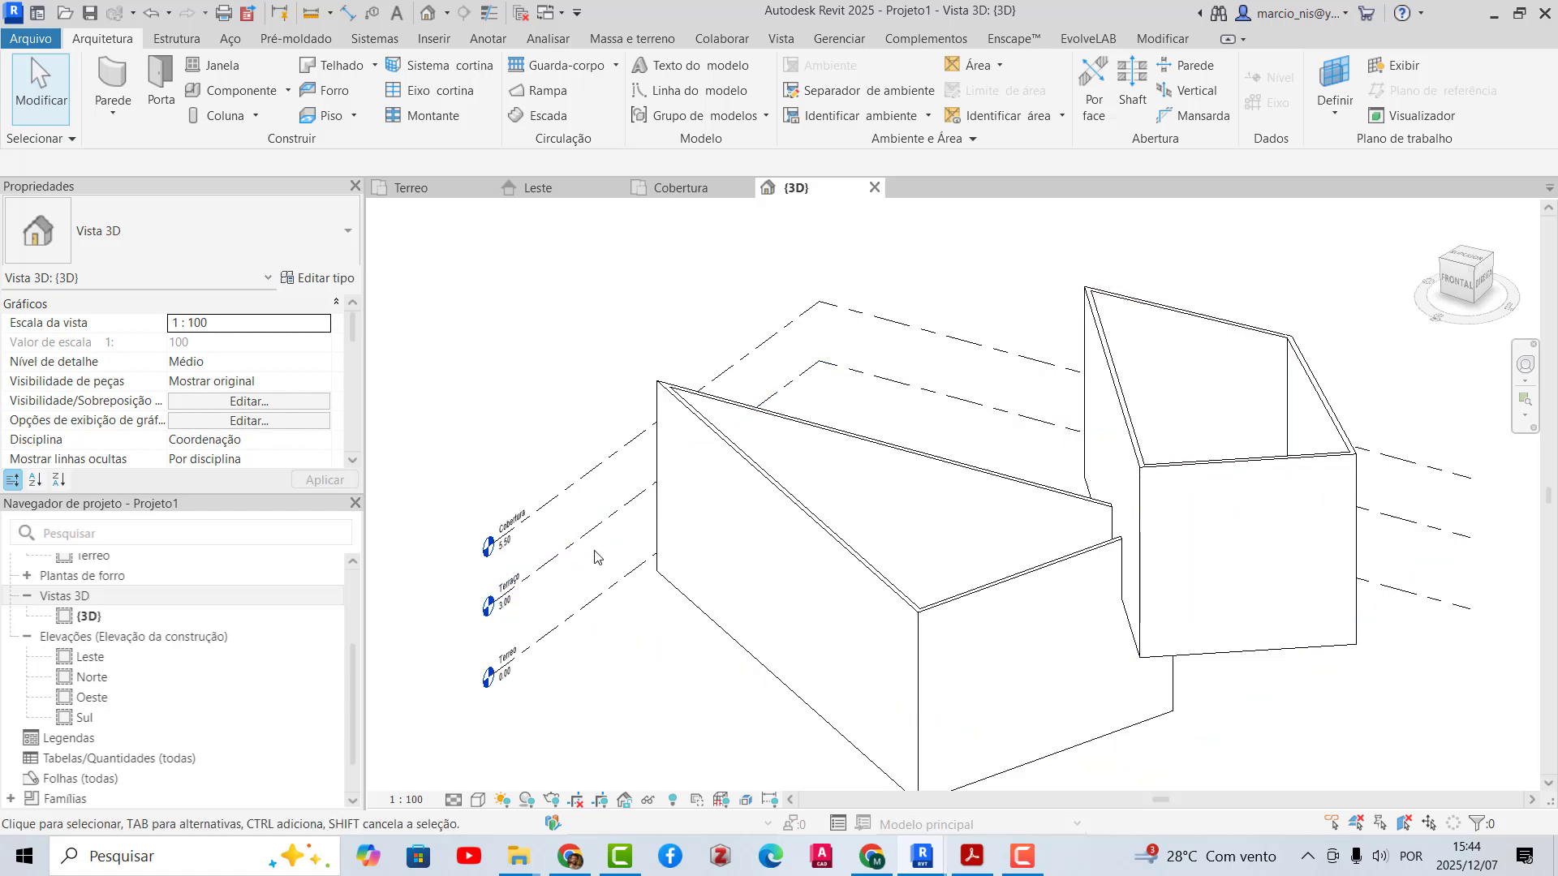
pyautogui.keyDown('shift'); pyautogui.moveTo(527, 658); pyautogui.dragTo(685, 552, button='middle'); pyautogui.keyUp('shift')
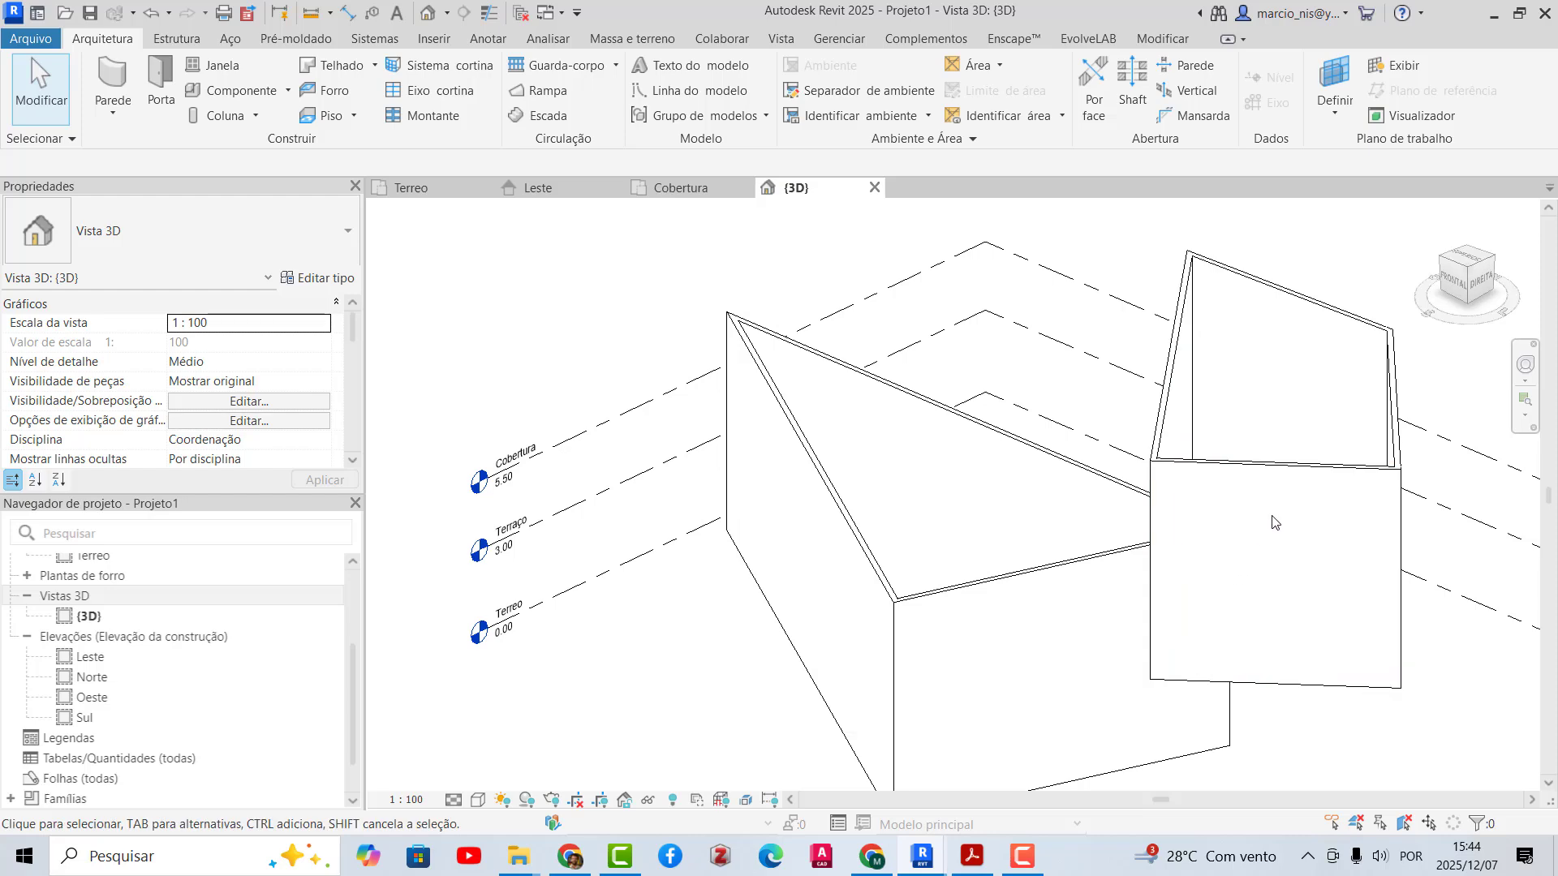
pyautogui.keyDown('shift'); pyautogui.moveTo(1273, 522); pyautogui.dragTo(1015, 536, button='middle'); pyautogui.keyUp('shift')
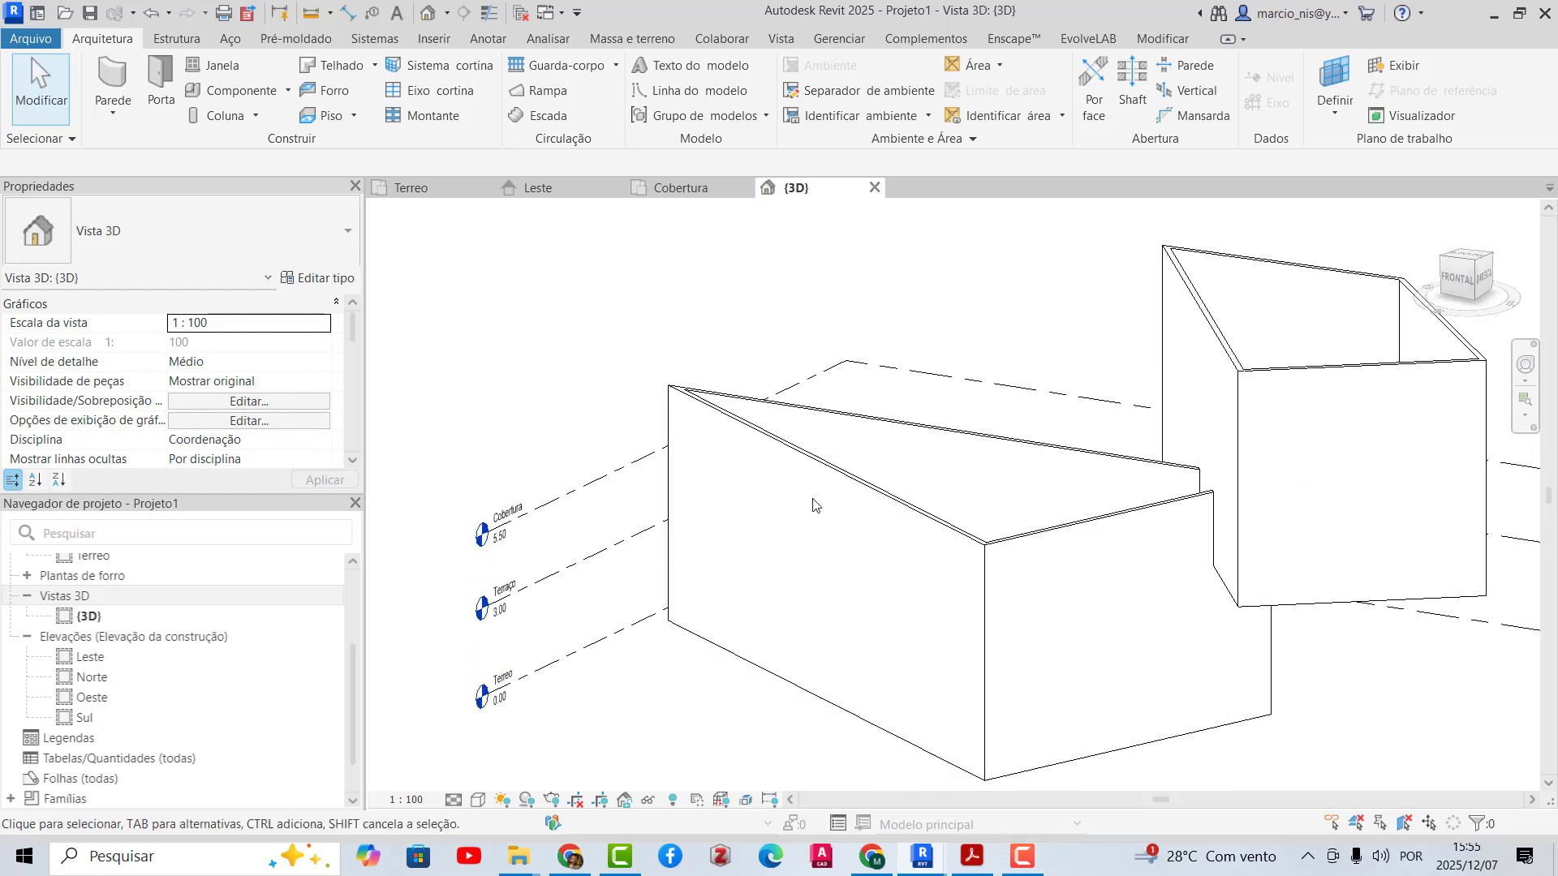
# - Delete the three walls of the triangle drawn on the Terreo level in the 3D view
pyautogui.moveTo(768, 487); pyautogui.dragTo(778, 545, button='middle')
pyautogui.click(740, 484)
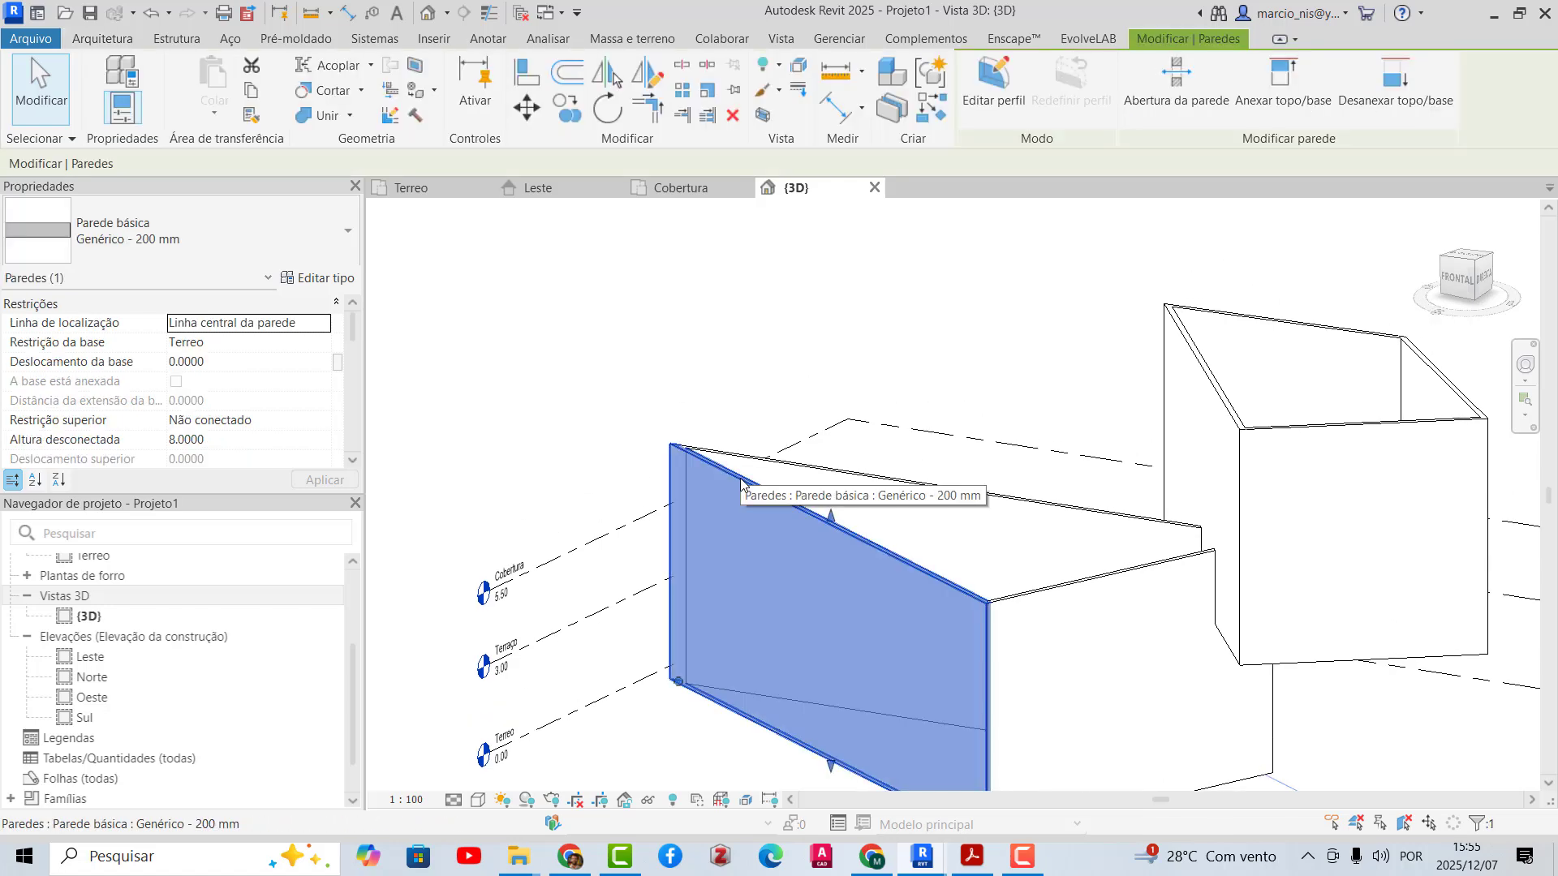
pyautogui.keyDown('ctrl'); pyautogui.click(737, 464); pyautogui.keyUp('ctrl')
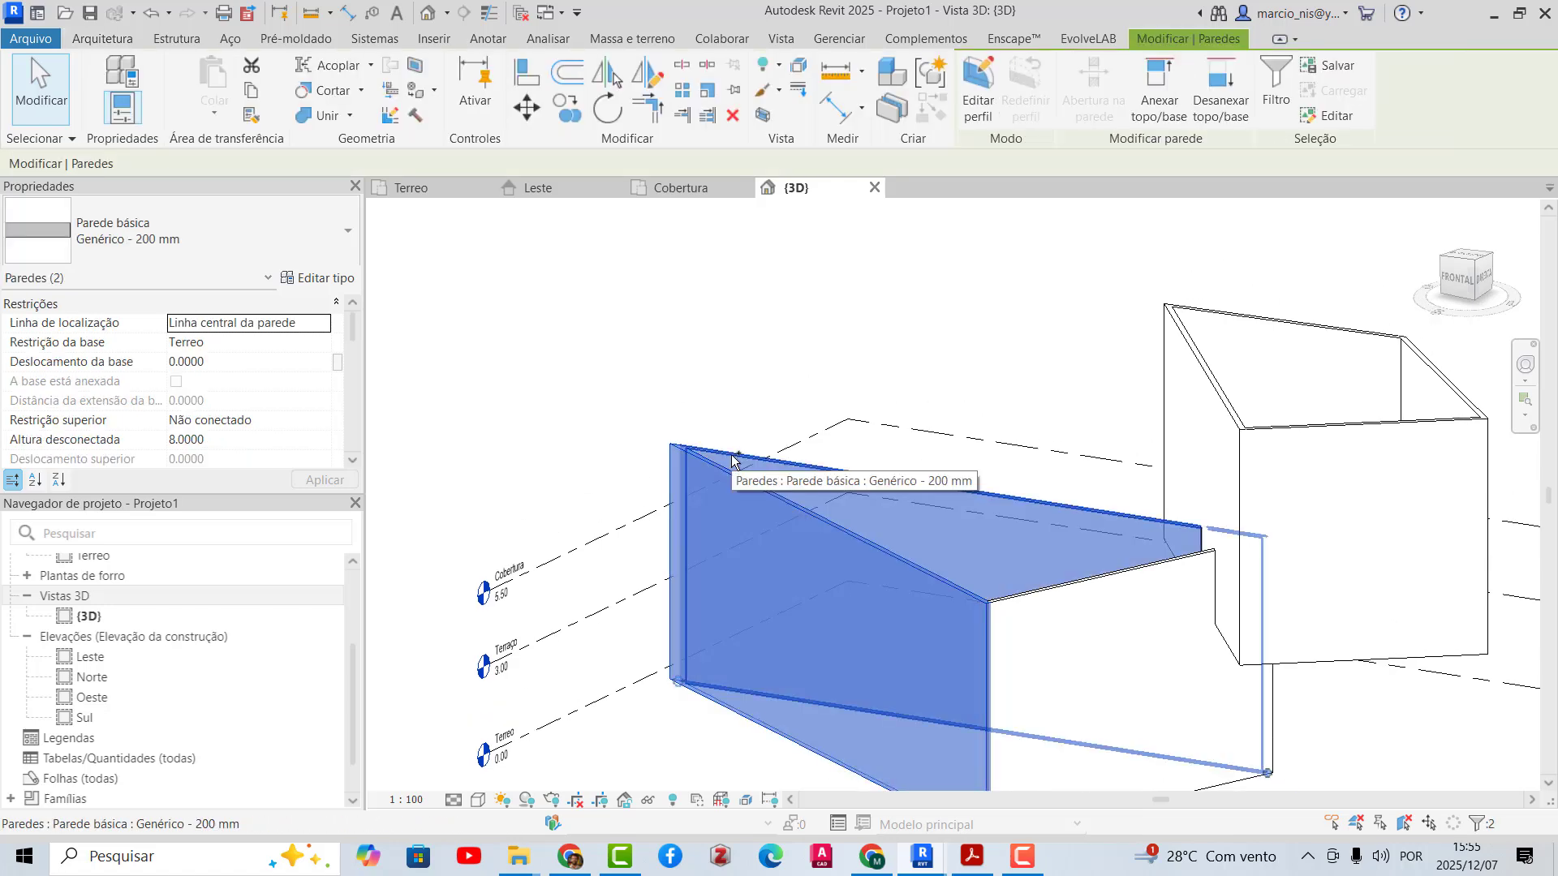
pyautogui.keyDown('ctrl'); pyautogui.click(1031, 602); pyautogui.keyUp('ctrl')
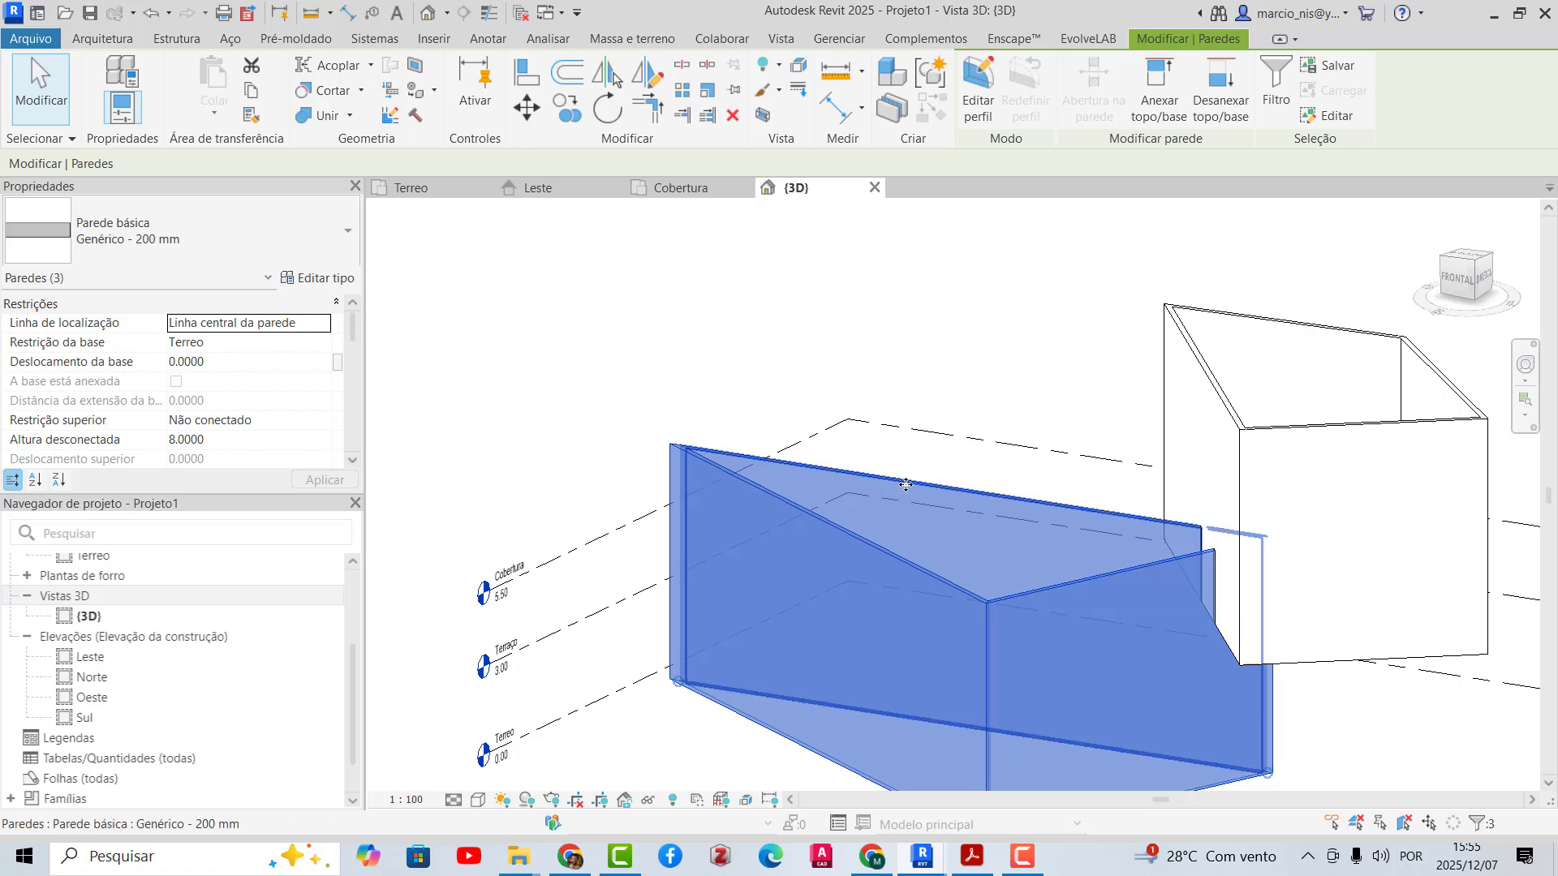
pyautogui.press('Delete')
pyautogui.press('Delete')
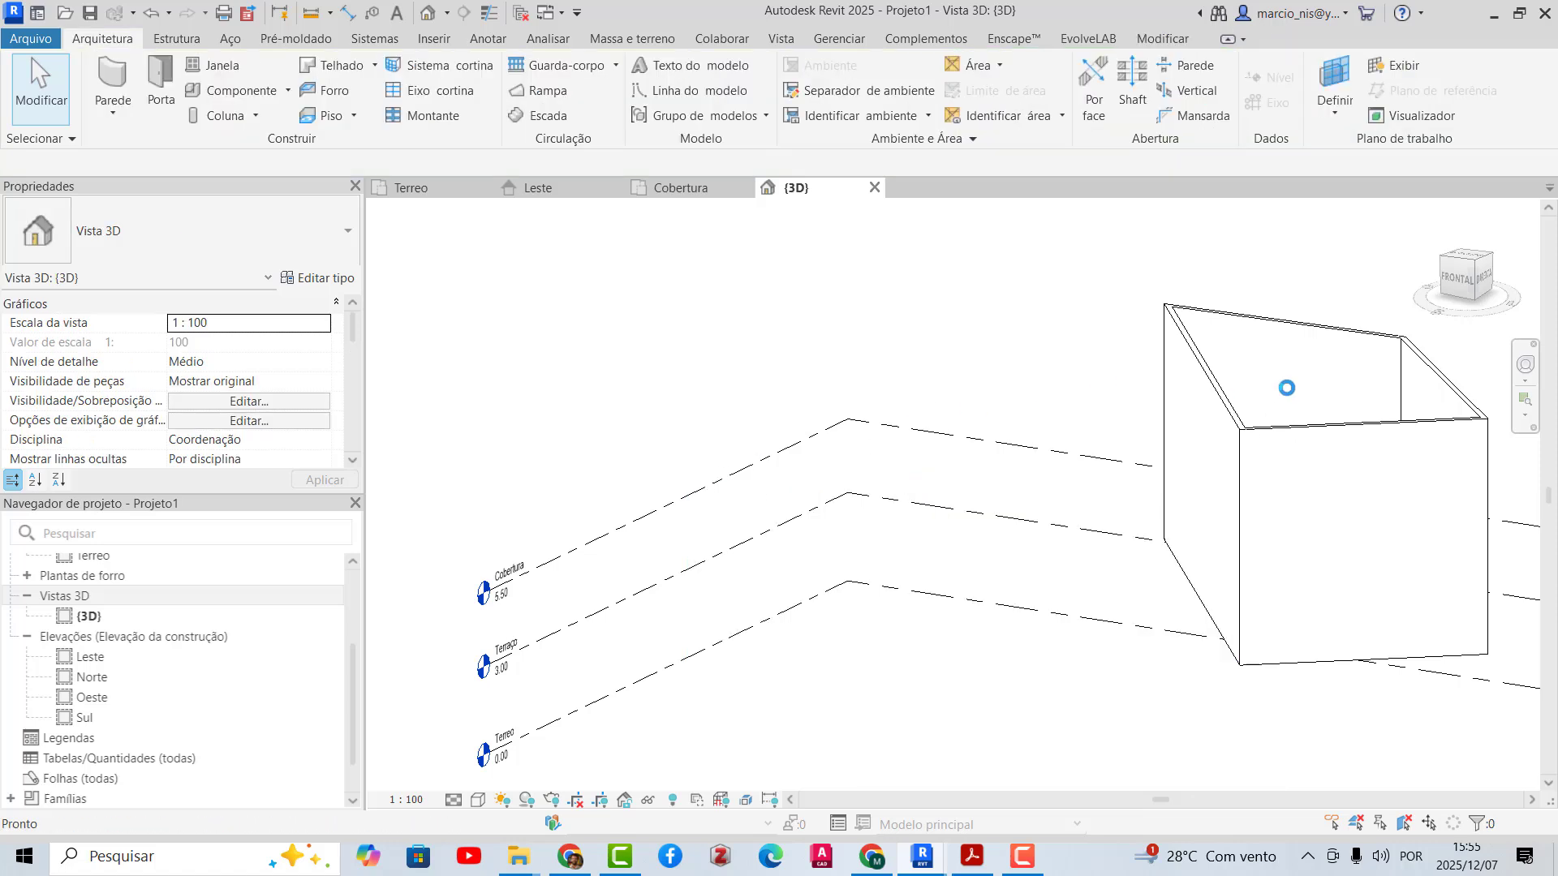
# - Delete the whole chain of four connected walls based on Cobertura and show the Terreo floor plan
pyautogui.middleClick(1288, 386)
pyautogui.middleClick(1288, 386)
pyautogui.scroll(4, 1198, 395)
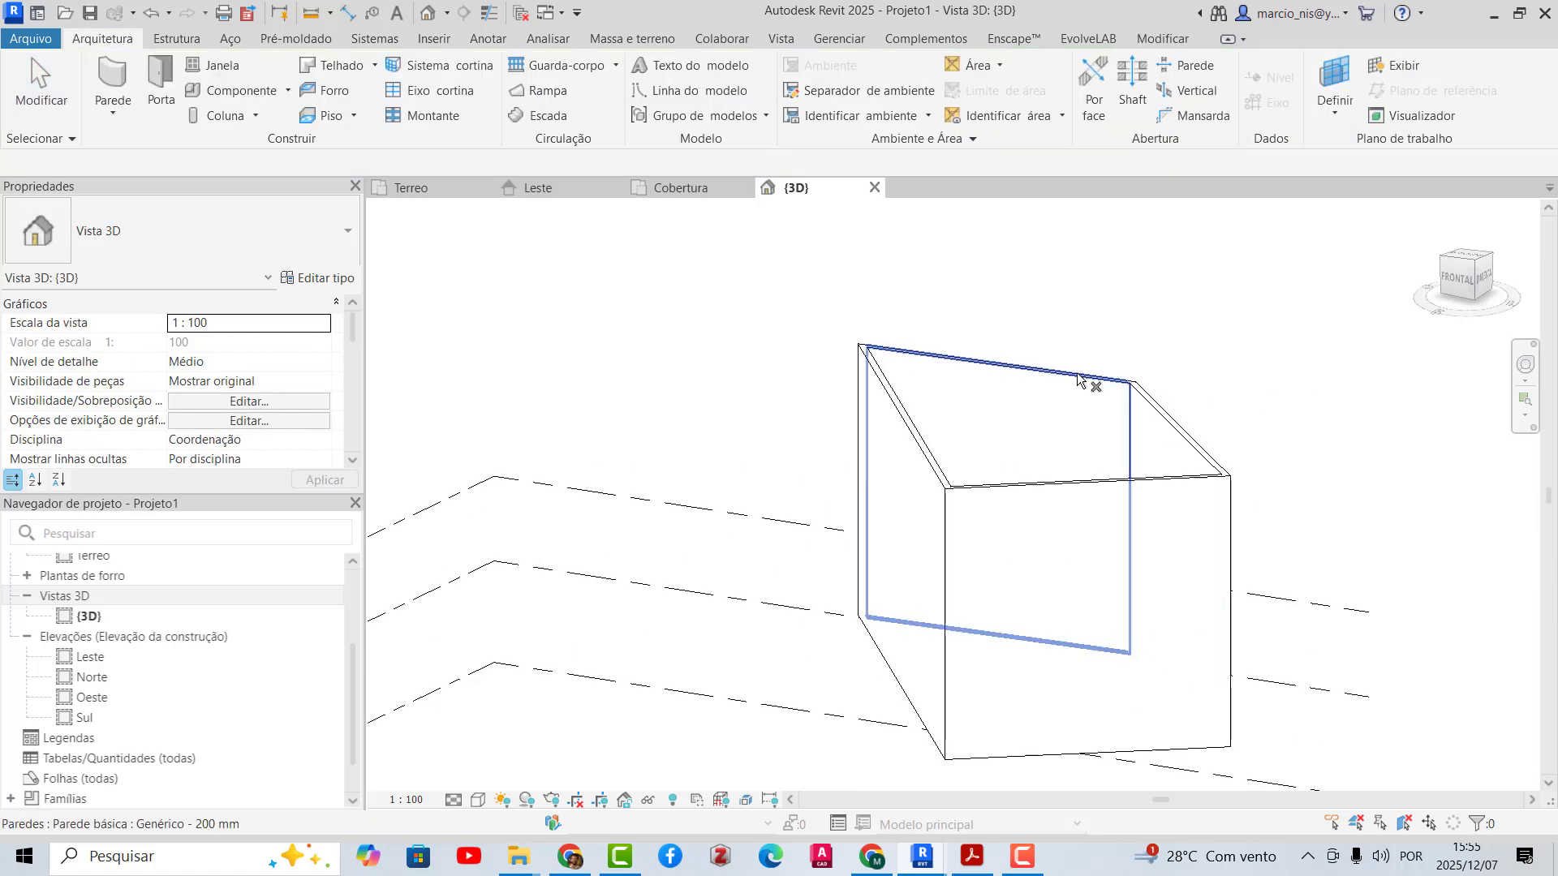
pyautogui.press('Tab')
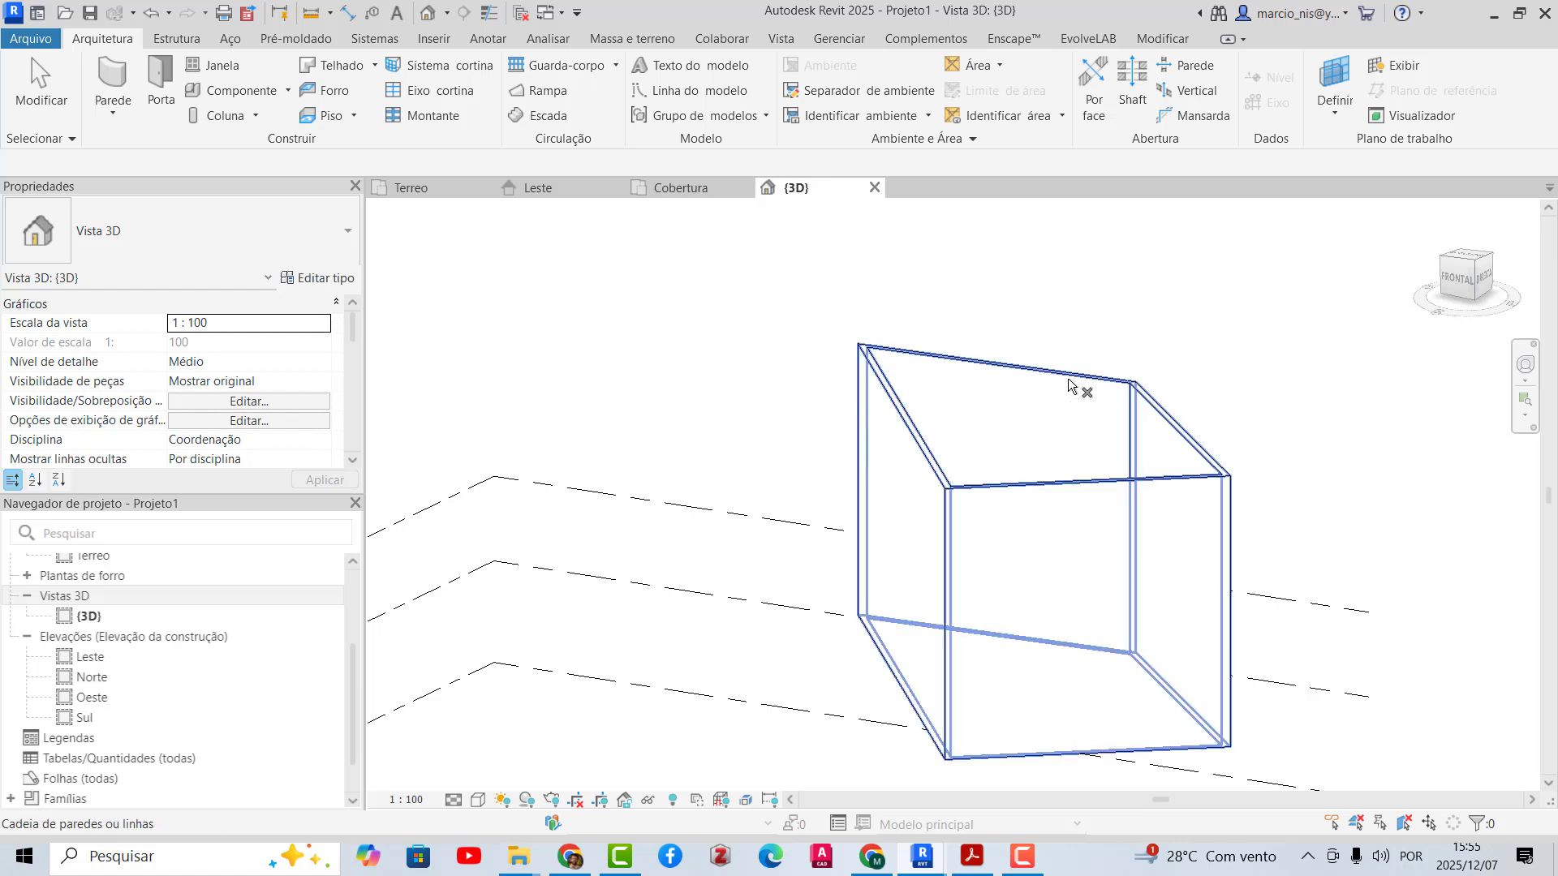
pyautogui.press('Tab')
pyautogui.press('Tab')
pyautogui.click(1068, 378)
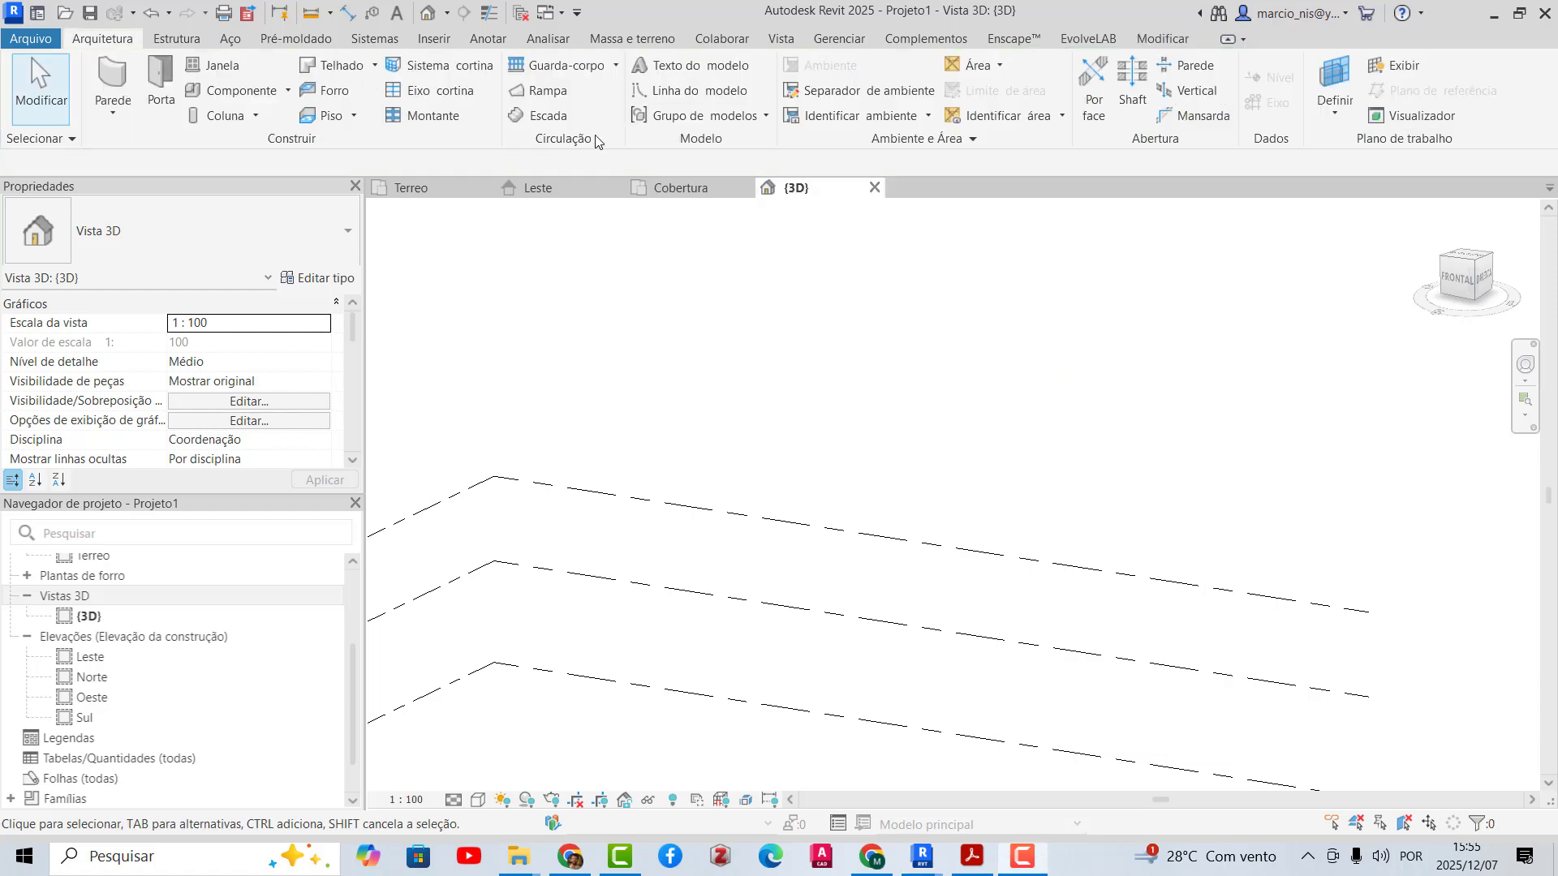
pyautogui.scroll(-3, 844, 406)
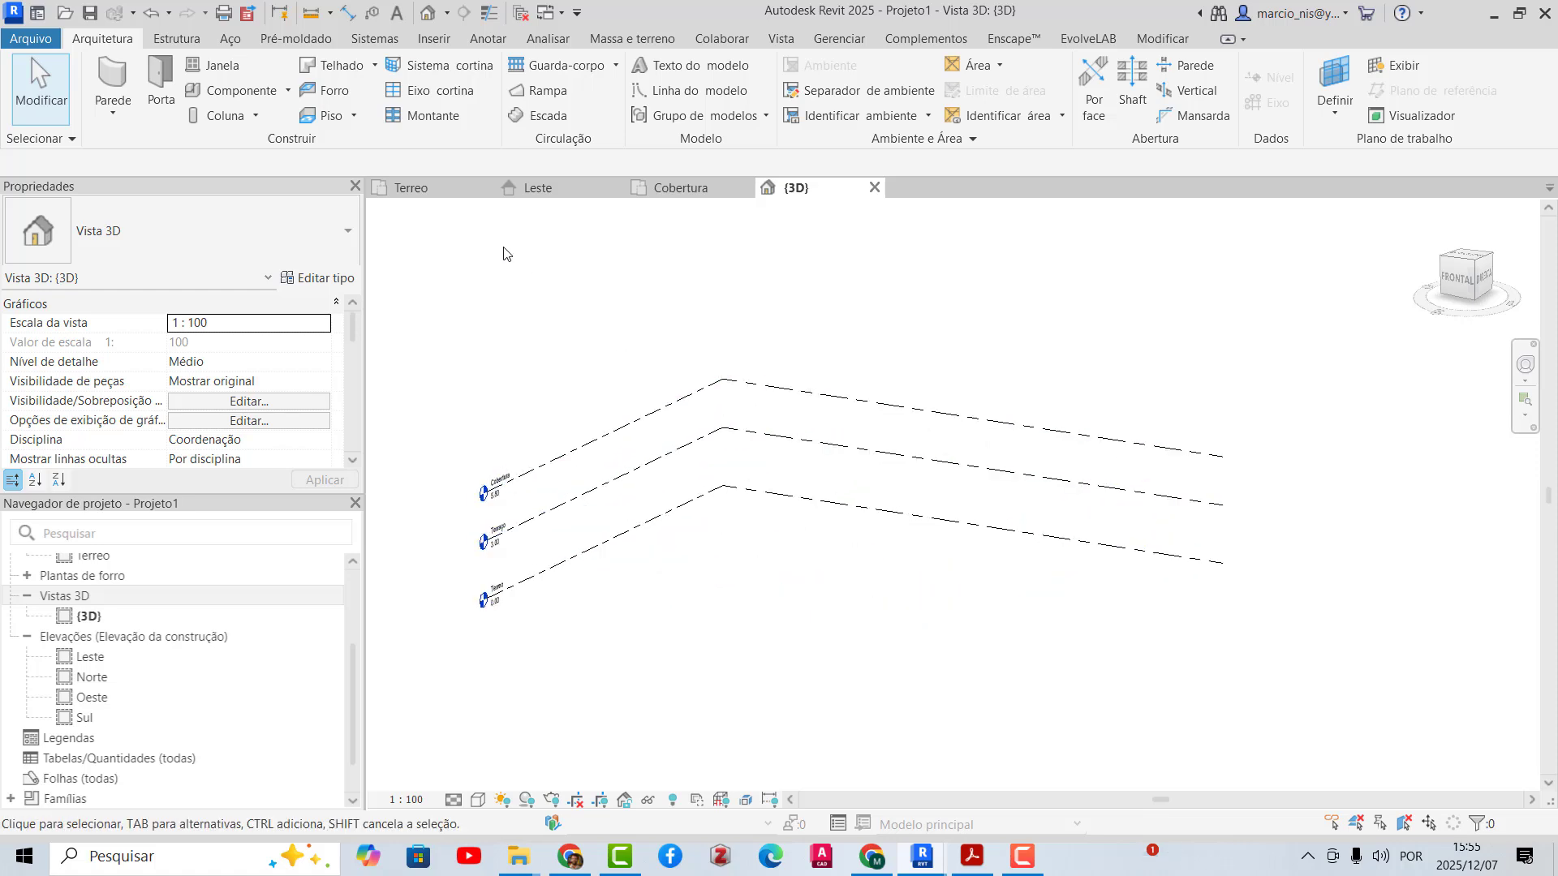
pyautogui.click(424, 191)
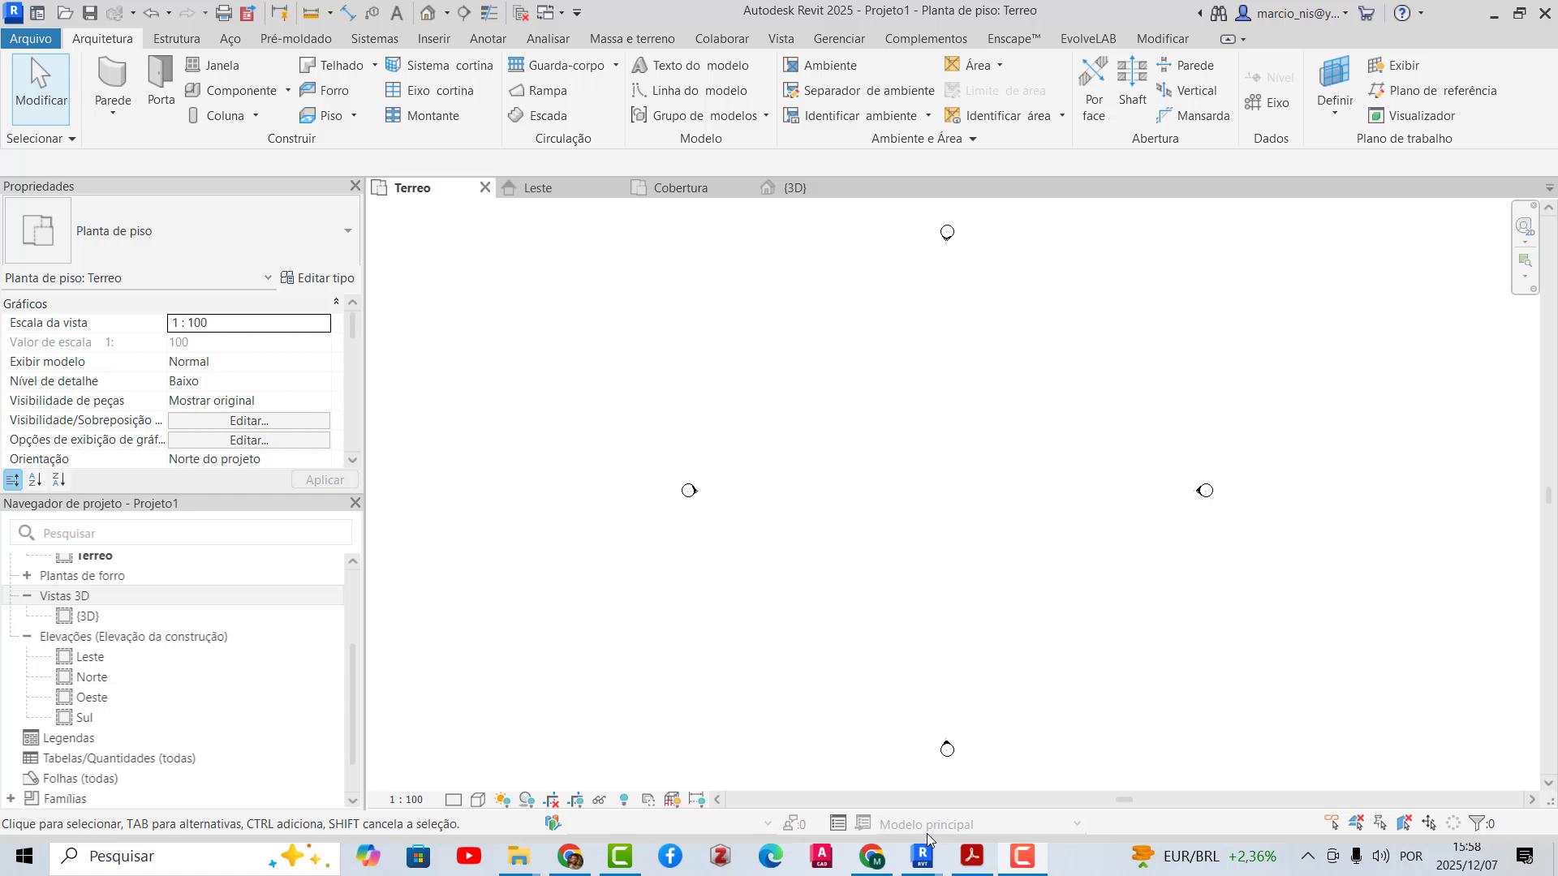
# - Switch to the Pavilhao project's Terreo floor plan and measure the long upper exterior wall from end to end
pyautogui.moveTo(925, 861)
pyautogui.click(839, 784)
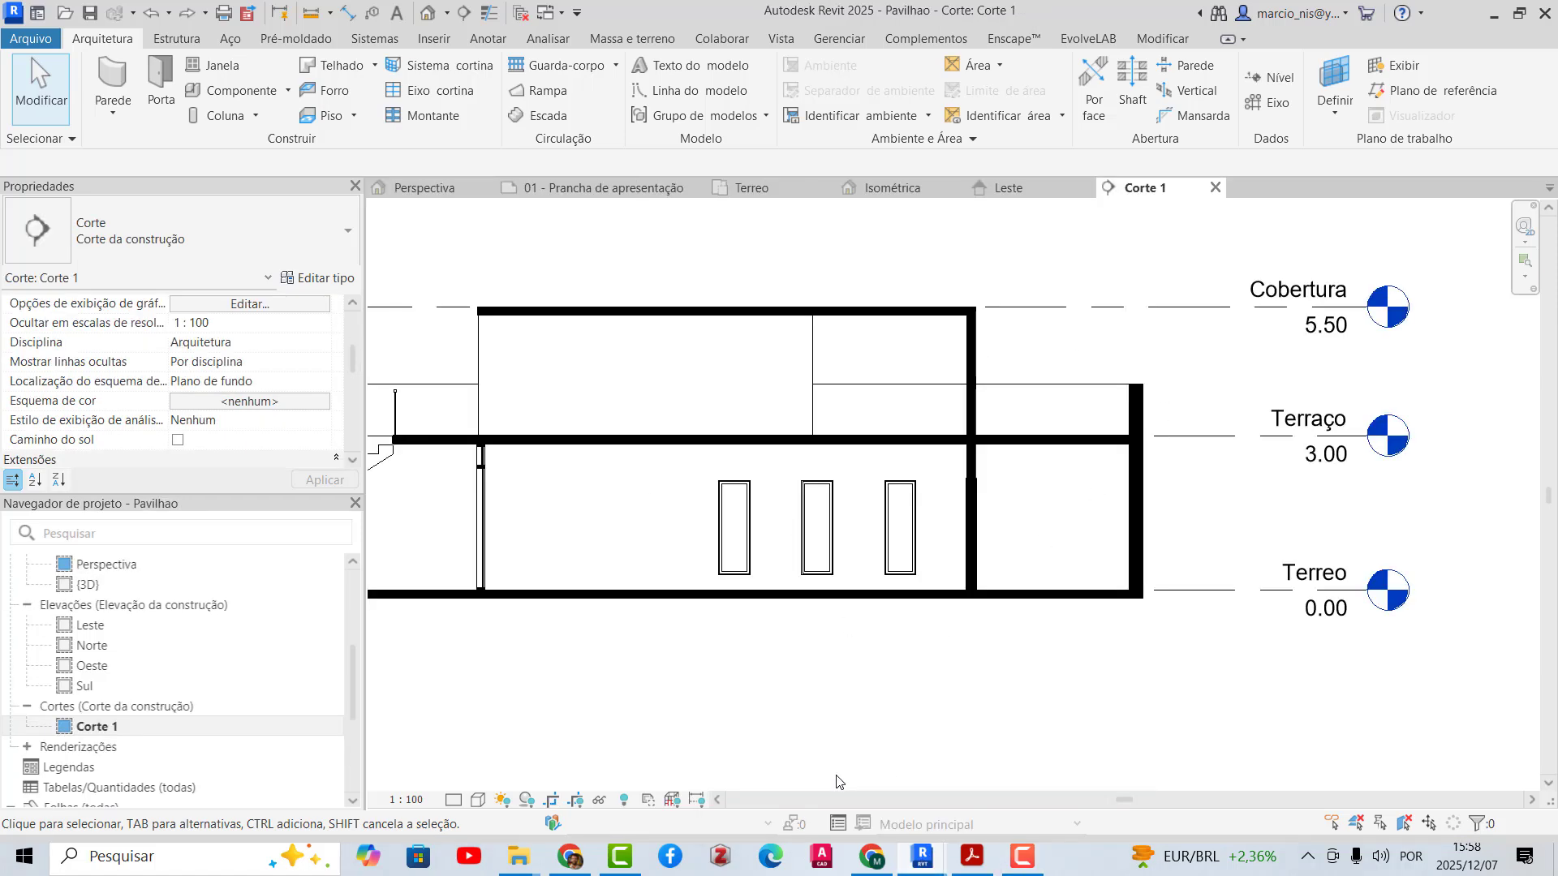
pyautogui.click(751, 188)
pyautogui.click(311, 12)
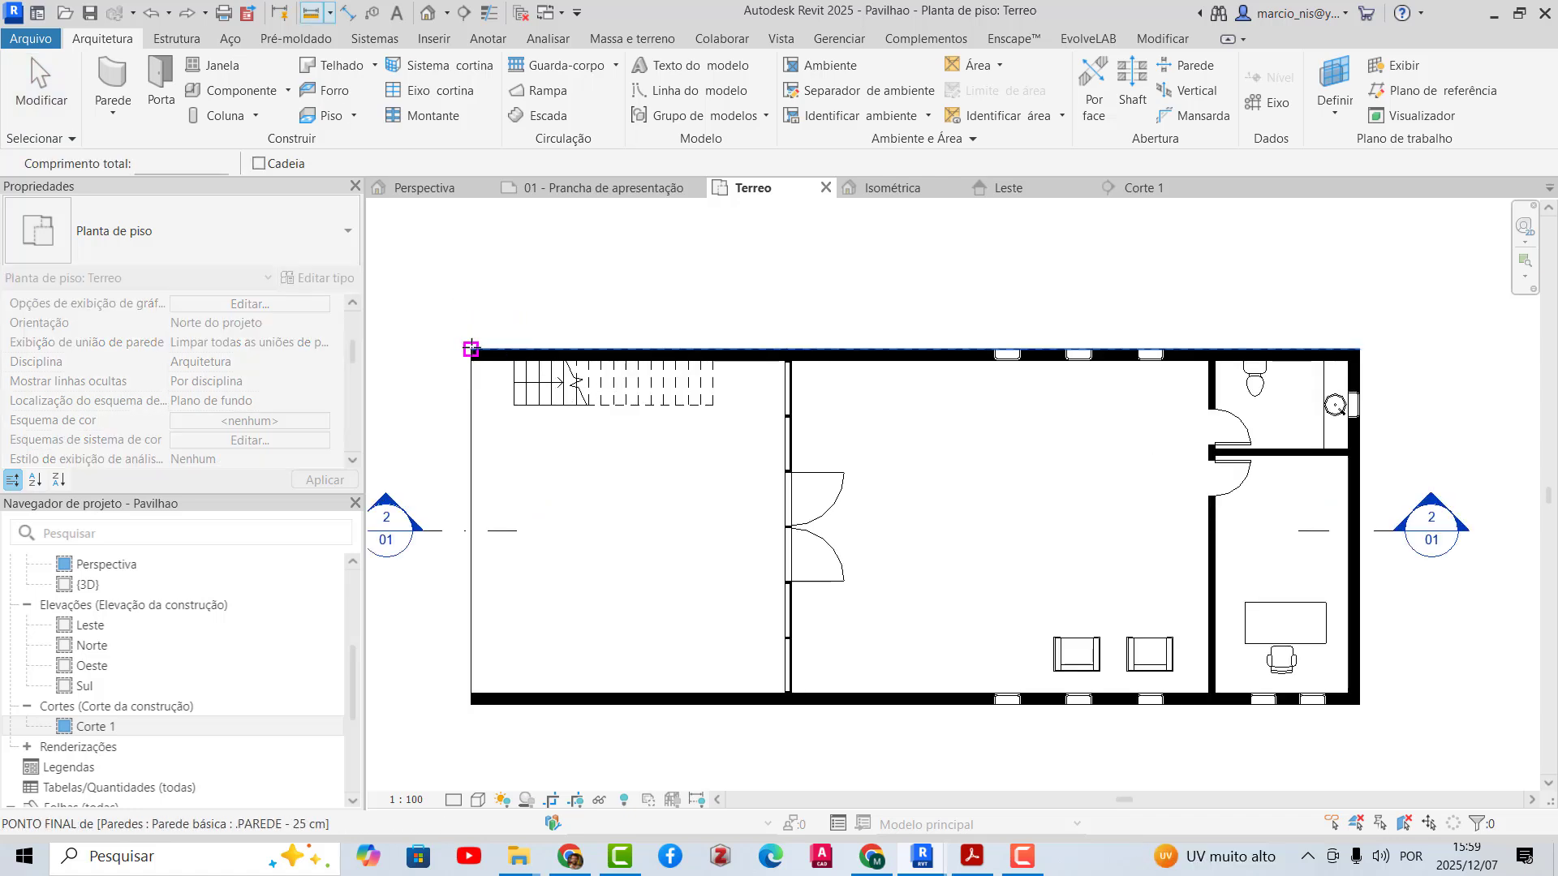
pyautogui.click(471, 349)
pyautogui.click(1359, 349)
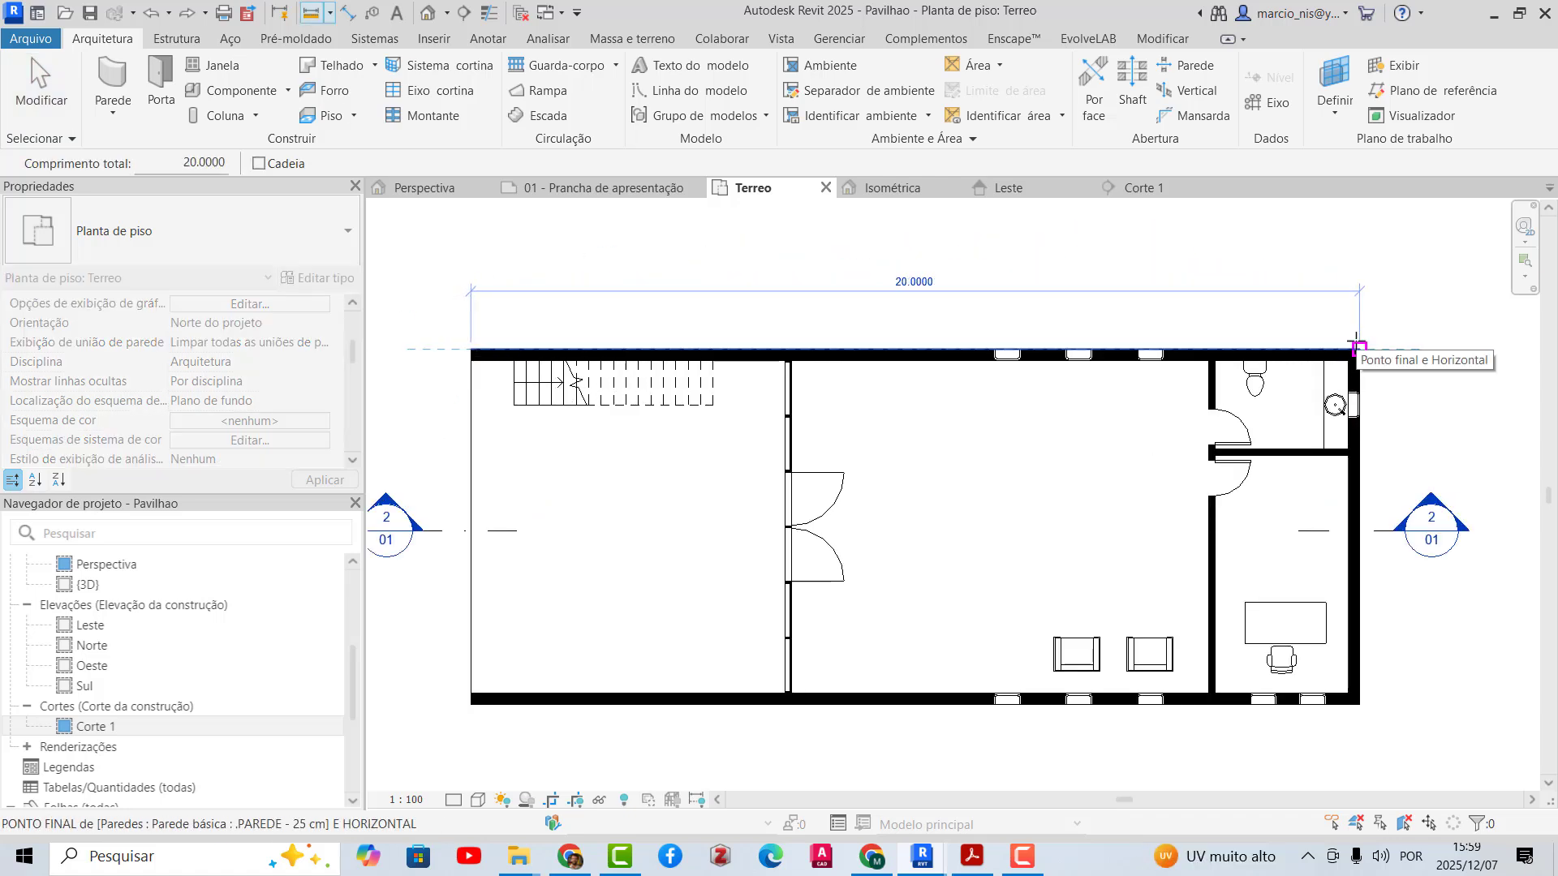
pyautogui.press('Escape')
pyautogui.press('Escape')
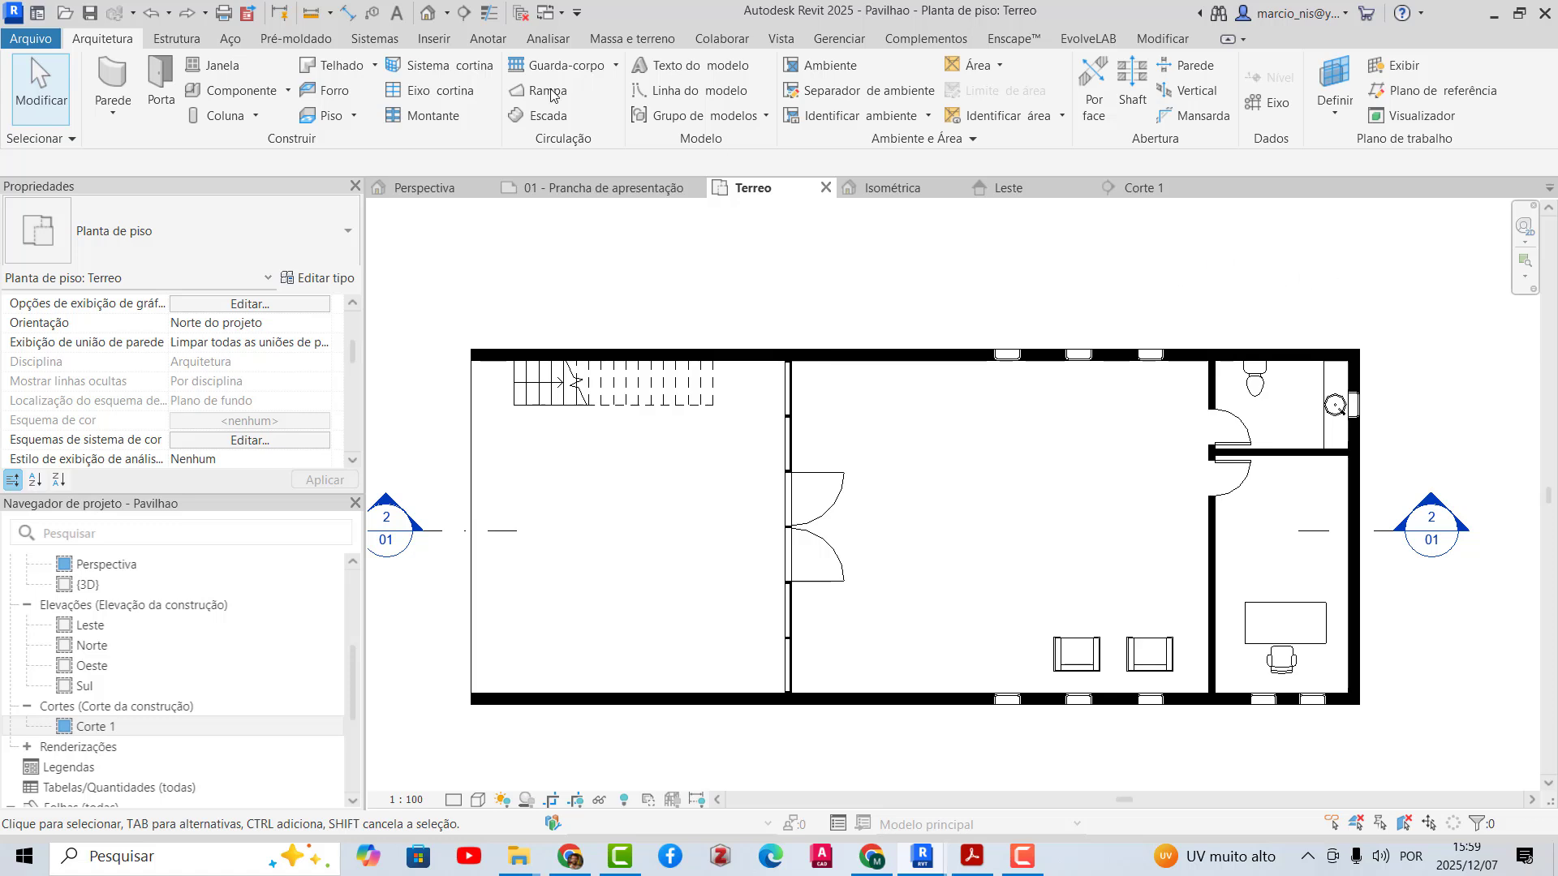
# - Measure the pavilion's width between the outer corners of the end wall beside the bathroom and office
pyautogui.click(311, 12)
pyautogui.click(1359, 349)
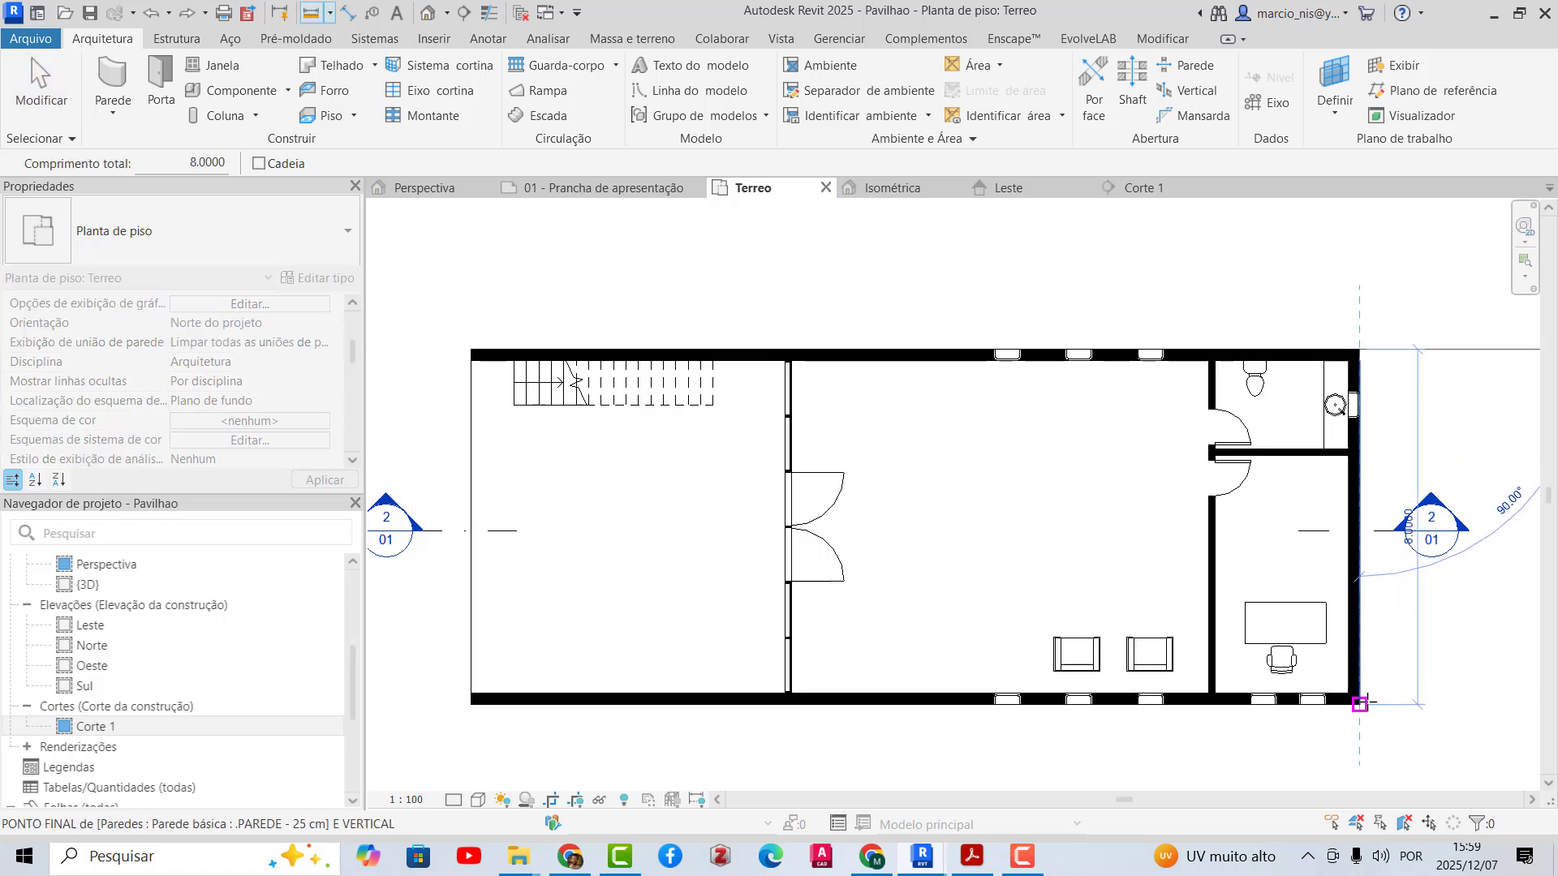
pyautogui.click(1359, 703)
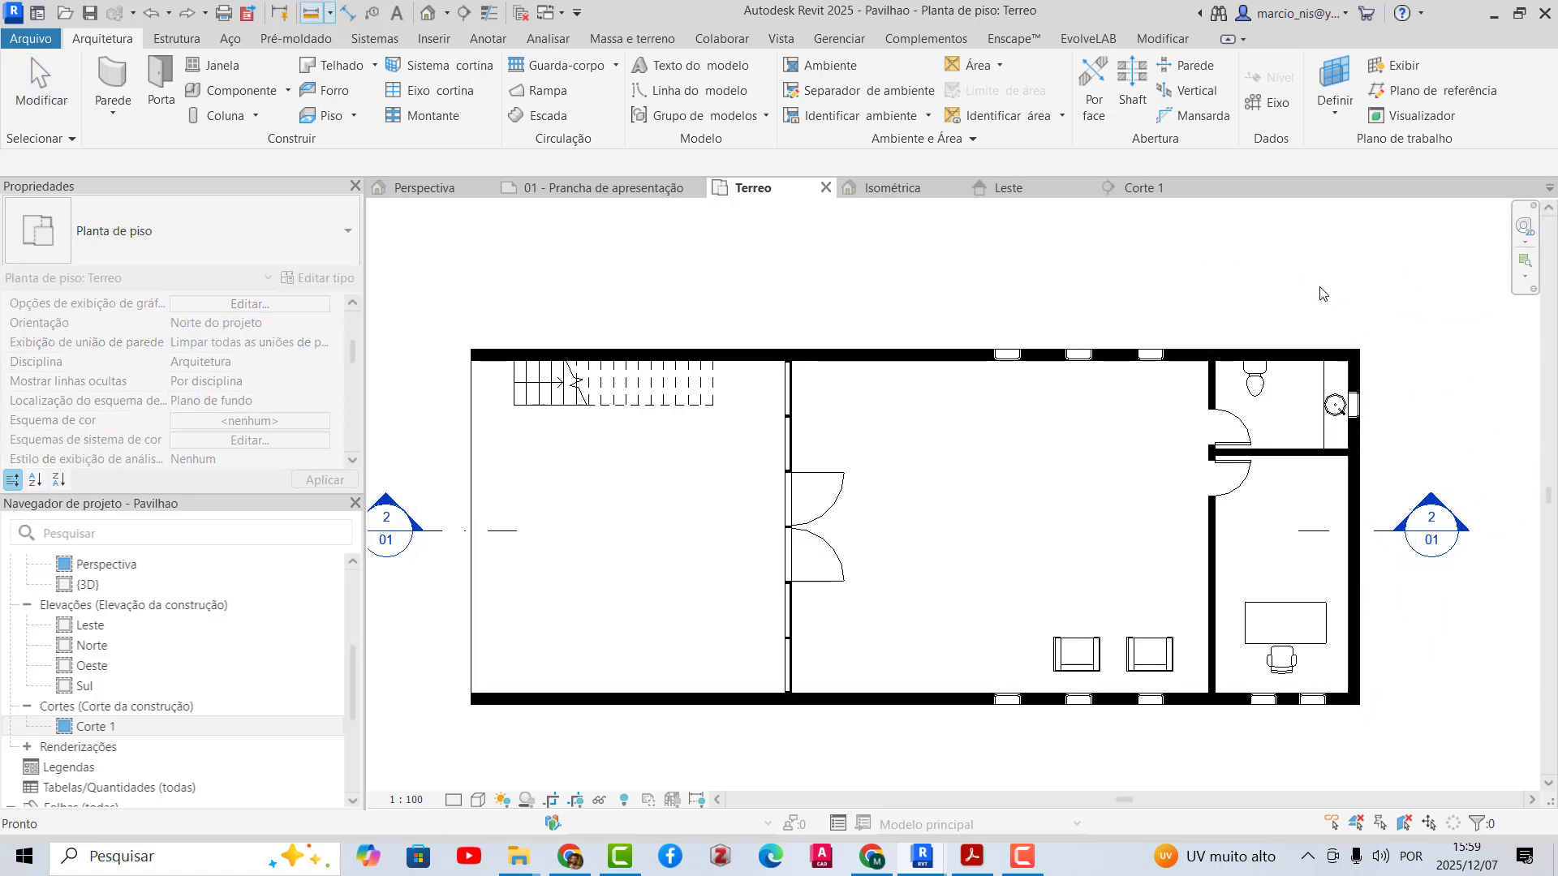
pyautogui.press('Escape')
pyautogui.press('Escape')
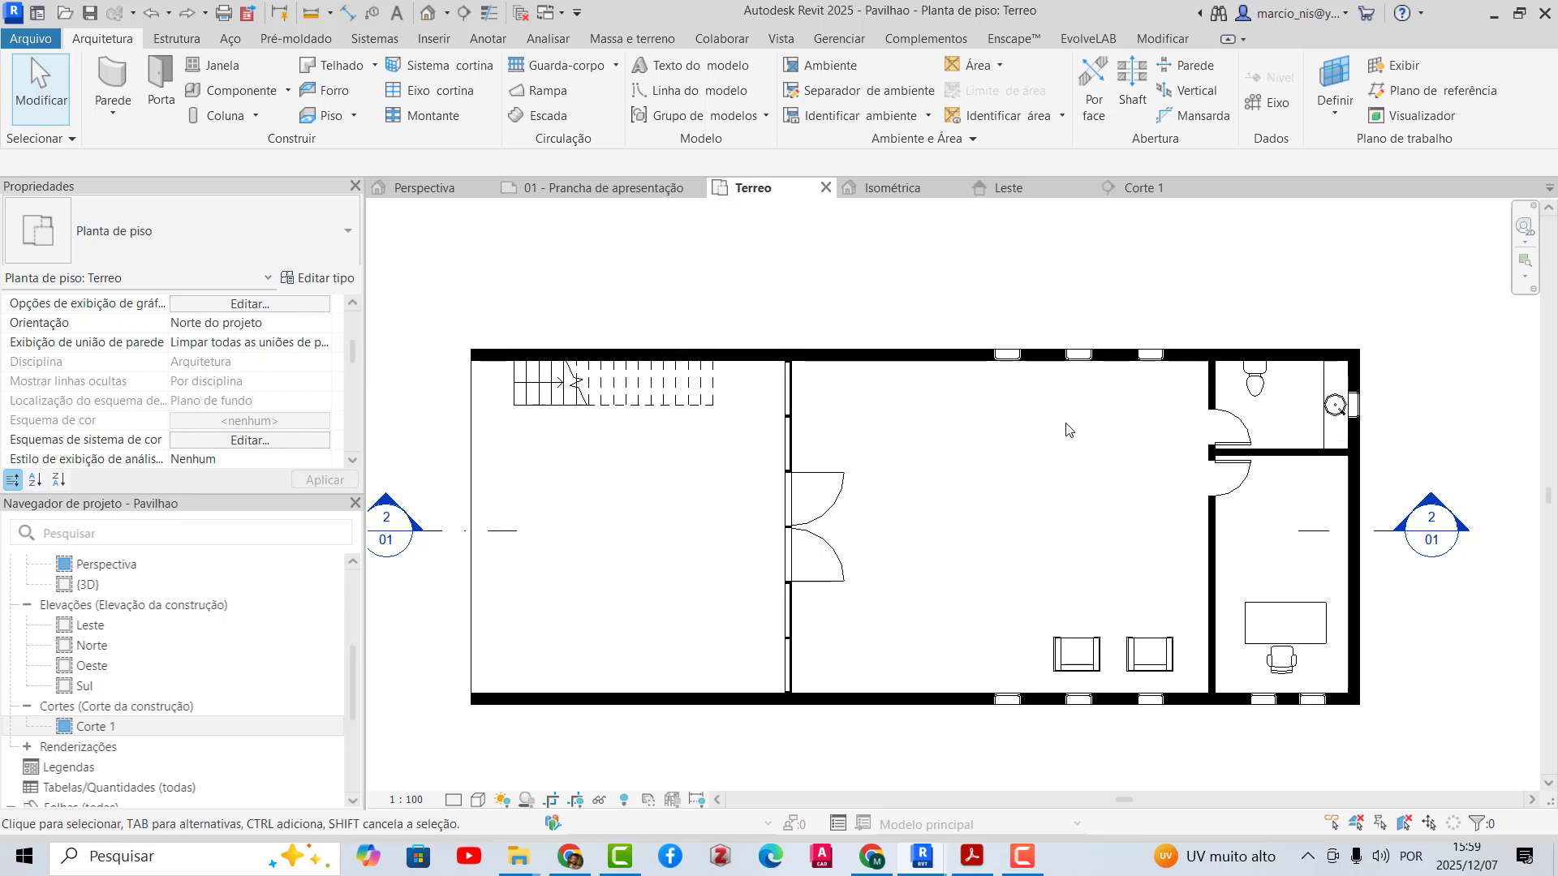
# - Return to the Terreo floor plan of Projeto1, start the Wall tool and list the available wall types
pyautogui.moveTo(921, 862)
pyautogui.click(957, 786)
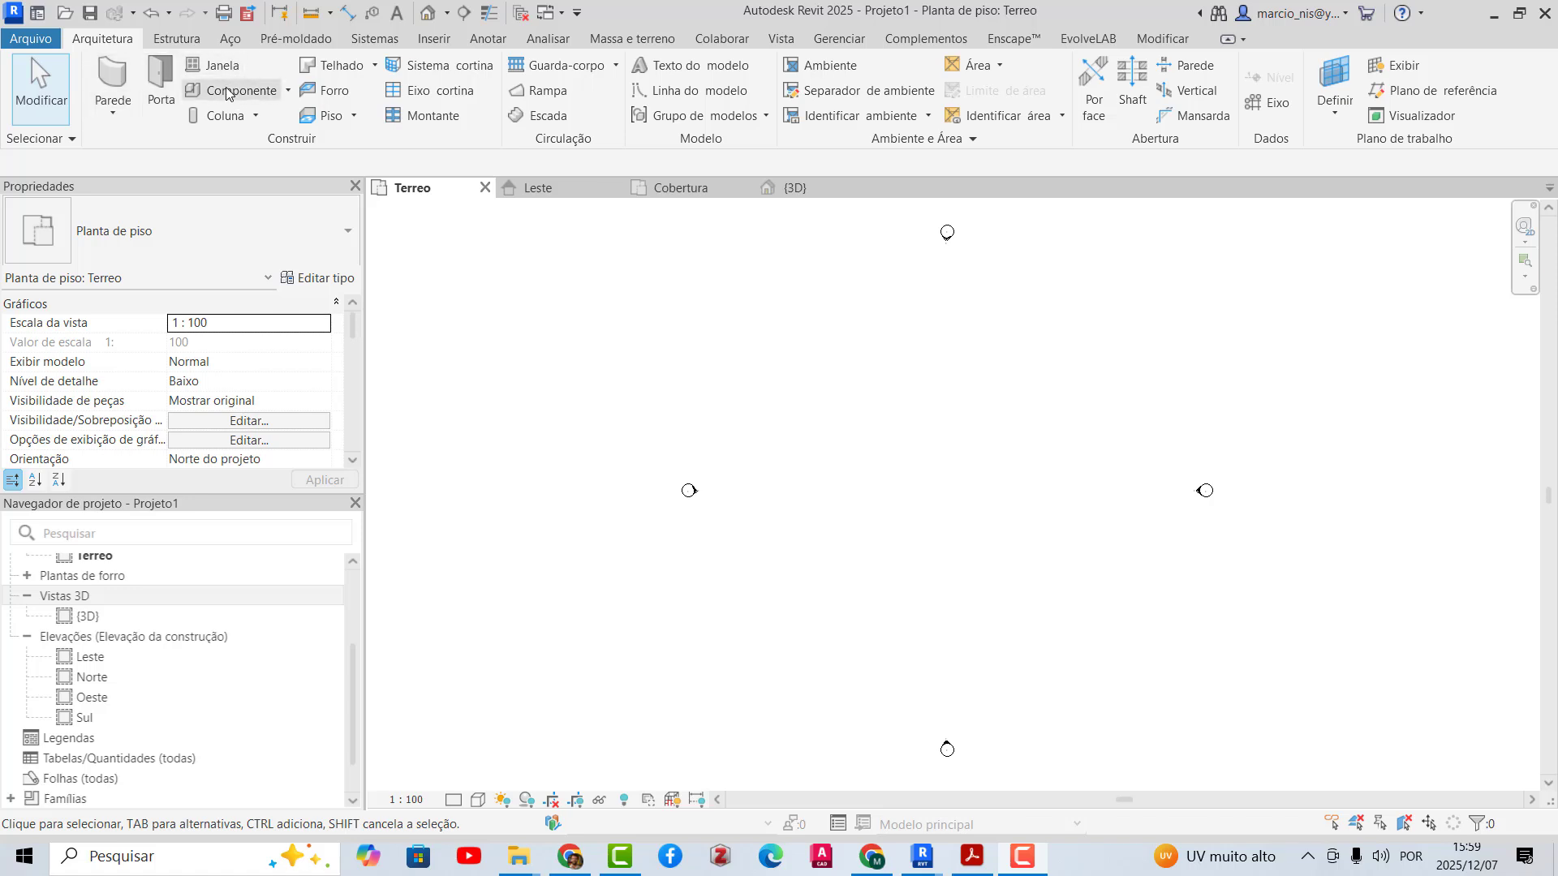
pyautogui.click(99, 77)
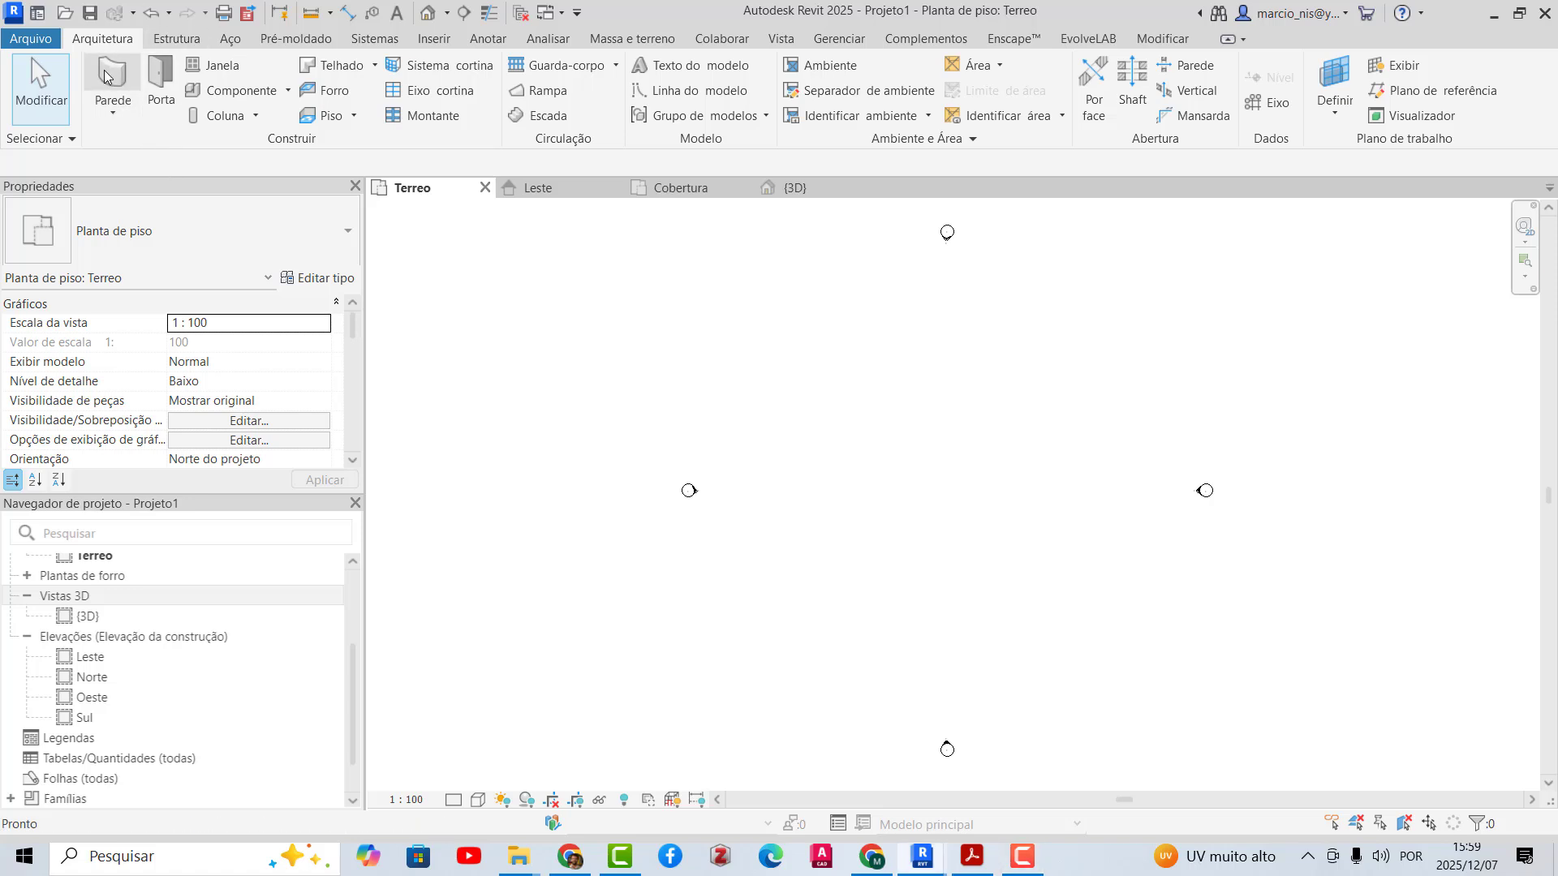
pyautogui.click(343, 221)
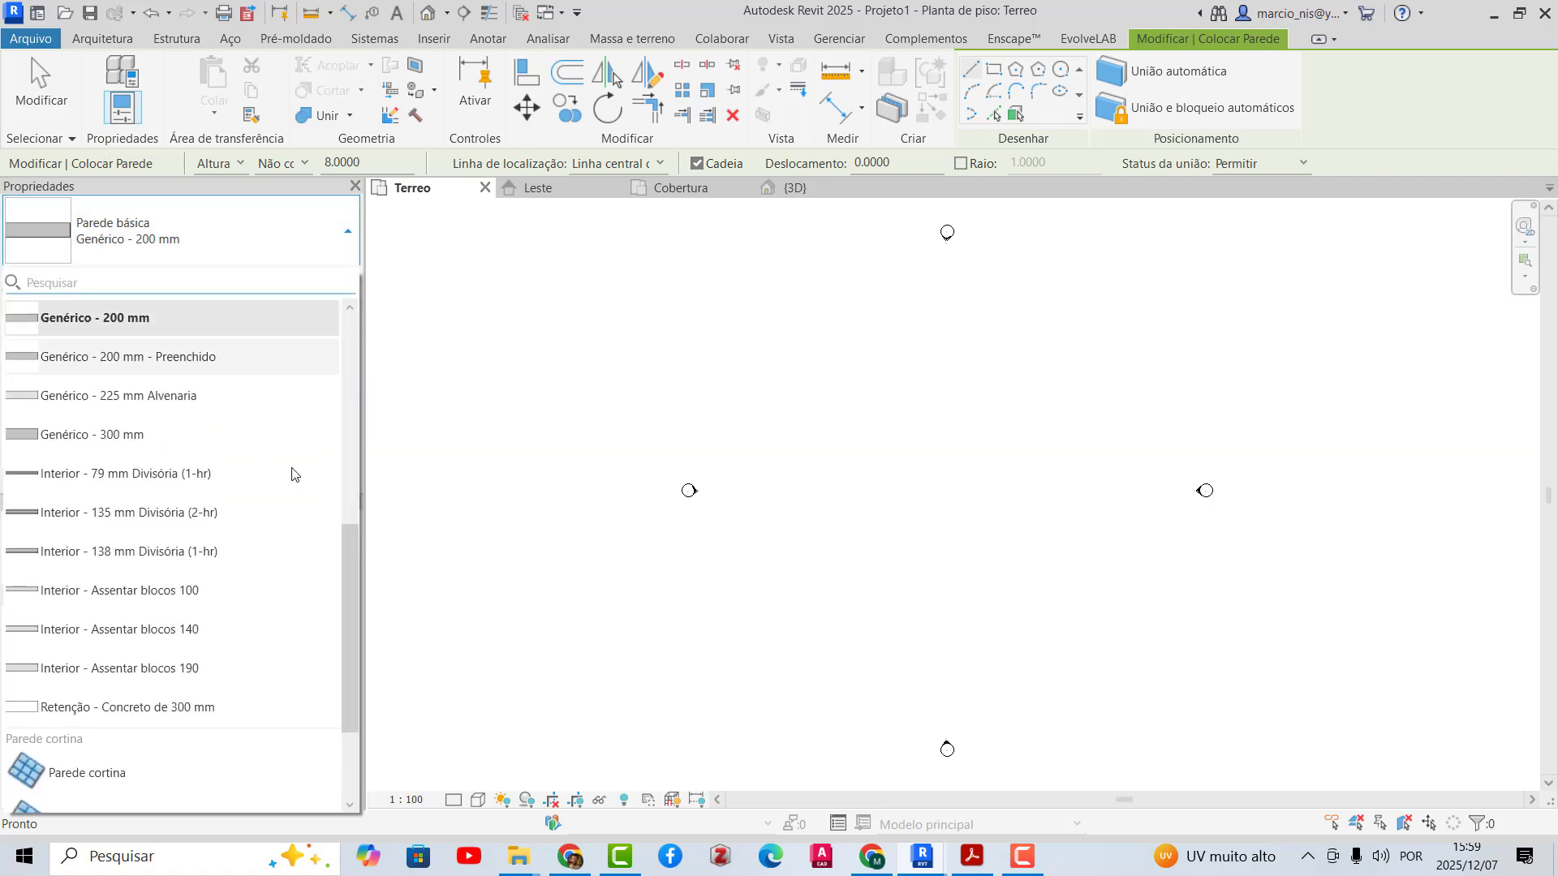
# - Examine the Parede básica, Parede cortina and Parede empilhada families and the preview of basic types such as CW 102-50-100p
pyautogui.moveTo(354, 563); pyautogui.dragTo(376, 302)
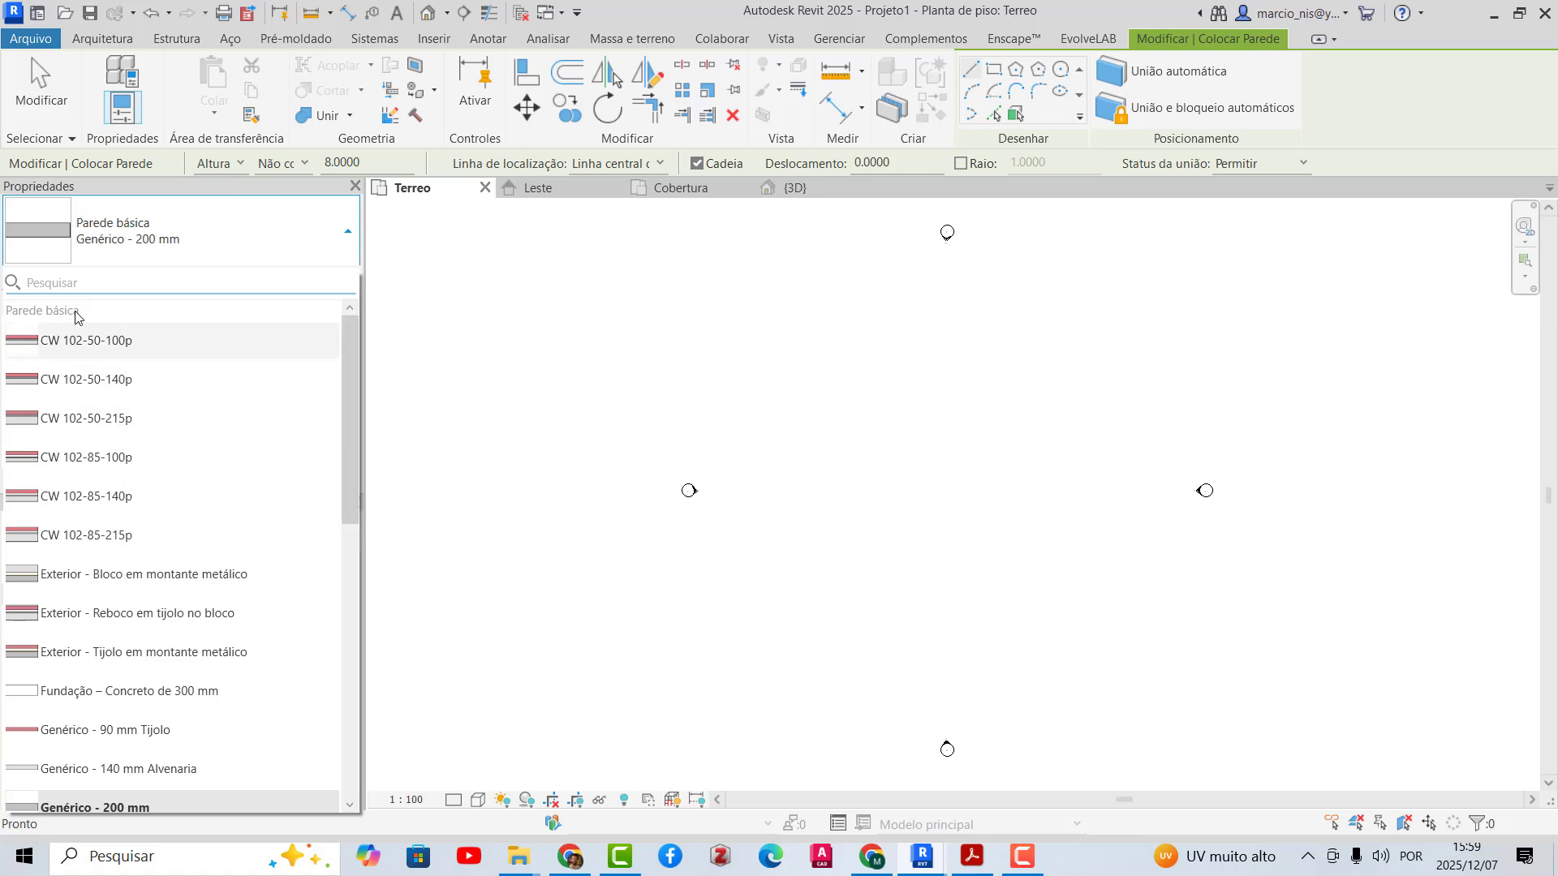
pyautogui.moveTo(352, 366); pyautogui.dragTo(367, 659)
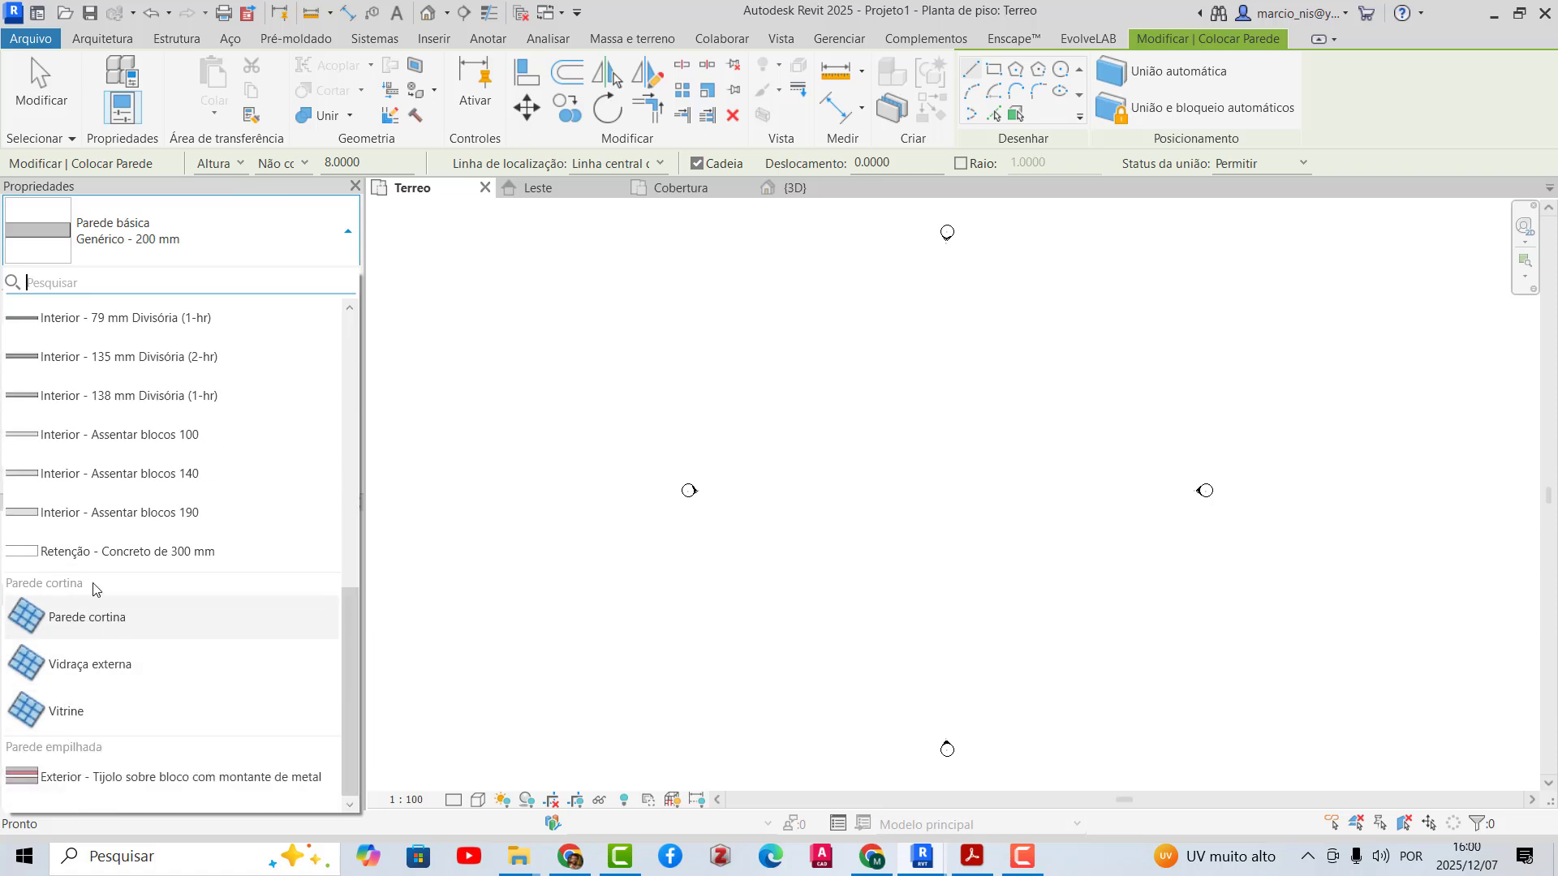
pyautogui.moveTo(348, 645); pyautogui.dragTo(352, 350)
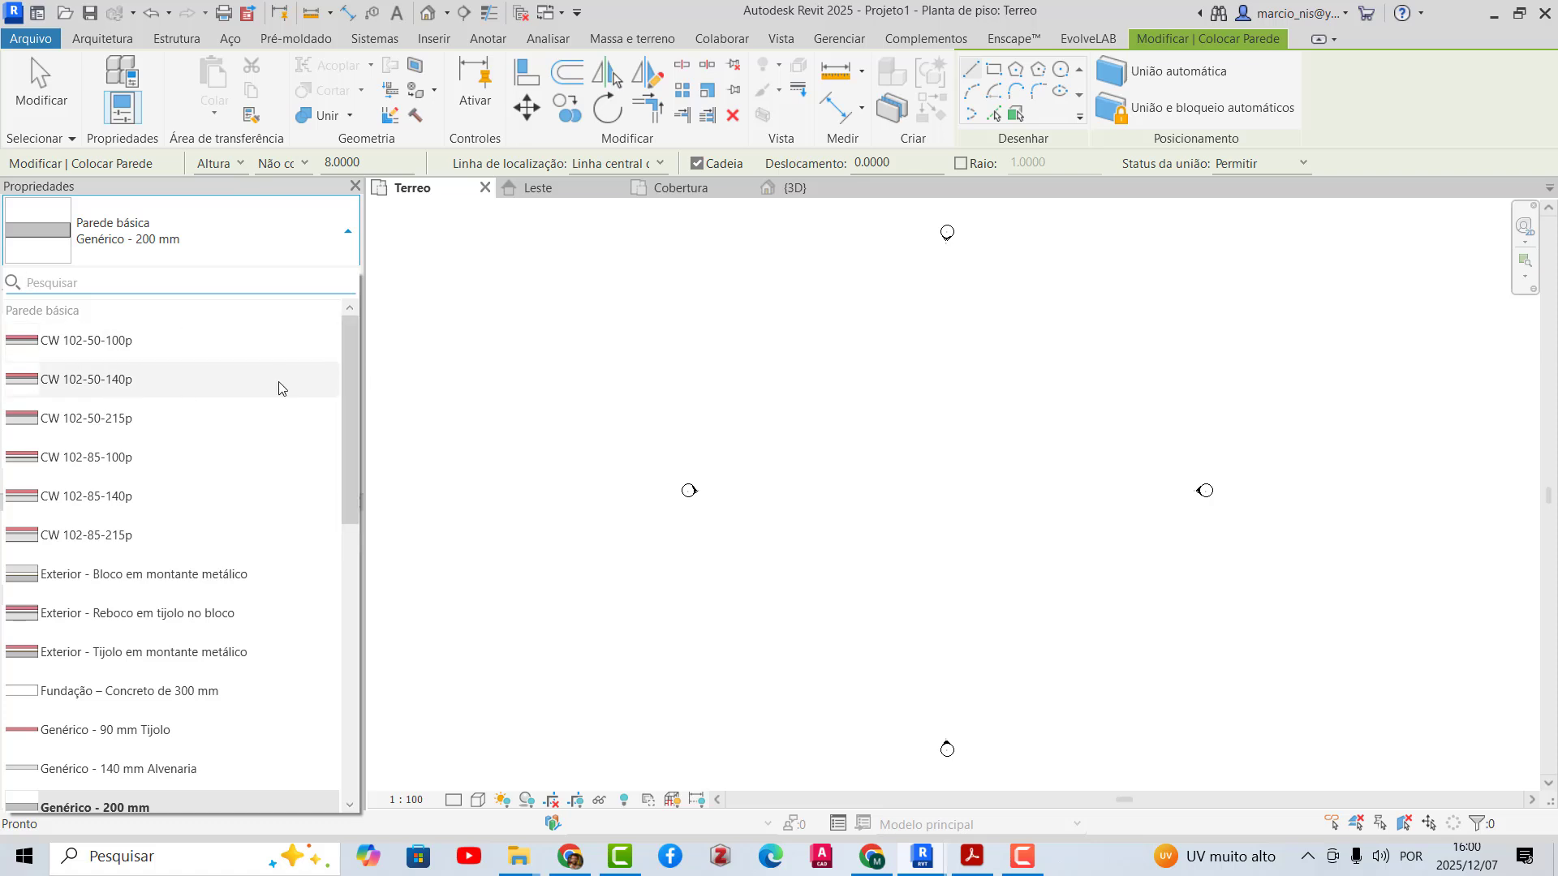
pyautogui.moveTo(58, 348)
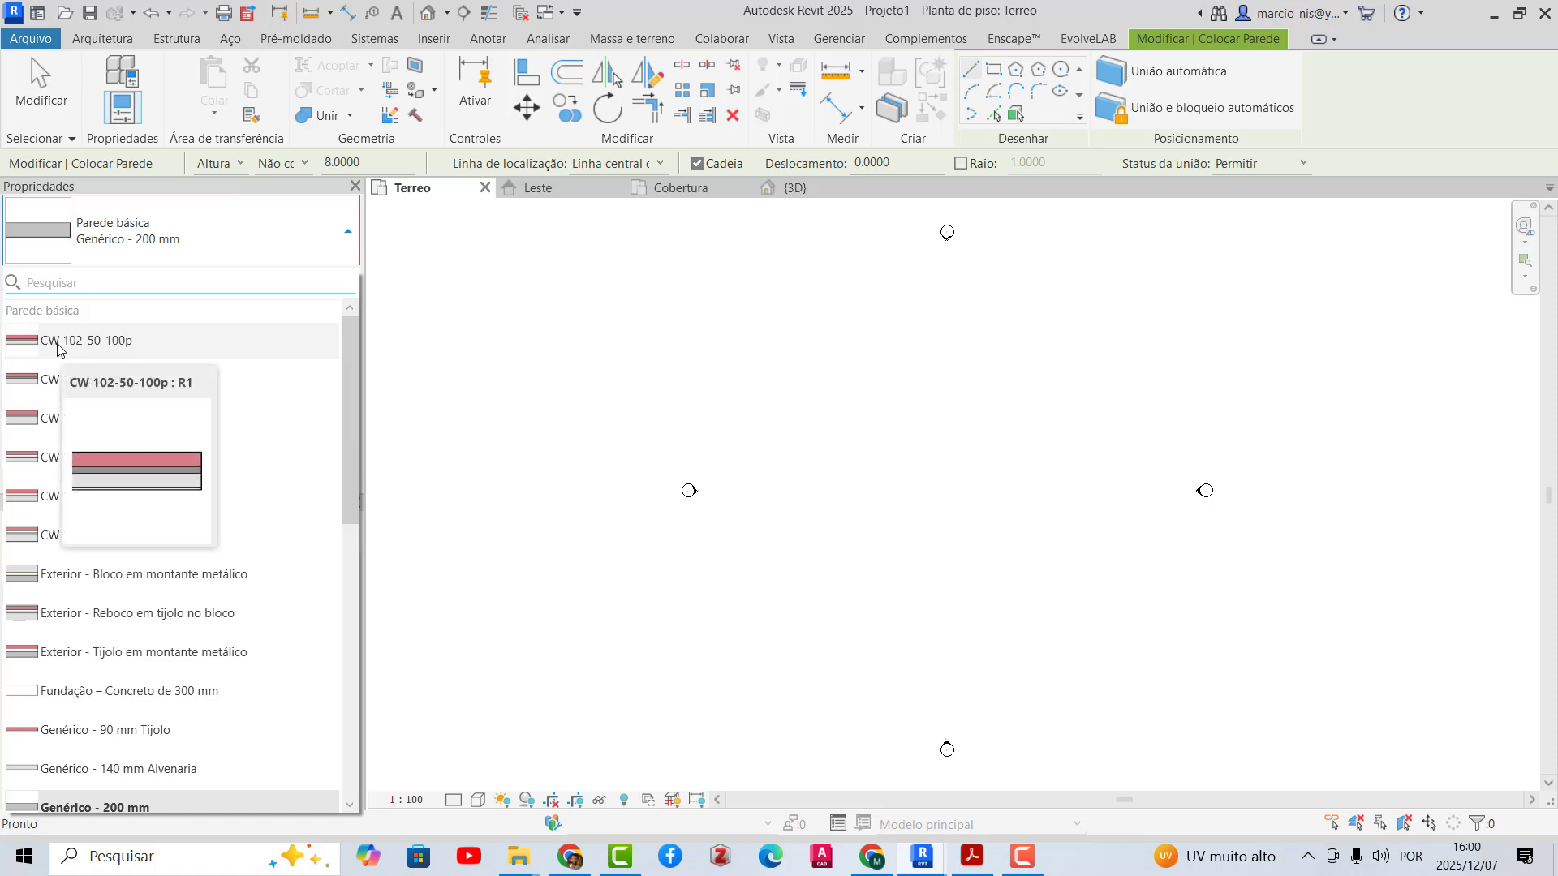
pyautogui.moveTo(71, 424)
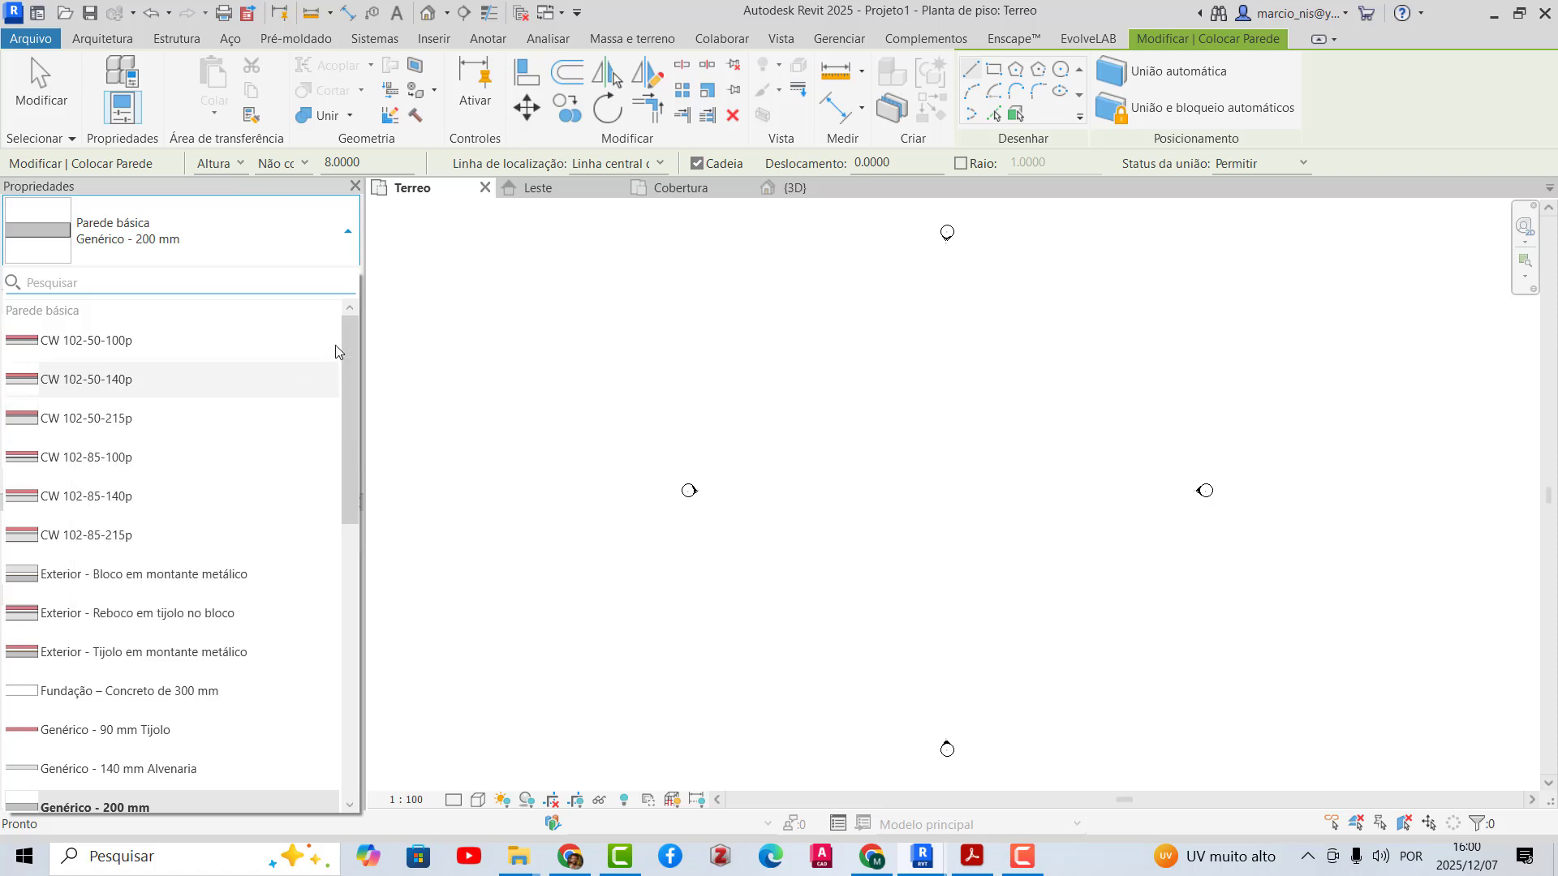
pyautogui.moveTo(355, 366); pyautogui.dragTo(362, 427)
pyautogui.scroll(-3, 364, 452)
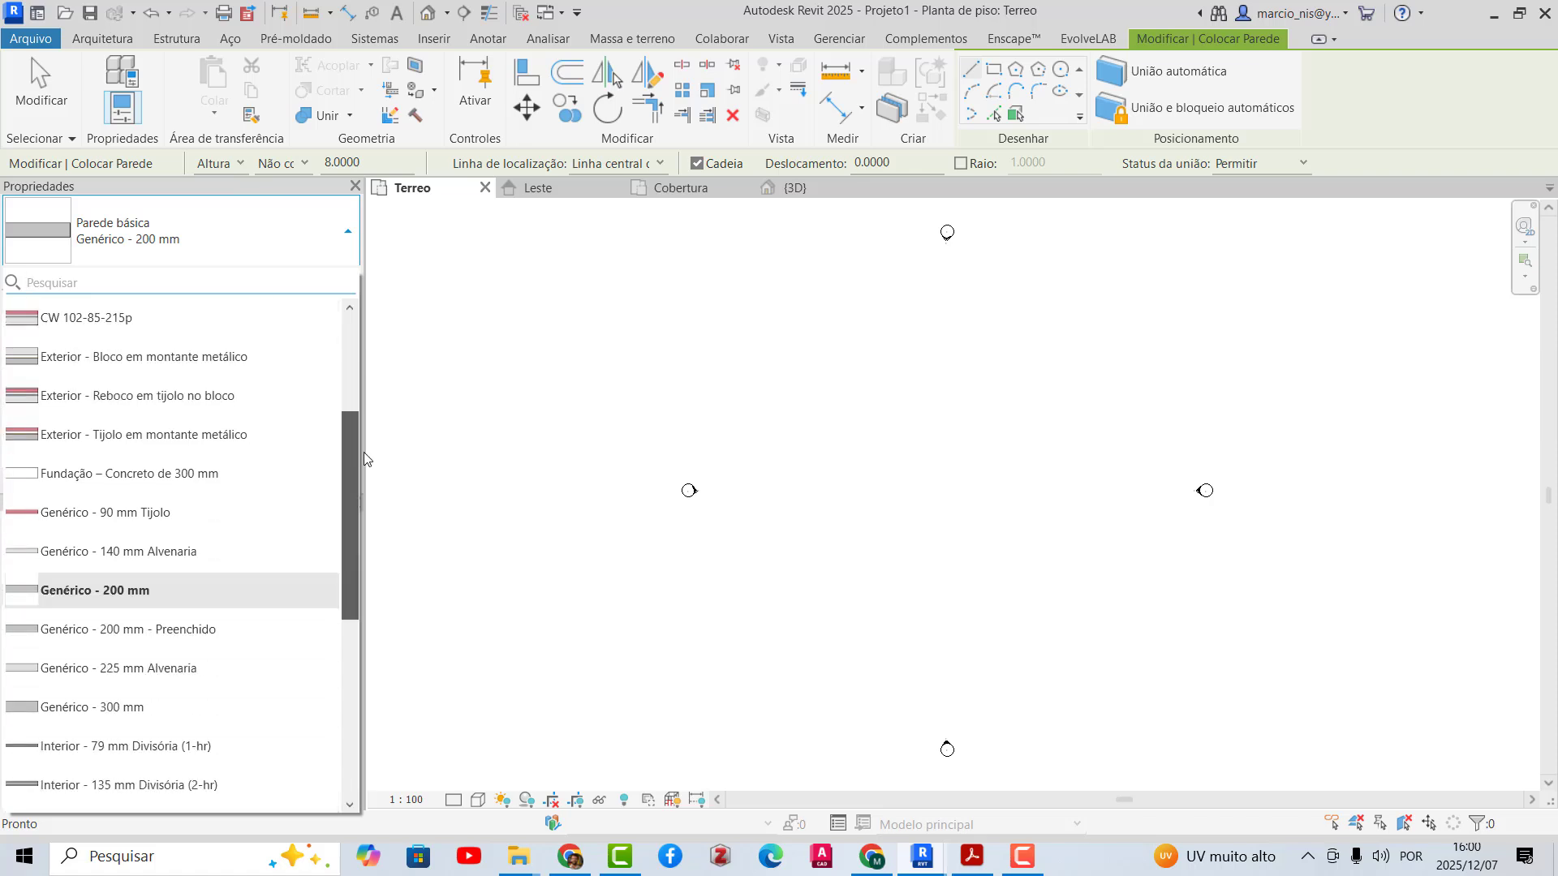
# - Choose the Genérico - 200 mm wall type and duplicate it as a new type named .PAREDE 25cm
pyautogui.click(94, 436)
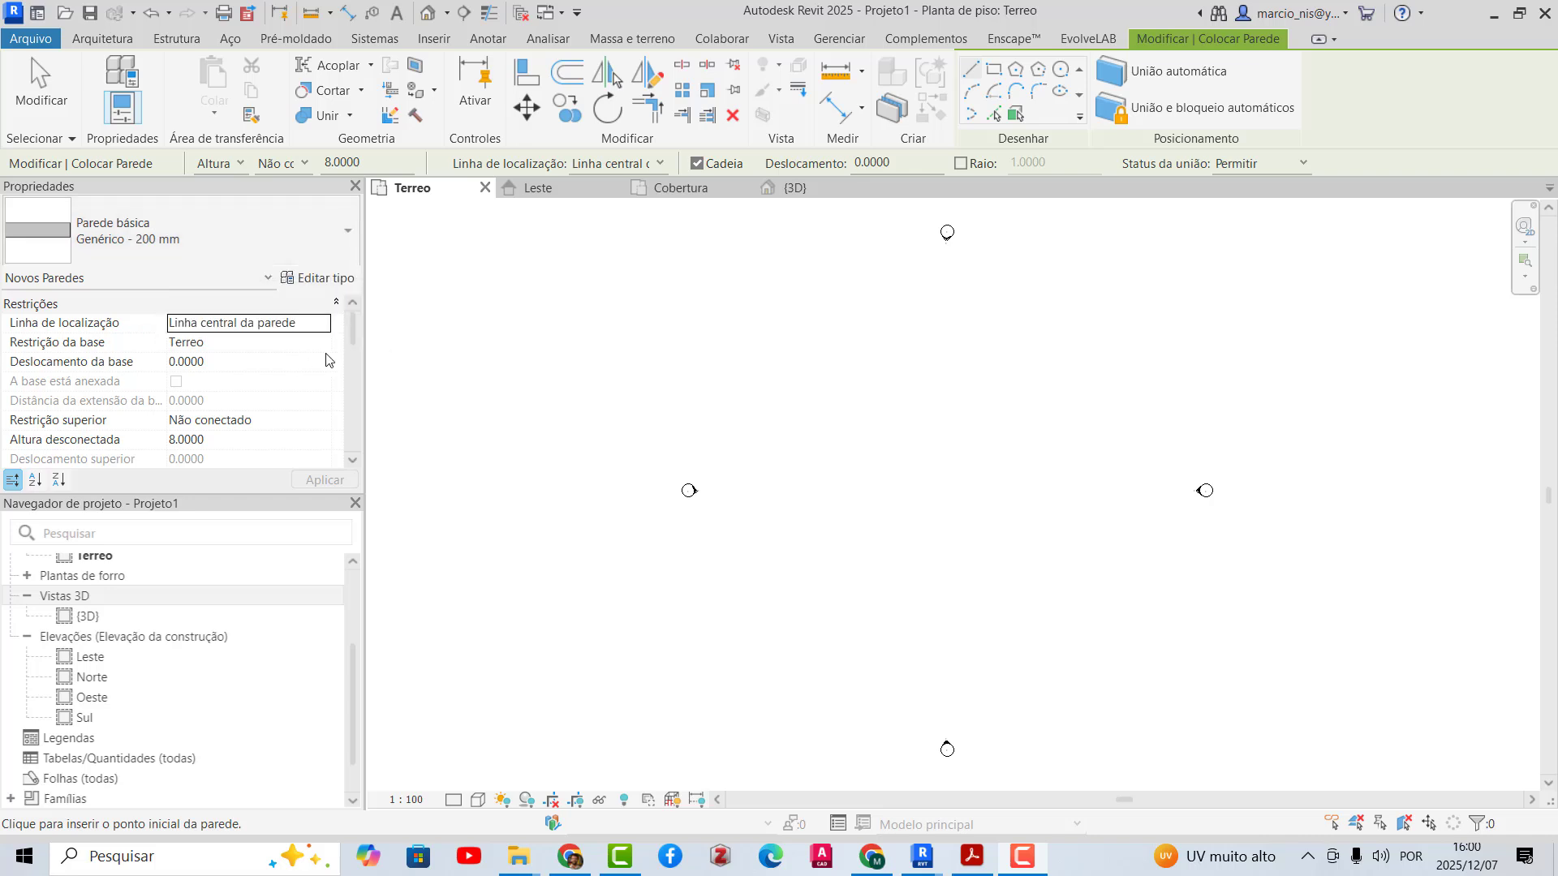
pyautogui.click(324, 280)
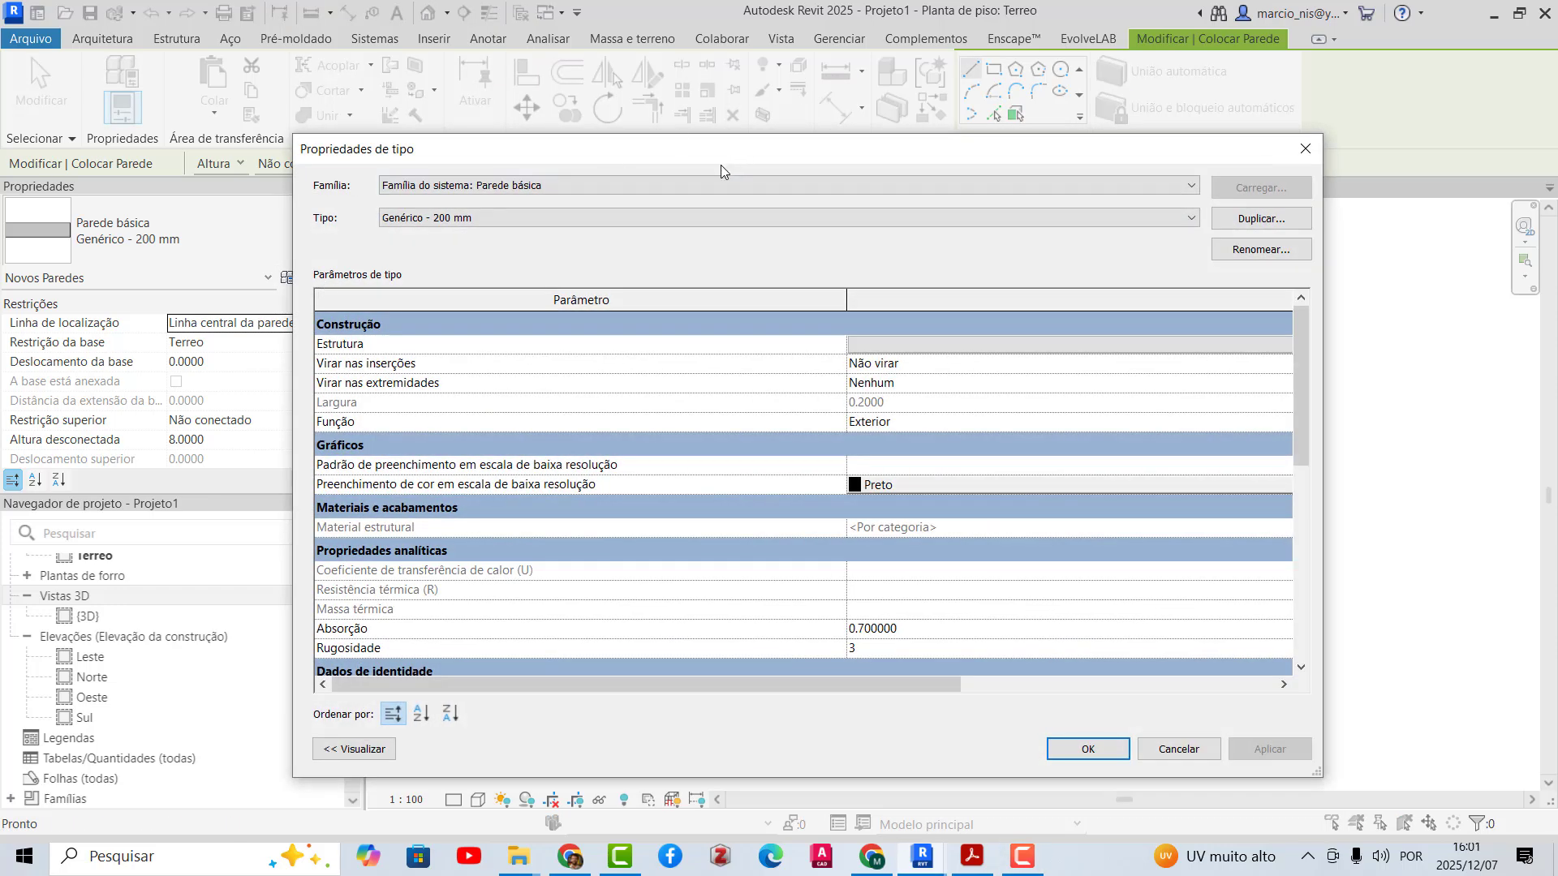
pyautogui.moveTo(720, 164); pyautogui.dragTo(697, 199)
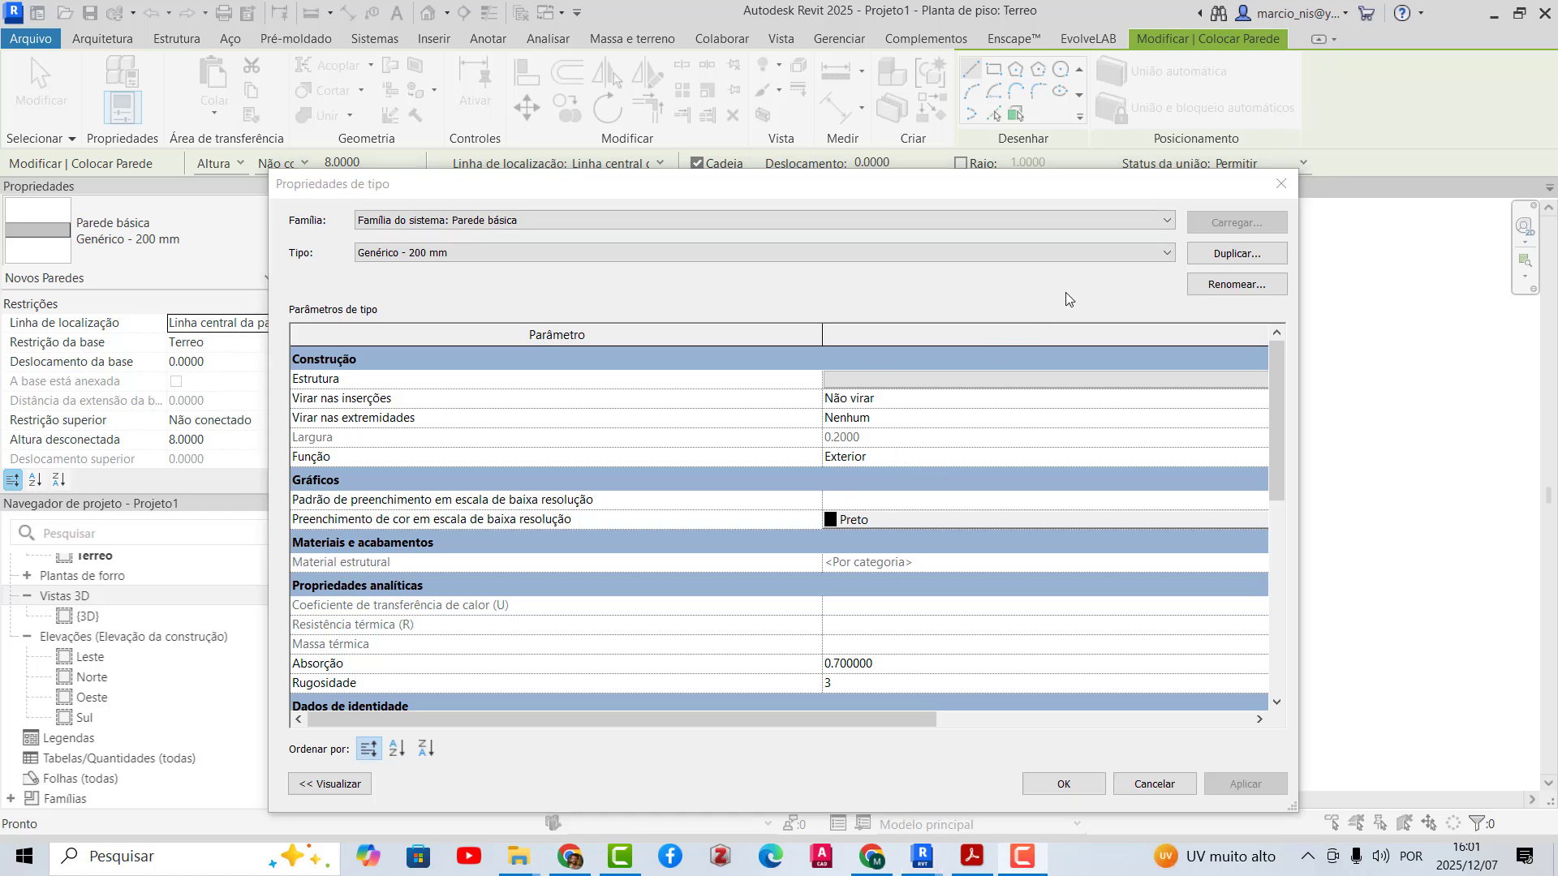
pyautogui.click(1222, 198)
pyautogui.click(1217, 258)
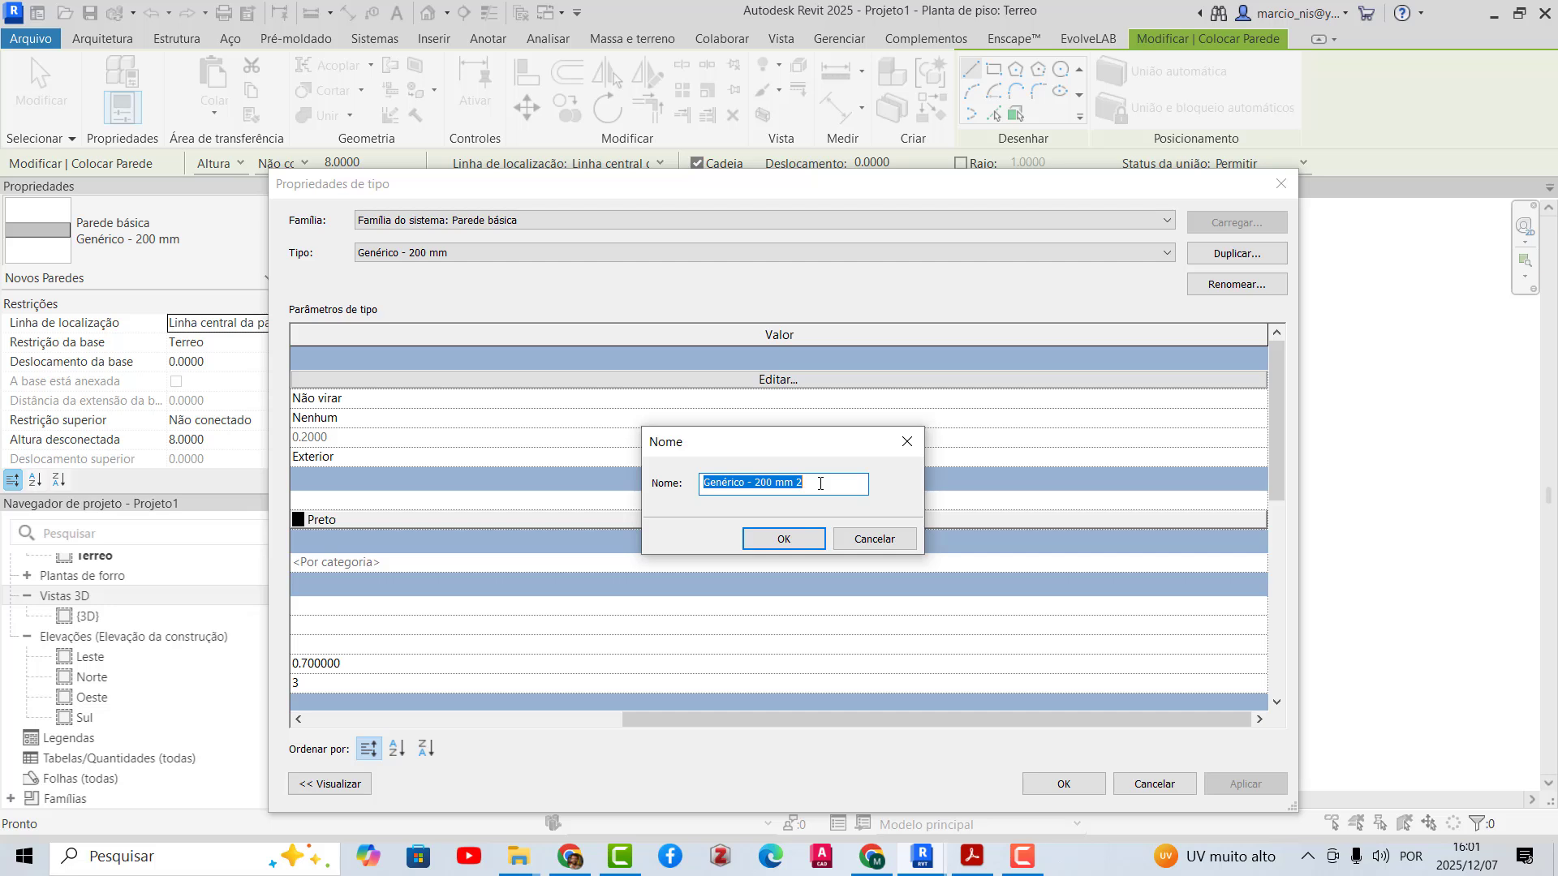
pyautogui.write('.')
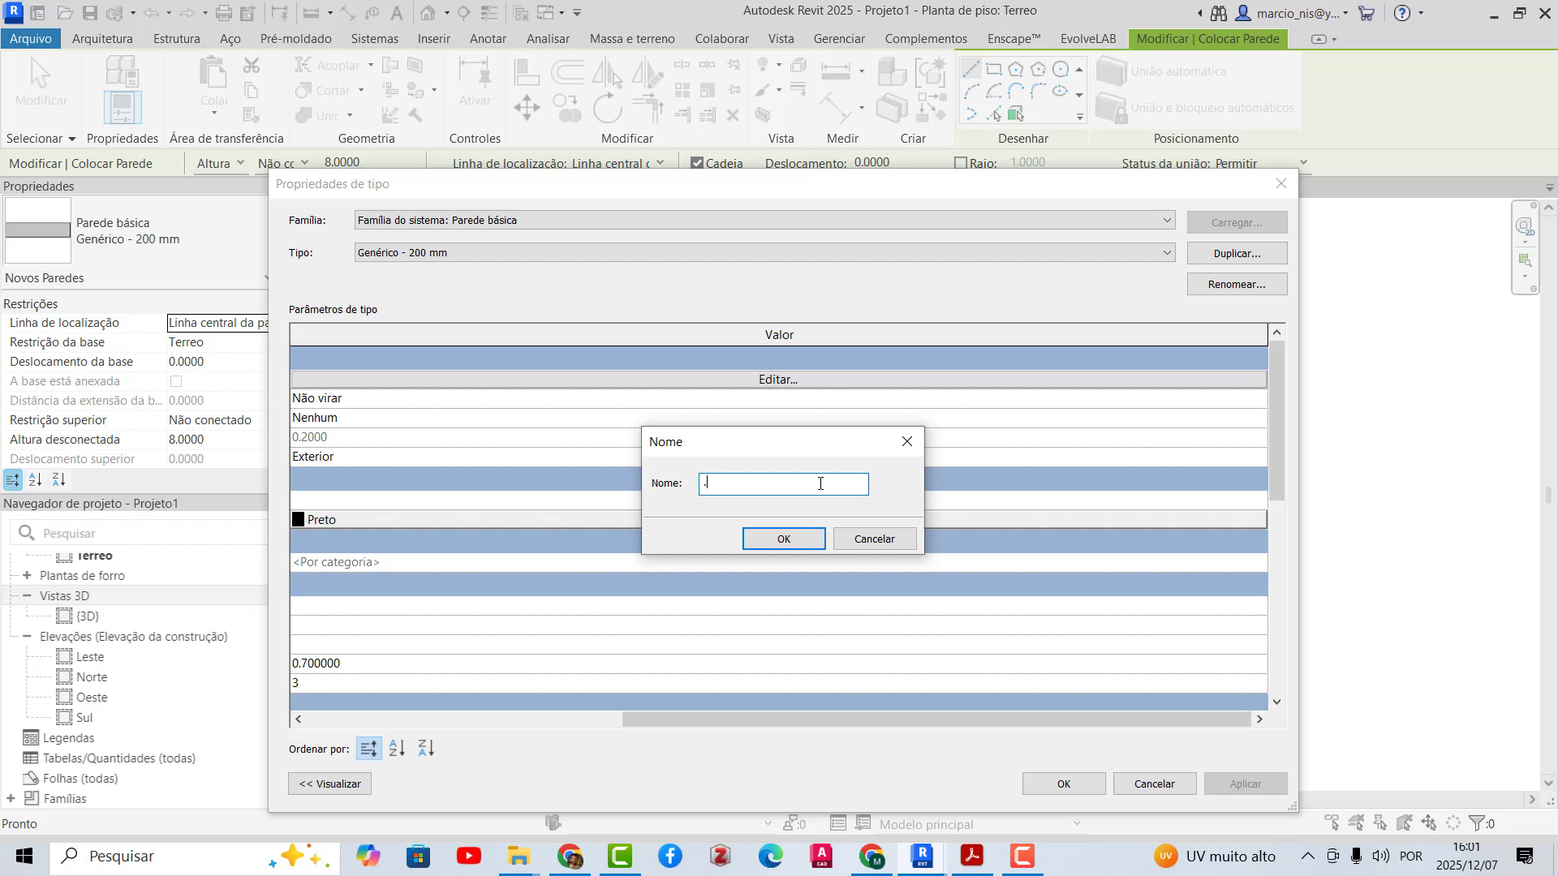
pyautogui.write('PAREDE @')
pyautogui.click(773, 539)
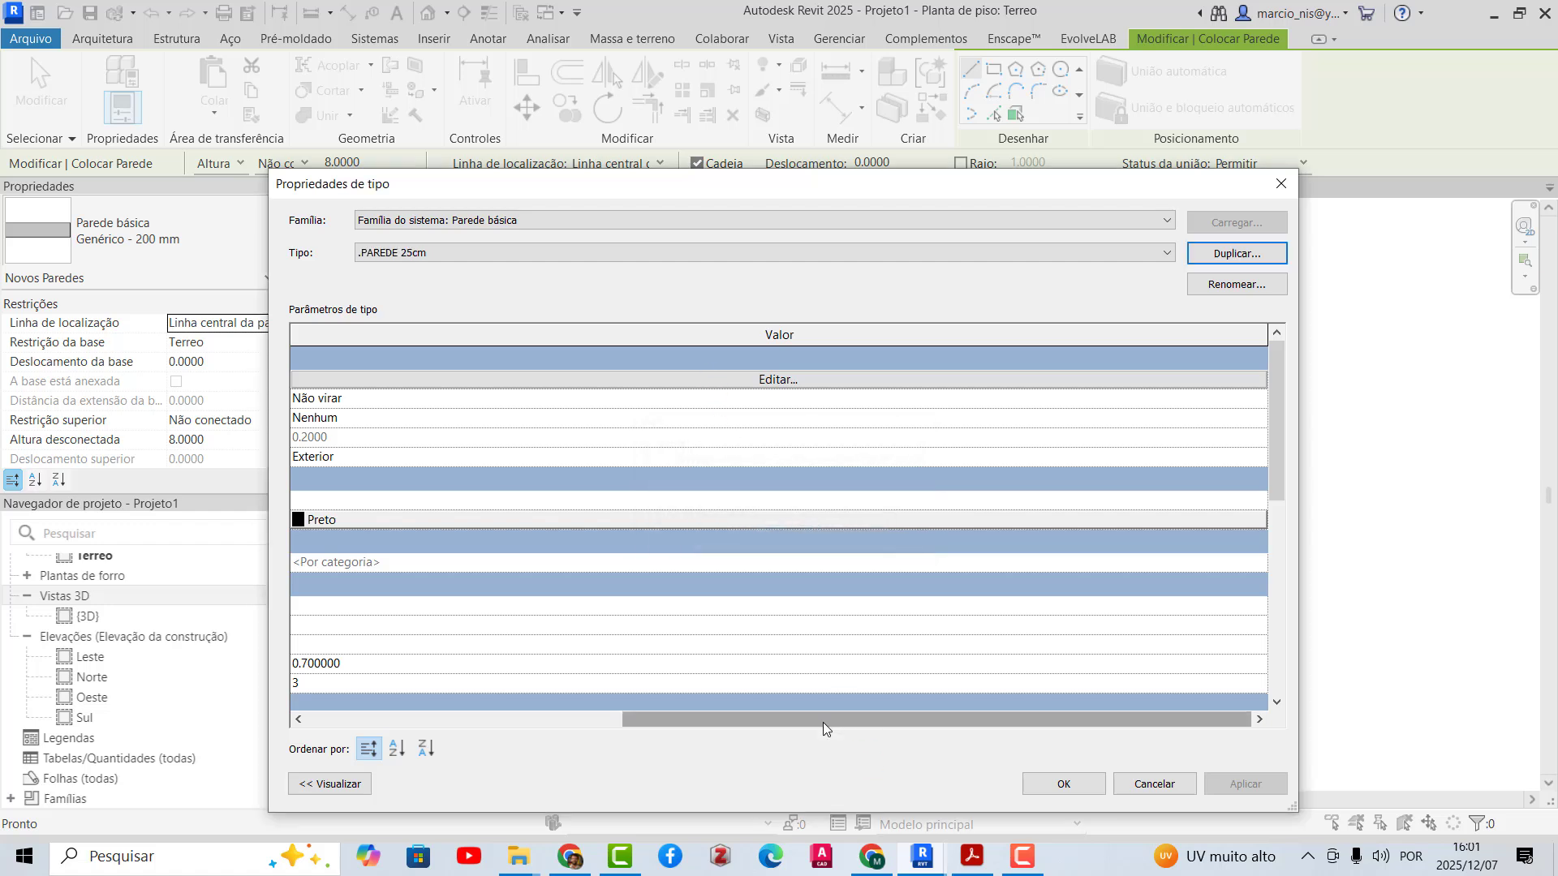
# - Open the layer structure of the .PAREDE 25cm type for editing and show its floor plan preview
pyautogui.moveTo(823, 722); pyautogui.dragTo(496, 731)
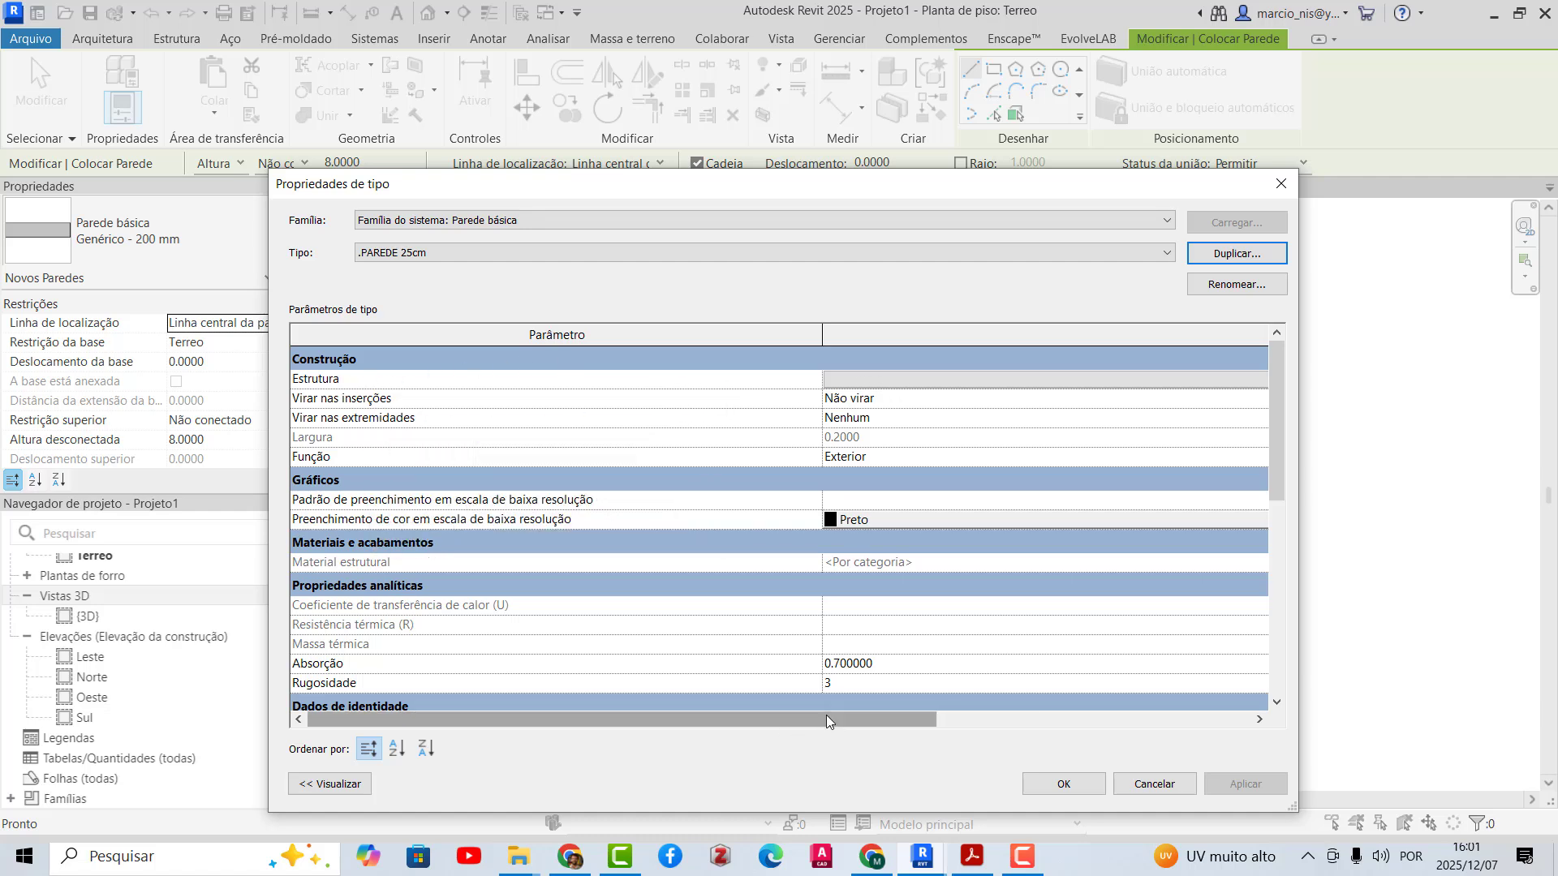
pyautogui.moveTo(827, 722); pyautogui.dragTo(1144, 722)
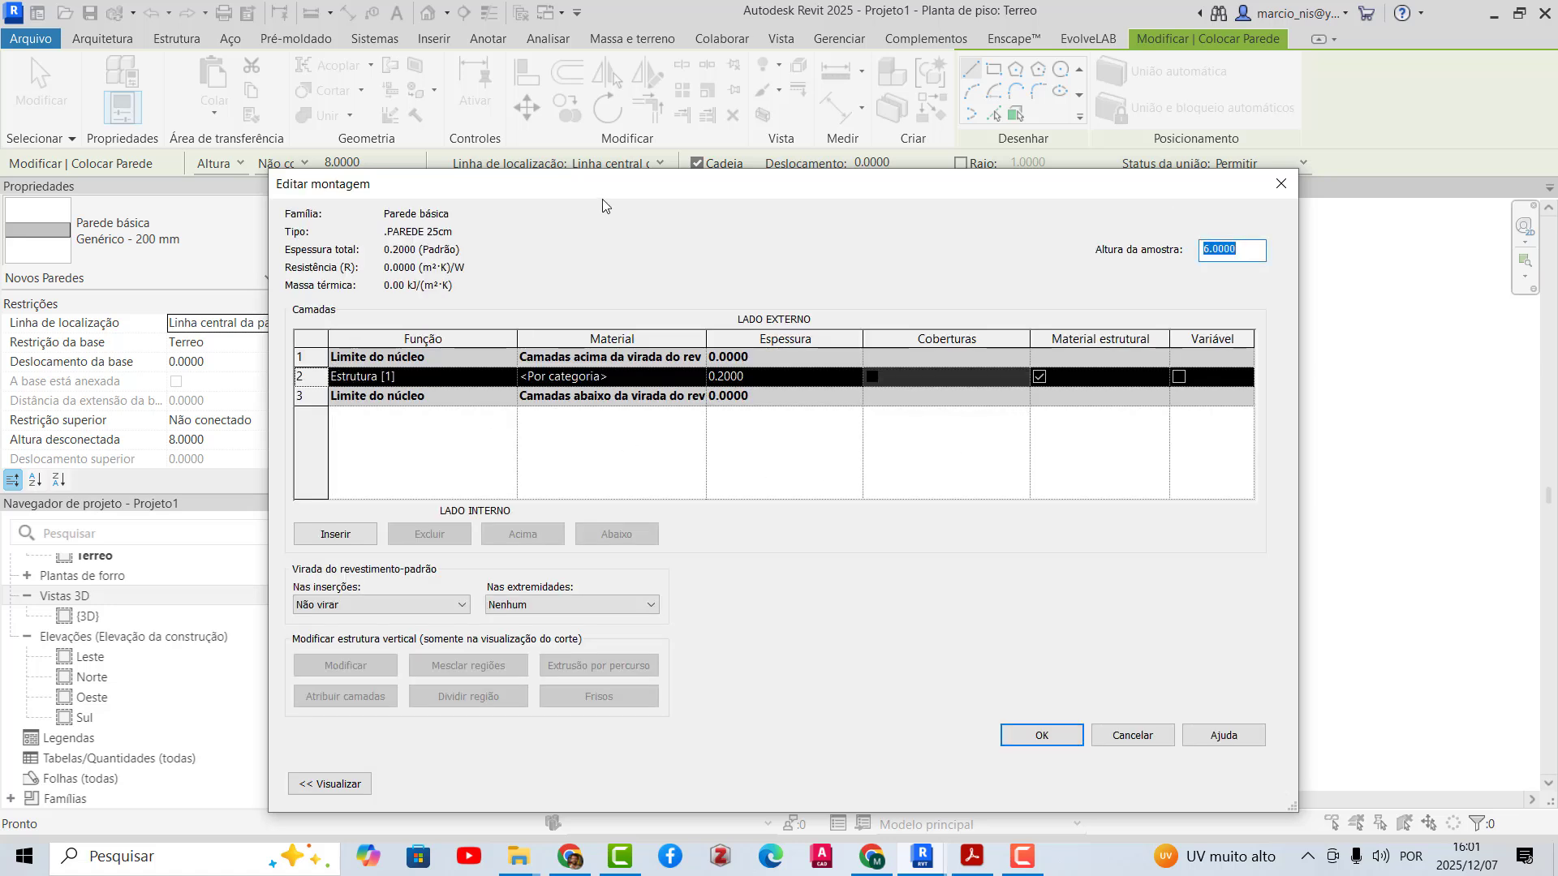
pyautogui.moveTo(603, 205); pyautogui.dragTo(866, 199)
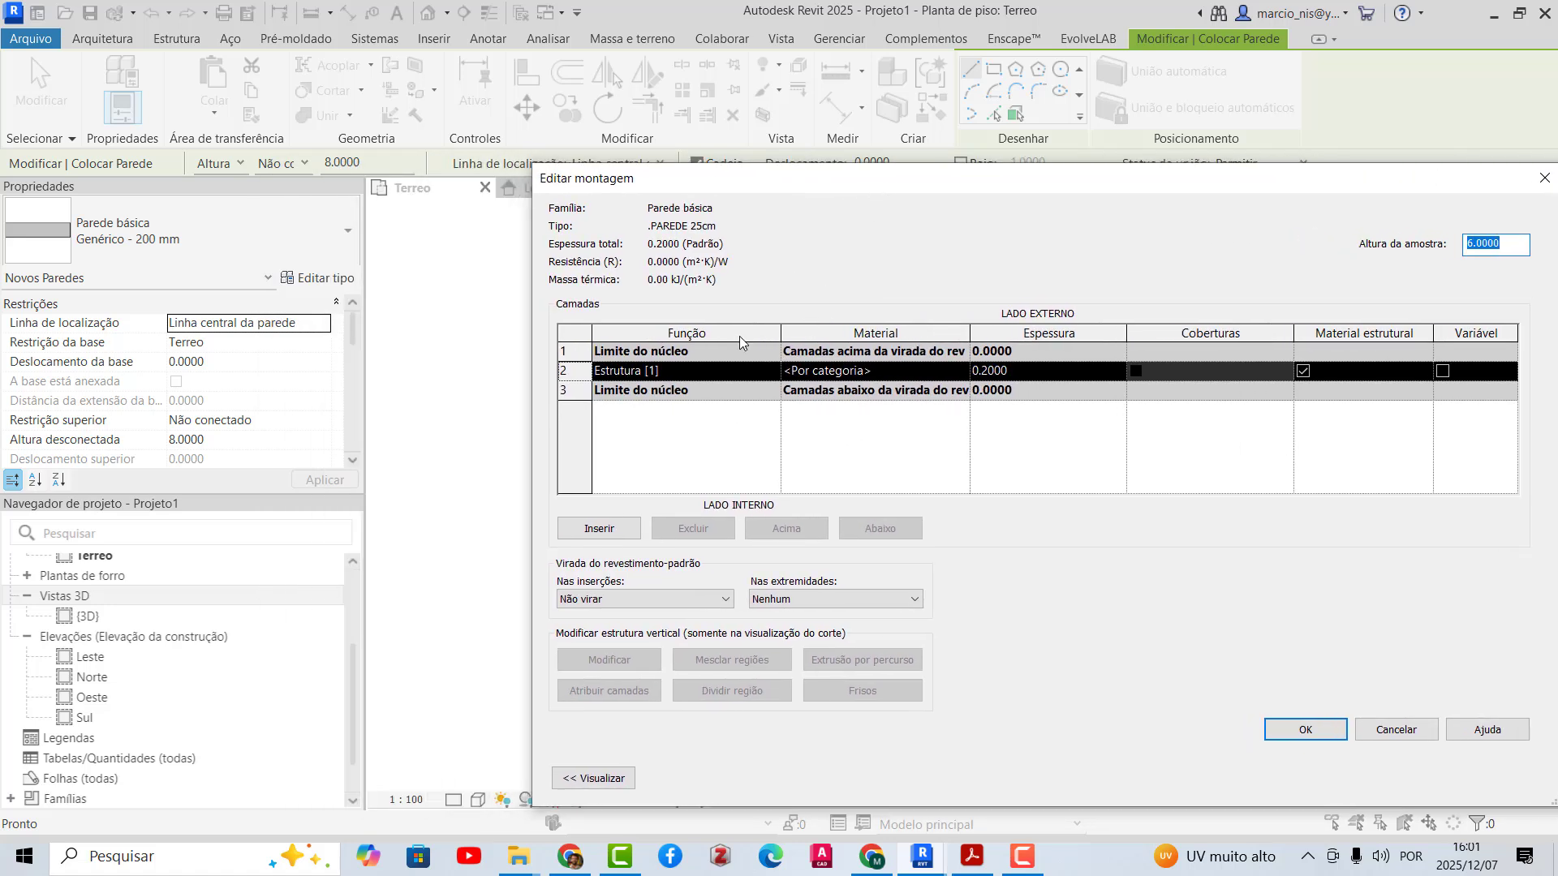
pyautogui.click(593, 779)
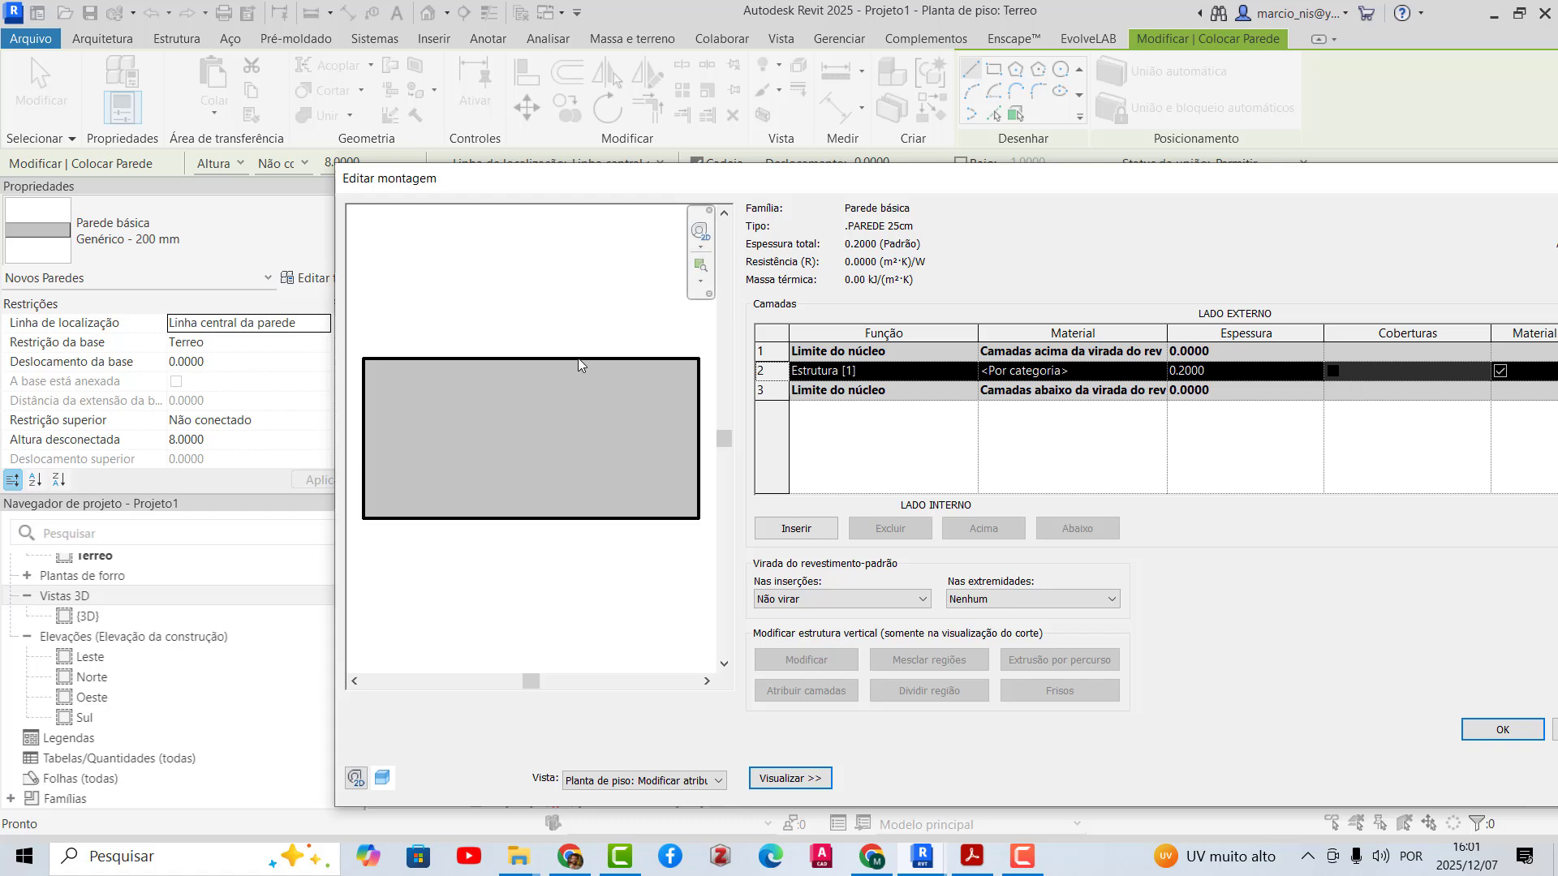
# - Set the structure layer of the .PAREDE 25cm wall type to a thickness of 0.25 m and accept the type
pyautogui.moveTo(723, 186); pyautogui.dragTo(561, 180)
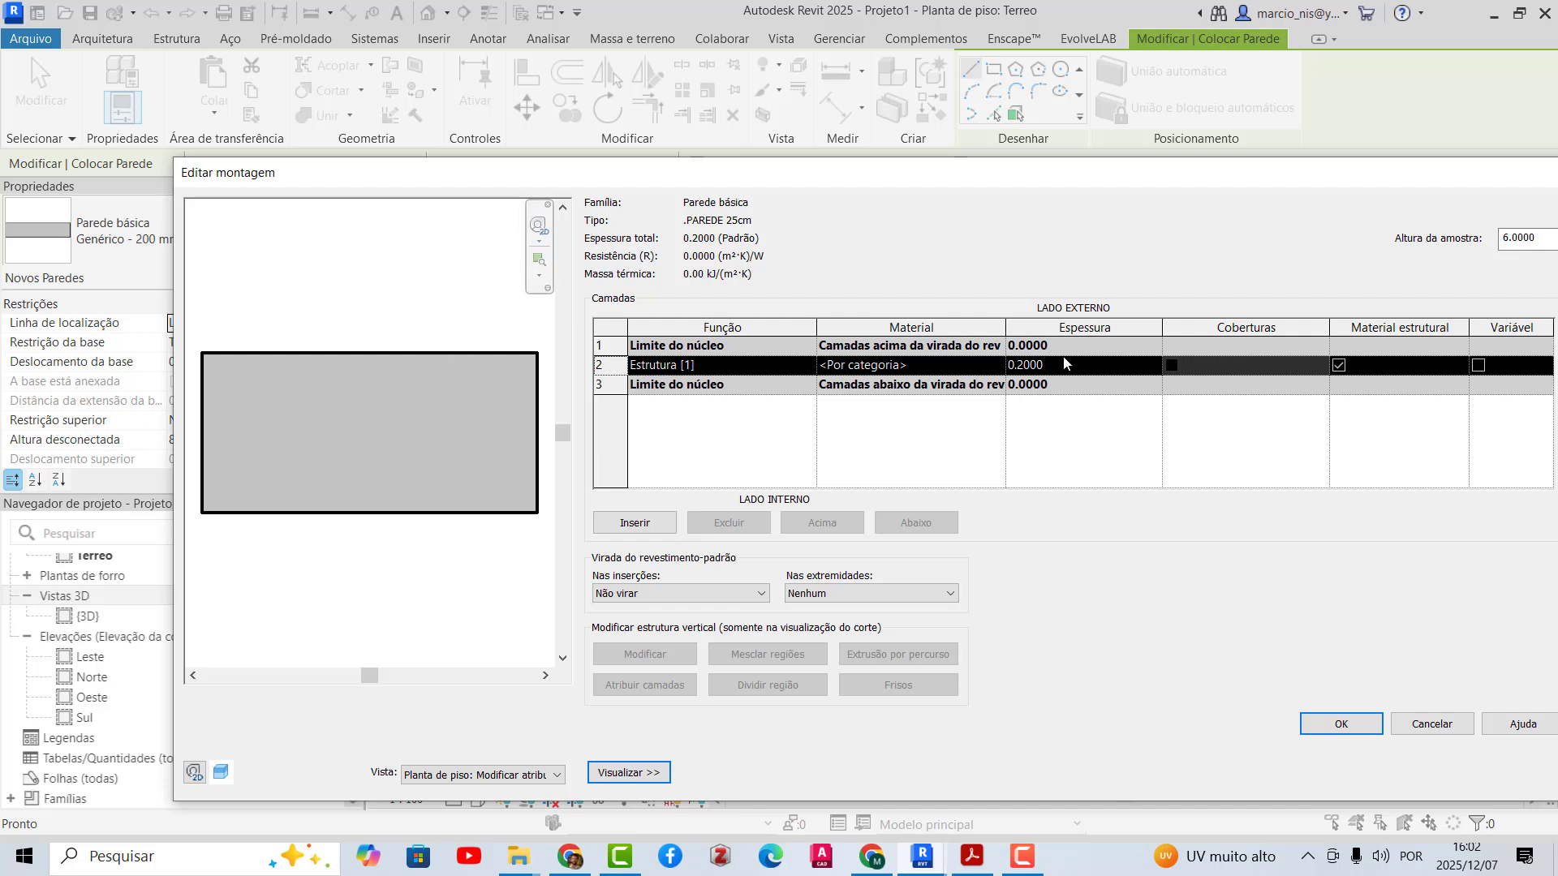
pyautogui.click(1040, 365)
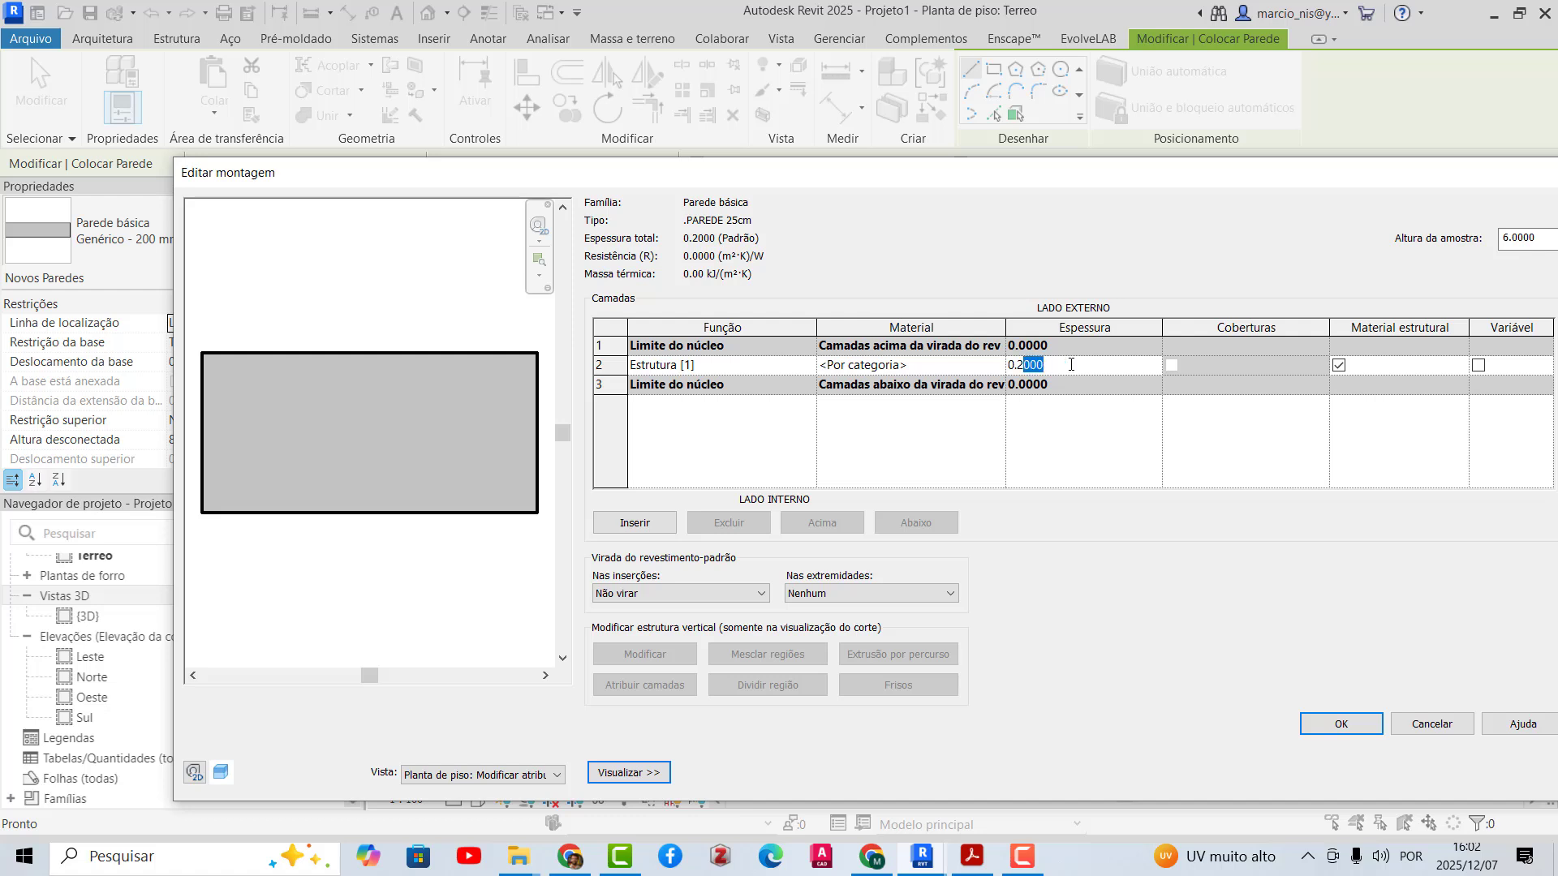
pyautogui.click(1342, 723)
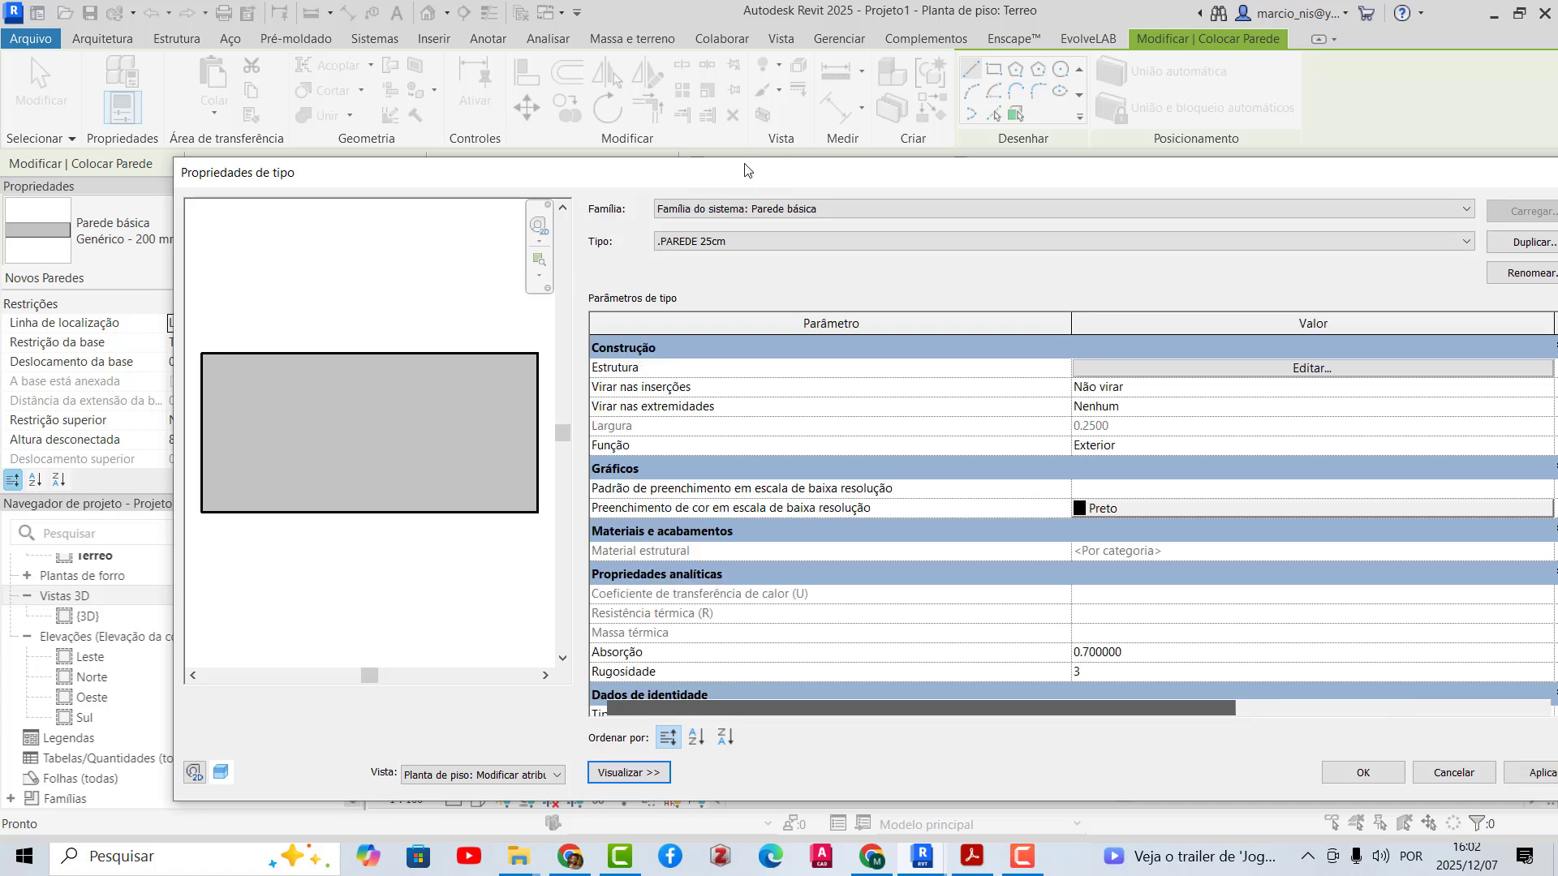
pyautogui.moveTo(745, 170); pyautogui.dragTo(633, 155)
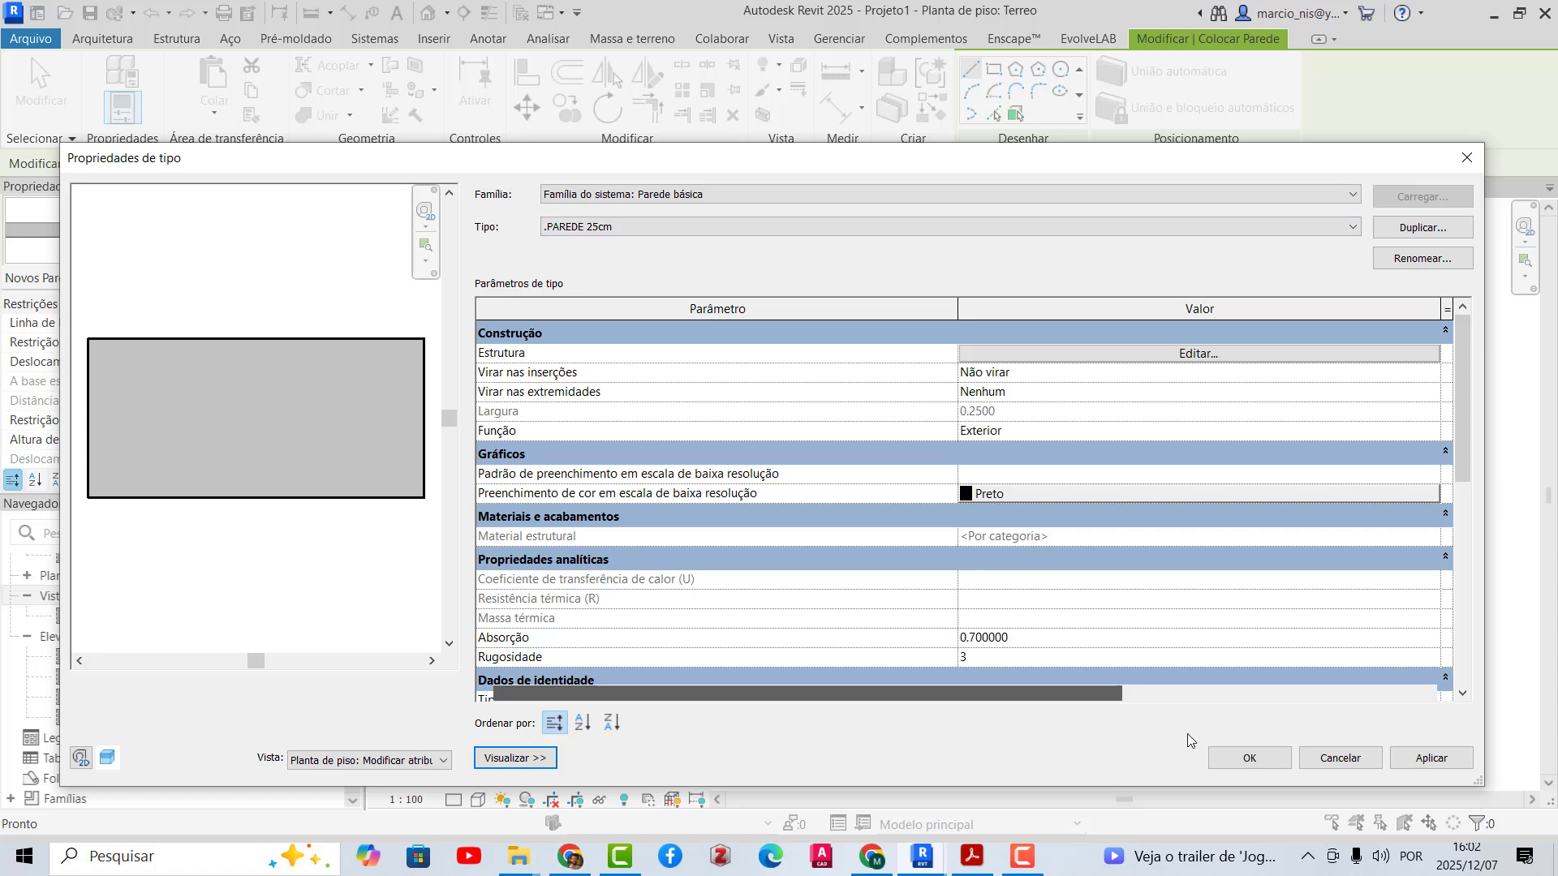
pyautogui.click(1243, 757)
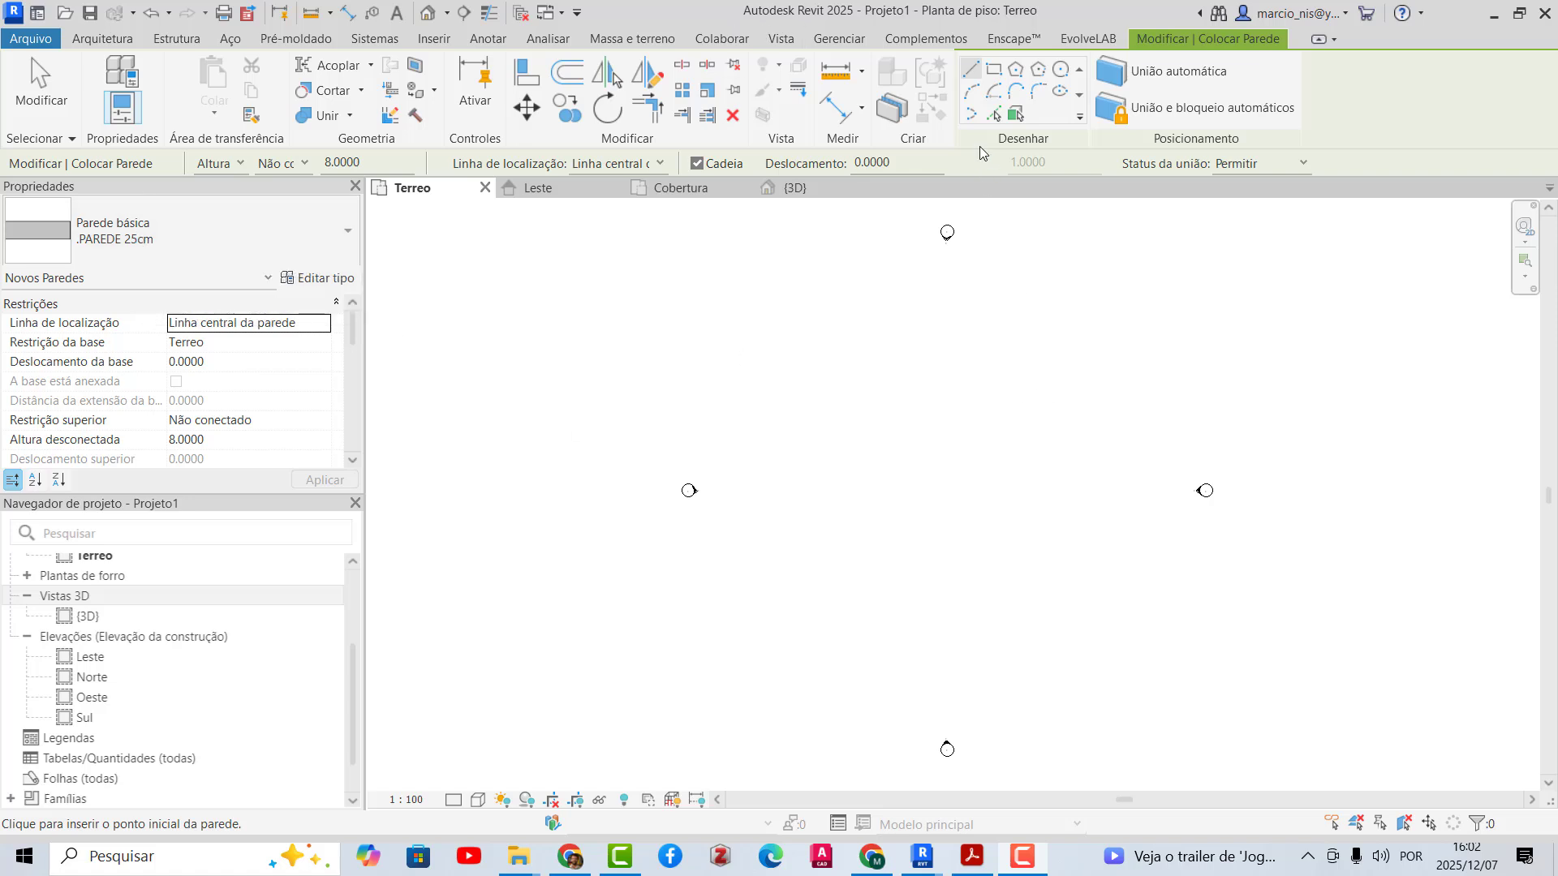
# - Draw a zigzag chain of straight .PAREDE 25cm walls freehand in the middle of the Terreo plan
pyautogui.click(884, 475)
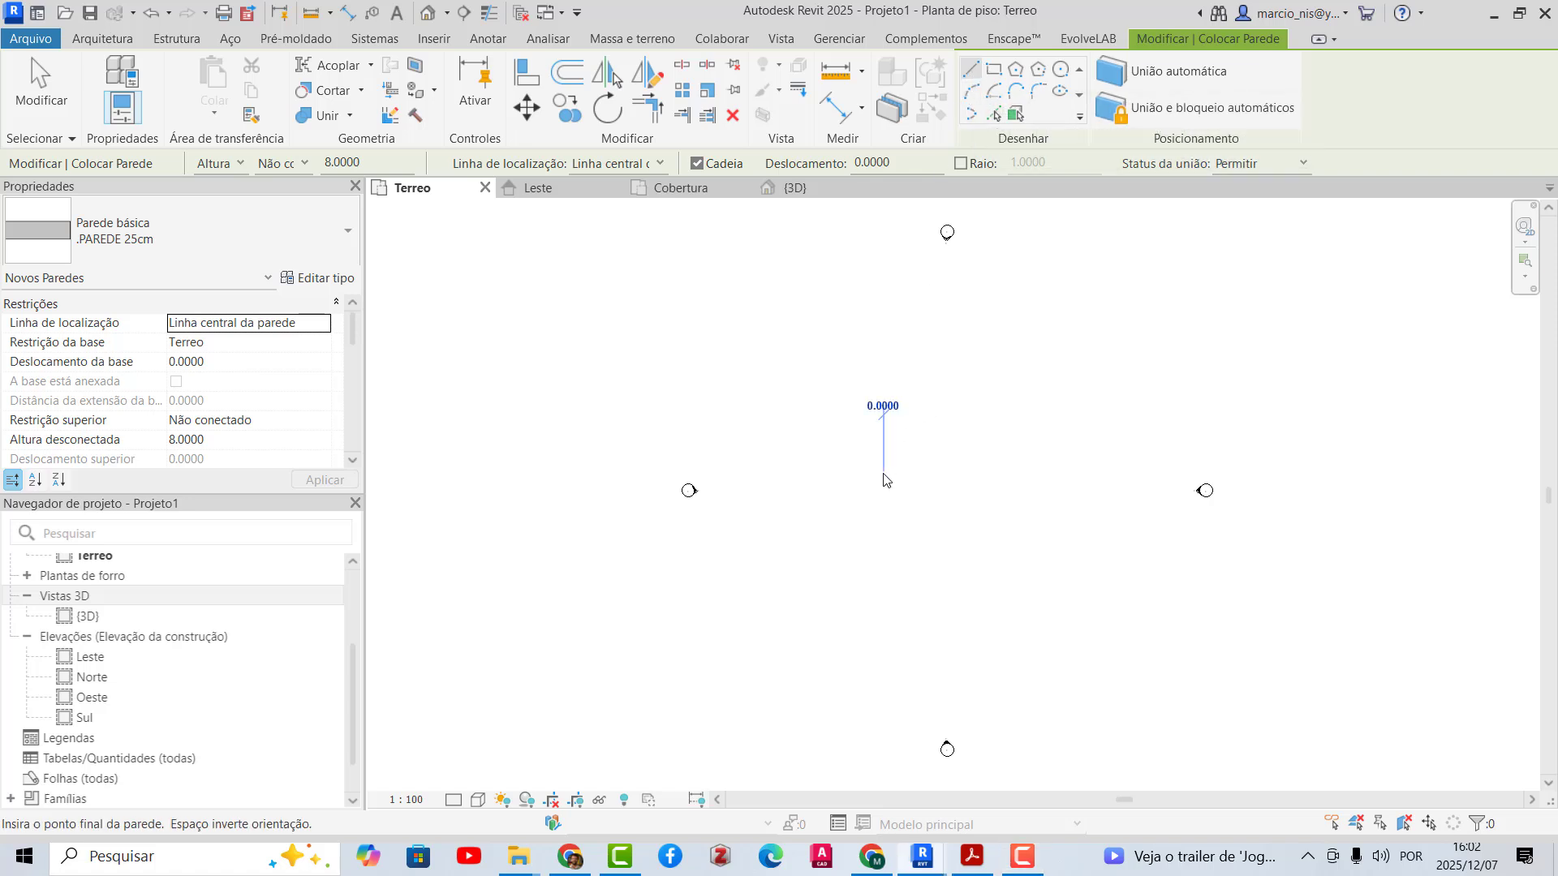
pyautogui.click(983, 523)
pyautogui.click(1034, 573)
pyautogui.click(1100, 508)
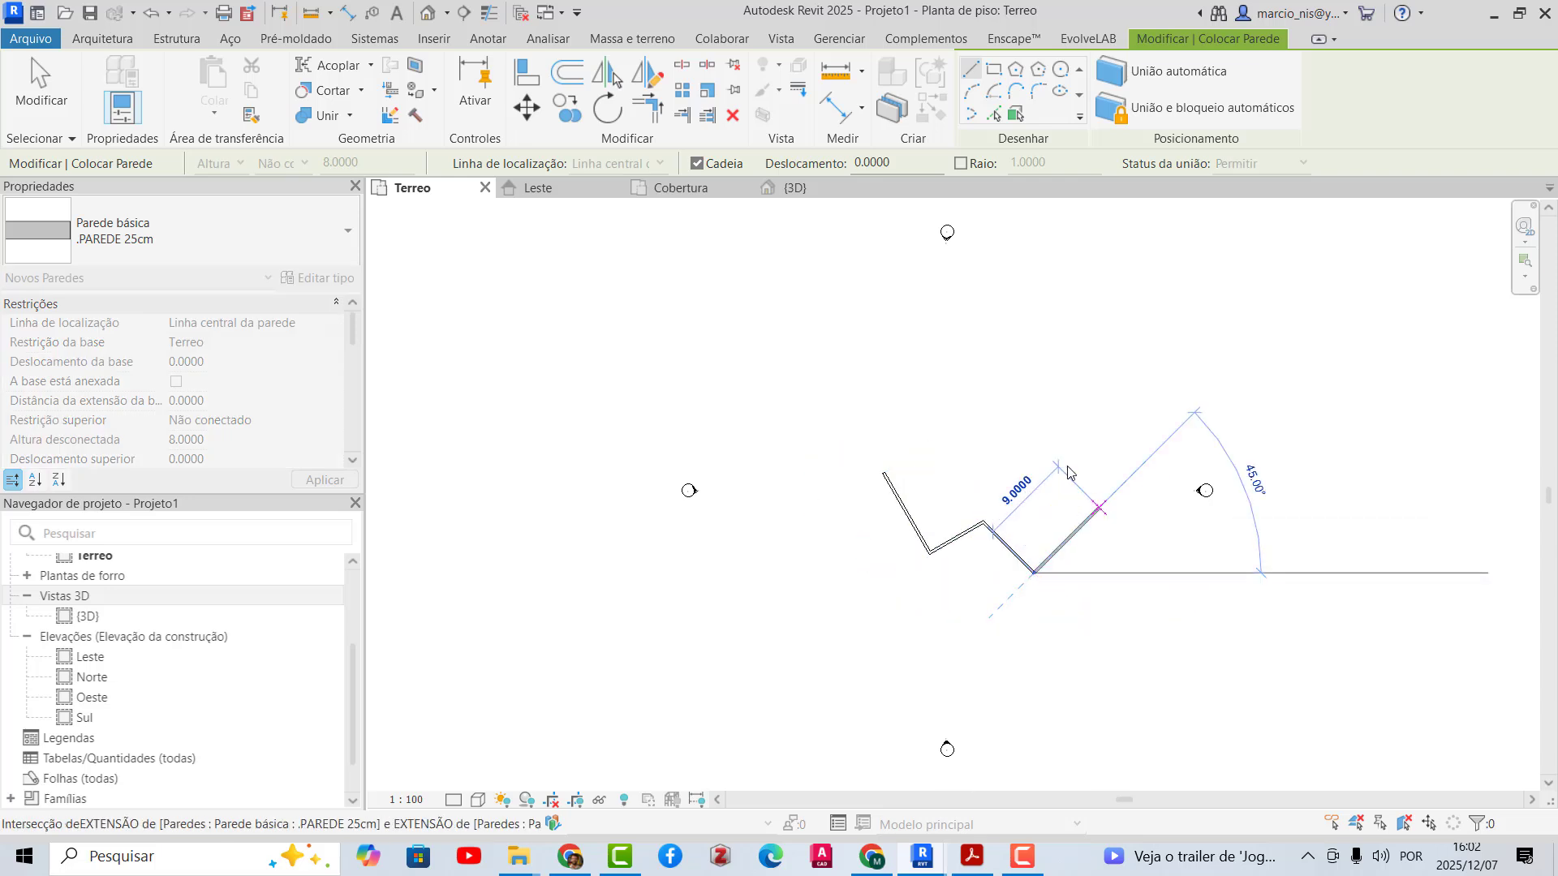
pyautogui.click(1067, 475)
pyautogui.press('Escape')
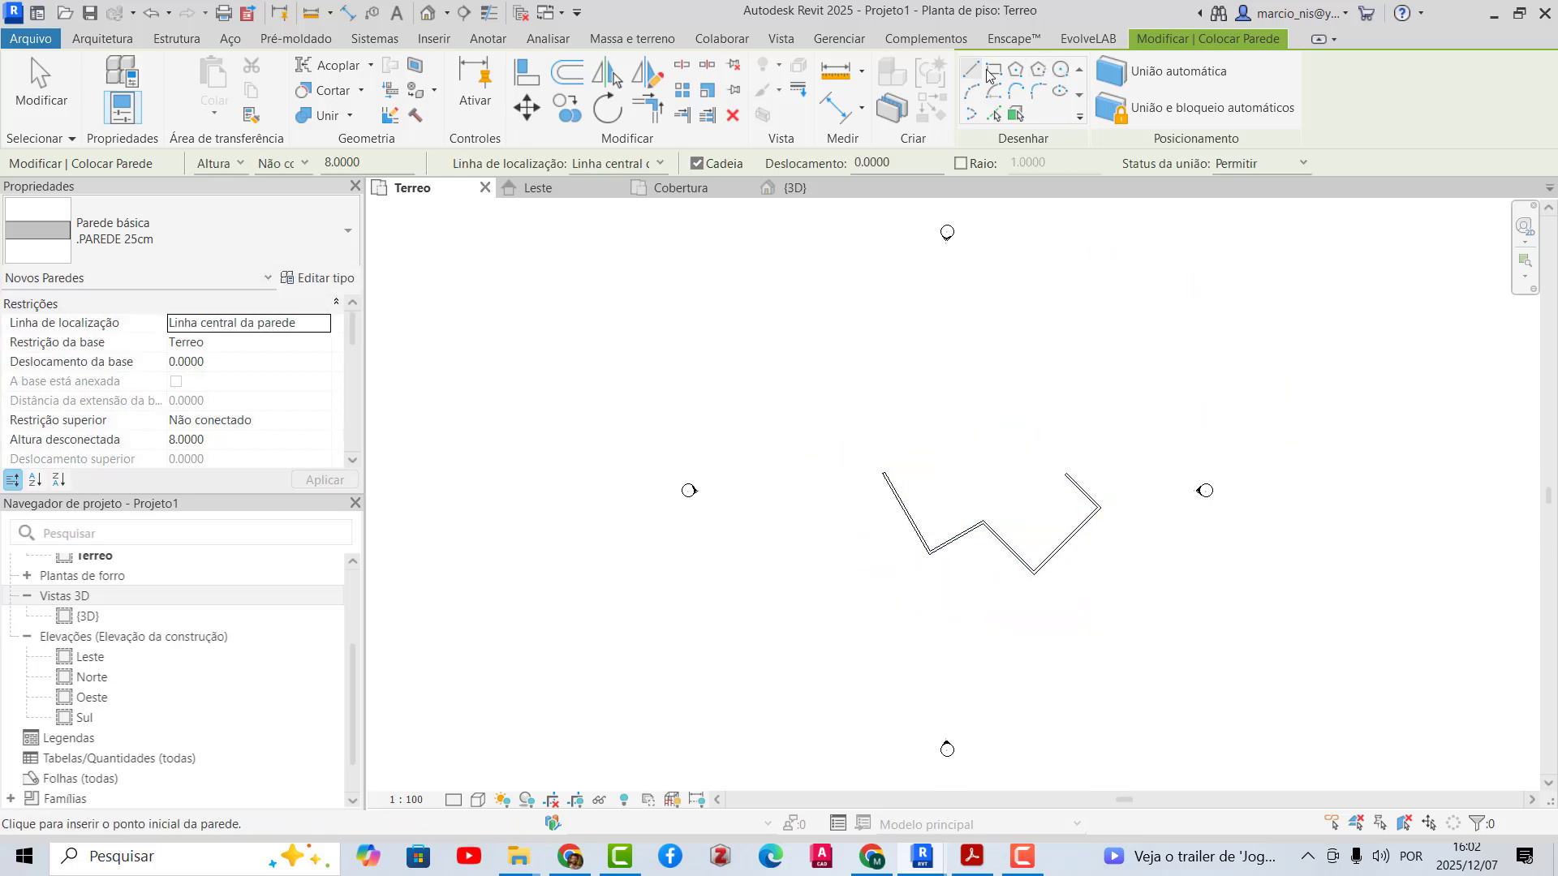
# - Draw a circular wall with a radius of about 5 m above the zigzag walls and examine both in 3D
pyautogui.click(1060, 71)
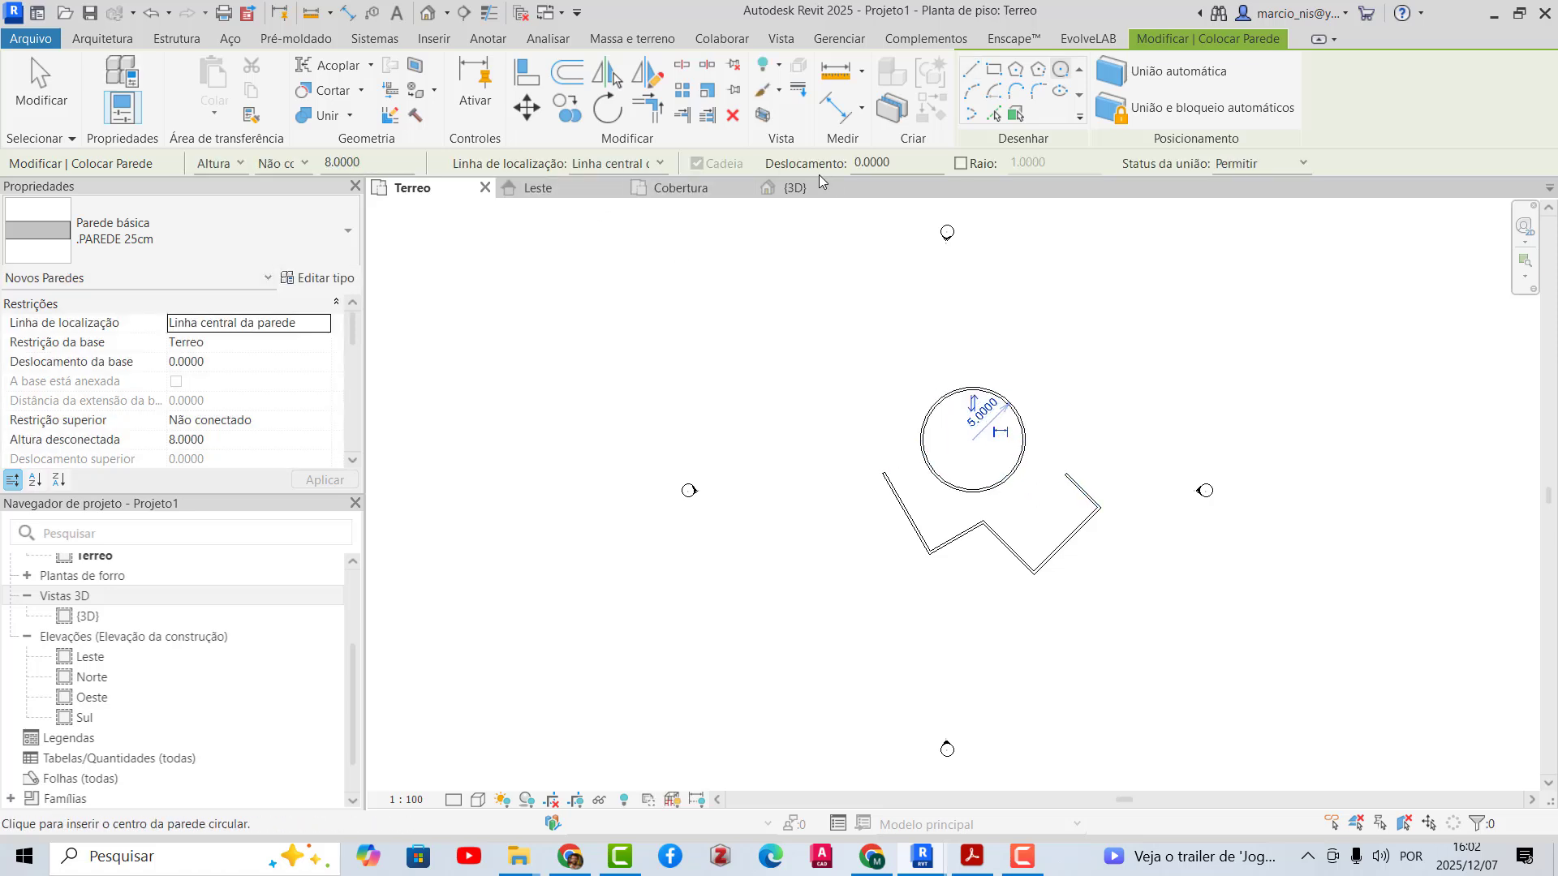
pyautogui.click(793, 187)
pyautogui.keyDown('shift'); pyautogui.moveTo(891, 630); pyautogui.dragTo(902, 675, button='middle'); pyautogui.keyUp('shift')
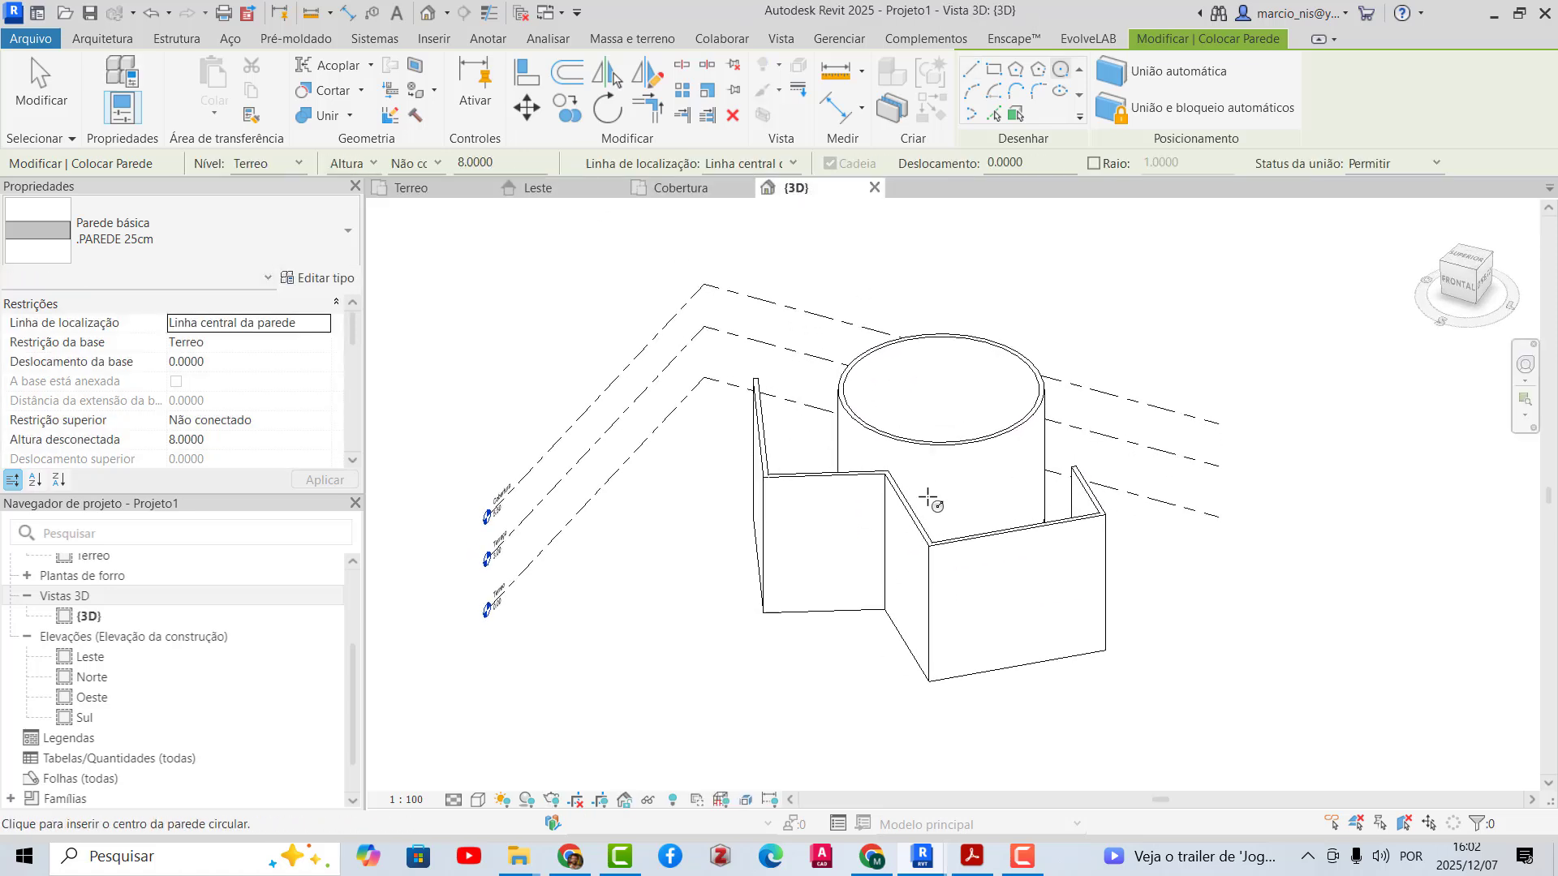
pyautogui.scroll(3, 931, 492)
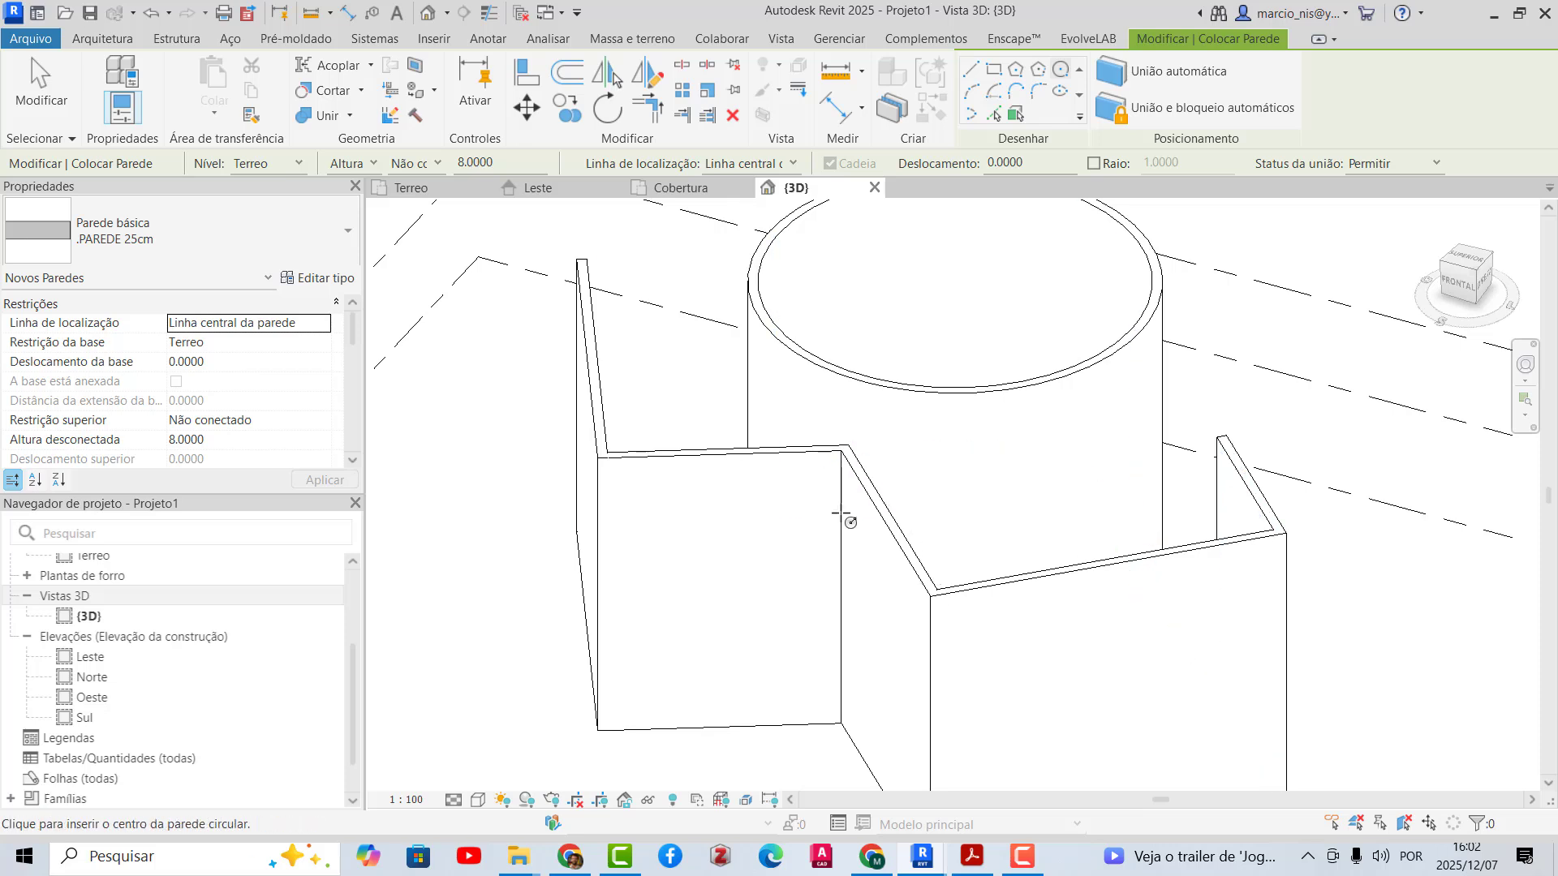
pyautogui.click(443, 190)
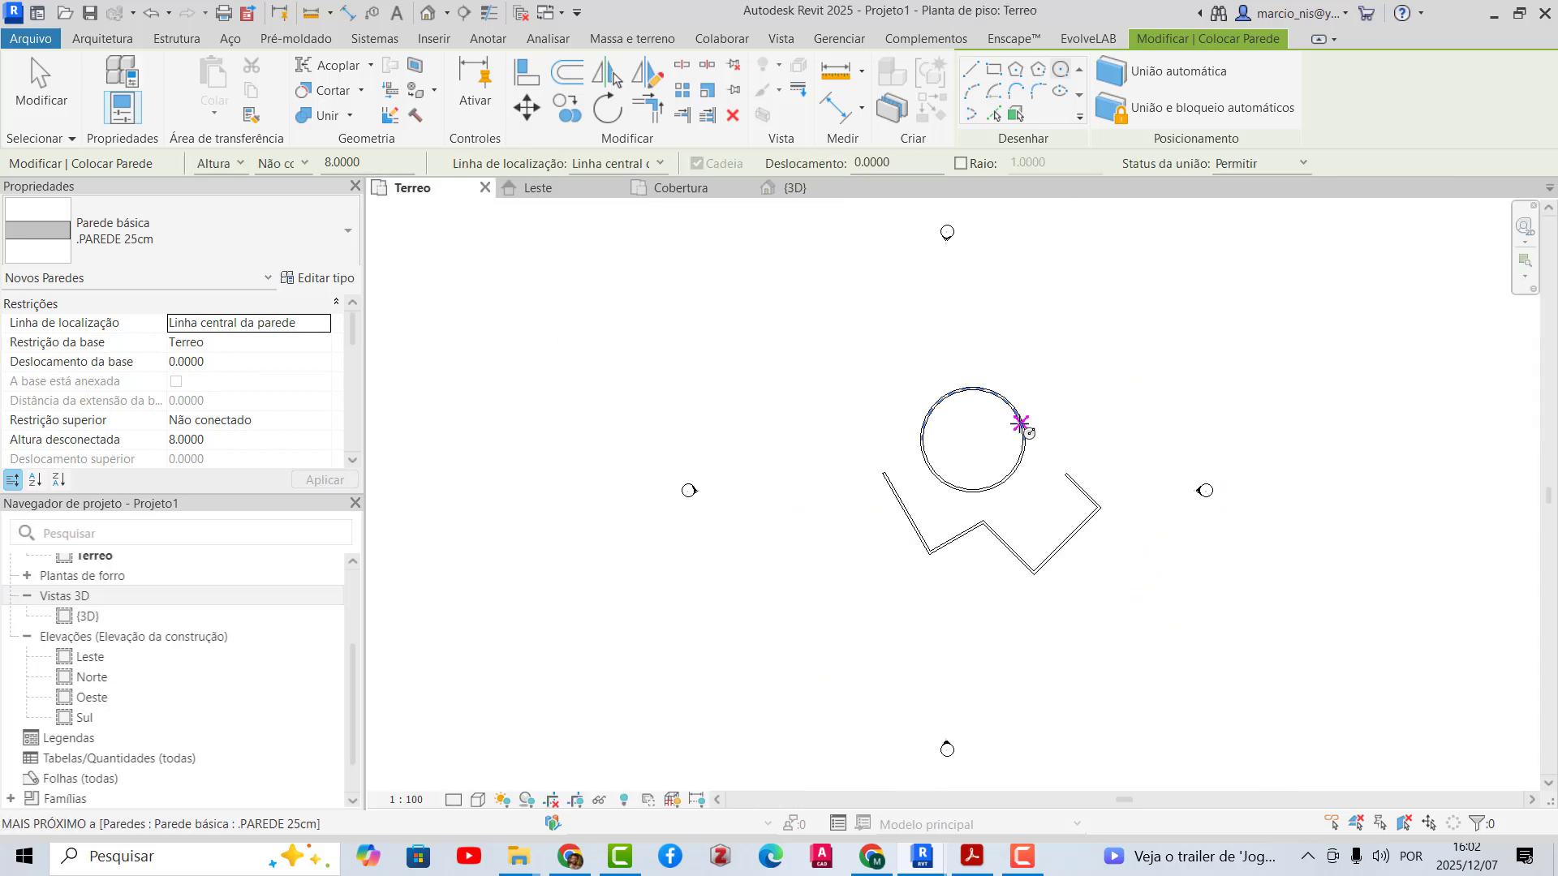
# - Undo the circular wall and the zigzag walls in the Terreo plan
pyautogui.press('Escape')
pyautogui.press('Escape')
pyautogui.hotkey('ctrl', 'z')
pyautogui.hotkey('ctrl', 'z')
pyautogui.hotkey('ctrl', 'z')
pyautogui.hotkey('ctrl', 'z')
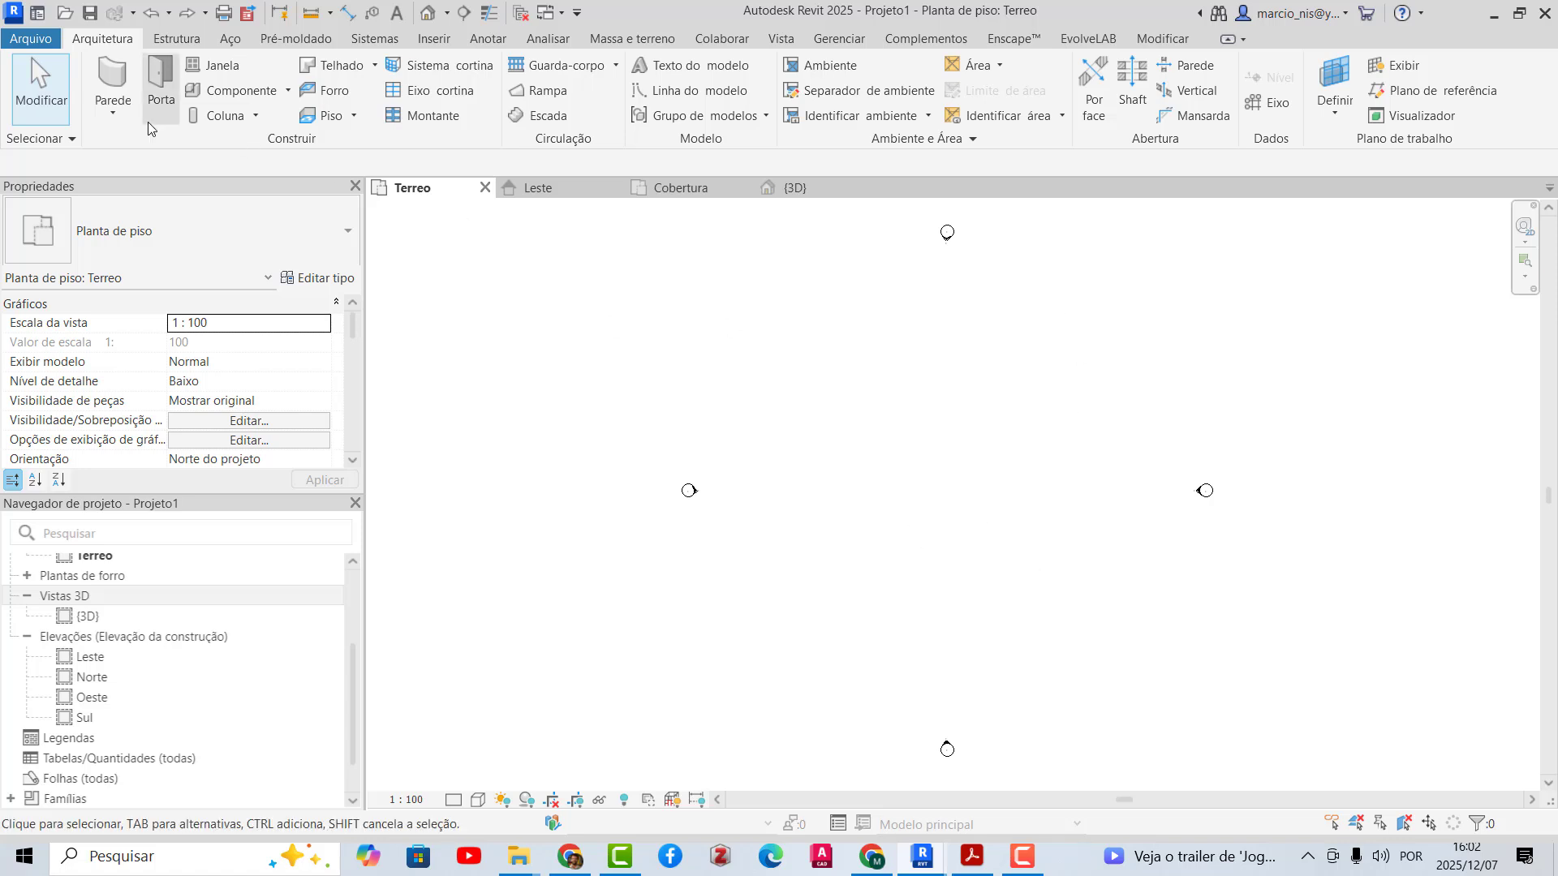
# - Start the Wall tool with .PAREDE 25cm and set its location line to Face de acabamento: Externa
pyautogui.click(113, 81)
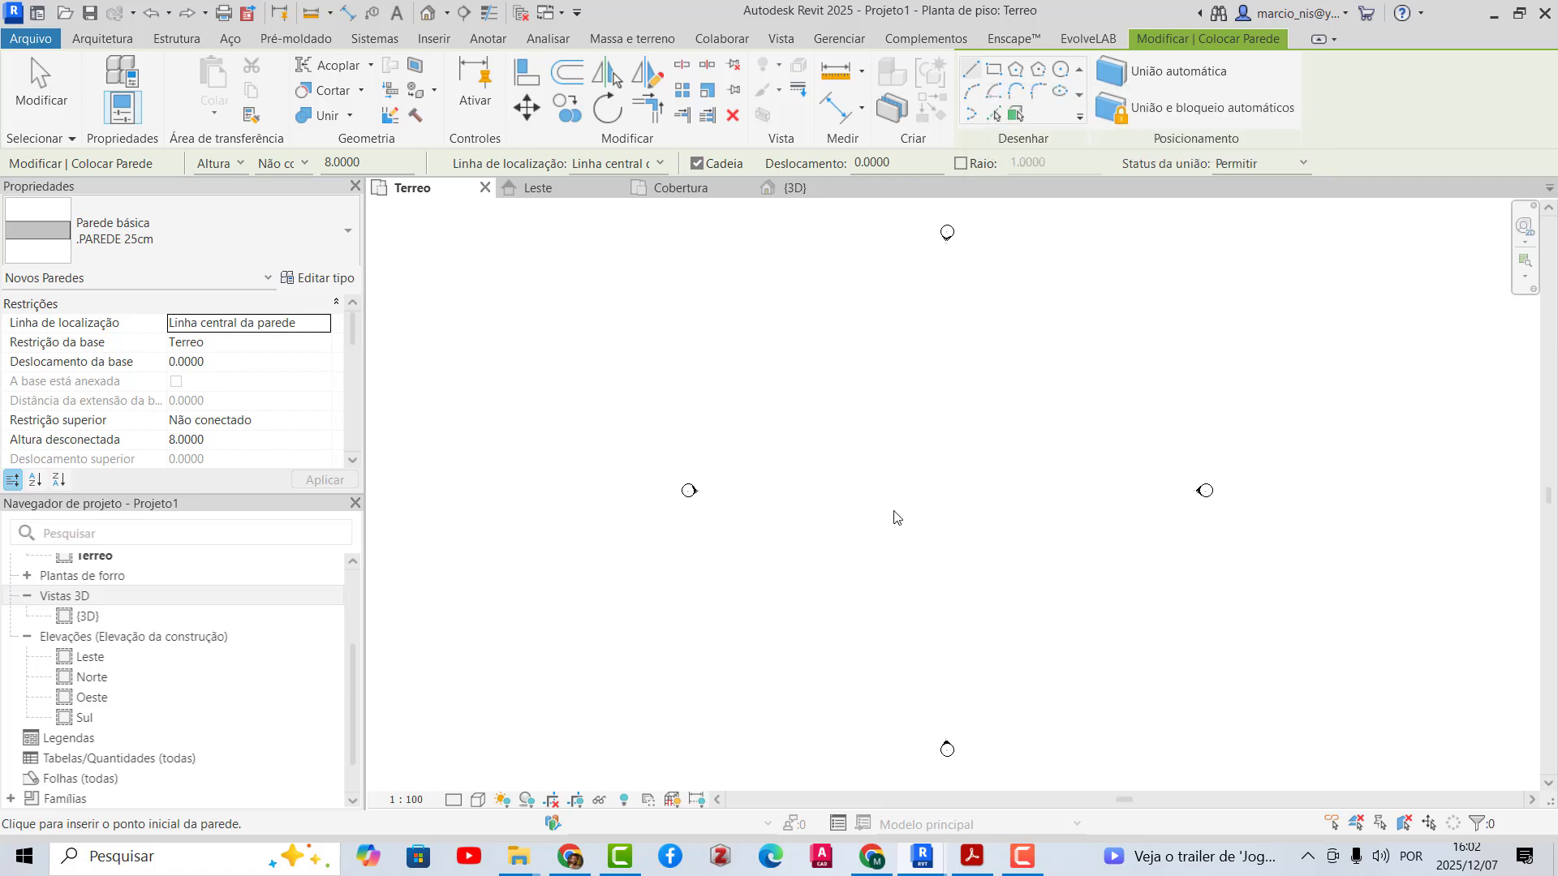
pyautogui.scroll(2, 896, 517)
pyautogui.click(809, 461)
pyautogui.scroll(5, 805, 527)
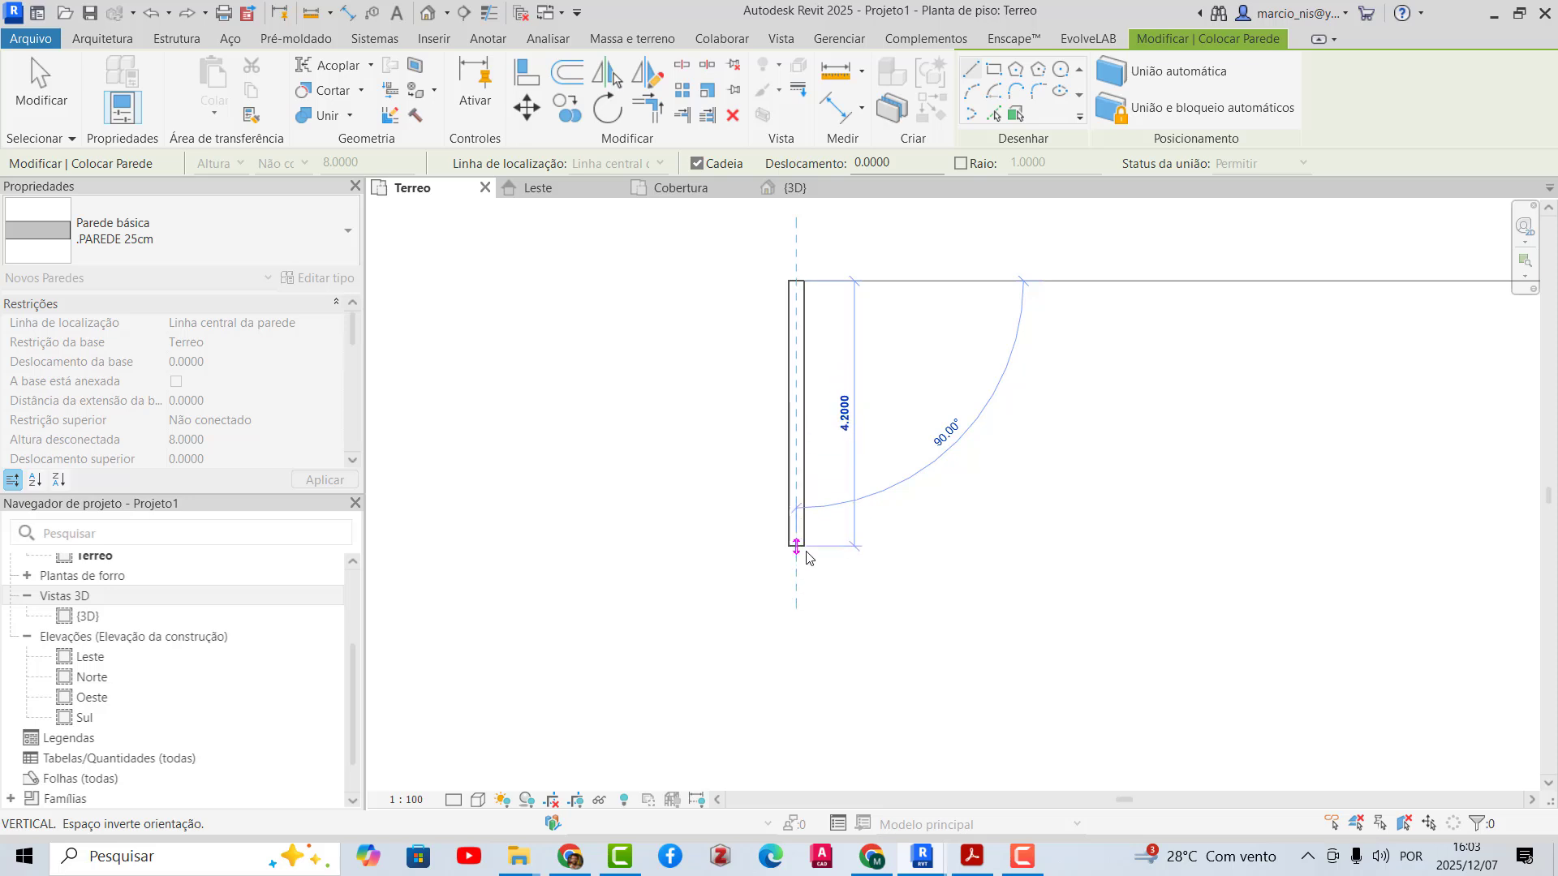
pyautogui.press('Escape')
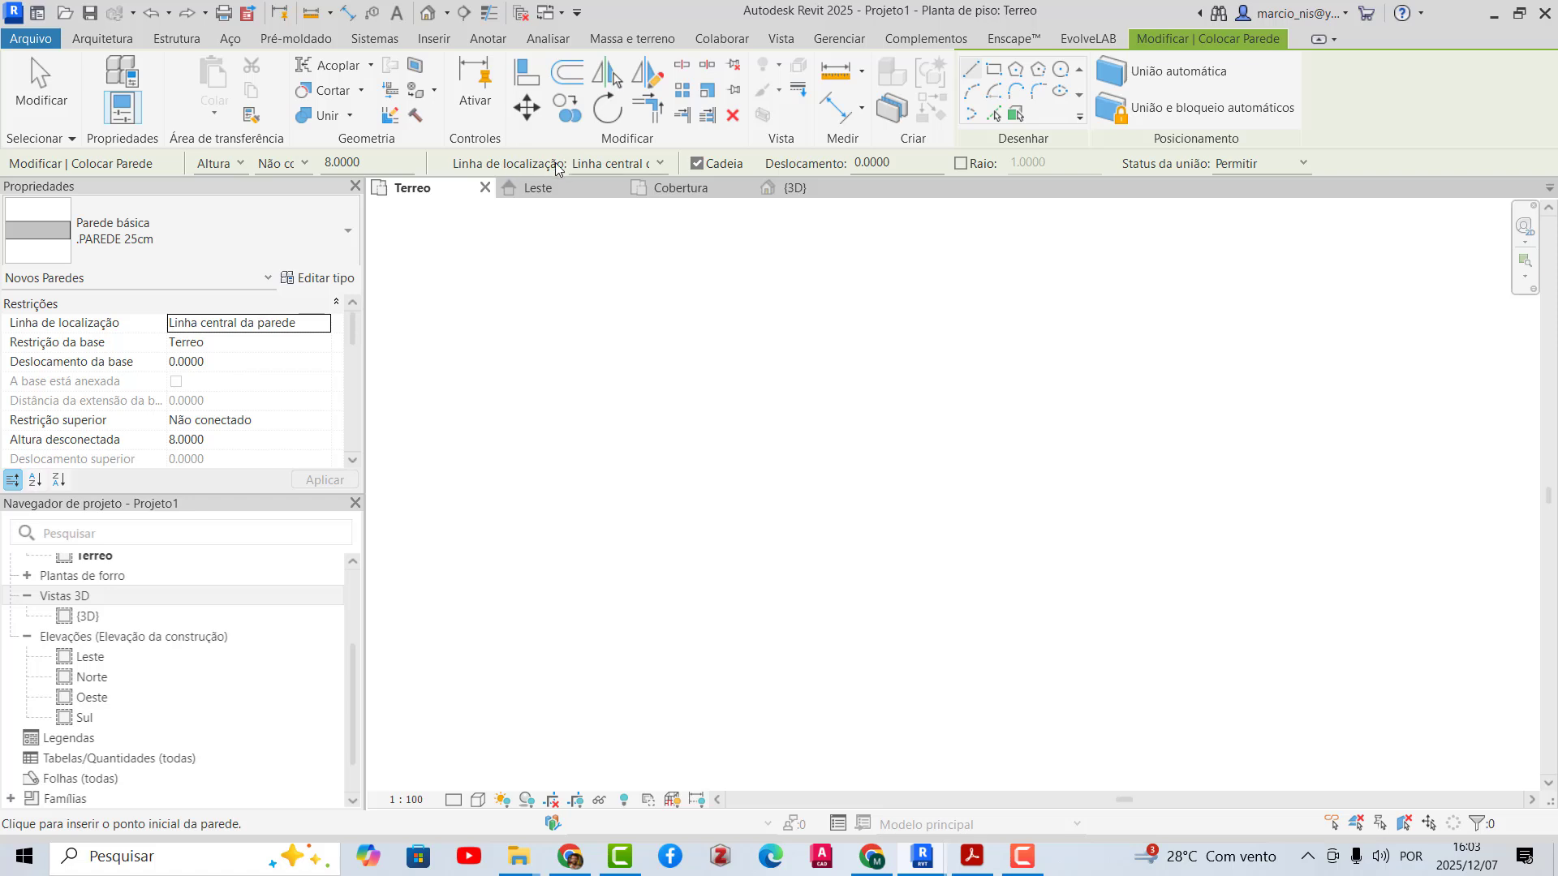
pyautogui.click(620, 167)
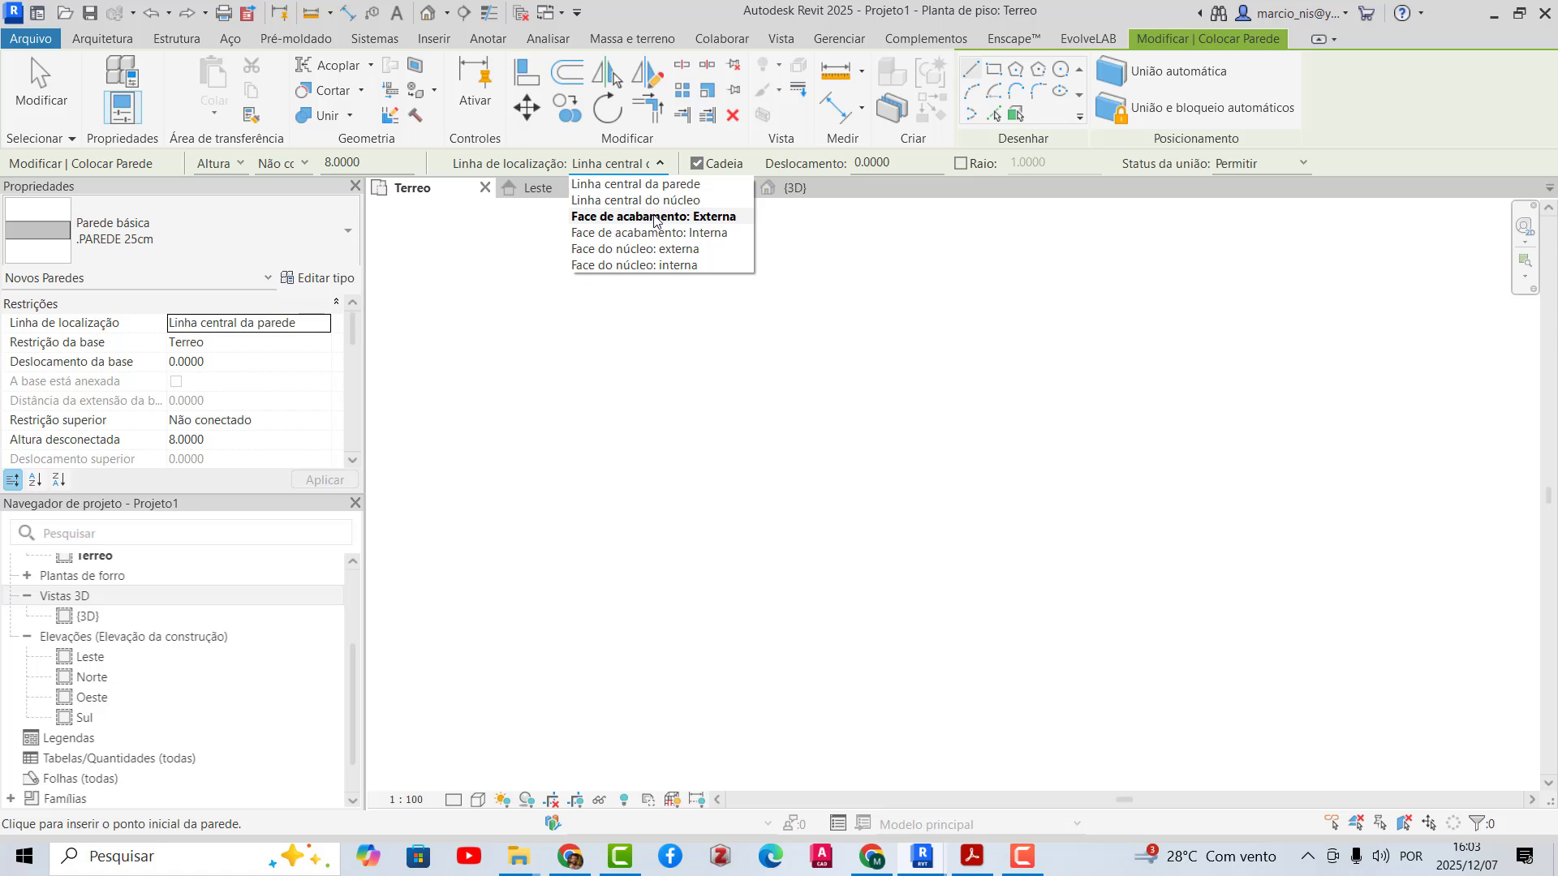
pyautogui.click(649, 217)
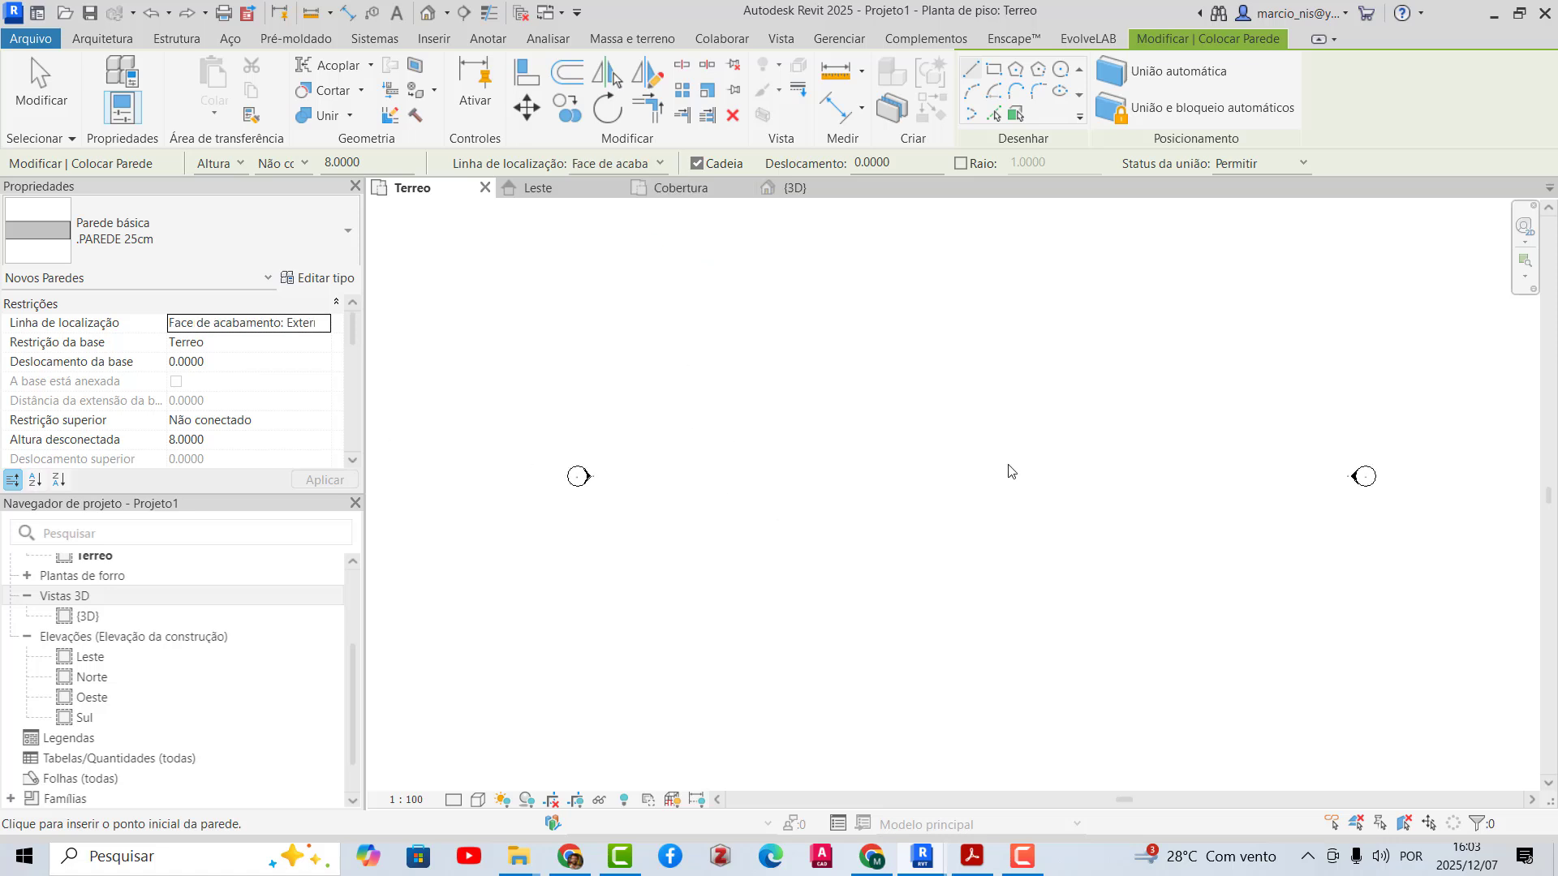
# - Draw a horizontal wall 20 m long, from left to right, between the elevation markers of the Terreo plan
pyautogui.scroll(-4, 812, 520)
pyautogui.scroll(2, 1008, 459)
pyautogui.click(798, 477)
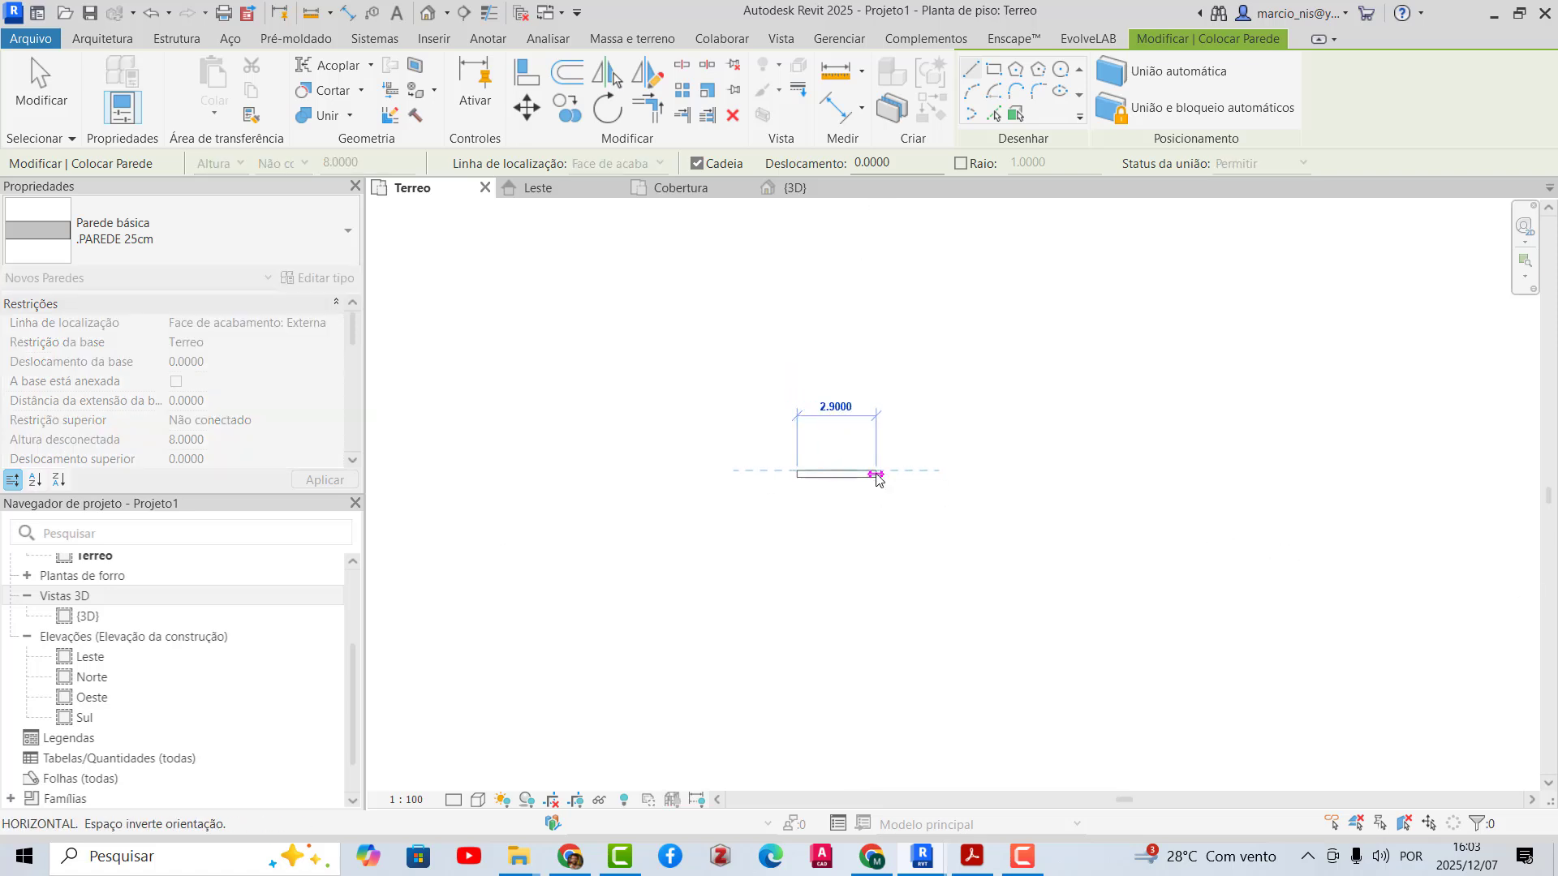
pyautogui.scroll(-1, 877, 479)
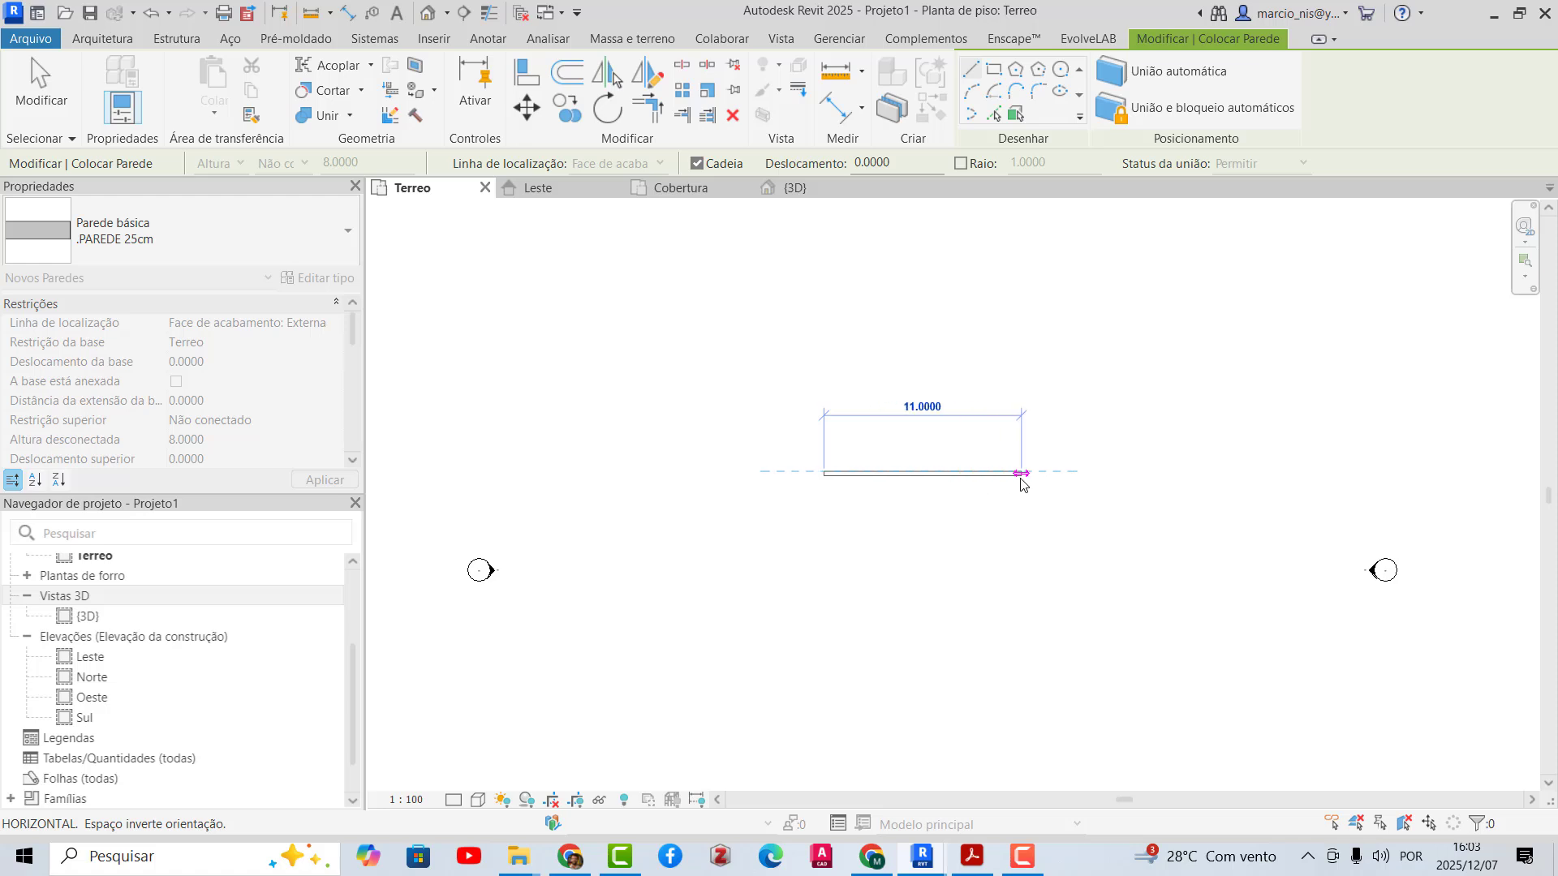
pyautogui.scroll(2, 1021, 484)
pyautogui.write('2')
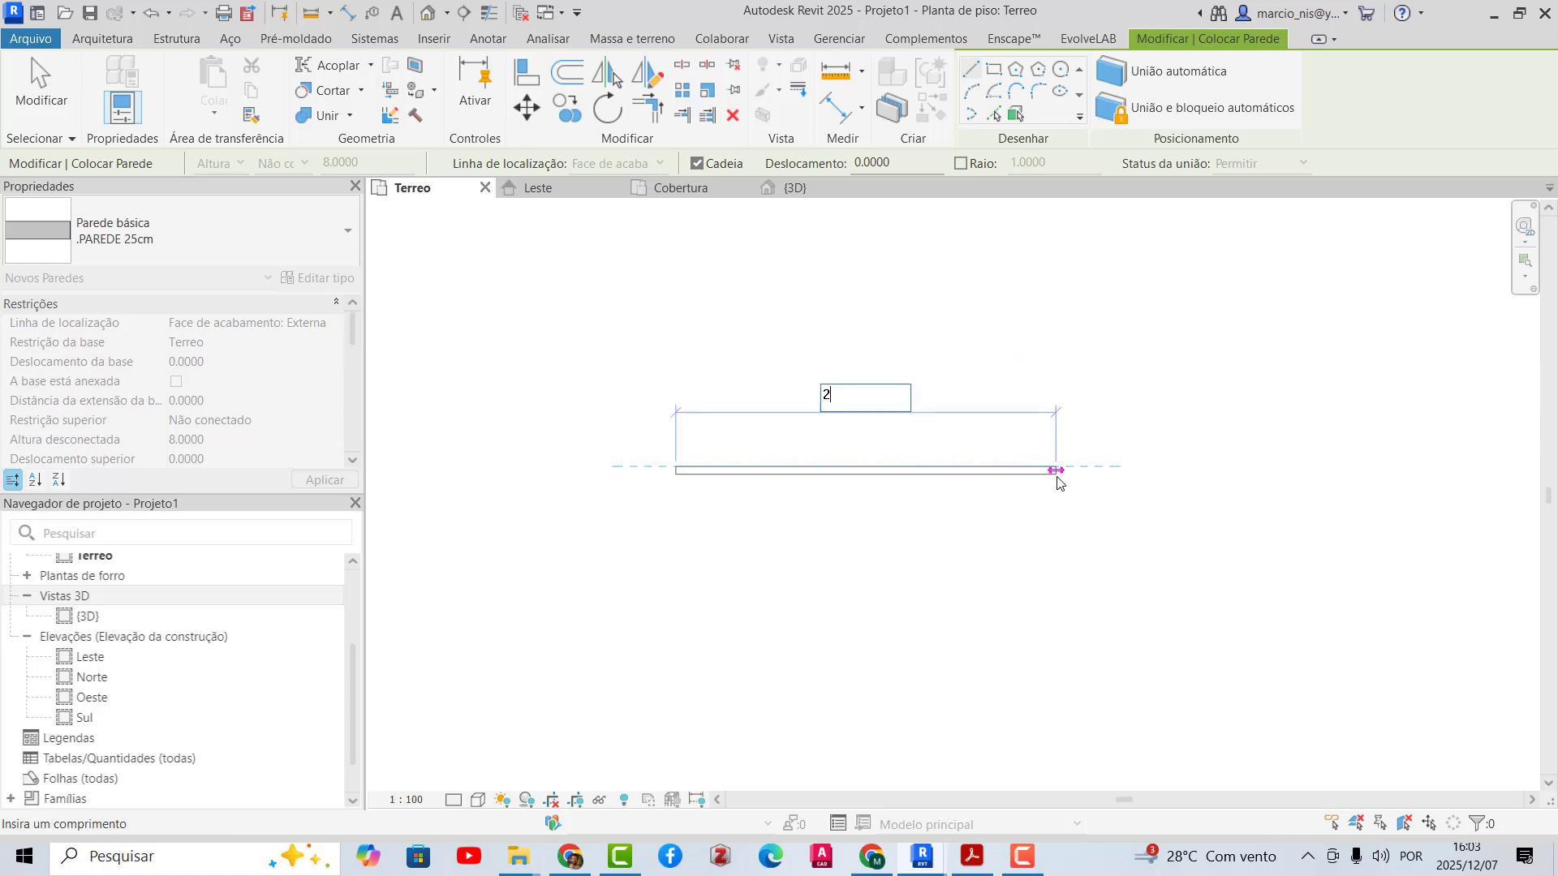
pyautogui.write('0')
pyautogui.press('Return')
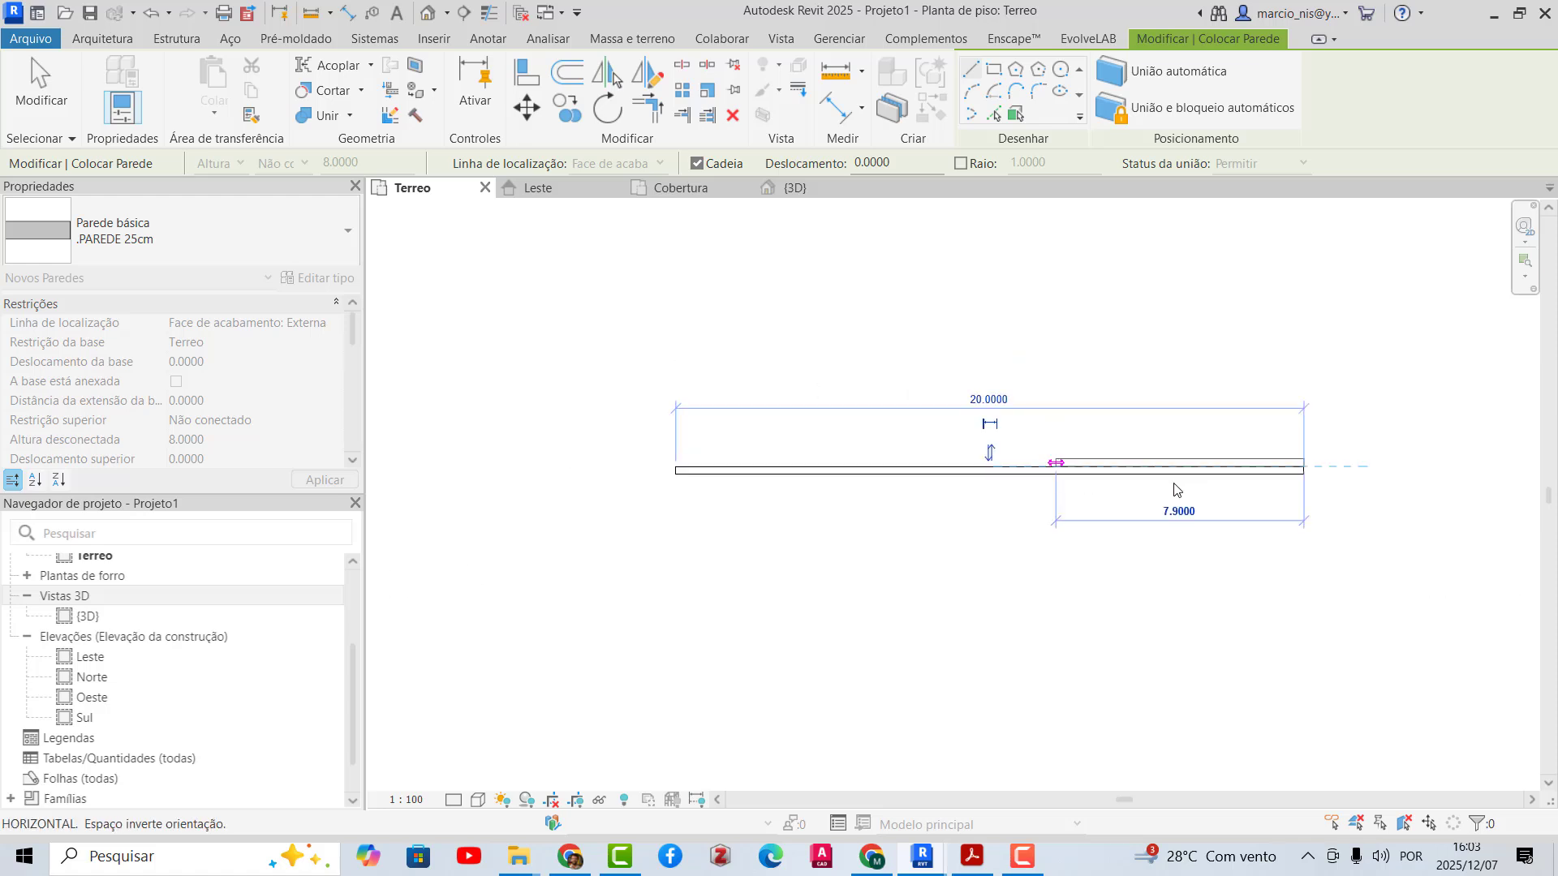
# - Continue the chain with a vertical wall about 7.9 m long, downward from the right end of the 20 m wall
pyautogui.scroll(-2, 1270, 614)
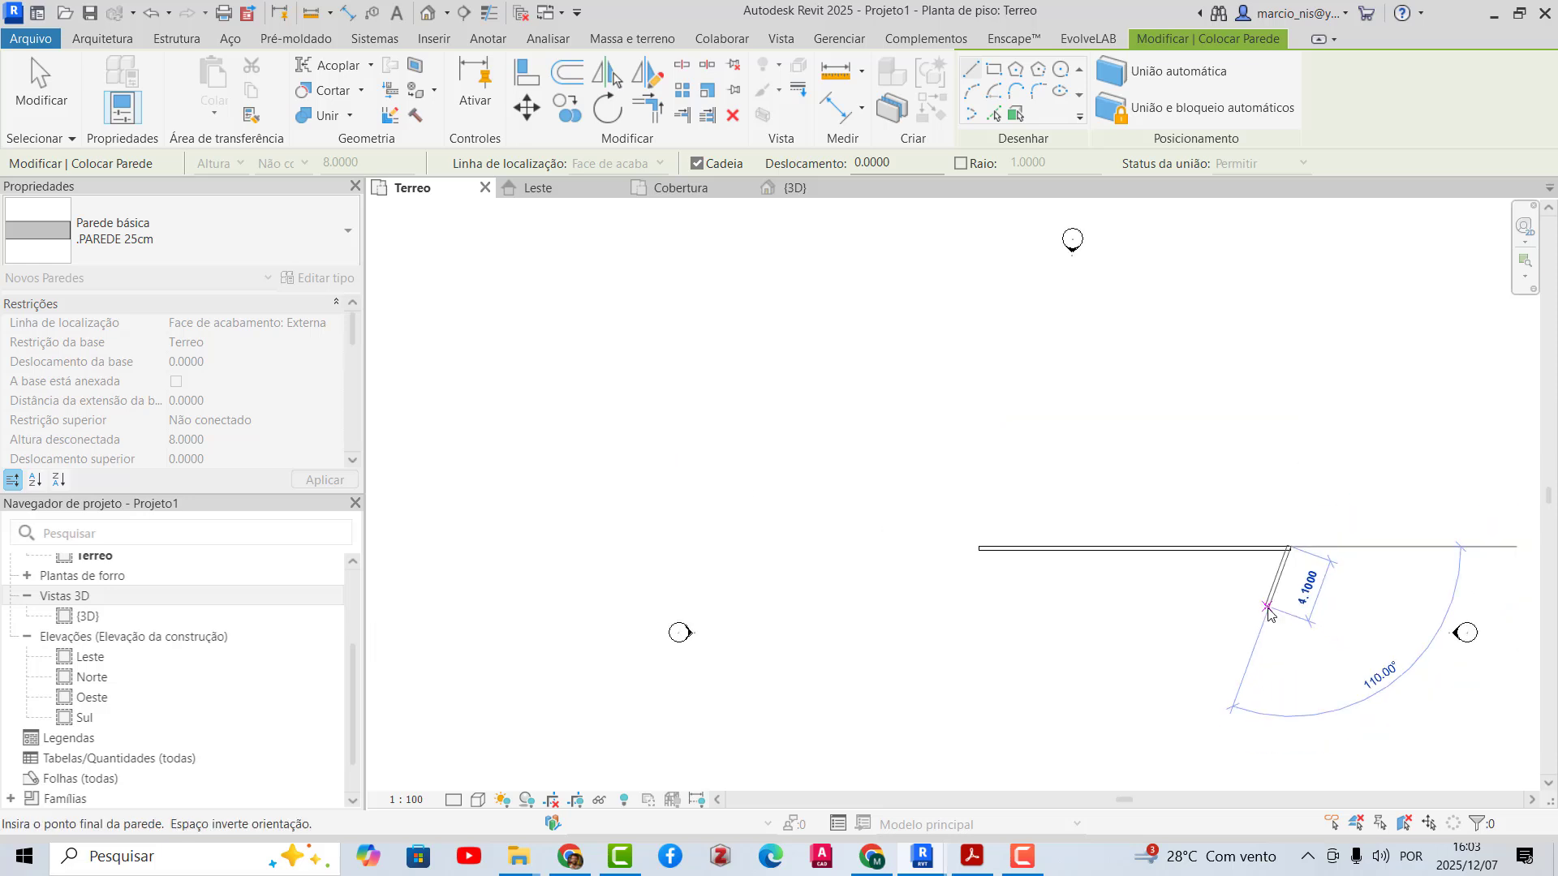
pyautogui.moveTo(1280, 612); pyautogui.dragTo(1079, 438, button='middle')
pyautogui.scroll(2, 1085, 446)
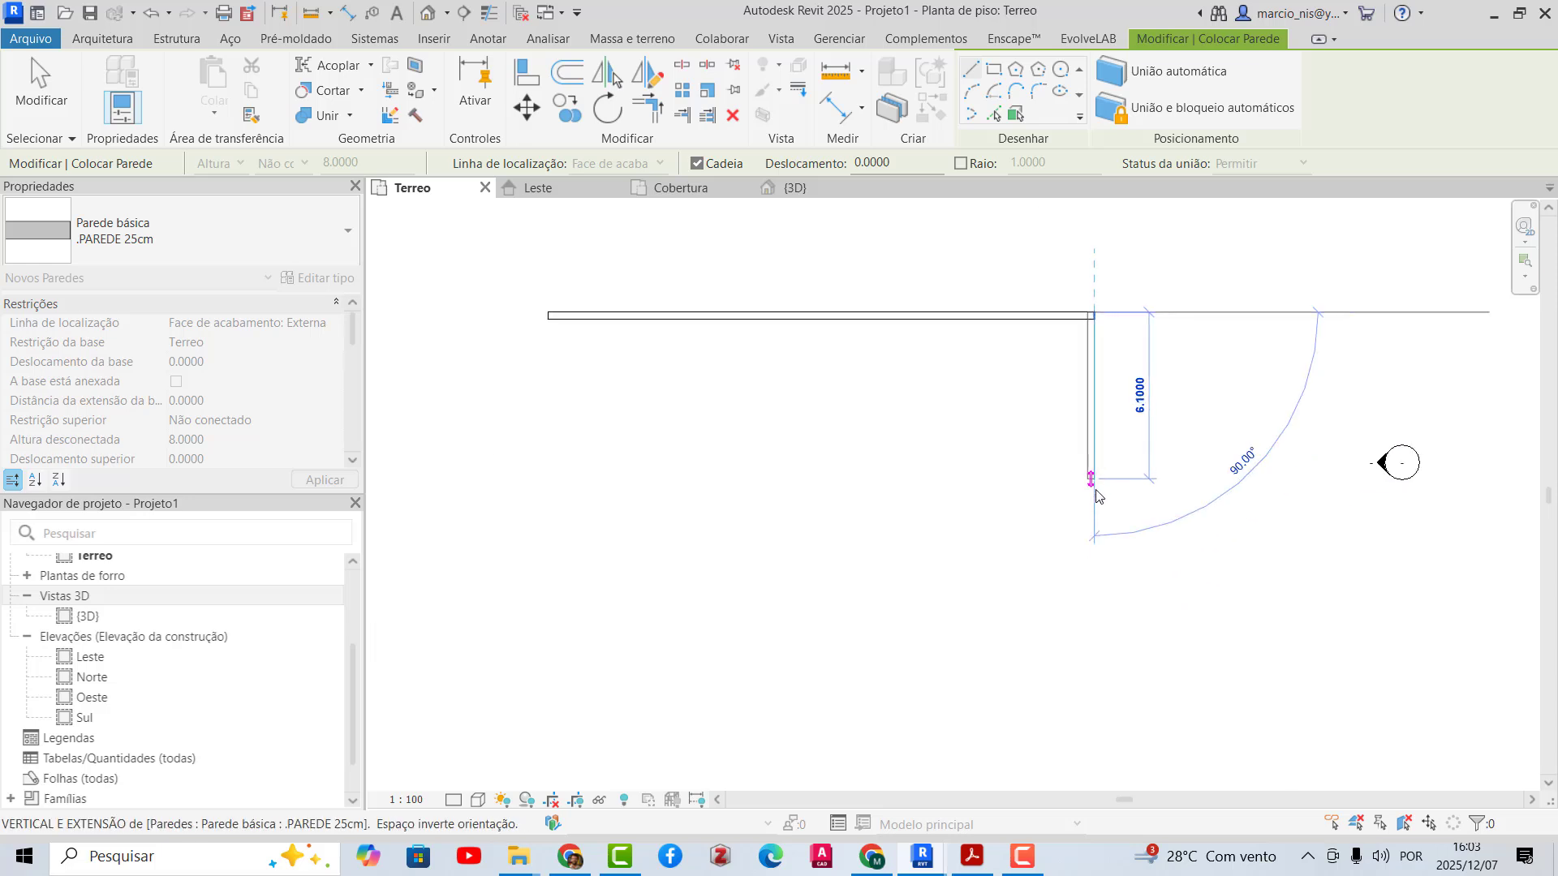
pyautogui.scroll(2, 1097, 496)
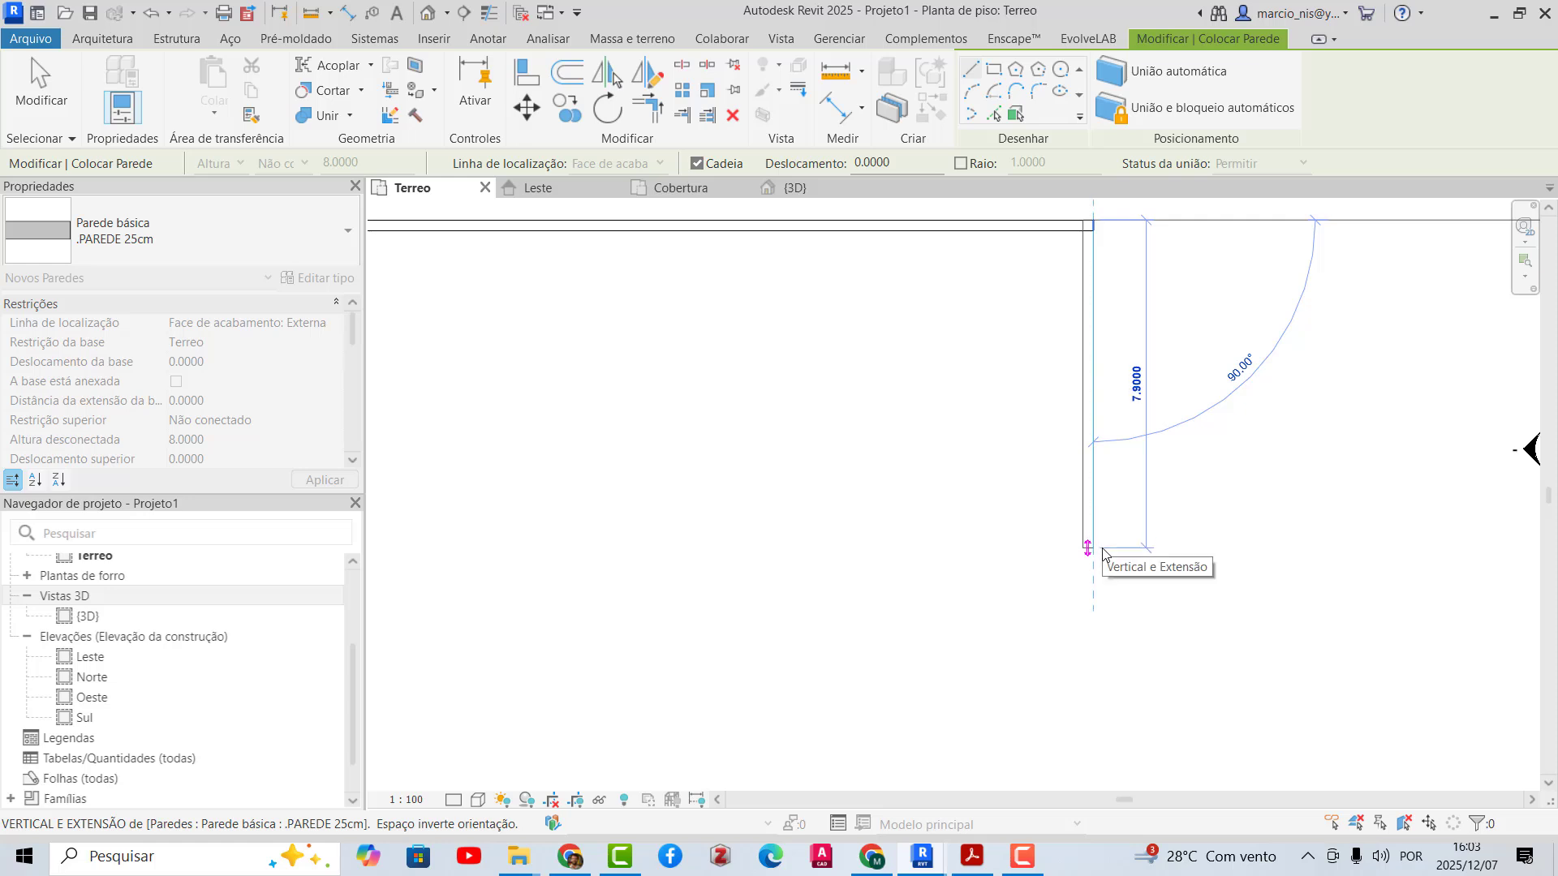
pyautogui.click(1102, 552)
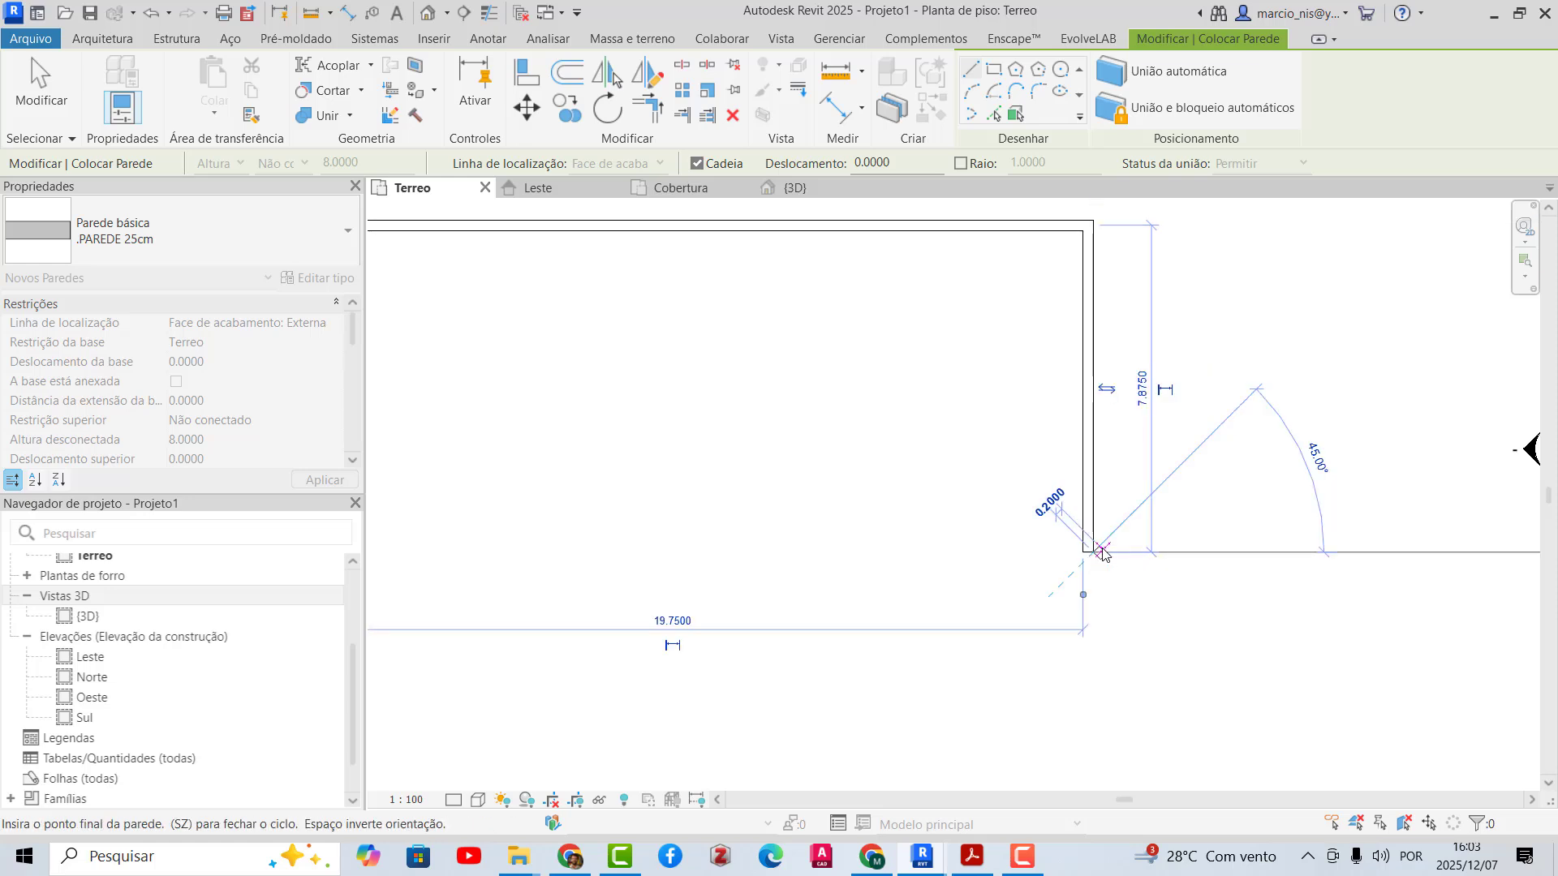
# - Draw the lower horizontal wall 20 m leftward, aligned with the upper wall's start, and end the chain with the left side open
pyautogui.scroll(-2, 1102, 552)
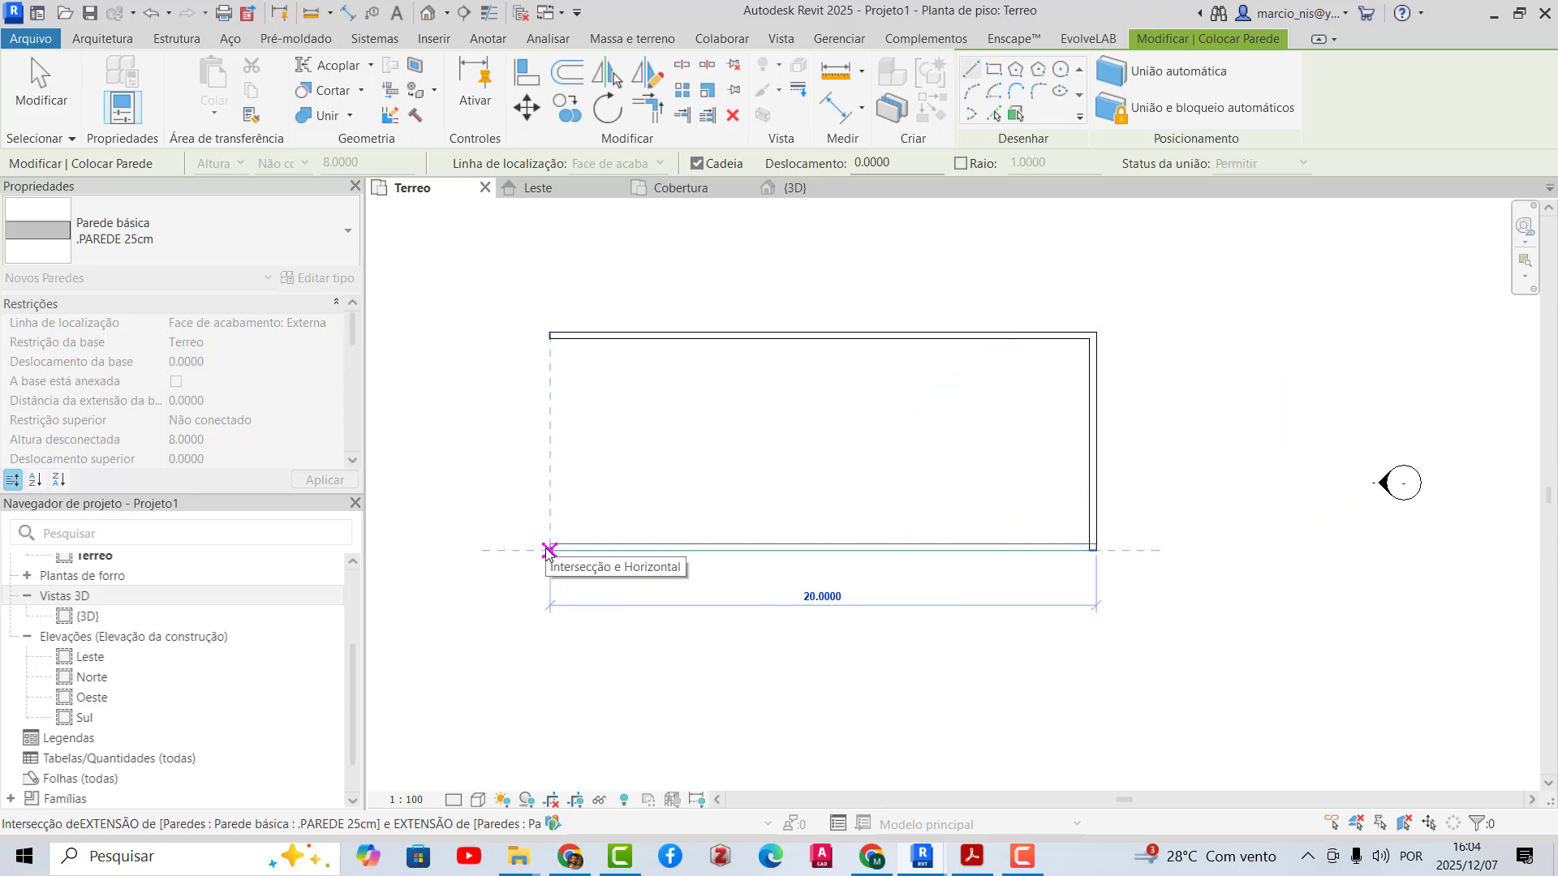
pyautogui.click(549, 552)
pyautogui.scroll(1, 528, 519)
pyautogui.scroll(3, 543, 486)
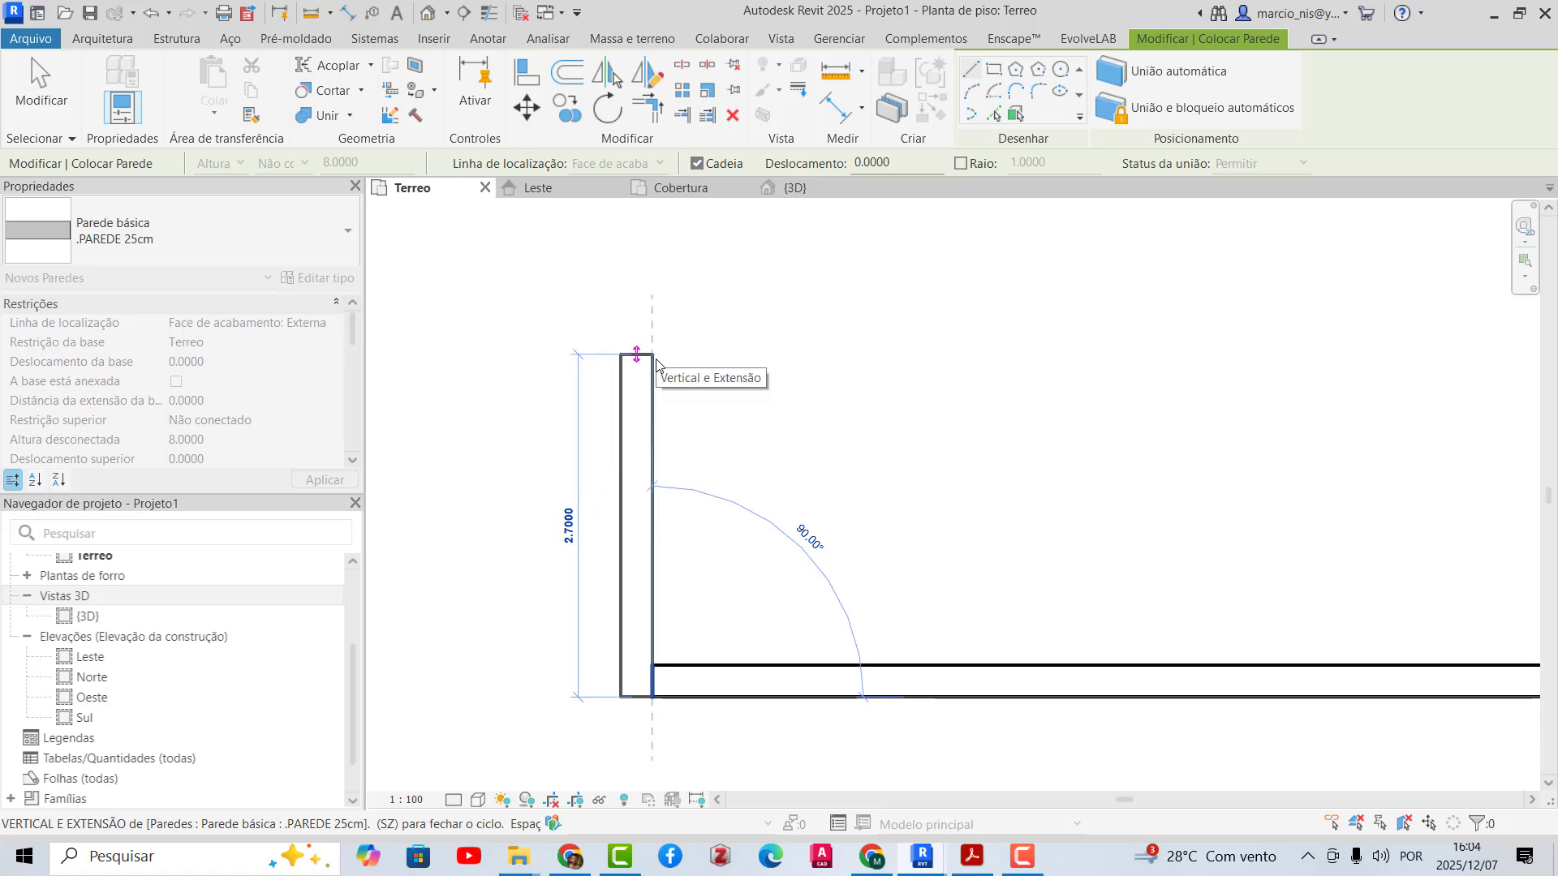
pyautogui.press('Escape')
pyautogui.press('Escape')
pyautogui.scroll(-4, 768, 637)
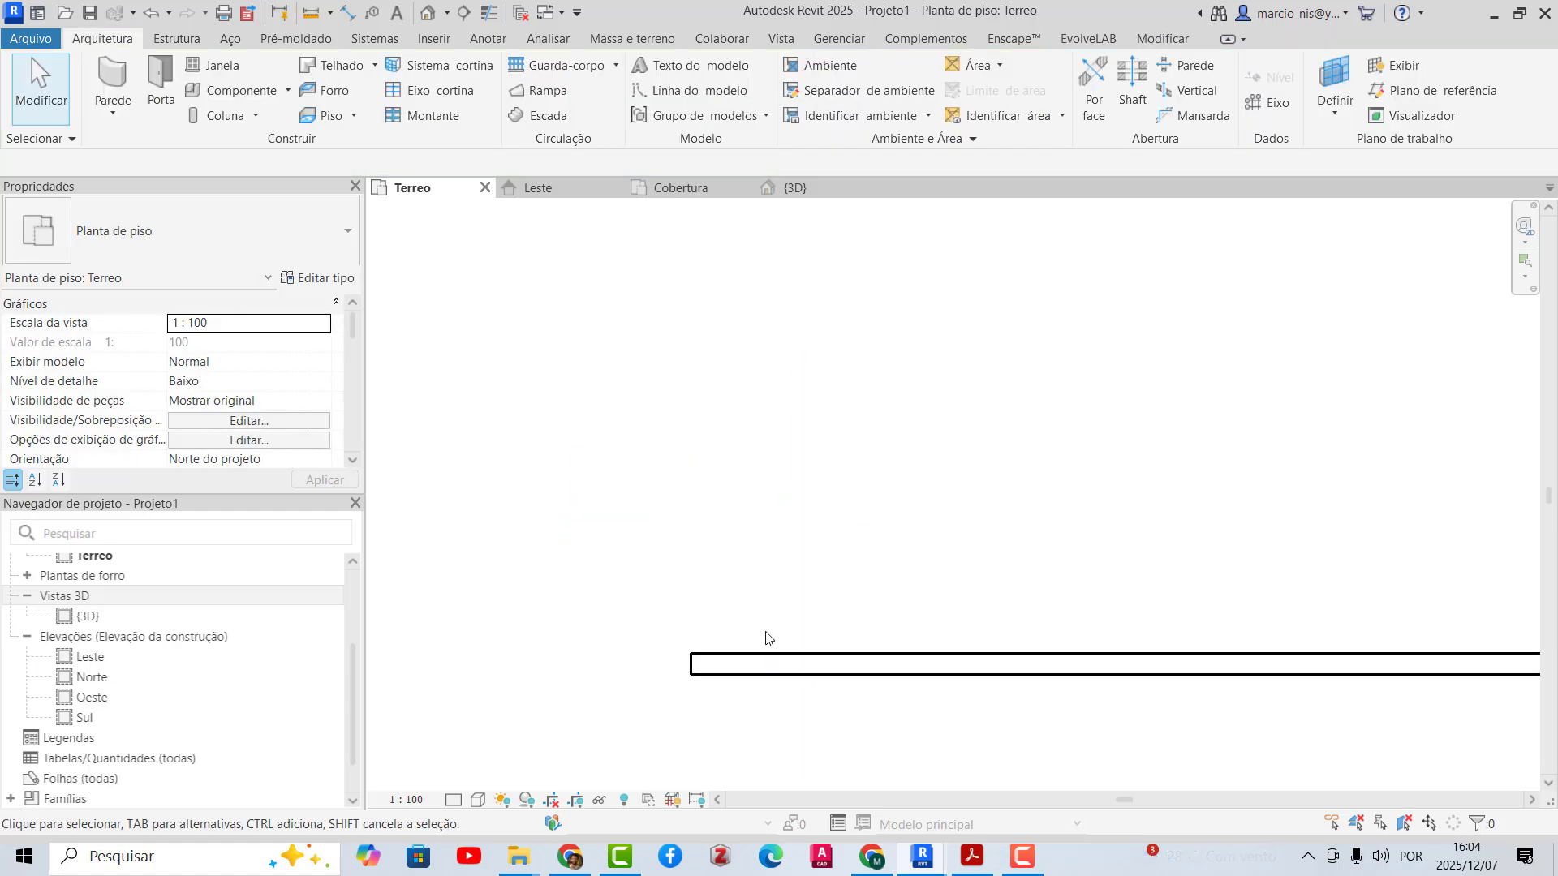
pyautogui.scroll(-2, 536, 542)
pyautogui.scroll(-1, 621, 519)
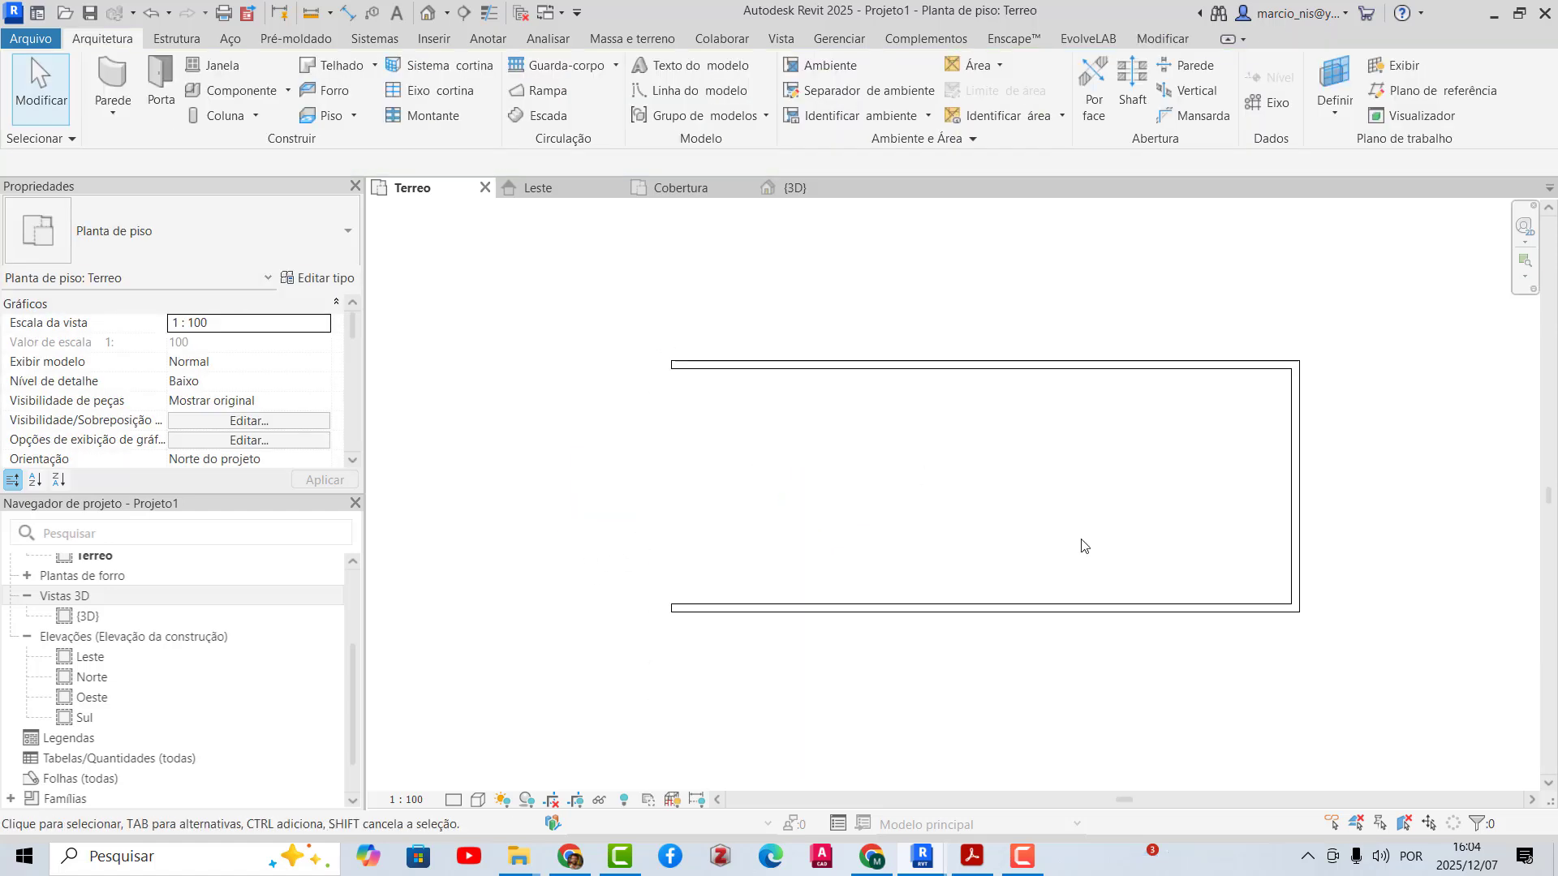
pyautogui.scroll(2, 1082, 501)
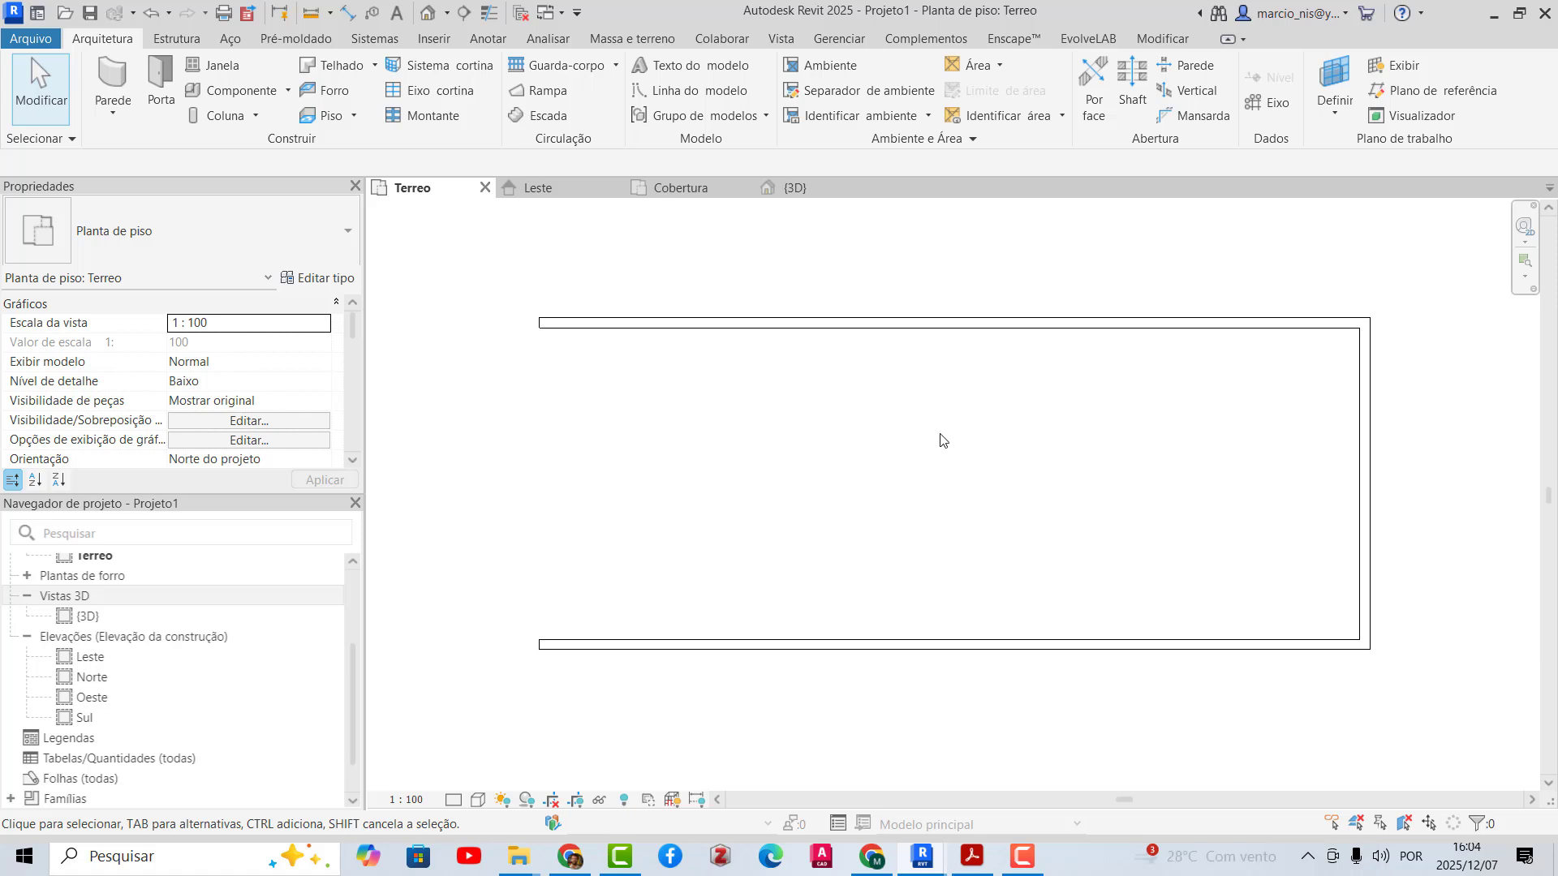
# - Compare the new walls' height with the levels in the 3D and Leste views, and bring up the Pavilhao project's Terreo plan
pyautogui.click(795, 187)
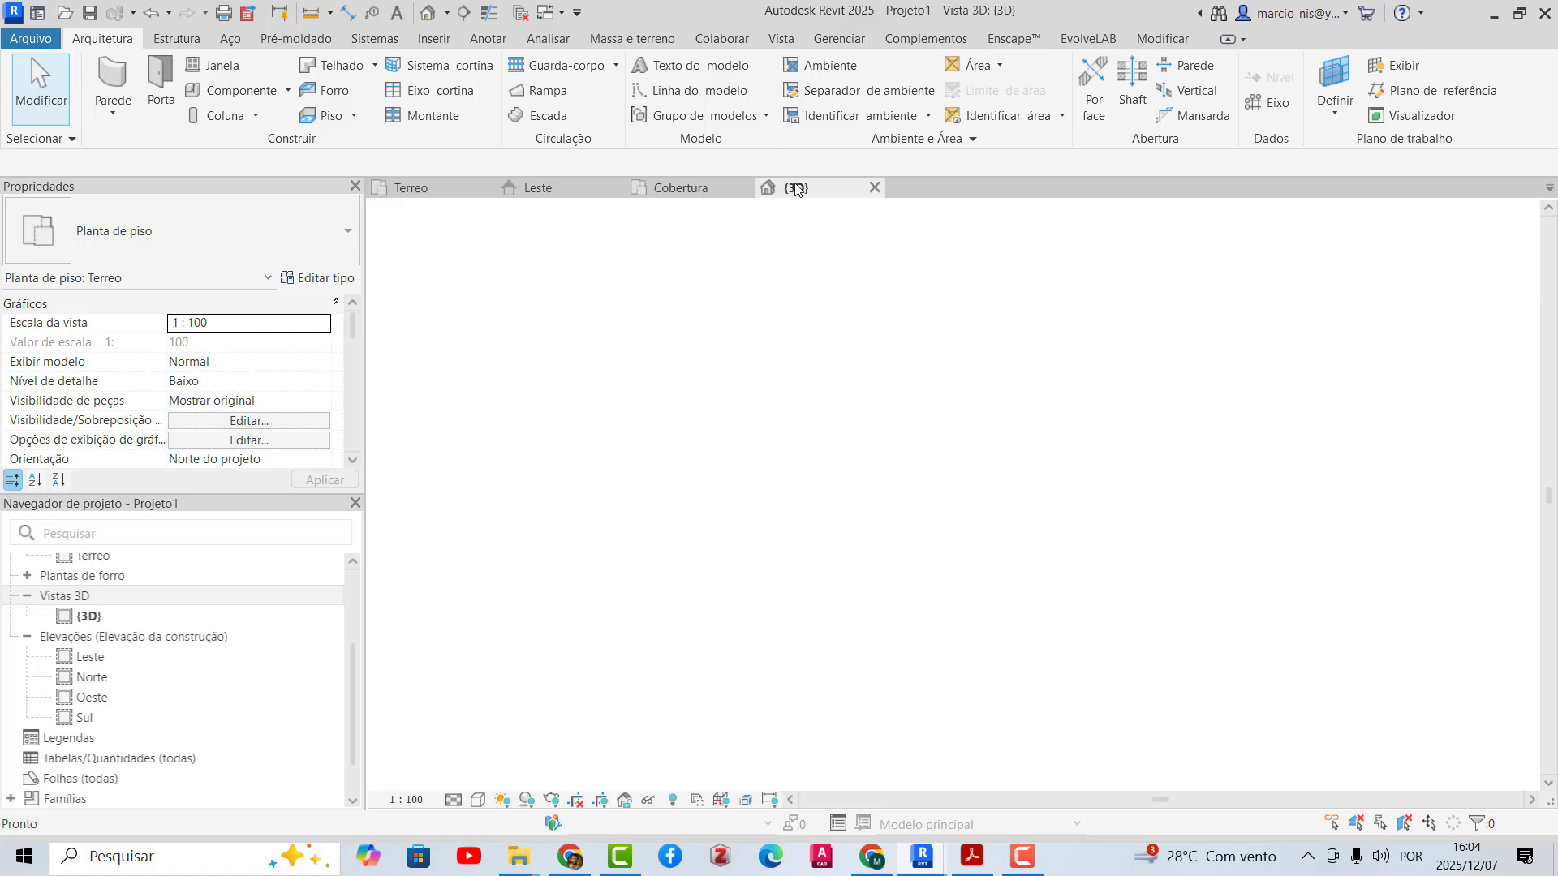
pyautogui.keyDown('shift'); pyautogui.moveTo(779, 536); pyautogui.dragTo(920, 497, button='middle'); pyautogui.keyUp('shift')
pyautogui.click(538, 187)
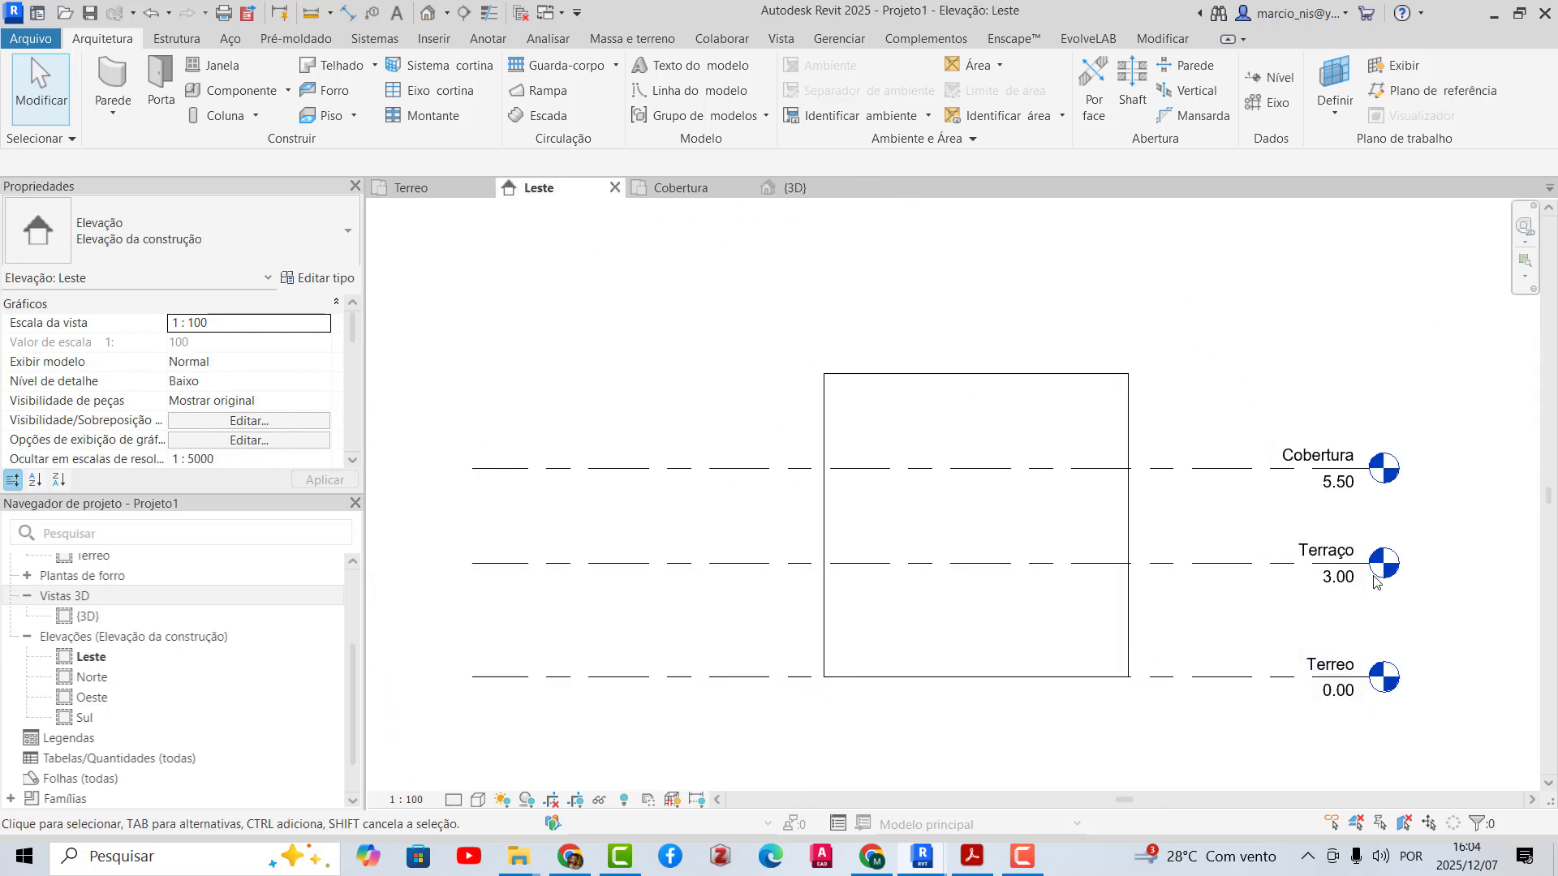
pyautogui.scroll(3, 1377, 602)
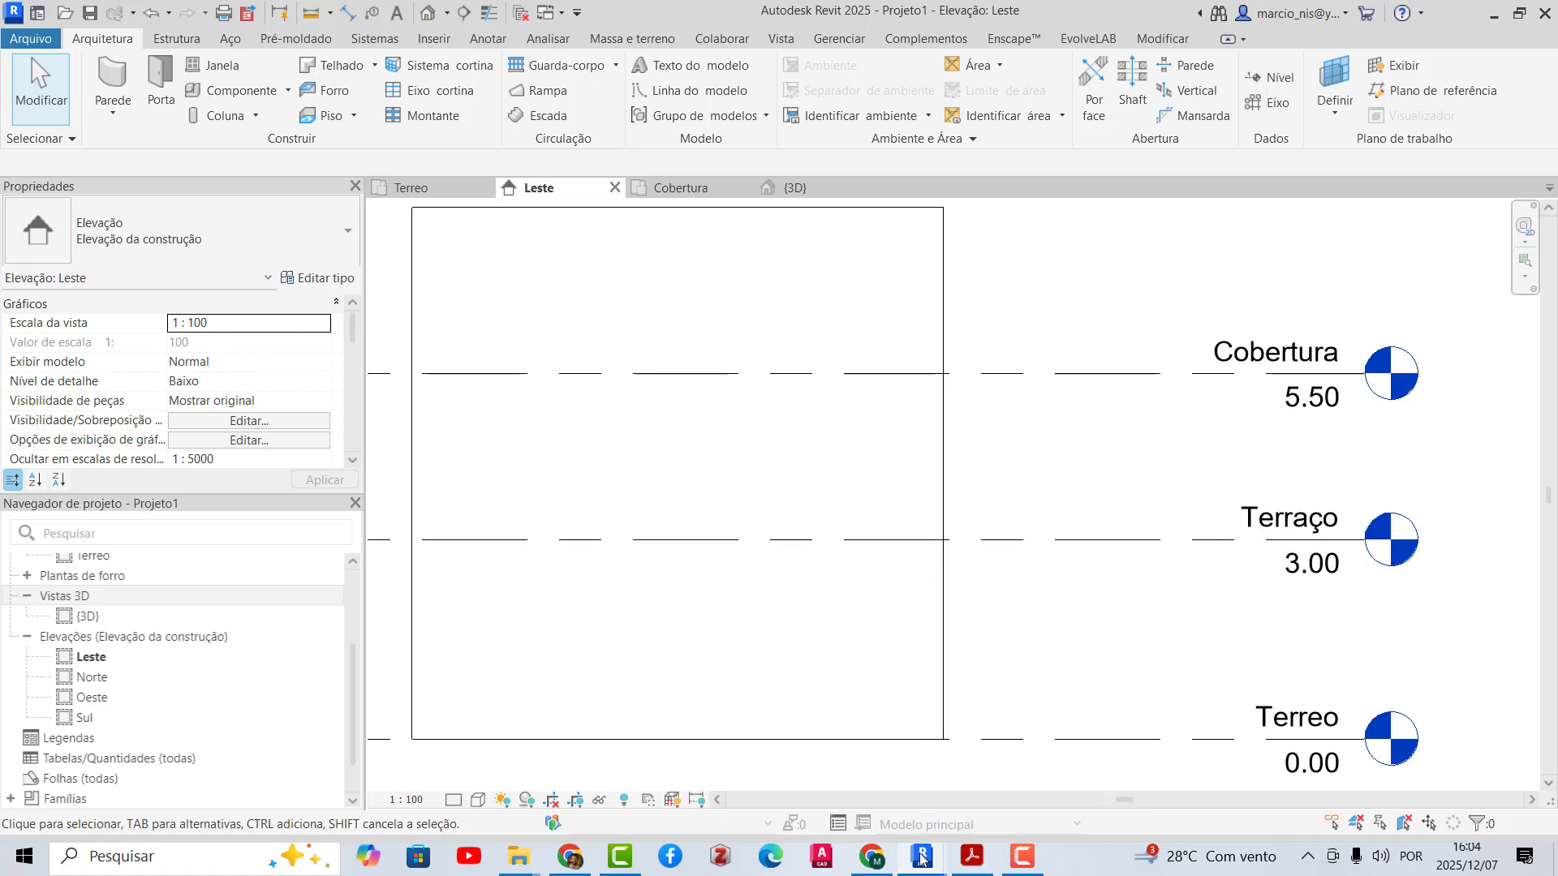
pyautogui.click(811, 759)
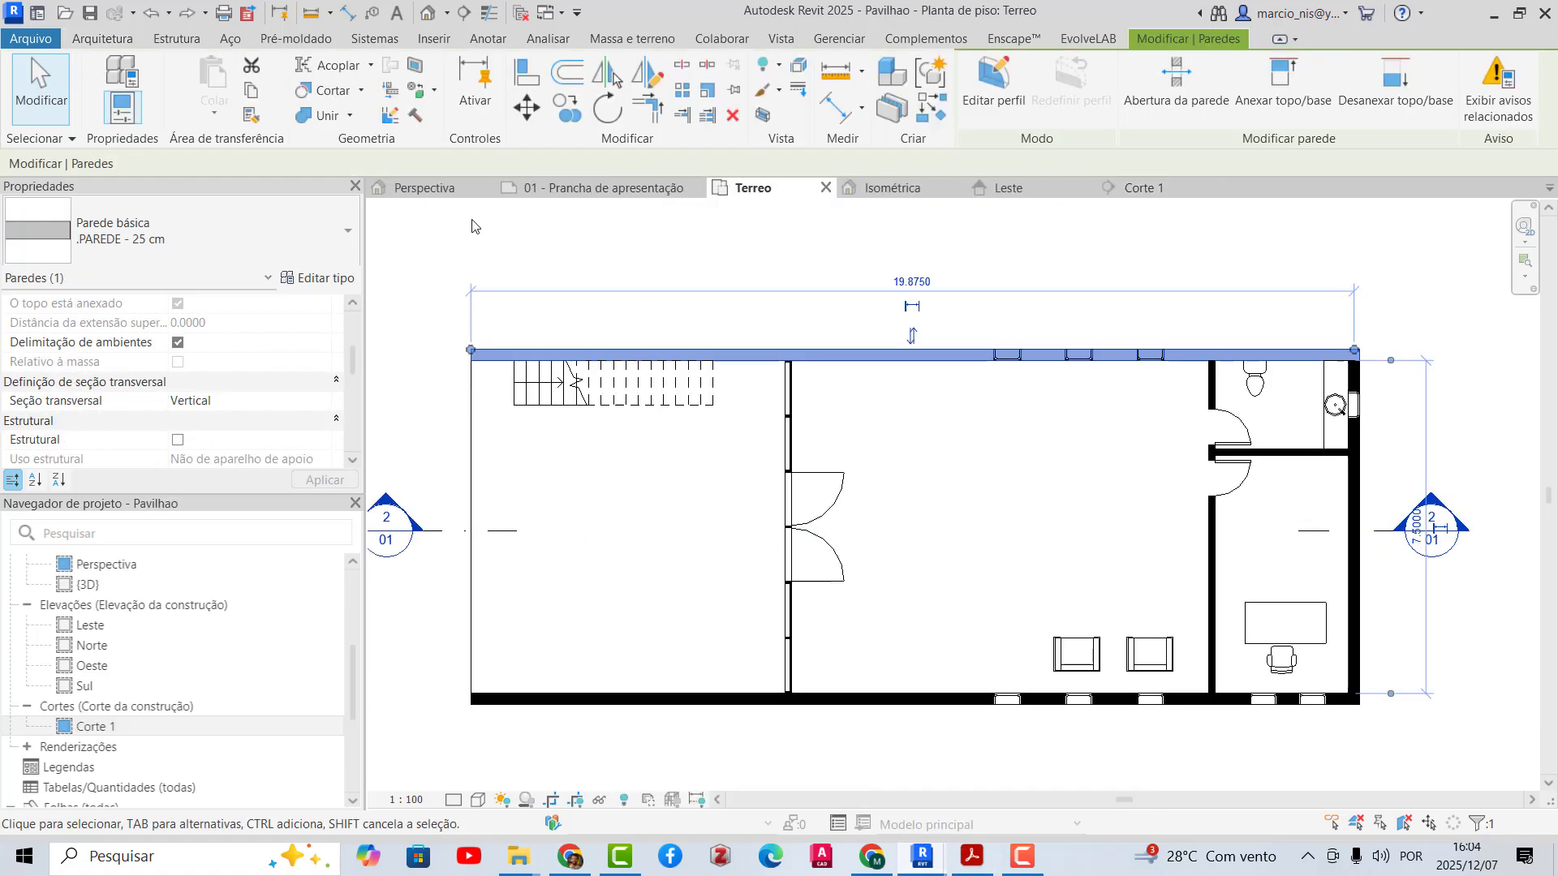
# - Examine the selected reference wall's height in the Pavilhao project's 3D and Leste views, and return to Projeto1
pyautogui.scroll(3, 171, 717)
pyautogui.doubleClick(90, 685)
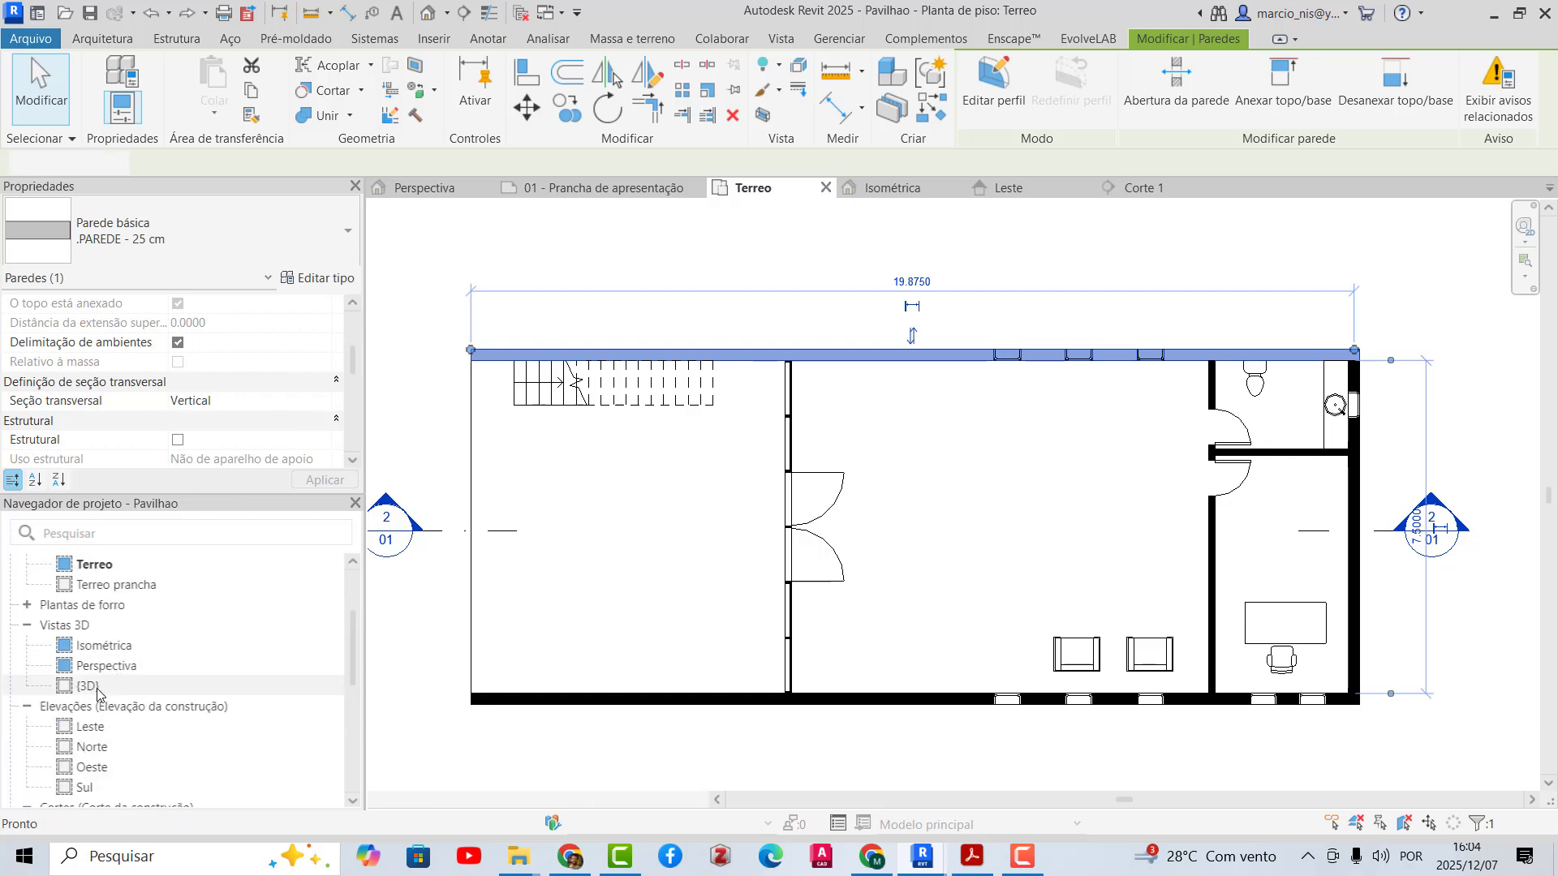
pyautogui.scroll(-4, 599, 454)
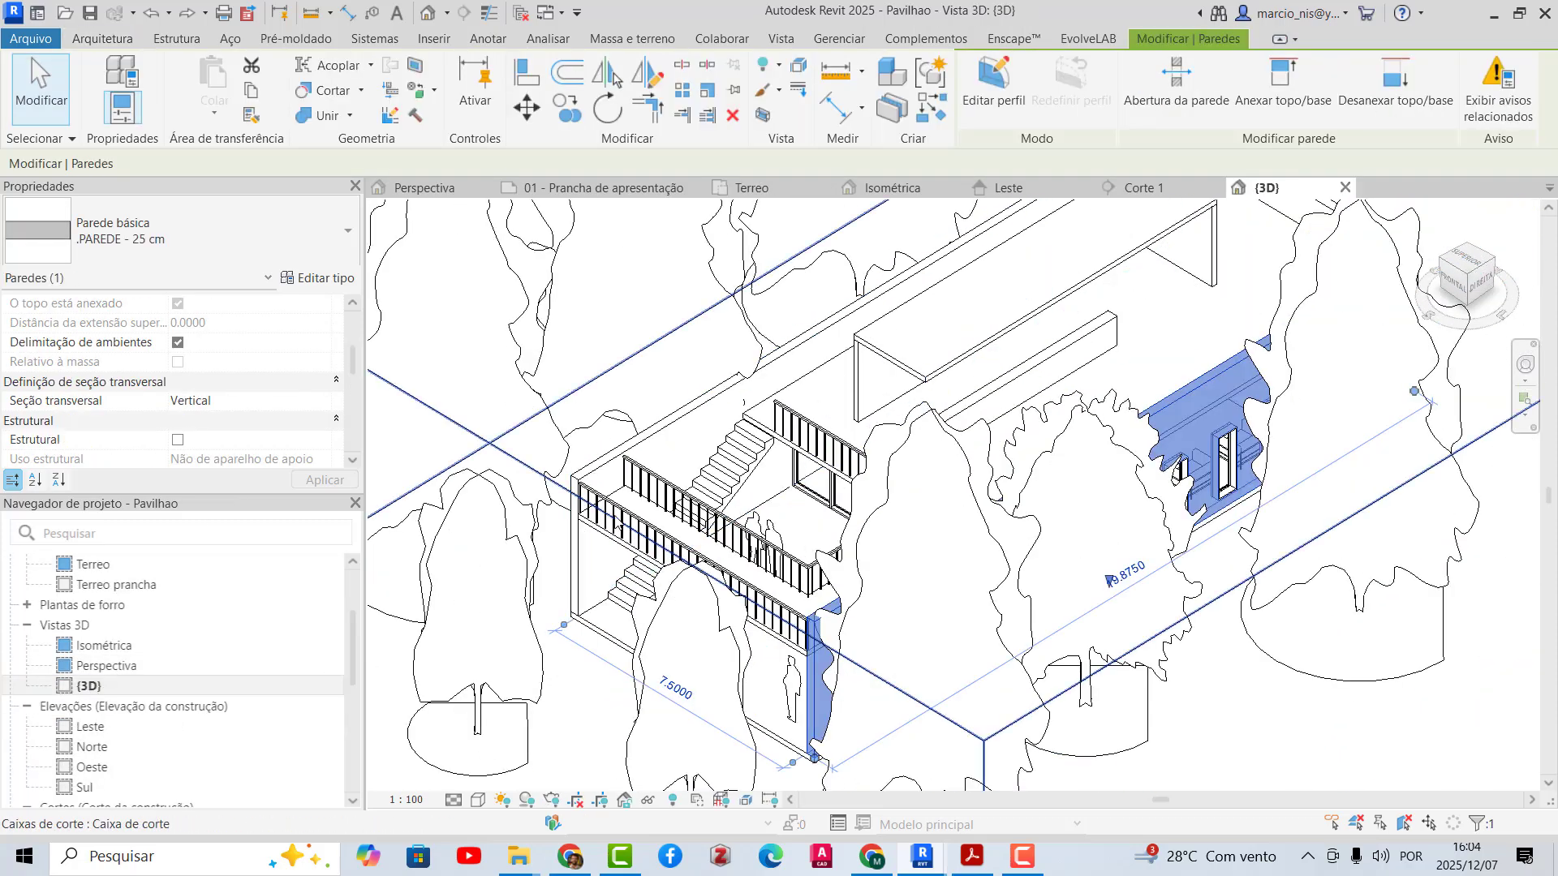
pyautogui.scroll(2, 610, 510)
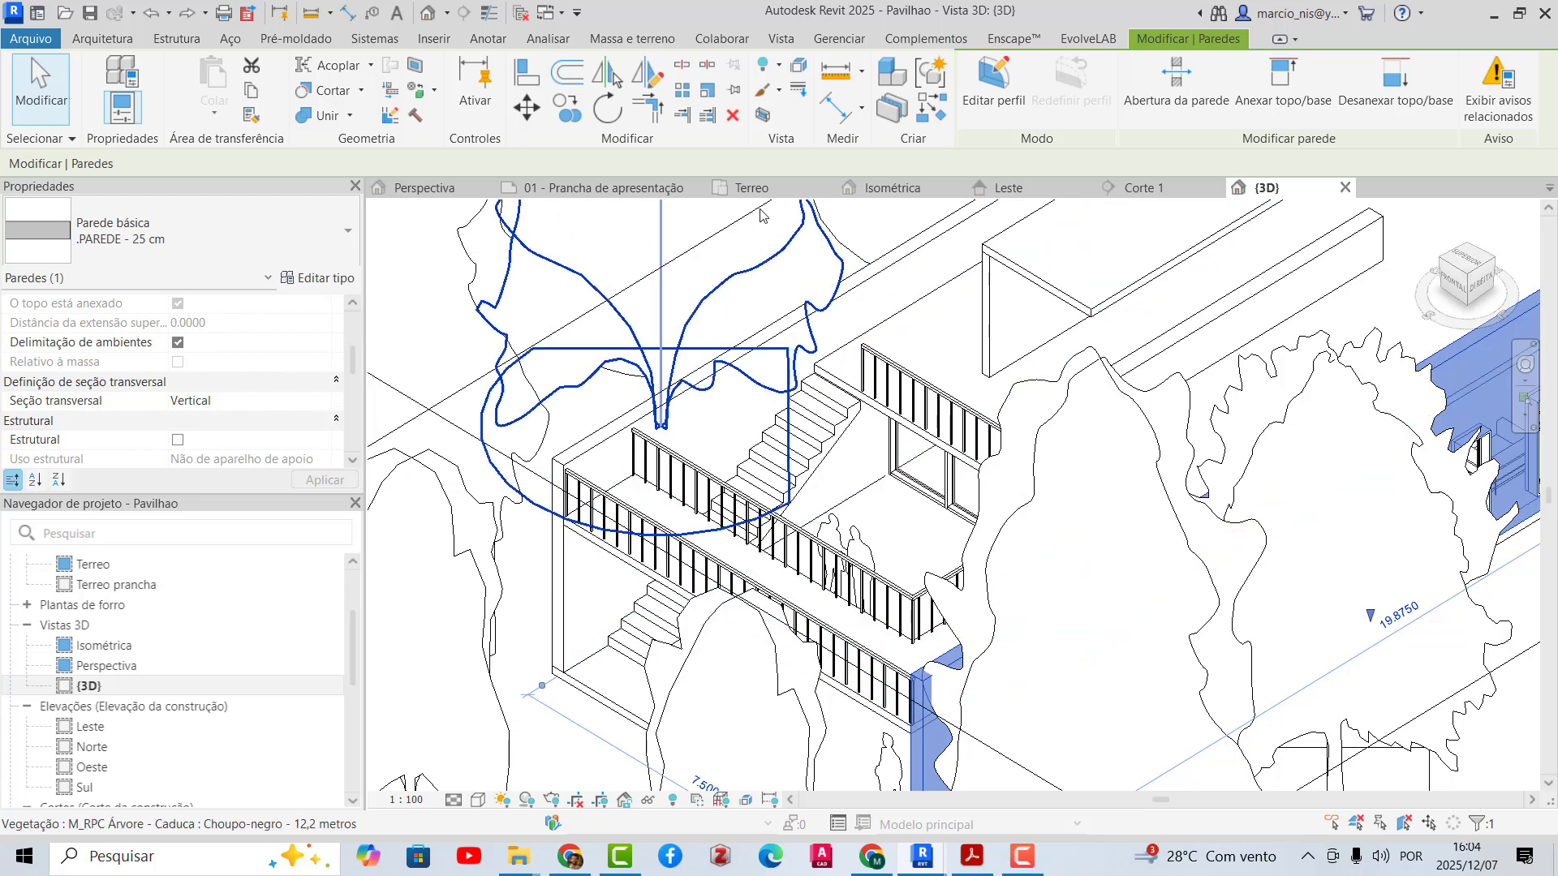
pyautogui.click(1043, 188)
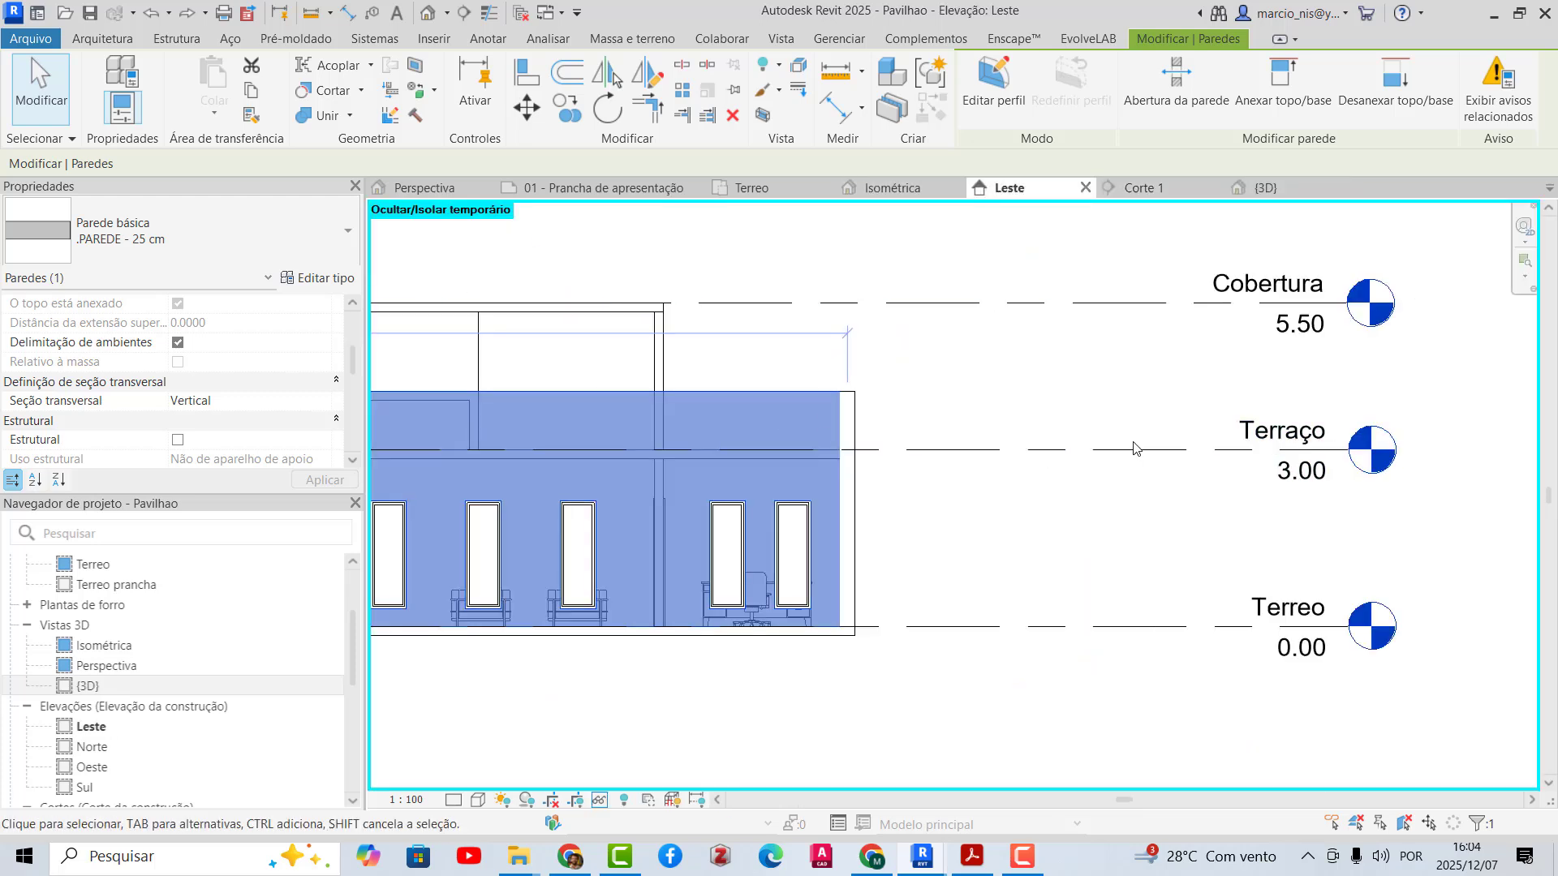
pyautogui.moveTo(935, 864)
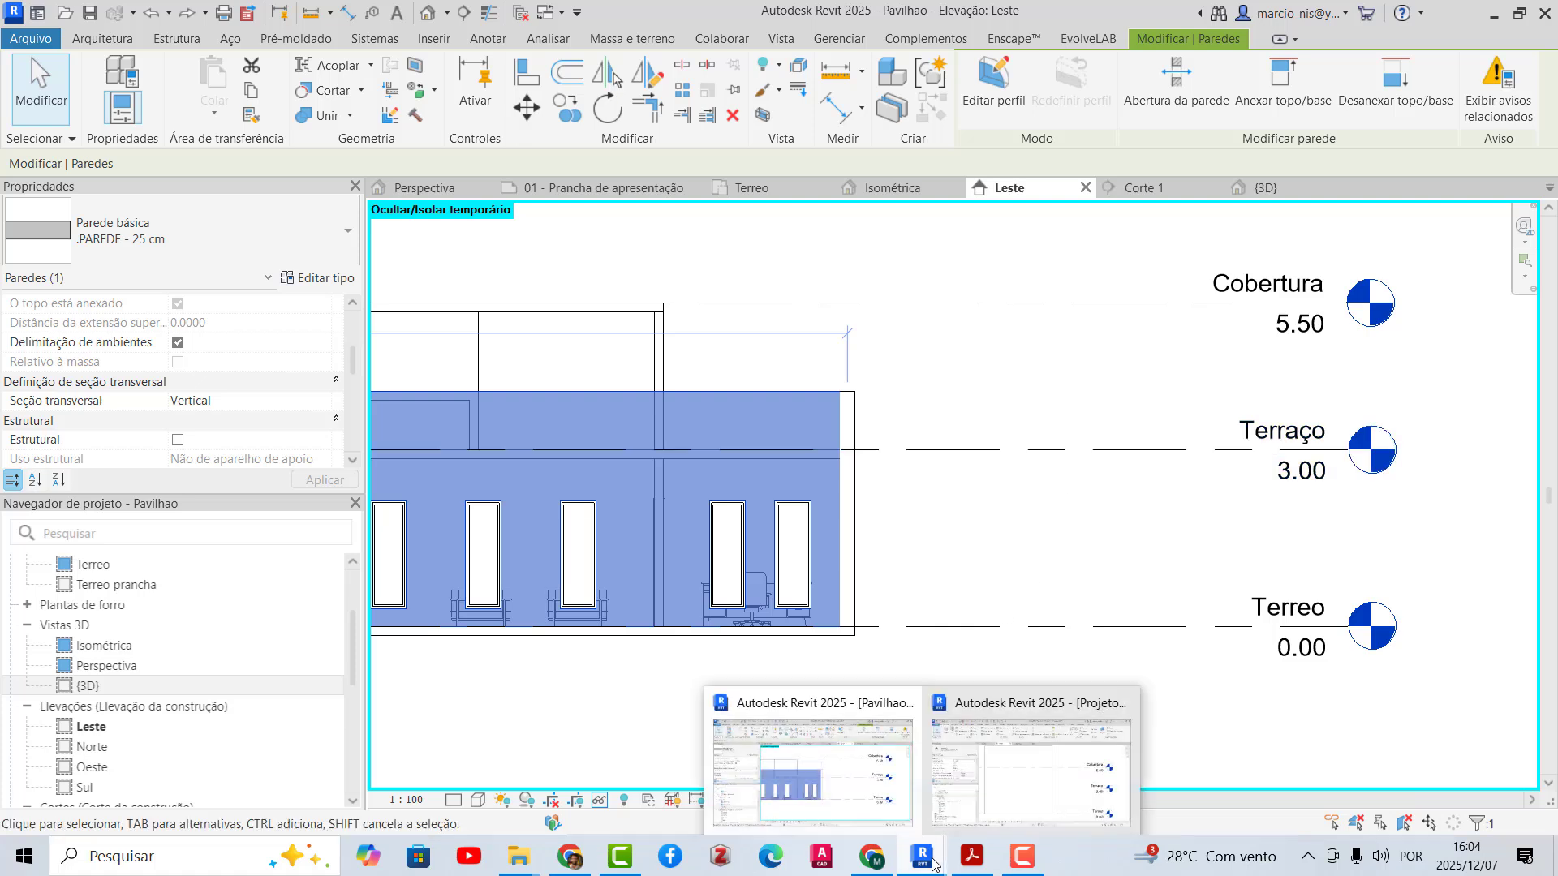
pyautogui.click(1031, 771)
pyautogui.scroll(-1, 1192, 604)
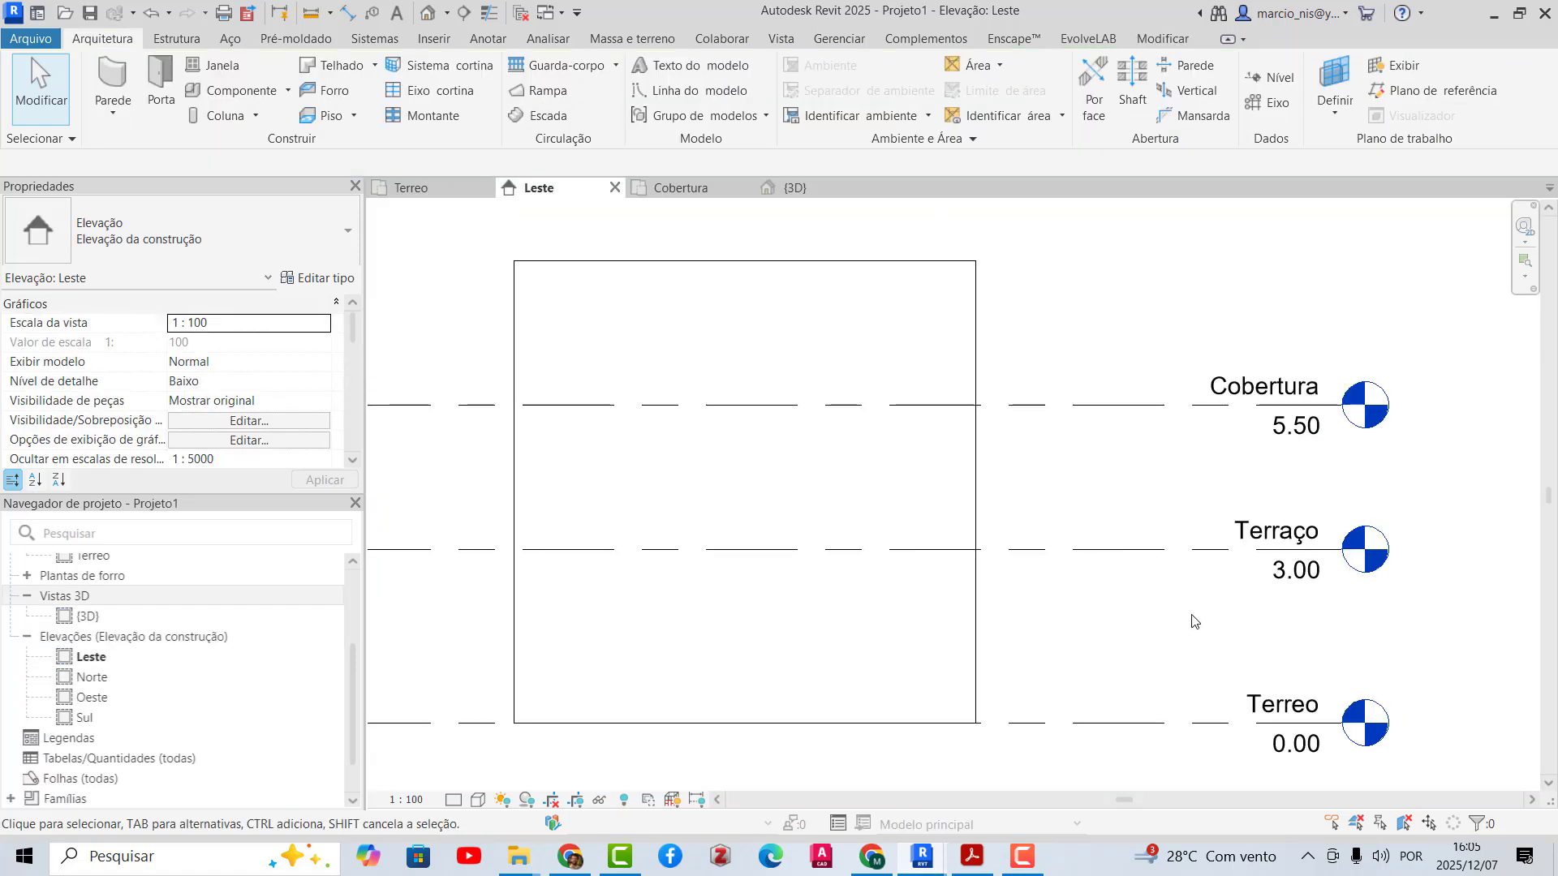
# - Select the three walls in the Leste elevation and set their unconnected height to 3 m
pyautogui.moveTo(911, 233); pyautogui.dragTo(542, 325)
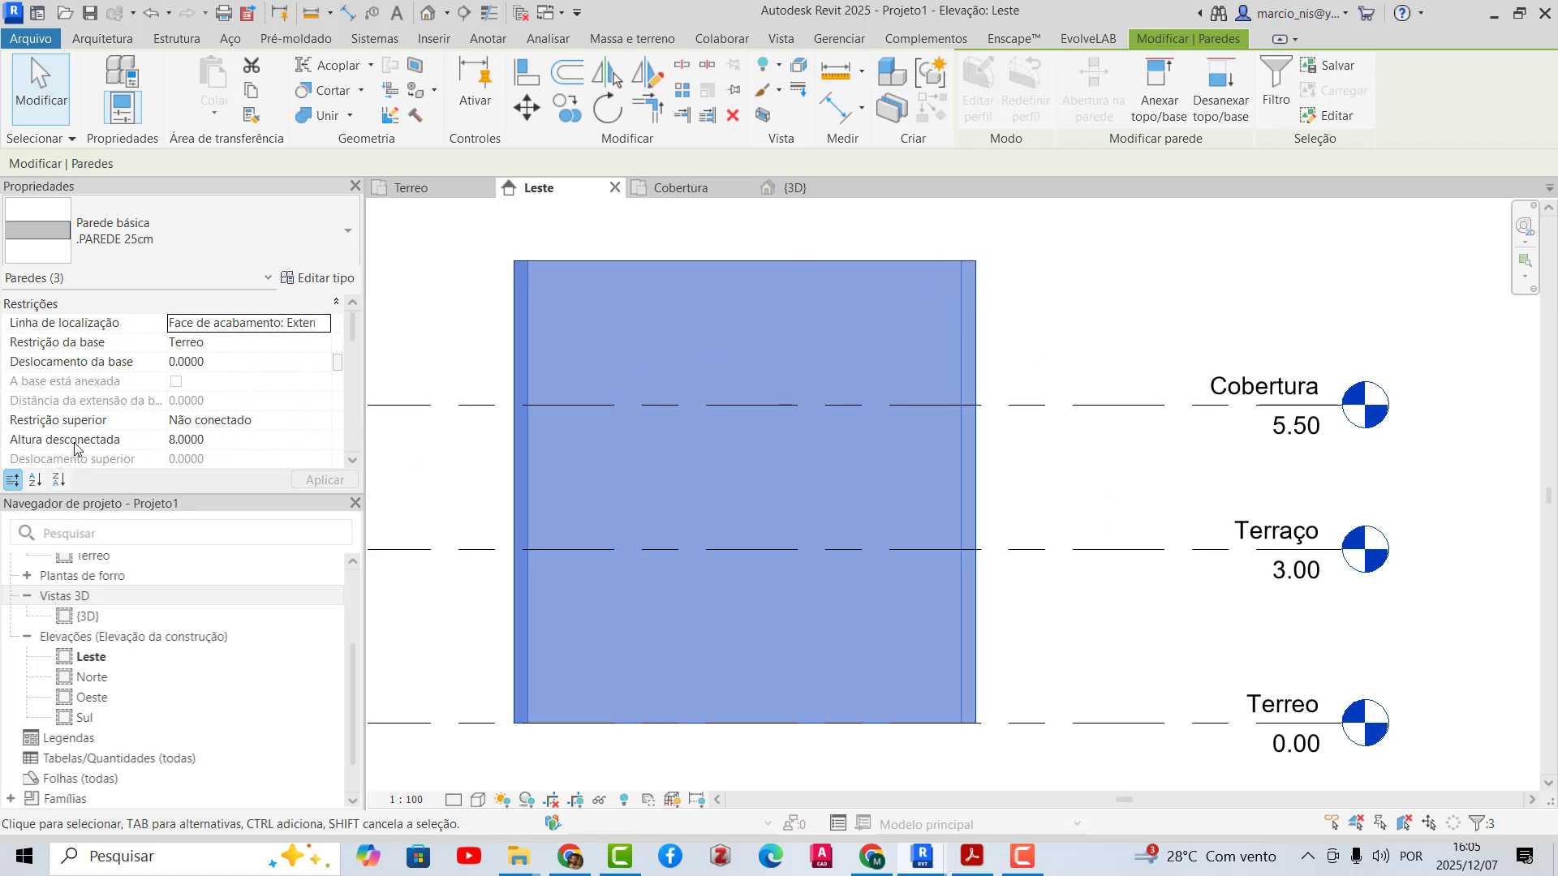
pyautogui.click(151, 439)
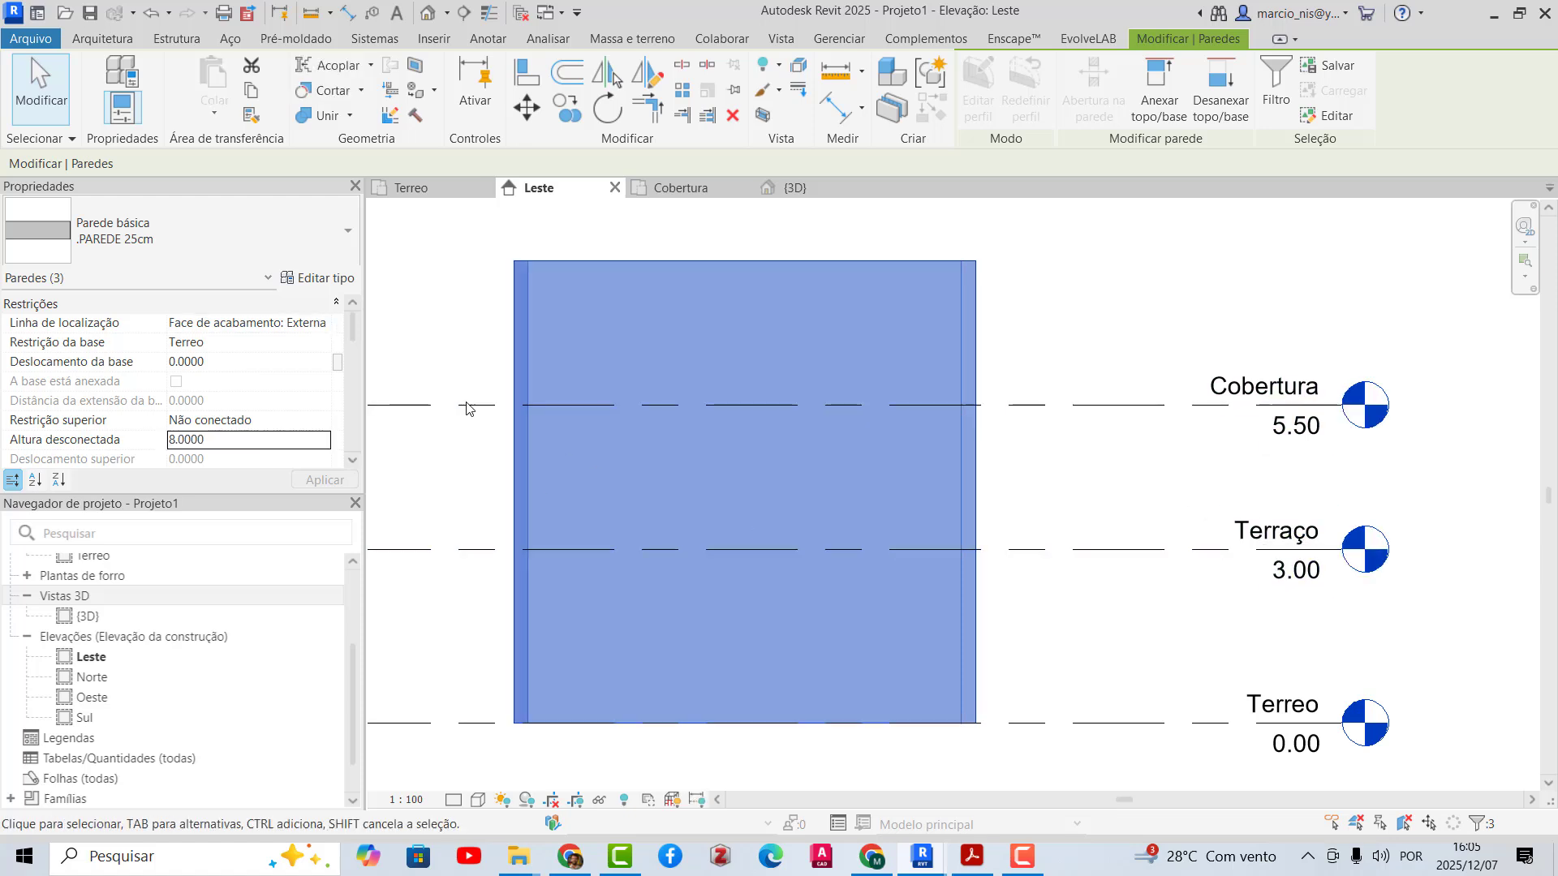
pyautogui.click(265, 441)
pyautogui.write('3')
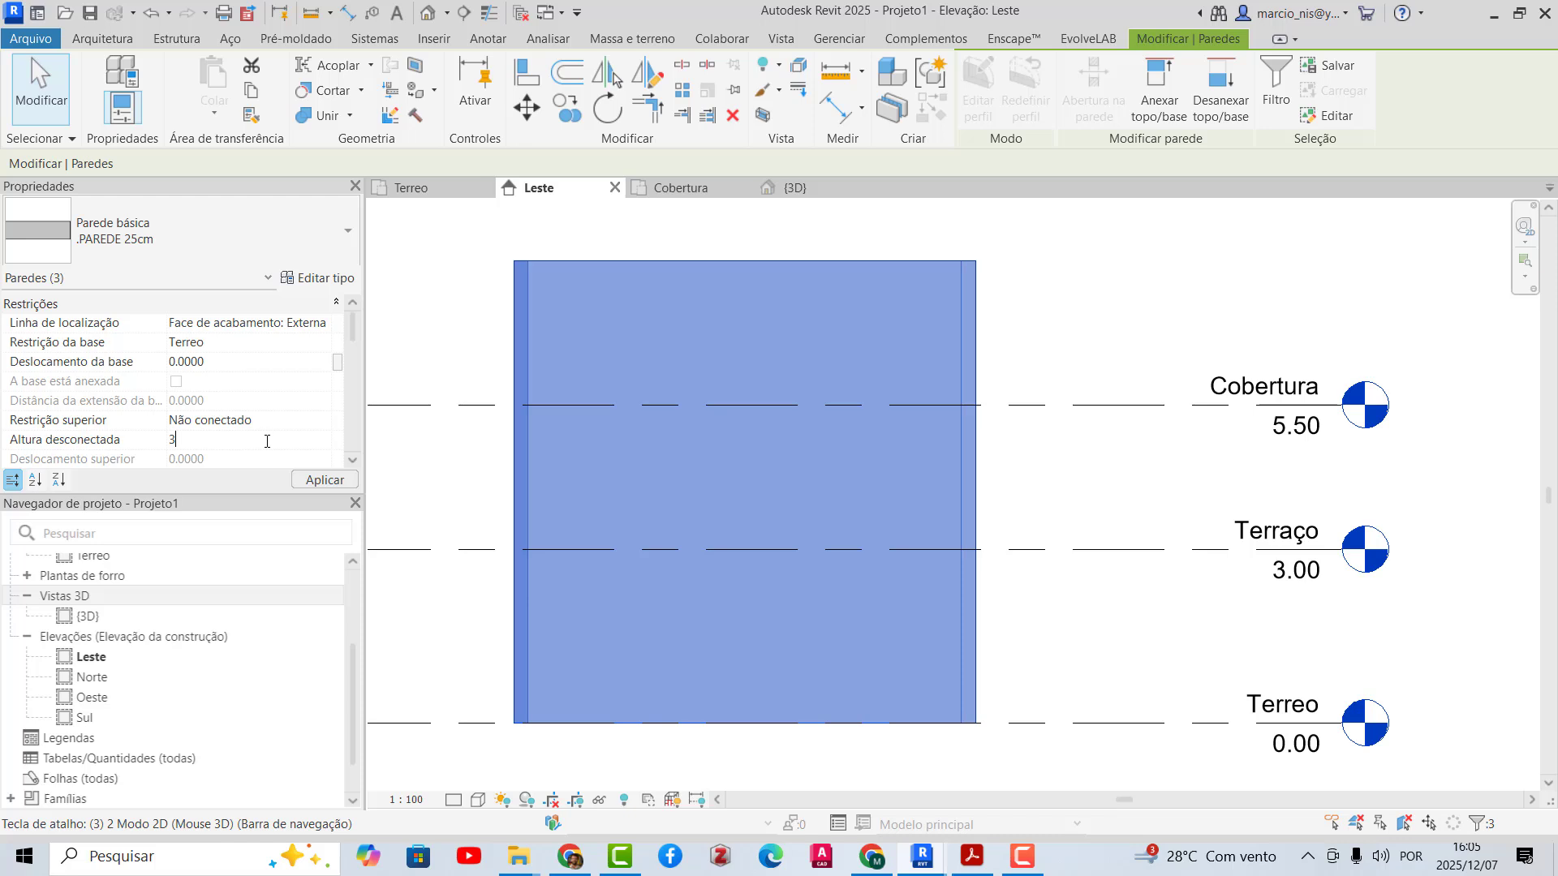
# - Try the Terraço level at 4.00, and undo both the level change and the walls' height change
pyautogui.click(1295, 585)
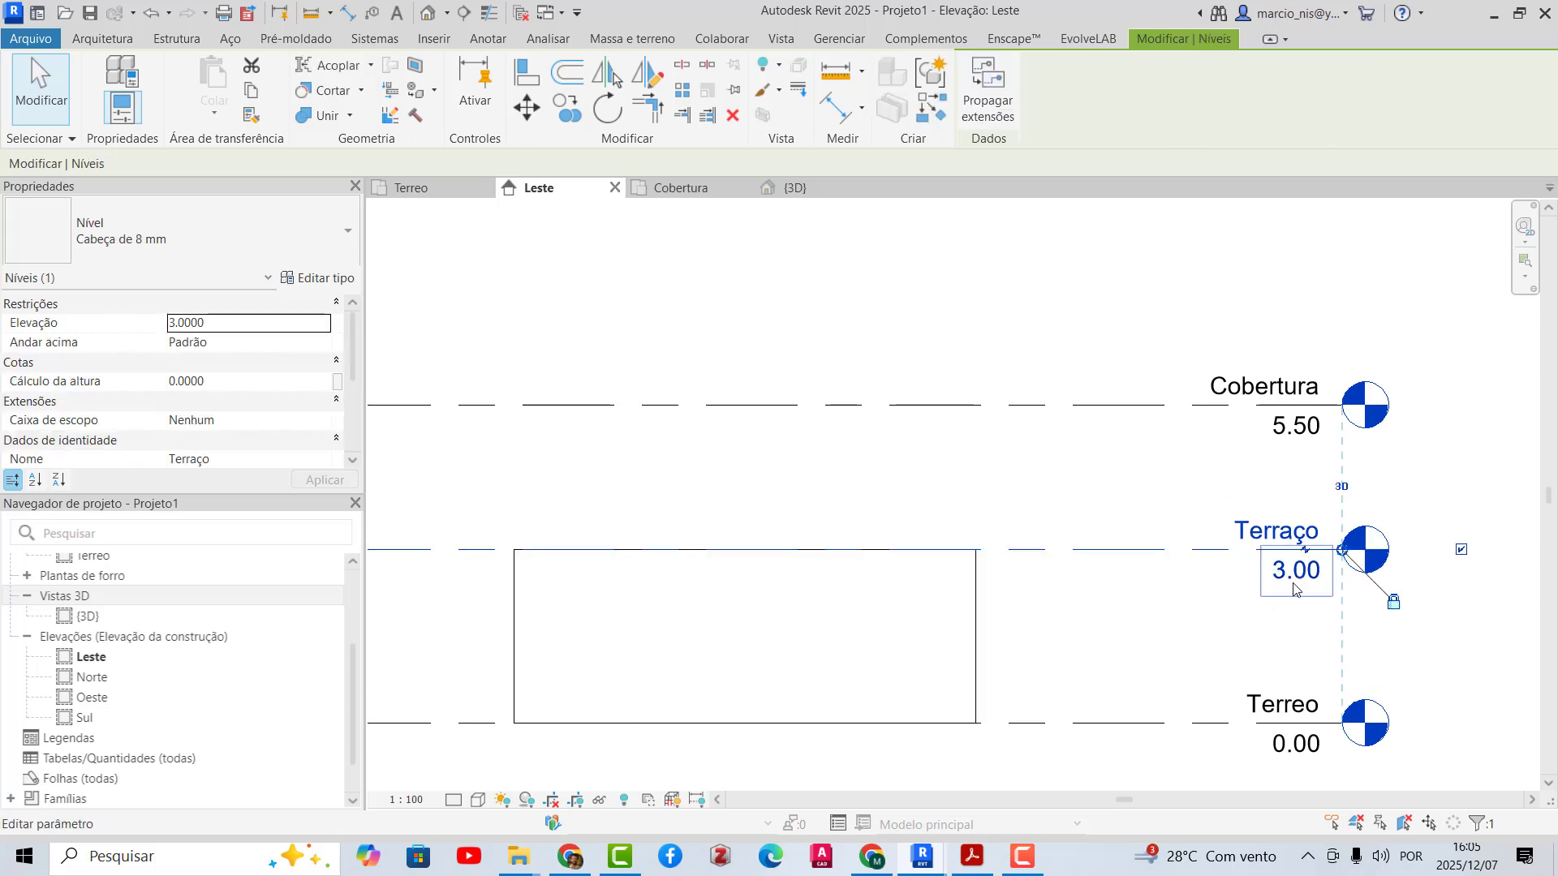
pyautogui.click(1294, 584)
pyautogui.write('4')
pyautogui.press('Return')
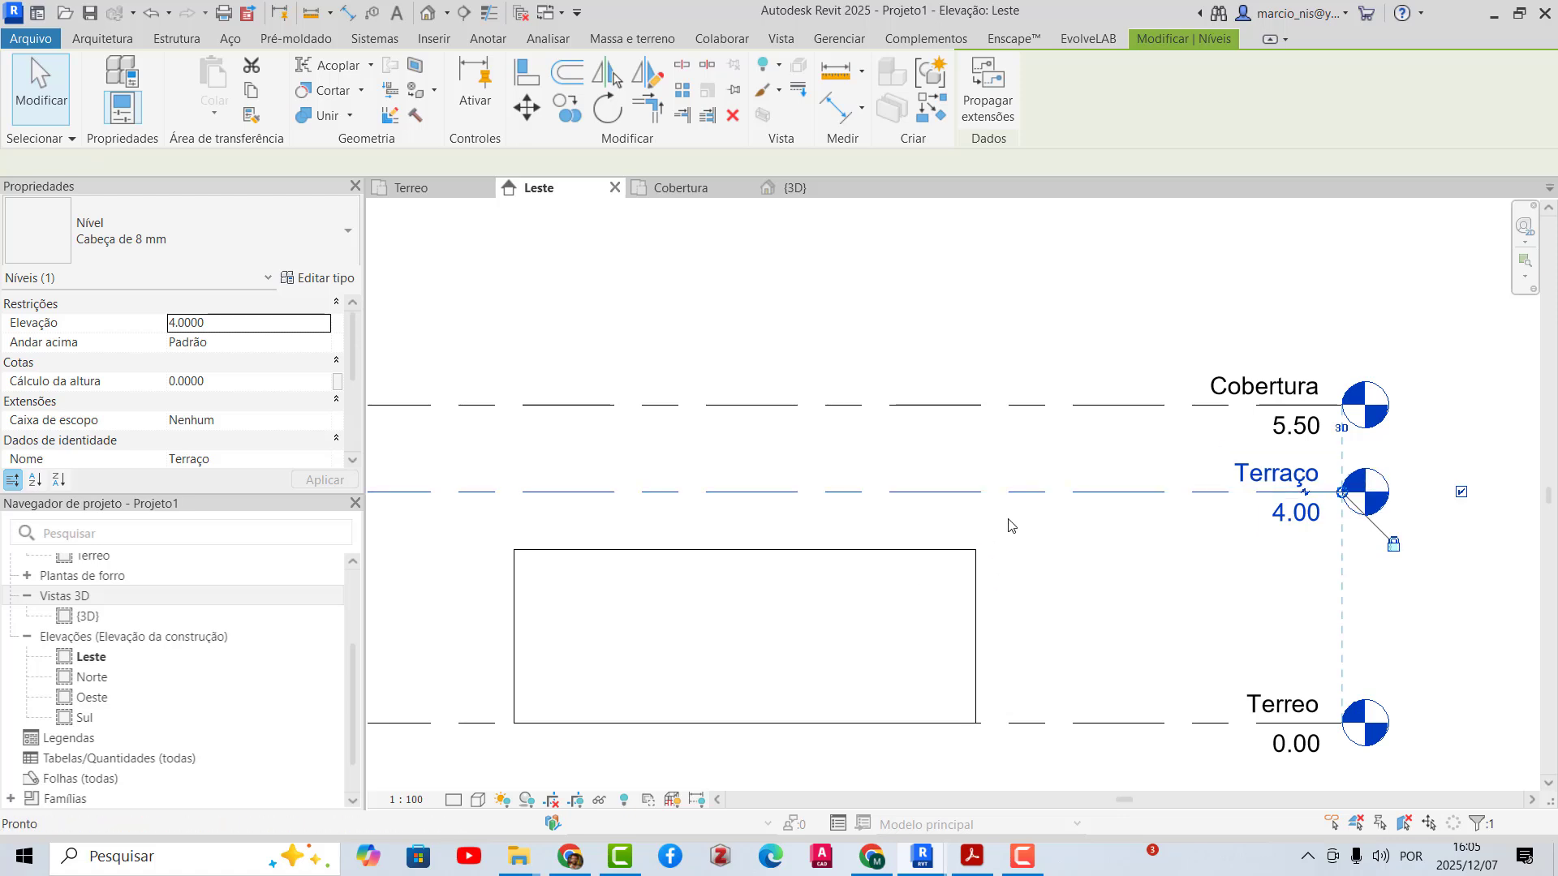
pyautogui.hotkey('ctrl', 'z')
pyautogui.hotkey('ctrl', 'z')
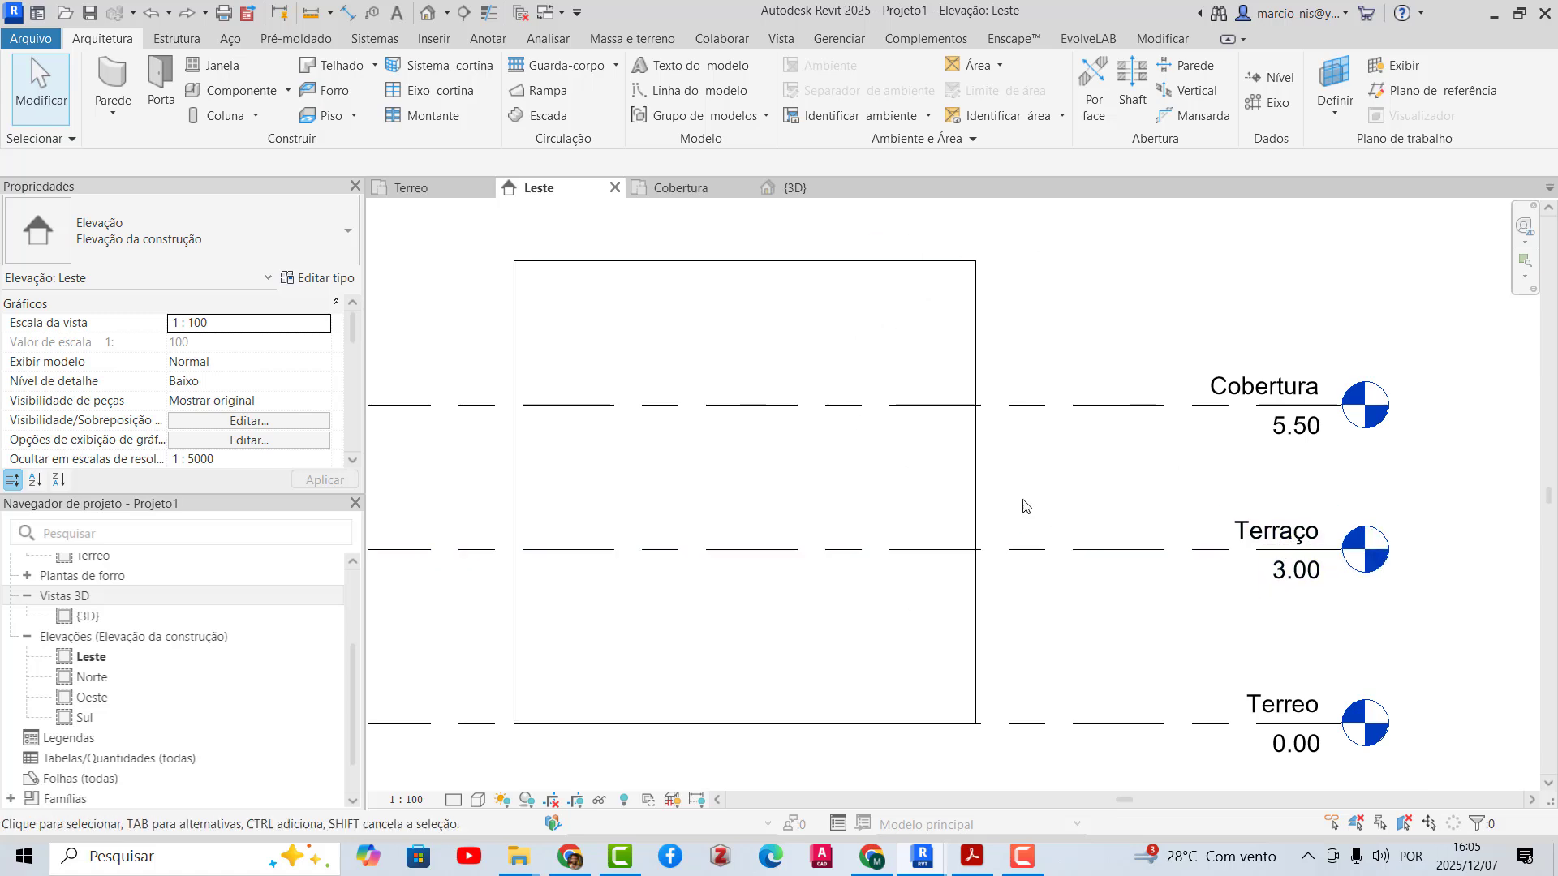
pyautogui.click(780, 189)
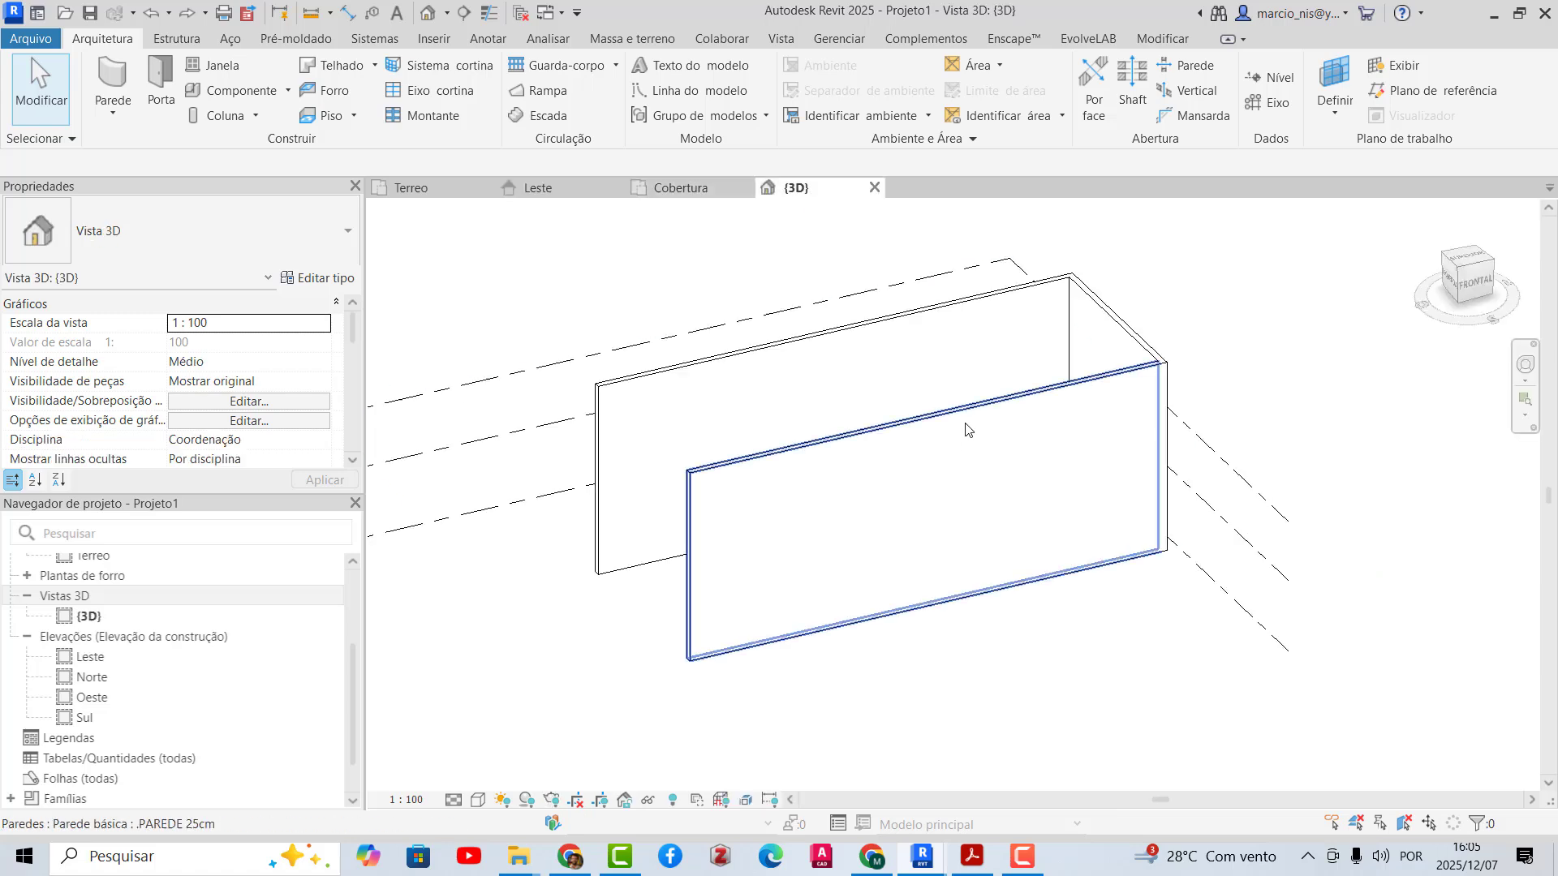
pyautogui.click(1081, 284)
pyautogui.keyDown('ctrl'); pyautogui.click(1026, 287); pyautogui.keyUp('ctrl')
pyautogui.keyDown('ctrl'); pyautogui.click(1012, 401); pyautogui.keyUp('ctrl')
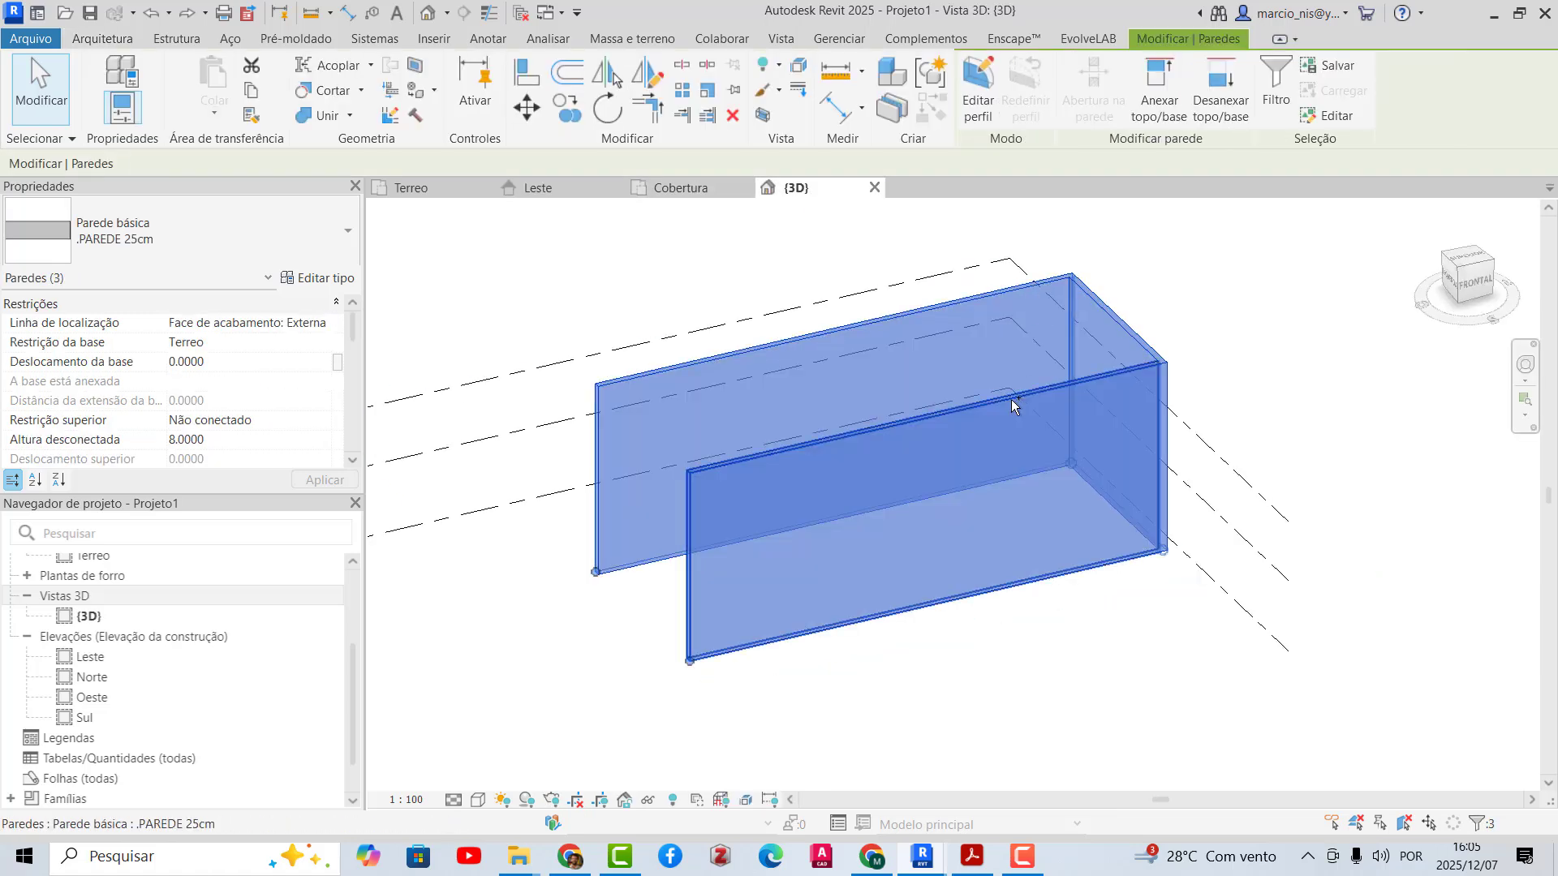
# - Select the three walls in the Terreo plan and set their top constraint to Acima para o nível: Terraço
pyautogui.click(411, 189)
pyautogui.click(464, 262)
pyautogui.moveTo(1428, 672); pyautogui.dragTo(1428, 672)
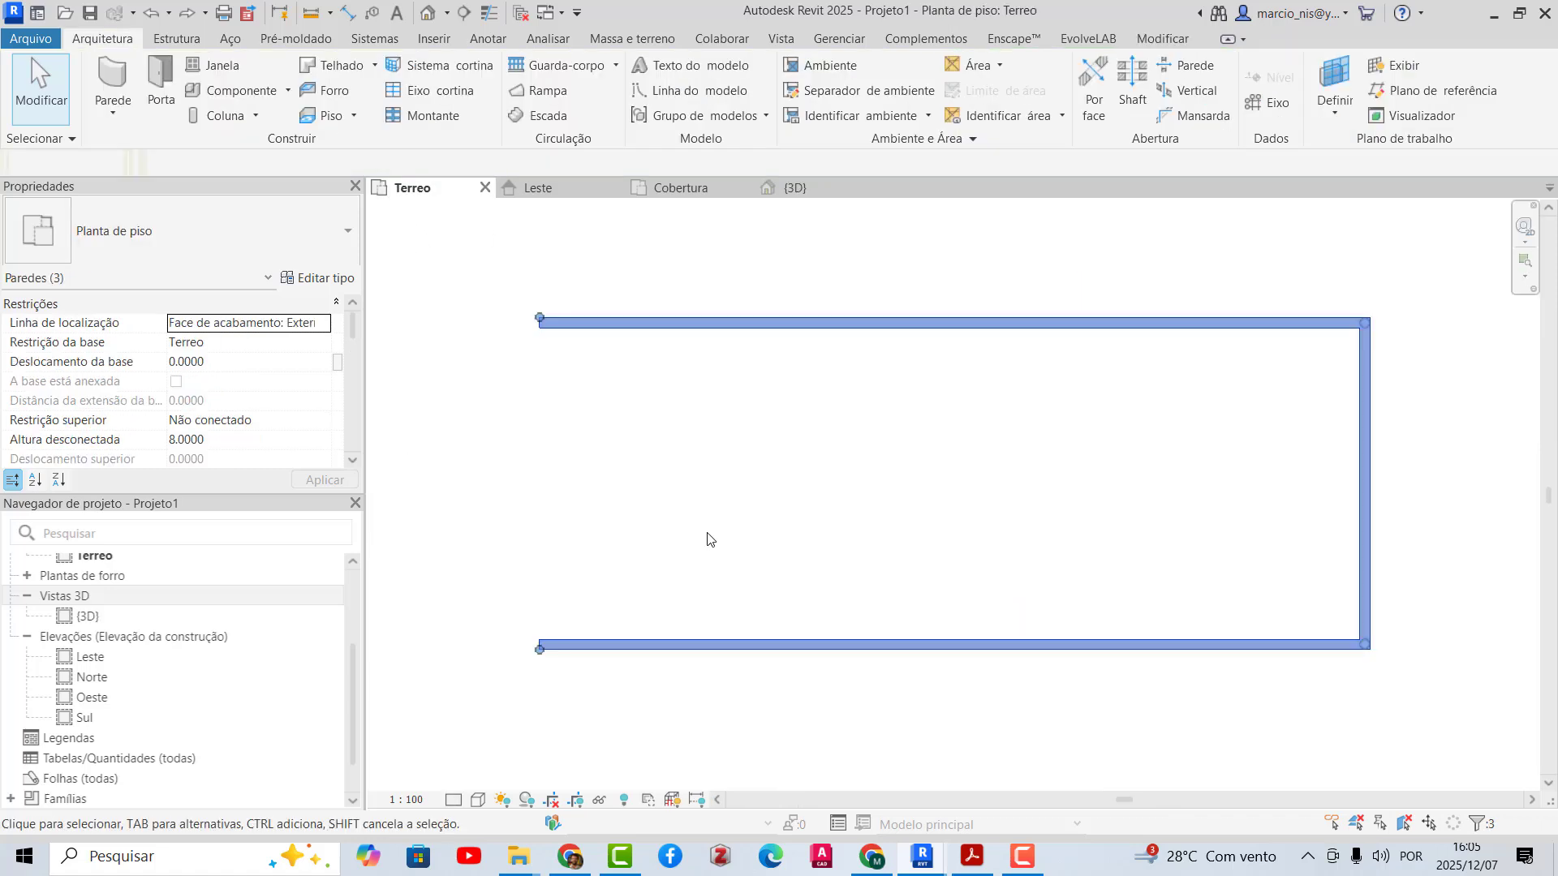
pyautogui.moveTo(353, 330); pyautogui.dragTo(351, 354)
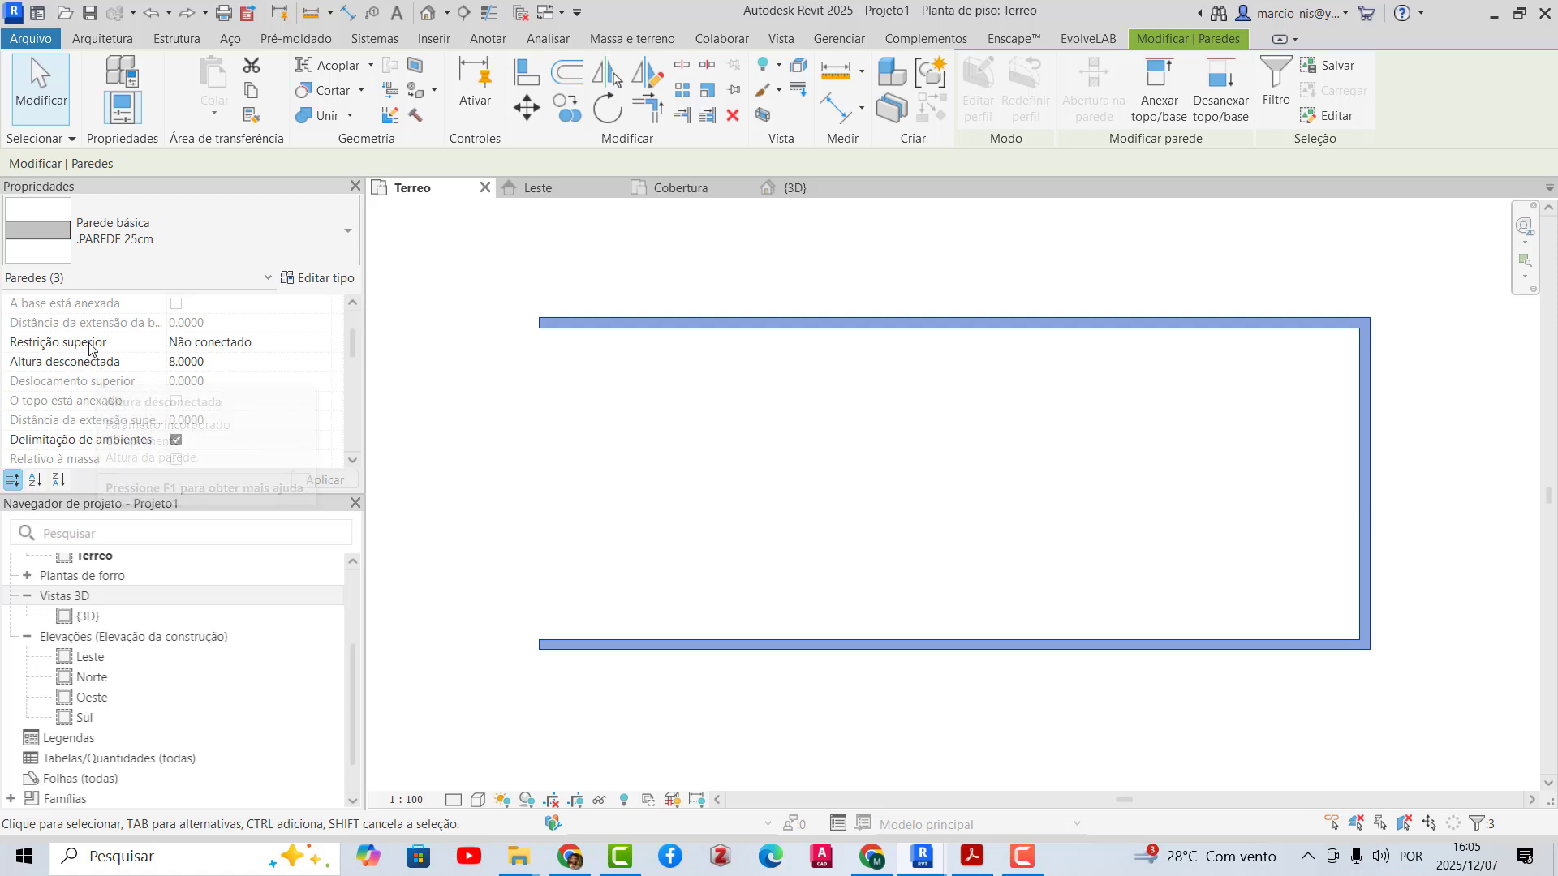
pyautogui.click(328, 349)
pyautogui.click(325, 346)
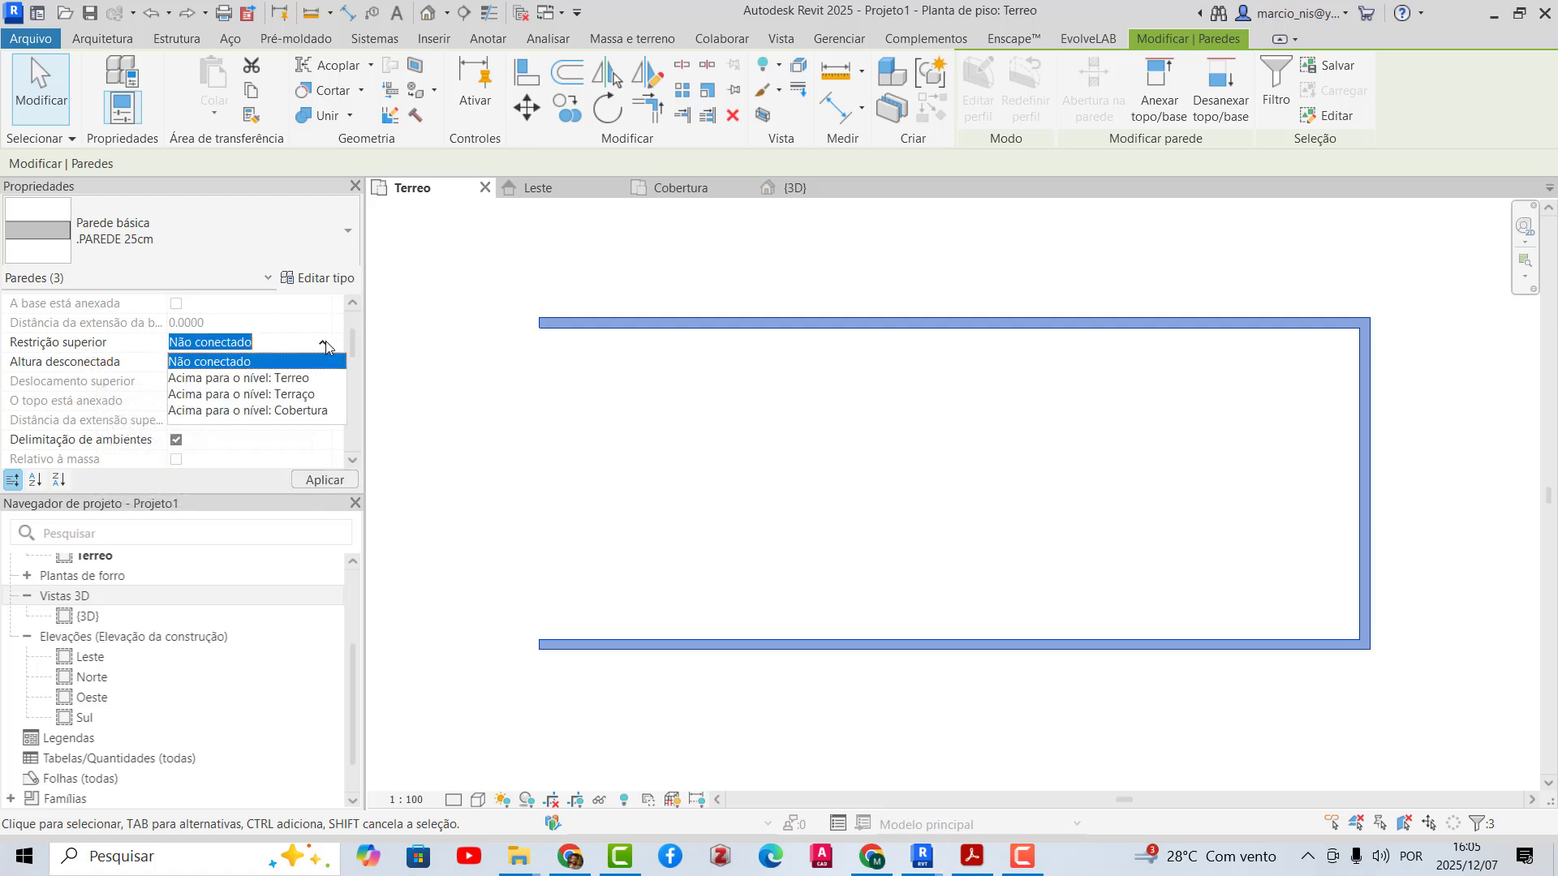
pyautogui.click(284, 396)
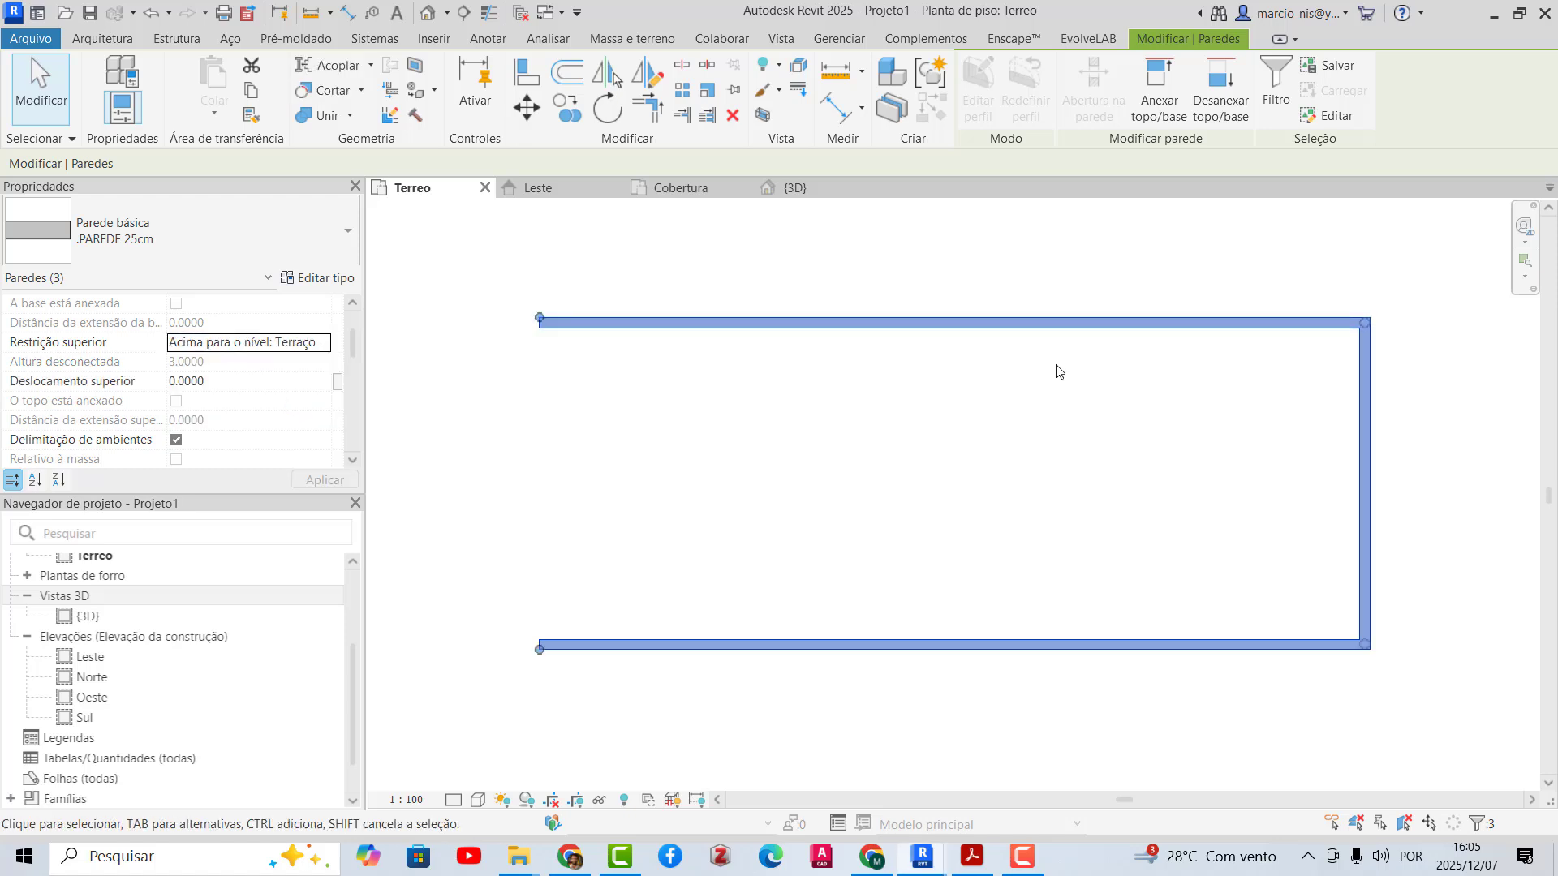
# - In the Leste elevation, set the three walls' top offset to 1 m above the Terraço level
pyautogui.click(564, 190)
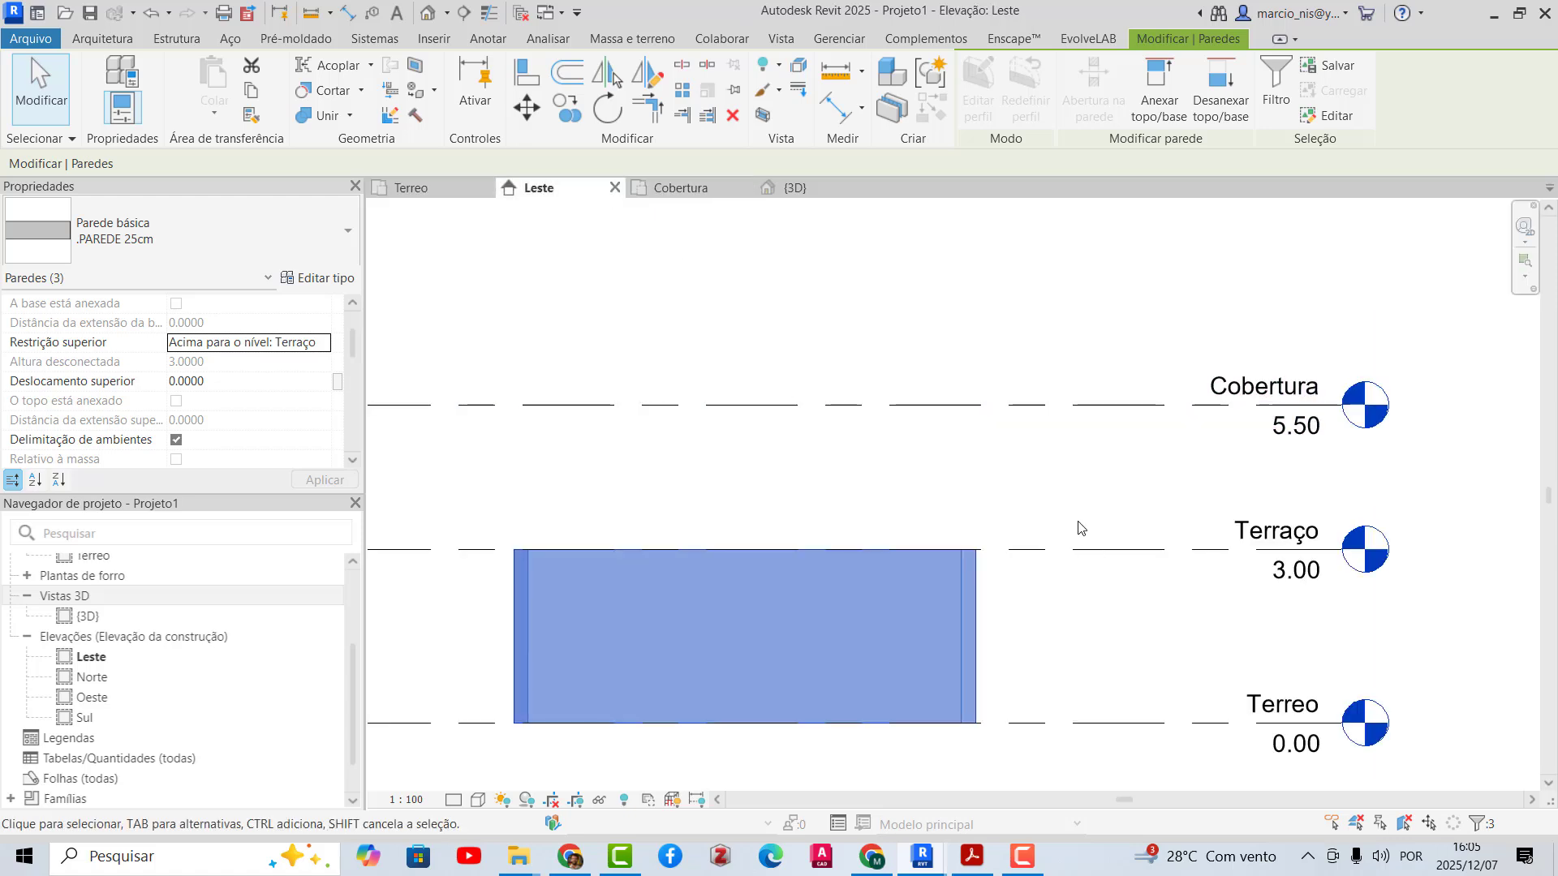
pyautogui.moveTo(1002, 672); pyautogui.dragTo(1060, 629, button='middle')
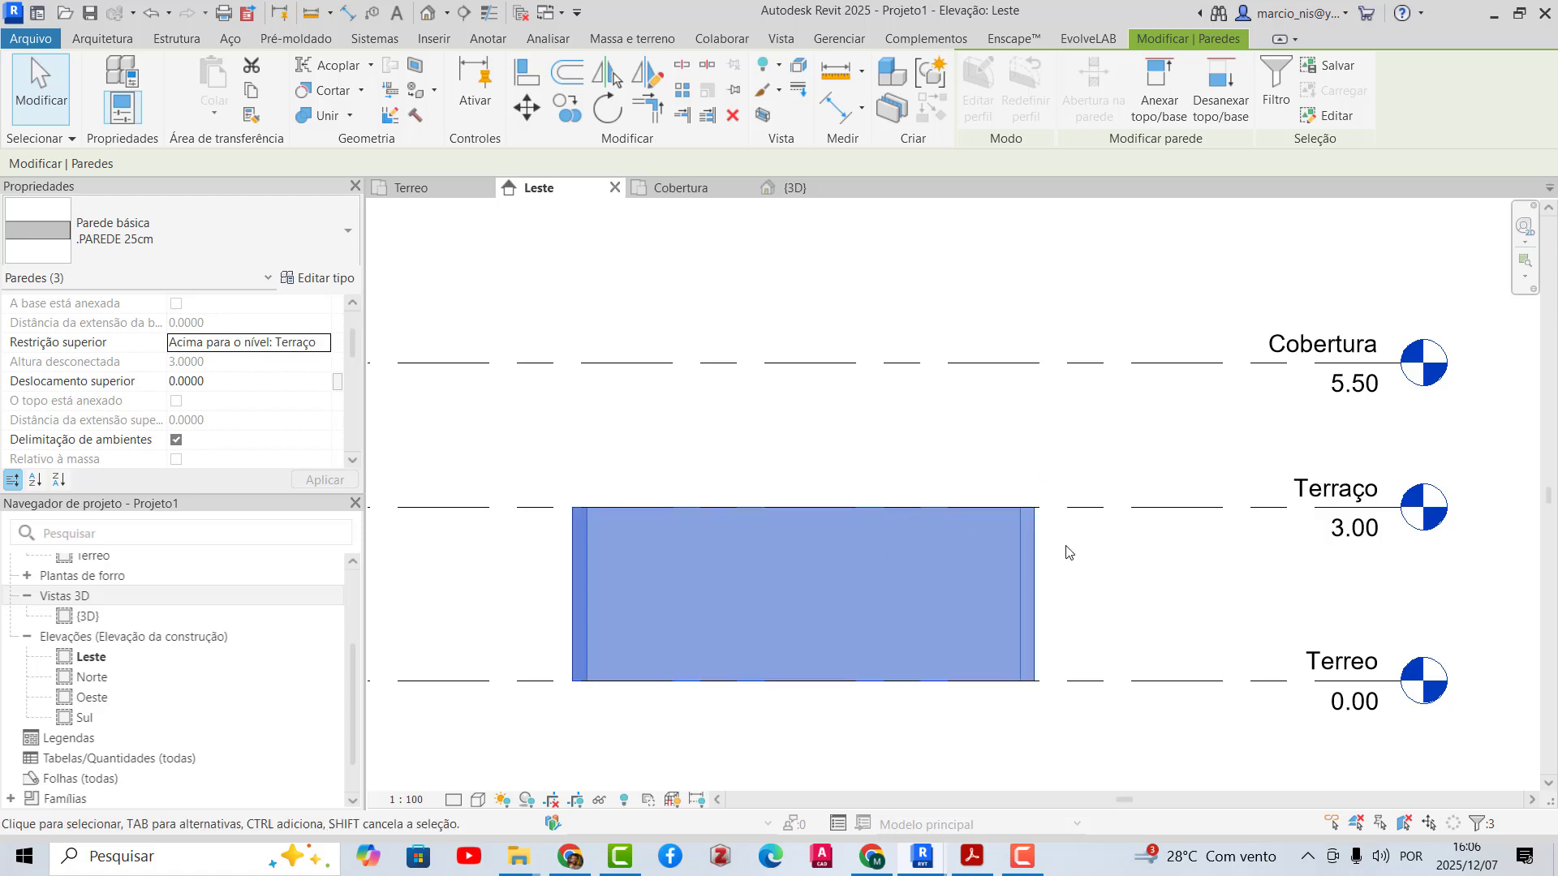
pyautogui.scroll(1, 1022, 591)
pyautogui.scroll(-1, 1338, 512)
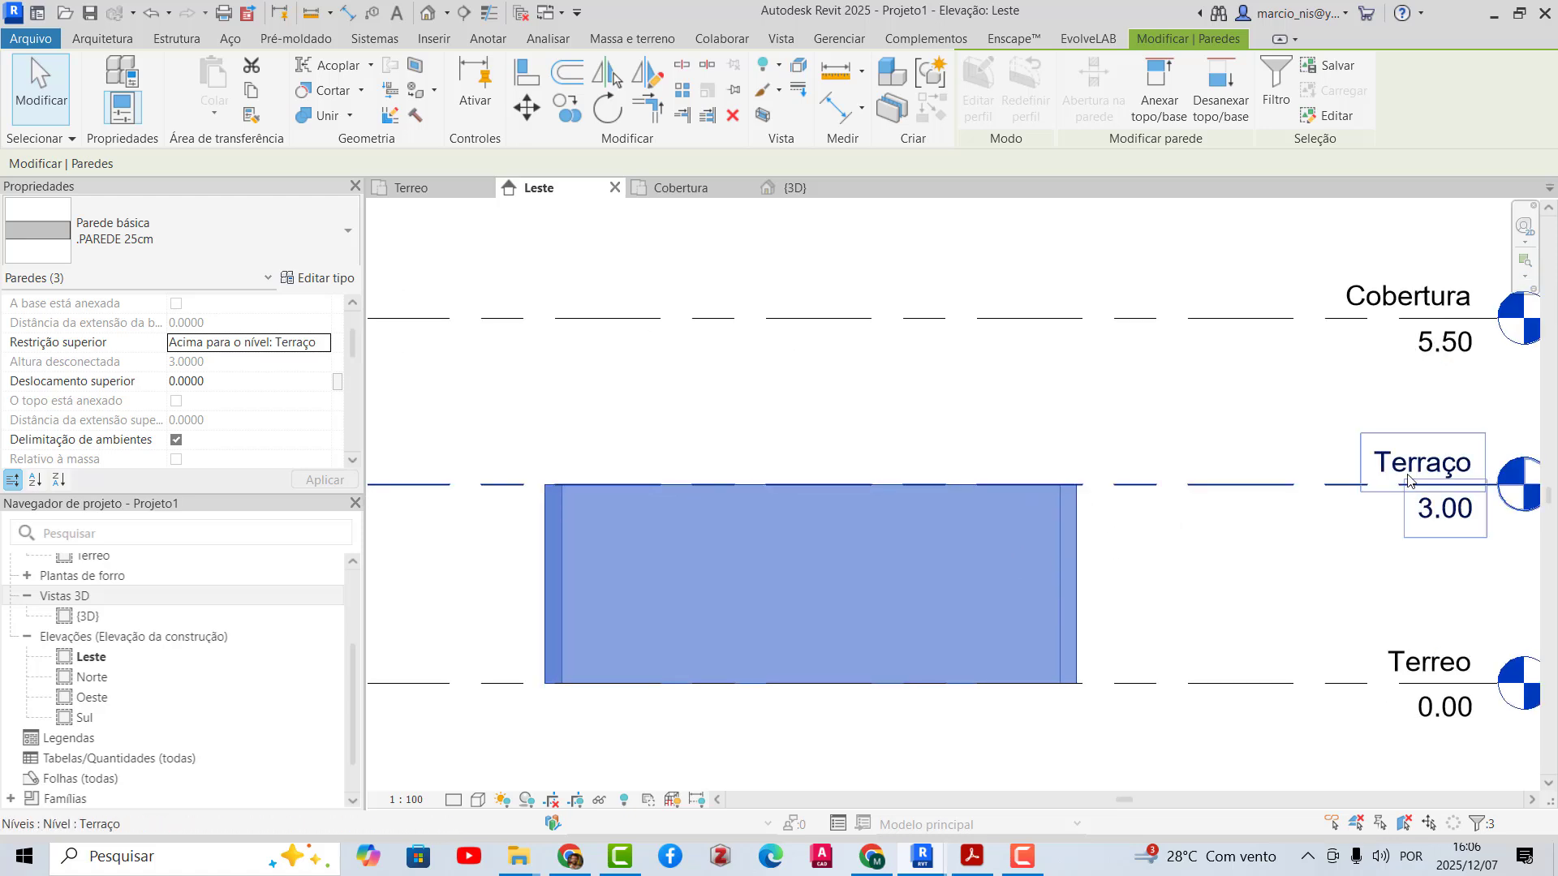
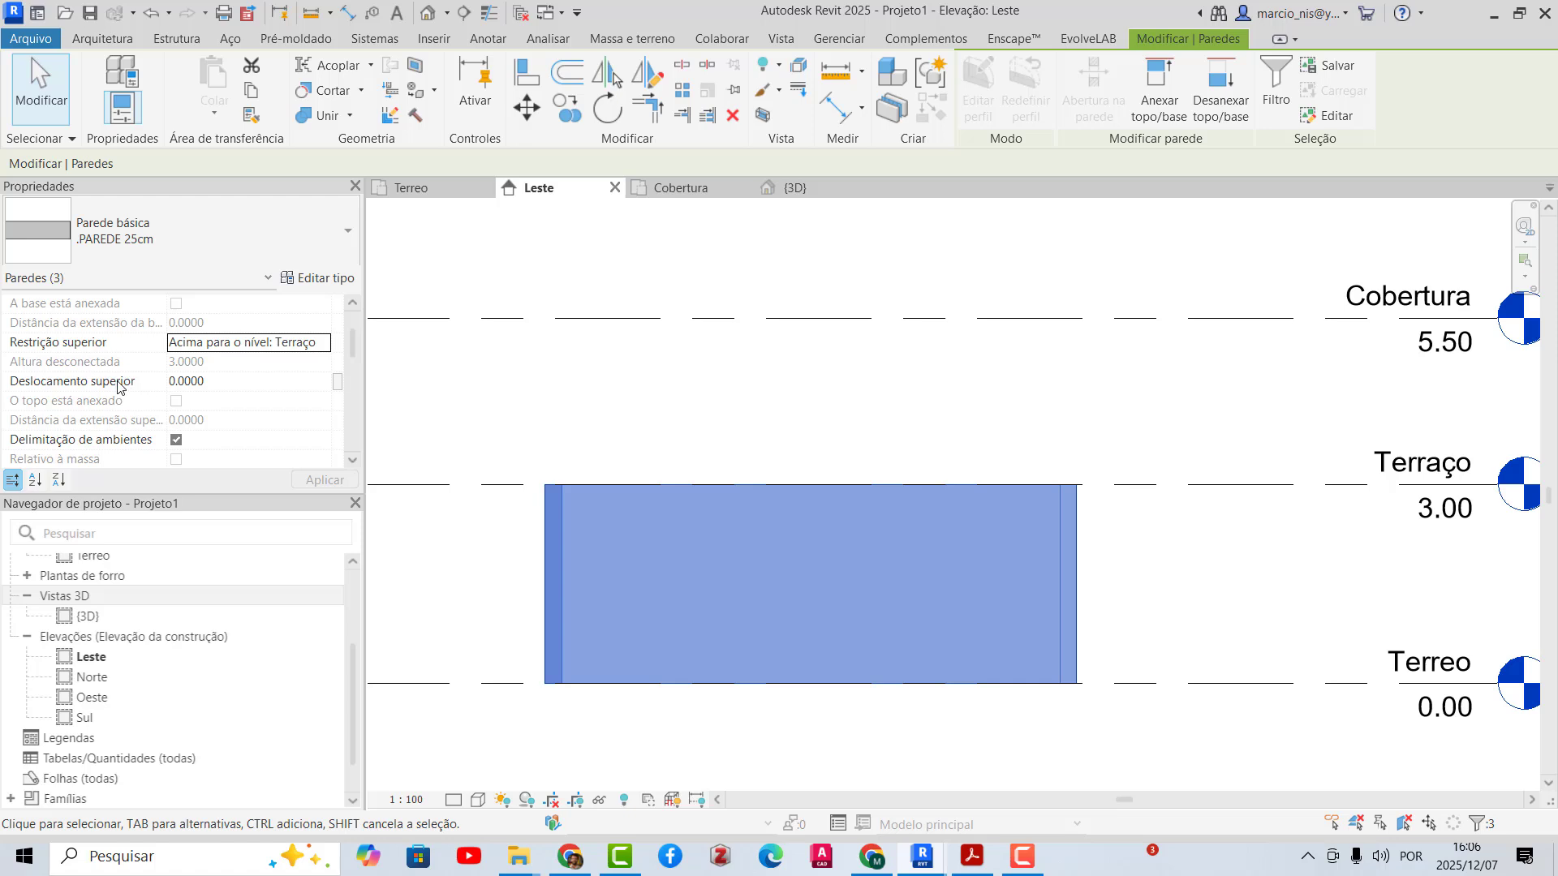
pyautogui.click(212, 382)
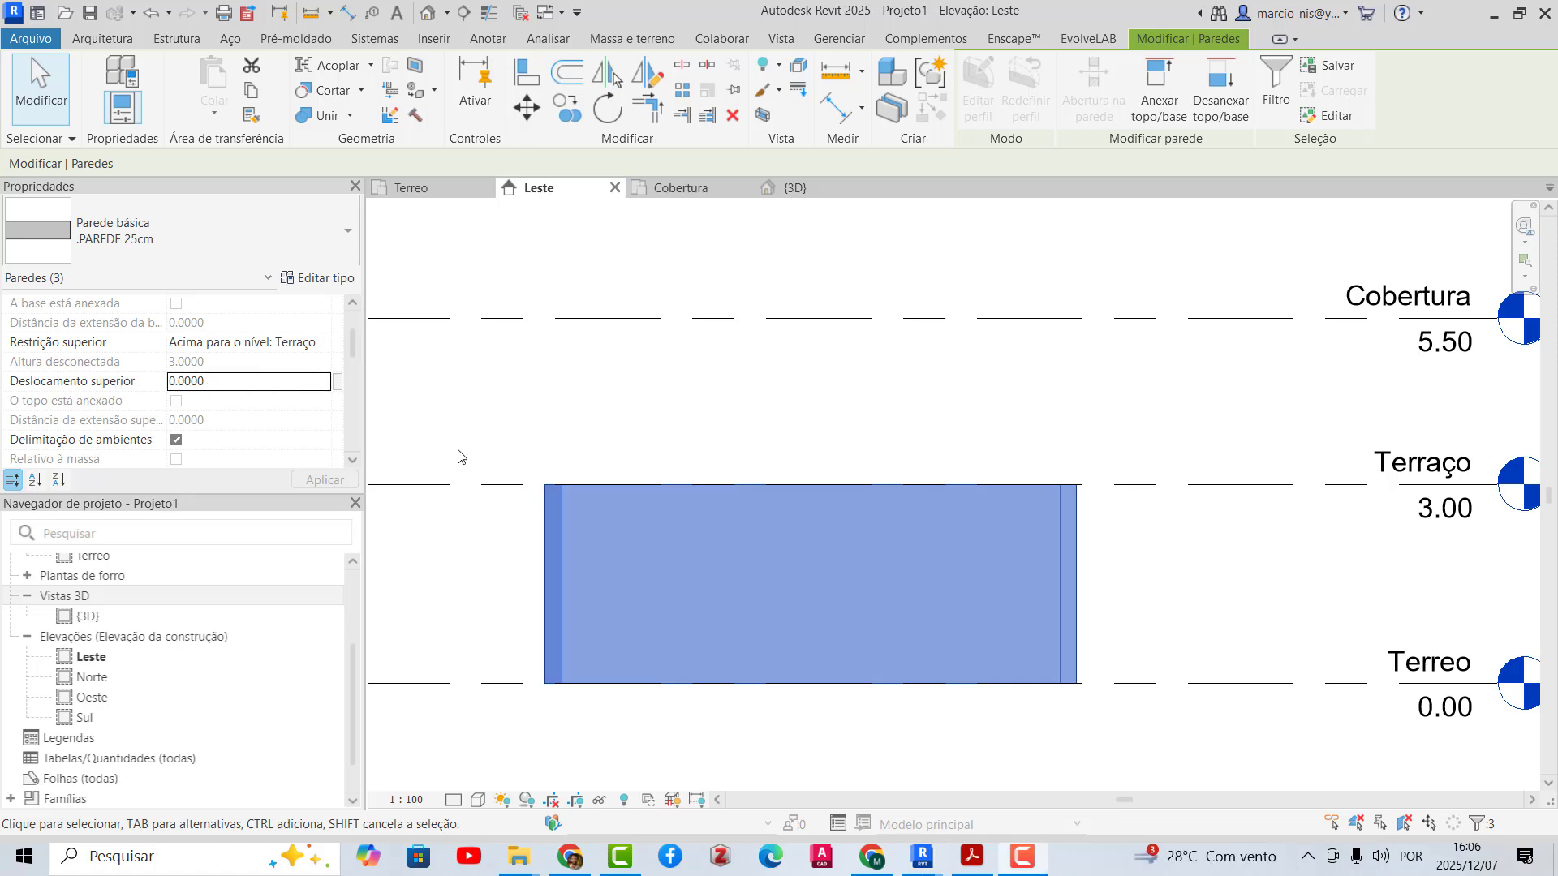
pyautogui.doubleClick(241, 381)
pyautogui.write('1')
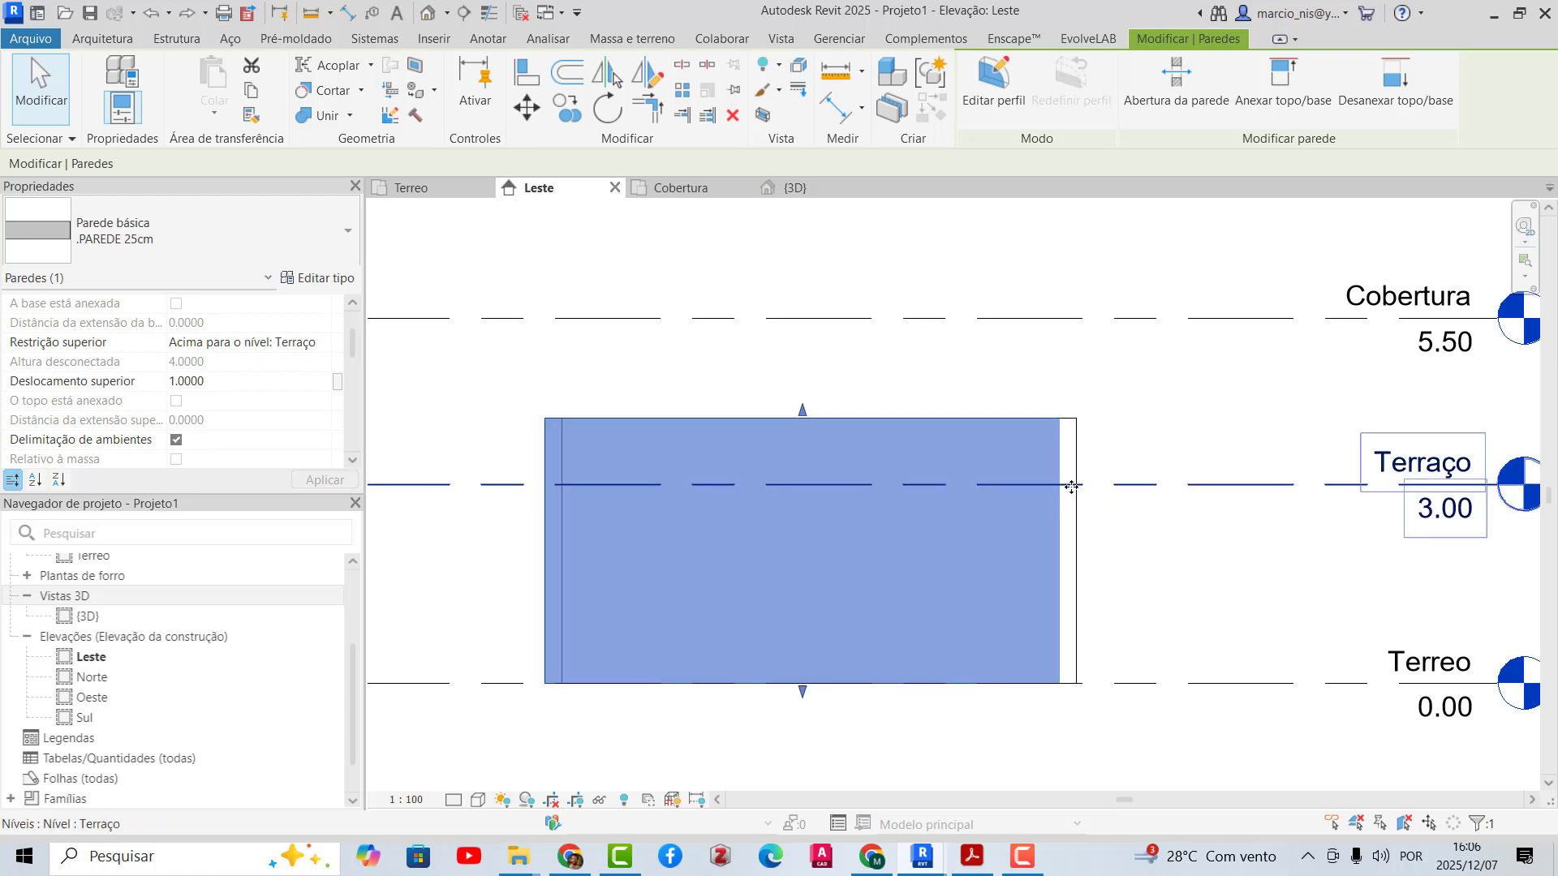
# - Try the Terraço level at 2.00 with the constrained walls, and undo the level change
pyautogui.click(1433, 515)
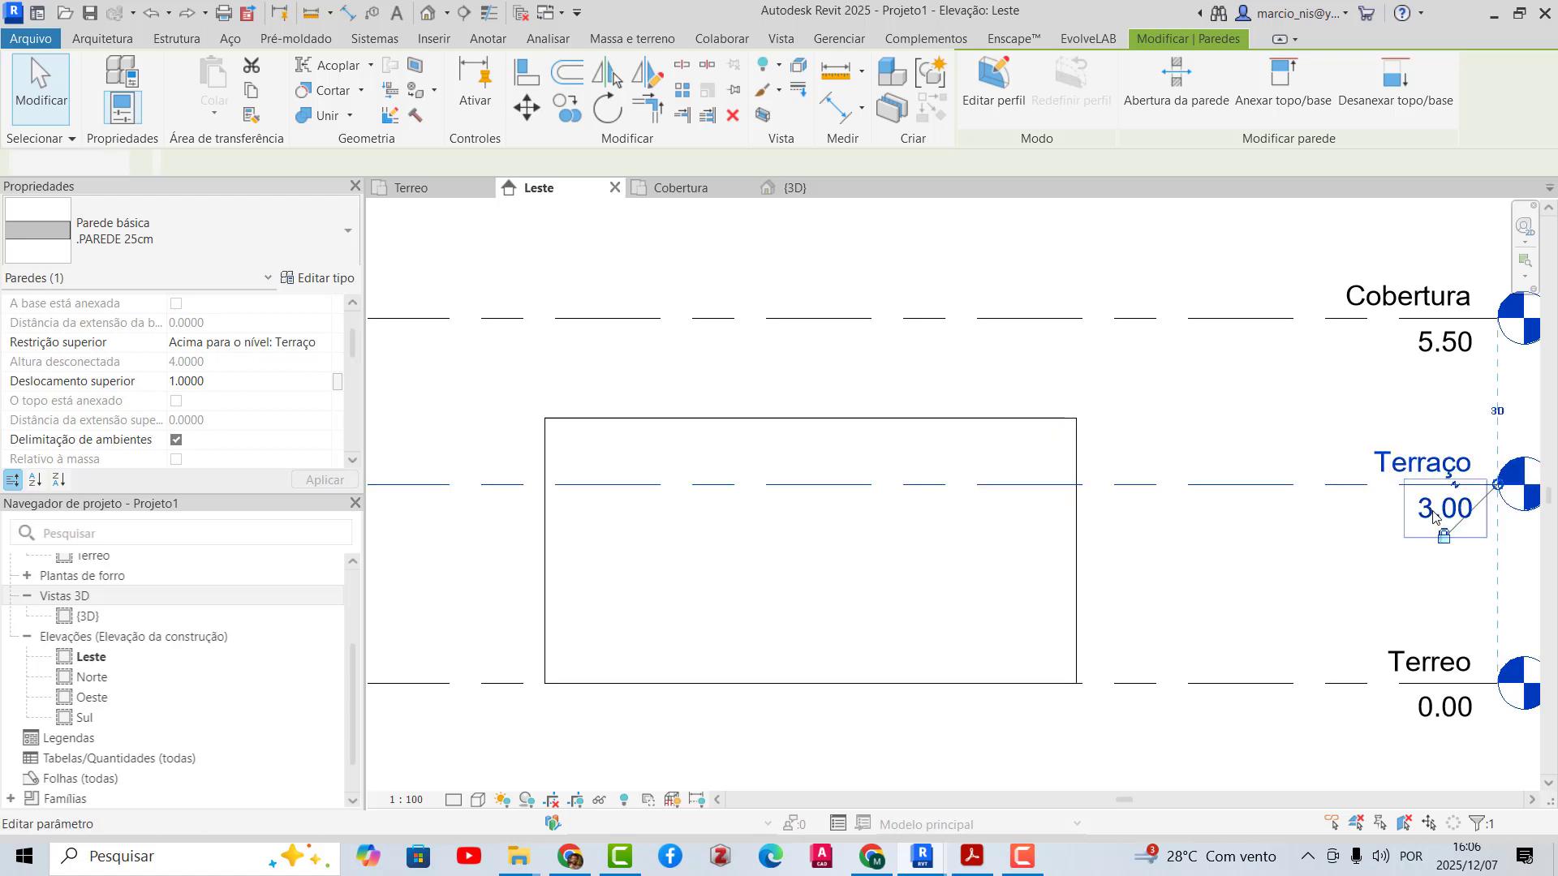
pyautogui.click(1434, 509)
pyautogui.write('2')
pyautogui.press('Return')
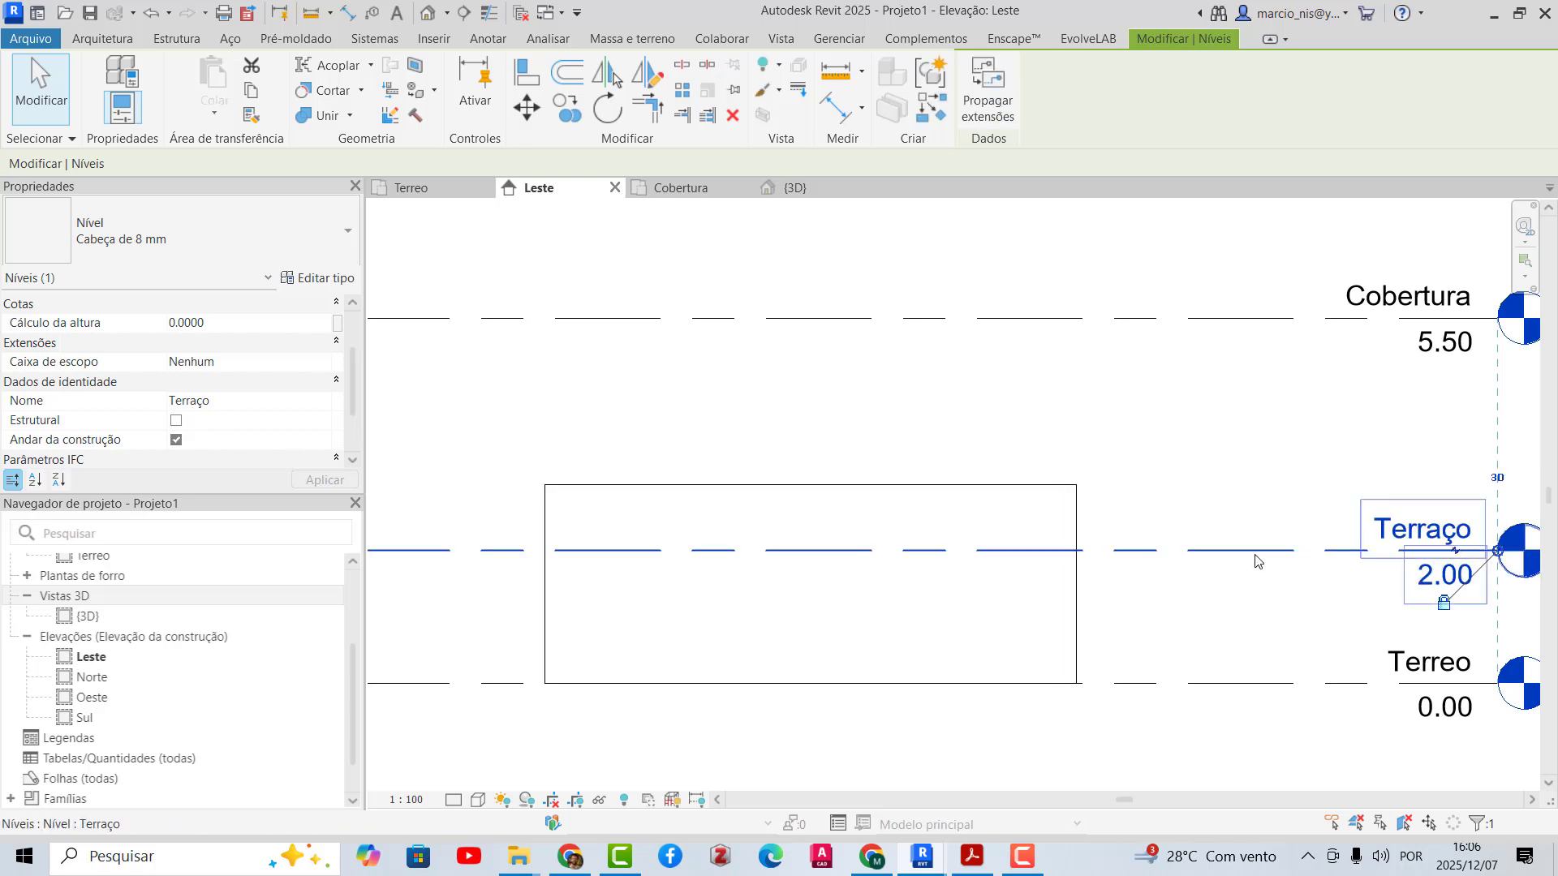
pyautogui.hotkey('ctrl', 'z')
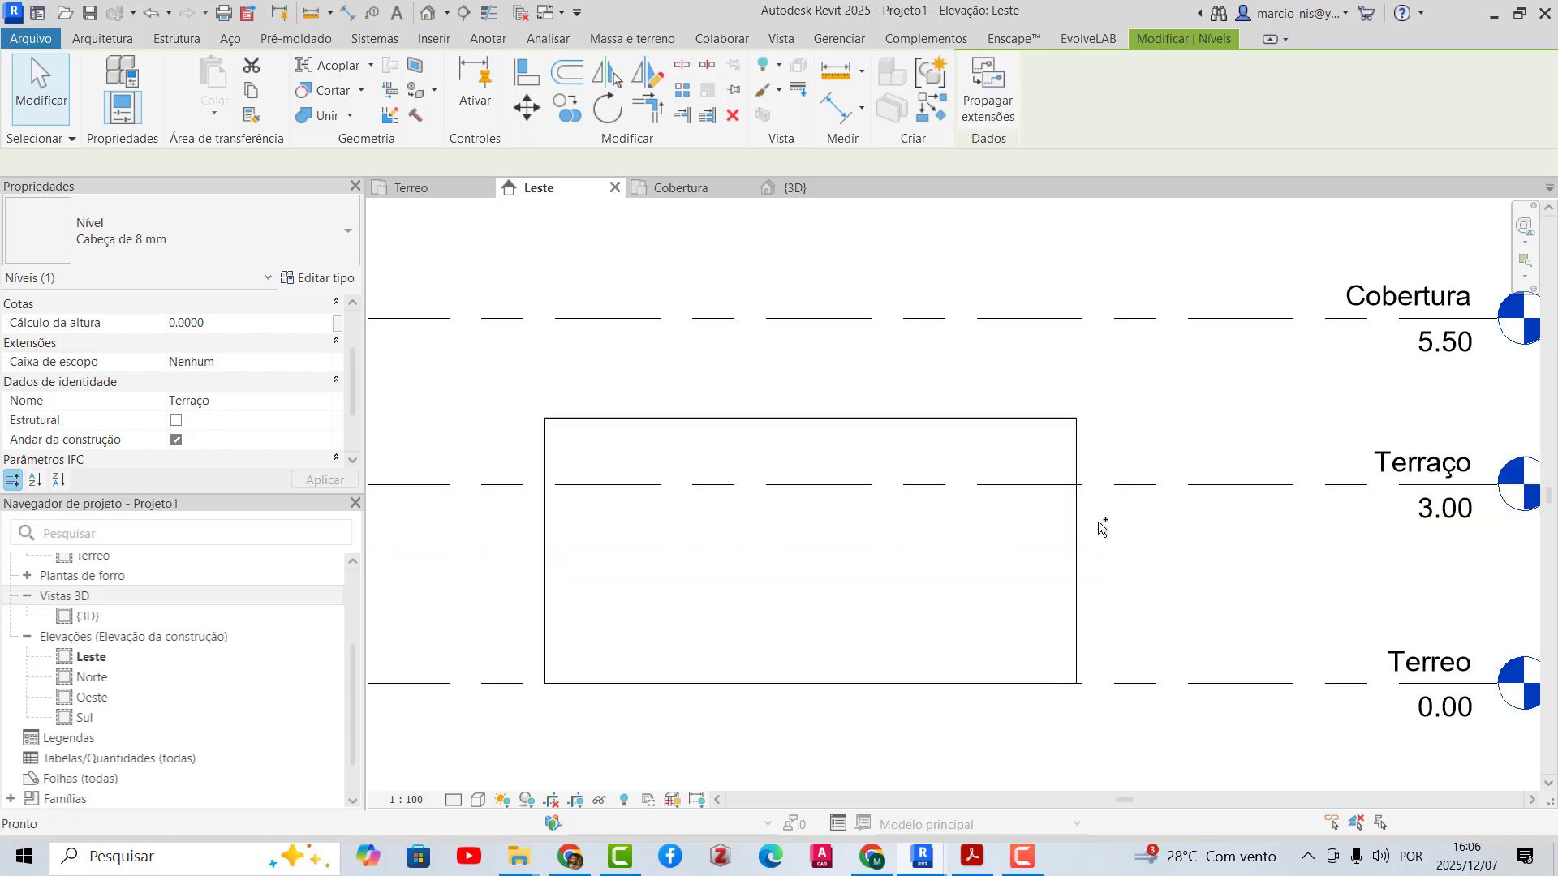
# - Inspect the three walls in the 3D view and bring up the Pavilhao project's Terreo plan
pyautogui.click(781, 188)
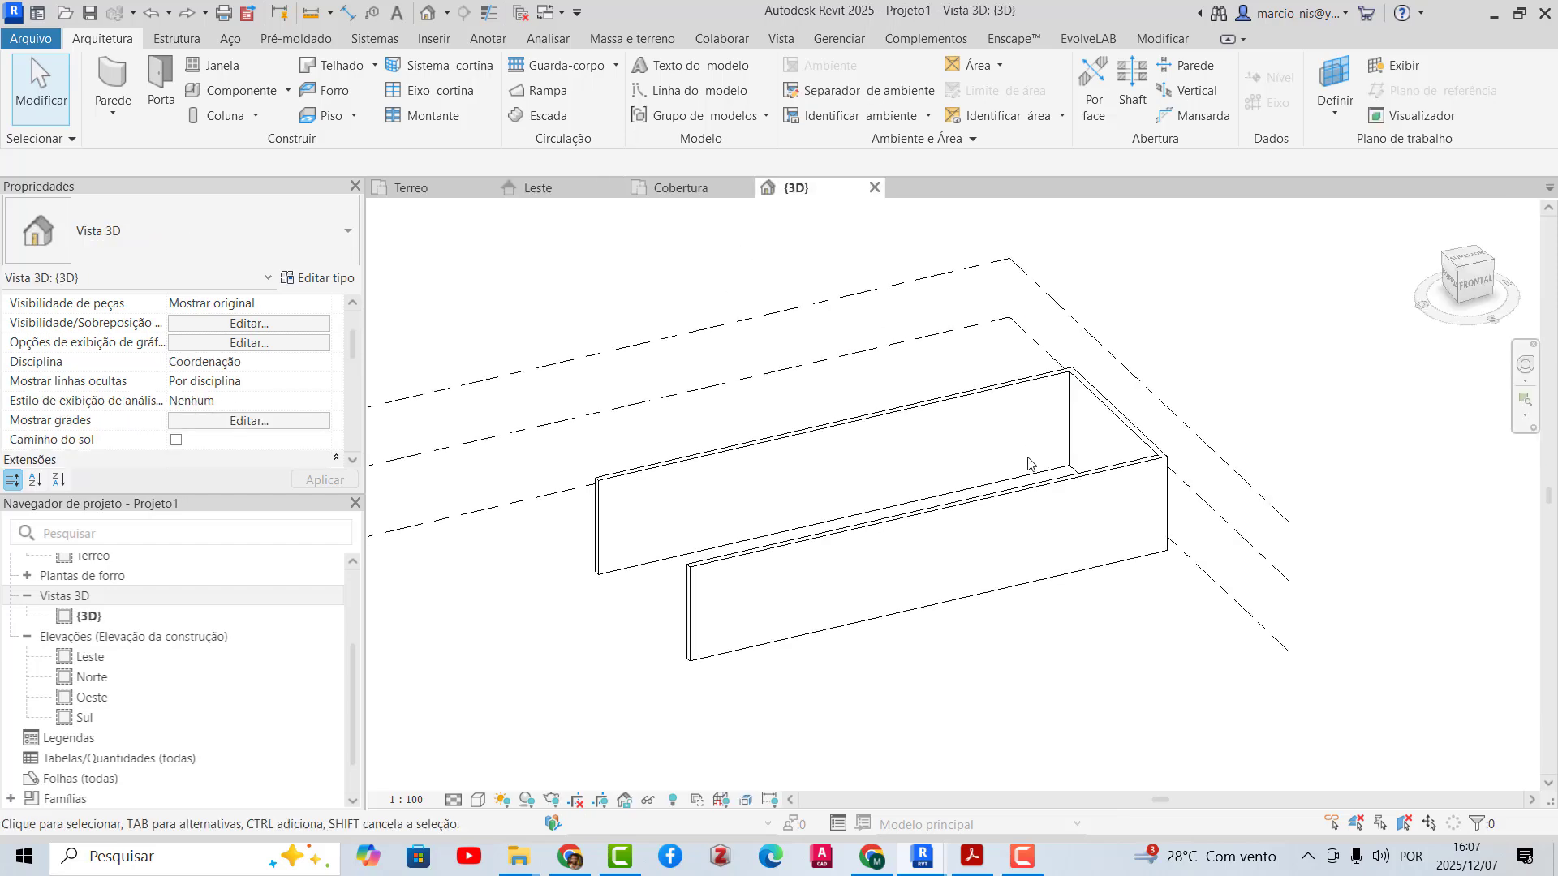
pyautogui.keyDown('shift'); pyautogui.moveTo(984, 536); pyautogui.dragTo(1011, 653, button='middle'); pyautogui.keyUp('shift')
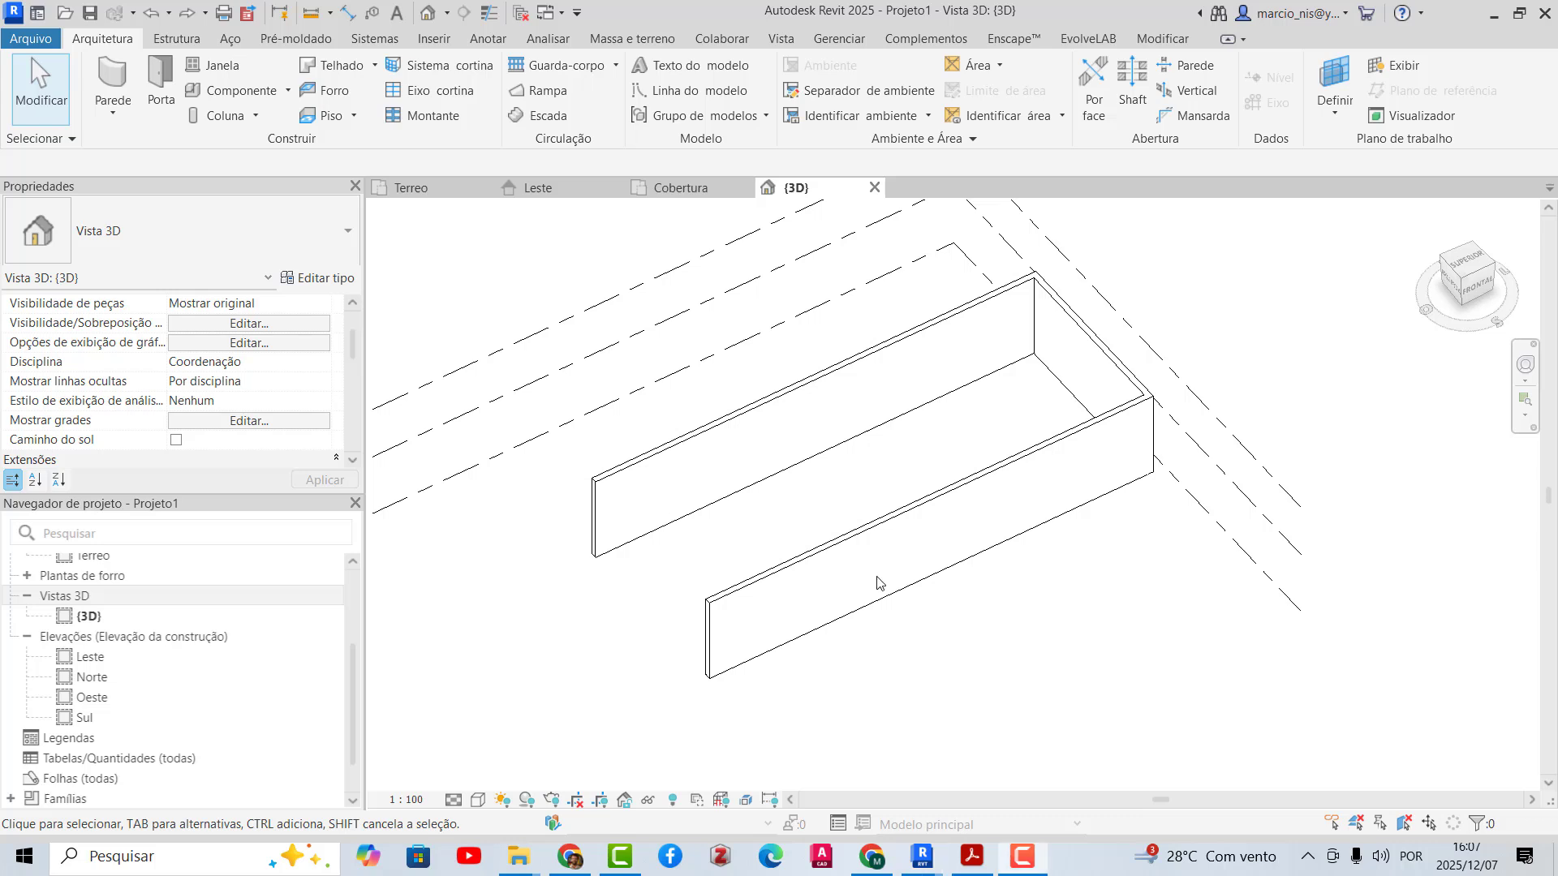
pyautogui.moveTo(922, 859)
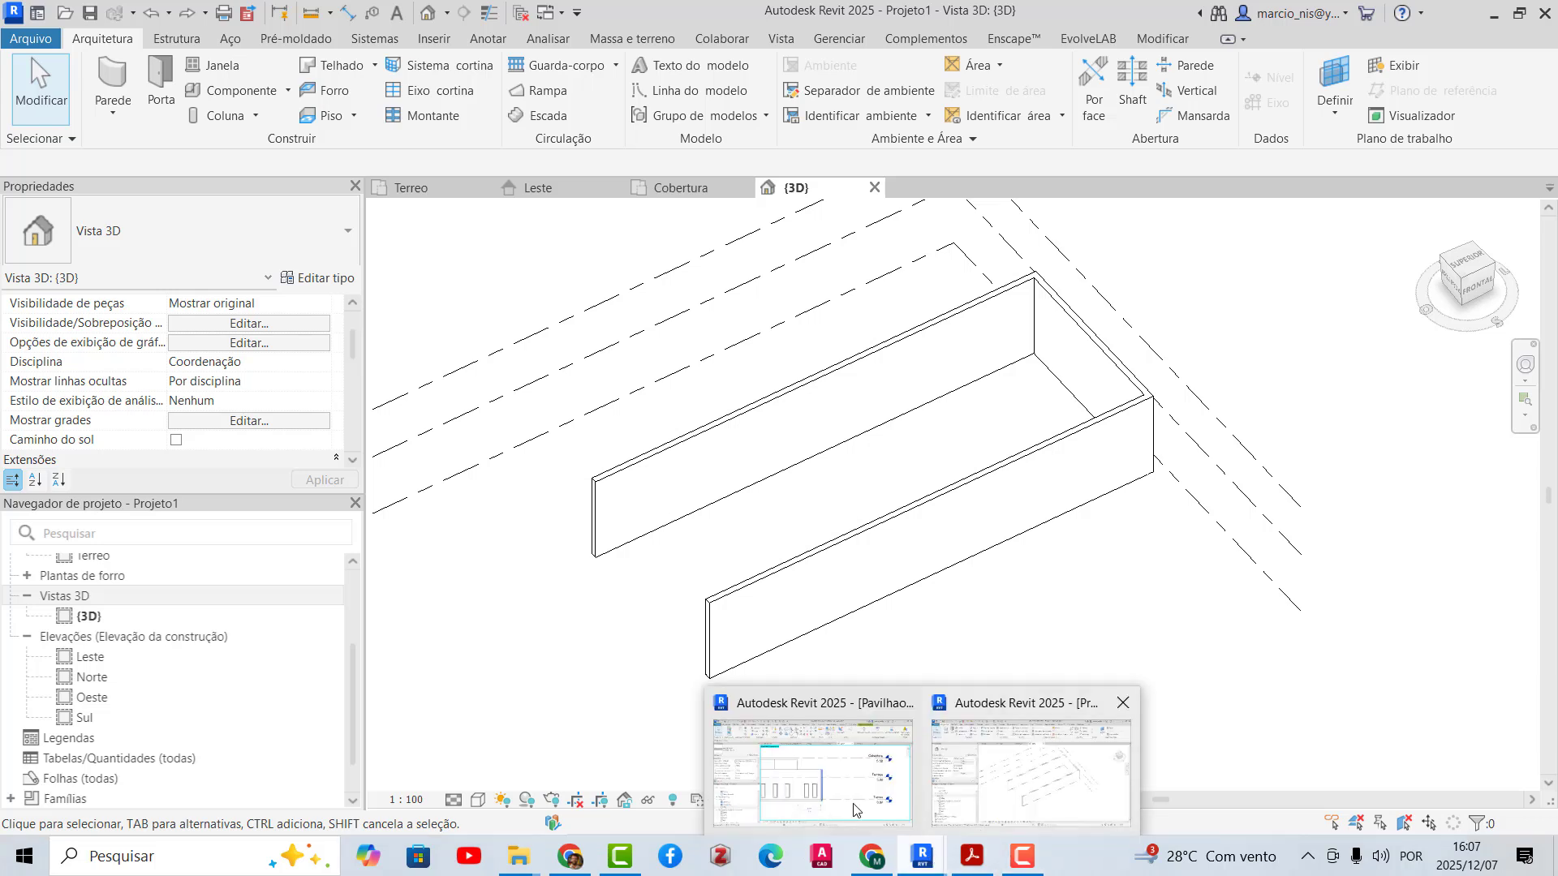
pyautogui.click(813, 771)
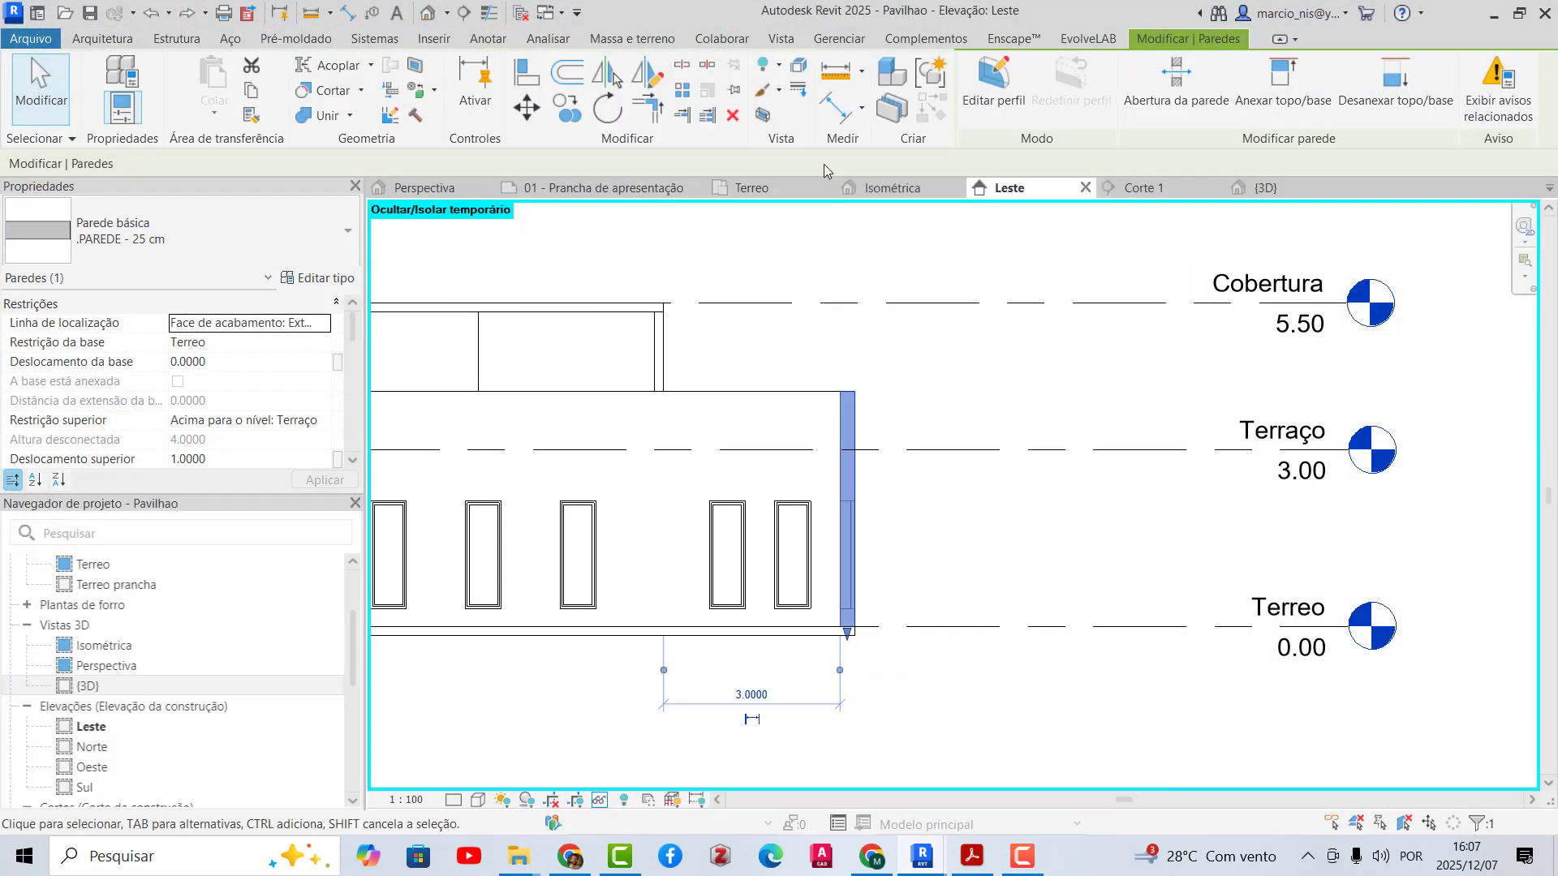
pyautogui.click(743, 188)
pyautogui.scroll(-2, 811, 400)
pyautogui.scroll(3, 936, 537)
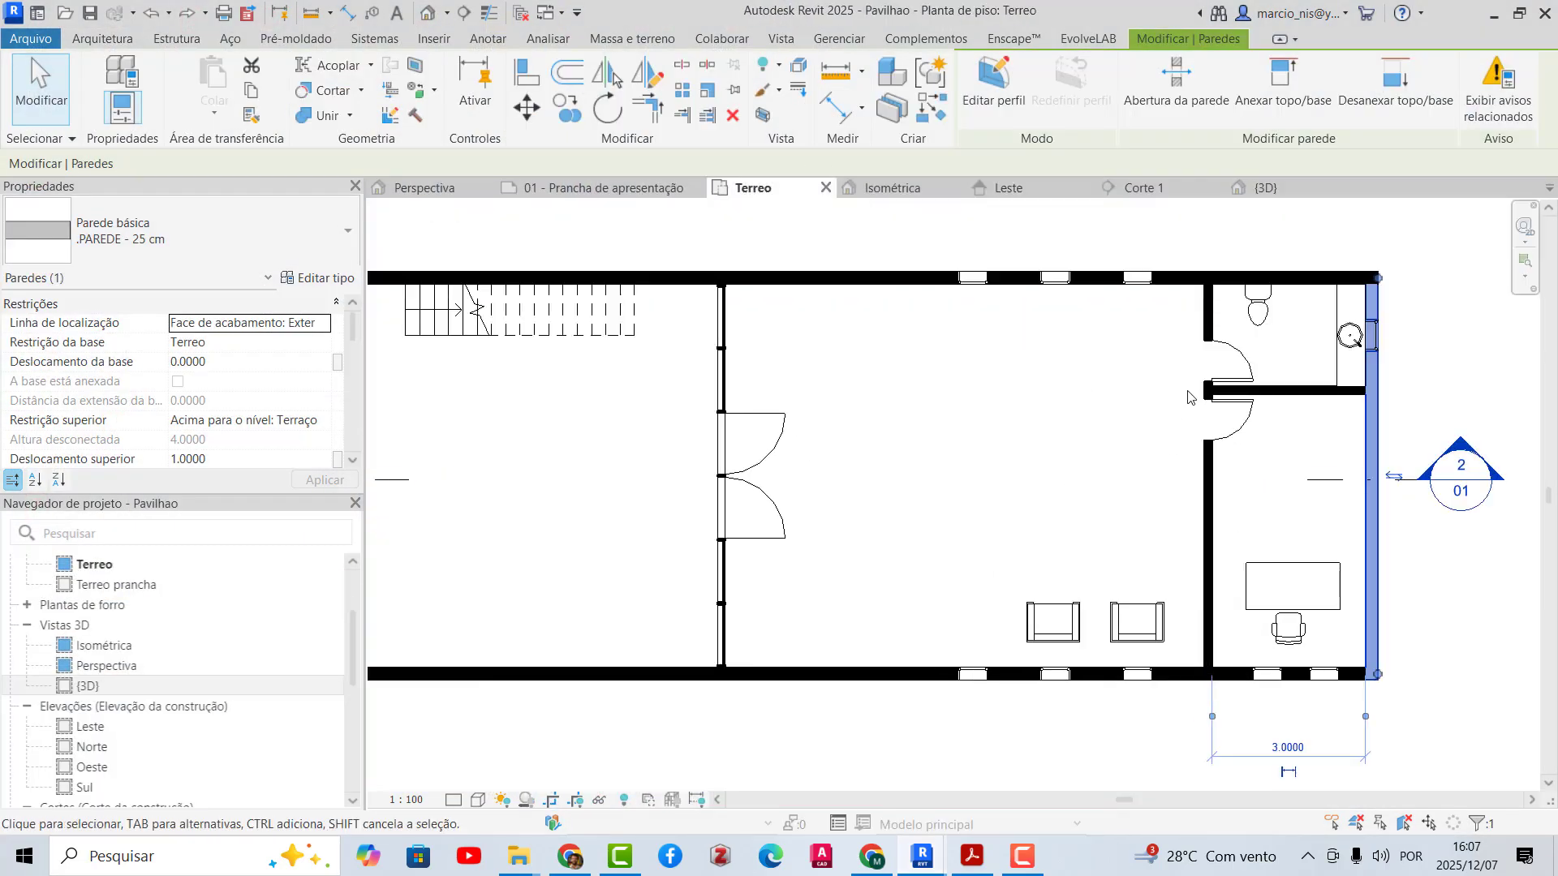
# - Examine the type, constraints and position of the vertical partition beside the bathroom and office in the Pavilhao project's Terreo plan
pyautogui.click(1211, 301)
pyautogui.scroll(-2, 1304, 338)
pyautogui.scroll(2, 1315, 338)
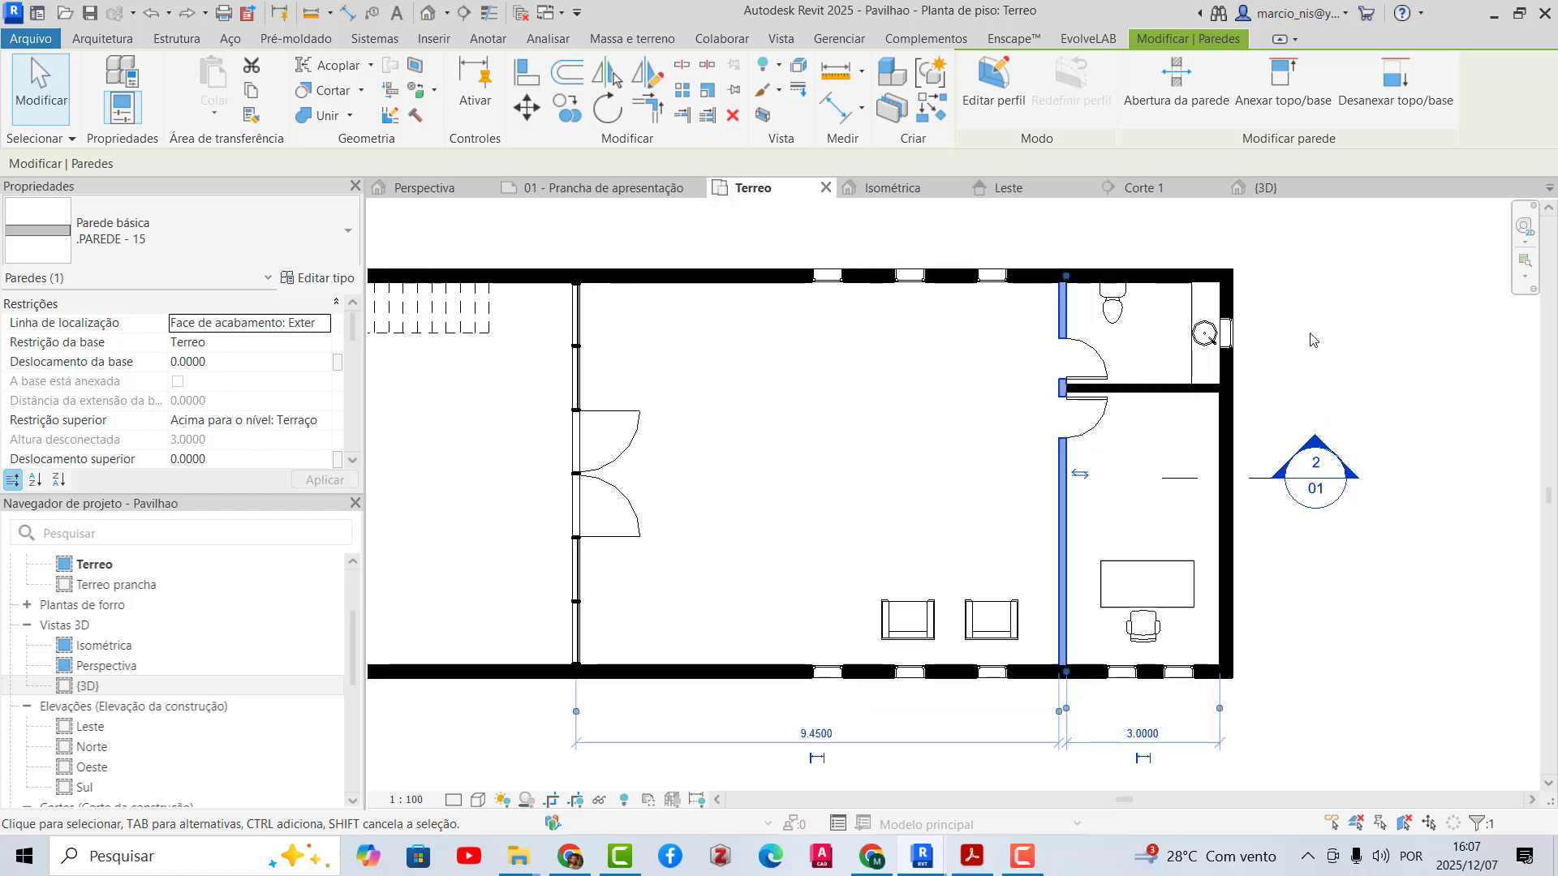
pyautogui.scroll(2, 1203, 757)
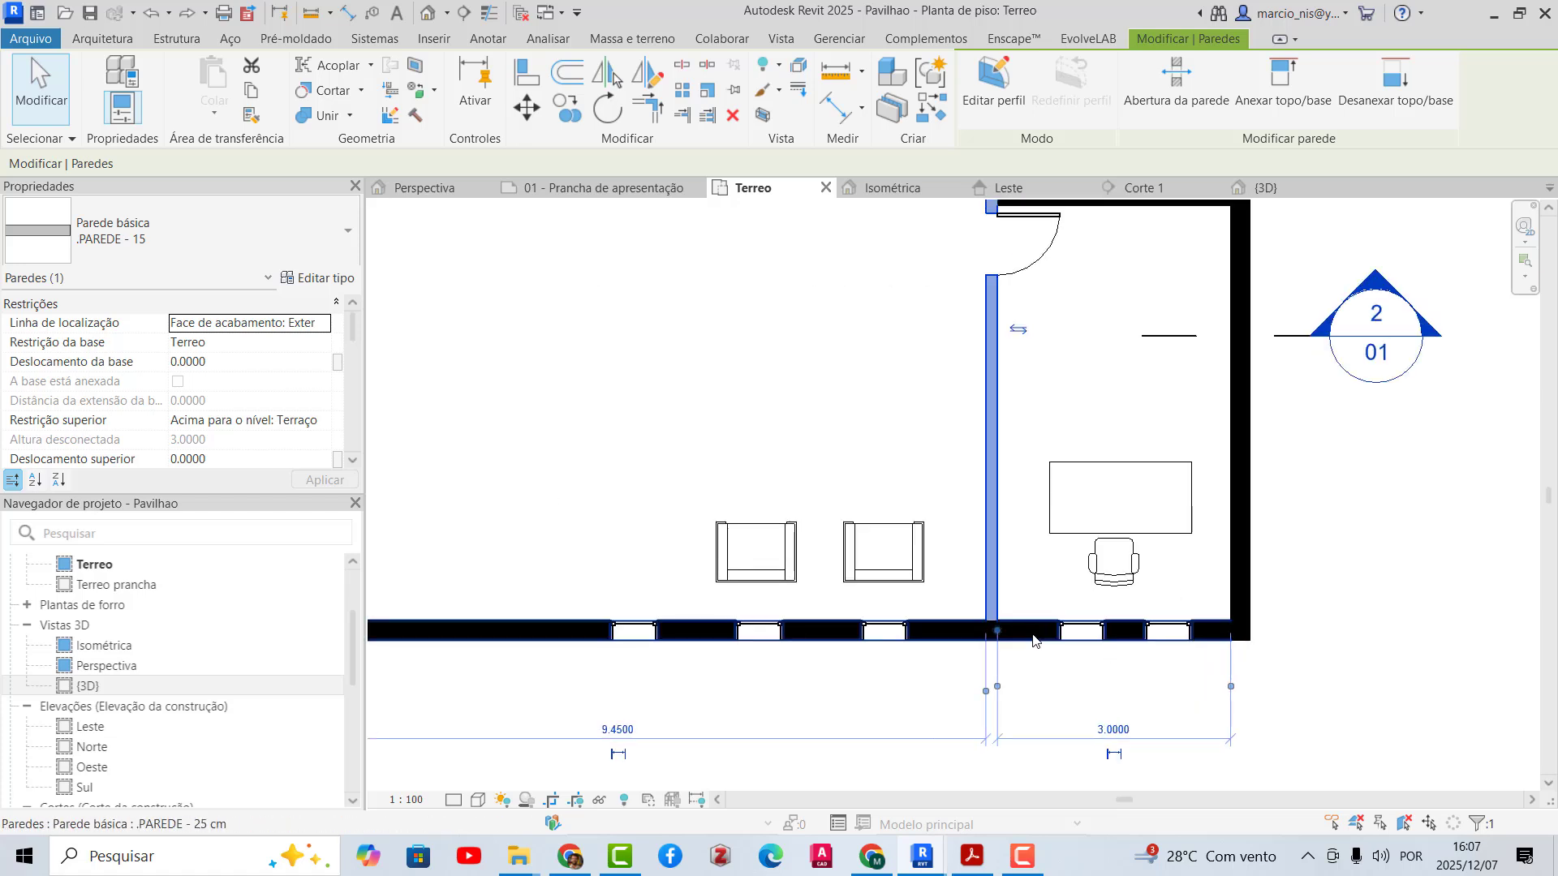
pyautogui.scroll(-3, 1039, 617)
pyautogui.scroll(2, 1037, 598)
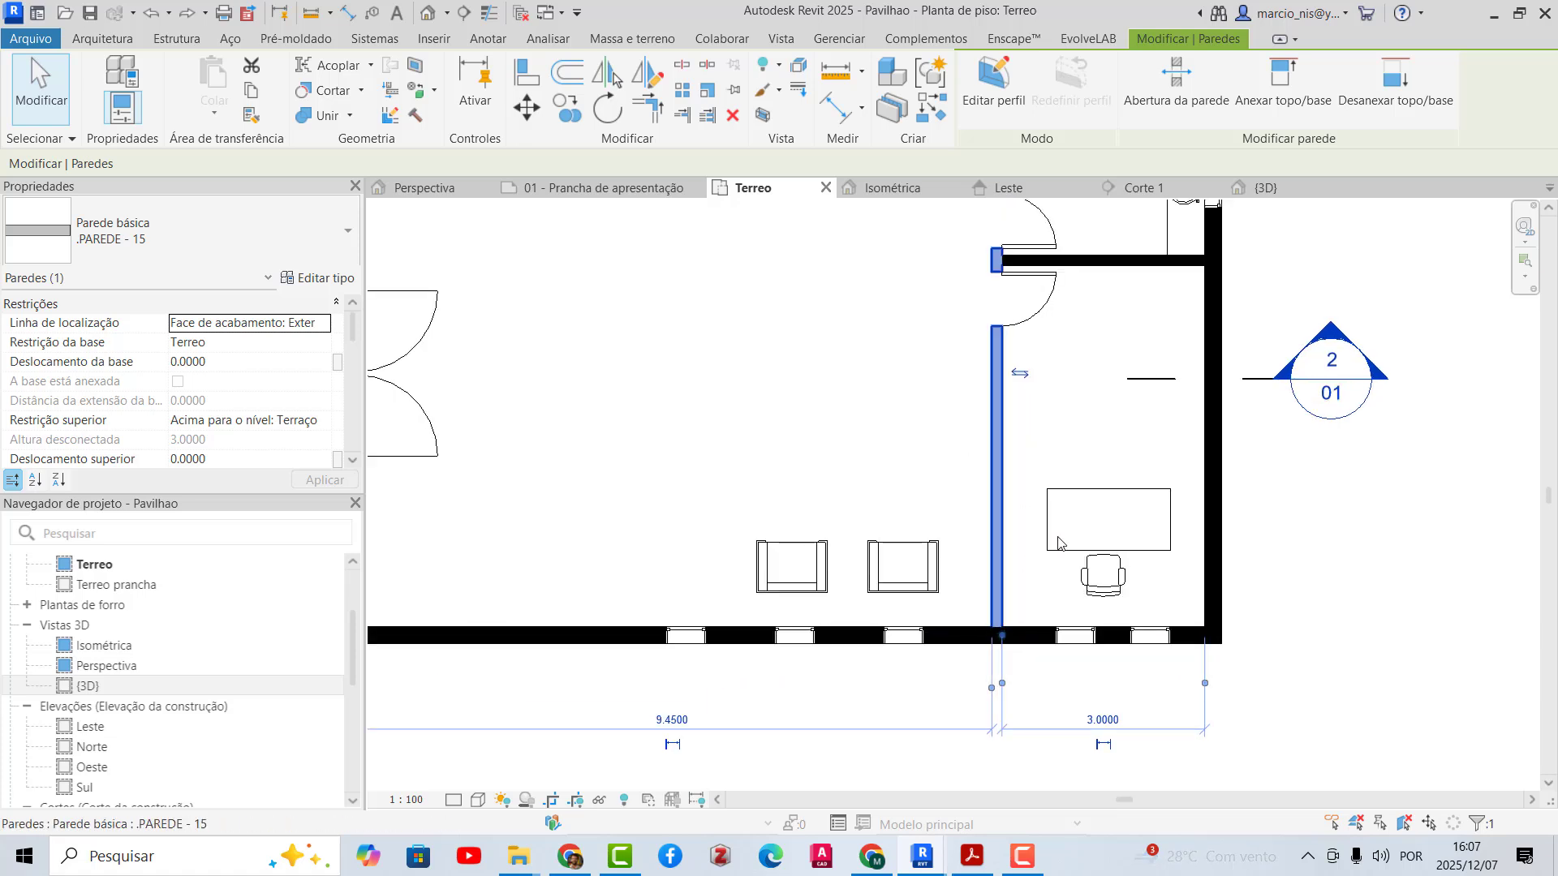
# - Examine the horizontal partition between bathroom and office in the Pavilhao plan, and return to Projeto1's Terreo plan
pyautogui.scroll(-3, 1038, 601)
pyautogui.scroll(1, 1083, 405)
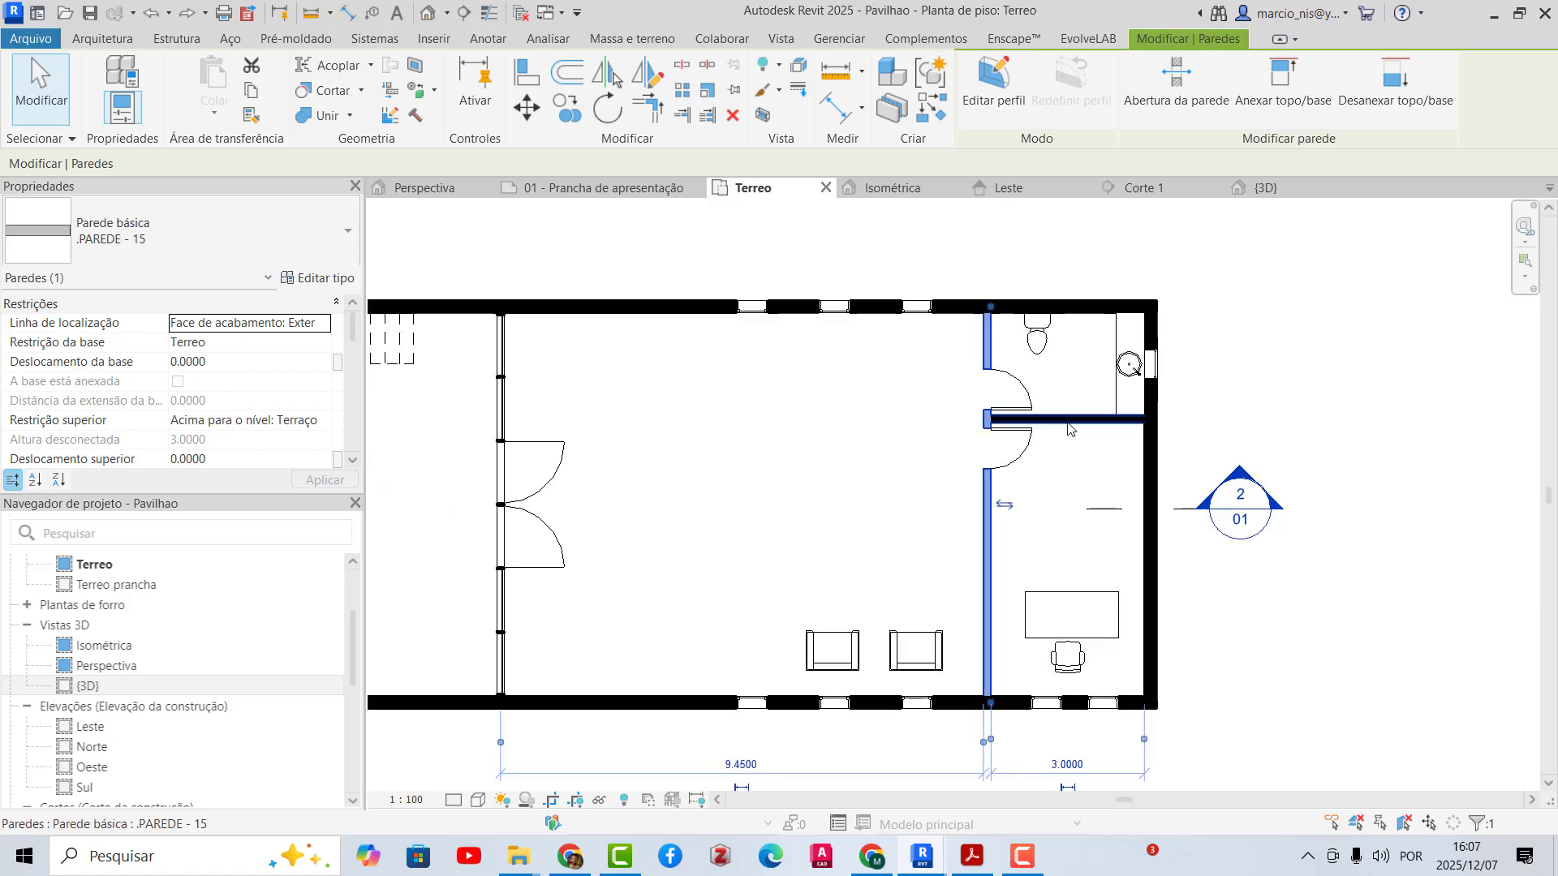
pyautogui.click(1080, 418)
pyautogui.scroll(2, 1006, 357)
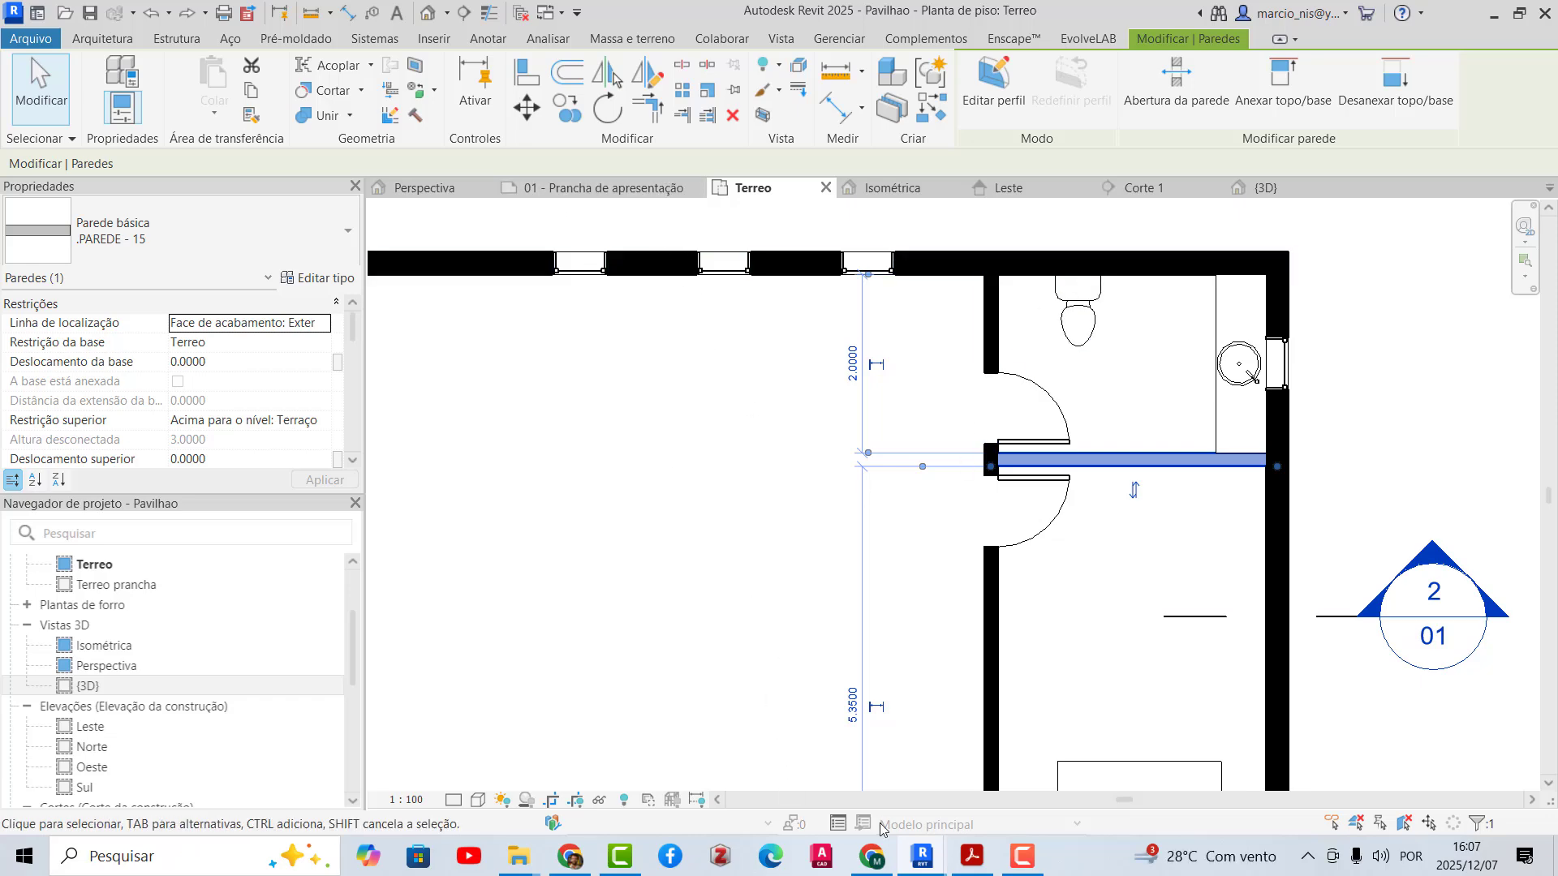
pyautogui.moveTo(923, 859)
pyautogui.click(990, 788)
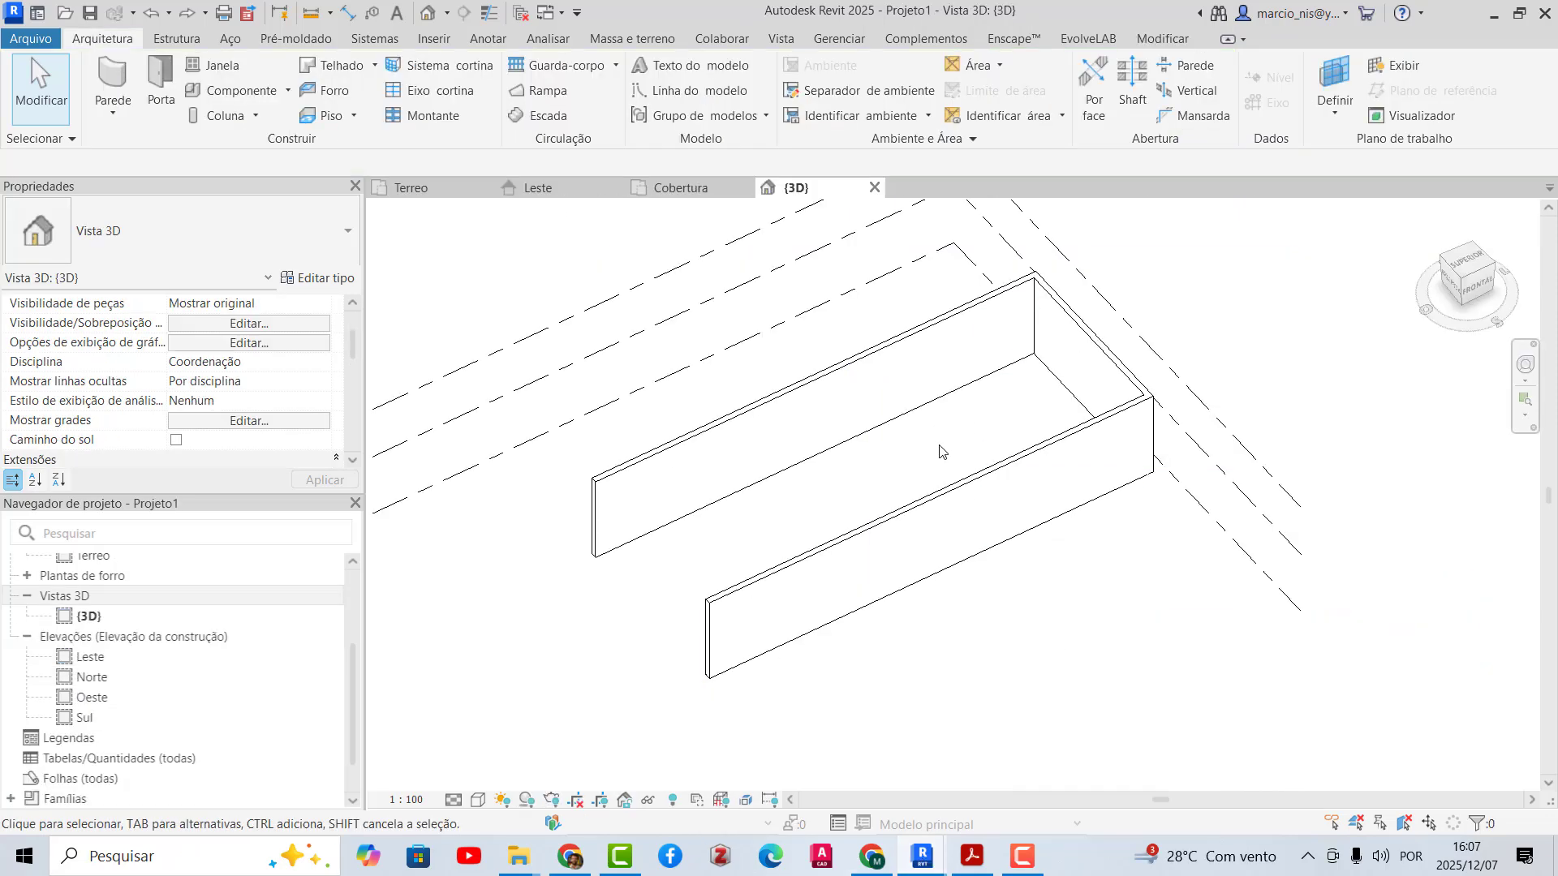
pyautogui.click(414, 187)
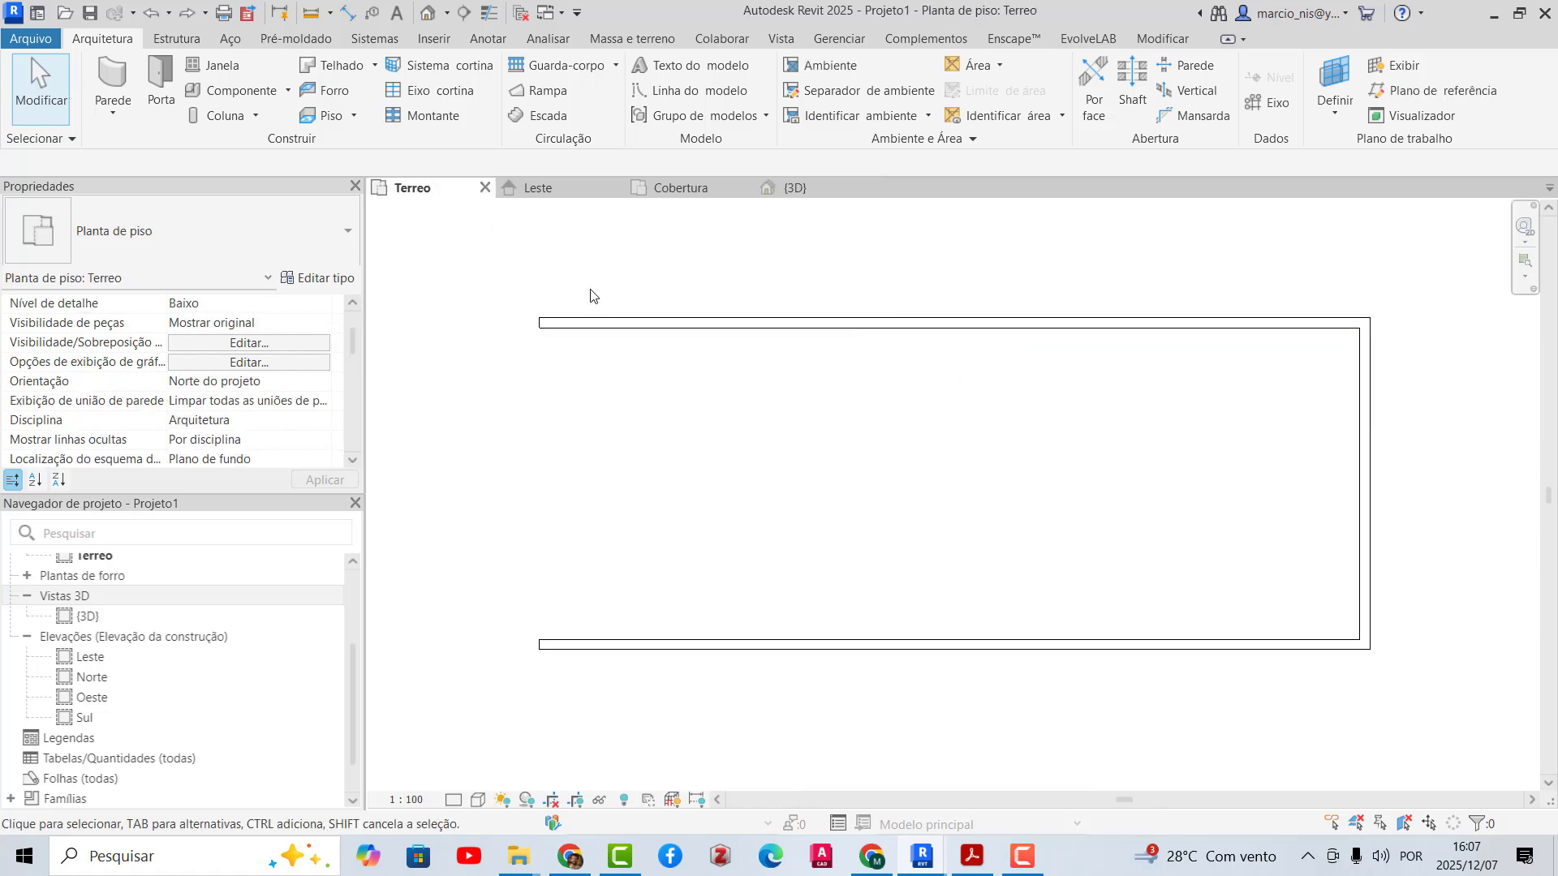
# - Duplicate the upper exterior wall's .PAREDE 25cm type as .PAREDE 15cm
pyautogui.click(586, 322)
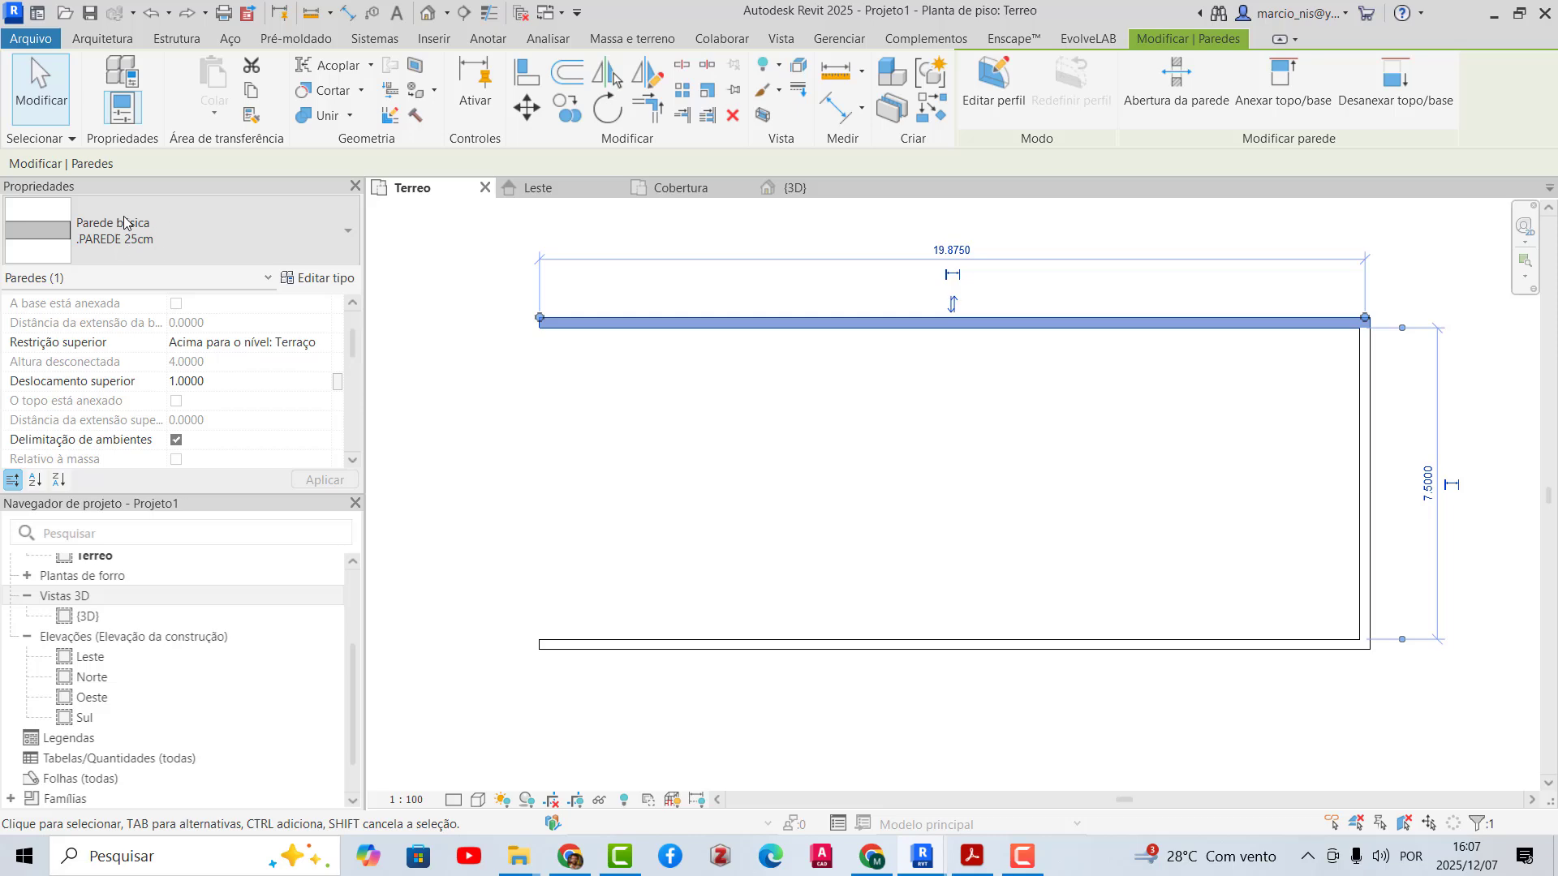
pyautogui.click(319, 278)
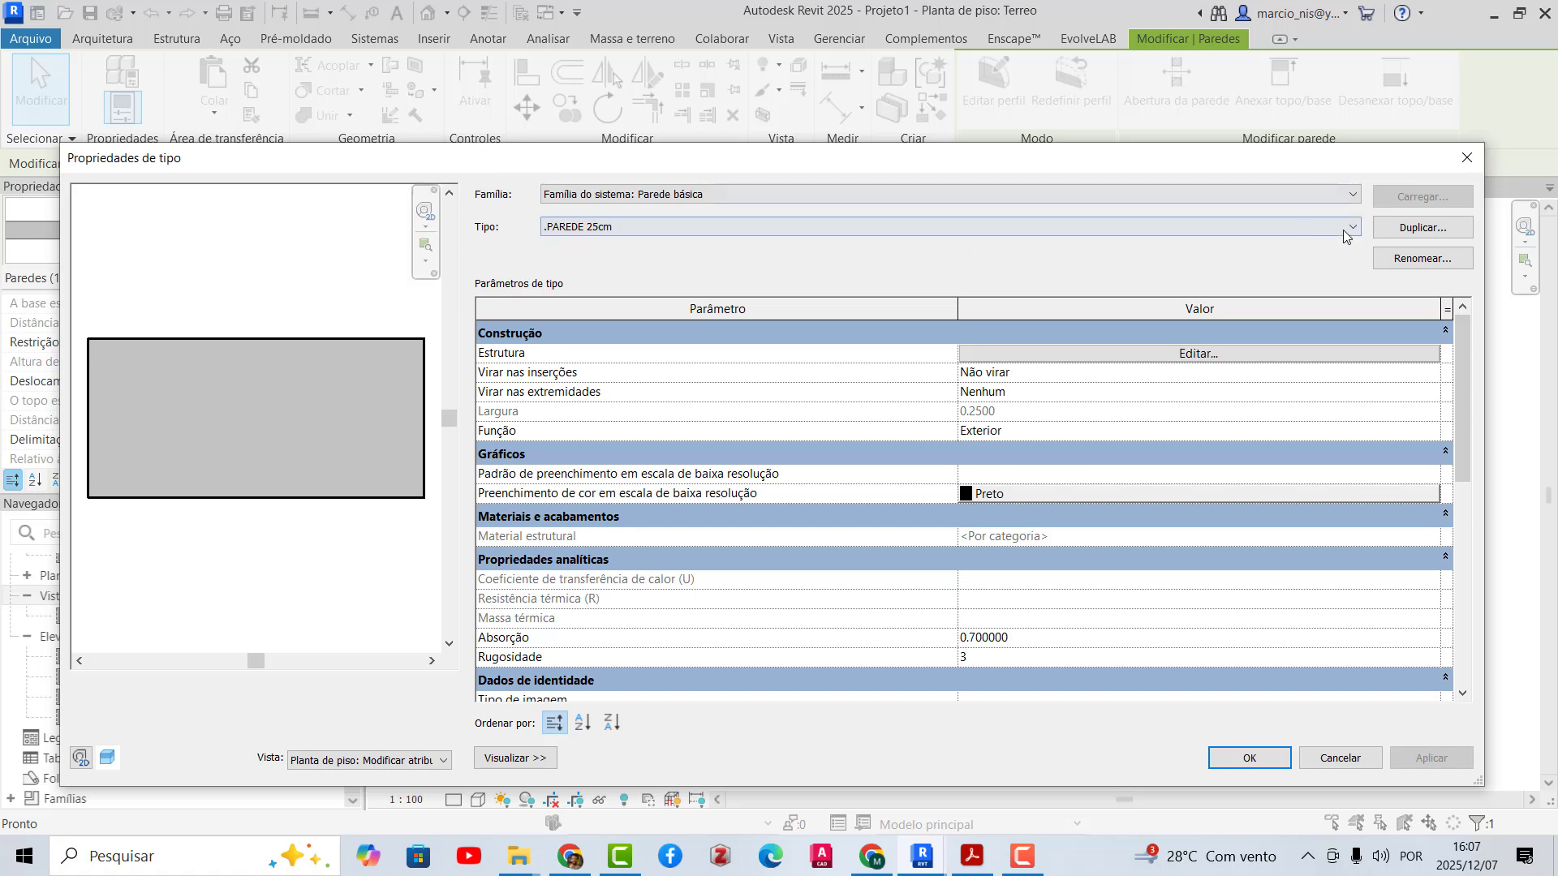
pyautogui.click(1423, 228)
pyautogui.click(762, 459)
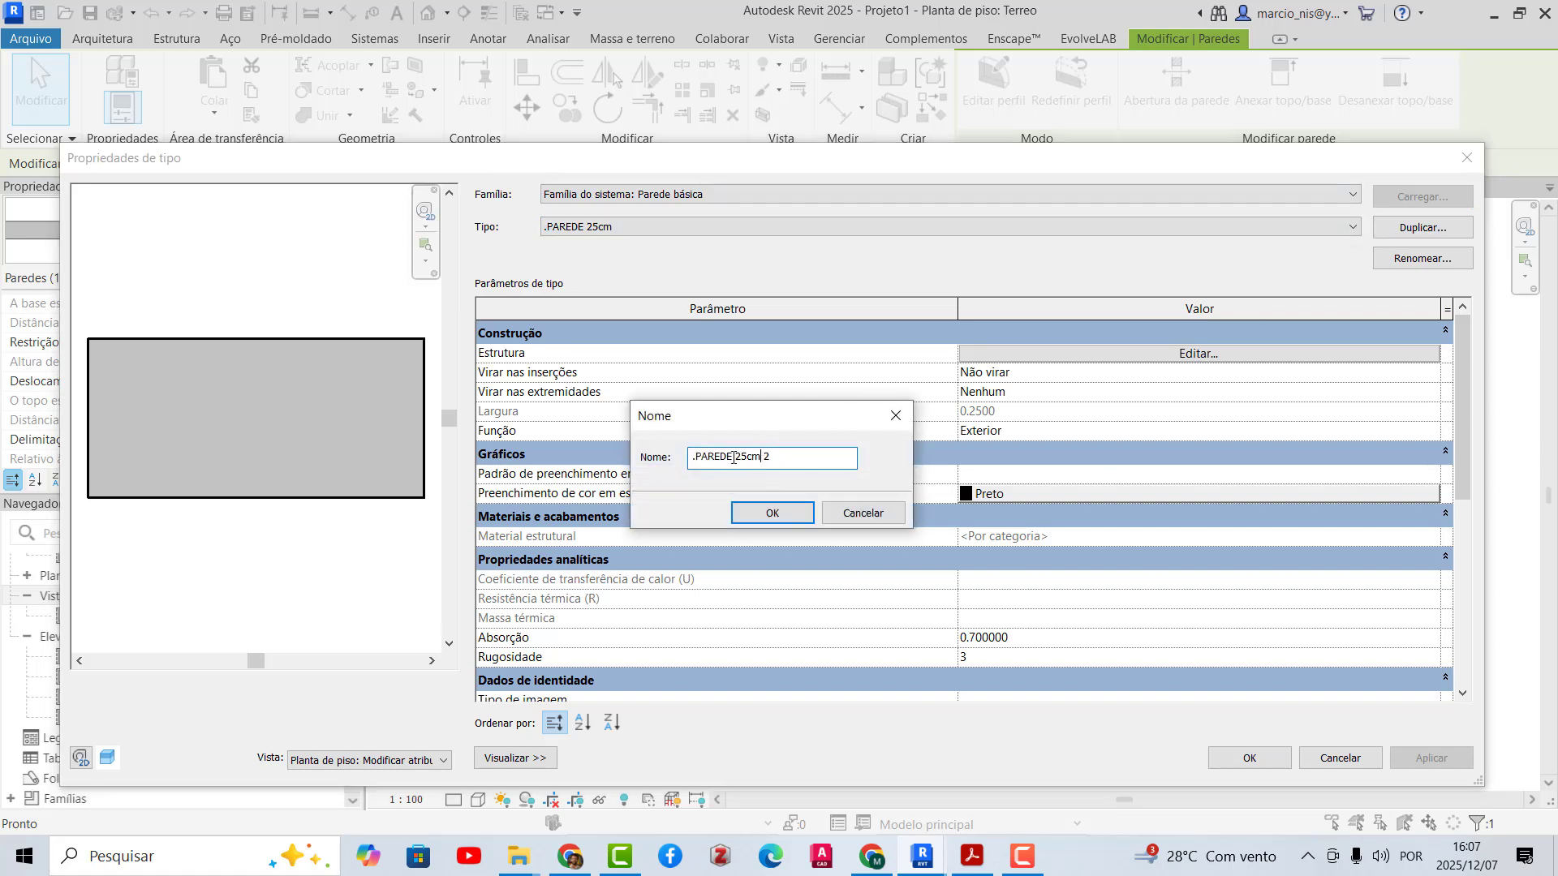
pyautogui.moveTo(736, 459); pyautogui.dragTo(781, 460)
pyautogui.write('15')
pyautogui.click(771, 515)
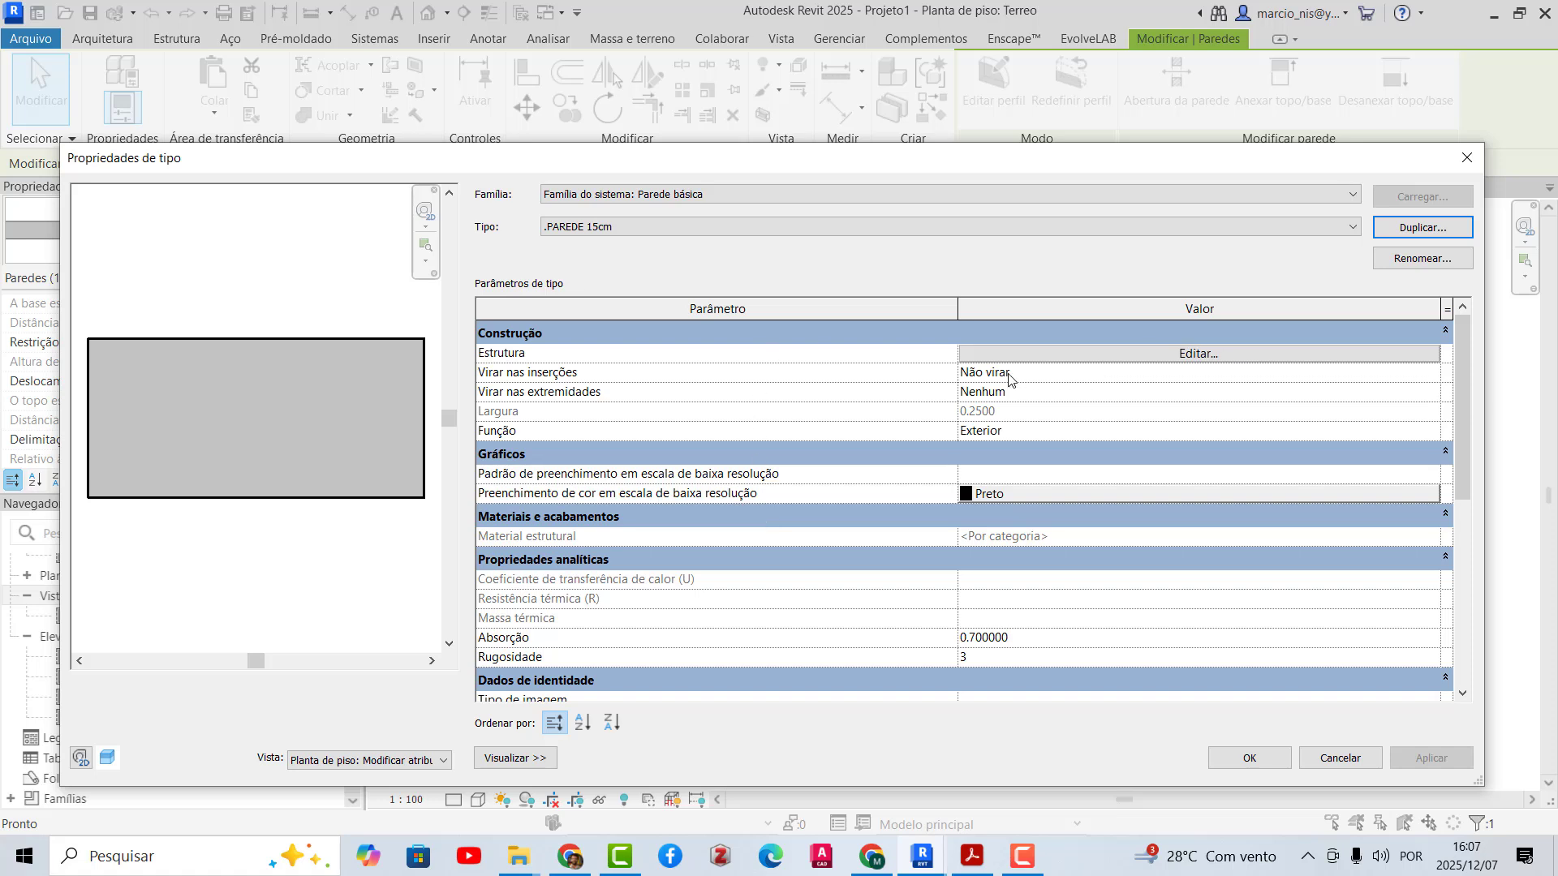
# - Set the structure layer thickness of the .PAREDE 15cm type to 0.15 m and apply the type settings
pyautogui.click(1182, 355)
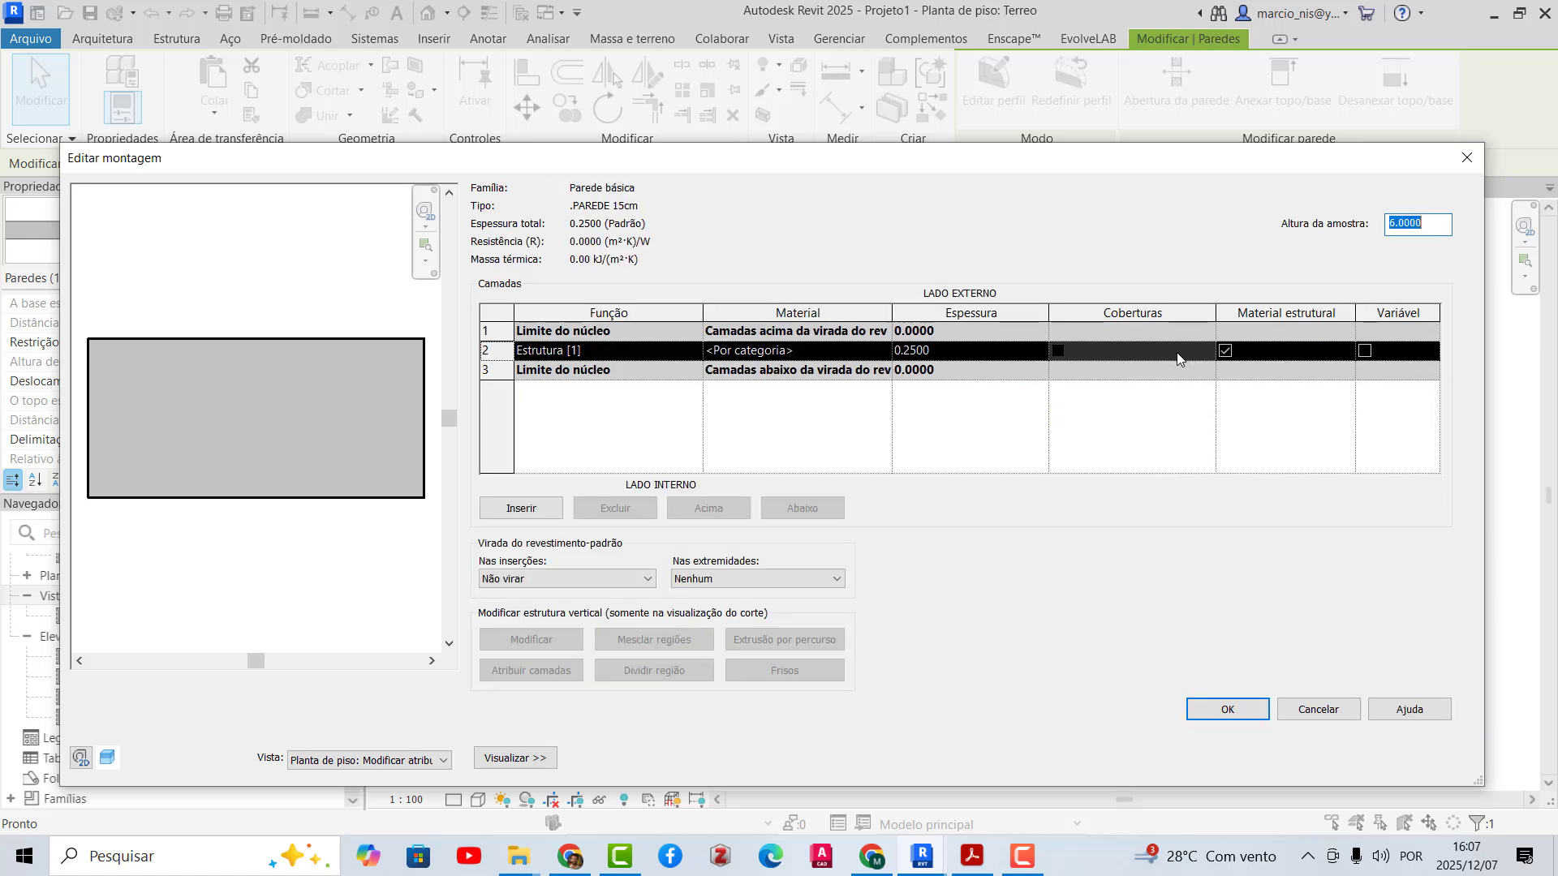
pyautogui.click(977, 352)
pyautogui.press('Home')
pyautogui.press('Right')
pyautogui.hotkey('shift', 'Right')
pyautogui.hotkey('shift', 'Right')
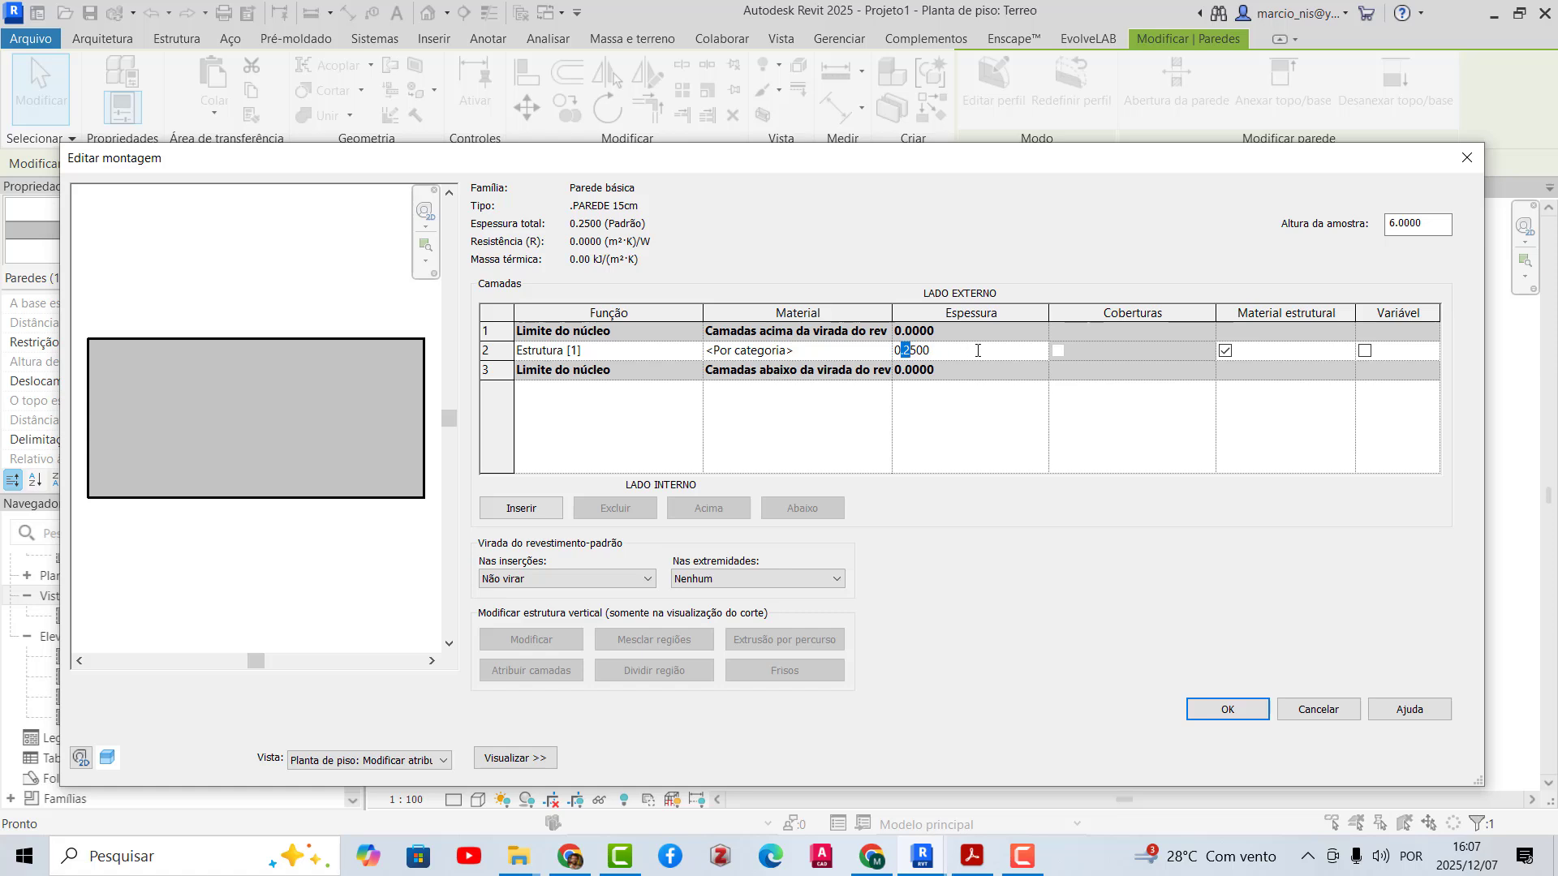
pyautogui.write('1')
pyautogui.write('.')
pyautogui.click(1228, 709)
pyautogui.click(1230, 745)
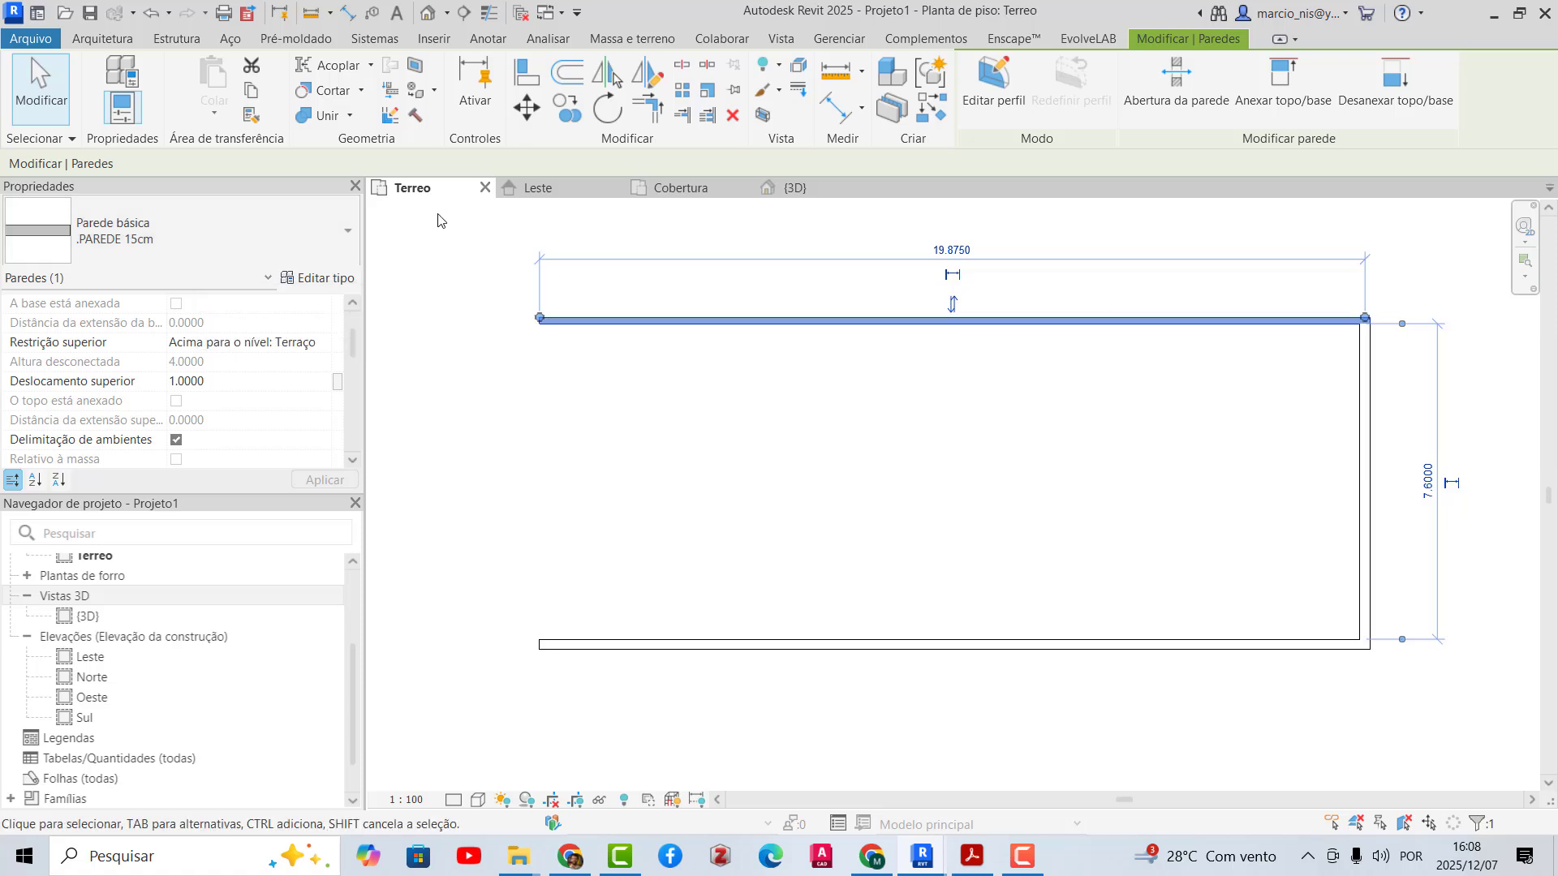
# - Change the upper exterior wall back to the .PAREDE 25cm type
pyautogui.click(349, 217)
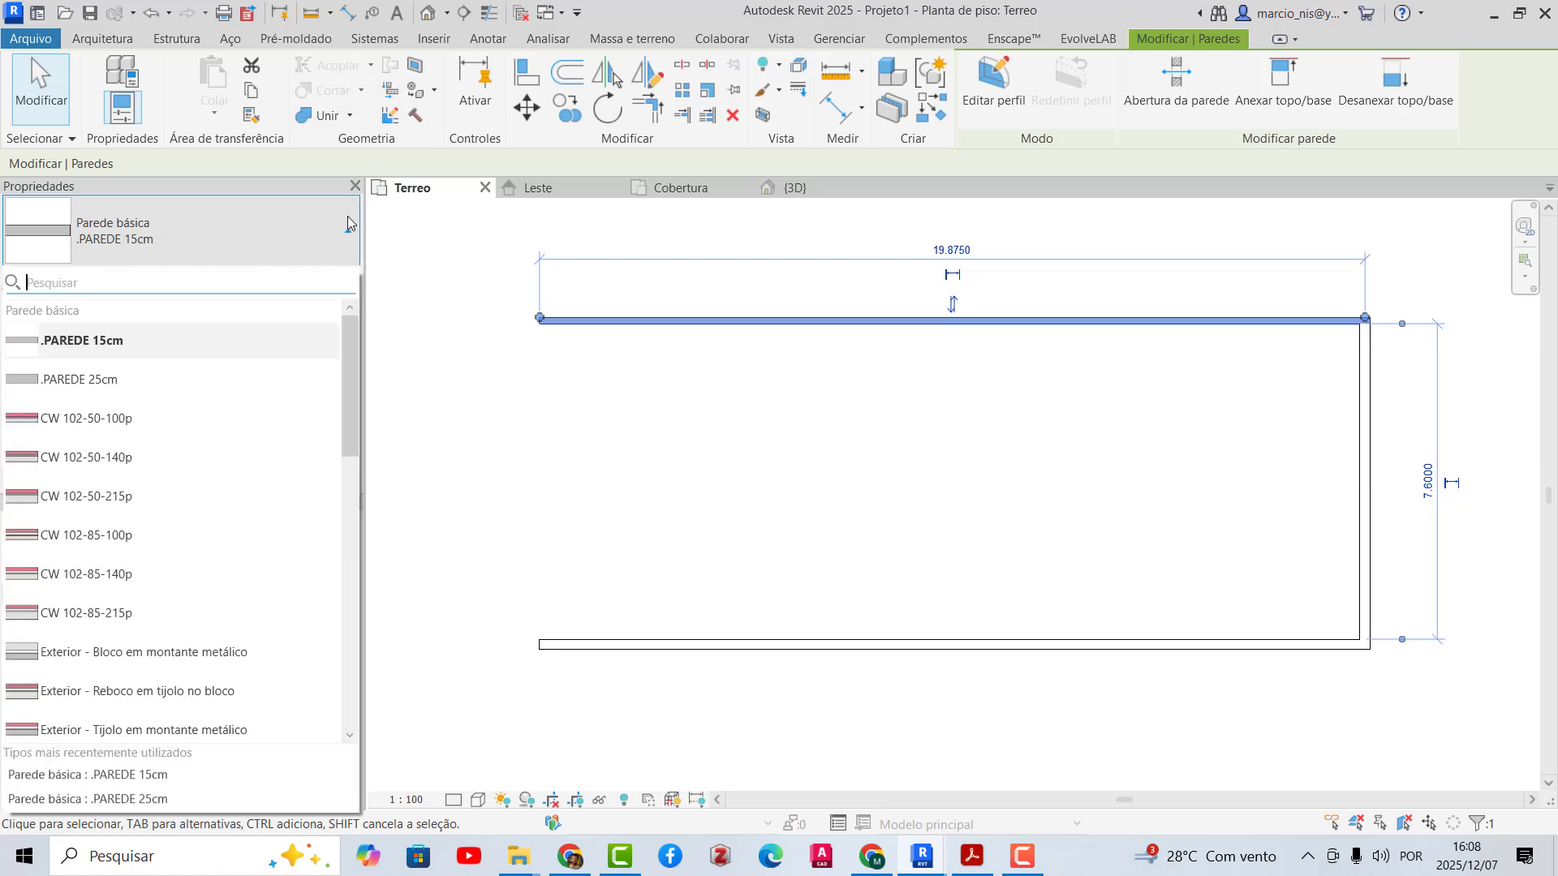
pyautogui.click(146, 379)
pyautogui.click(607, 416)
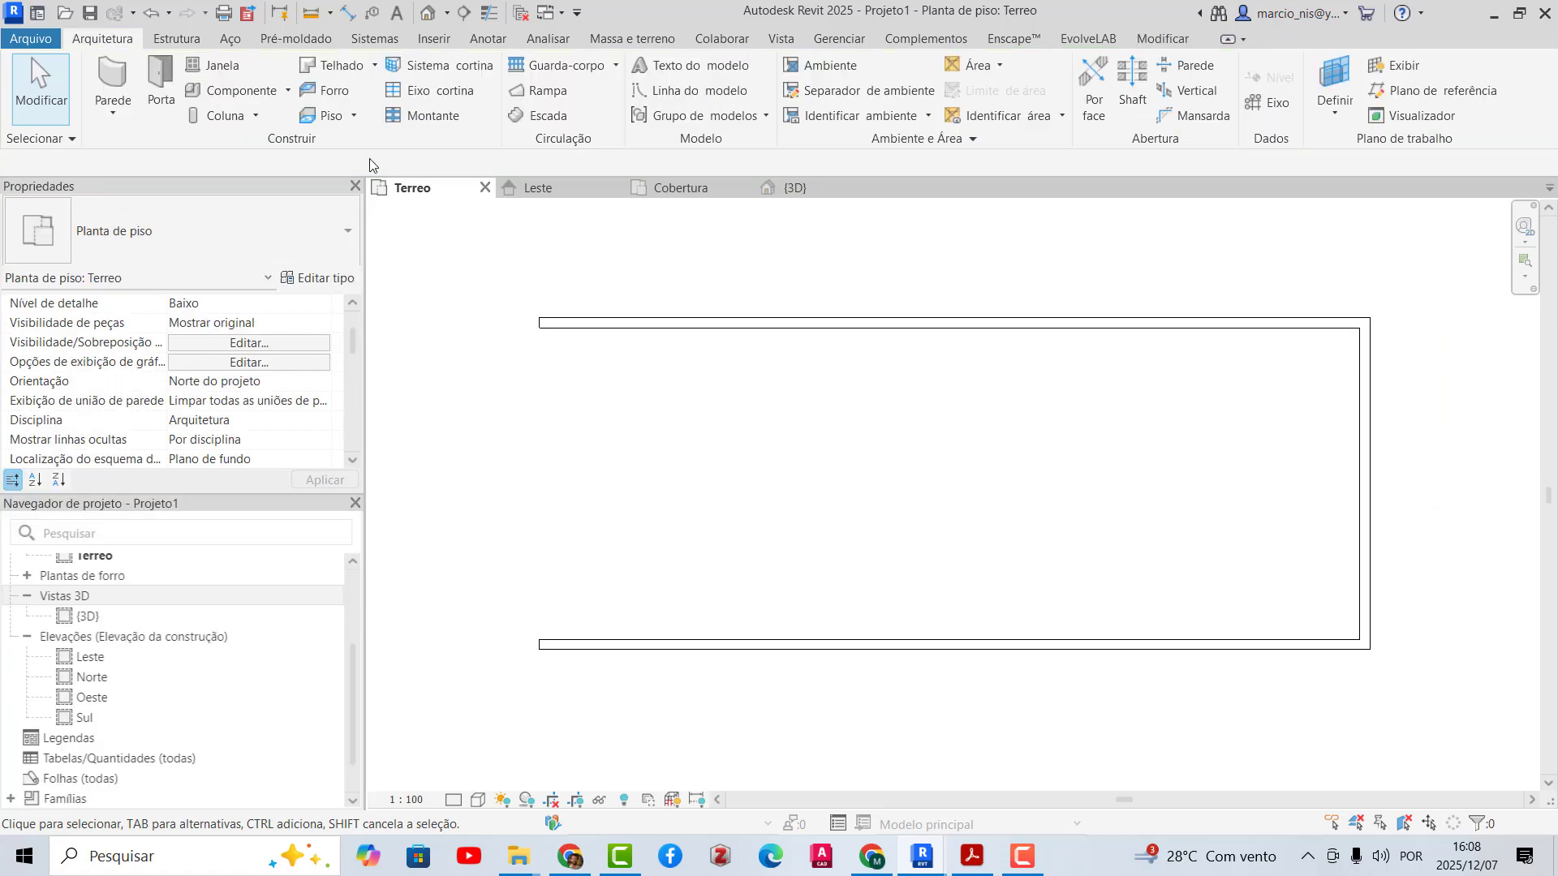
# - Draw a vertical .PAREDE 15cm partition between the lower and upper exterior walls, about 4.15 m from the right exterior wall
pyautogui.click(103, 75)
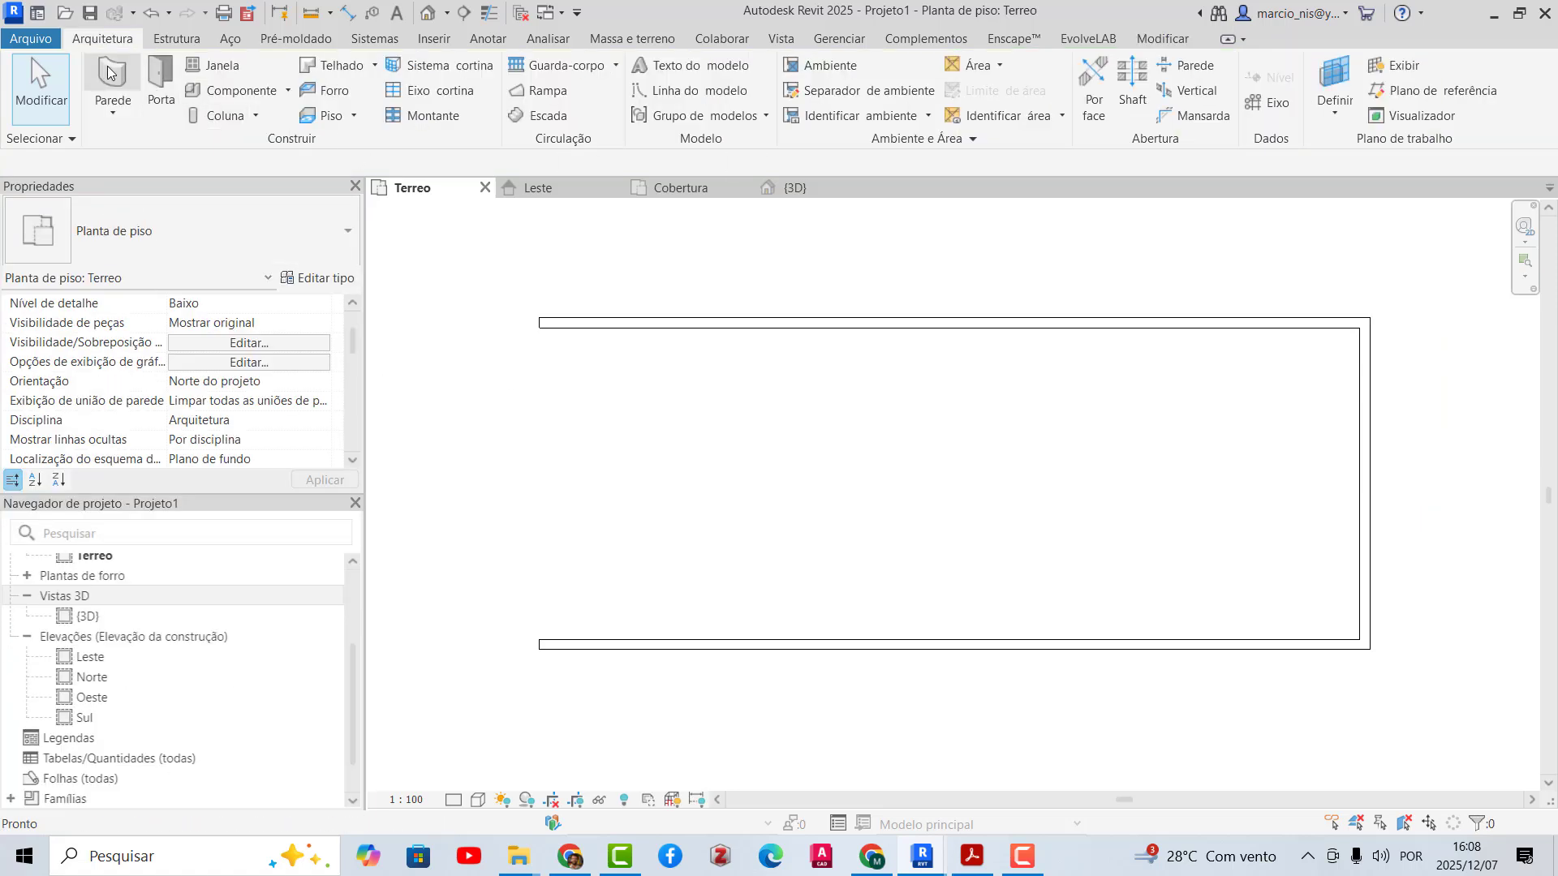
pyautogui.click(235, 227)
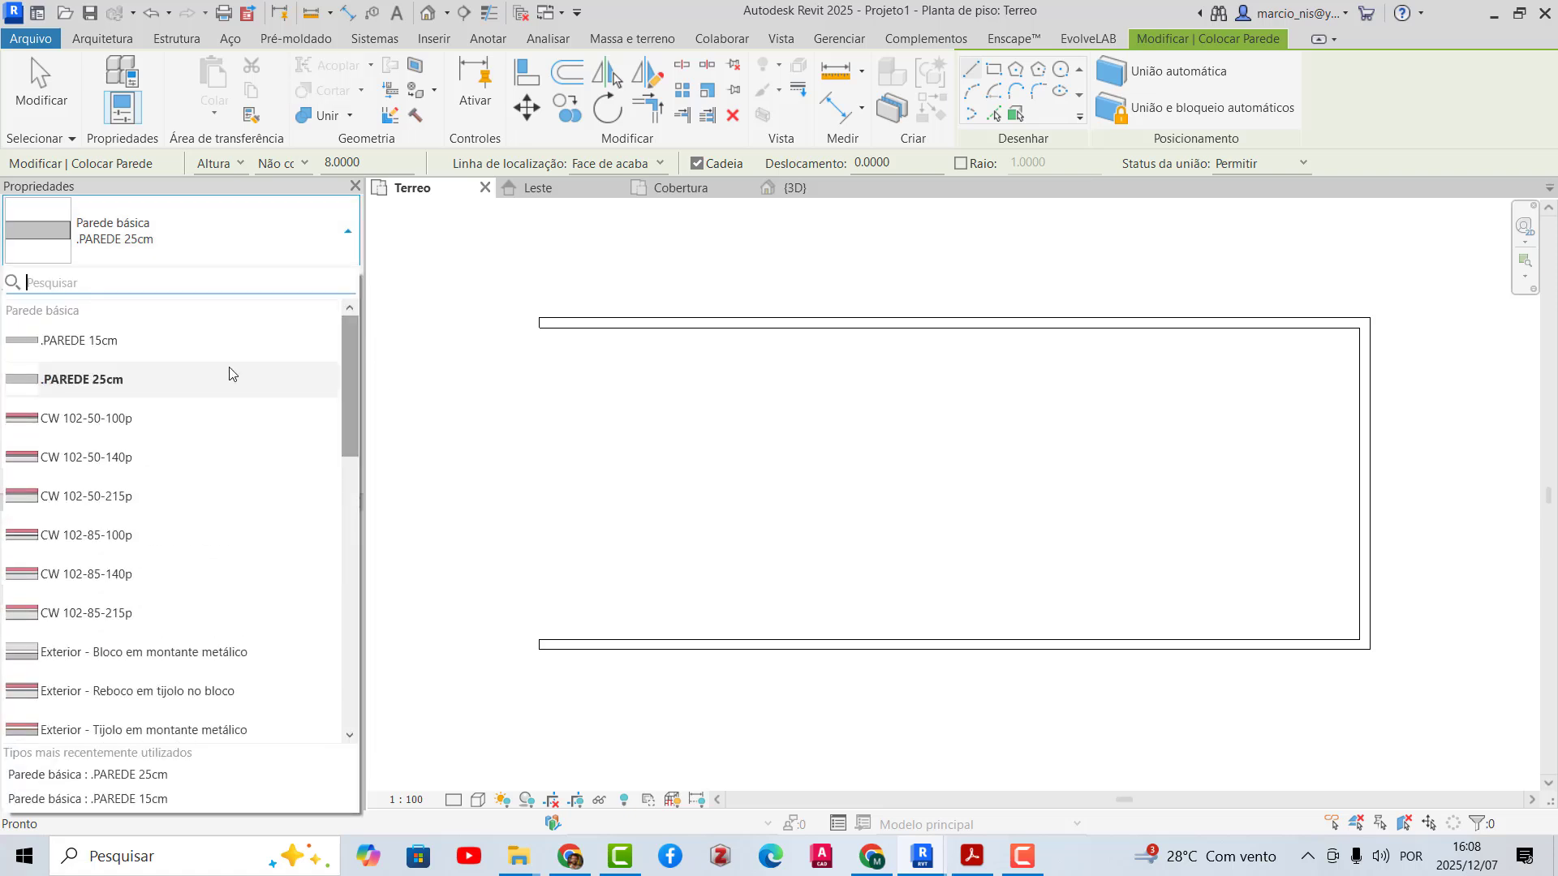
pyautogui.click(111, 343)
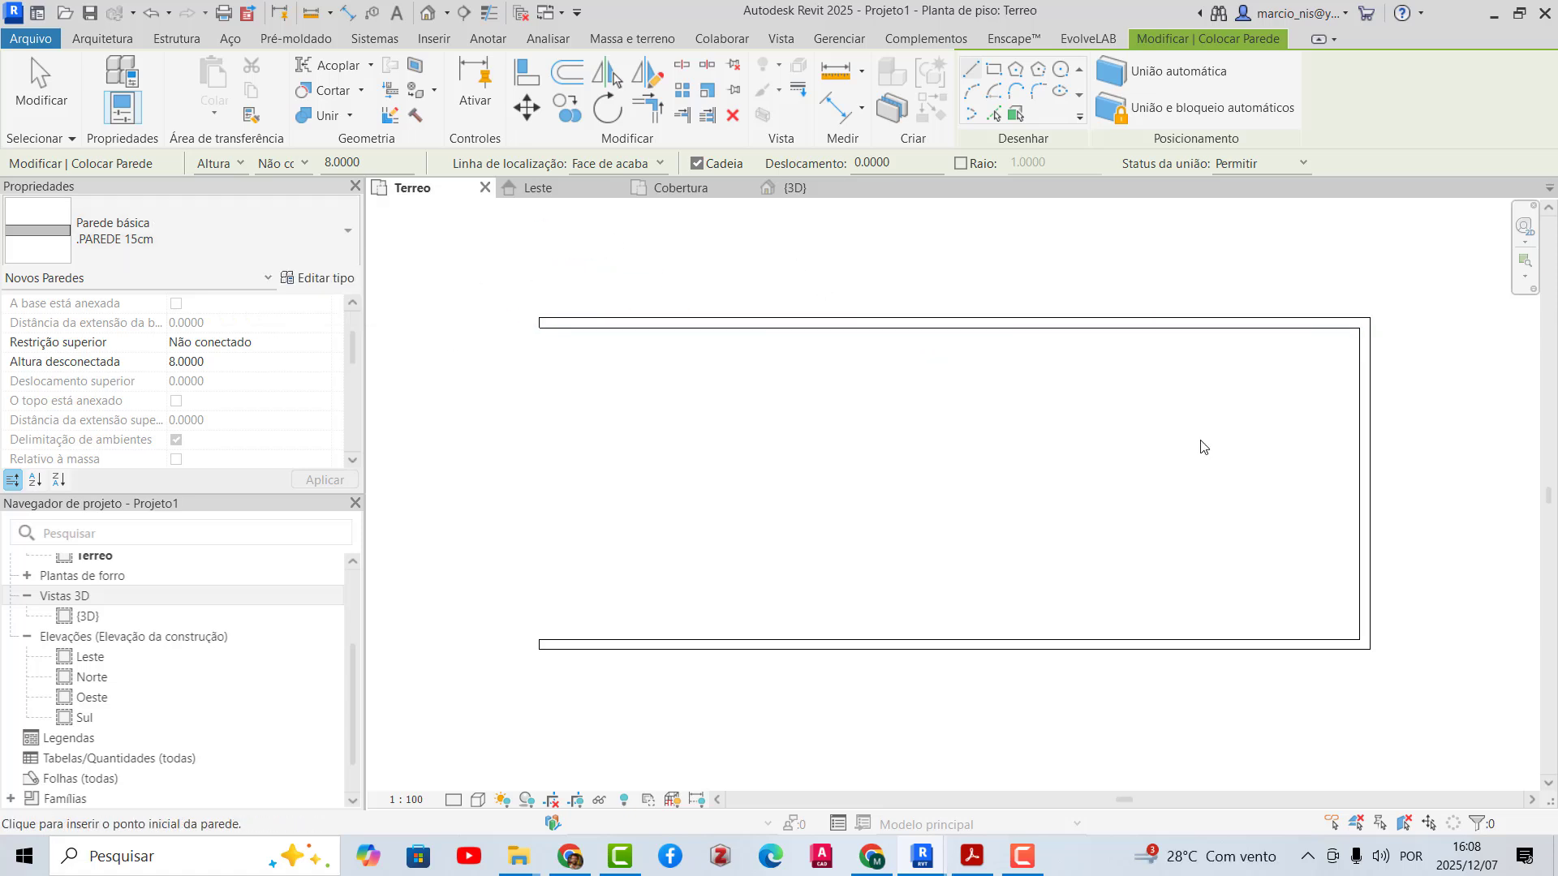
pyautogui.scroll(-1, 1118, 494)
pyautogui.scroll(1, 1360, 539)
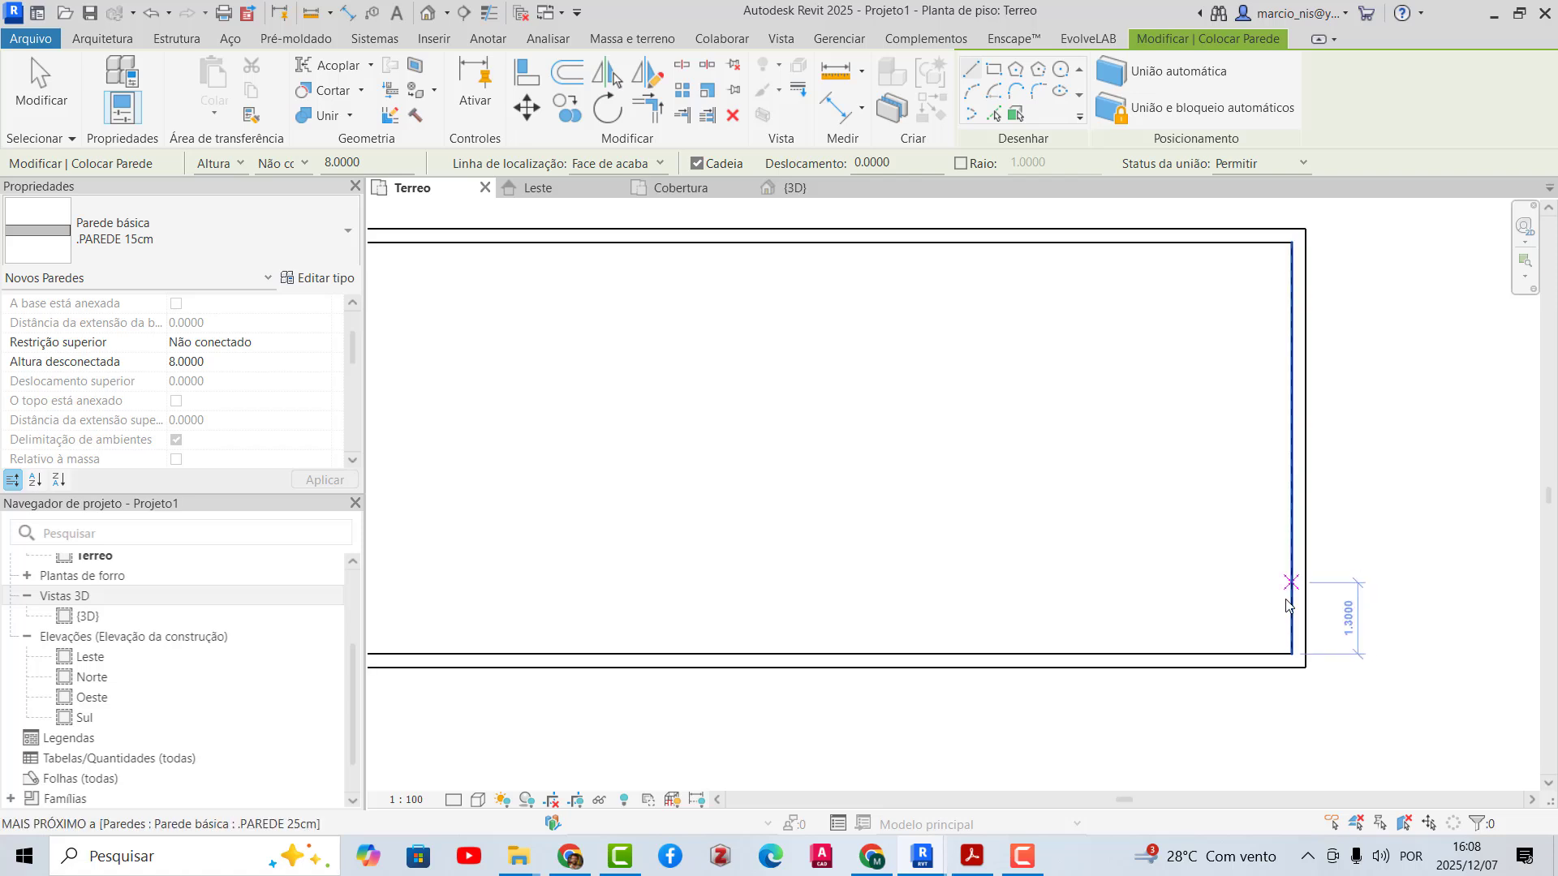
pyautogui.scroll(1, 1351, 560)
pyautogui.scroll(1, 1294, 636)
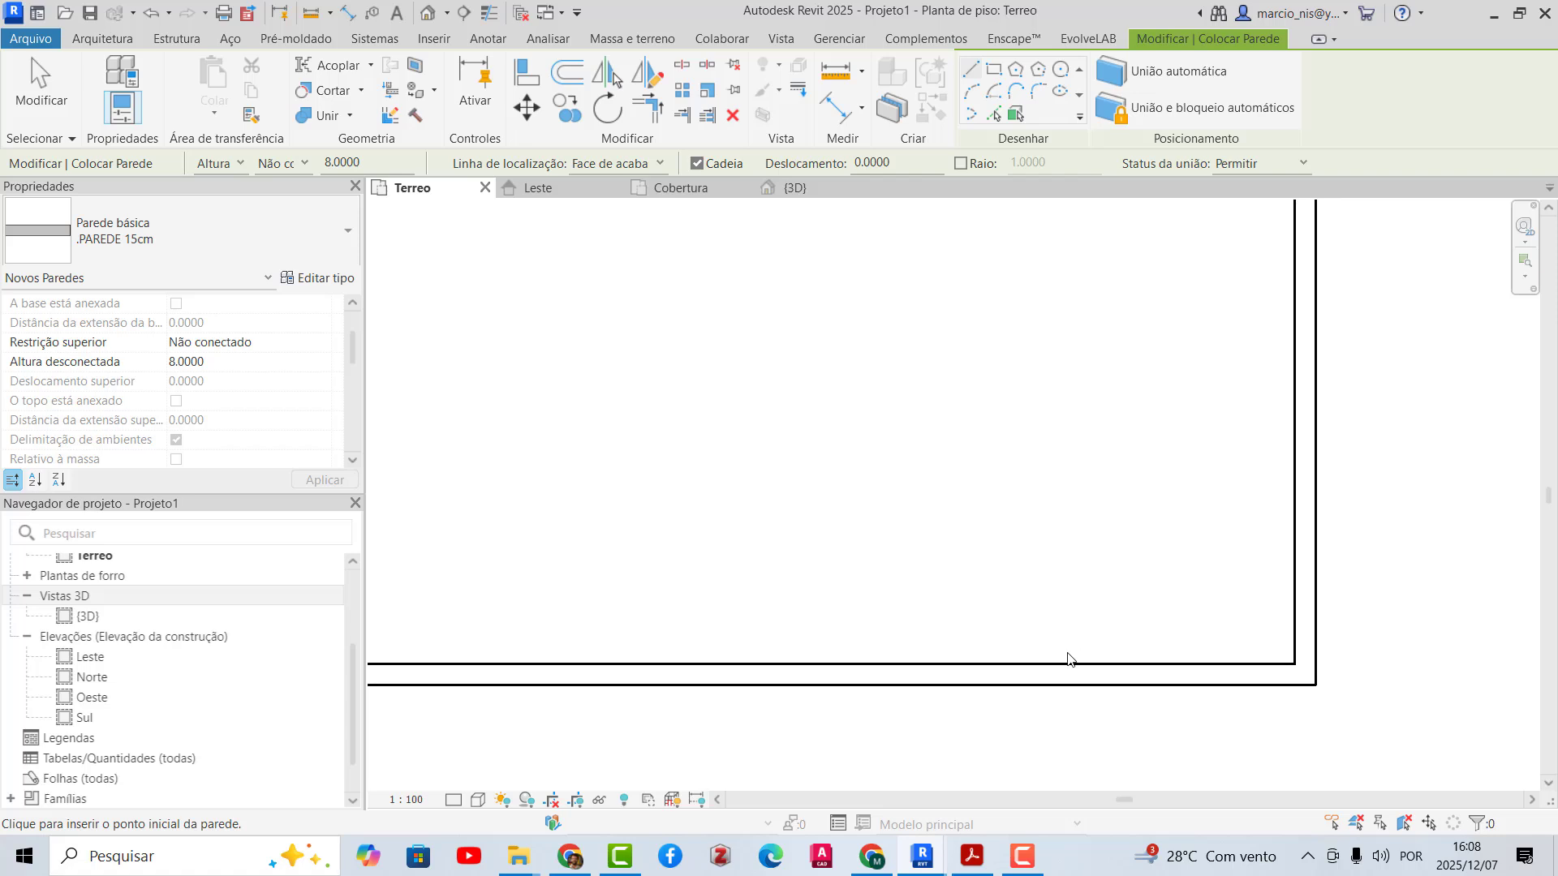
pyautogui.scroll(-1, 1055, 661)
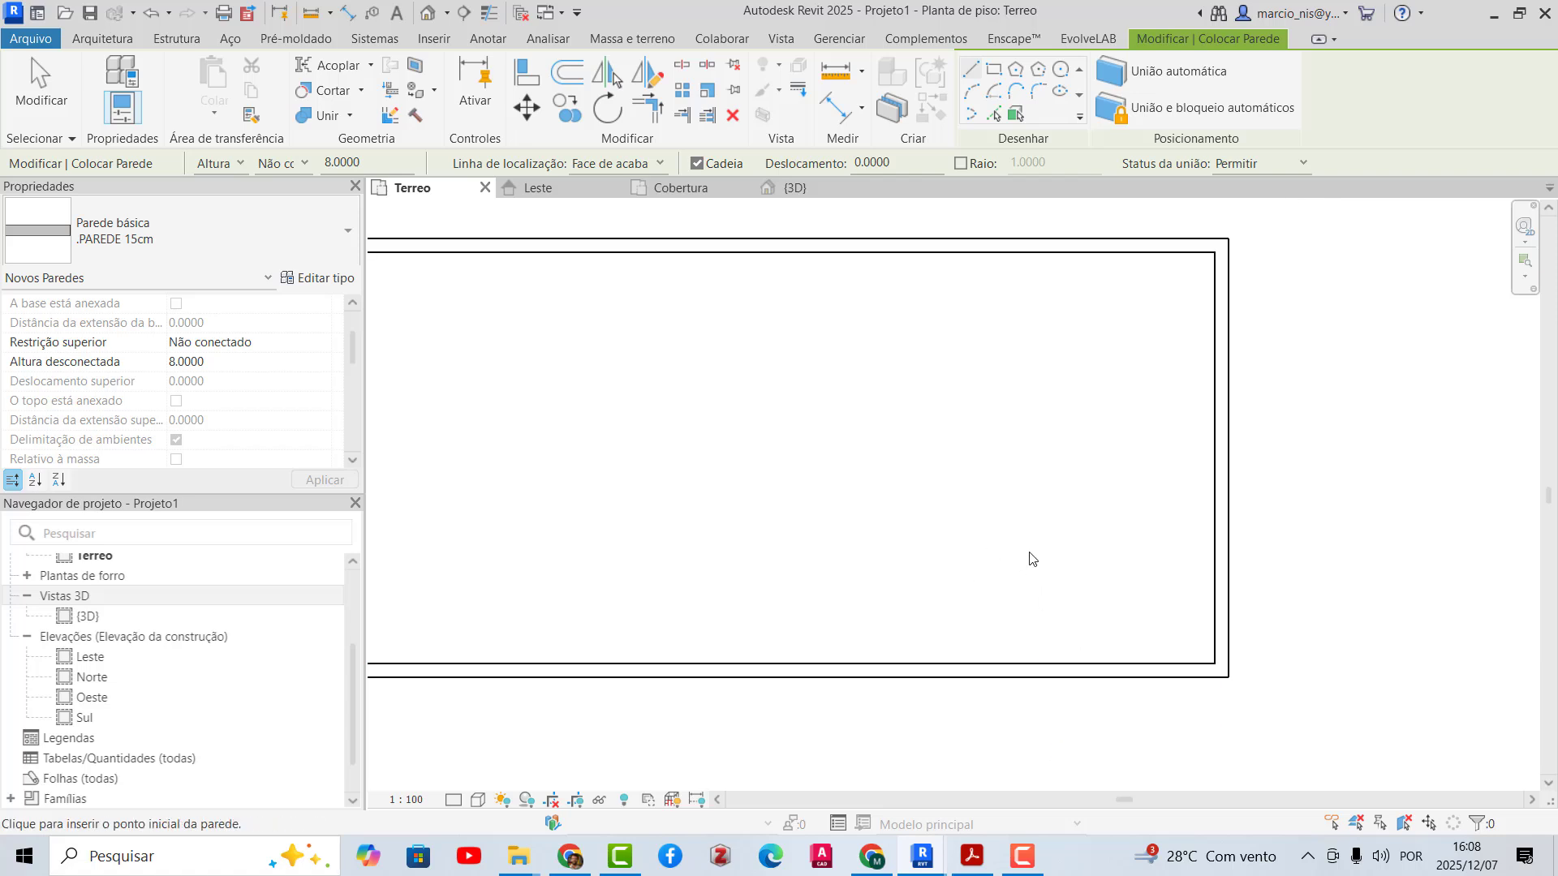
pyautogui.click(978, 663)
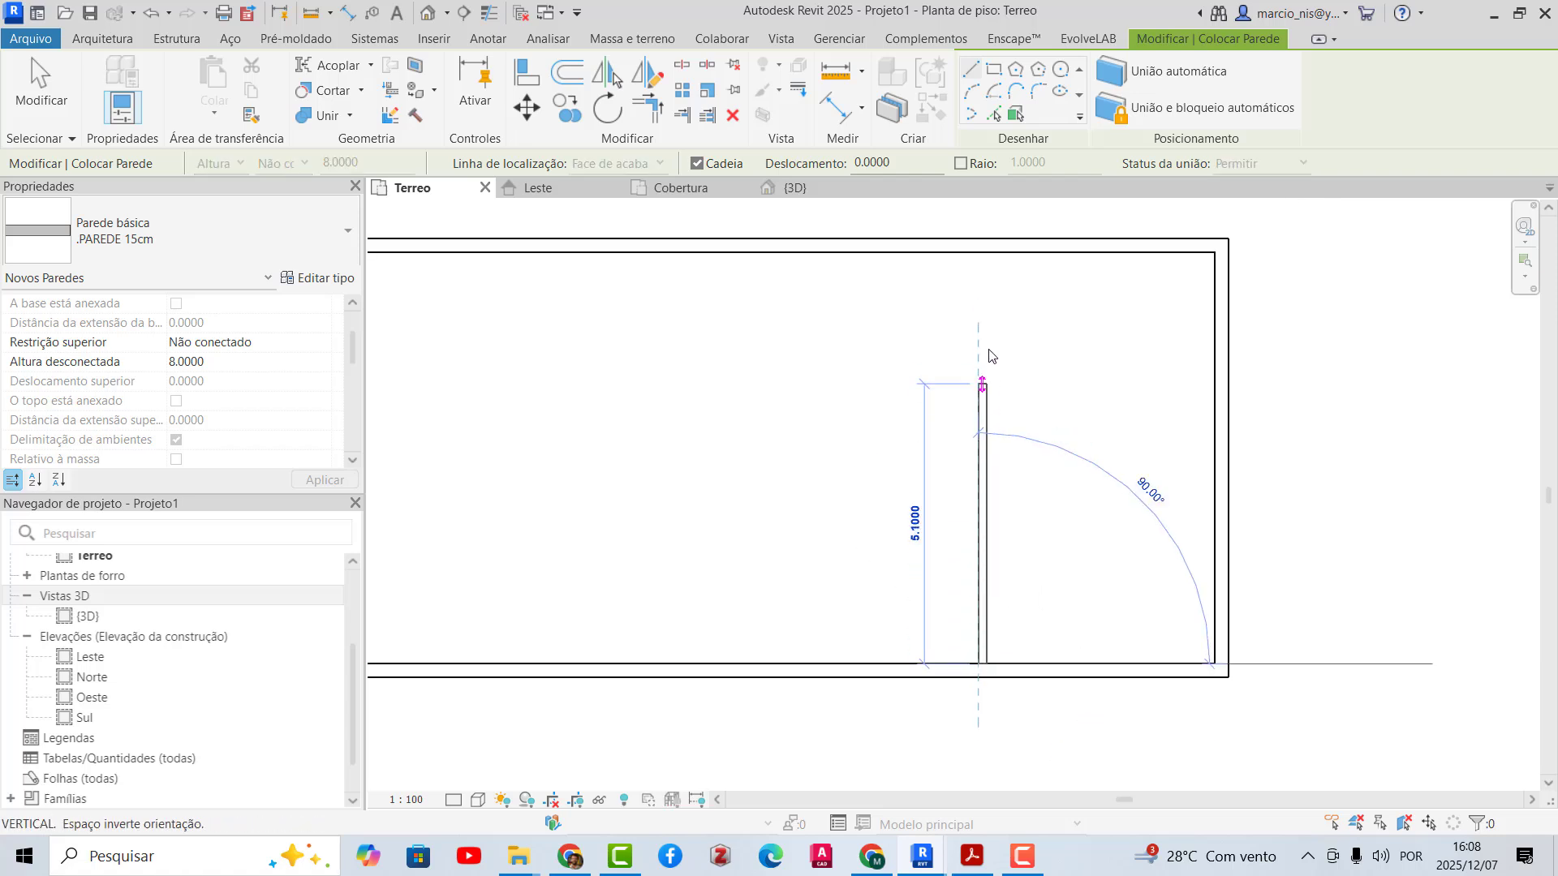
pyautogui.click(1055, 358)
pyautogui.press('Escape')
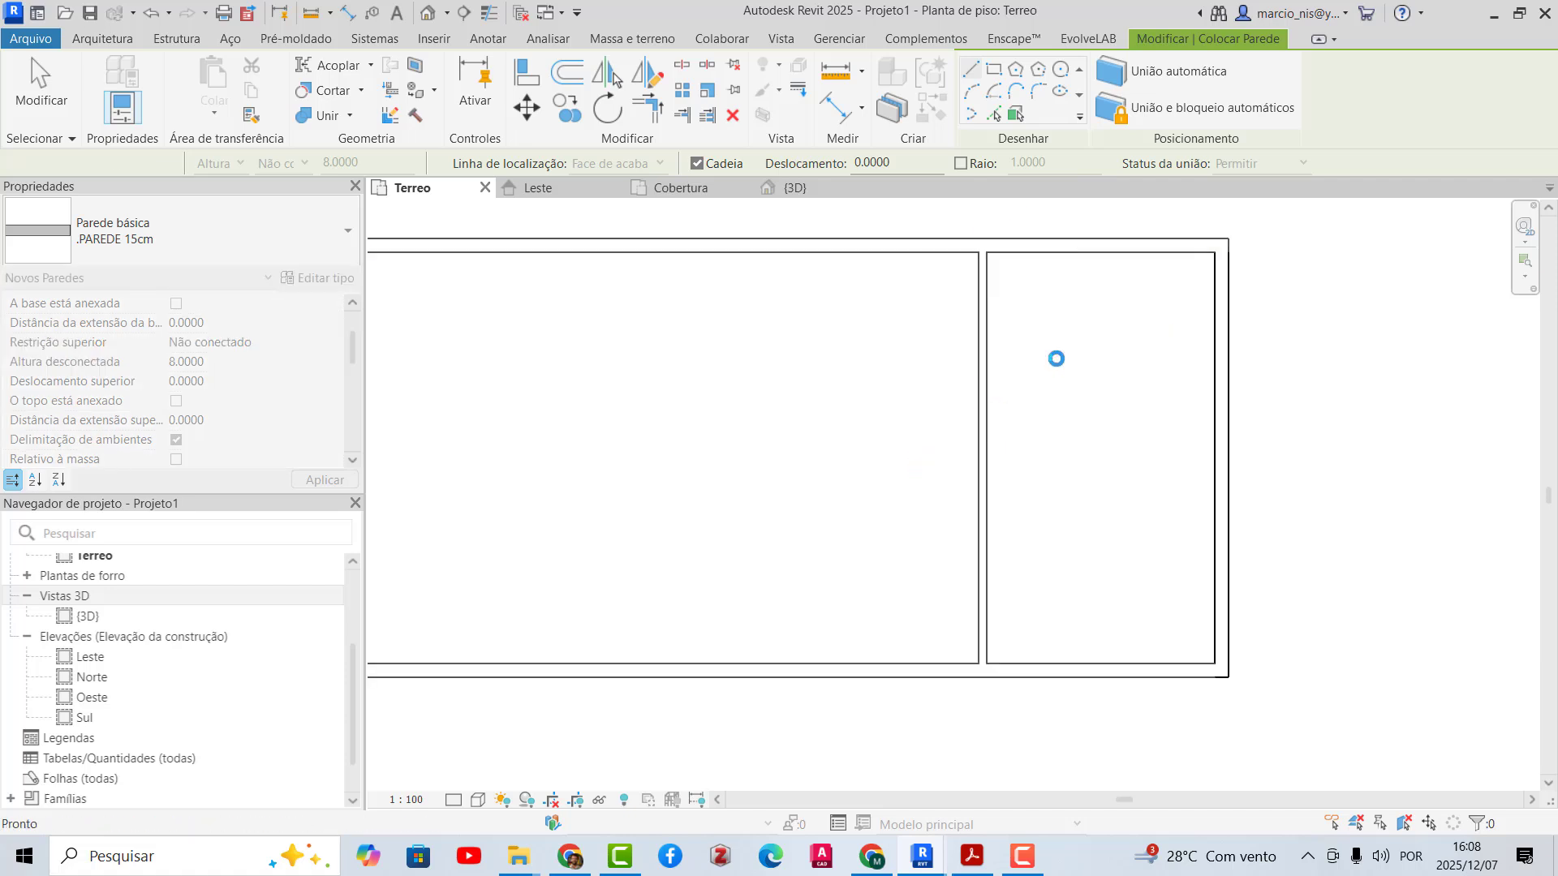
pyautogui.press('Escape')
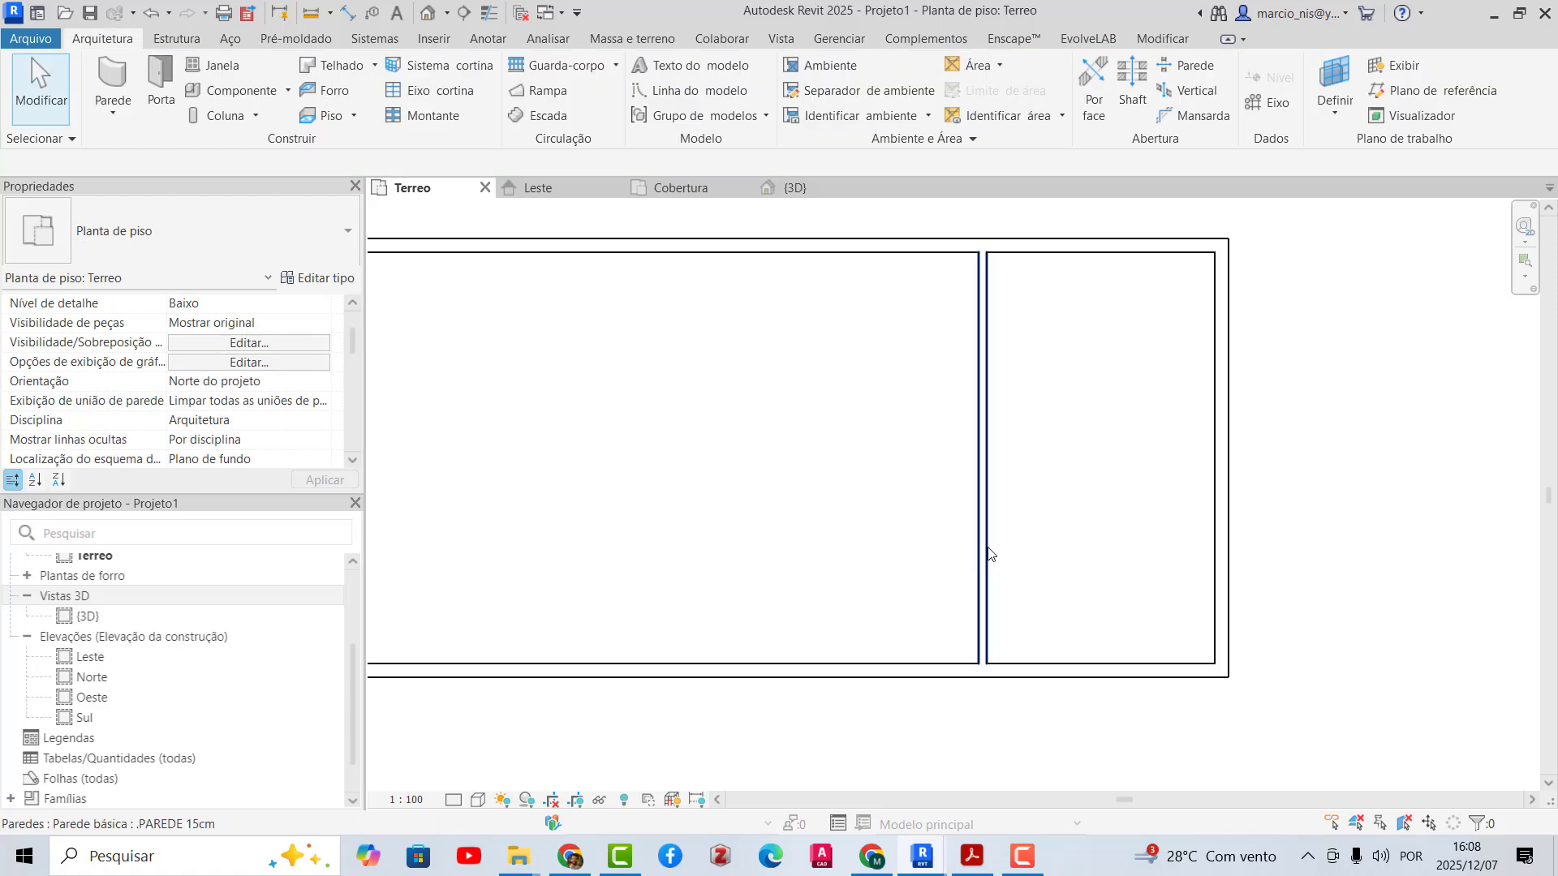
# - Inspect the temporary dimensions of the new partition and the upper exterior wall
pyautogui.click(986, 555)
pyautogui.scroll(-1, 1043, 556)
pyautogui.scroll(1, 1104, 272)
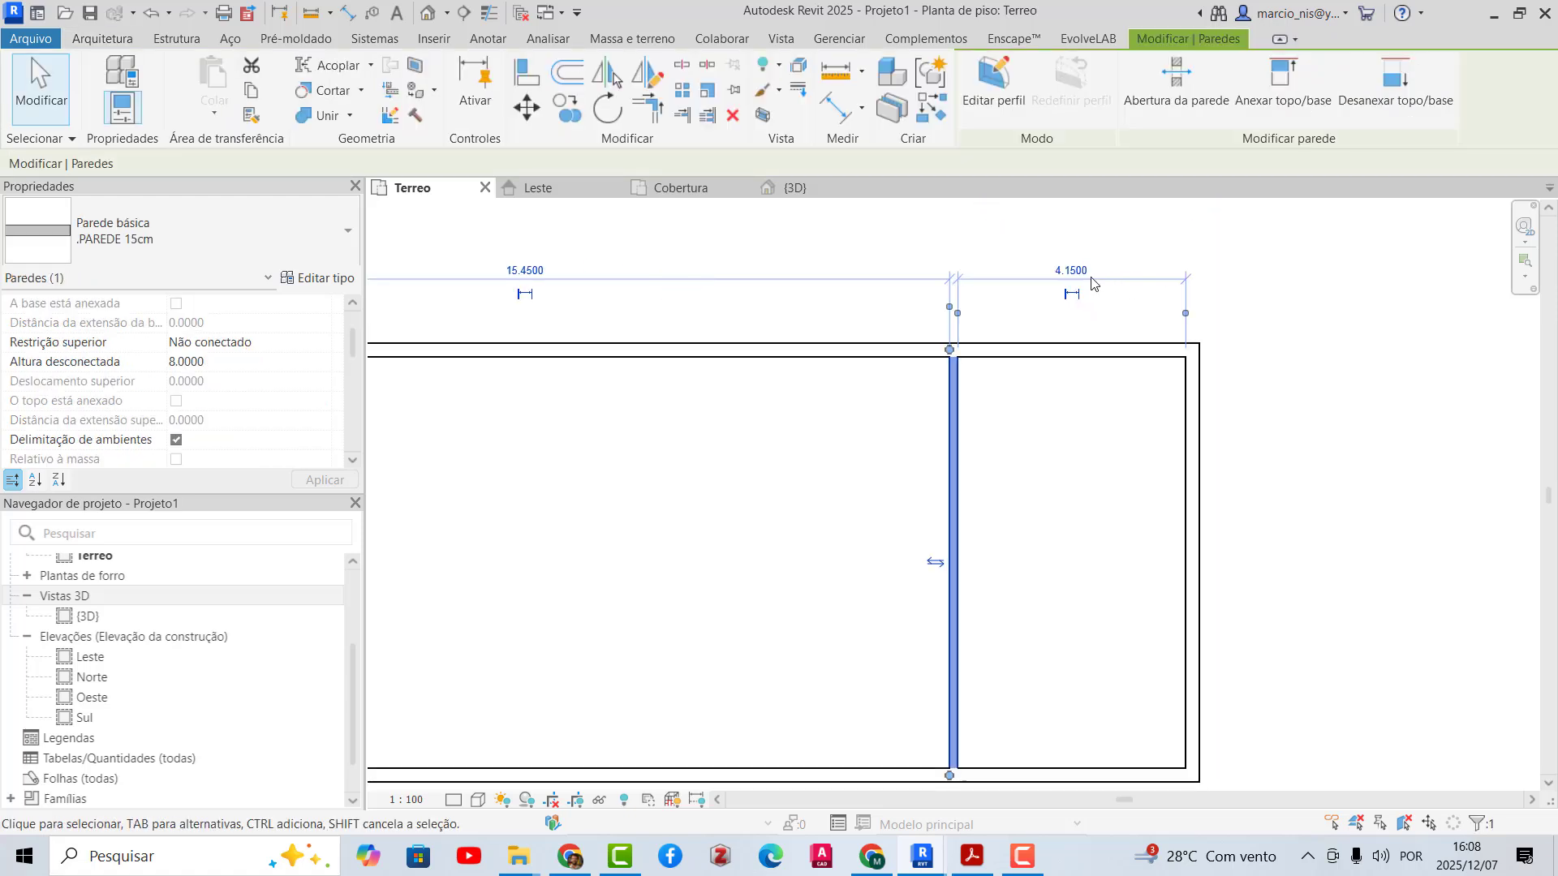
pyautogui.click(1109, 407)
pyautogui.click(1071, 357)
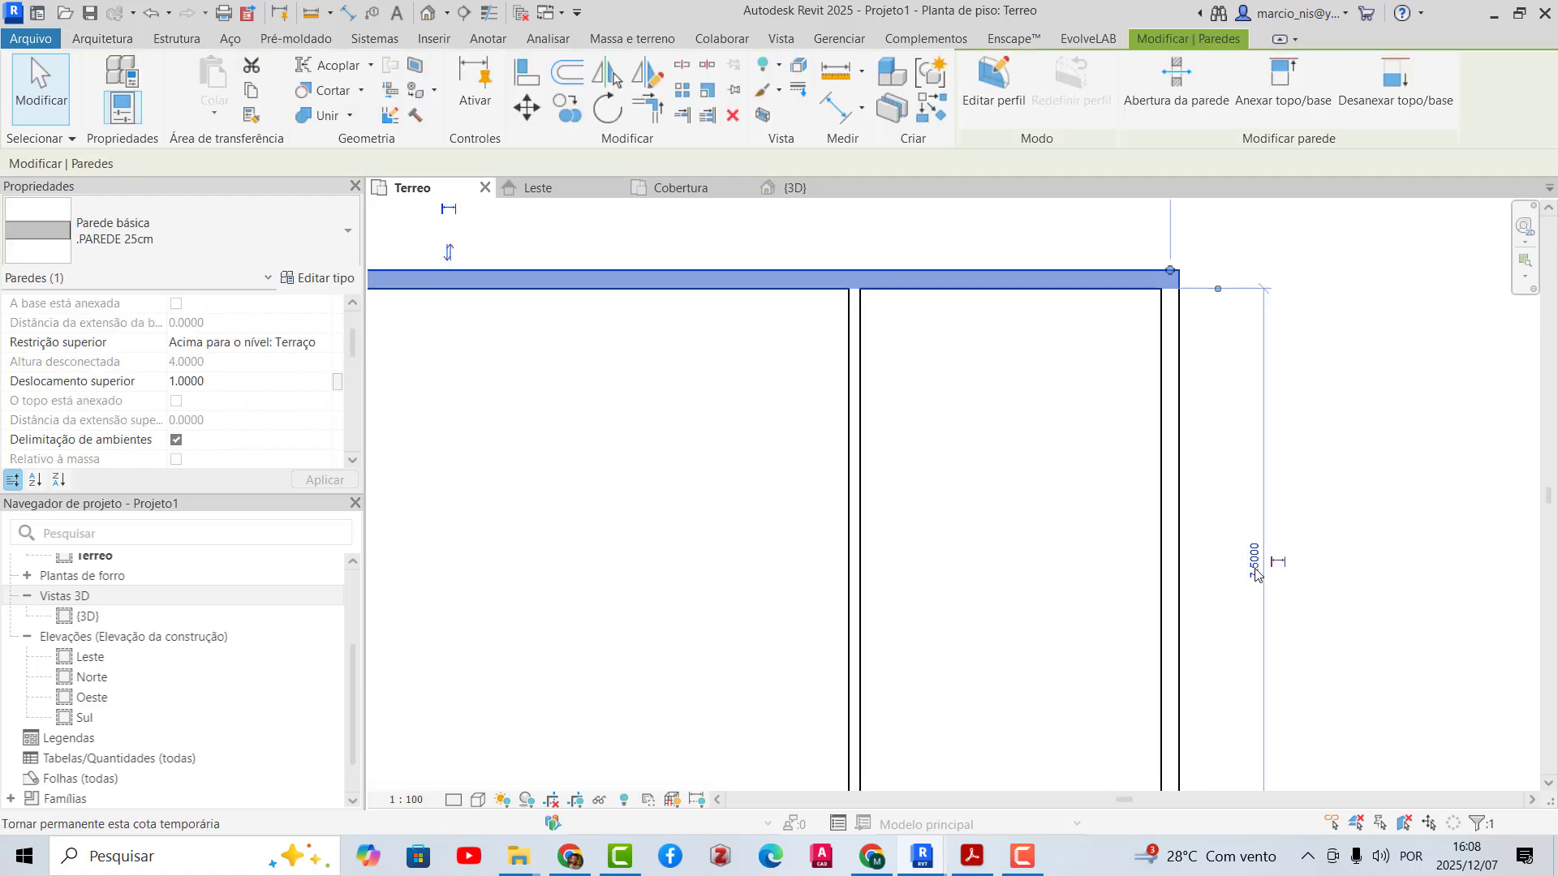
pyautogui.scroll(1, 1262, 554)
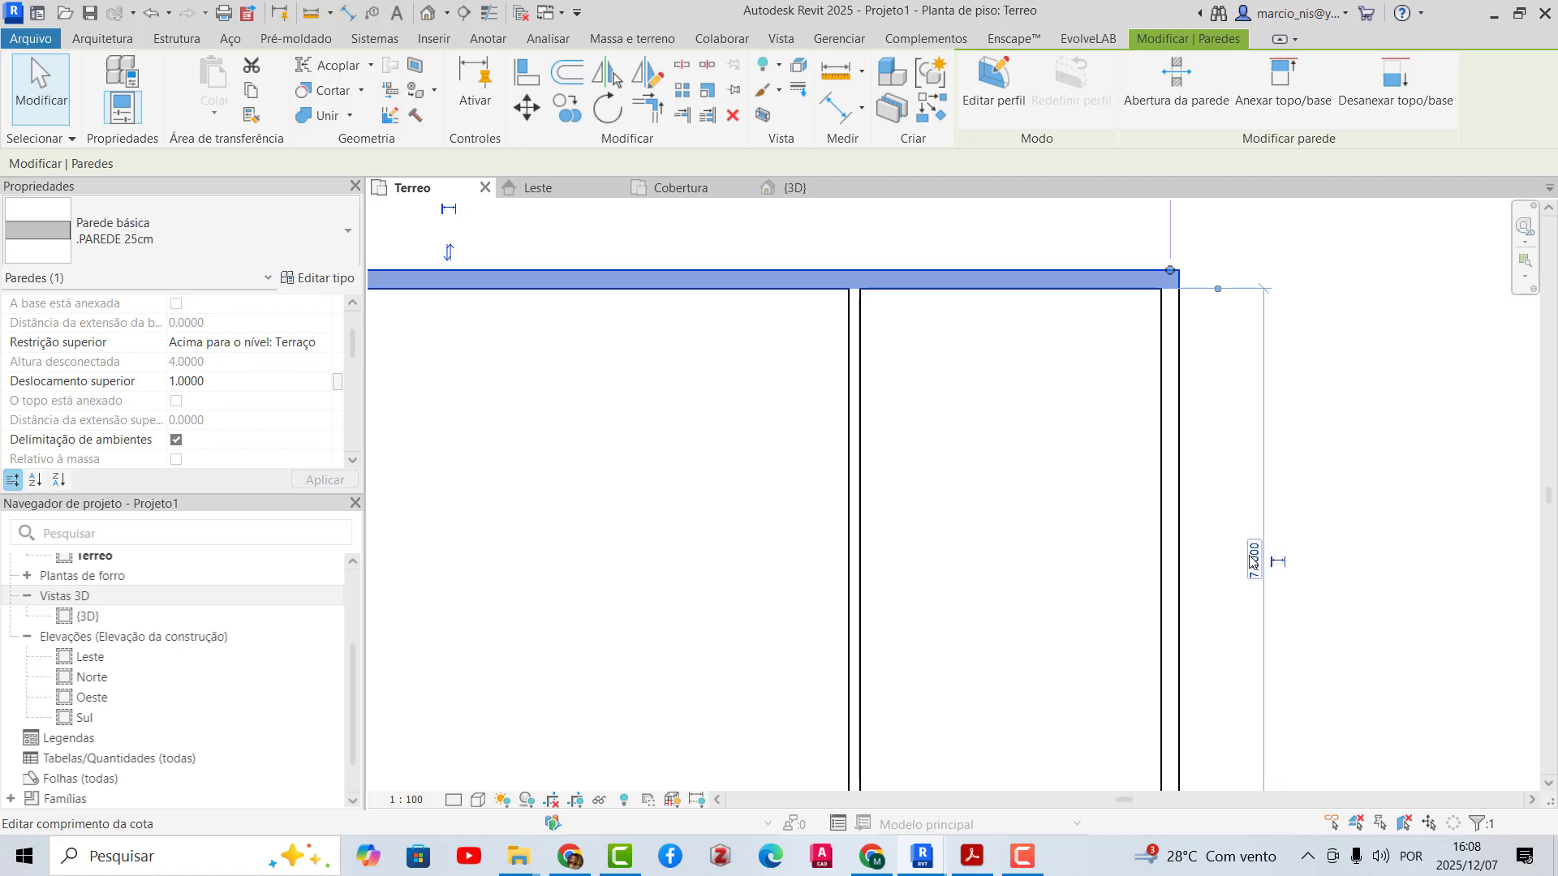
pyautogui.scroll(-1, 1137, 545)
# - Set the clear distance between the vertical partition and the right exterior wall to 3 m
pyautogui.click(933, 449)
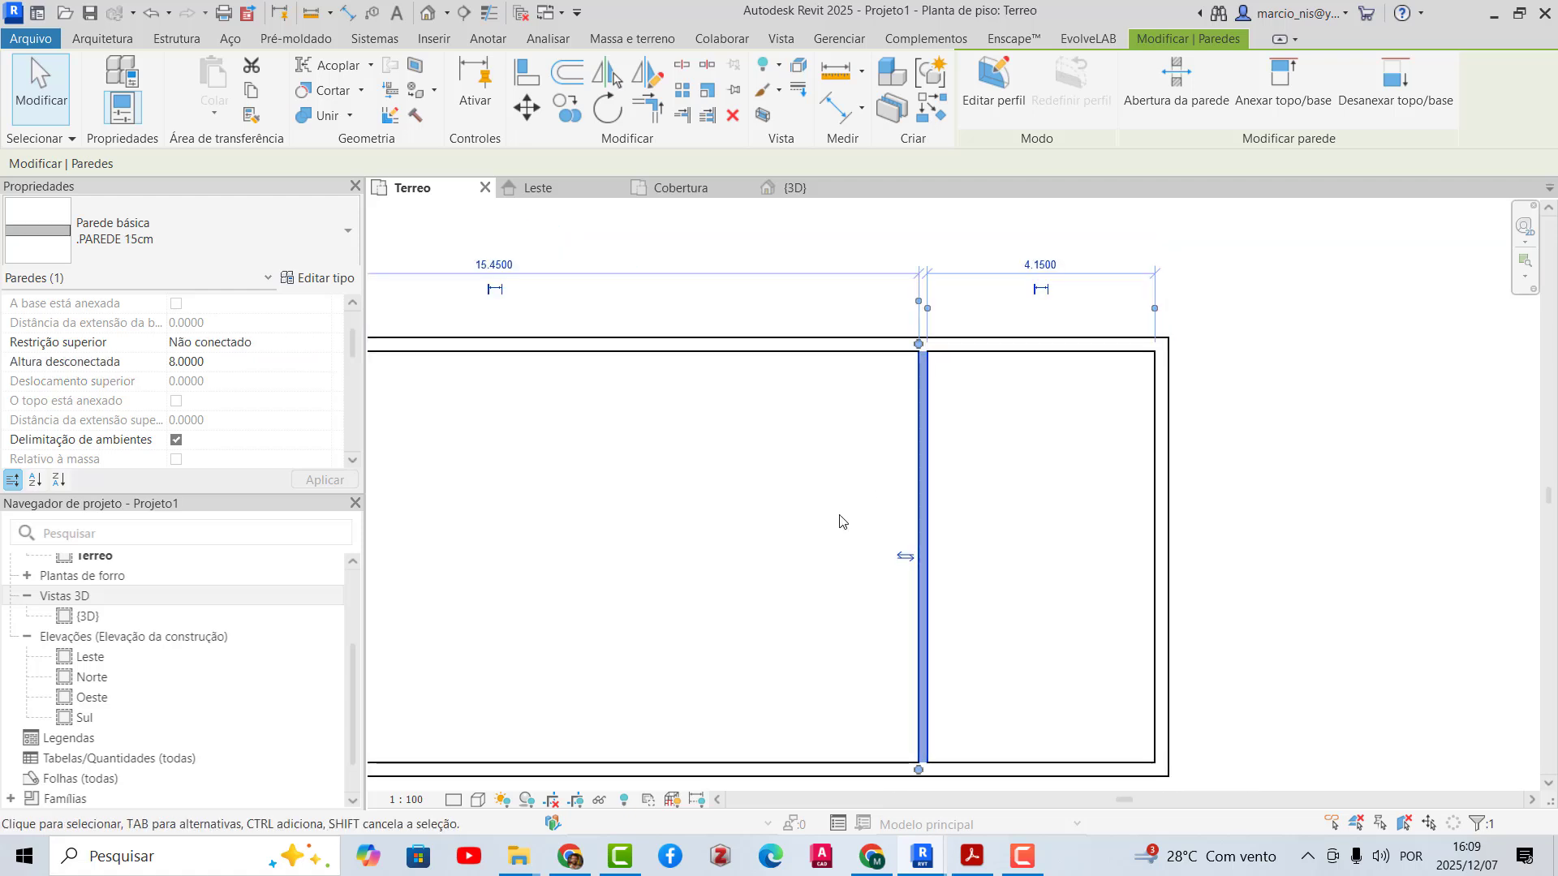
pyautogui.click(1047, 261)
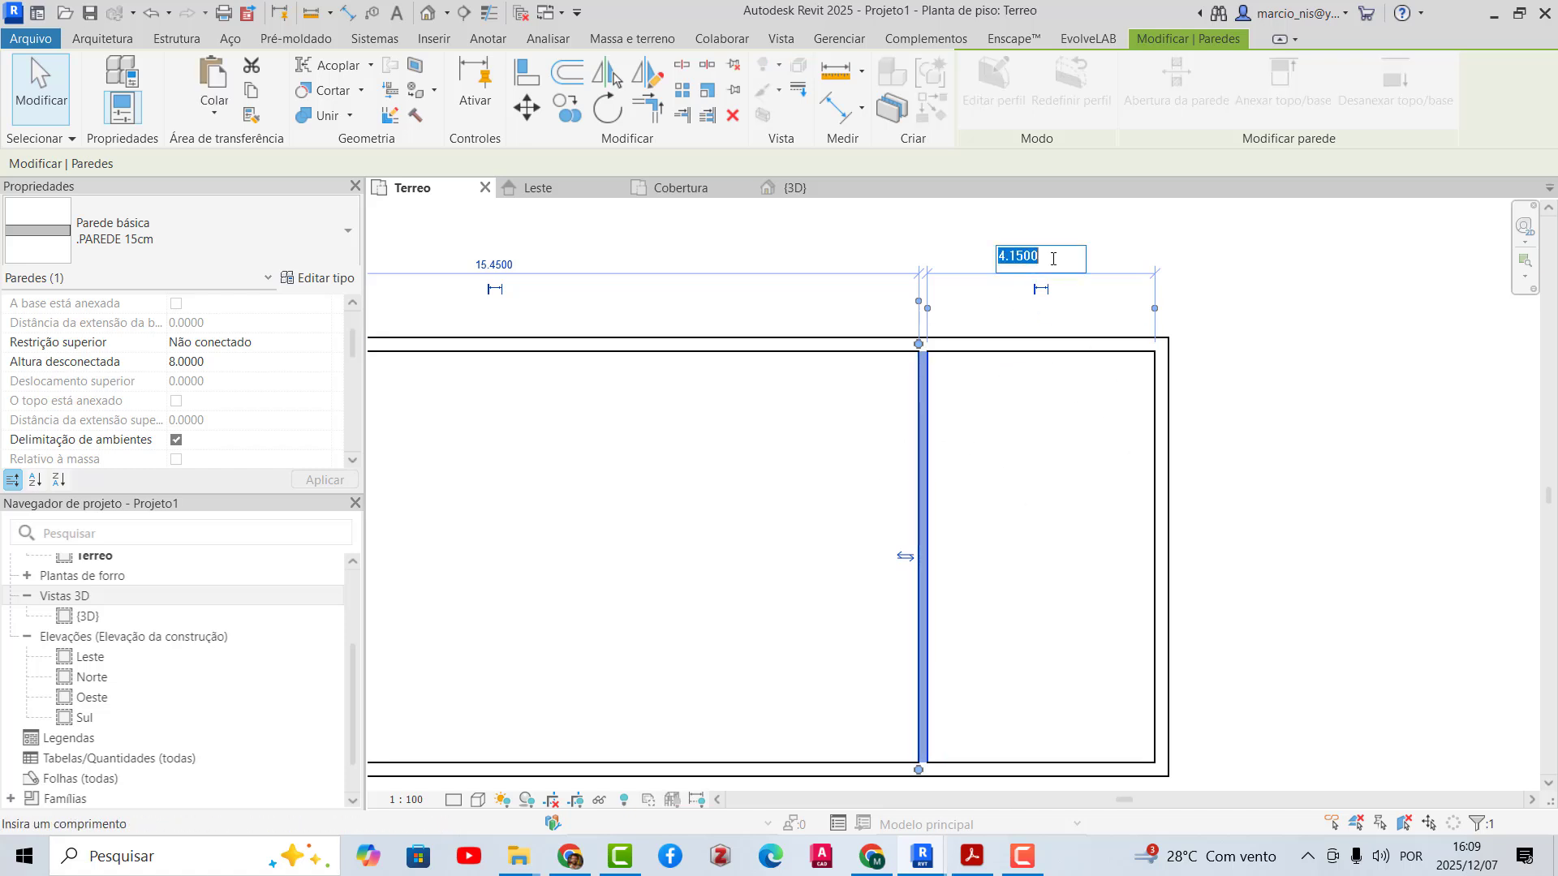
pyautogui.write('2')
pyautogui.press('BackSpace')
pyautogui.write('3')
pyautogui.press('Return')
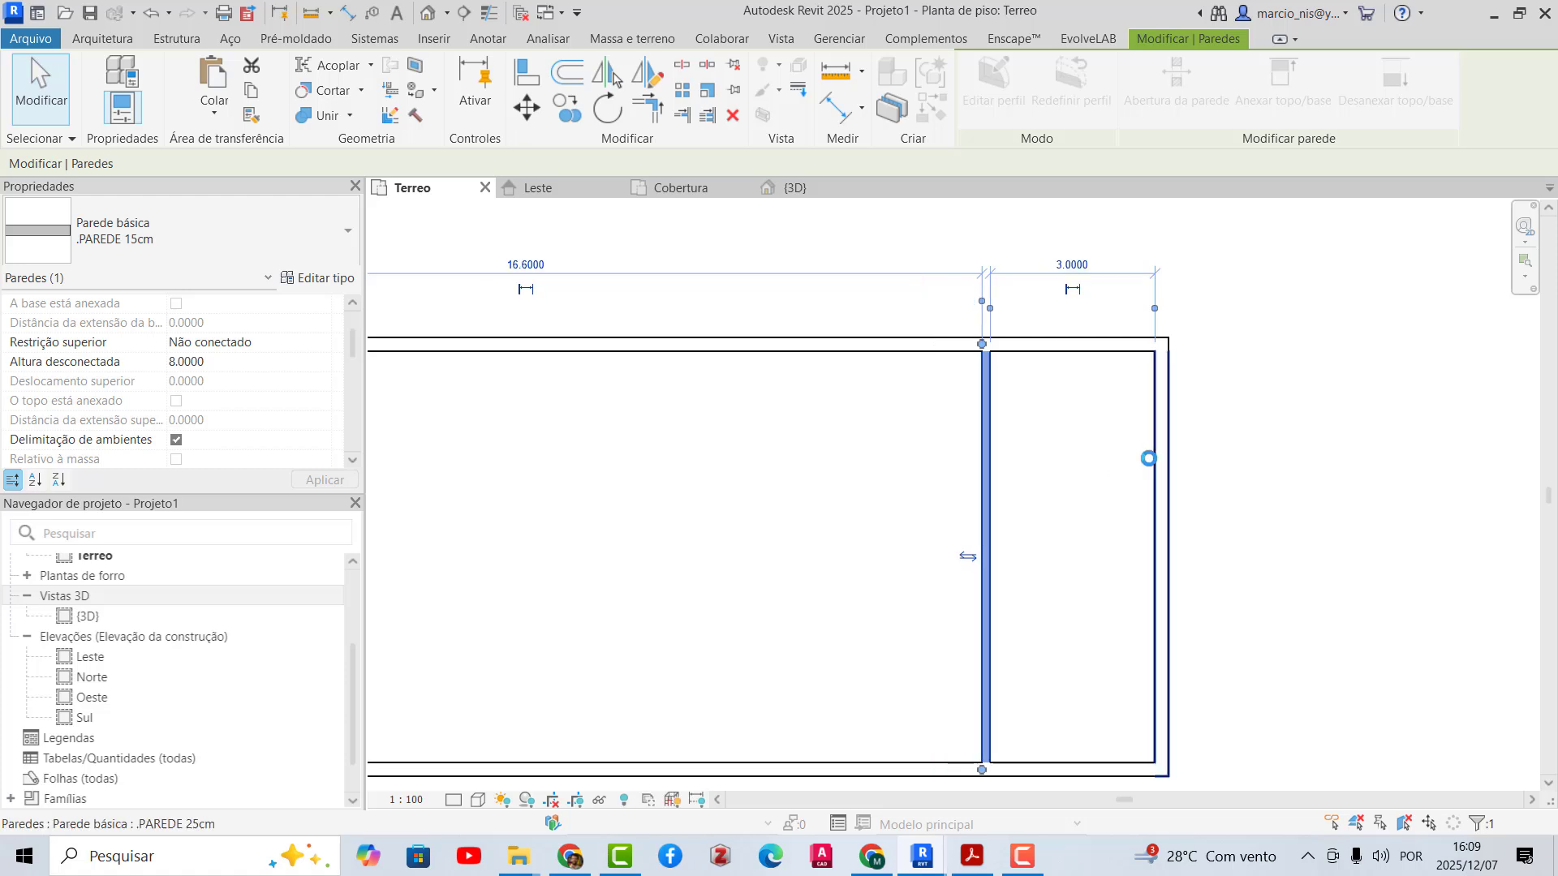
pyautogui.click(1134, 440)
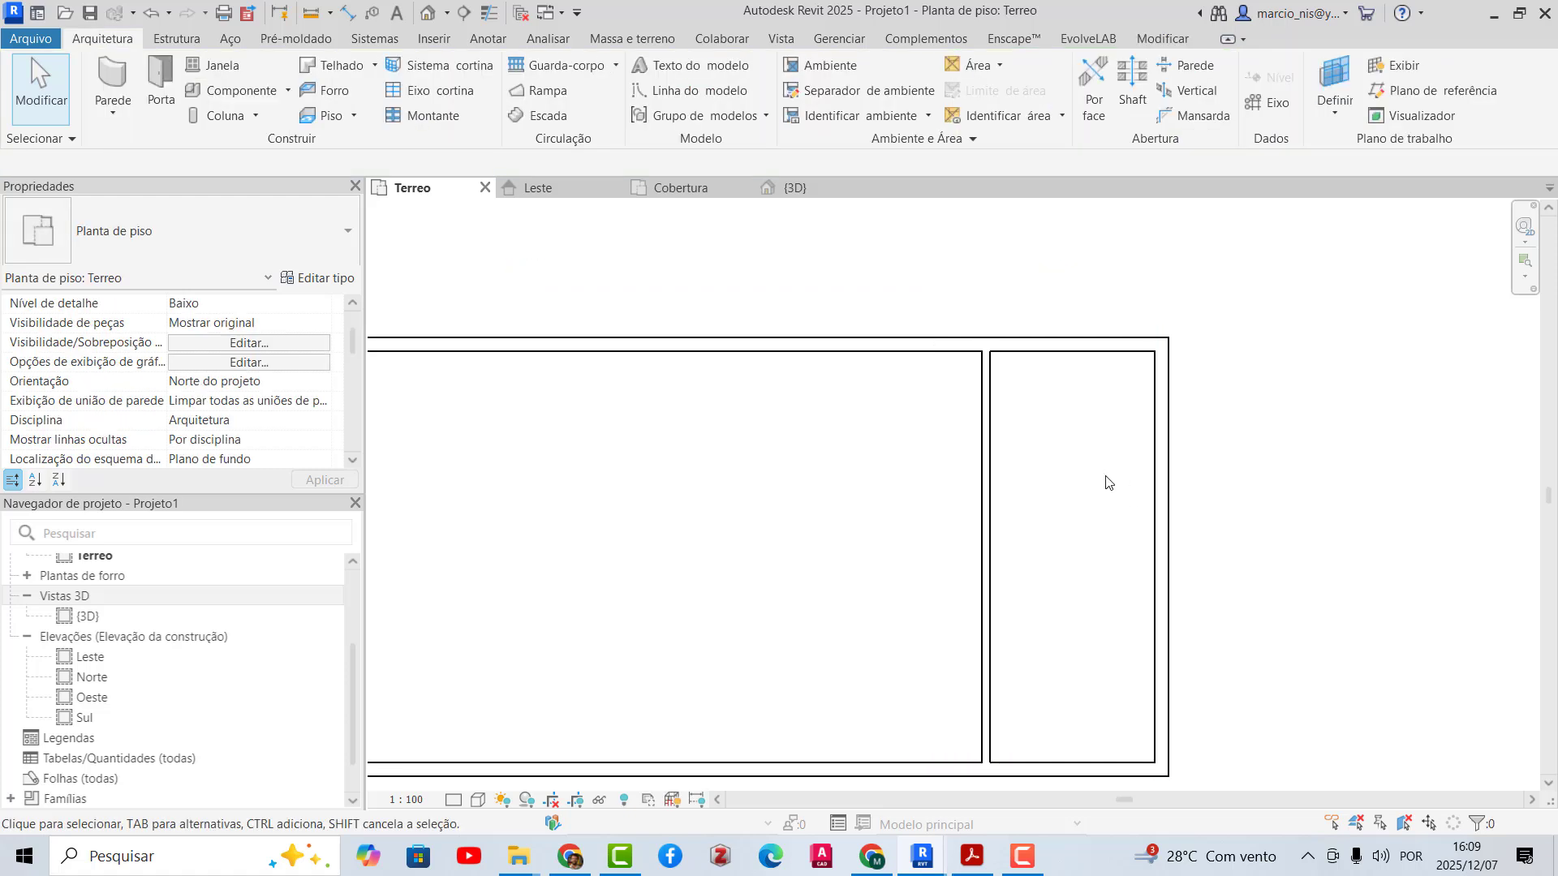
# - Draw a horizontal .PAREDE 15cm wall across the narrow east room, its near face 2 m from the north wall's inner face
pyautogui.scroll(1, 1106, 480)
pyautogui.scroll(2, 1089, 346)
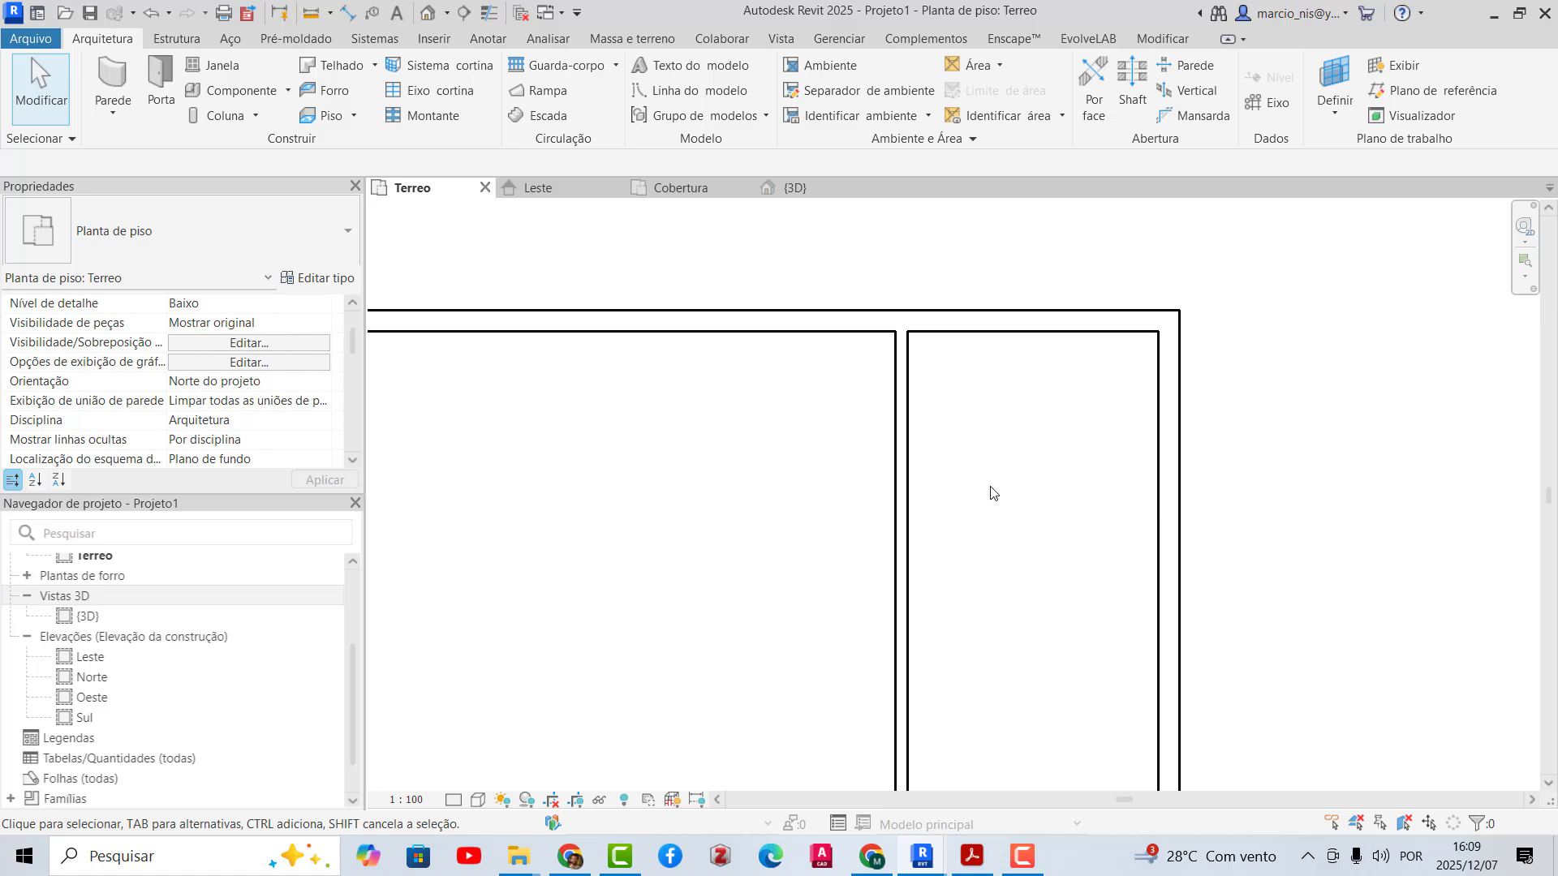
pyautogui.click(113, 87)
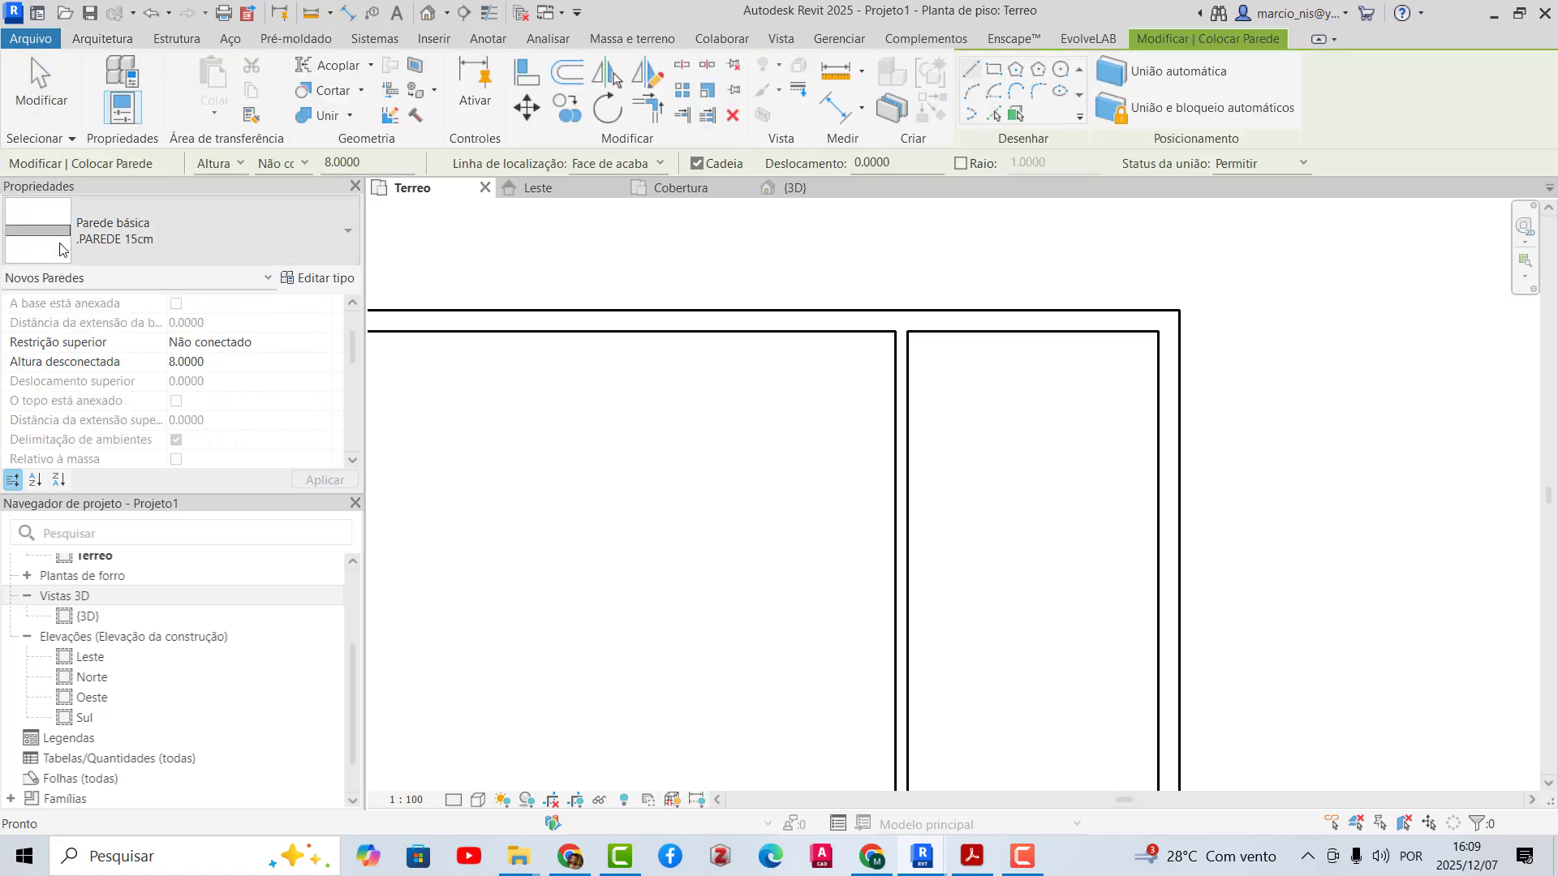
pyautogui.scroll(2, 1152, 385)
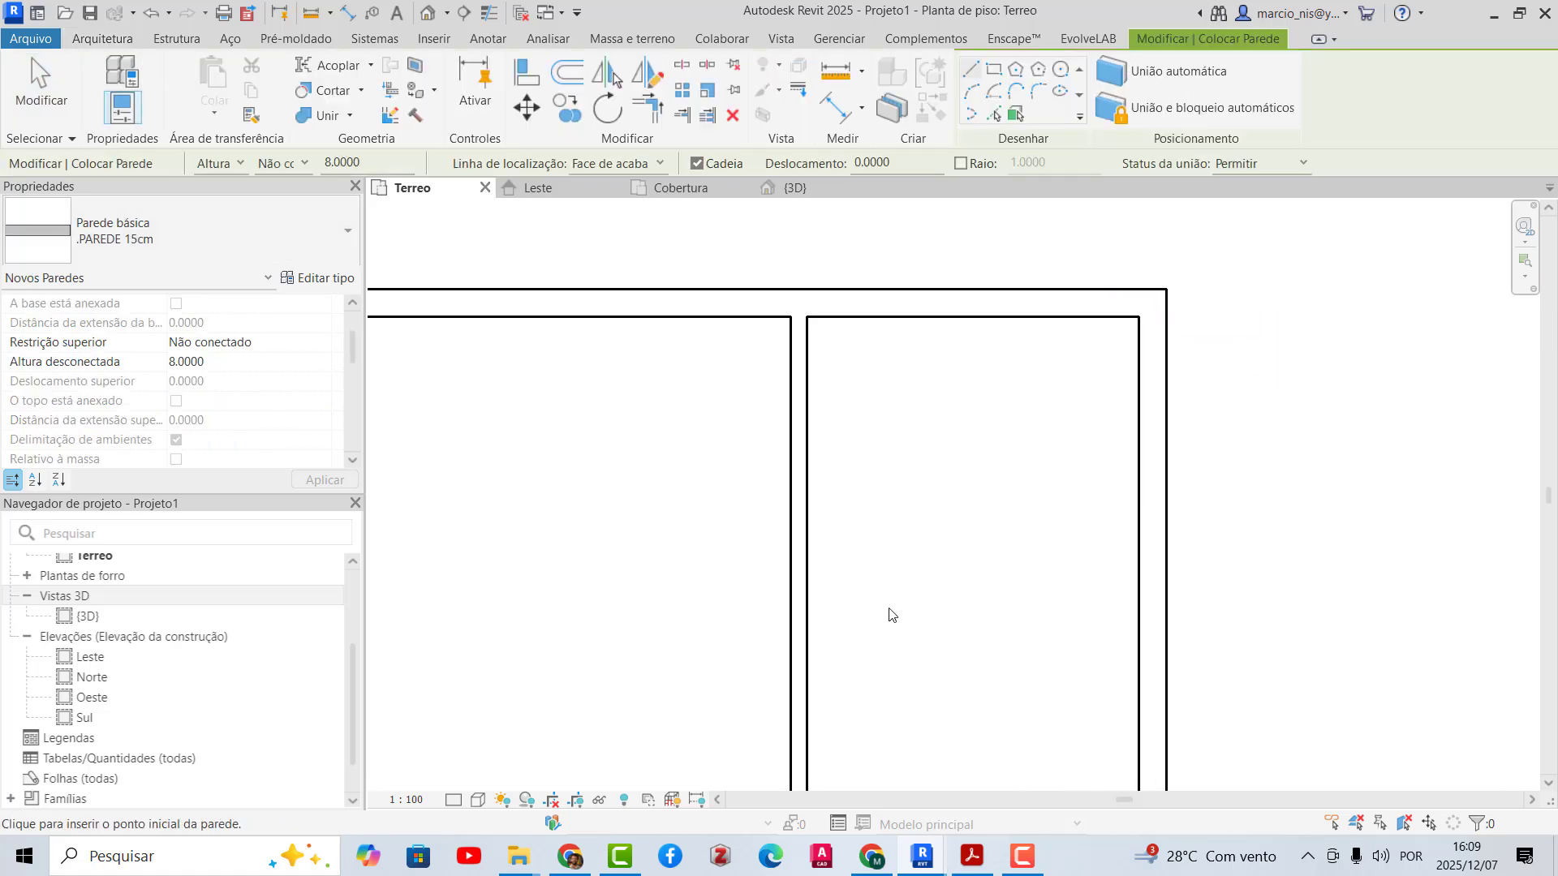
pyautogui.click(1139, 317)
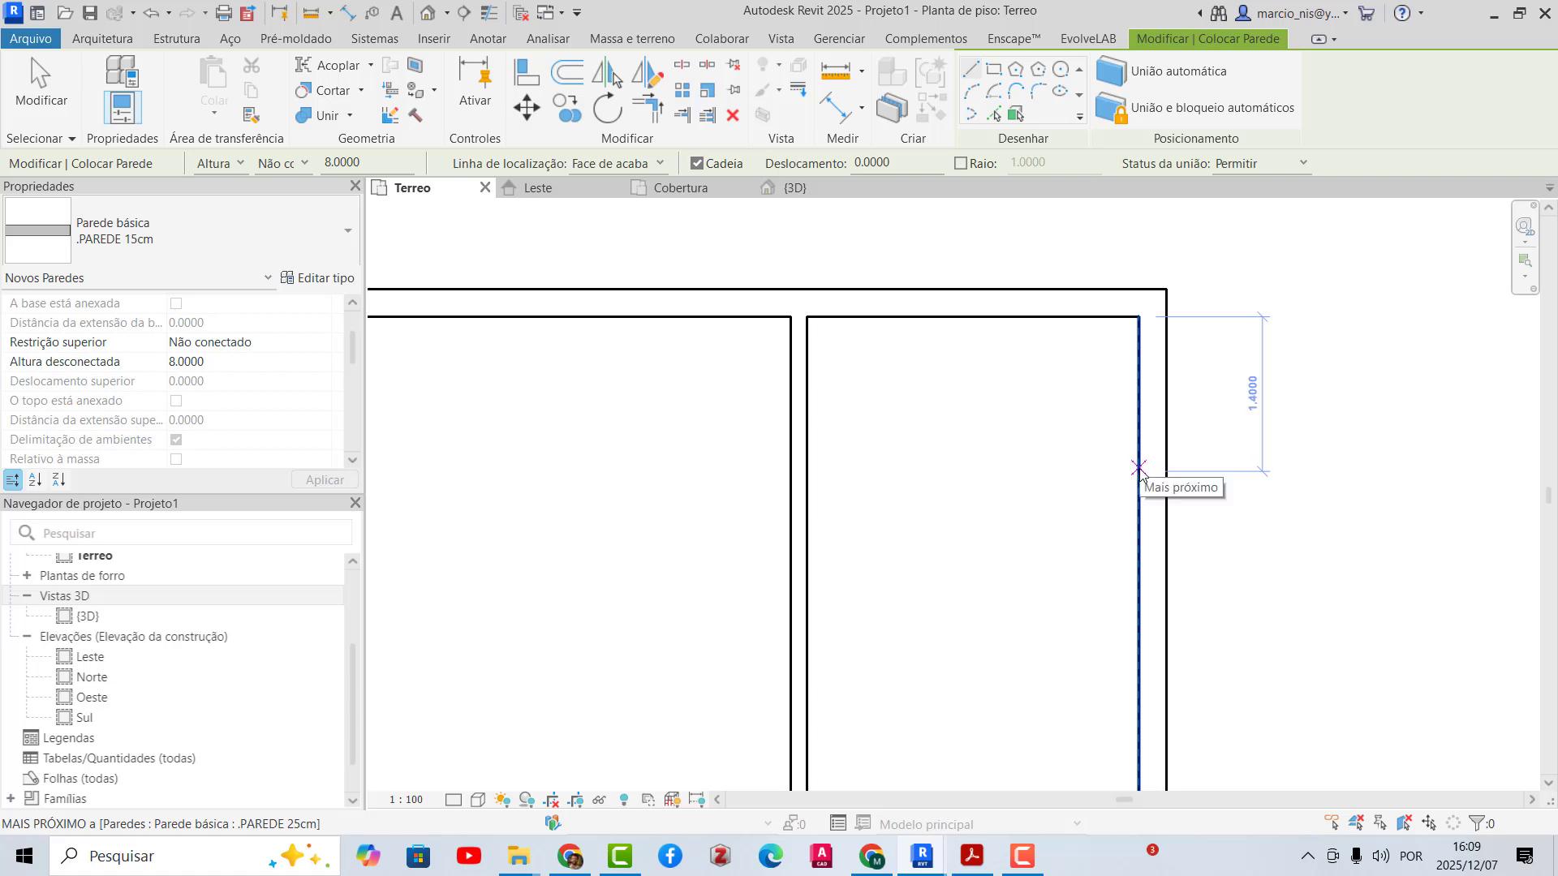
pyautogui.write('3')
pyautogui.press('Return')
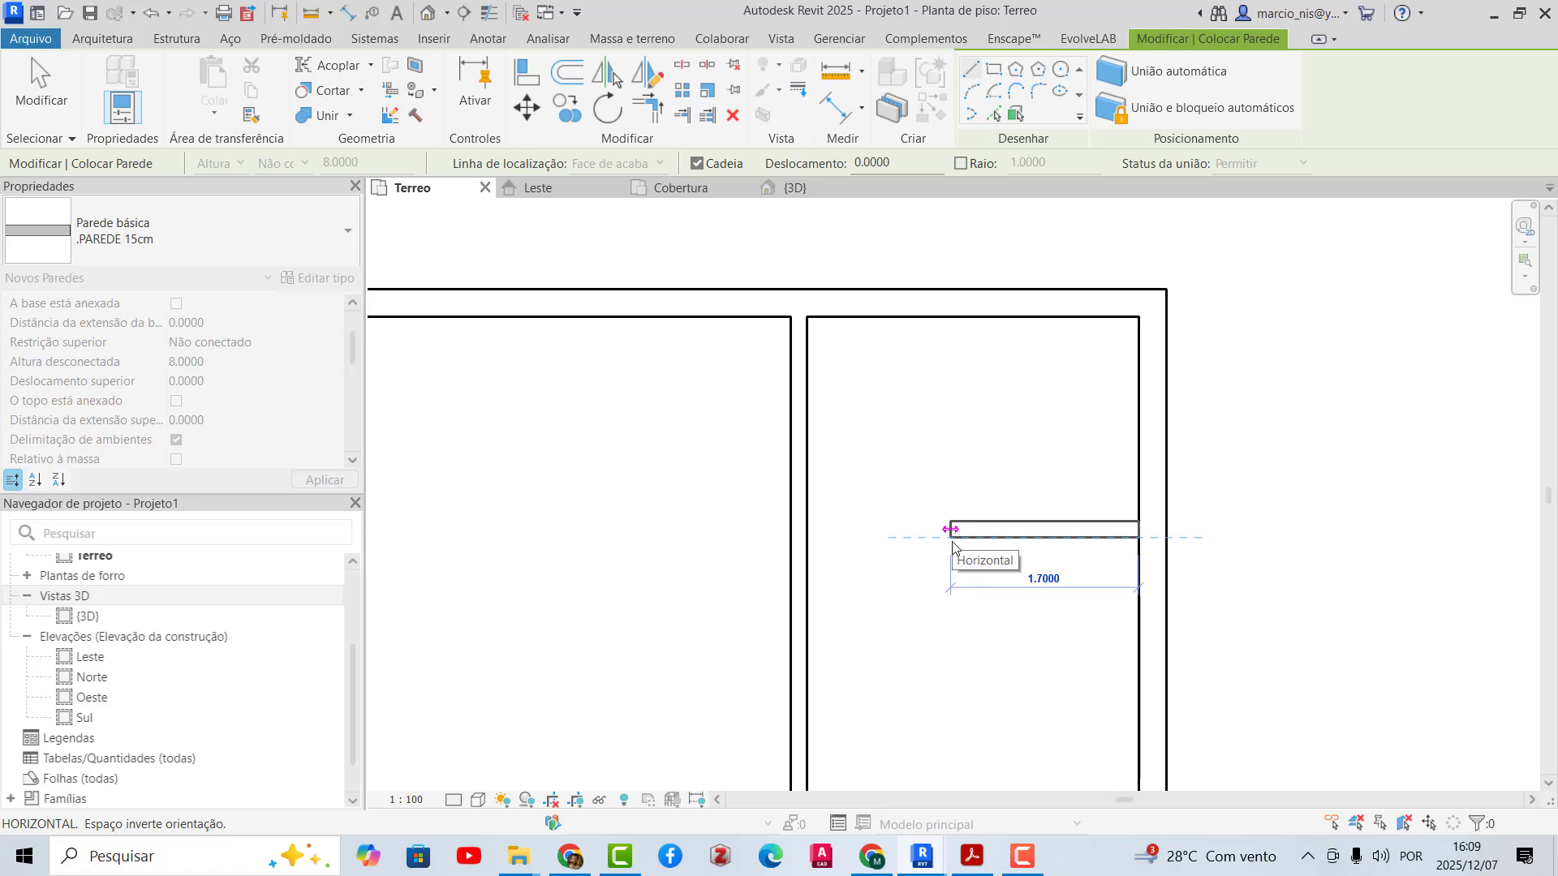
pyautogui.press('space')
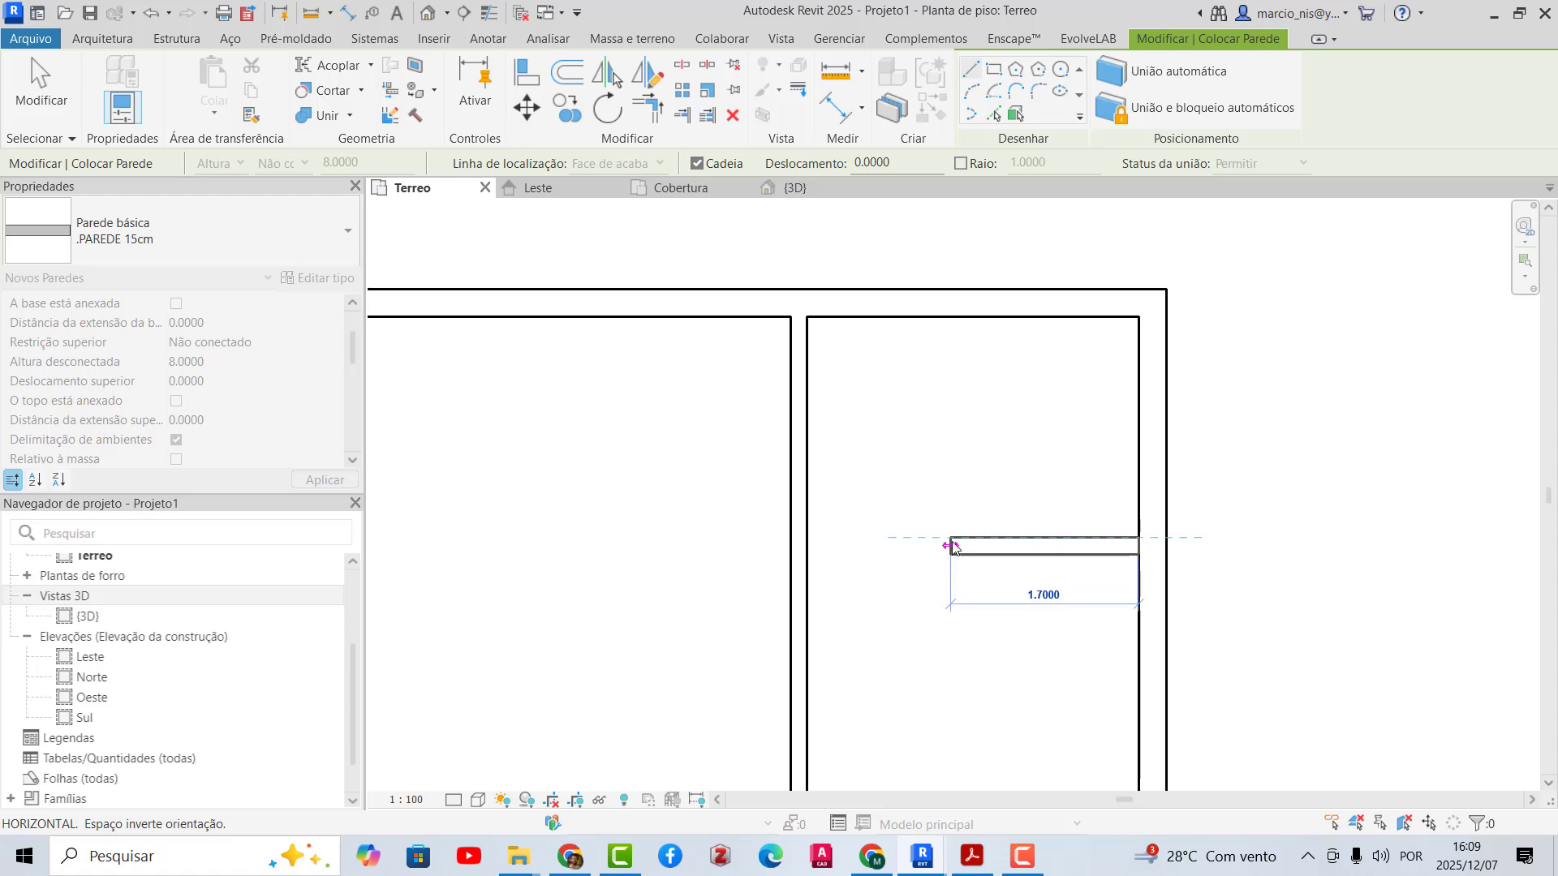
pyautogui.click(810, 540)
pyautogui.press('Escape')
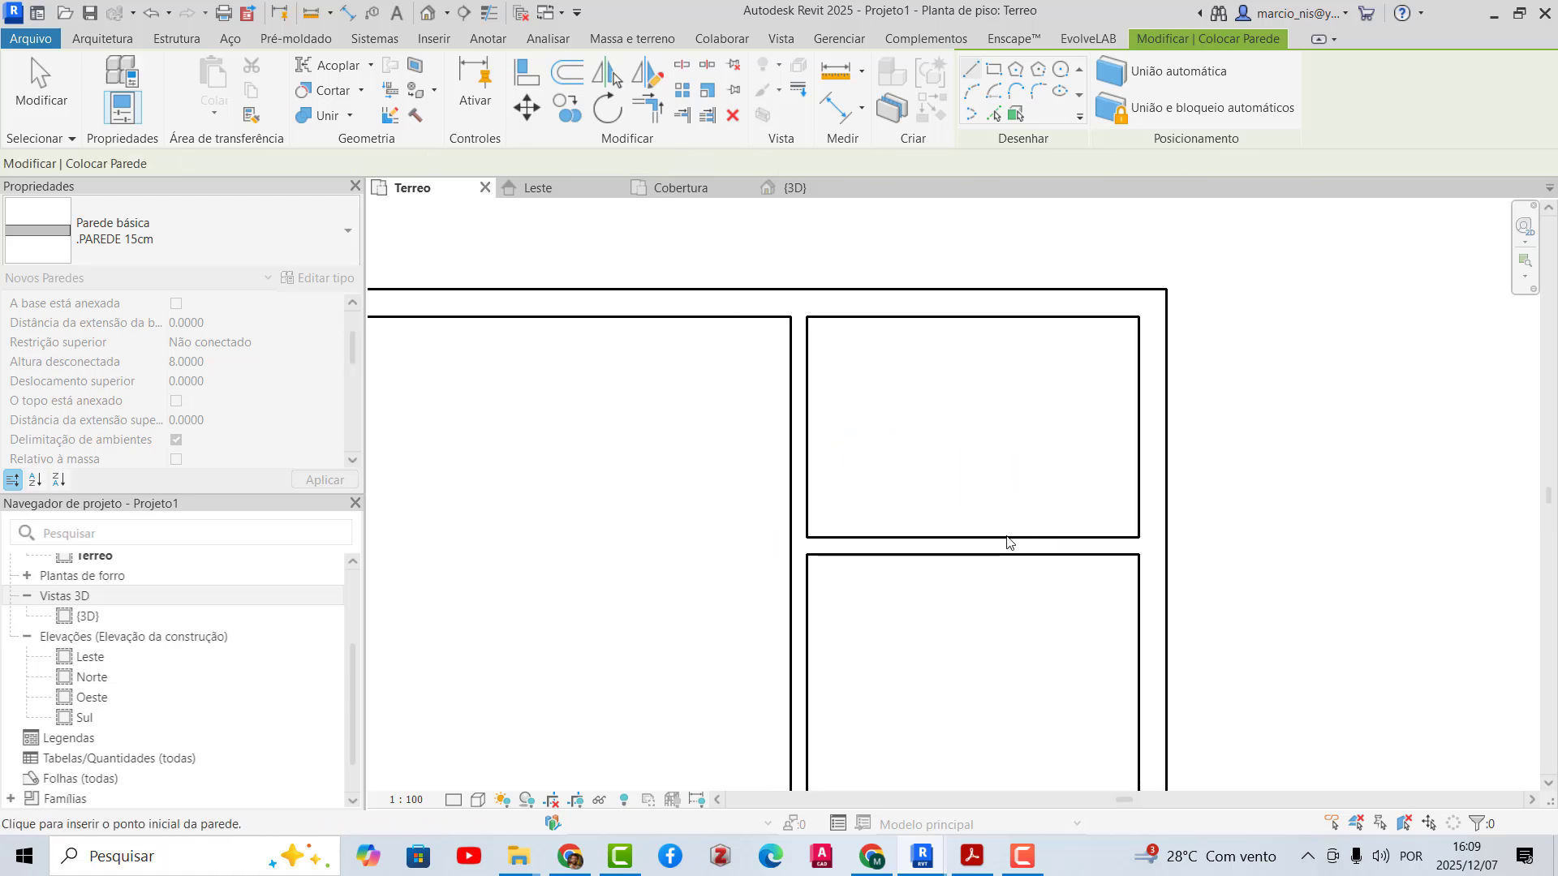
pyautogui.press('Escape')
pyautogui.click(1009, 543)
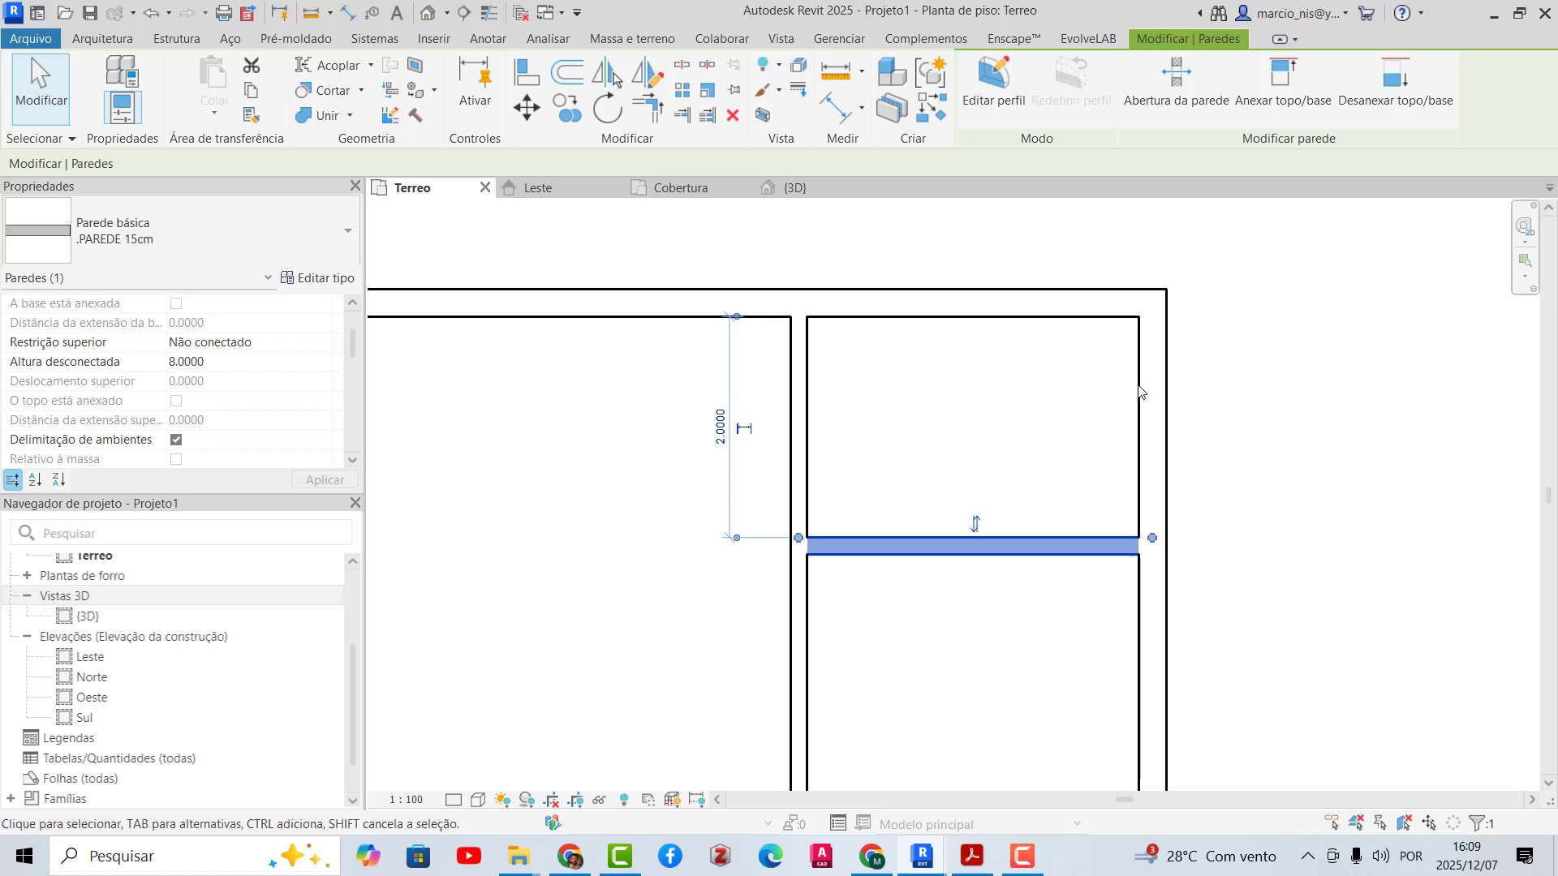
# - In the 3D view, constrain the tops of both 15 cm interior walls to the Terraço level
pyautogui.scroll(-3, 1261, 354)
pyautogui.scroll(-1, 1256, 357)
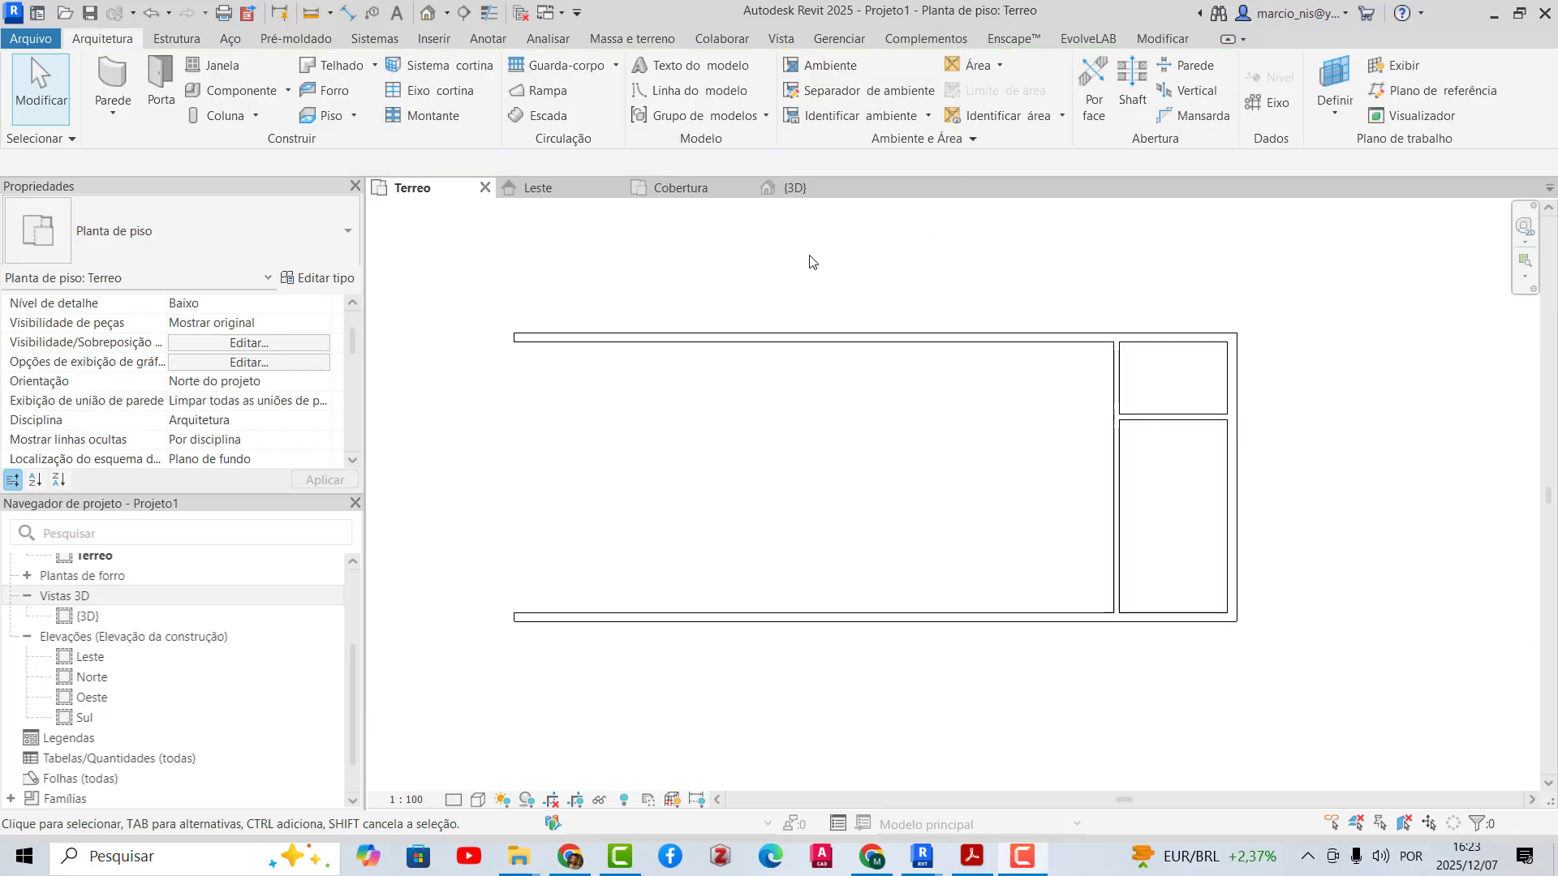
pyautogui.click(816, 183)
pyautogui.moveTo(1059, 539)
pyautogui.keyDown('shift'); pyautogui.mouseDown(button='middle')
pyautogui.moveTo(1028, 534)
pyautogui.moveTo(1208, 493)
pyautogui.moveTo(1071, 515)
pyautogui.mouseUp(button='middle'); pyautogui.keyUp('shift')
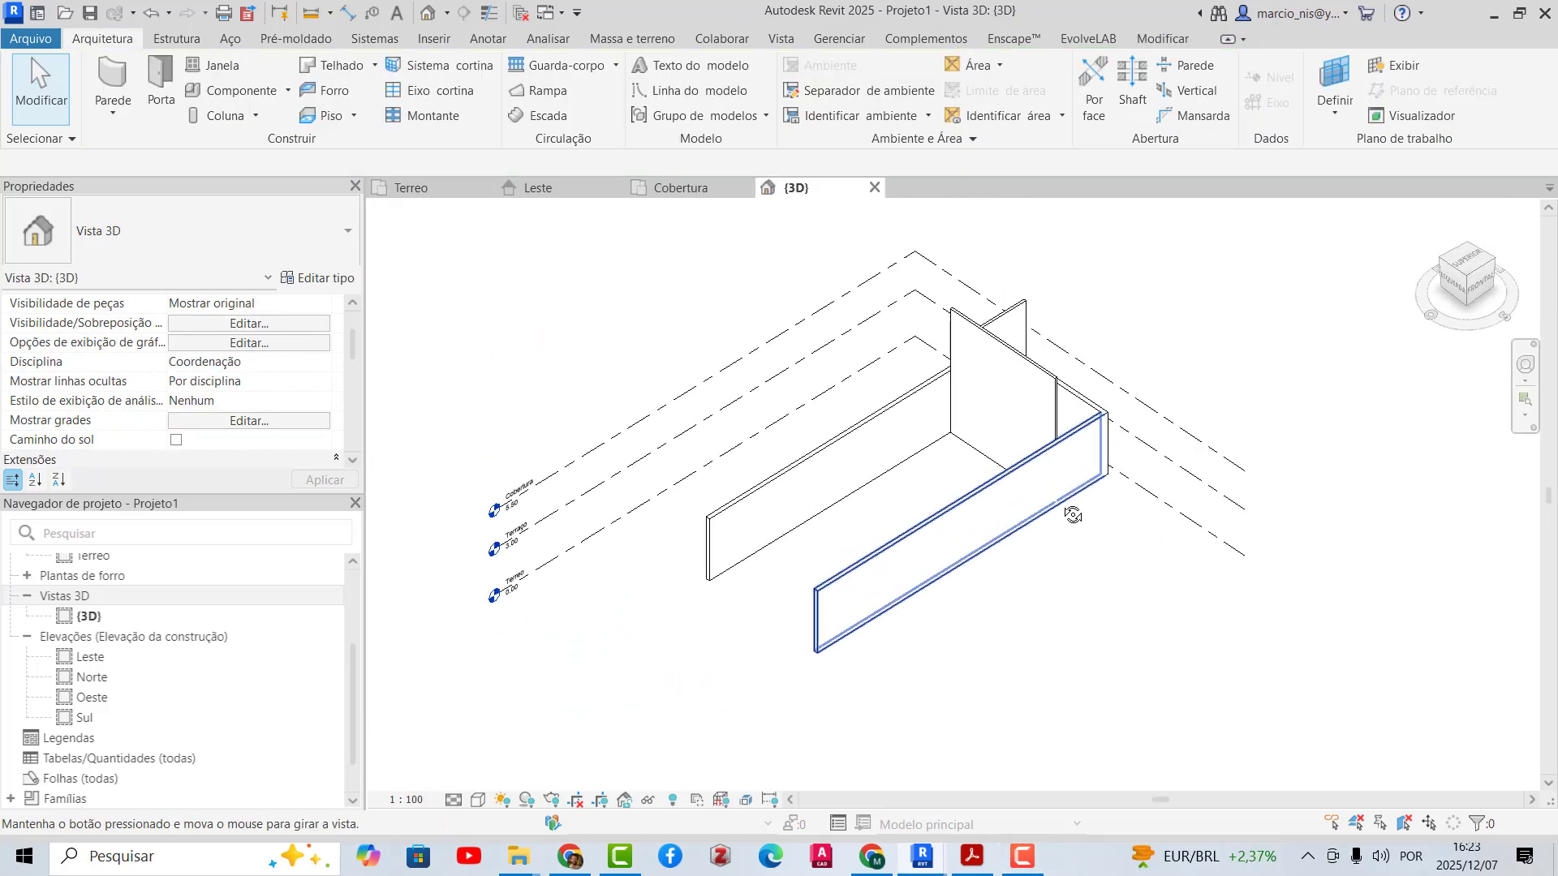
pyautogui.scroll(3, 1036, 361)
pyautogui.moveTo(1007, 429)
pyautogui.keyDown('shift'); pyautogui.mouseDown(button='middle')
pyautogui.moveTo(950, 438)
pyautogui.moveTo(966, 404)
pyautogui.moveTo(1004, 442)
pyautogui.mouseUp(button='middle'); pyautogui.keyUp('shift')
pyautogui.scroll(2, 1010, 326)
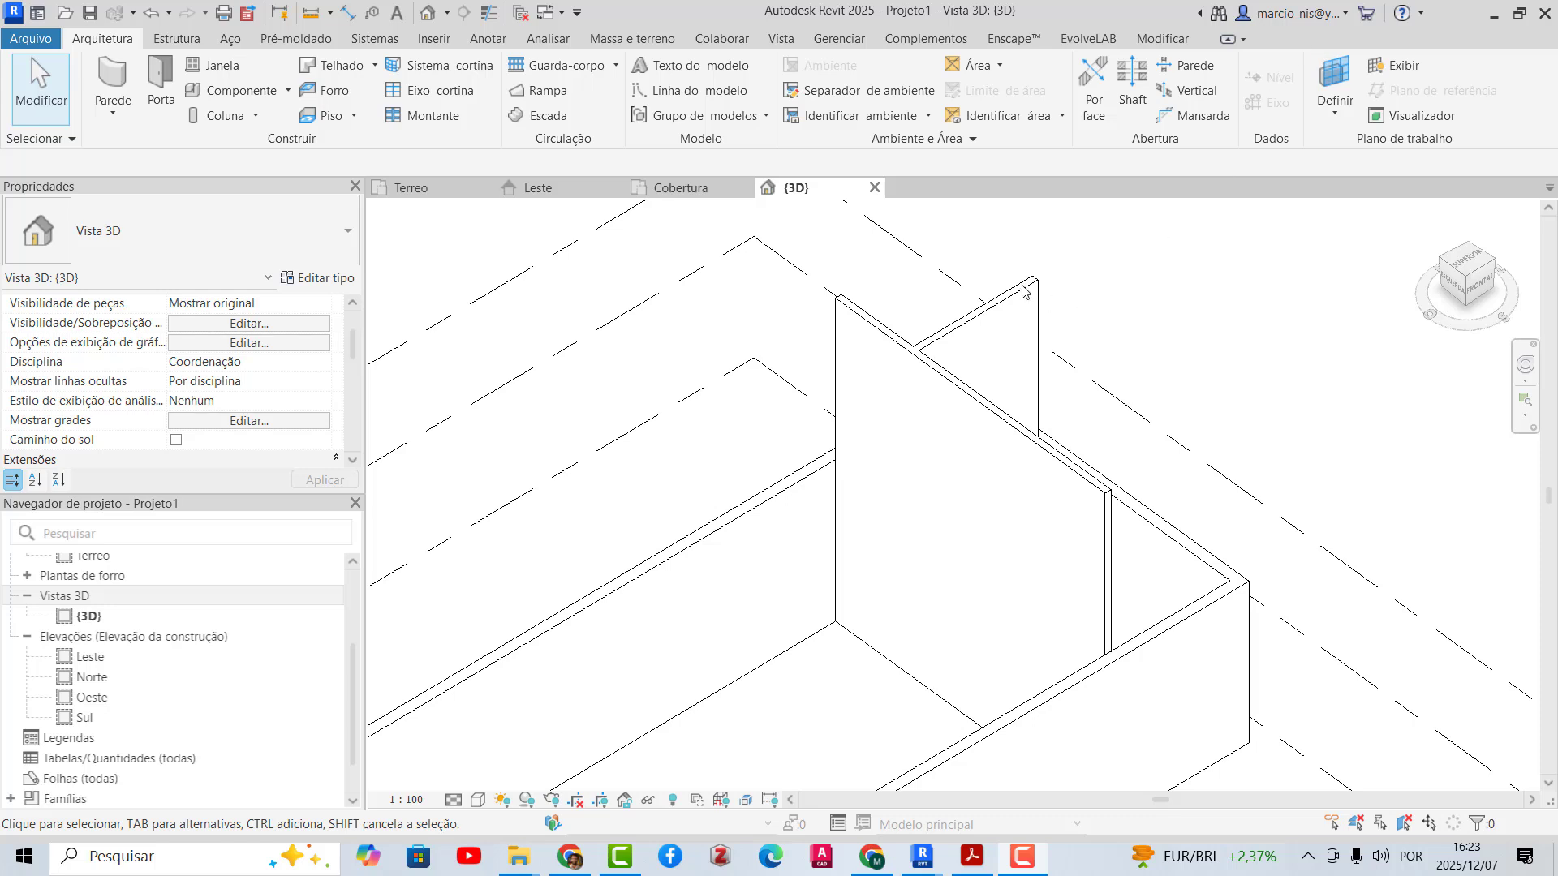
pyautogui.click(889, 333)
pyautogui.keyDown('ctrl'); pyautogui.click(942, 333); pyautogui.keyUp('ctrl')
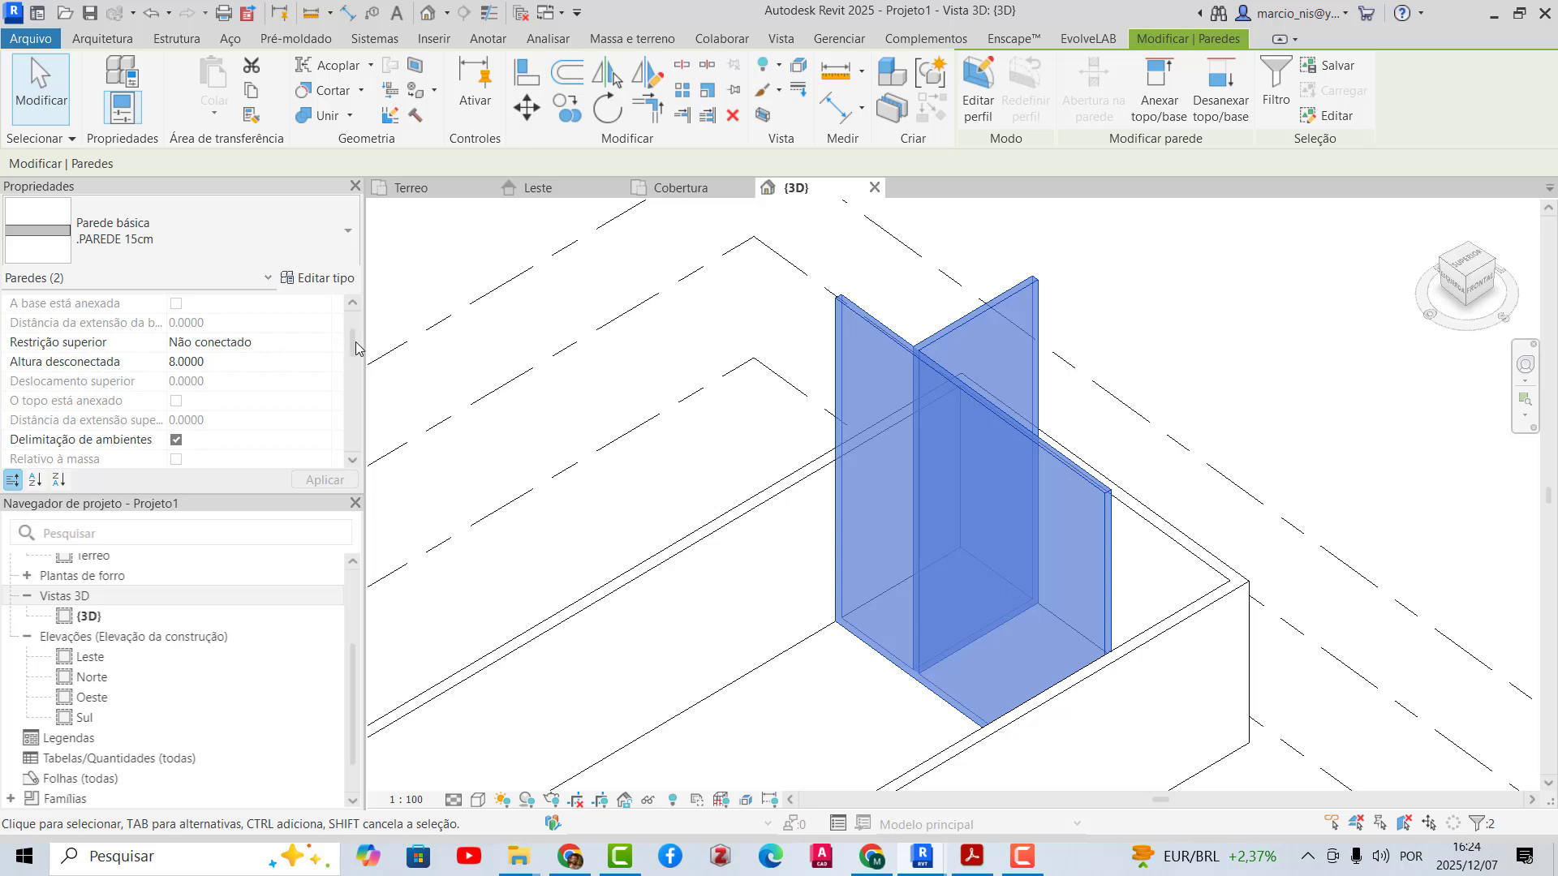
pyautogui.click(324, 348)
pyautogui.click(324, 350)
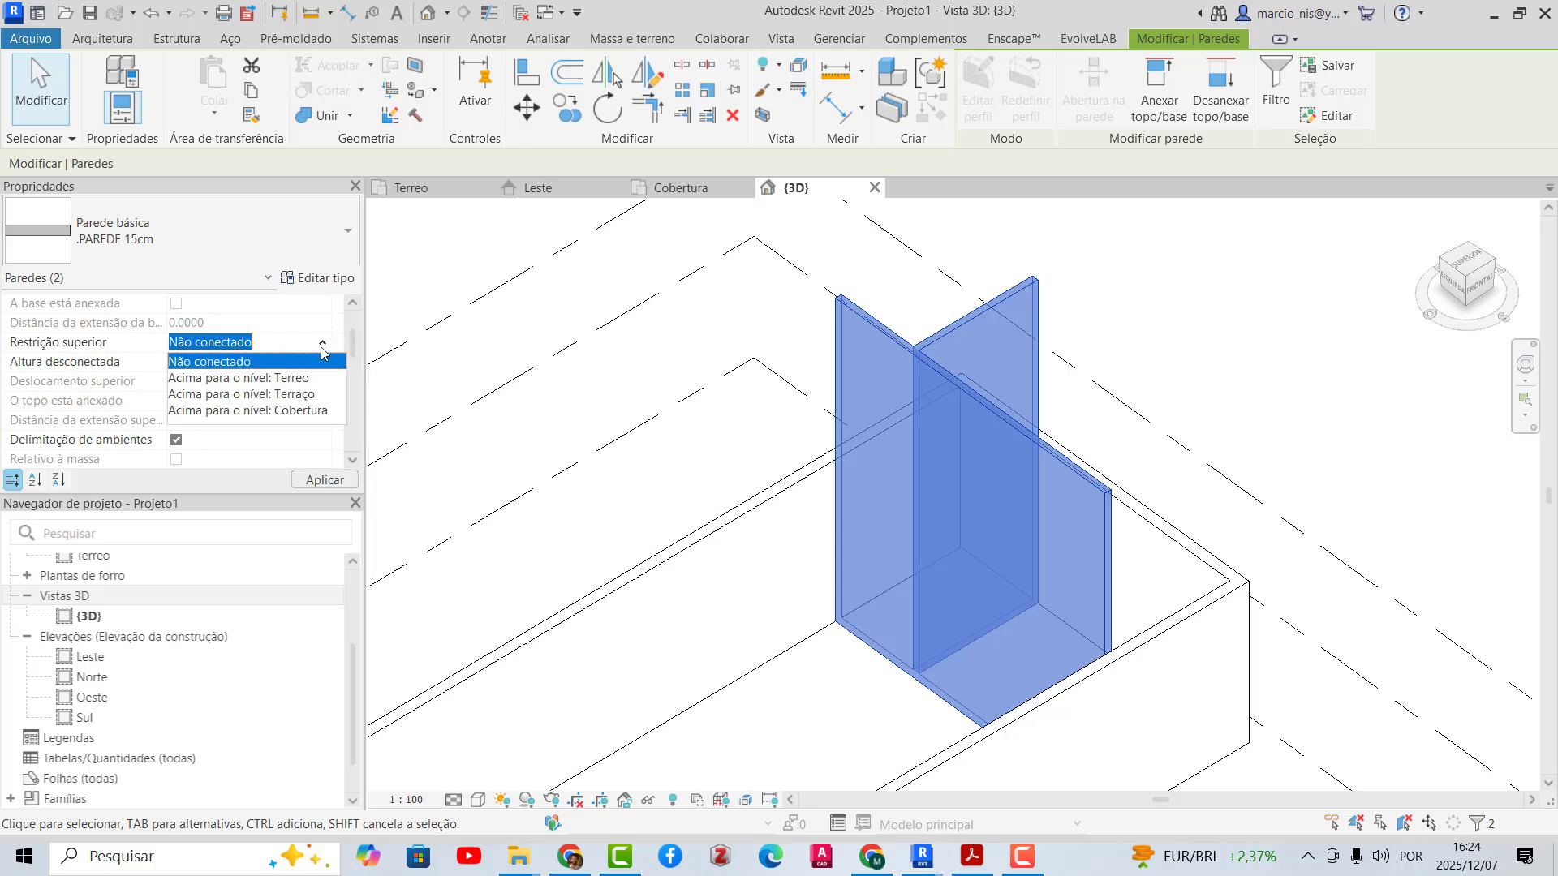
pyautogui.click(264, 395)
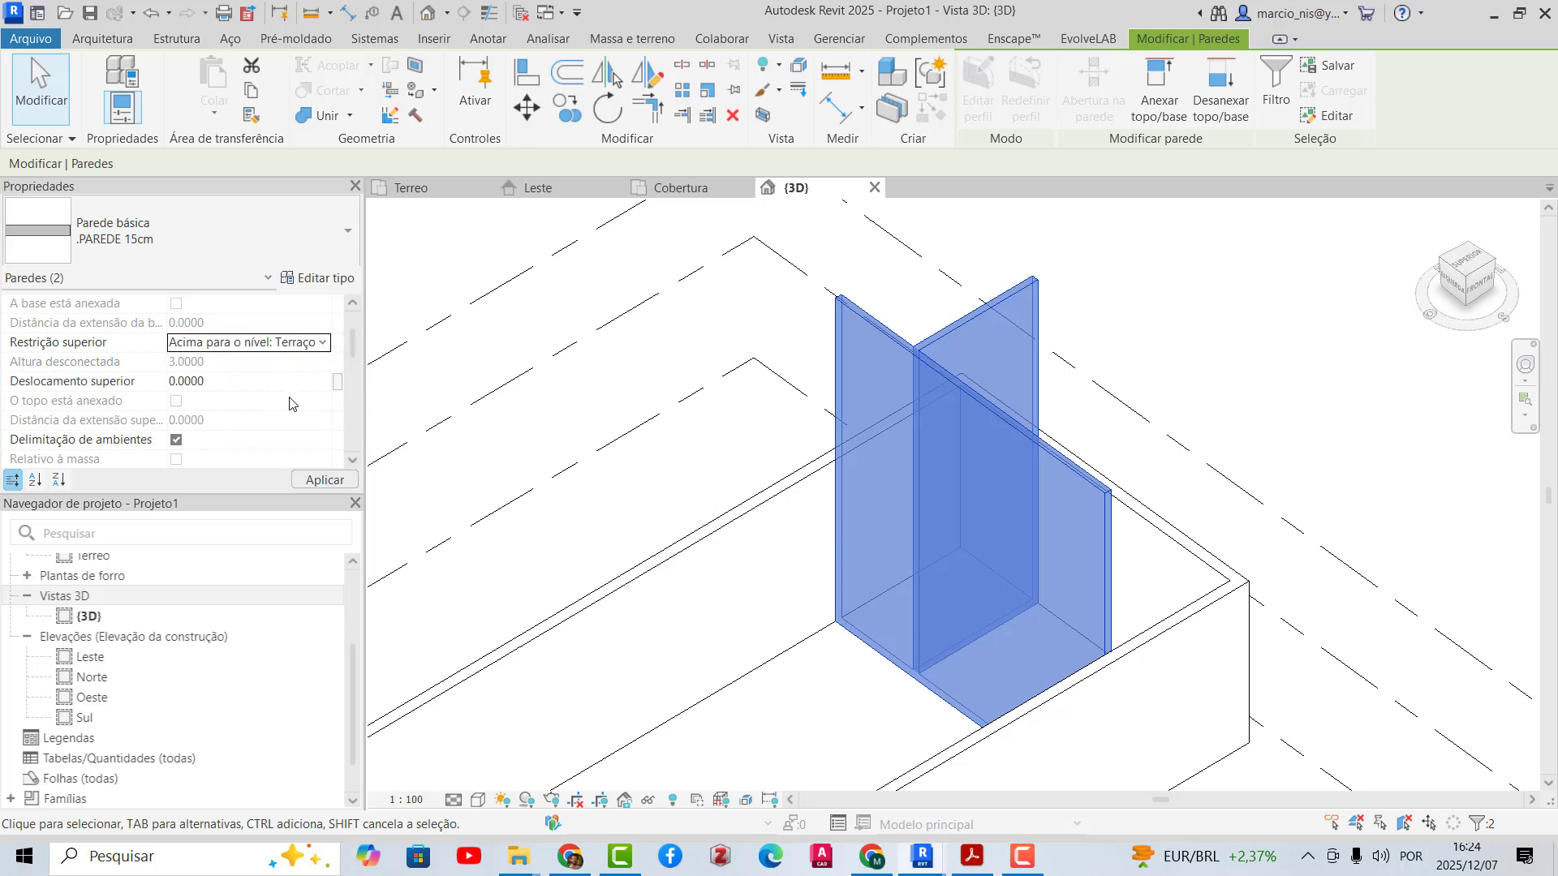
pyautogui.click(1102, 311)
pyautogui.scroll(-3, 980, 325)
pyautogui.keyDown('shift'); pyautogui.moveTo(920, 524); pyautogui.dragTo(914, 564, button='middle'); pyautogui.keyUp('shift')
pyautogui.scroll(3, 907, 420)
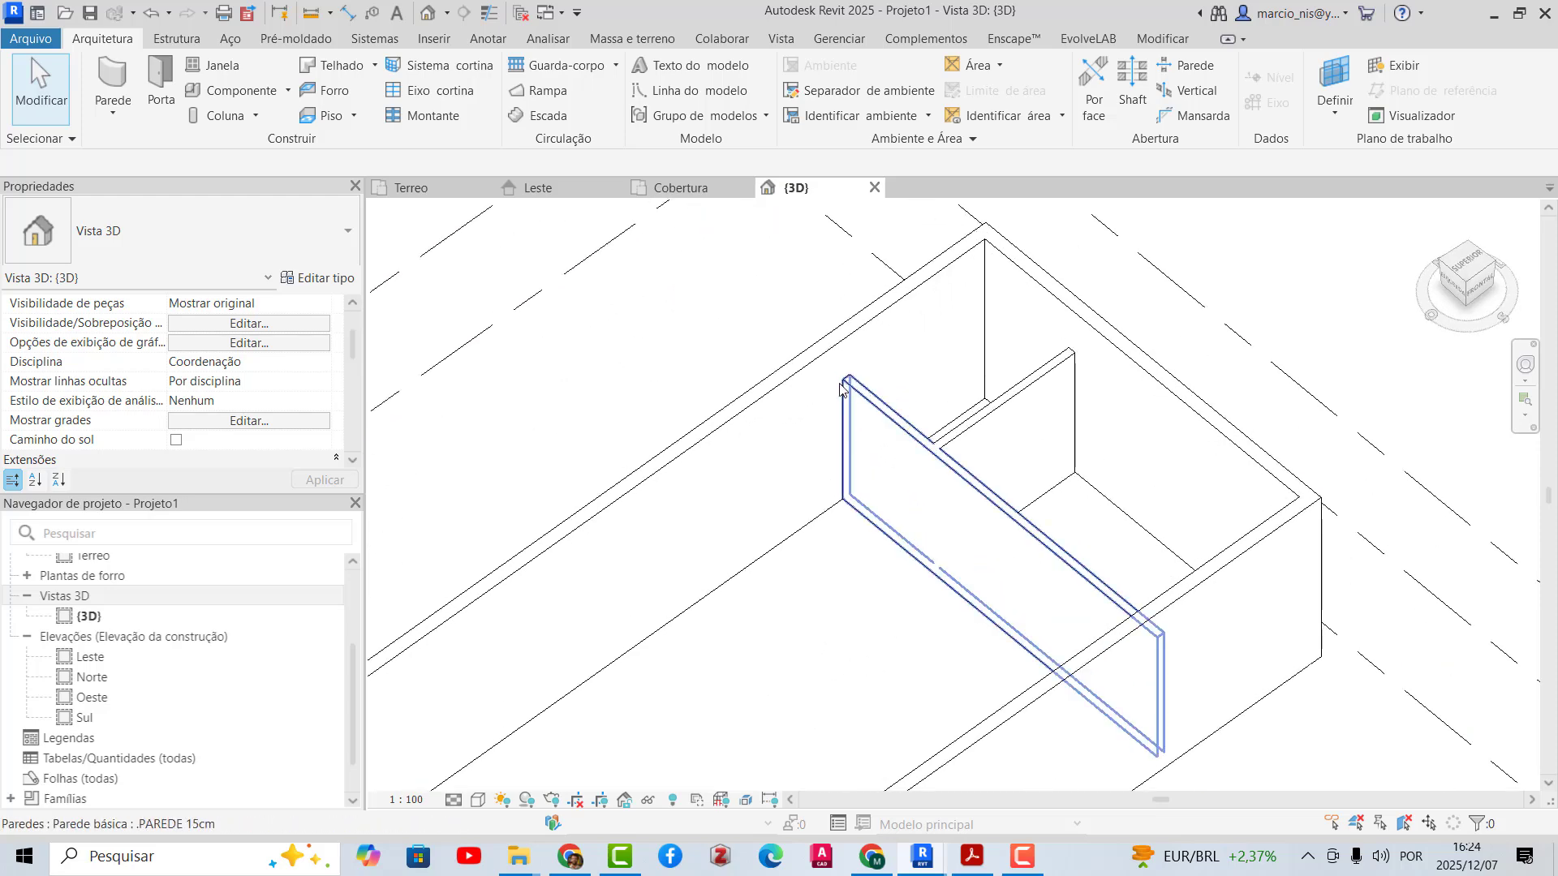
pyautogui.keyDown('shift'); pyautogui.moveTo(961, 442); pyautogui.dragTo(963, 428, button='middle'); pyautogui.keyUp('shift')
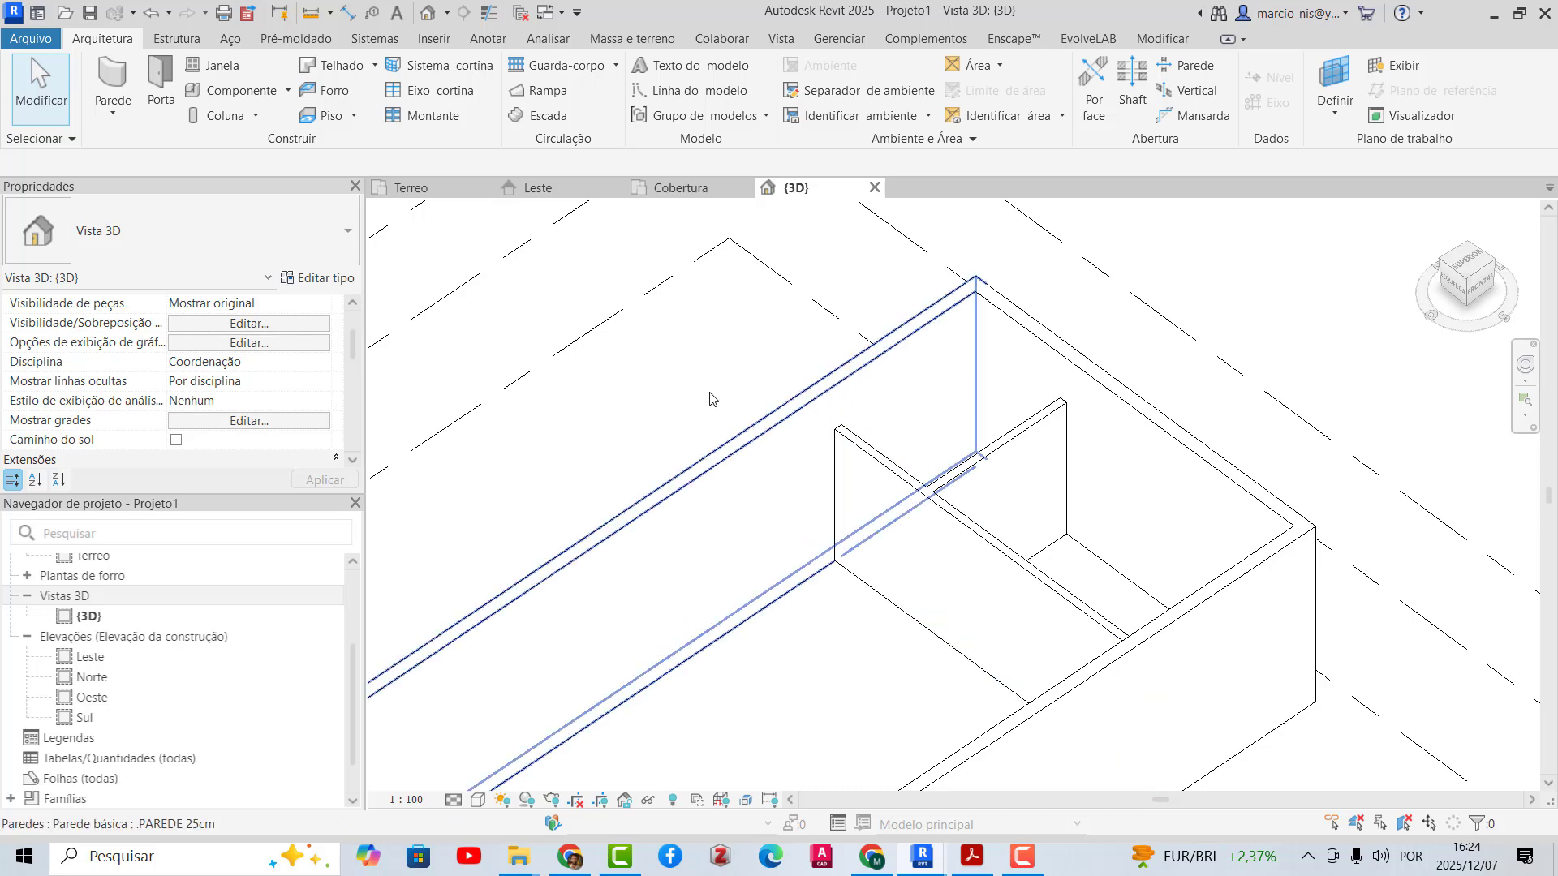
pyautogui.scroll(-1, 929, 385)
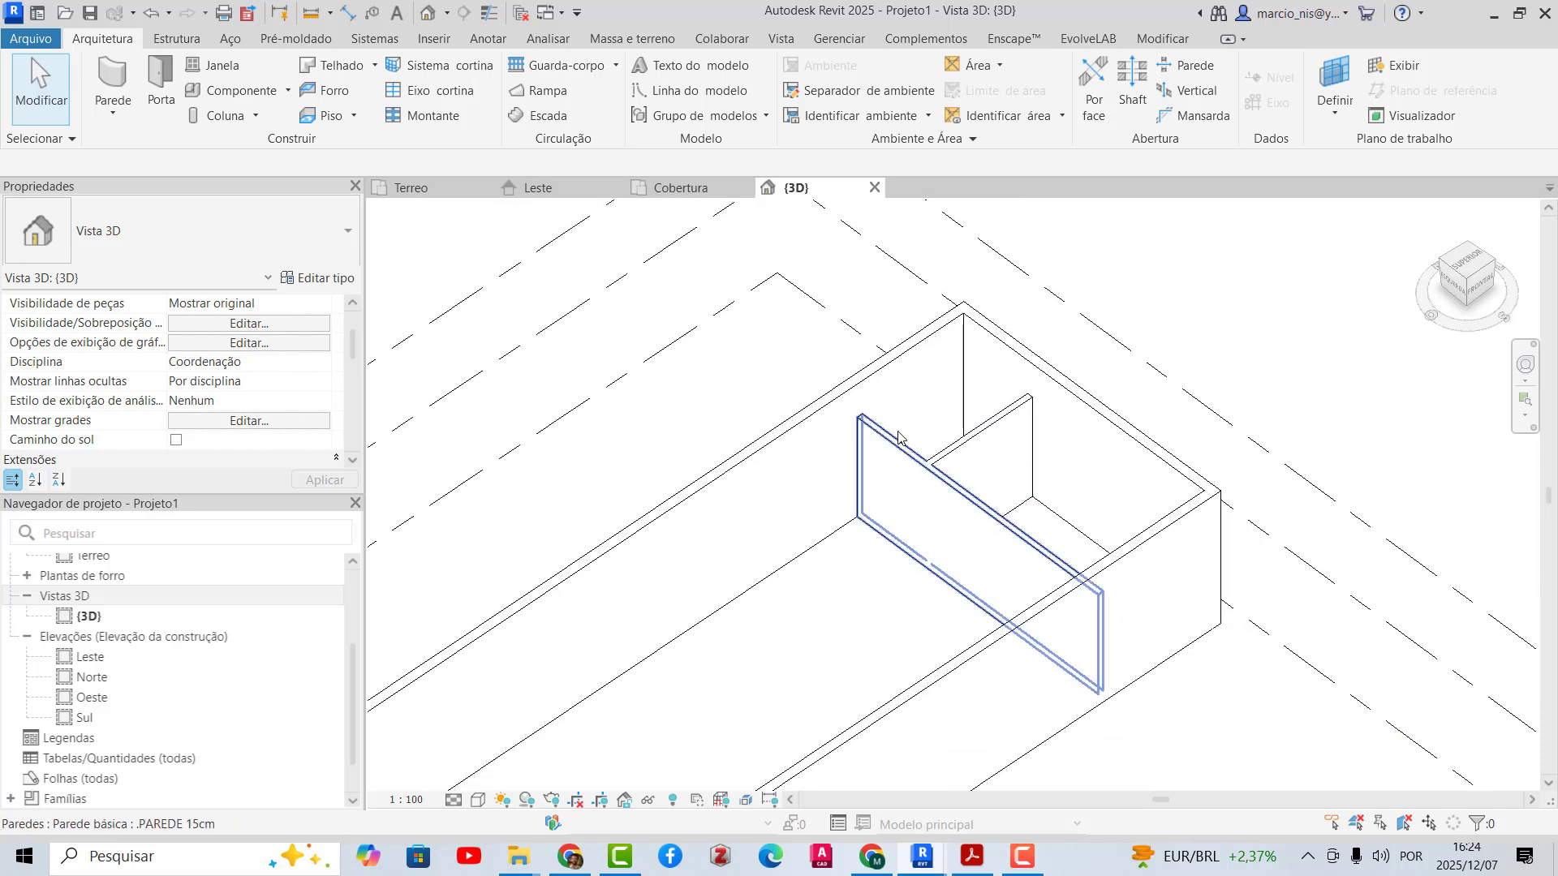
pyautogui.keyDown('shift'); pyautogui.moveTo(921, 521); pyautogui.dragTo(824, 493, button='middle'); pyautogui.keyUp('shift')
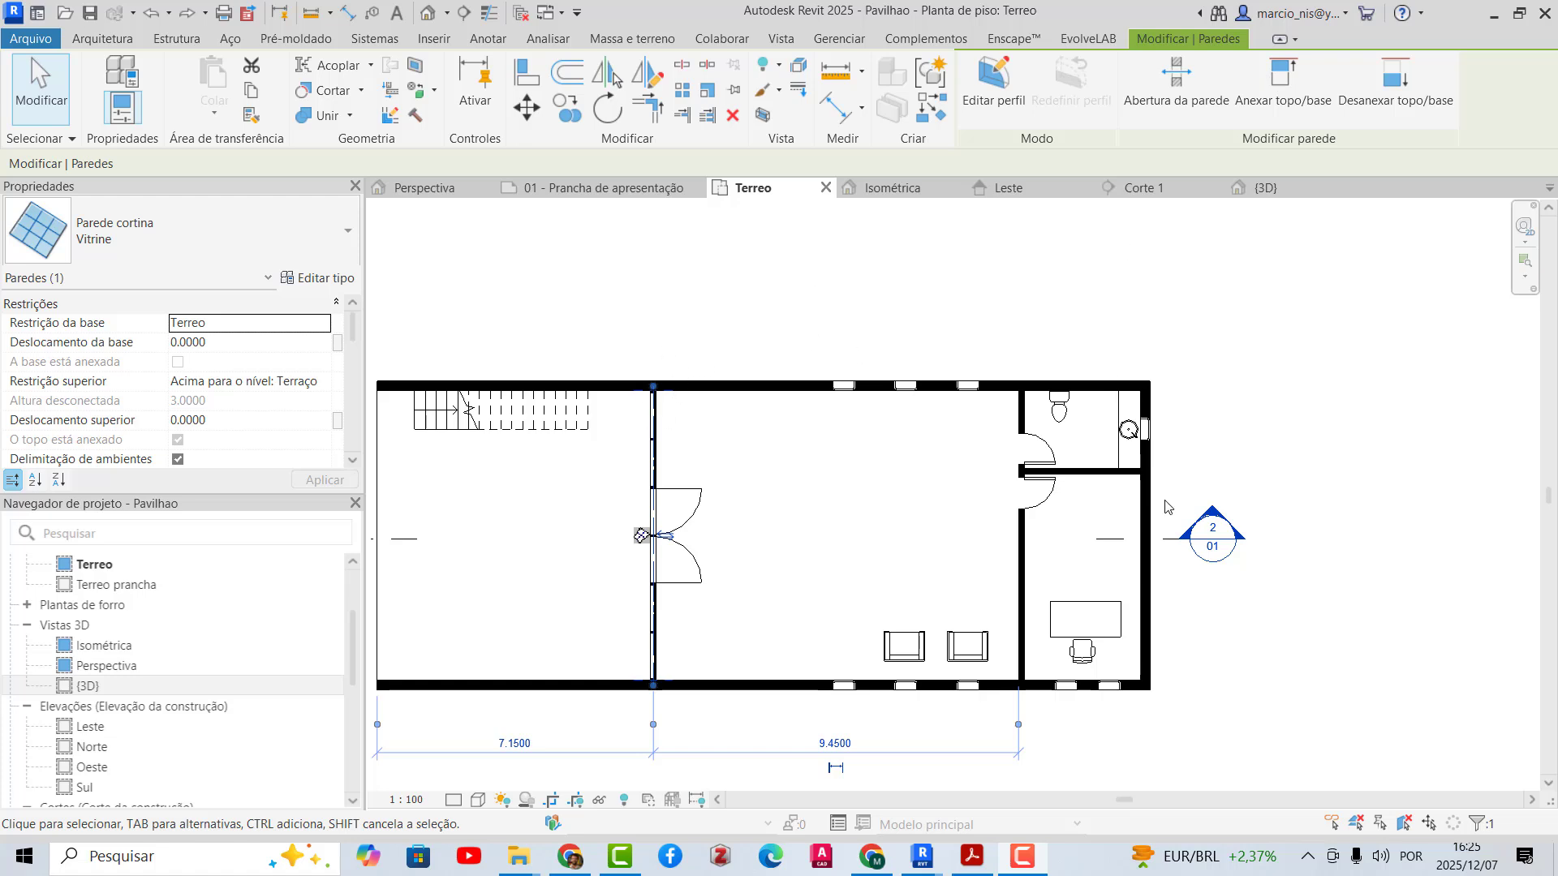
# - Switch from the Pavilhao reference to Projeto1, open the Terreo floor plan and dismiss the save reminder
pyautogui.scroll(1, 652, 670)
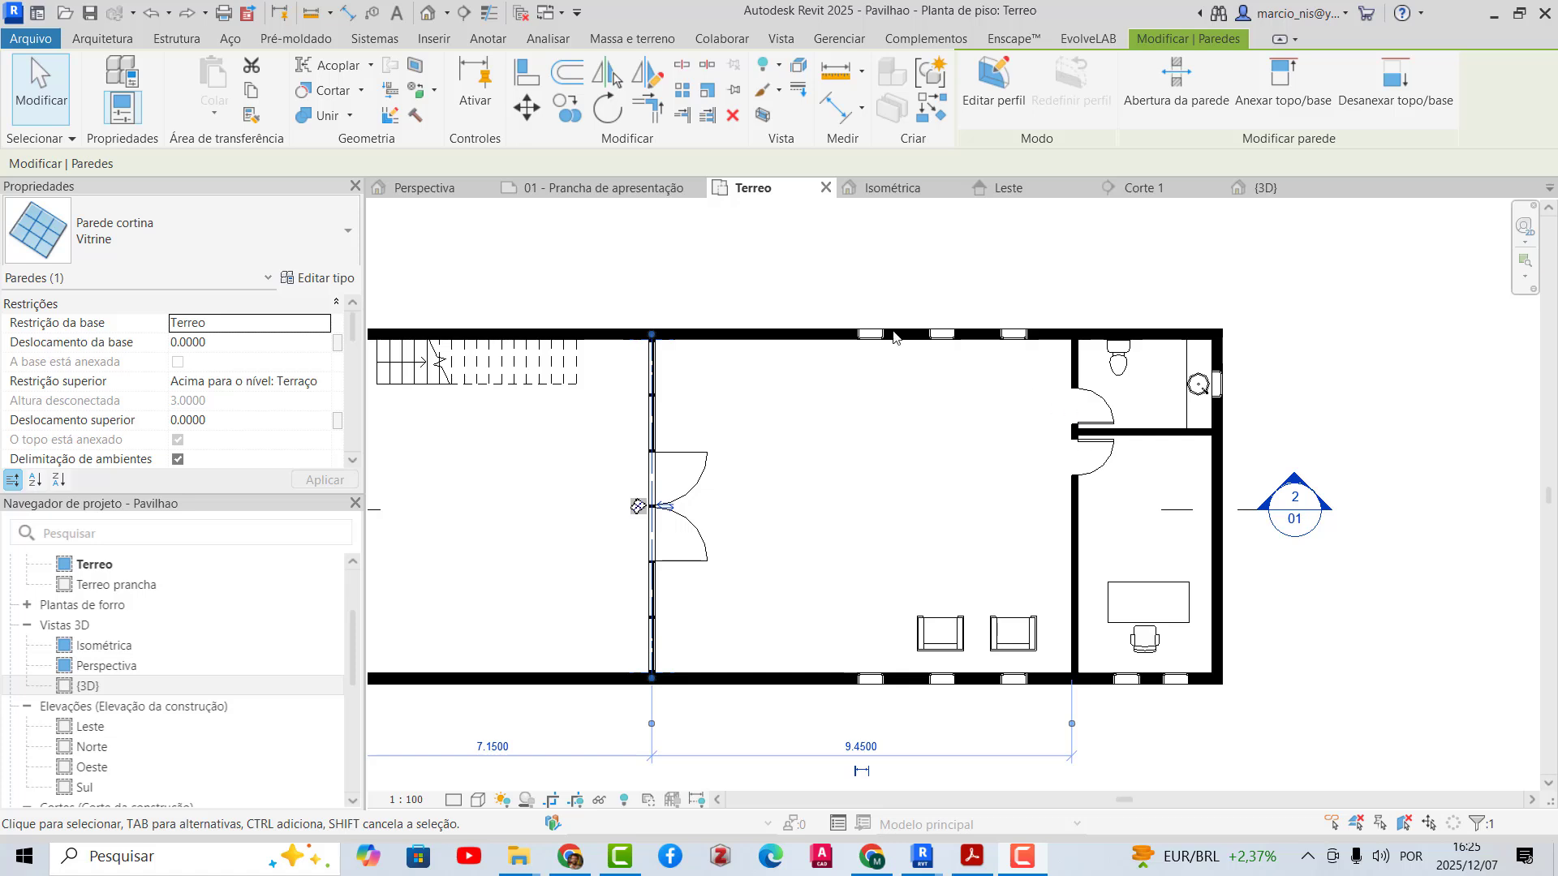
pyautogui.moveTo(924, 863)
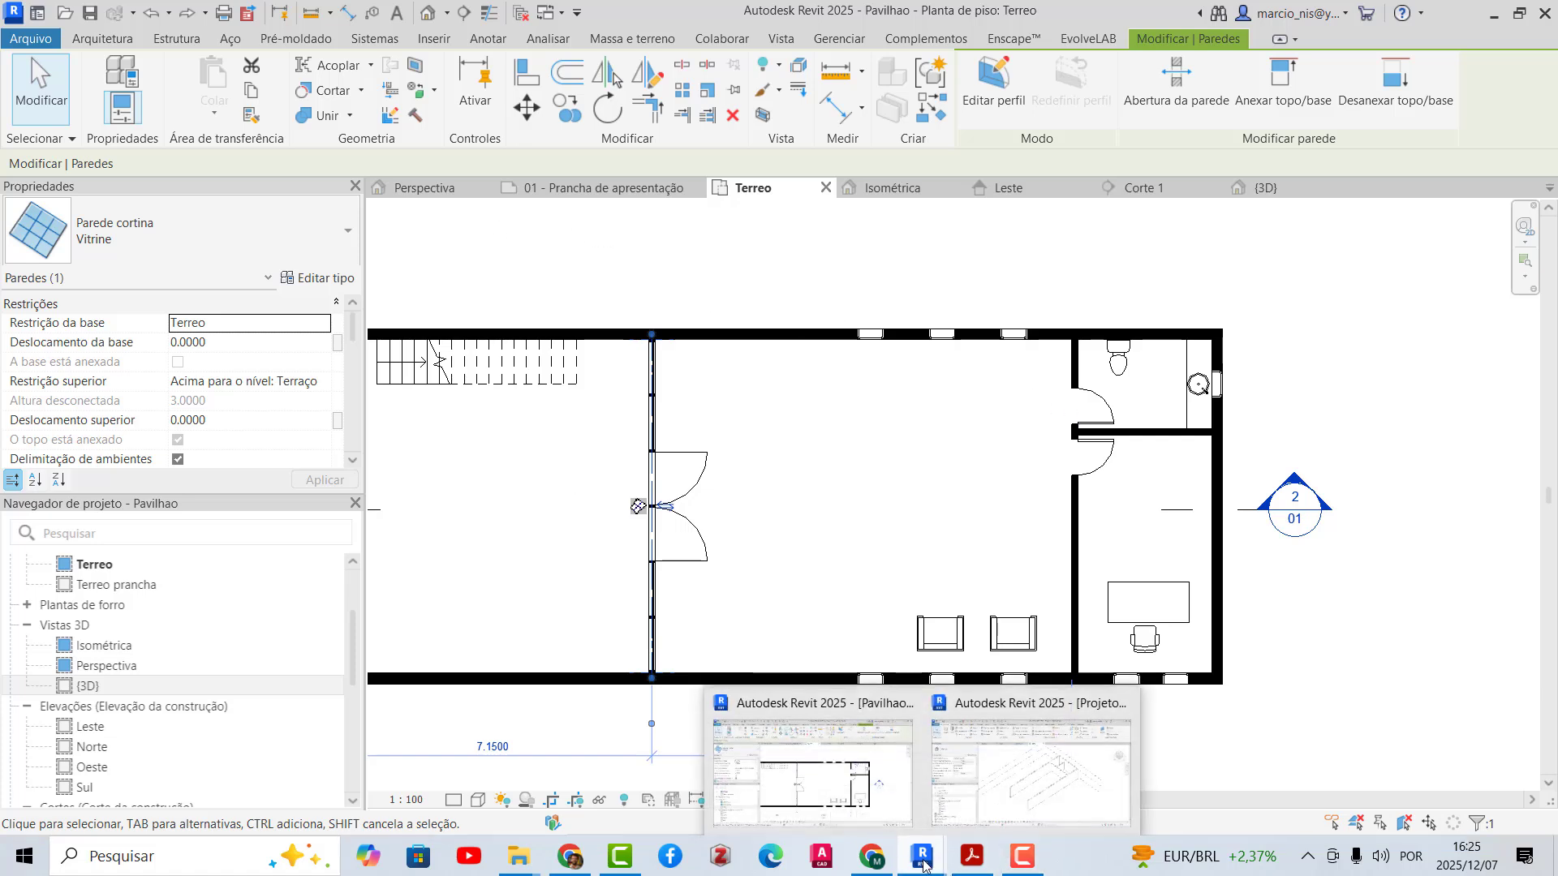
pyautogui.click(1040, 781)
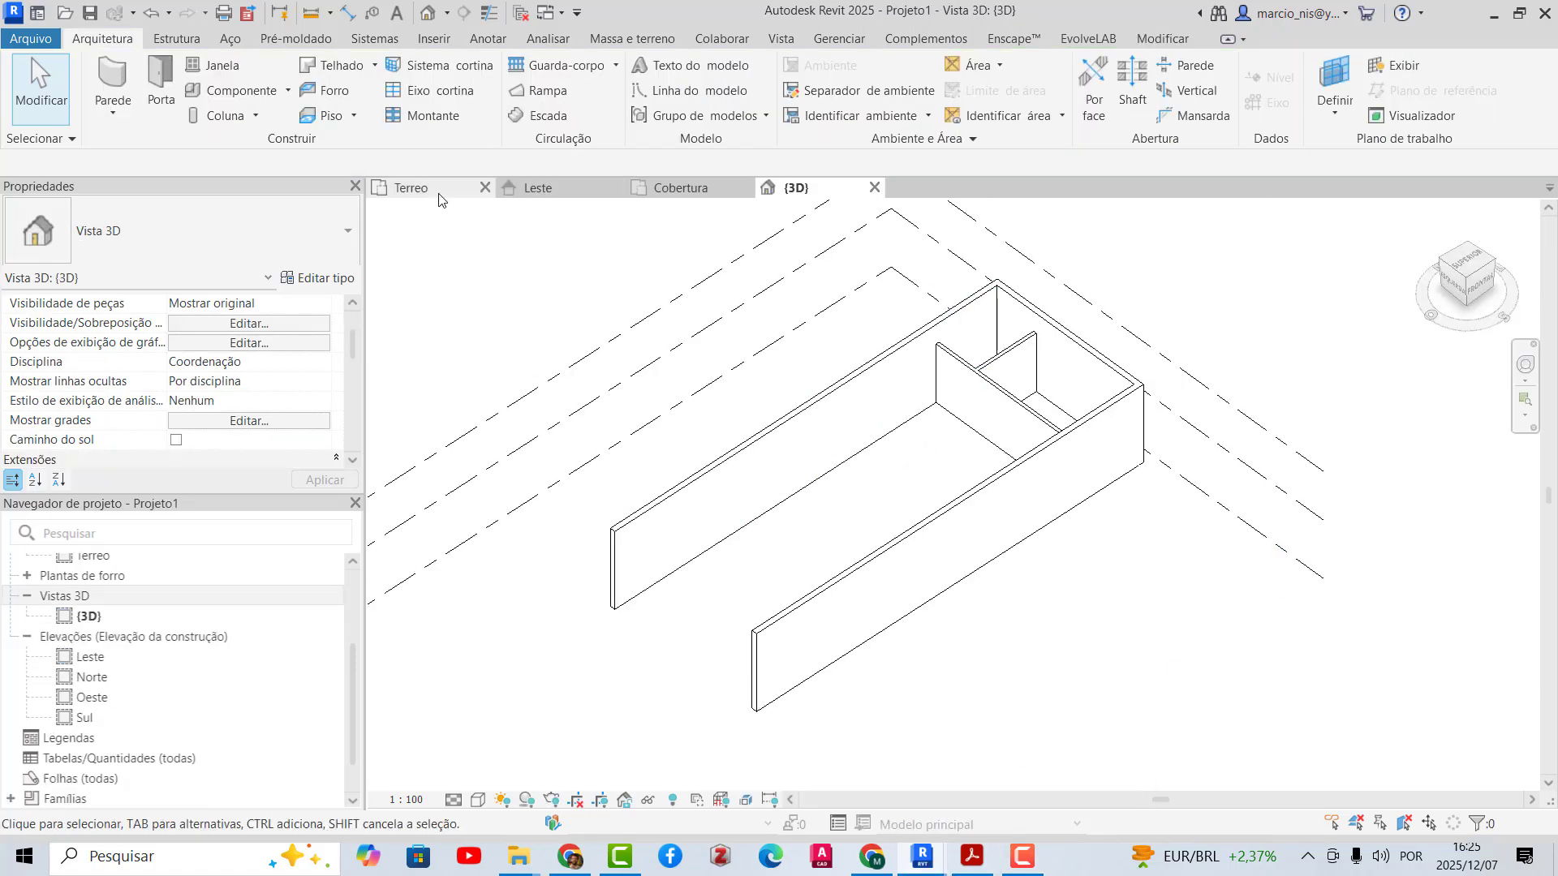
pyautogui.click(413, 188)
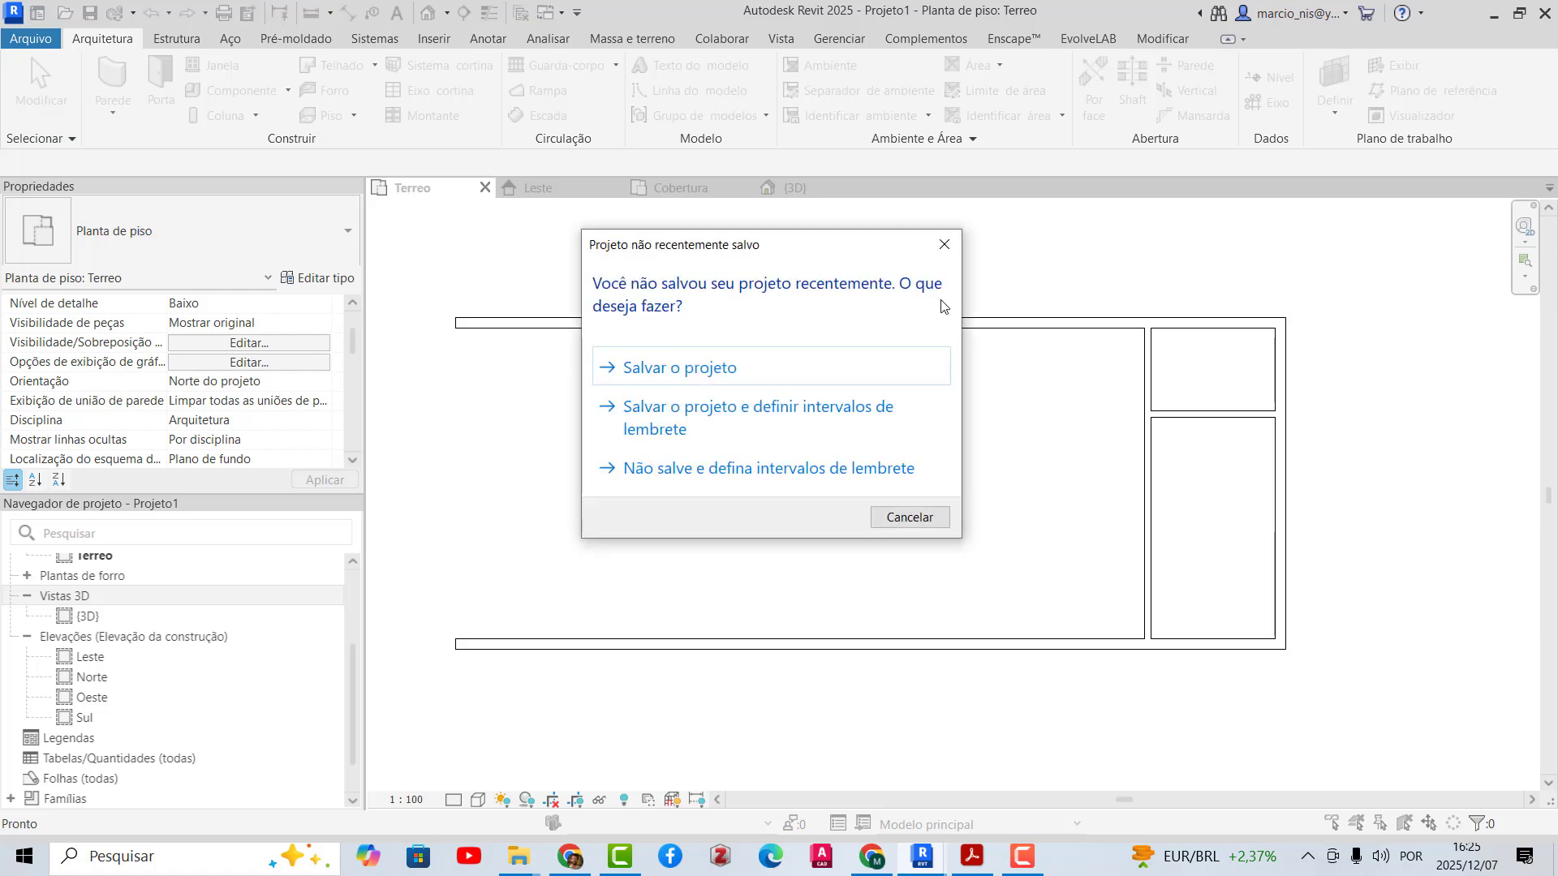
pyautogui.click(943, 244)
# - Draw a vertical .PAREDE 15cm wall between the two long outer walls, 9.45 m west of the existing vertical partition
pyautogui.press('w')
pyautogui.press('a')
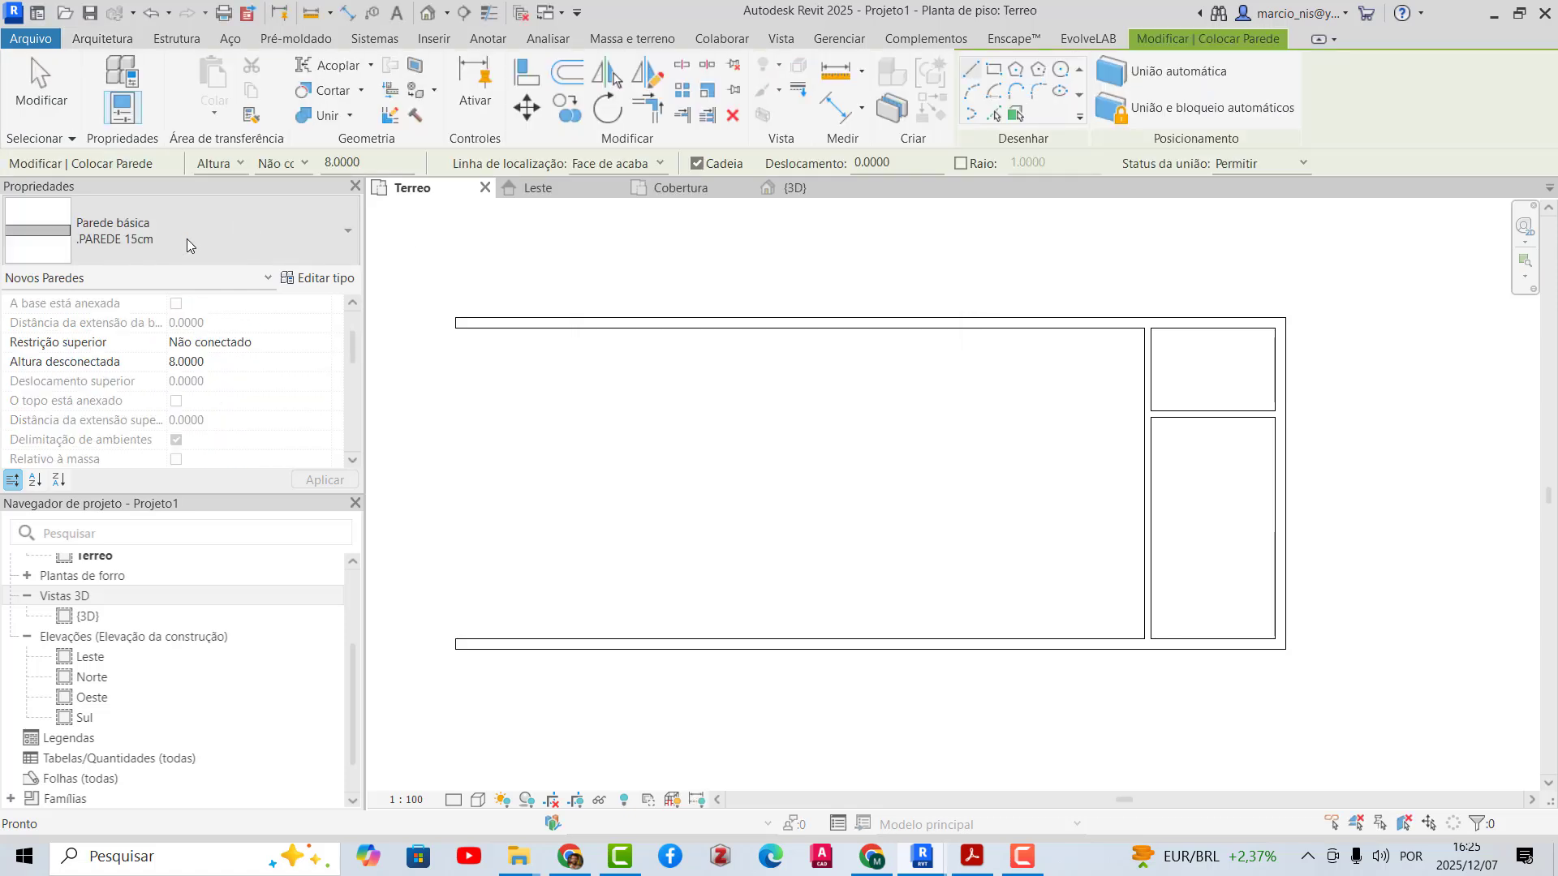
pyautogui.click(1142, 328)
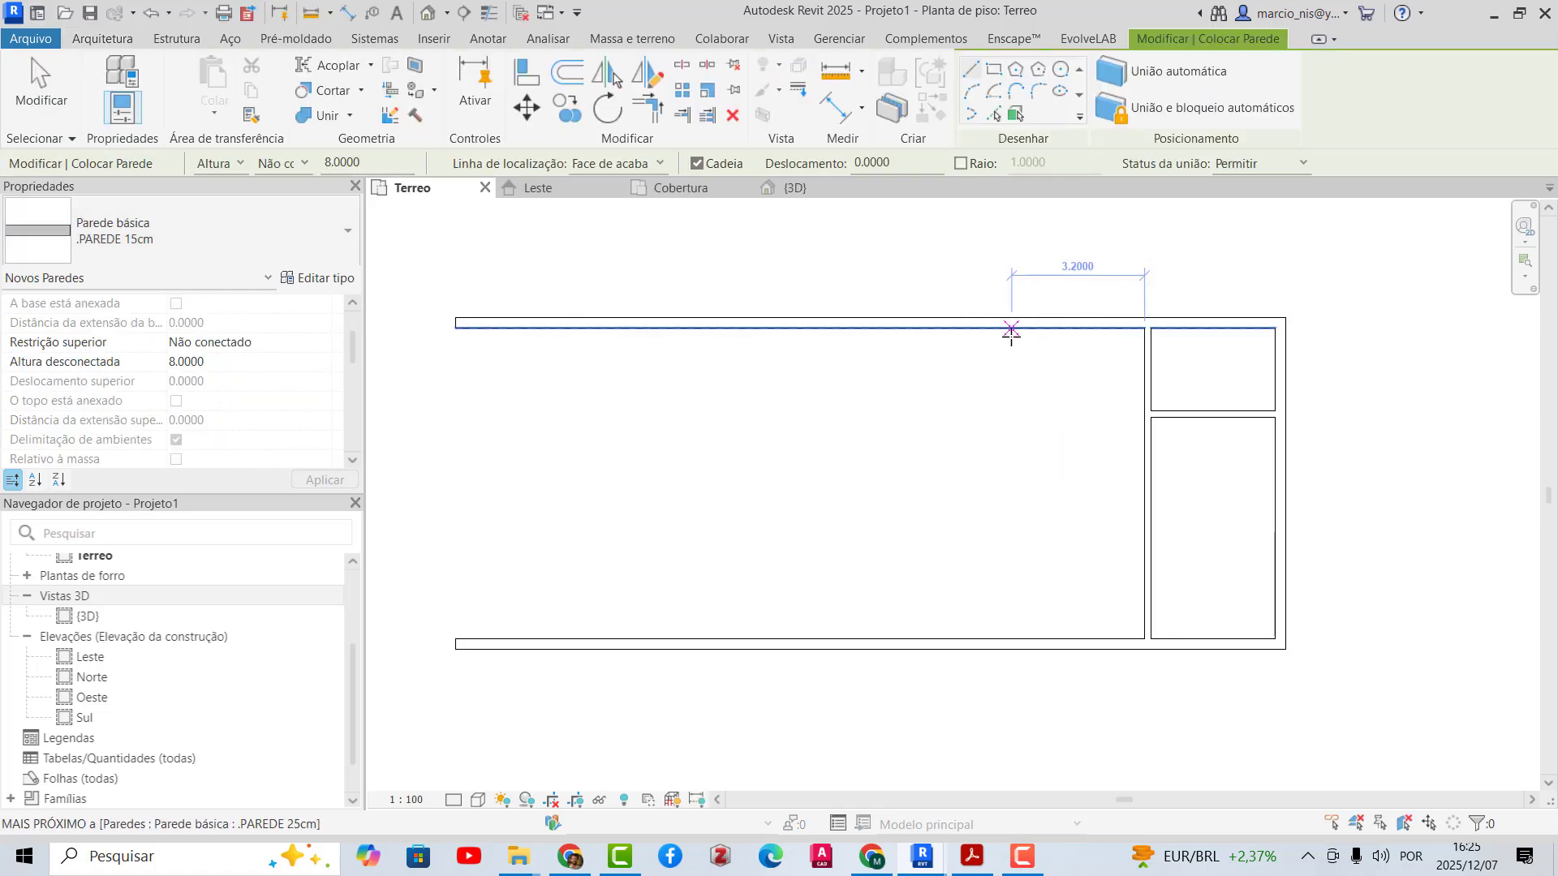
pyautogui.write('9.4')
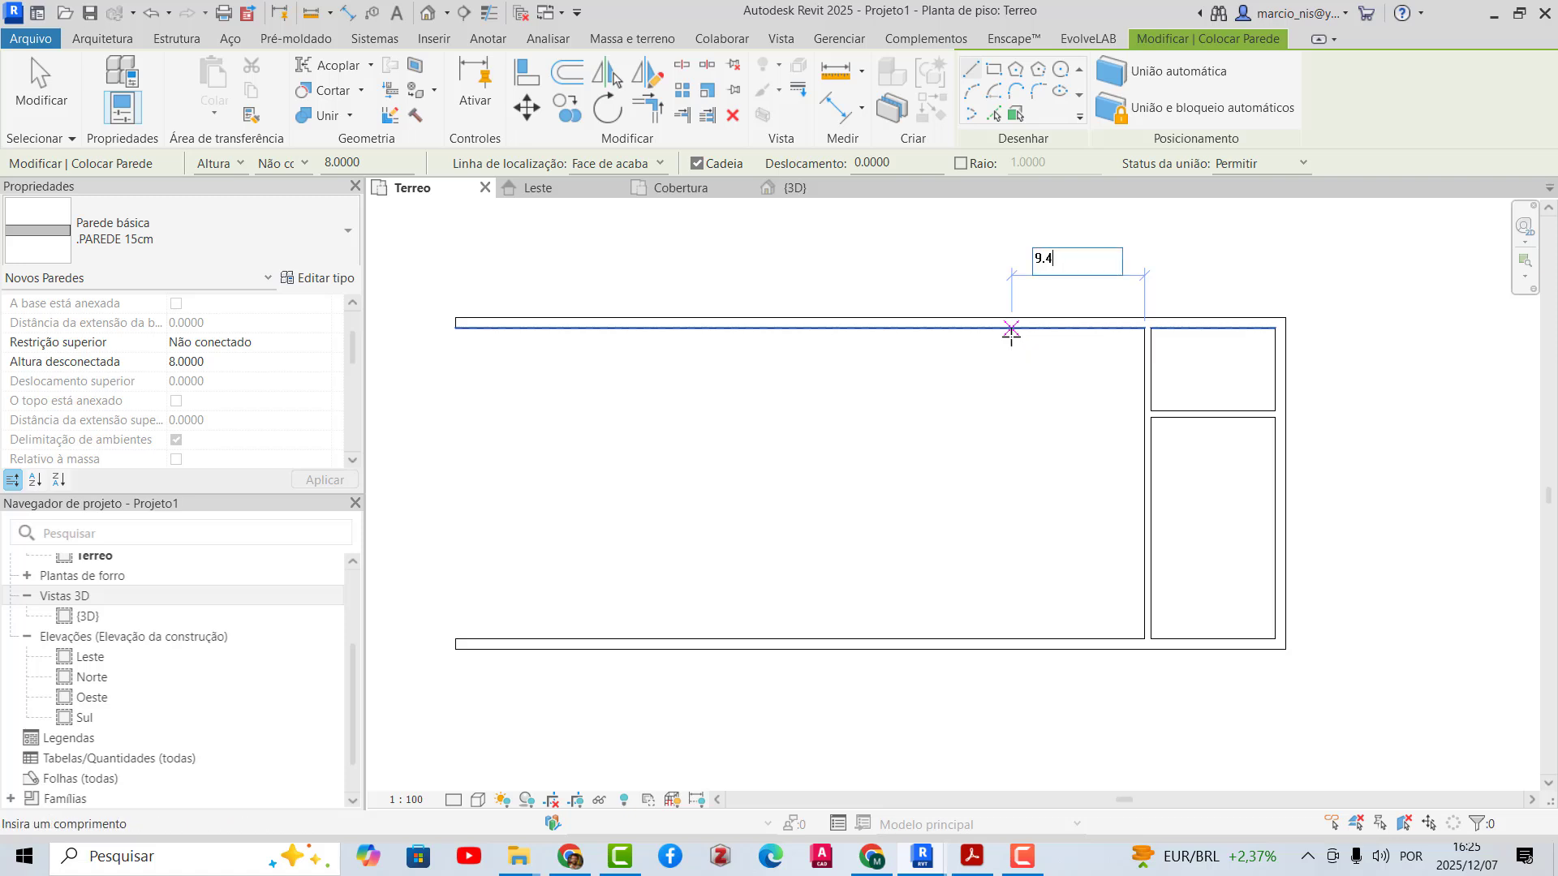
pyautogui.write('6')
pyautogui.press('Return')
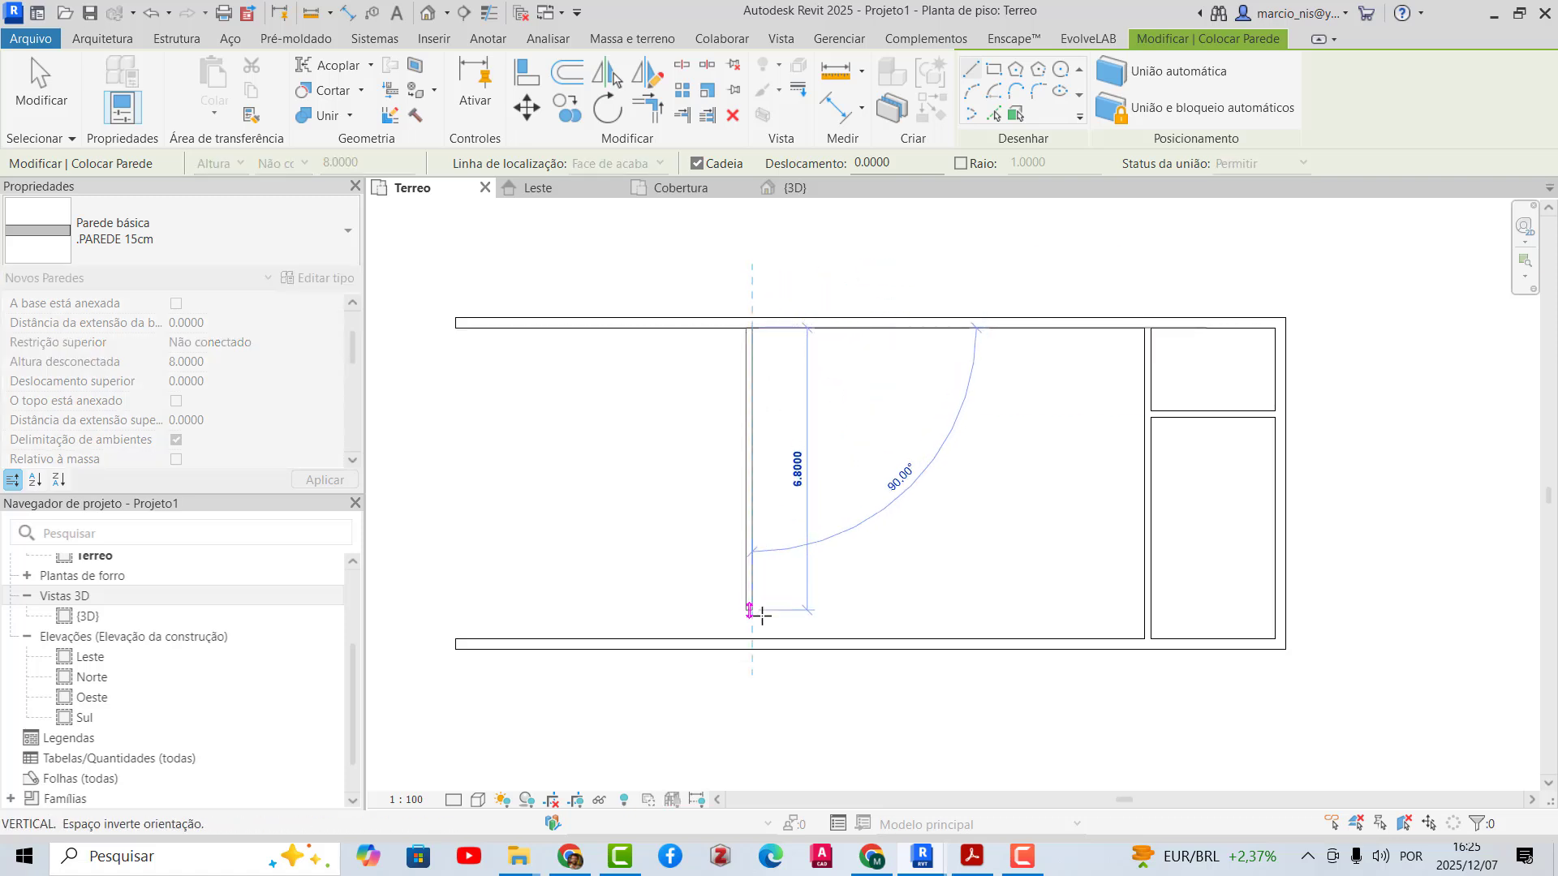
pyautogui.click(750, 640)
pyautogui.press('Escape')
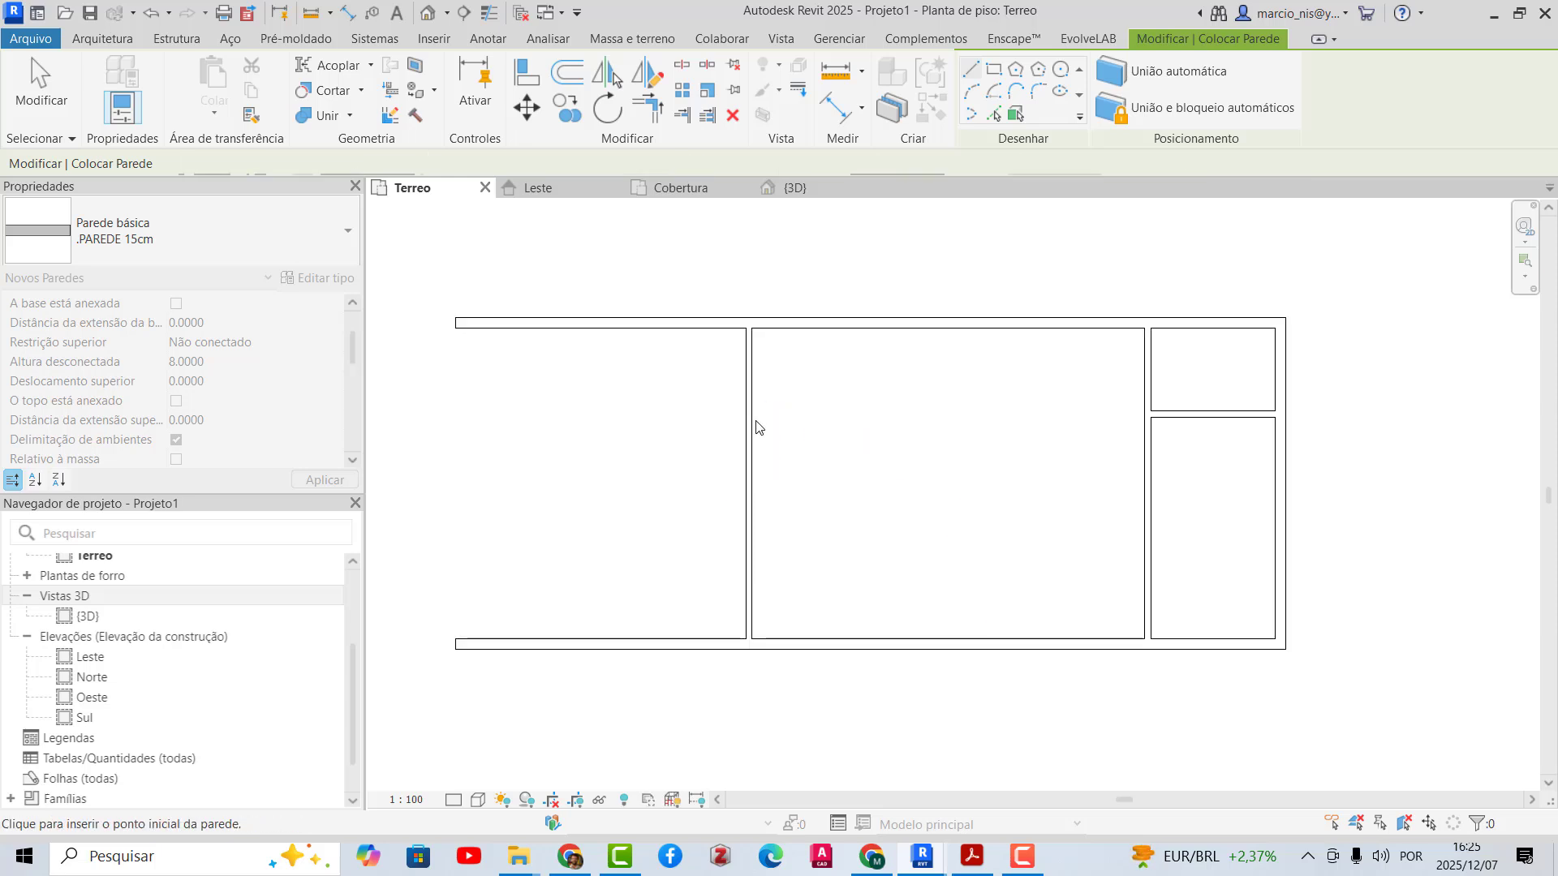
pyautogui.press('Escape')
# - Constrain the top of the new vertical partition to the Terraço level and view it in 3D
pyautogui.click(751, 428)
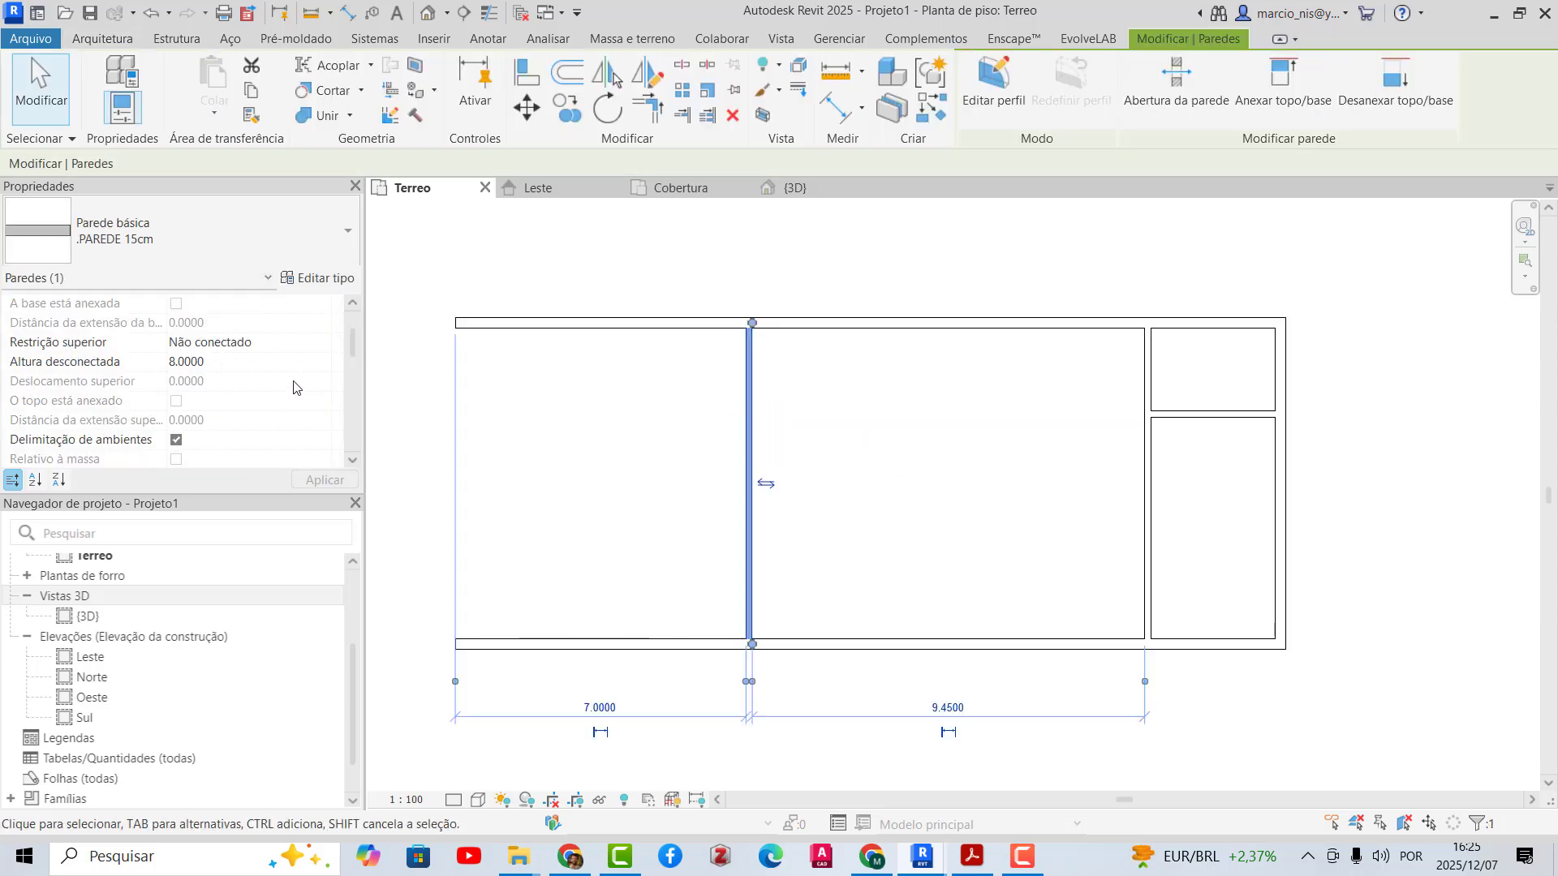
pyautogui.click(311, 343)
pyautogui.click(326, 342)
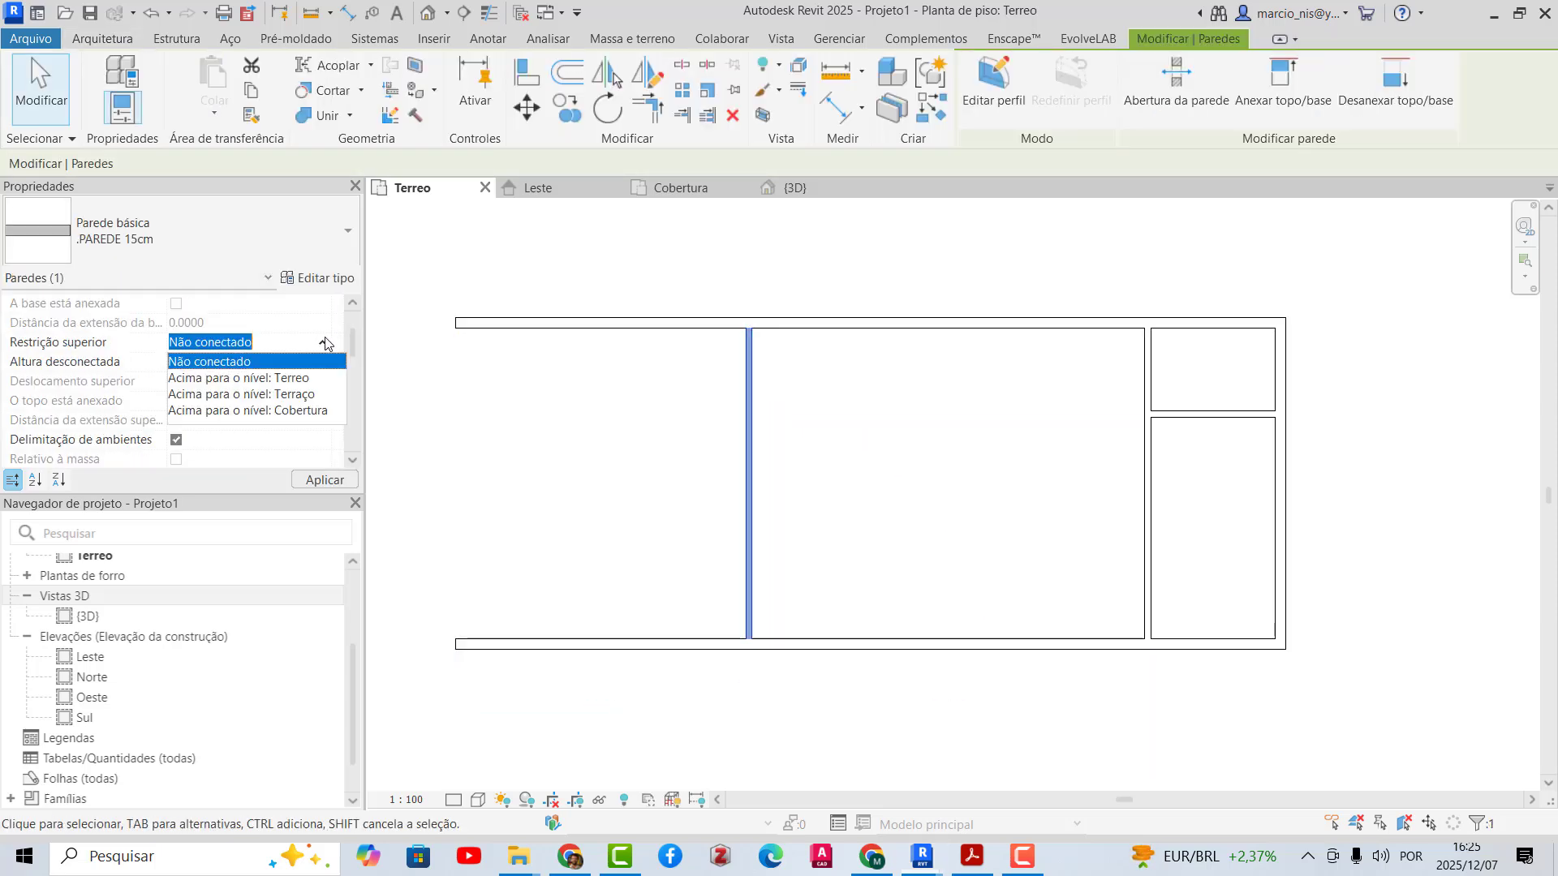
pyautogui.click(294, 393)
pyautogui.click(794, 187)
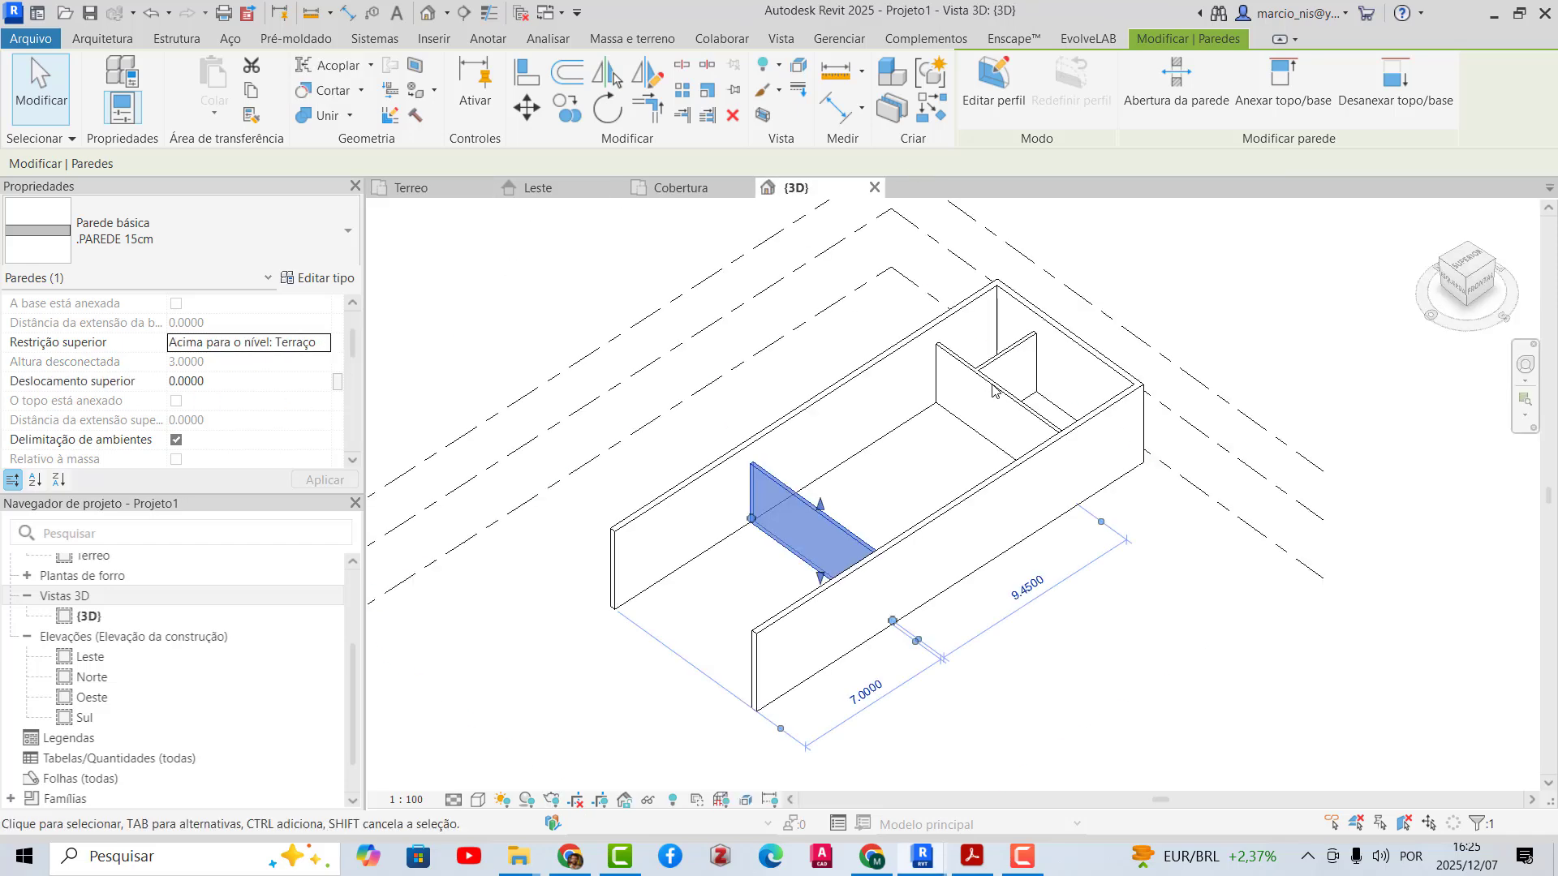
pyautogui.press('Escape')
pyautogui.keyDown('shift'); pyautogui.moveTo(1161, 580); pyautogui.dragTo(939, 469, button='middle'); pyautogui.keyUp('shift')
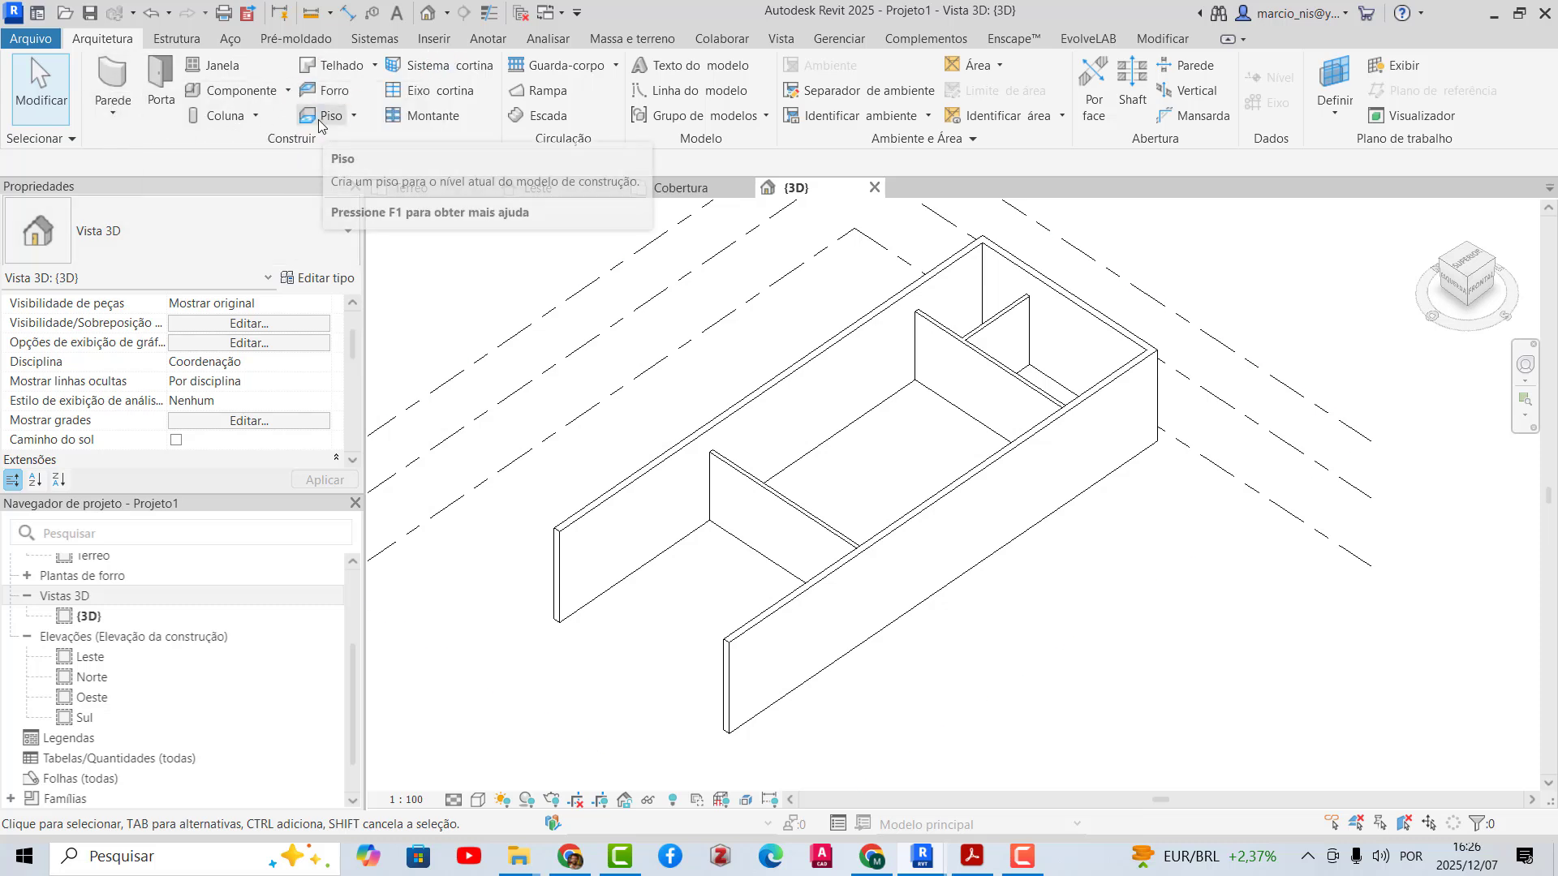
# - In the Pavilhao reference project, examine the ground floor slab's type and level in section Corte 1
pyautogui.moveTo(923, 856)
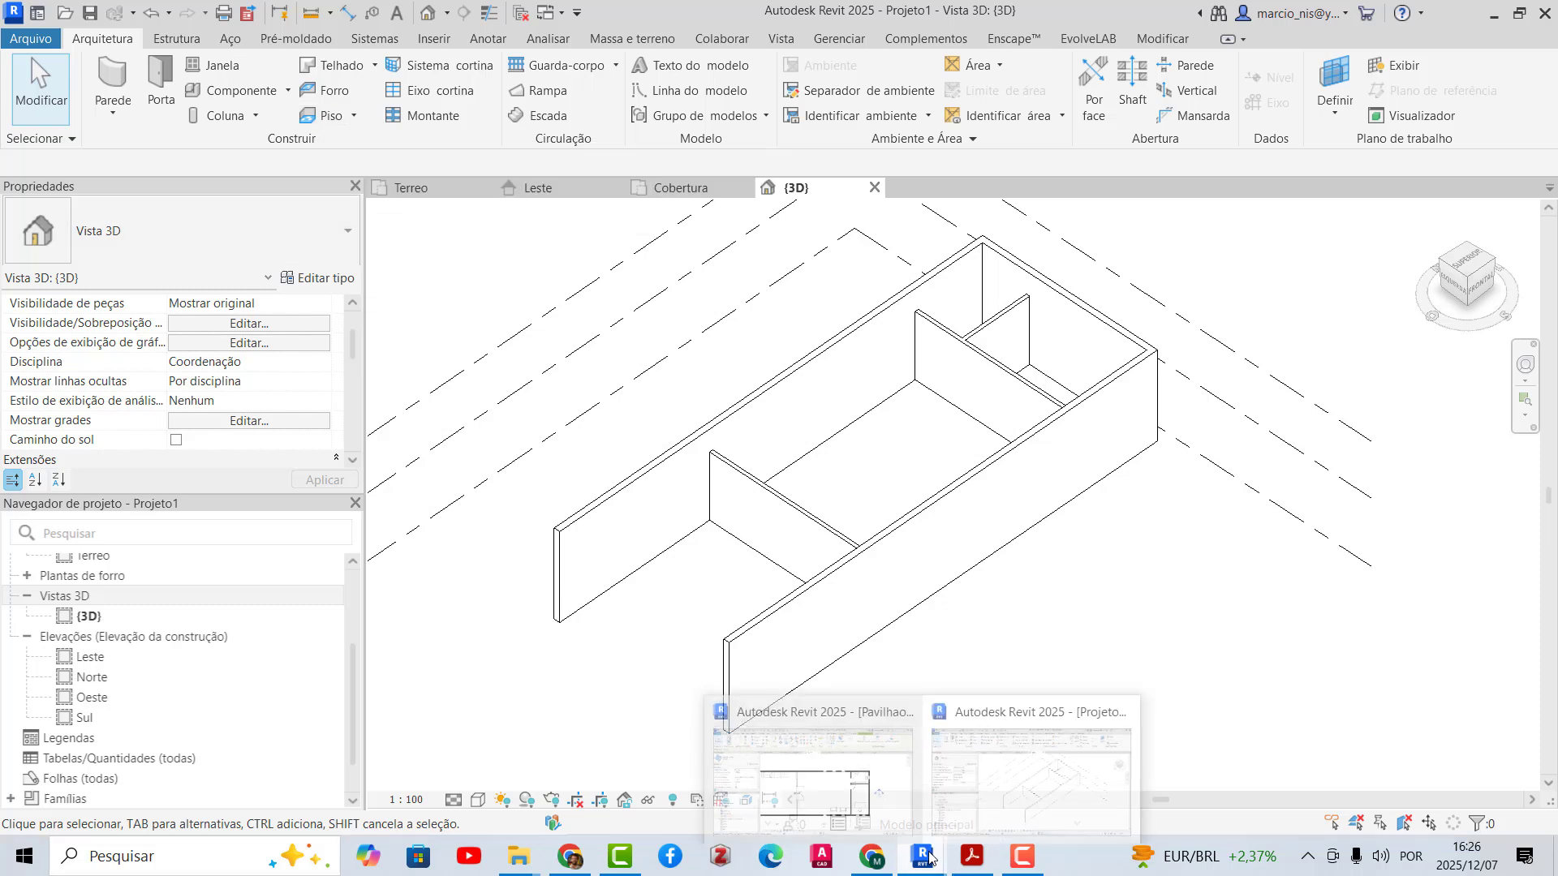
pyautogui.click(844, 814)
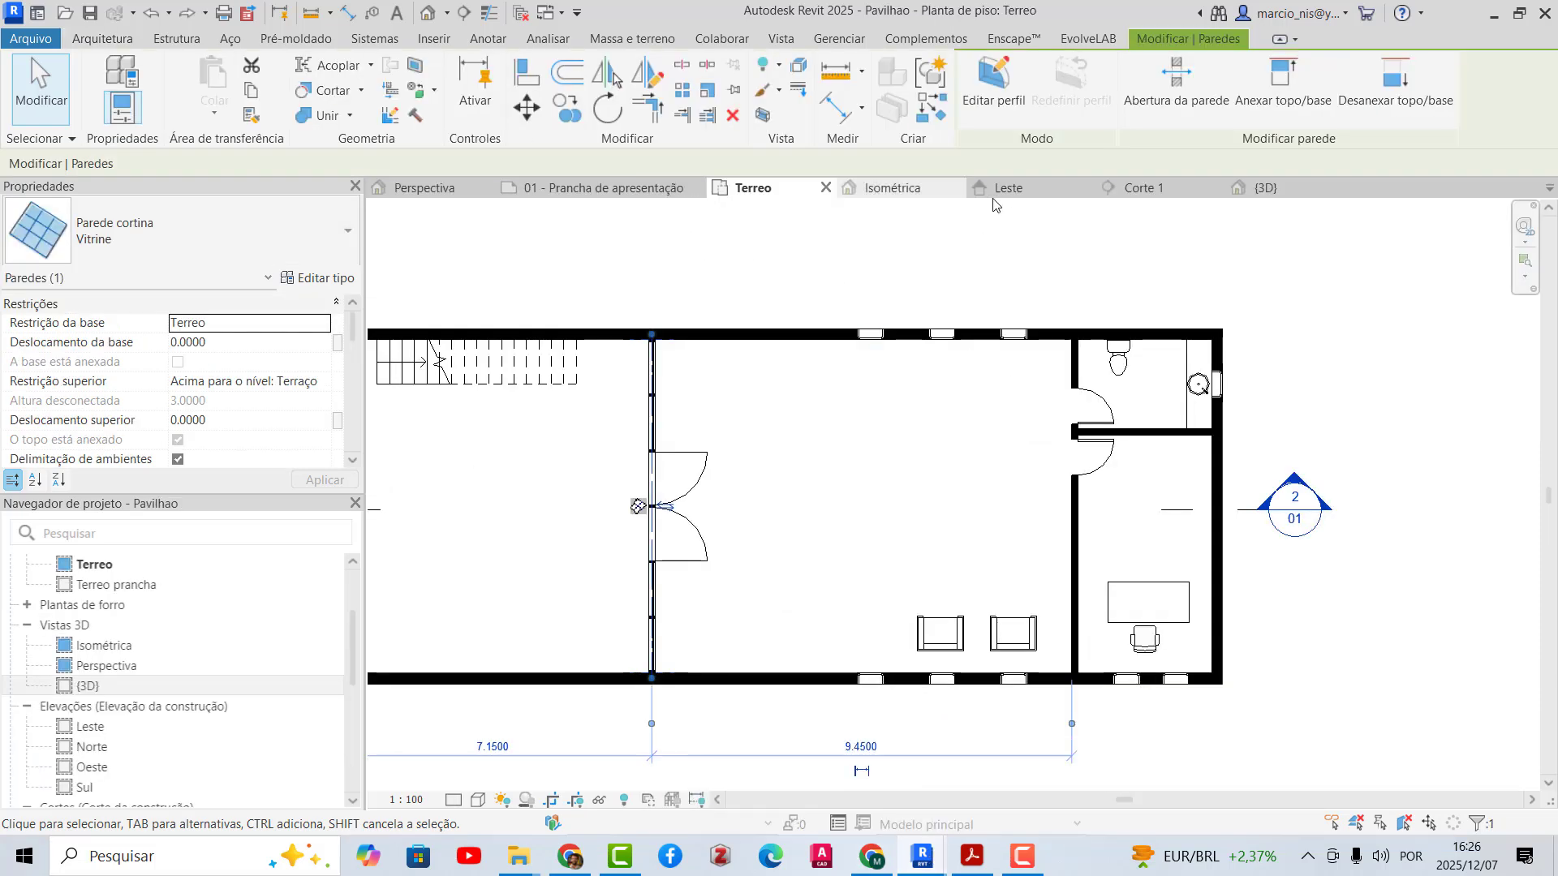
pyautogui.click(1143, 188)
pyautogui.click(1054, 594)
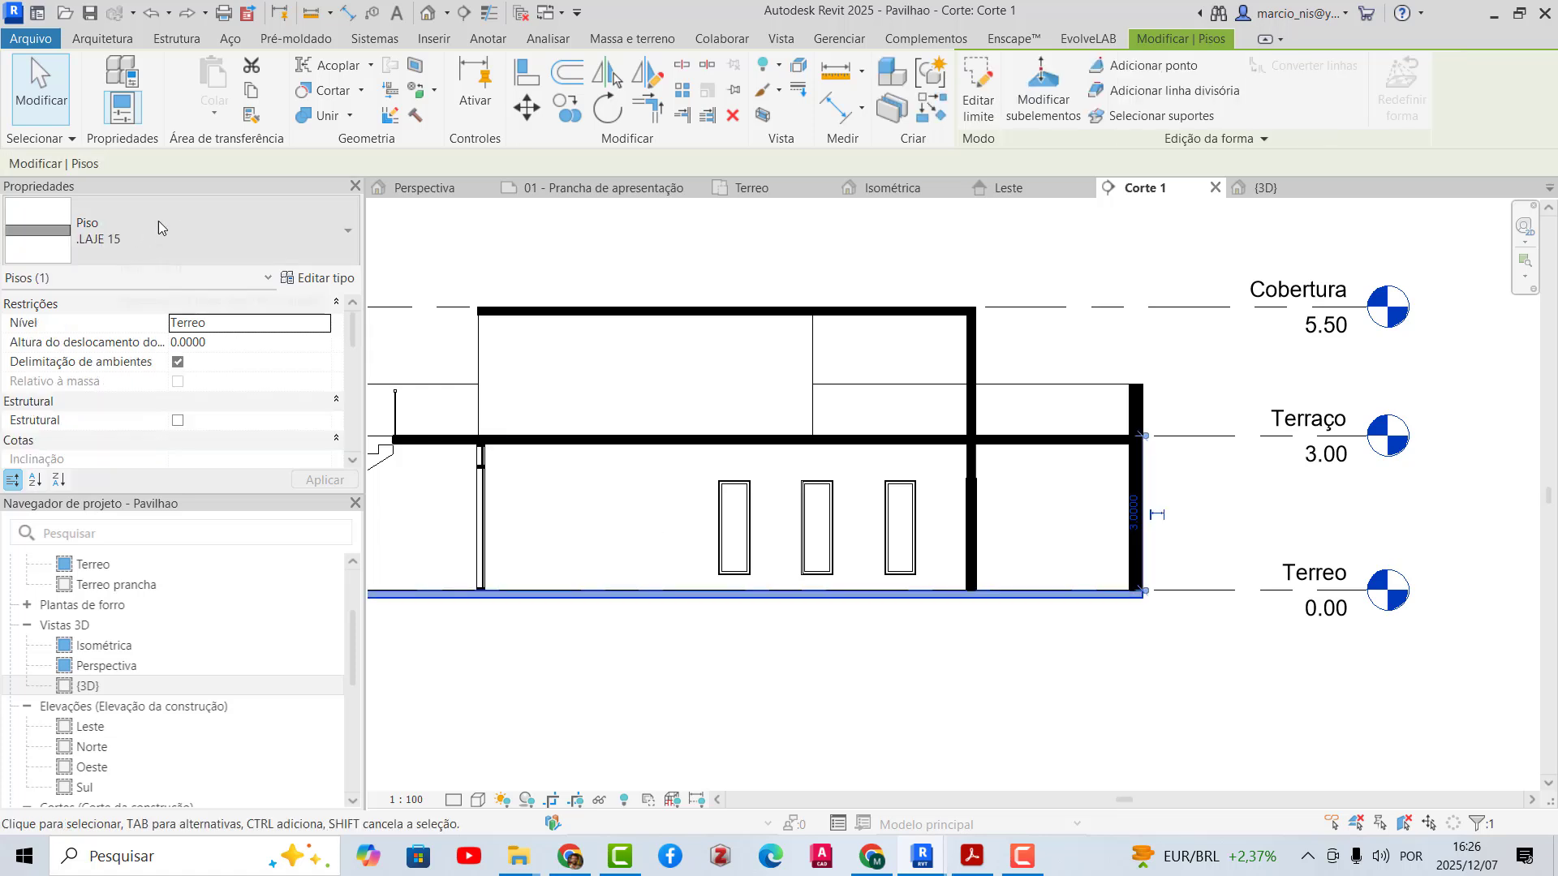
# - Switch from the Pavilhao reference to Projeto1 and open the Terreo floor plan
pyautogui.moveTo(920, 866)
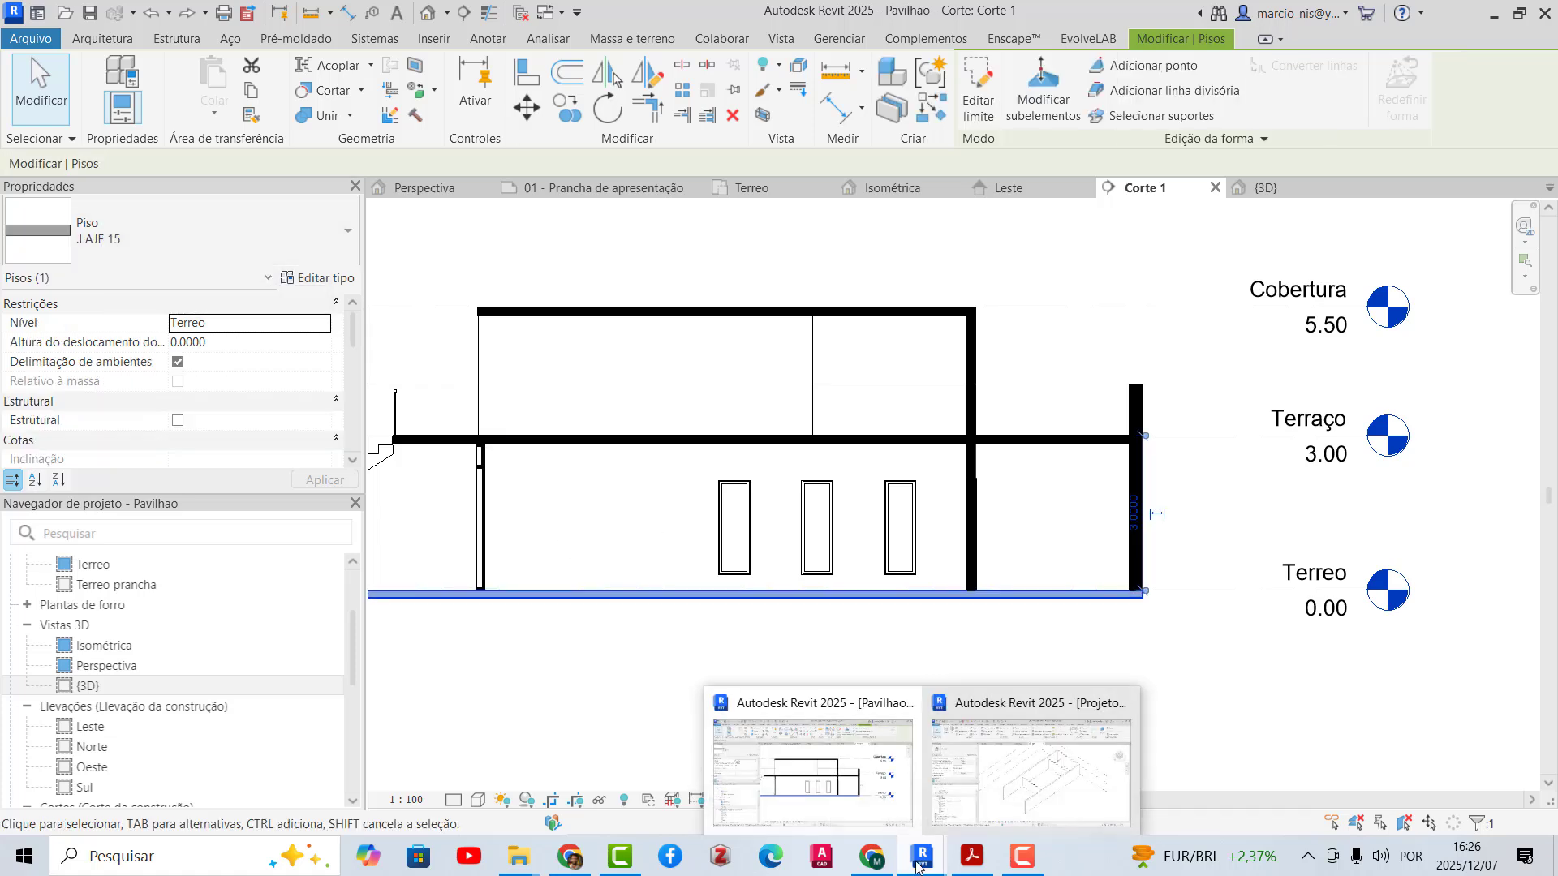
pyautogui.click(1036, 810)
pyautogui.click(410, 187)
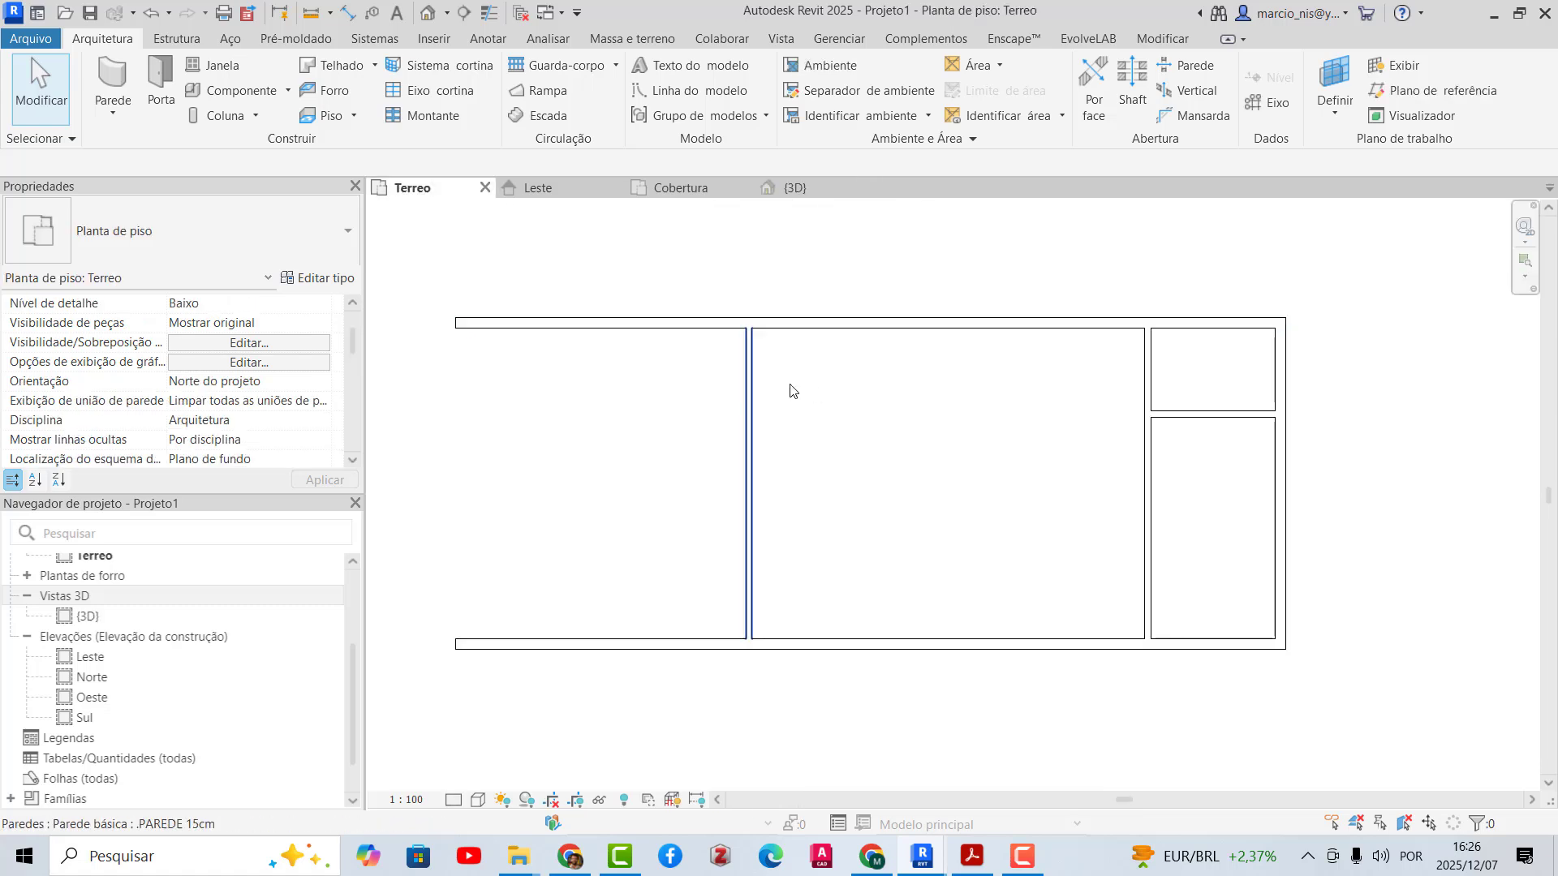
# - Start an architectural floor and duplicate the Genérico 150 mm type as .LAJE 15cm for it
pyautogui.click(327, 117)
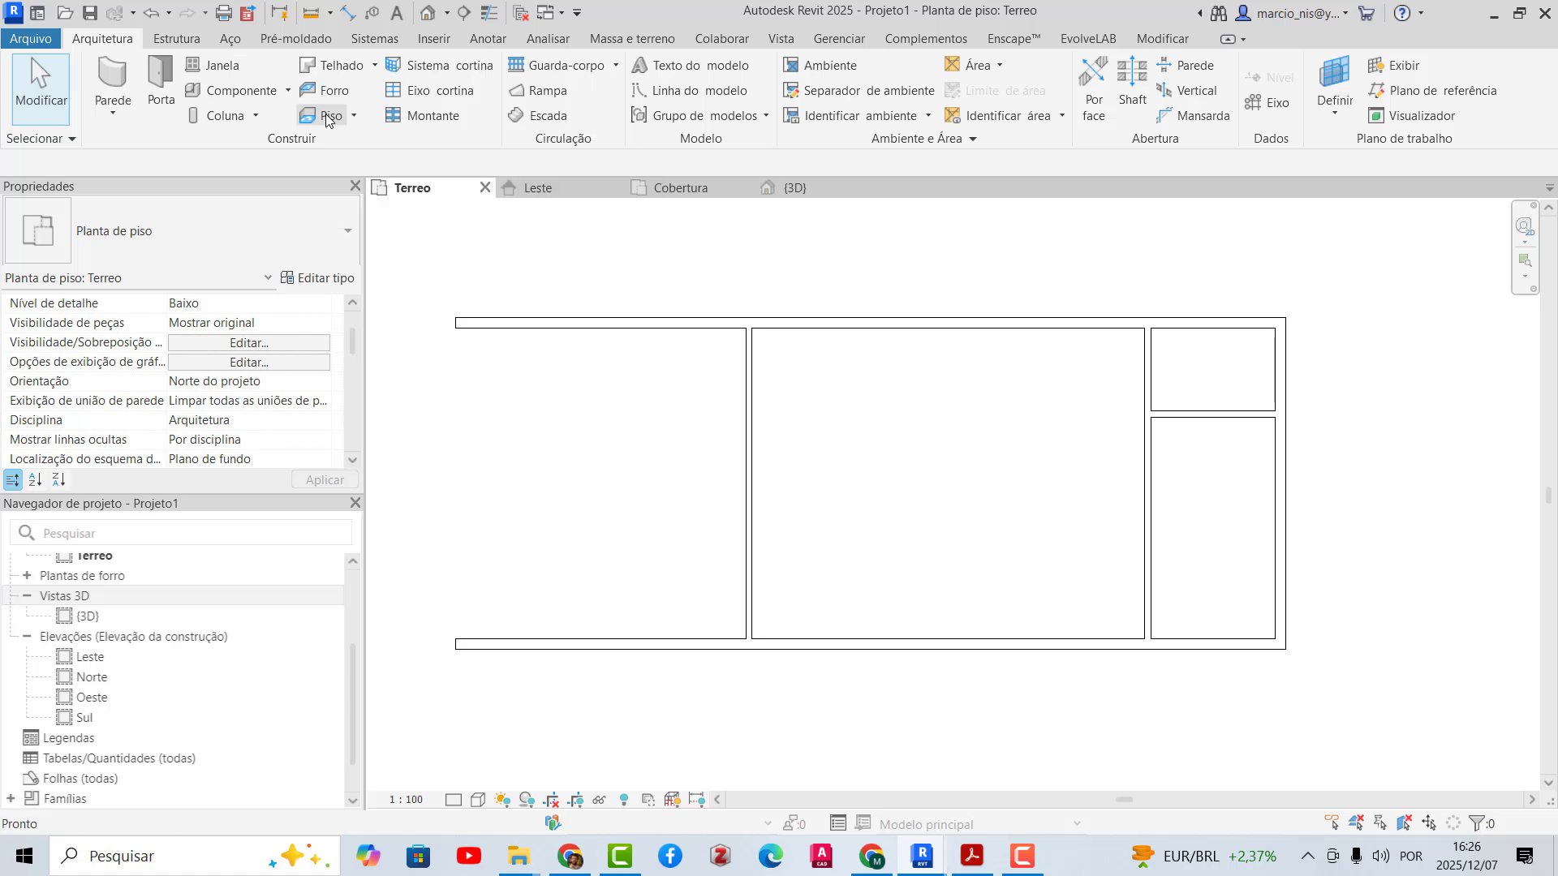
pyautogui.click(294, 235)
pyautogui.click(302, 234)
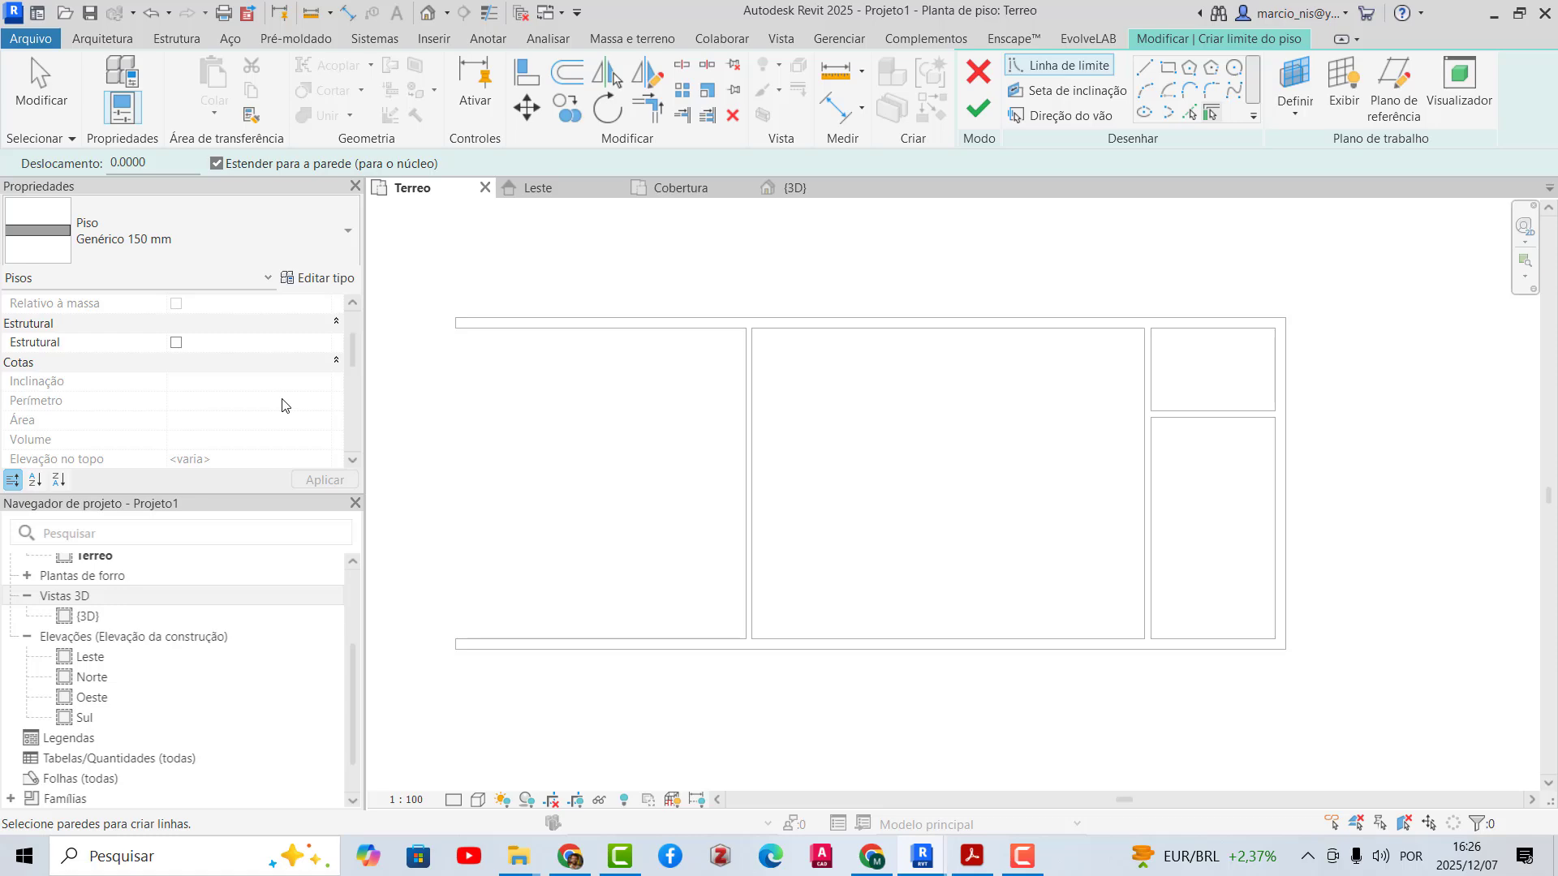
pyautogui.click(324, 278)
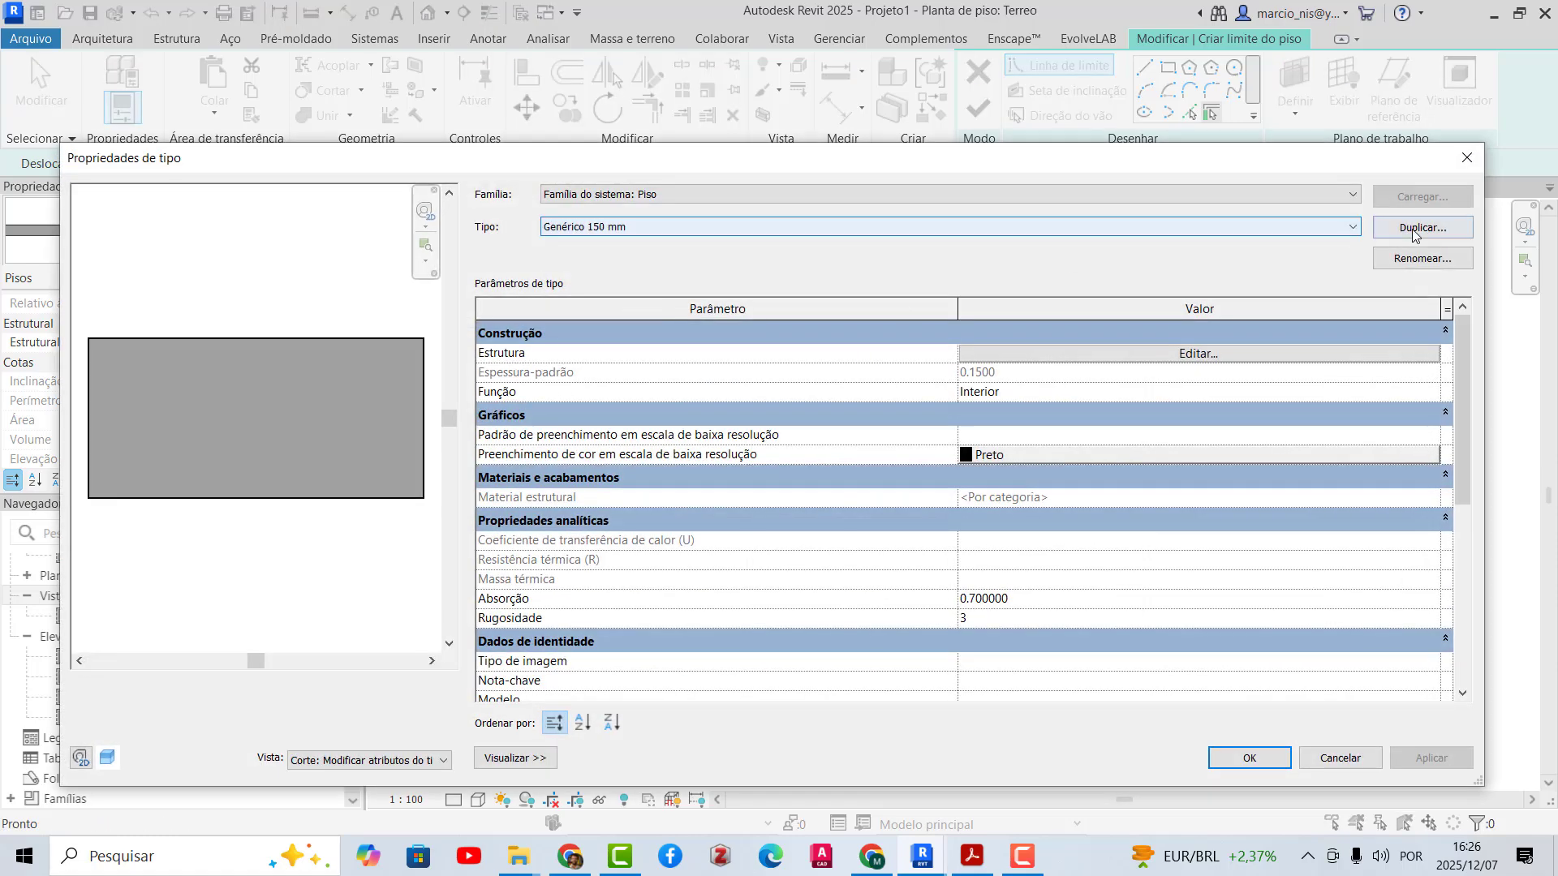
pyautogui.click(1421, 228)
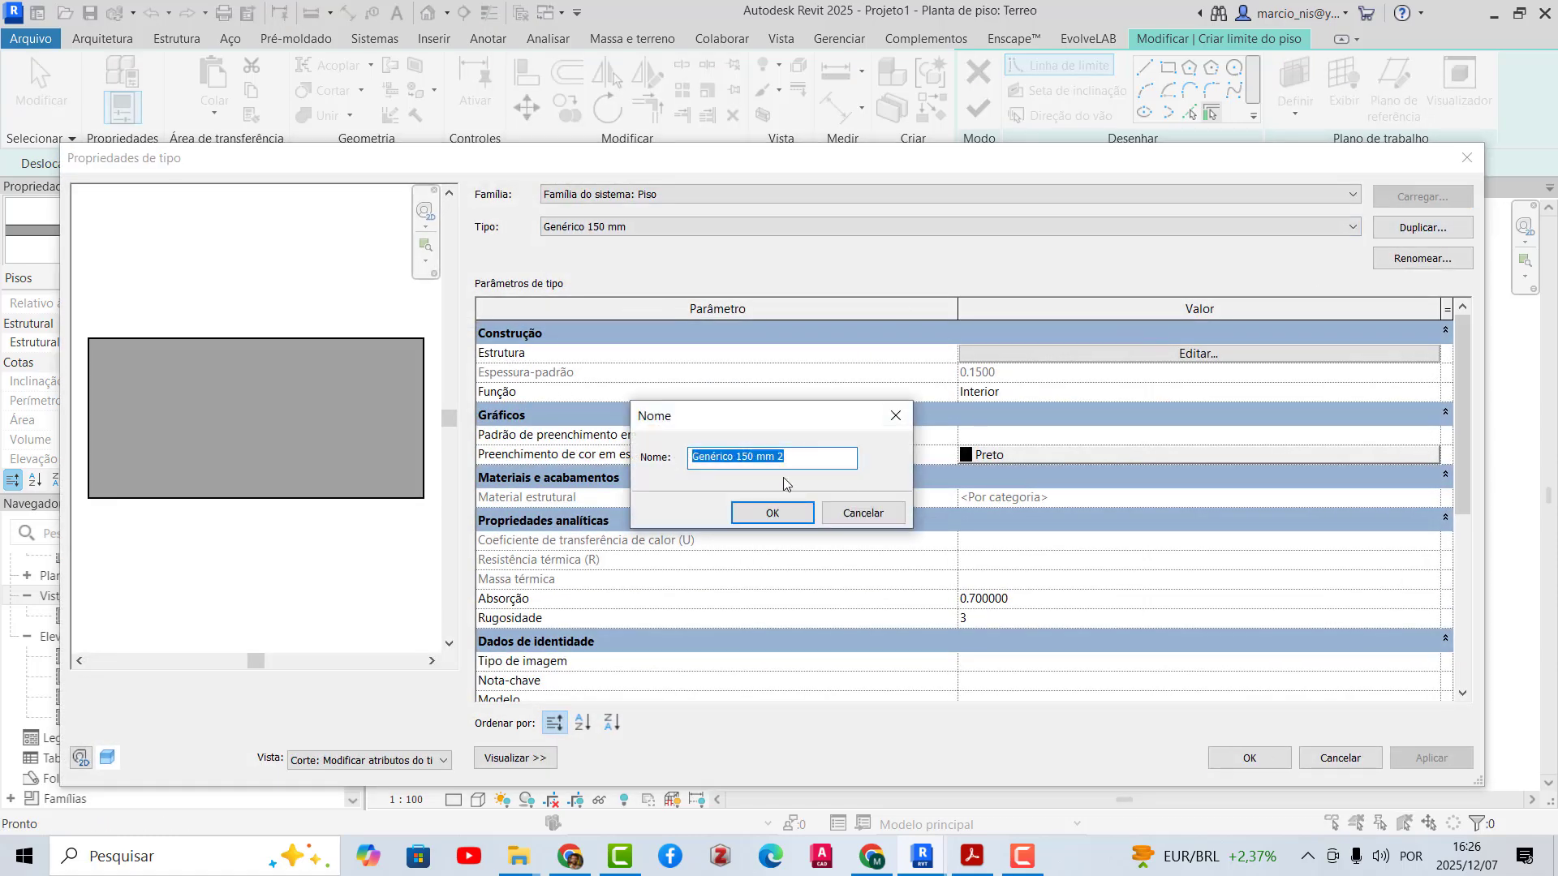
pyautogui.write('>P')
pyautogui.press('BackSpace')
pyautogui.write('.LAJE 15cm')
pyautogui.click(772, 513)
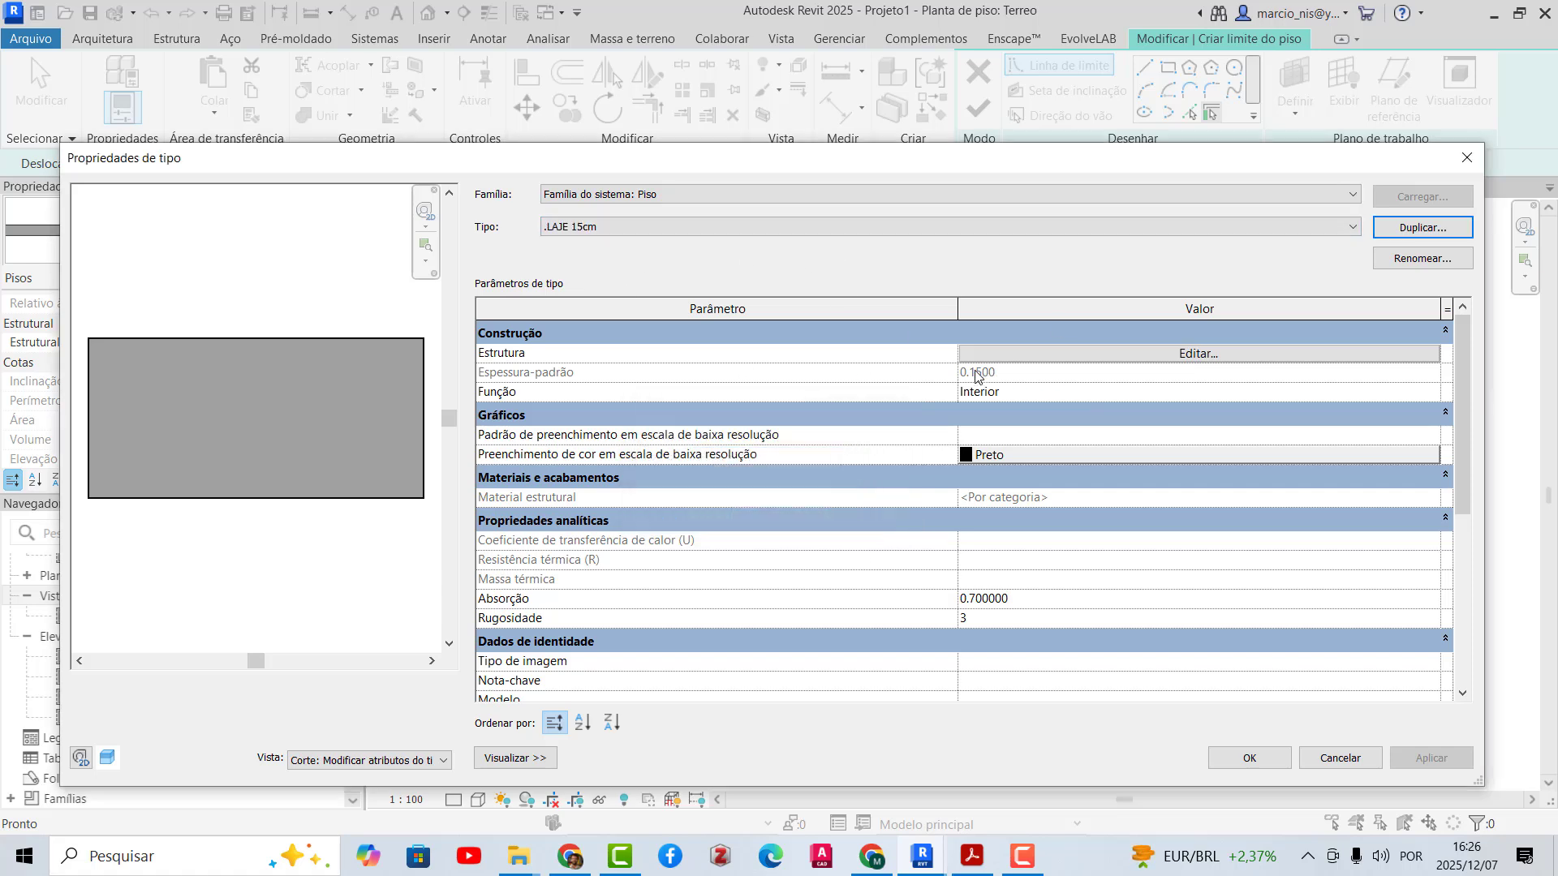
pyautogui.click(1251, 756)
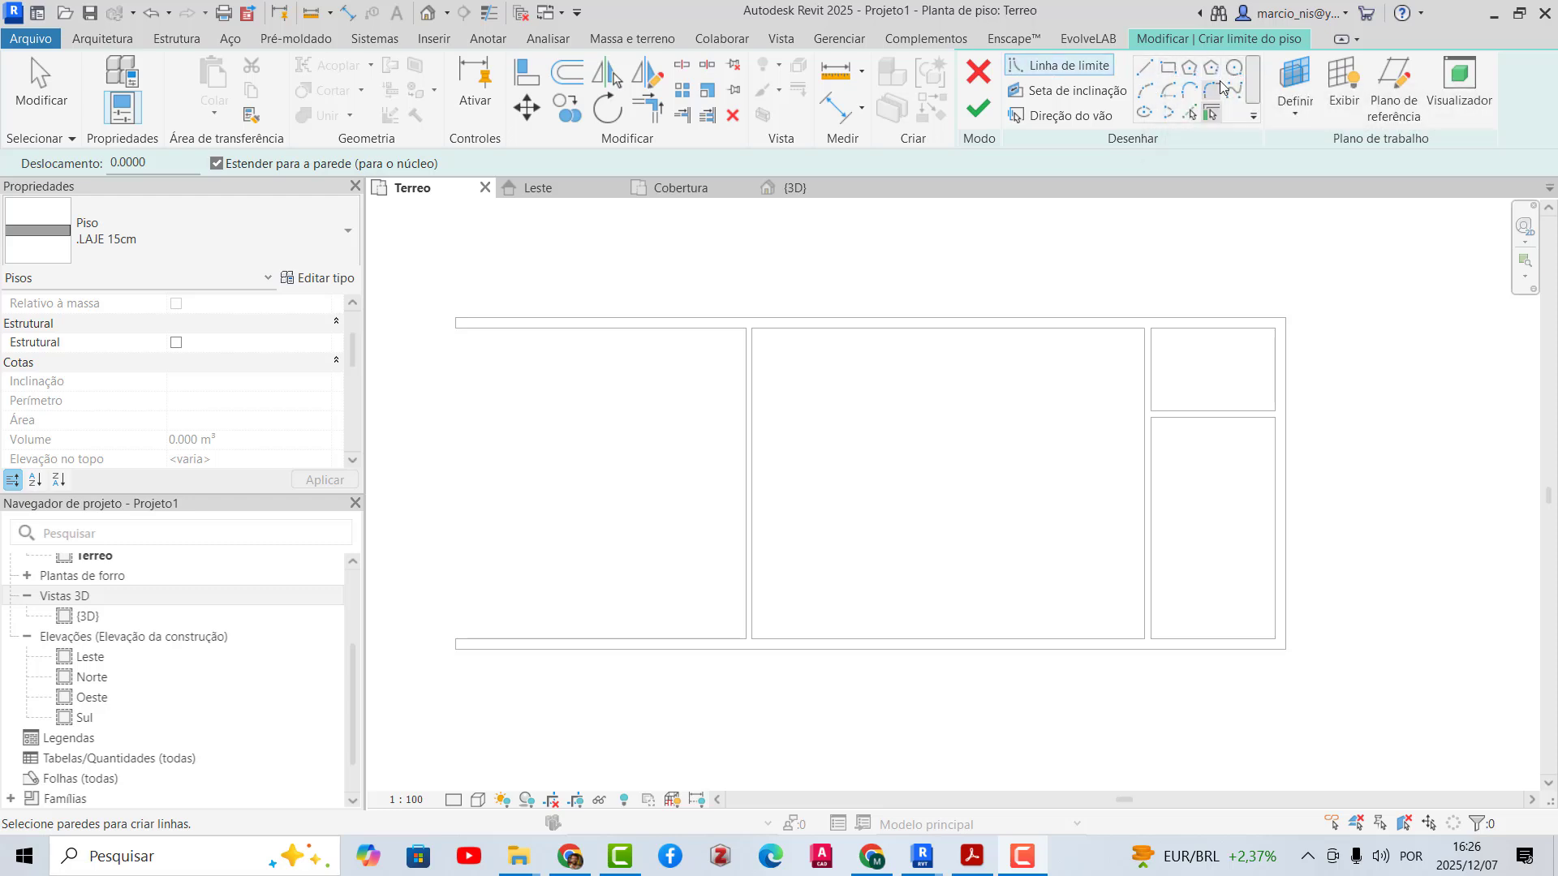
# - Sketch a 20 by 8 m rectangular slab boundary between the opposite outer wall corners and finish the floor
pyautogui.click(1169, 68)
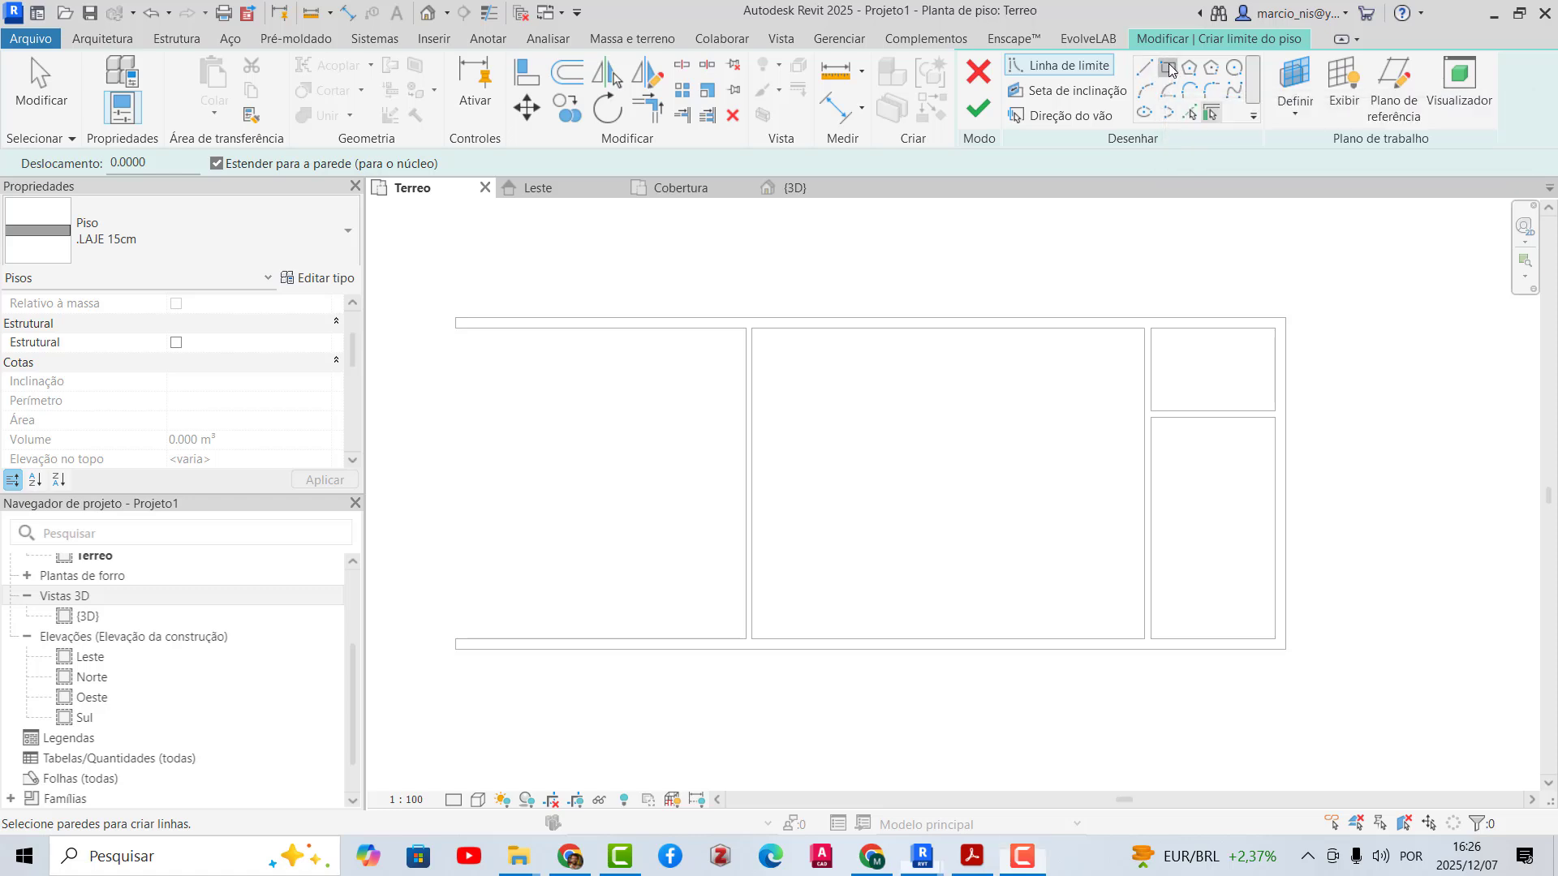
pyautogui.click(457, 317)
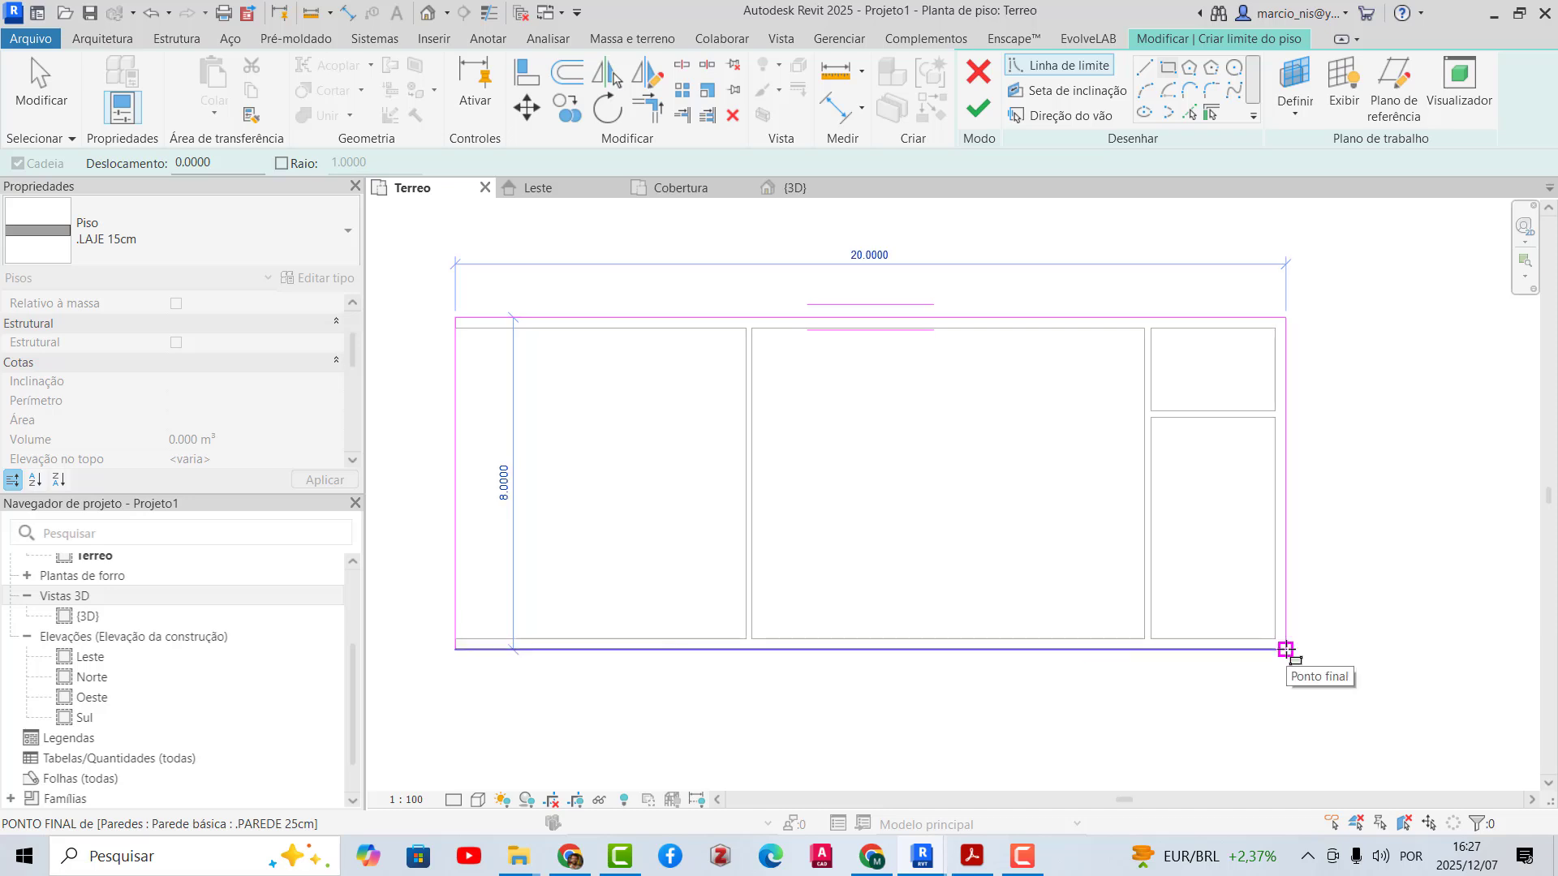
pyautogui.click(1285, 650)
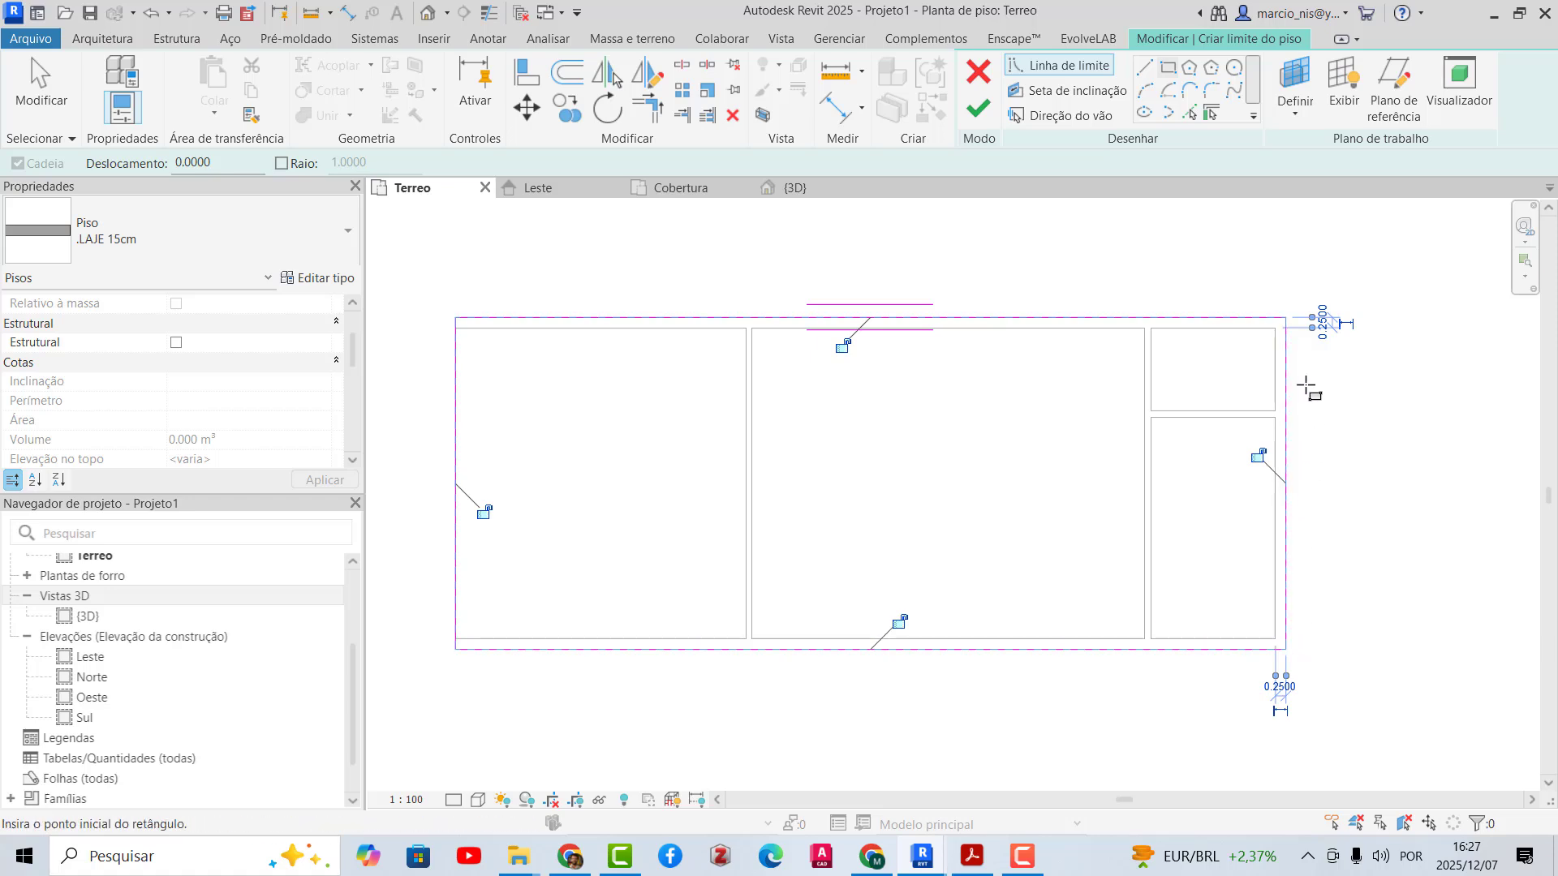
pyautogui.click(979, 107)
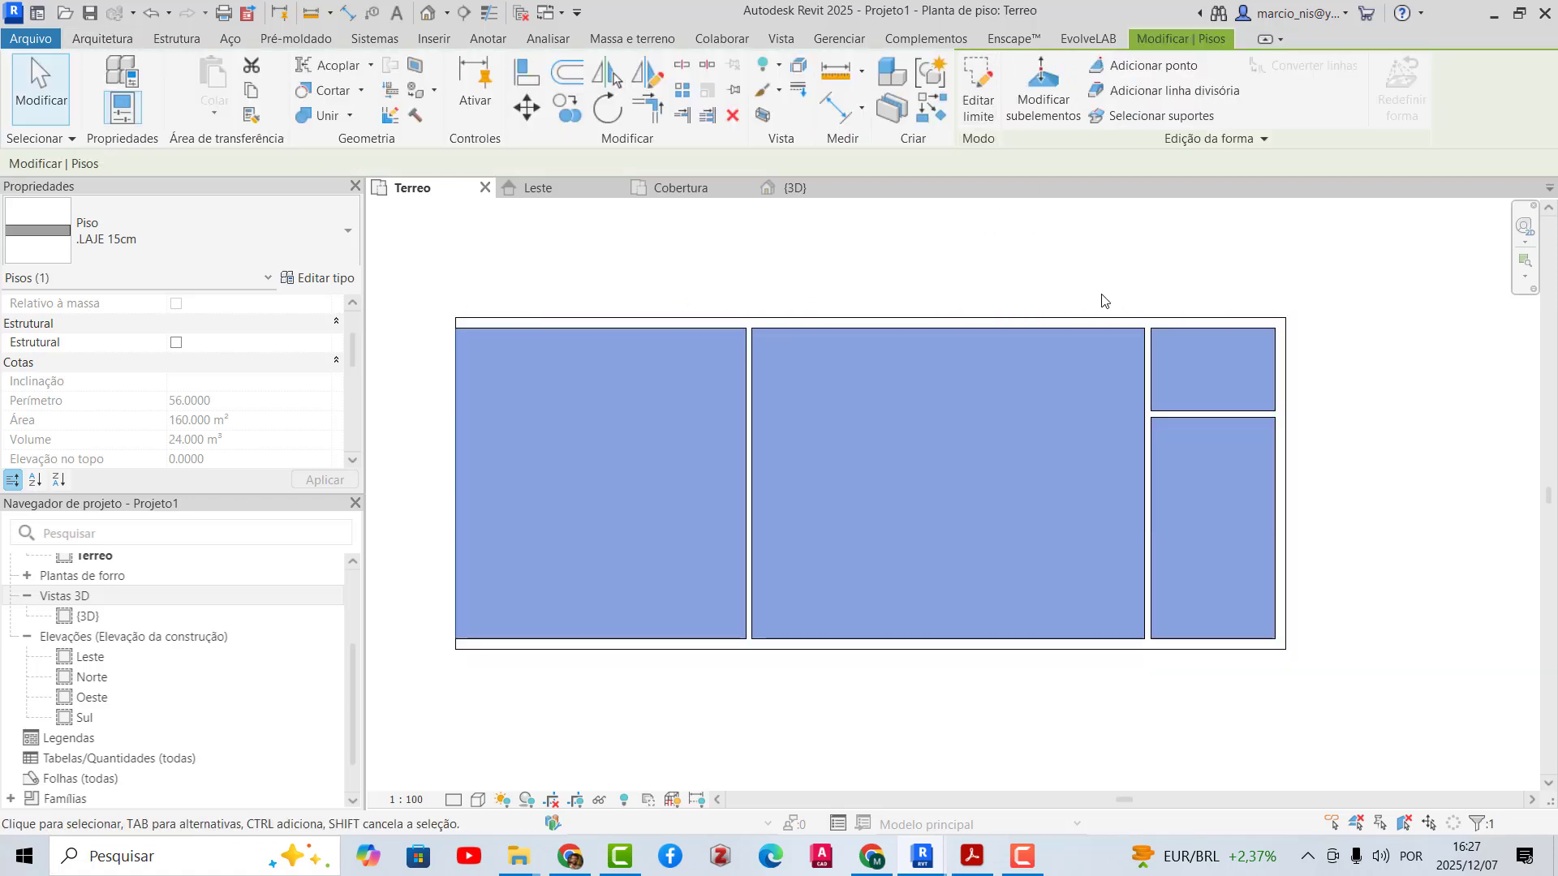
# - Examine the new ground floor slab in 3D and its position against the Terreo level in the Leste elevation
pyautogui.click(796, 188)
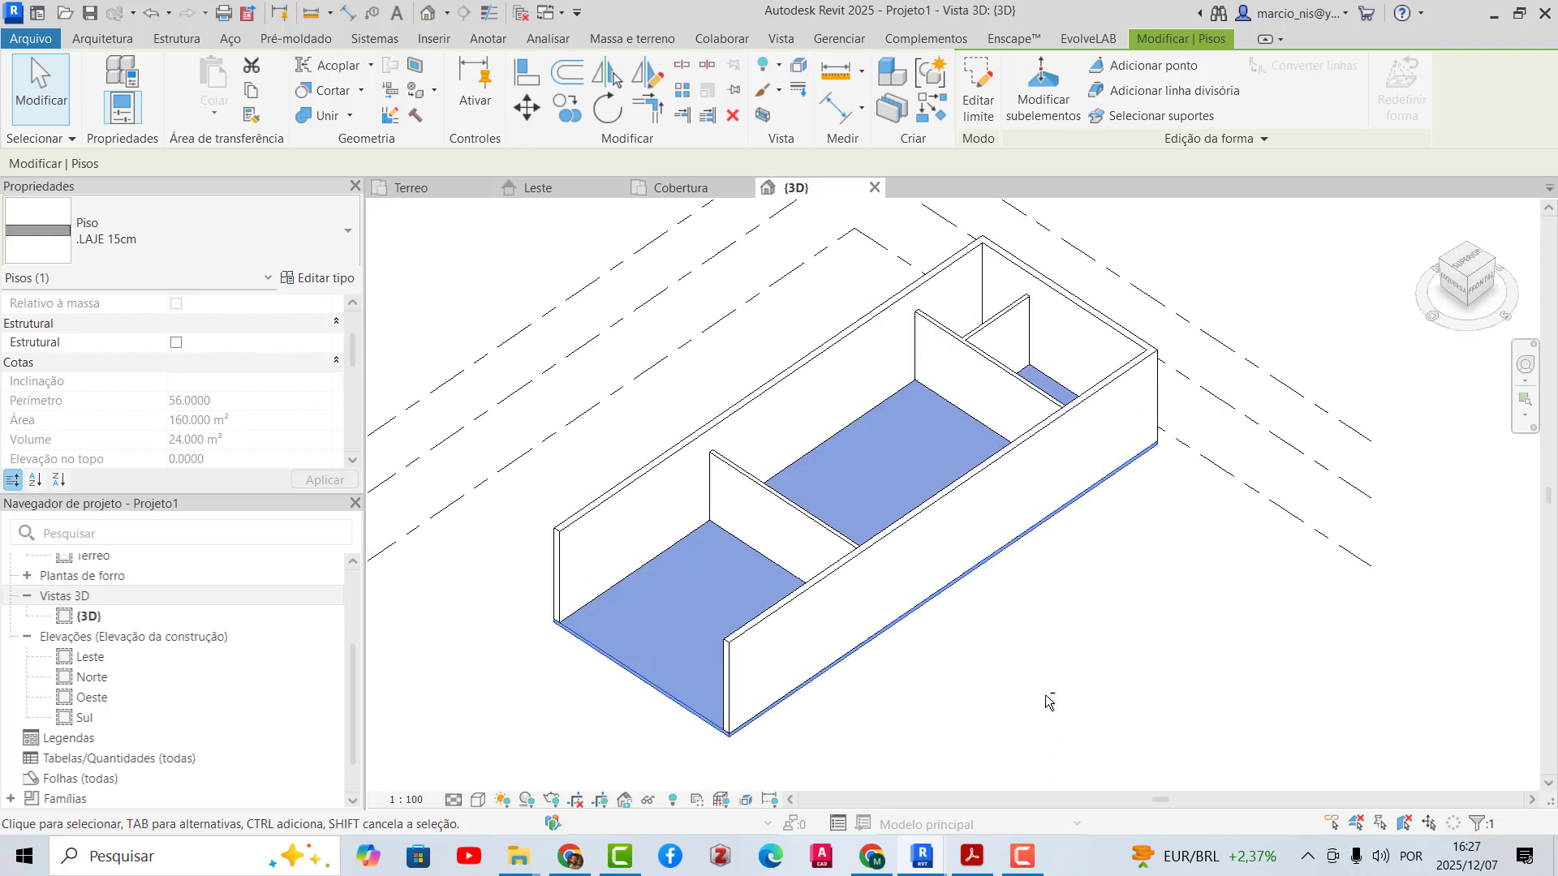
pyautogui.click(1041, 632)
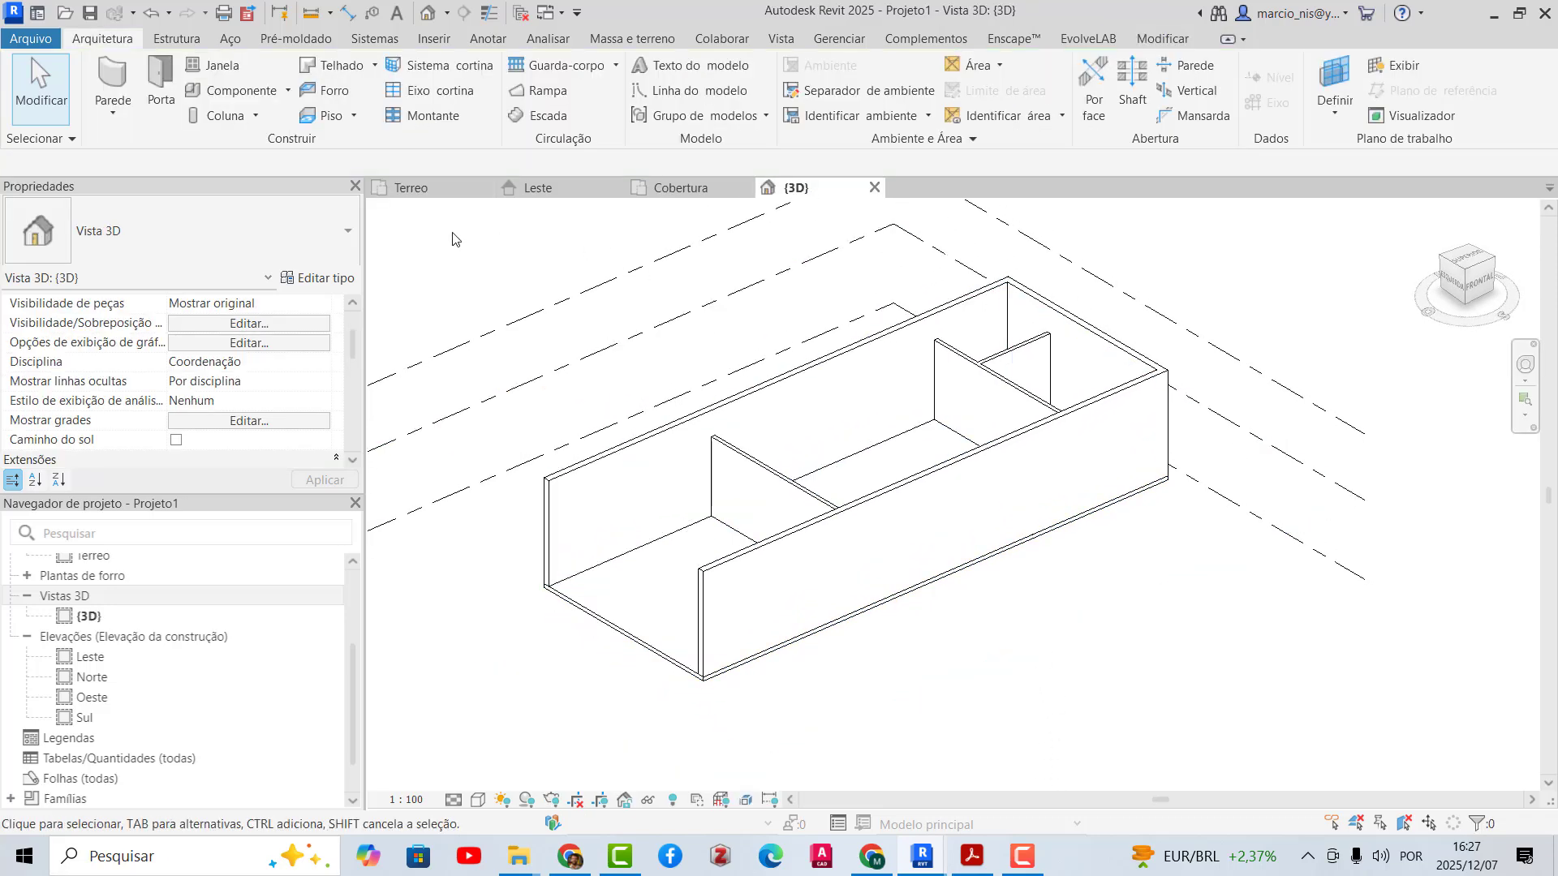
pyautogui.click(568, 191)
pyautogui.scroll(5, 1168, 755)
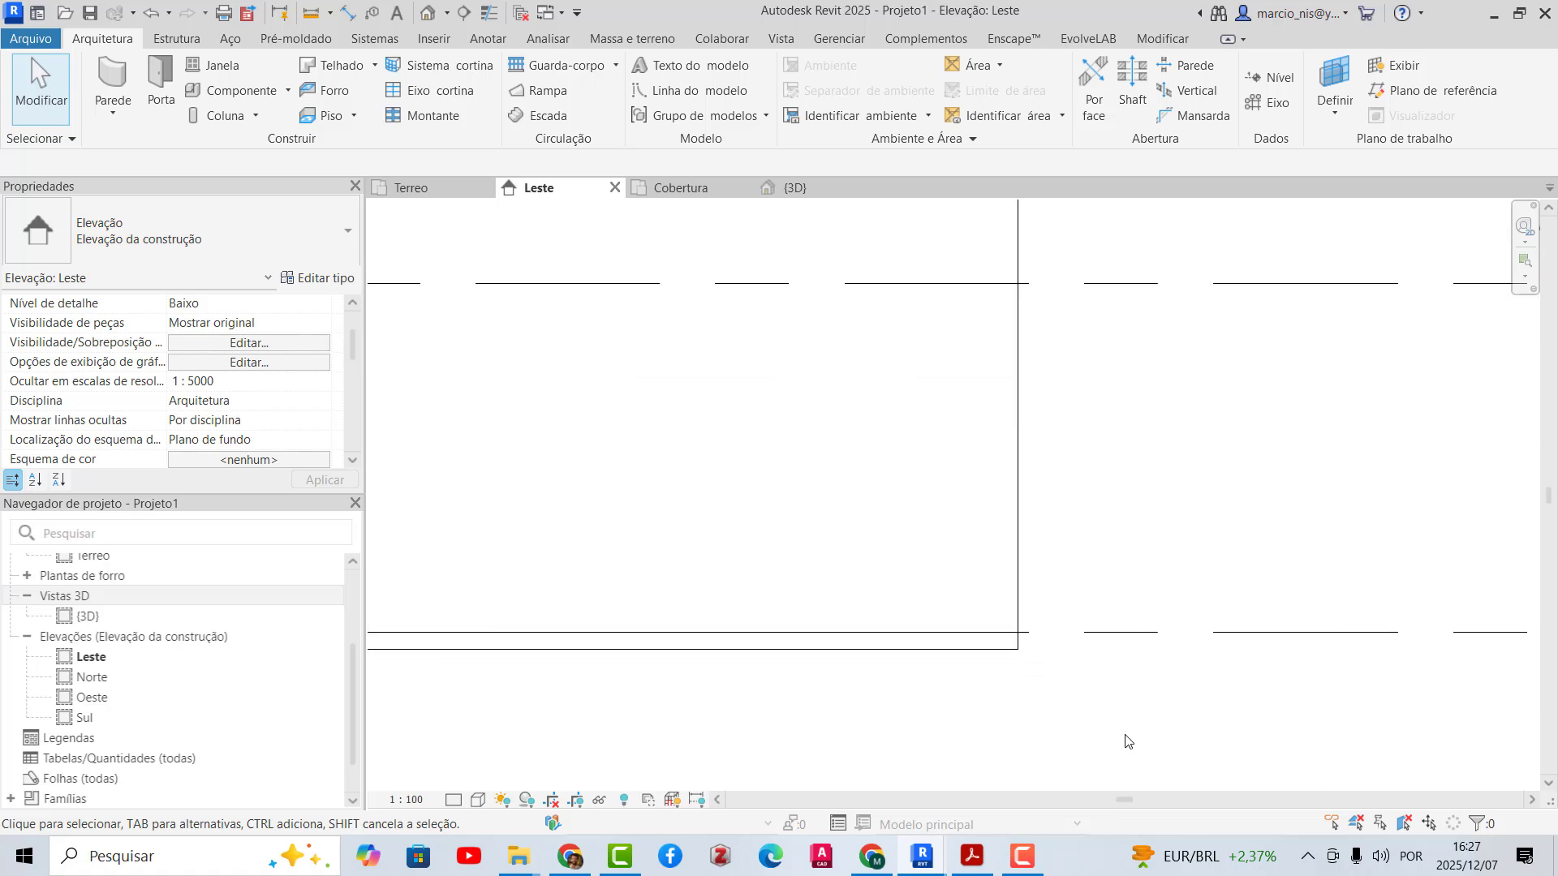
pyautogui.click(996, 649)
pyautogui.scroll(-2, 992, 624)
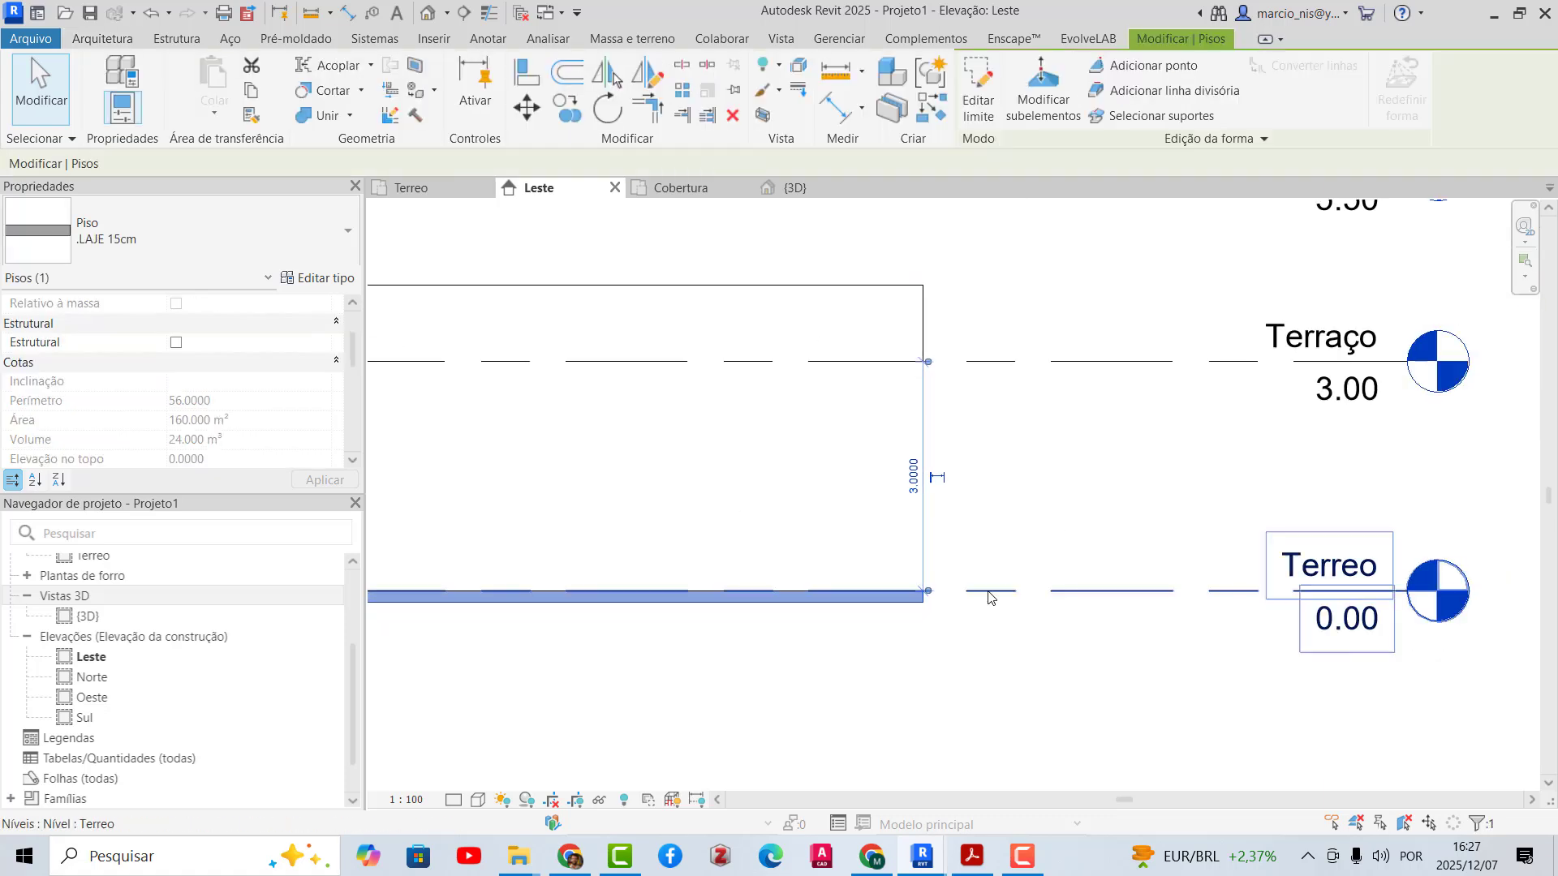
pyautogui.scroll(2, 982, 598)
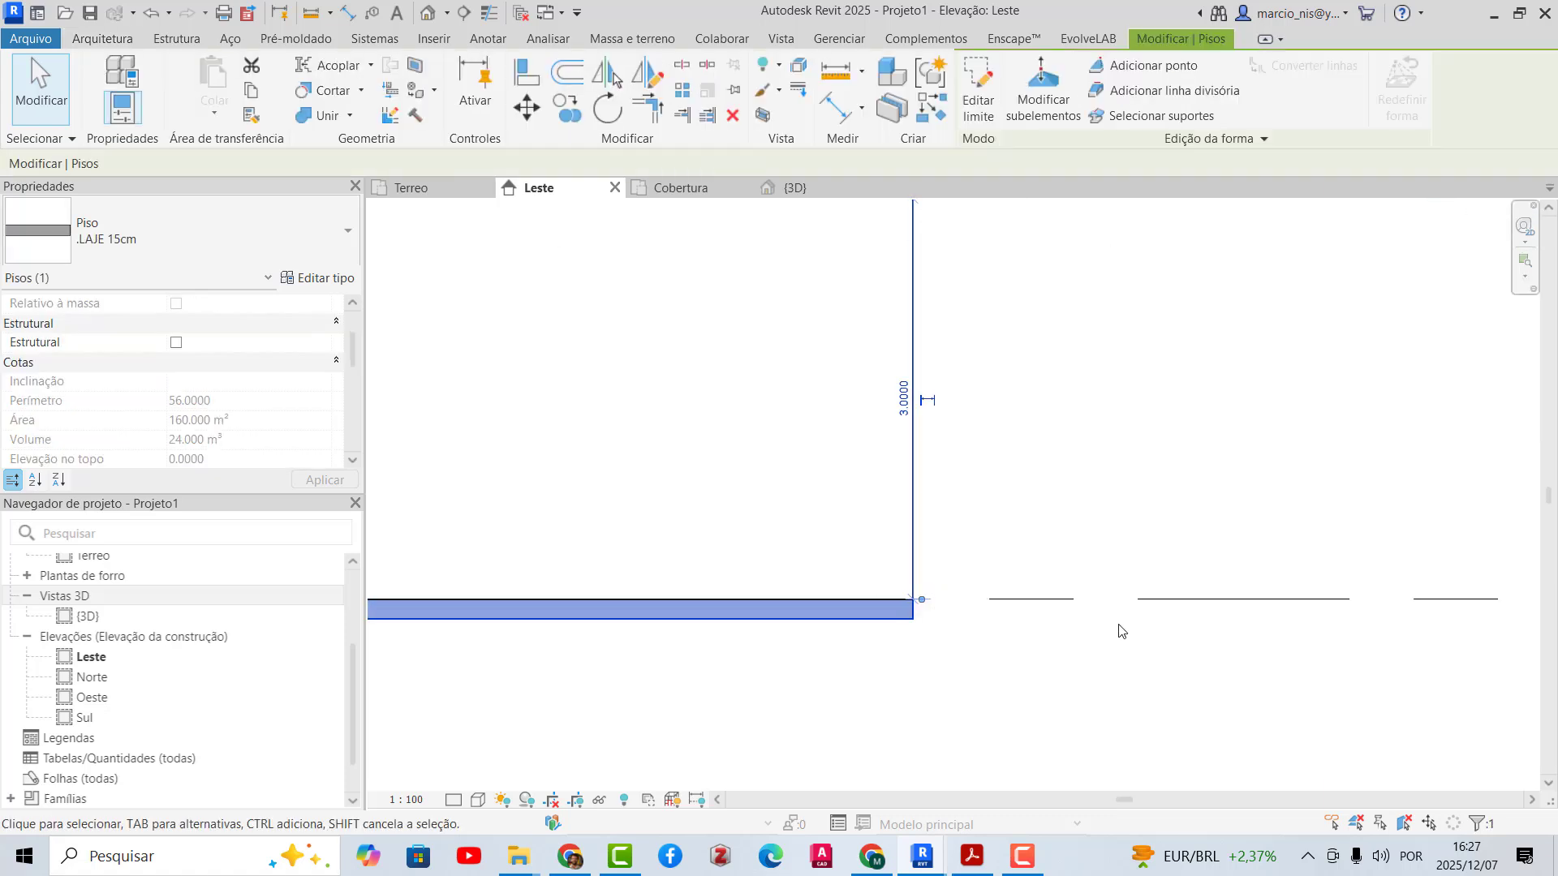
pyautogui.scroll(-1, 1118, 630)
pyautogui.scroll(-1, 1118, 630)
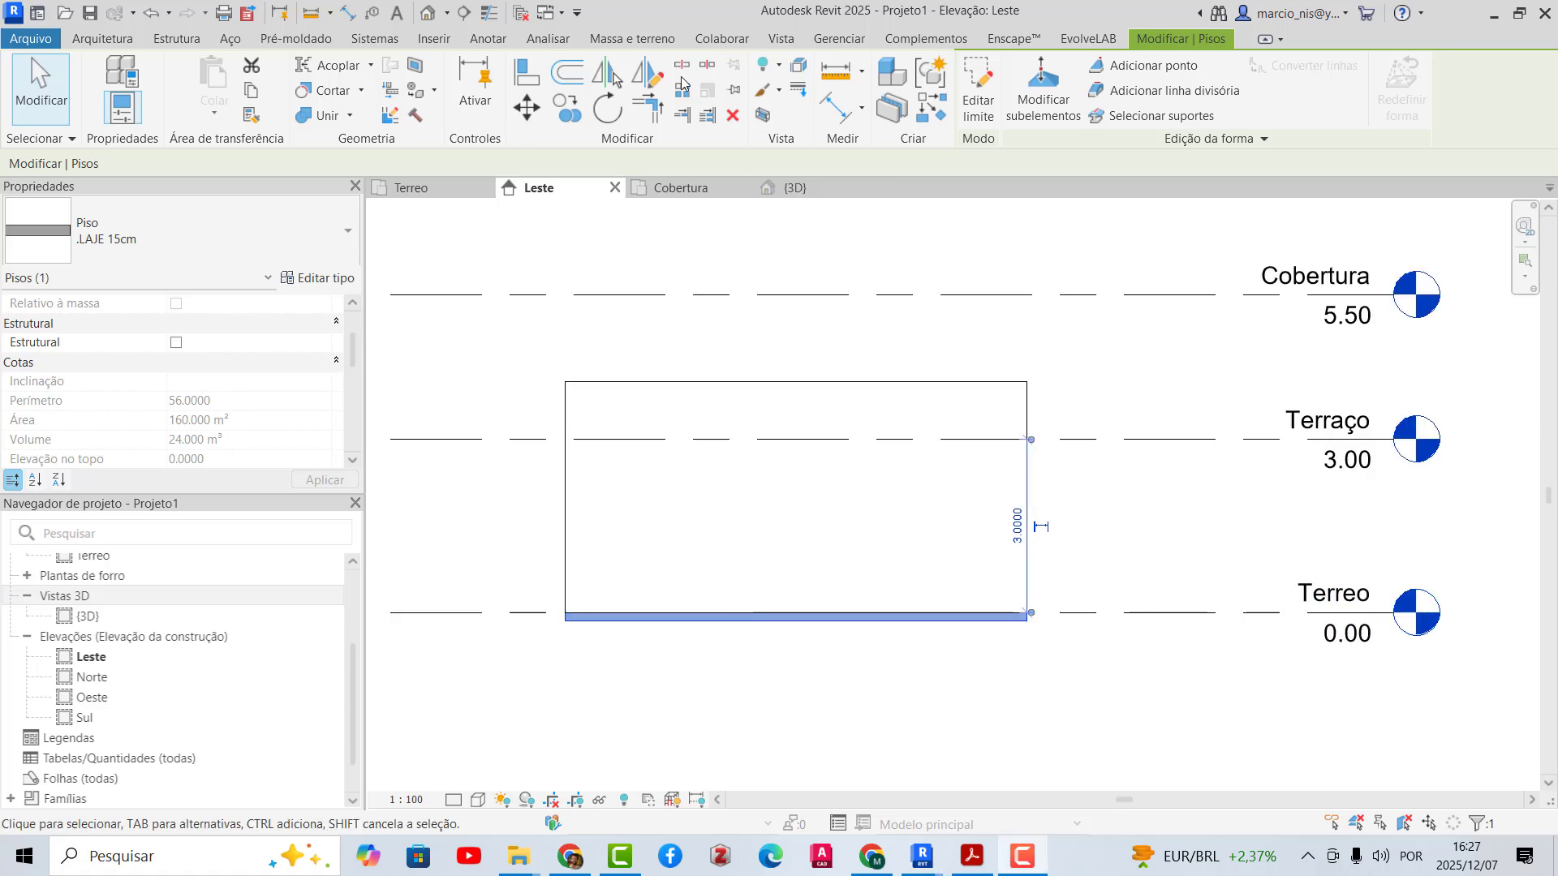
pyautogui.click(430, 188)
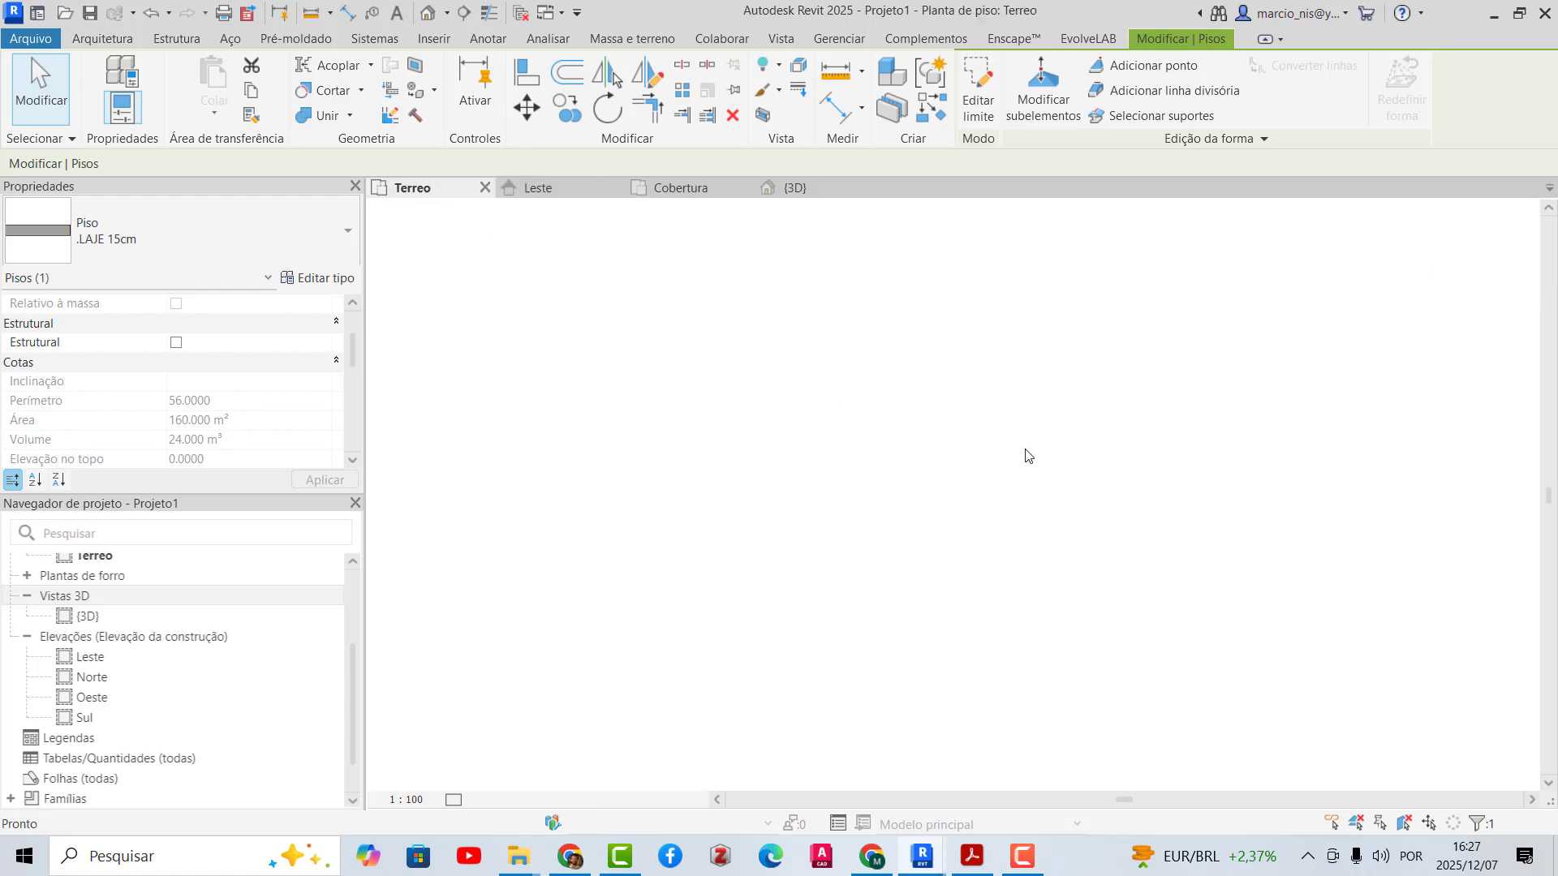
pyautogui.click(813, 190)
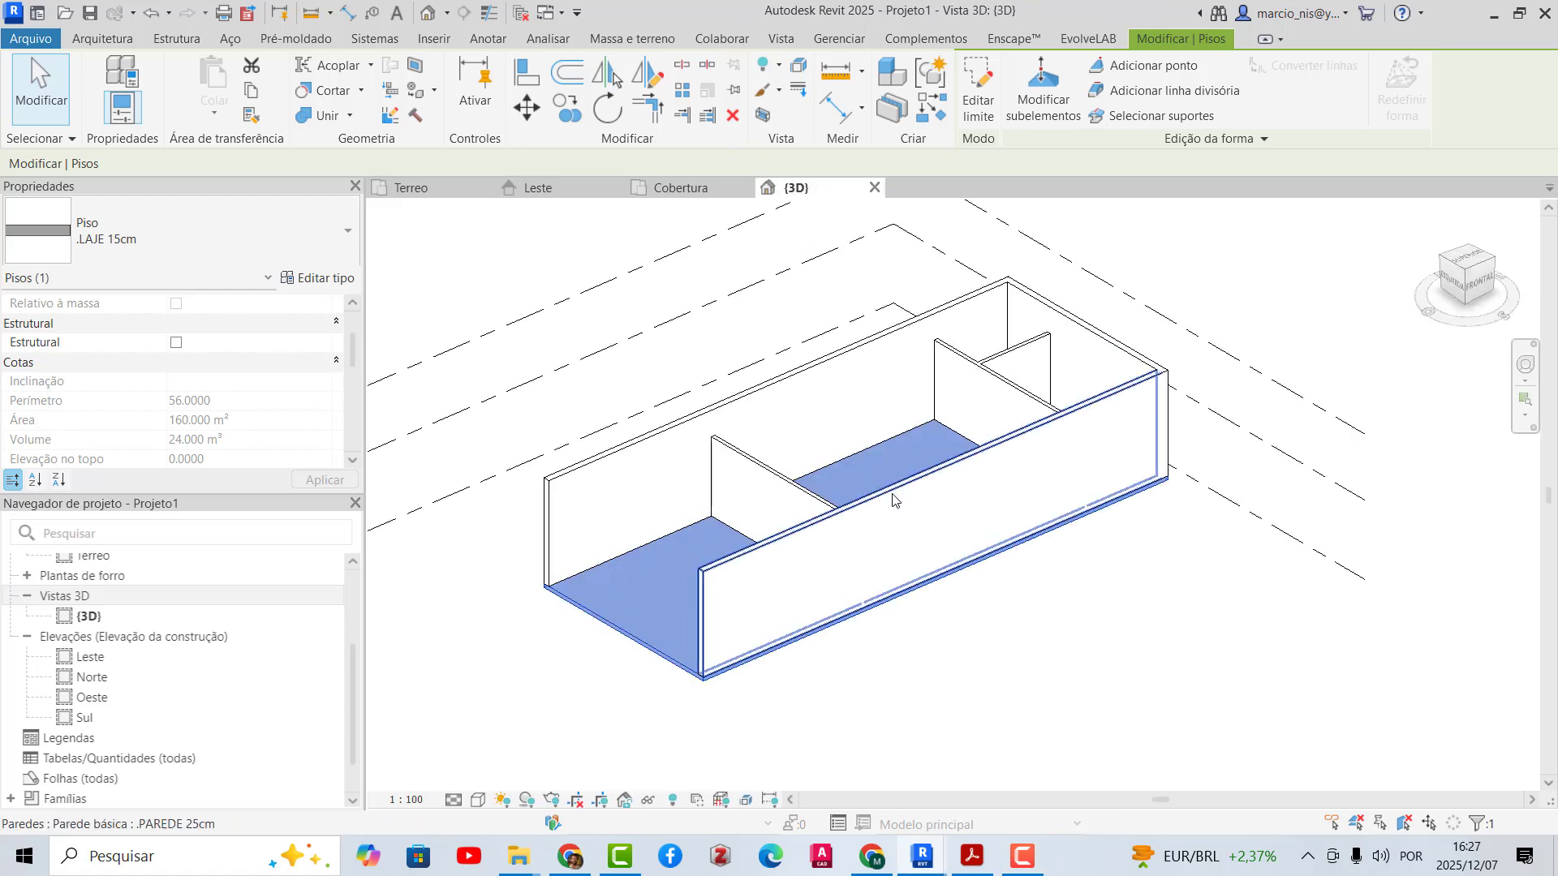
pyautogui.press('Escape')
pyautogui.keyDown('shift'); pyautogui.moveTo(767, 611); pyautogui.dragTo(762, 671, button='middle'); pyautogui.keyUp('shift')
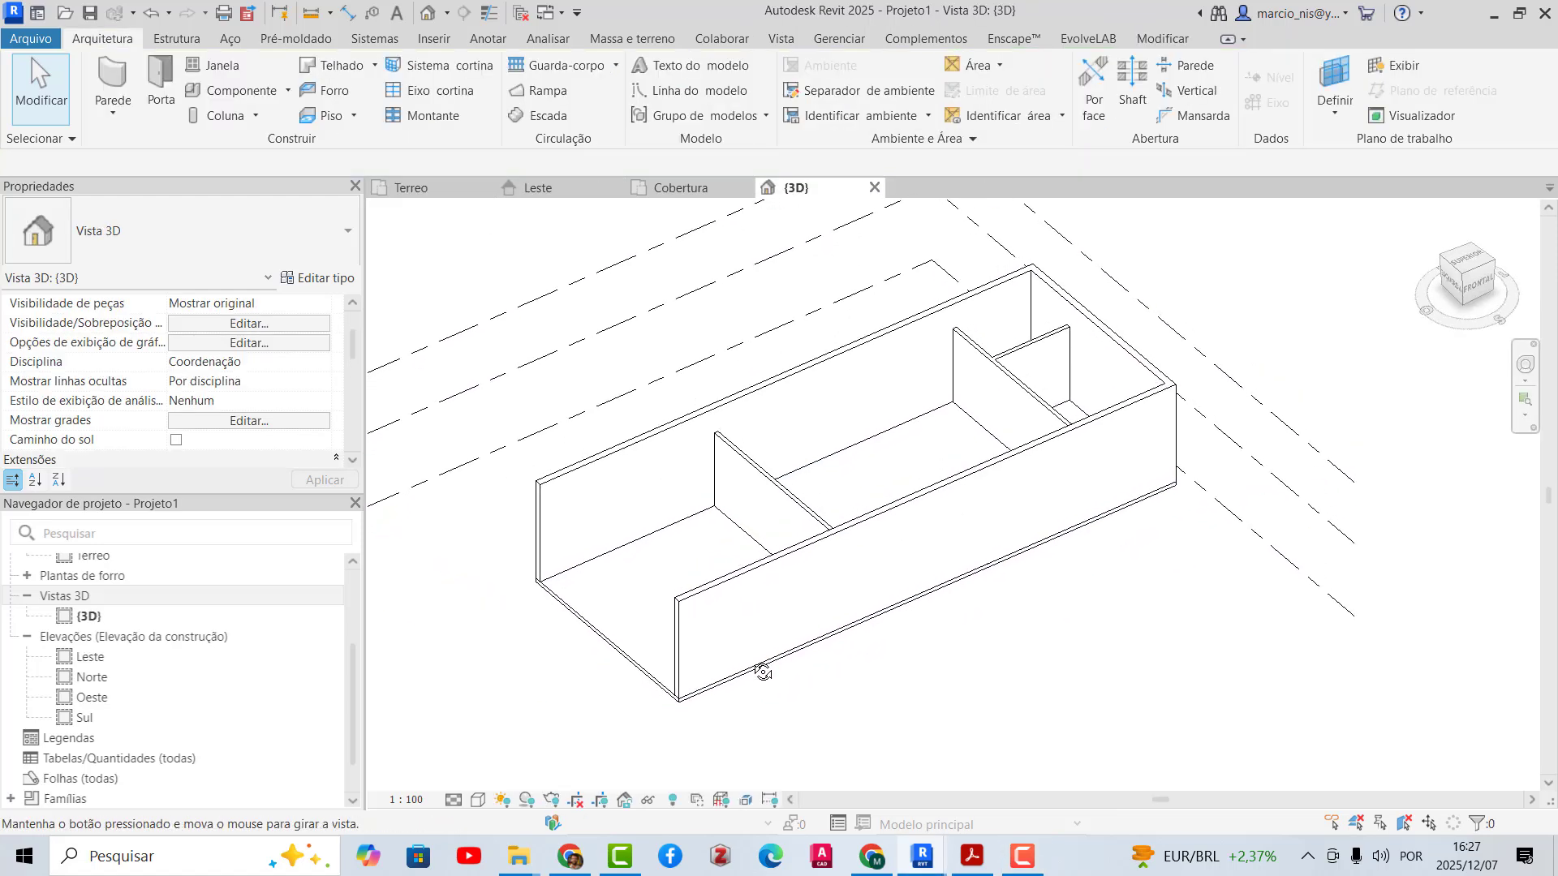
# - Switch to the Pavilhao reference, open its {3D} view and temporarily hide the tree category
pyautogui.moveTo(920, 858)
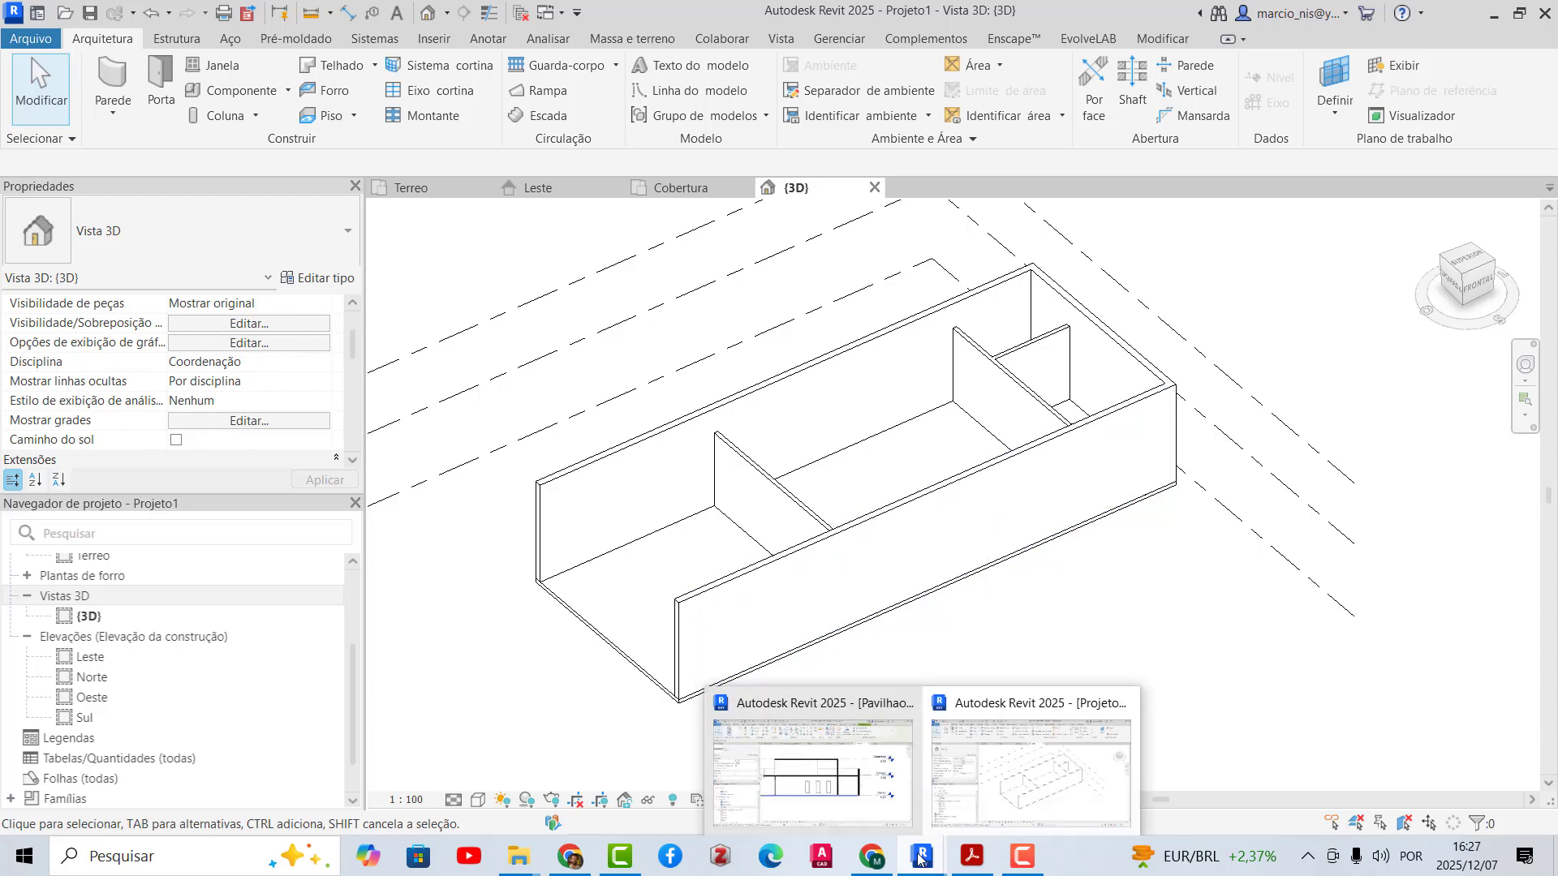
pyautogui.click(879, 820)
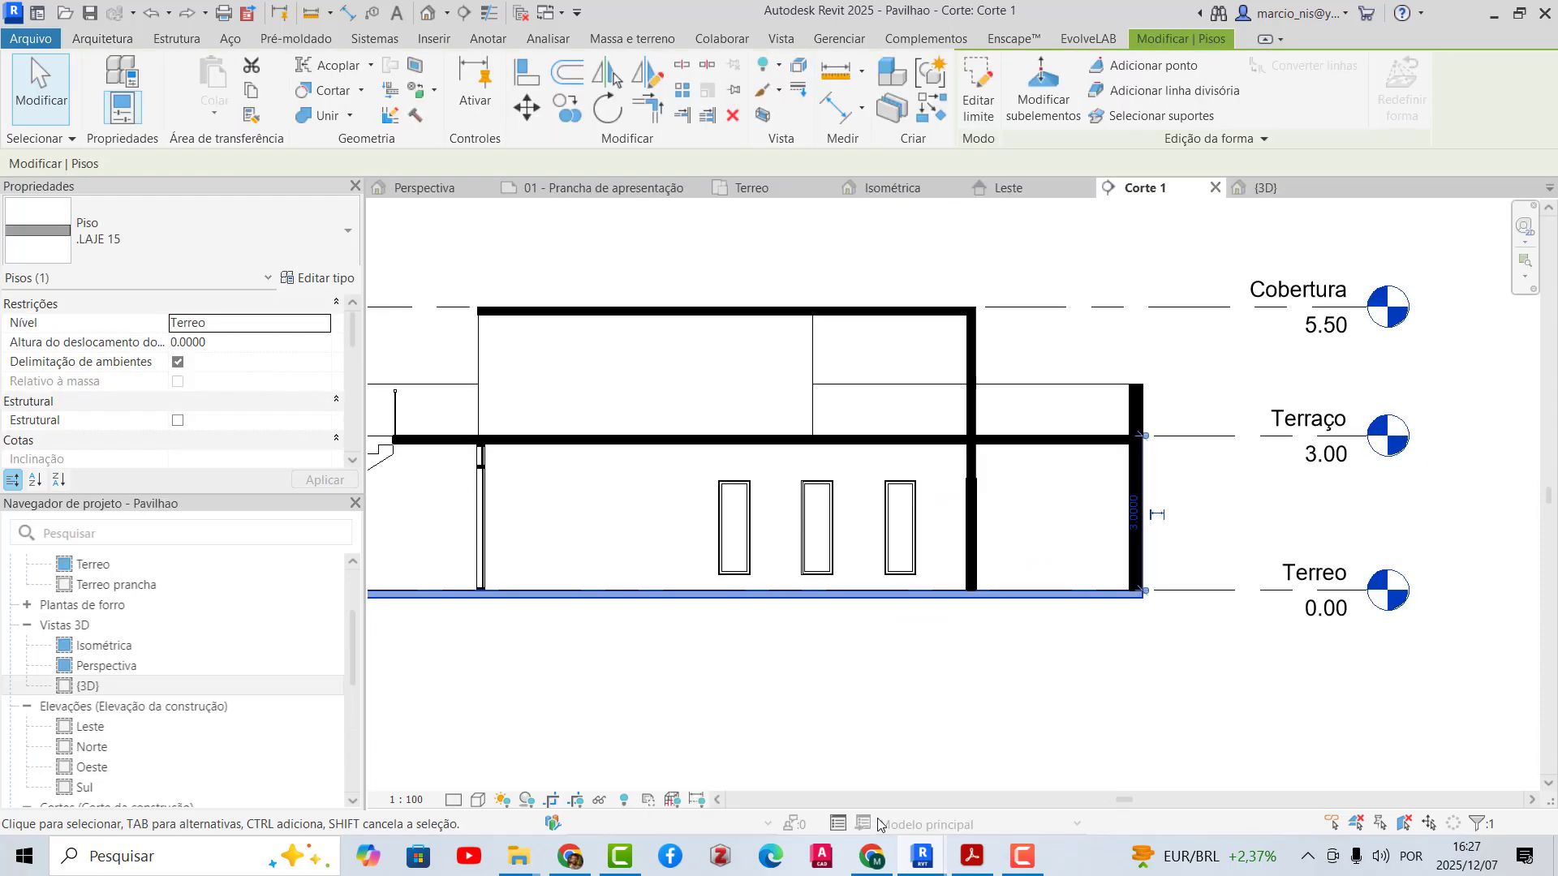
pyautogui.click(1285, 191)
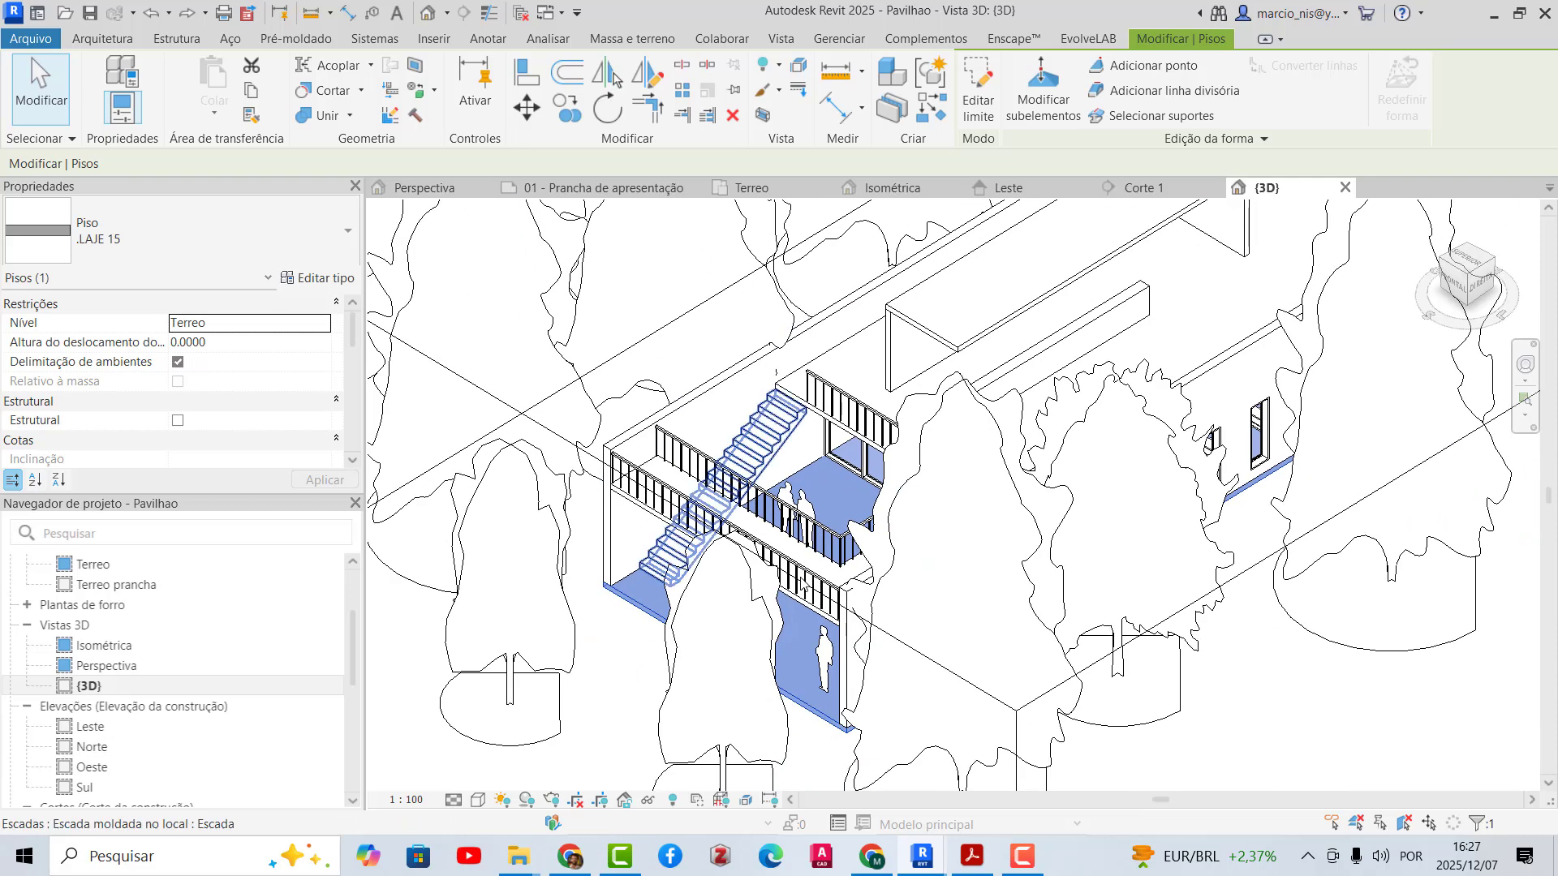
pyautogui.keyDown('shift'); pyautogui.moveTo(801, 580); pyautogui.dragTo(784, 618, button='middle'); pyautogui.keyUp('shift')
pyautogui.click(603, 663)
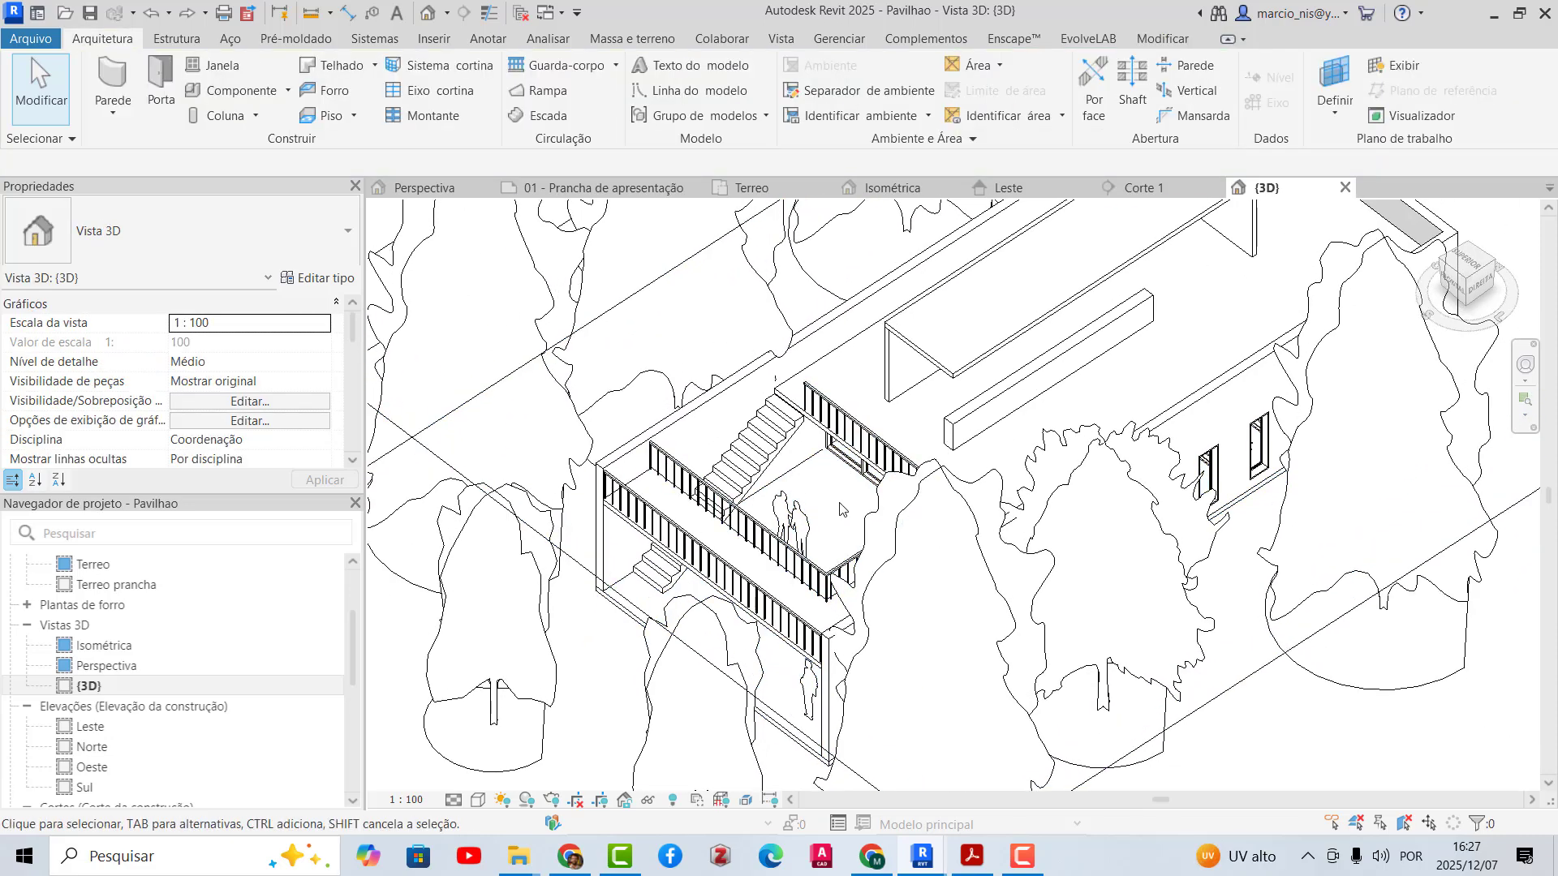
pyautogui.click(899, 526)
pyautogui.press('h')
pyautogui.press('c')
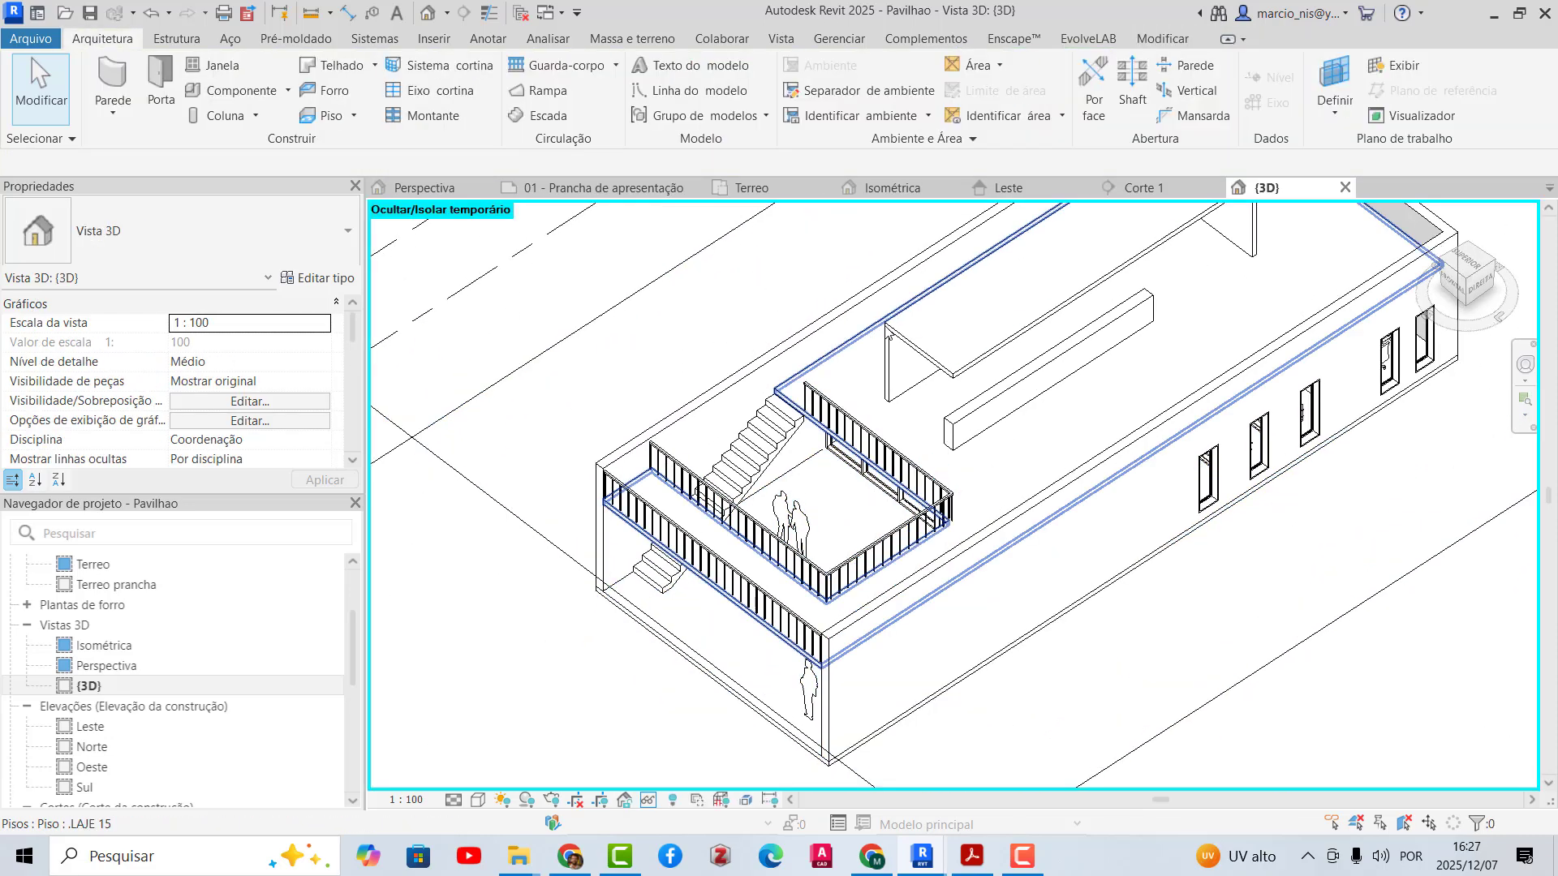
# - Select the upper slab with the stair opening to inspect its type and level, and open the Terraço floor plan
pyautogui.scroll(-2, 910, 527)
pyautogui.keyDown('shift'); pyautogui.moveTo(909, 527); pyautogui.dragTo(878, 485, button='middle'); pyautogui.keyUp('shift')
pyautogui.scroll(3, 865, 503)
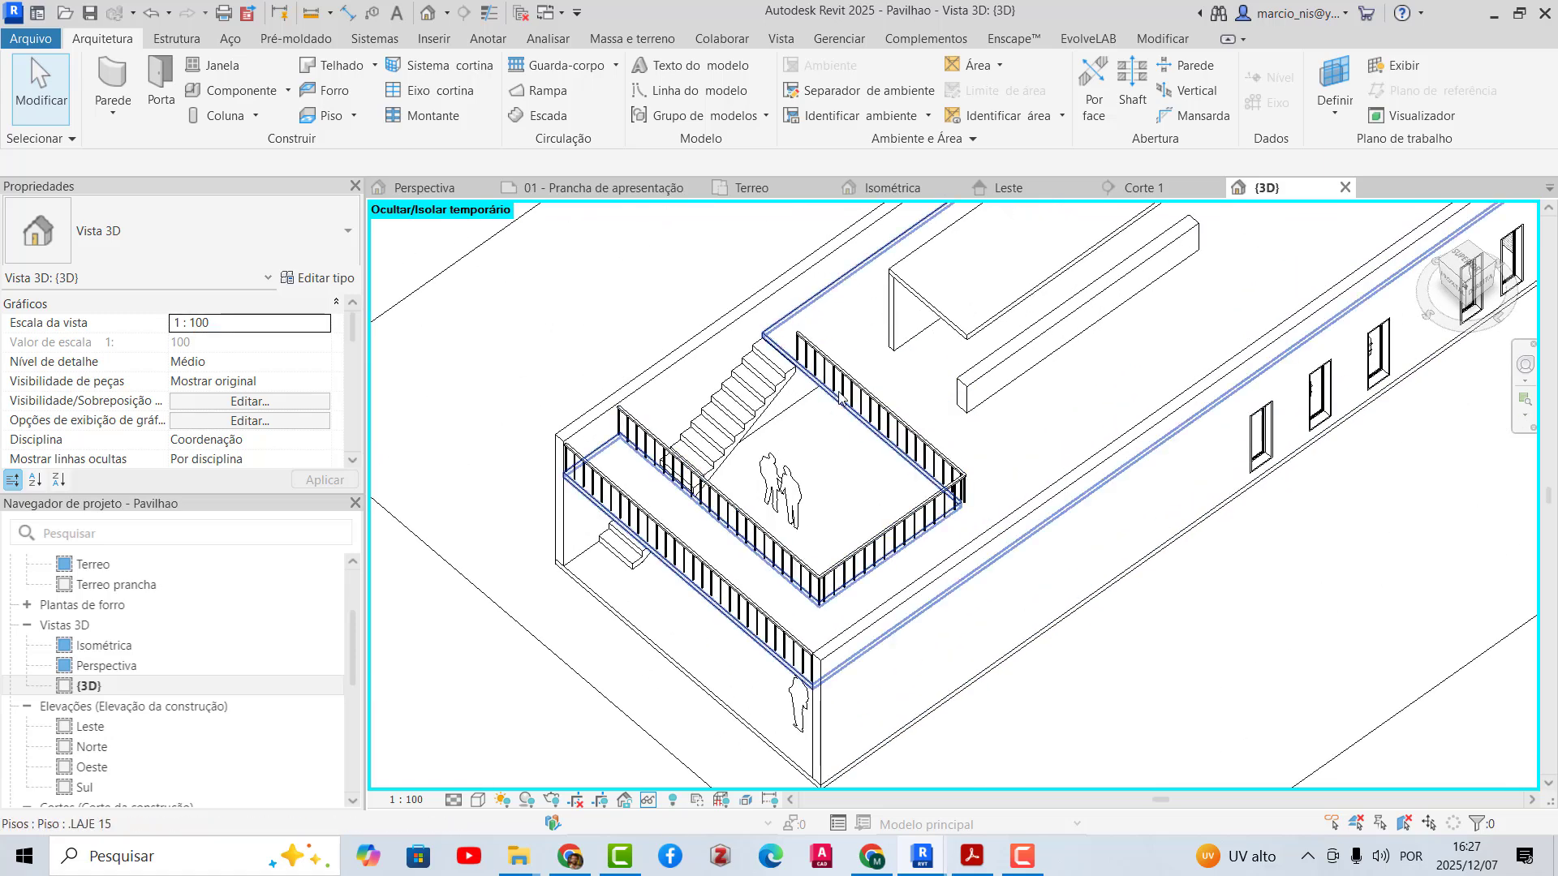
pyautogui.click(804, 314)
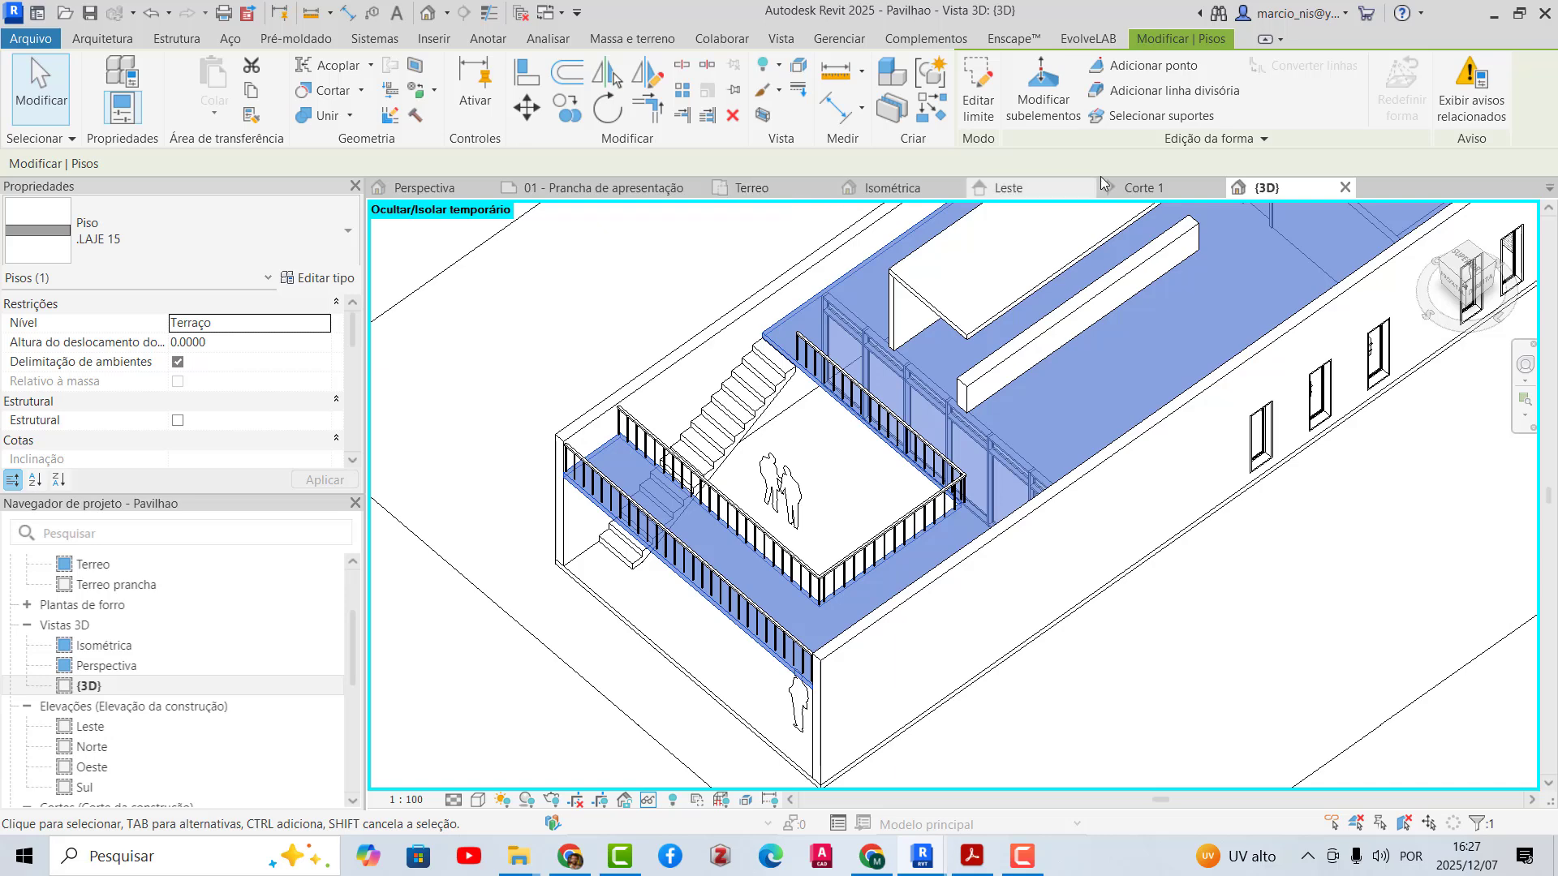
pyautogui.scroll(2, 122, 674)
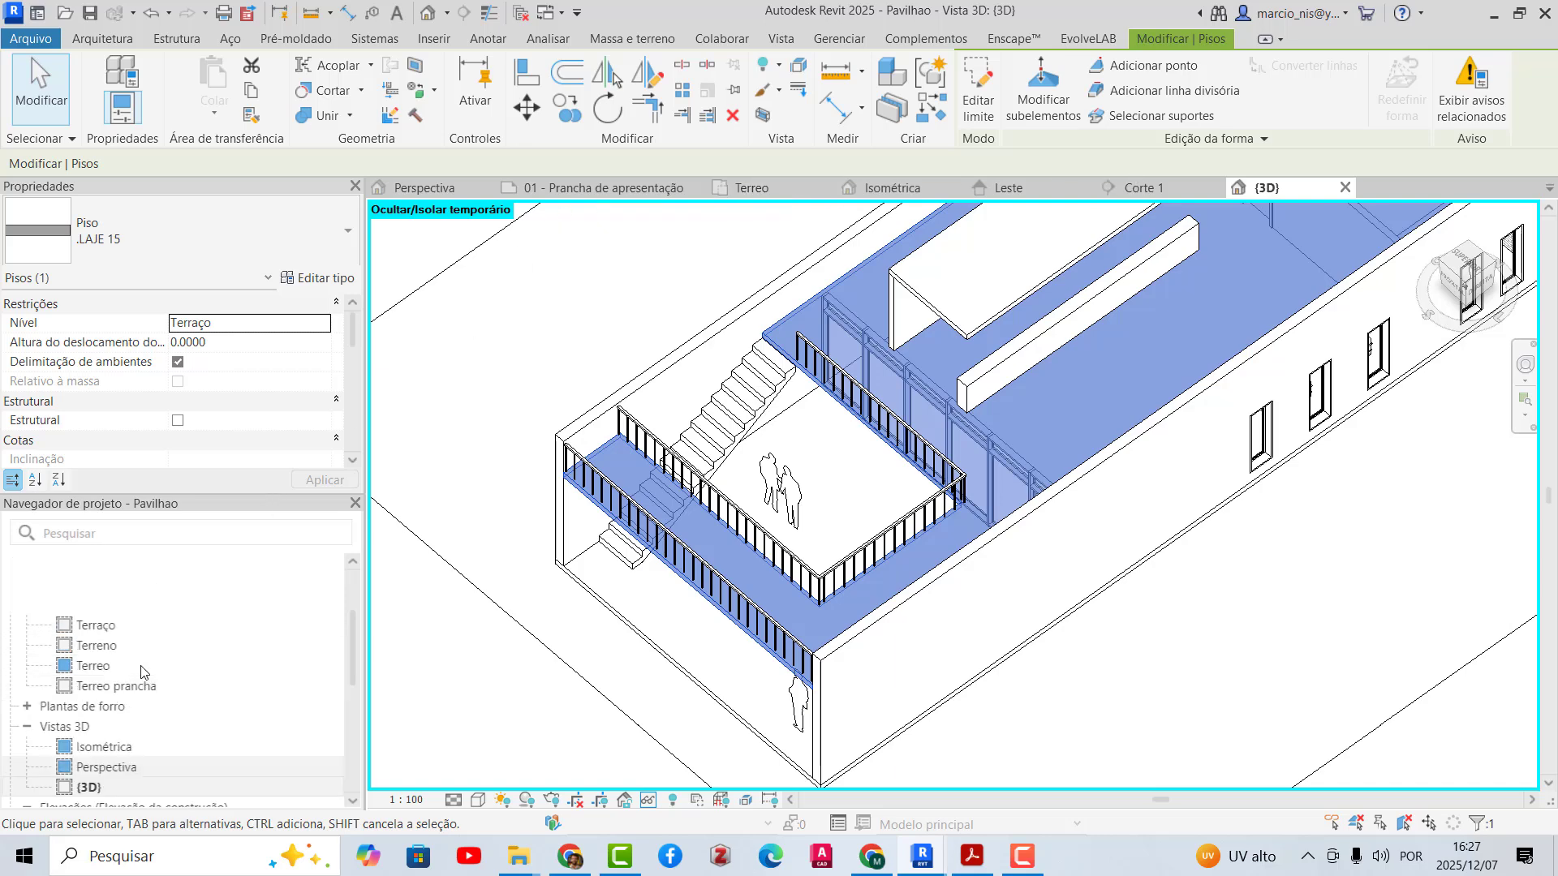
pyautogui.click(180, 628)
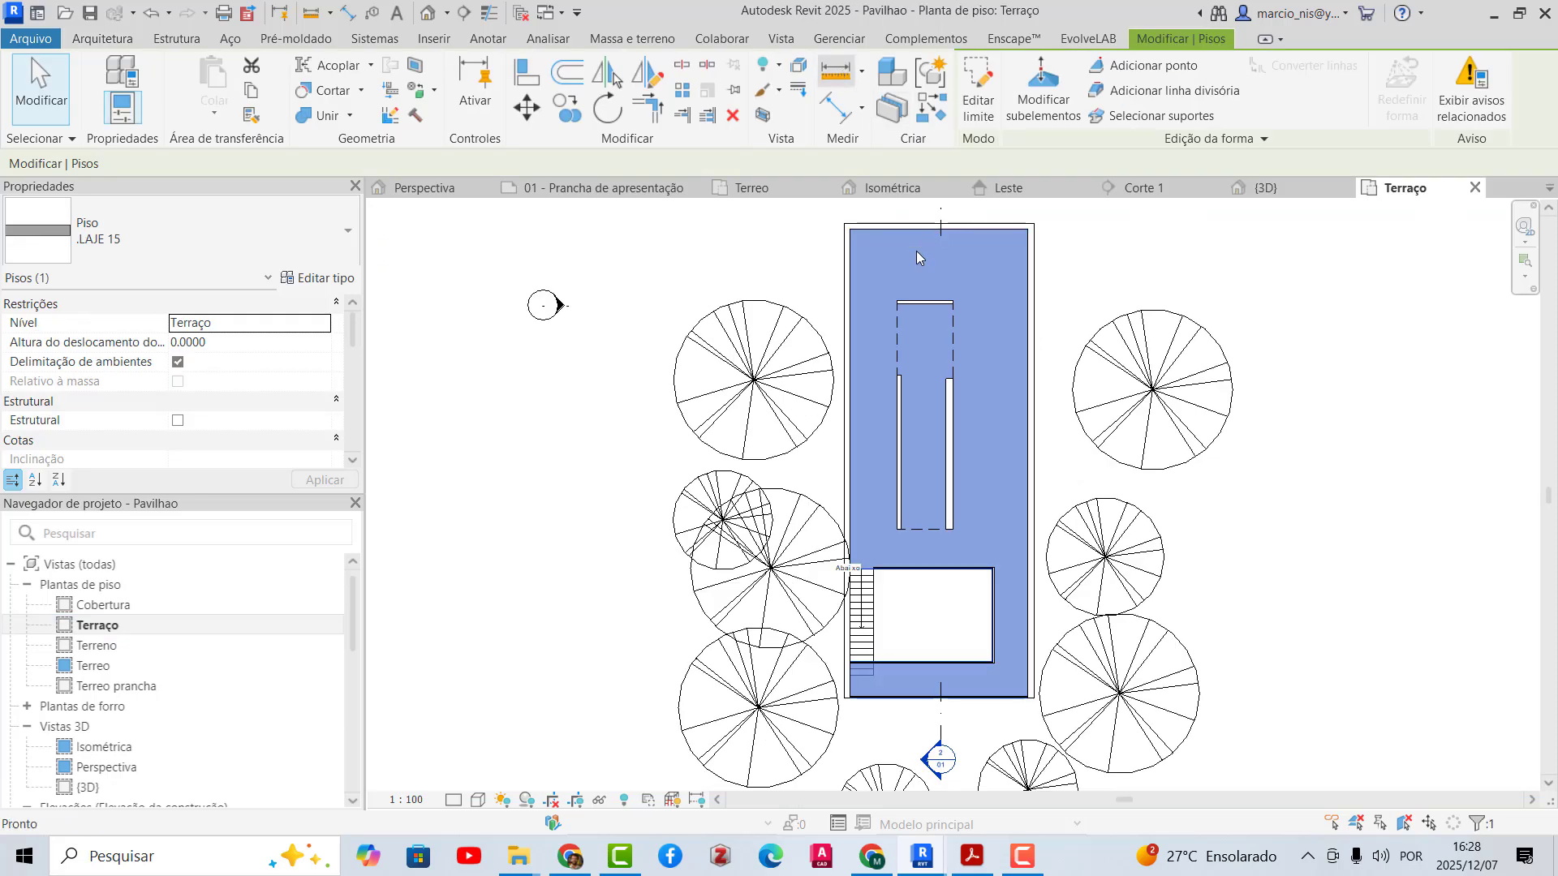
# - Measure along the inner wall face from the upper-left inner corner to the start of the stair opening
pyautogui.press('m')
pyautogui.press('e')
pyautogui.scroll(1, 889, 248)
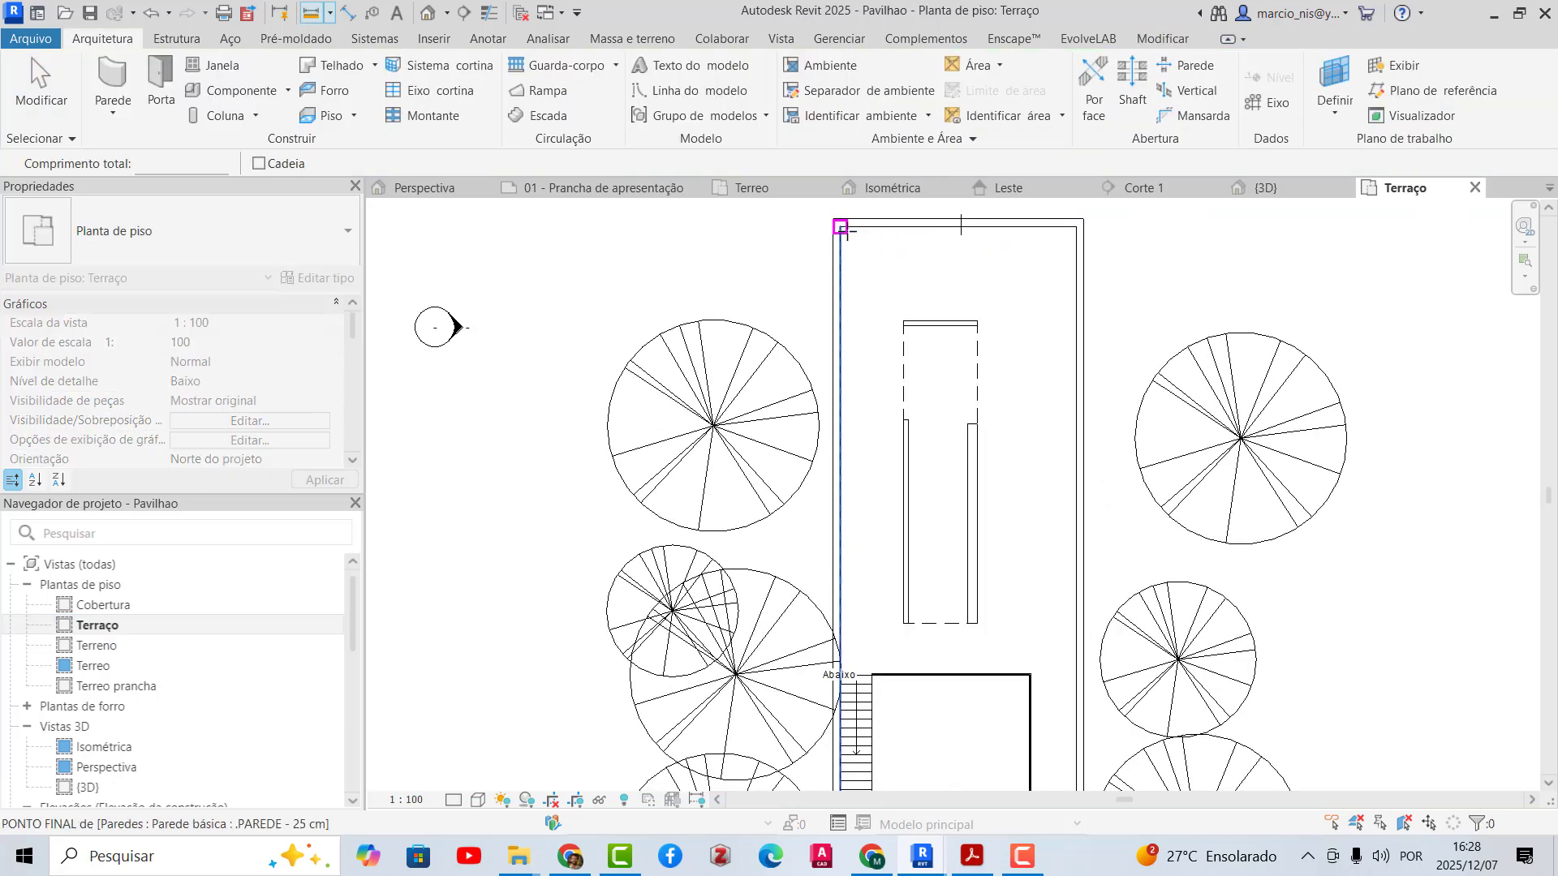
pyautogui.click(841, 227)
pyautogui.scroll(5, 839, 675)
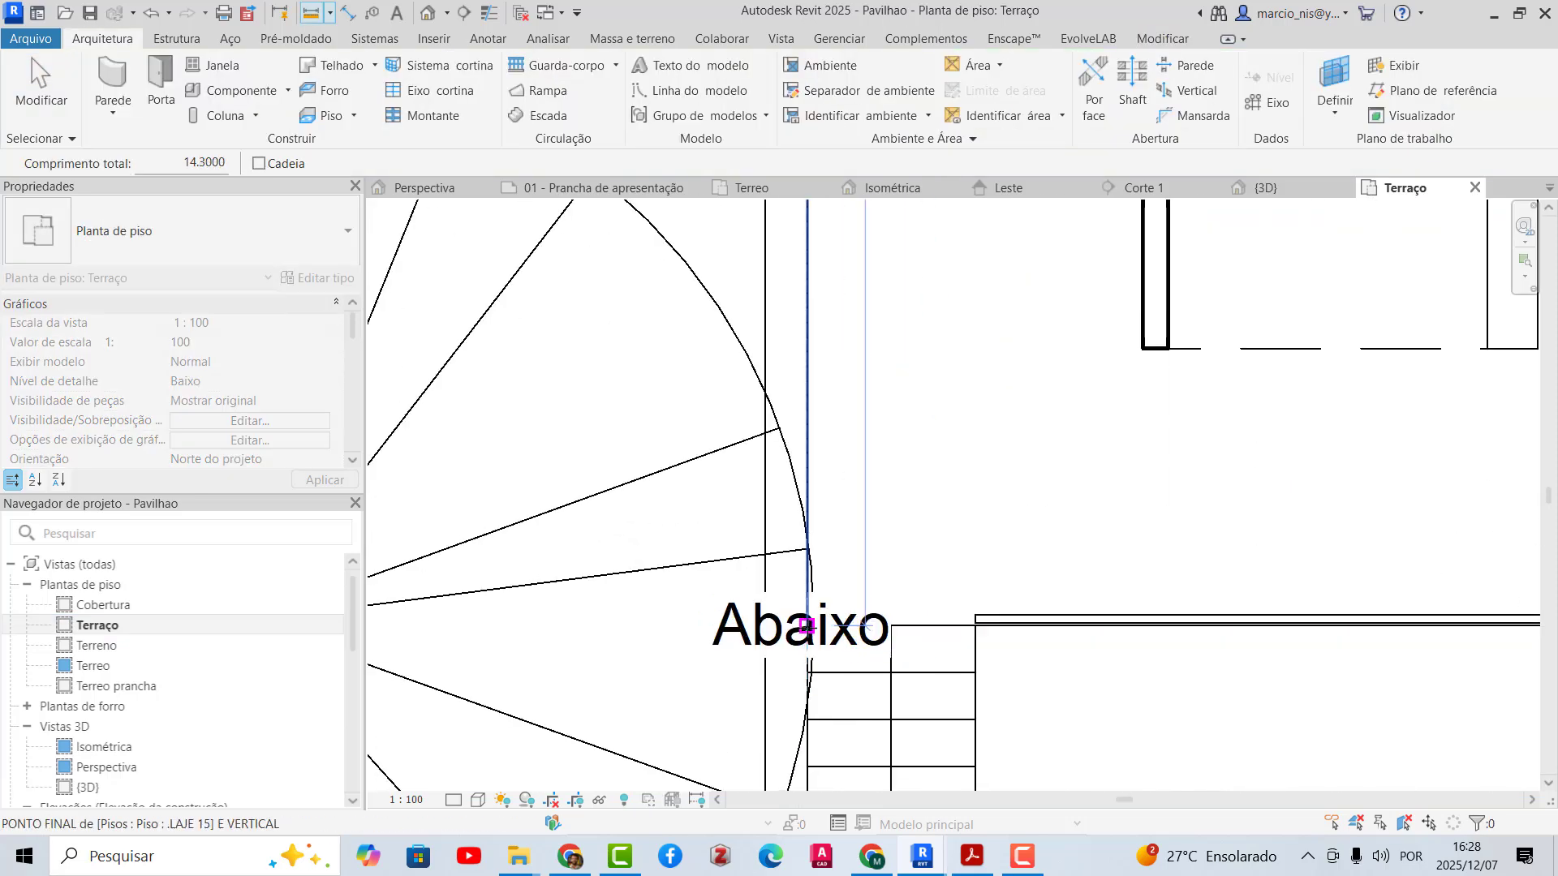
pyautogui.scroll(-4, 806, 625)
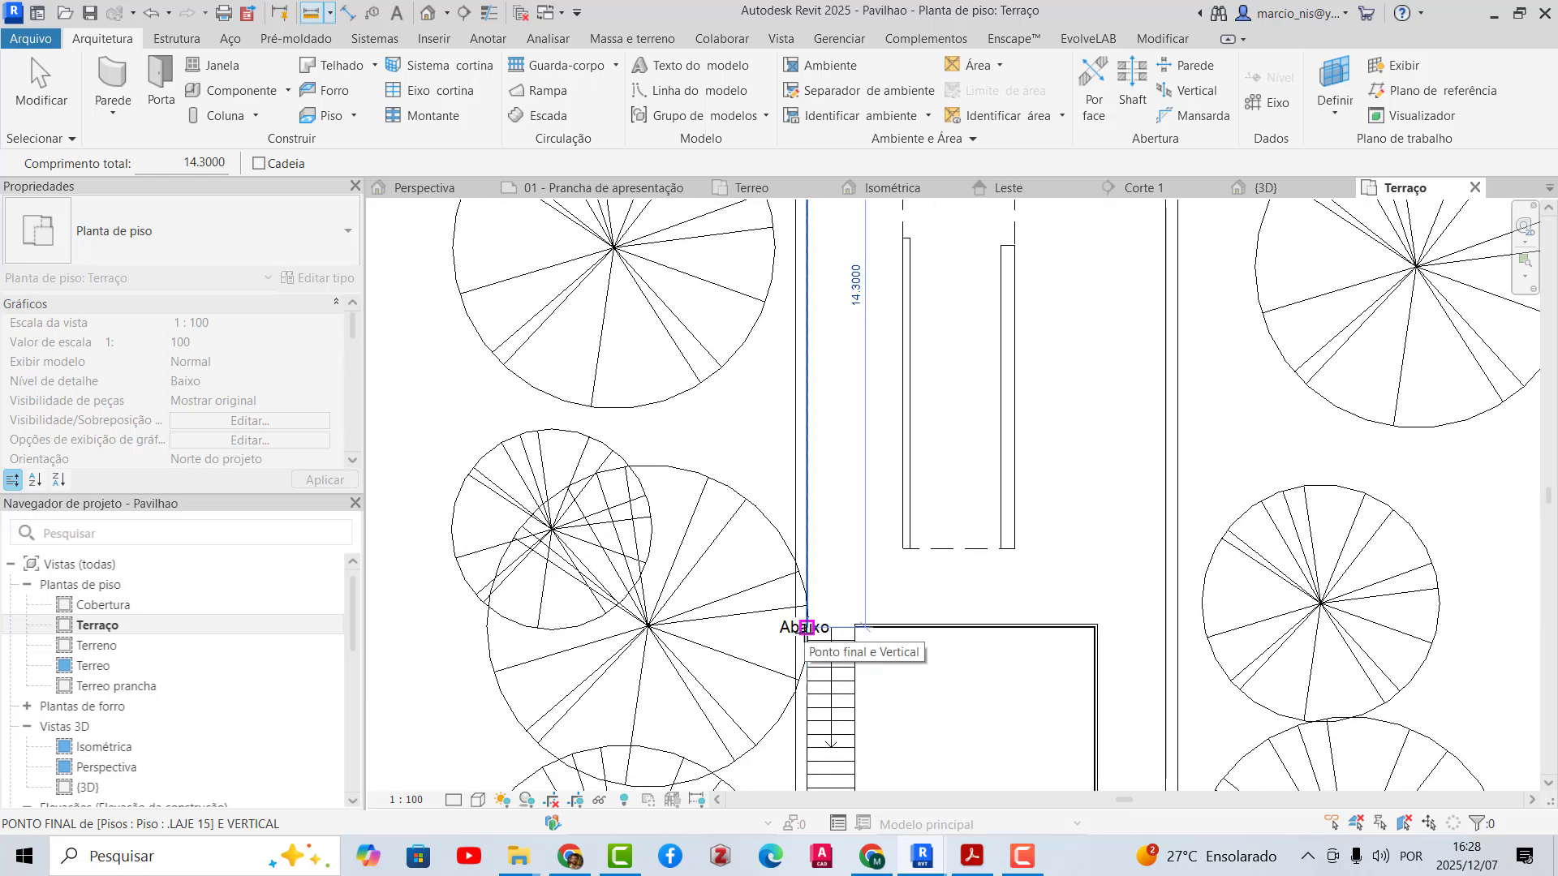
pyautogui.press('Escape')
pyautogui.press('Escape')
# - Measure the stair opening's long side along its upper edge, from the right inner corner to the slab edge beside the stair
pyautogui.press('Return')
pyautogui.moveTo(1079, 625); pyautogui.dragTo(1134, 468, button='middle')
pyautogui.scroll(7, 1127, 477)
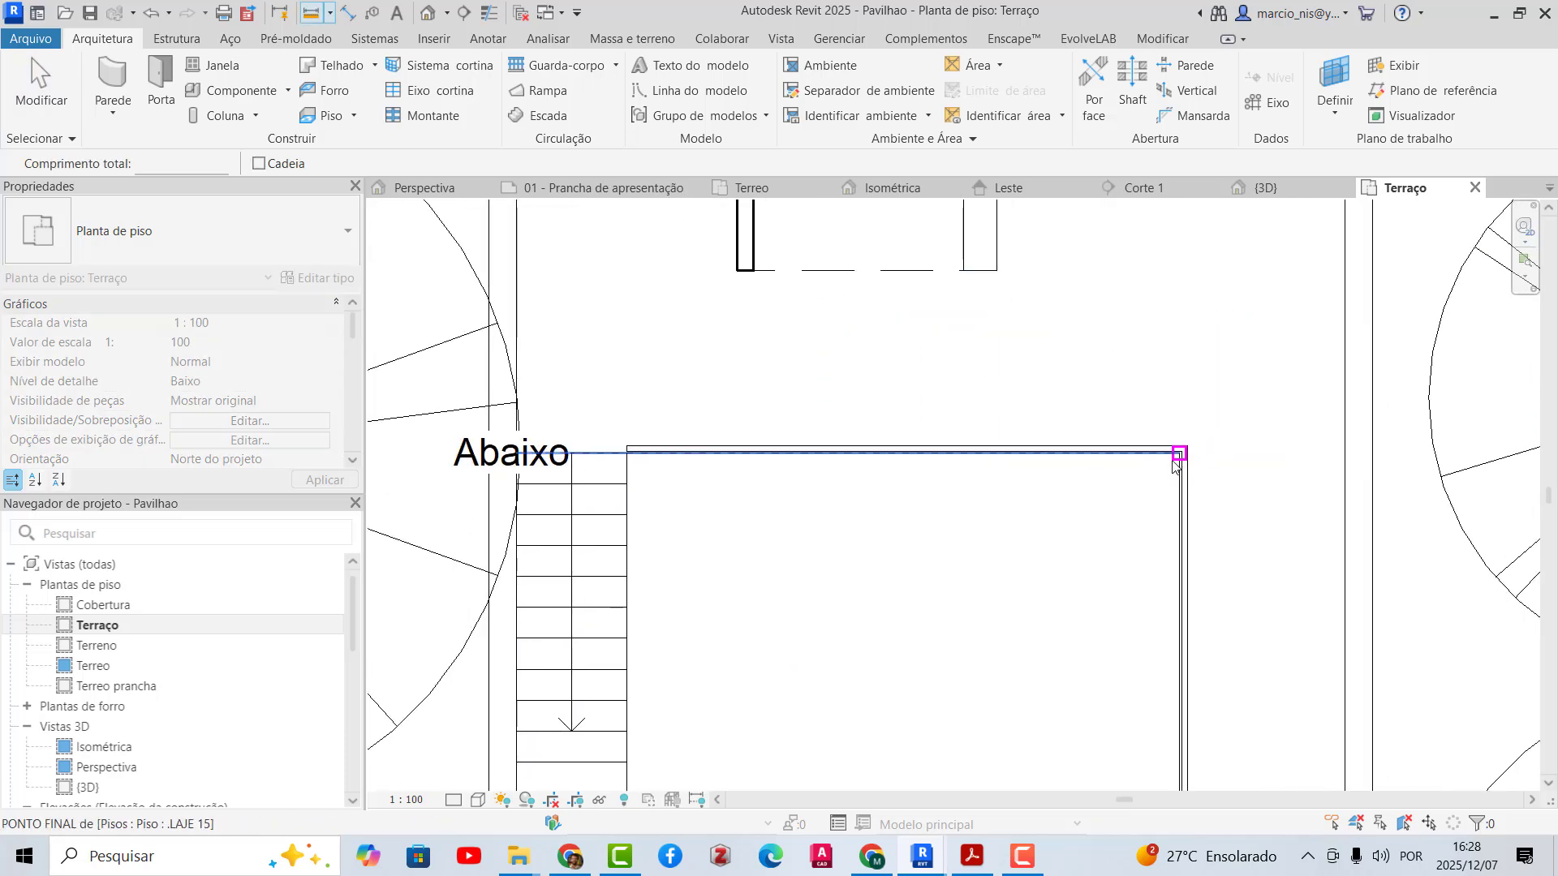
pyautogui.scroll(1, 1177, 467)
pyautogui.click(1185, 436)
pyautogui.scroll(-5, 1196, 440)
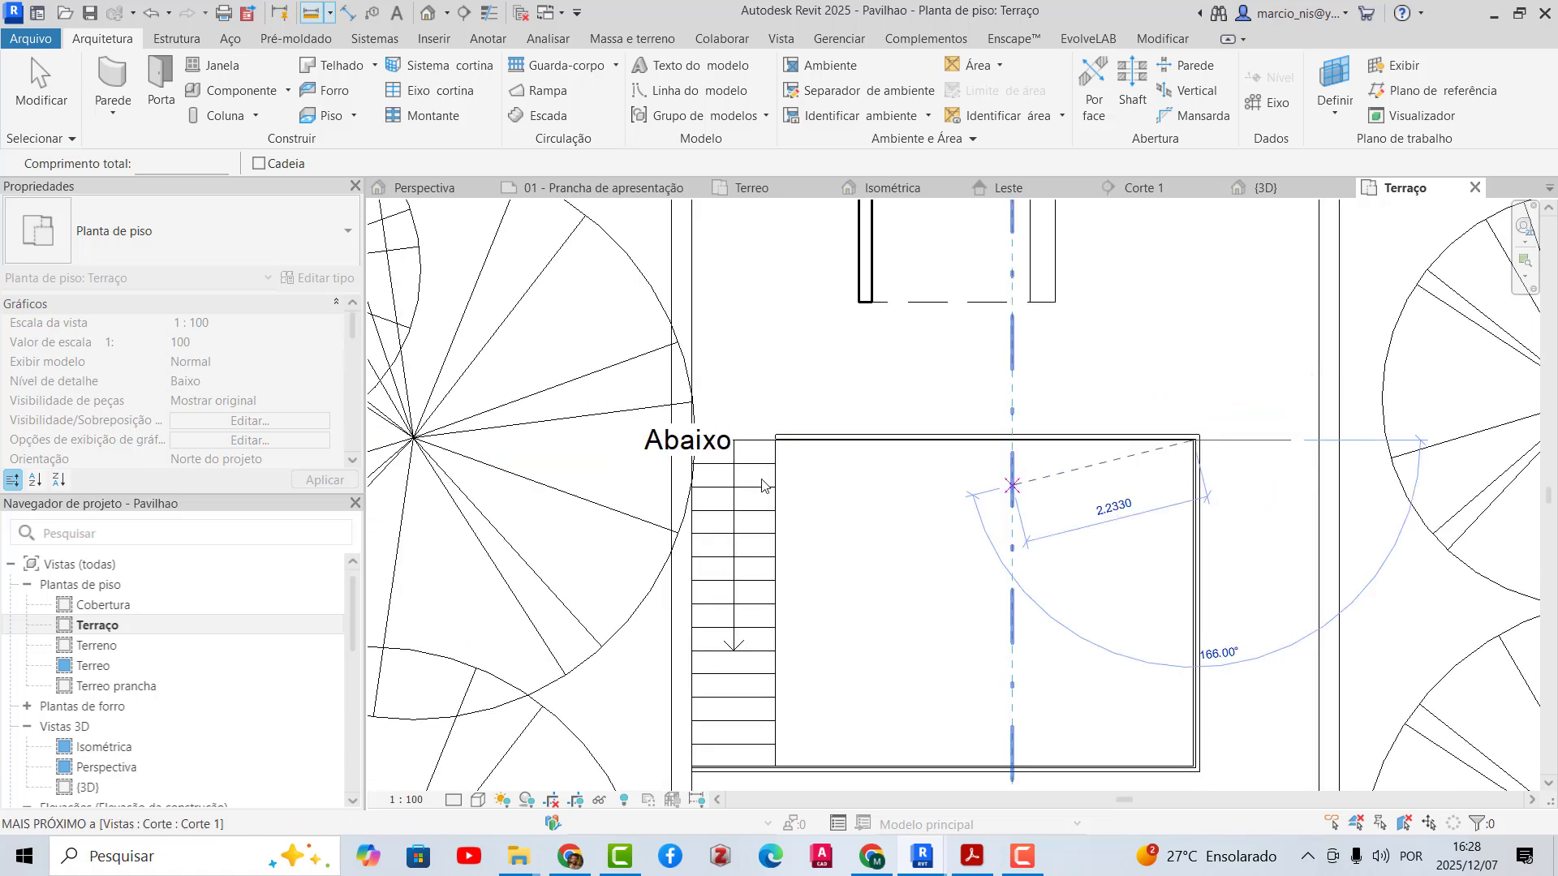
pyautogui.scroll(2, 723, 457)
pyautogui.scroll(1, 706, 446)
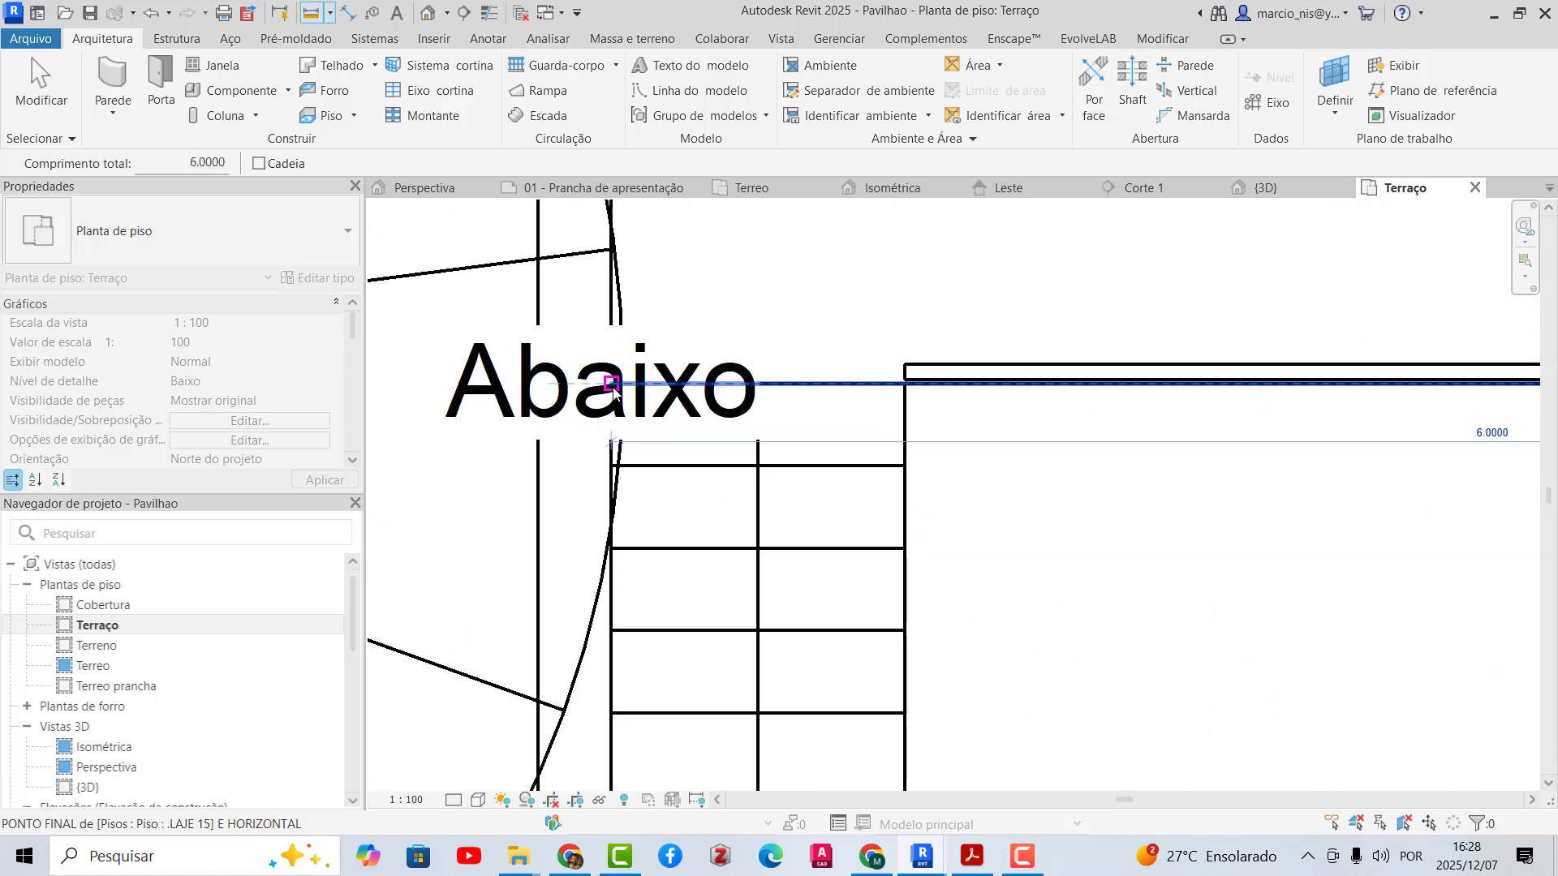
# - Measure the stair opening's short side from its upper-right corner down to the lower-right corner, and end the measuring
pyautogui.scroll(-6, 1016, 435)
pyautogui.scroll(2, 1277, 605)
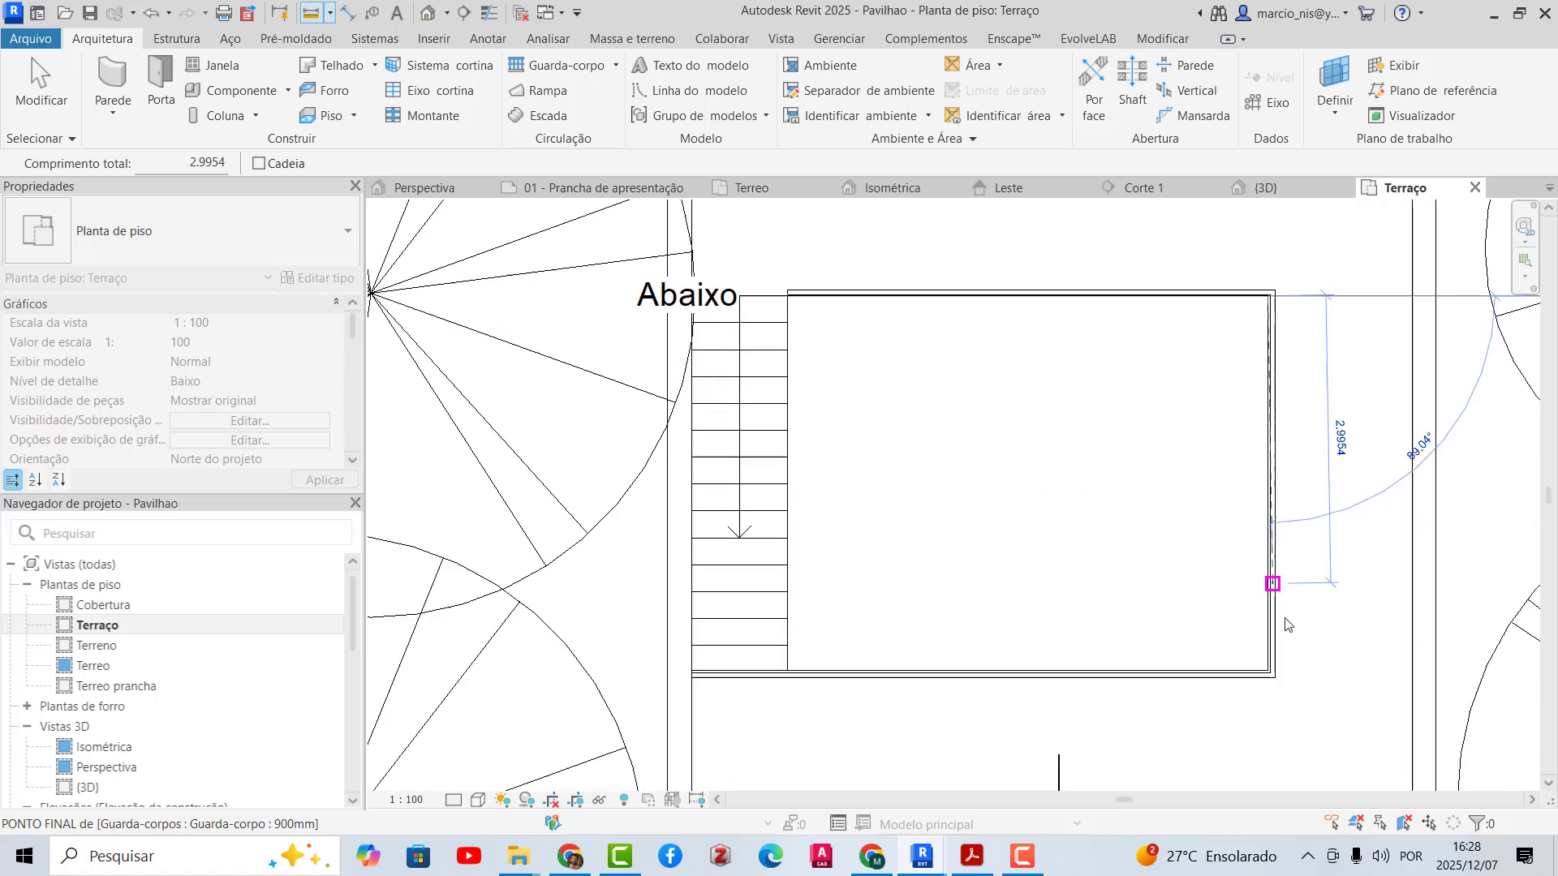
pyautogui.scroll(1, 1288, 625)
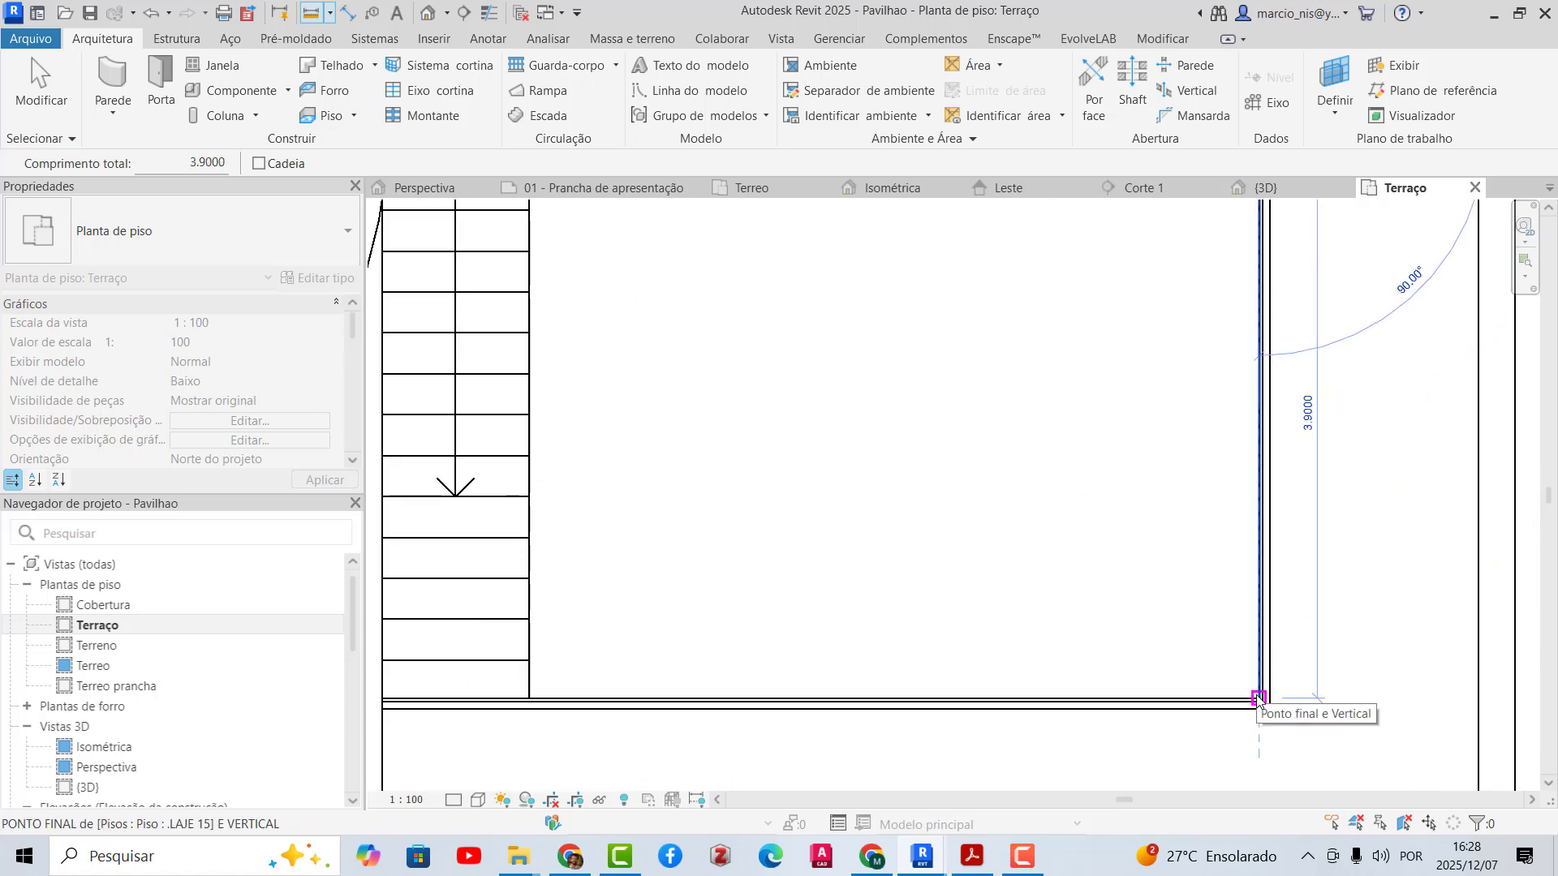
pyautogui.press('Escape')
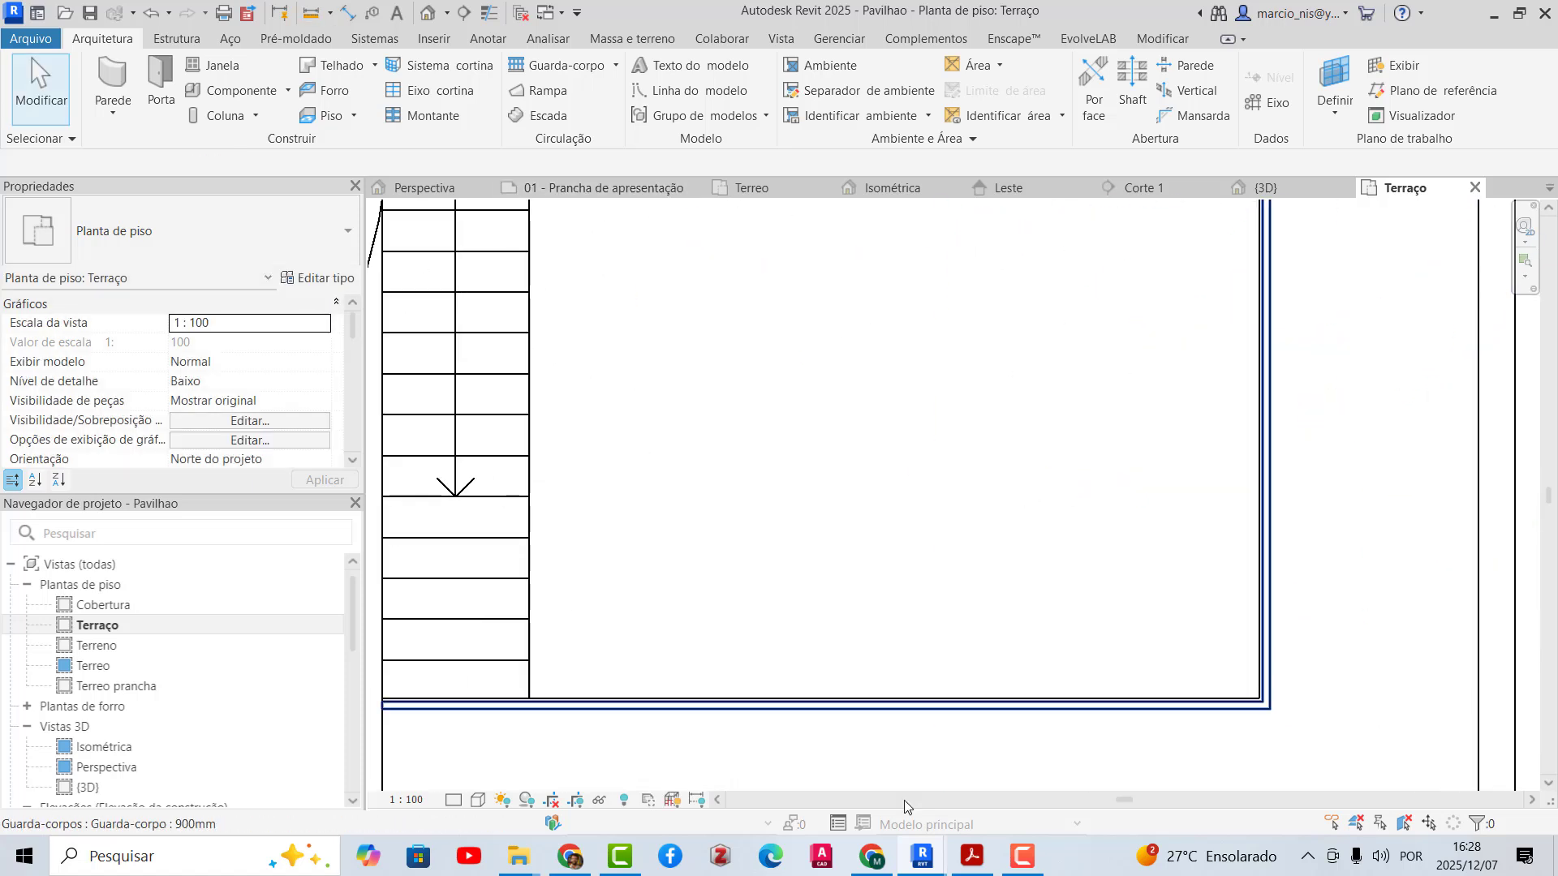
# - Switch to Projeto1 and open its Terraço floor plan, framing the whole pavilion
pyautogui.moveTo(922, 865)
pyautogui.click(1043, 767)
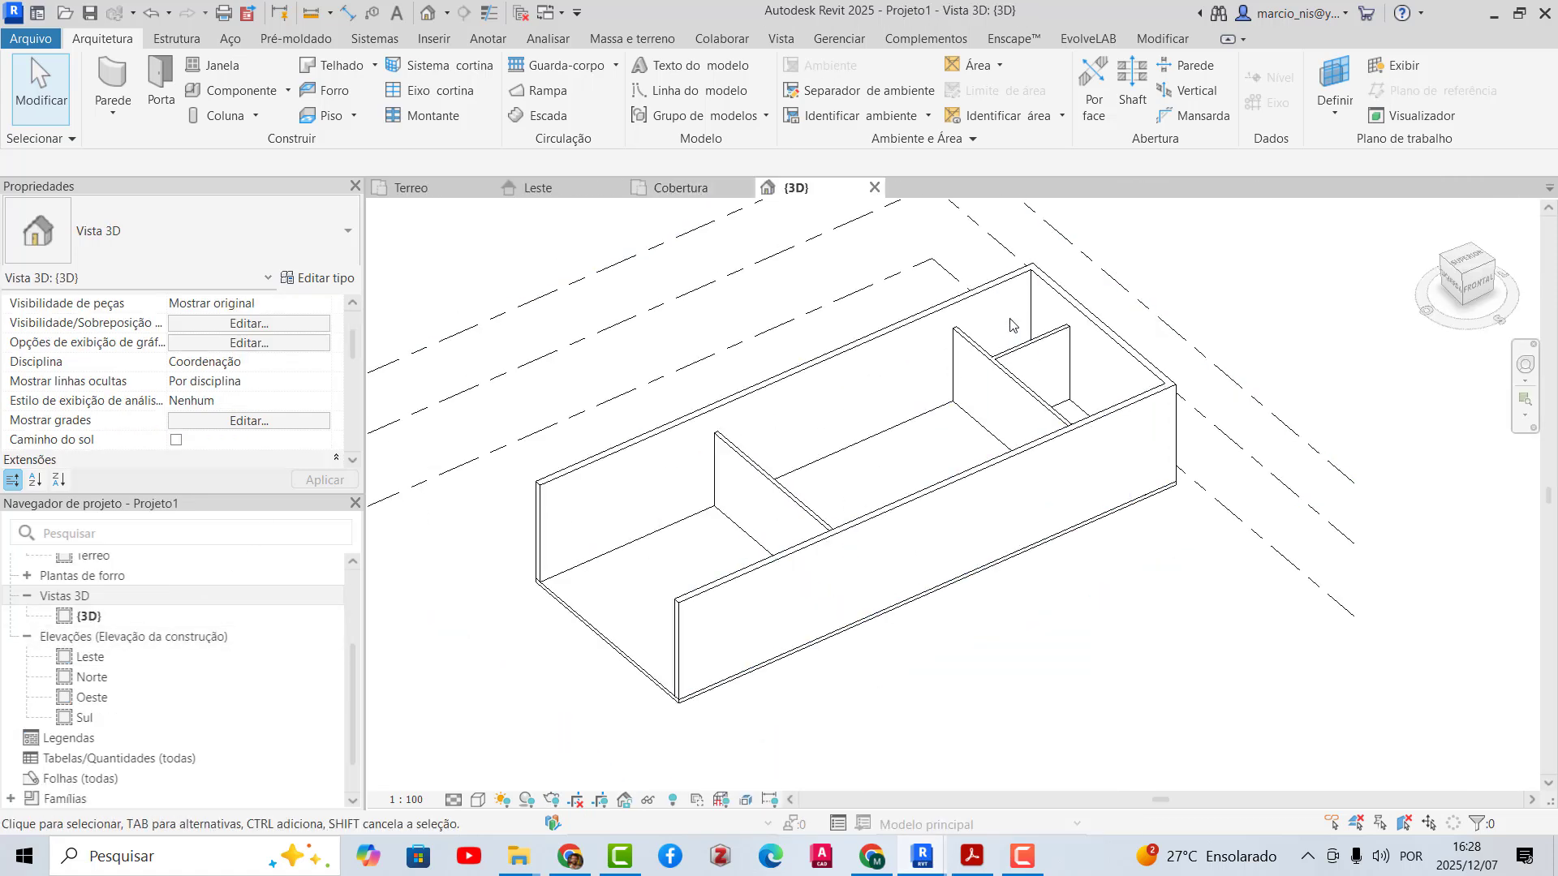
pyautogui.scroll(3, 106, 649)
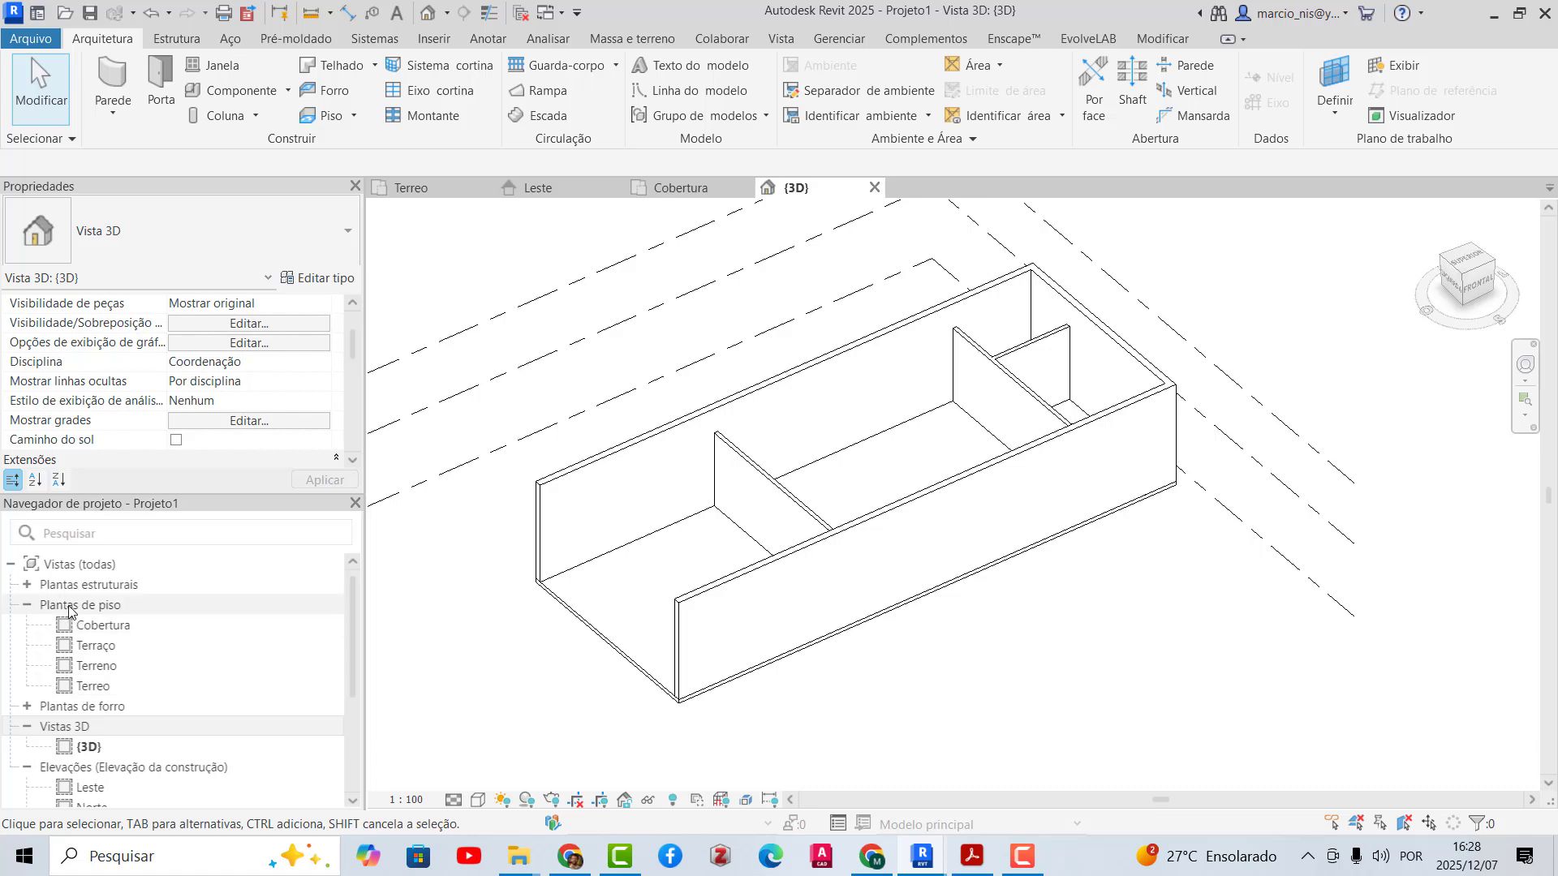
pyautogui.doubleClick(99, 645)
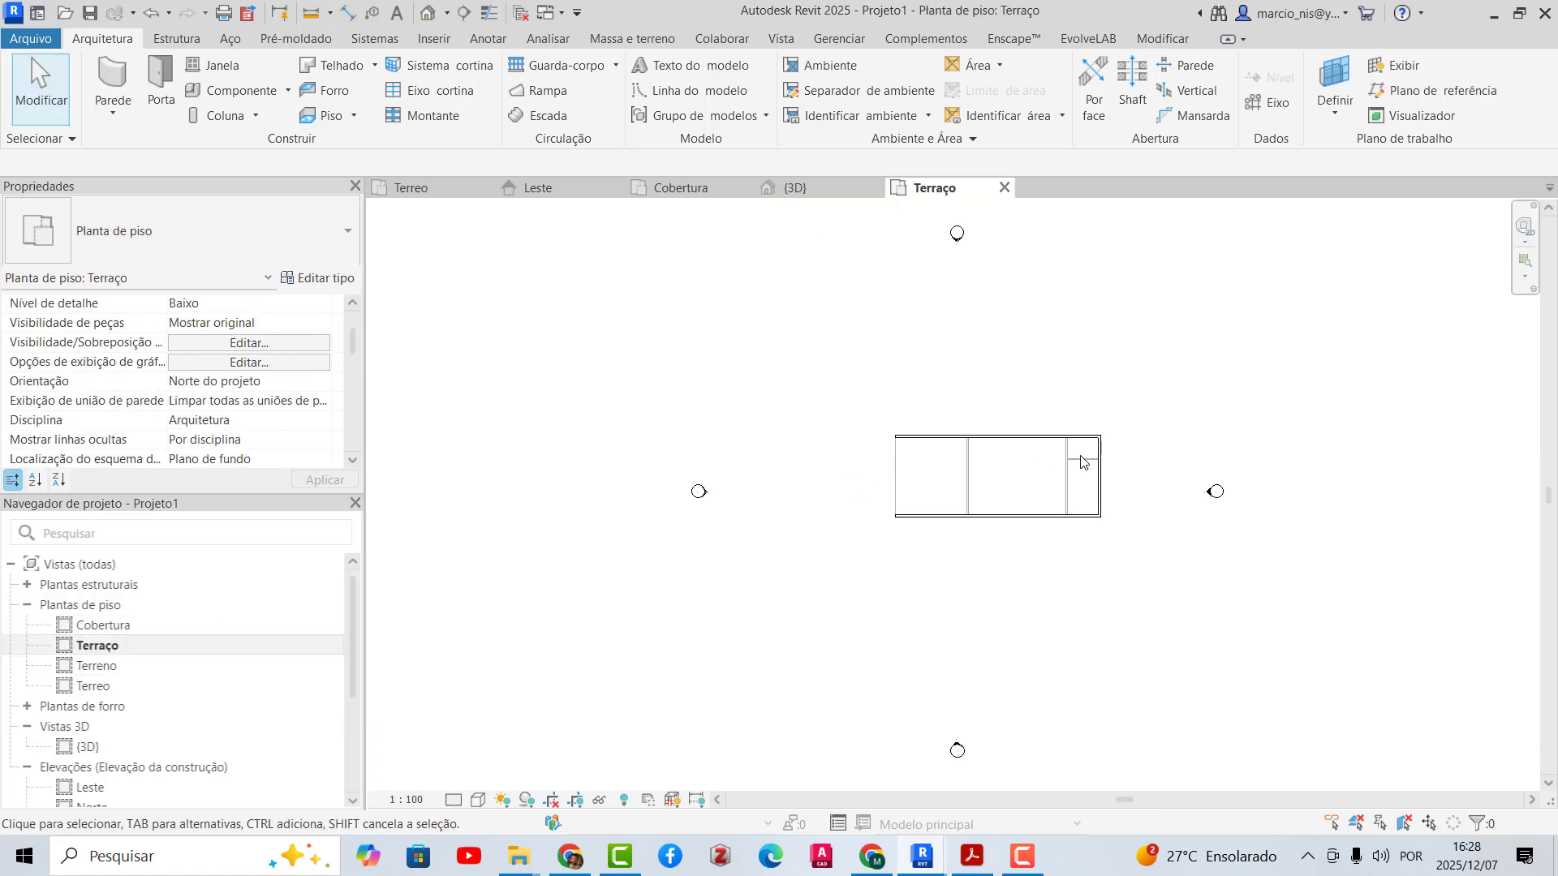
pyautogui.scroll(4, 1072, 463)
pyautogui.scroll(3, 998, 474)
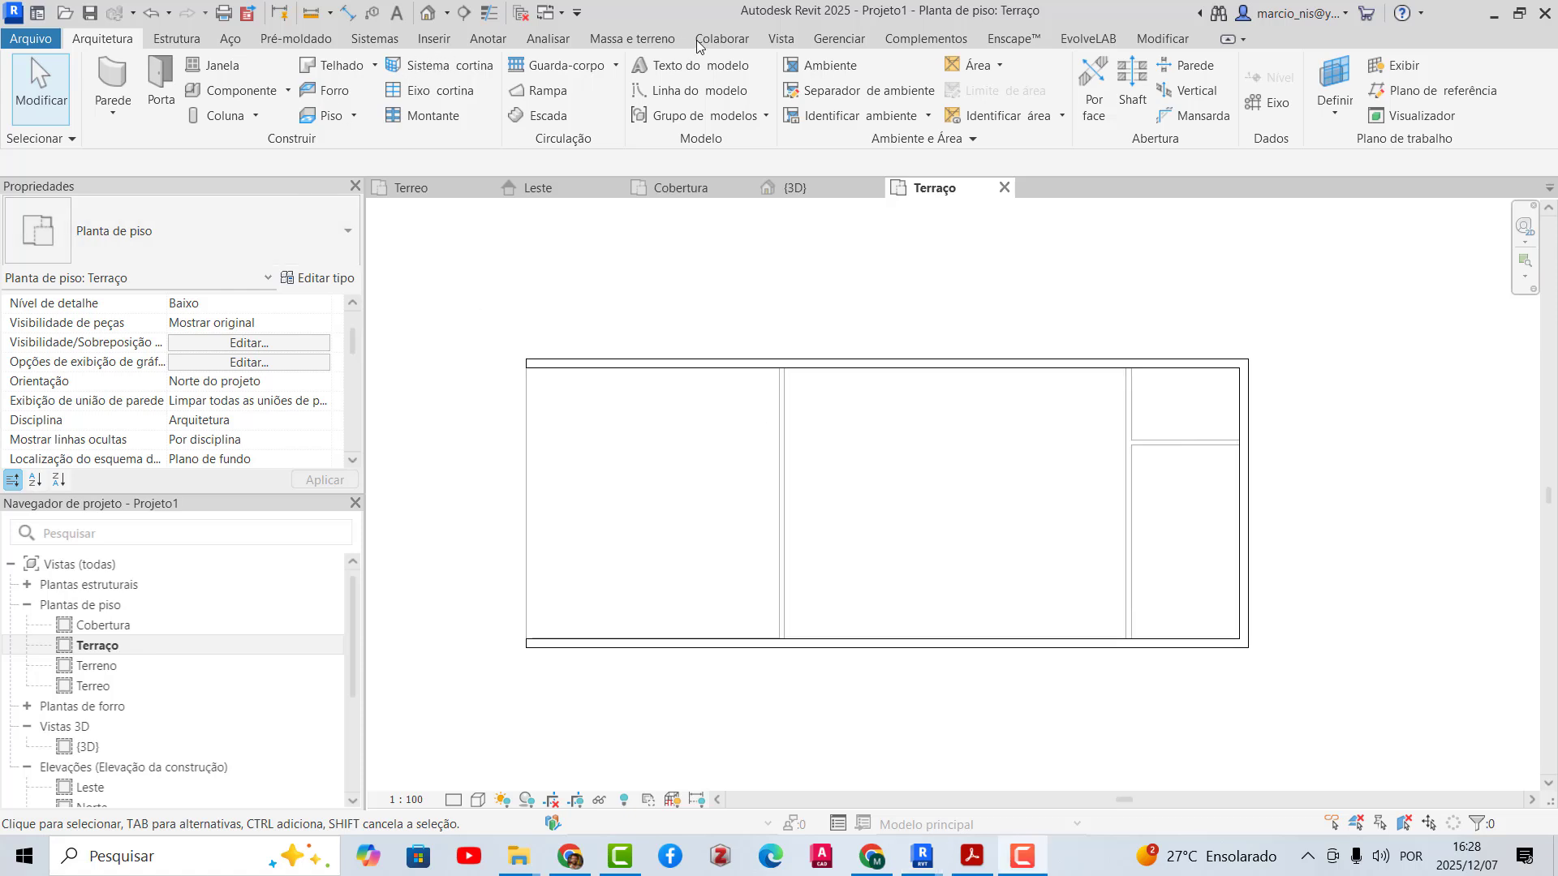
# - Begin a .LAJE 15cm floor with a 14.3 m boundary line along the upper wall's inner face, from the upper-right inner corner
pyautogui.click(327, 120)
pyautogui.scroll(2, 904, 462)
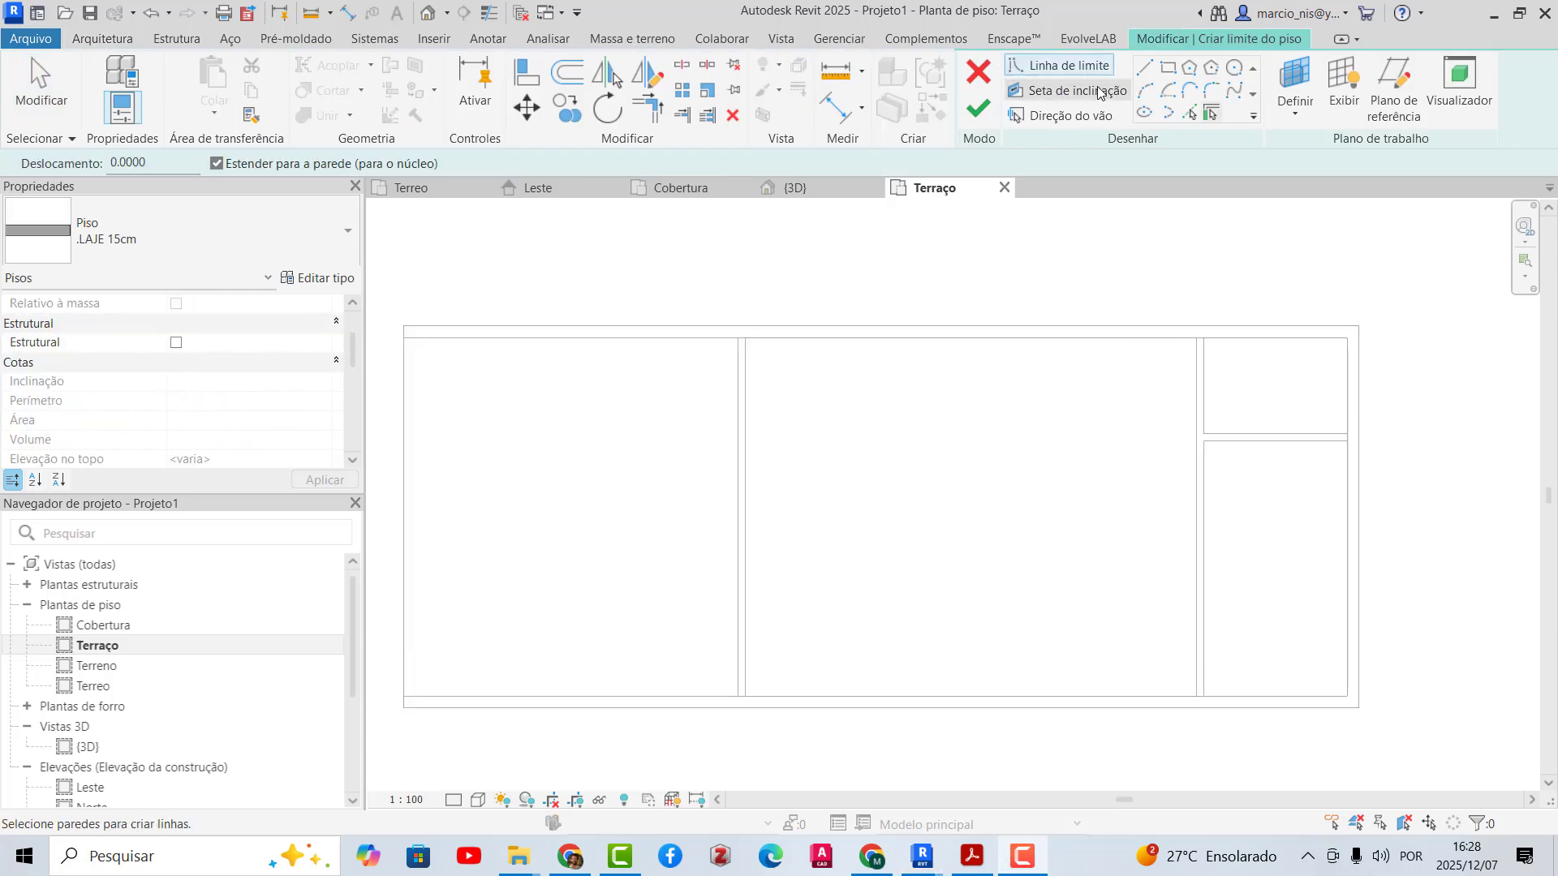
pyautogui.click(1144, 68)
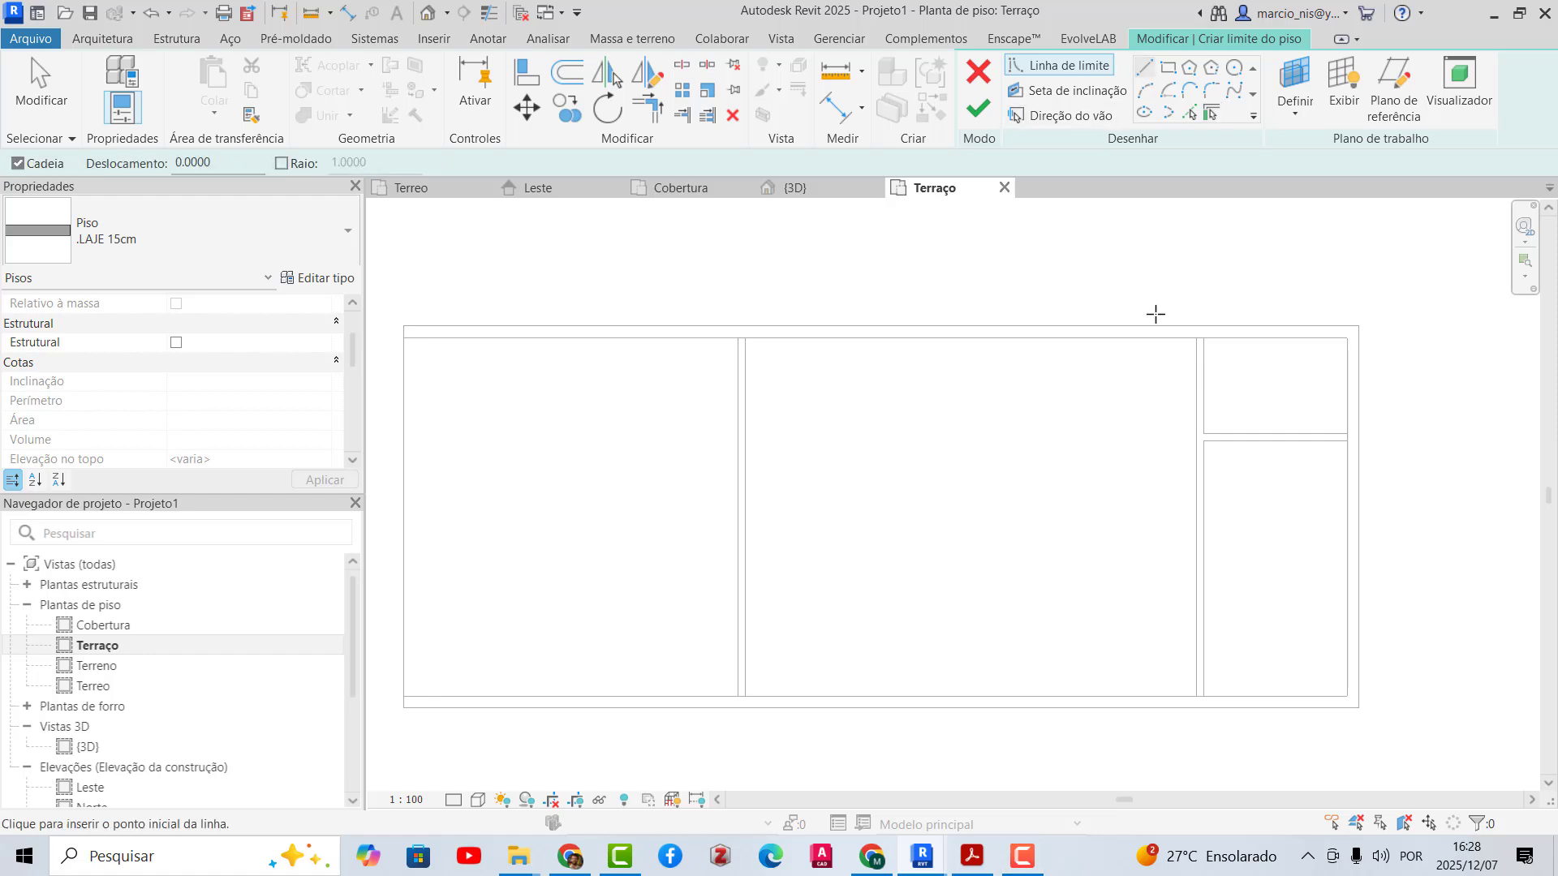
pyautogui.click(1345, 338)
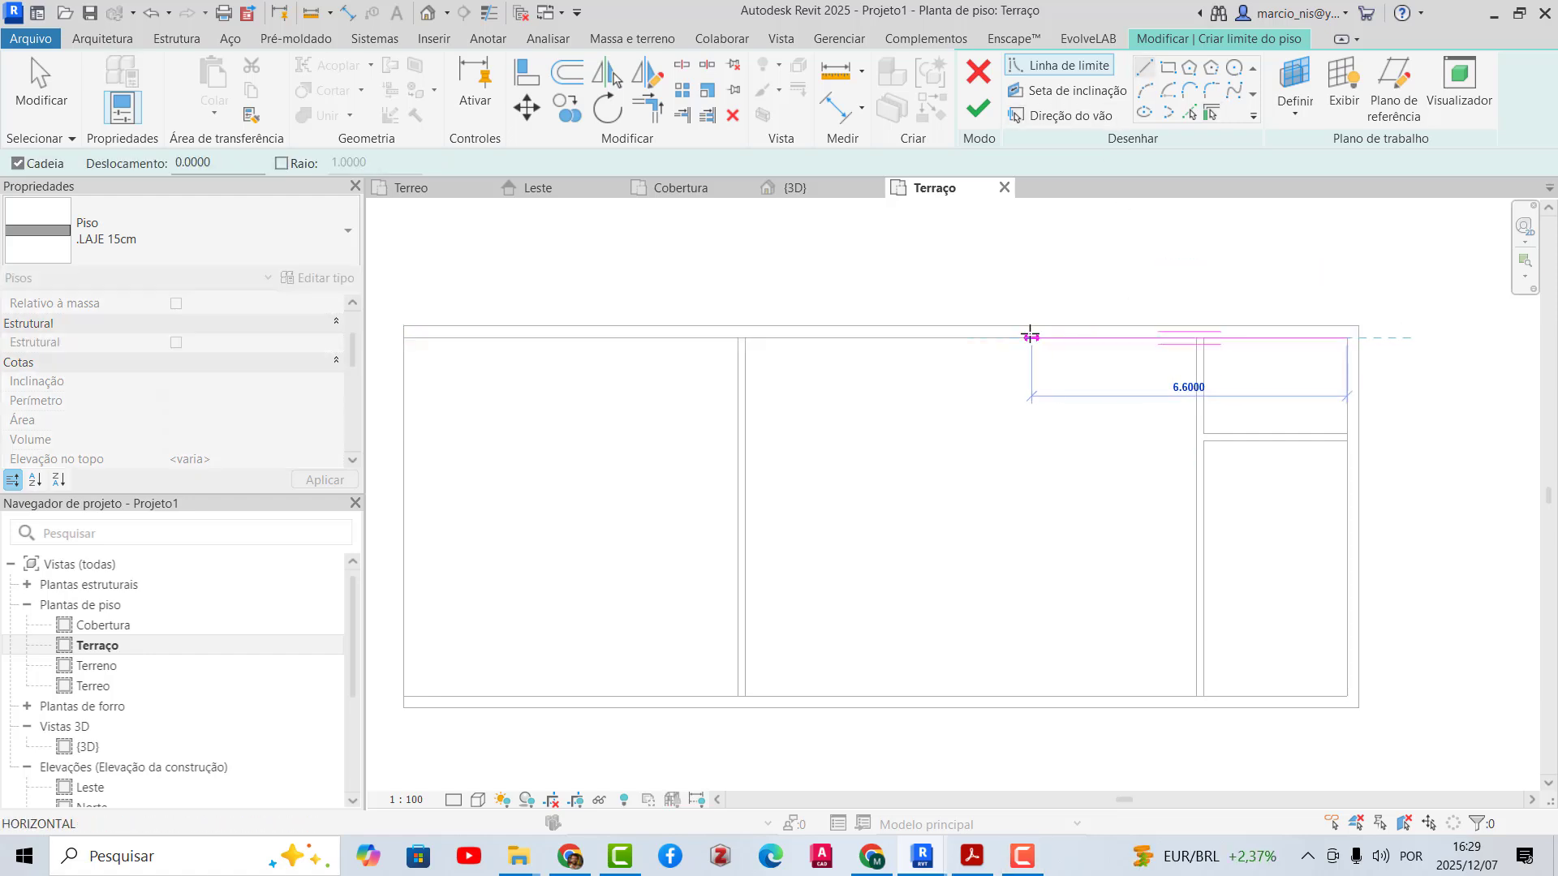
pyautogui.write('1')
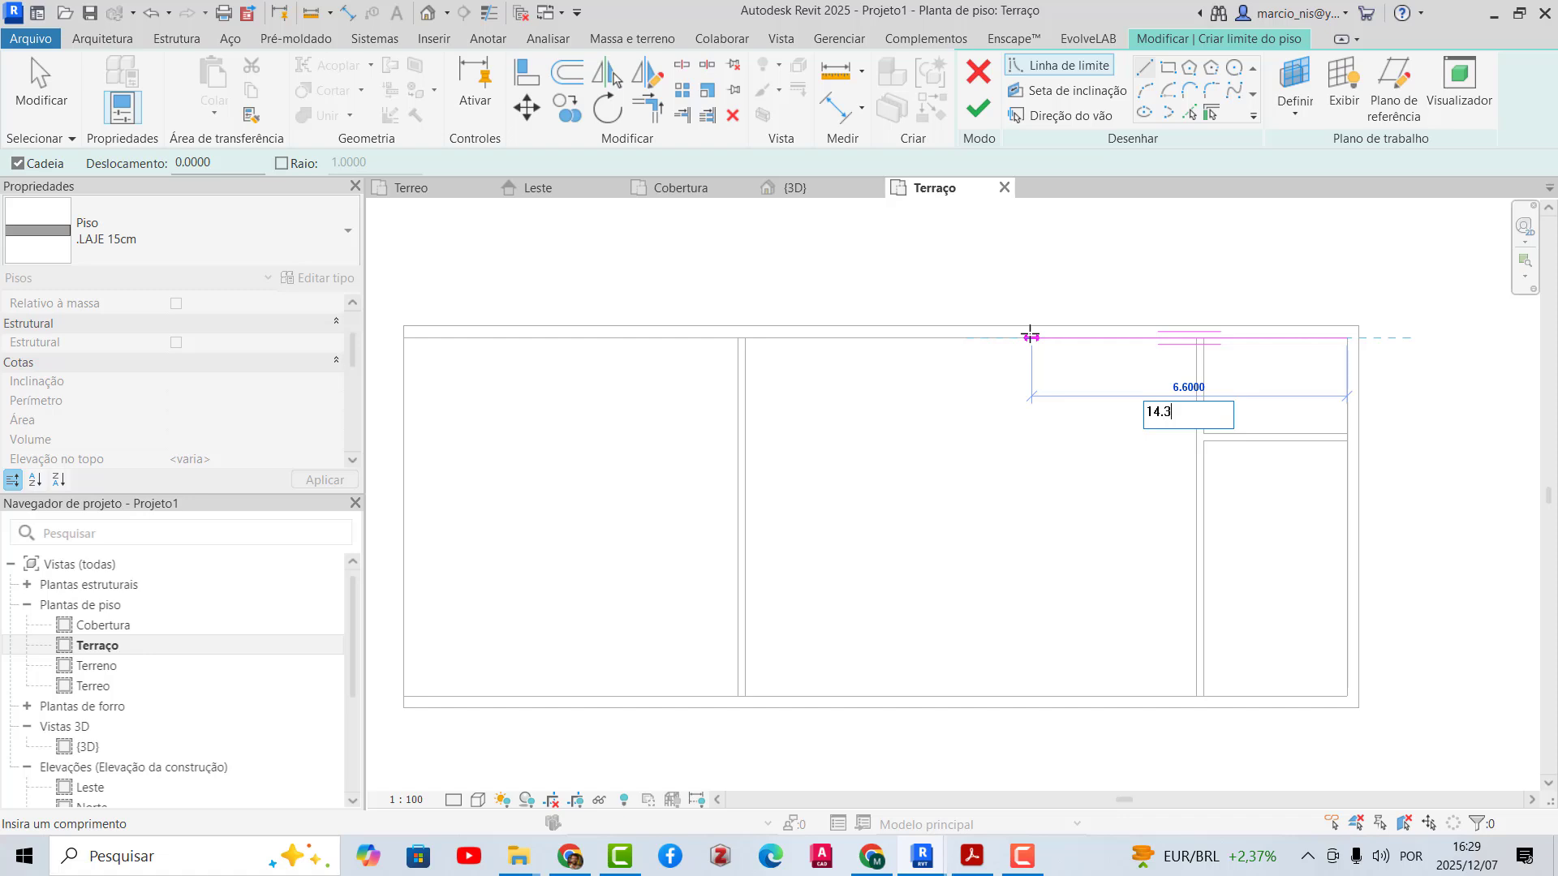
pyautogui.write('4.3')
pyautogui.press('Return')
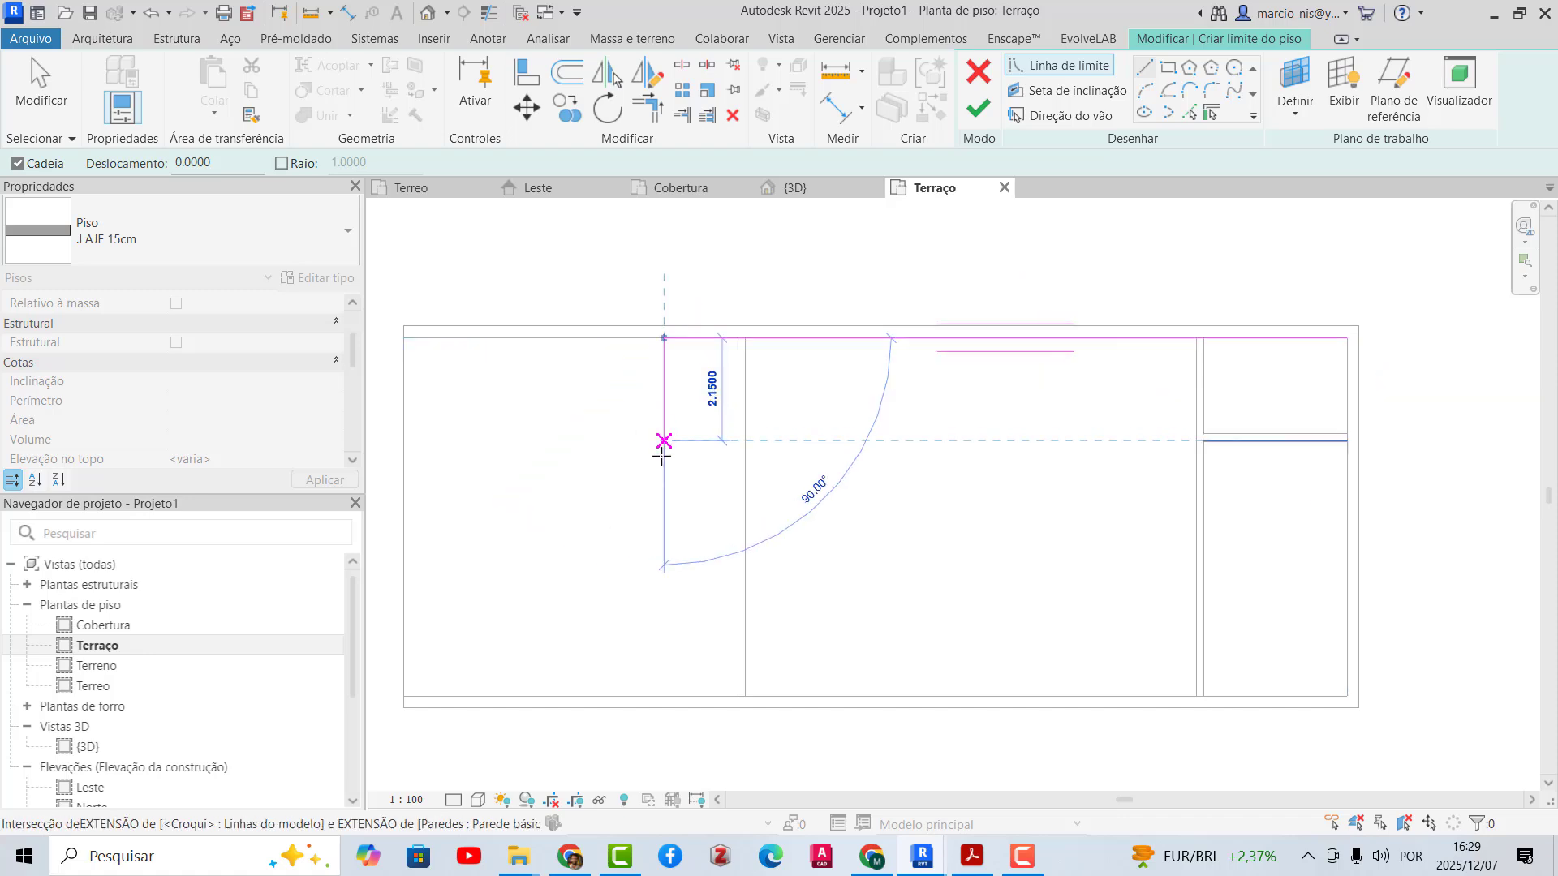
# - Sketch the stair opening's sides in the floor boundary, 6 m deep and 3.9 m wide, returning to the upper wall's inner face
pyautogui.write('6')
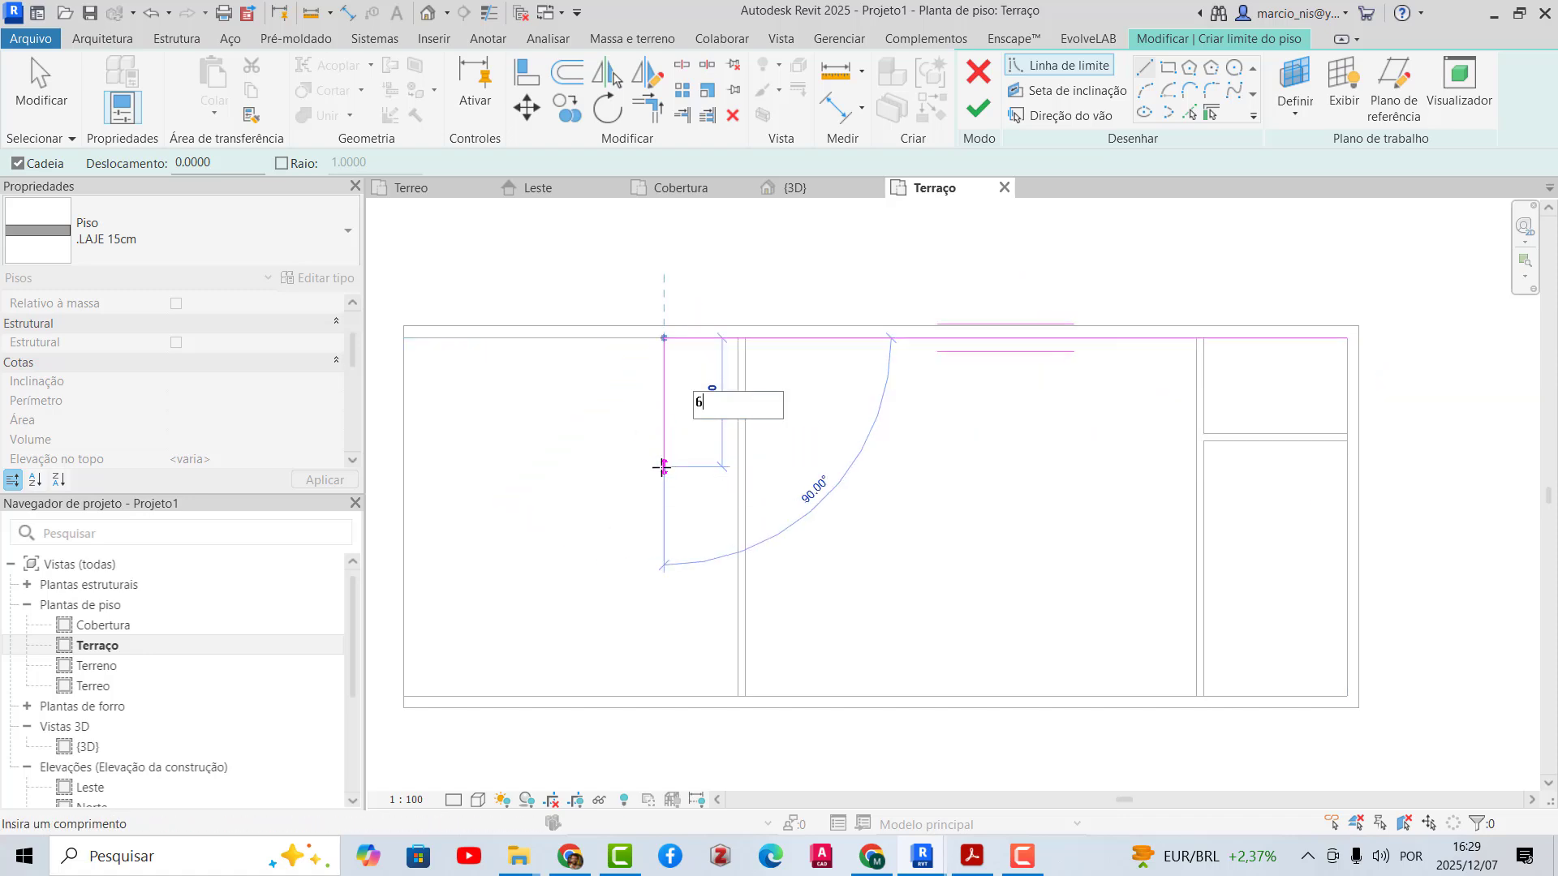
pyautogui.press('Return')
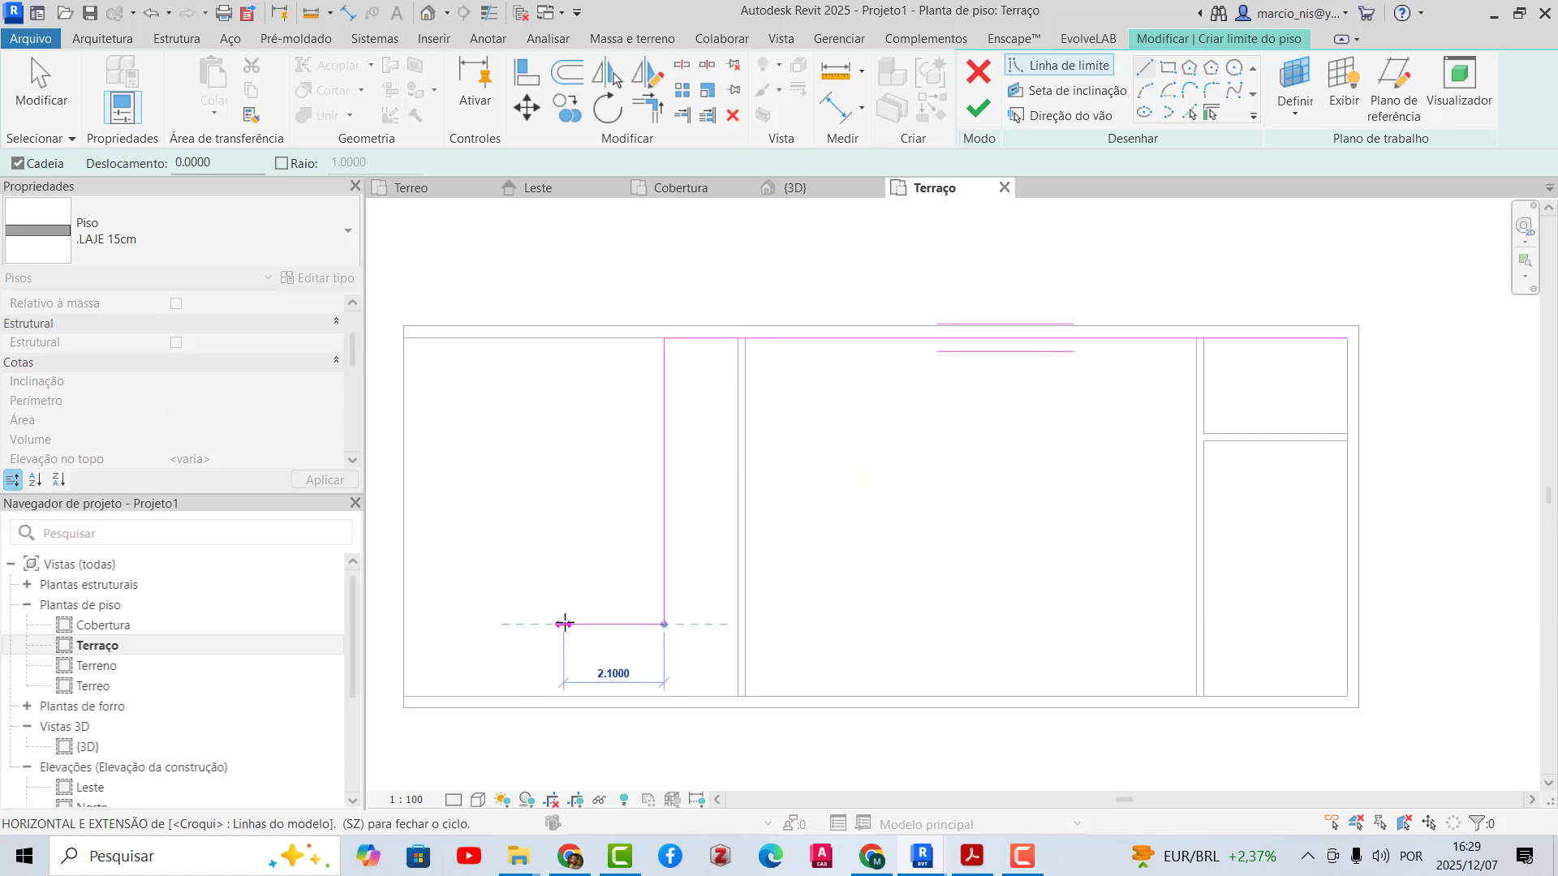
pyautogui.write('3.9')
pyautogui.press('Return')
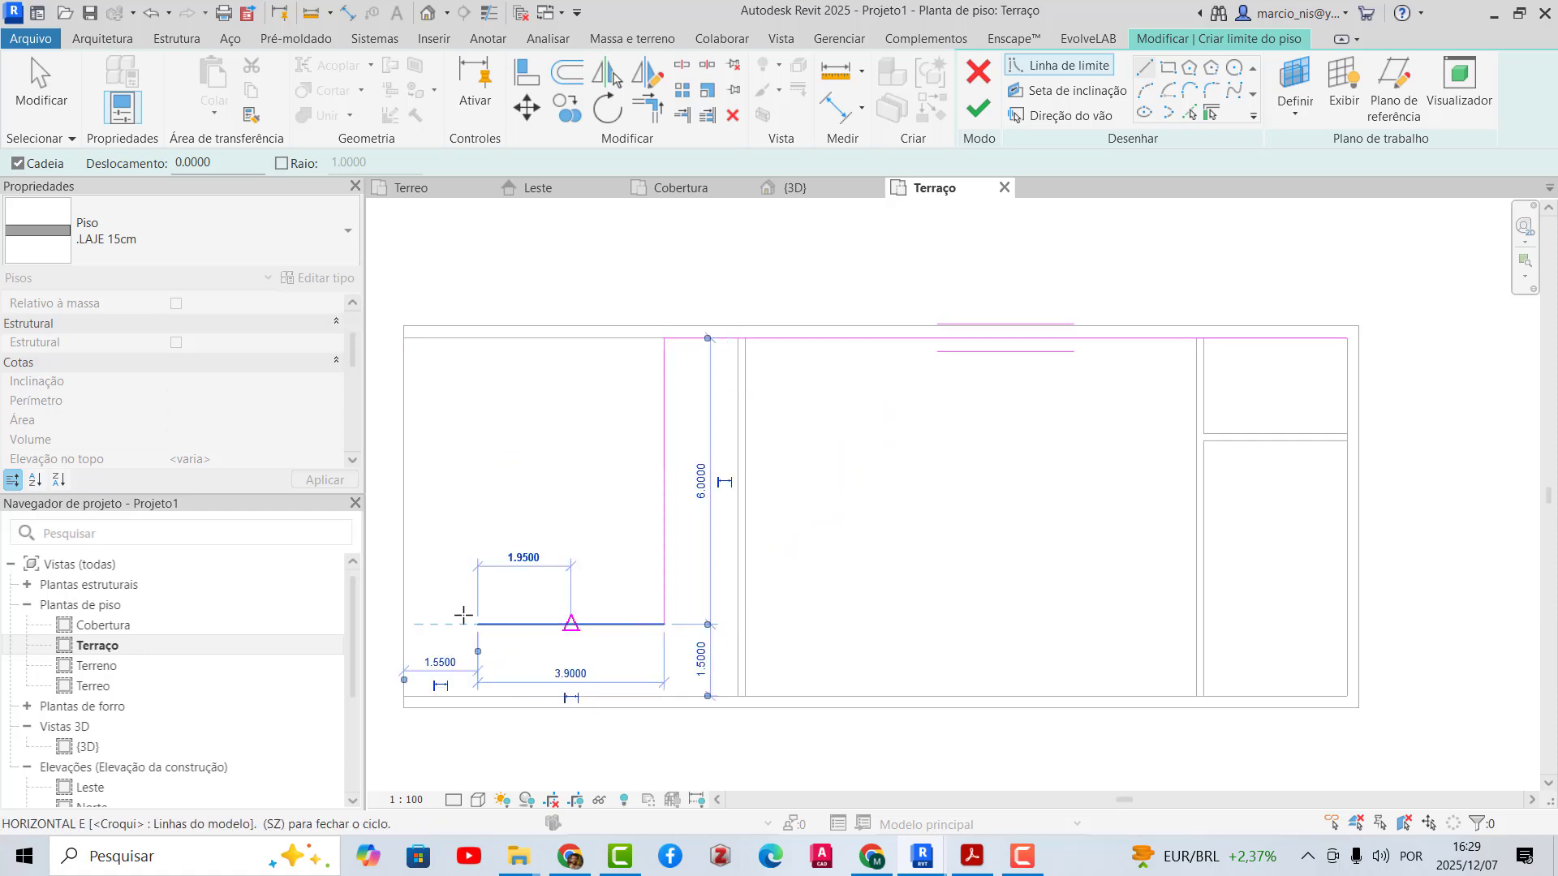
pyautogui.click(477, 338)
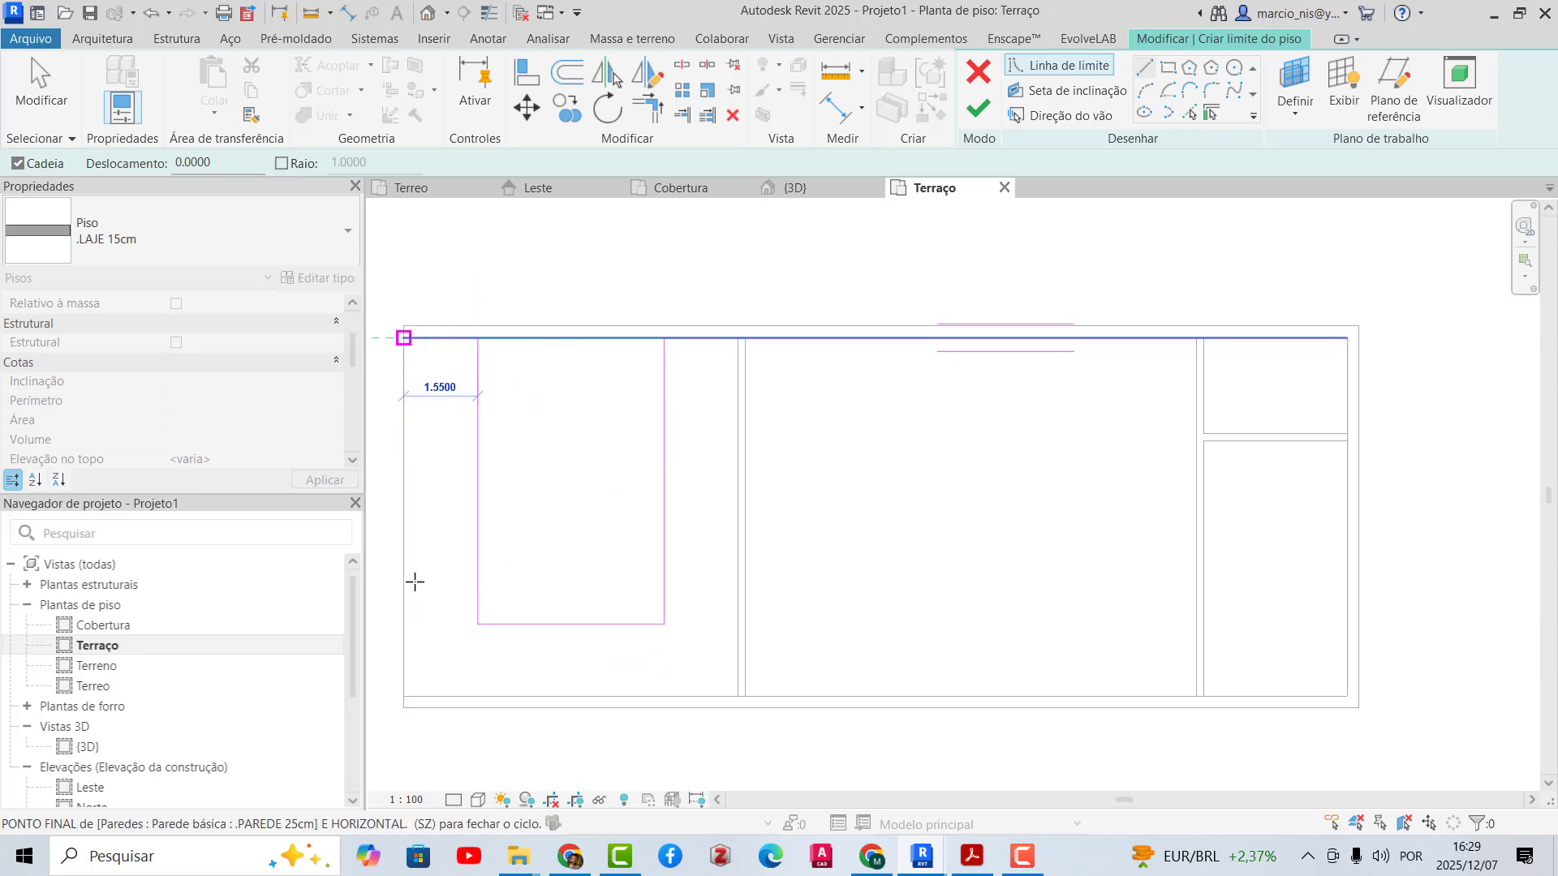
# - Close the floor boundary along the open end and the inner faces of the outer walls, back to the upper-right inner corner
pyautogui.click(403, 338)
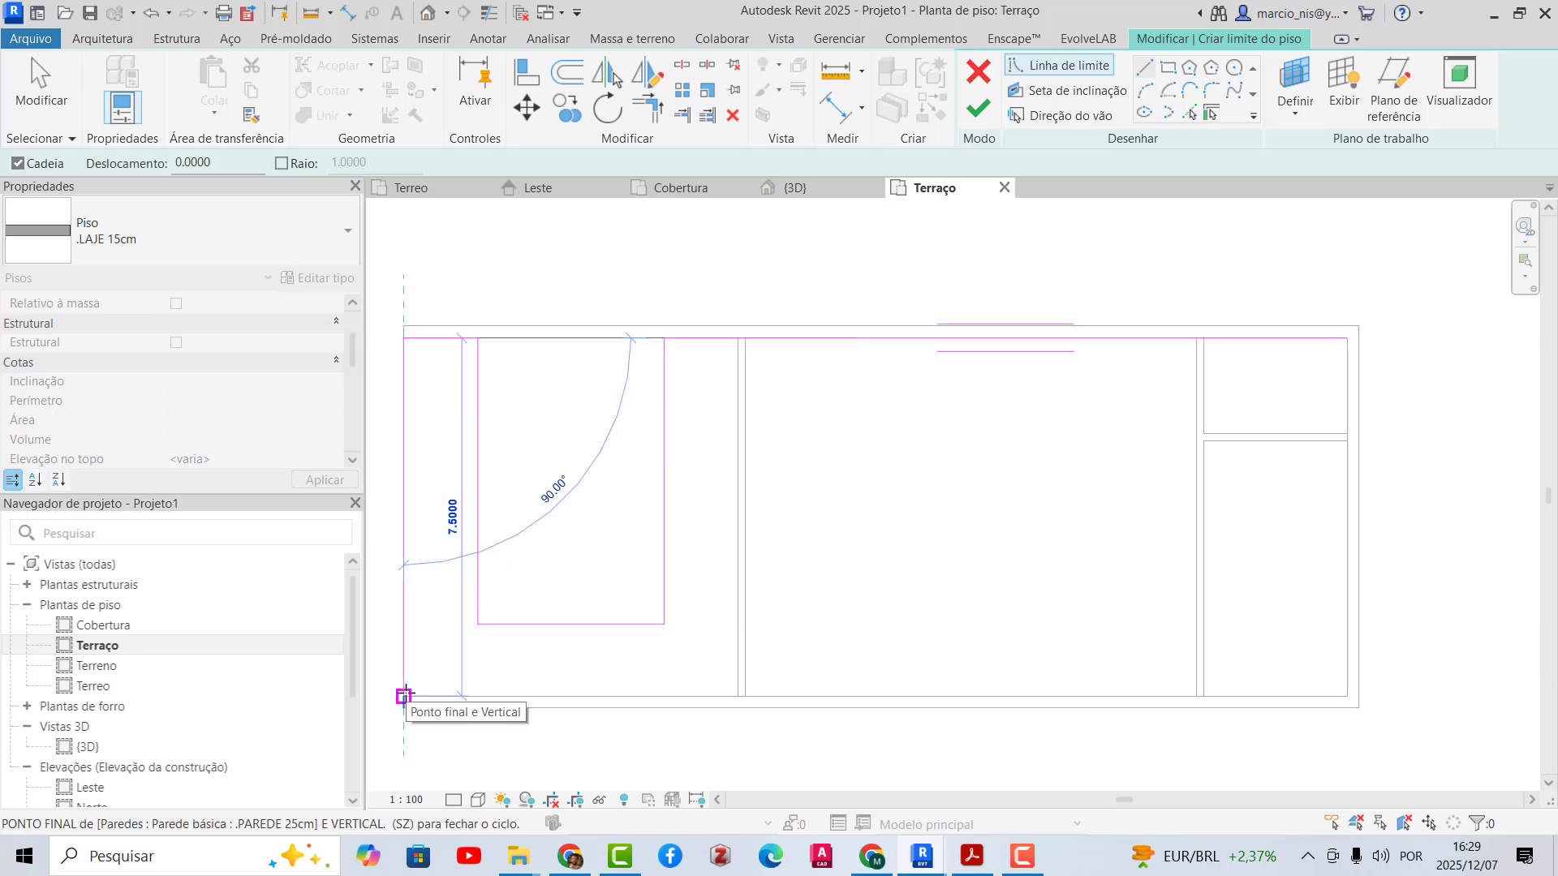
pyautogui.click(403, 696)
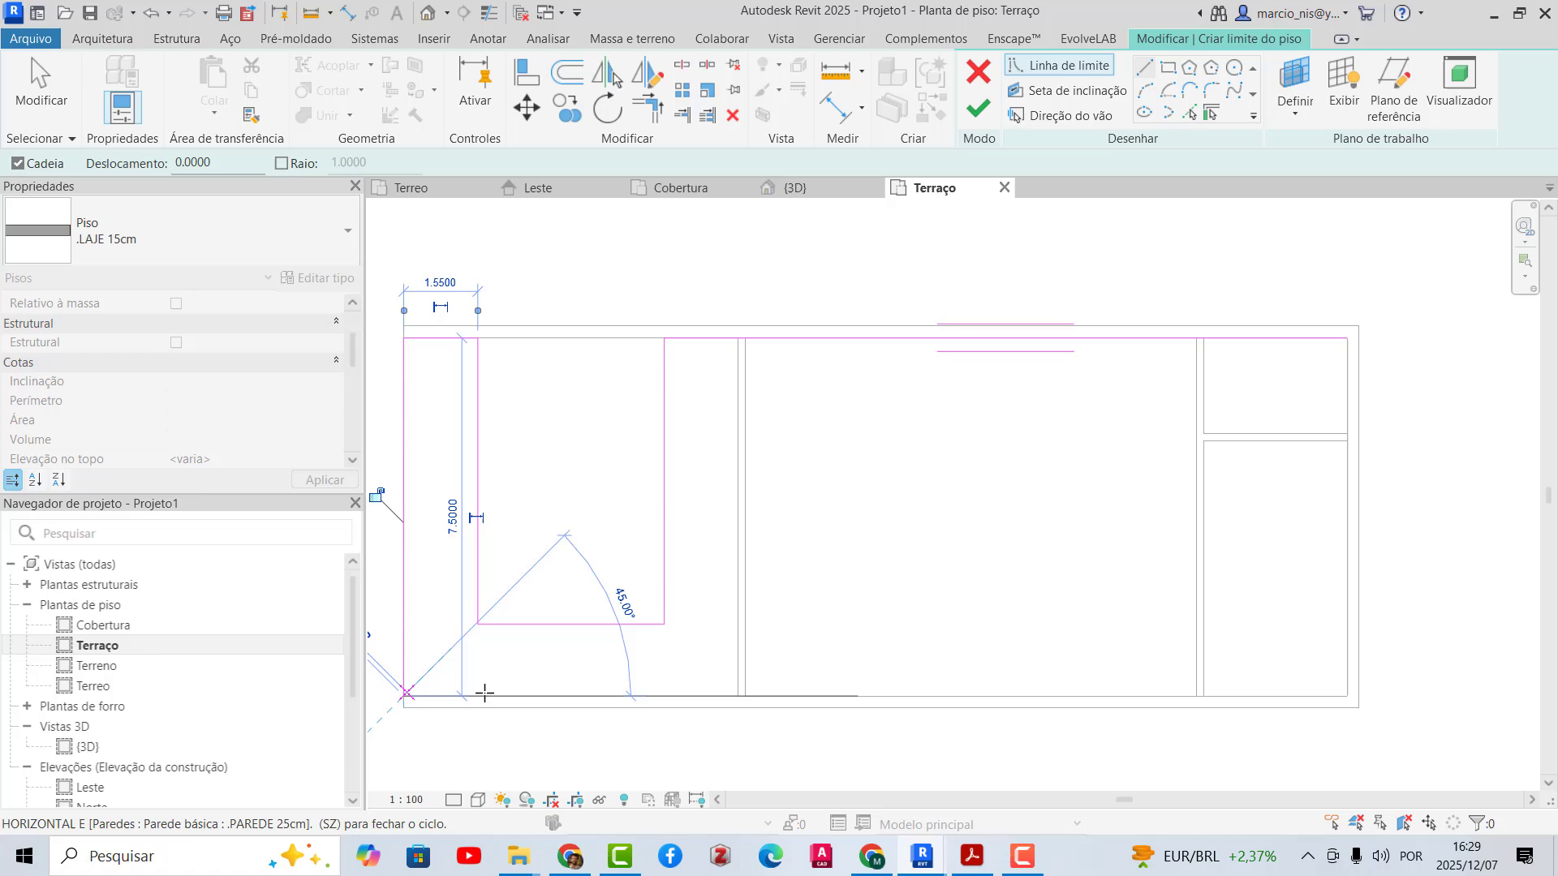
pyautogui.click(1347, 695)
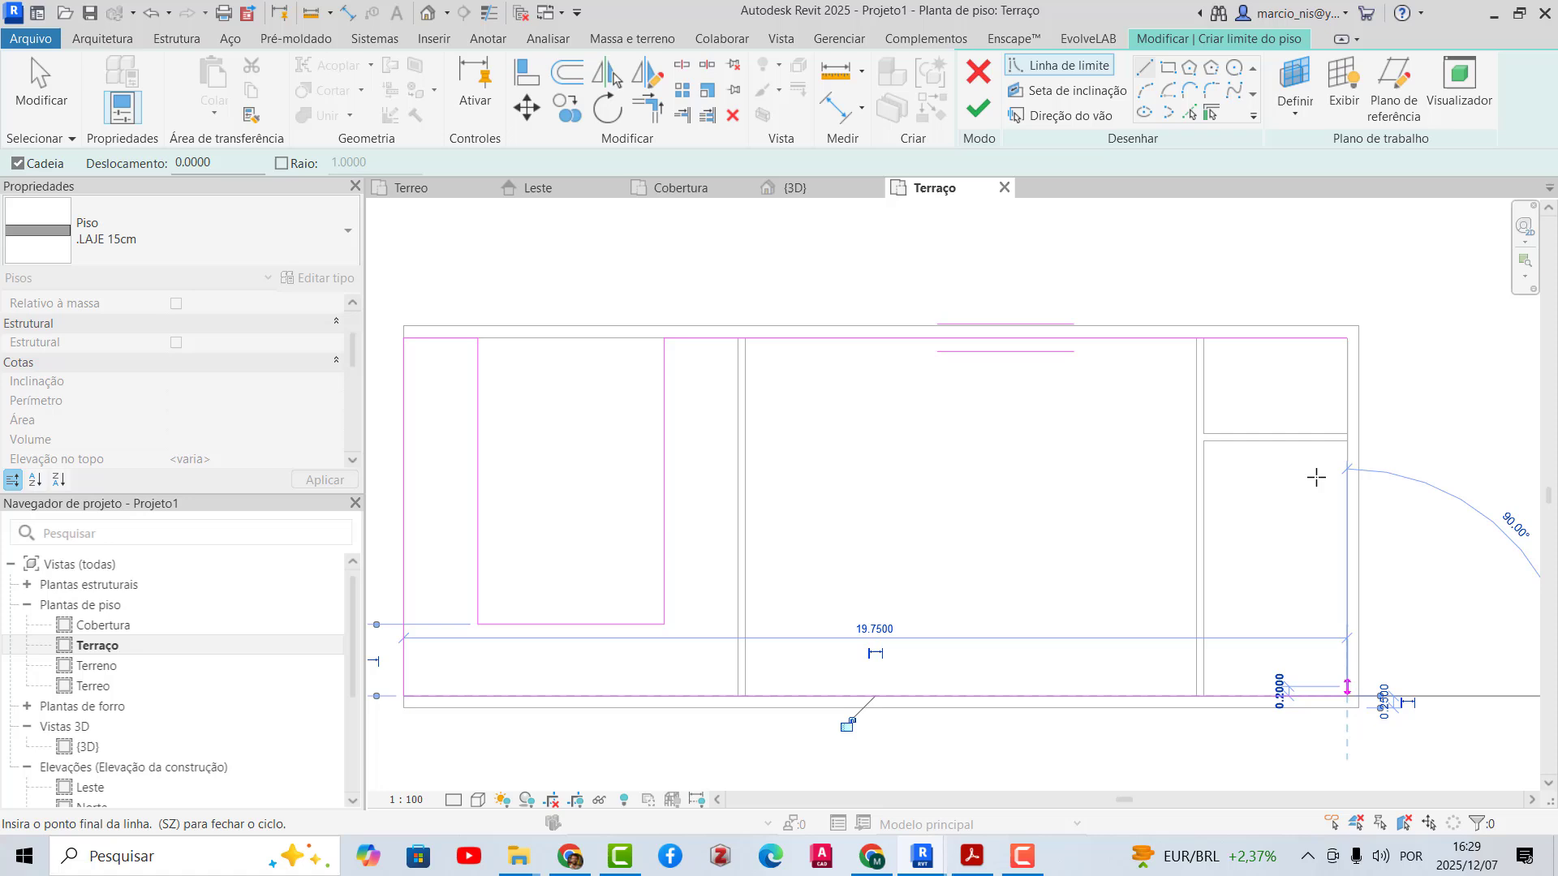
pyautogui.click(1346, 337)
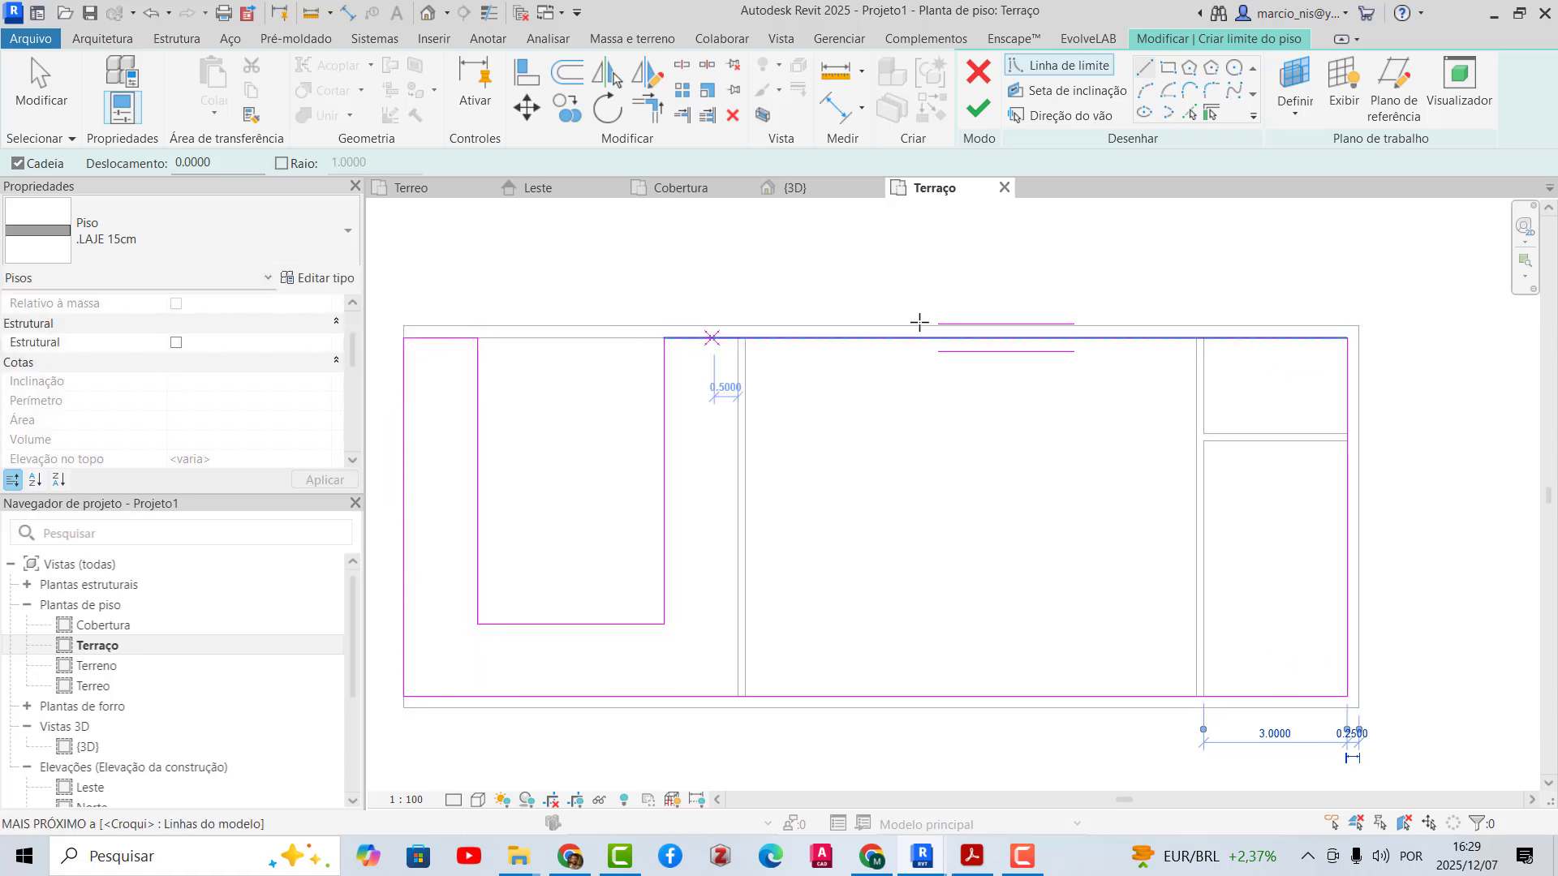
# - Finish the Terraço floor sketch, attach the walls below to the slab, and accept the warnings
pyautogui.click(985, 113)
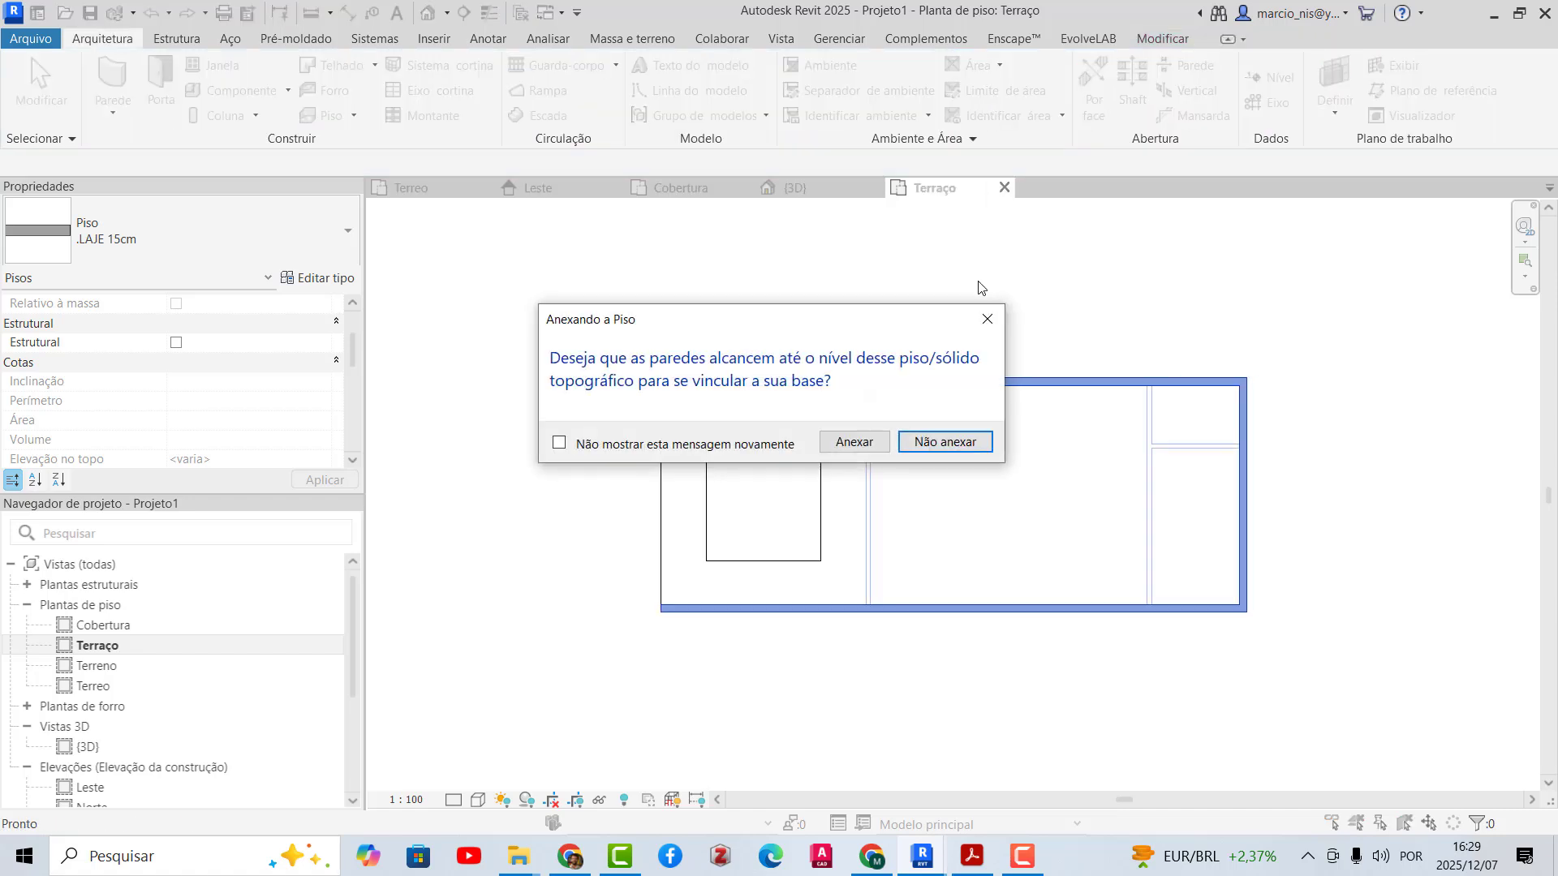
pyautogui.click(853, 442)
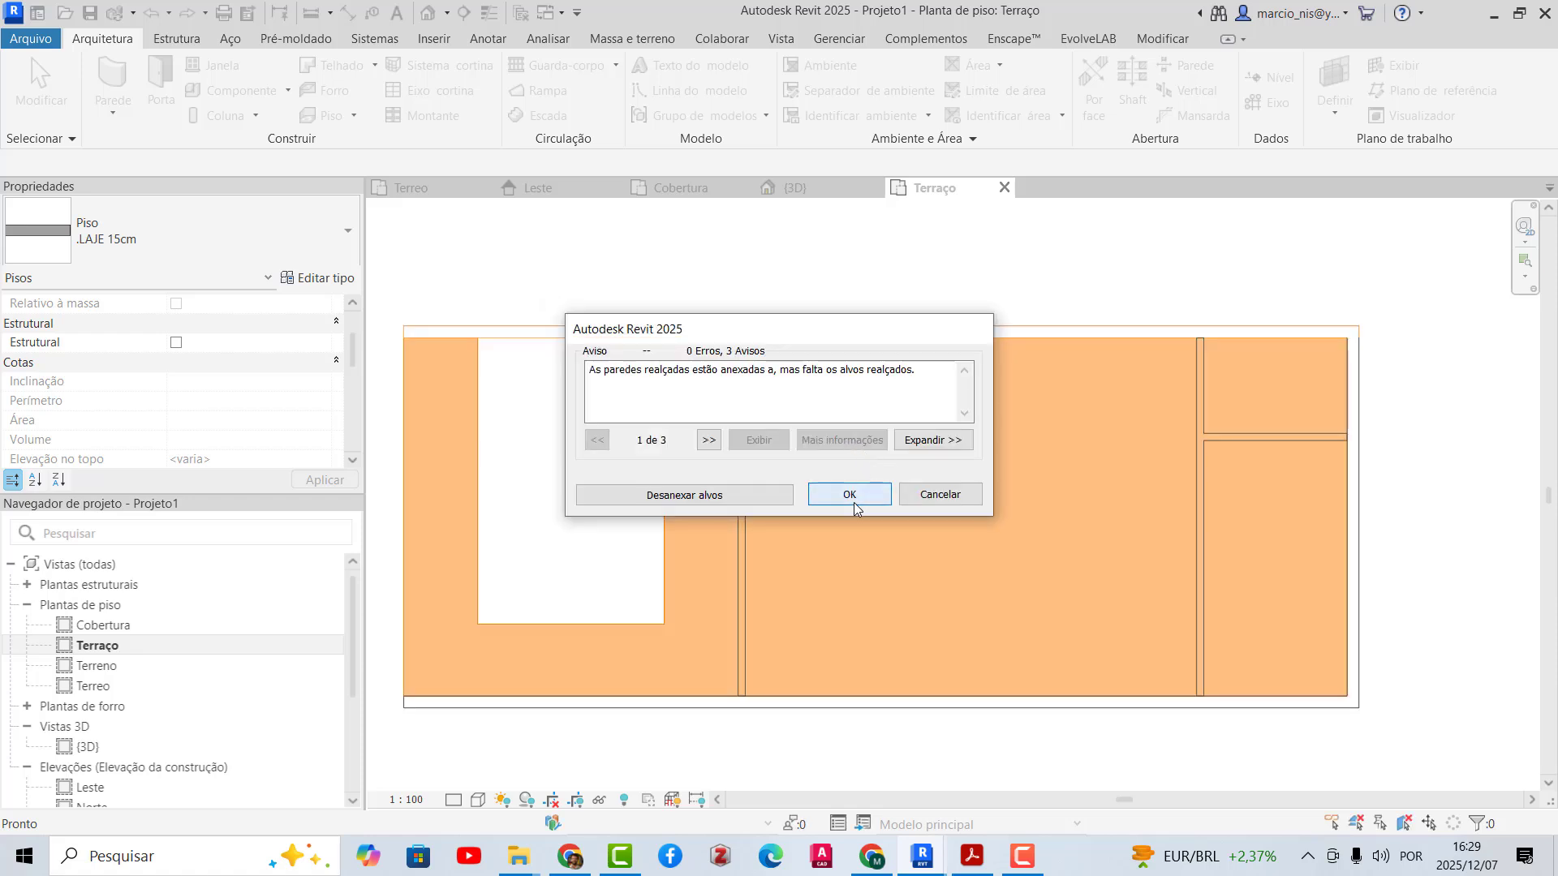
pyautogui.click(854, 495)
# - Open the {3D} view and examine the new Terraço slab and its opening
pyautogui.click(840, 191)
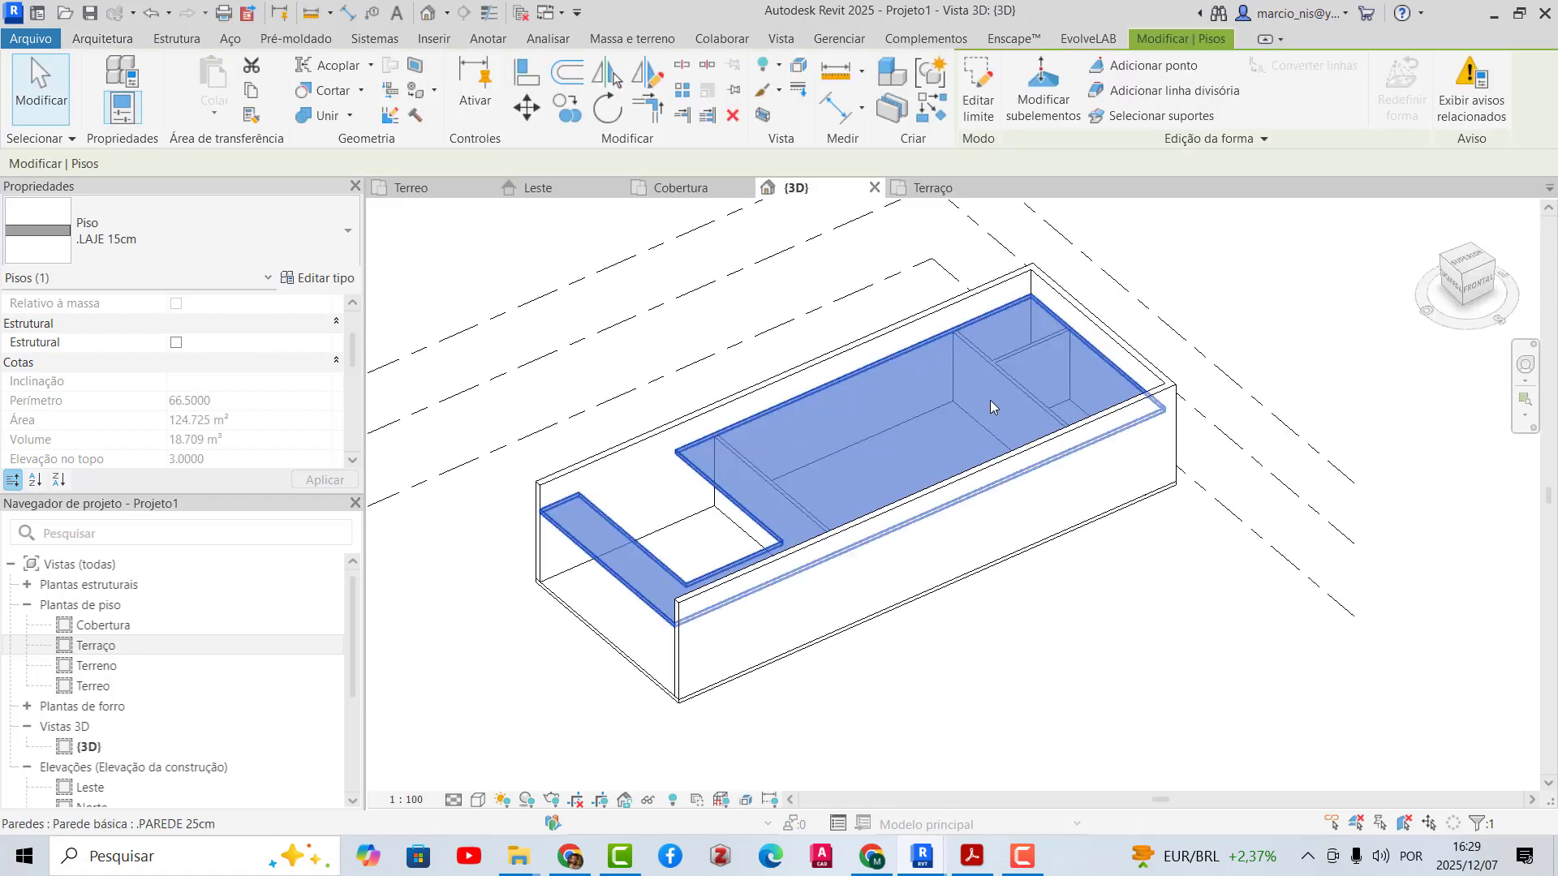
pyautogui.click(1134, 649)
pyautogui.keyDown('shift'); pyautogui.moveTo(1120, 661); pyautogui.dragTo(1157, 607, button='middle'); pyautogui.keyUp('shift')
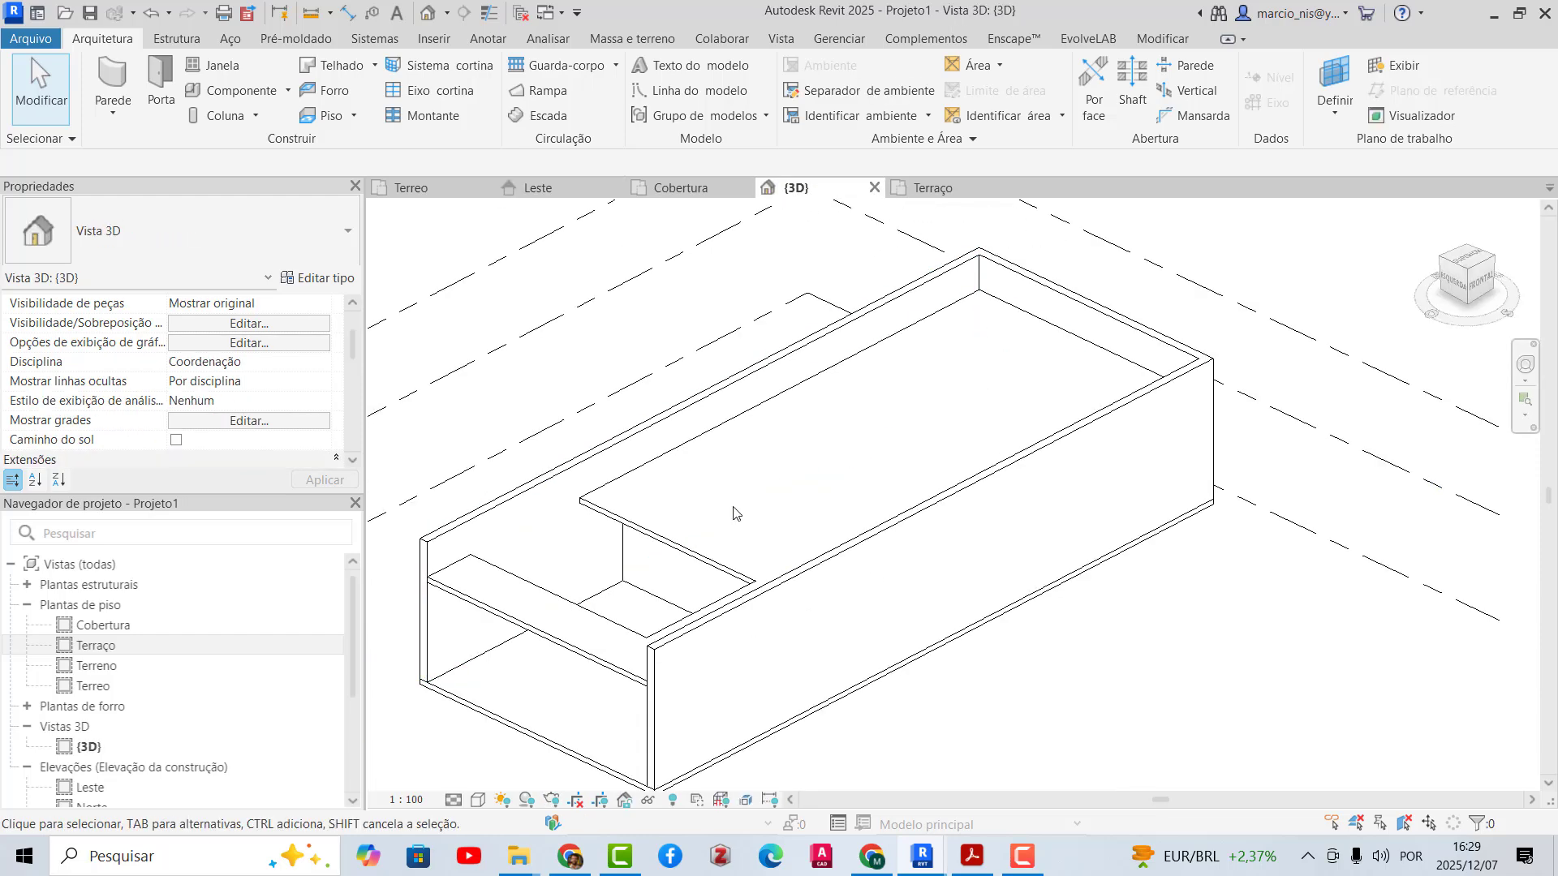
# - Select the 15 cm partition wall visible through the opening to check its top attachment, and inspect the model from other angles
pyautogui.click(637, 560)
pyautogui.scroll(3, 633, 562)
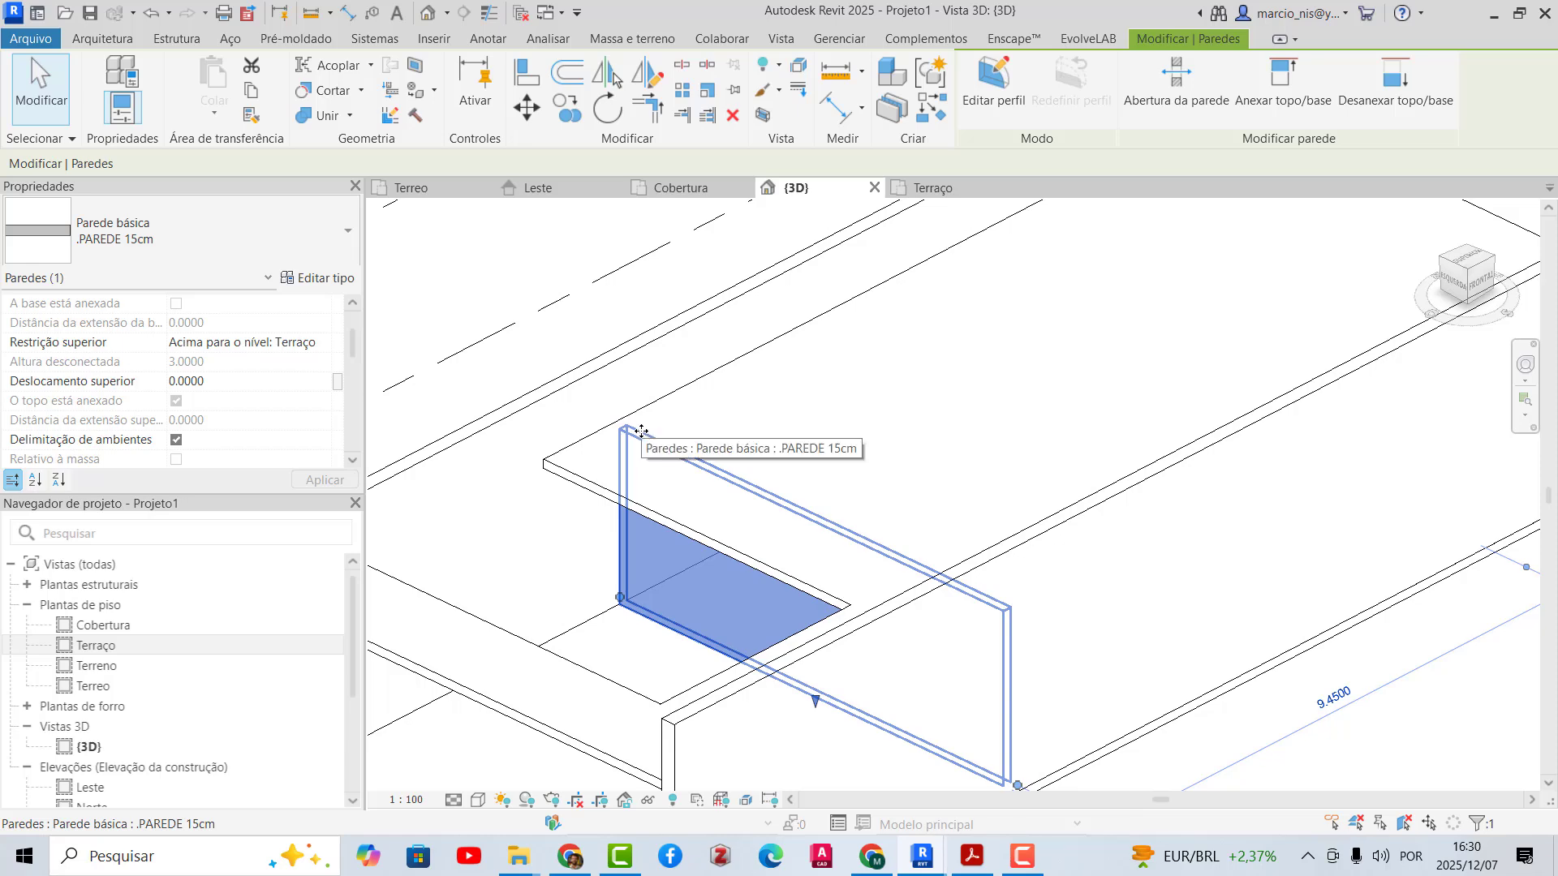
pyautogui.scroll(-5, 836, 533)
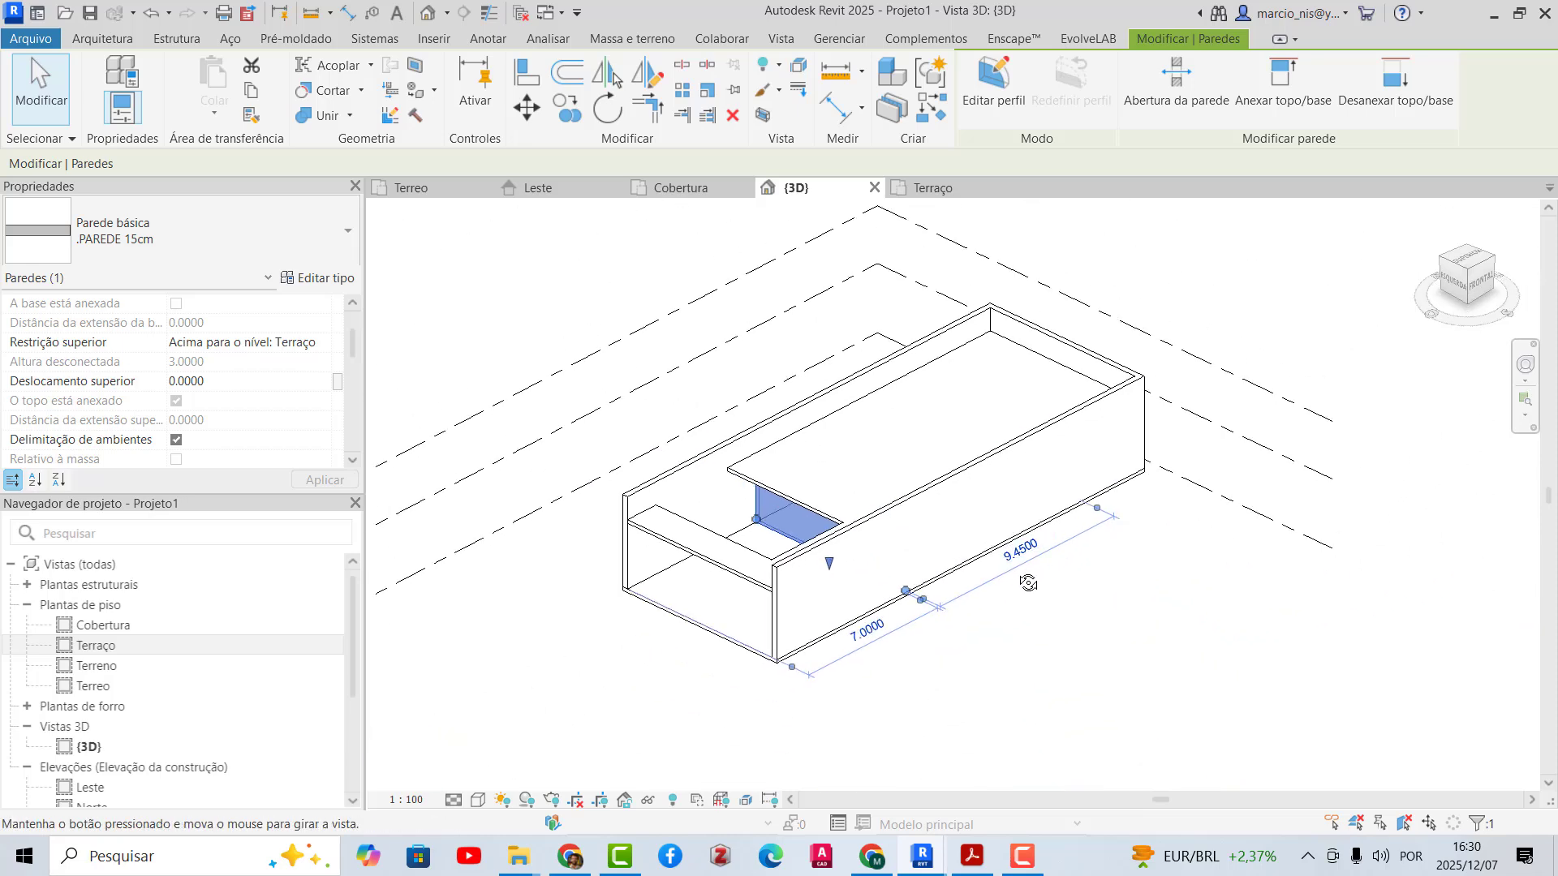
pyautogui.press('Escape')
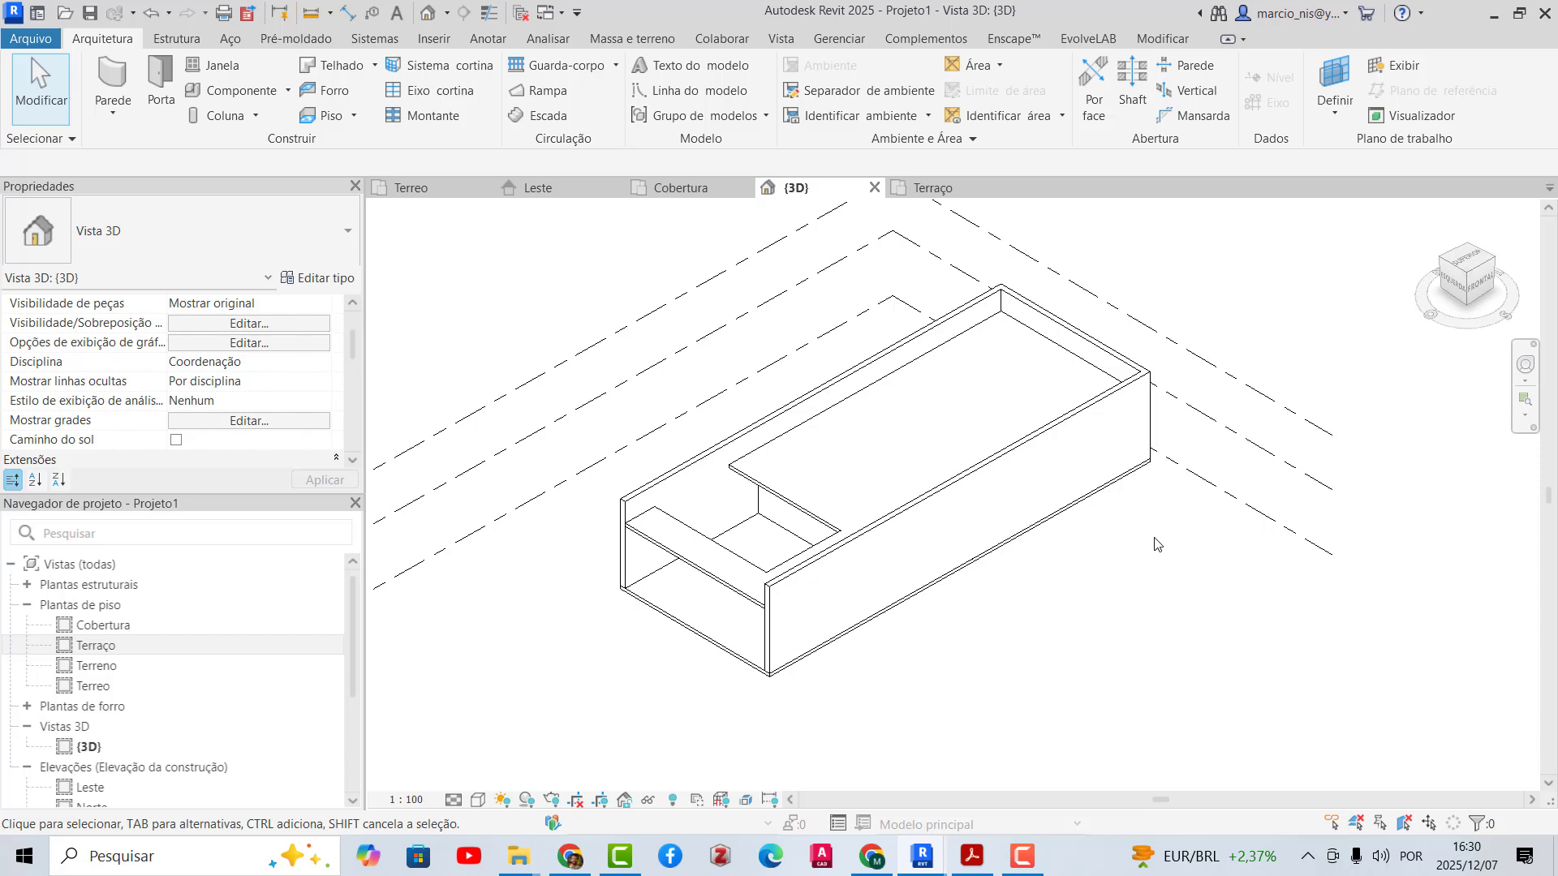
pyautogui.keyDown('shift'); pyautogui.moveTo(1190, 557); pyautogui.dragTo(1169, 552, button='middle'); pyautogui.keyUp('shift')
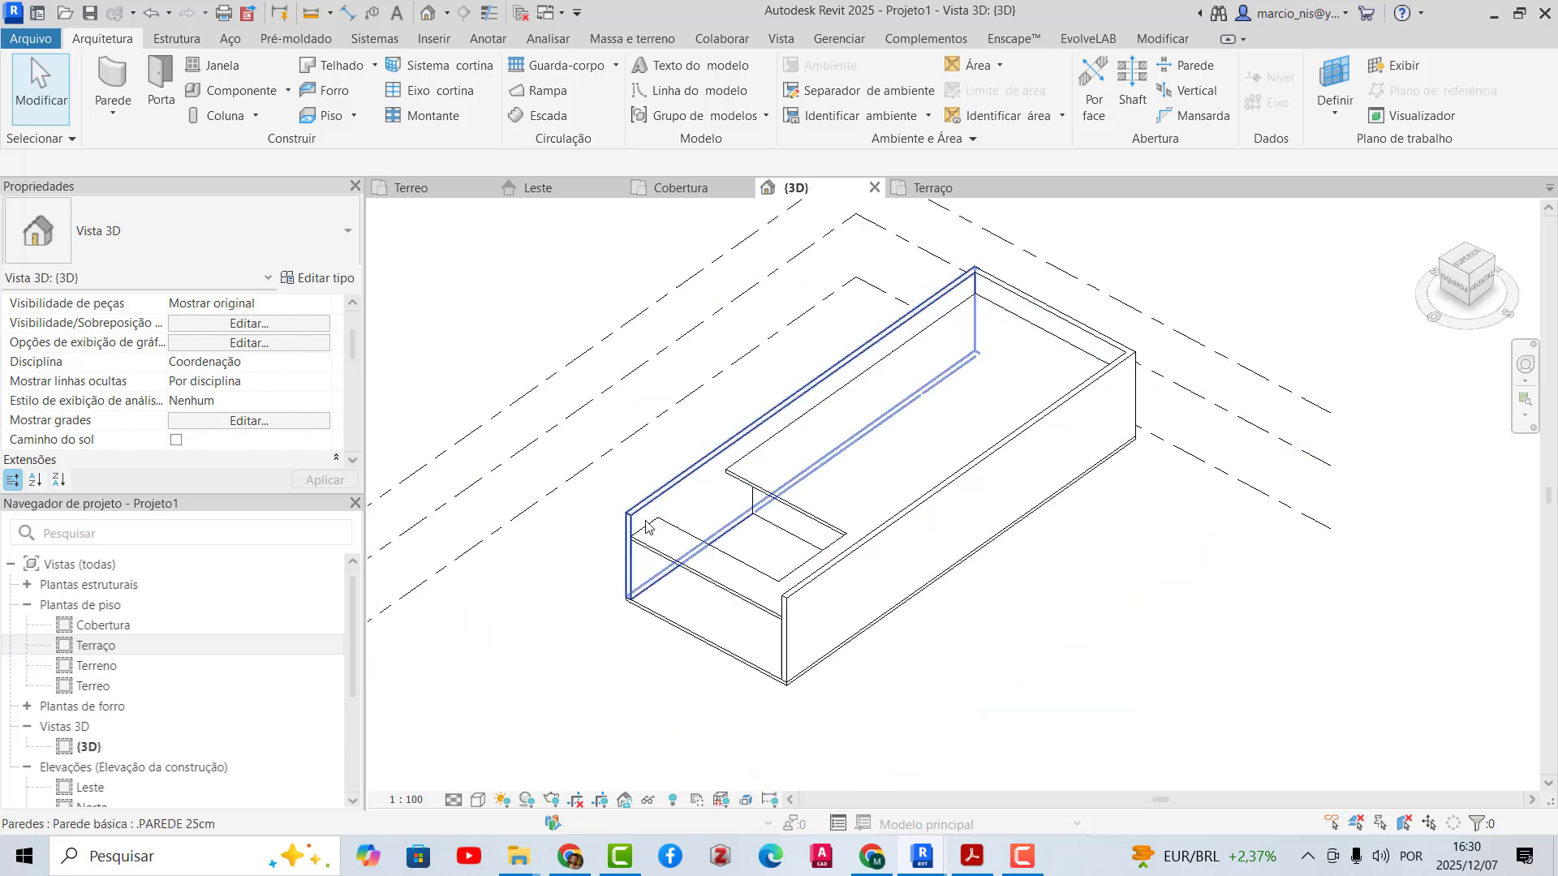
pyautogui.scroll(2, 863, 513)
pyautogui.moveTo(921, 582)
pyautogui.keyDown('shift'); pyautogui.mouseDown(button='middle')
pyautogui.moveTo(891, 587)
pyautogui.moveTo(931, 571)
pyautogui.mouseUp(button='middle'); pyautogui.keyUp('shift')
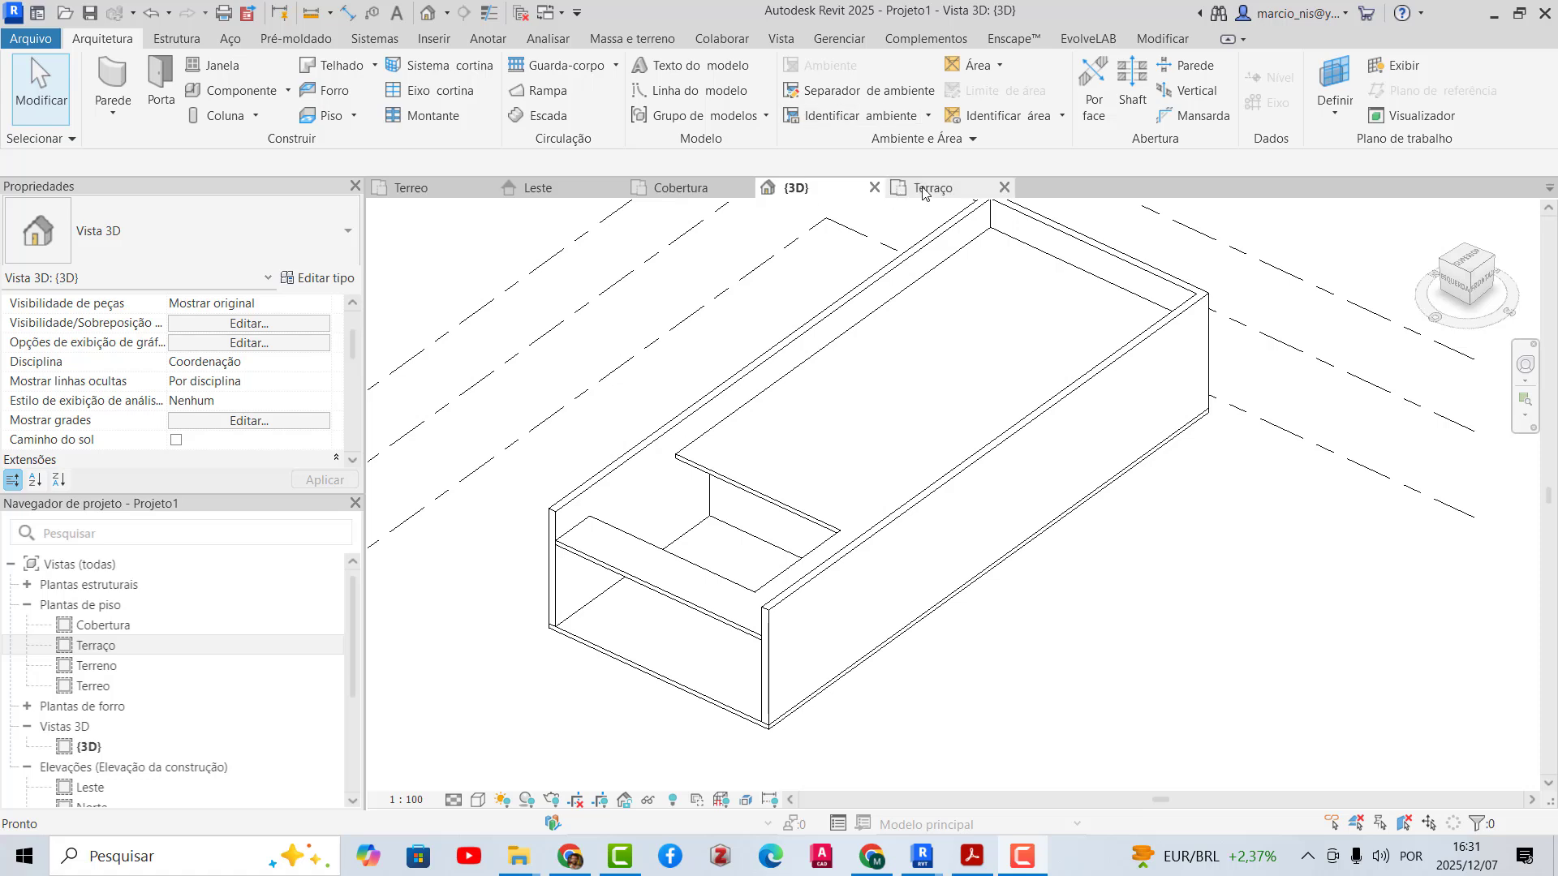
# - Return to the Terraço floor plan and select the slab to review its outline around the opening
pyautogui.click(944, 189)
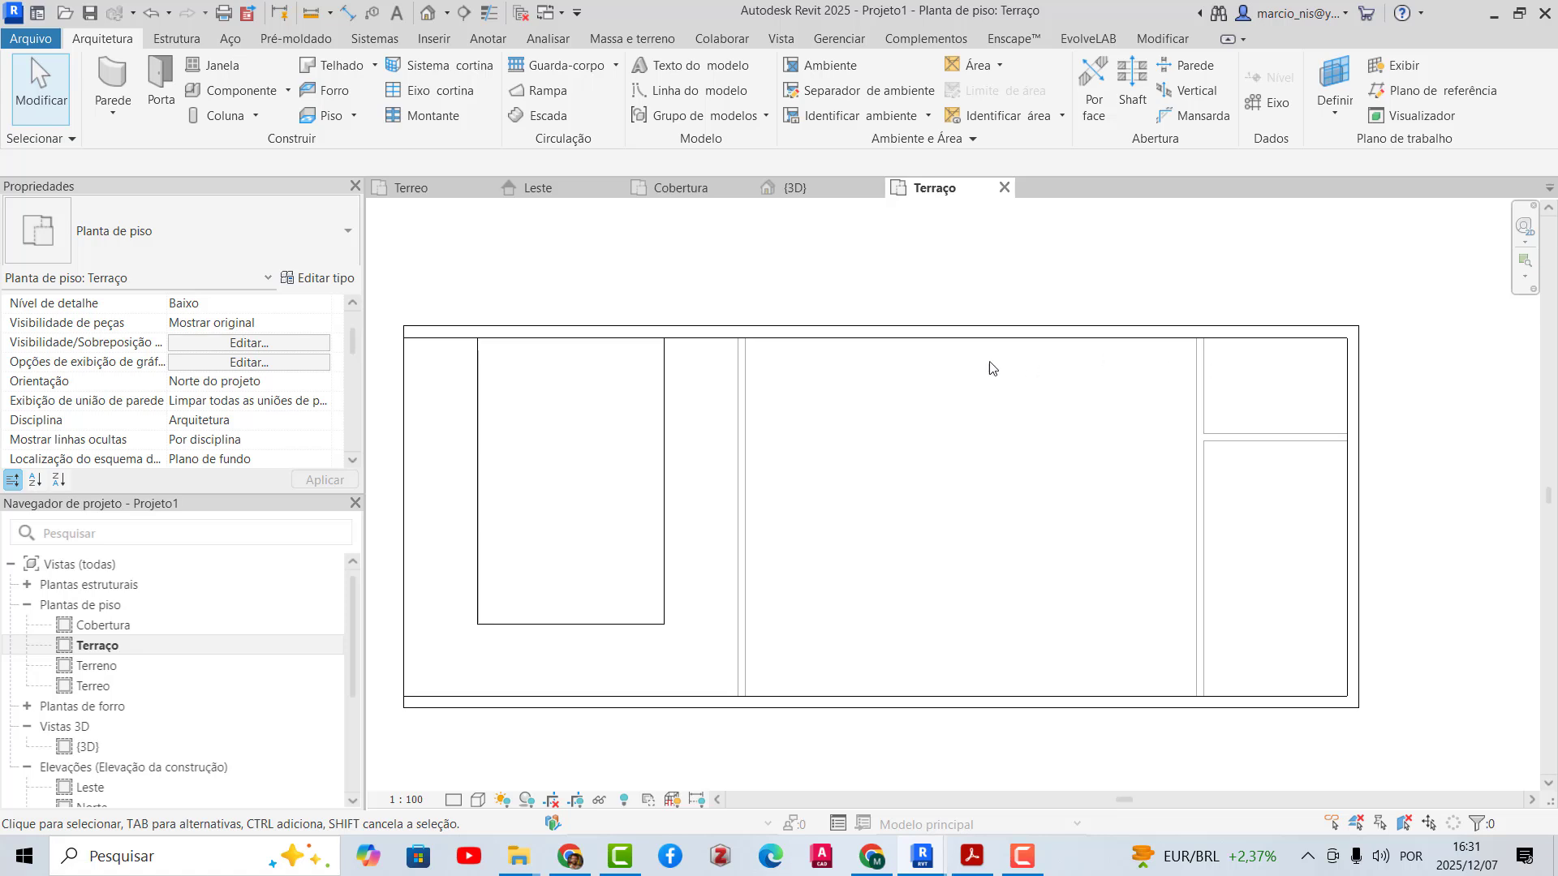
pyautogui.click(660, 414)
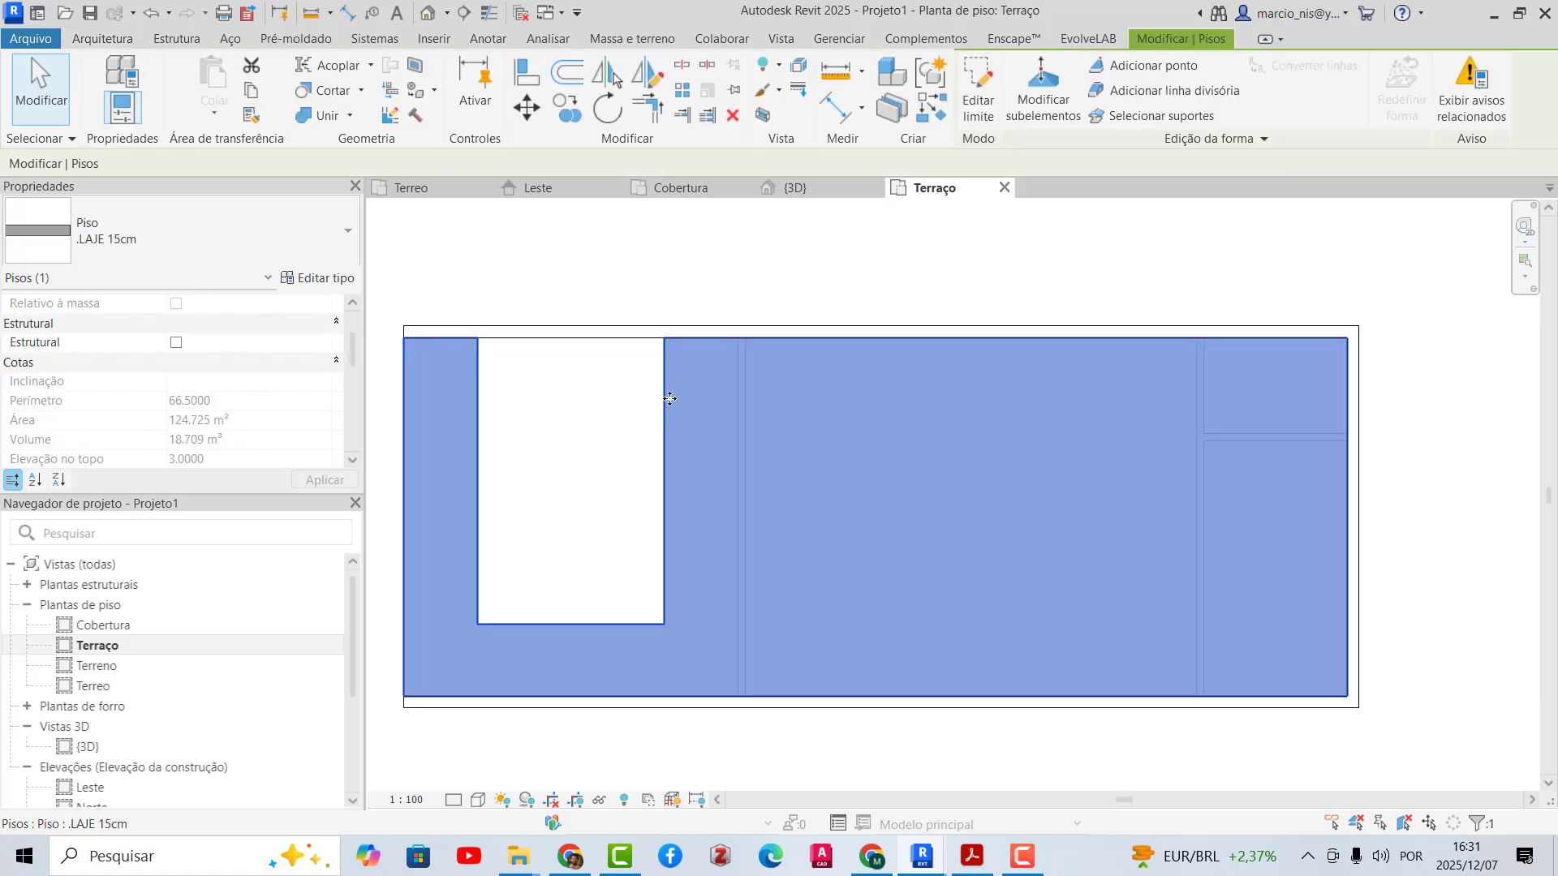
pyautogui.click(659, 399)
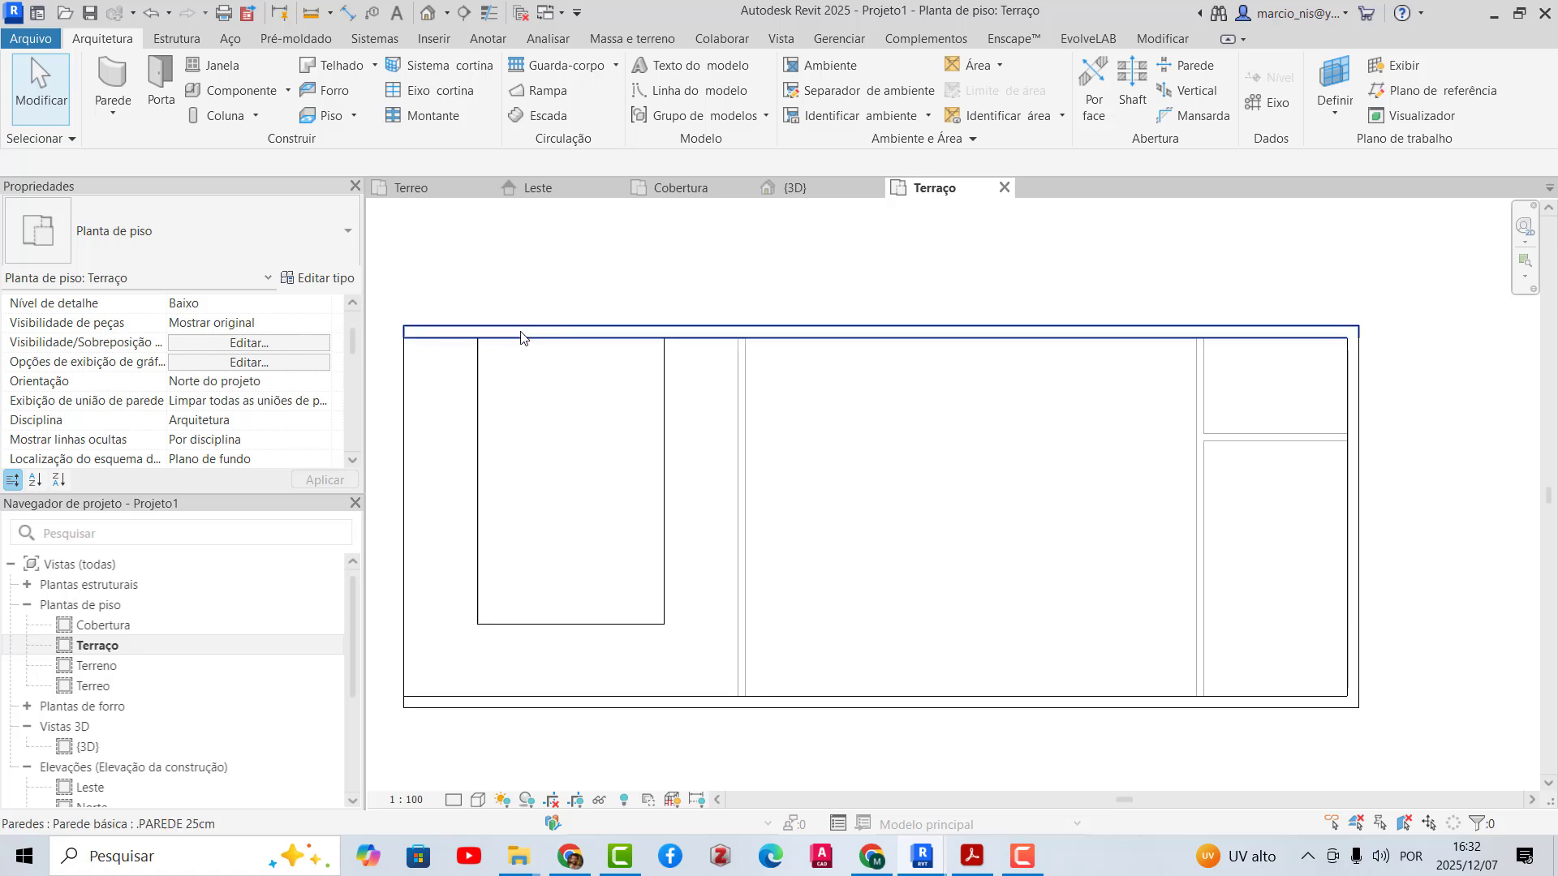
# - Start a wall in the Terraço plan, and examine the terrace walls and roof slab in the Pavilhao reference's {3D} view before returning to Projeto1
pyautogui.click(113, 88)
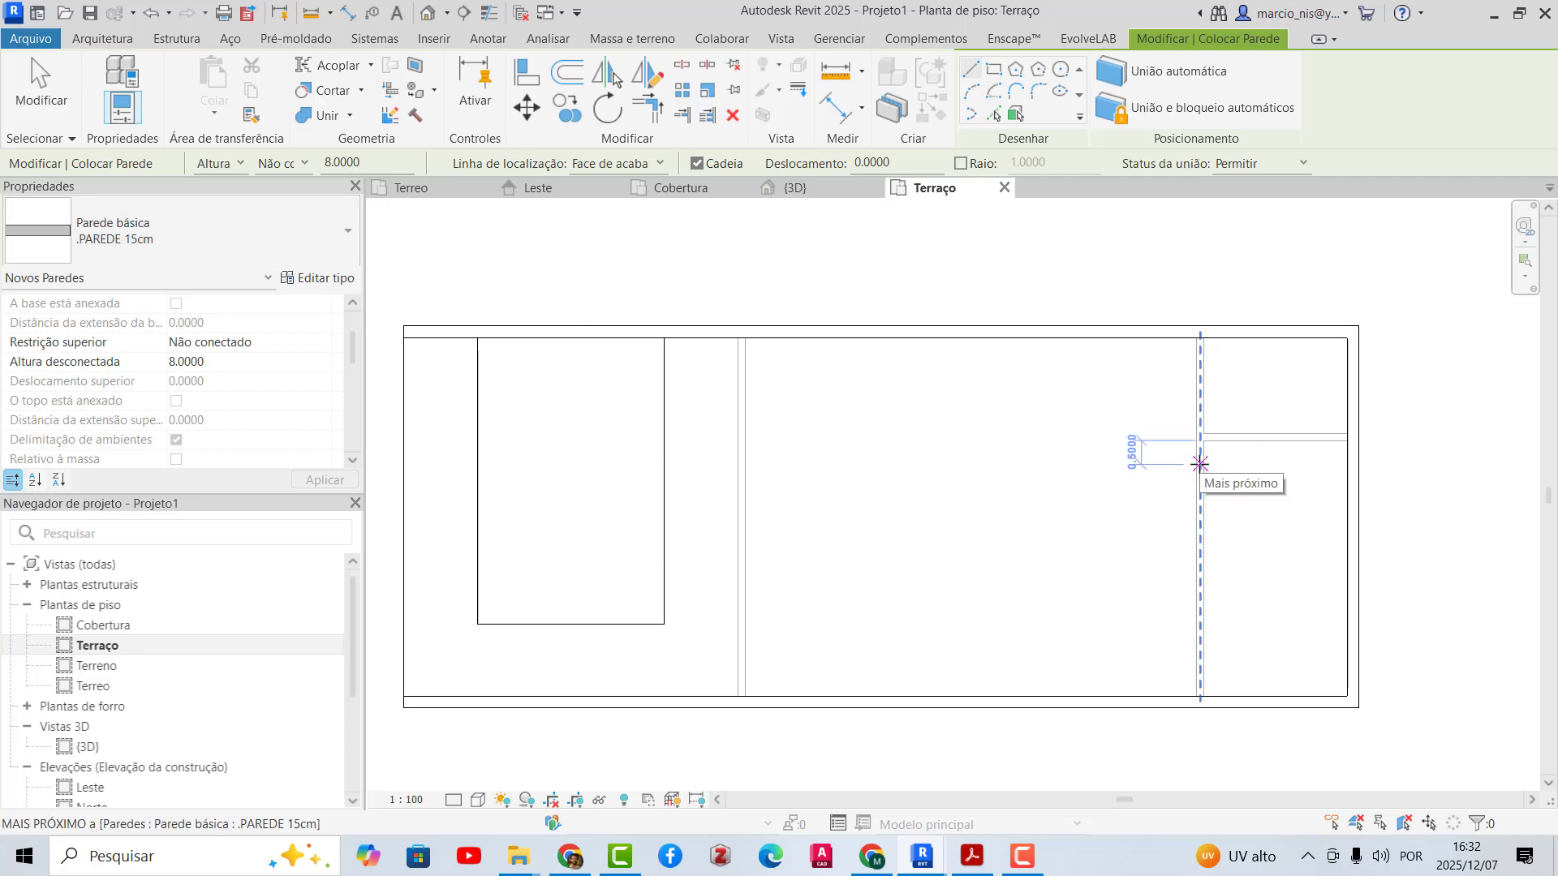
pyautogui.hotkey('alt', 'Tab')
pyautogui.hotkey('alt', 'Tab')
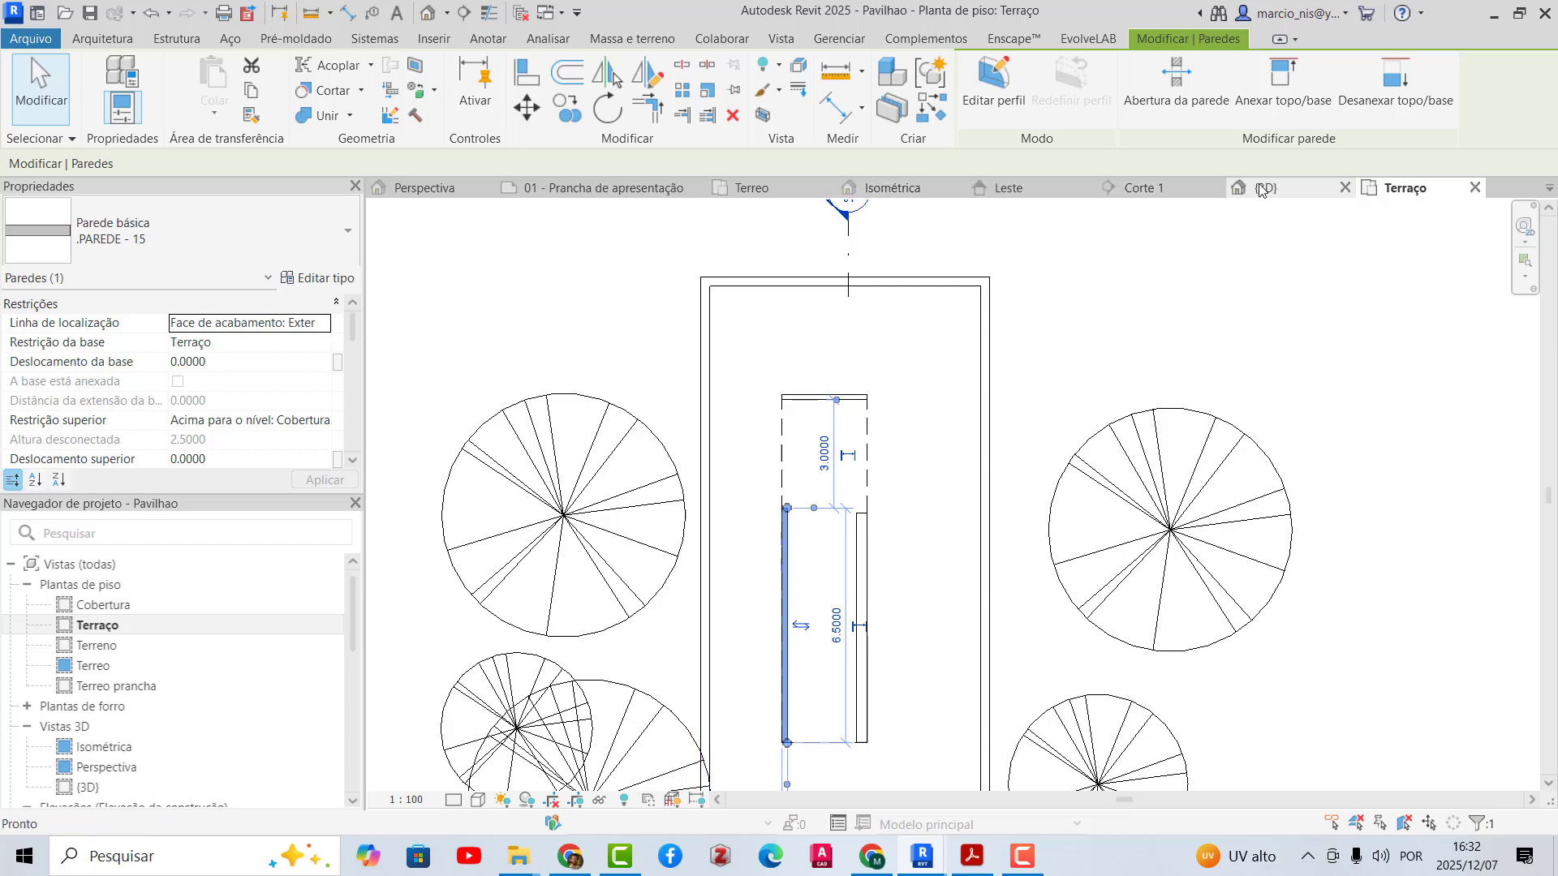
pyautogui.click(1256, 188)
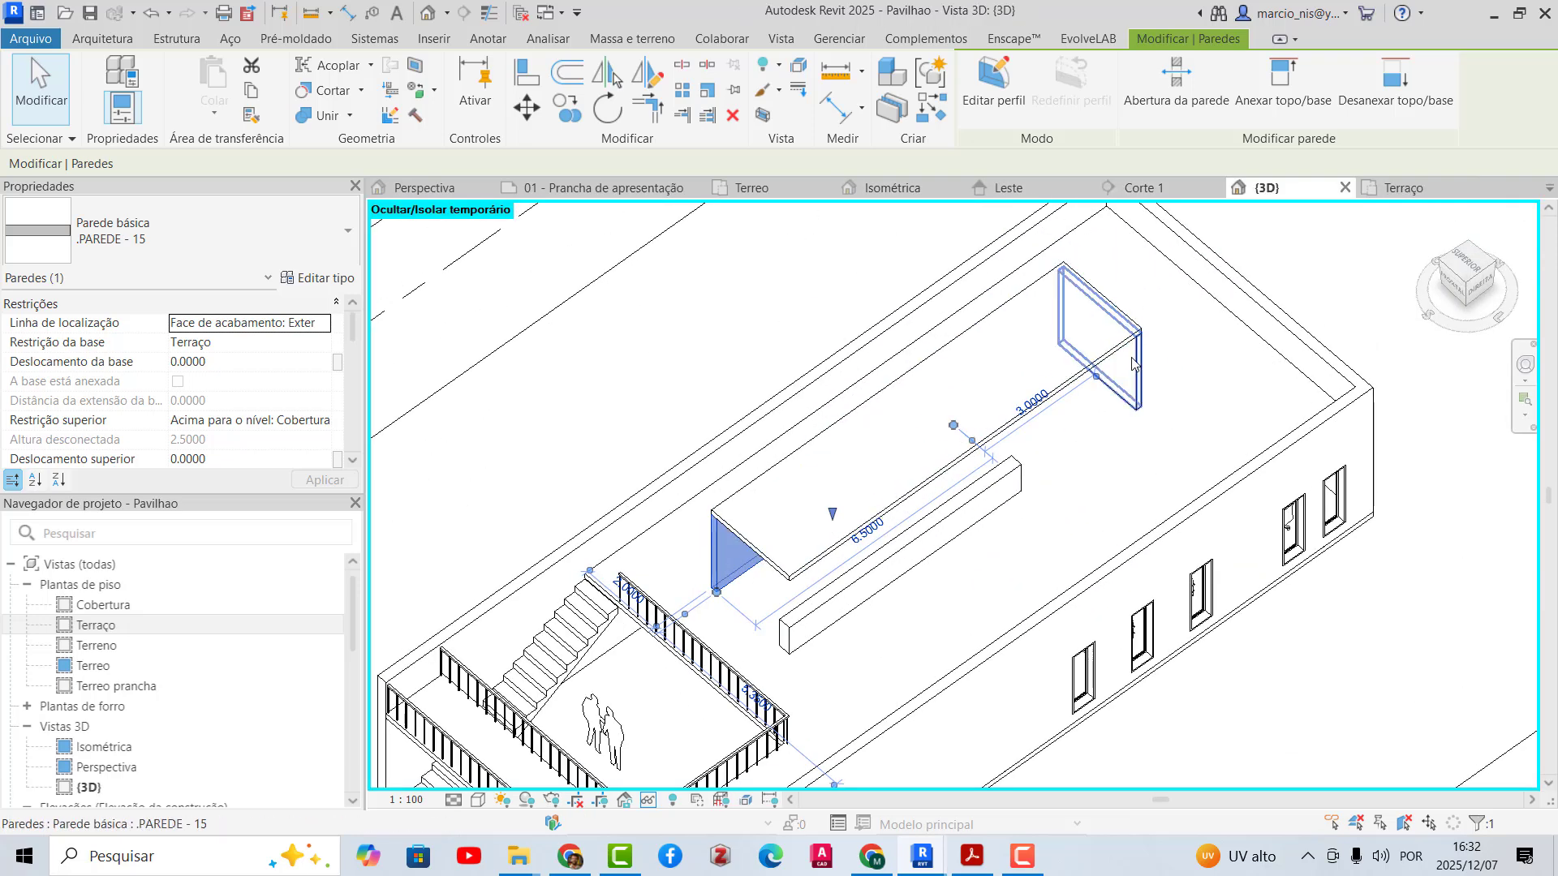
pyautogui.scroll(2, 1153, 325)
pyautogui.scroll(2, 1148, 342)
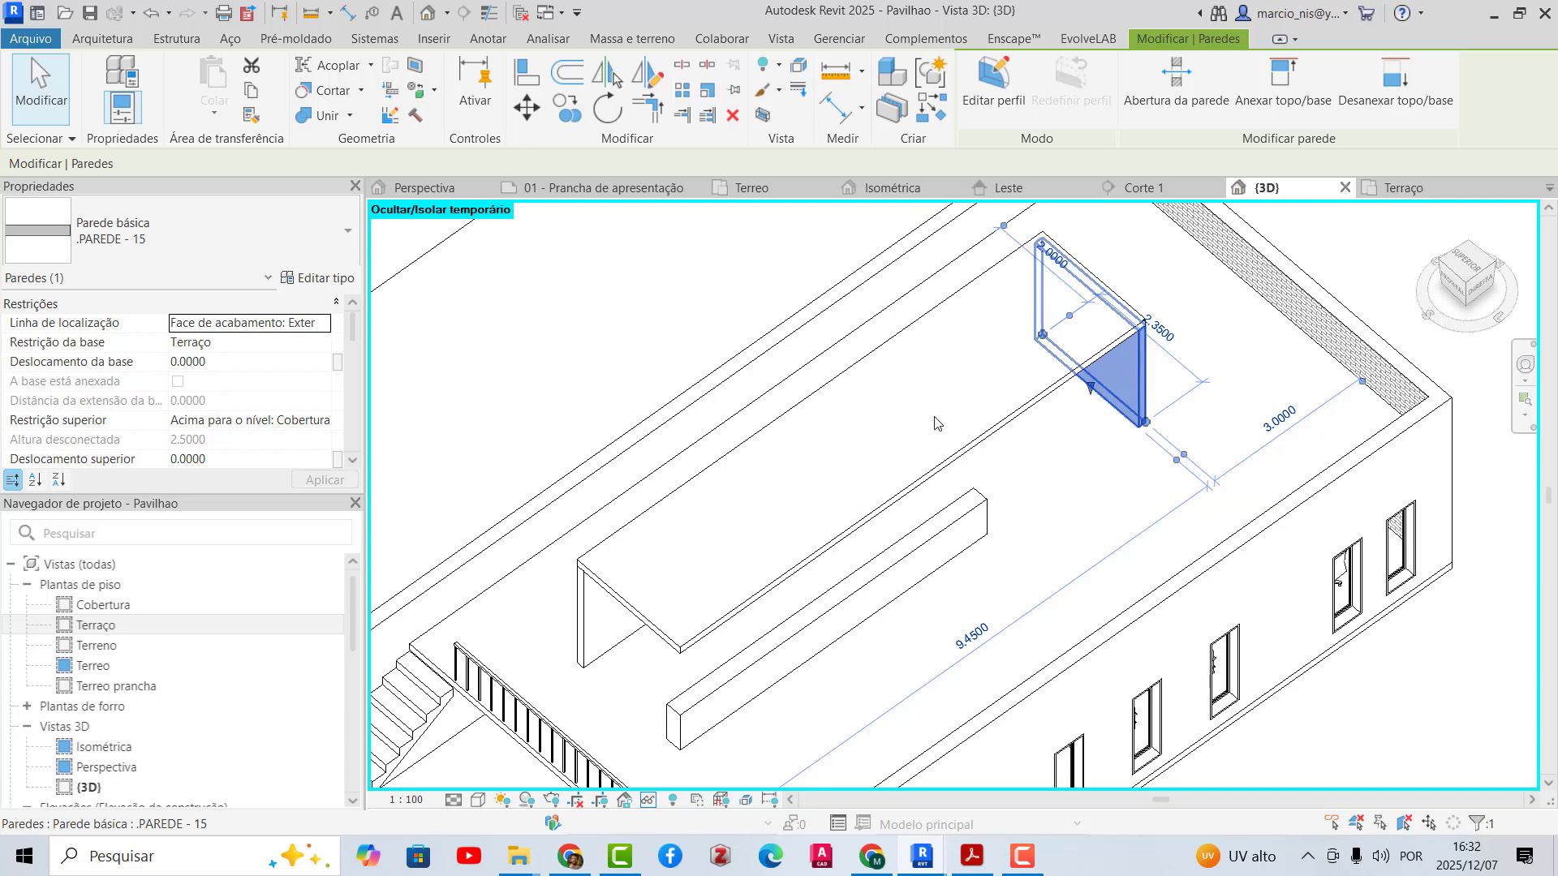
pyautogui.click(588, 615)
pyautogui.moveTo(634, 625); pyautogui.dragTo(1014, 413, button='middle')
pyautogui.click(1016, 408)
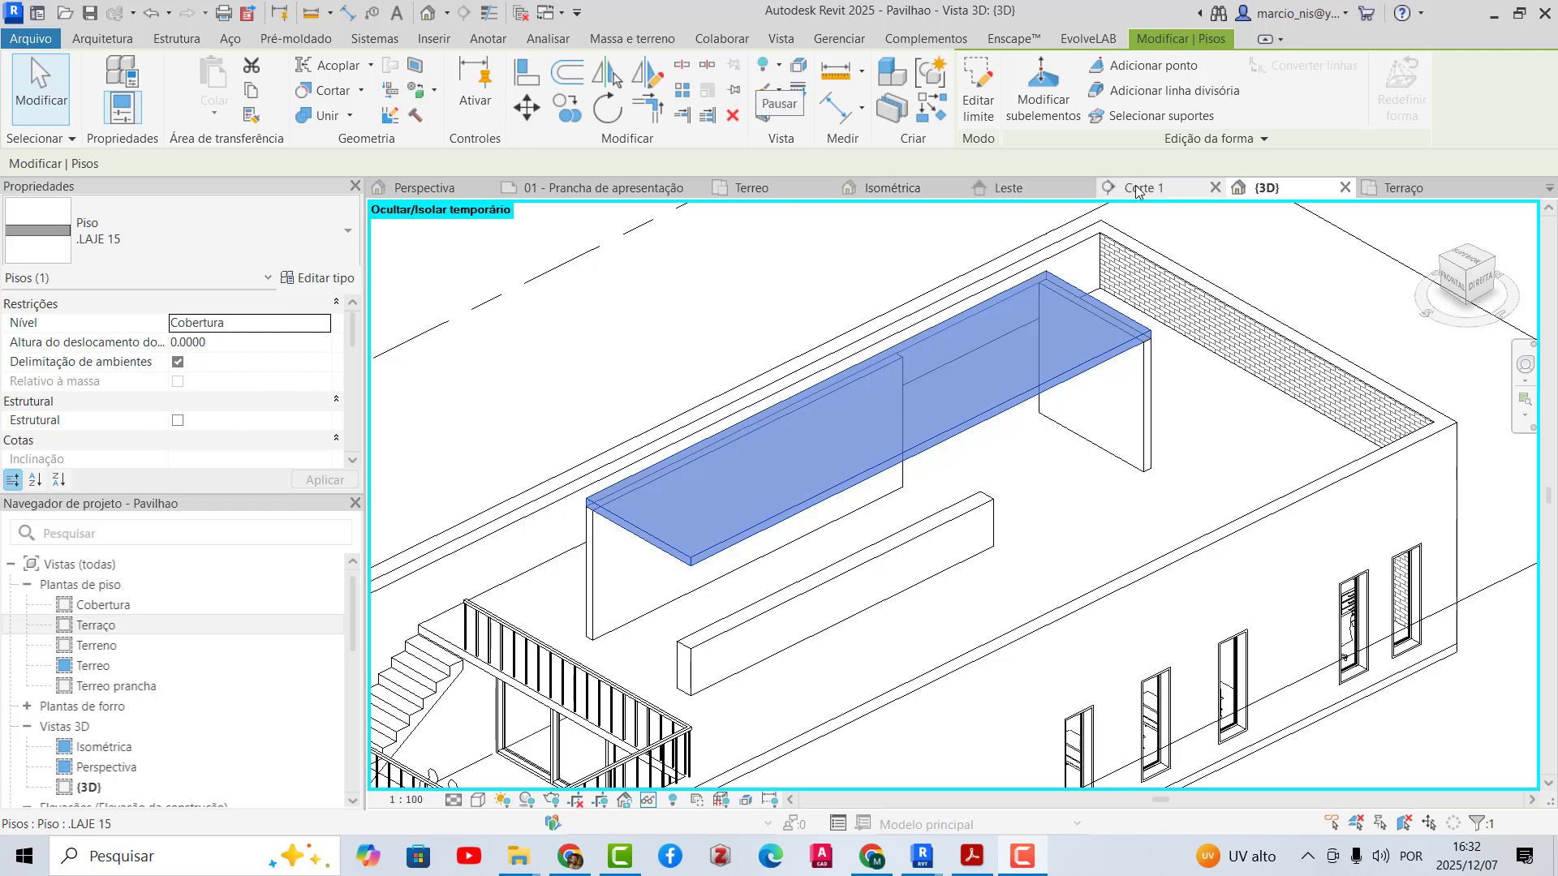
pyautogui.moveTo(928, 867)
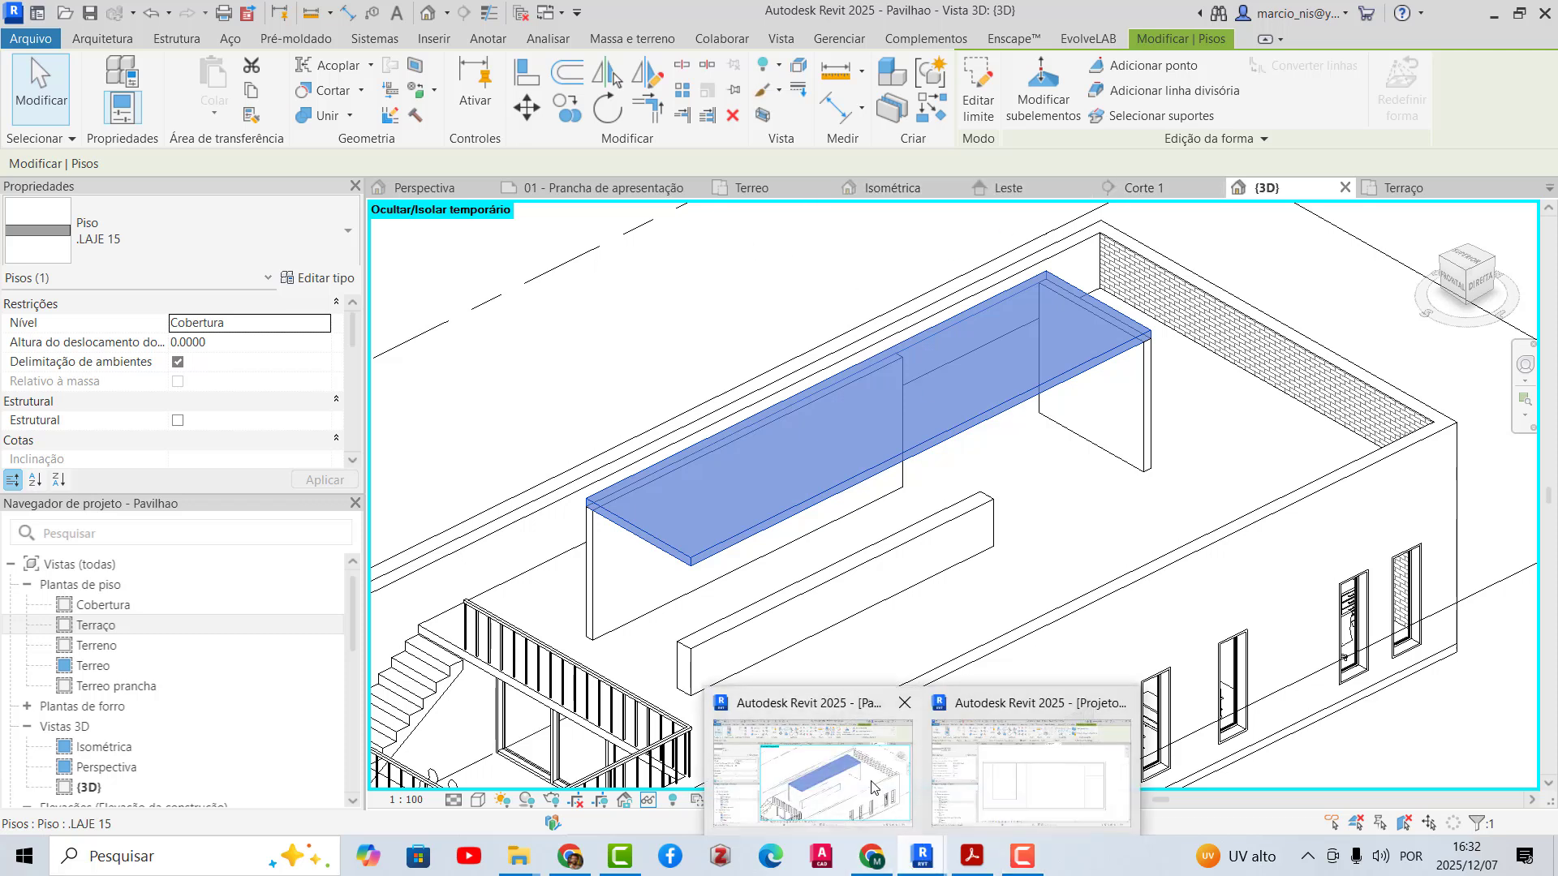
pyautogui.click(990, 759)
# - Draw a 2 m long .PAREDE 15cm wall over the partition below, running down the plan from its junction with the short horizontal partition
pyautogui.scroll(3, 1171, 458)
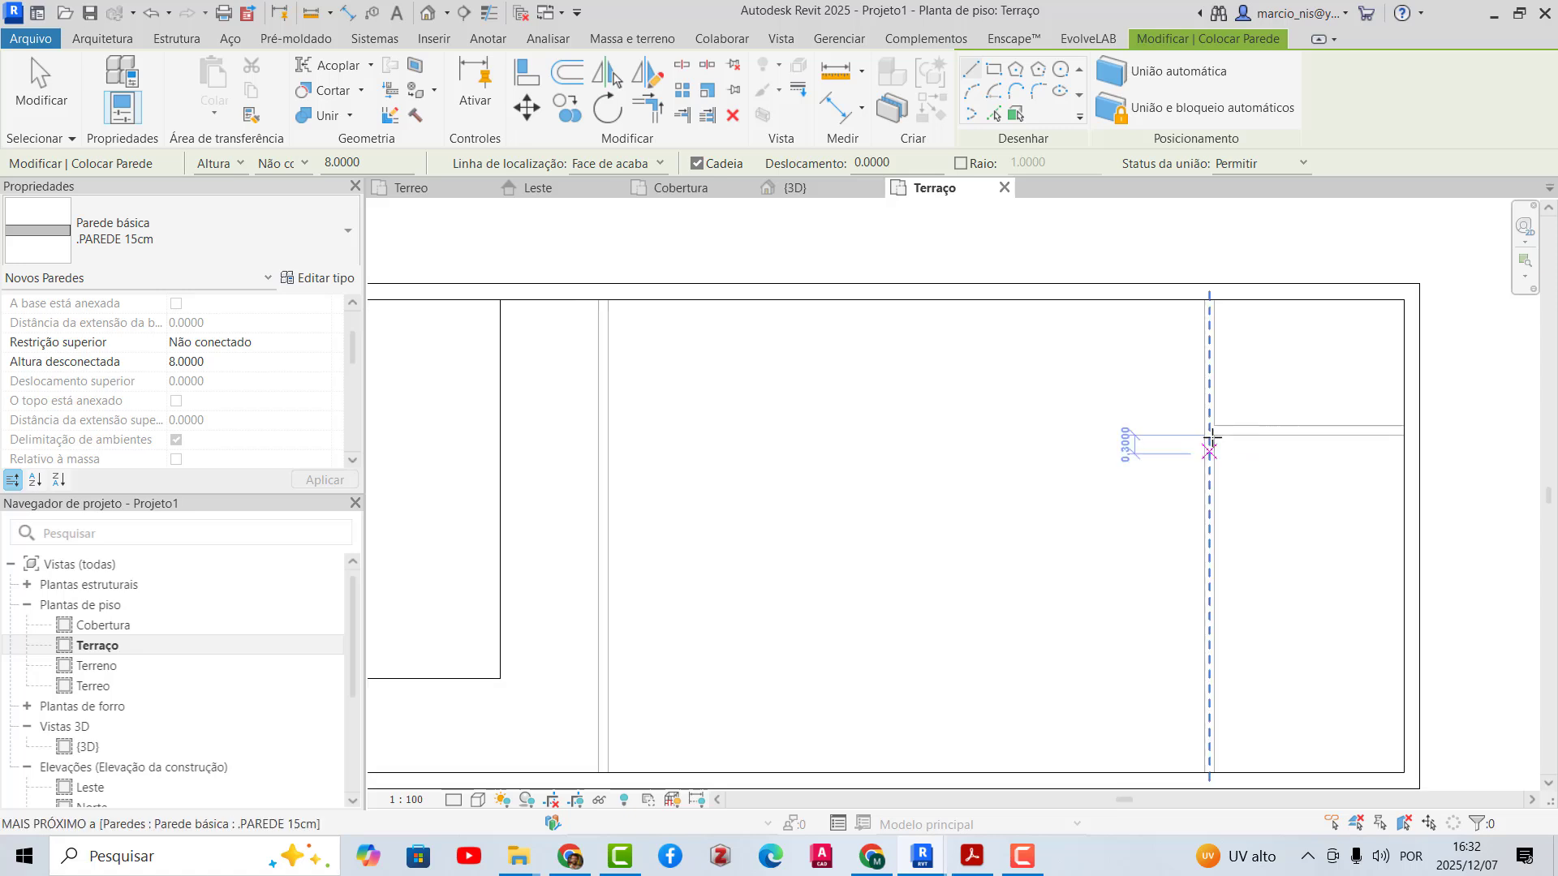
pyautogui.scroll(-3, 1182, 441)
pyautogui.scroll(3, 1078, 351)
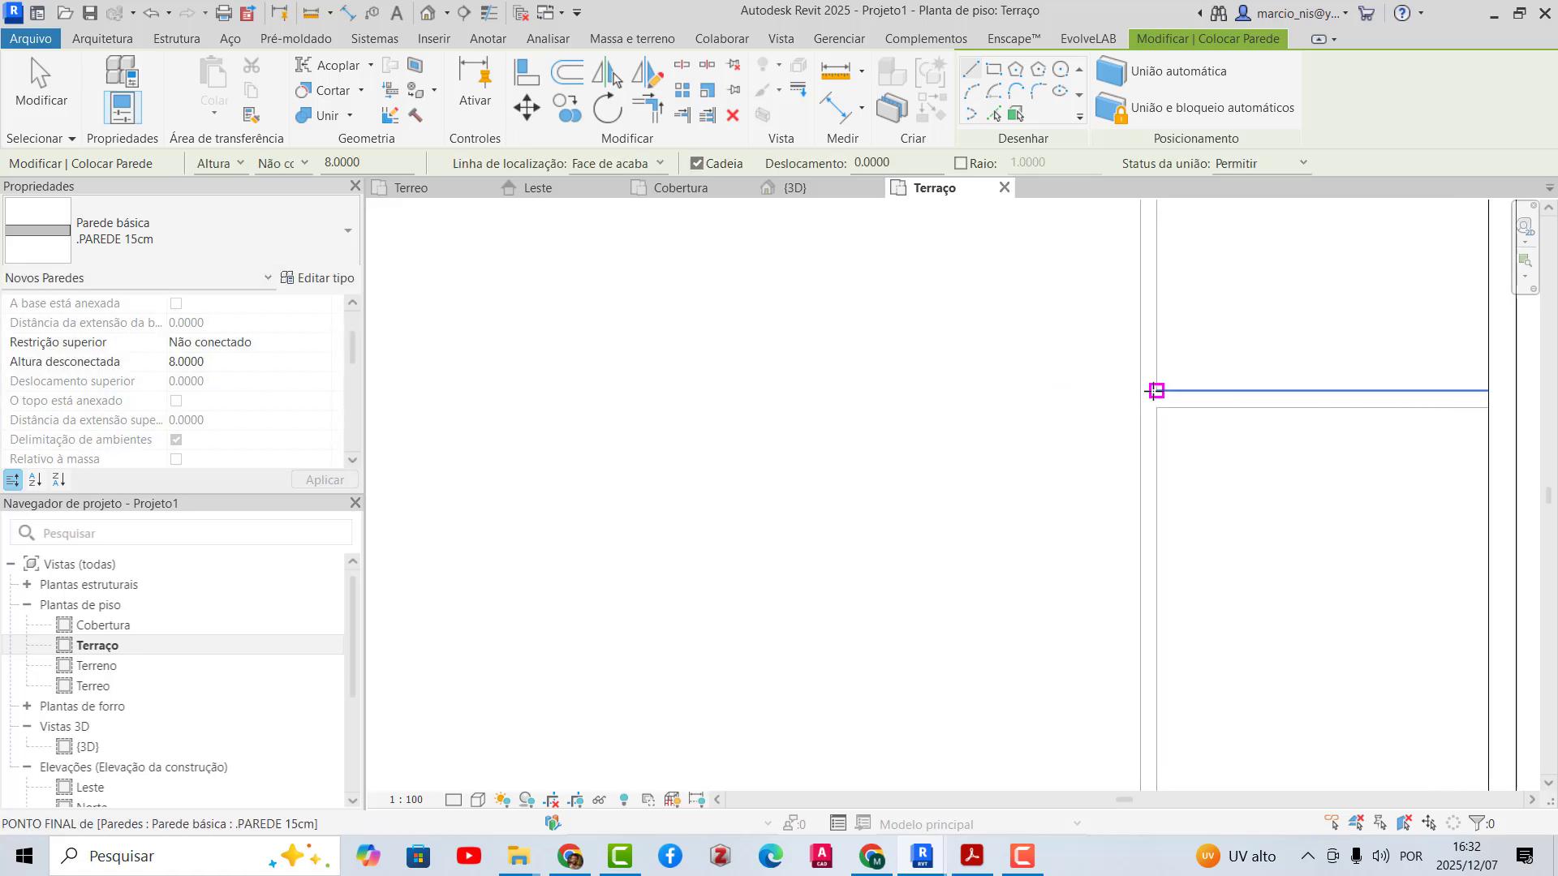
pyautogui.click(1156, 390)
pyautogui.click(1156, 390)
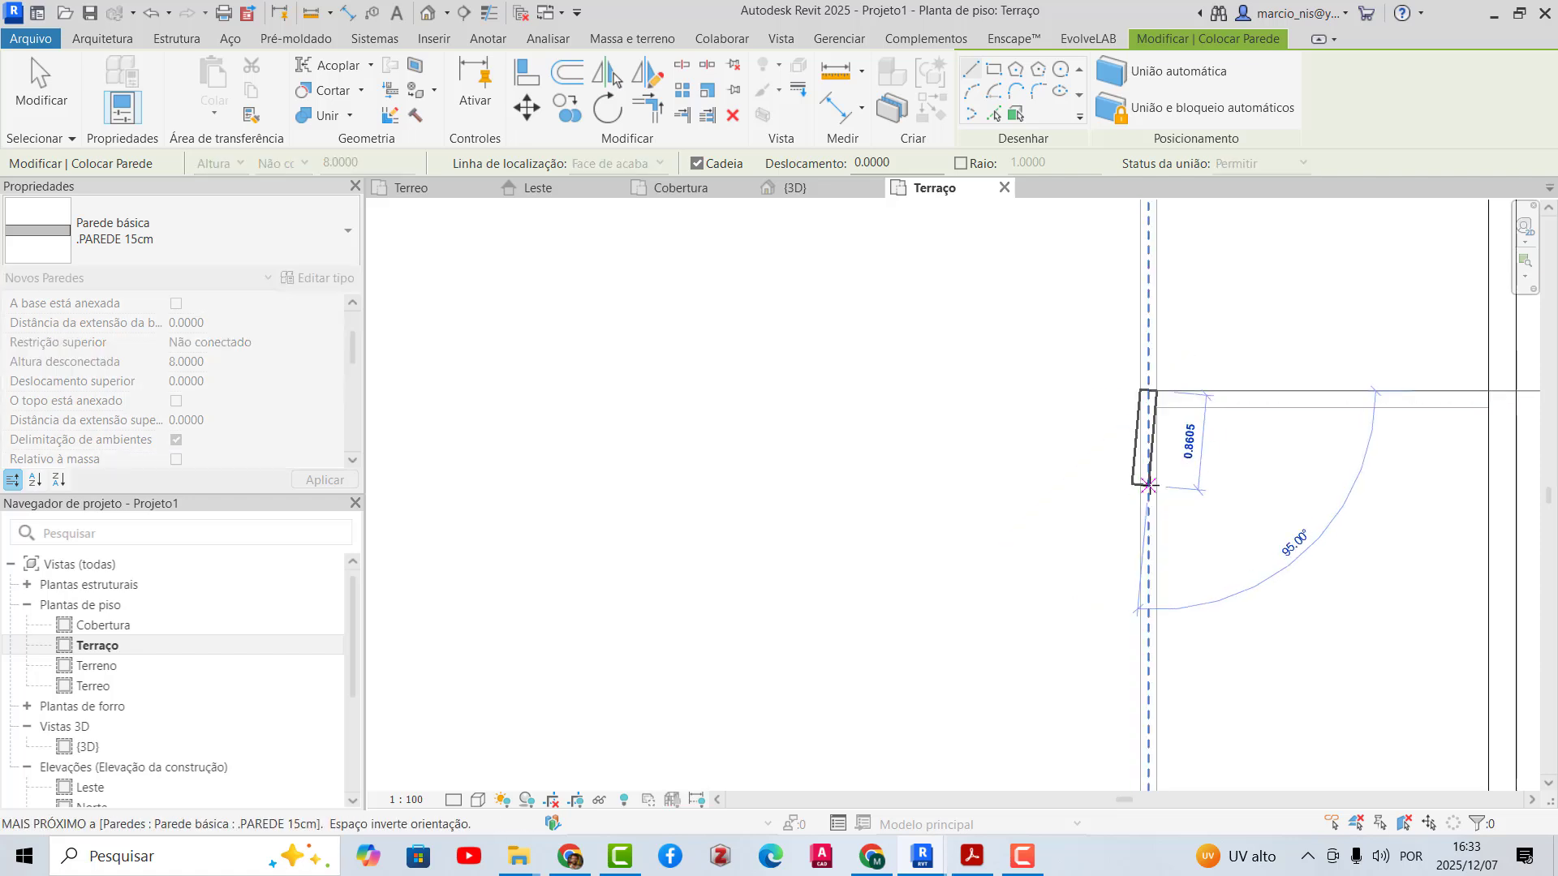
pyautogui.scroll(-2, 1156, 528)
pyautogui.scroll(-1, 1150, 526)
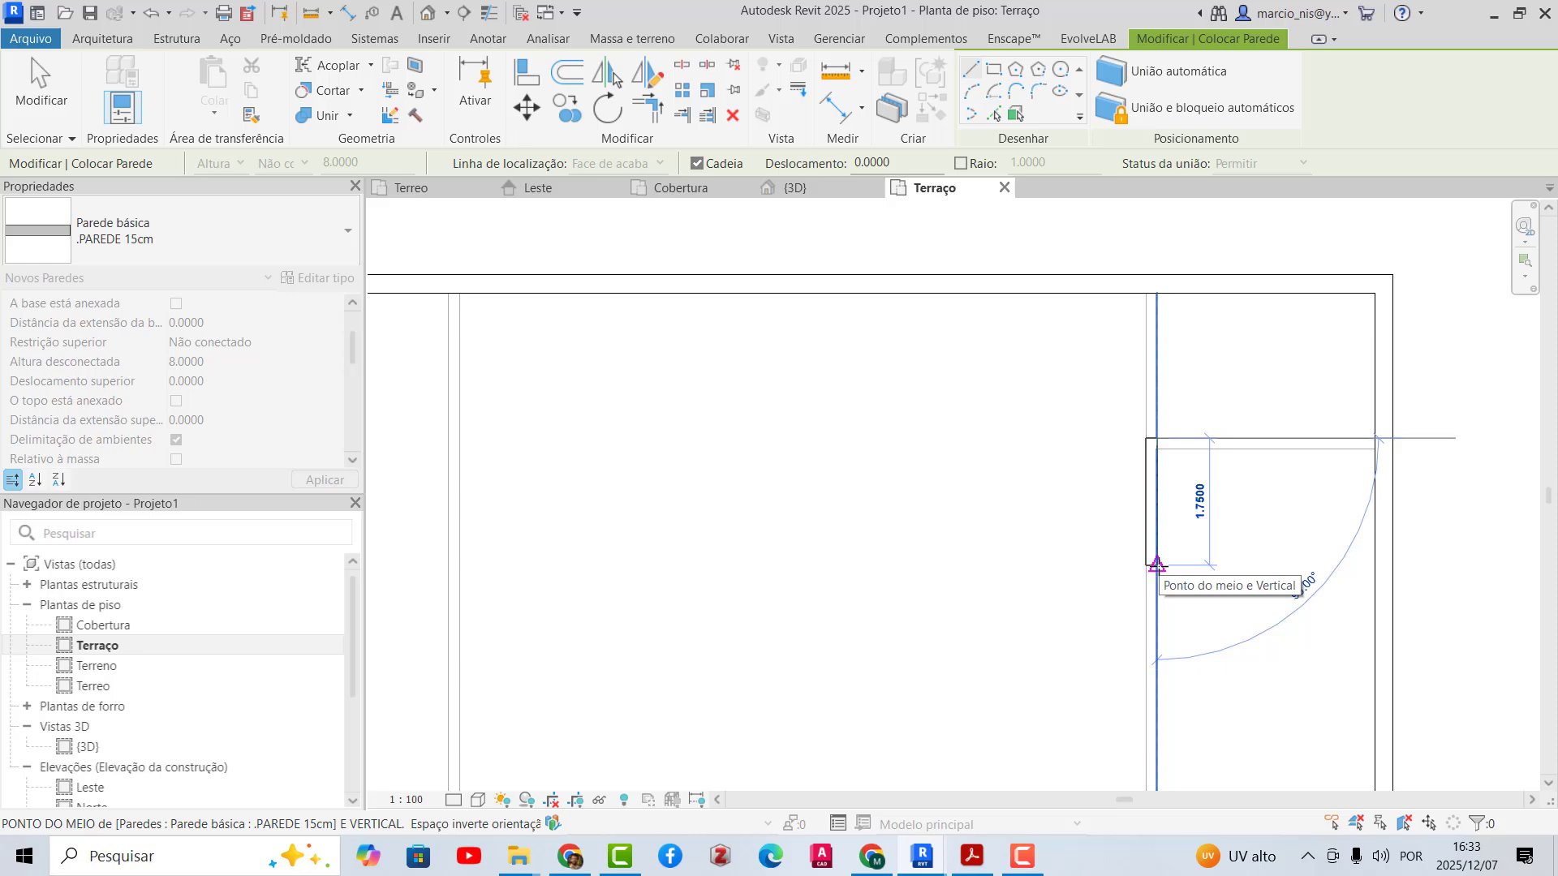
pyautogui.write('2')
pyautogui.press('Return')
pyautogui.press('Escape')
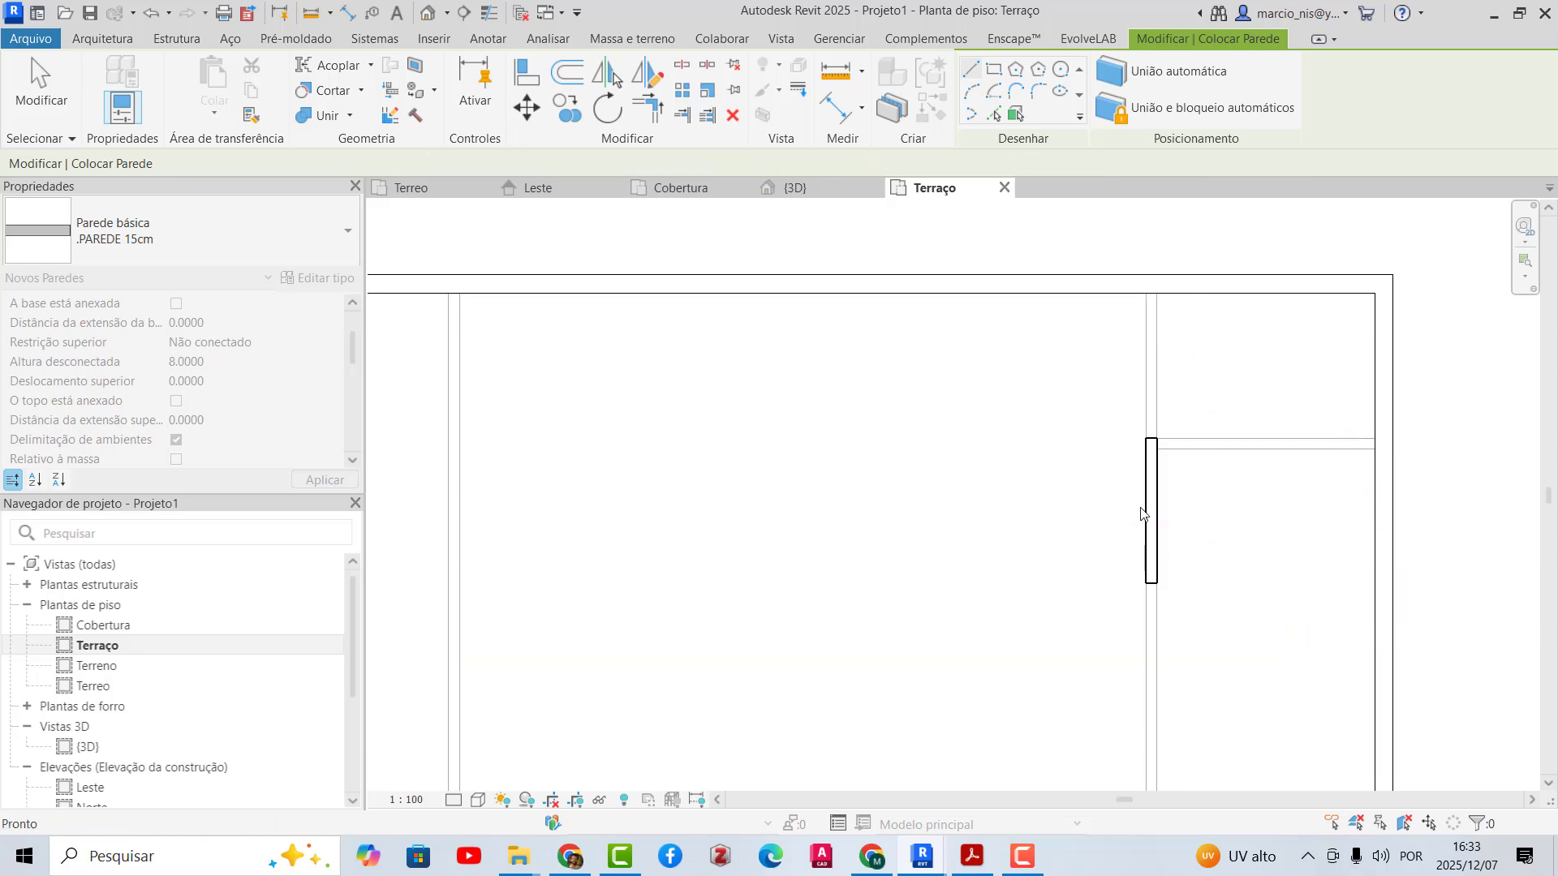
# - Switch to the Pavilhao reference, select the short terrace end wall to check its length, and return to Projeto1
pyautogui.hotkey('alt', 'Tab')
pyautogui.hotkey('alt', 'Tab')
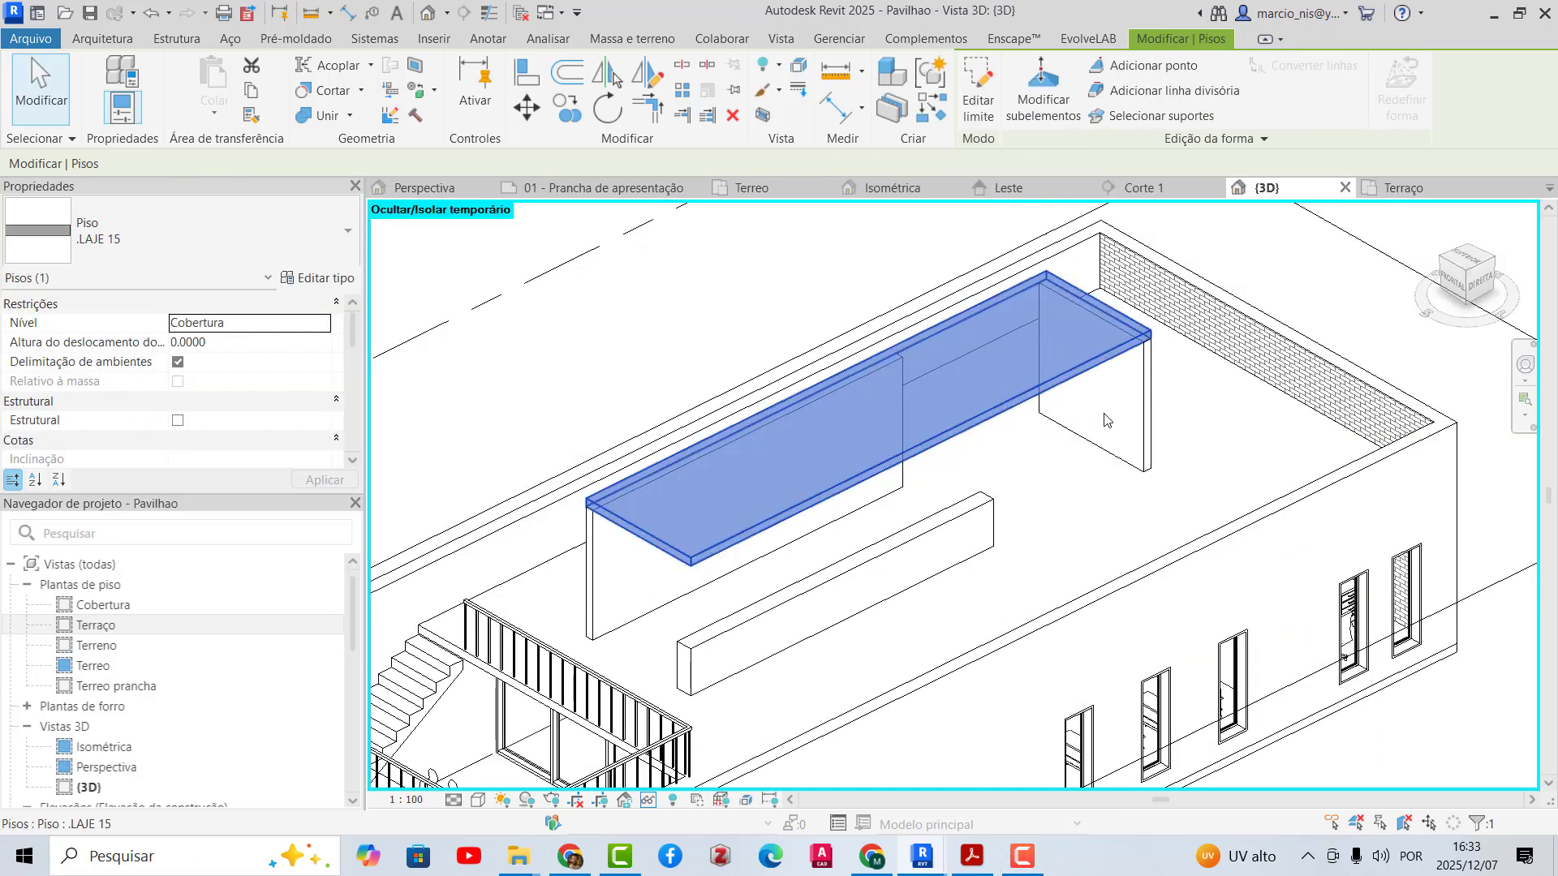
pyautogui.press('Escape')
pyautogui.click(1140, 410)
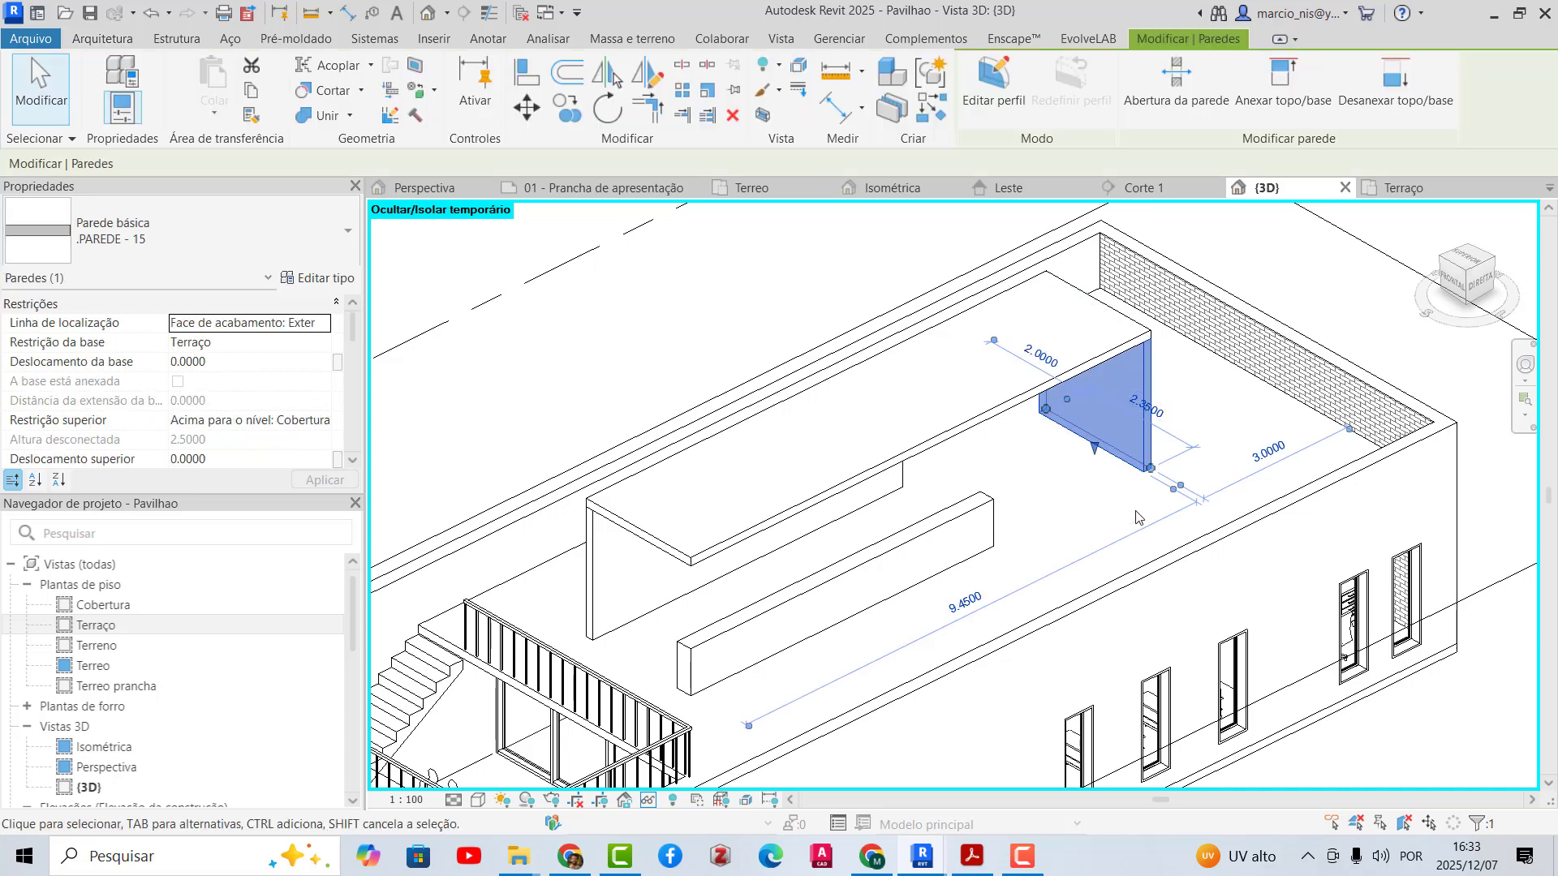
pyautogui.moveTo(924, 854)
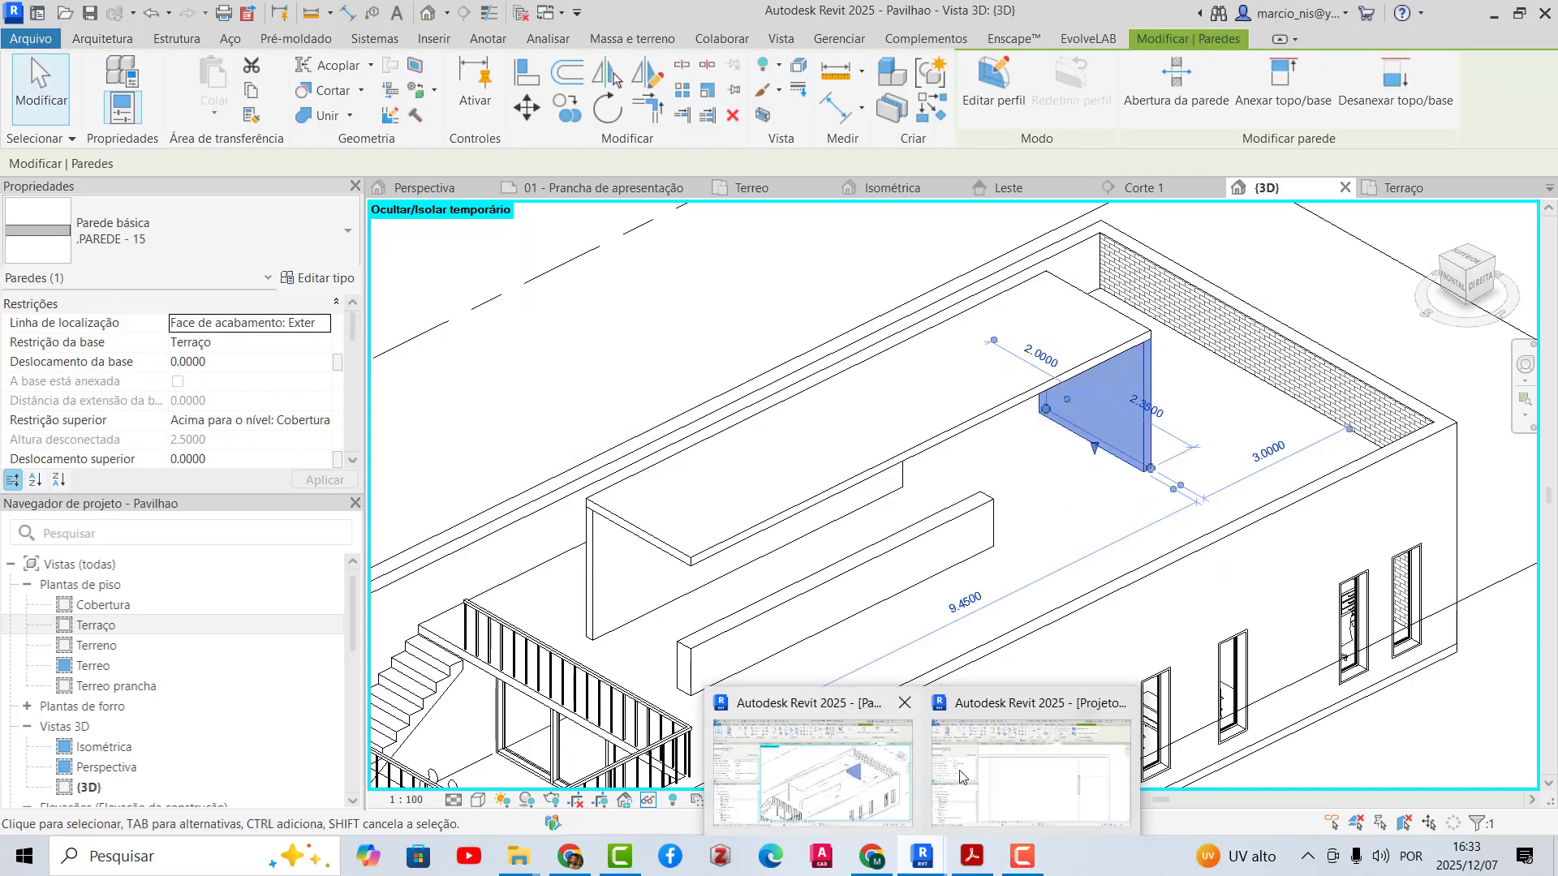
pyautogui.click(1047, 755)
# - Set the new short terrace wall's length to 2.35 m
pyautogui.click(1151, 490)
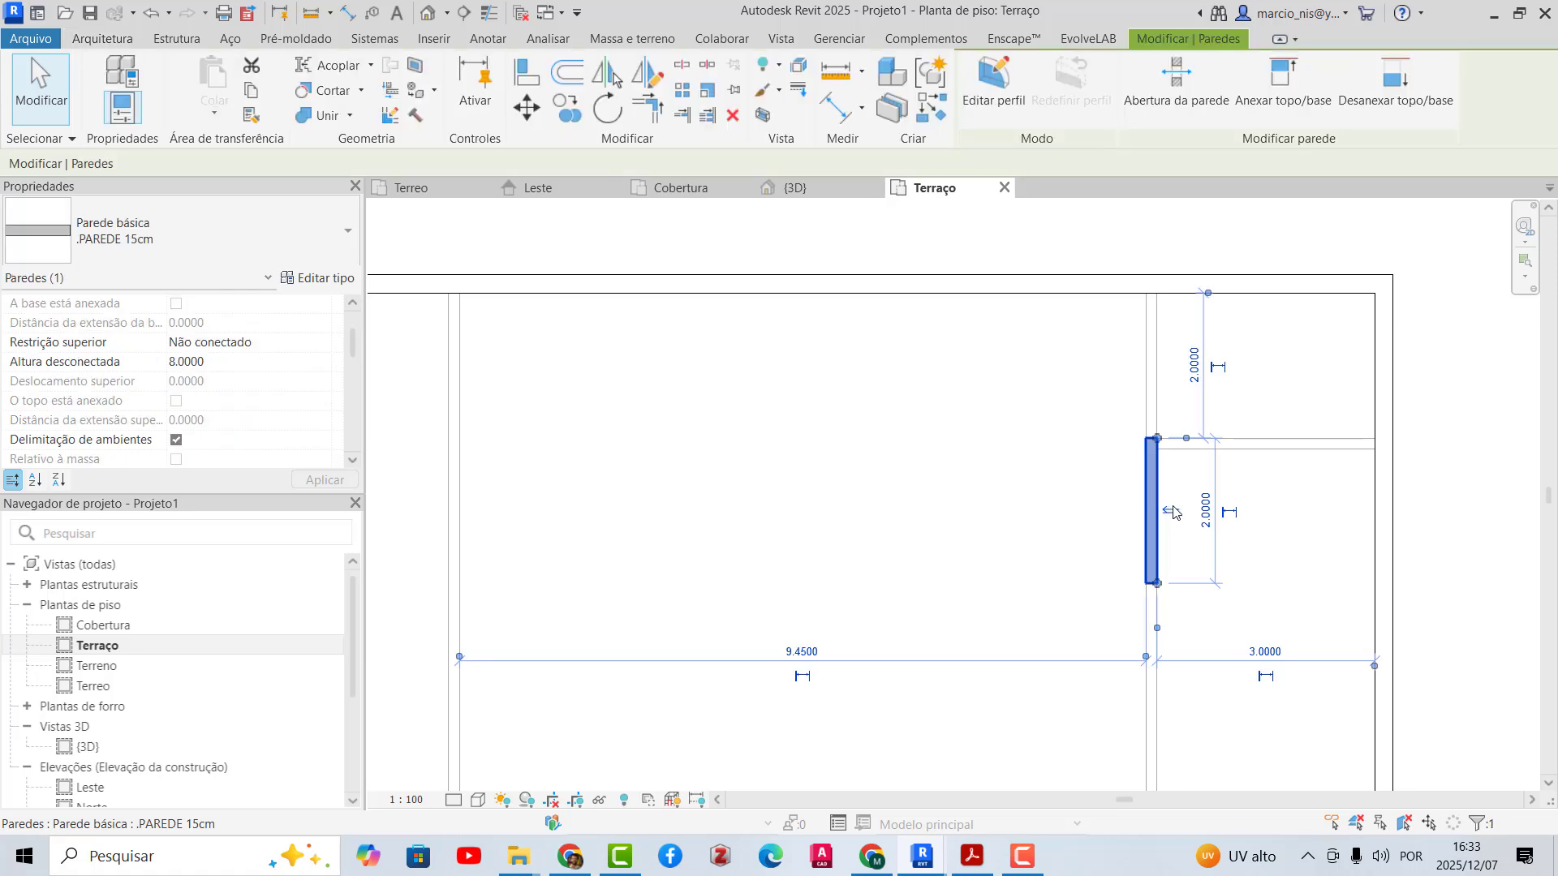
pyautogui.click(1207, 505)
pyautogui.write('2')
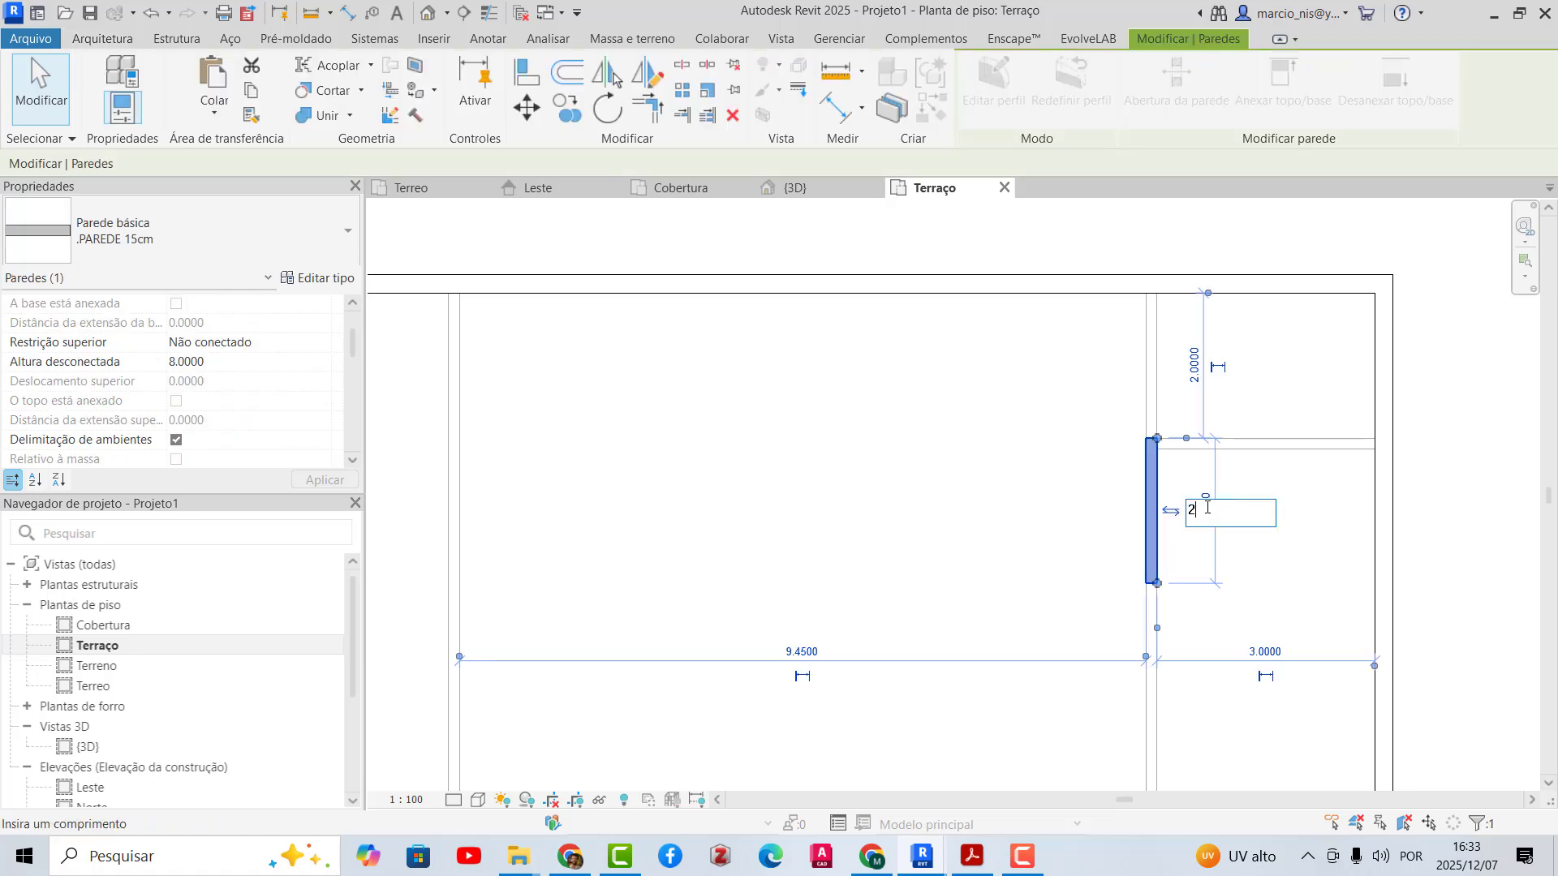
pyautogui.write('.35')
pyautogui.press('Return')
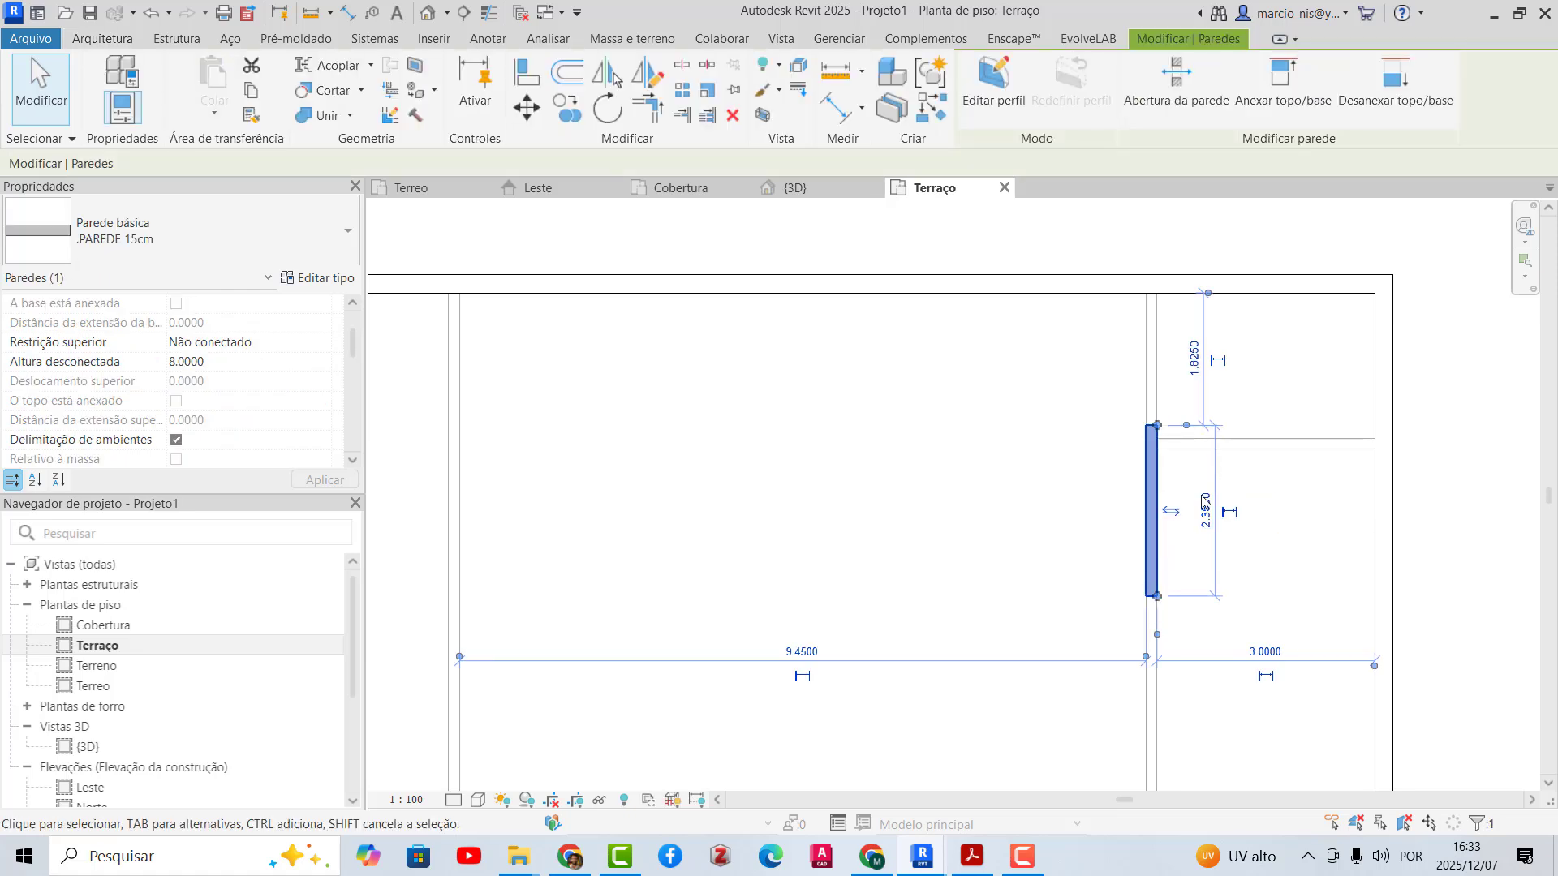
# - Move the short terrace wall 0.175 m so its upper end lines up with the upper face of the horizontal partition below
pyautogui.scroll(1, 1184, 527)
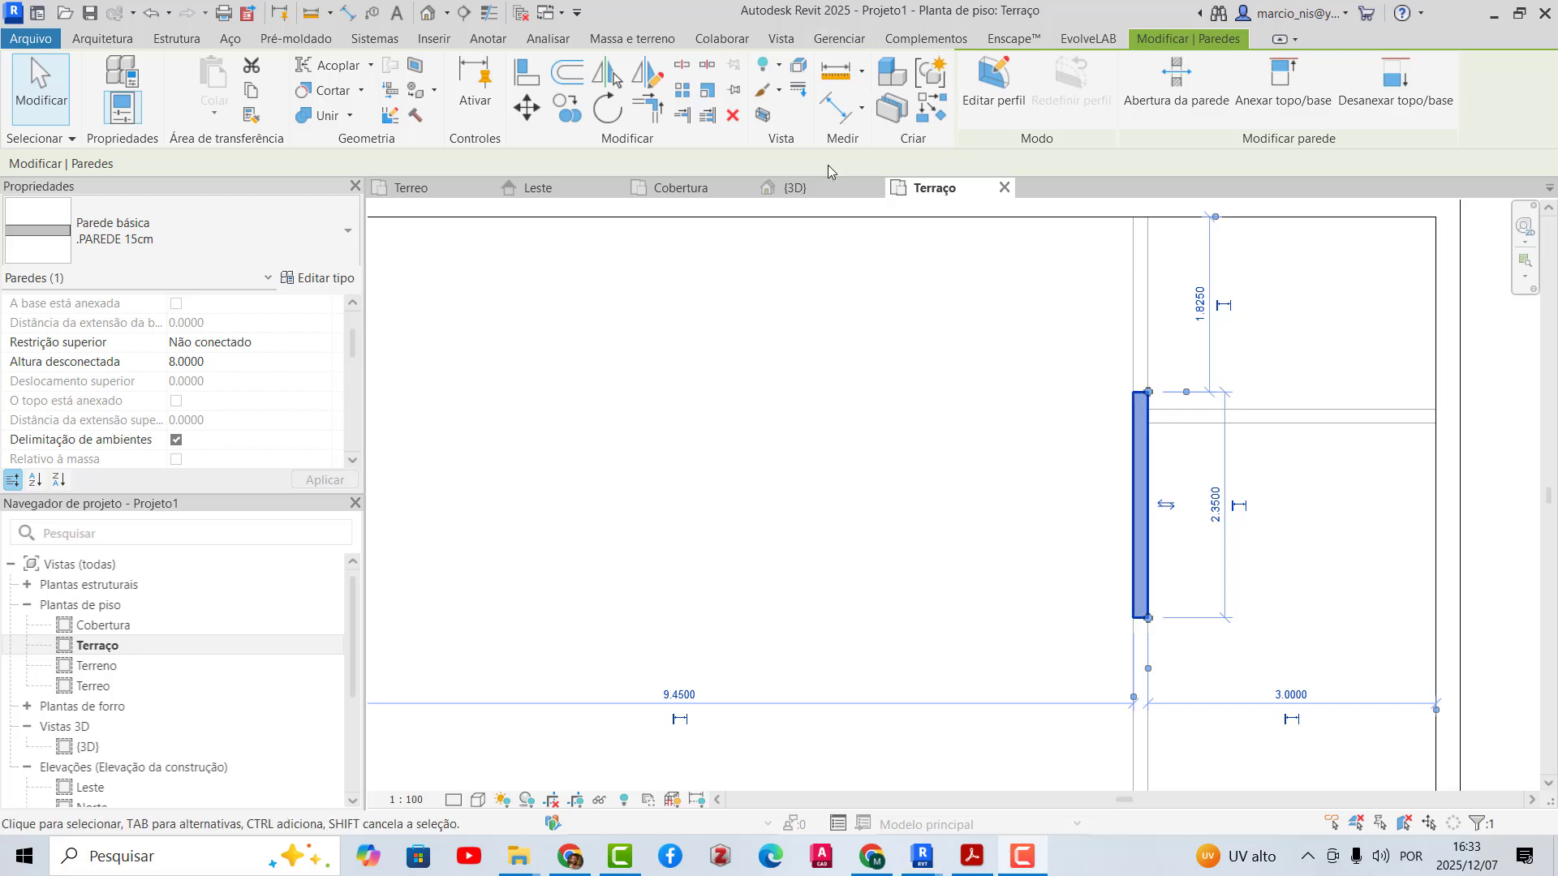
pyautogui.click(527, 116)
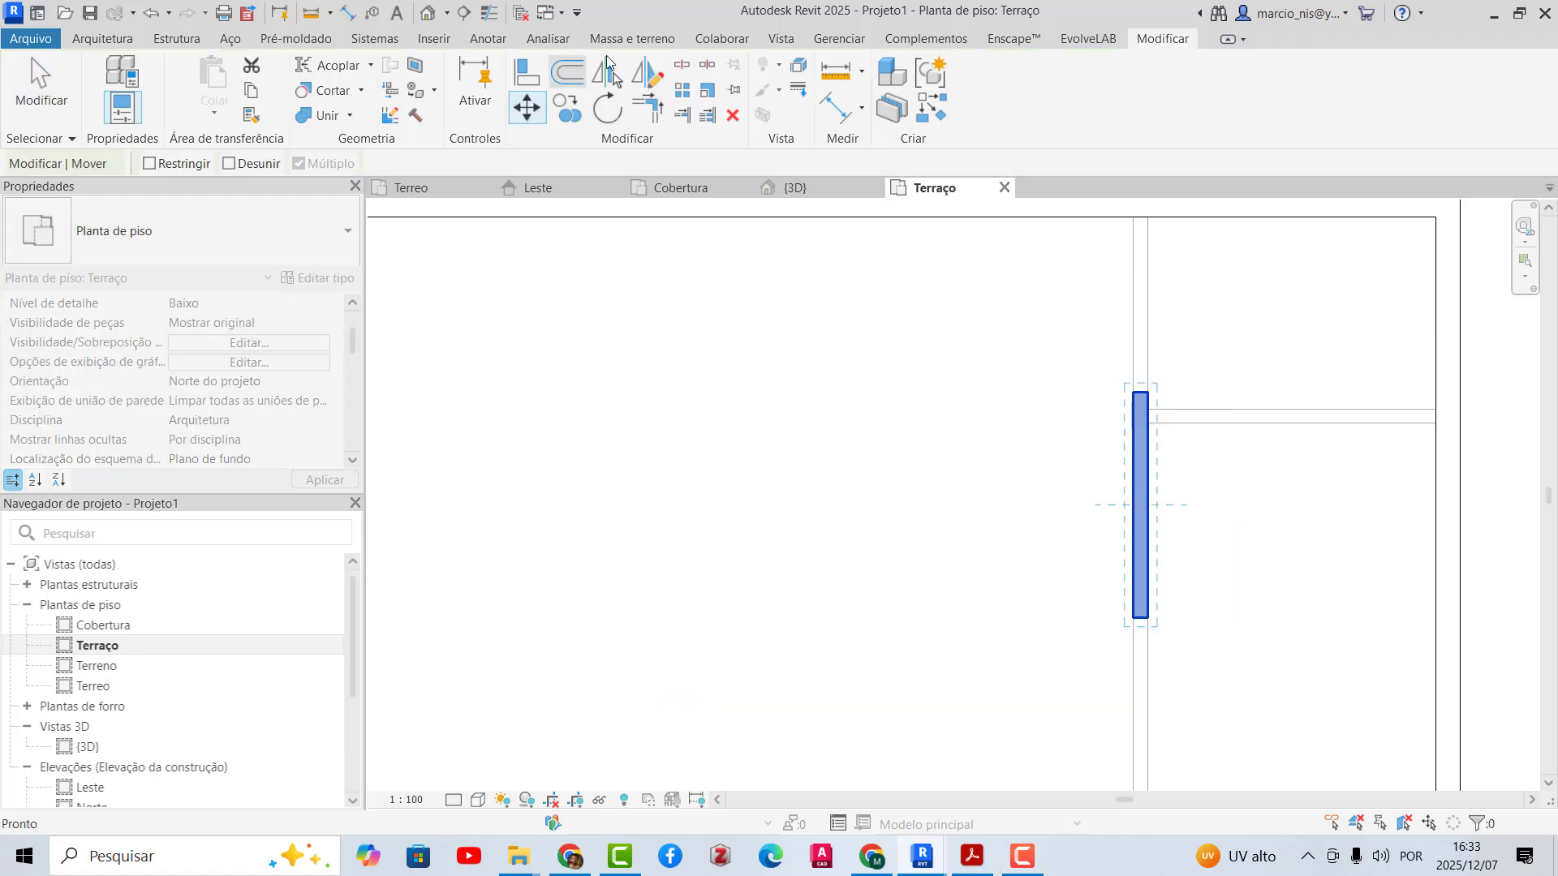
pyautogui.click(1135, 392)
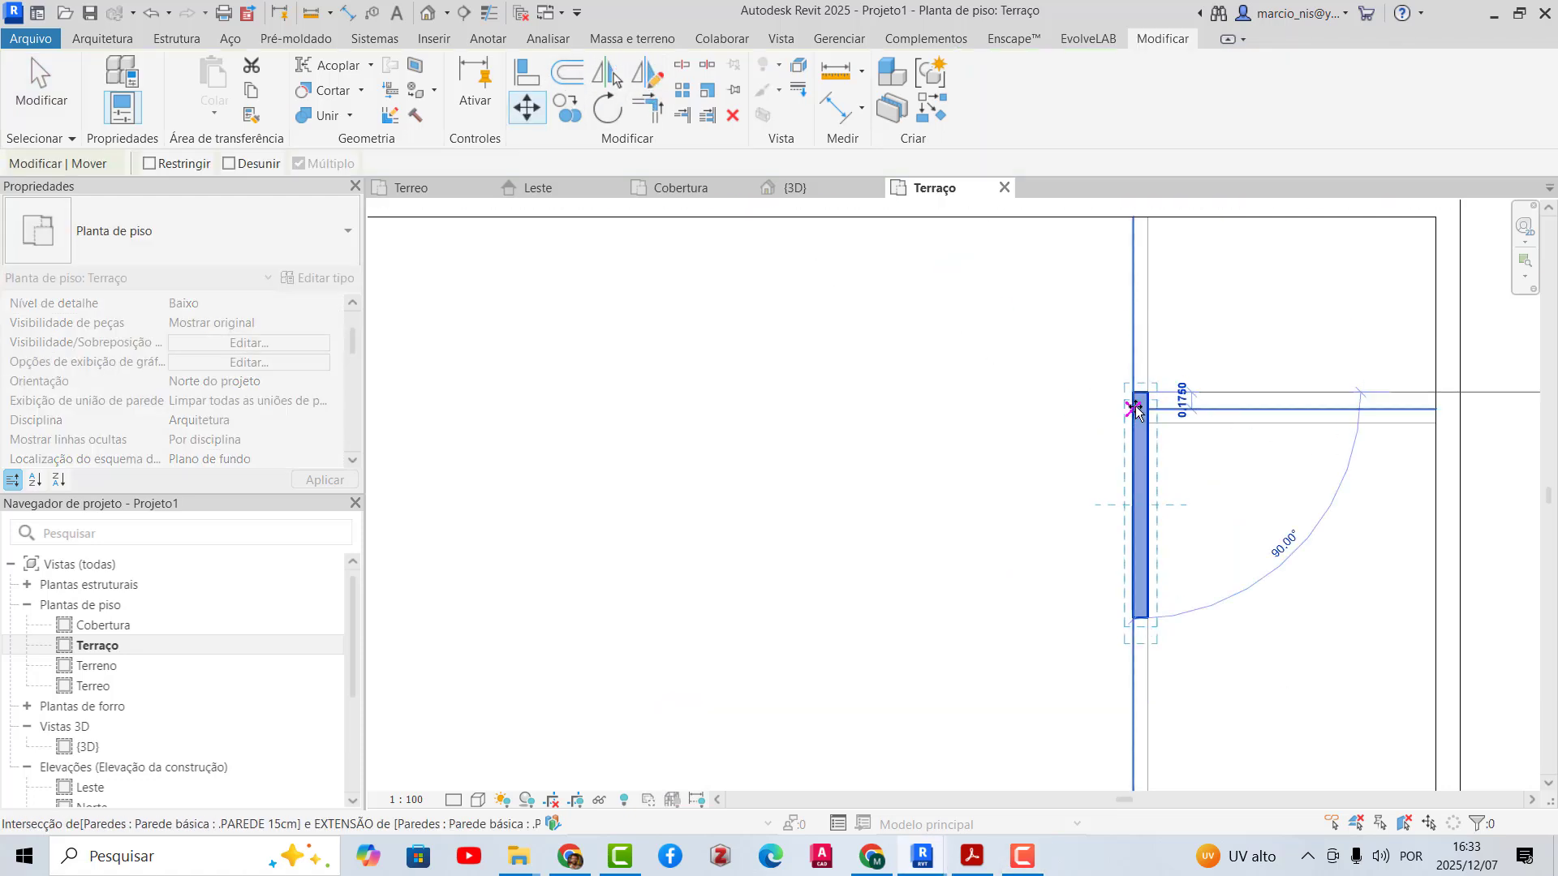
pyautogui.click(1136, 407)
pyautogui.click(1072, 352)
pyautogui.scroll(-1, 1152, 459)
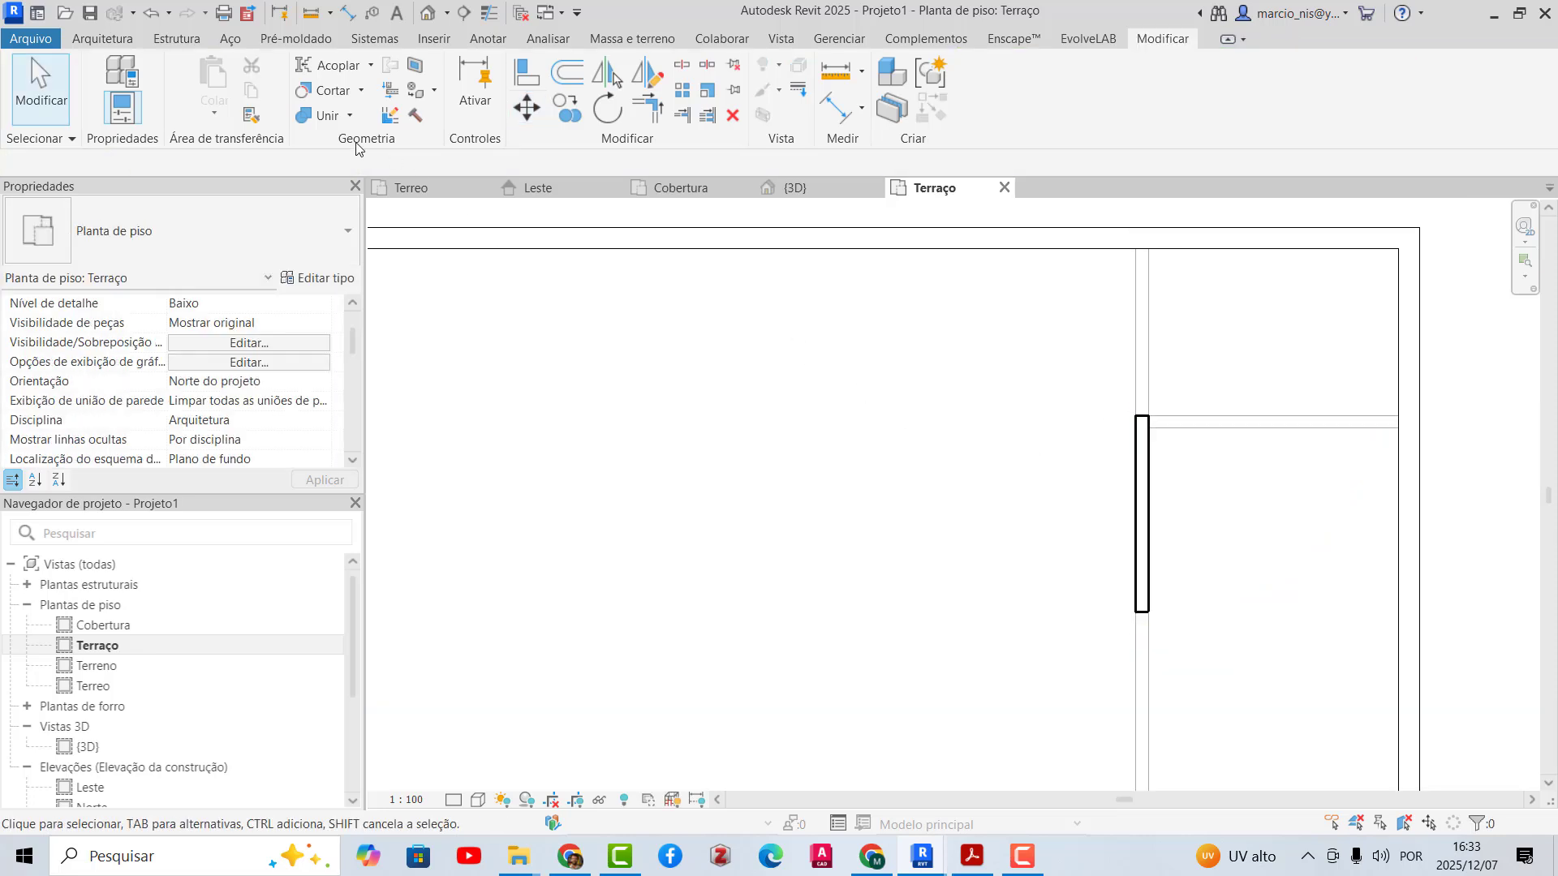
# - Draw a 6.6 m horizontal .PAREDE 15cm wall, starting 3 m from the short wall's upper corner and ending at the outer face of the opposite partition
pyautogui.press('w')
pyautogui.press('a')
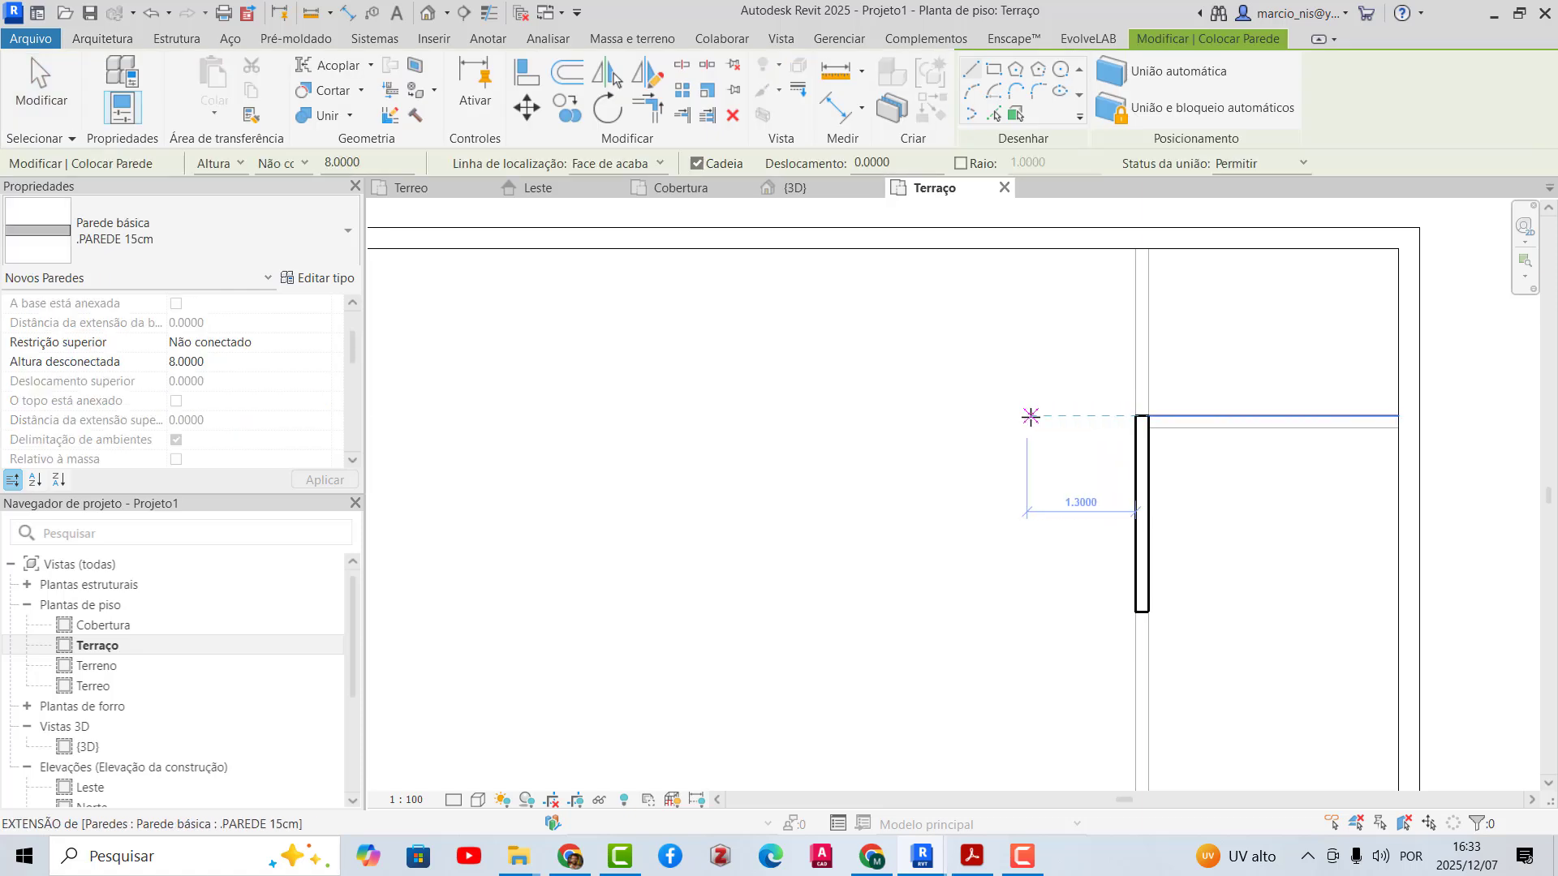
pyautogui.write('3')
pyautogui.press('Return')
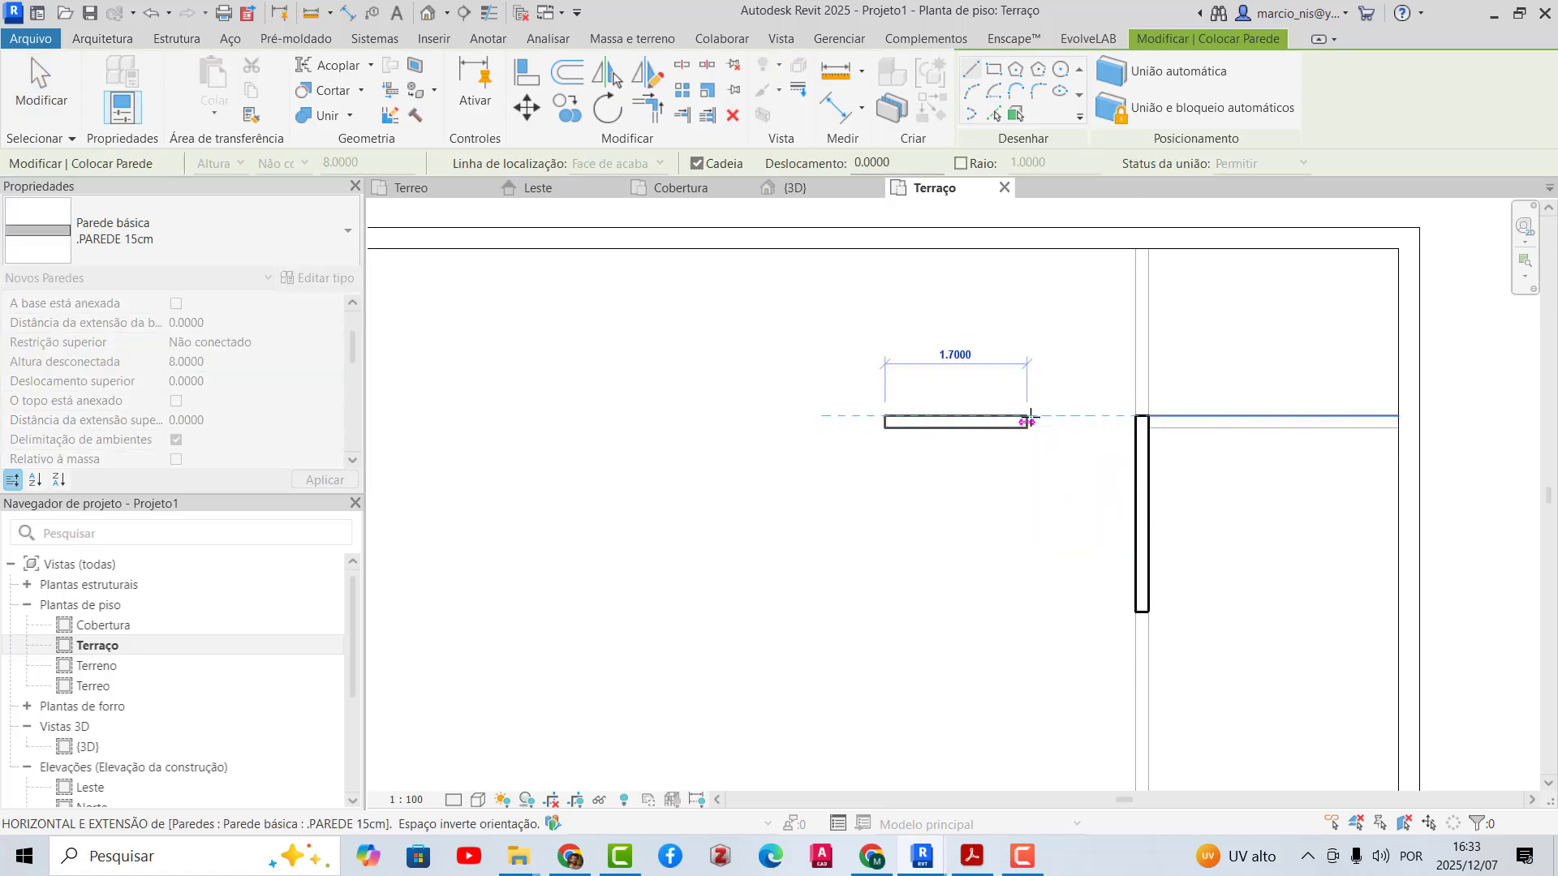
pyautogui.scroll(-4, 840, 428)
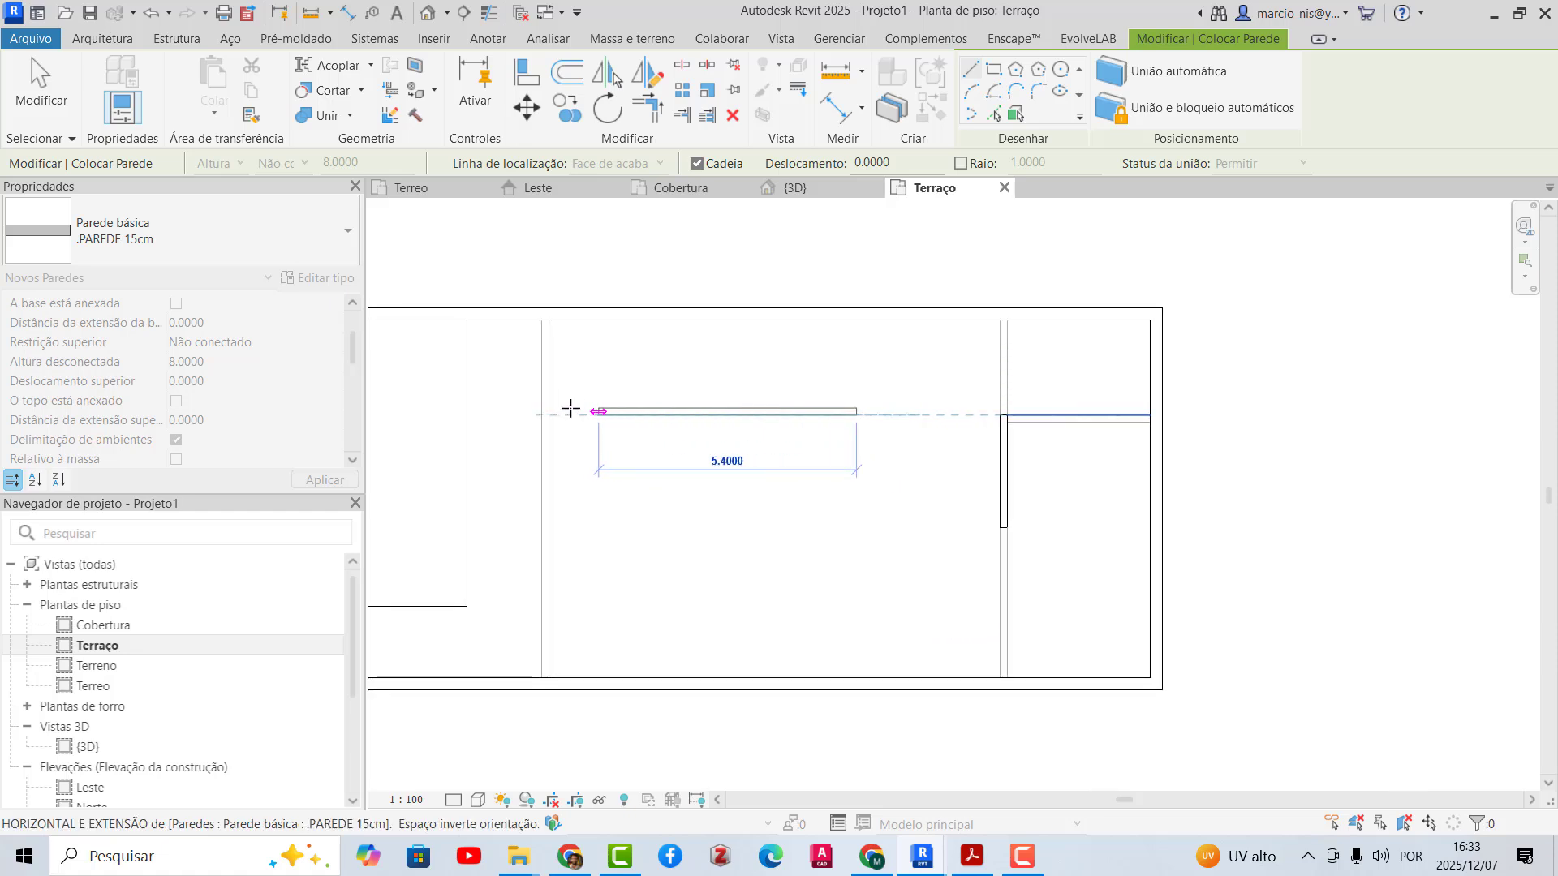
pyautogui.scroll(2, 543, 415)
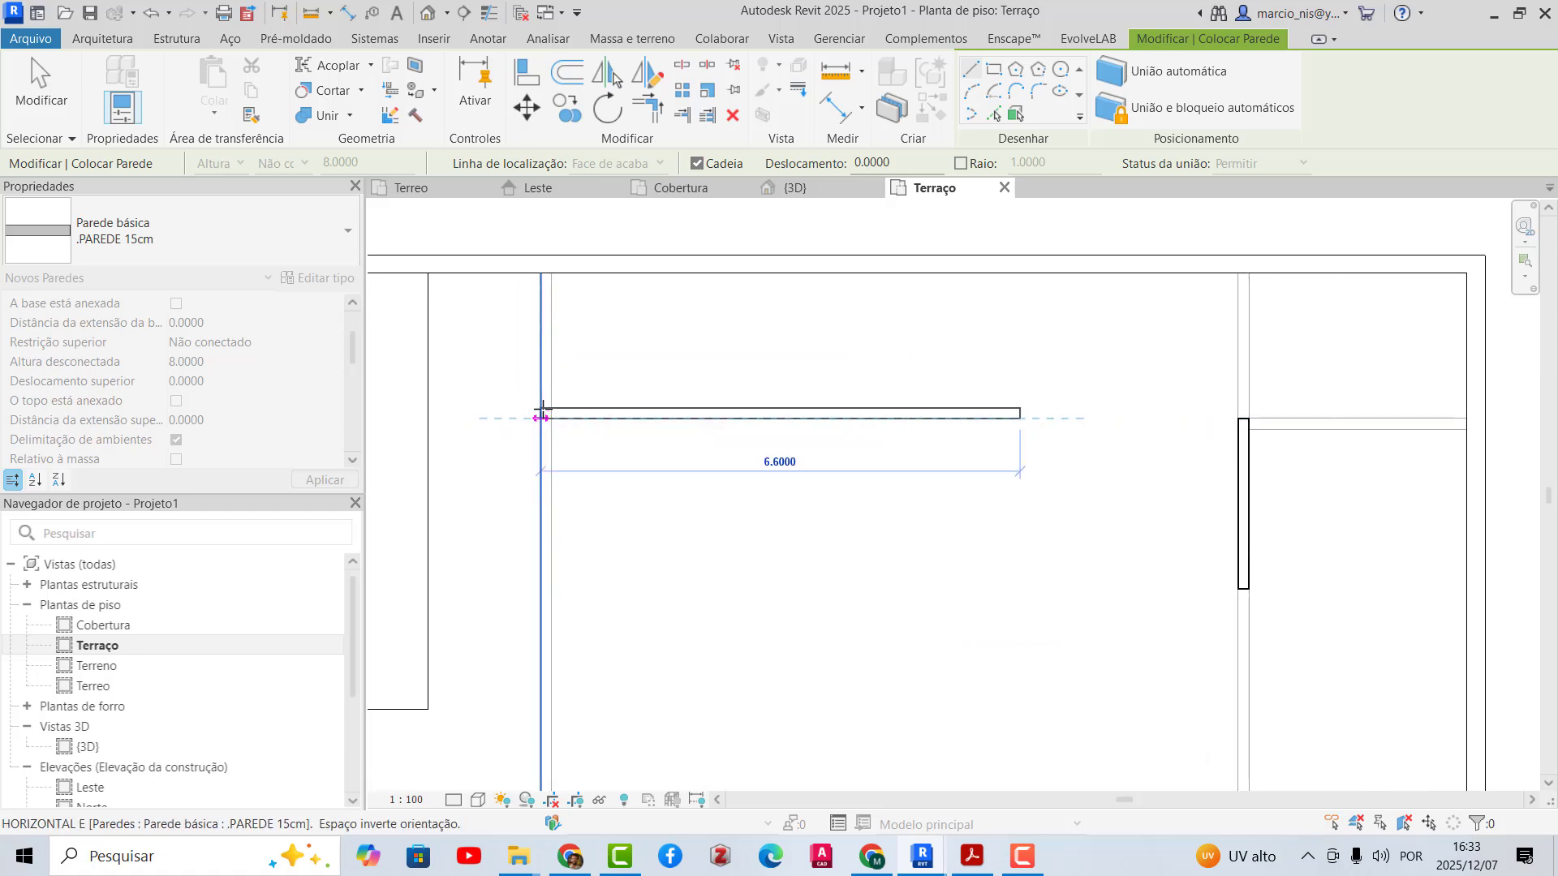
pyautogui.scroll(1, 543, 408)
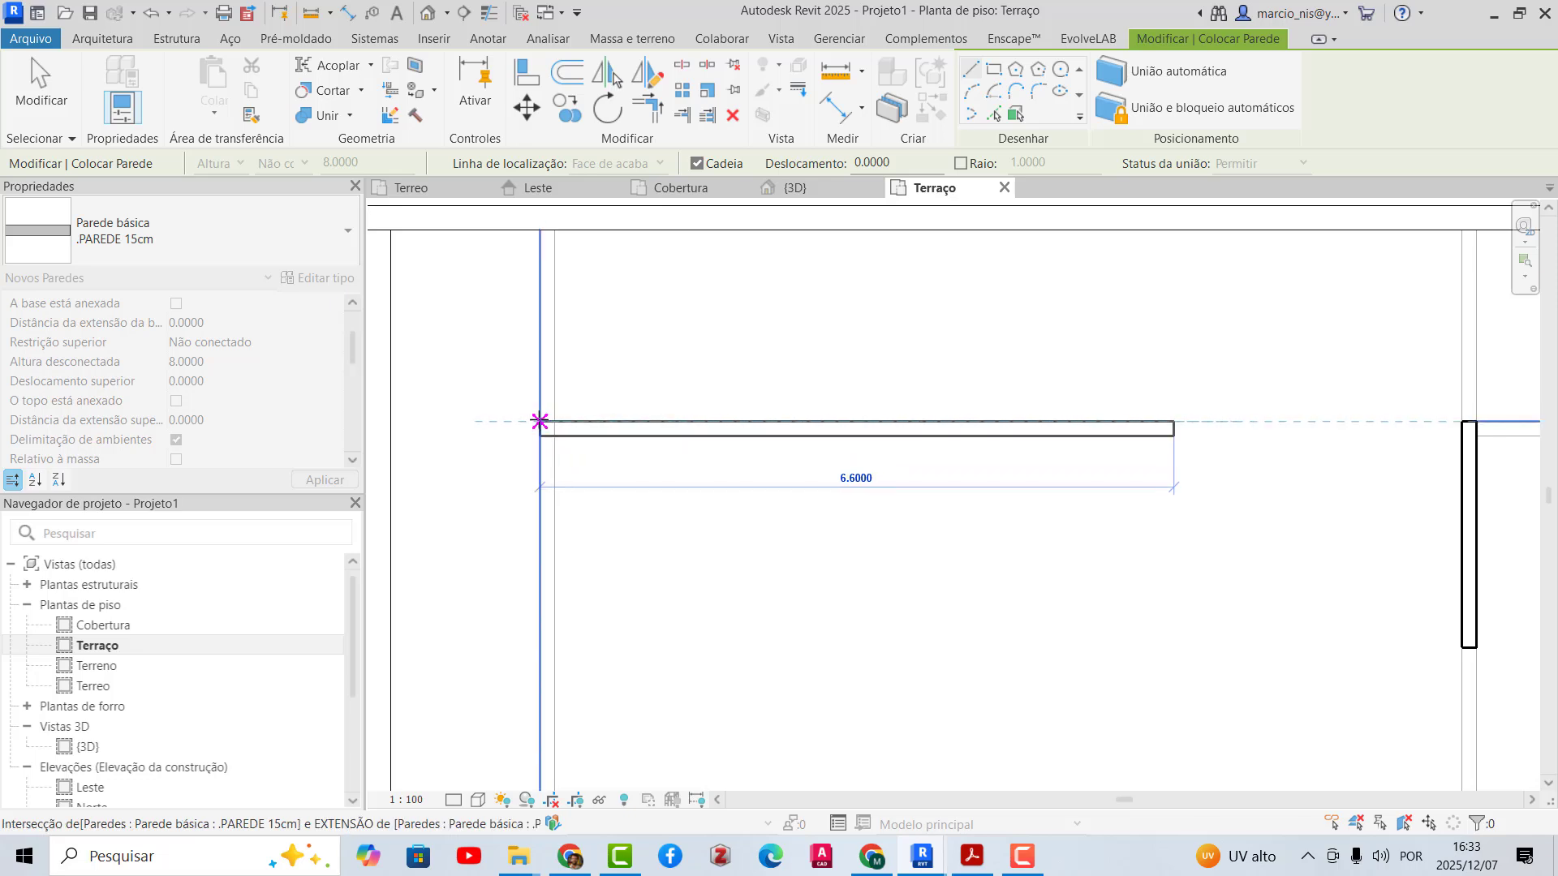
pyautogui.click(540, 422)
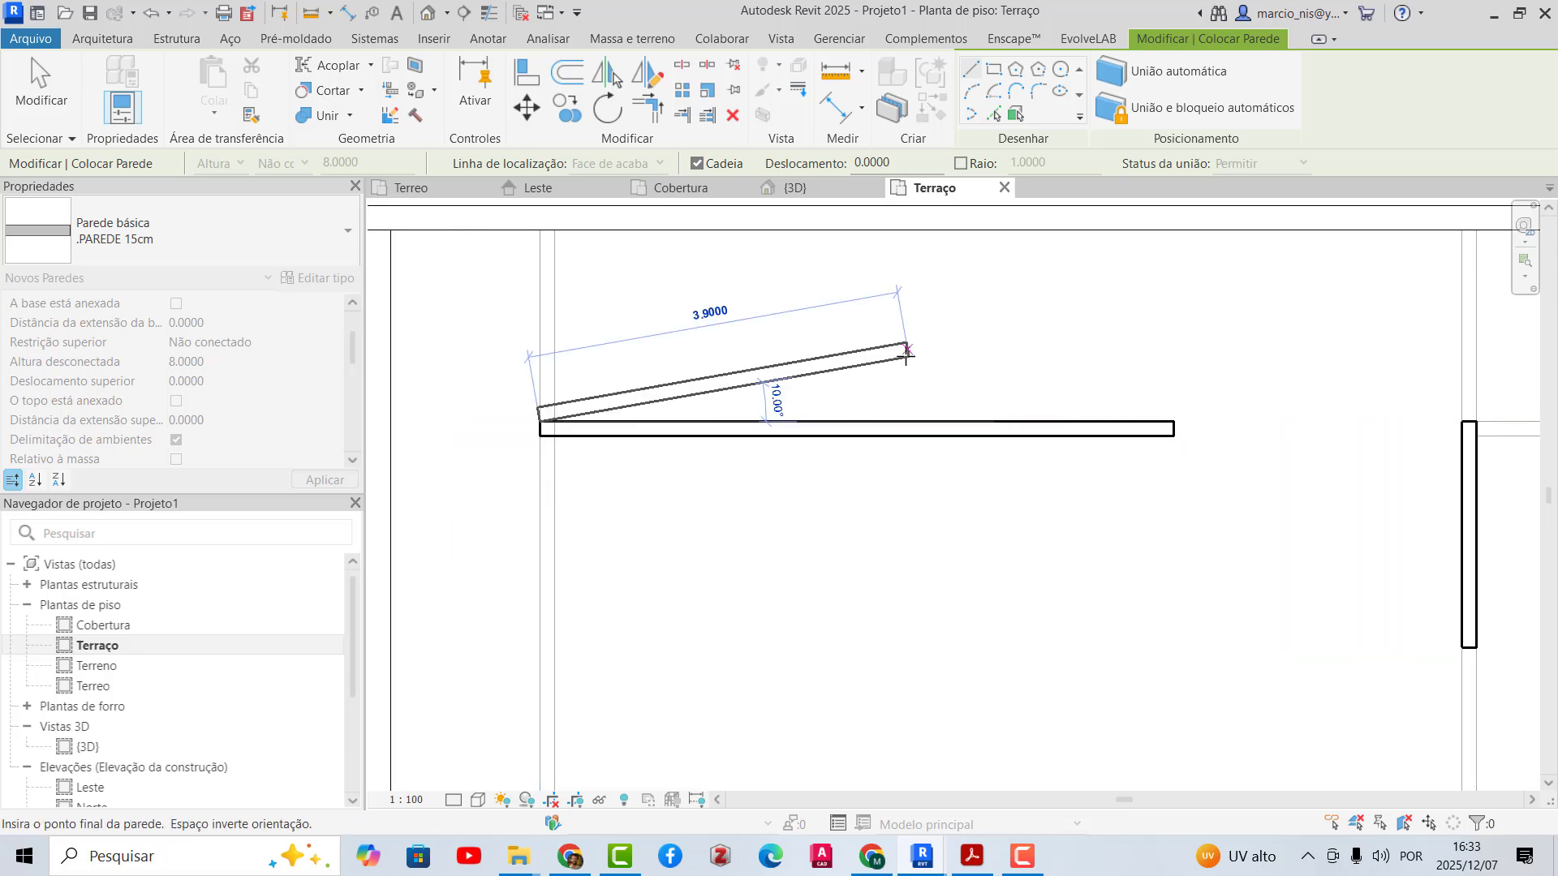
pyautogui.press('Escape')
pyautogui.press('Escape')
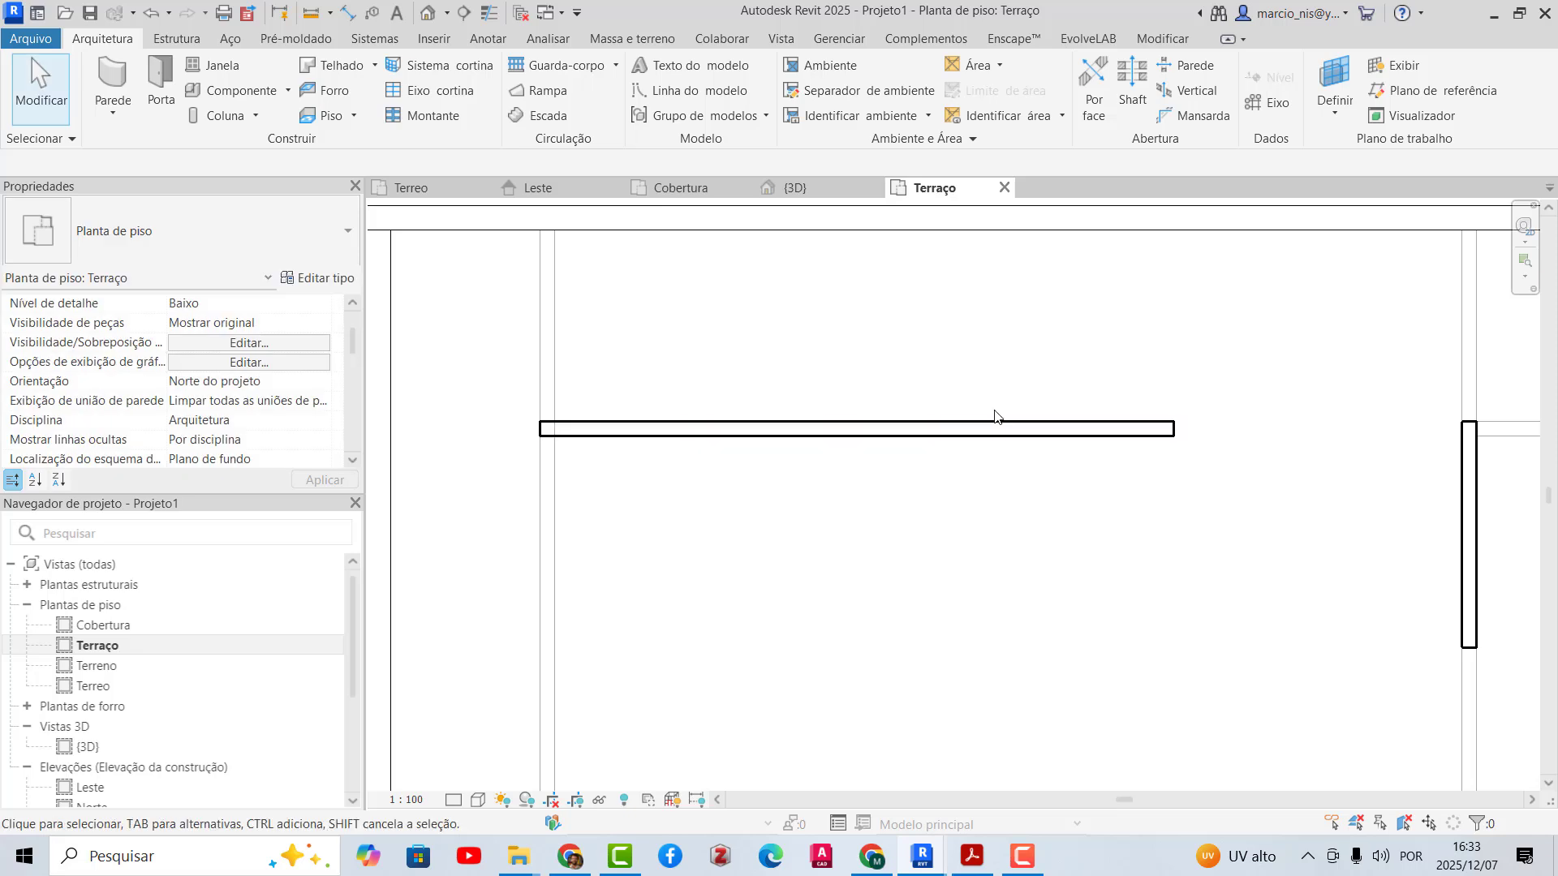
pyautogui.scroll(-2, 983, 461)
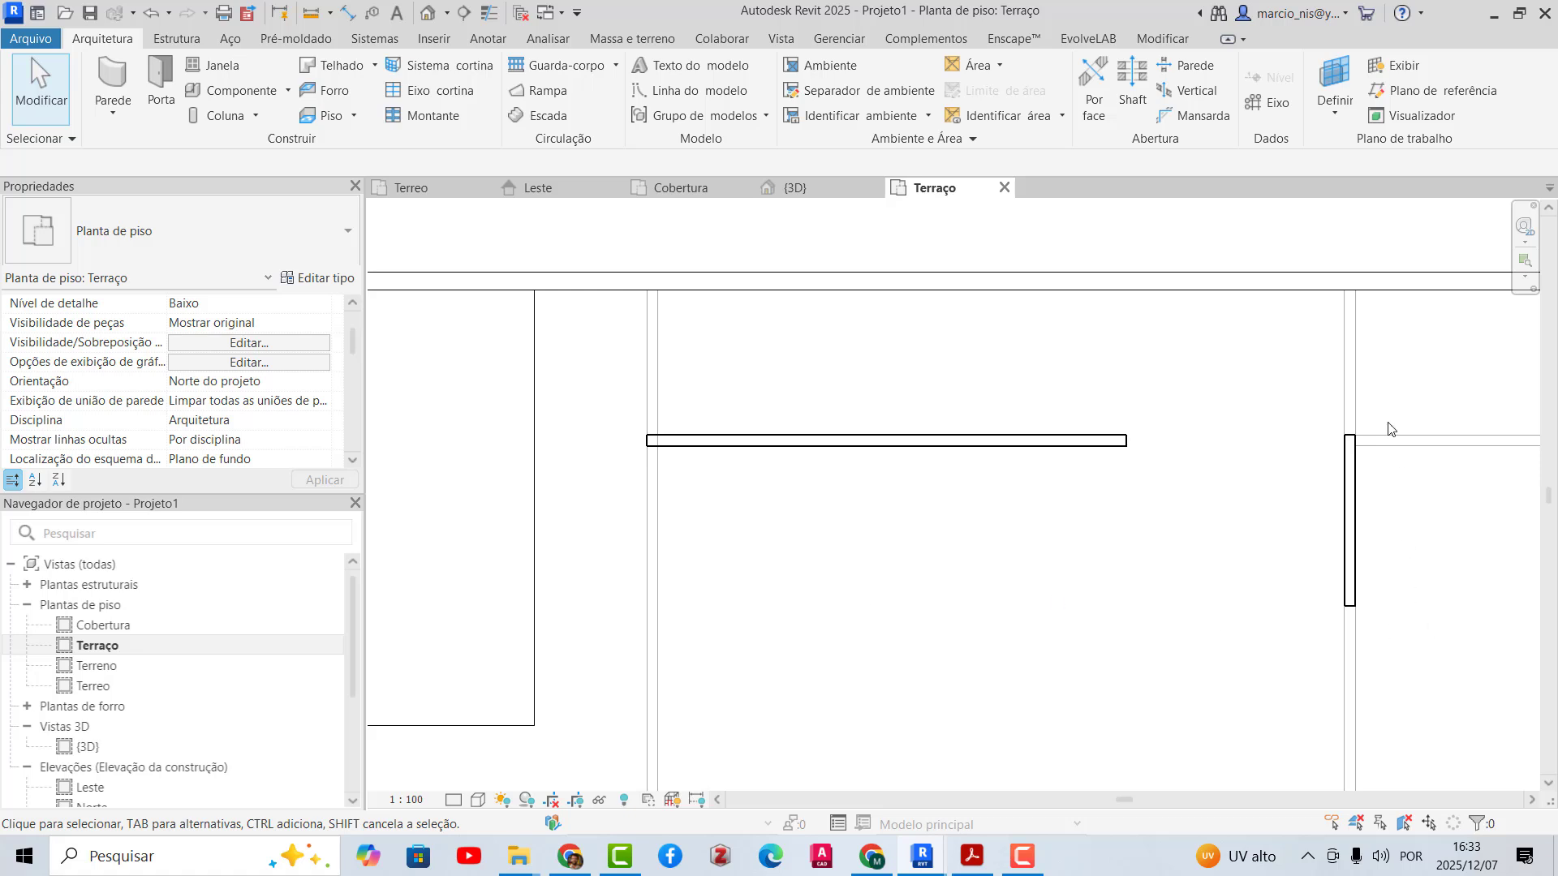
# - In the 3D view, constrain the top of both .PAREDE 15cm terrace walls up to the Cobertura level
pyautogui.click(826, 197)
pyautogui.scroll(-2, 933, 284)
pyautogui.click(994, 260)
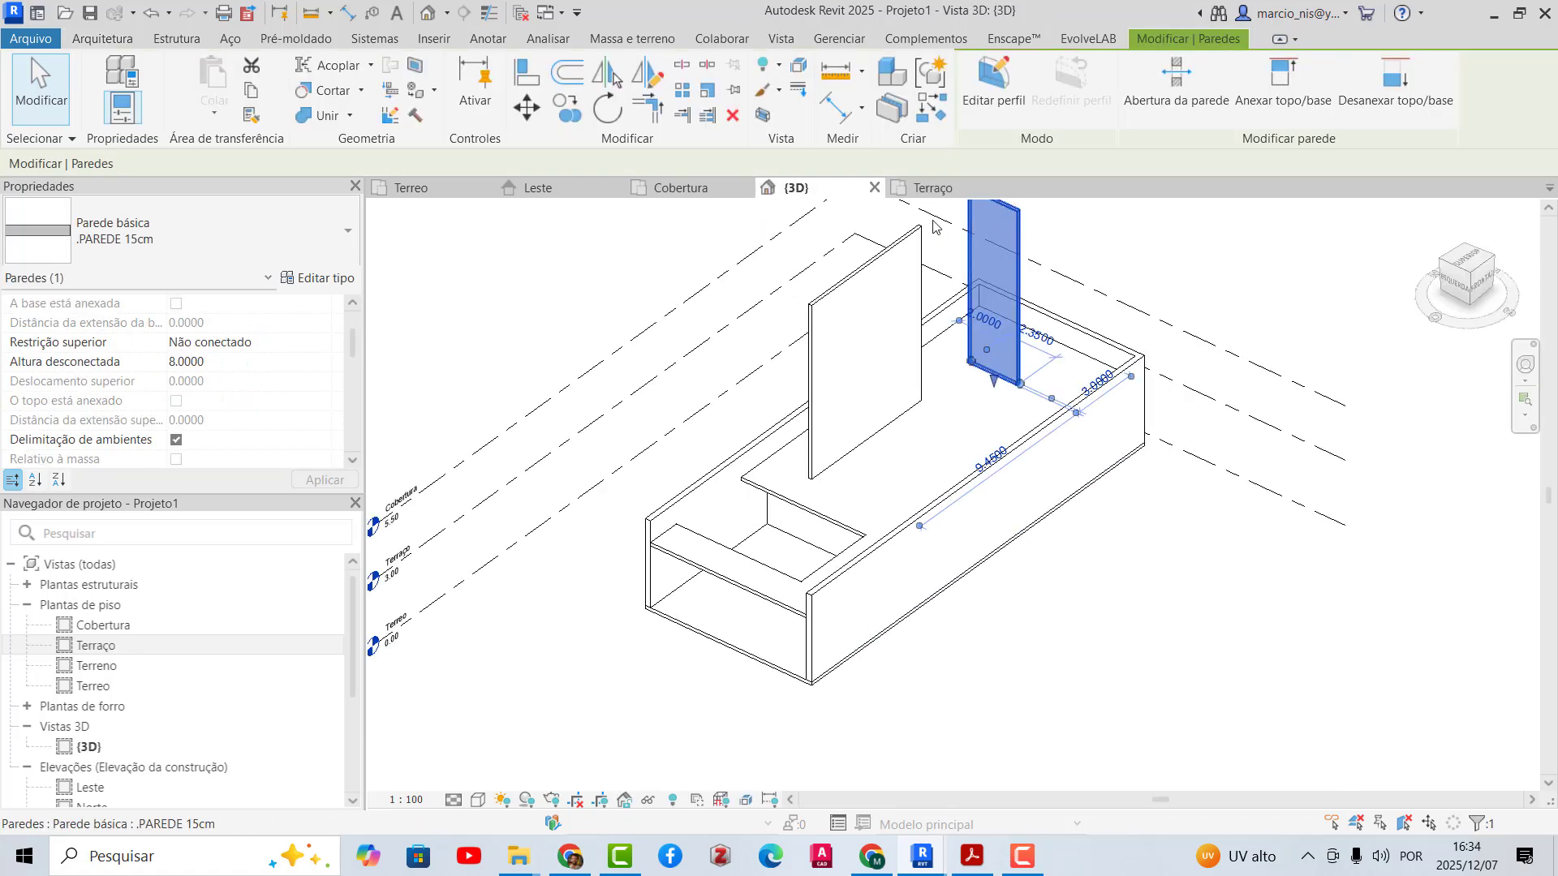
pyautogui.keyDown('ctrl'); pyautogui.click(865, 349); pyautogui.keyUp('ctrl')
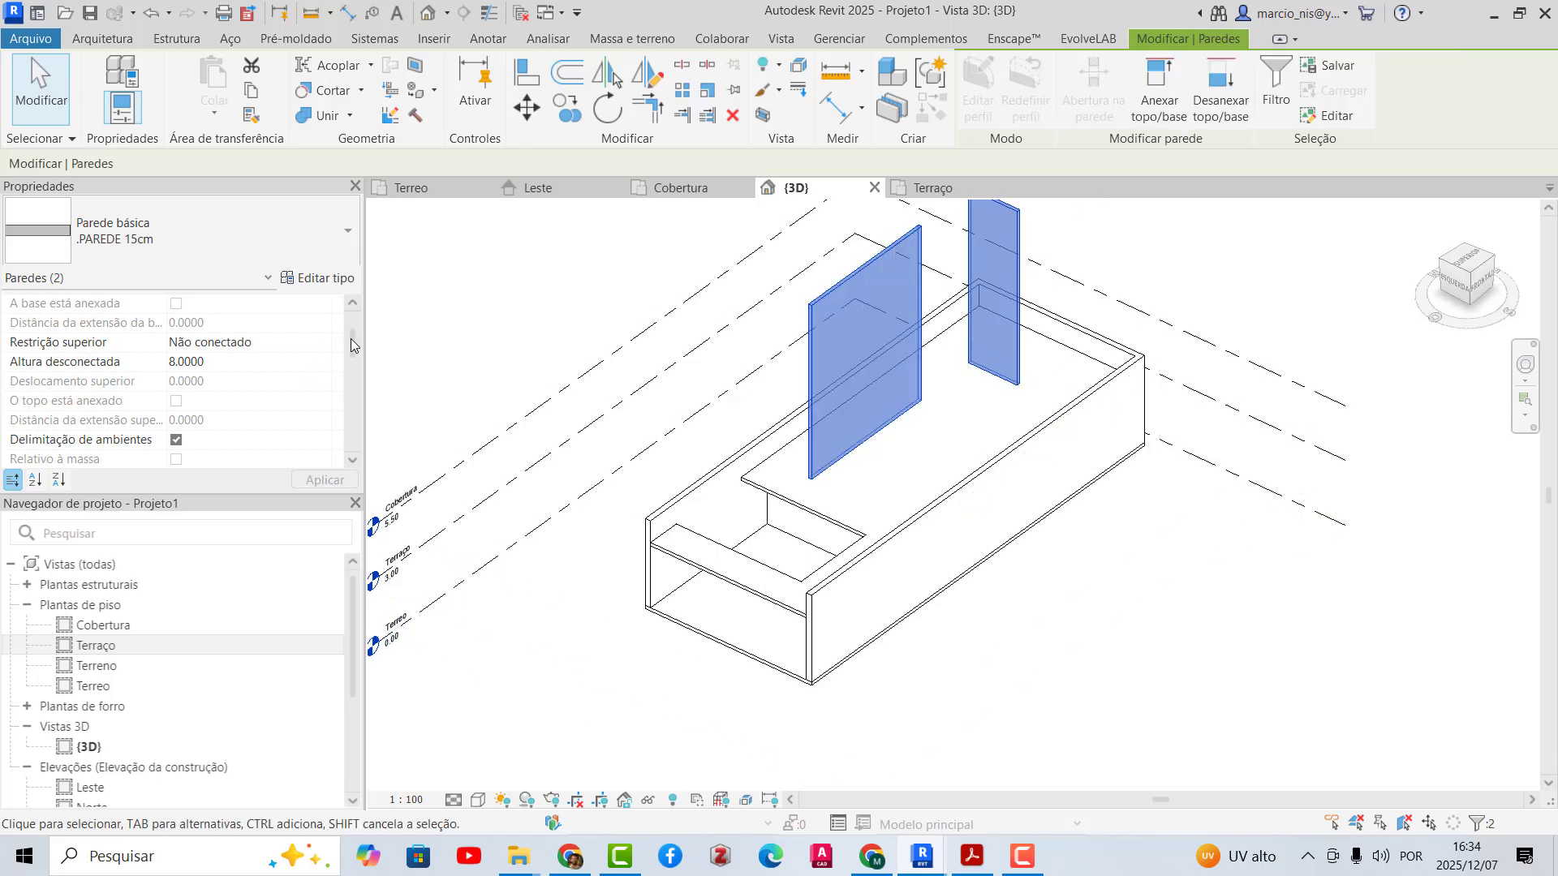
pyautogui.moveTo(351, 344); pyautogui.dragTo(351, 330)
pyautogui.scroll(4, 545, 446)
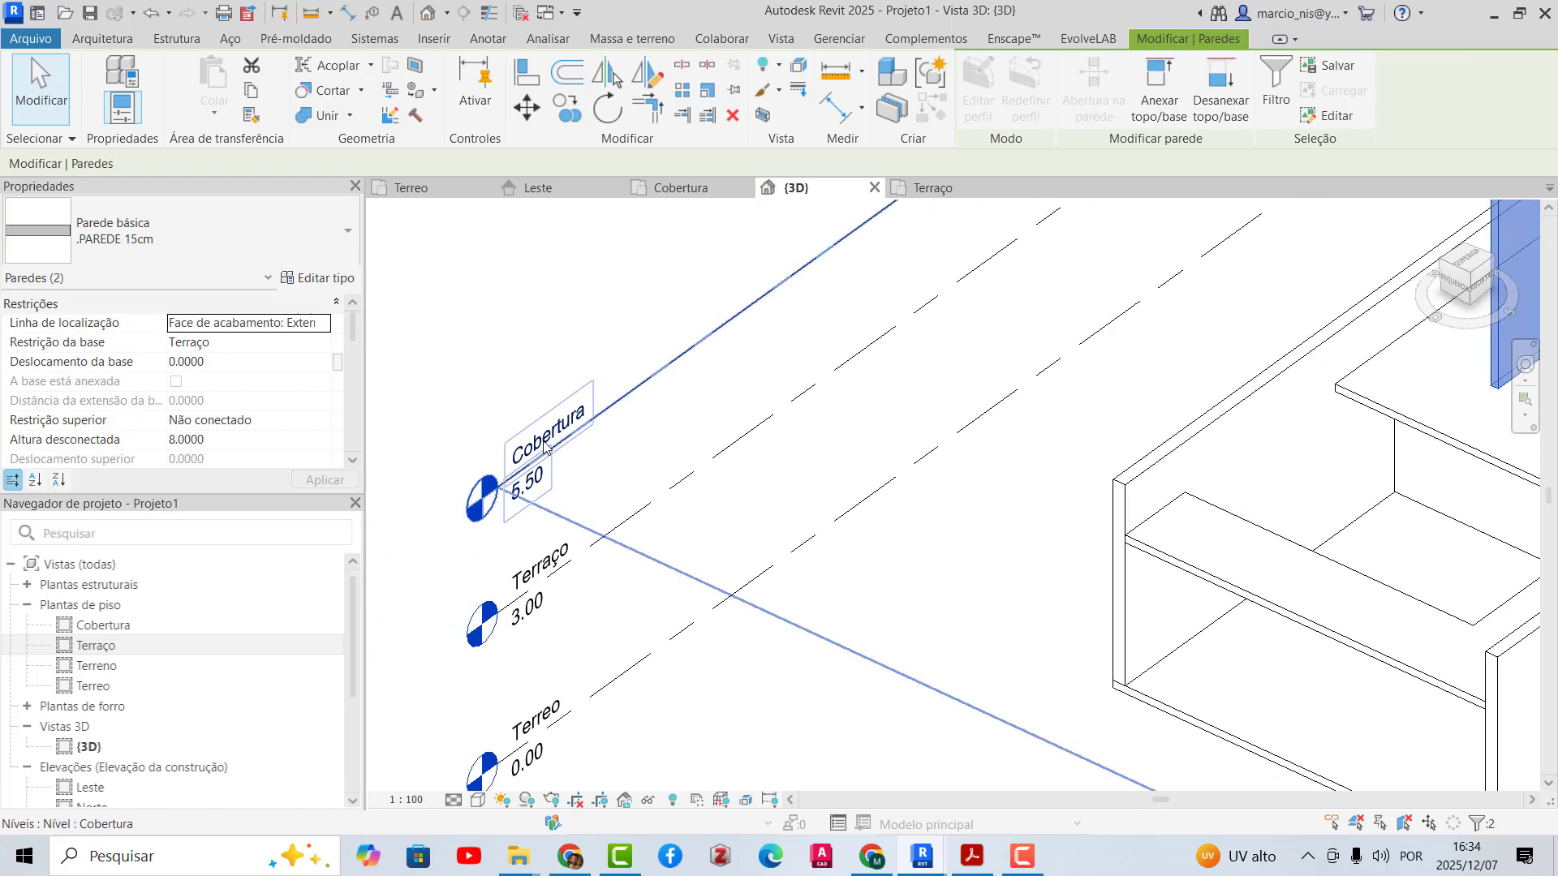
pyautogui.scroll(-3, 545, 447)
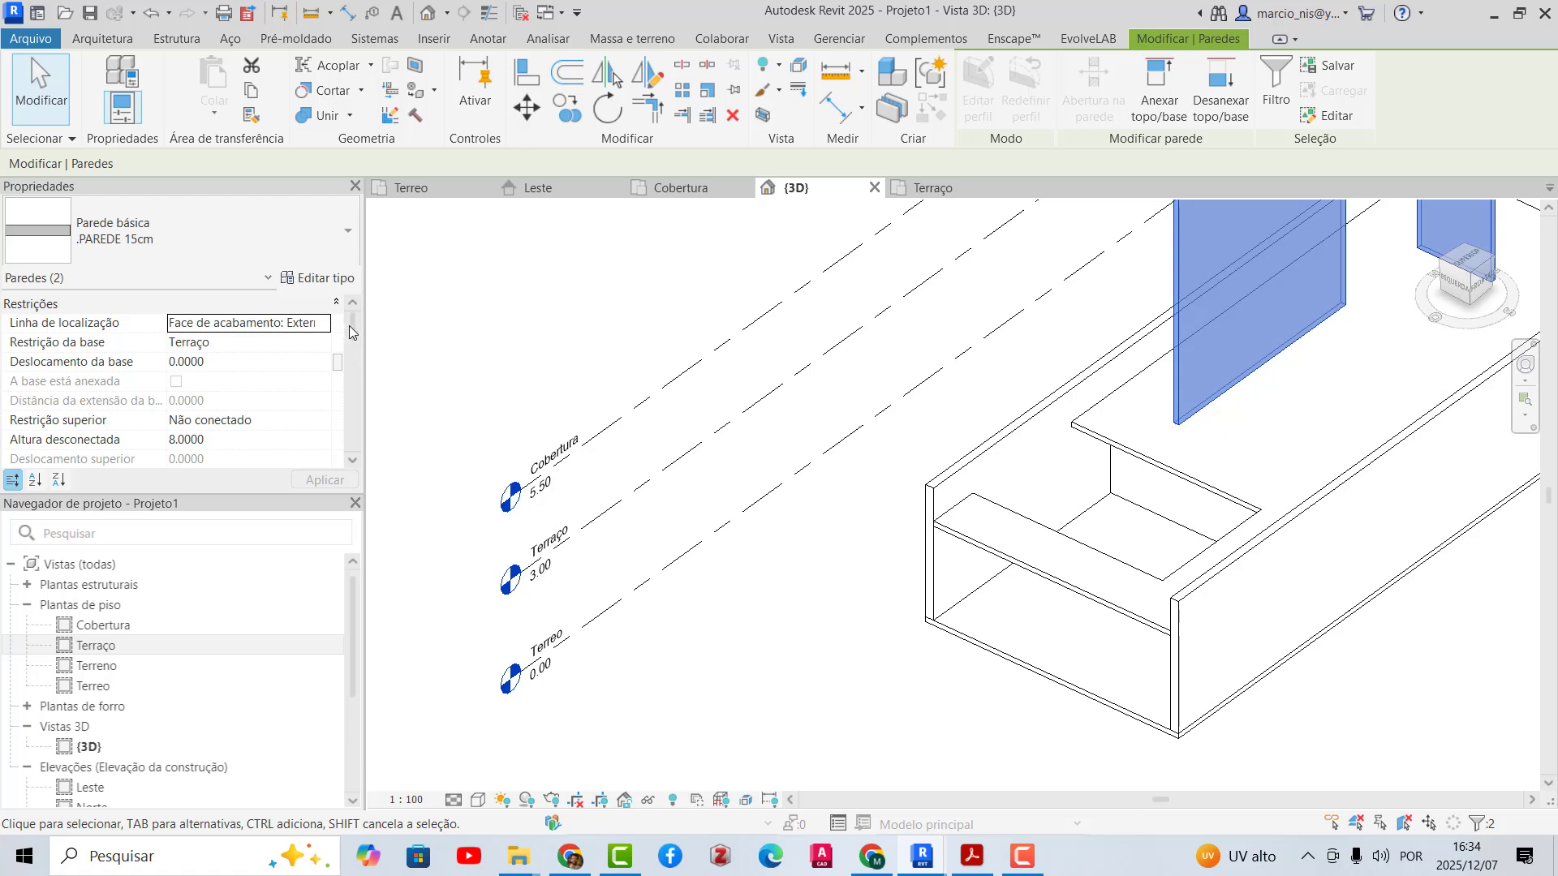
pyautogui.click(300, 421)
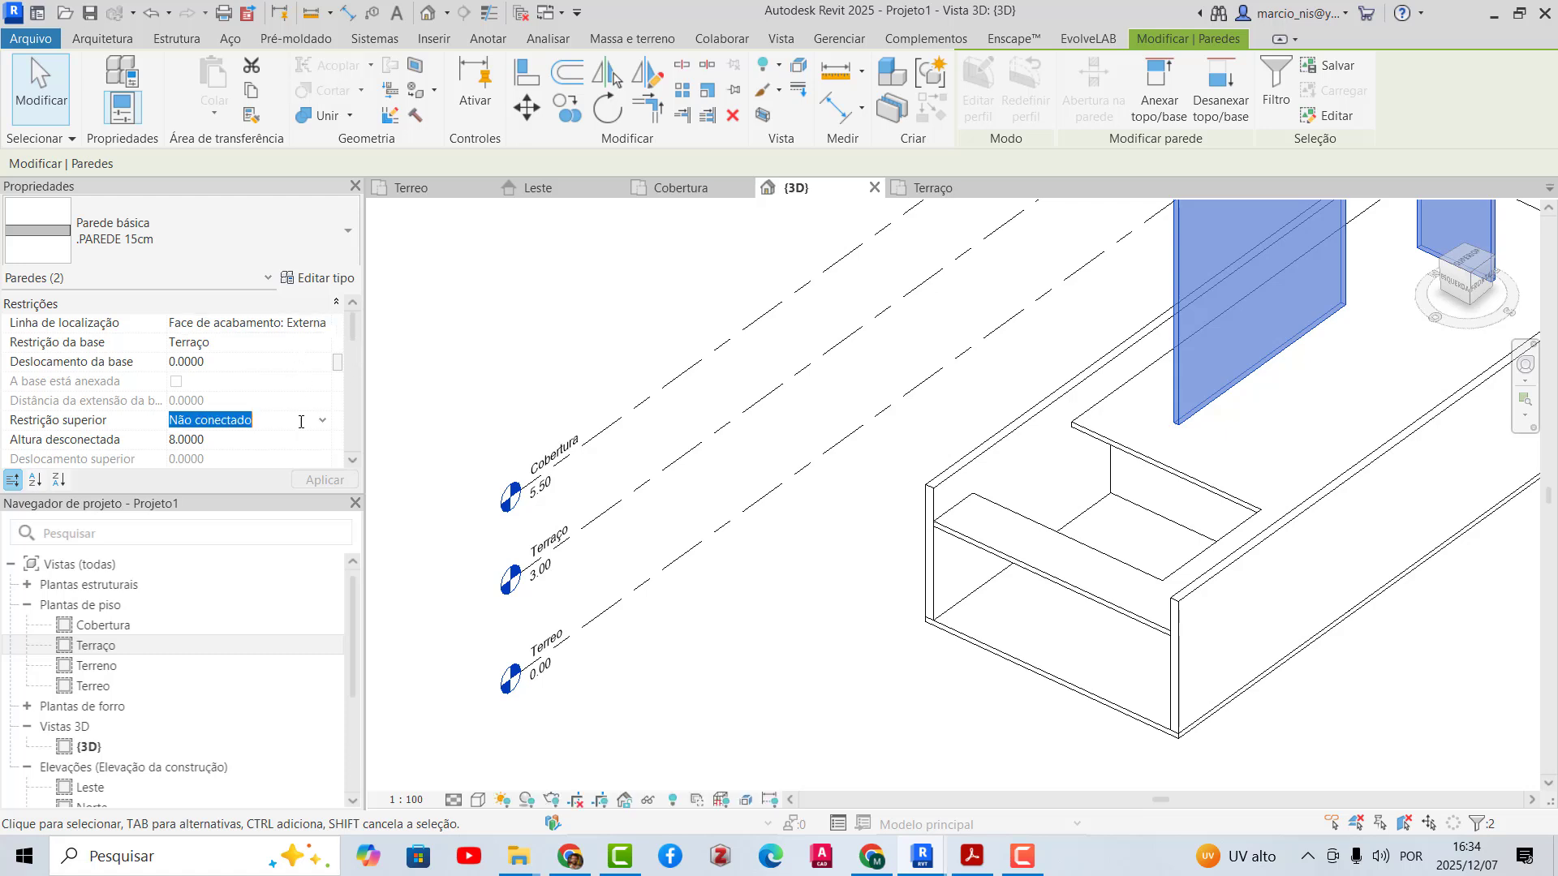
pyautogui.click(324, 421)
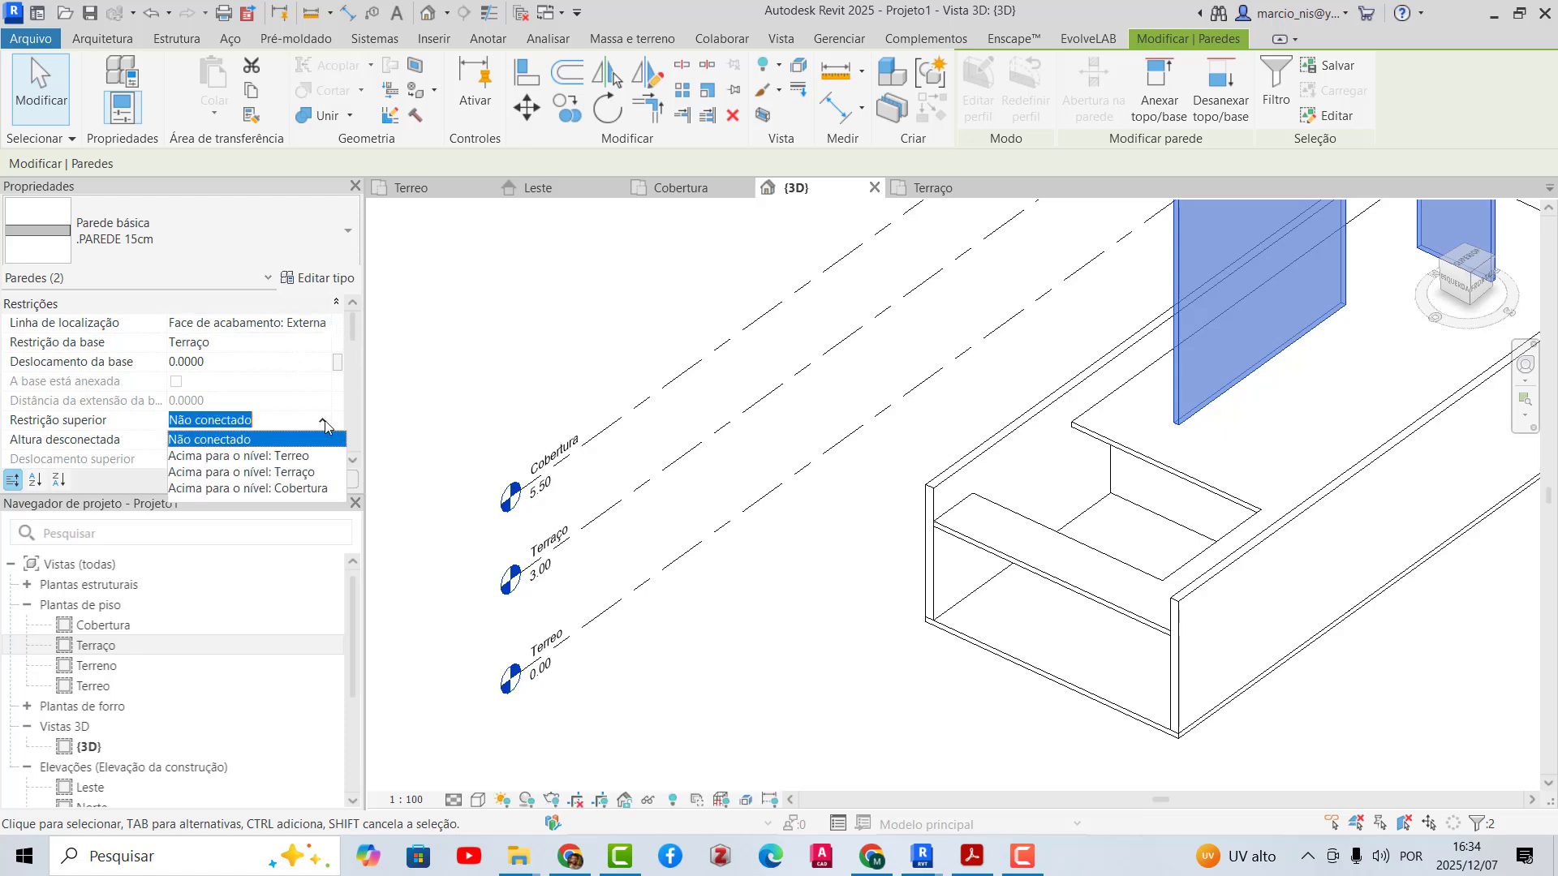
pyautogui.click(296, 490)
pyautogui.scroll(-3, 586, 527)
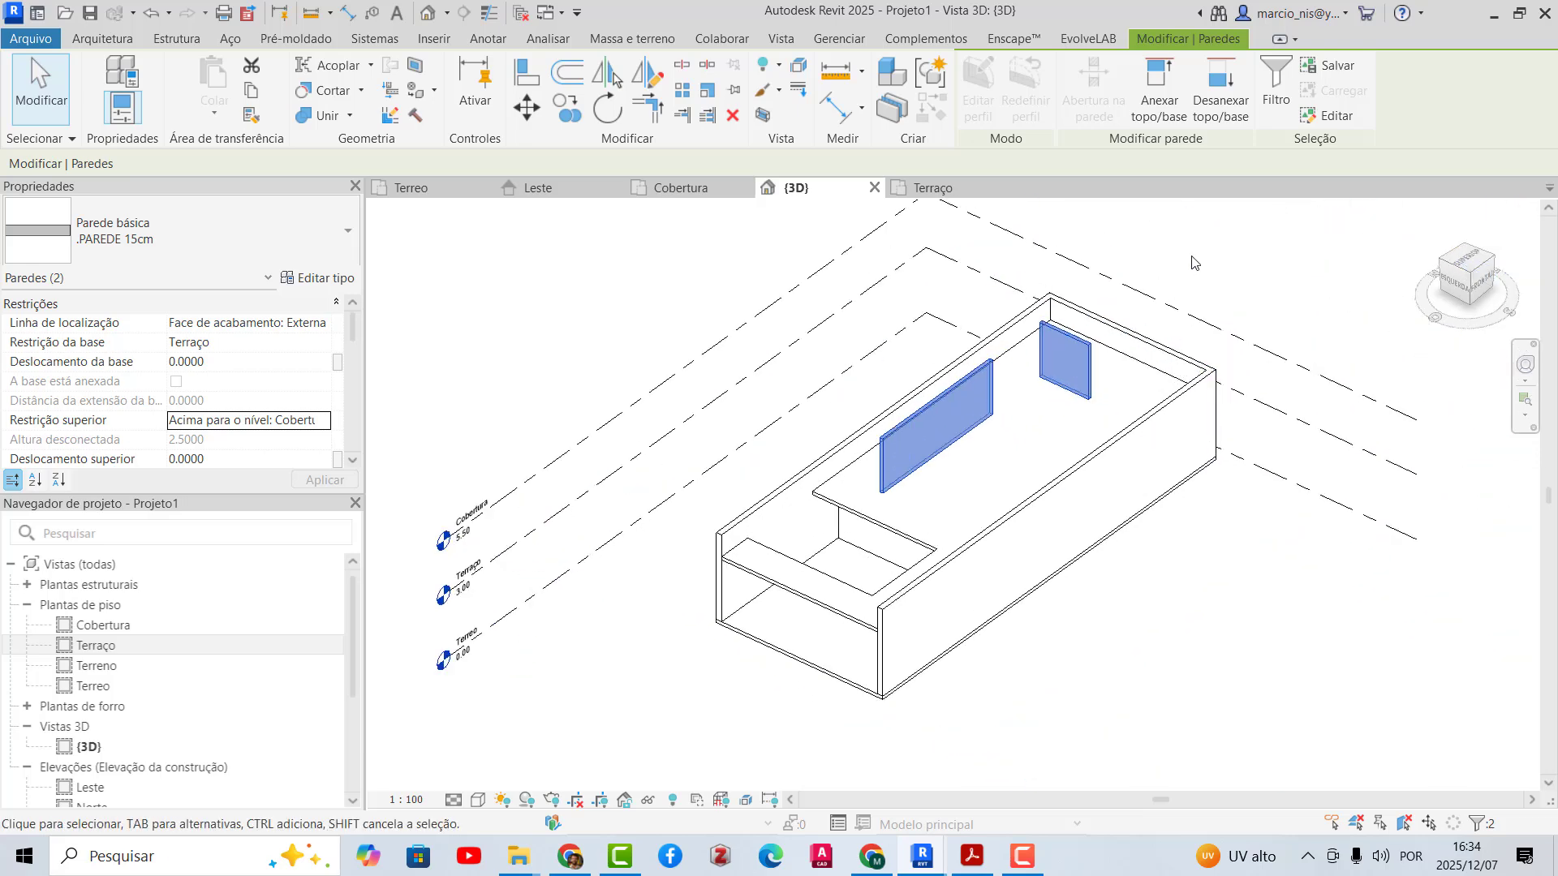
pyautogui.press('Escape')
pyautogui.keyDown('shift'); pyautogui.moveTo(986, 447); pyautogui.dragTo(1062, 517, button='middle'); pyautogui.keyUp('shift')
pyautogui.scroll(-2, 951, 434)
pyautogui.keyDown('shift'); pyautogui.moveTo(948, 479); pyautogui.dragTo(977, 533, button='middle'); pyautogui.keyUp('shift')
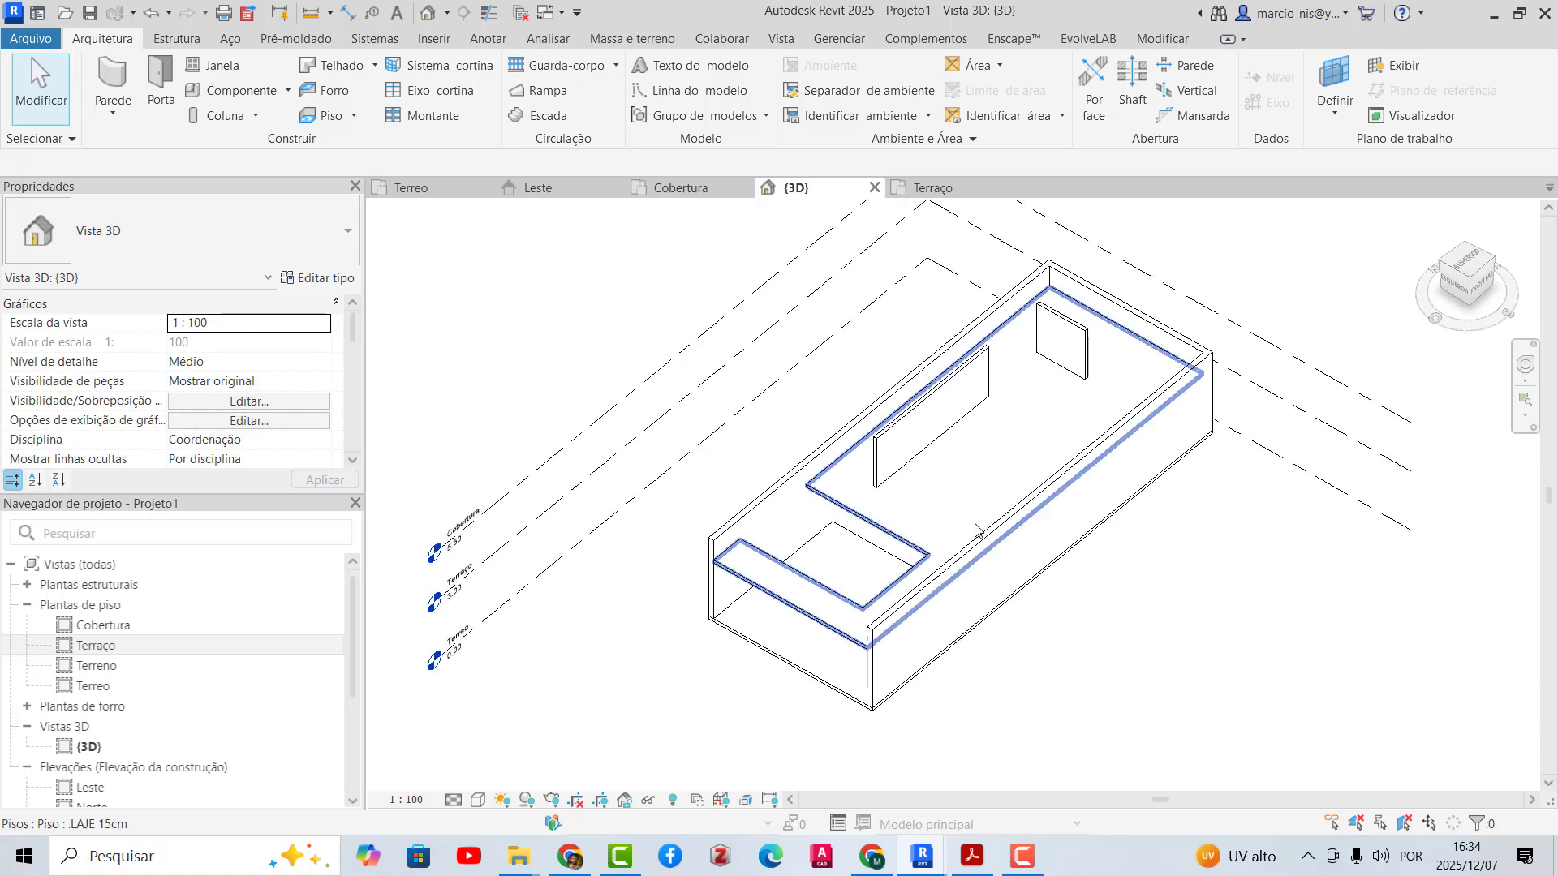
pyautogui.scroll(1, 977, 526)
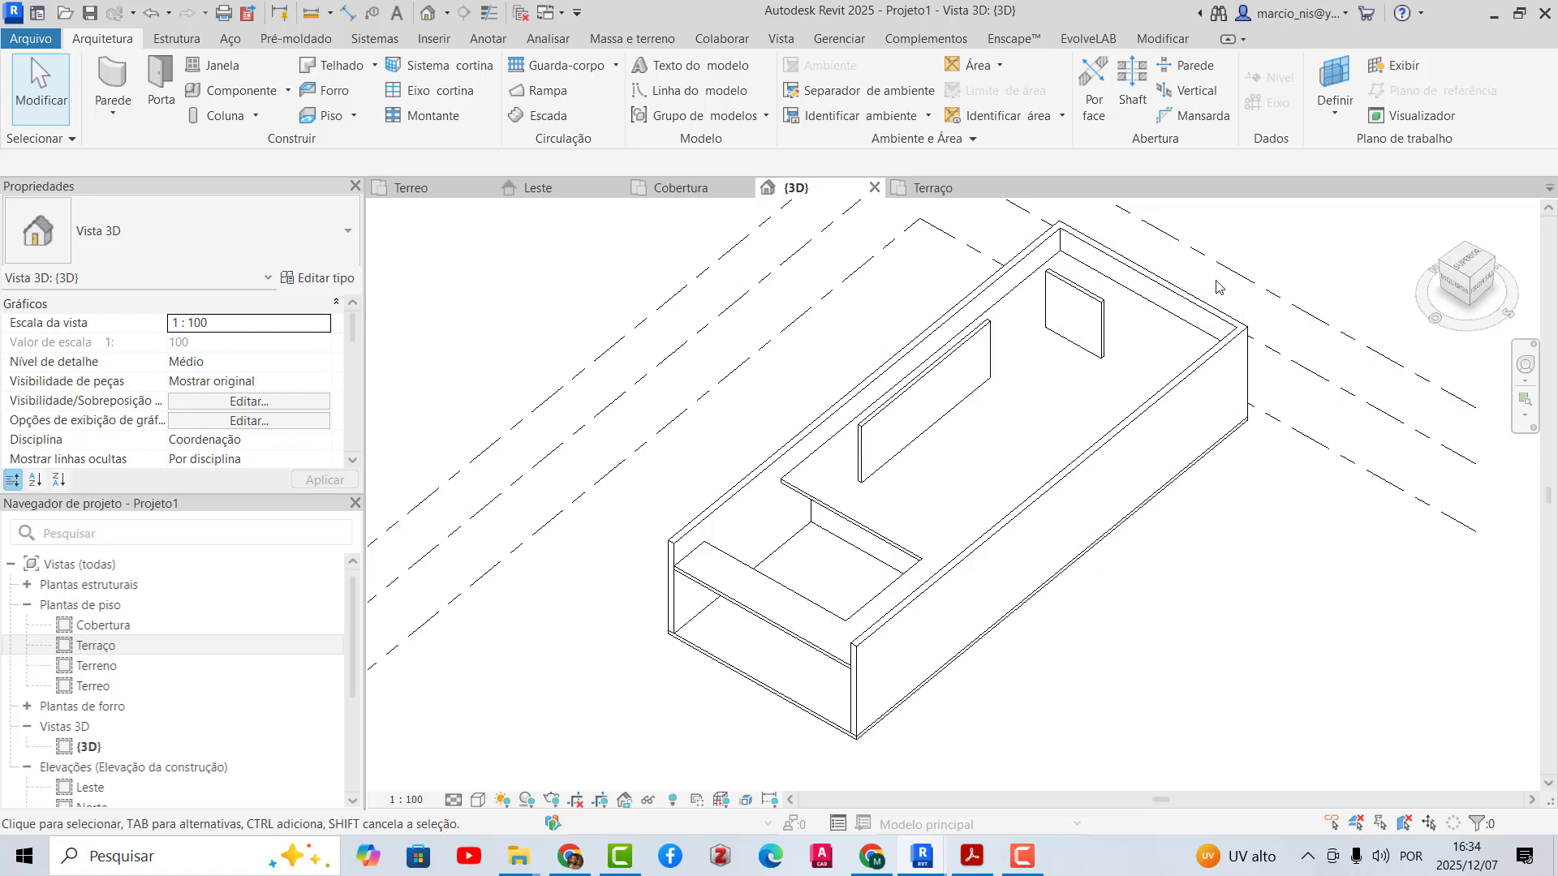
pyautogui.scroll(3, 1087, 304)
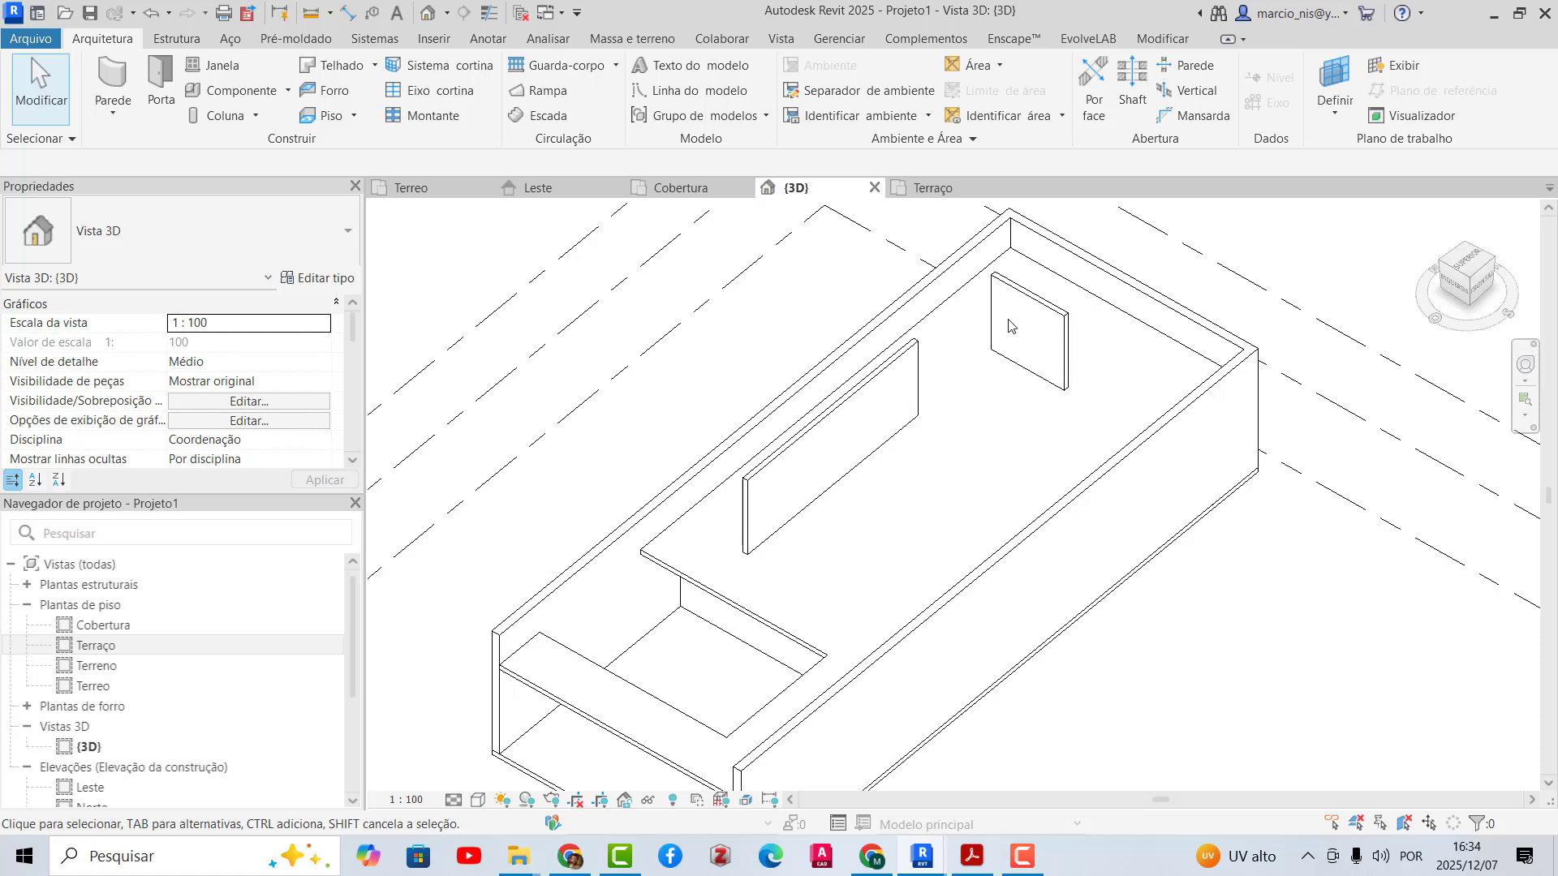
# - Set the underlay base level of the Terraço floor plan to Nenhum
pyautogui.click(926, 189)
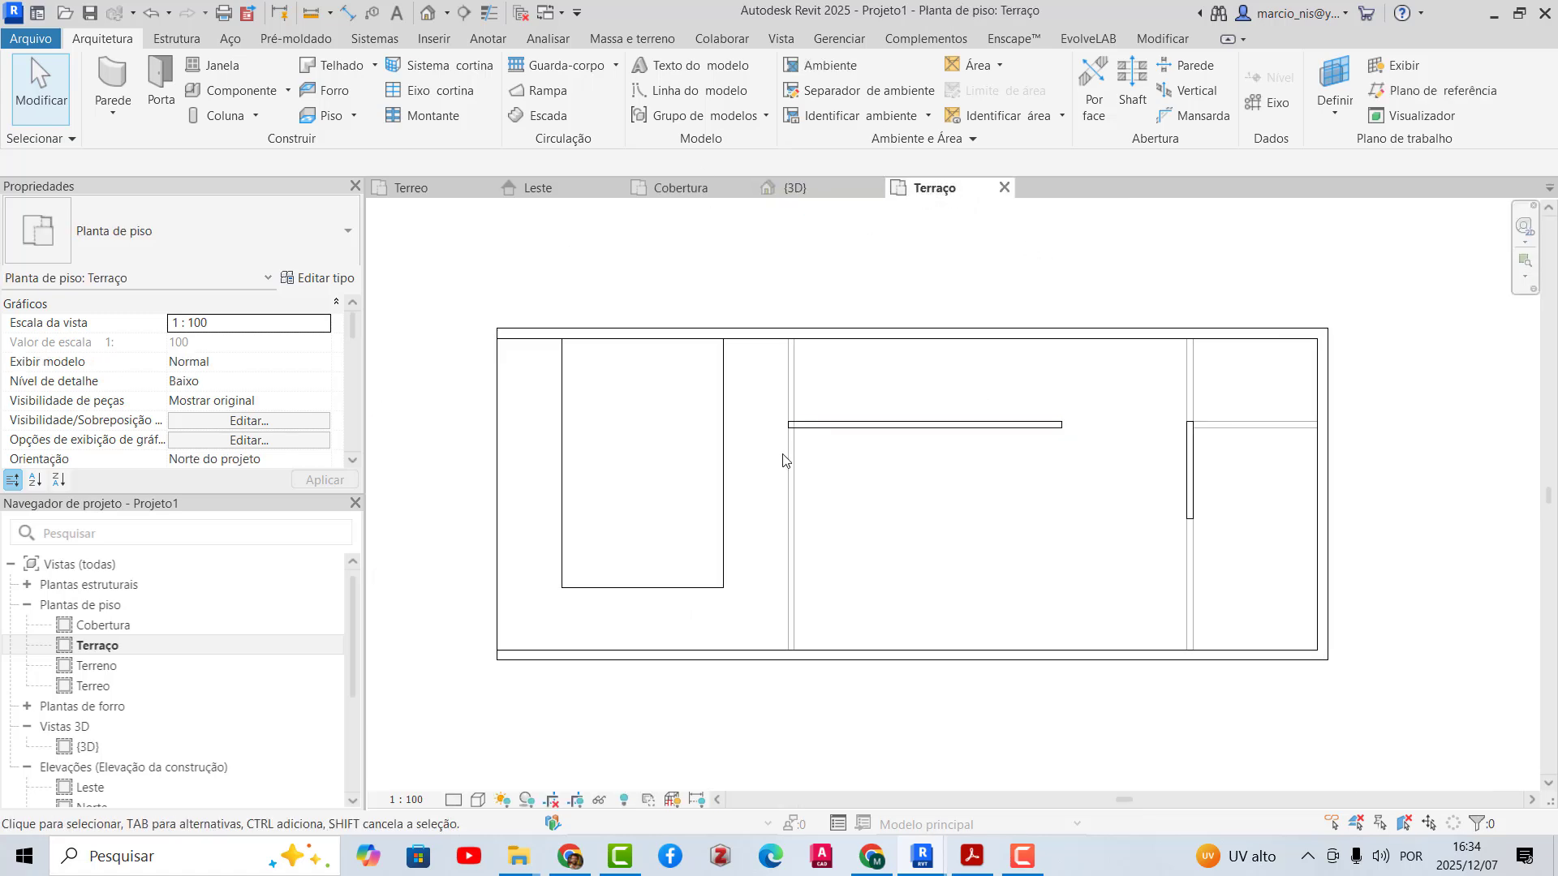
pyautogui.scroll(1, 783, 460)
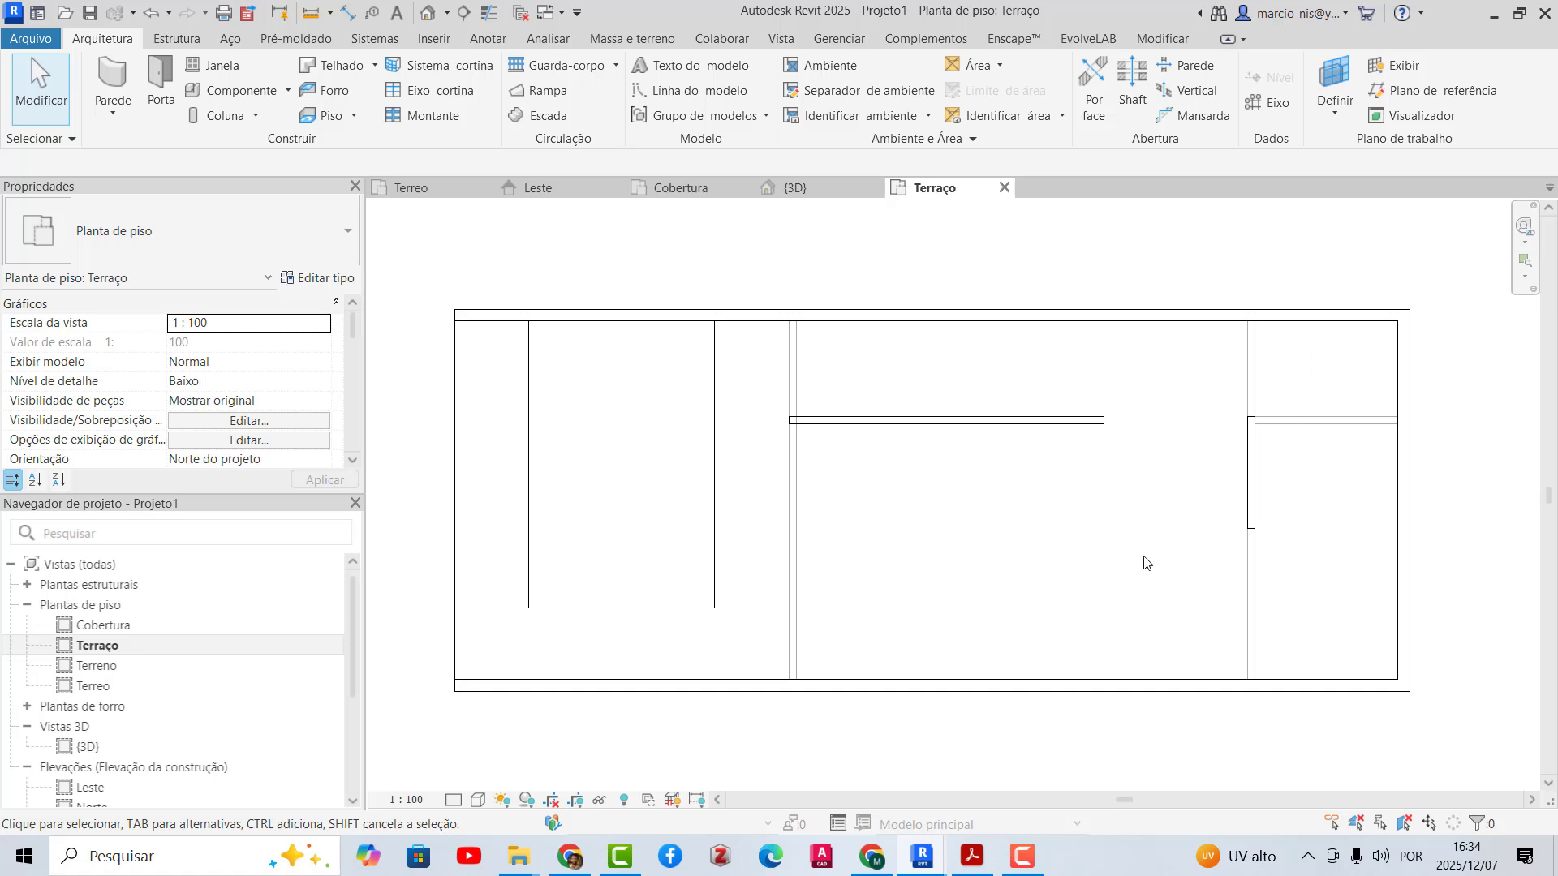
pyautogui.scroll(2, 792, 366)
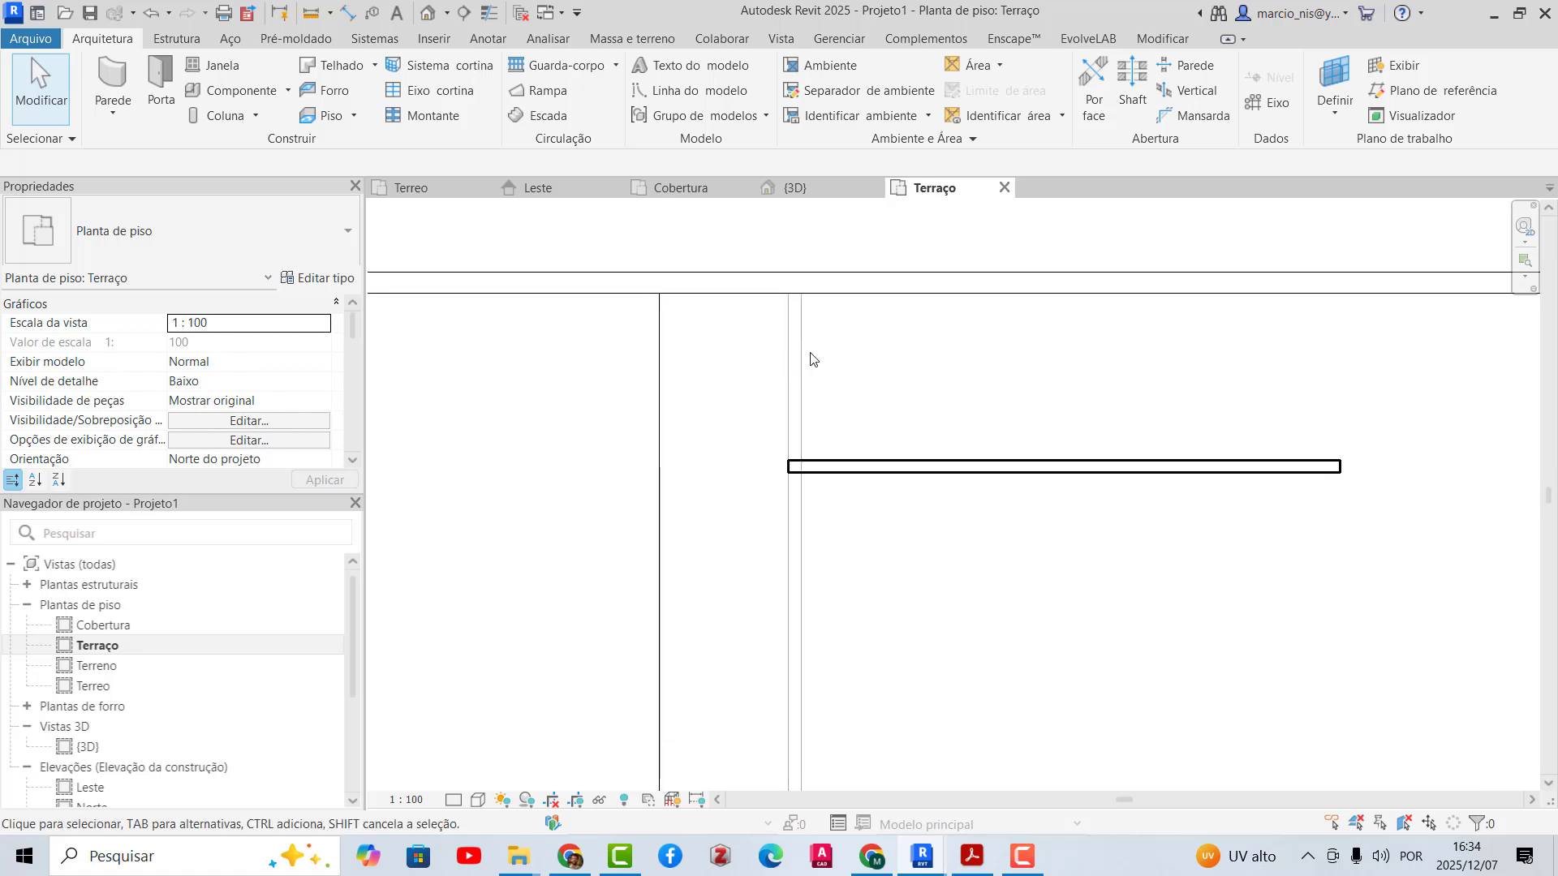
pyautogui.scroll(-1, 352, 335)
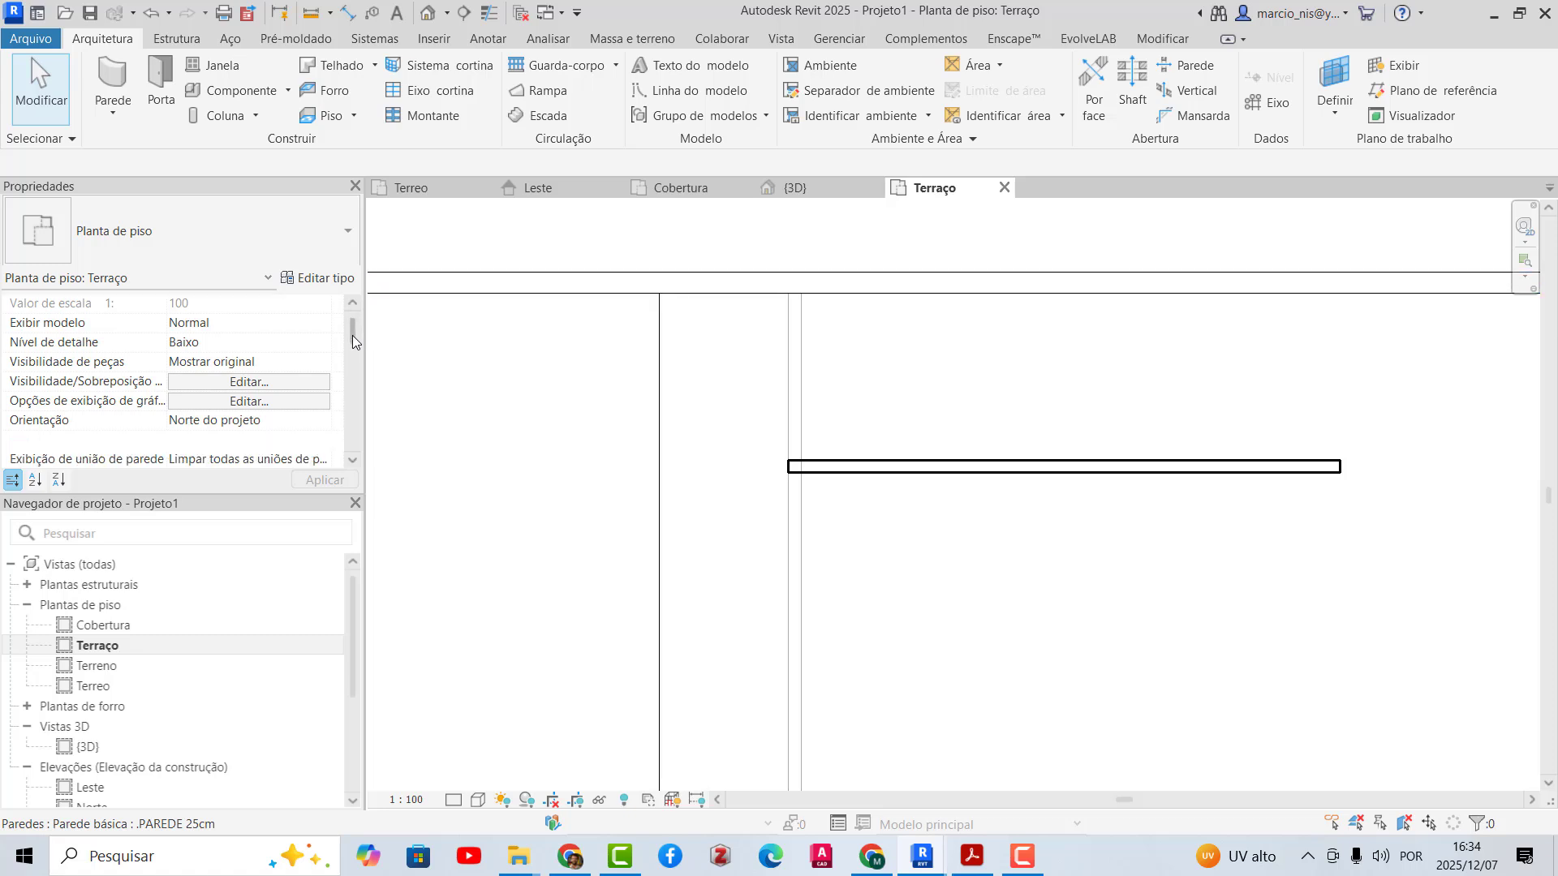
pyautogui.moveTo(352, 335); pyautogui.dragTo(357, 373)
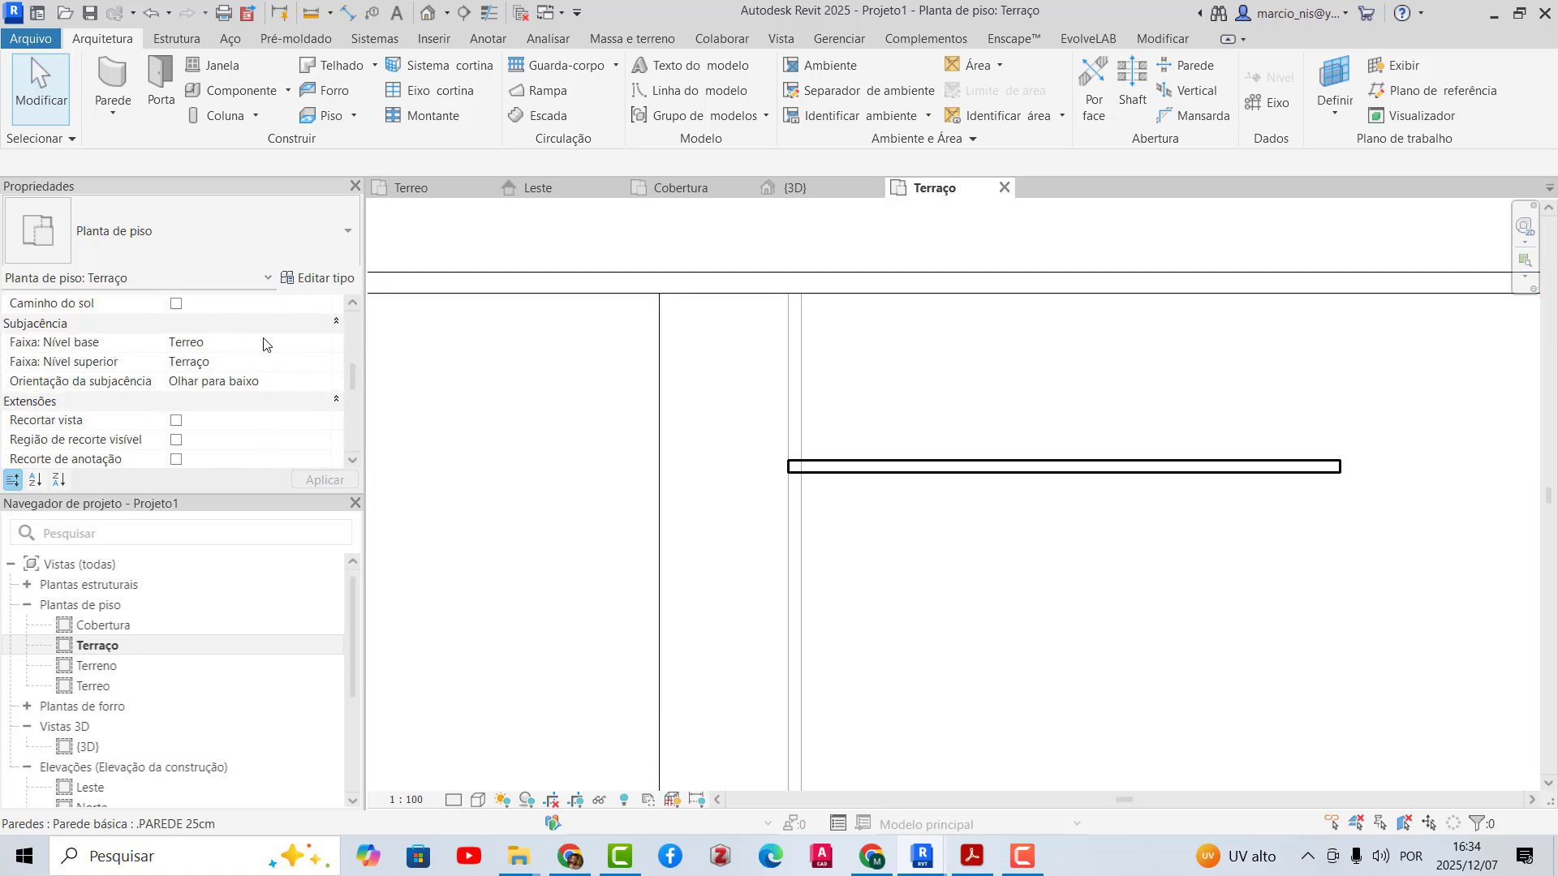
pyautogui.click(321, 348)
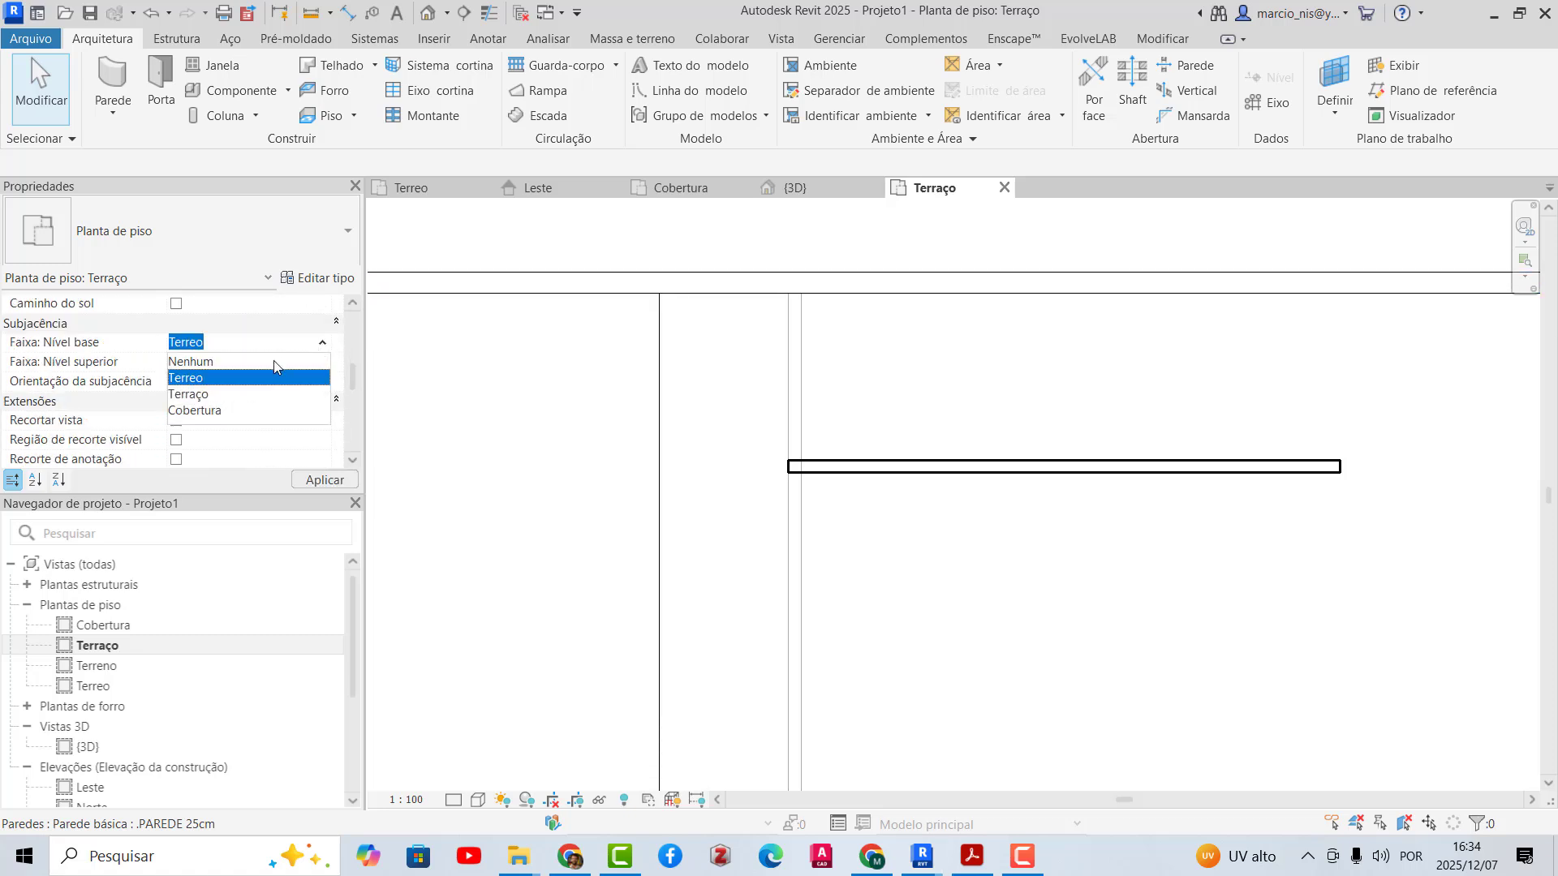
pyautogui.click(226, 350)
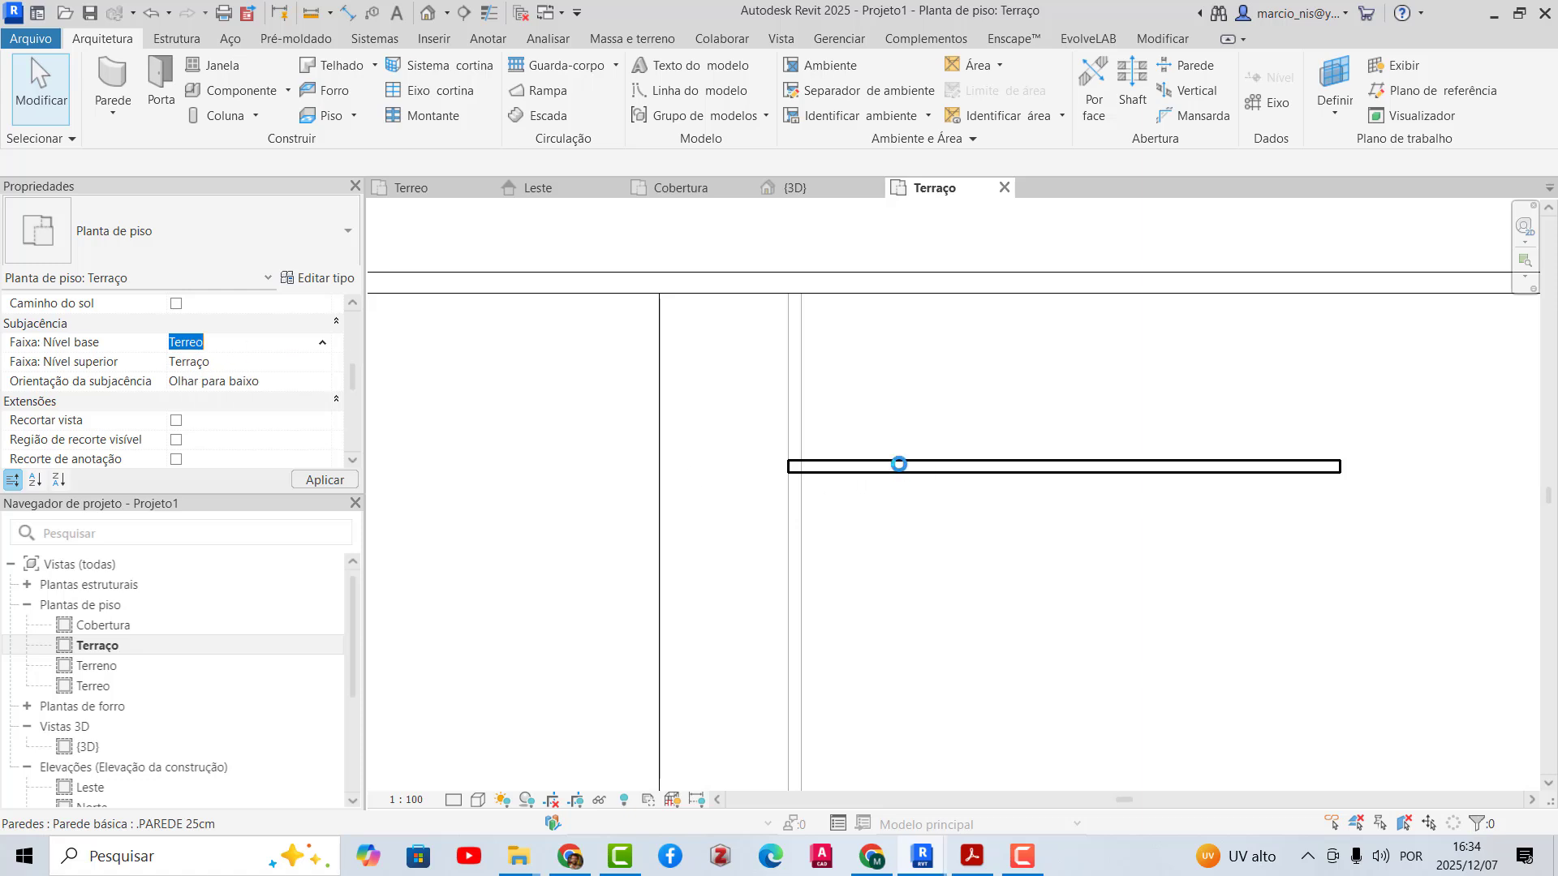
pyautogui.scroll(-3, 899, 464)
pyautogui.scroll(-1, 1211, 373)
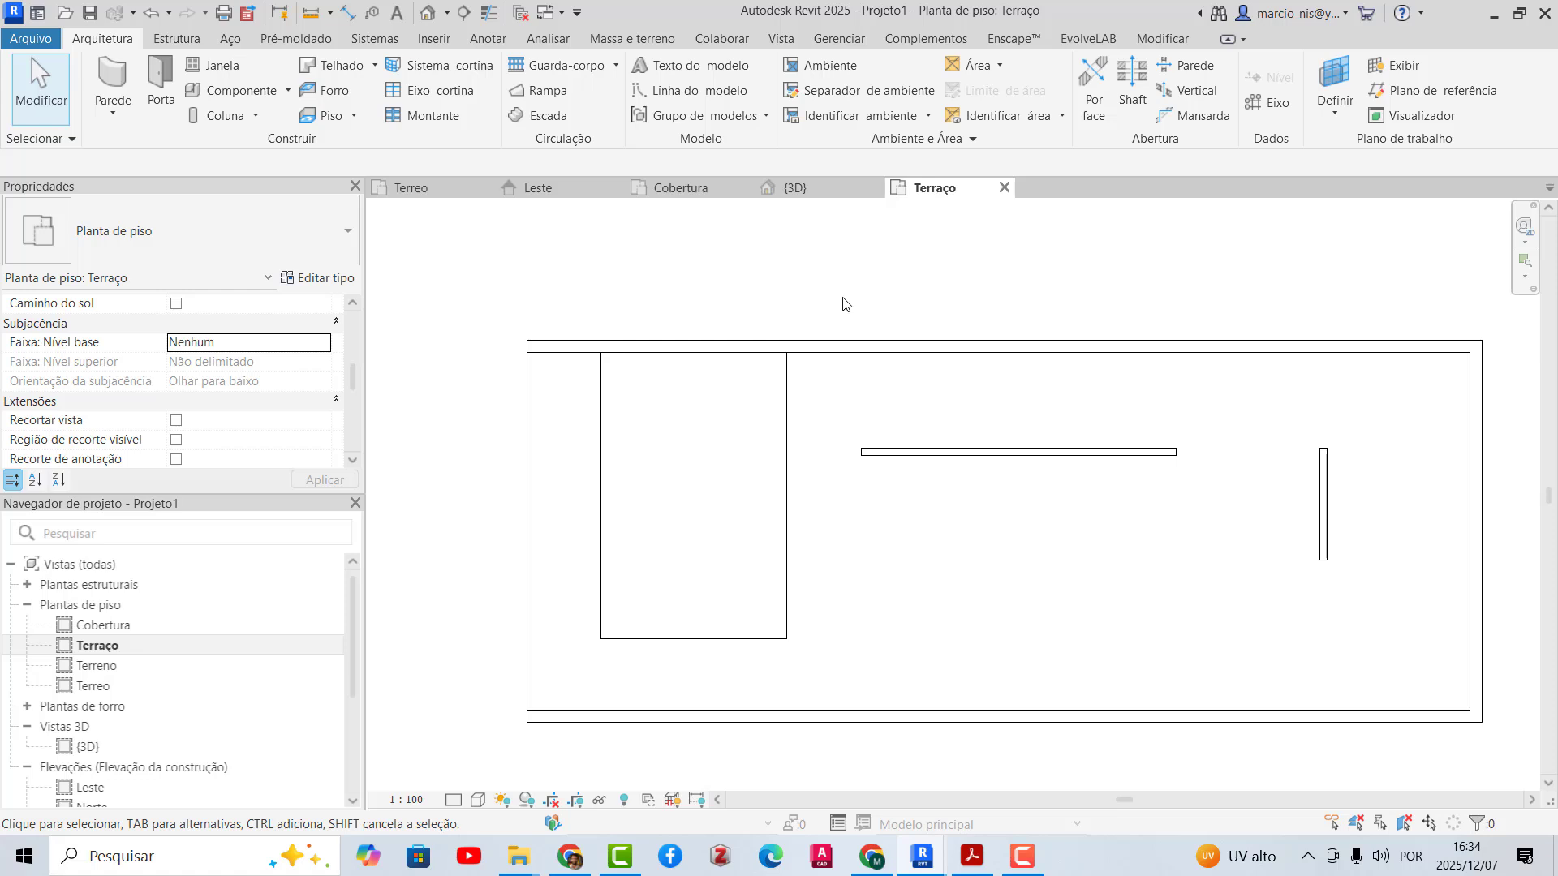
# - Compare the Leste elevation with the Cobertura floor plan to examine where the walls sit relative to the Cobertura level
pyautogui.click(576, 196)
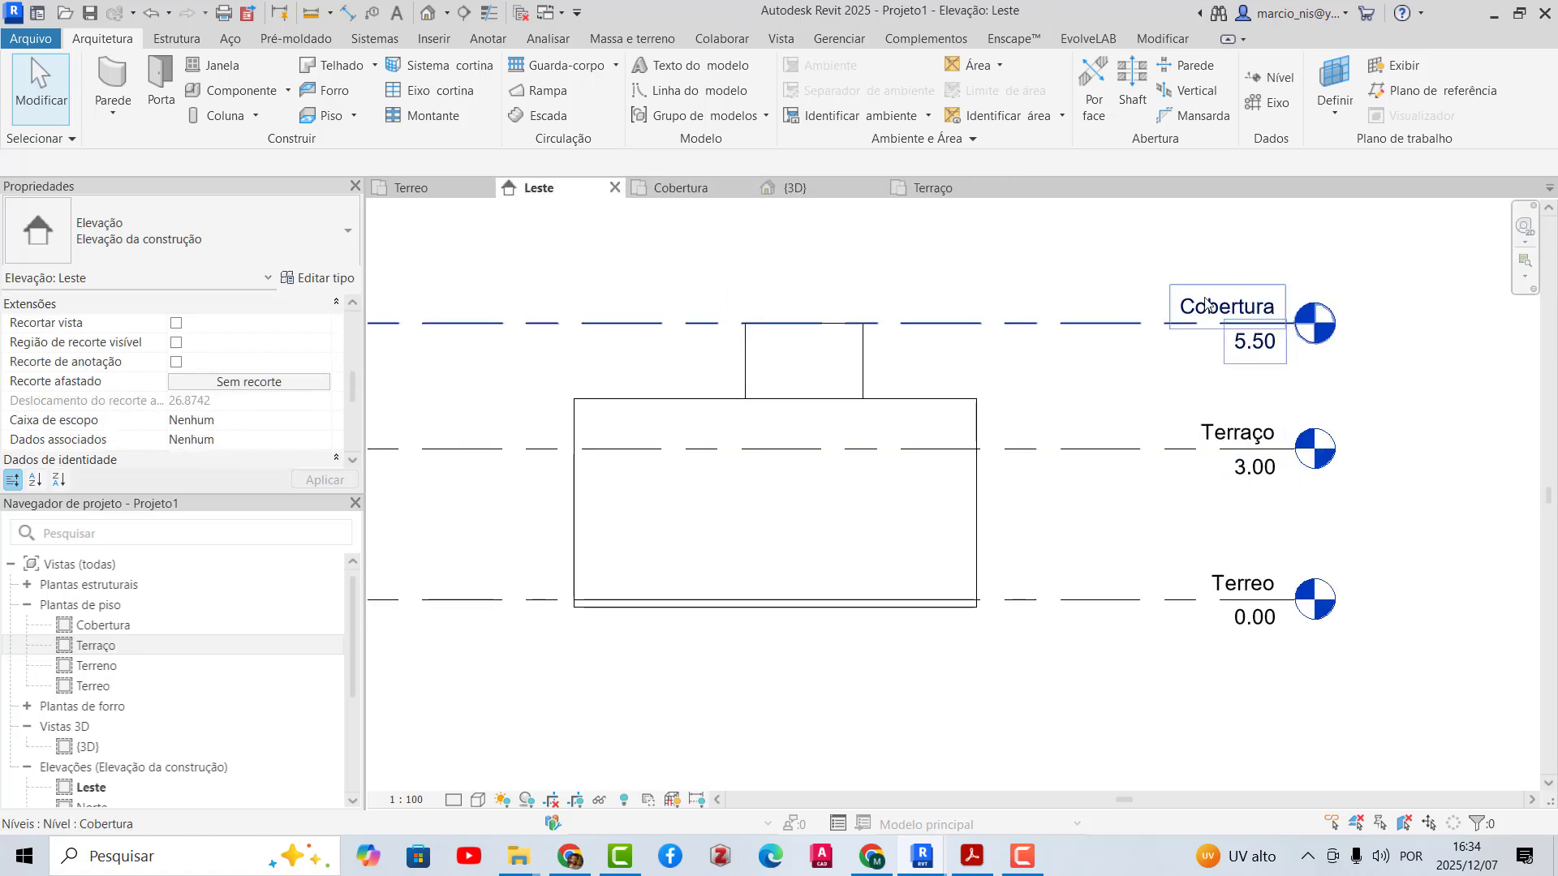
pyautogui.scroll(3, 873, 324)
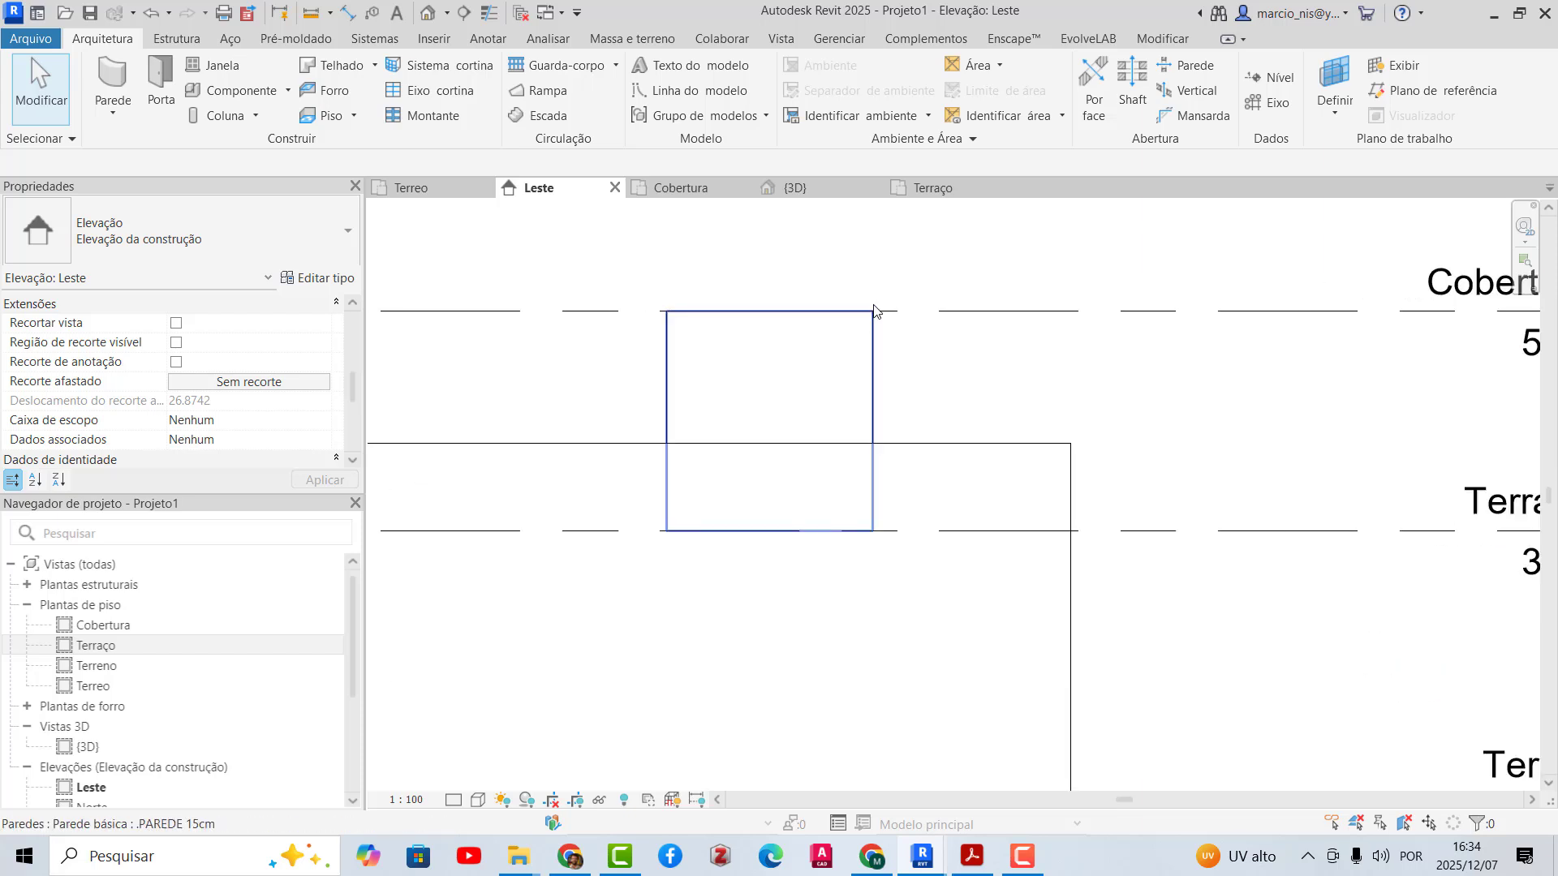
pyautogui.click(662, 189)
pyautogui.scroll(-1, 916, 442)
pyautogui.scroll(1, 988, 467)
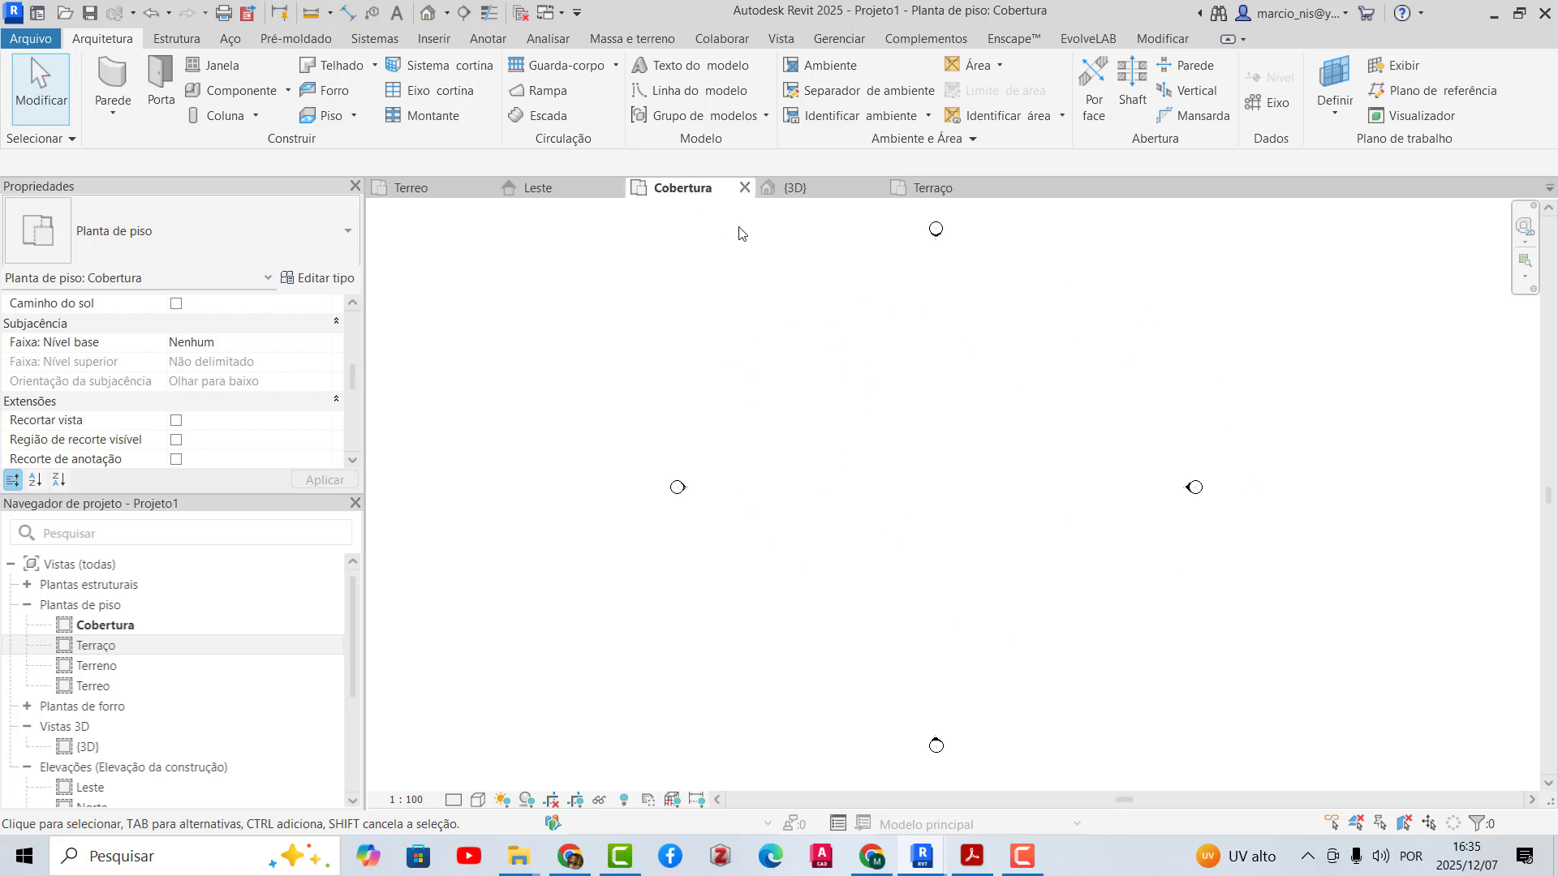
pyautogui.click(516, 187)
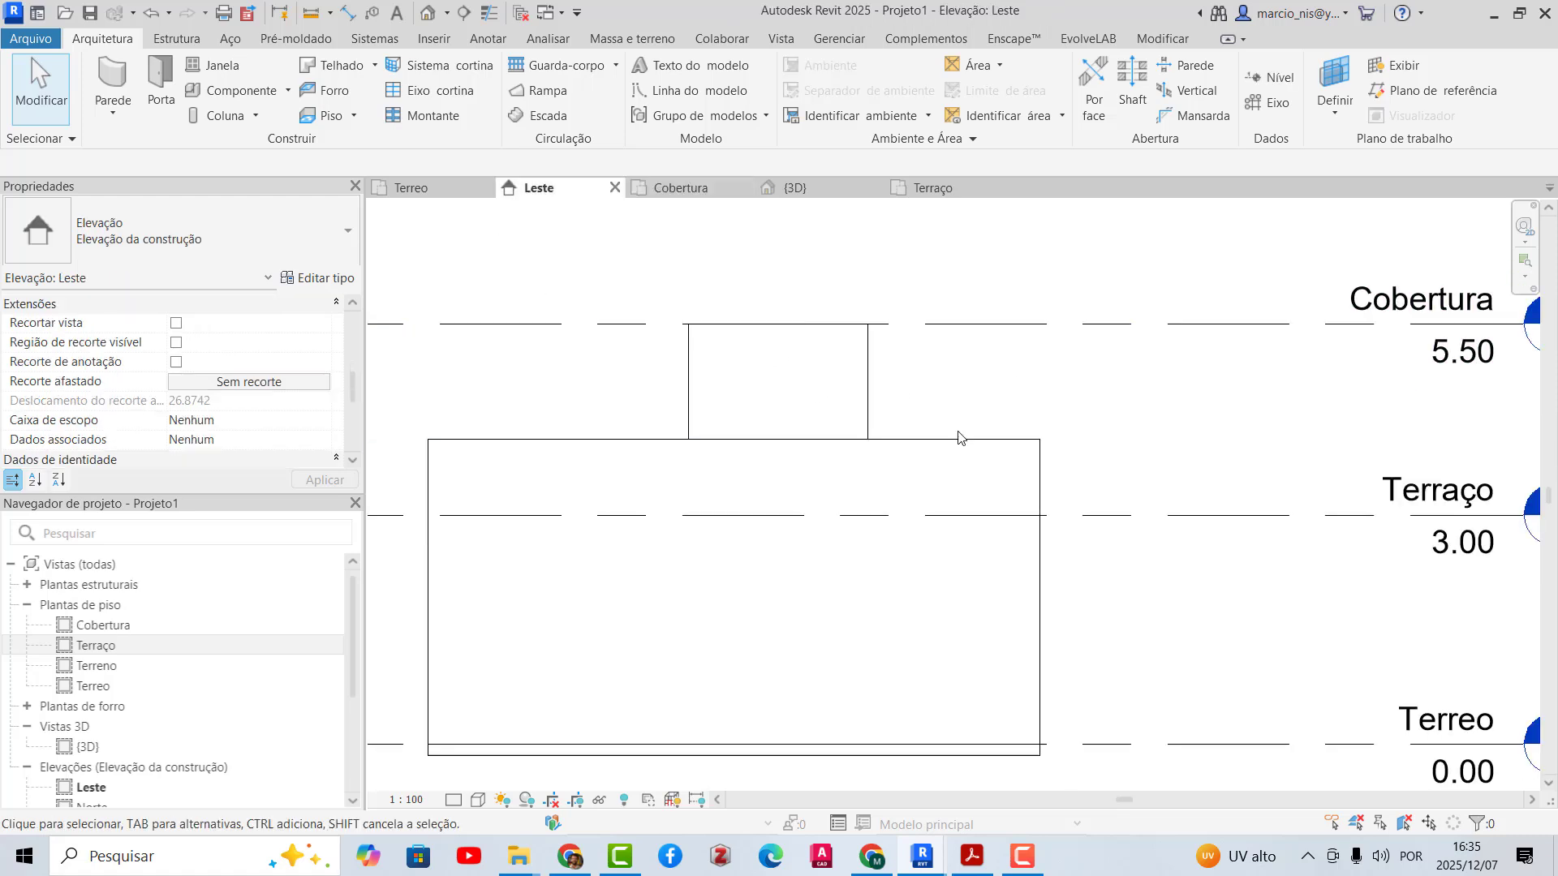
pyautogui.scroll(-1, 961, 442)
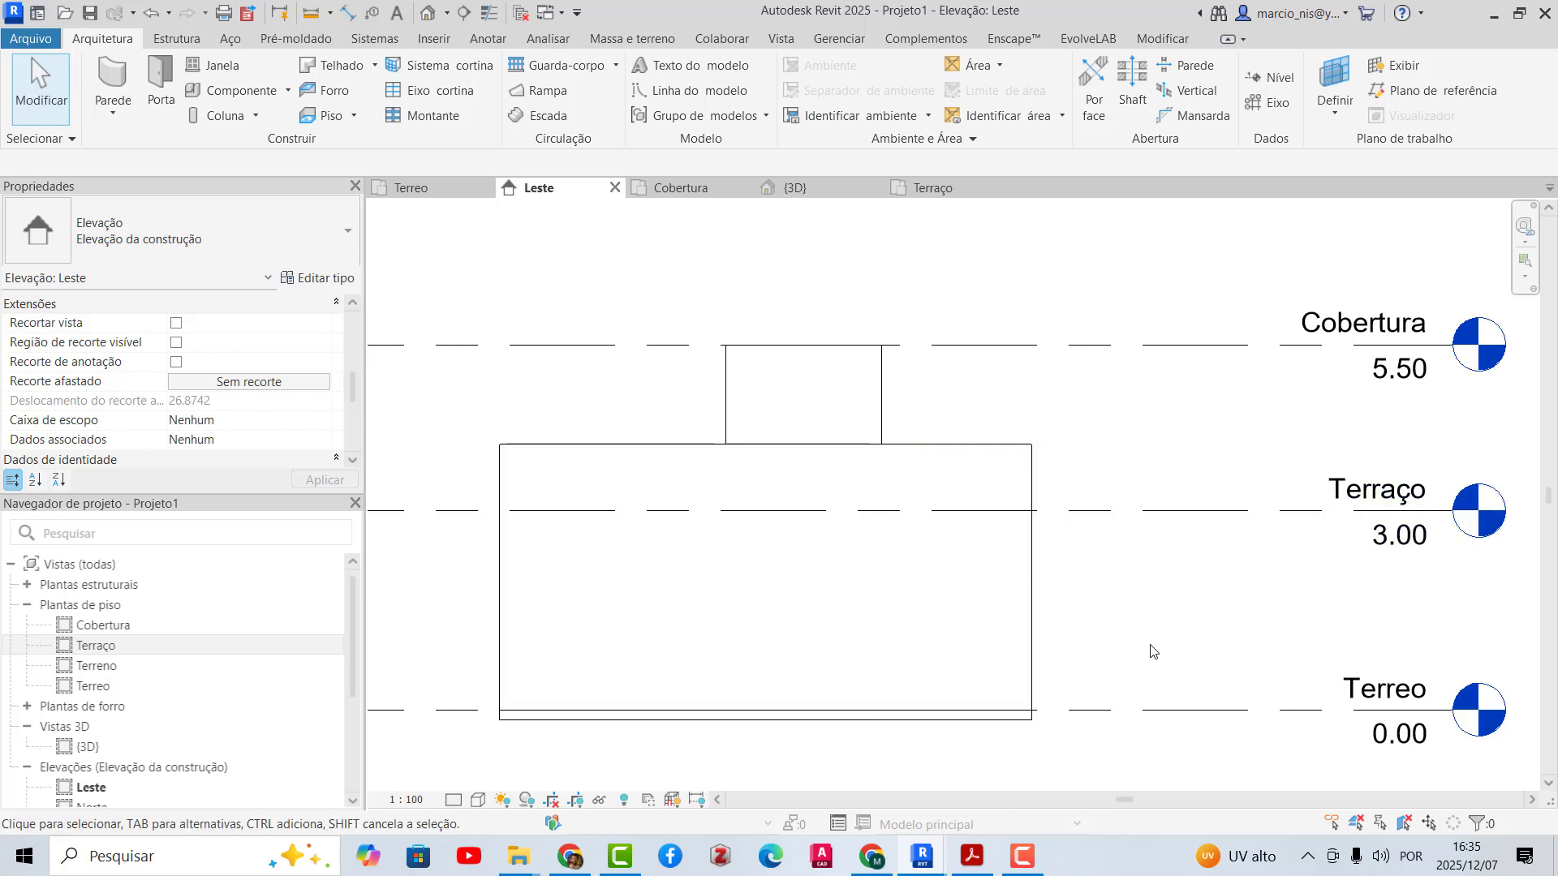
pyautogui.scroll(1, 1159, 648)
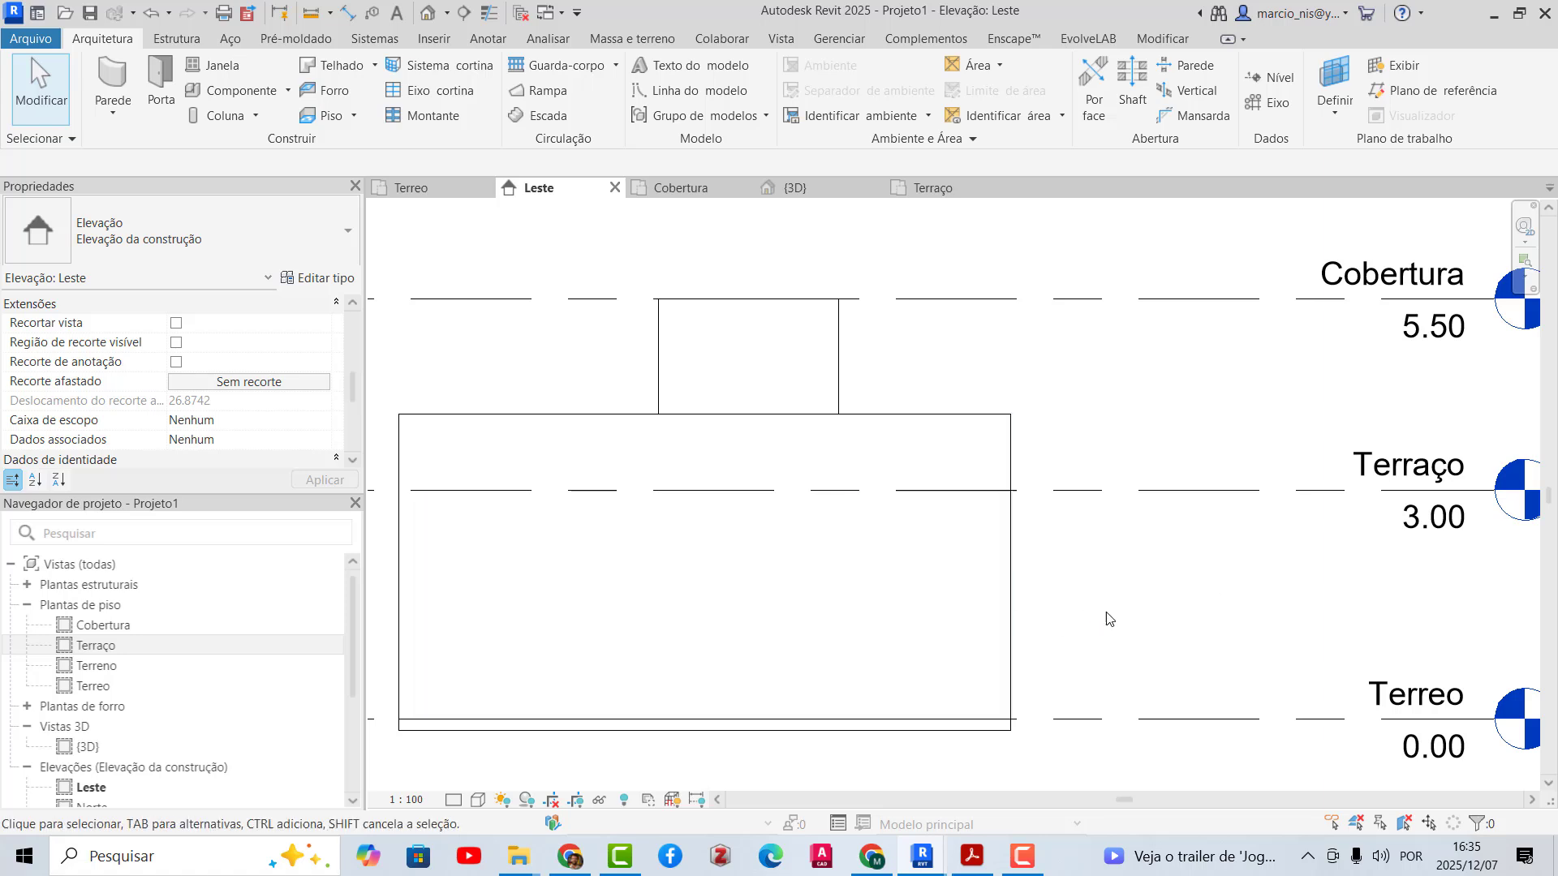
pyautogui.scroll(-1, 1071, 618)
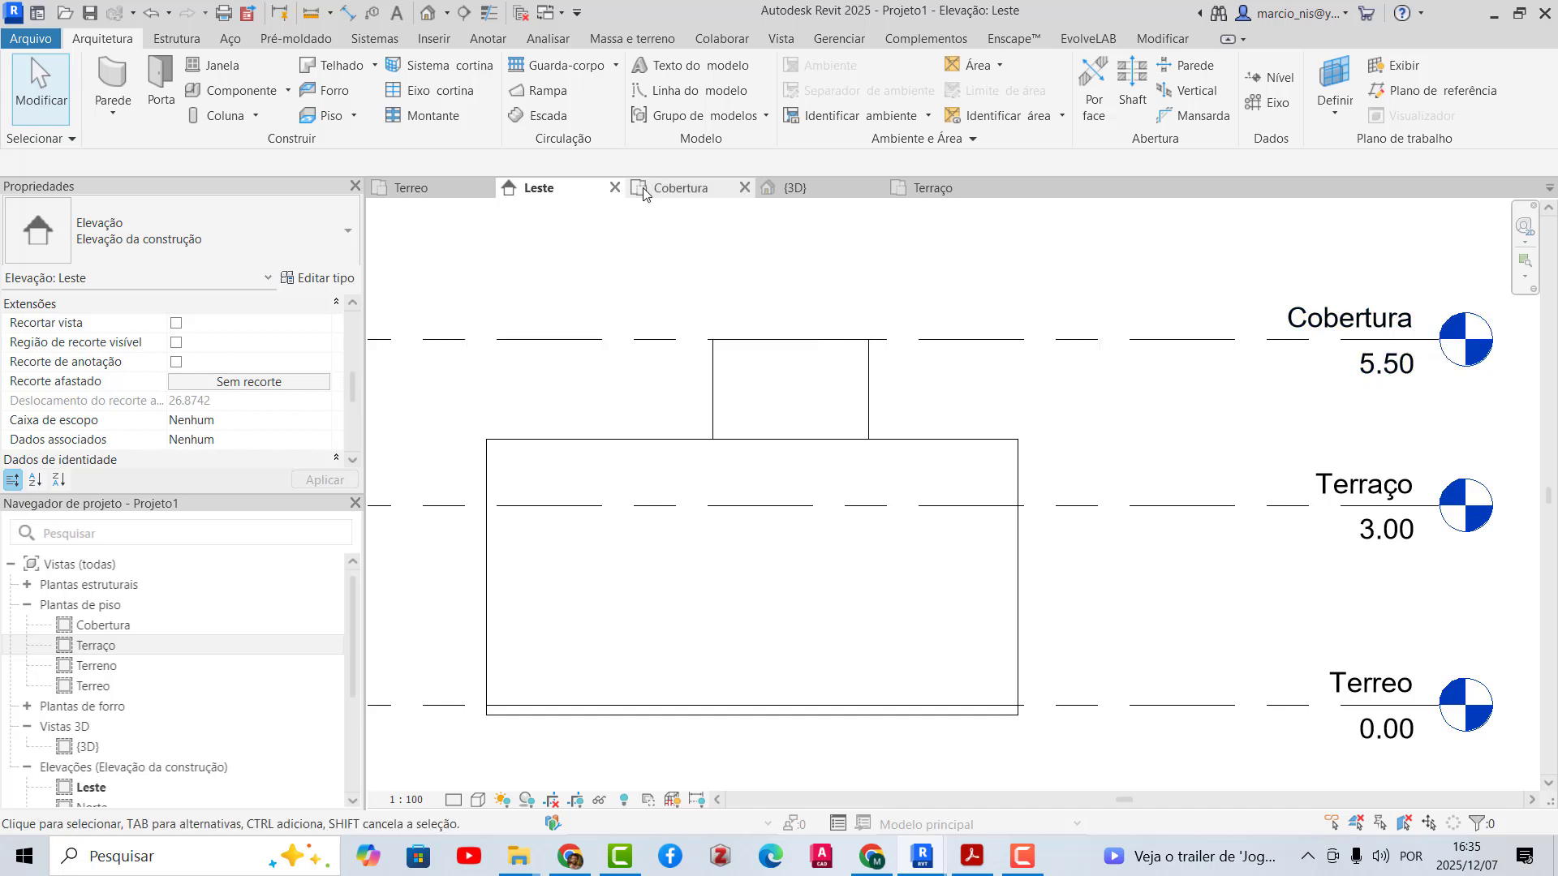
# - In the Cobertura plan's view range, set the view depth level to Nível abaixo (Terraço) and apply it
pyautogui.click(685, 189)
pyautogui.moveTo(355, 385); pyautogui.dragTo(351, 409)
pyautogui.scroll(-3, 351, 413)
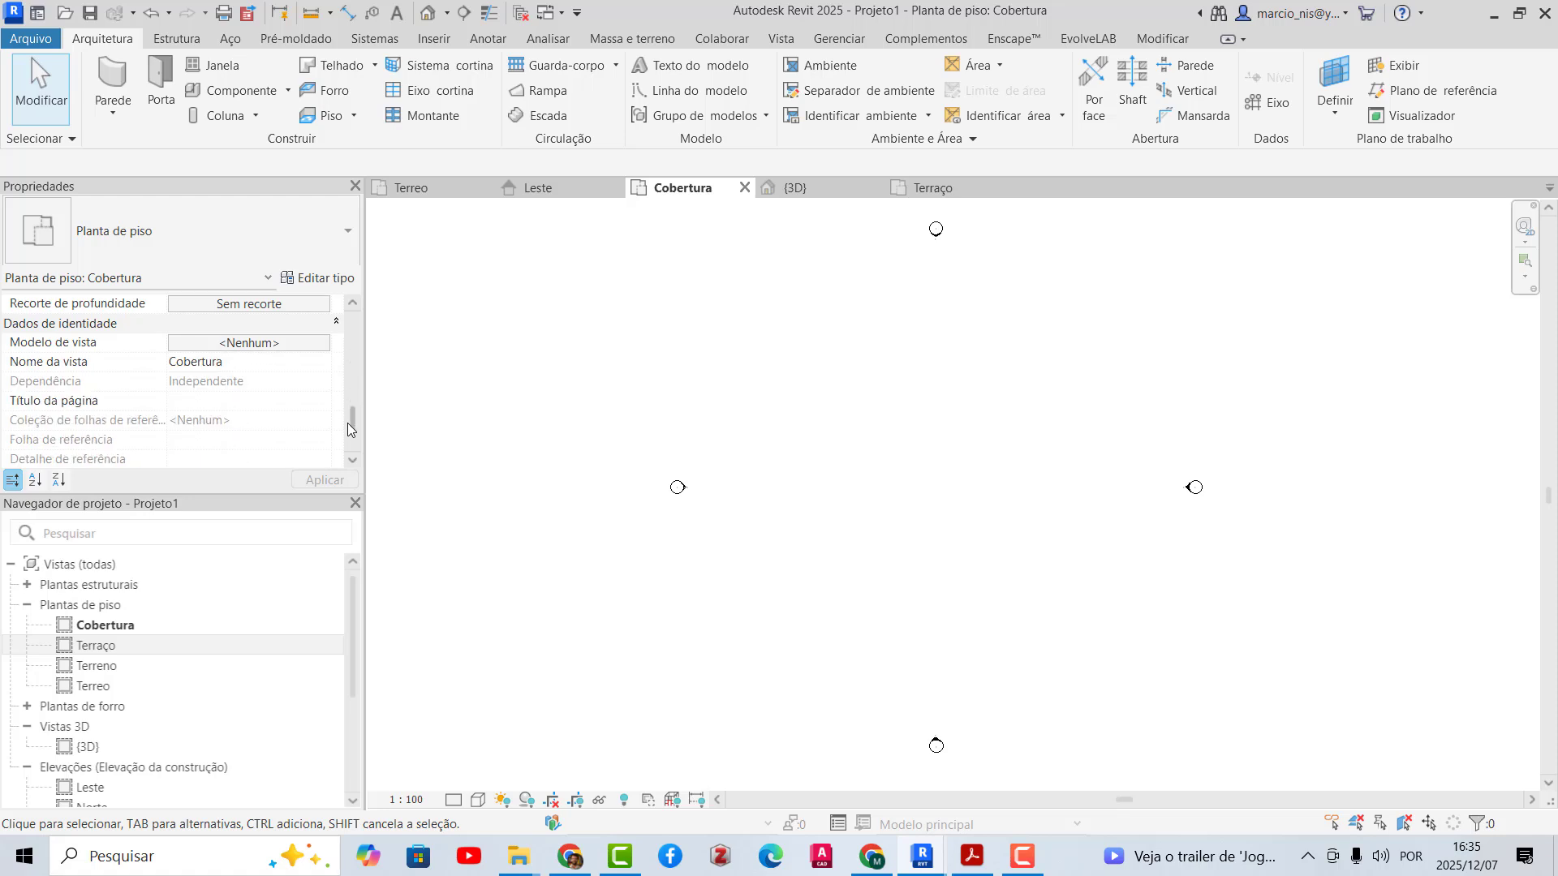
pyautogui.scroll(4, 266, 390)
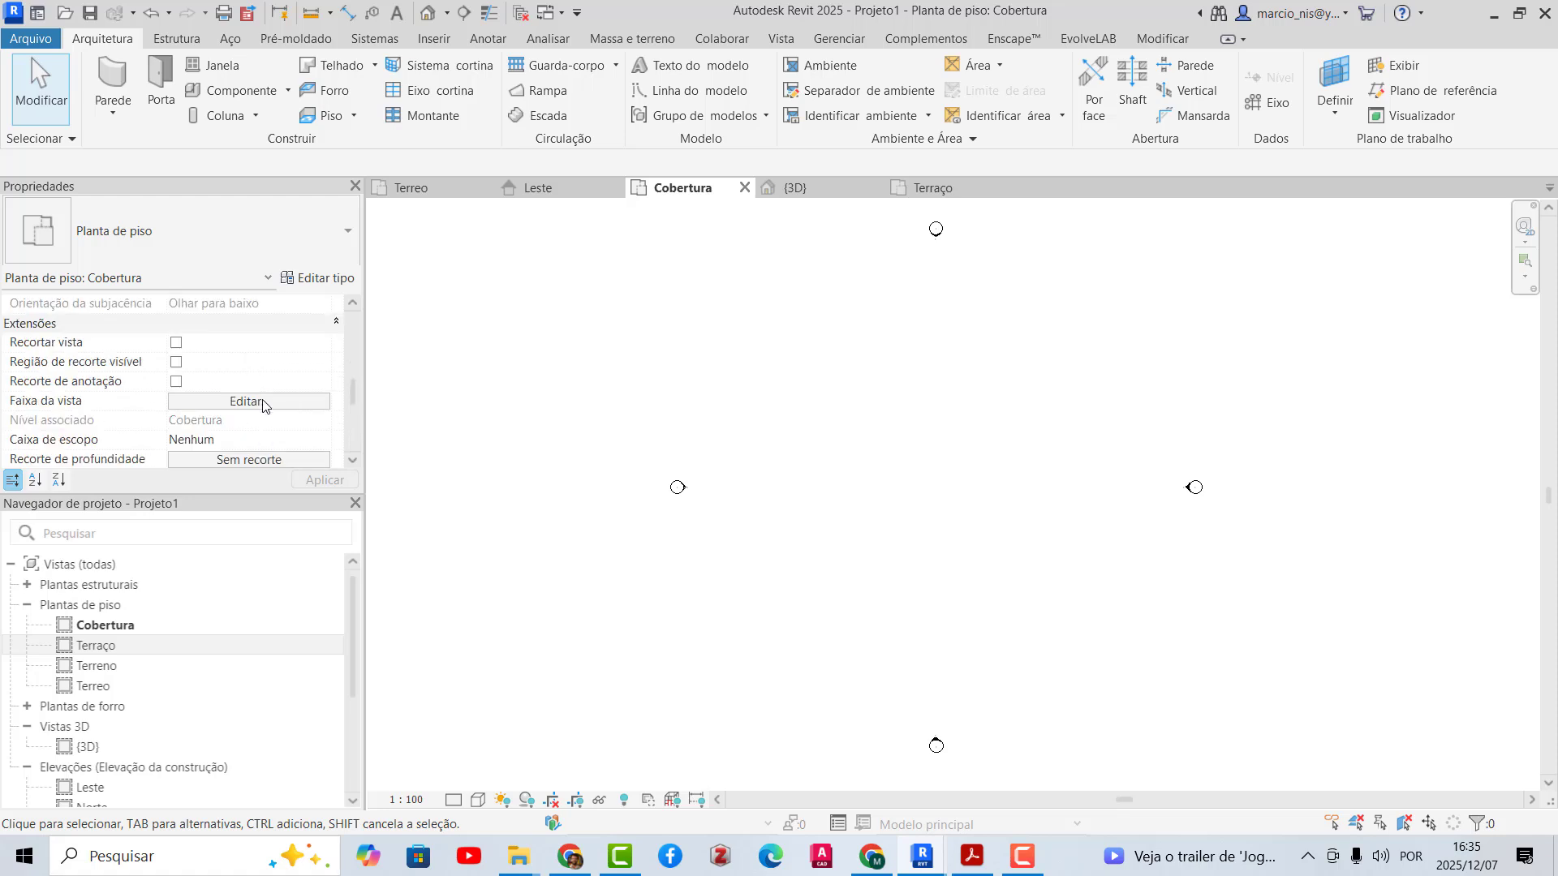
pyautogui.click(256, 402)
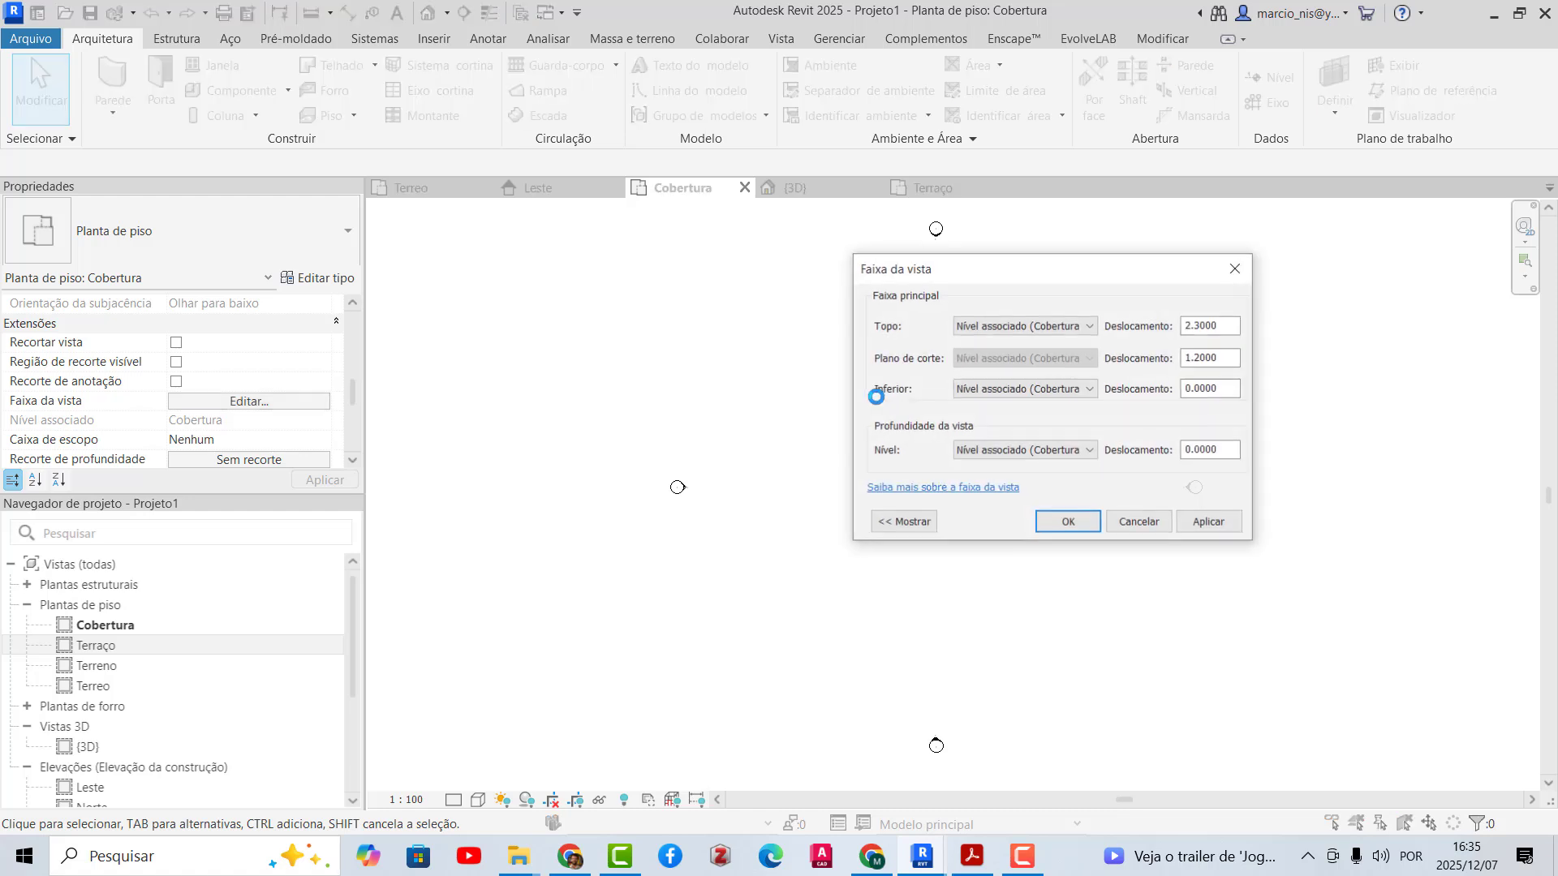
pyautogui.click(1083, 451)
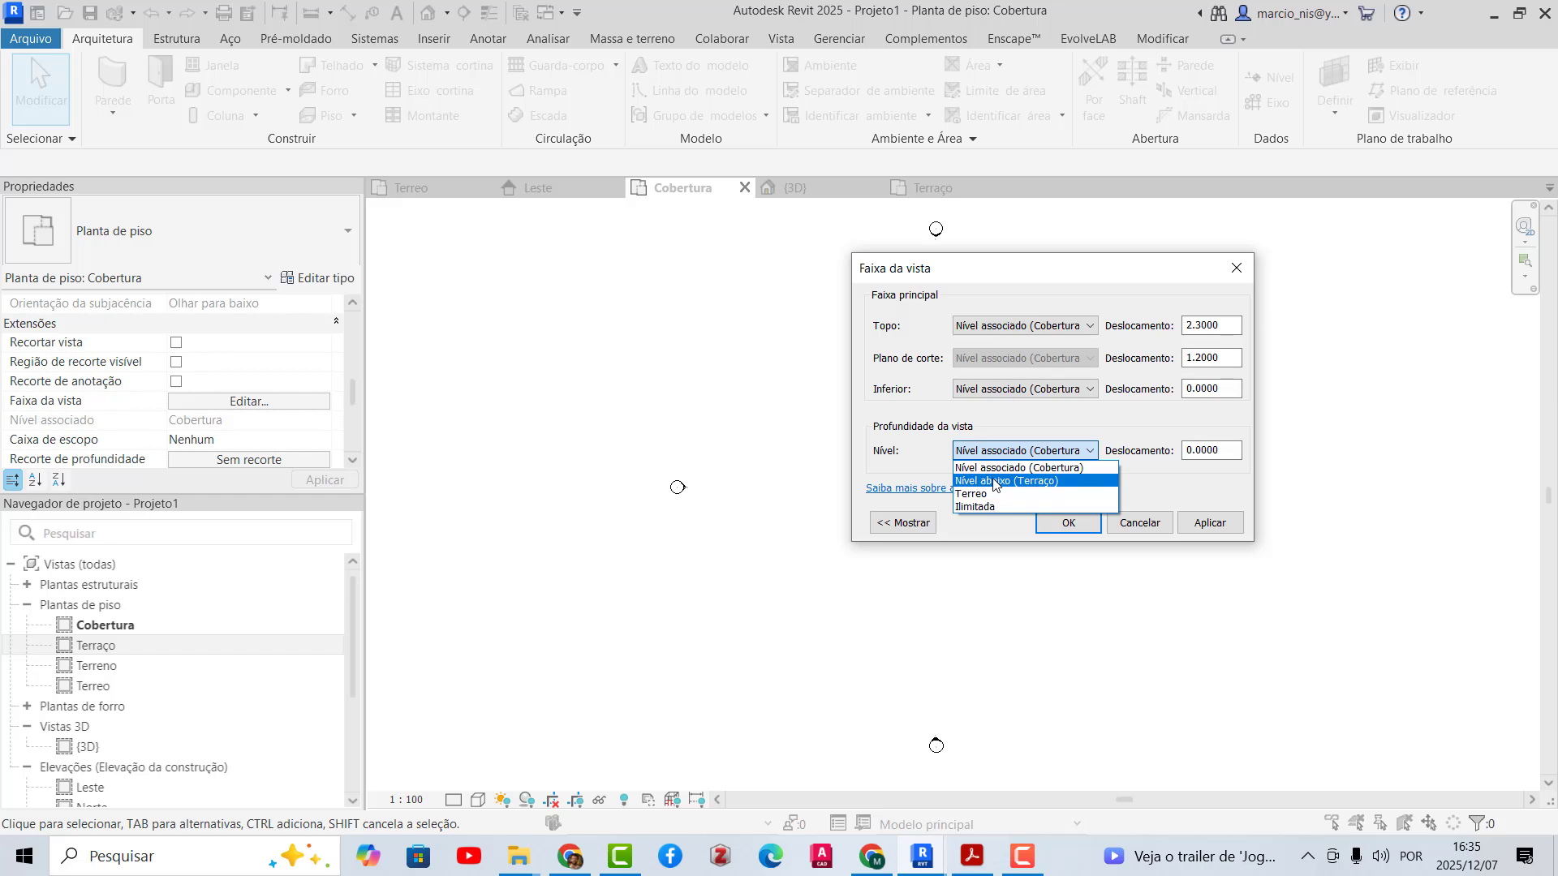
pyautogui.click(1009, 482)
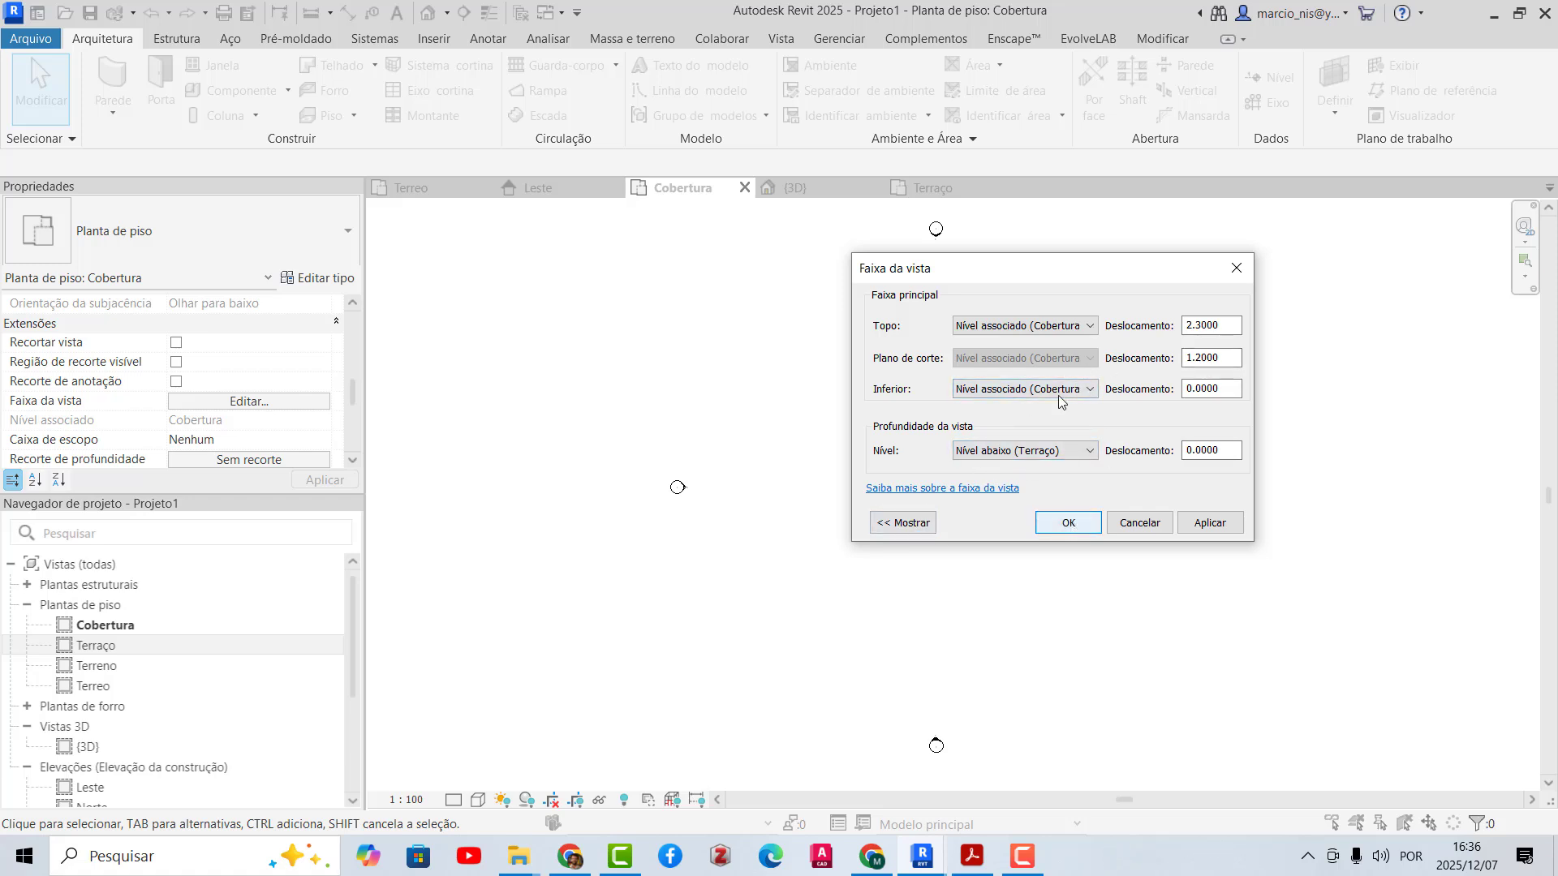
pyautogui.click(1069, 524)
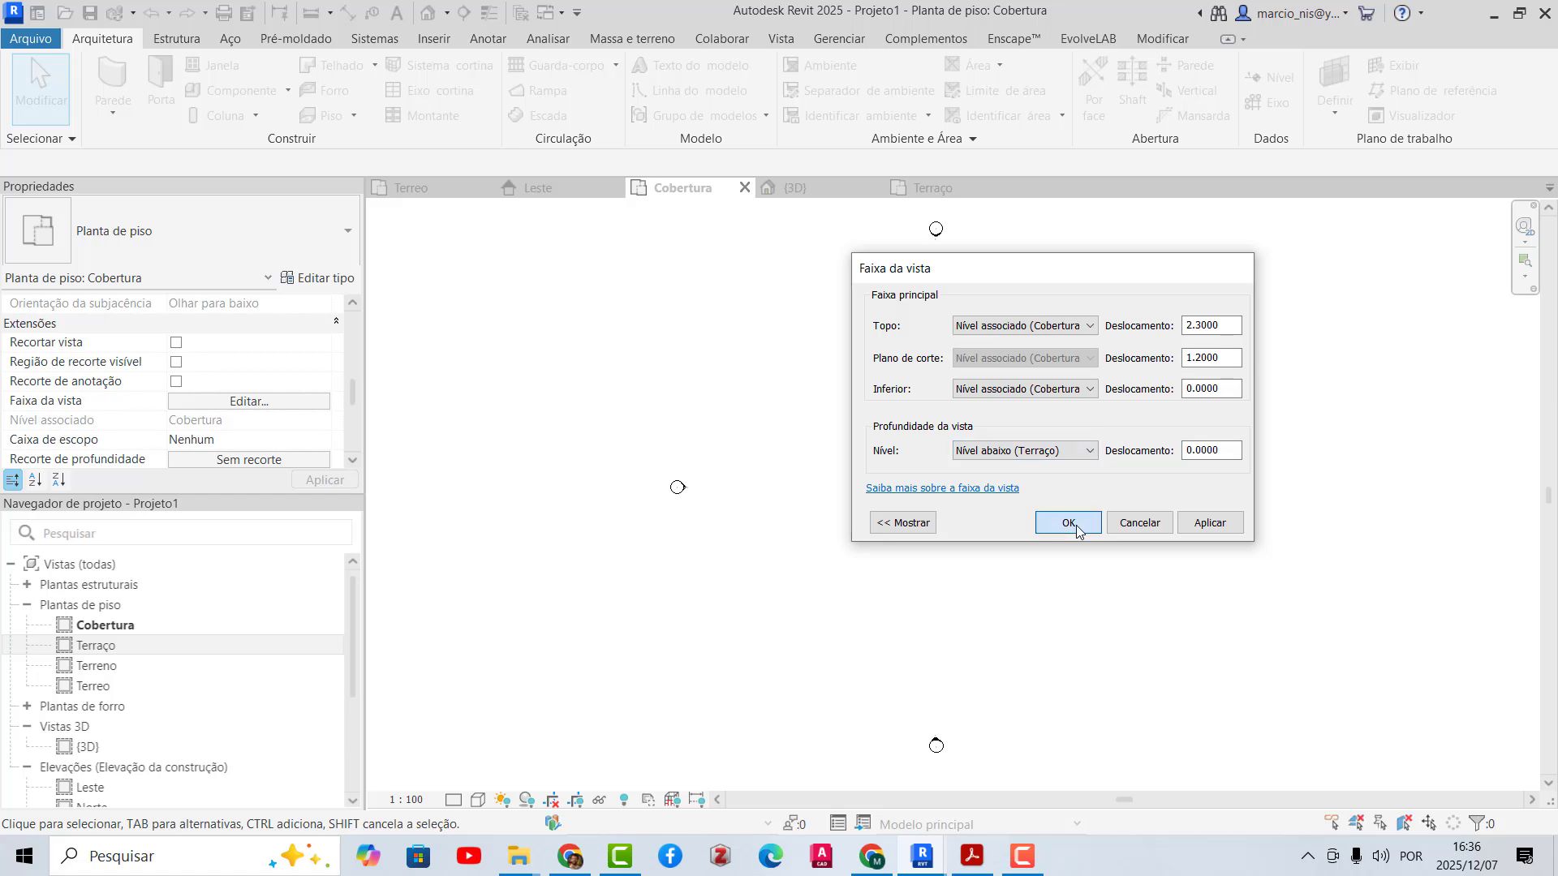
pyautogui.scroll(5, 996, 503)
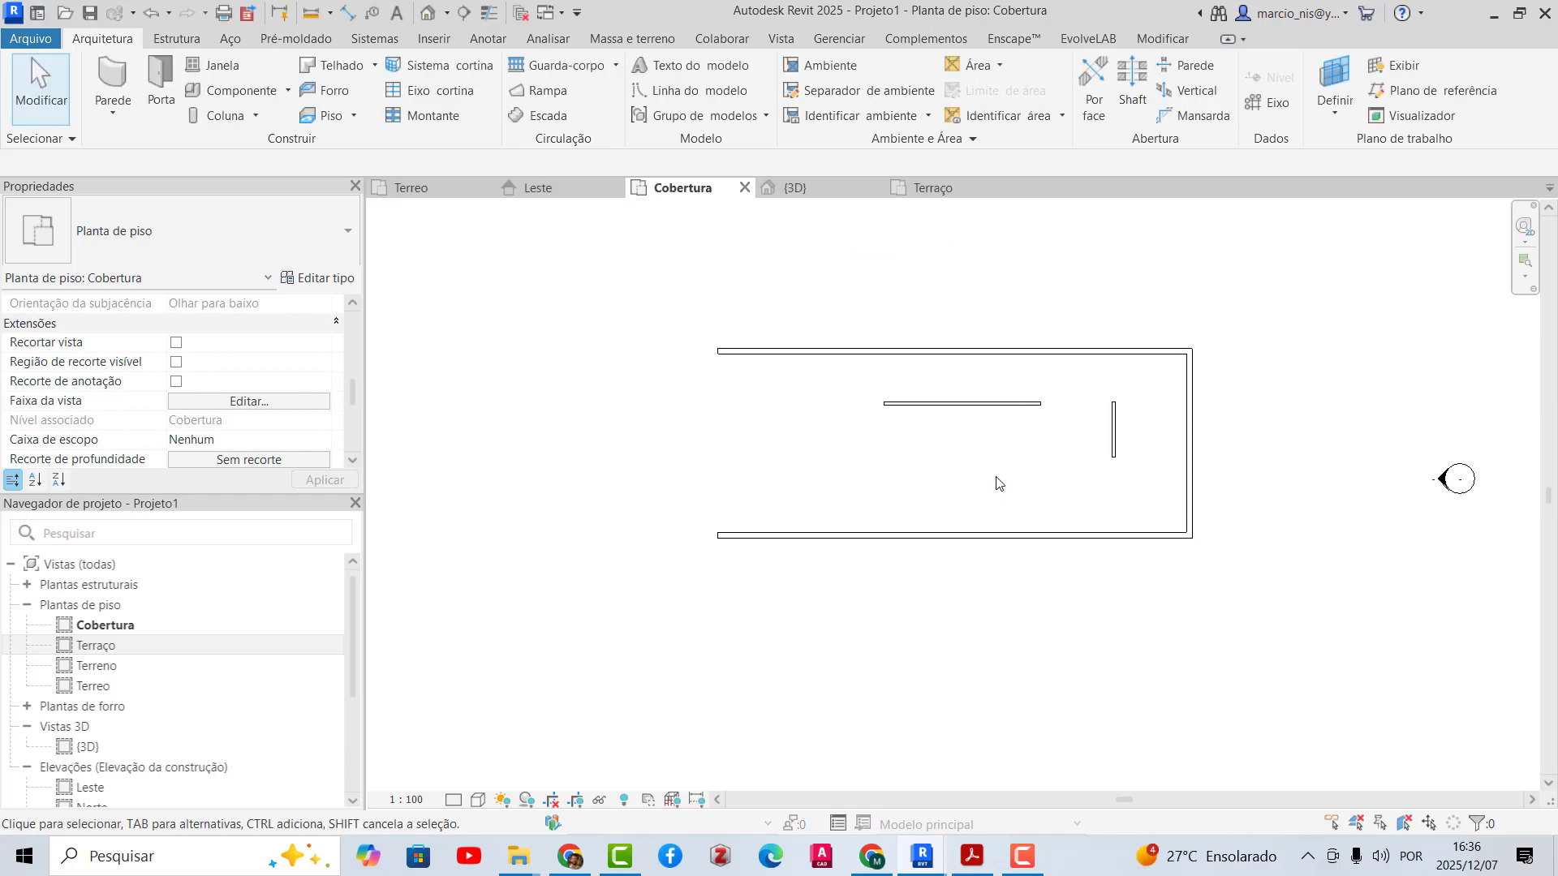
pyautogui.scroll(1, 965, 393)
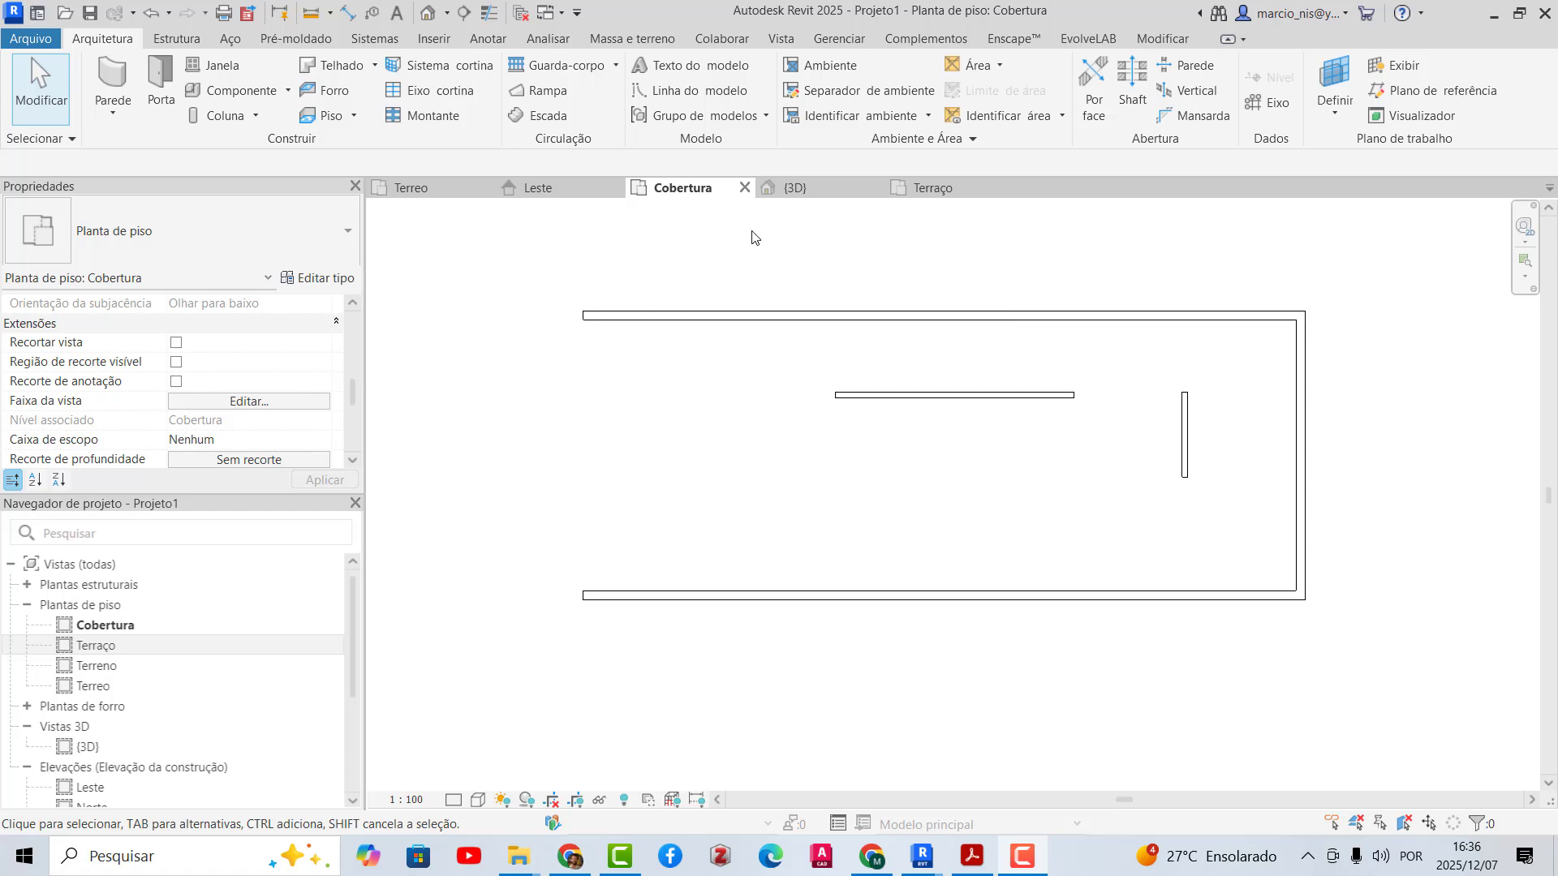
# - Check the Terraço level in the Leste elevation and return to the Terraço floor plan
pyautogui.click(536, 188)
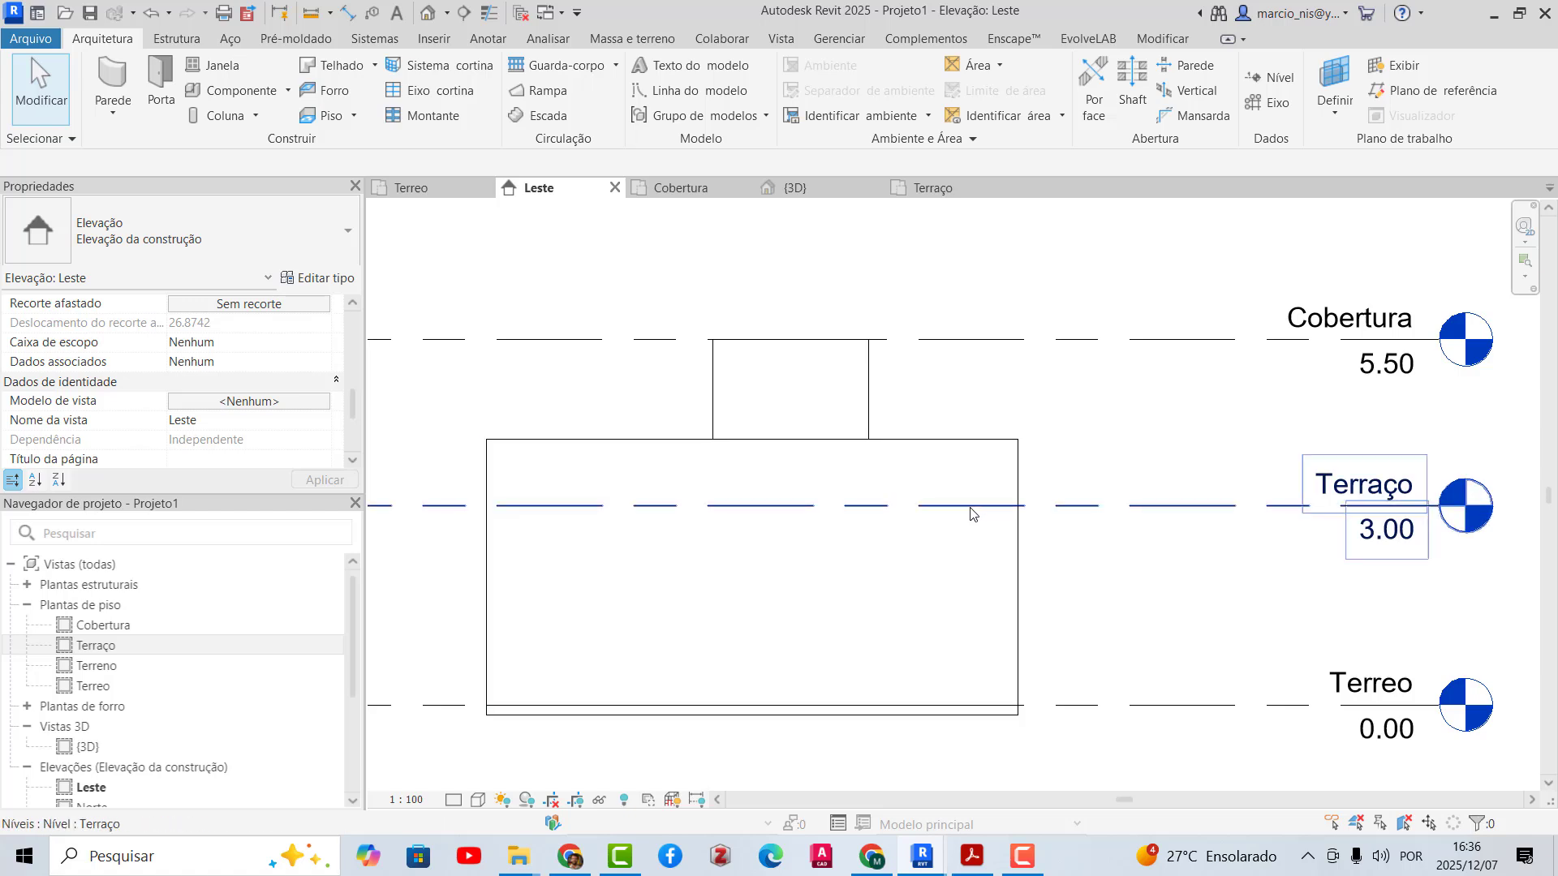
pyautogui.click(932, 189)
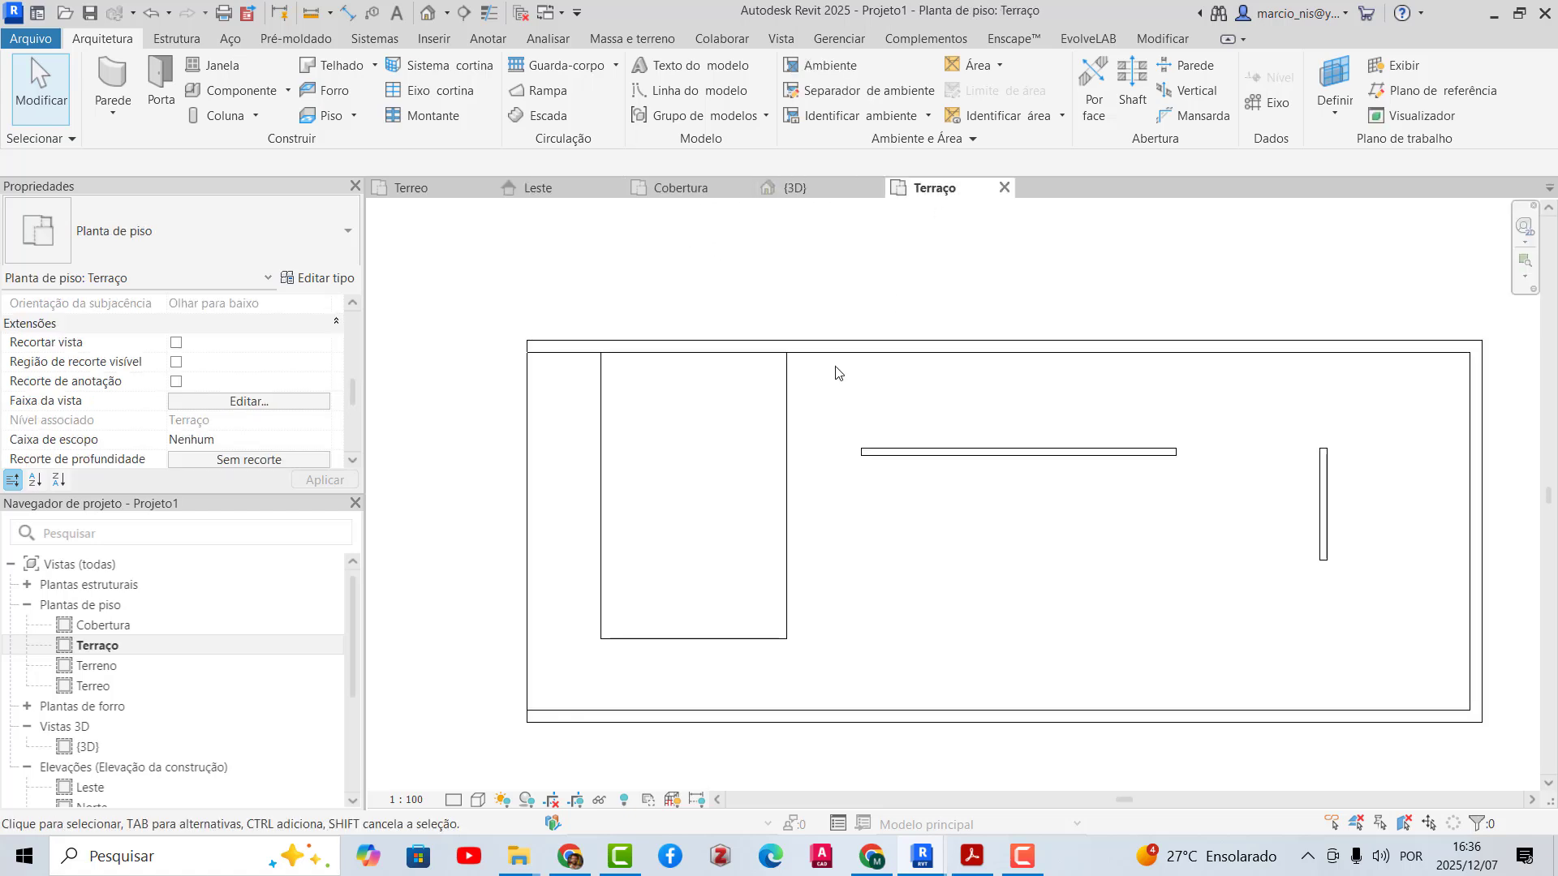
# - Change the view depth level in the Cobertura plan's view range to include the terrace floor slab below
pyautogui.click(715, 192)
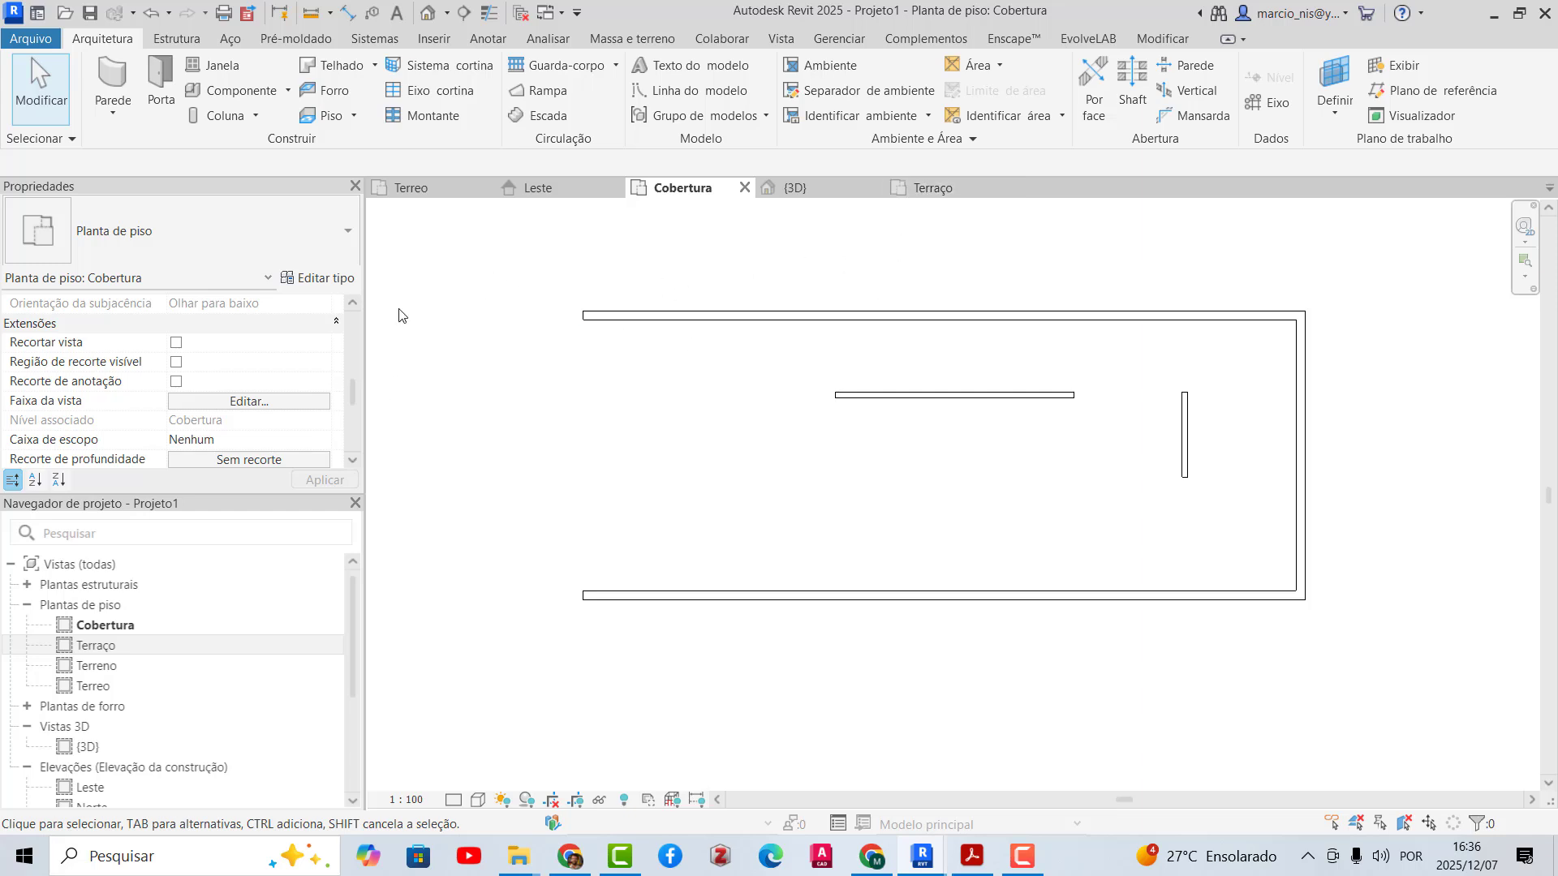
pyautogui.click(286, 401)
pyautogui.click(1085, 450)
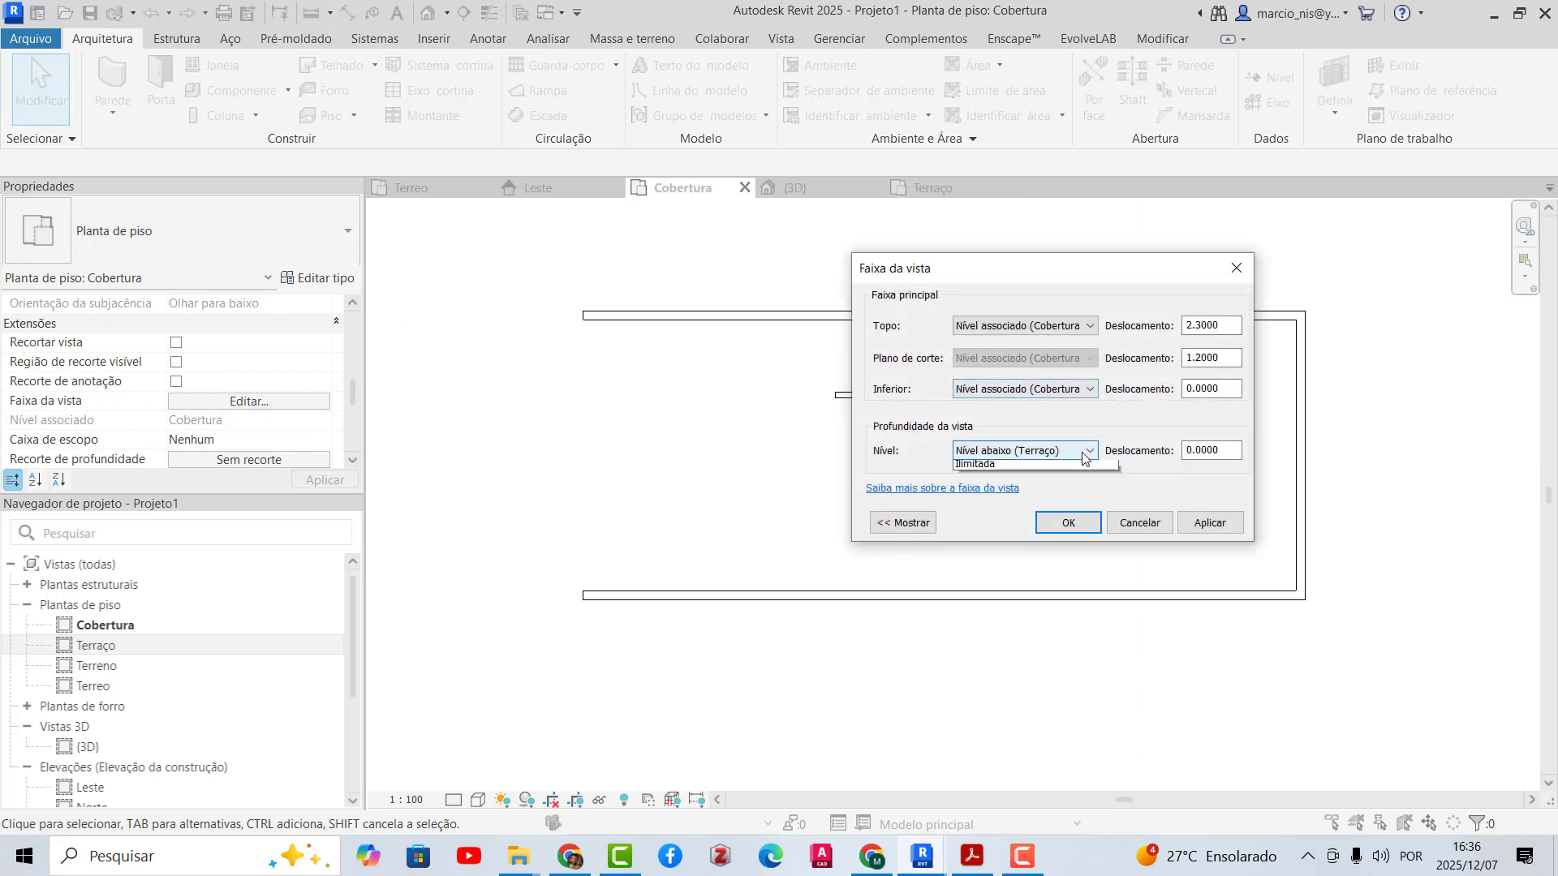
pyautogui.click(1038, 493)
pyautogui.click(1068, 522)
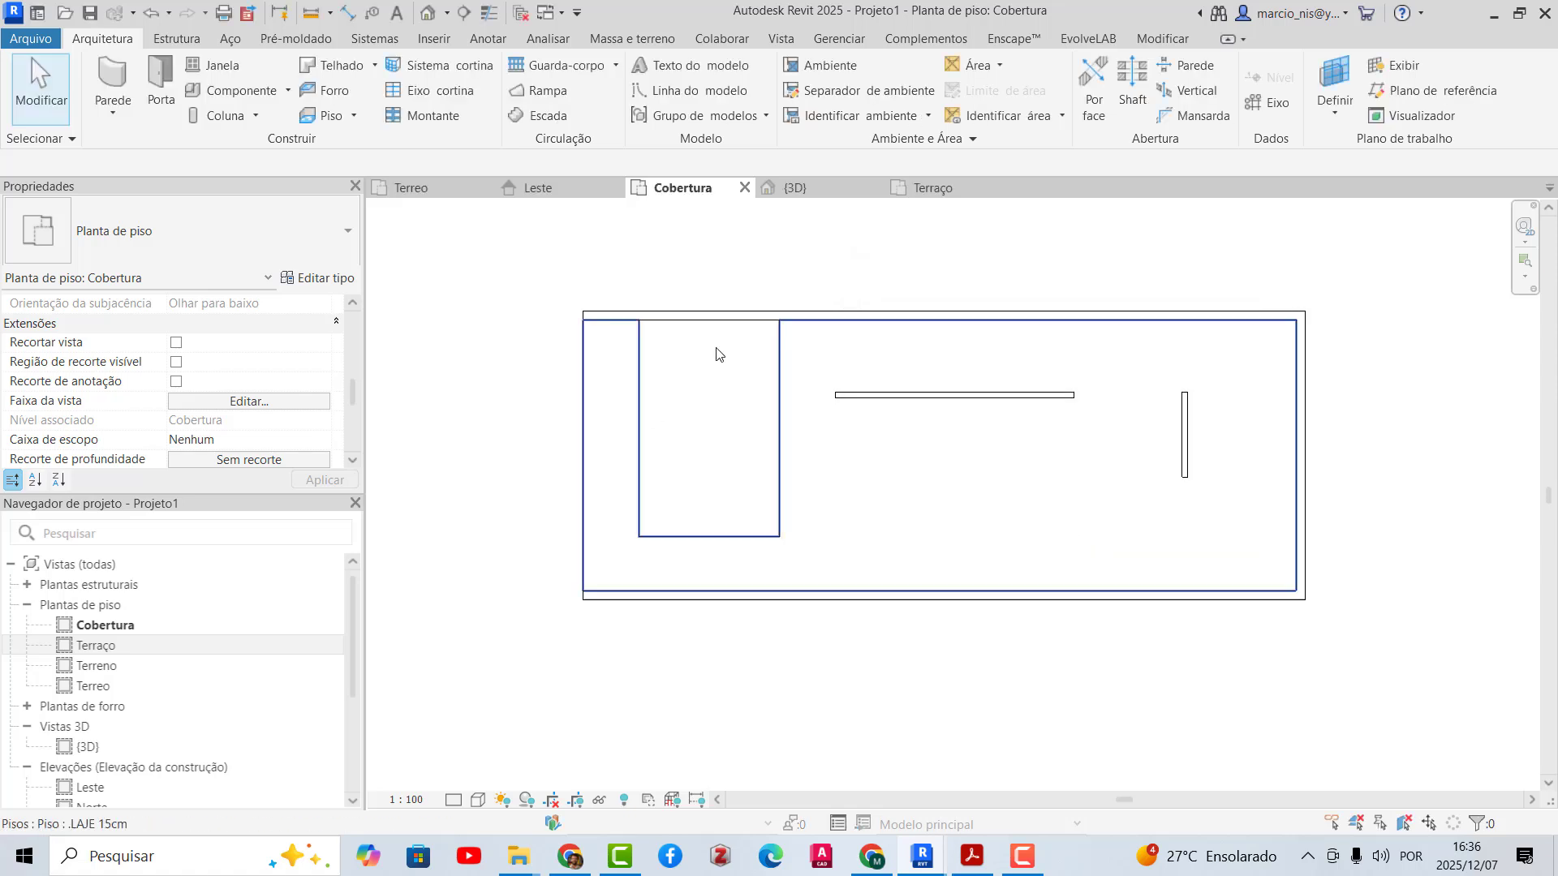
# - Create a rectangular .LAJE 15cm floor in Cobertura spanning the outer corners of the two terrace walls, and attach the walls to it
pyautogui.scroll(1, 812, 300)
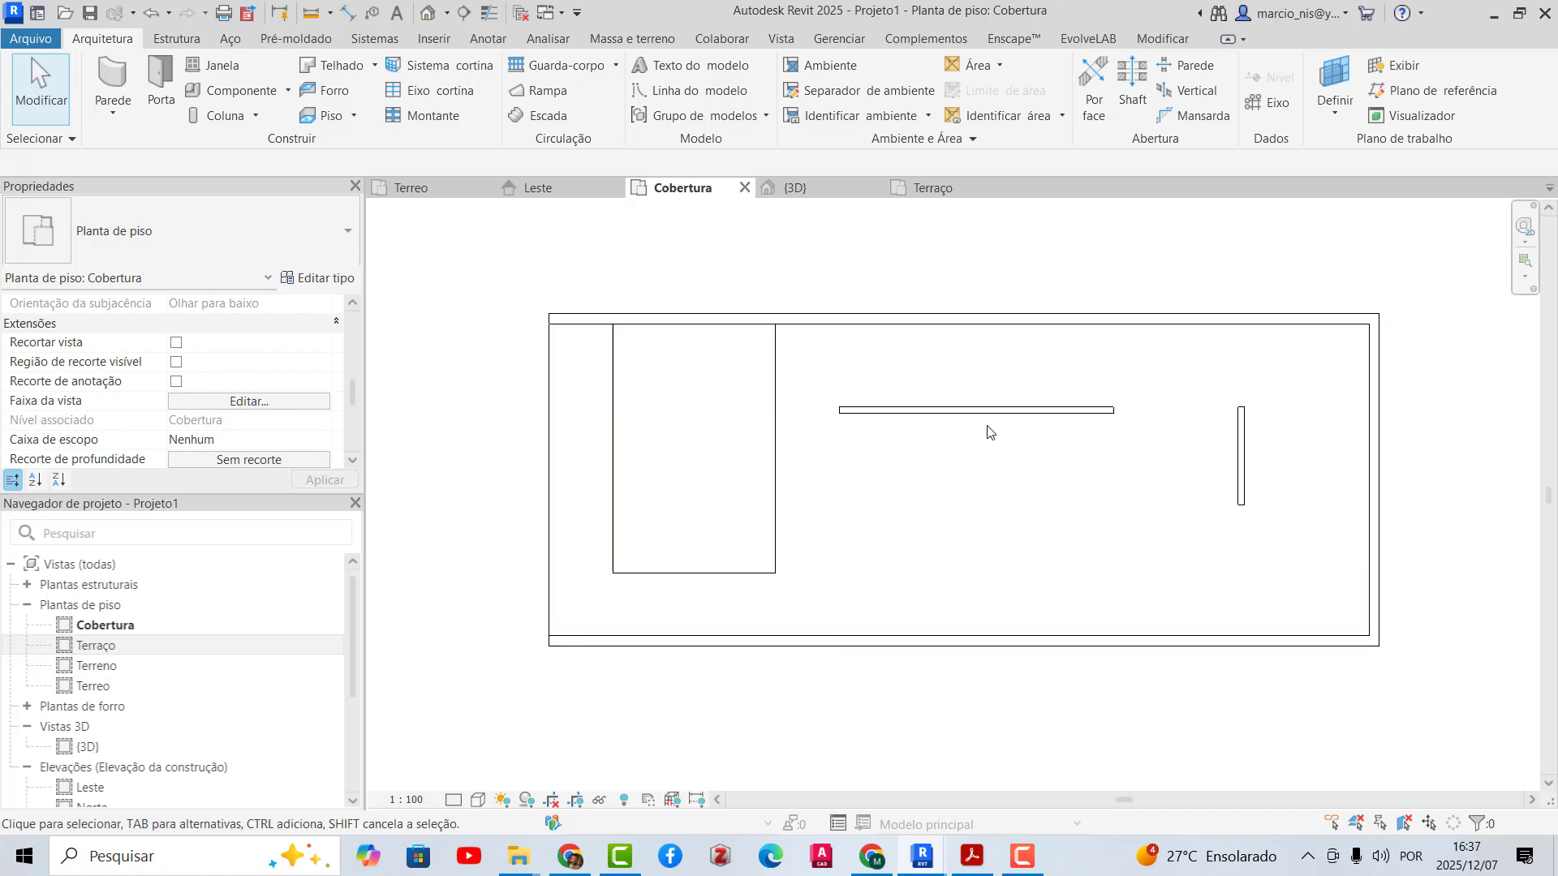
pyautogui.scroll(1, 1023, 444)
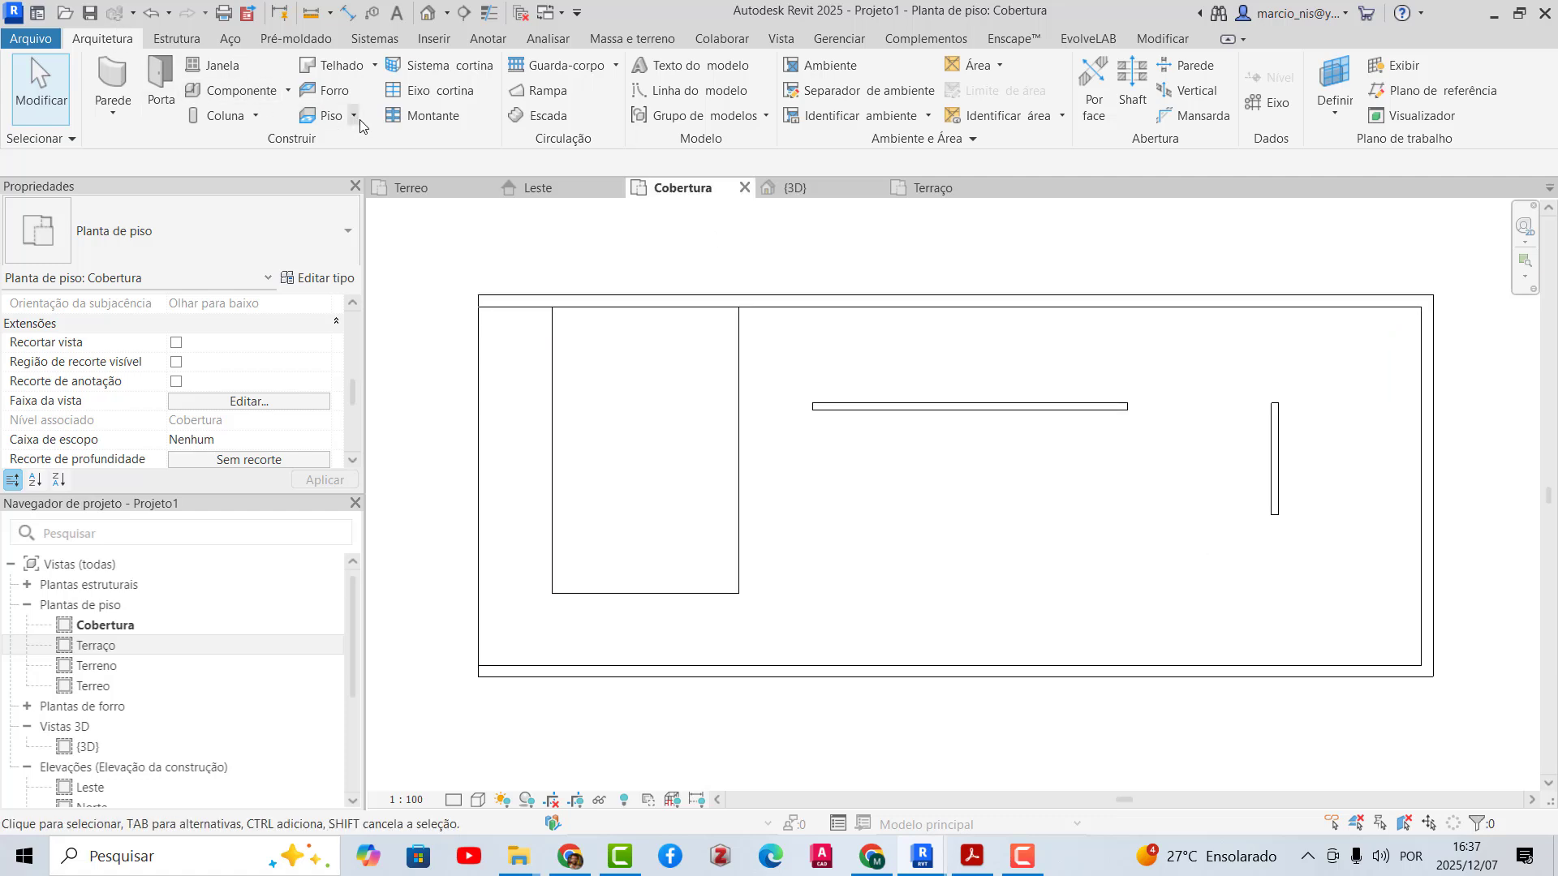
pyautogui.click(331, 116)
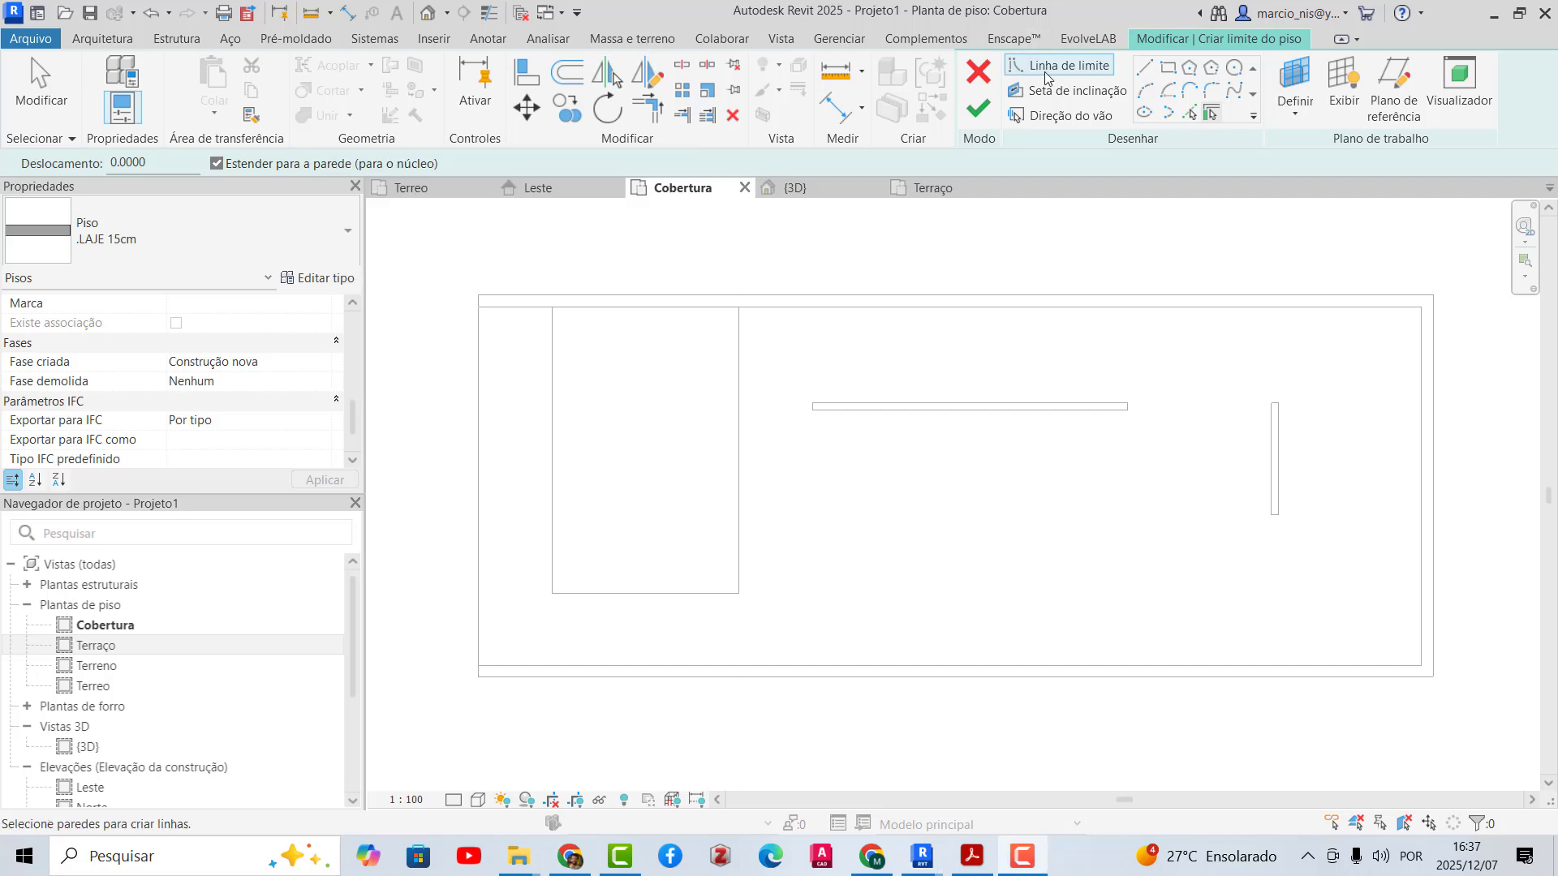
pyautogui.click(1168, 68)
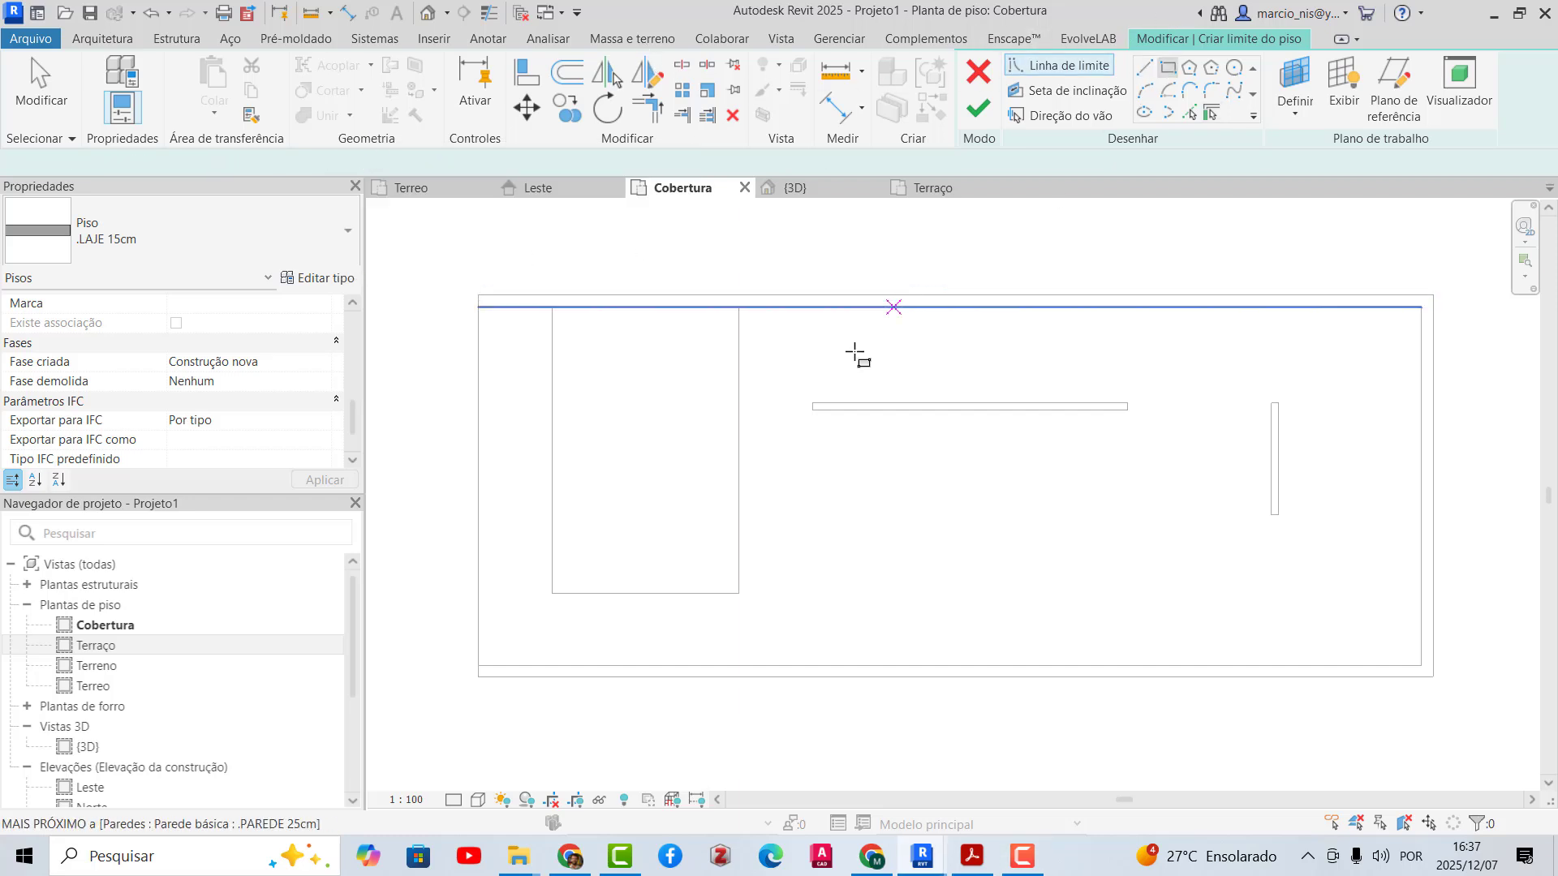
pyautogui.click(812, 403)
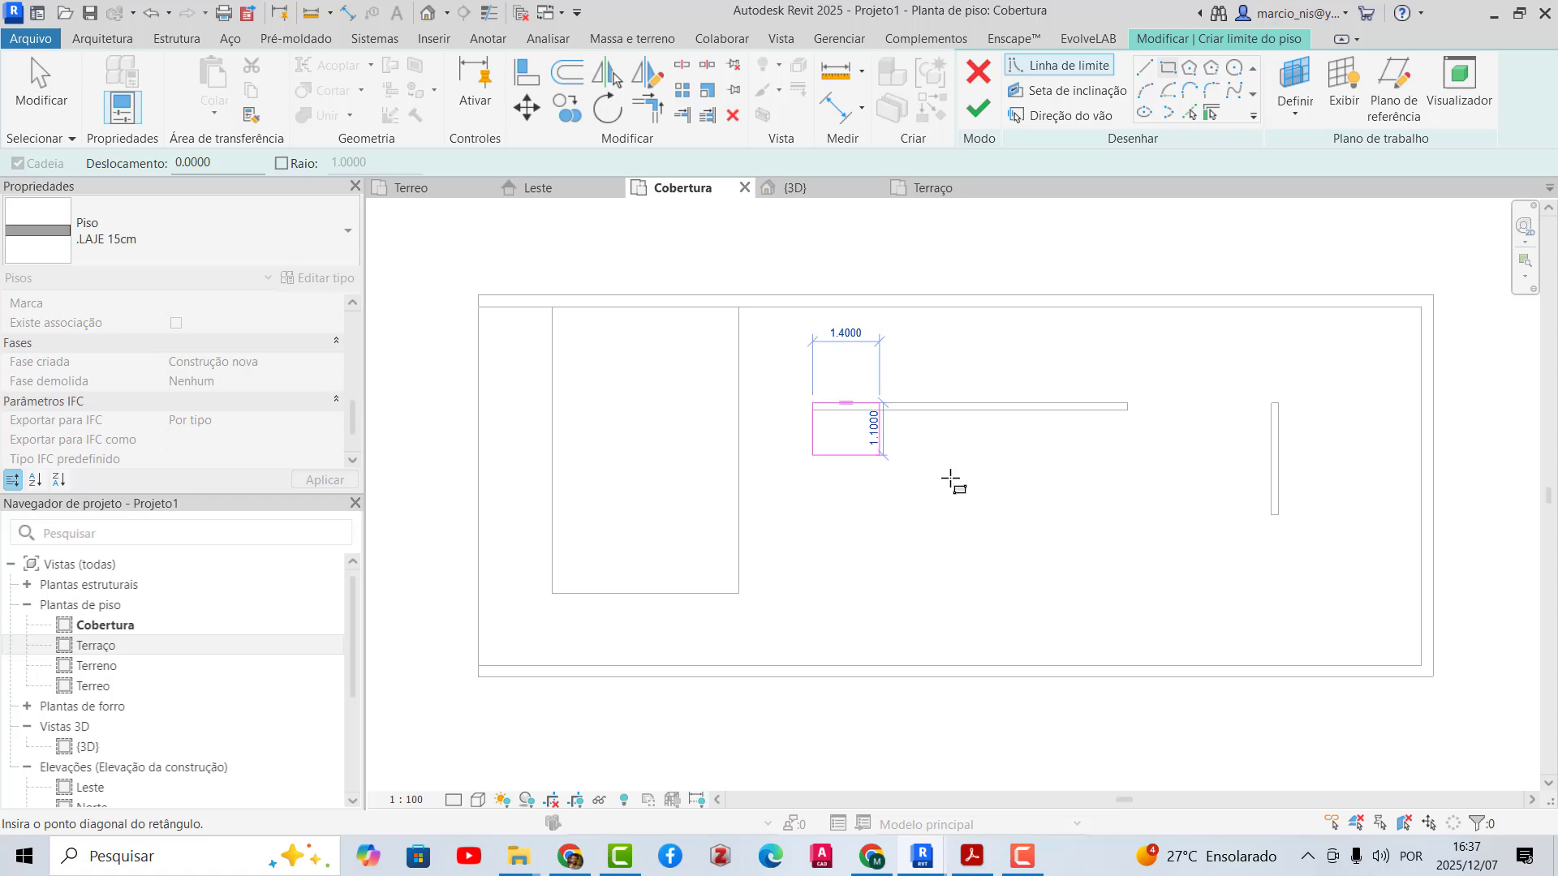
pyautogui.click(1278, 515)
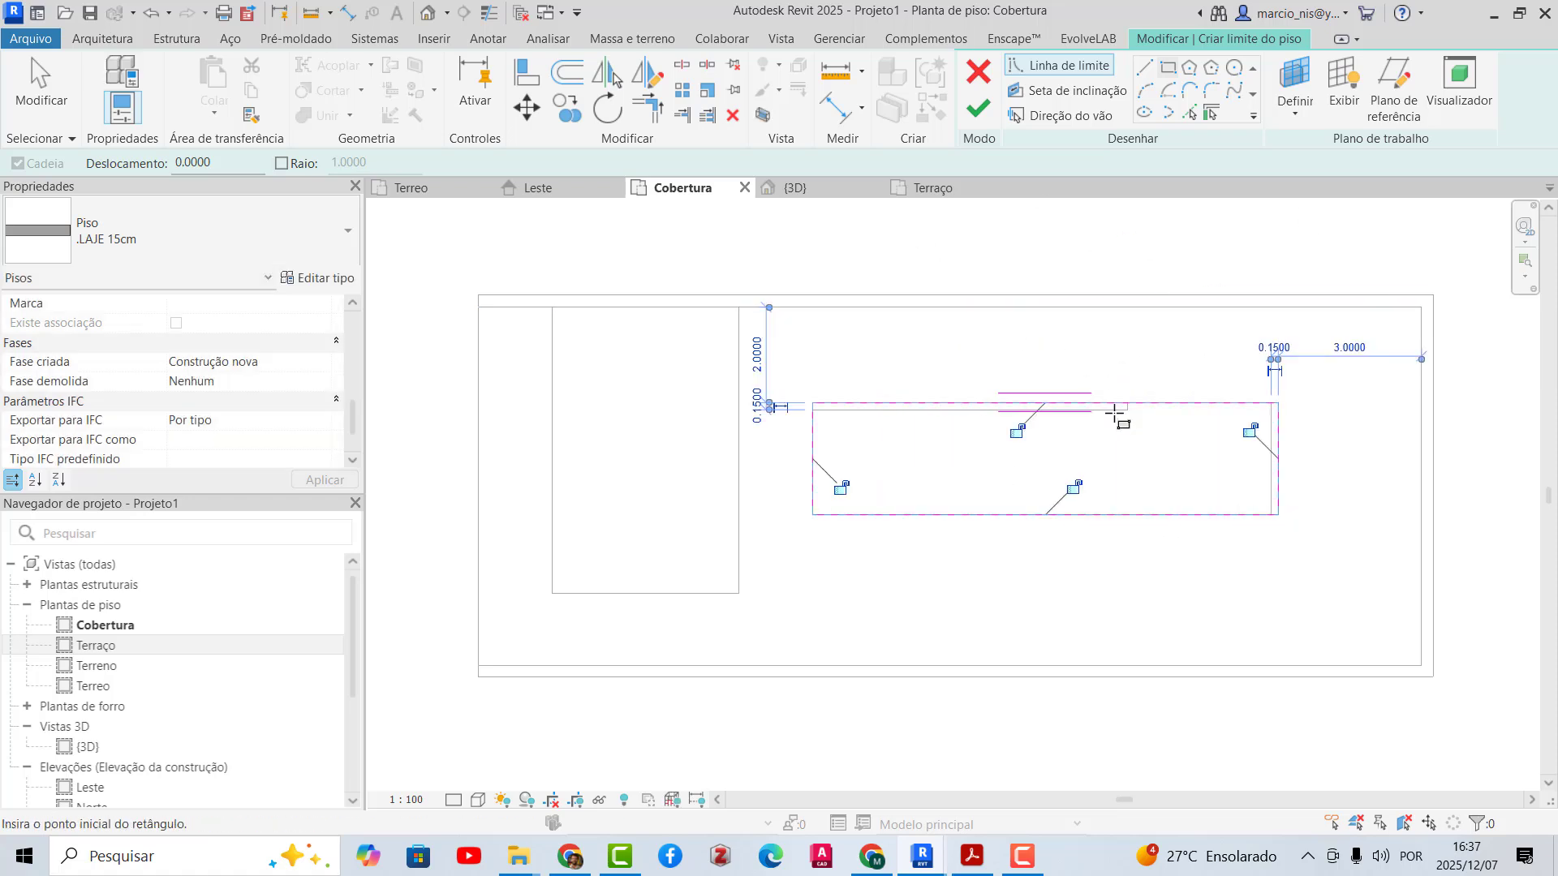
pyautogui.click(983, 110)
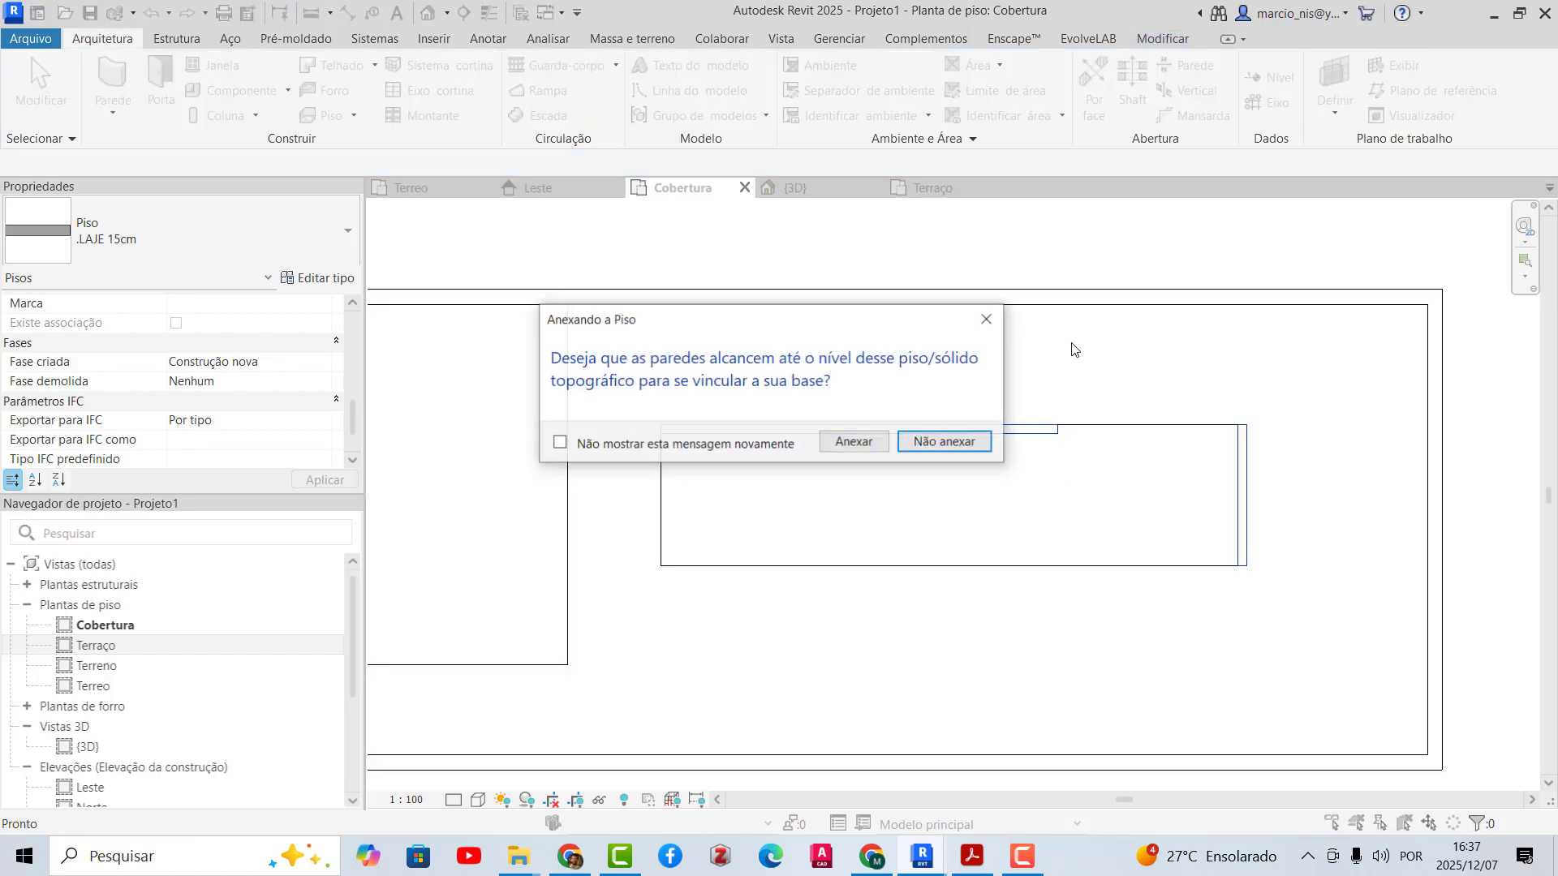
pyautogui.click(857, 441)
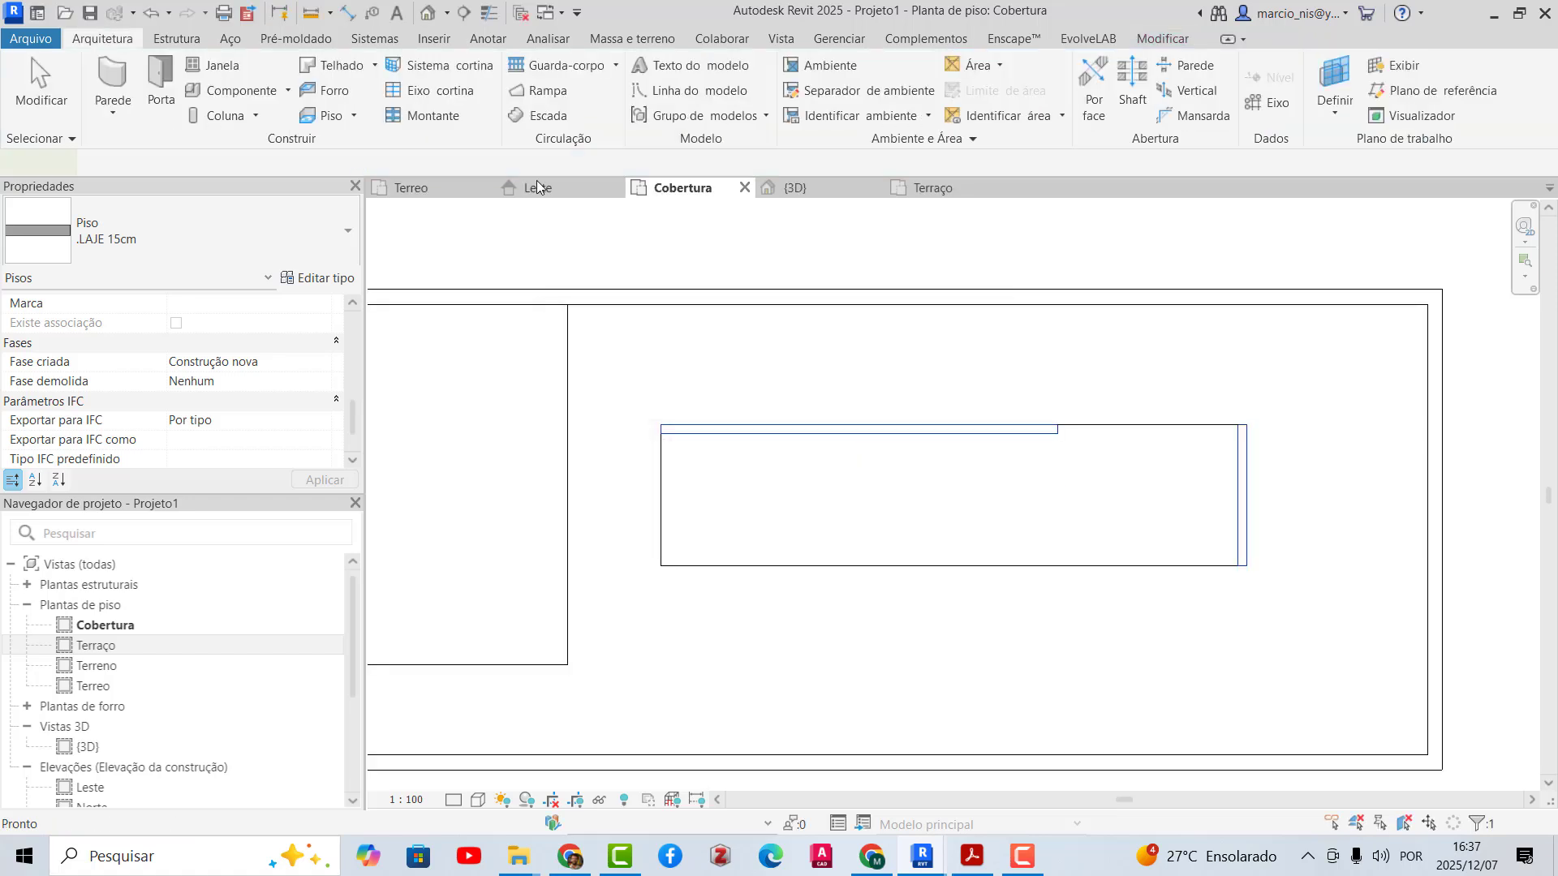
# - Examine the new roof slab and its two supporting walls from several angles in the 3D view
pyautogui.click(794, 187)
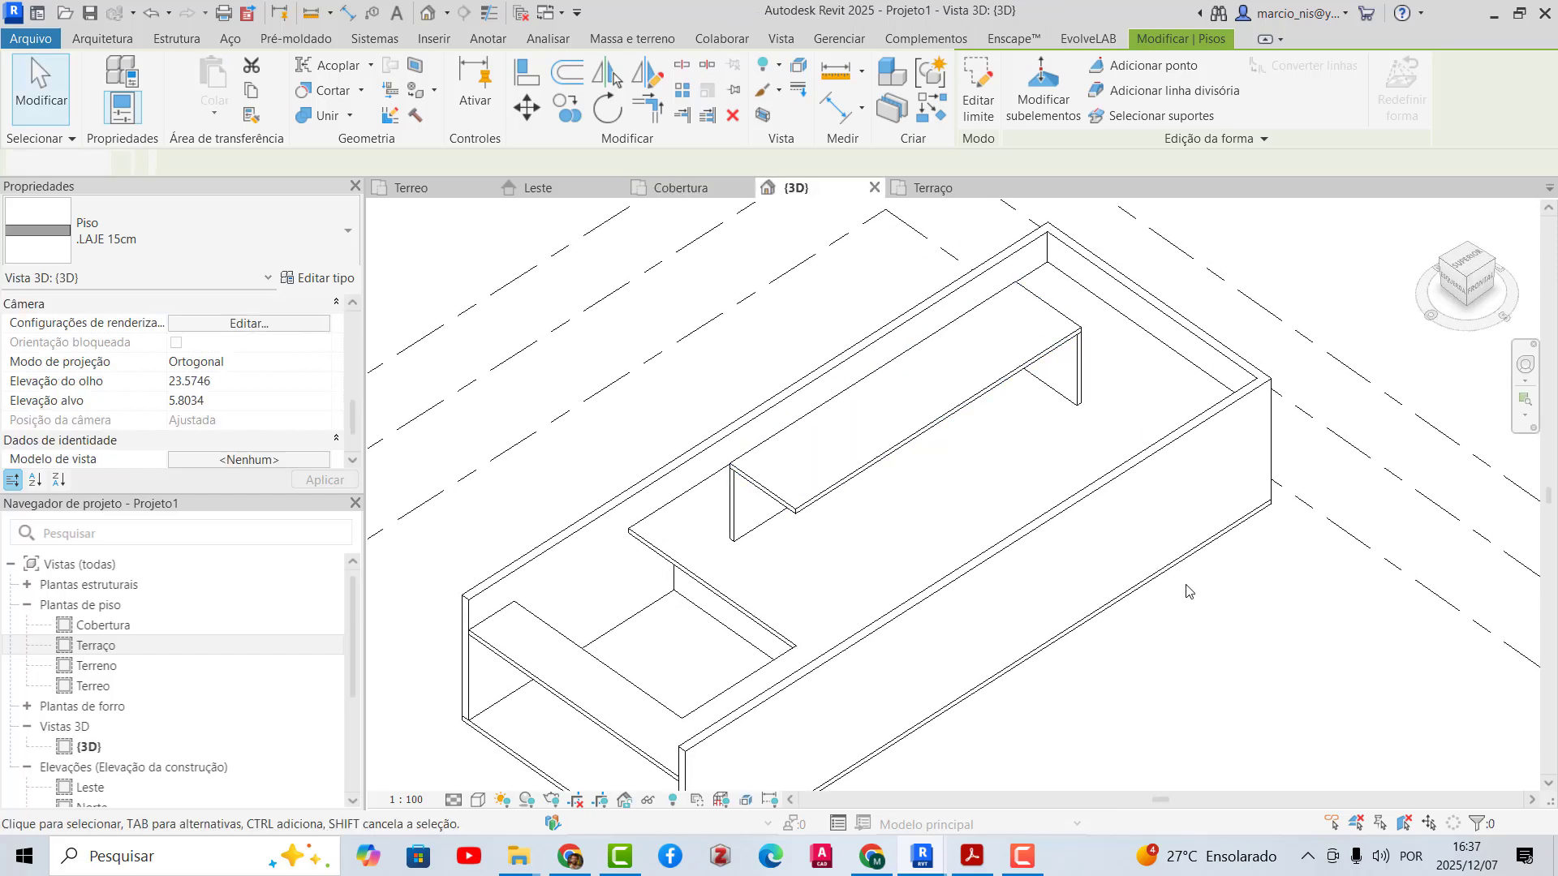
pyautogui.keyDown('shift'); pyautogui.moveTo(1190, 592); pyautogui.dragTo(1153, 560, button='middle'); pyautogui.keyUp('shift')
pyautogui.scroll(-1, 999, 449)
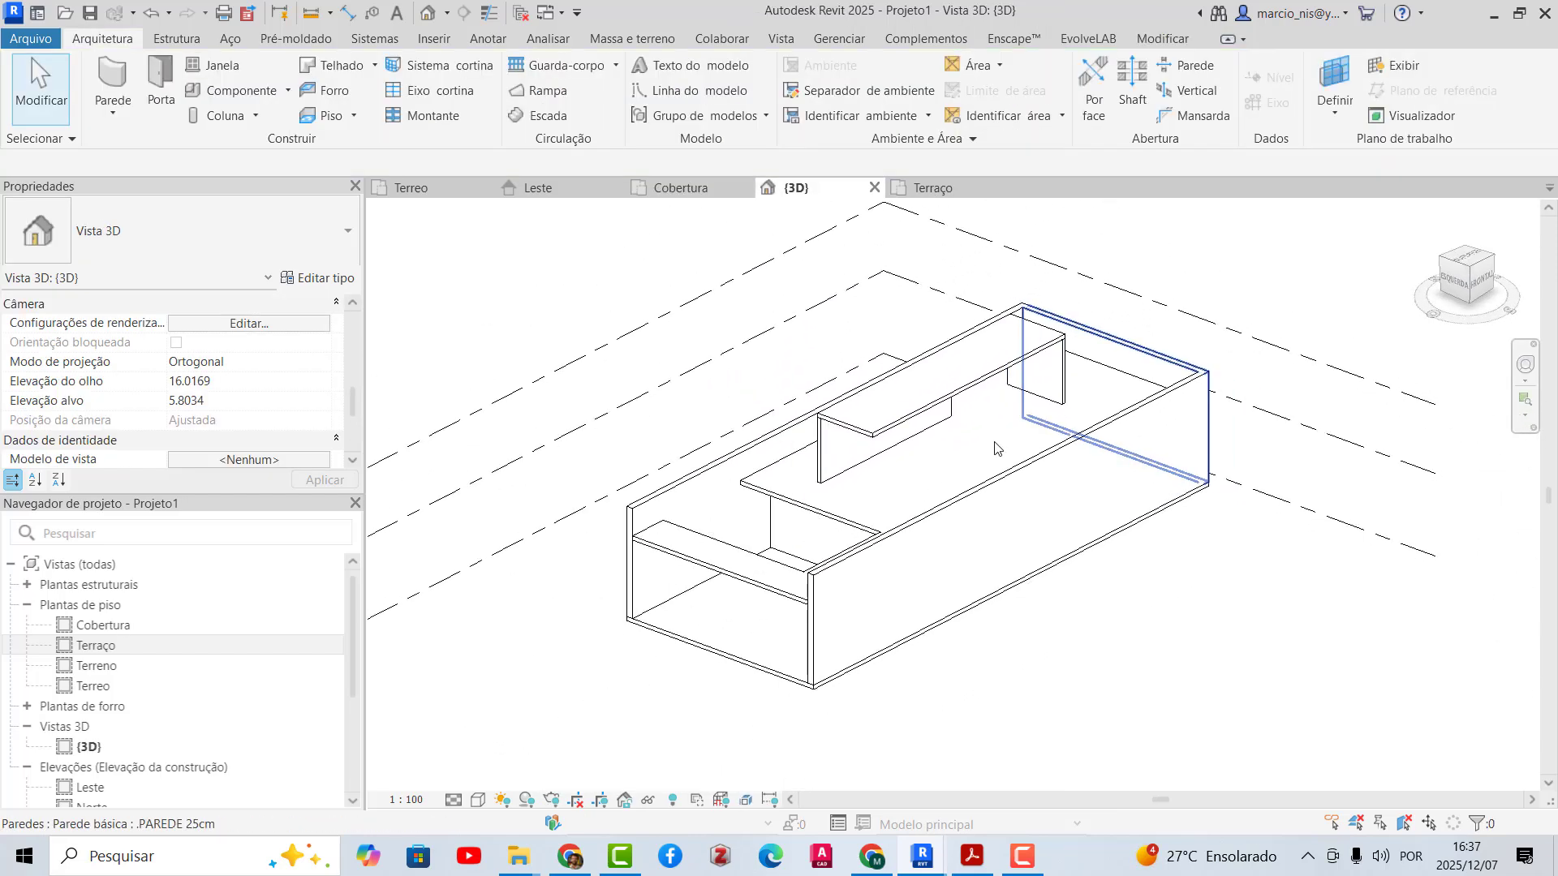
pyautogui.keyDown('shift'); pyautogui.moveTo(998, 449); pyautogui.dragTo(880, 398, button='middle'); pyautogui.keyUp('shift')
pyautogui.scroll(3, 876, 391)
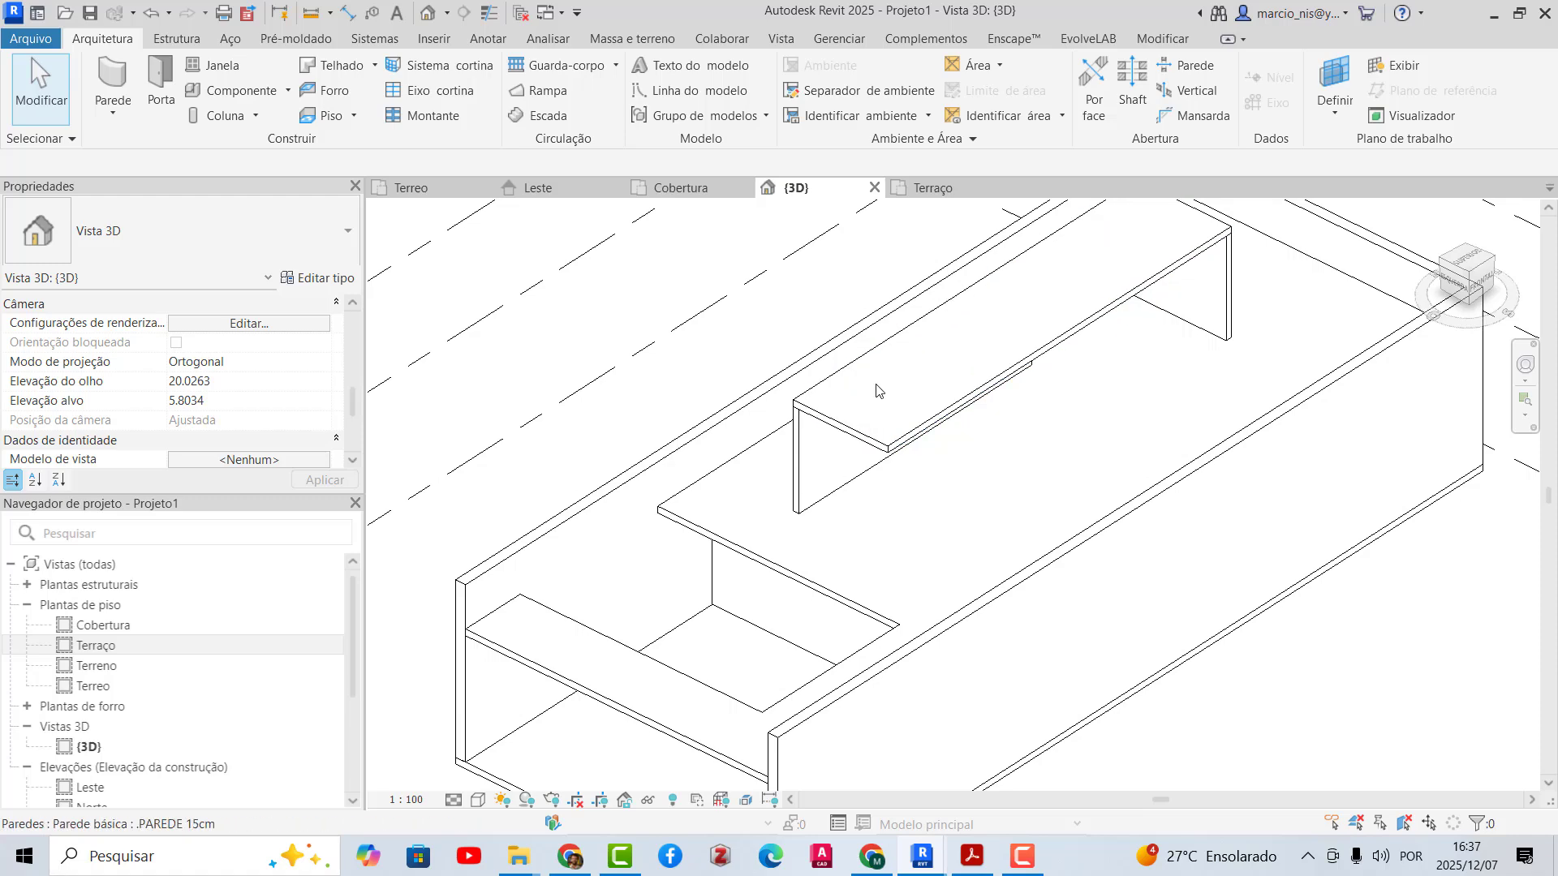
pyautogui.scroll(-2, 1079, 441)
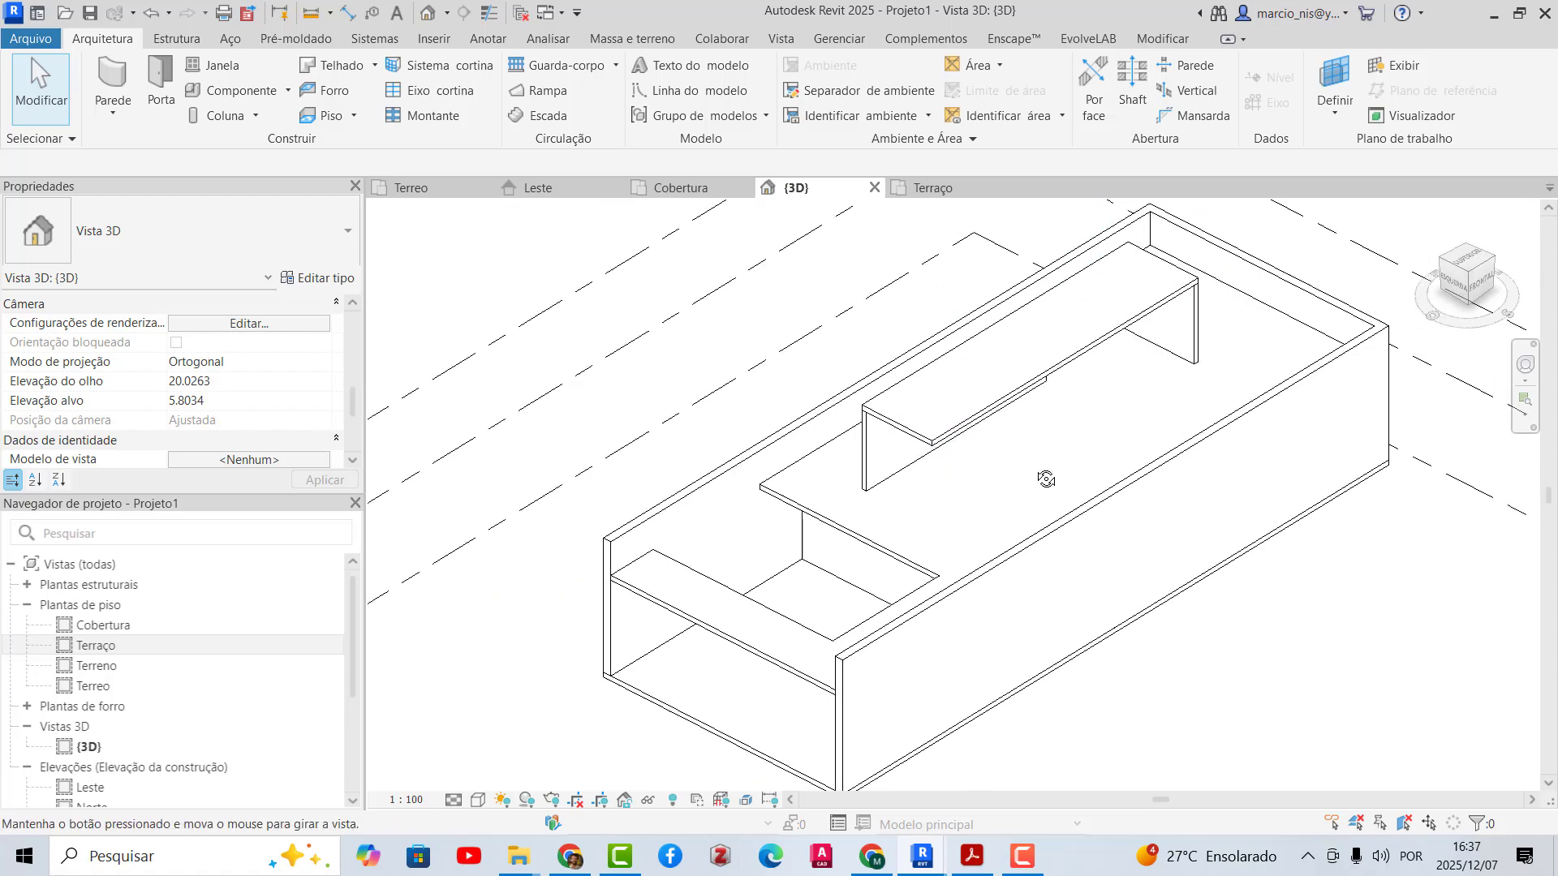
pyautogui.keyDown('shift'); pyautogui.moveTo(1039, 480); pyautogui.dragTo(1067, 451, button='middle'); pyautogui.keyUp('shift')
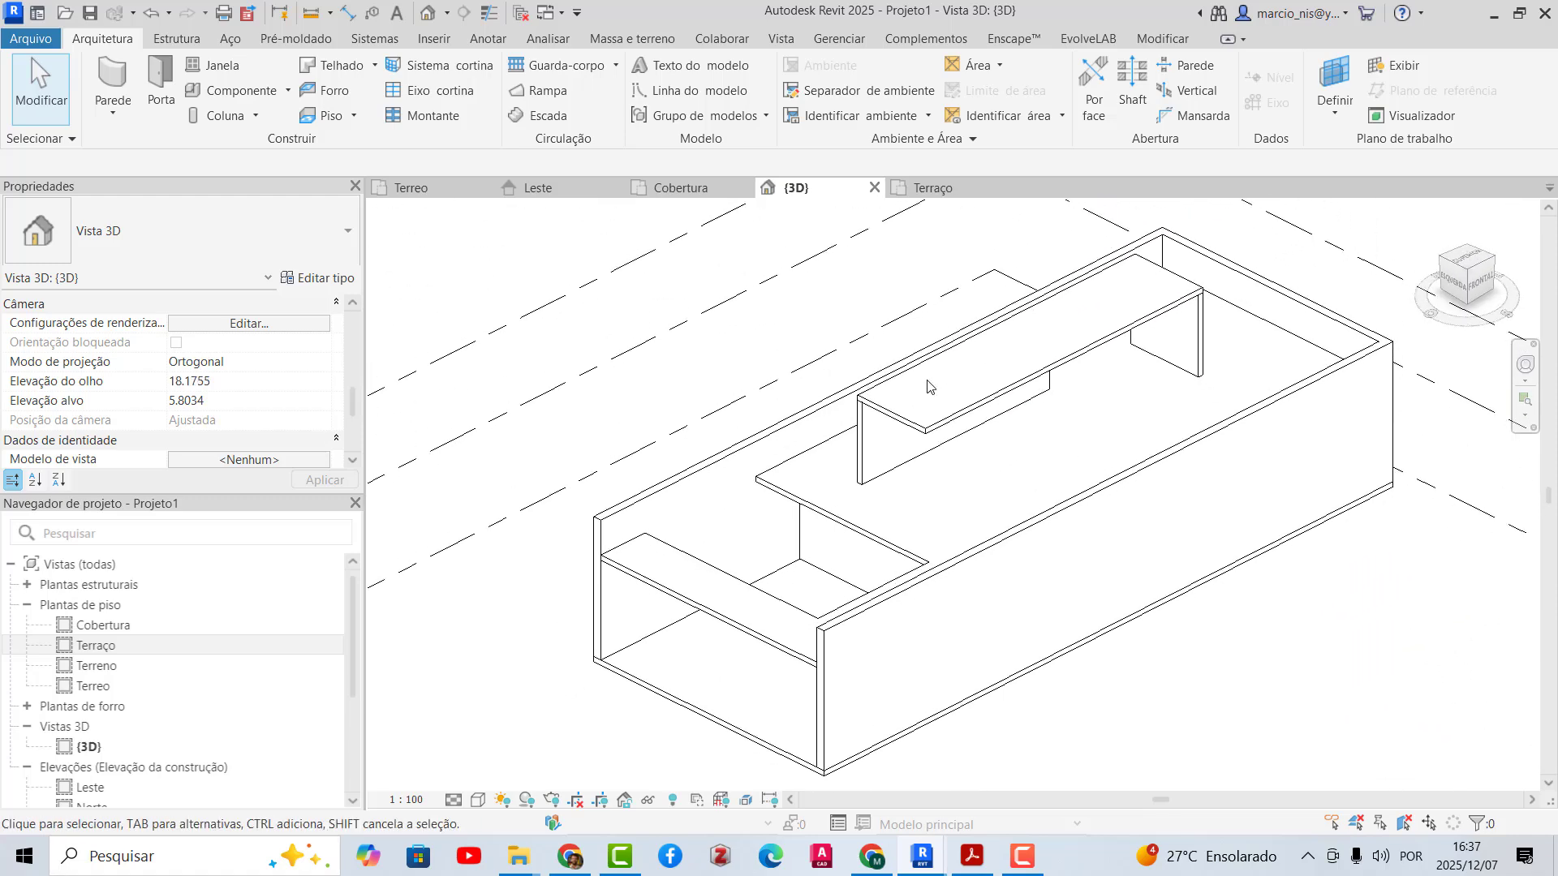
pyautogui.scroll(-1, 1001, 479)
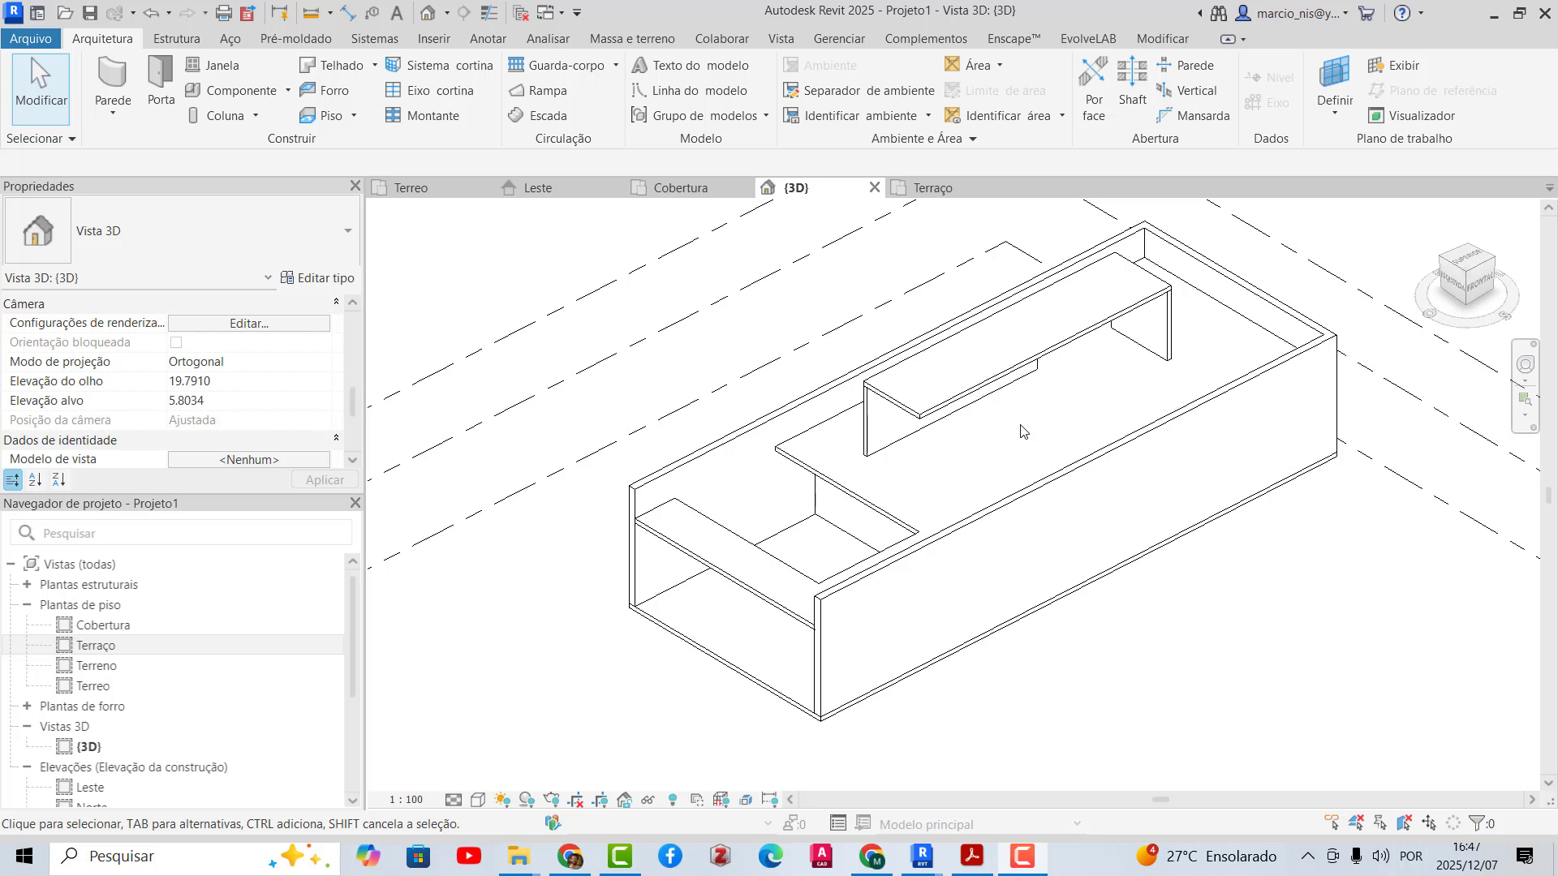
# - Compare the Terreo plan with the Terreo plan in the Pavilhao reference, examining the doors of the two small rooms
pyautogui.click(412, 195)
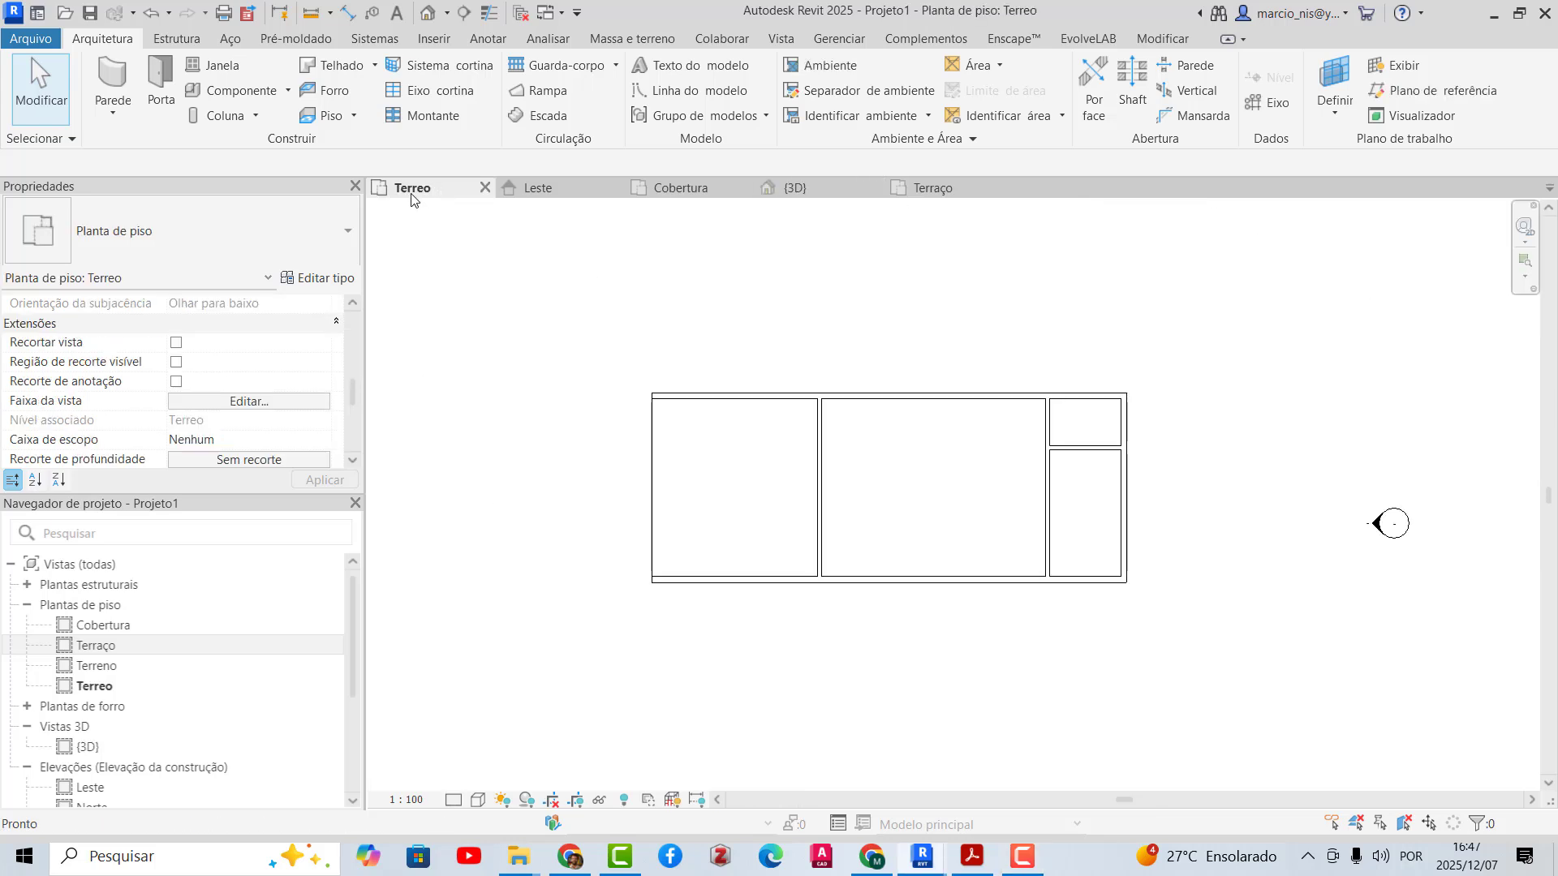
pyautogui.scroll(3, 893, 452)
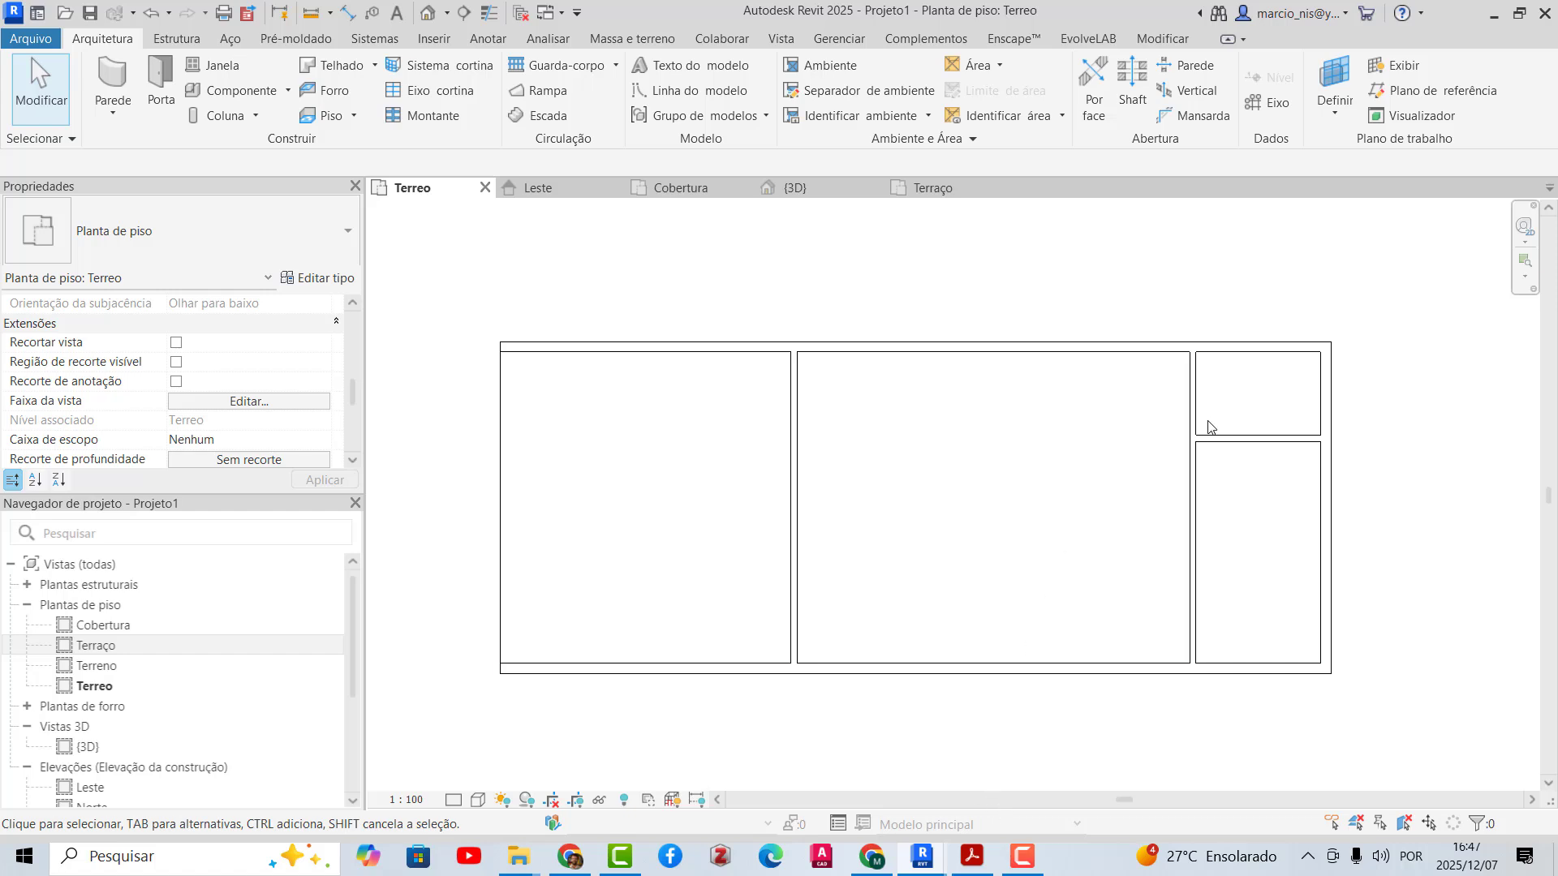
pyautogui.scroll(3, 1304, 442)
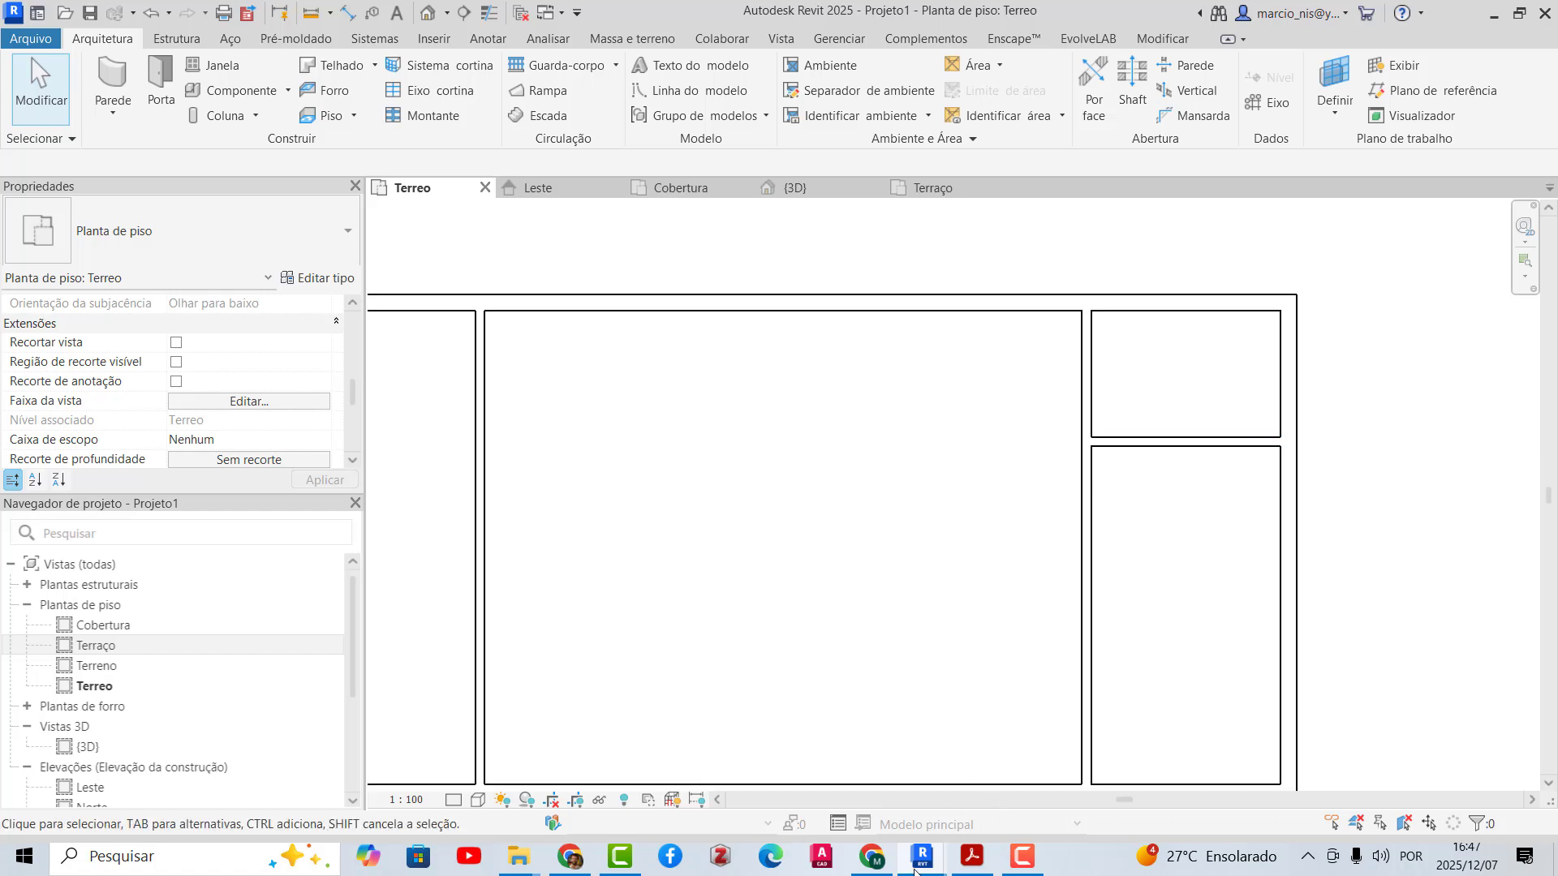
pyautogui.moveTo(917, 862)
pyautogui.click(814, 775)
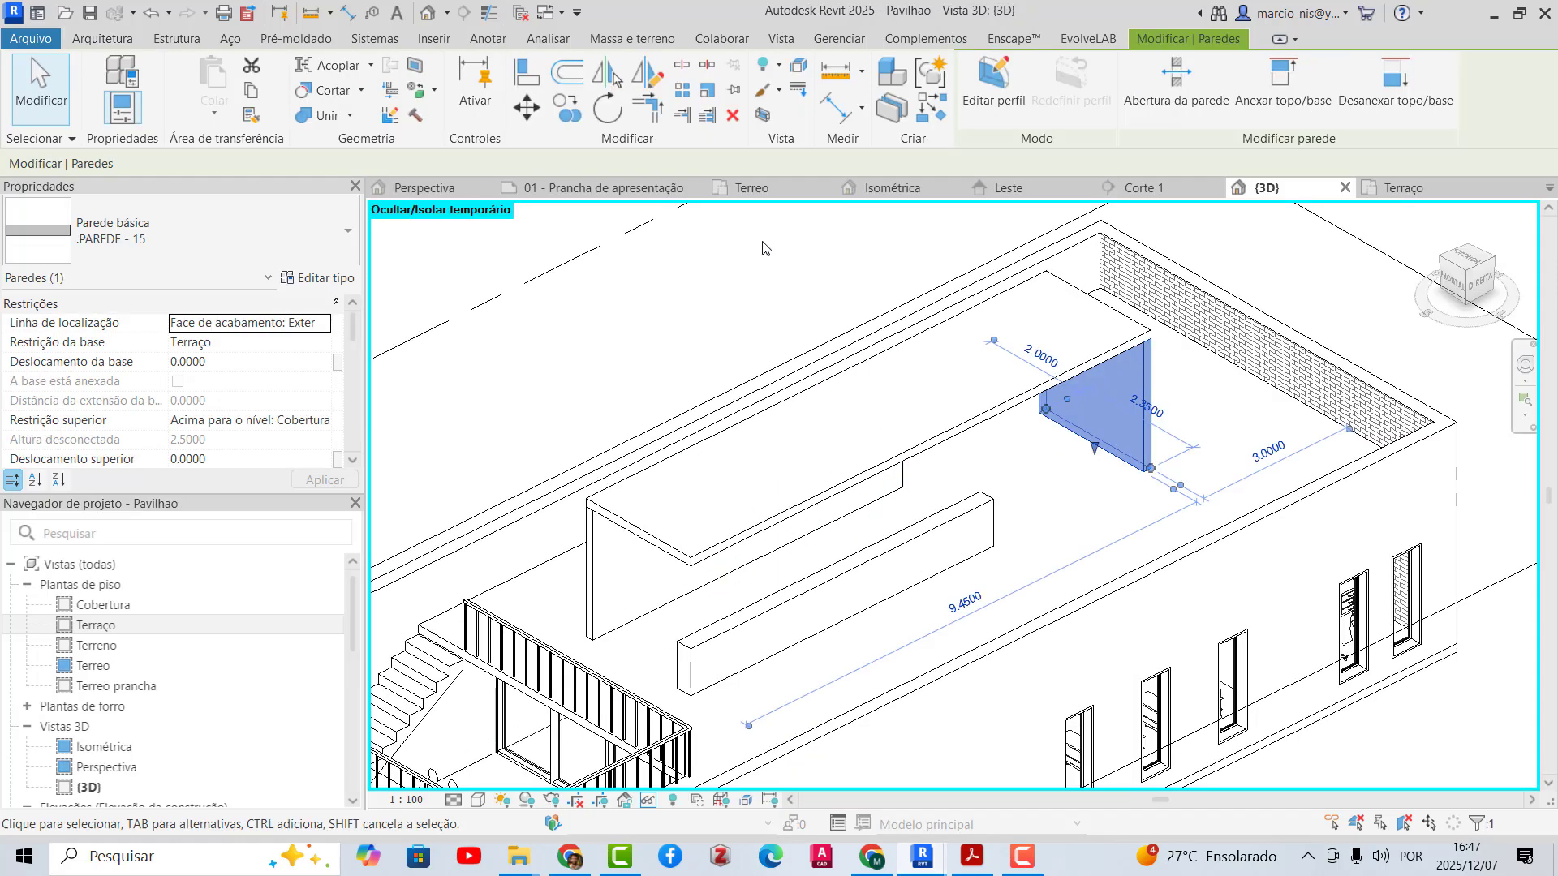
pyautogui.click(766, 193)
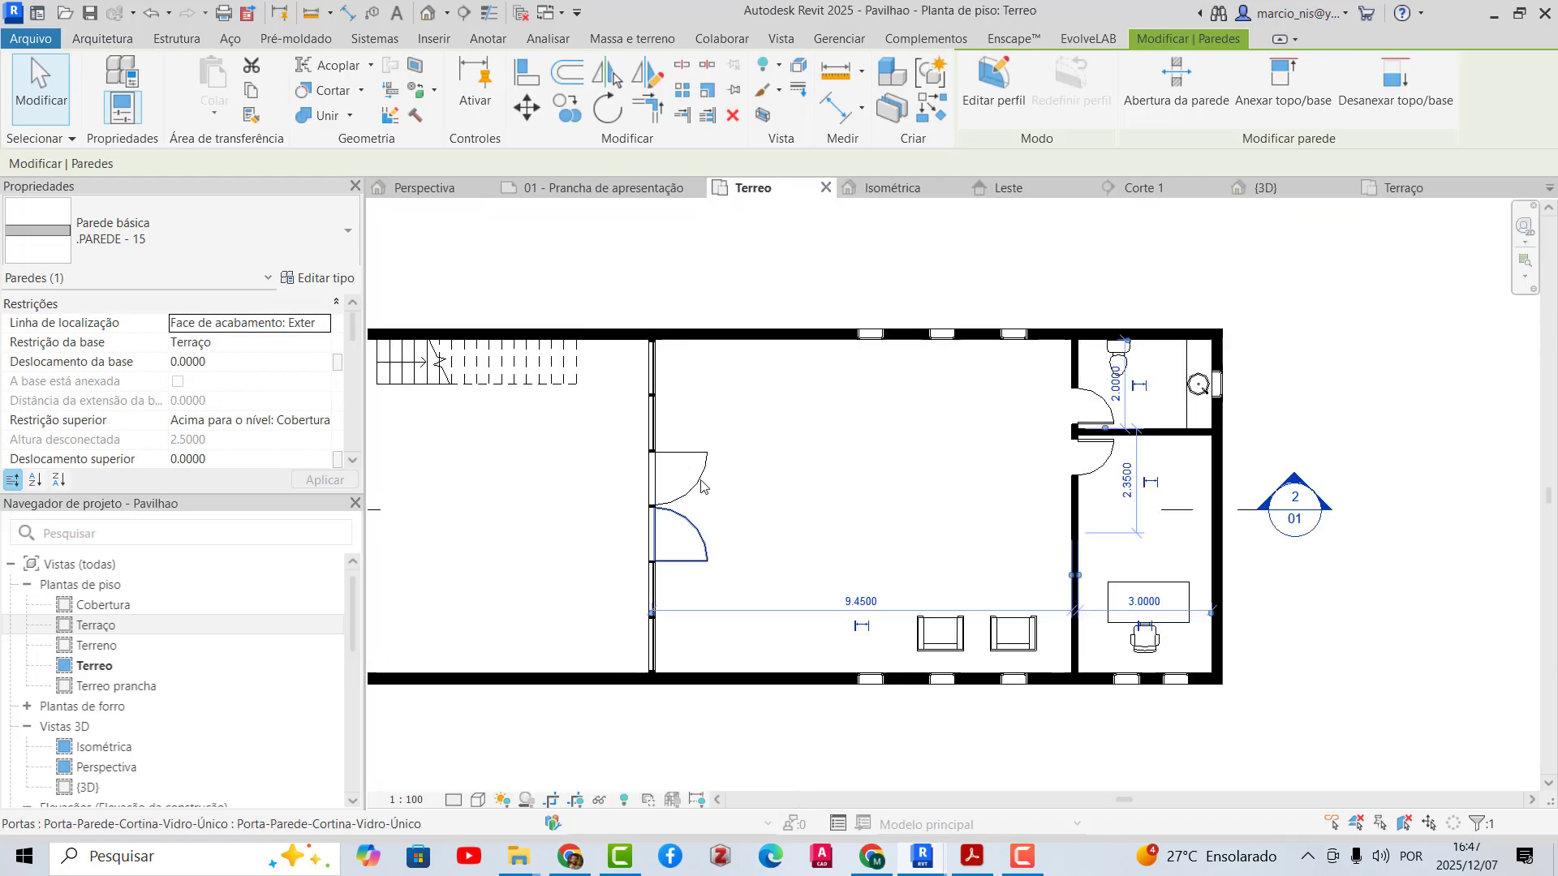
pyautogui.scroll(2, 1151, 464)
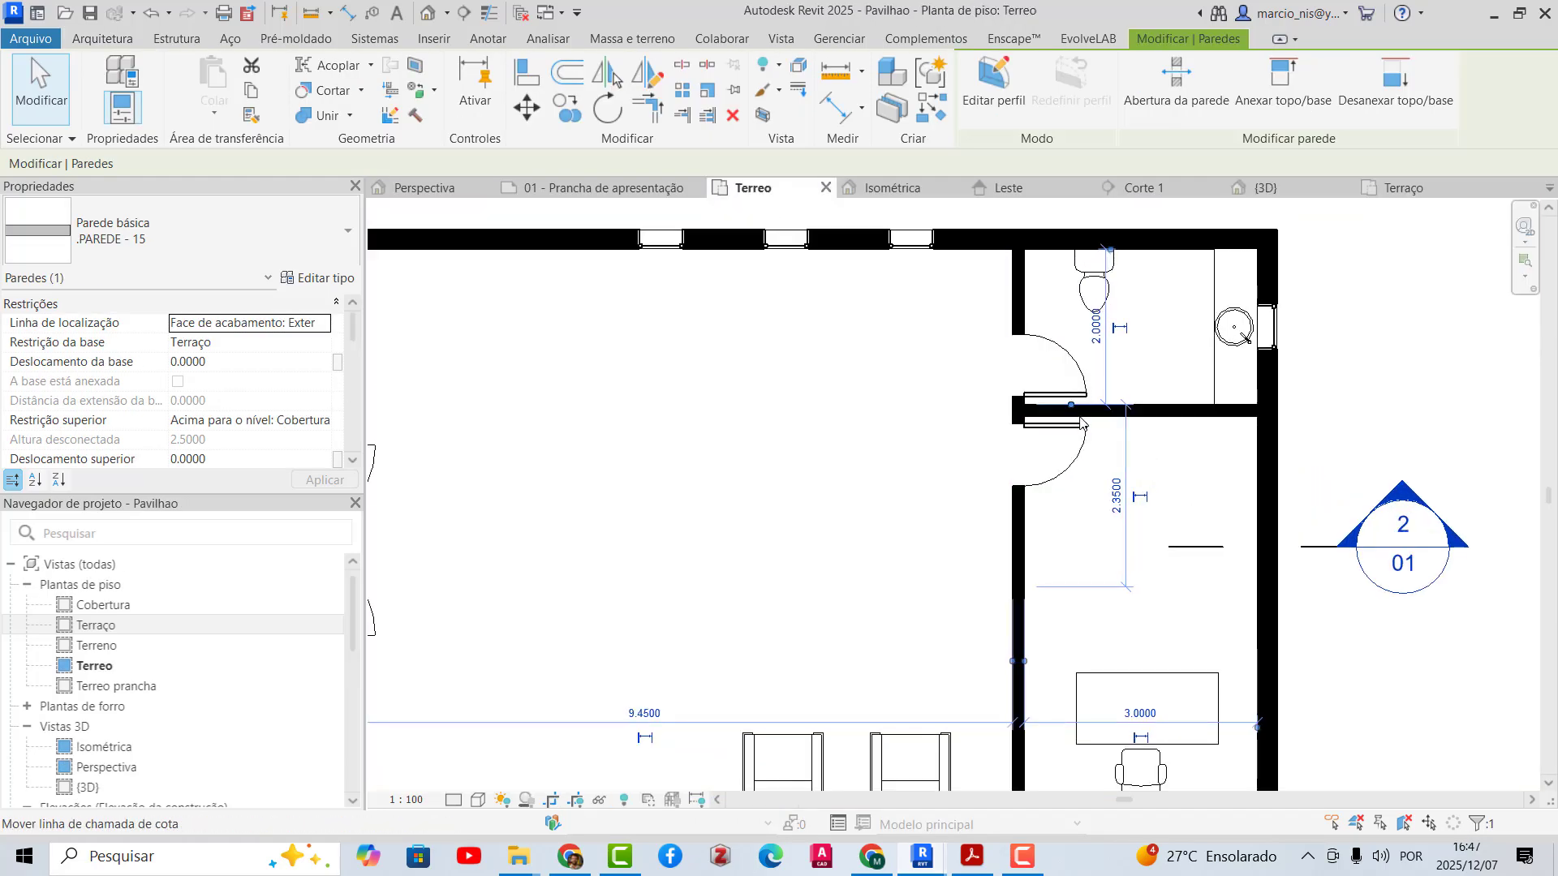
pyautogui.scroll(-1, 1118, 422)
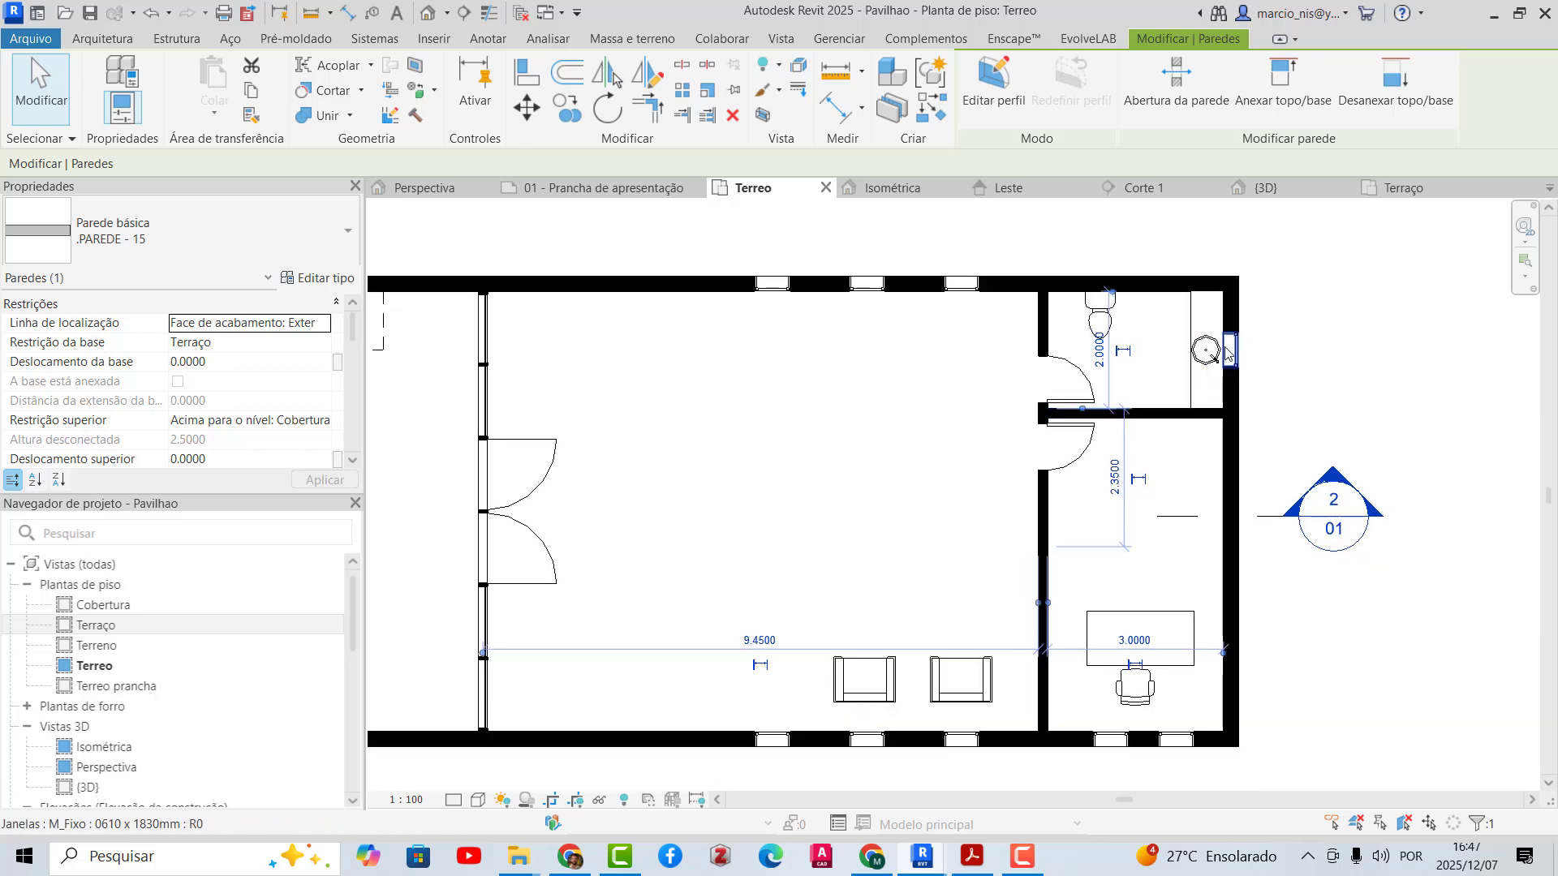
pyautogui.scroll(2, 1124, 421)
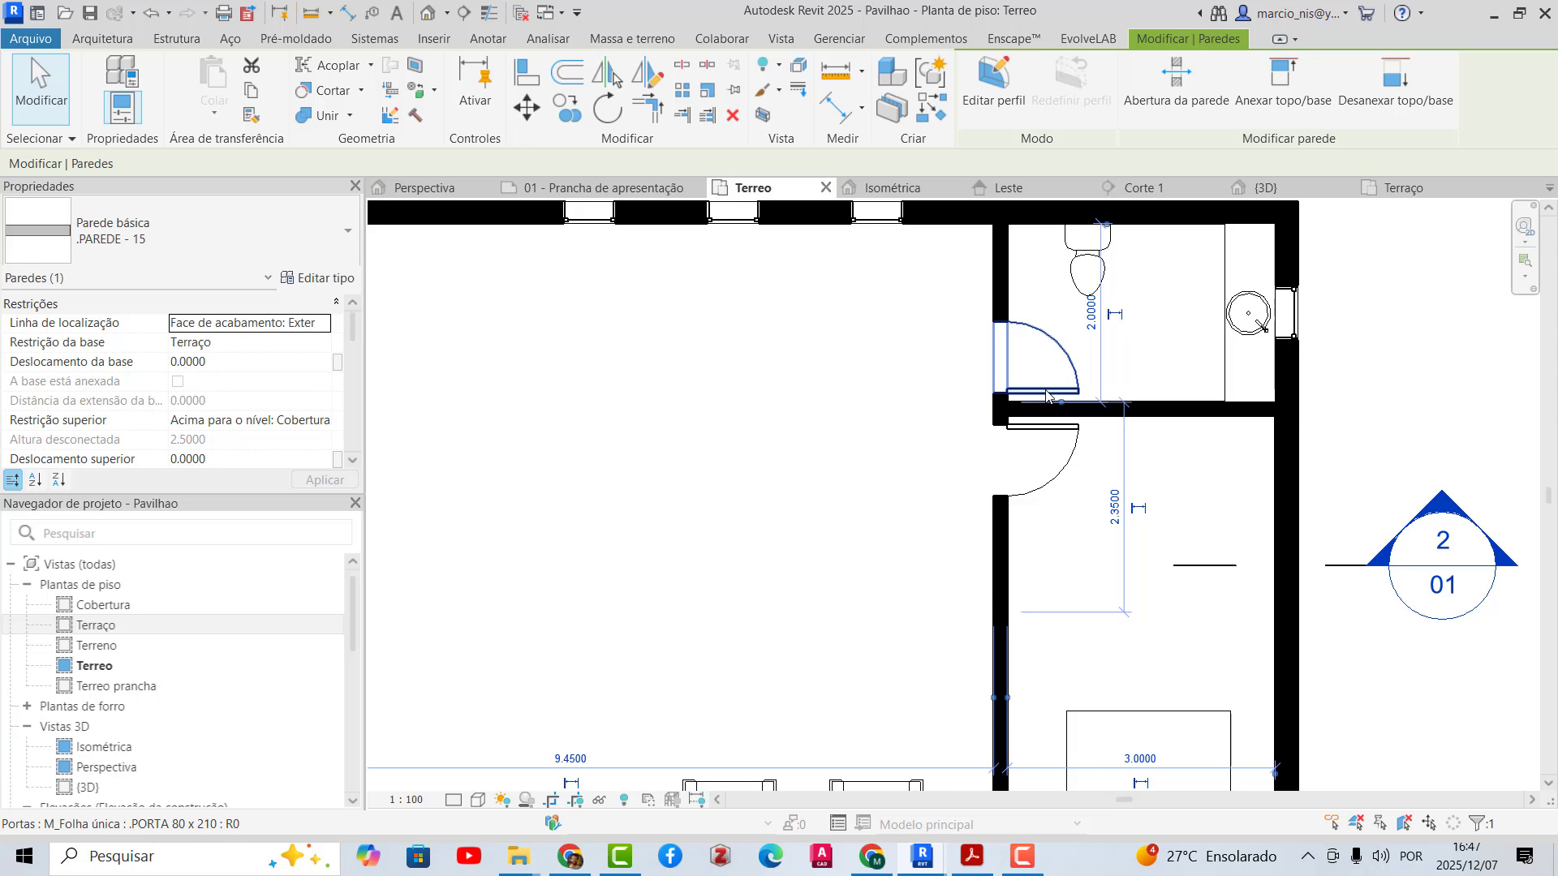
pyautogui.click(1046, 426)
pyautogui.scroll(1, 1042, 430)
pyautogui.click(1046, 327)
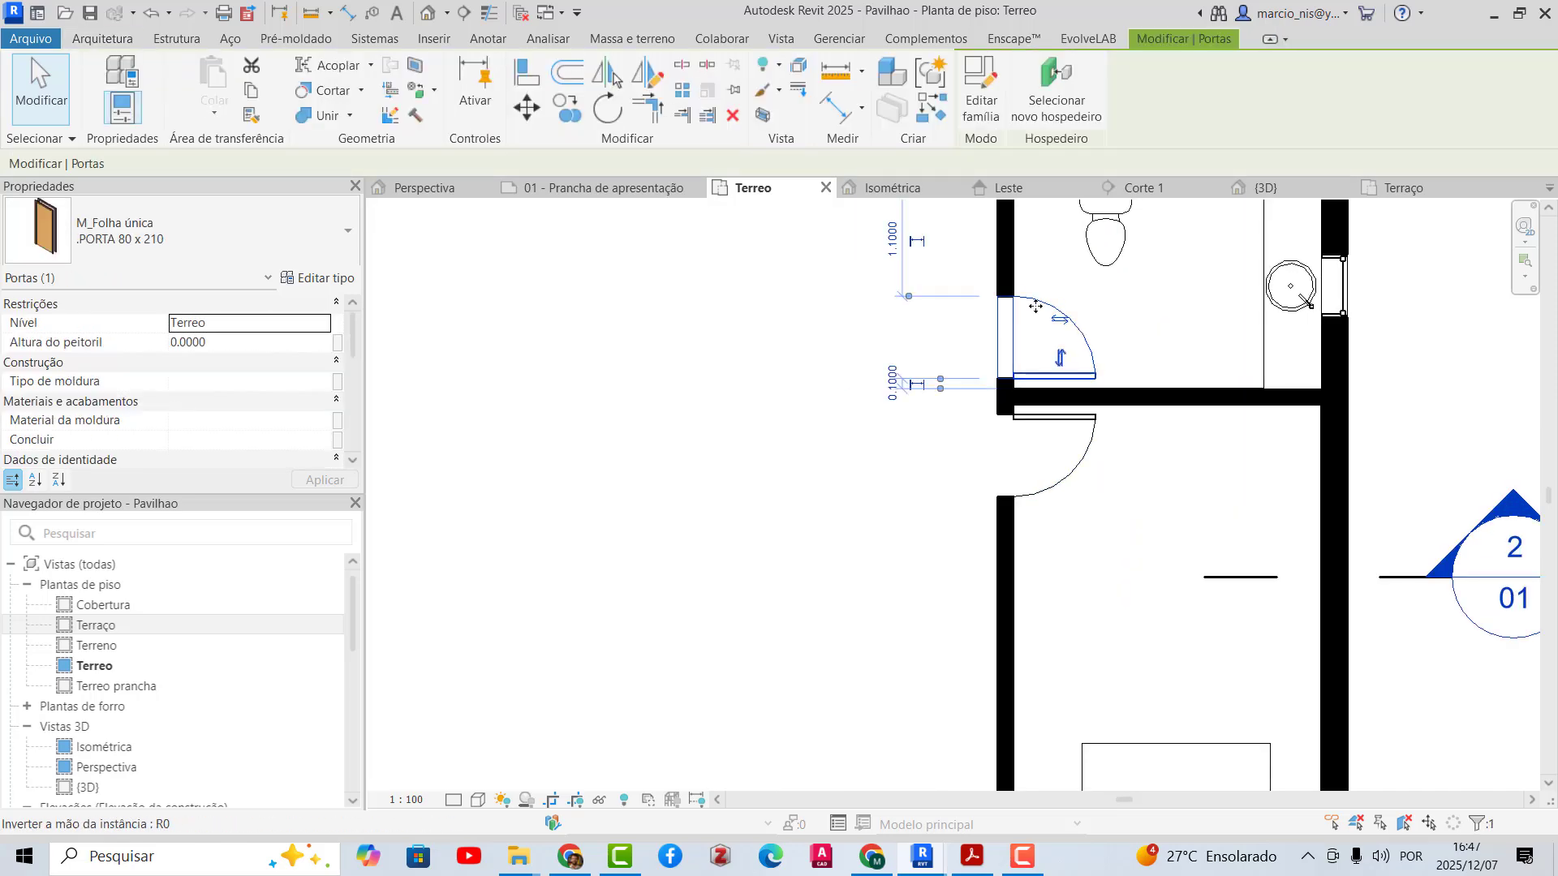
# - Return to Projeto1 and start a door placement with the M_Folha única 0762 x 2032mm type, opening its type properties
pyautogui.hotkey('alt', 'Tab')
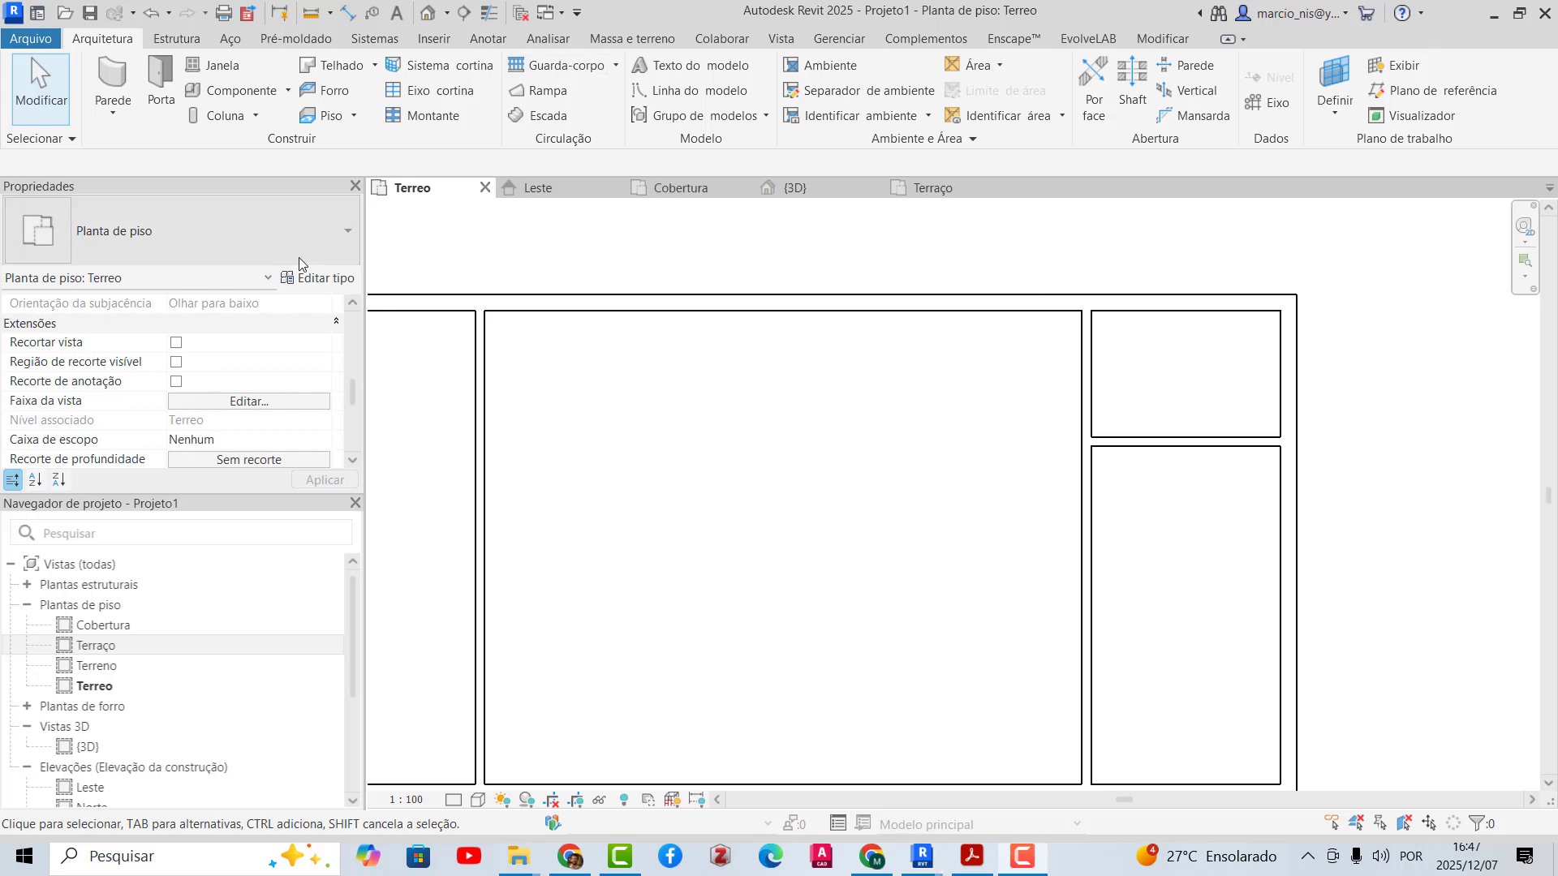
pyautogui.click(165, 79)
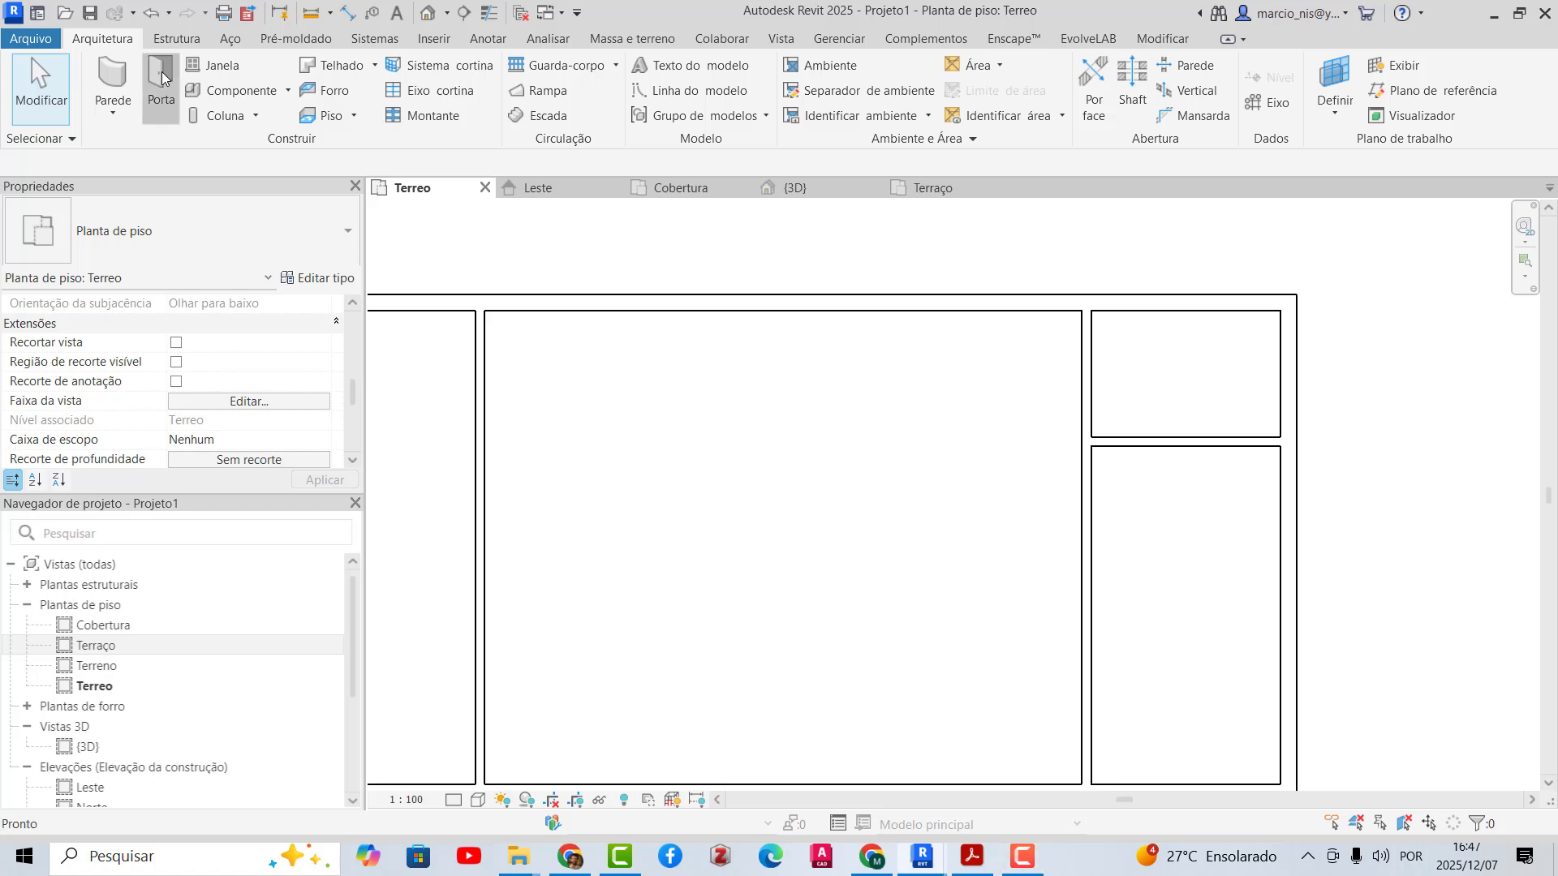
pyautogui.click(287, 228)
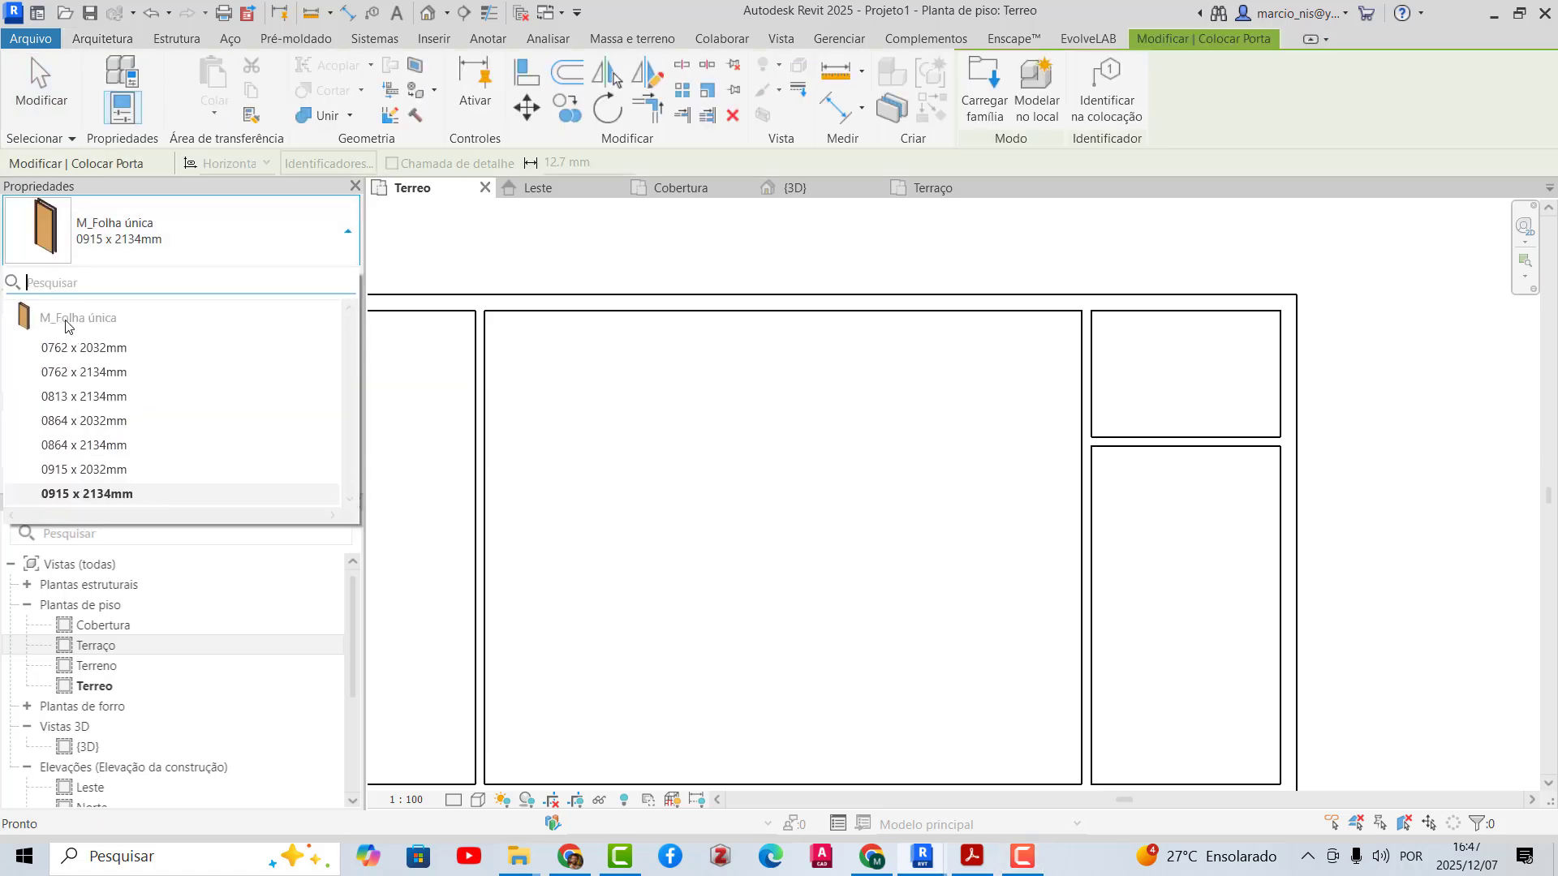
pyautogui.moveTo(78, 319)
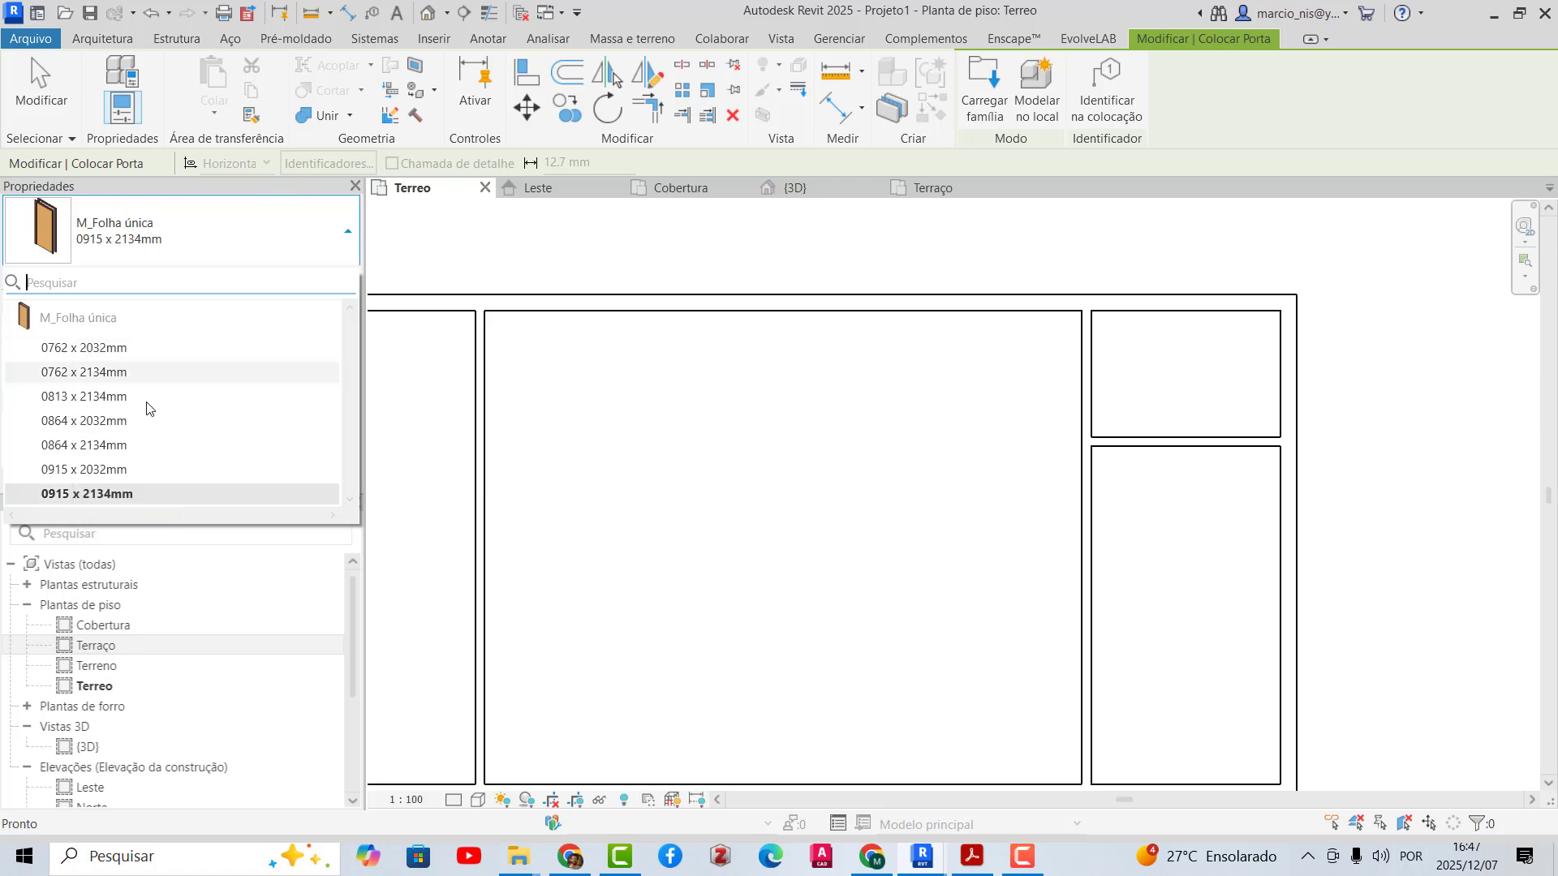
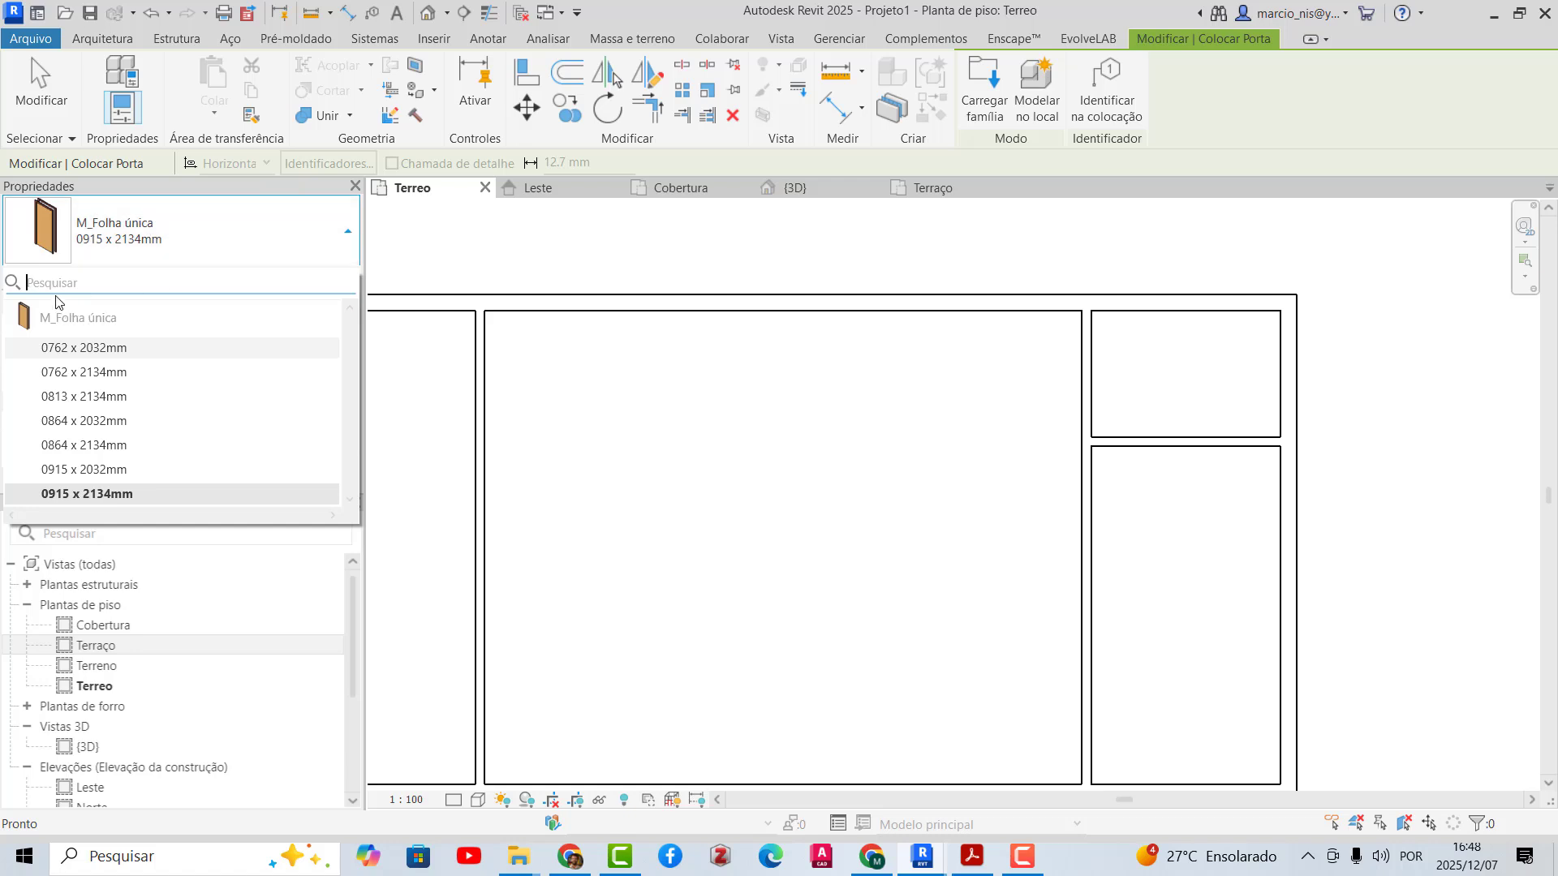
pyautogui.click(105, 347)
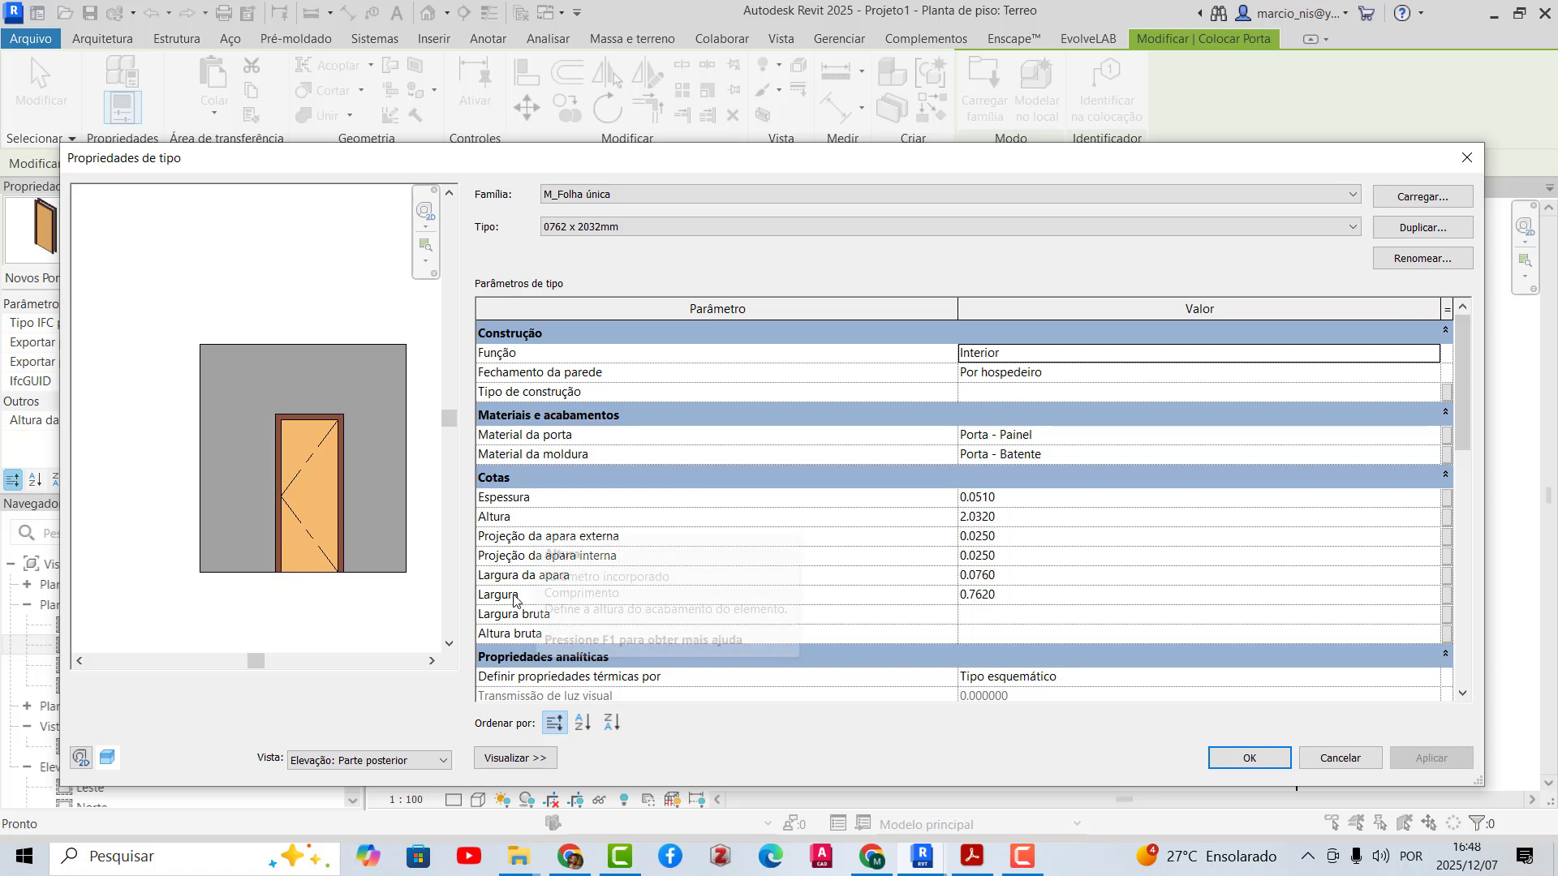
pyautogui.click(982, 596)
pyautogui.doubleClick(984, 595)
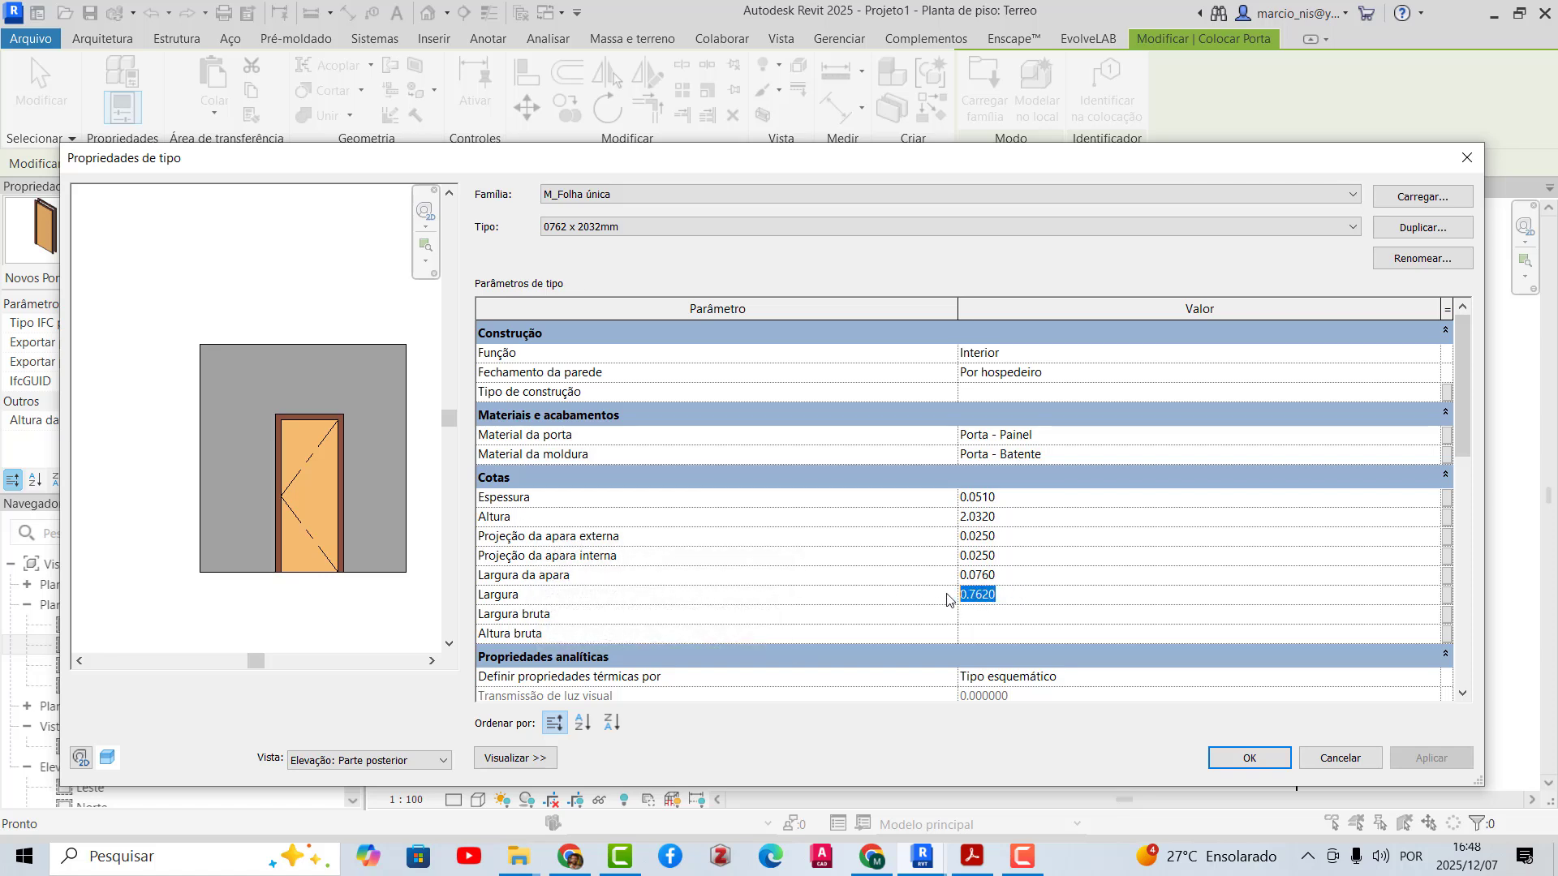
pyautogui.write('.80')
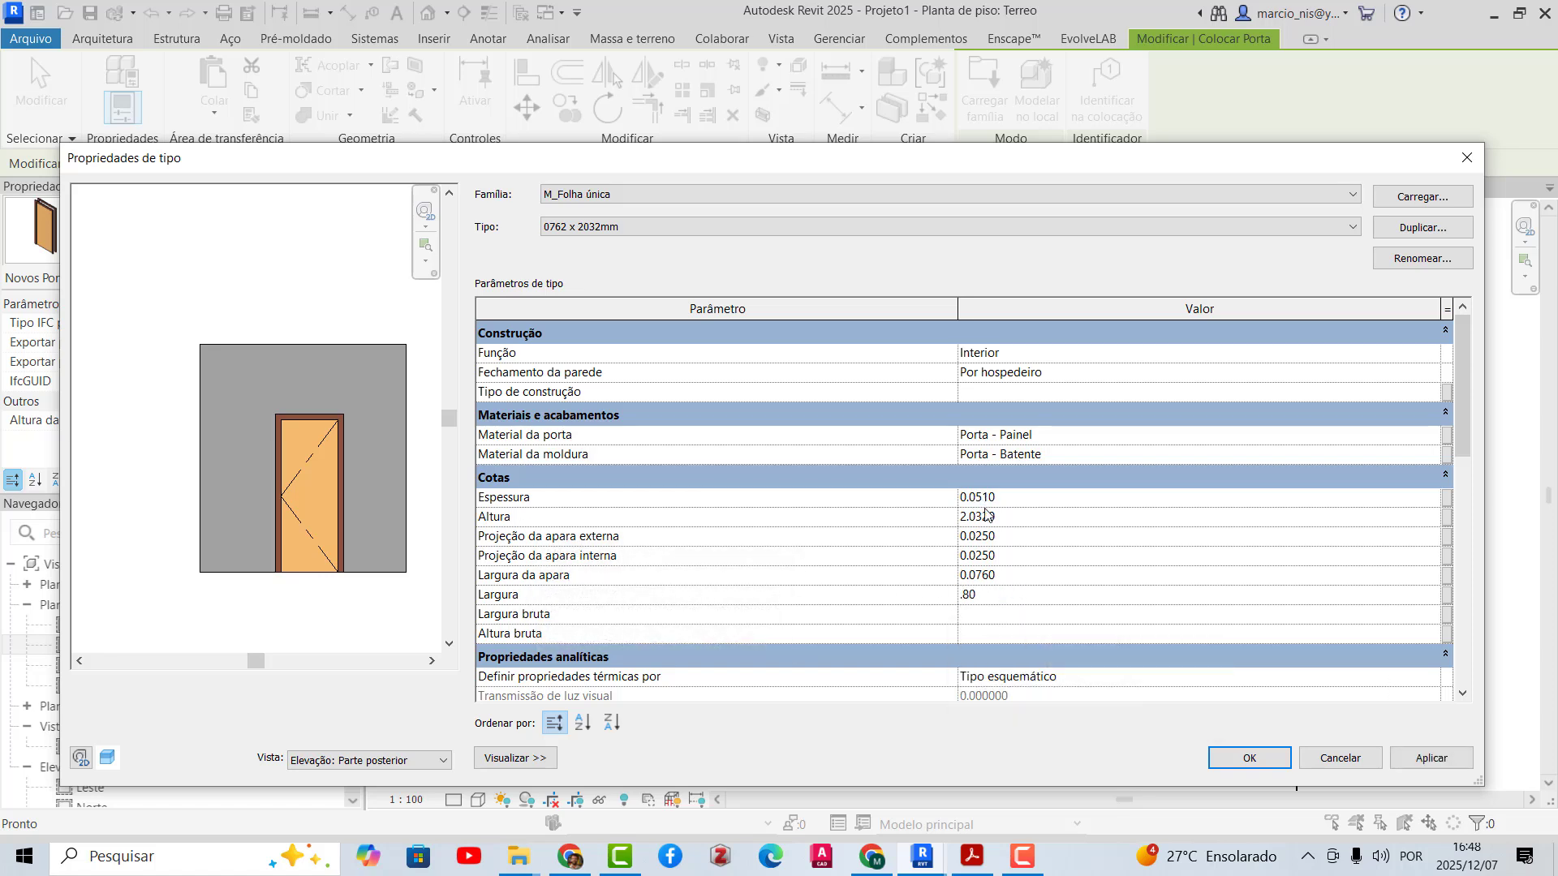
pyautogui.click(979, 516)
pyautogui.moveTo(1020, 517); pyautogui.dragTo(1027, 521)
pyautogui.press('BackSpace')
pyautogui.press('BackSpace')
pyautogui.write('1000')
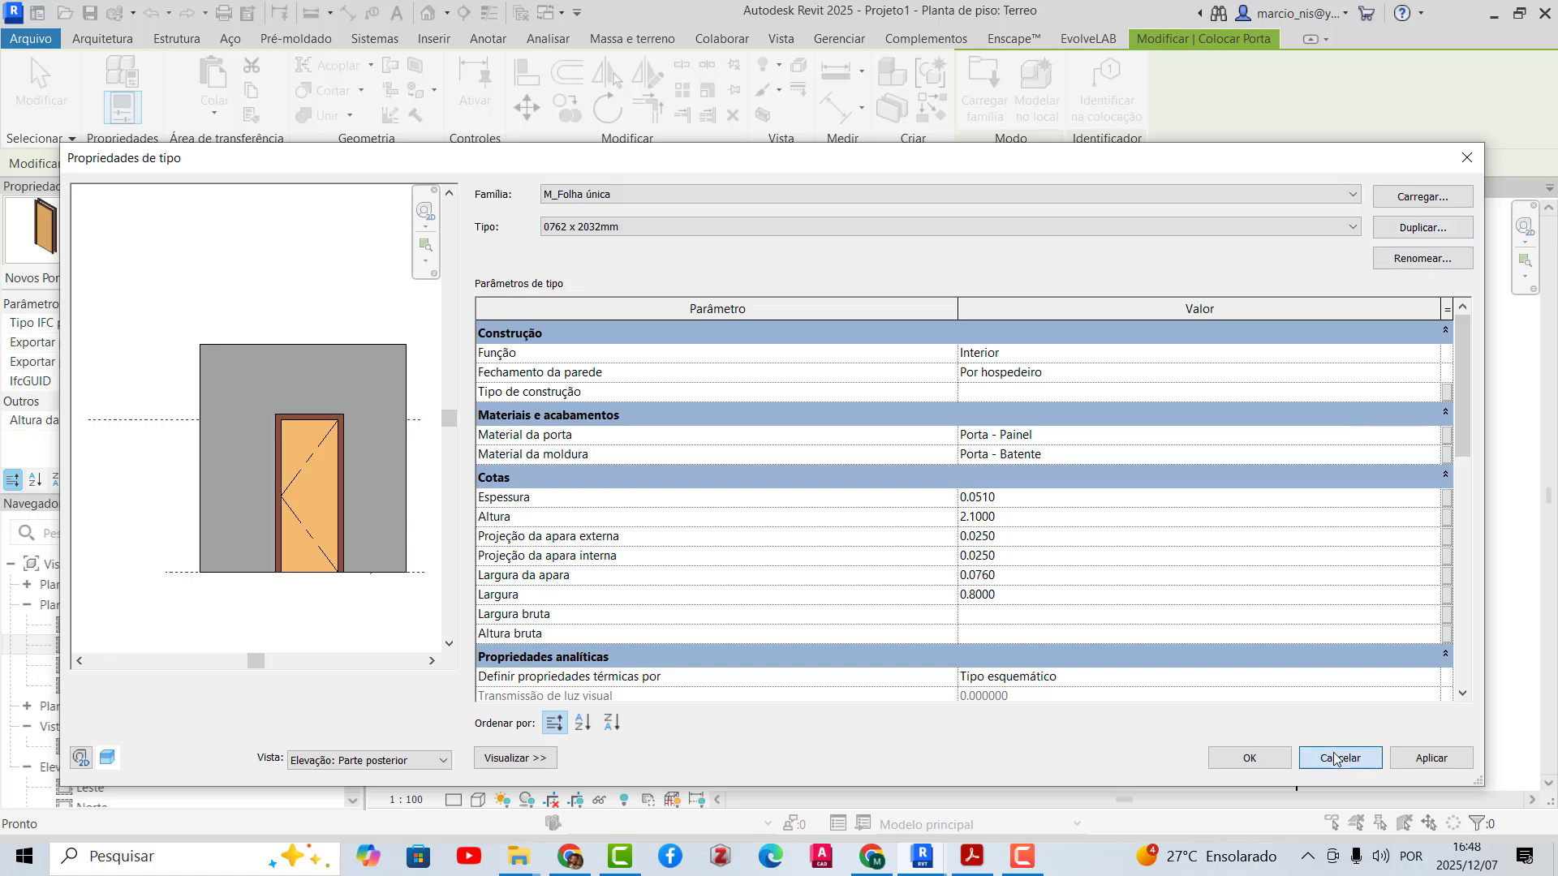
pyautogui.click(1339, 758)
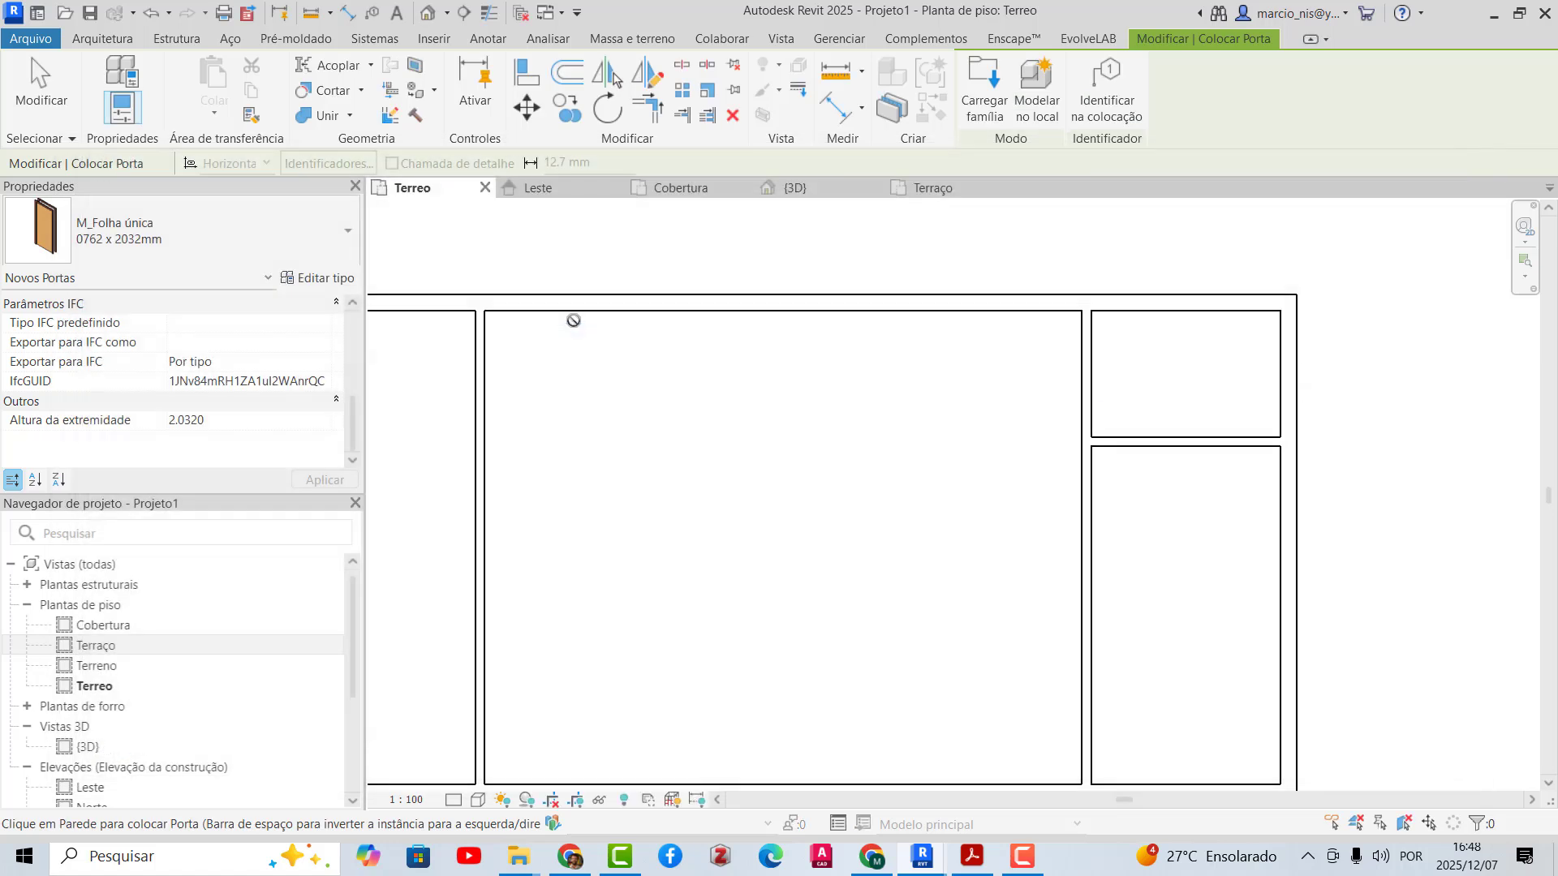
# - Duplicate the M_Folha única 0762 x 2032mm door type as .PORTA 80cm
pyautogui.click(326, 280)
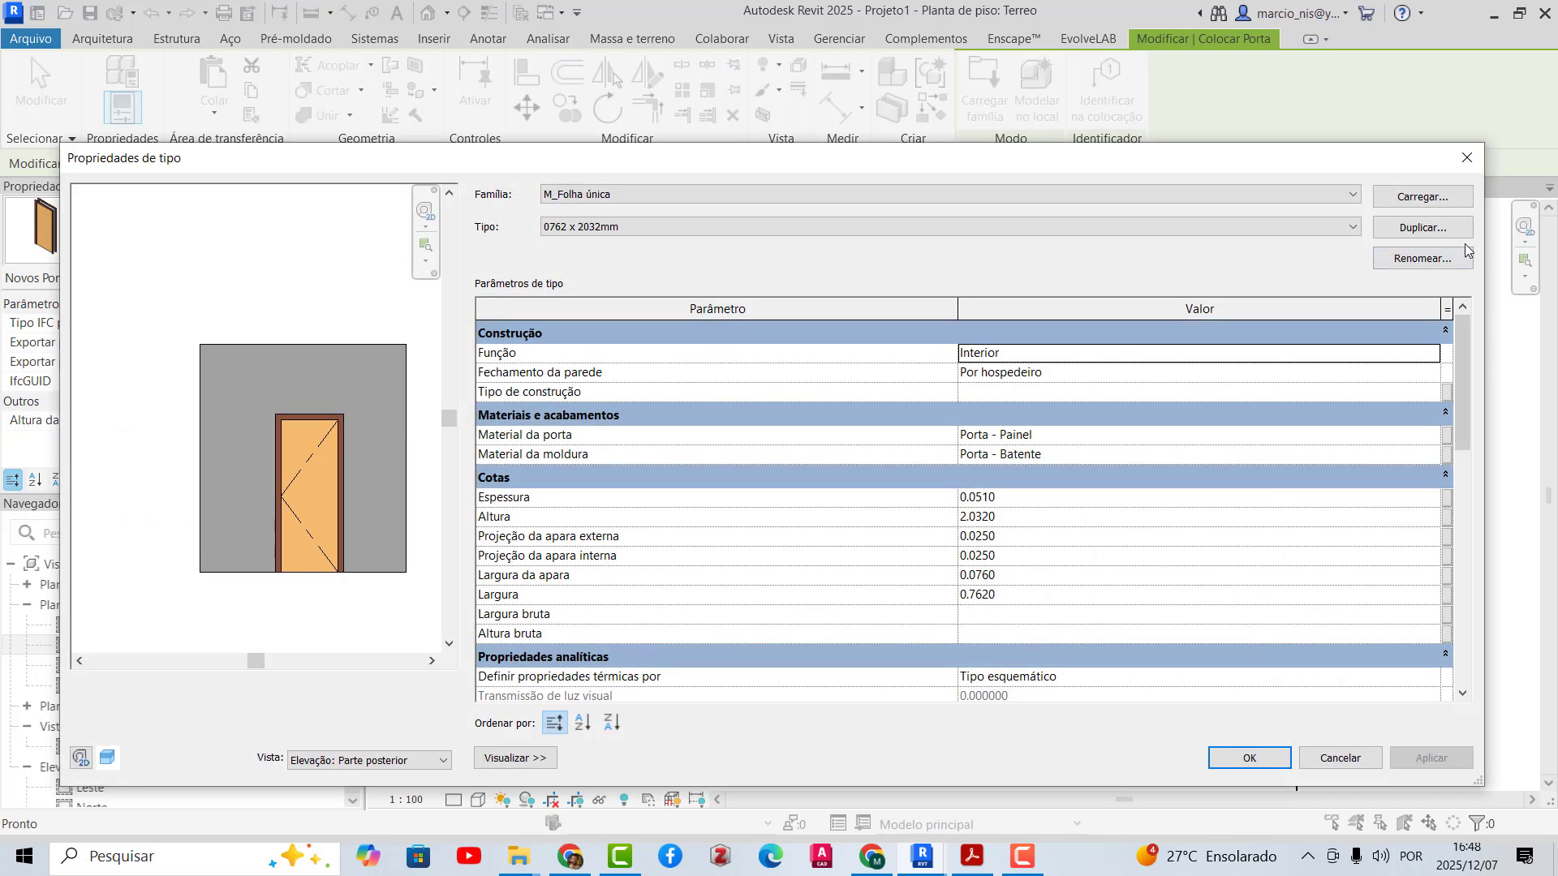
pyautogui.click(1420, 229)
pyautogui.write('.PORTA 80cm')
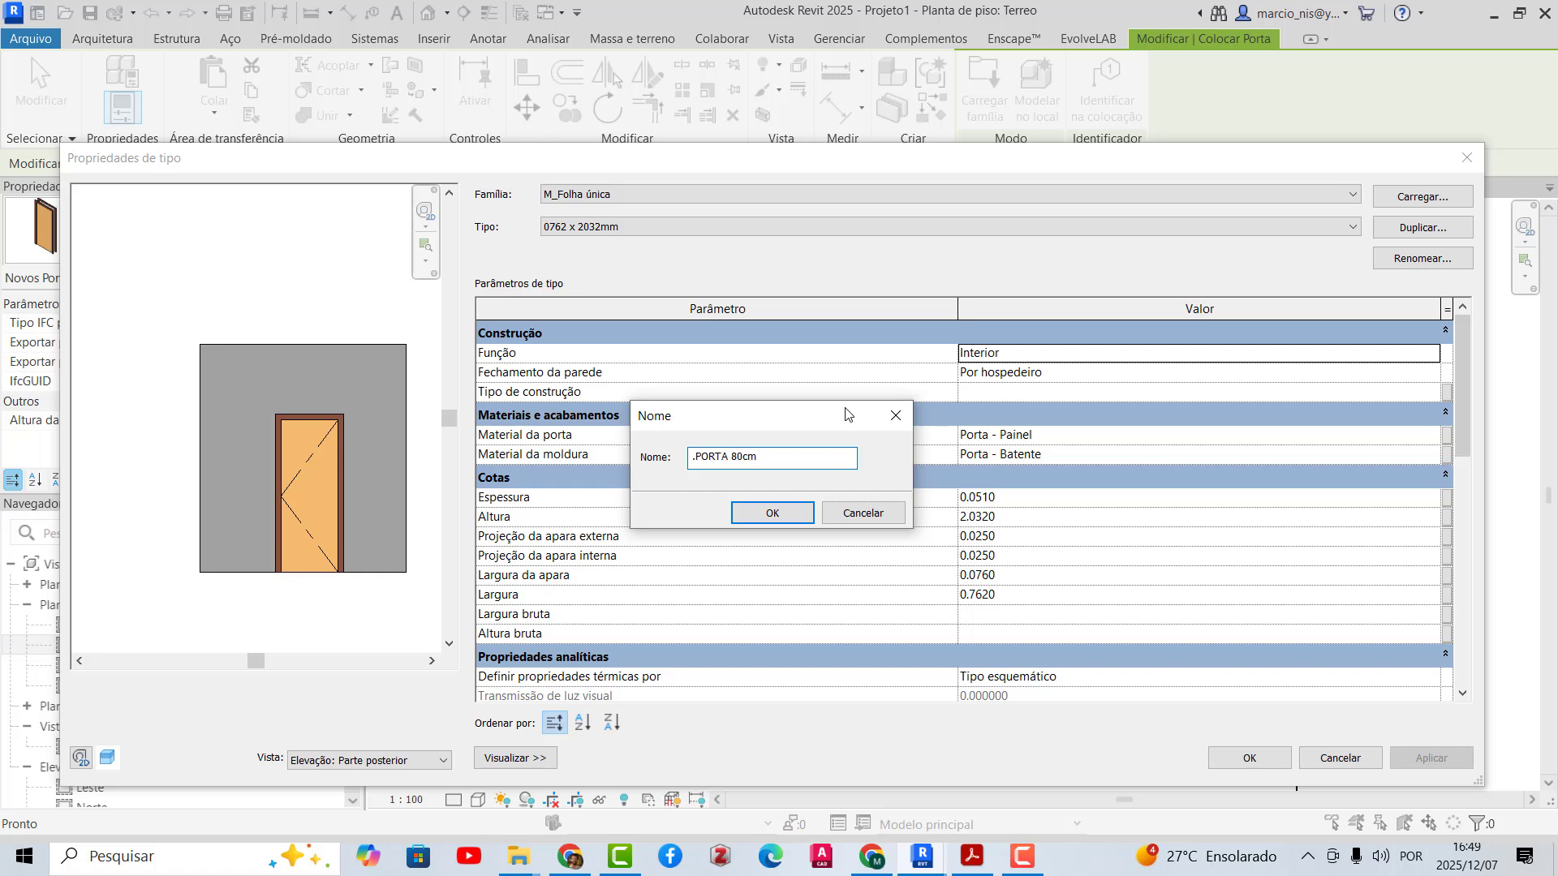
pyautogui.click(775, 514)
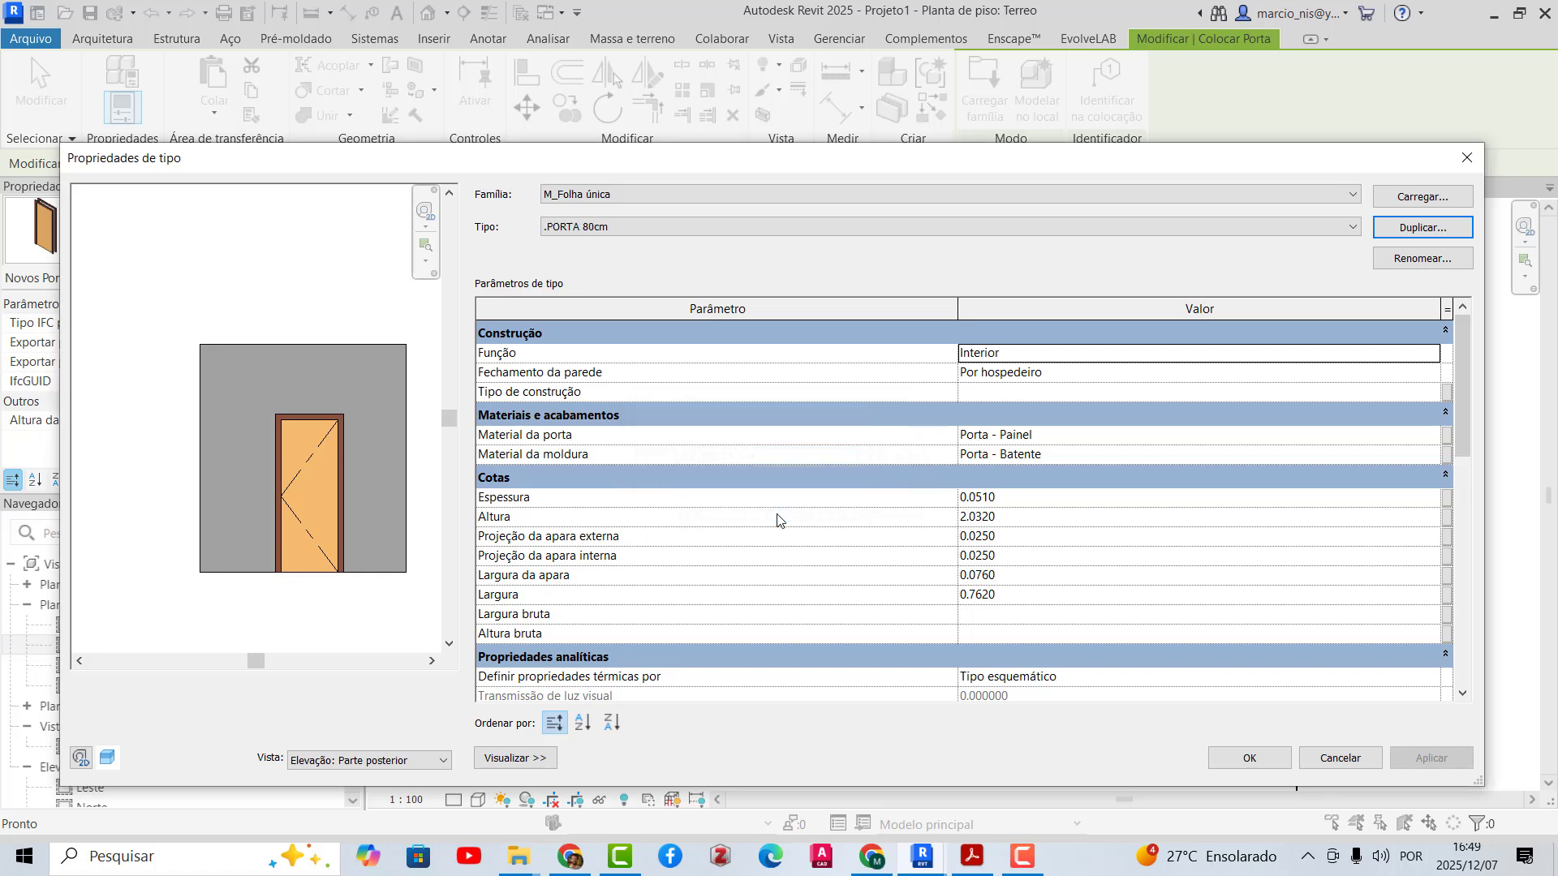
# - Set Altura to 2.1 and Largura da apara to 0.8 in the .PORTA 80cm type and apply the type changes
pyautogui.click(994, 516)
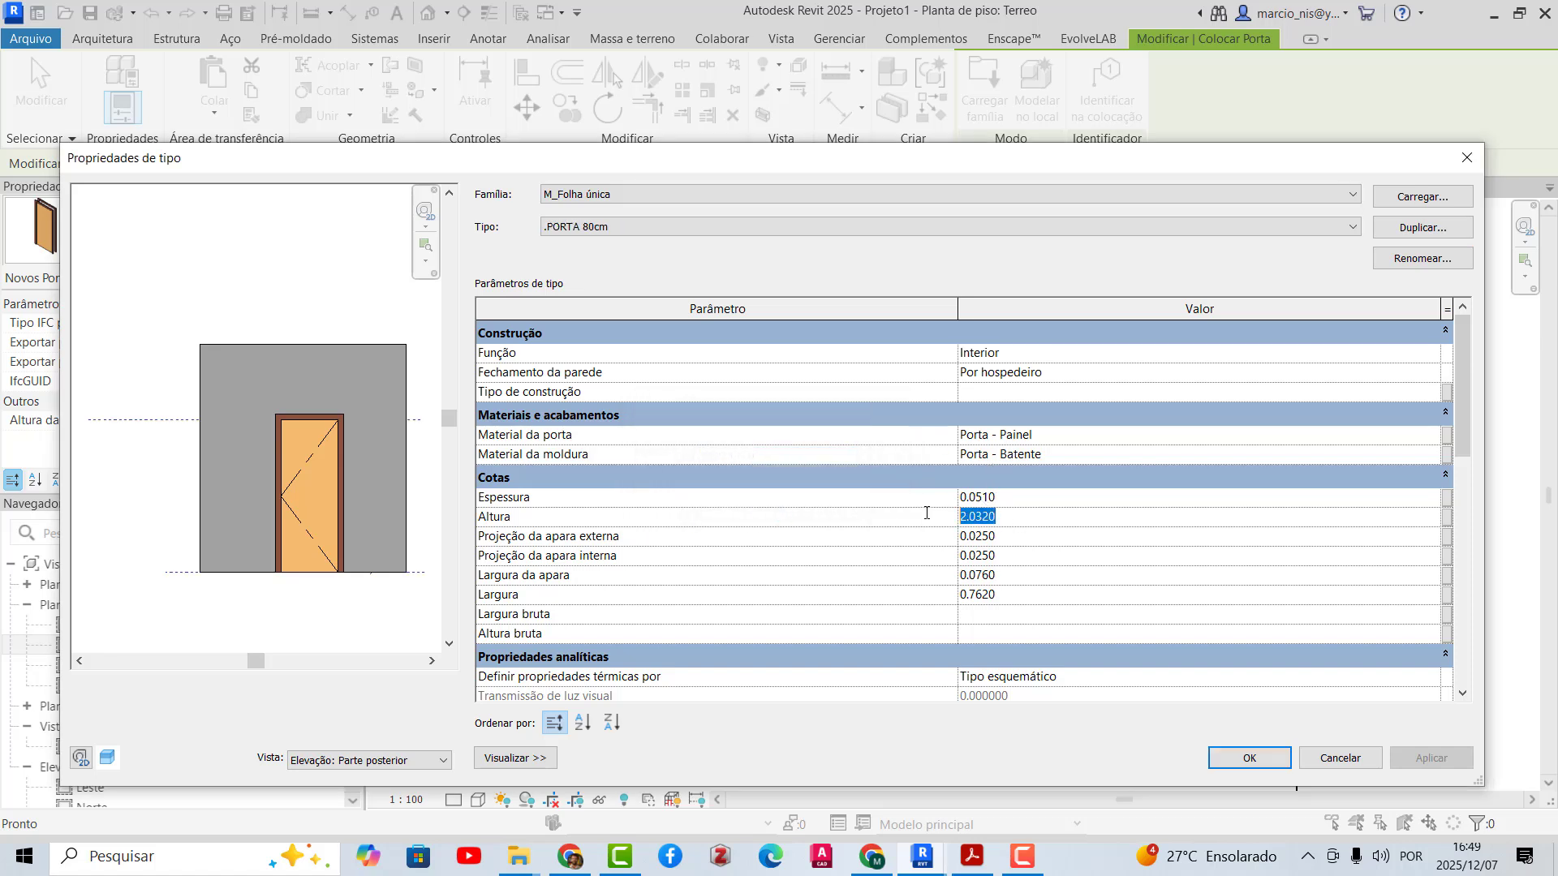
pyautogui.write('2.')
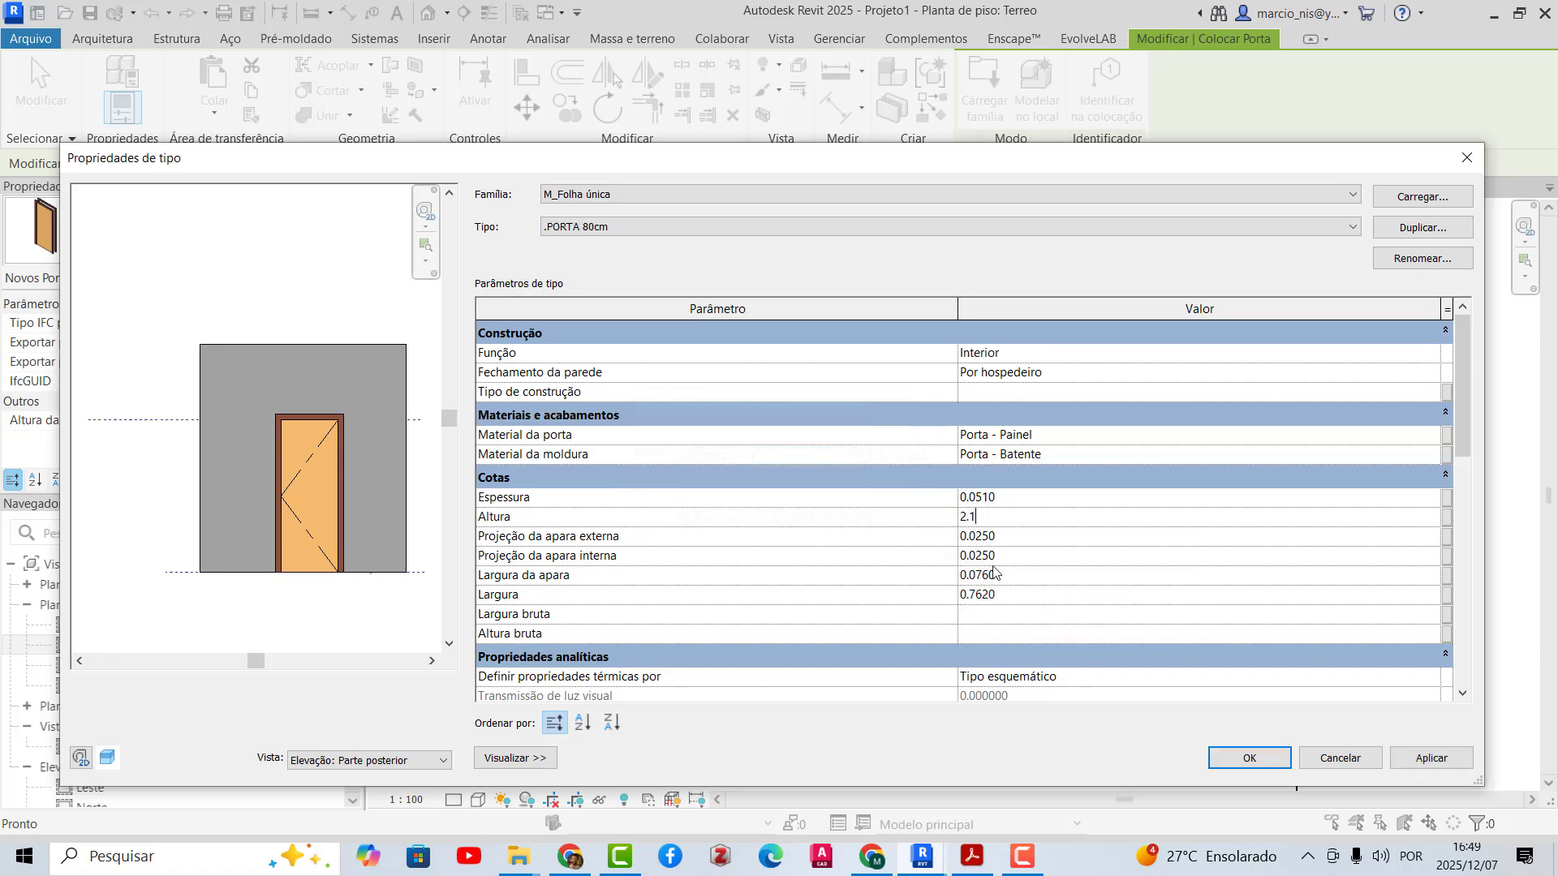
pyautogui.write('1')
pyautogui.click(995, 575)
pyautogui.write('.8')
pyautogui.click(1248, 759)
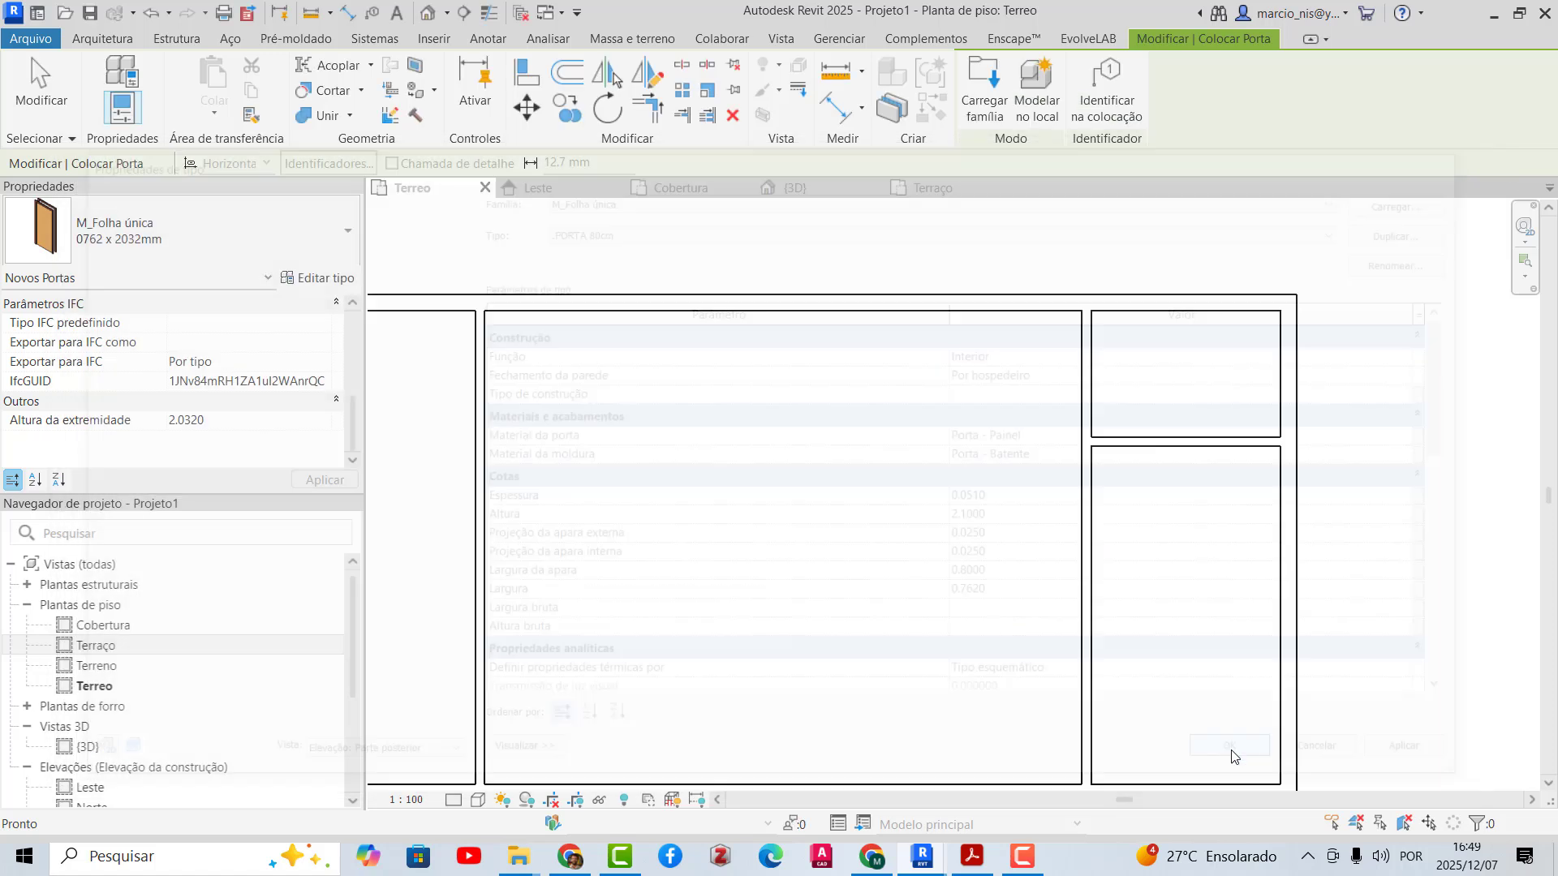
# - Place a .PORTA 80cm door in the upper small room's inner wall, 0.10 m above the partition and swinging into the room
pyautogui.scroll(1, 1120, 357)
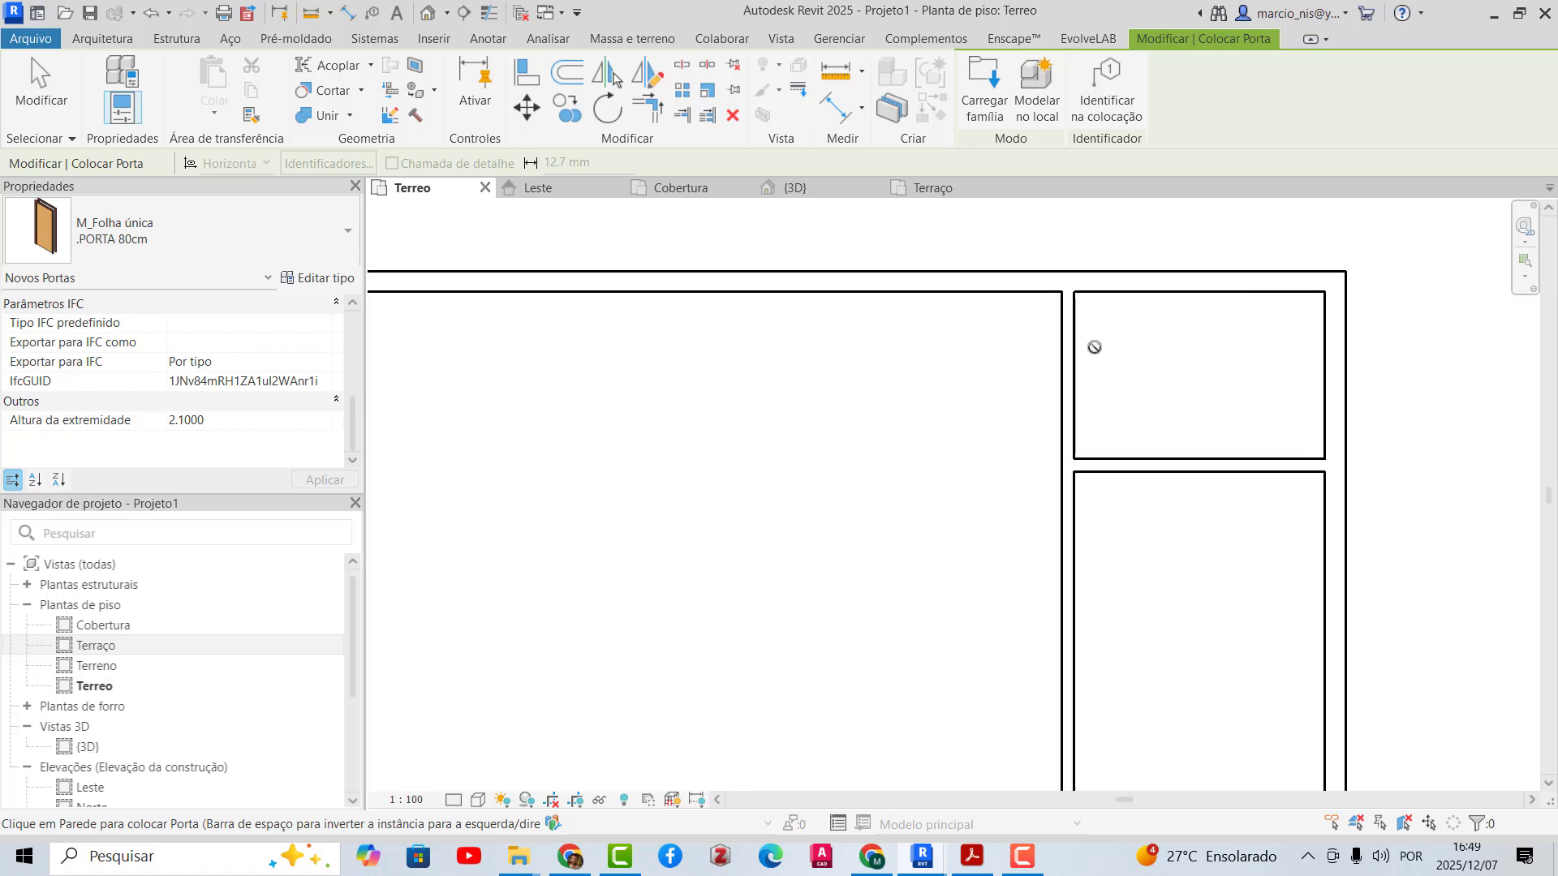
pyautogui.scroll(2, 1082, 409)
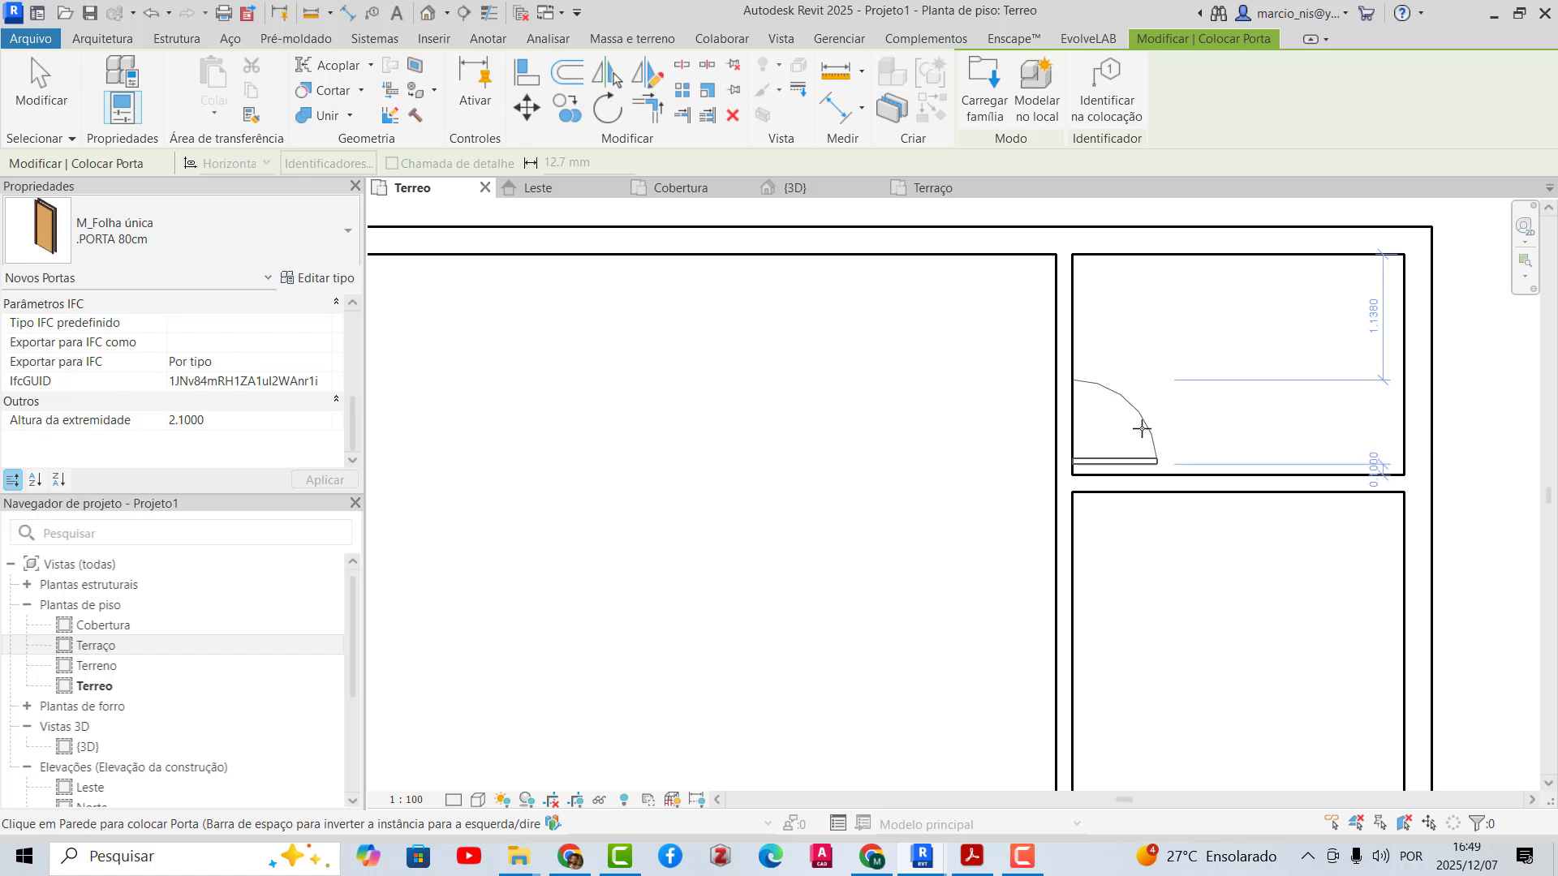
pyautogui.click(1151, 461)
pyautogui.scroll(1, 1160, 444)
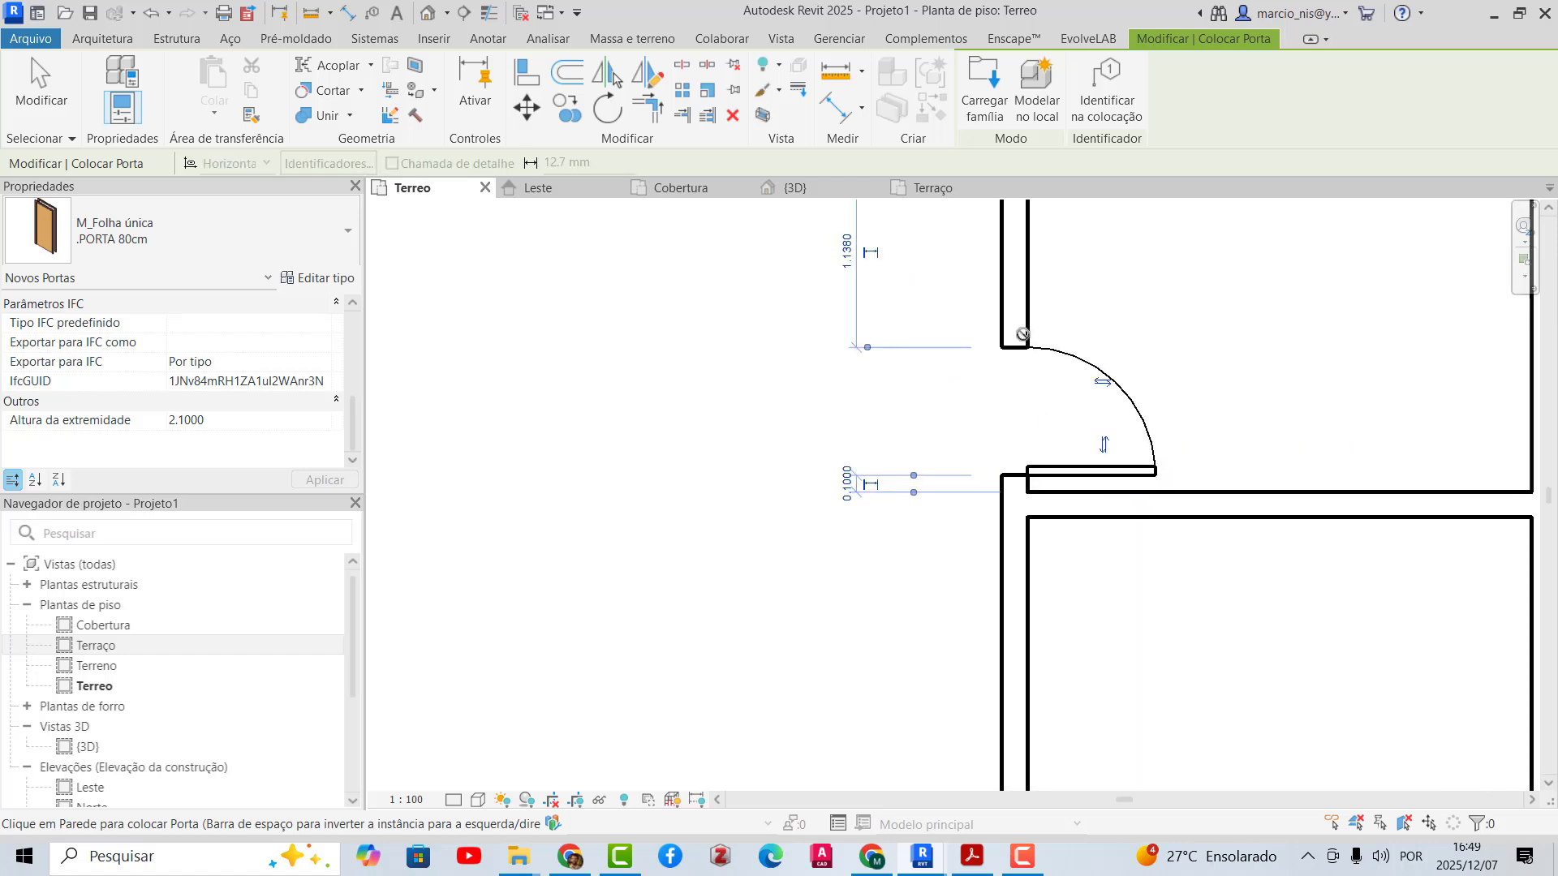
pyautogui.scroll(1, 1144, 409)
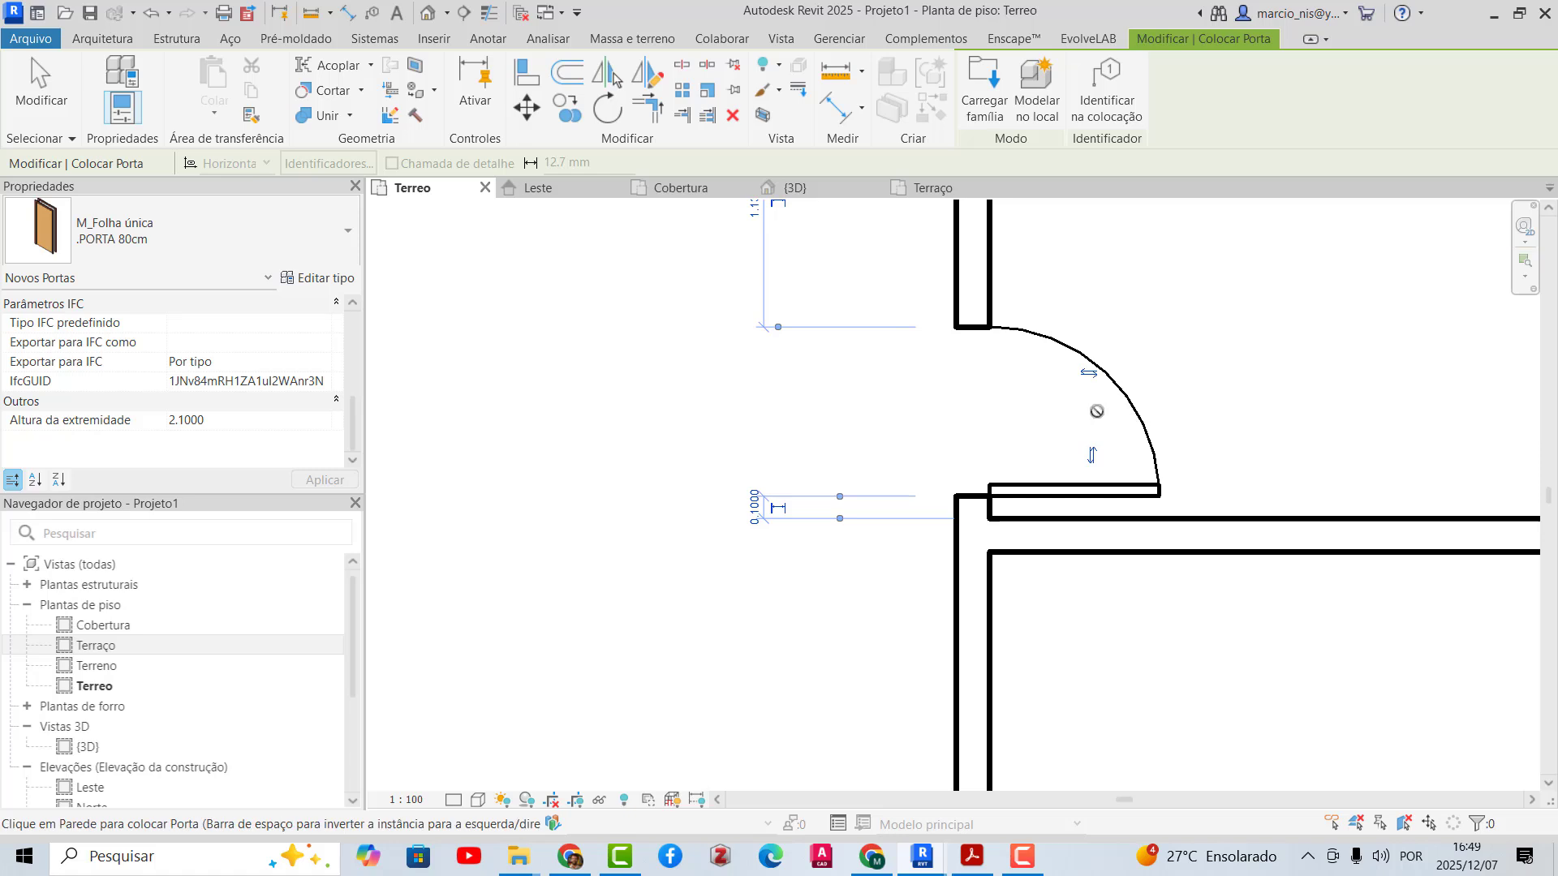
pyautogui.scroll(2, 1099, 398)
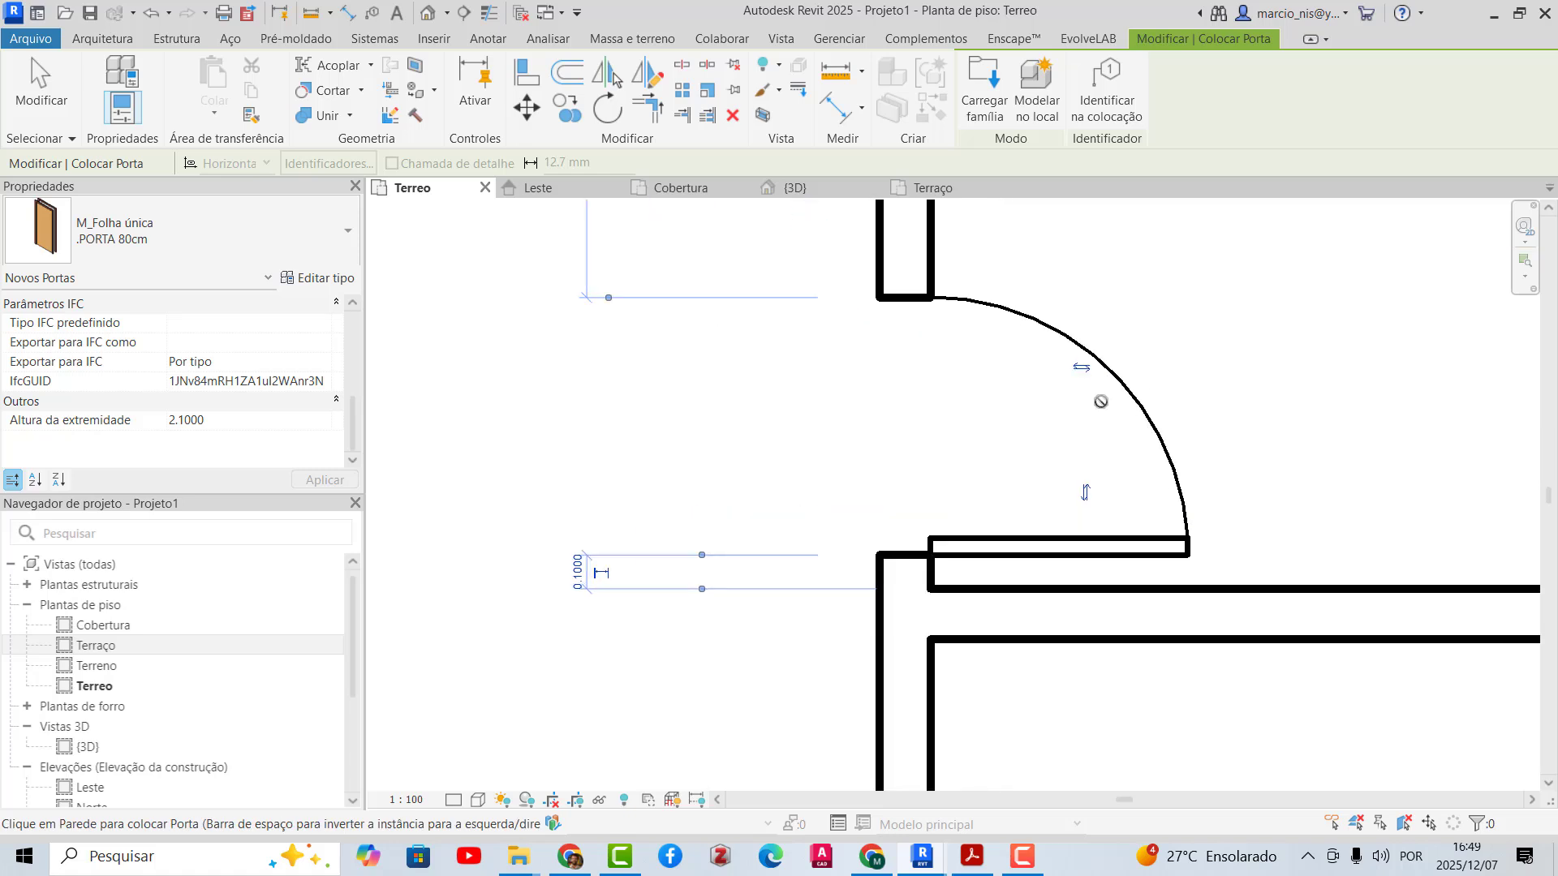
pyautogui.scroll(-3, 1091, 401)
pyautogui.press('Escape')
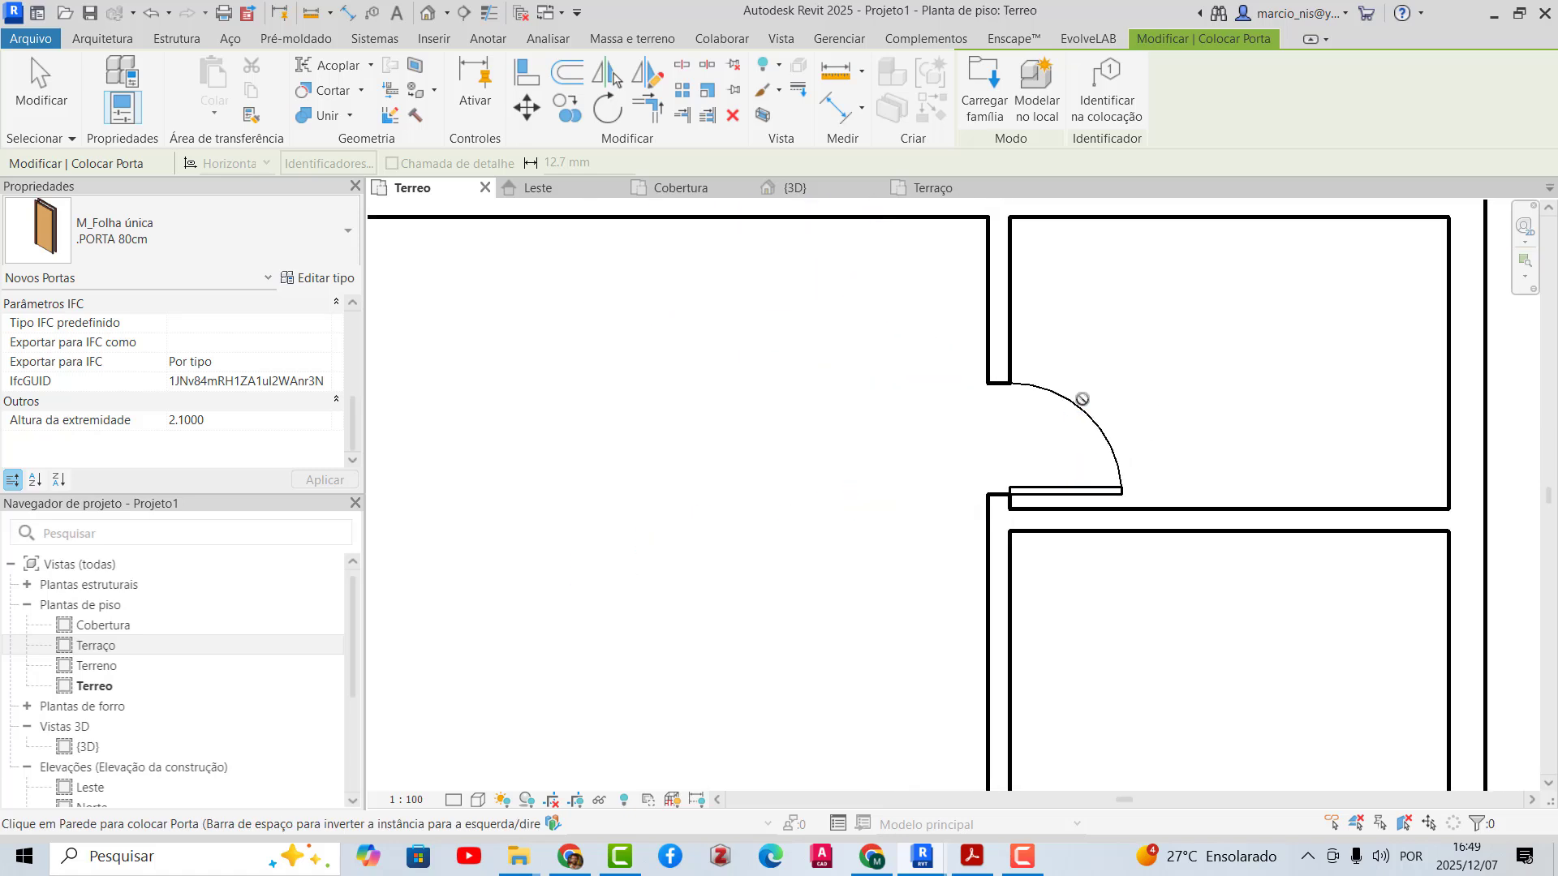
pyautogui.press('Escape')
# - Cycle the upper room's door through its flip orientations, ending with its original swing into the room
pyautogui.click(1078, 438)
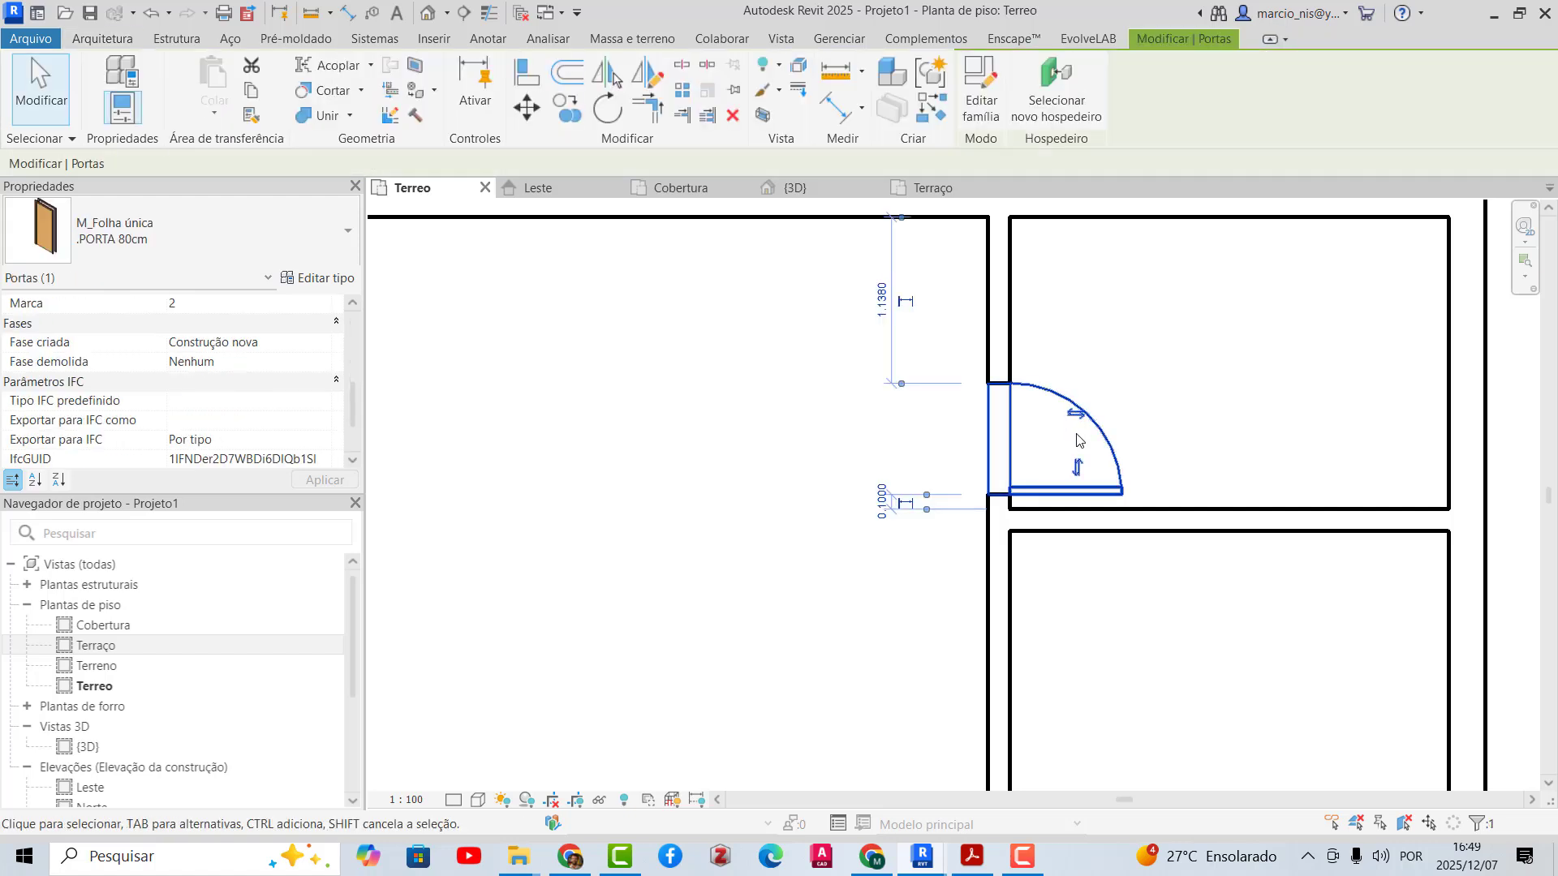
pyautogui.press('space')
pyautogui.press('space')
pyautogui.press('space')
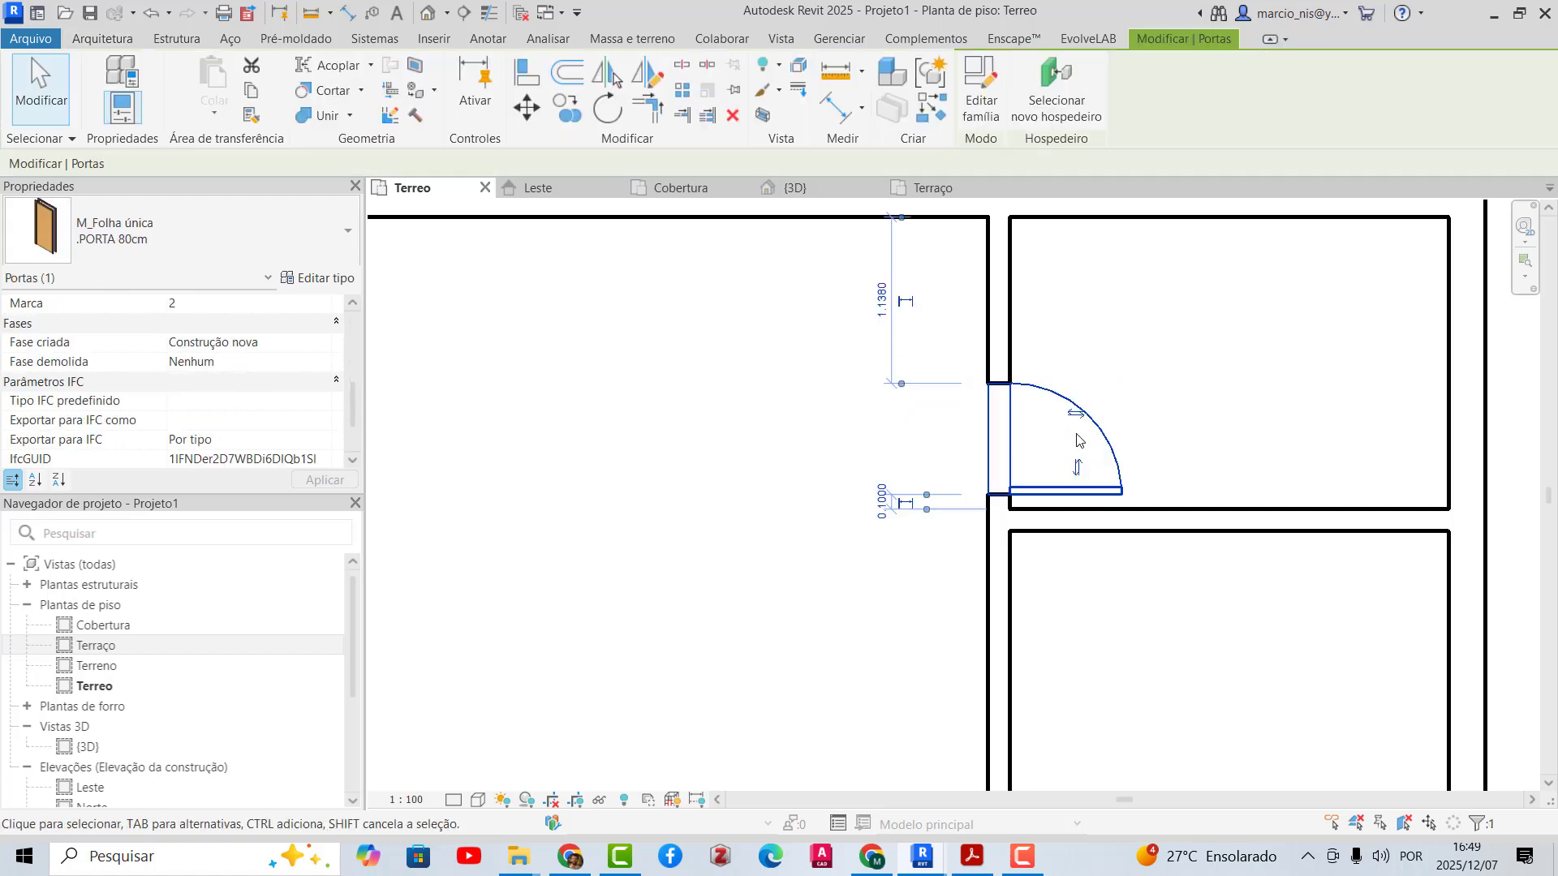
pyautogui.scroll(2, 1080, 464)
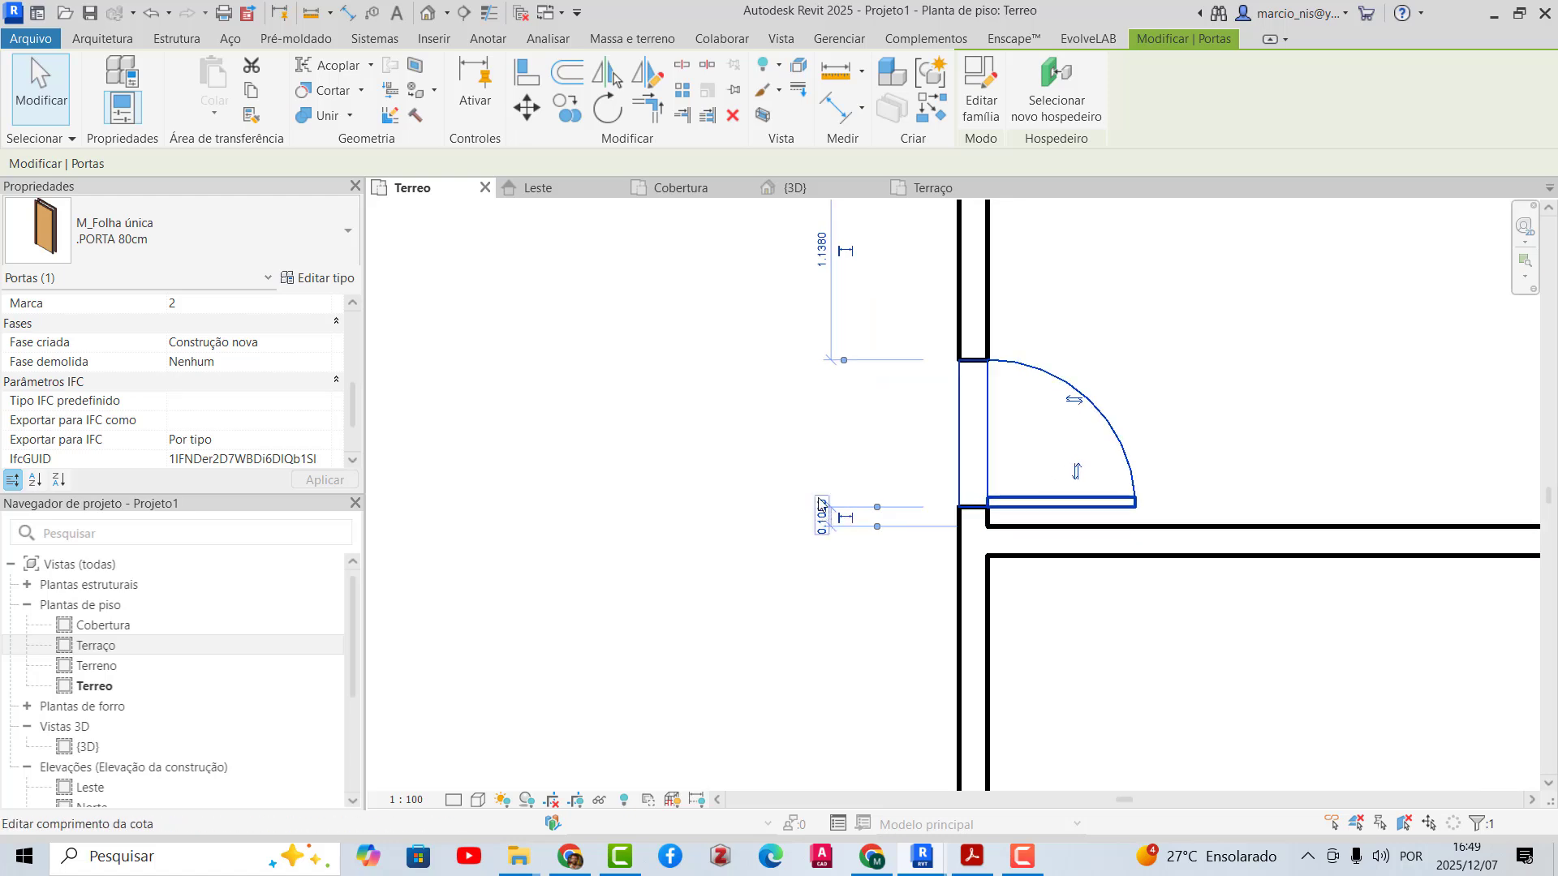
pyautogui.click(1079, 321)
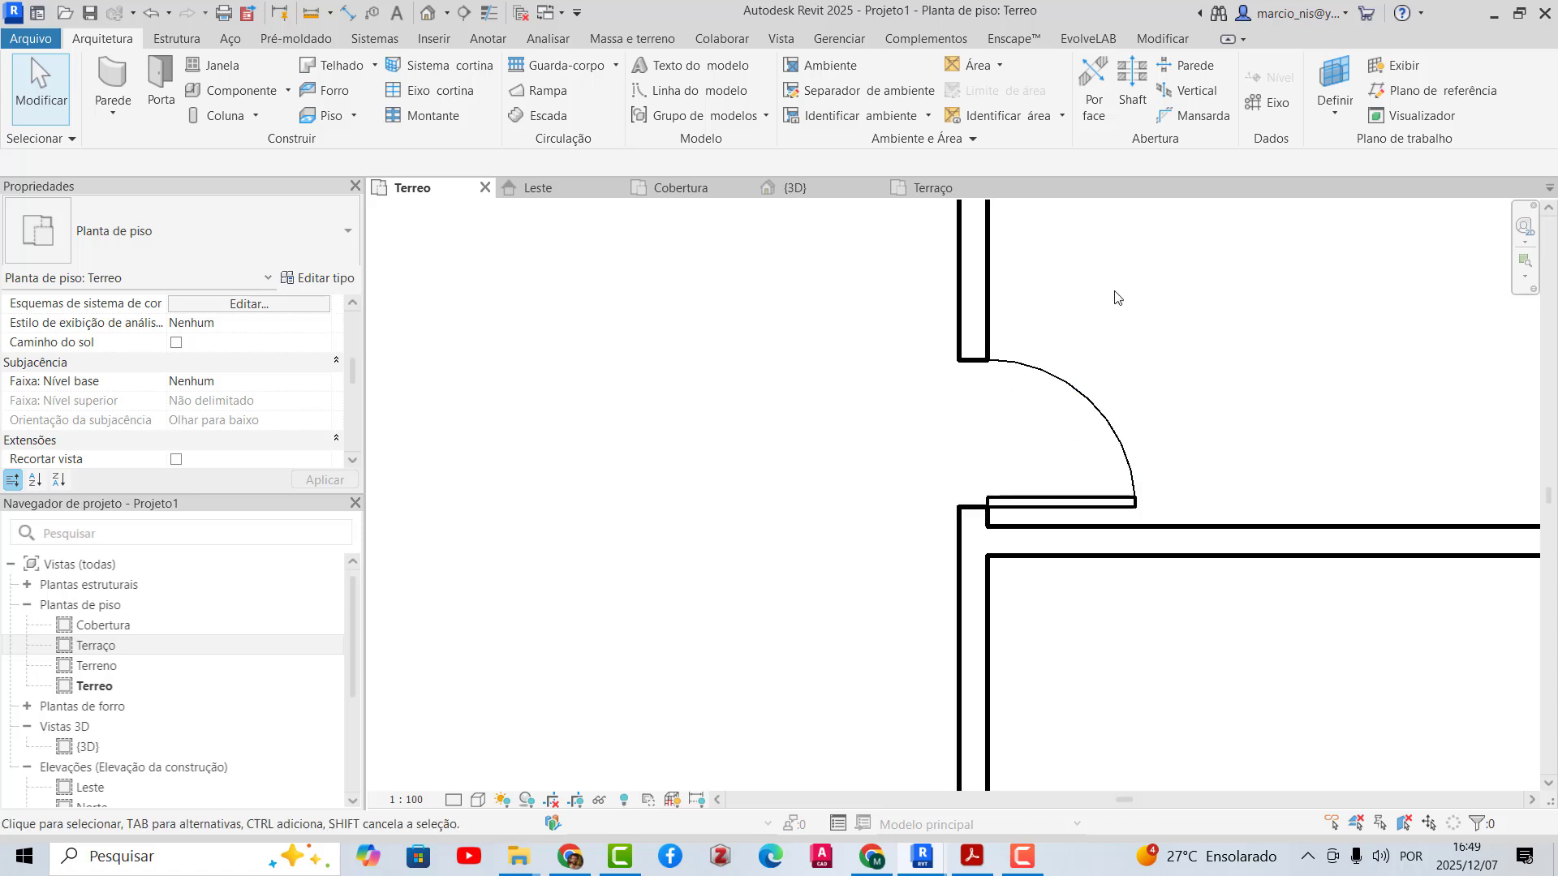
# - Create a similar .PORTA 80cm door in the lower small room's inner wall, just below the partition
pyautogui.click(1074, 396)
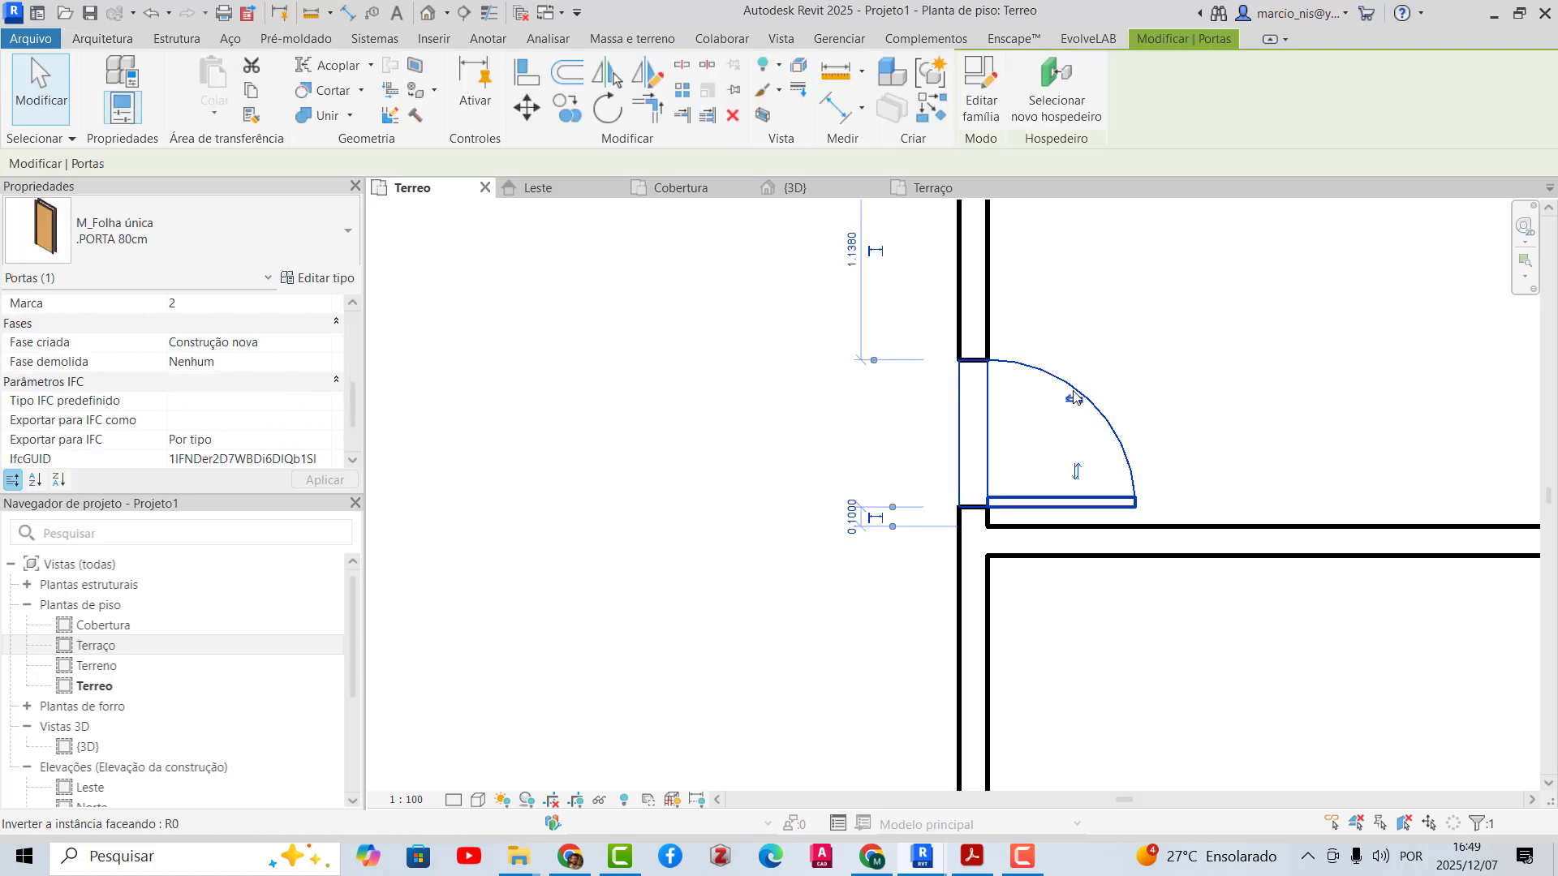
pyautogui.press('c')
pyautogui.press('s')
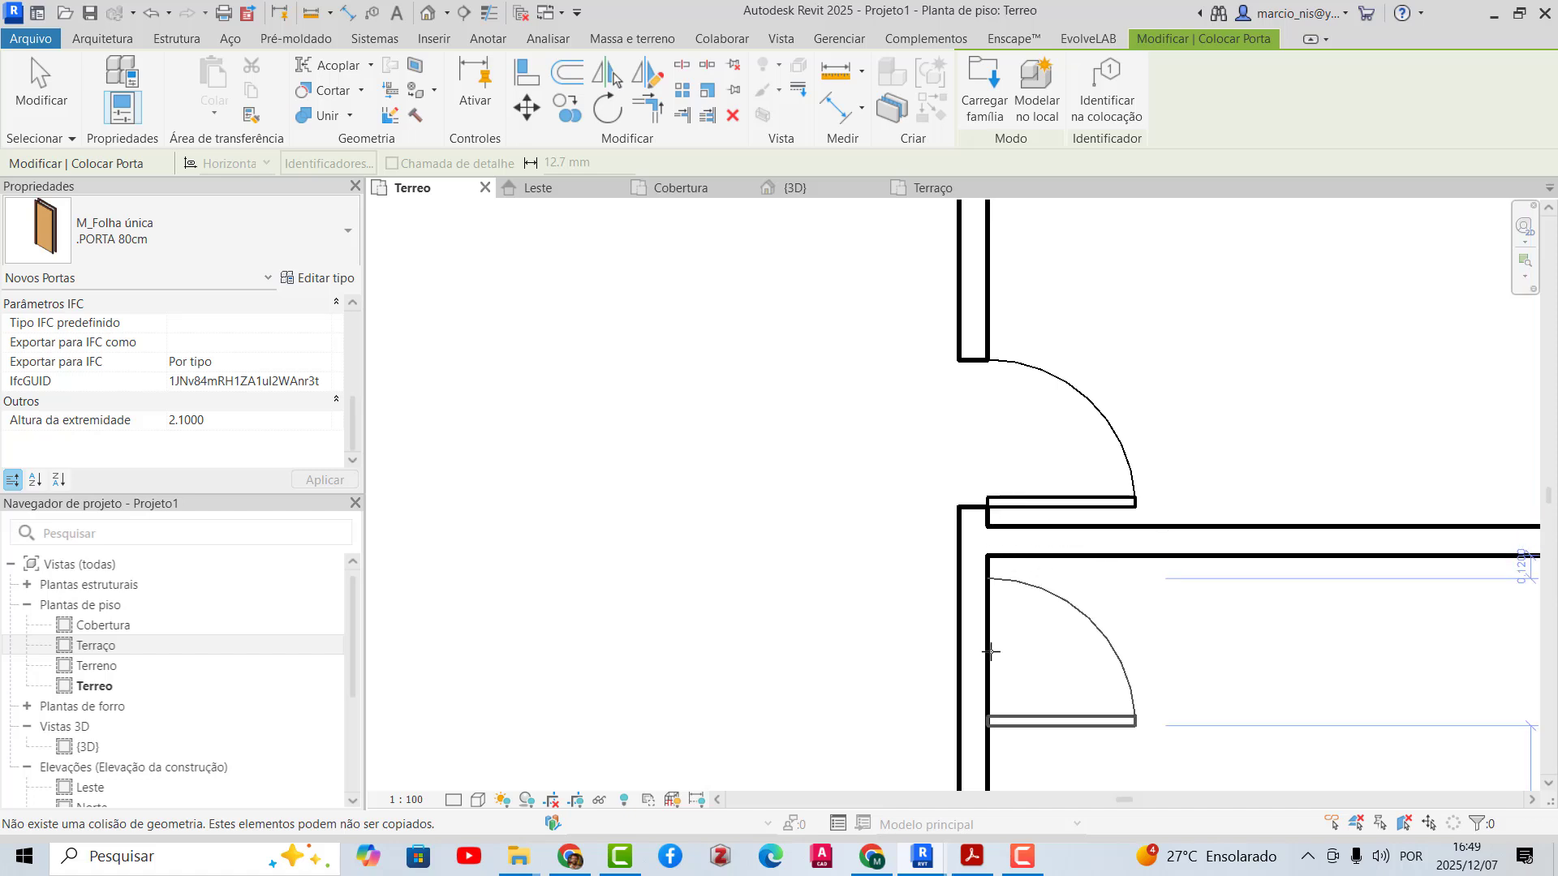
pyautogui.scroll(-2, 978, 327)
pyautogui.scroll(3, 1016, 512)
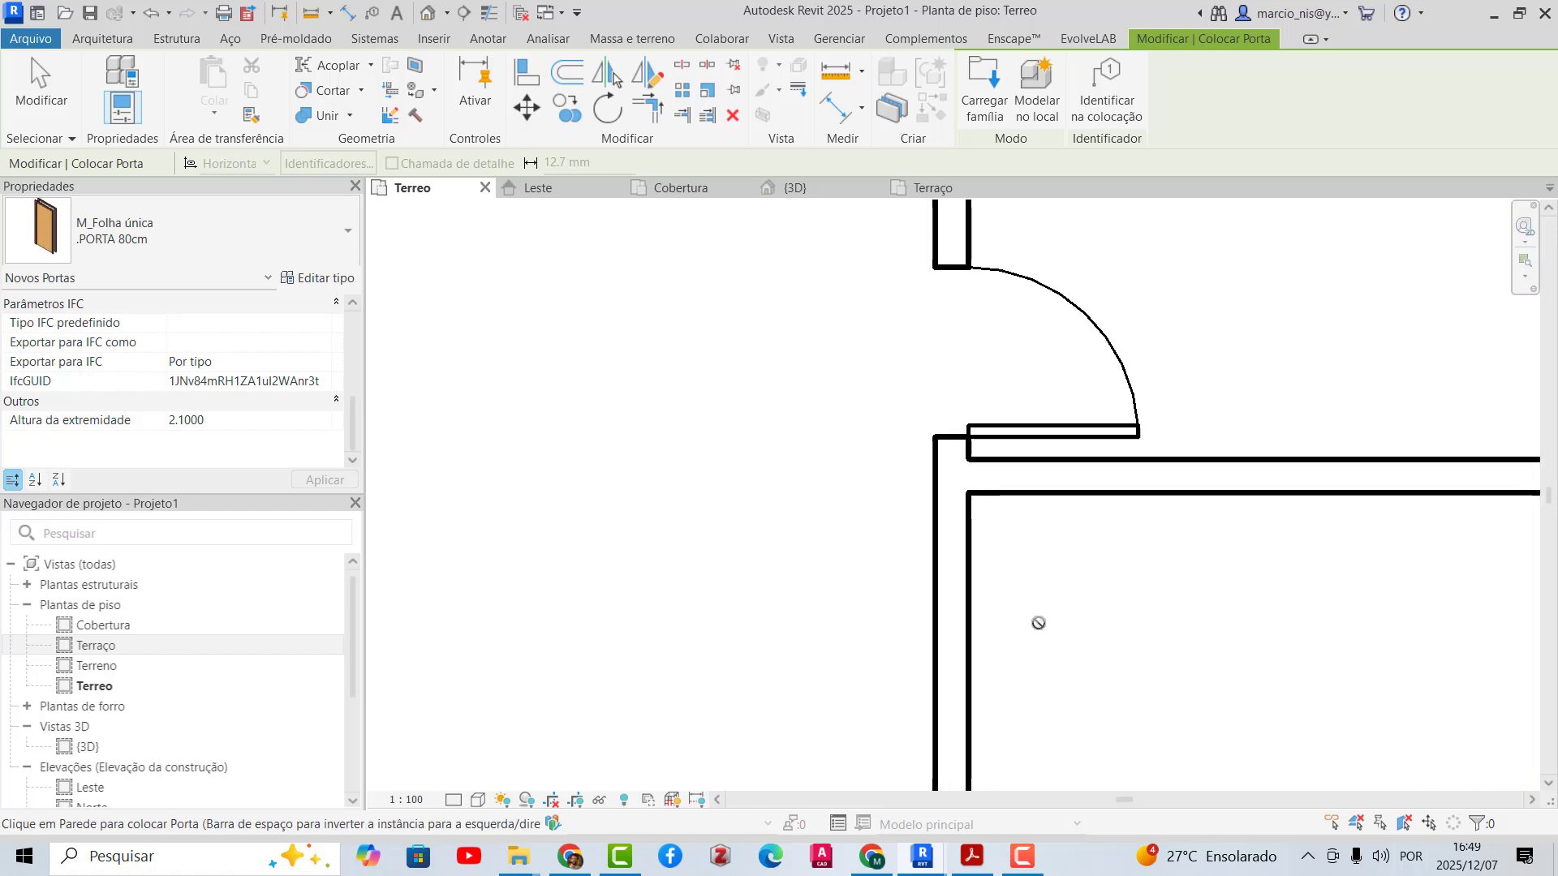
pyautogui.click(982, 626)
pyautogui.scroll(-1, 848, 438)
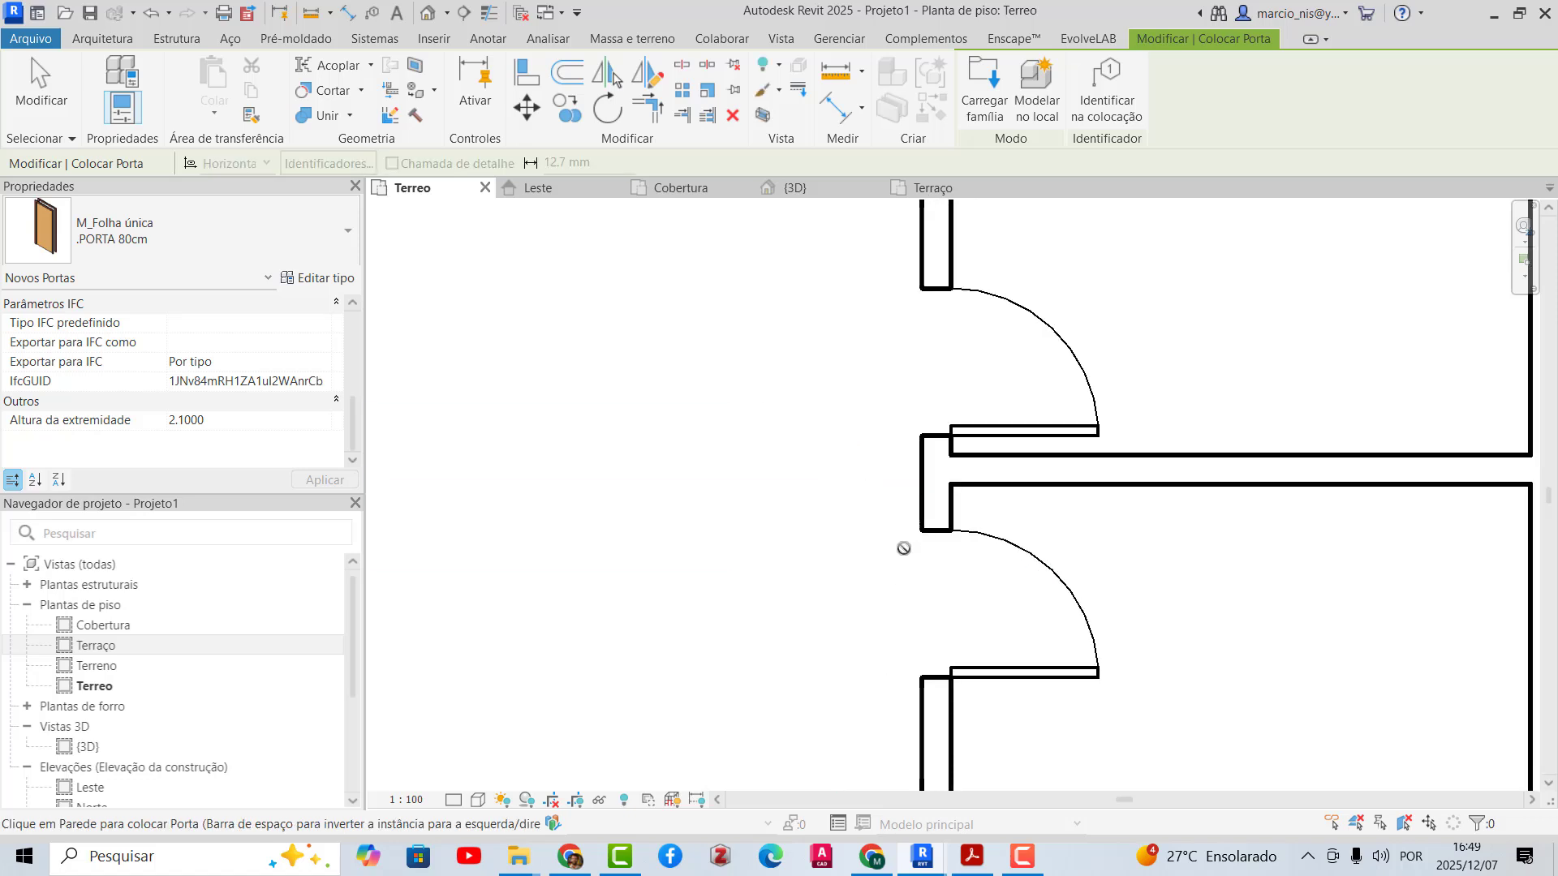
# - Set the lower door's distance from the partition to 0.1 m and flip its hinge side toward the partition
pyautogui.press('Escape')
pyautogui.click(990, 544)
pyautogui.click(824, 503)
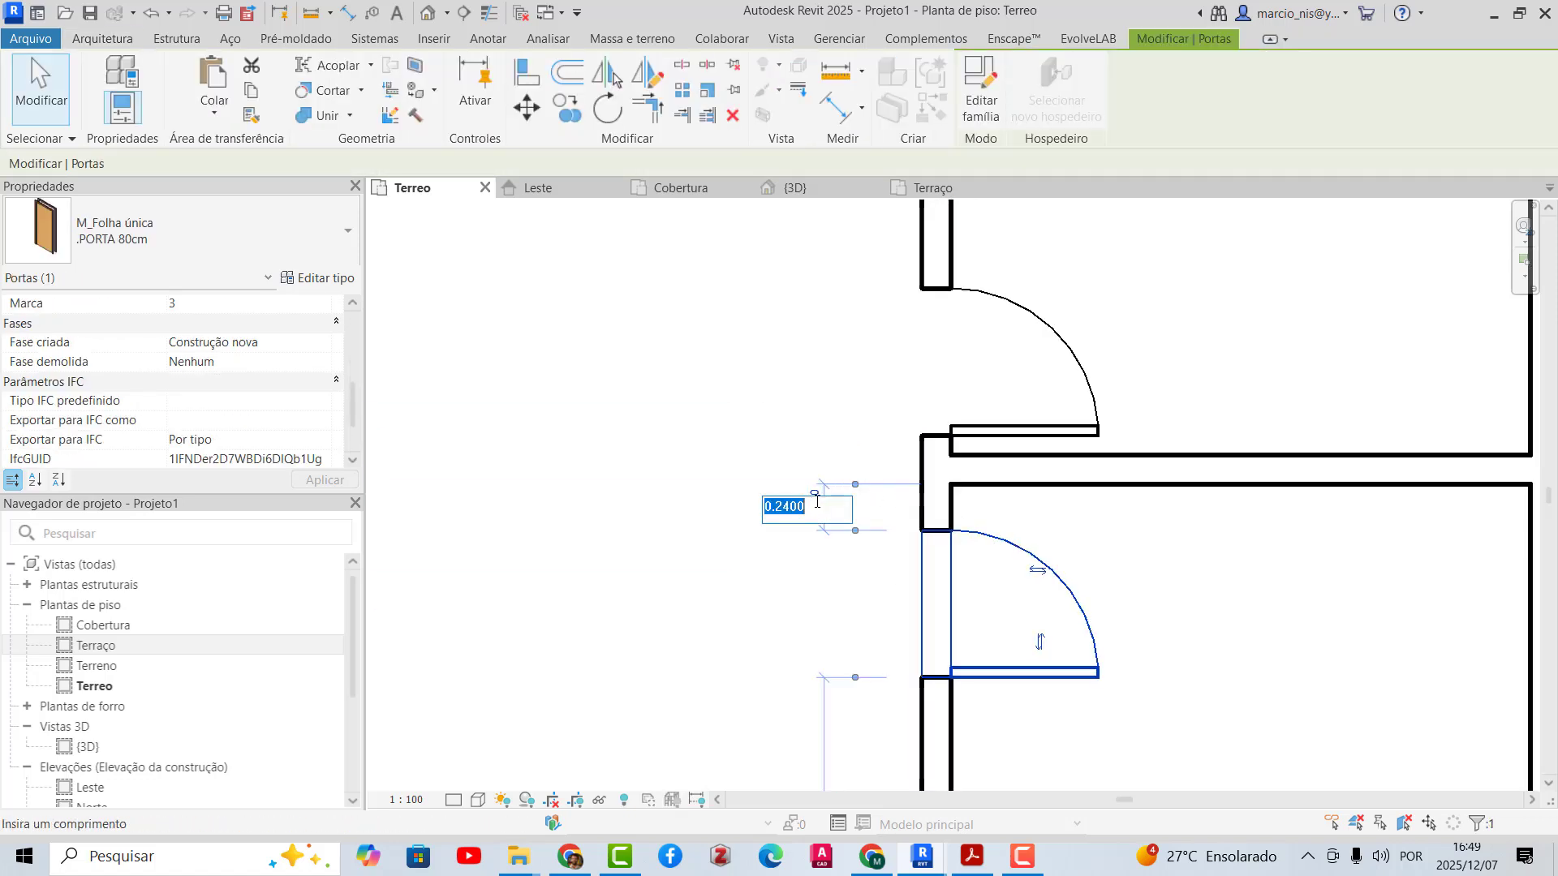
pyautogui.write('0.1')
pyautogui.press('Return')
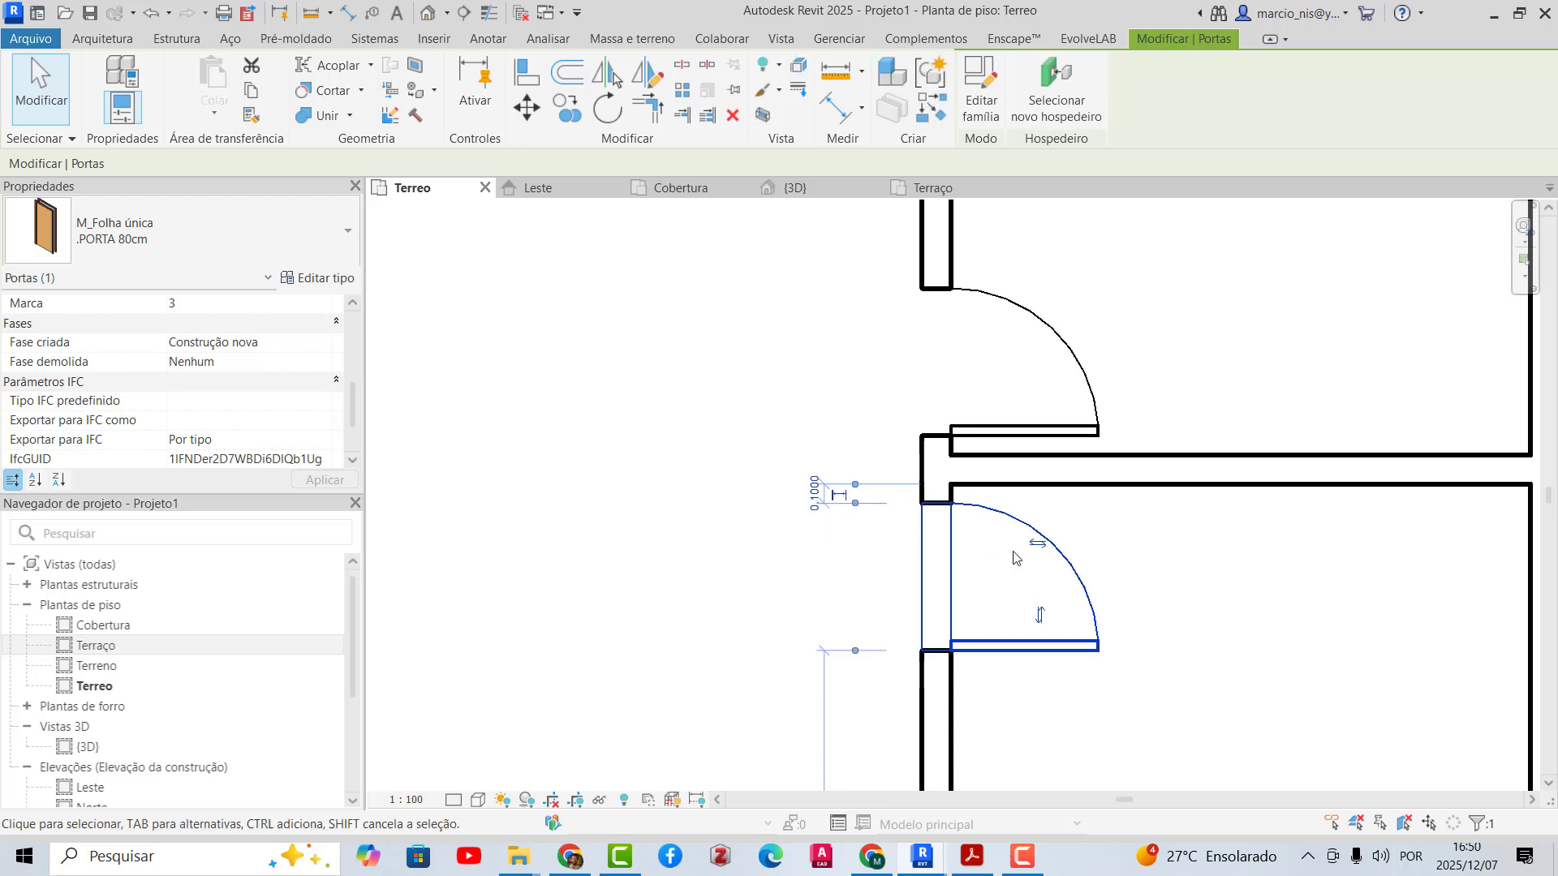
pyautogui.click(1041, 615)
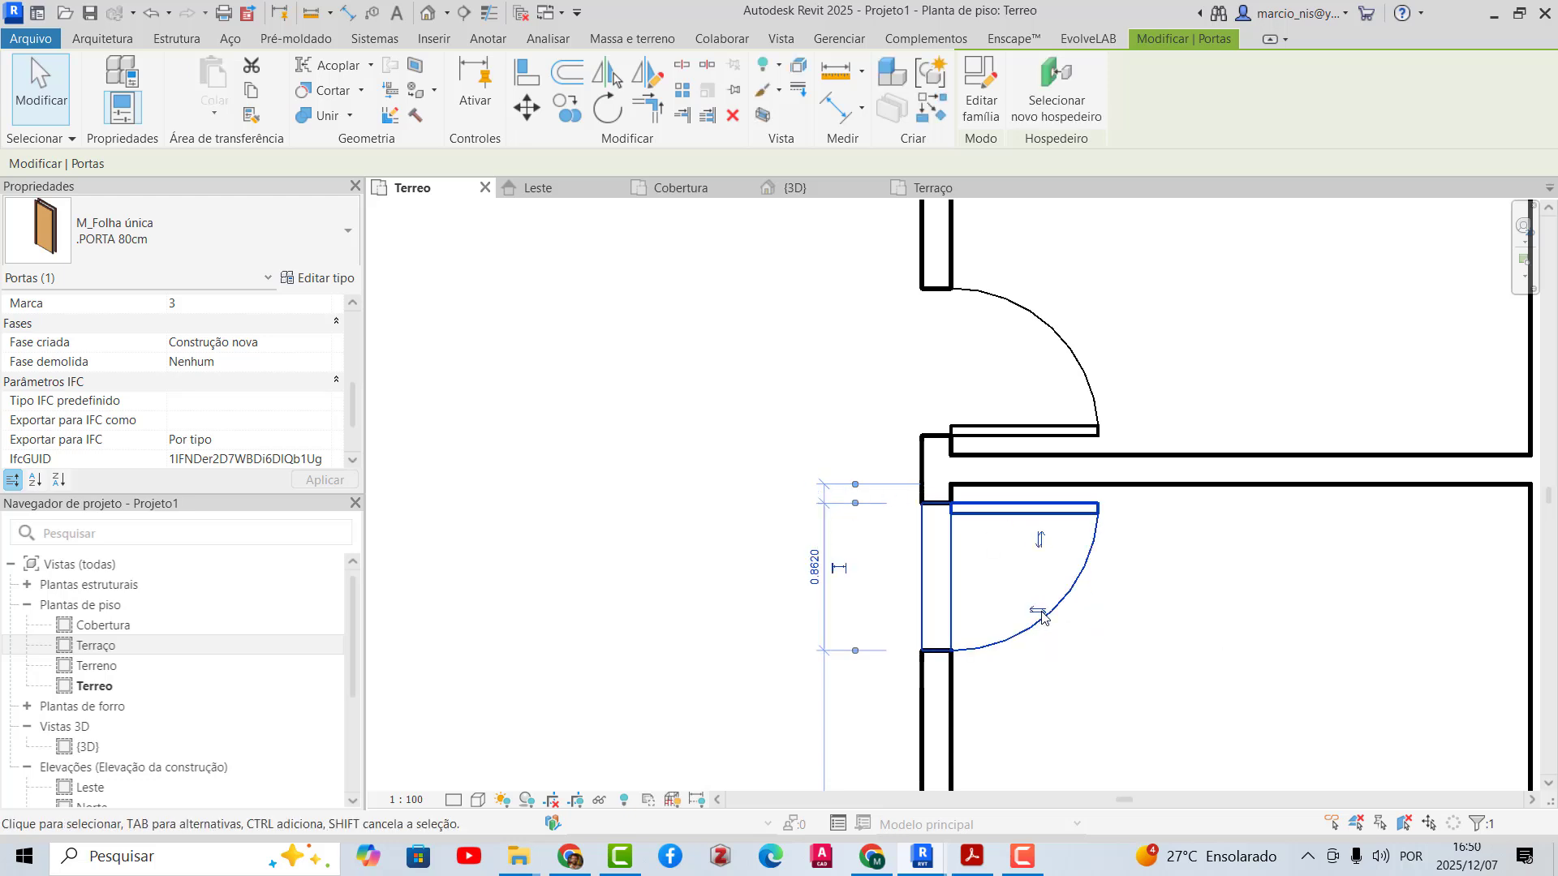
pyautogui.click(759, 351)
pyautogui.scroll(-3, 1158, 546)
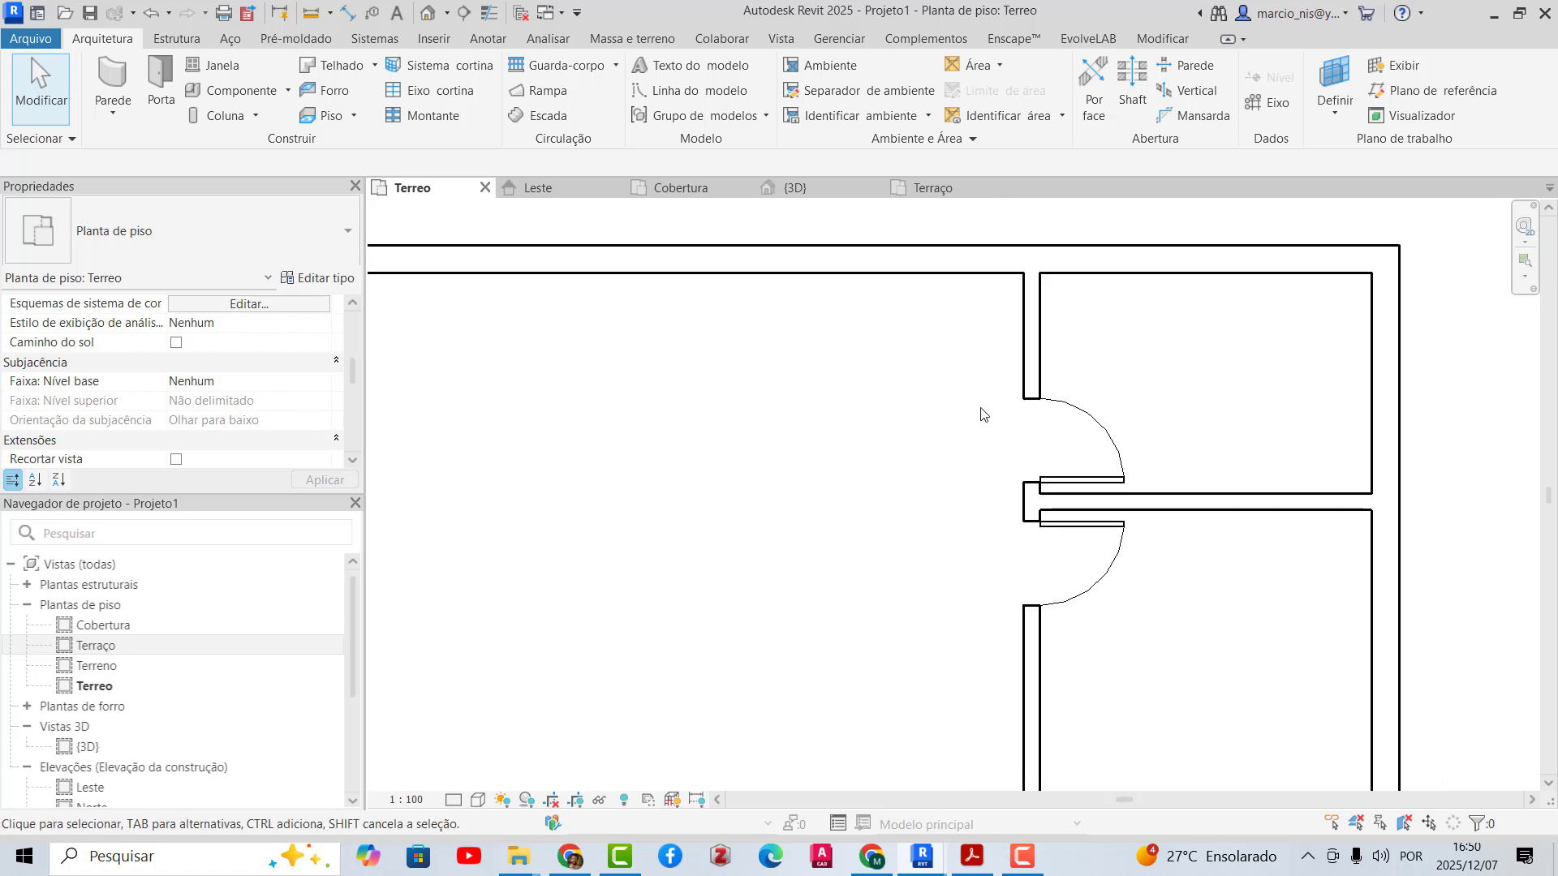
# - Check the available M_Fixo window types and the family library for loading another window family
pyautogui.scroll(-1, 1271, 305)
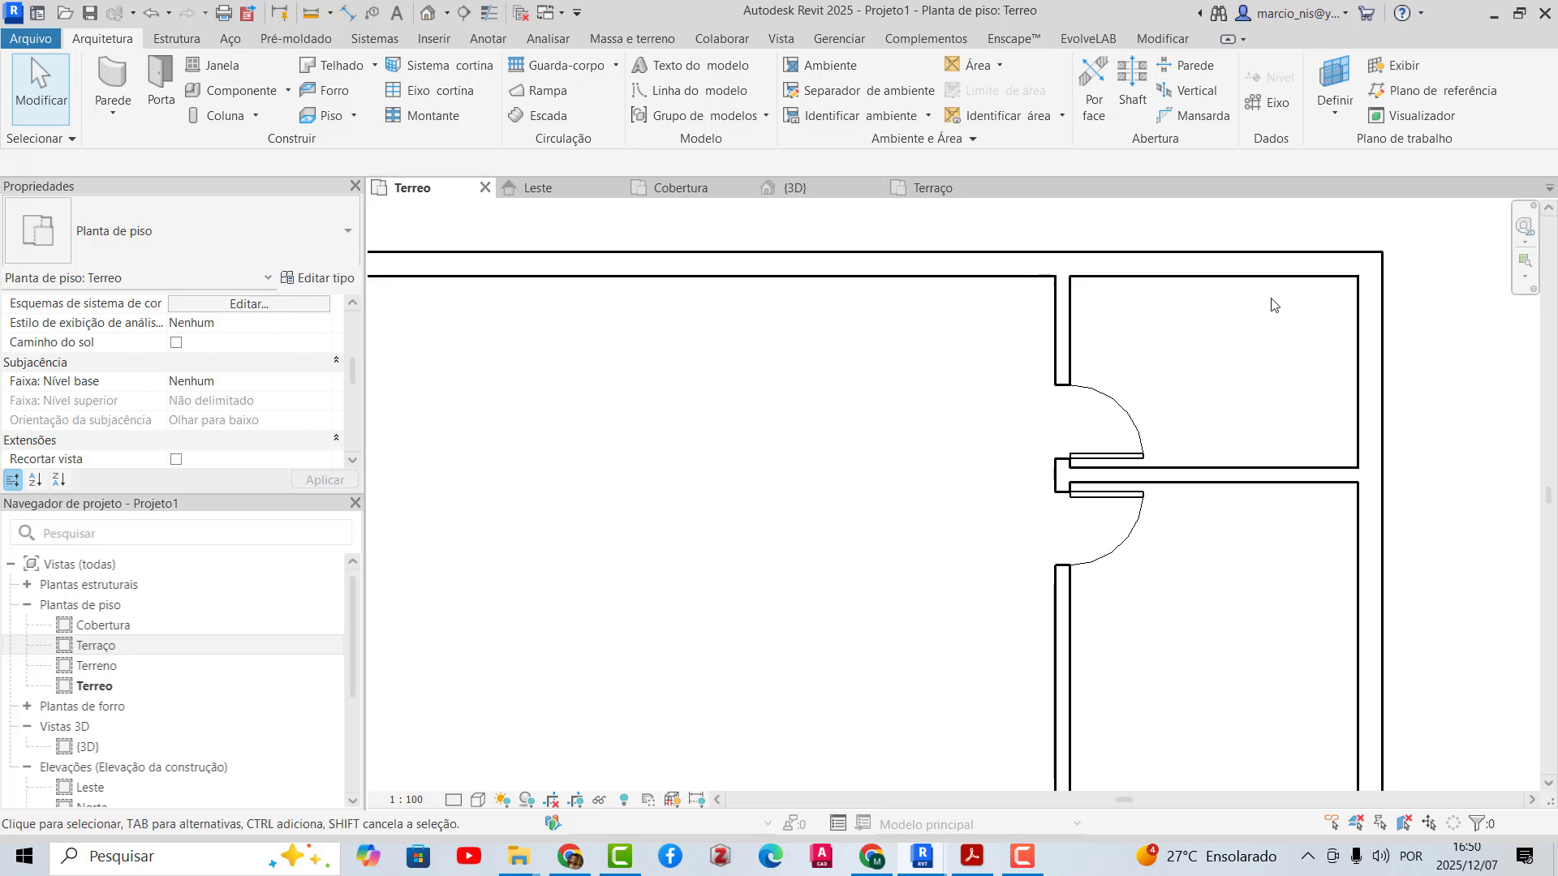
pyautogui.scroll(-2, 1272, 305)
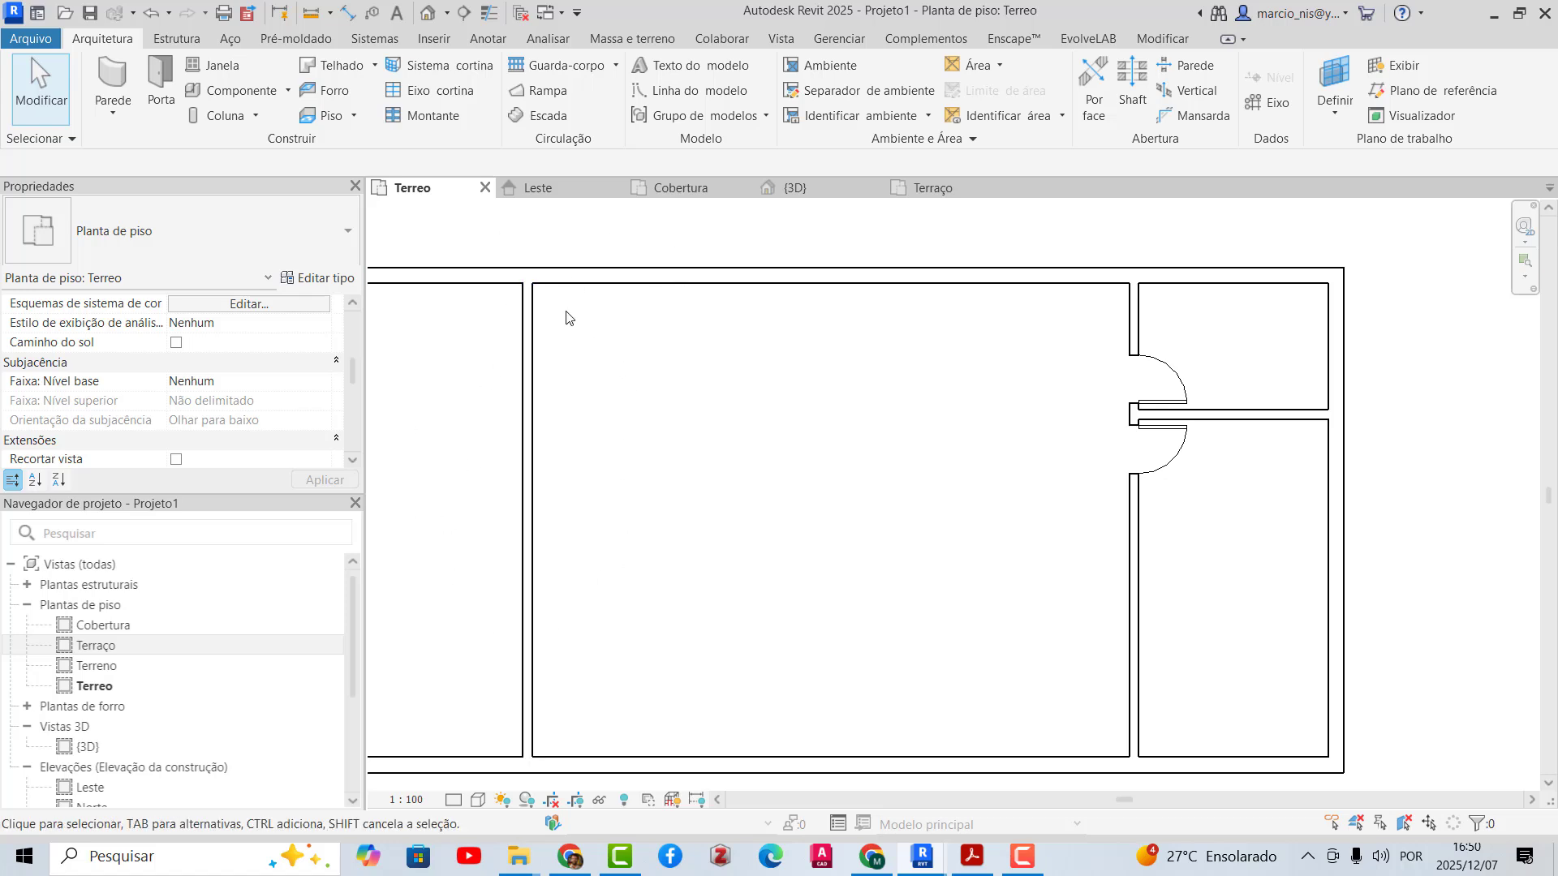
pyautogui.scroll(2, 1308, 286)
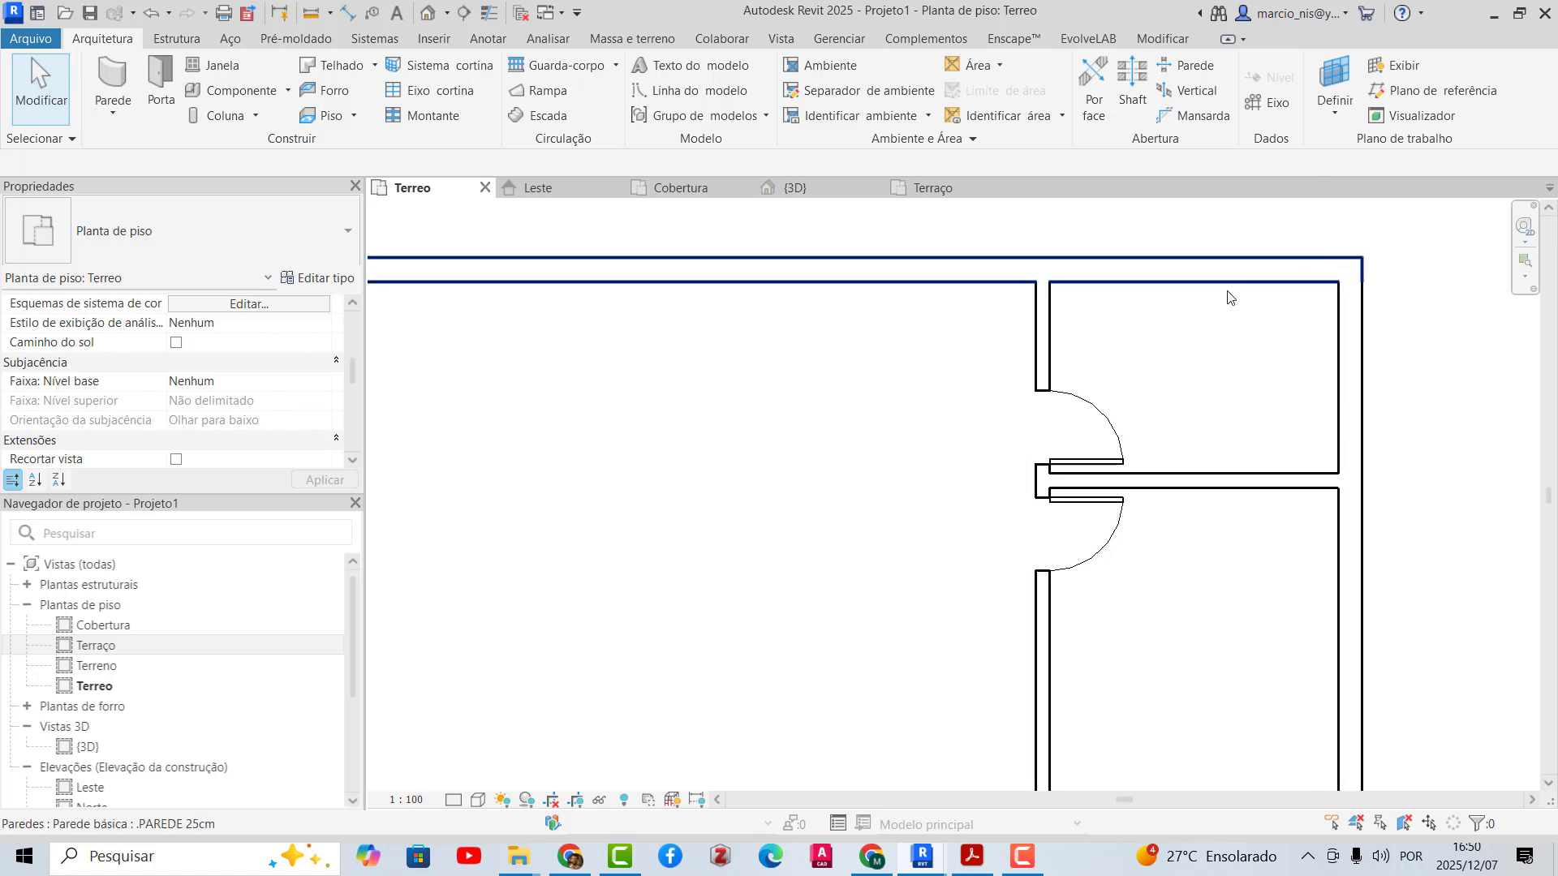
pyautogui.click(223, 66)
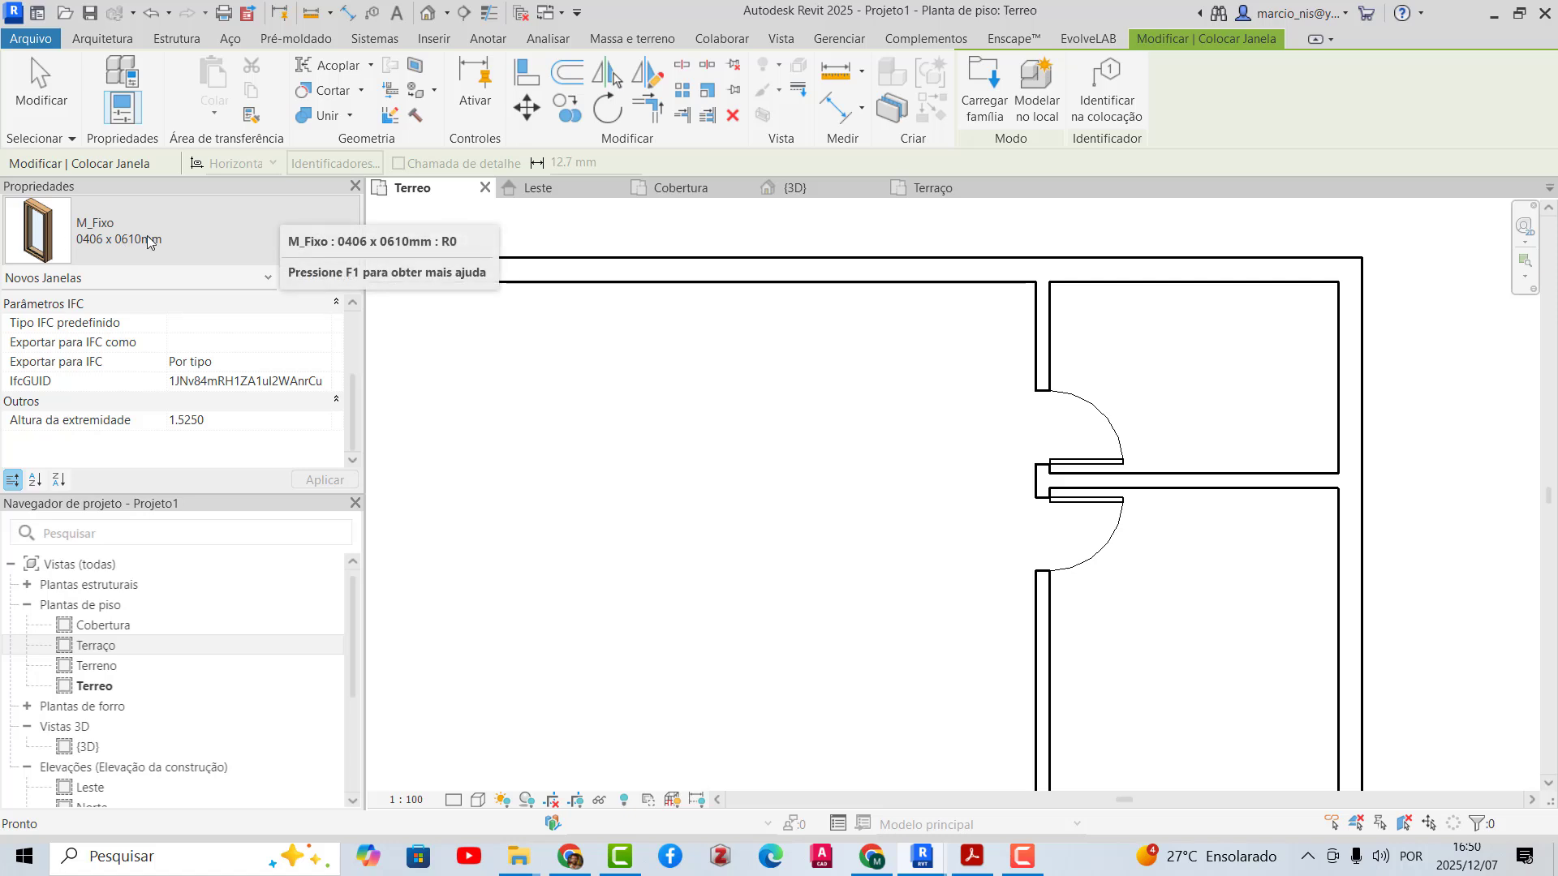
pyautogui.click(148, 235)
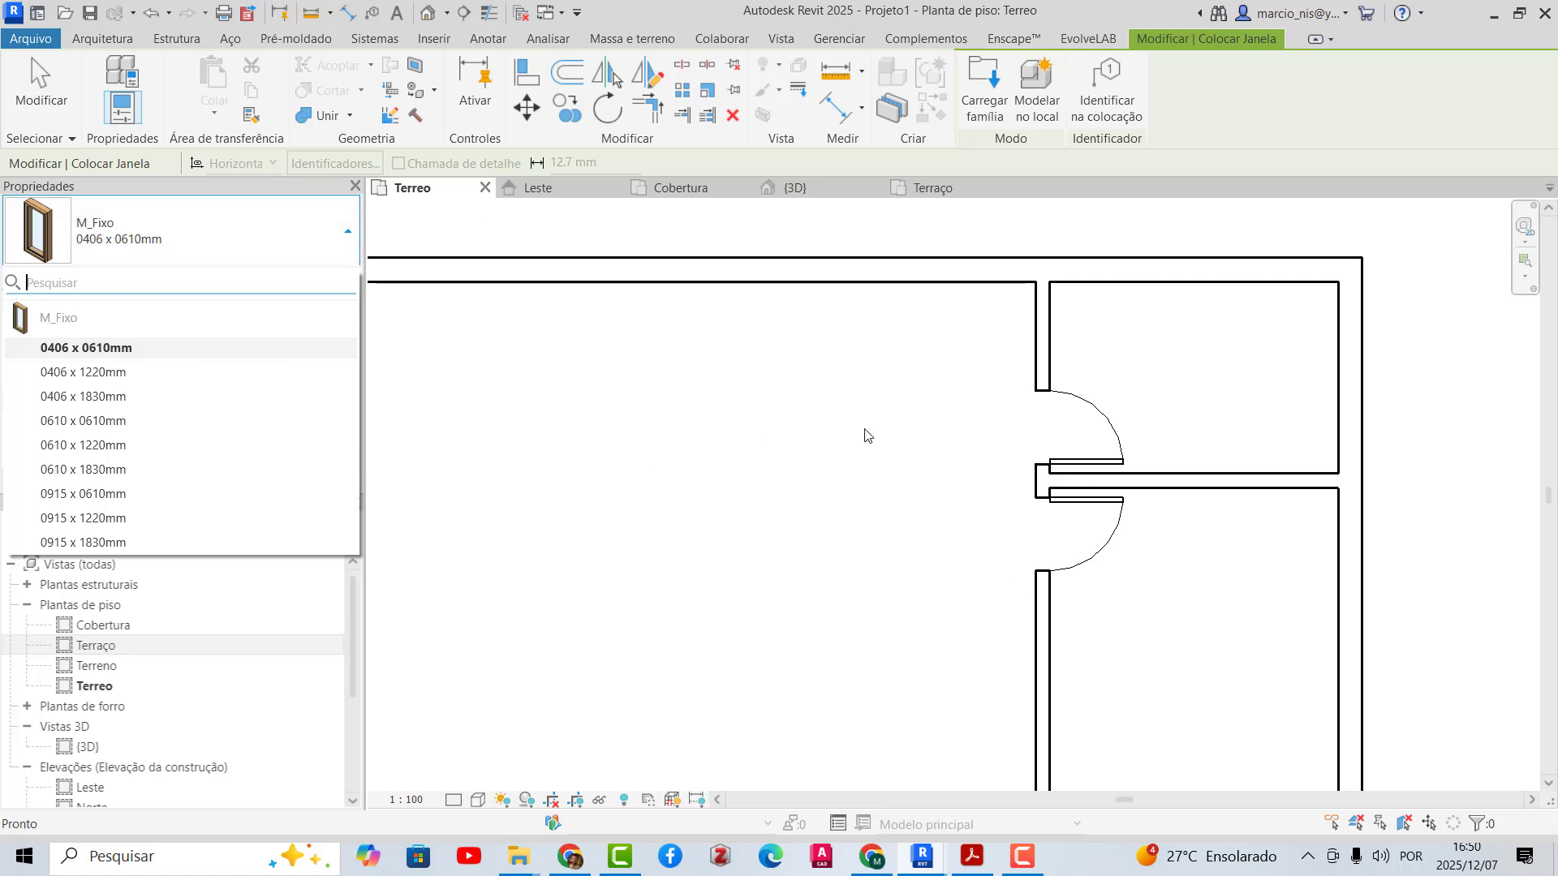
pyautogui.click(183, 236)
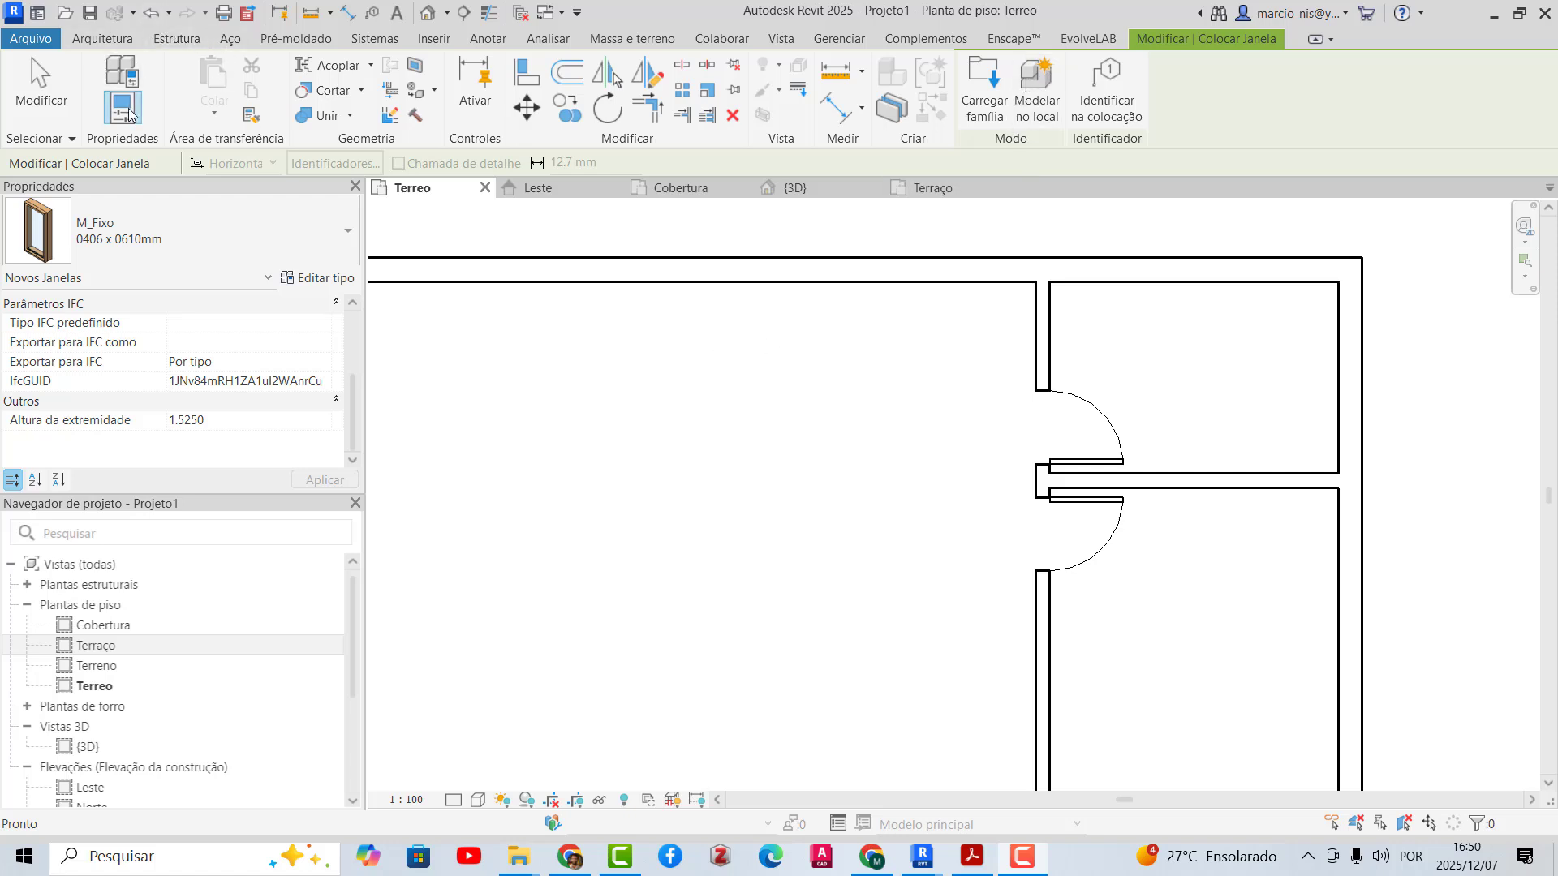
pyautogui.click(990, 85)
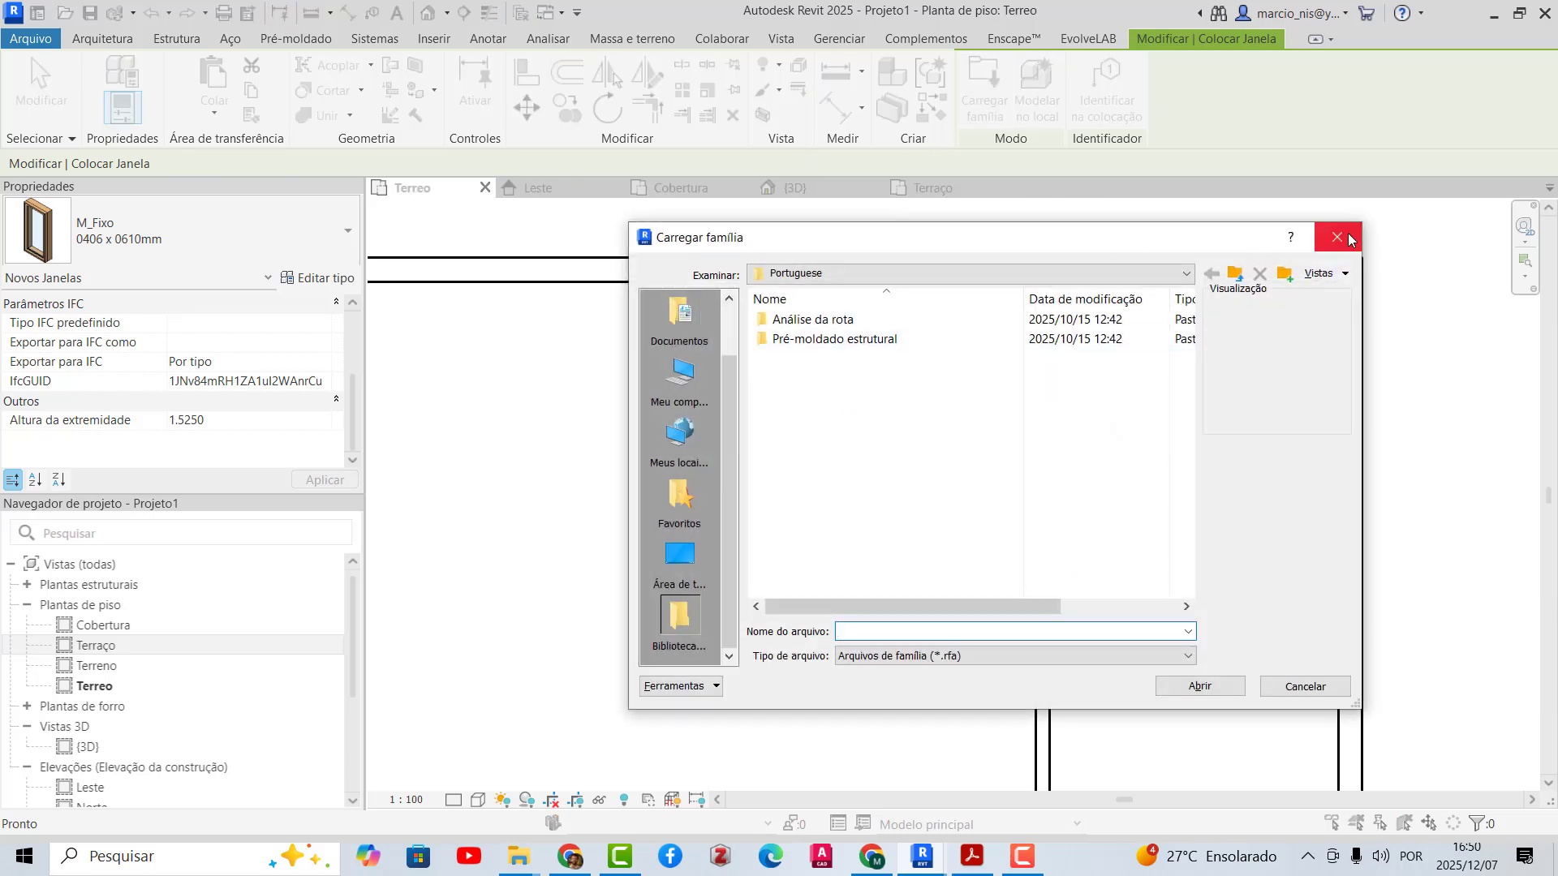
pyautogui.click(1349, 243)
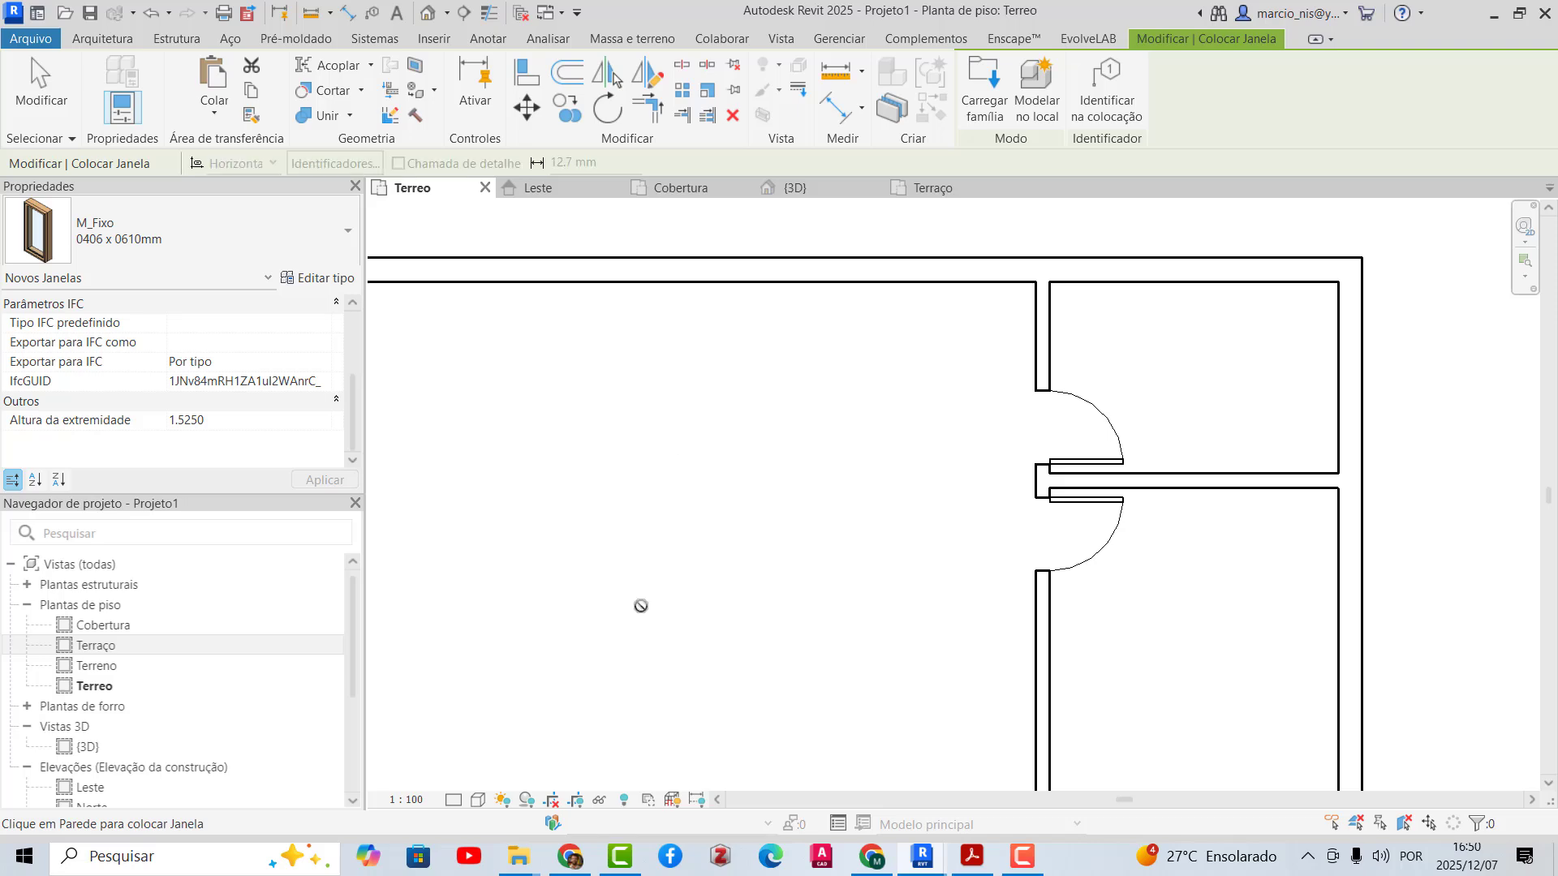
# - Switch to File Explorer and open the Janelas folder inside Biblioteca in the 02 - Oficina Revit folder
pyautogui.moveTo(534, 871)
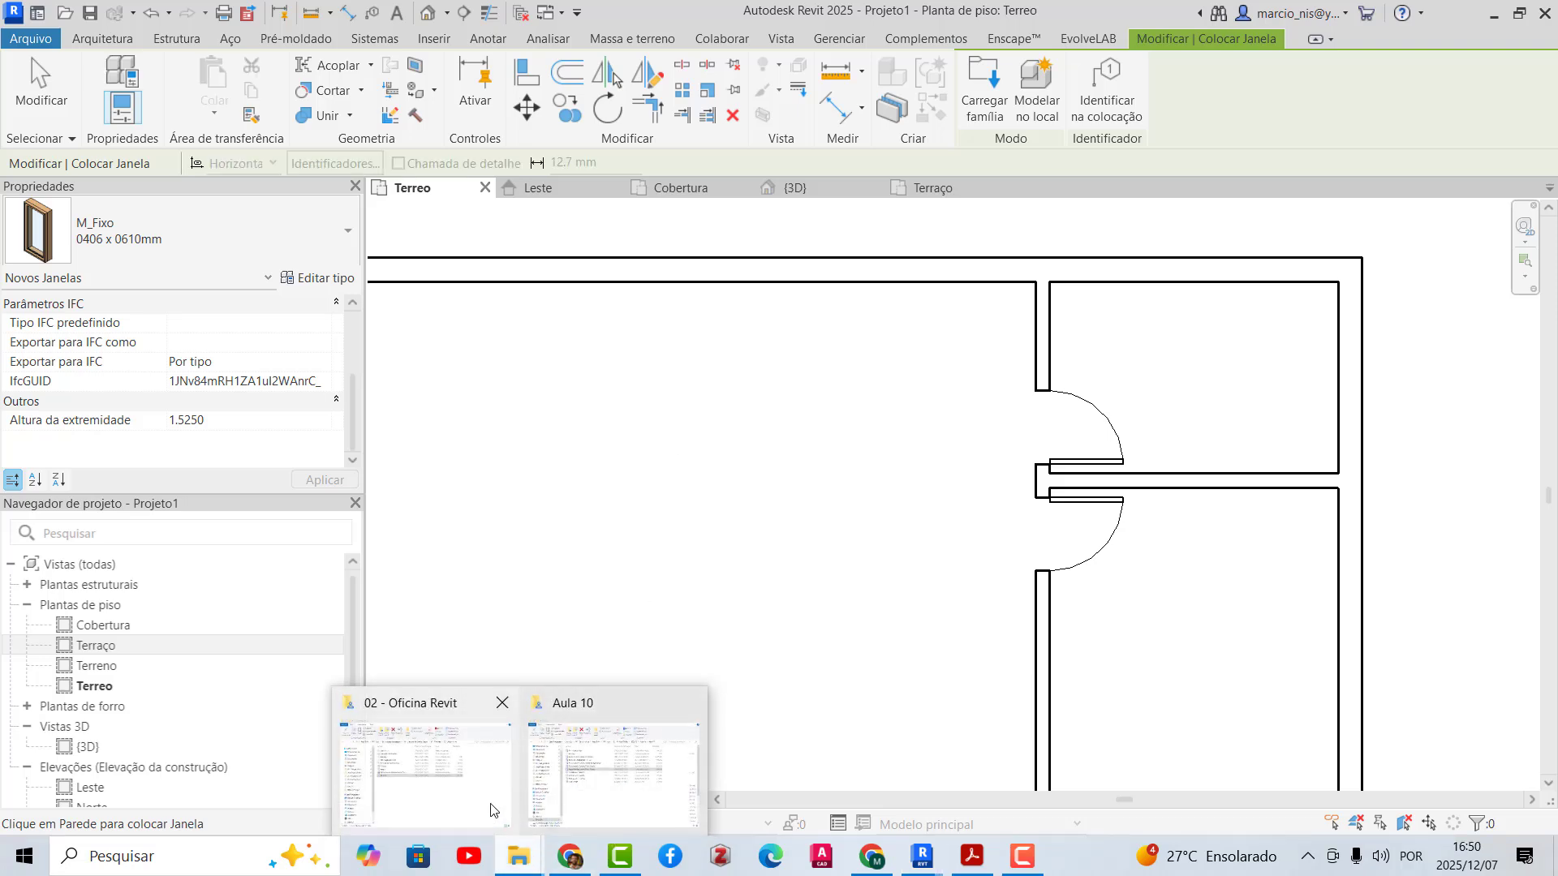
pyautogui.click(496, 809)
pyautogui.moveTo(1125, 34); pyautogui.dragTo(1148, 90)
pyautogui.moveTo(1162, 182); pyautogui.dragTo(1156, 222)
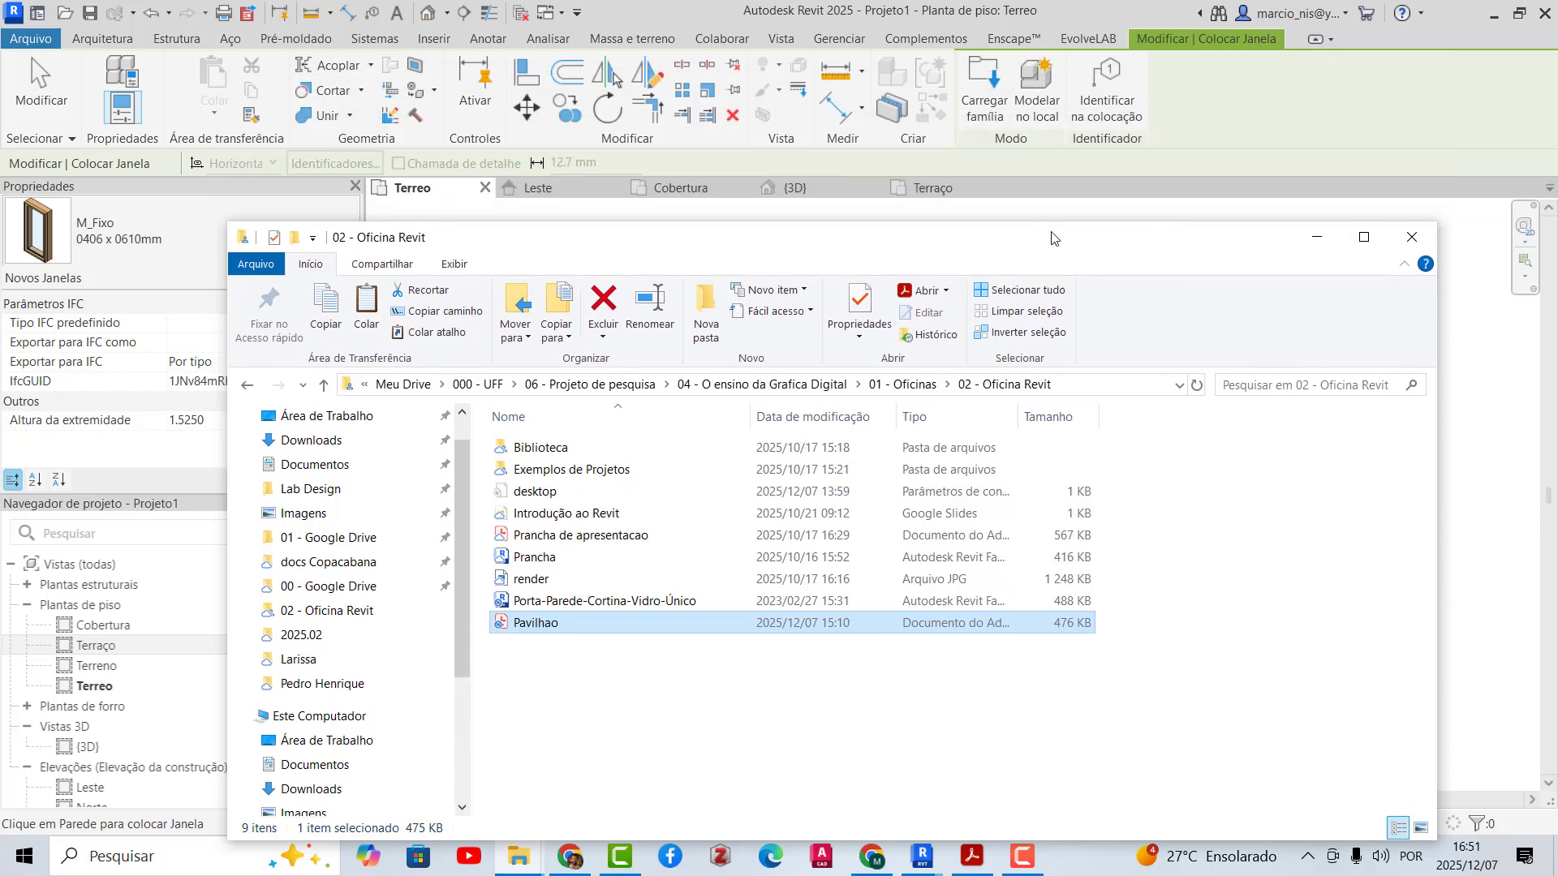
pyautogui.moveTo(1052, 238); pyautogui.dragTo(1103, 189)
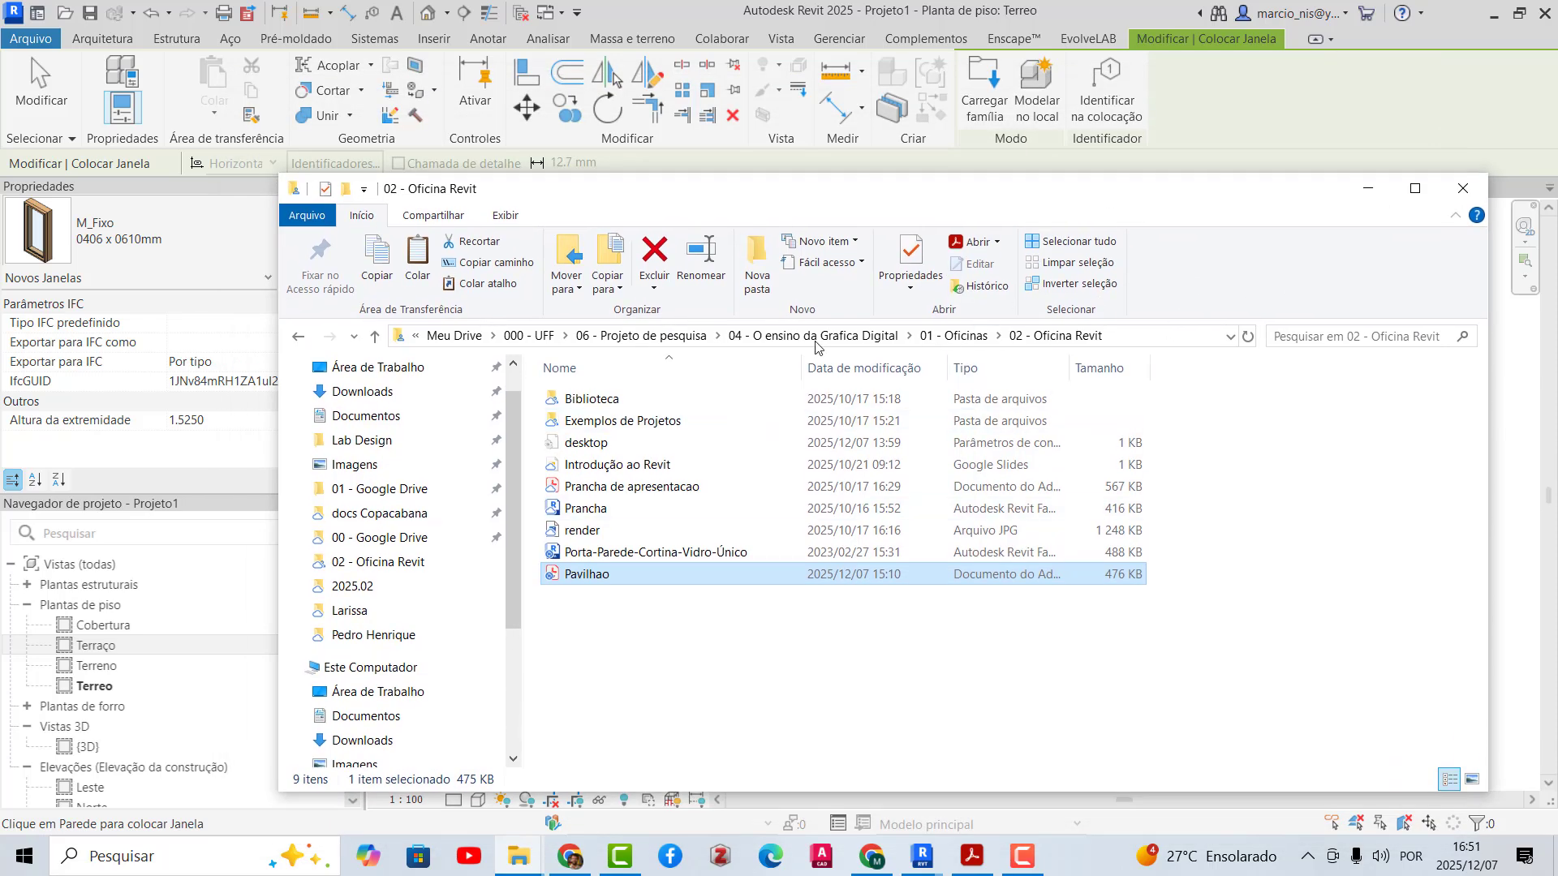
pyautogui.doubleClick(607, 399)
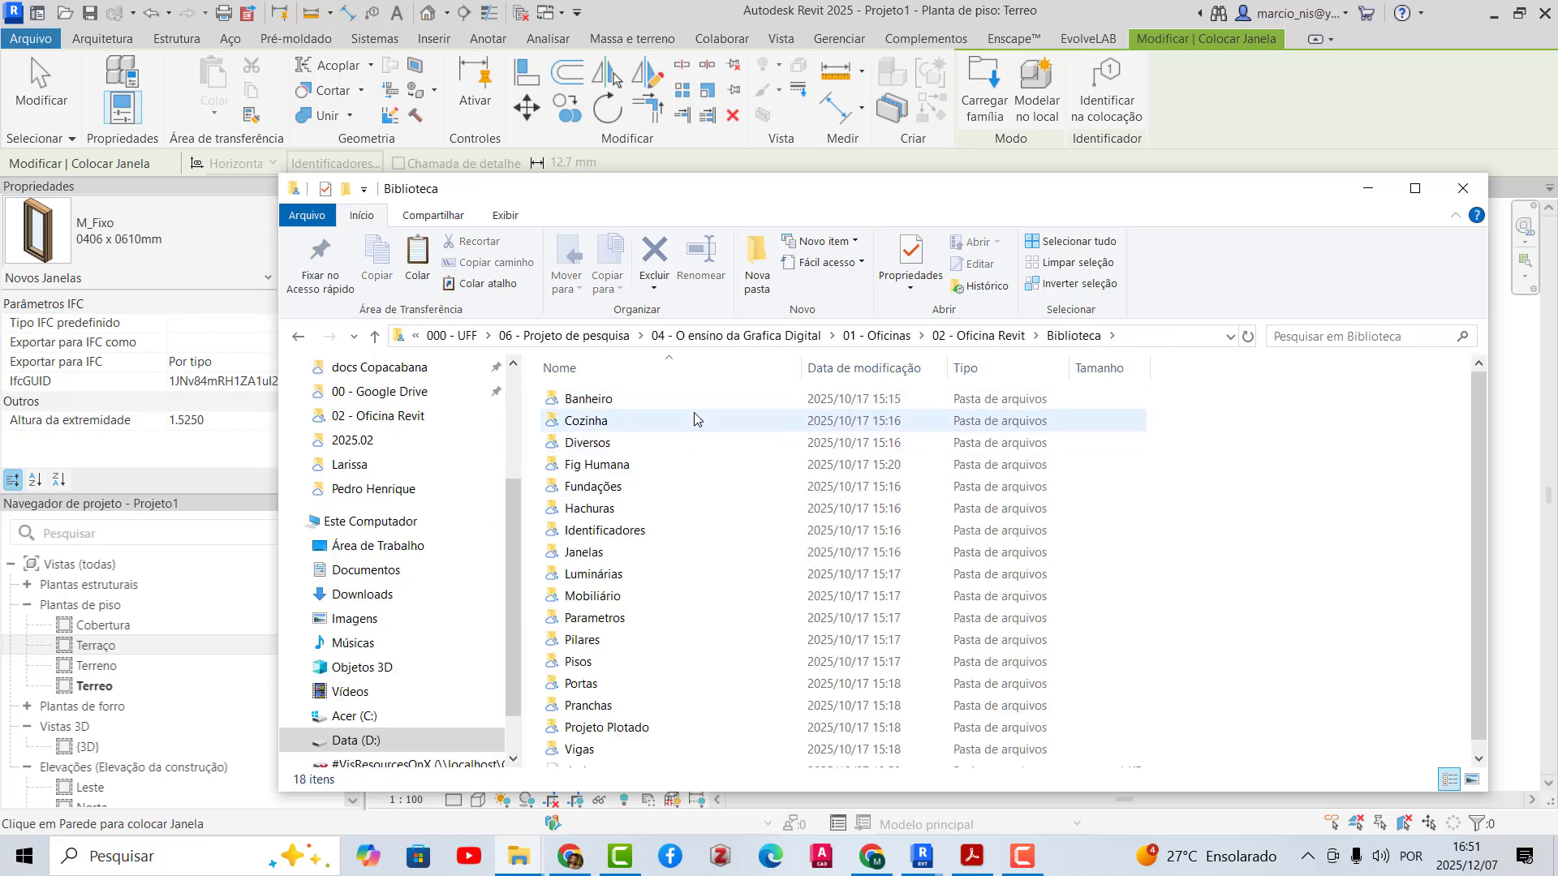
pyautogui.doubleClick(588, 553)
pyautogui.moveTo(914, 185); pyautogui.dragTo(574, 165)
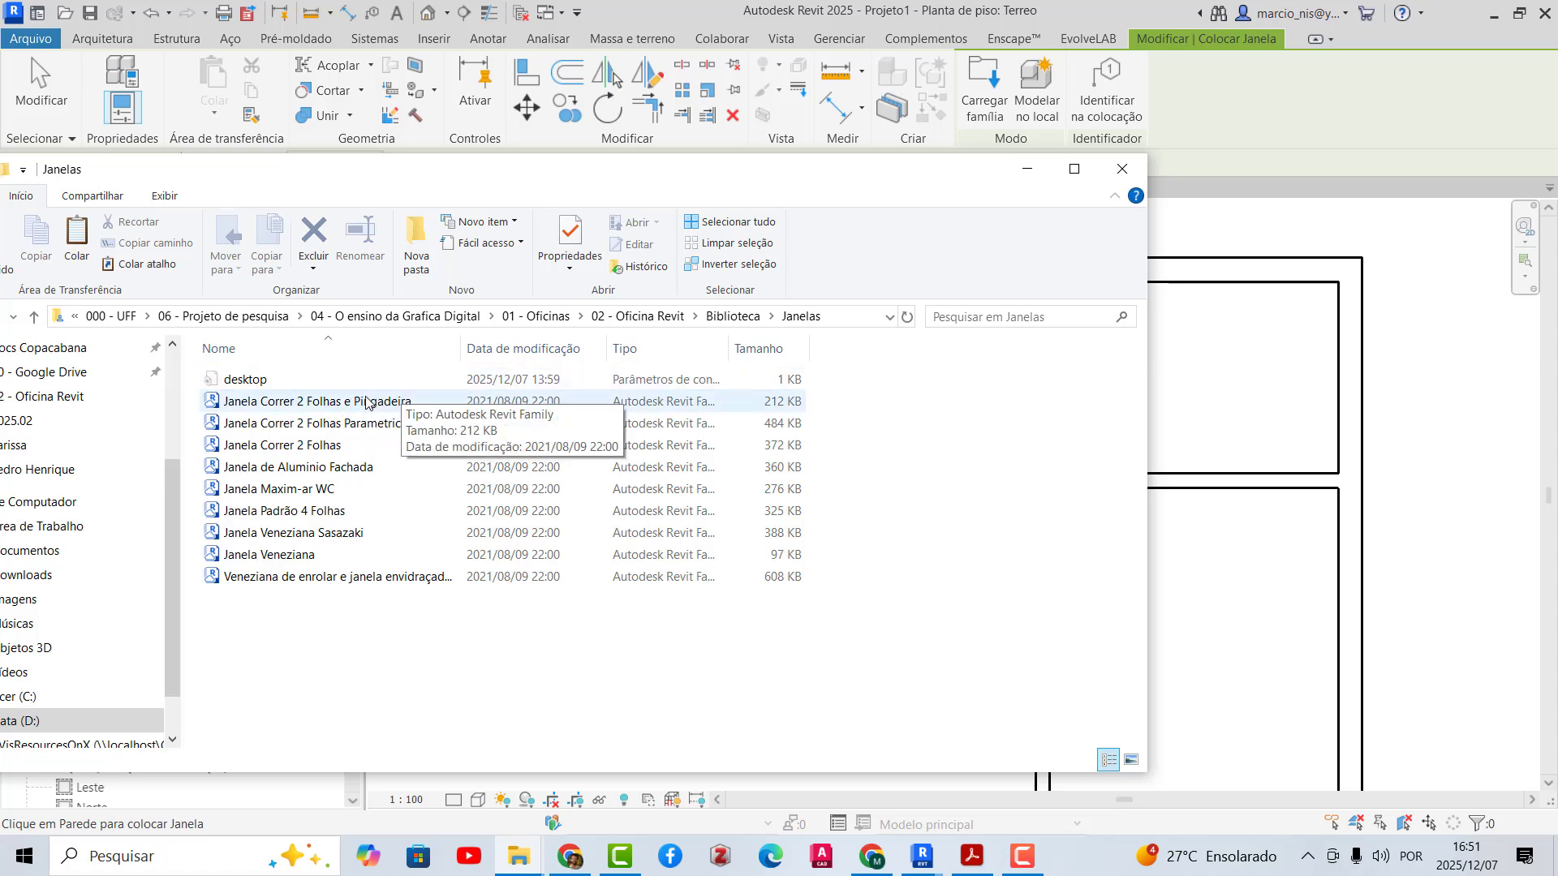
# - Load the Janela Correr 2 Folhas e Pingadeira family and place one window in the lower small room's right outer wall
pyautogui.moveTo(339, 407); pyautogui.dragTo(1290, 393)
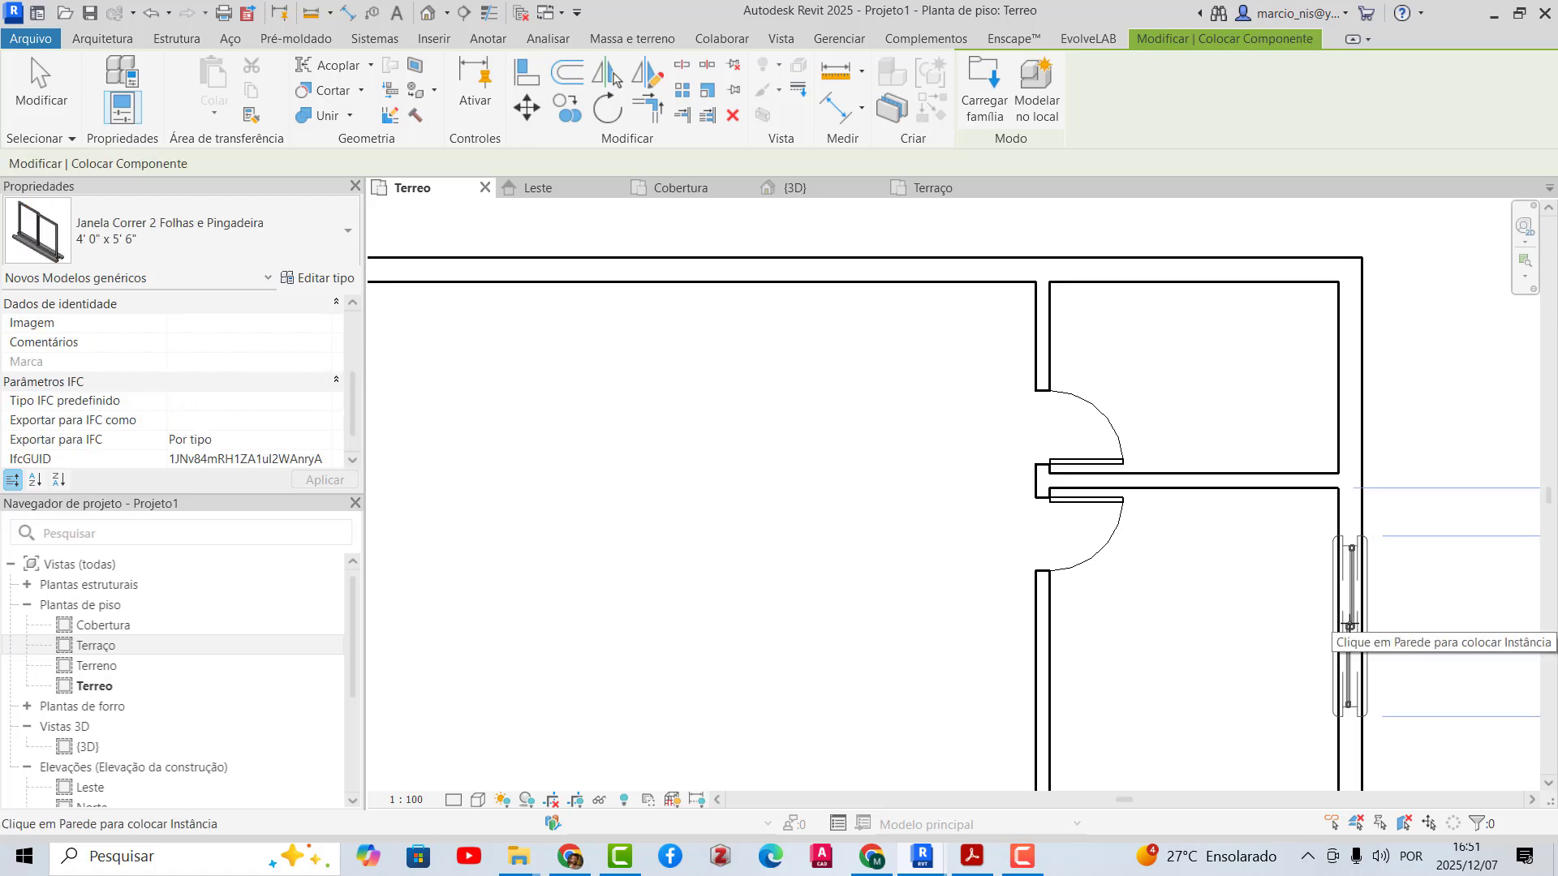
pyautogui.scroll(-1, 1166, 448)
pyautogui.scroll(2, 1448, 651)
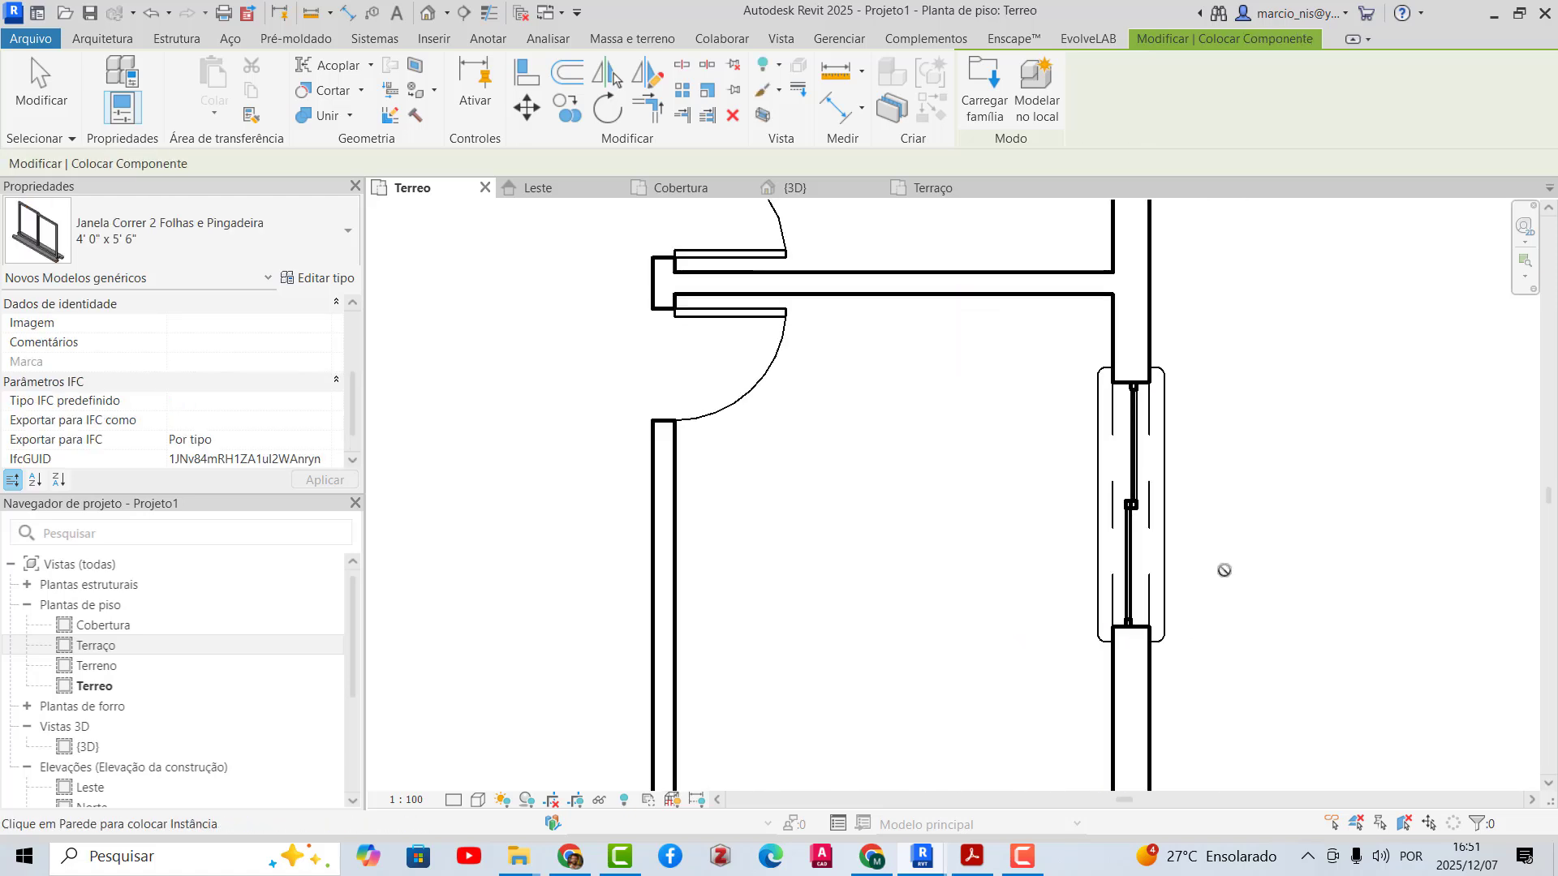
pyautogui.press('Escape')
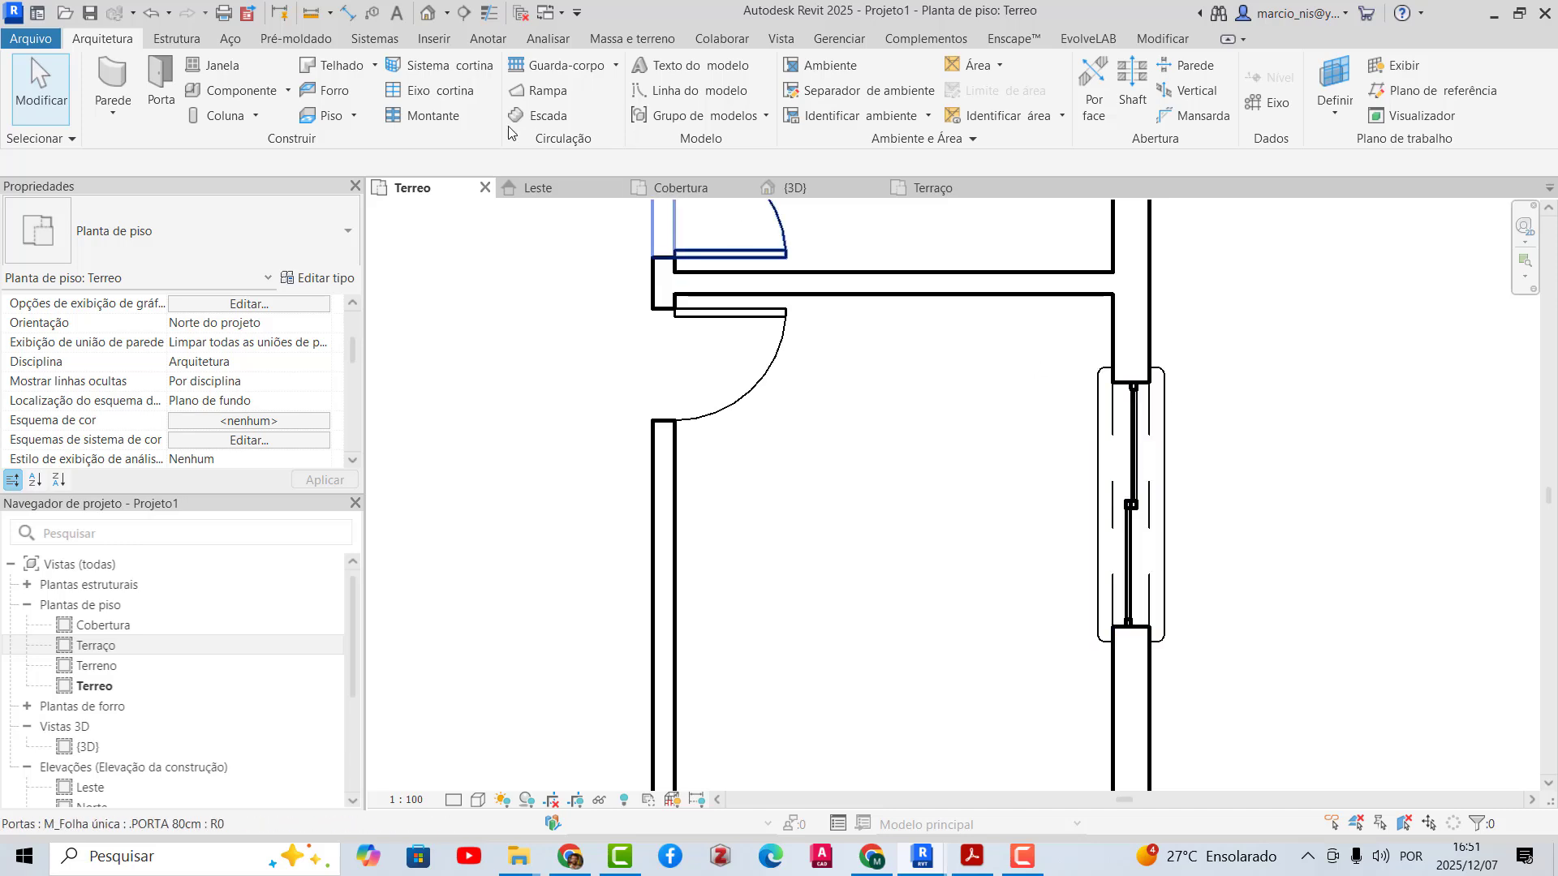
# - Inspect the sliding window with its sill in the {3D} view and delete it from the outer wall
pyautogui.click(795, 188)
pyautogui.keyDown('shift'); pyautogui.moveTo(1217, 519); pyautogui.dragTo(893, 492, button='middle'); pyautogui.keyUp('shift')
pyautogui.scroll(5, 906, 524)
pyautogui.scroll(2, 869, 341)
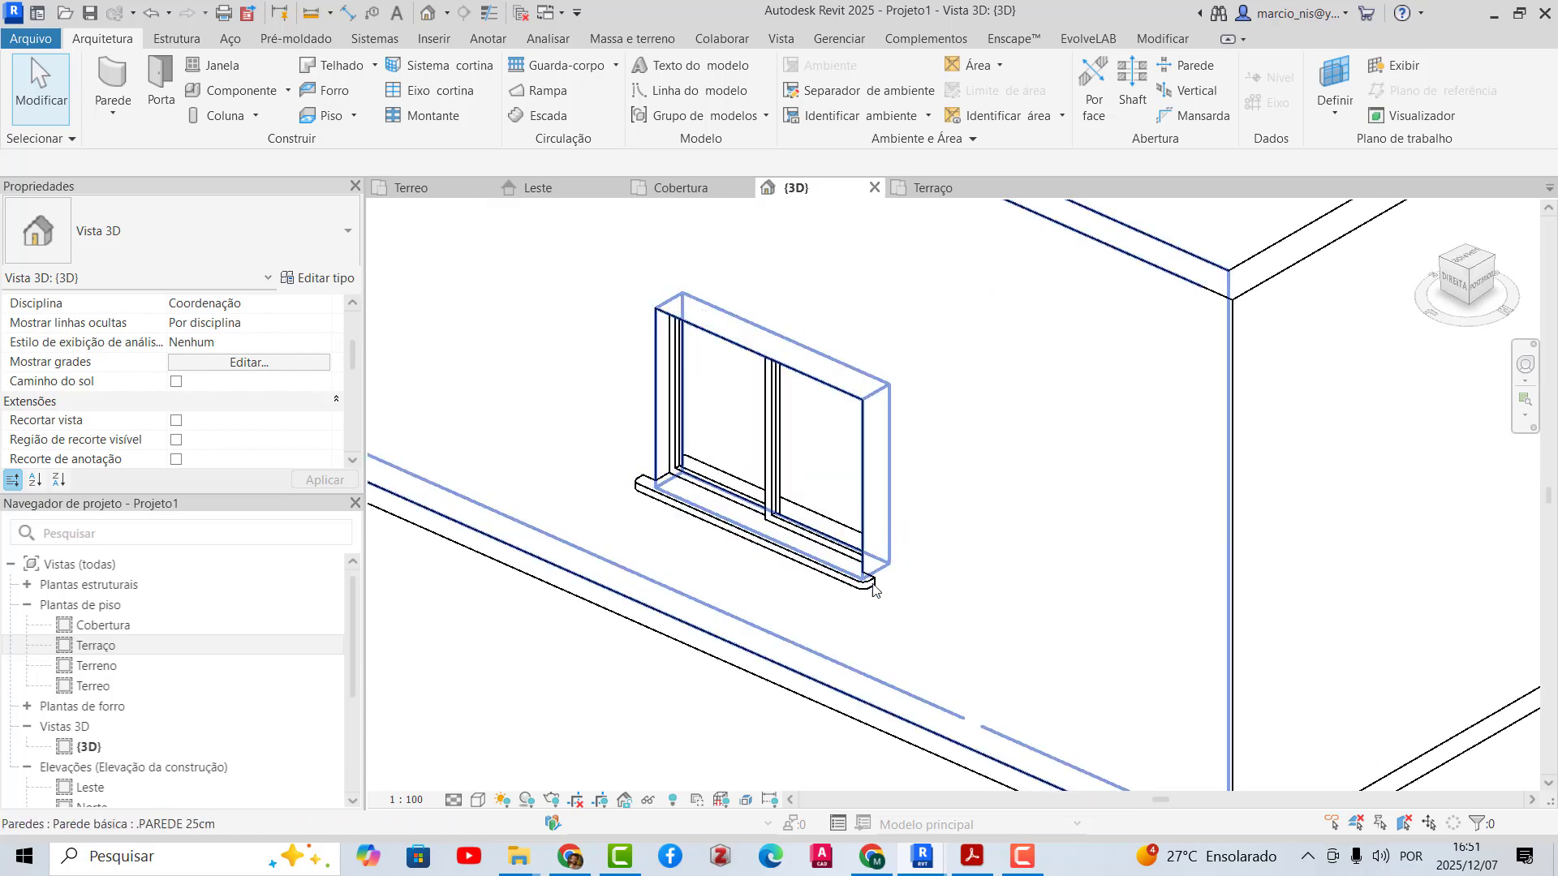
pyautogui.keyDown('shift'); pyautogui.moveTo(1042, 517); pyautogui.dragTo(755, 475, button='middle'); pyautogui.keyUp('shift')
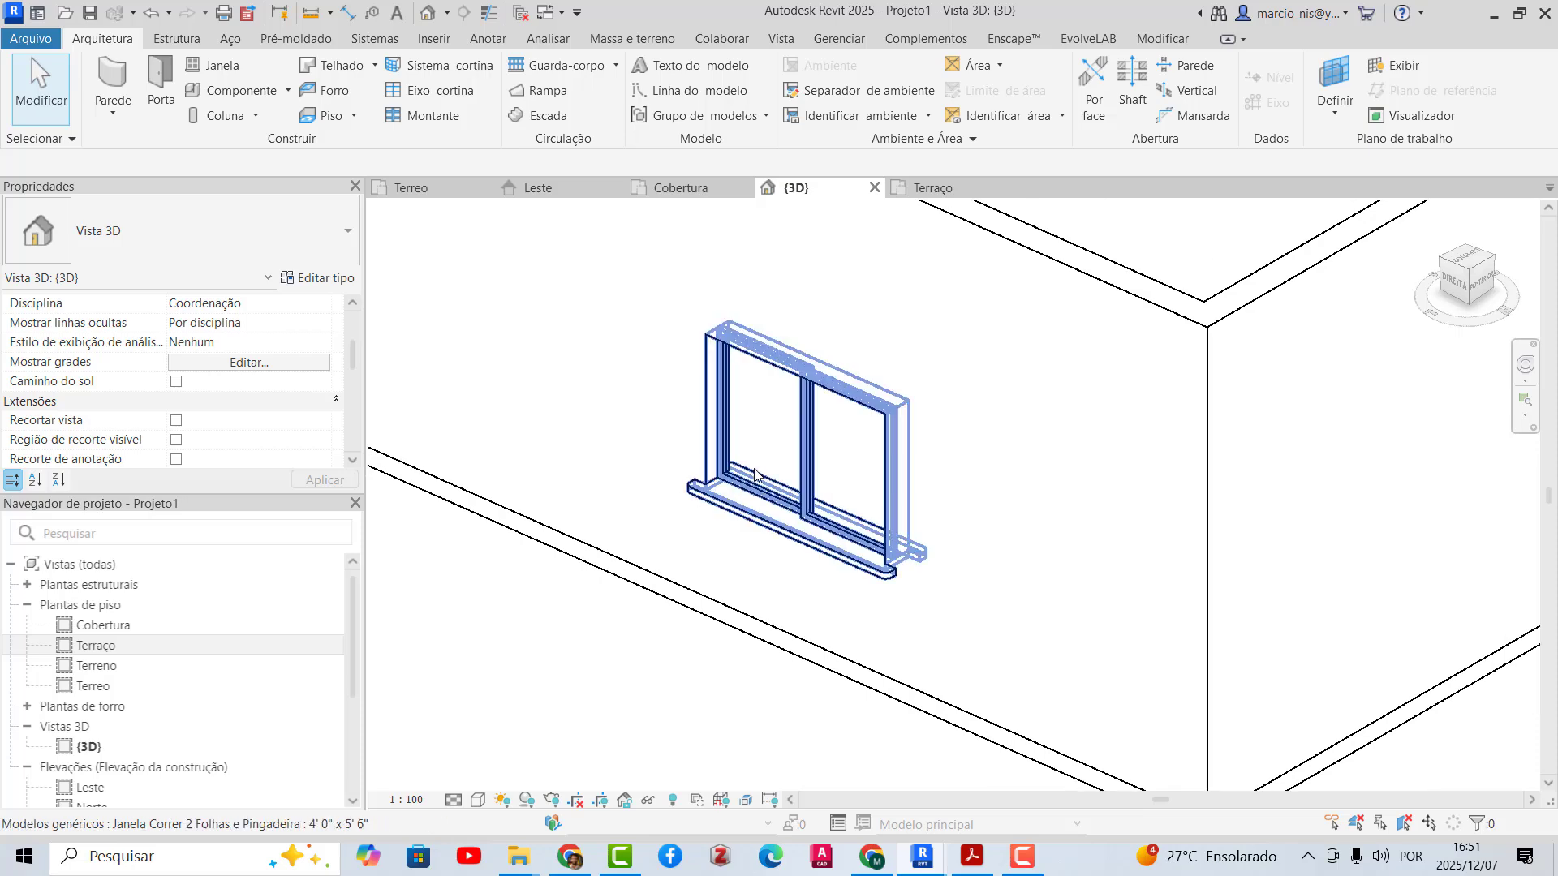
pyautogui.click(802, 452)
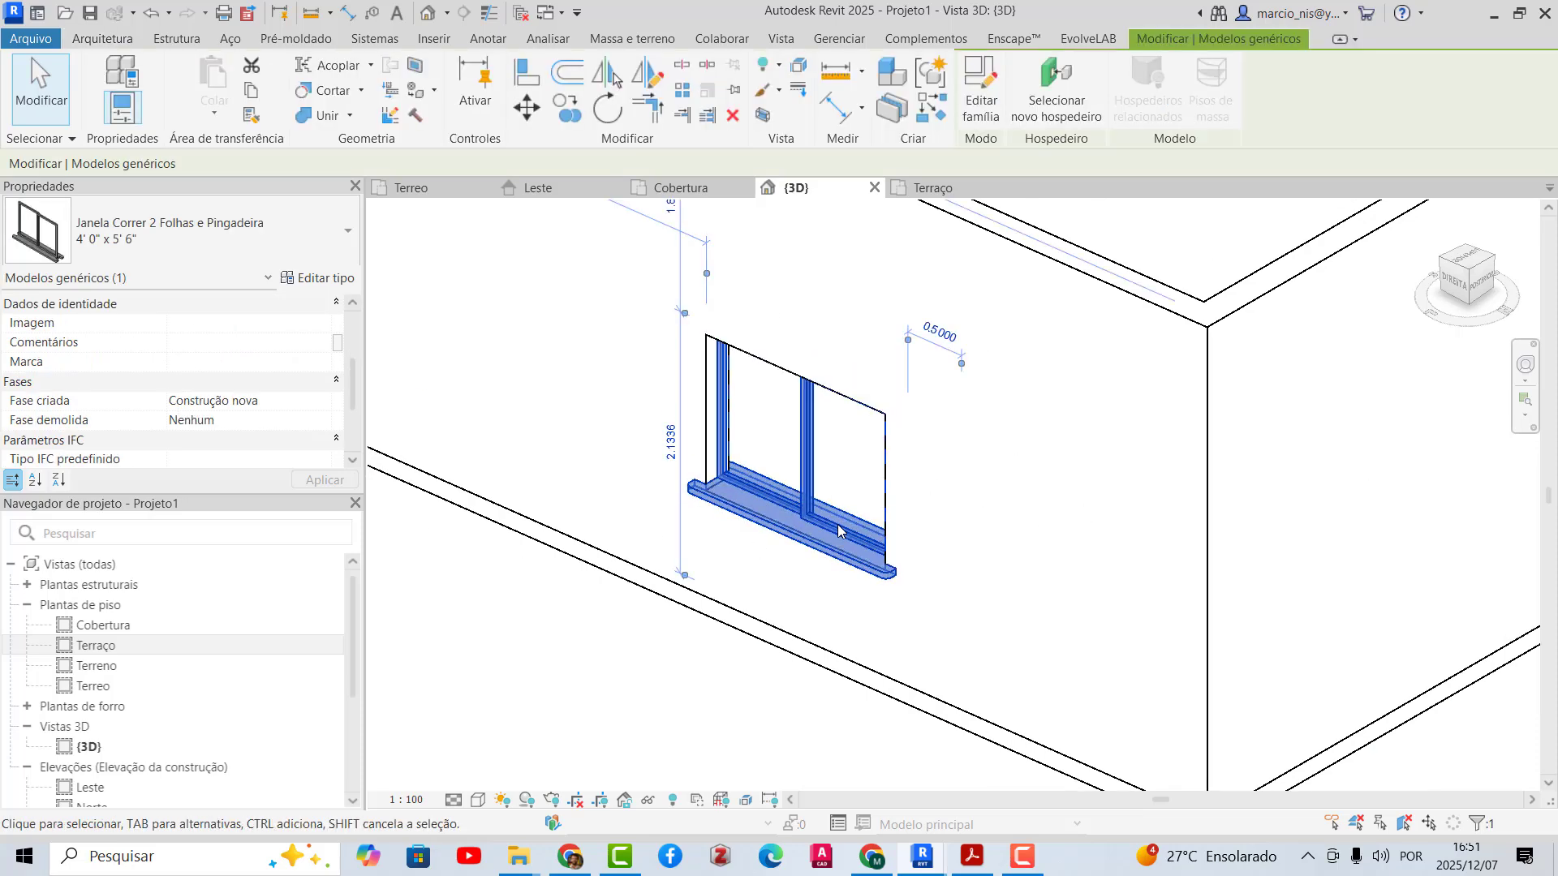
pyautogui.press('Delete')
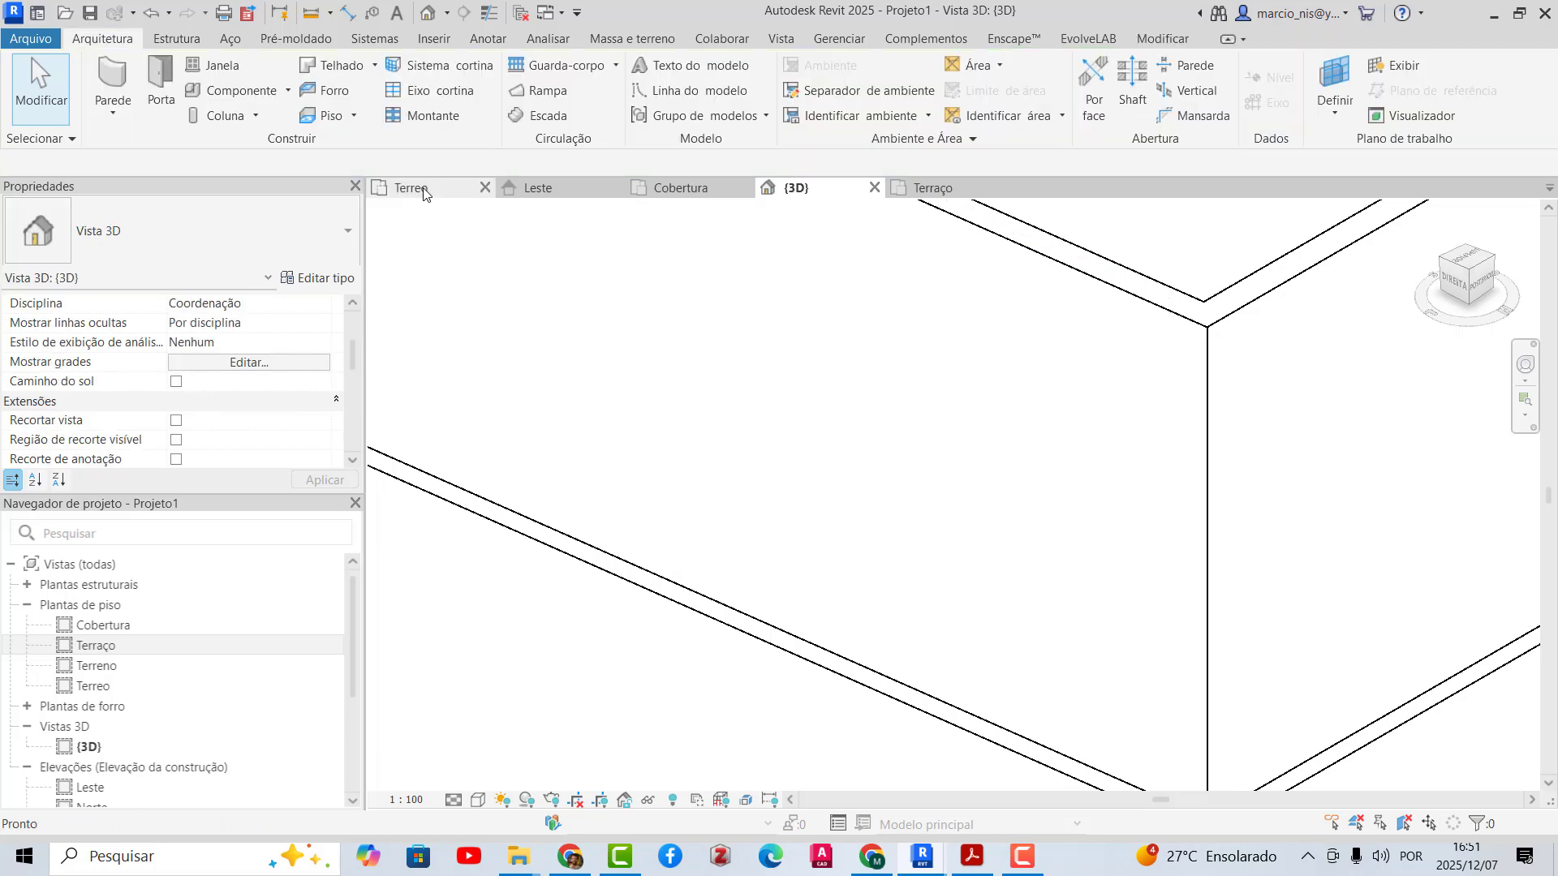
# - On the Terreo plan, start the Window command and duplicate the M_Fixo 0406 x 0610mm type as .JANELA 60cm
pyautogui.click(414, 189)
pyautogui.scroll(-1, 915, 501)
pyautogui.press('w')
pyautogui.press('n')
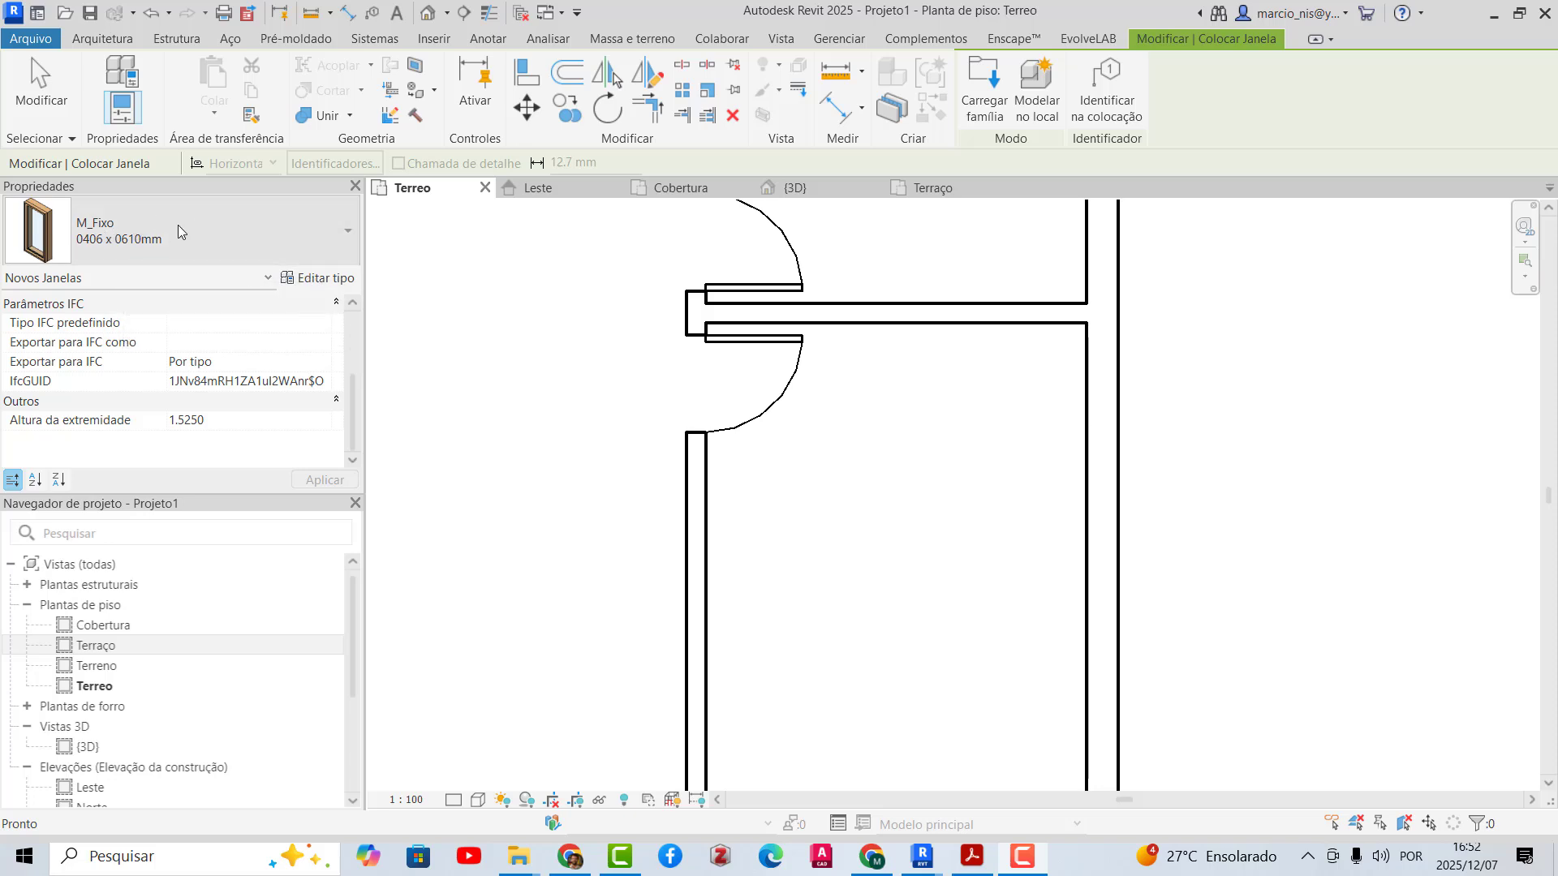
pyautogui.click(318, 278)
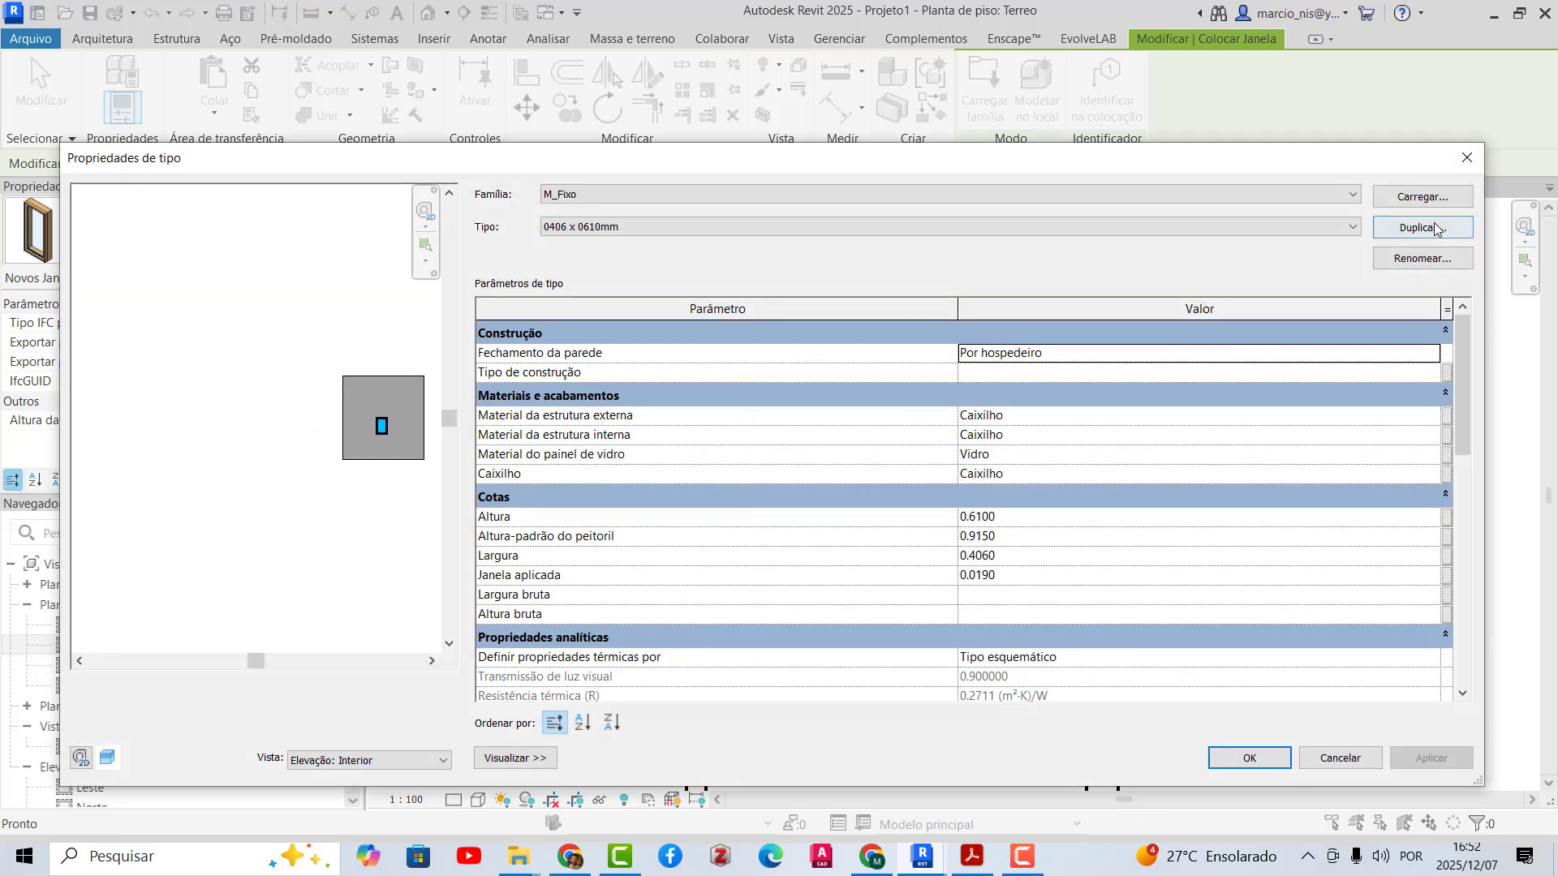
pyautogui.click(1423, 227)
pyautogui.write('.JANELA 60cm')
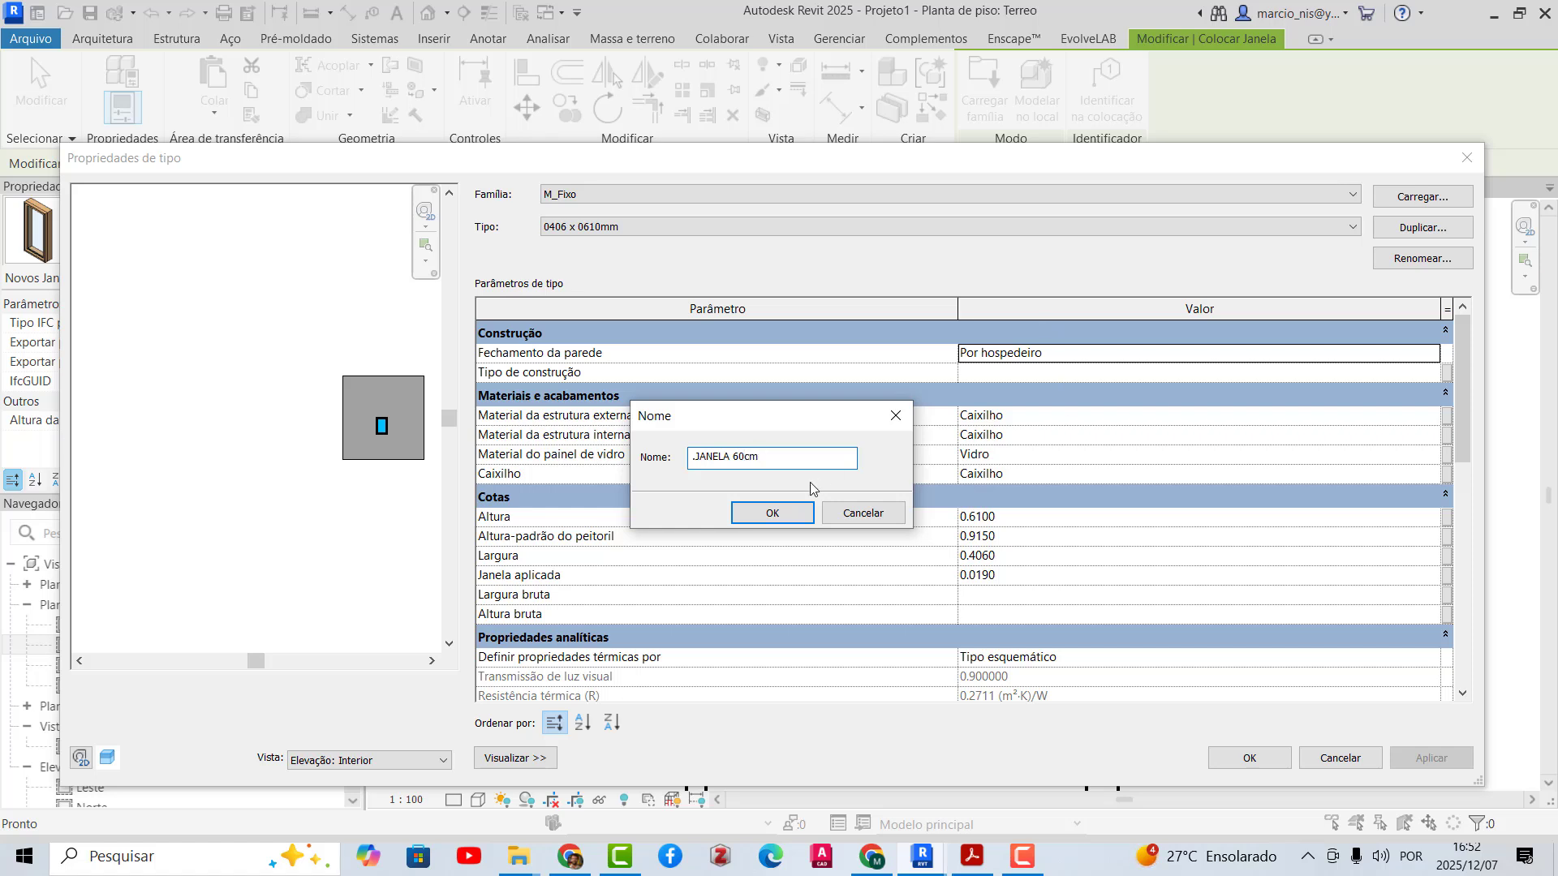
pyautogui.click(793, 520)
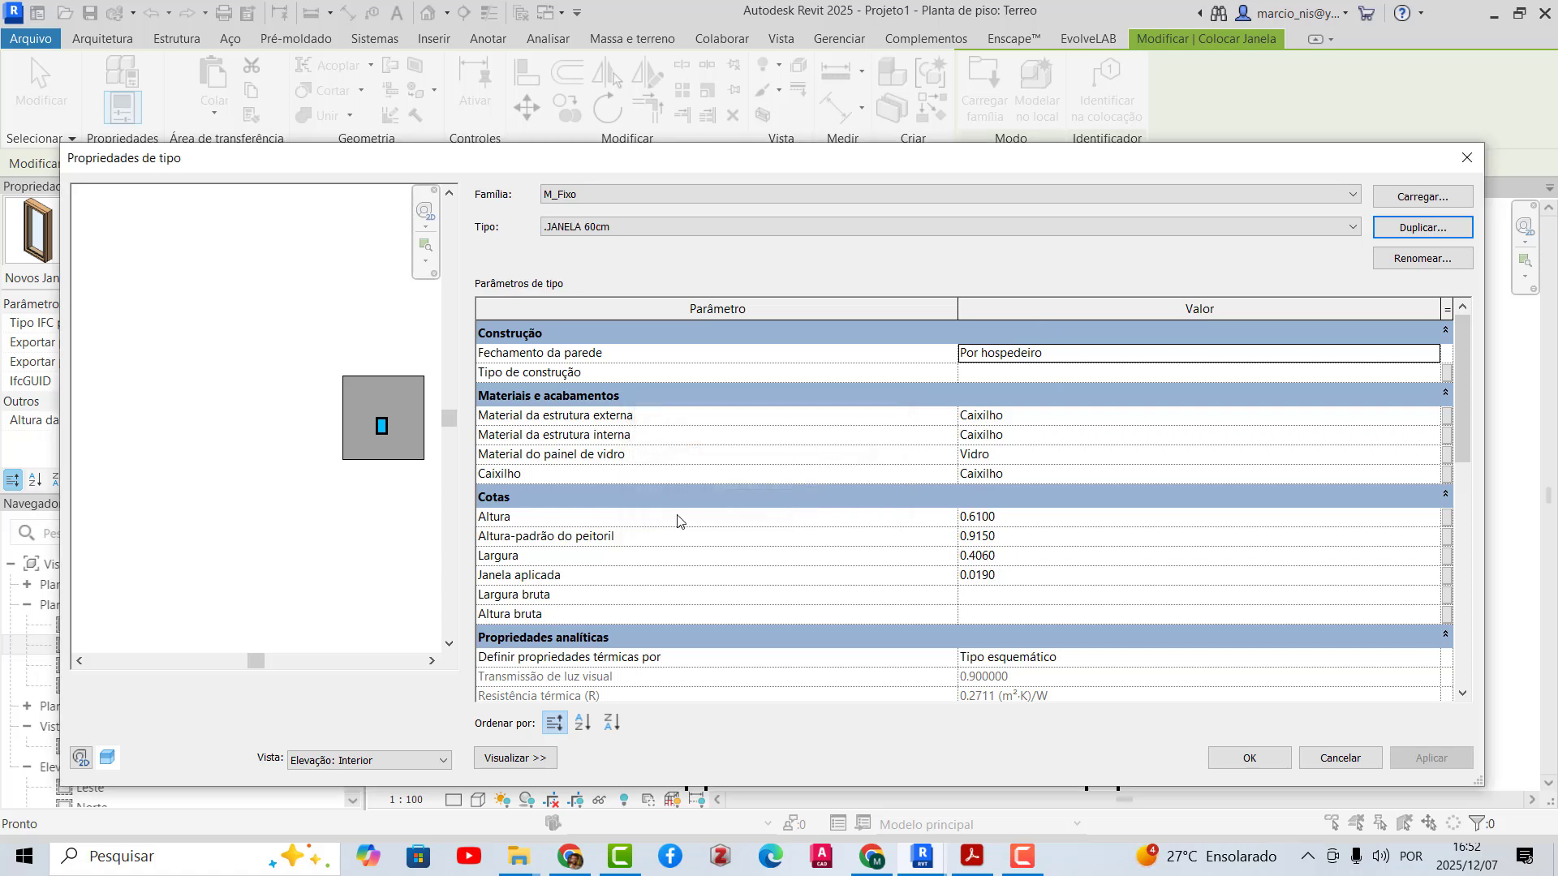
# - Set the .JANELA 60cm type's height (Altura) to .60 and accept the type properties
pyautogui.click(1006, 516)
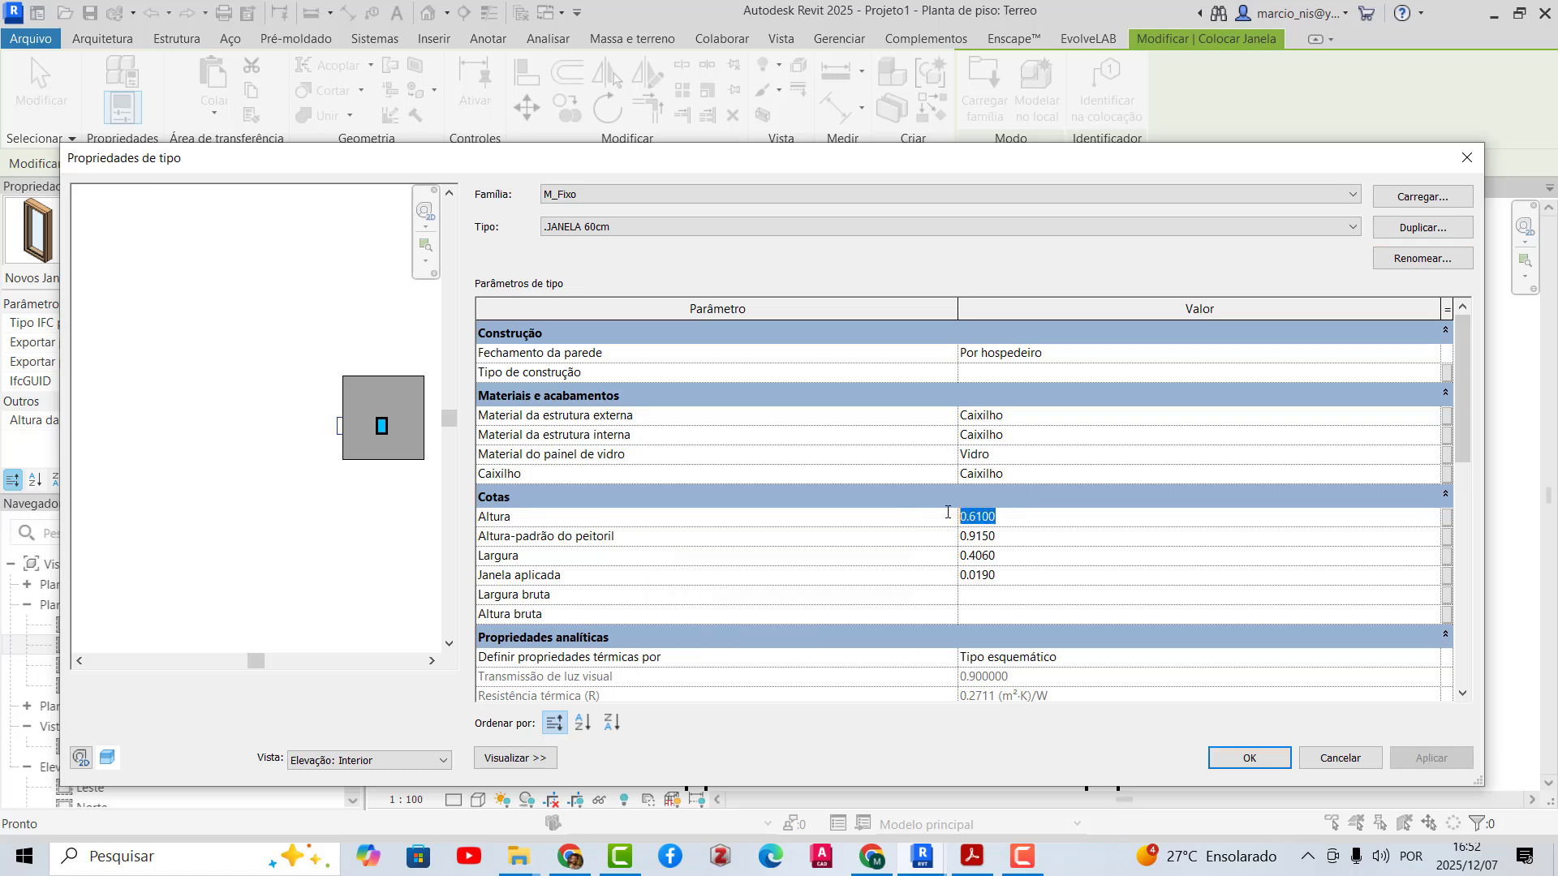
pyautogui.press('BackSpace')
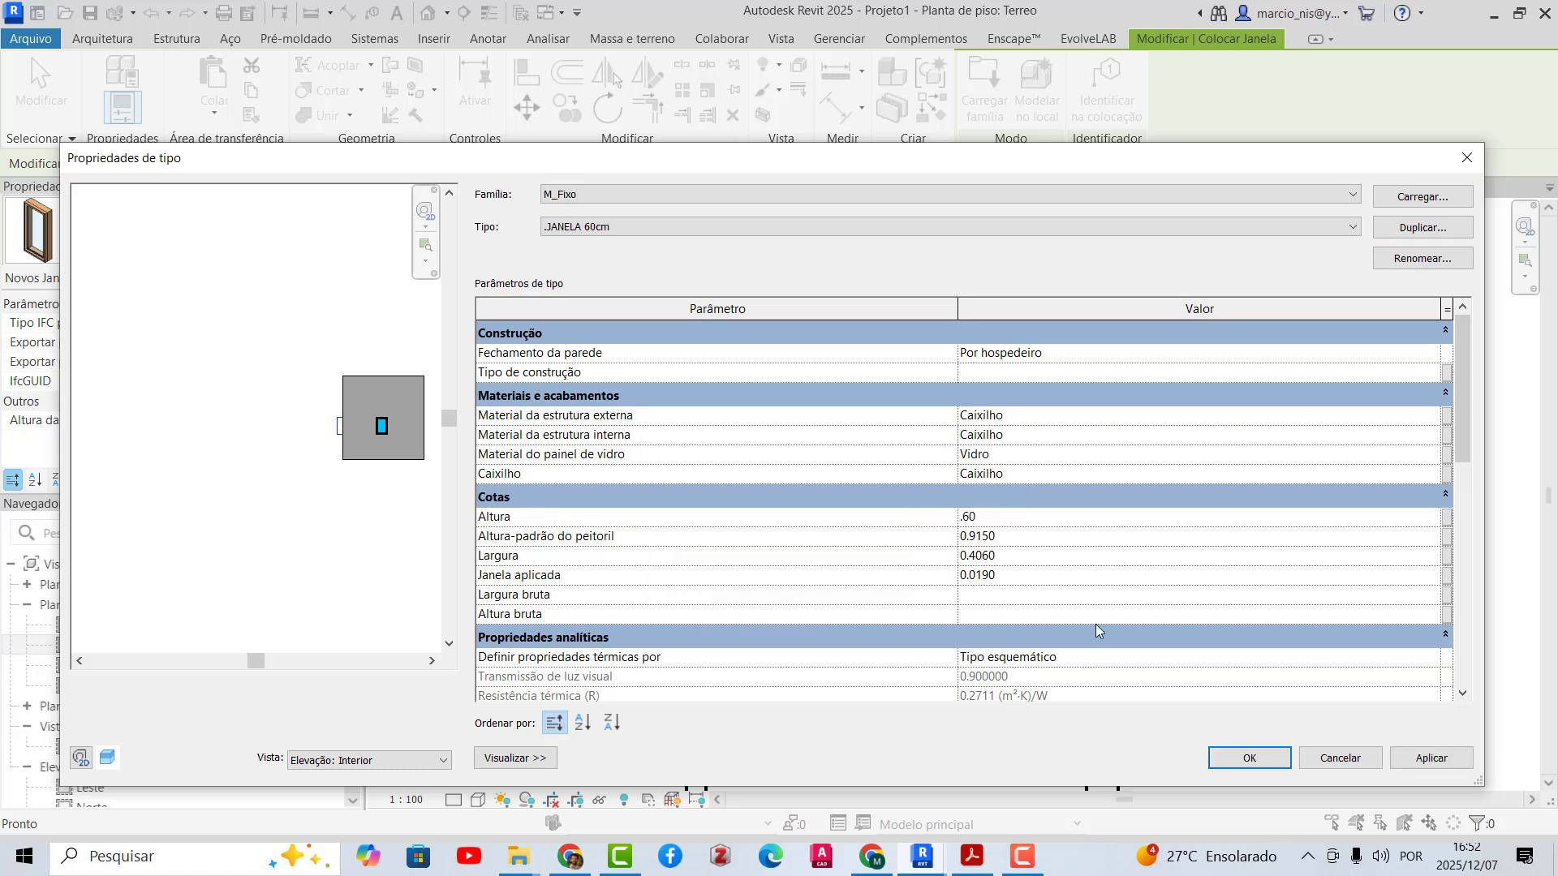
pyautogui.click(1231, 766)
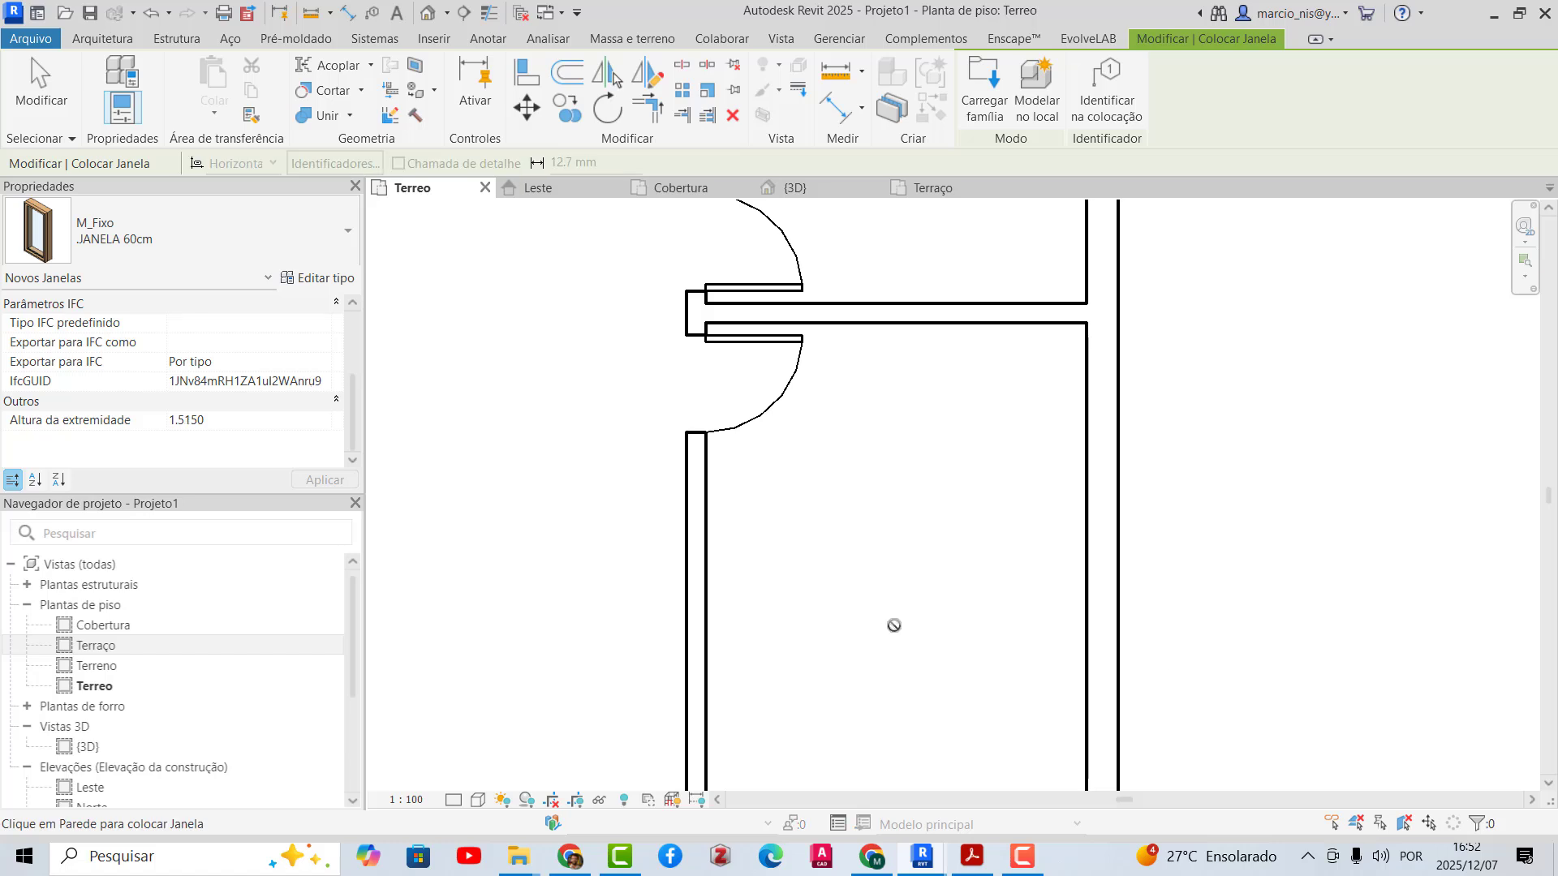
# - Following the Pavilhao plan, place a .JANELA 60cm window centred in the upper small room's right outer wall
pyautogui.scroll(-1, 930, 524)
pyautogui.moveTo(922, 856)
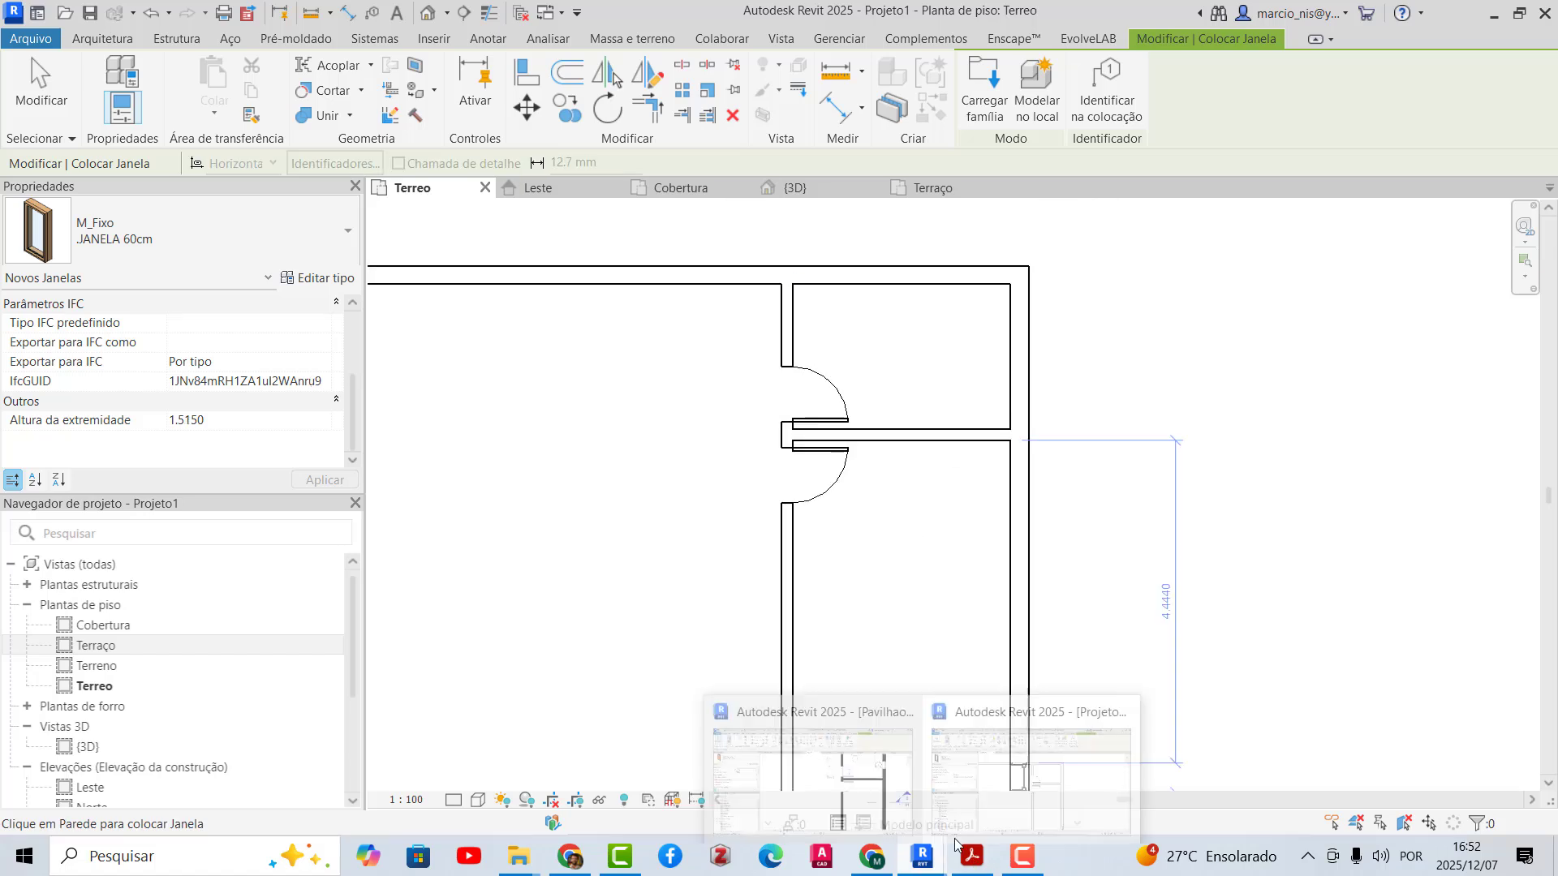
pyautogui.click(887, 791)
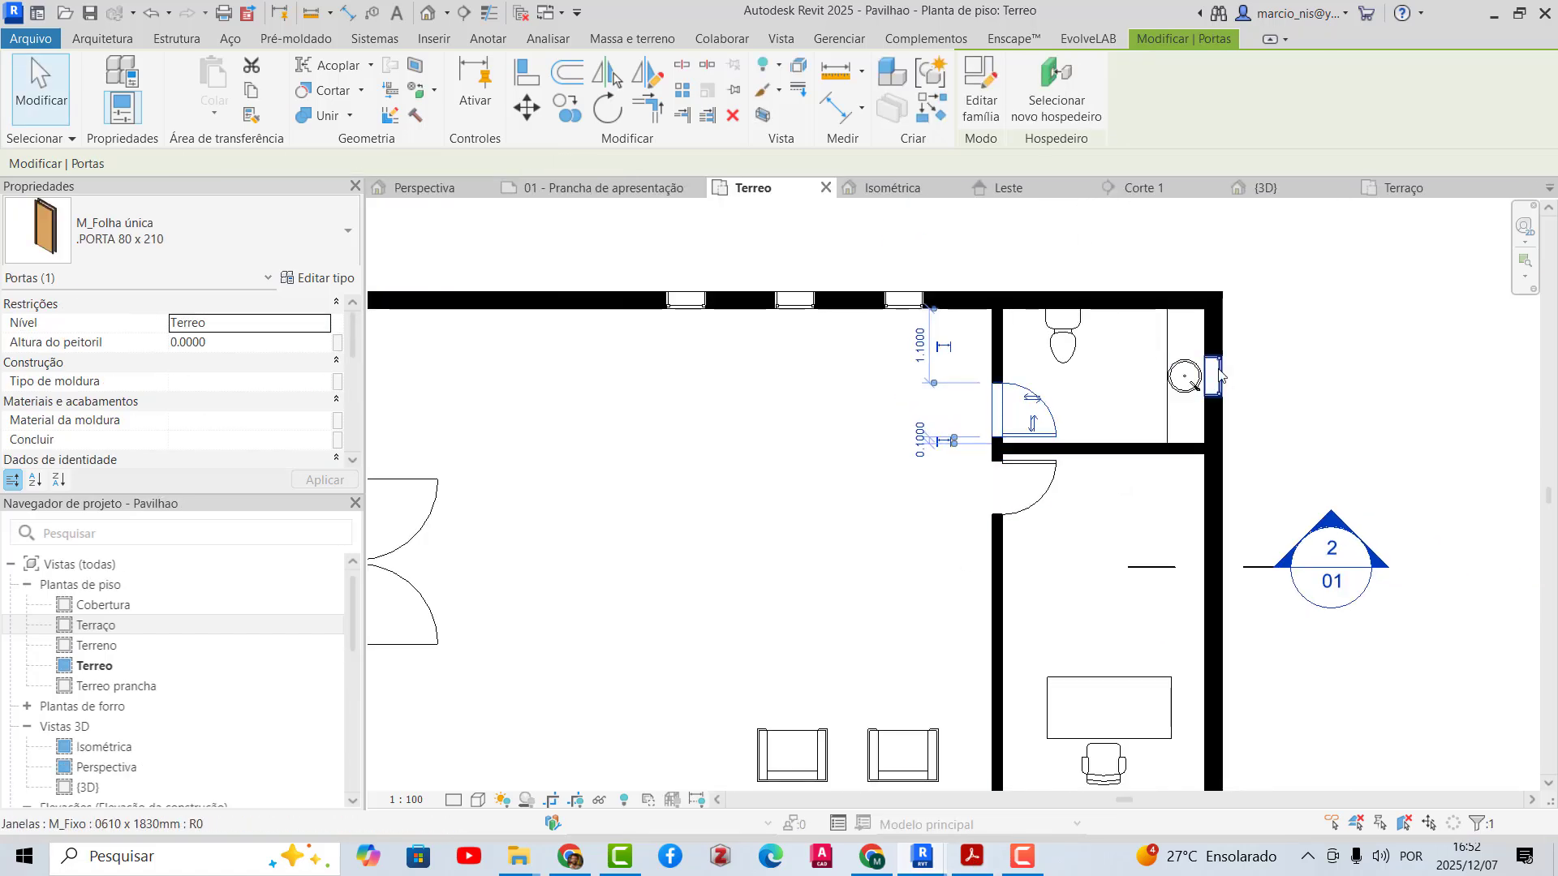
pyautogui.scroll(-2, 906, 281)
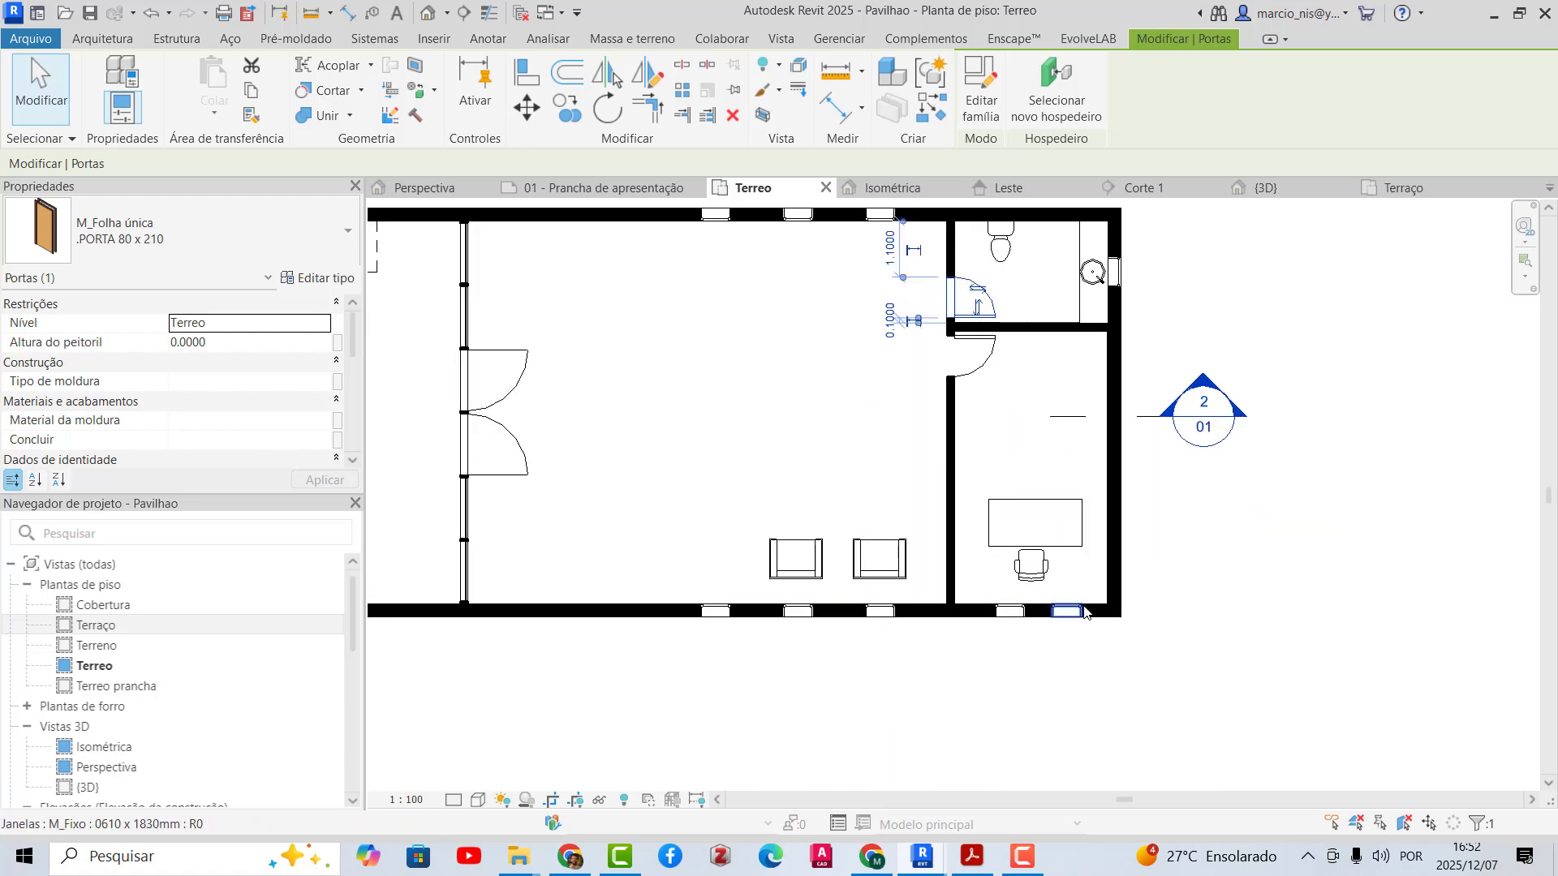
pyautogui.hotkey('alt', 'Tab')
pyautogui.scroll(1, 979, 392)
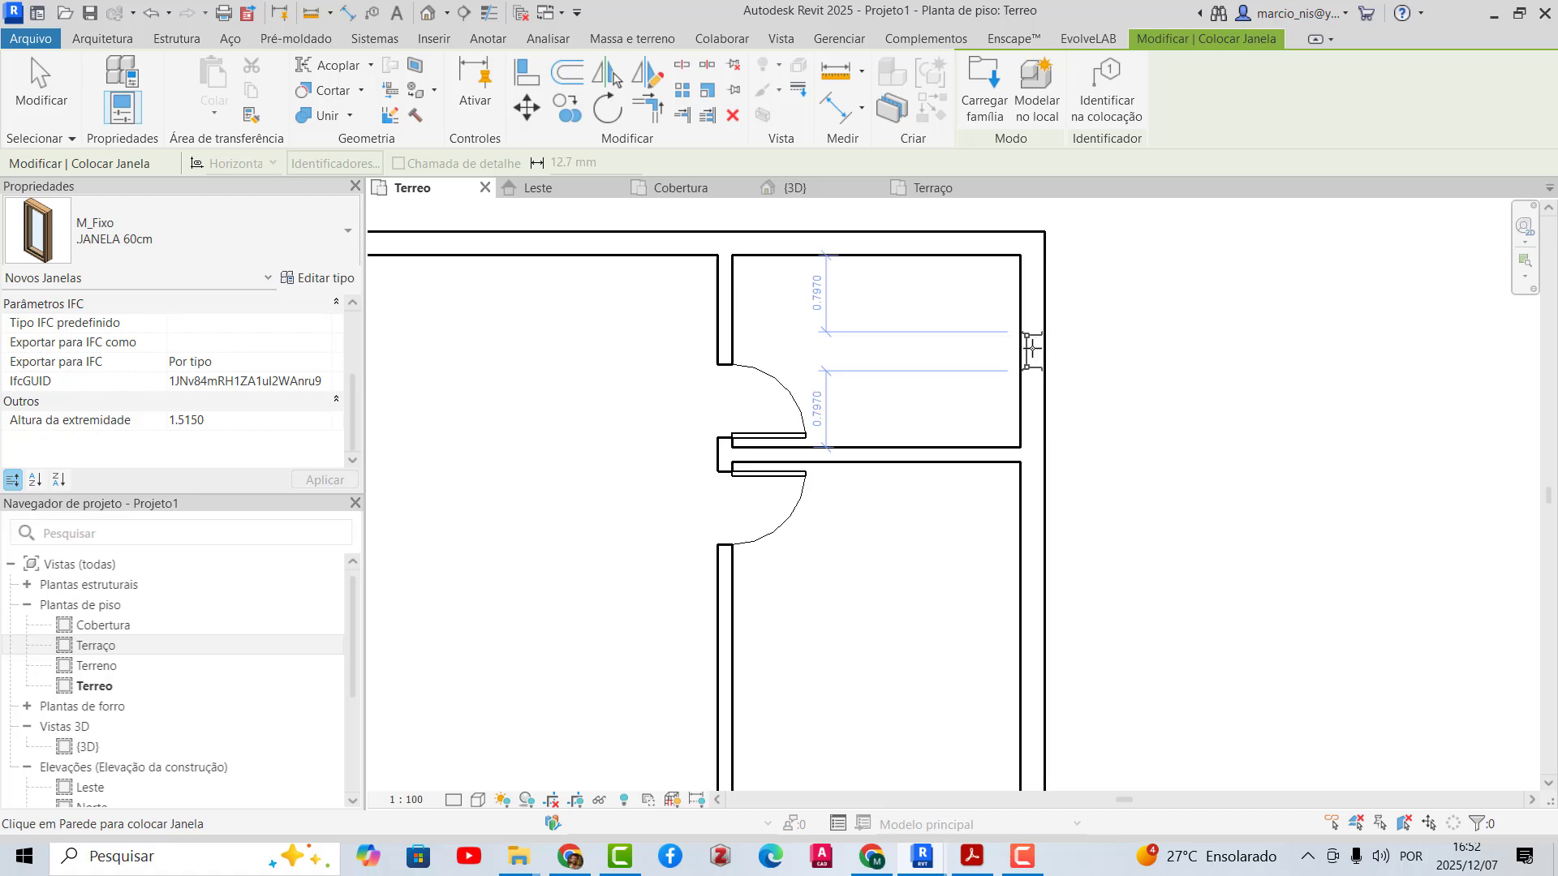
pyautogui.scroll(1, 1033, 347)
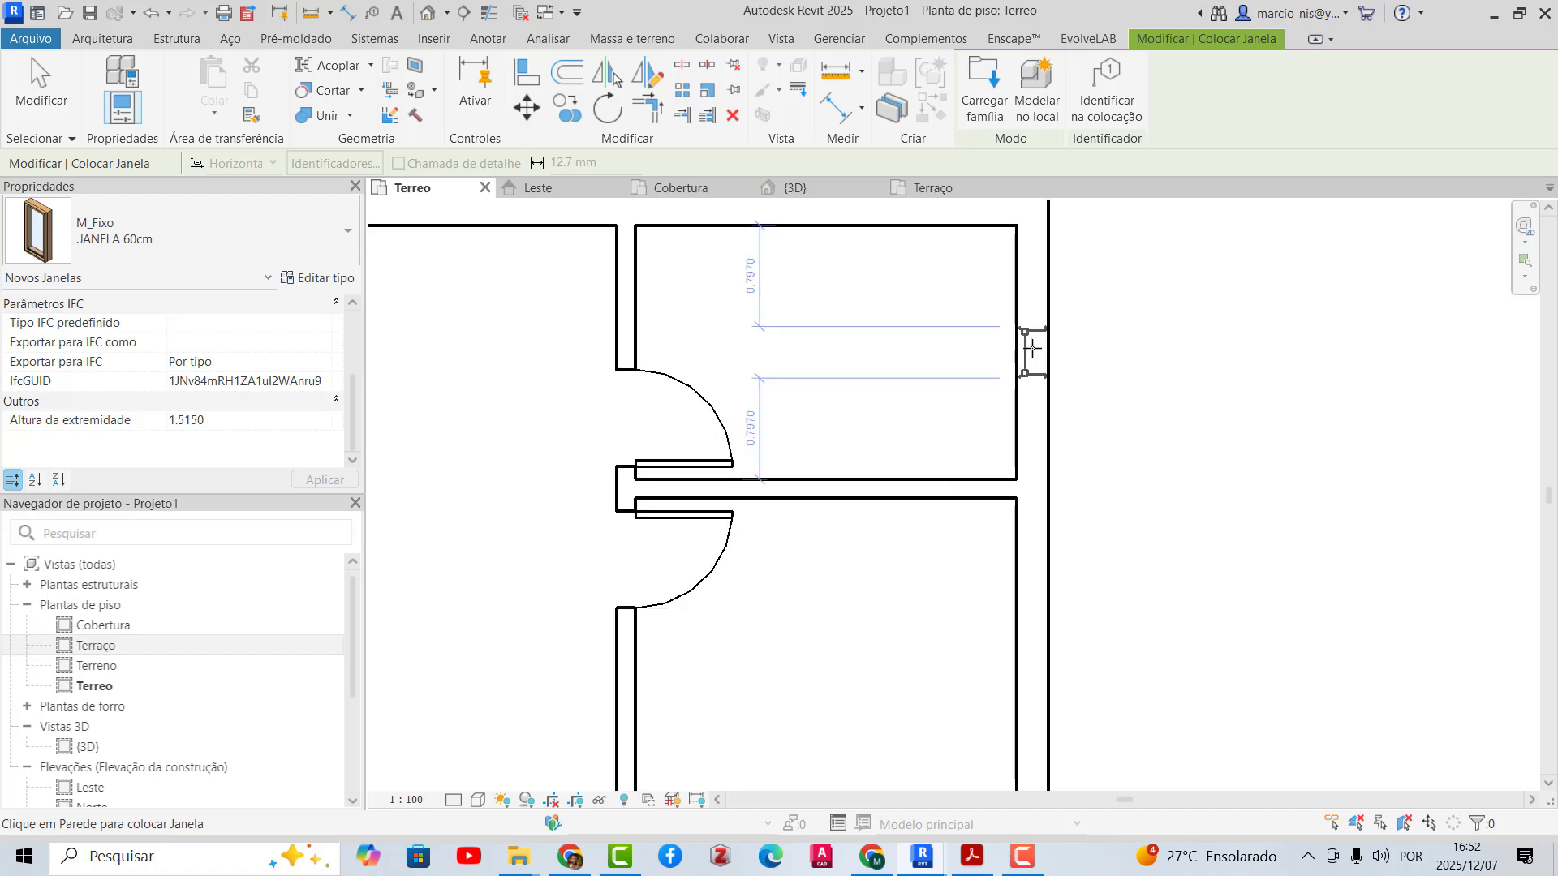
pyautogui.click(1032, 348)
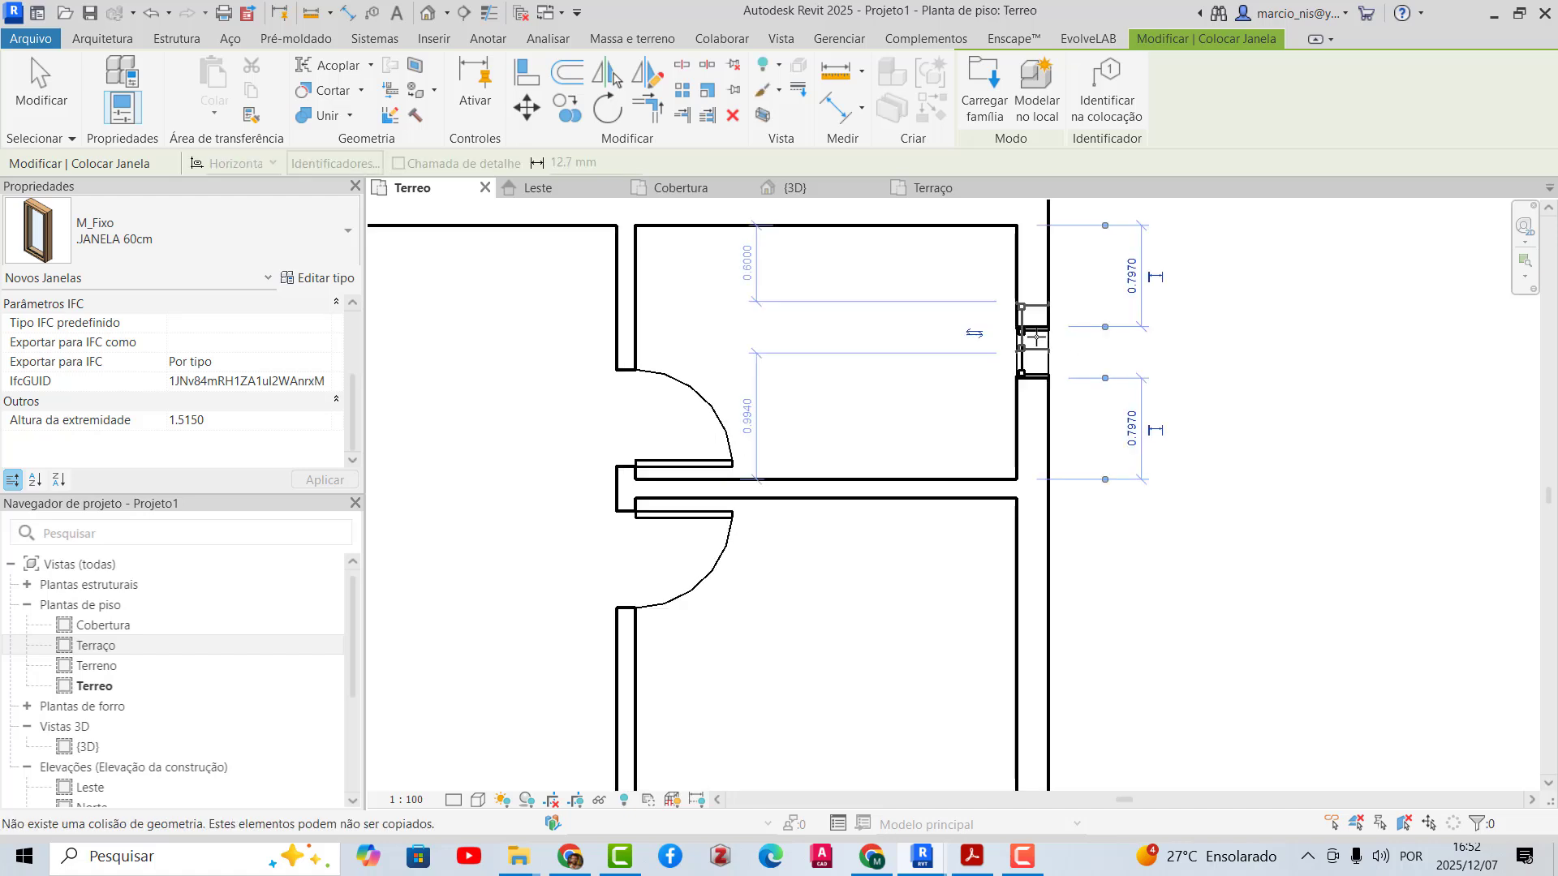
# - Place two .JANELA 60cm windows in the lower small room's bottom outer wall, frames on the outer face, 0.40 m from each side wall
pyautogui.scroll(3, 1039, 337)
pyautogui.scroll(-5, 1006, 347)
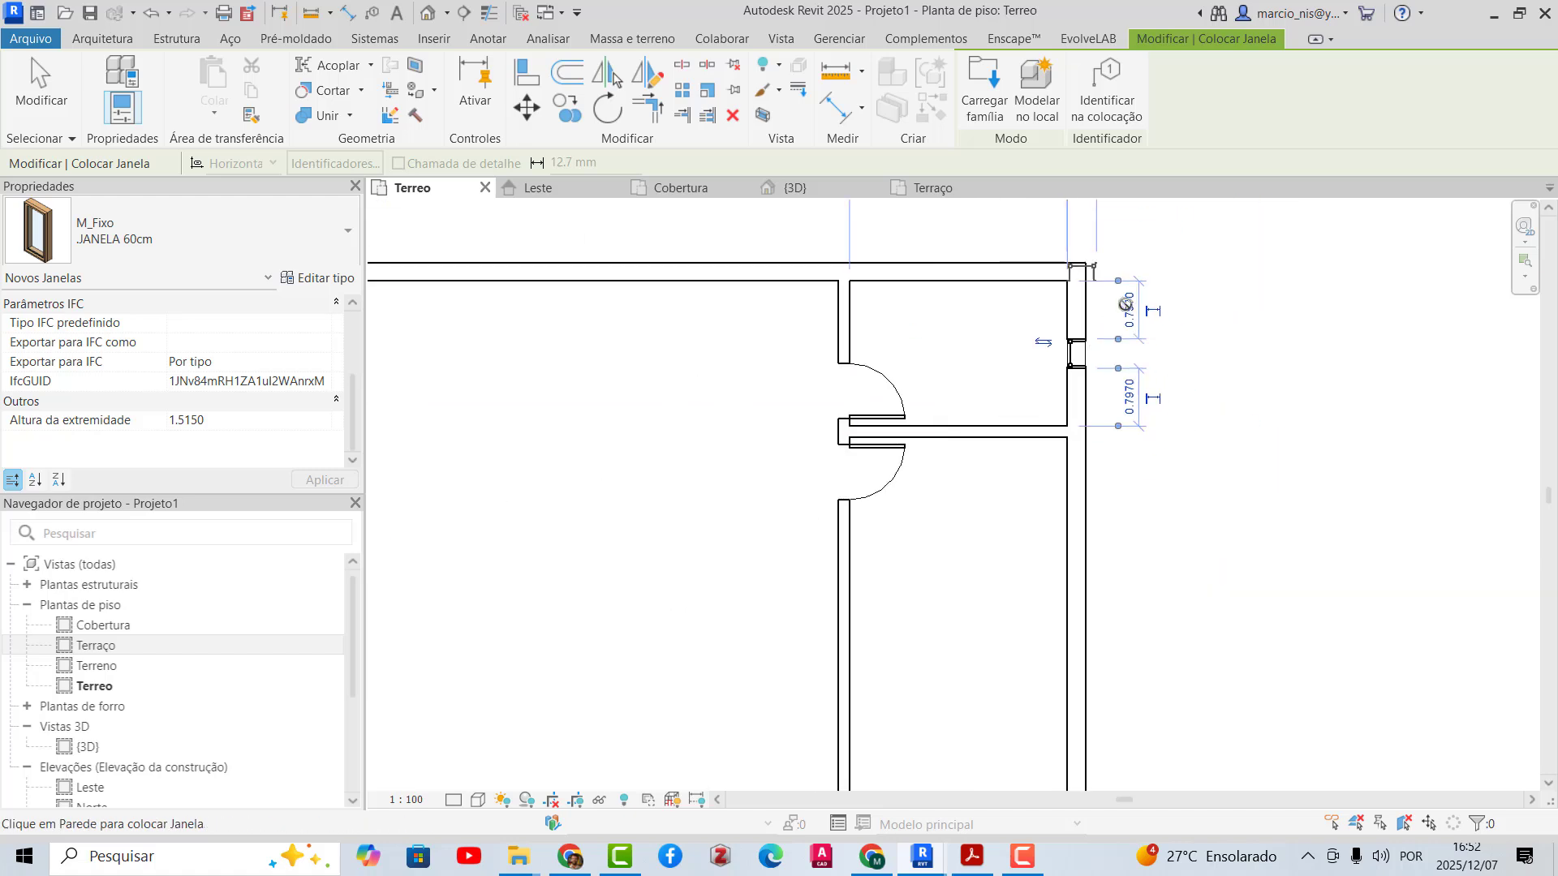
pyautogui.scroll(-3, 998, 317)
pyautogui.scroll(-1, 1055, 454)
pyautogui.scroll(5, 1070, 571)
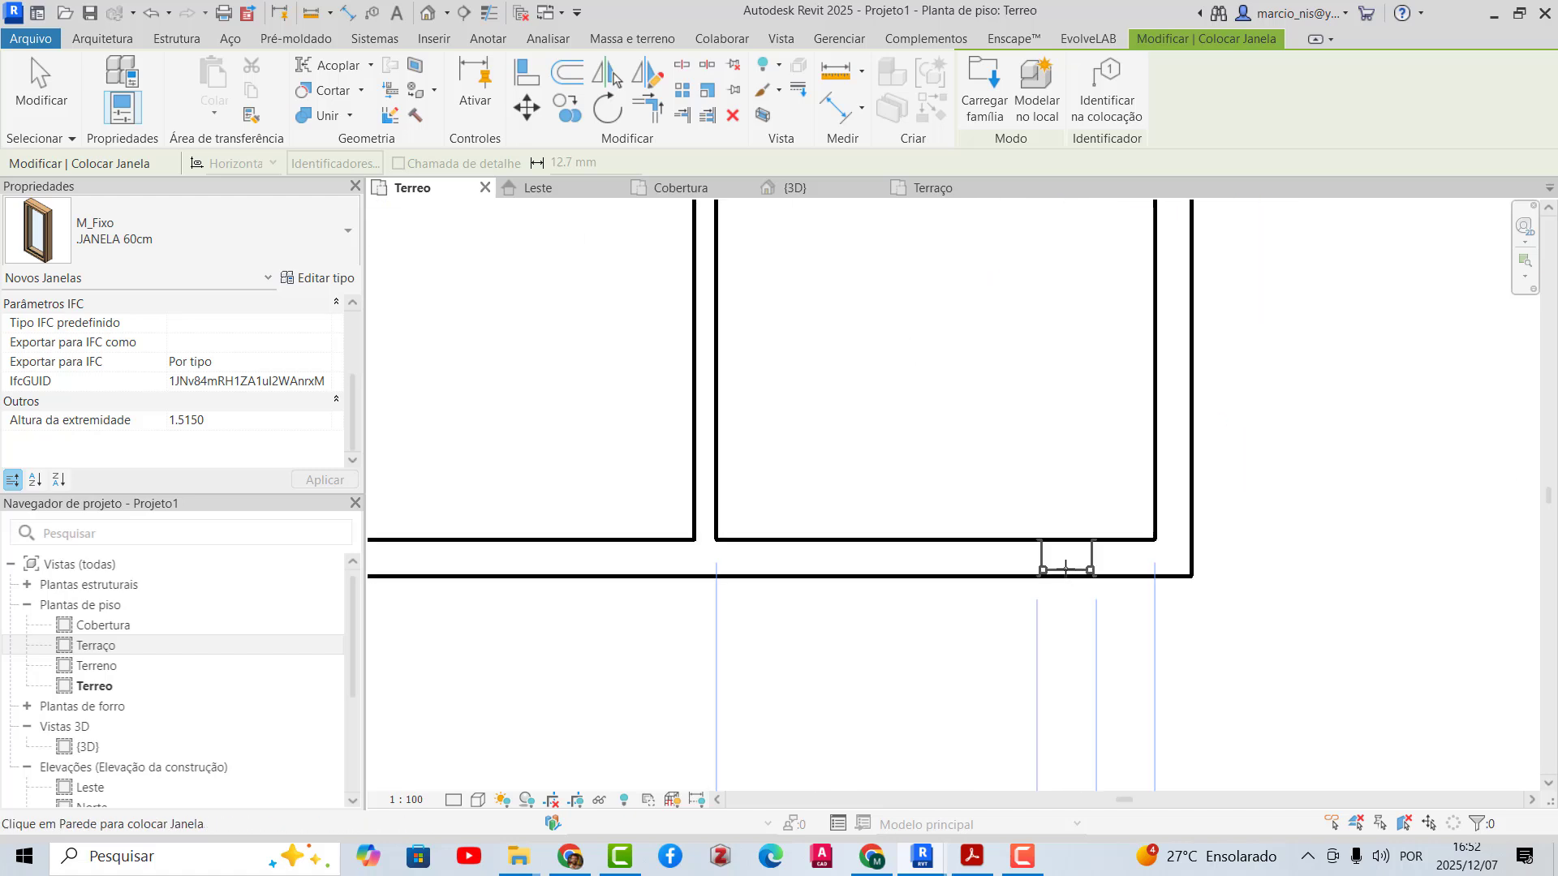
pyautogui.scroll(-2, 1066, 568)
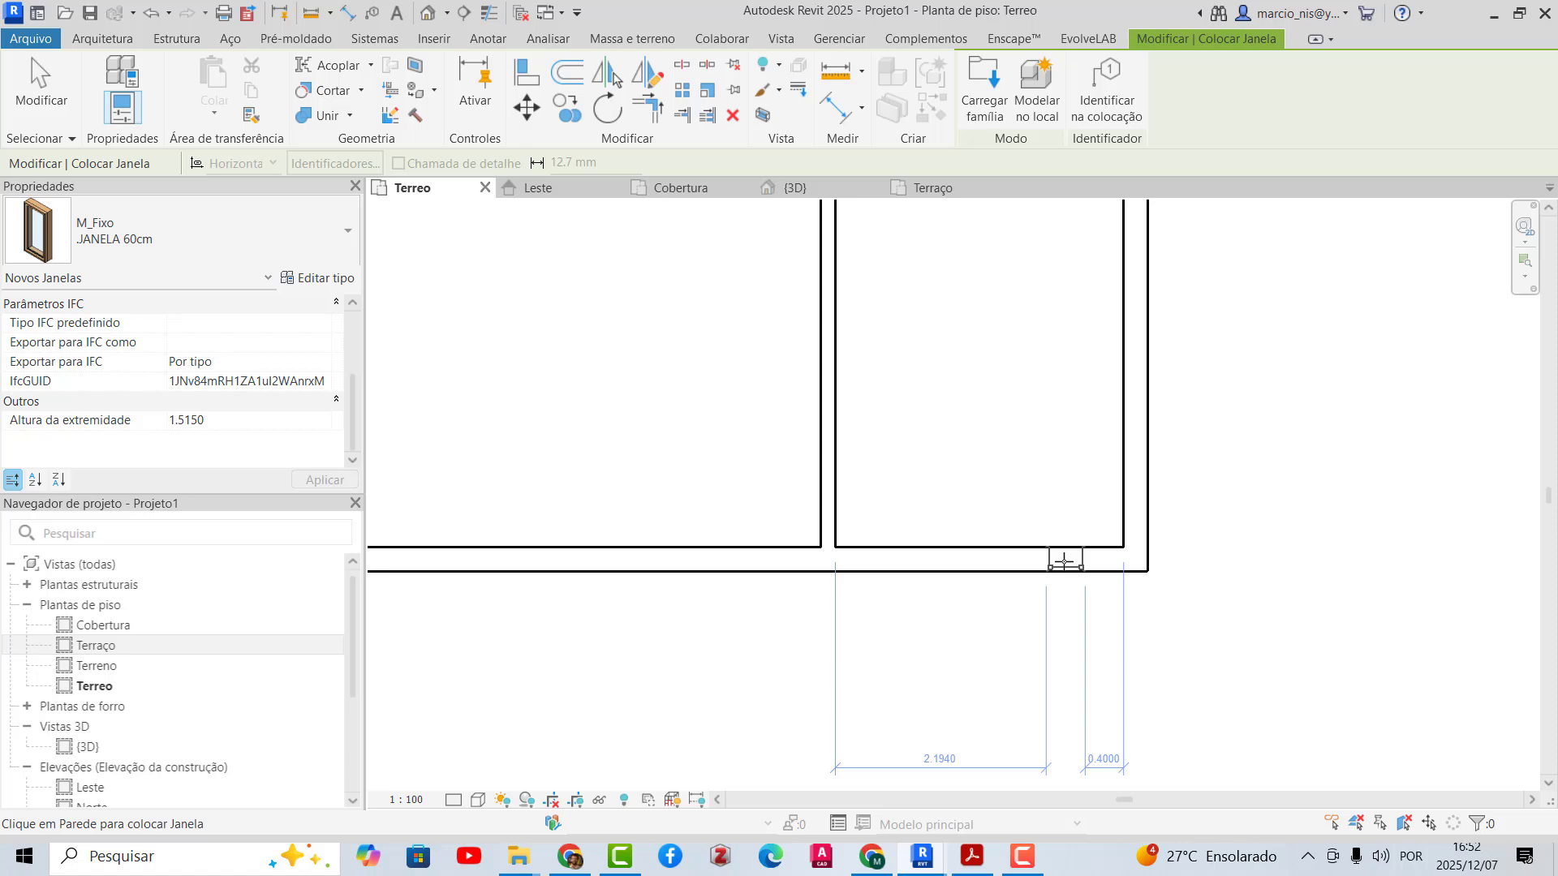
pyautogui.click(1064, 560)
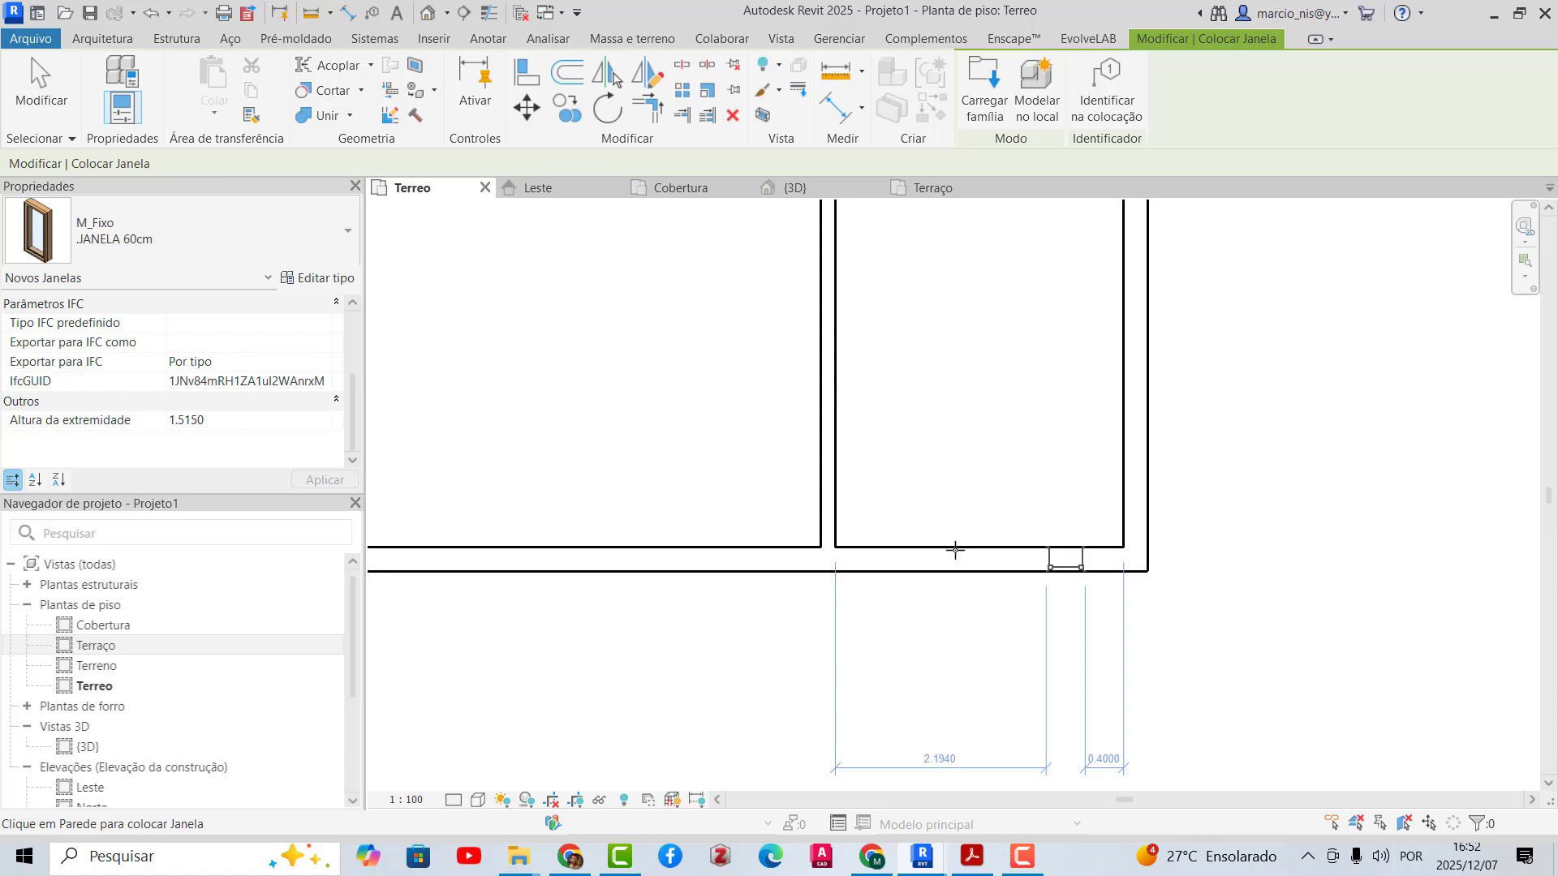
pyautogui.click(893, 560)
pyautogui.scroll(1, 966, 584)
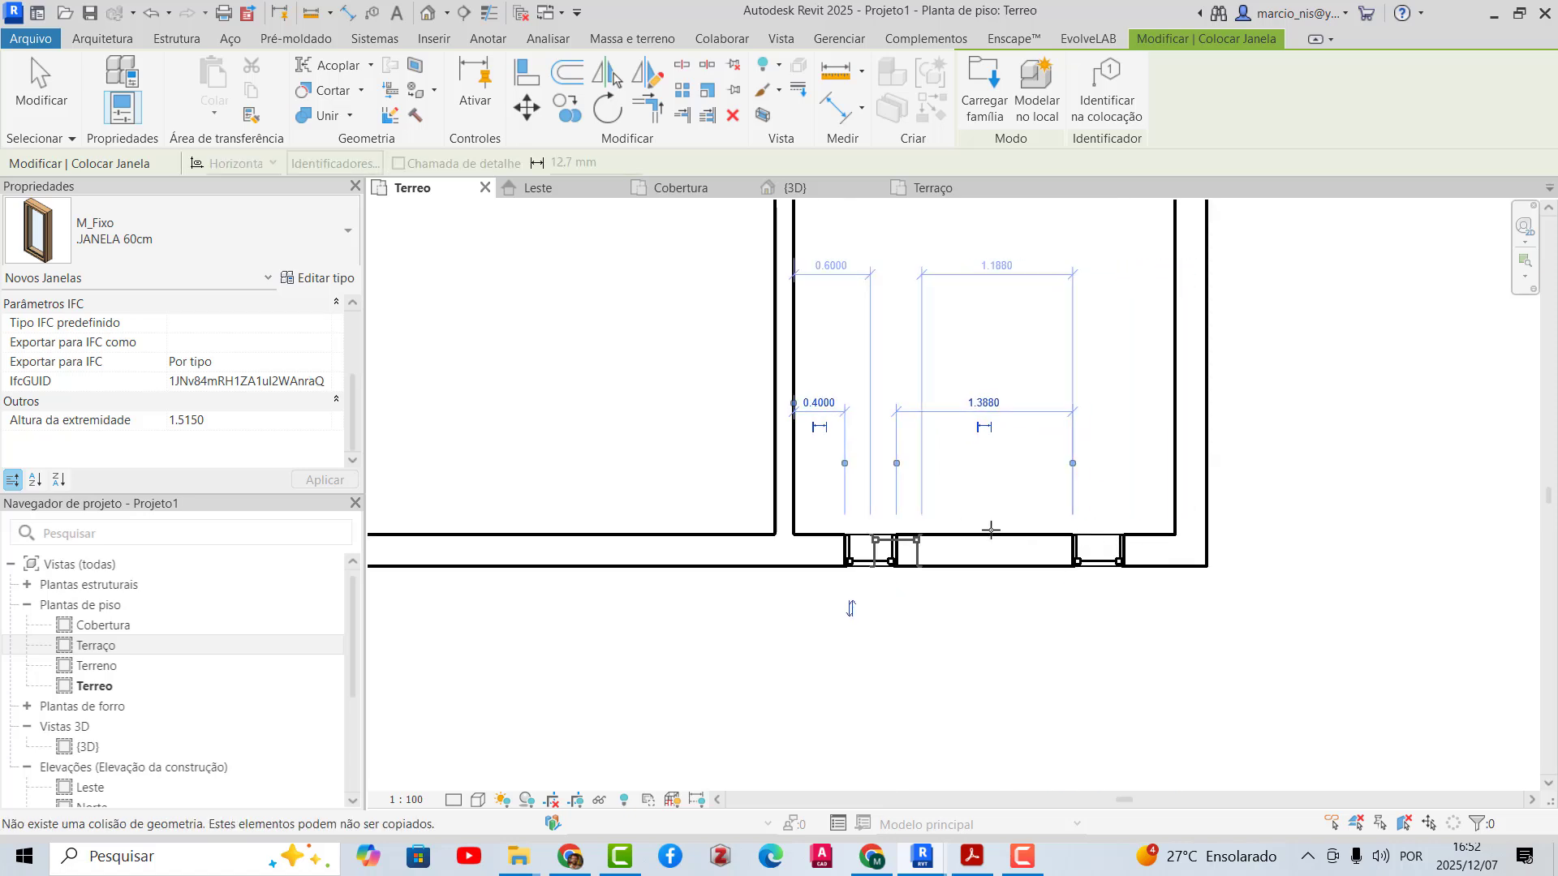
pyautogui.scroll(-4, 986, 568)
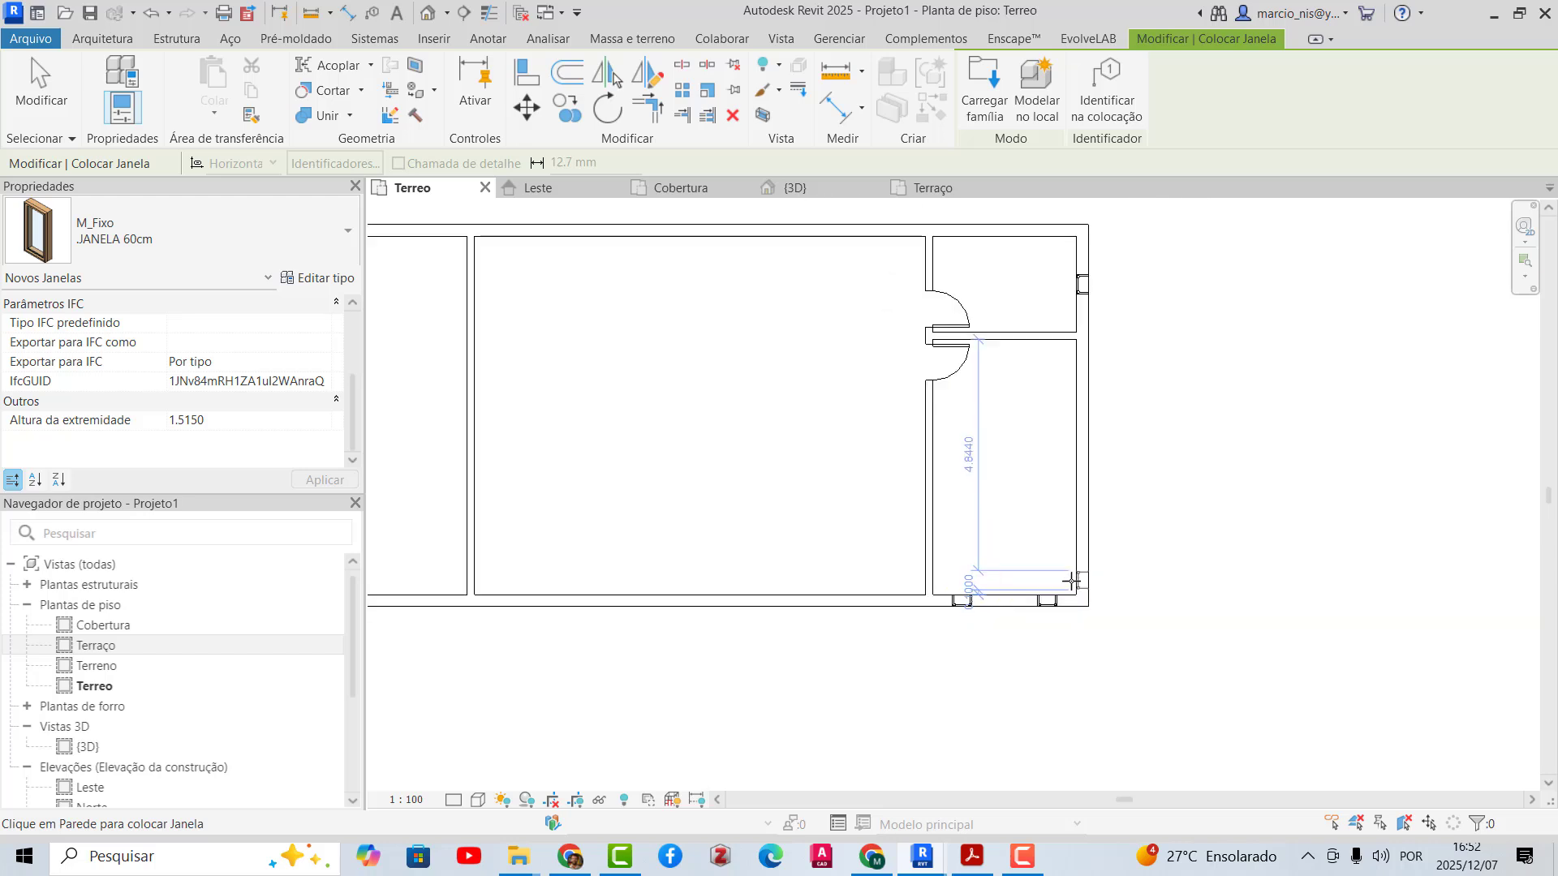
pyautogui.press('Escape')
pyautogui.press('Escape')
# - Place a .JANELA 60cm window in the lower small room's bottom outer wall, frame on the inner face, 0.50 m from the right wall
pyautogui.scroll(1, 1022, 608)
pyautogui.scroll(3, 1016, 639)
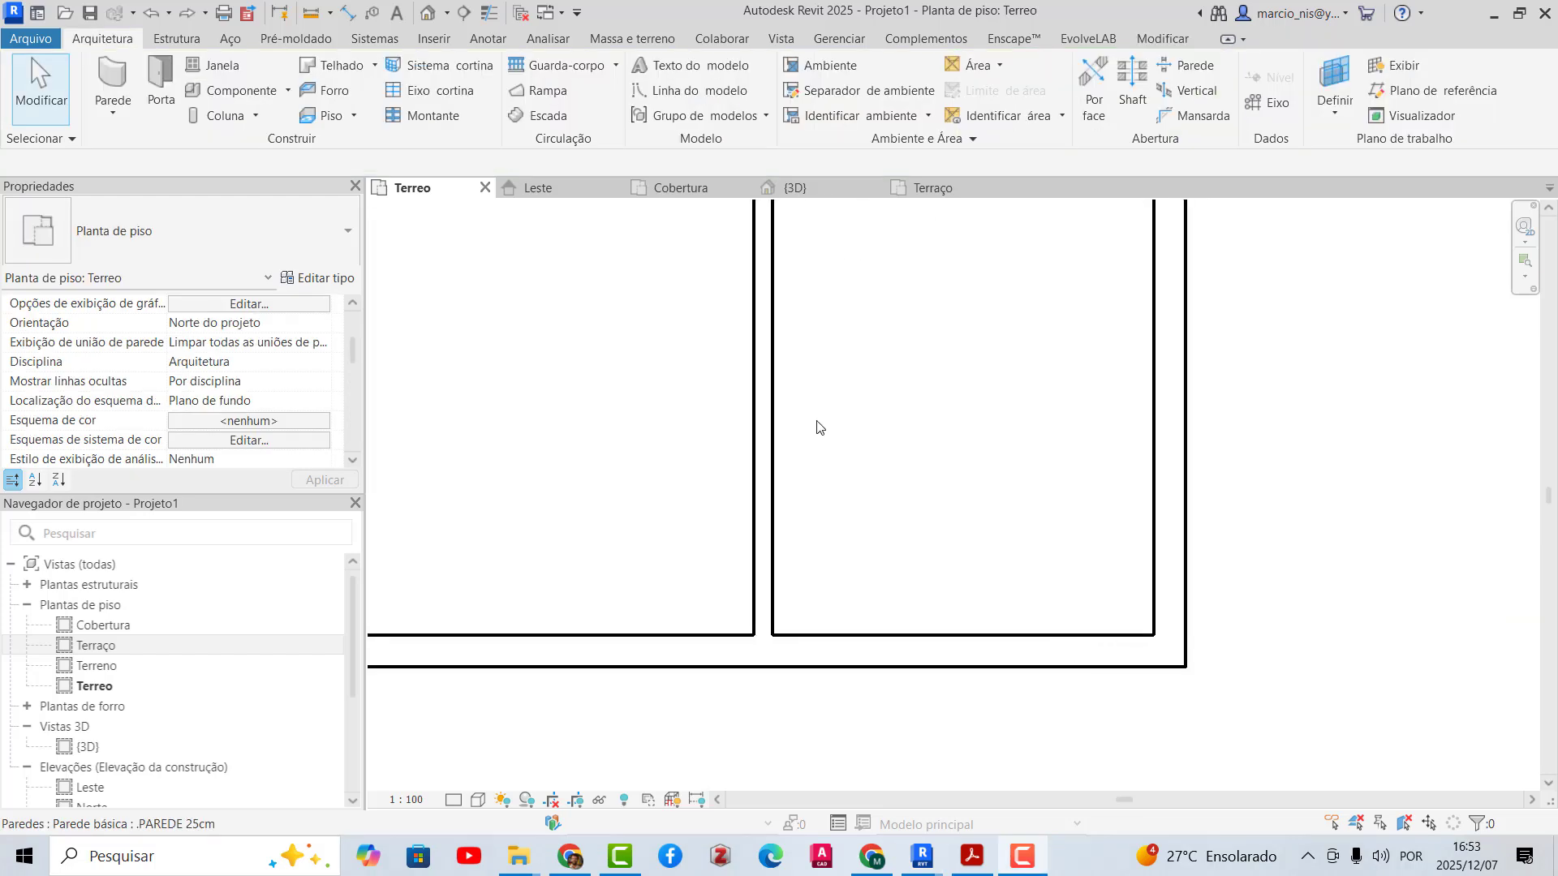
pyautogui.press('w')
pyautogui.press('n')
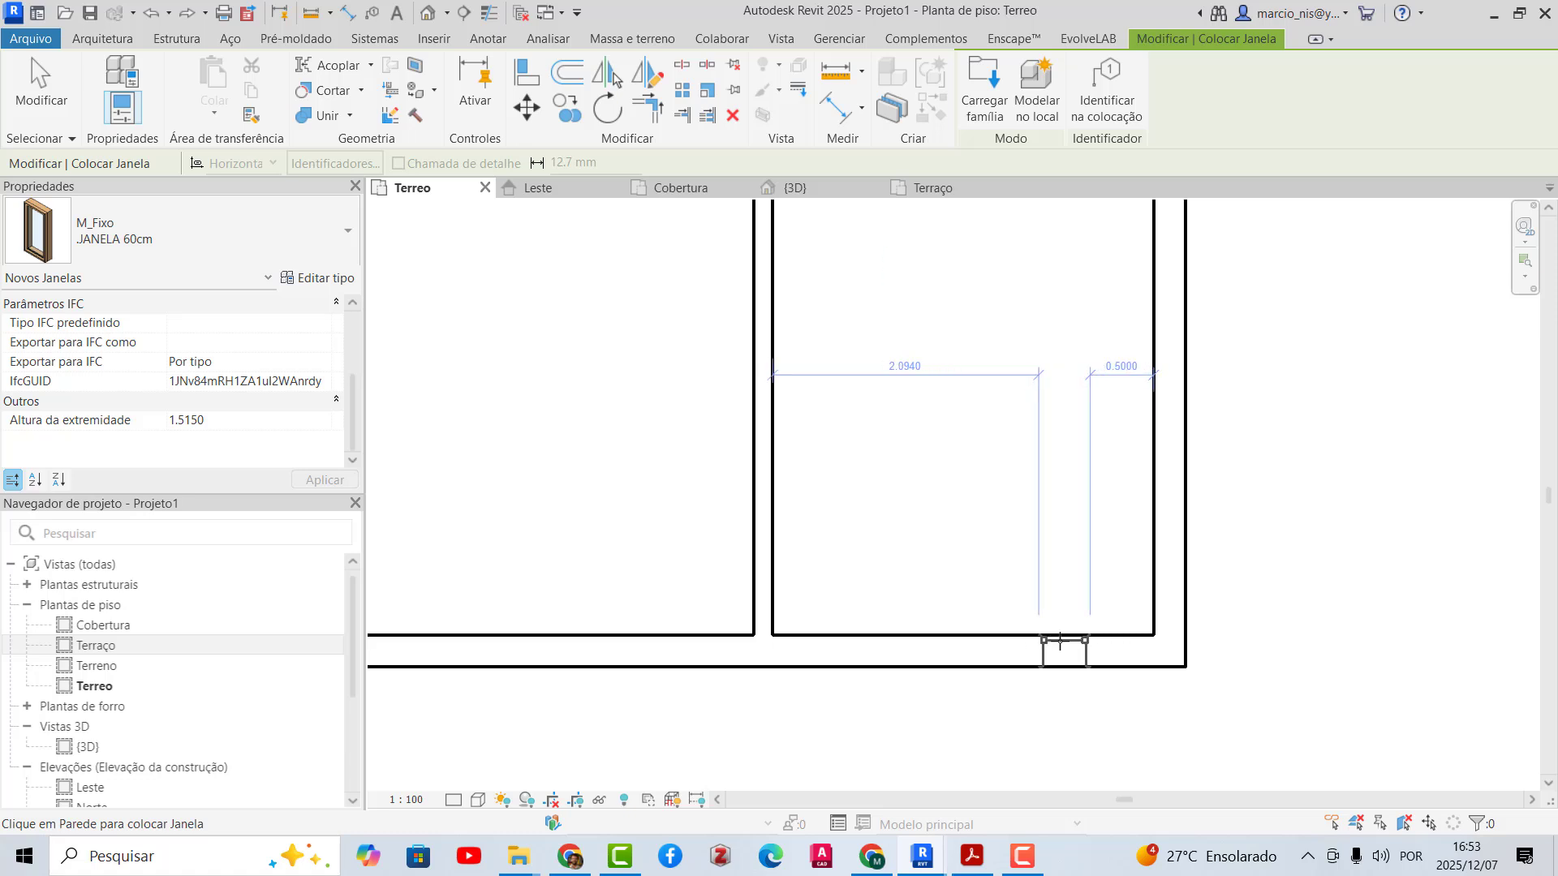
pyautogui.click(1066, 641)
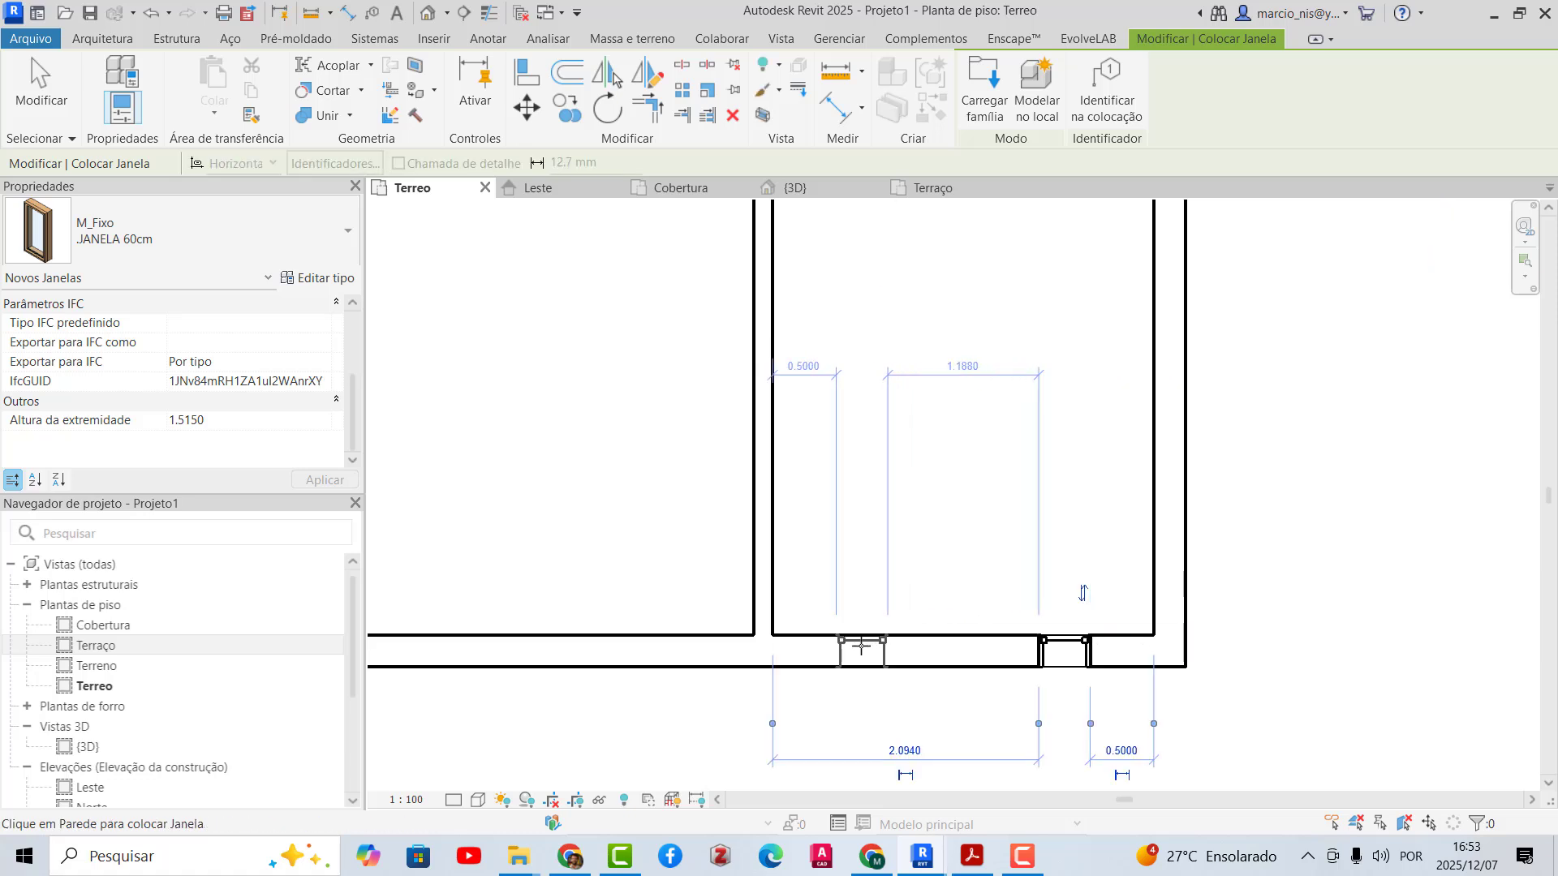
# - Place a JANELA 60cm window in the small room's lower exterior wall, 0.5 m from the partition shared with the large room
pyautogui.click(864, 645)
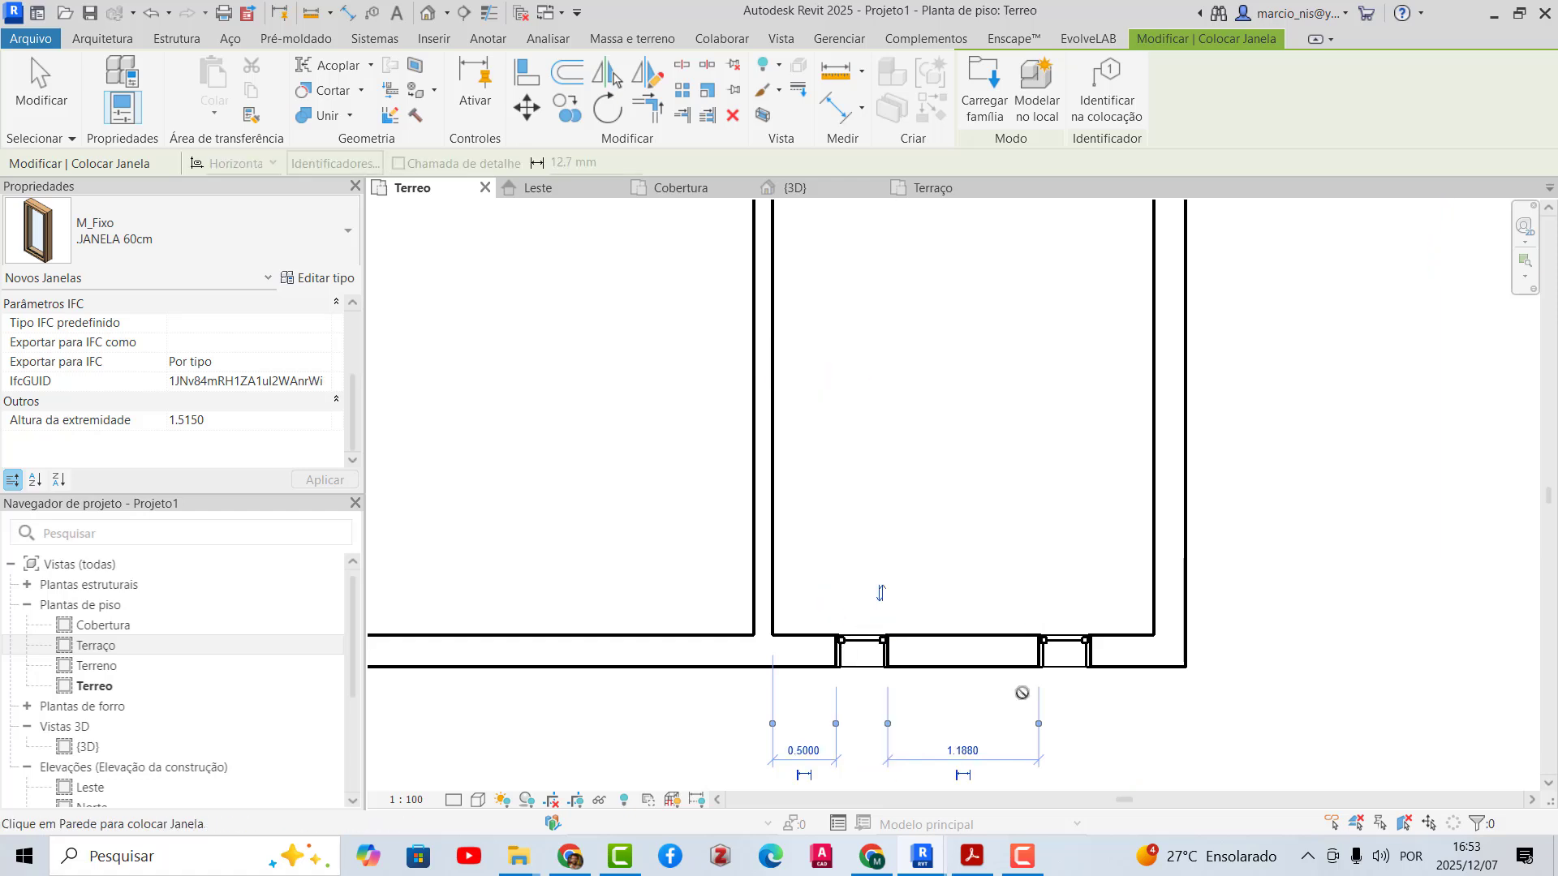
# - Place three JANELA 60cm windows in the large room's upper exterior wall, the first 1 m from the small-room partition, with 0.5 m gaps
pyautogui.scroll(-4, 1193, 661)
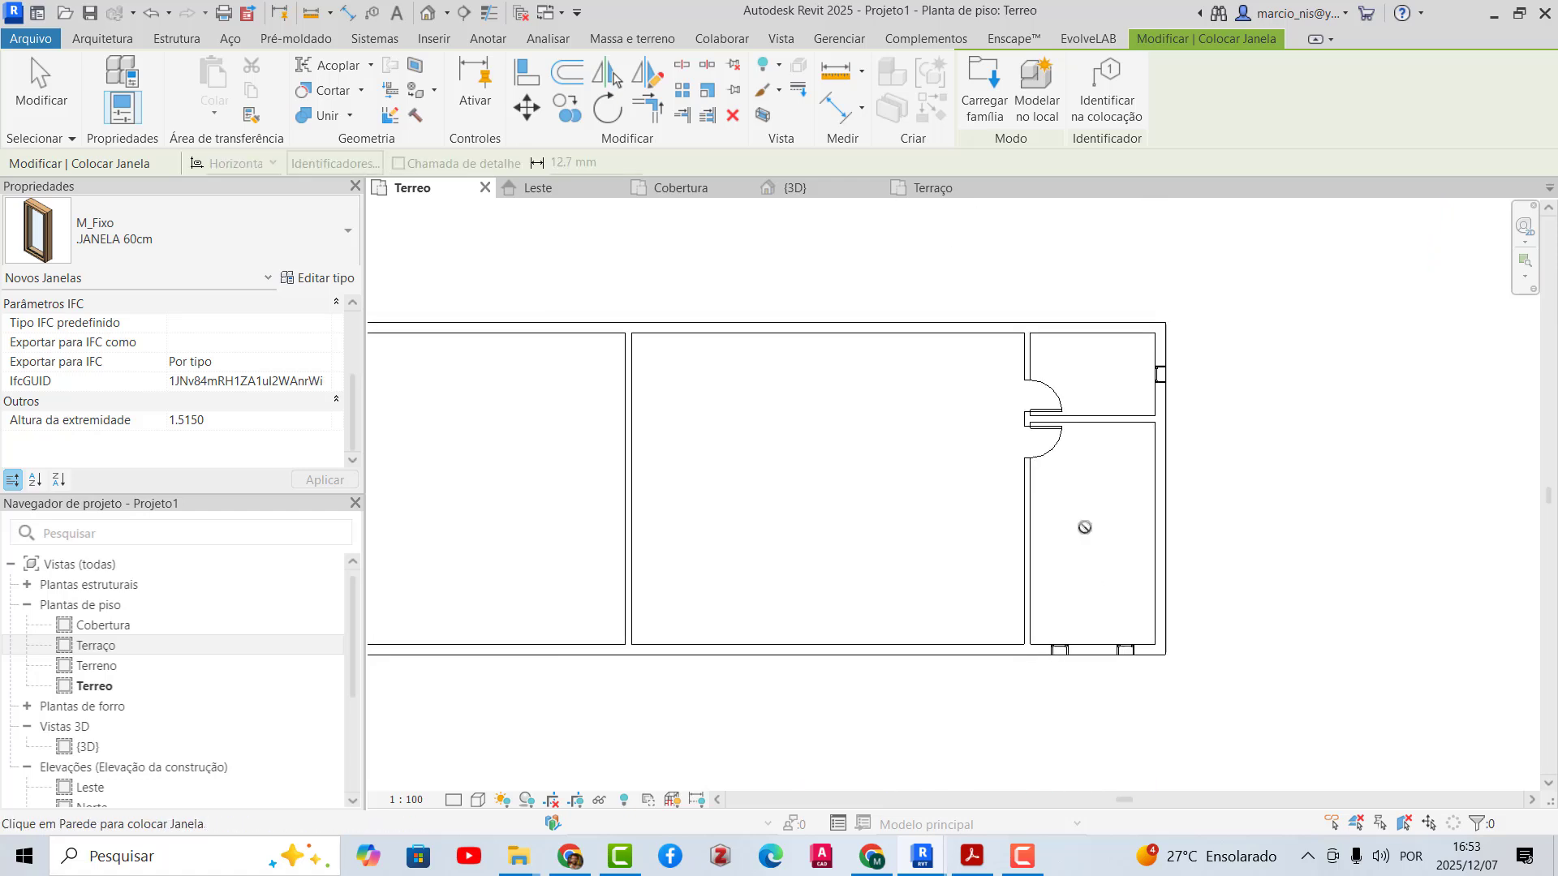
pyautogui.scroll(2, 1086, 350)
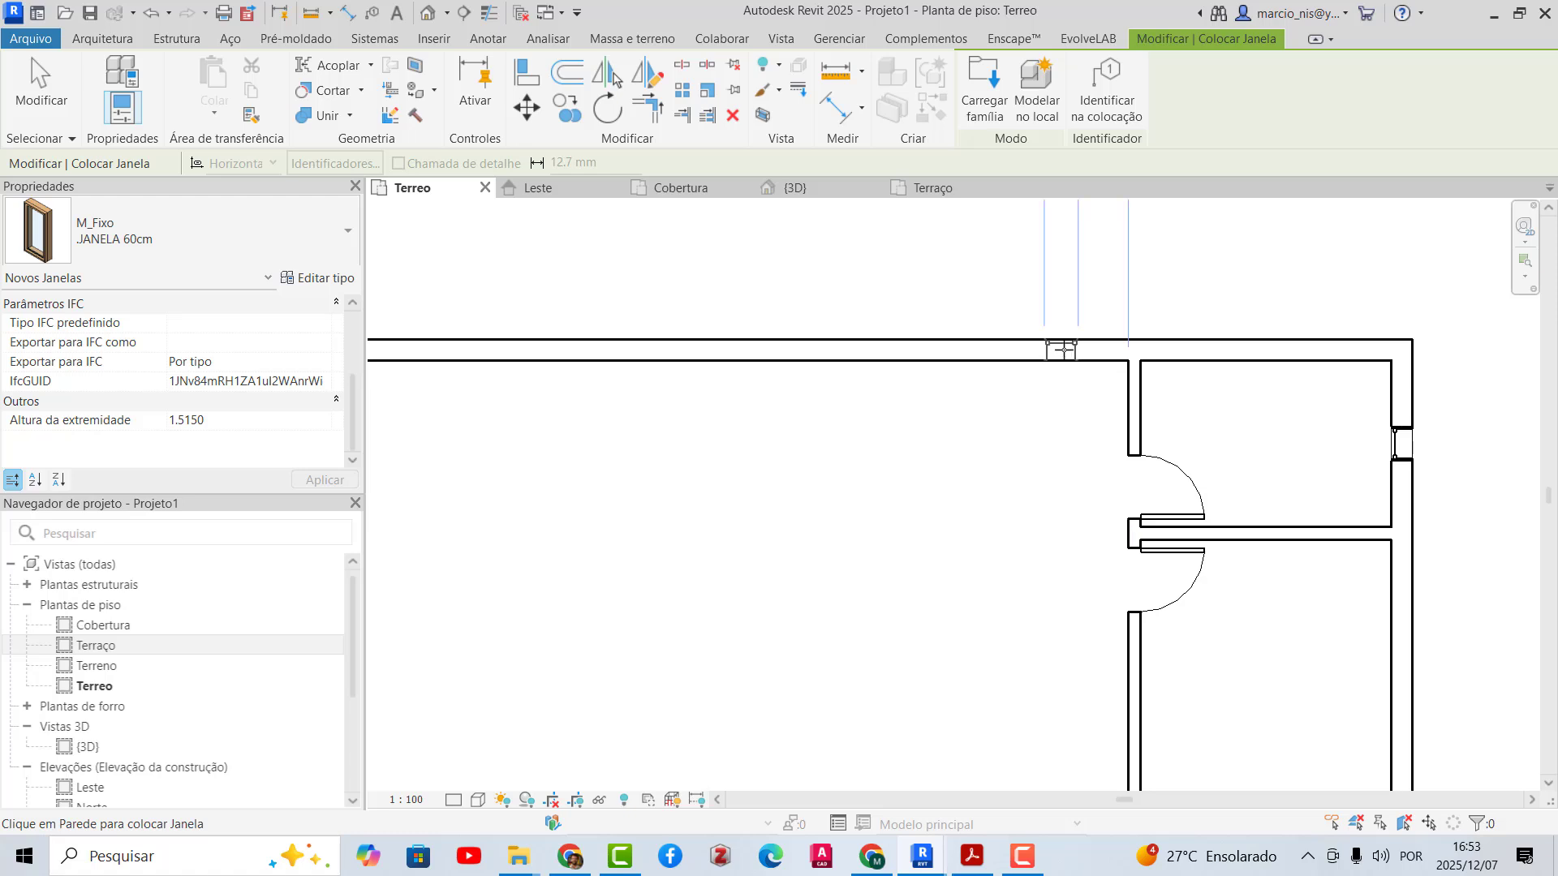
pyautogui.scroll(-1, 1050, 475)
pyautogui.scroll(1, 1054, 384)
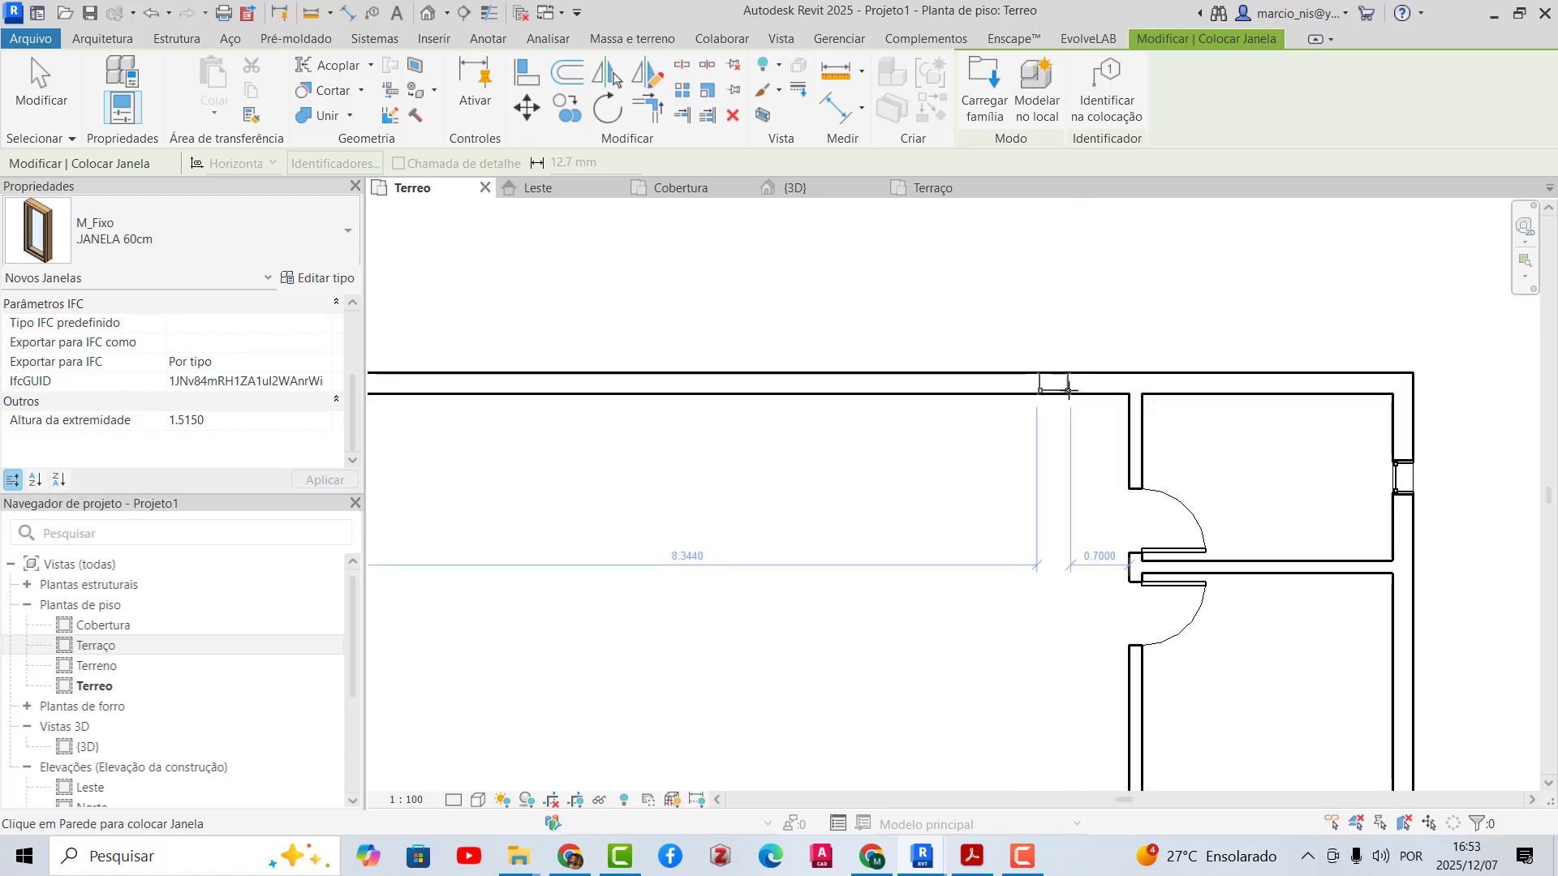
pyautogui.click(1072, 392)
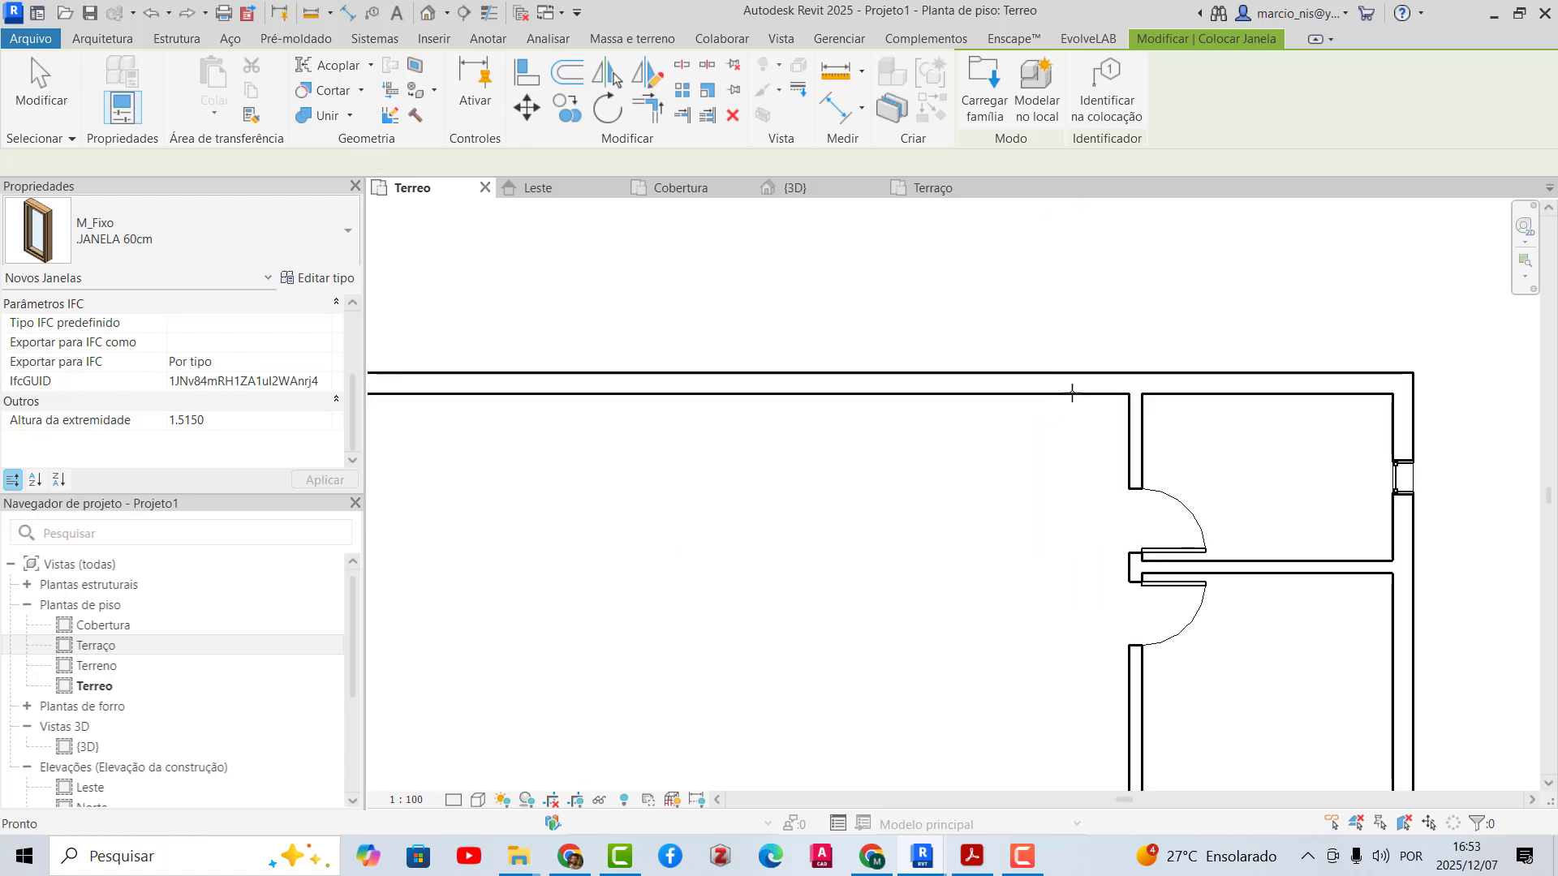
pyautogui.click(1029, 383)
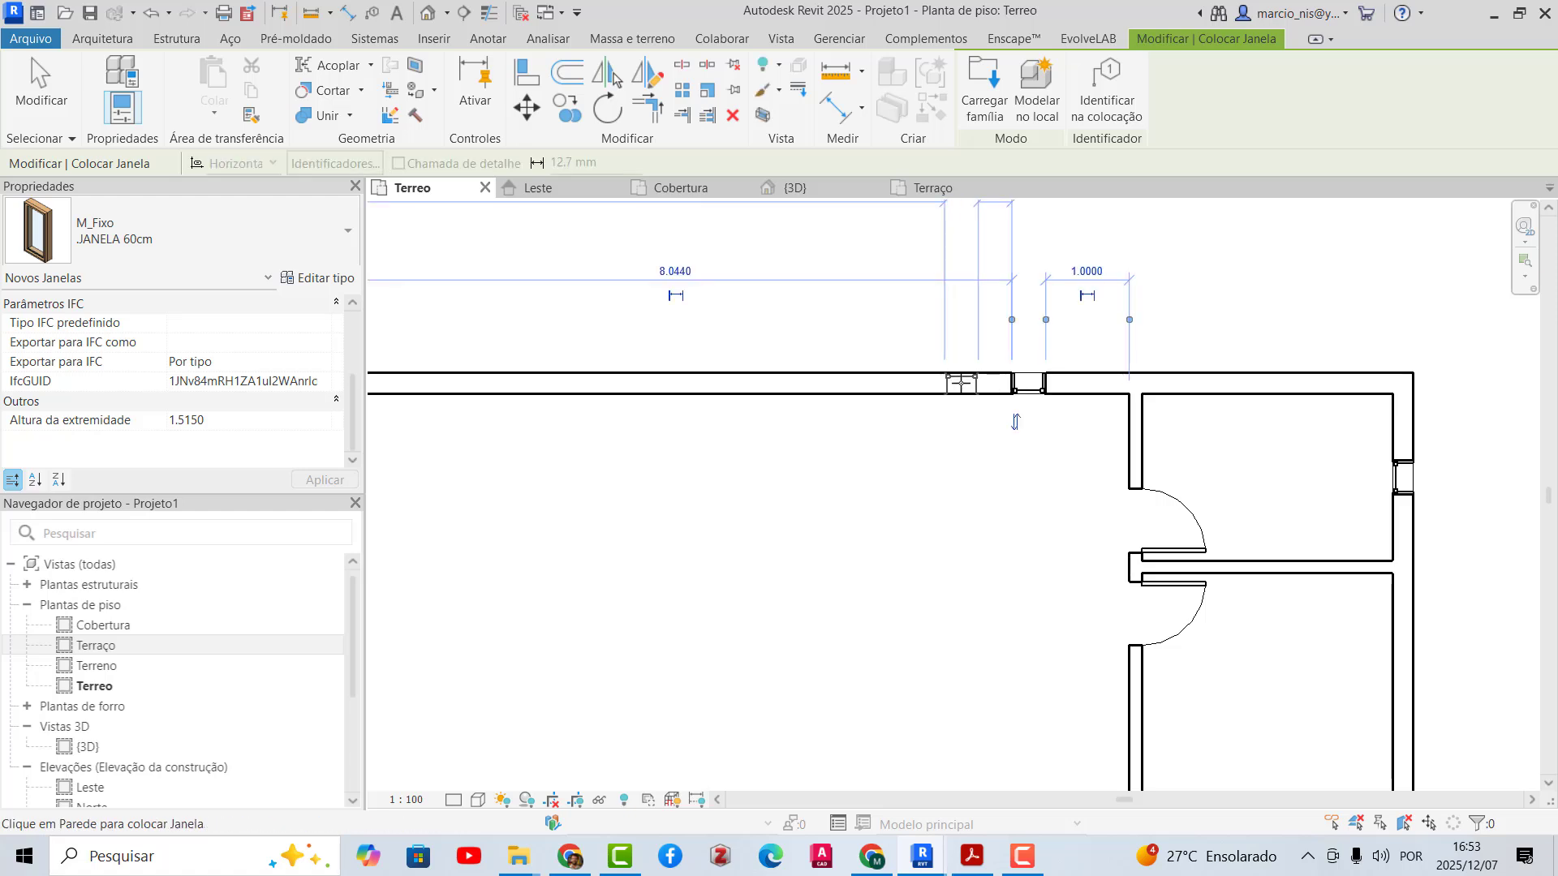
pyautogui.scroll(-1, 973, 386)
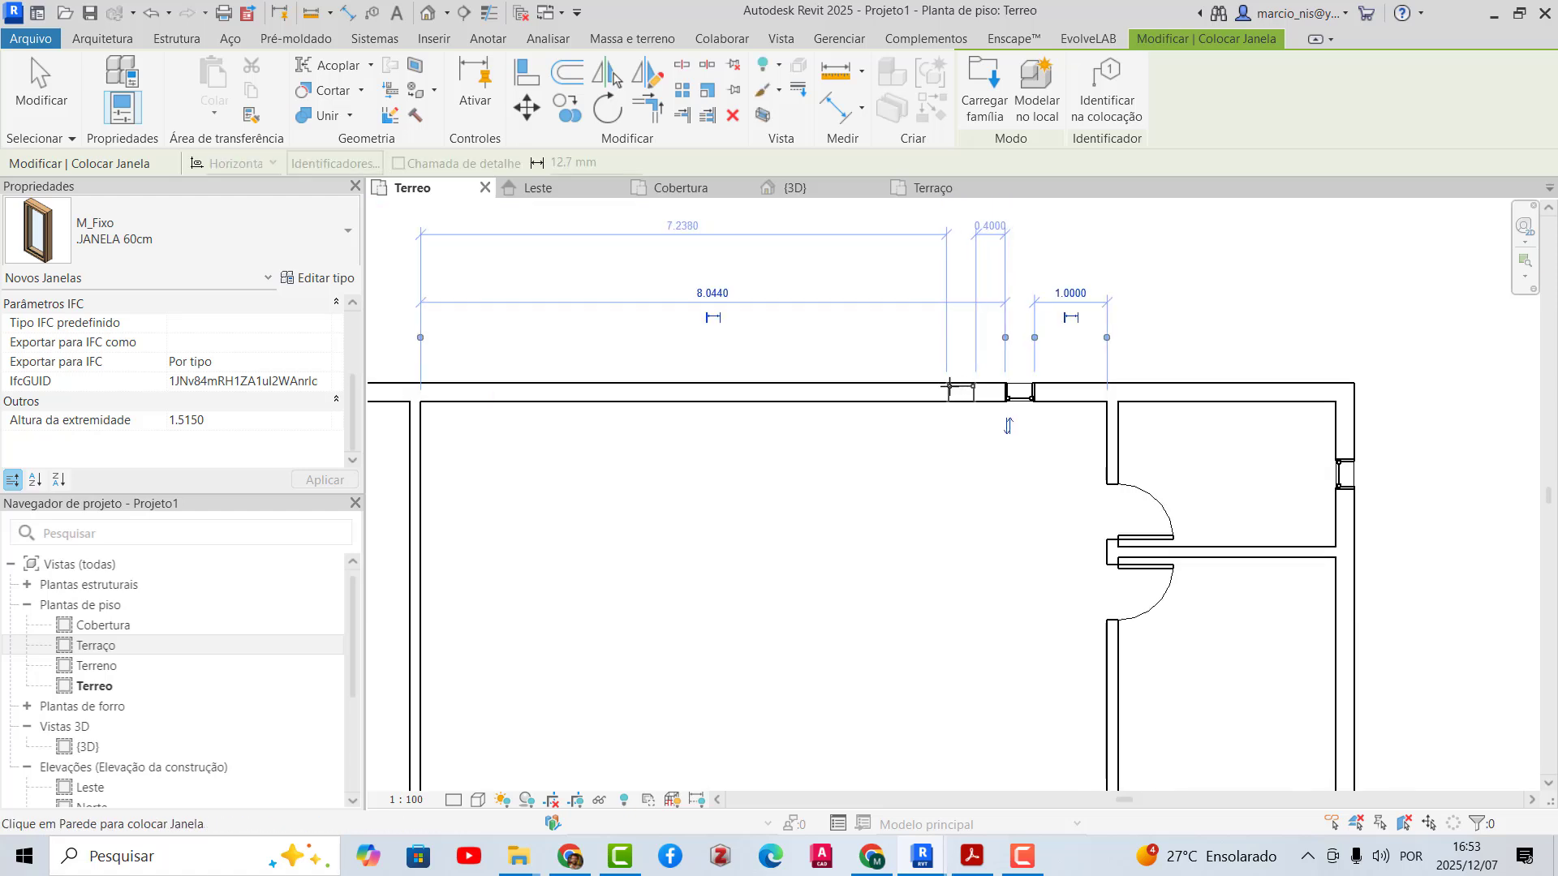
pyautogui.click(941, 387)
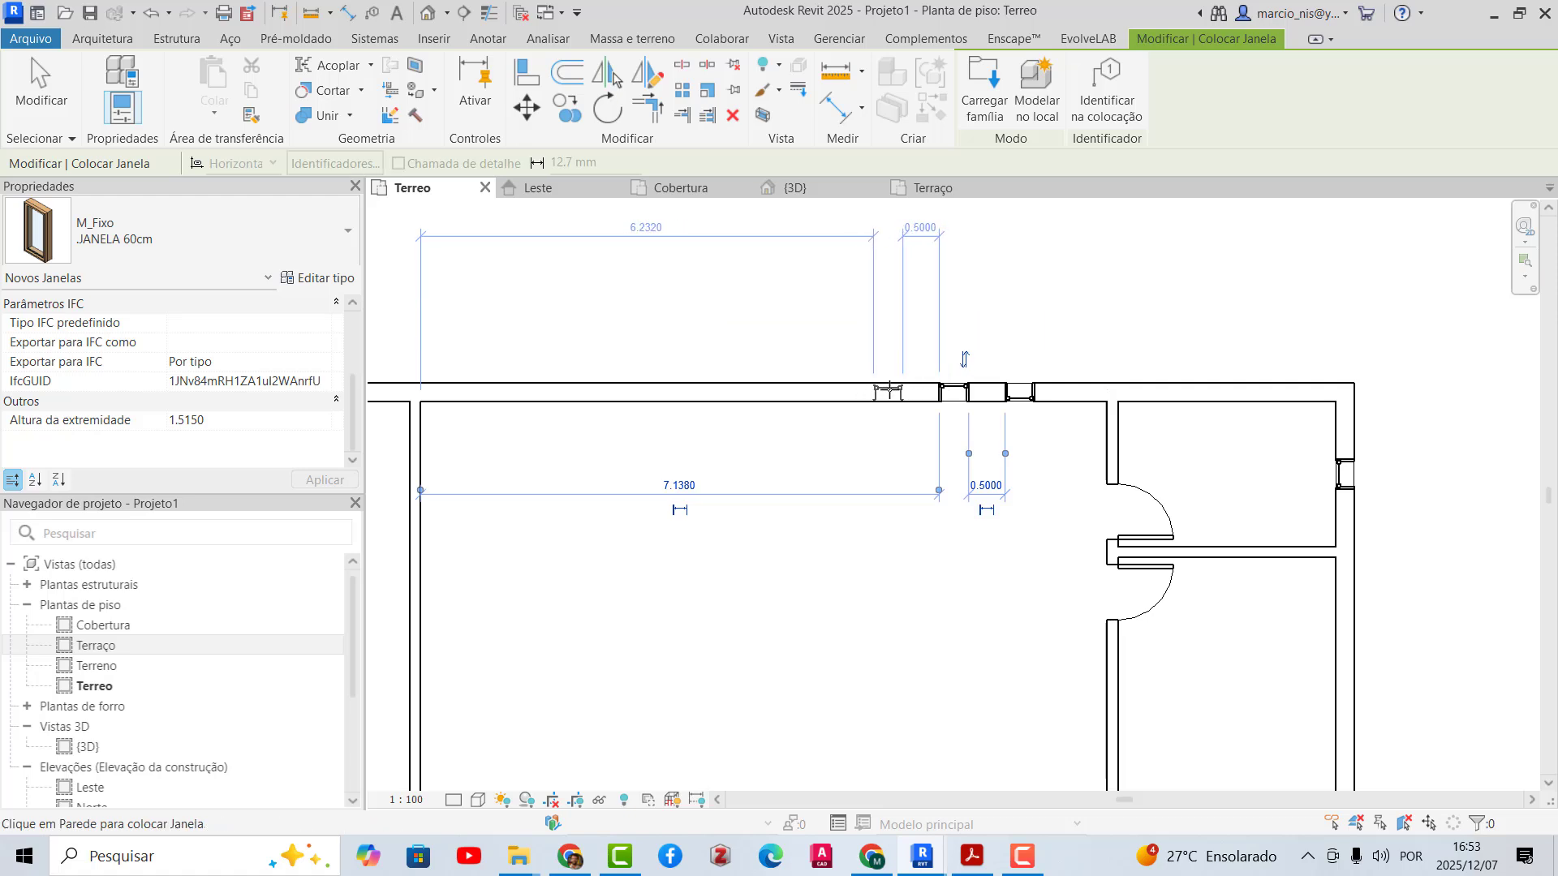
pyautogui.click(888, 392)
pyautogui.scroll(2, 958, 410)
pyautogui.press('Escape')
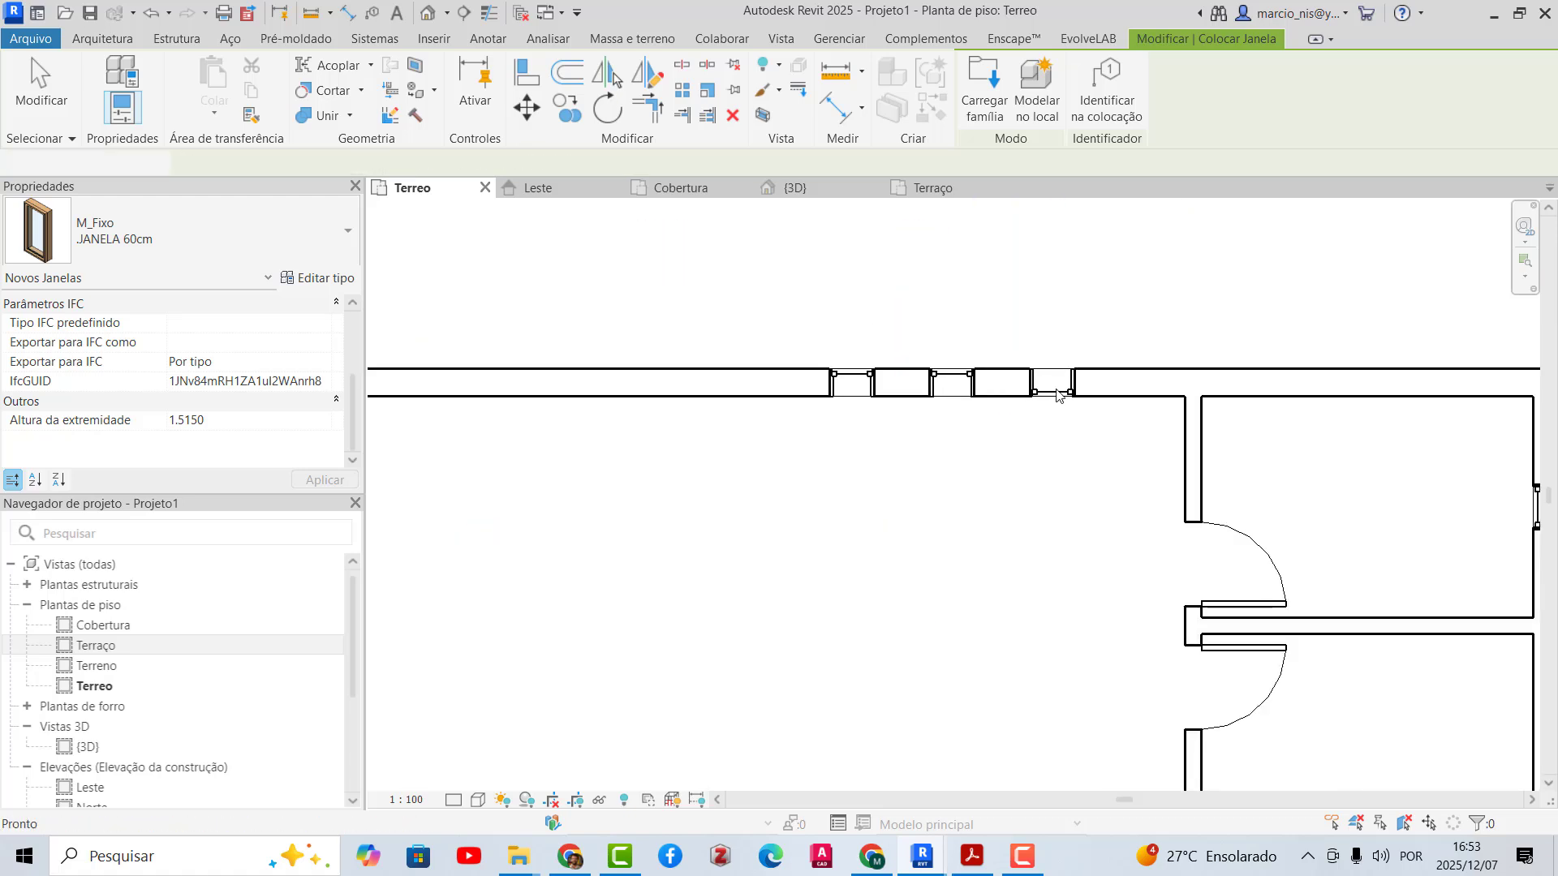
pyautogui.press('Escape')
# - Flip the middle and left windows in the upper wall to face the same way as the right one
pyautogui.click(1043, 392)
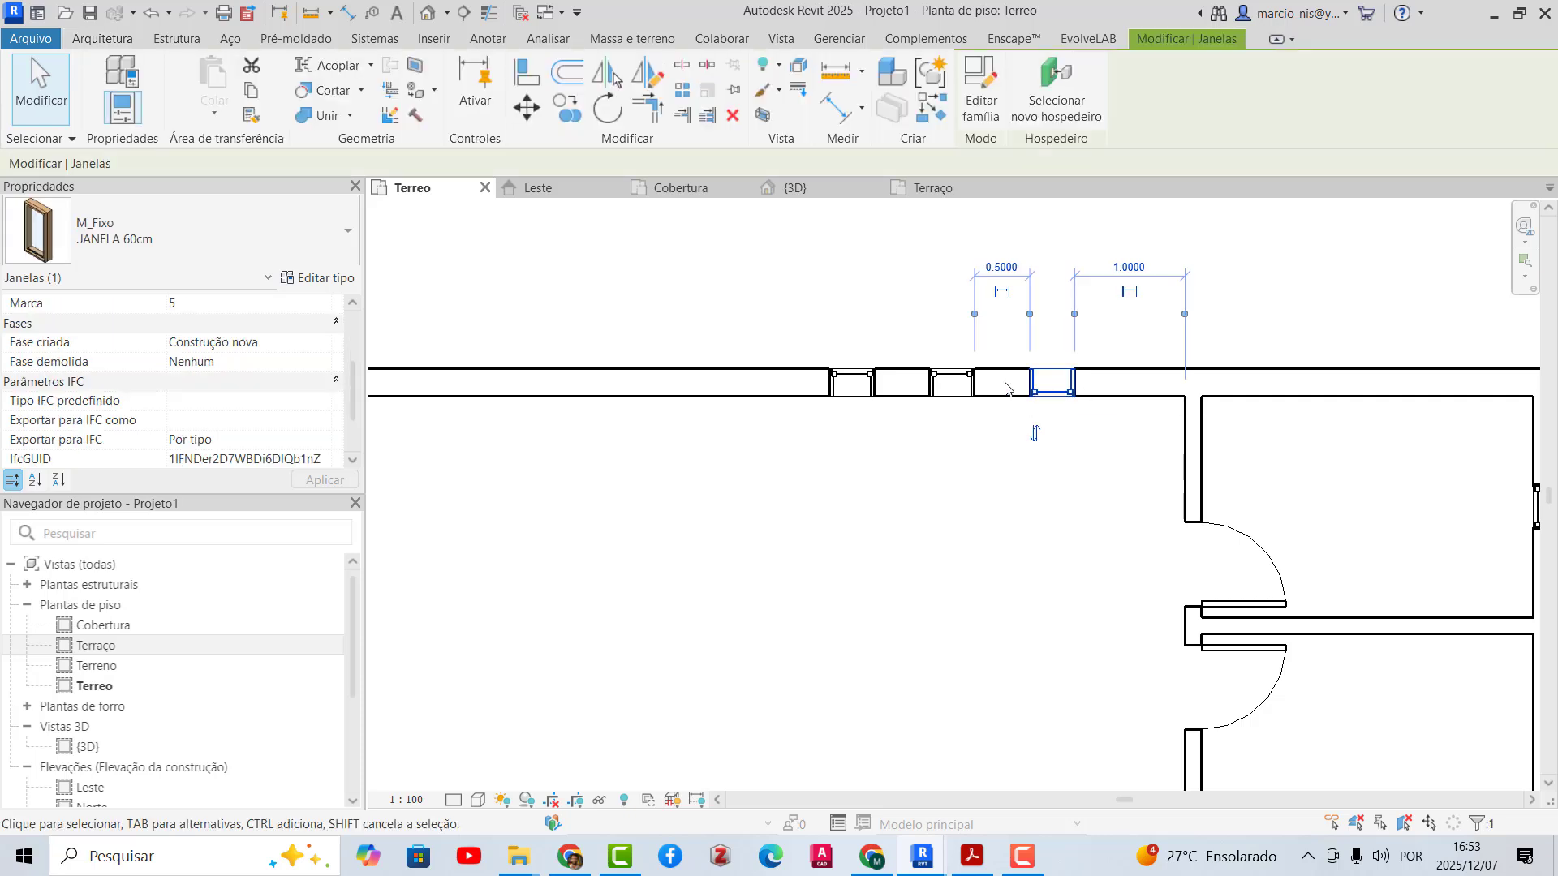
pyautogui.click(956, 382)
pyautogui.click(861, 382)
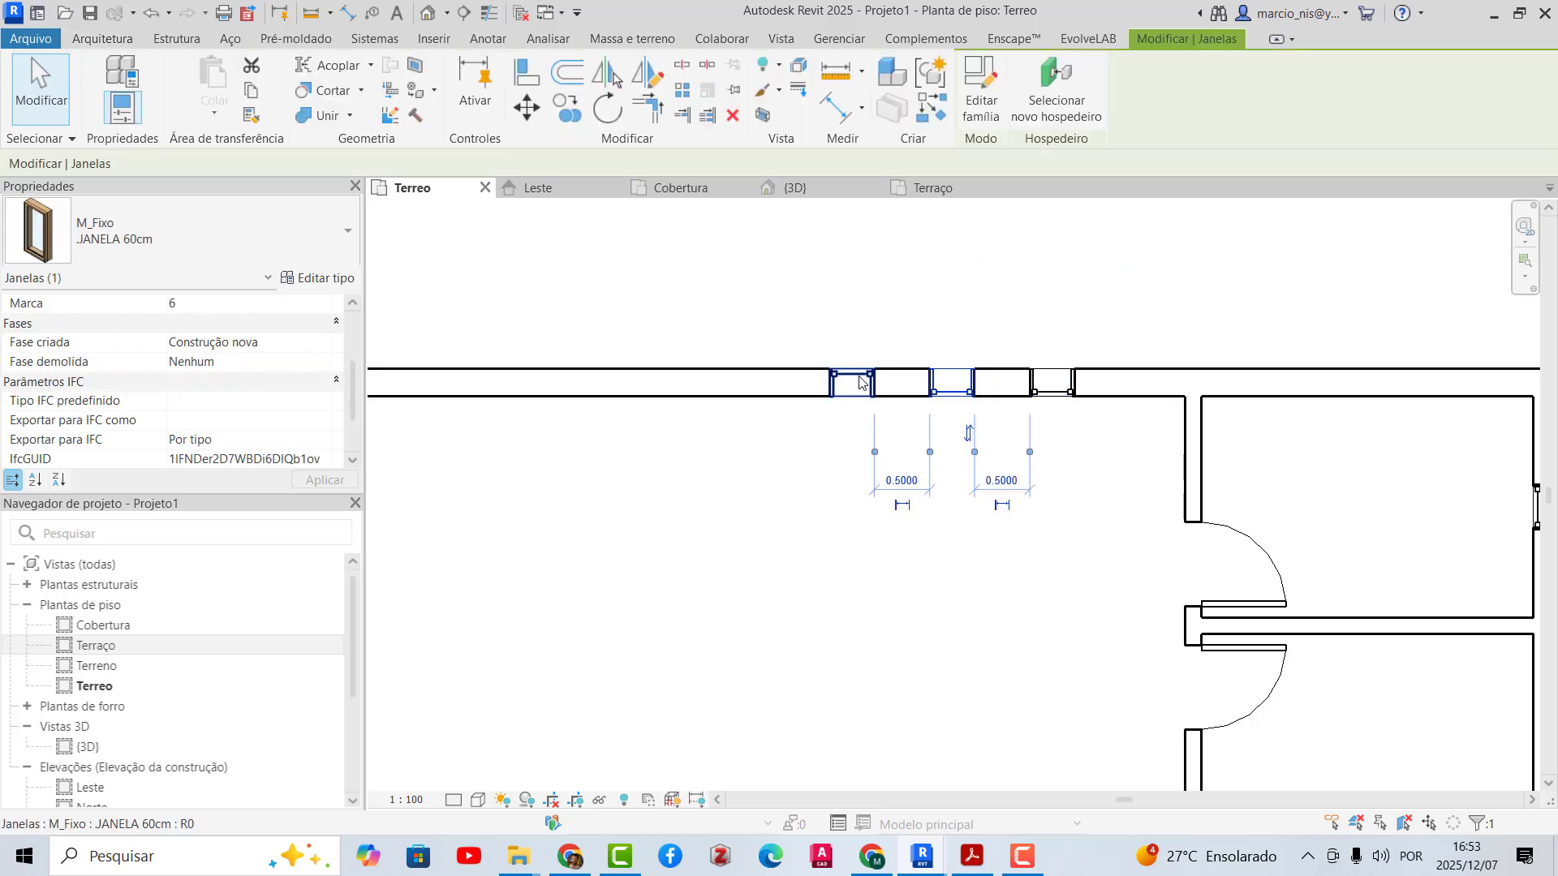
# - Mirror a copy of the three upper-wall windows onto the opposite exterior wall about a horizontal axis through the end wall's midpoint
pyautogui.scroll(-4, 913, 445)
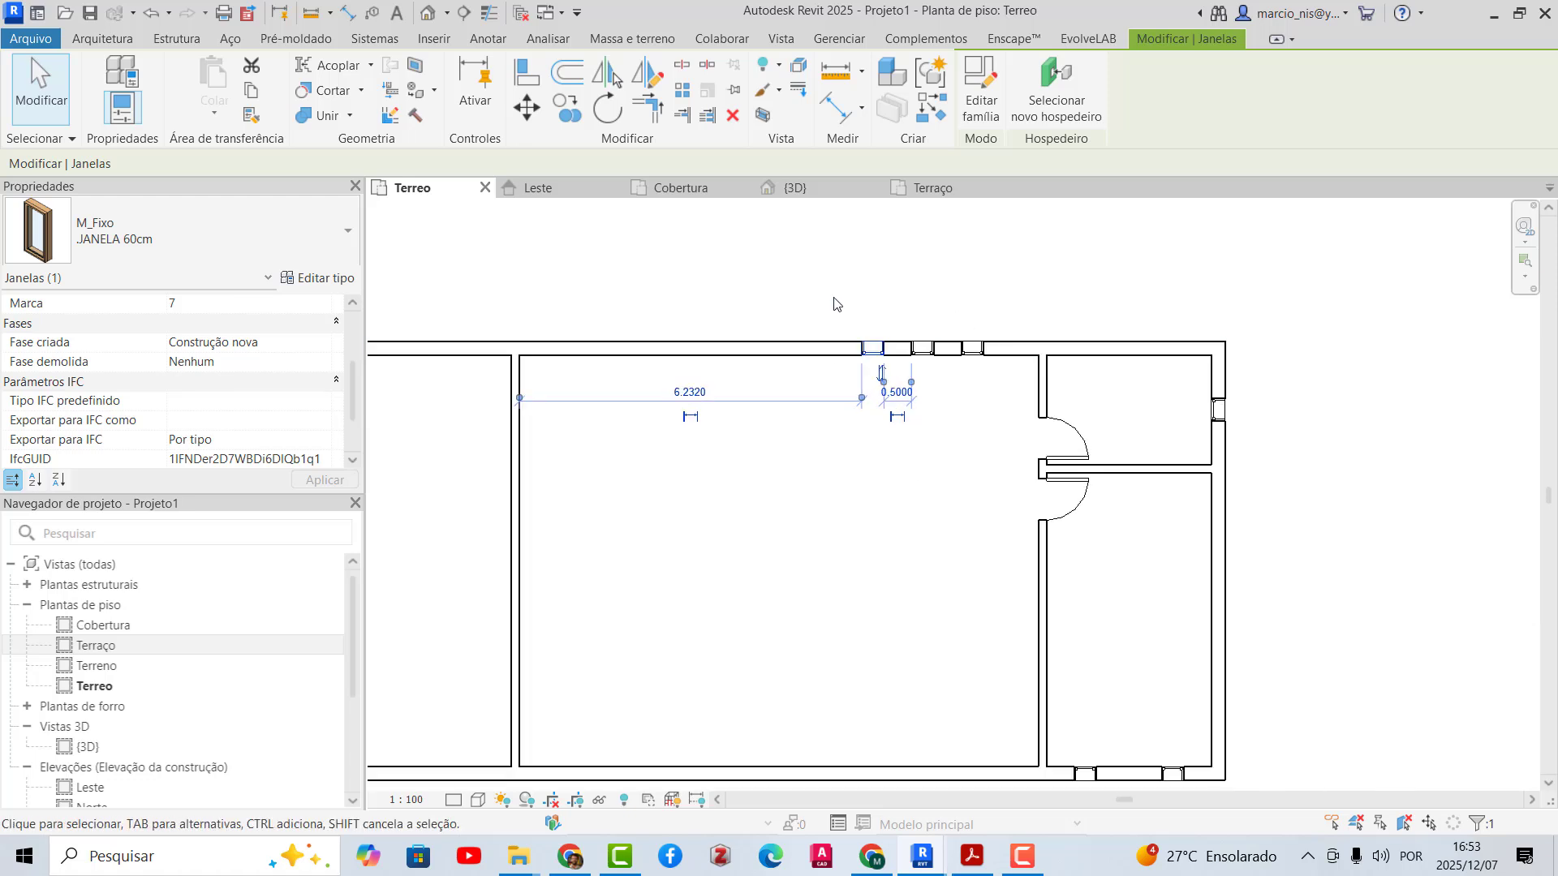
pyautogui.moveTo(846, 290); pyautogui.dragTo(996, 364)
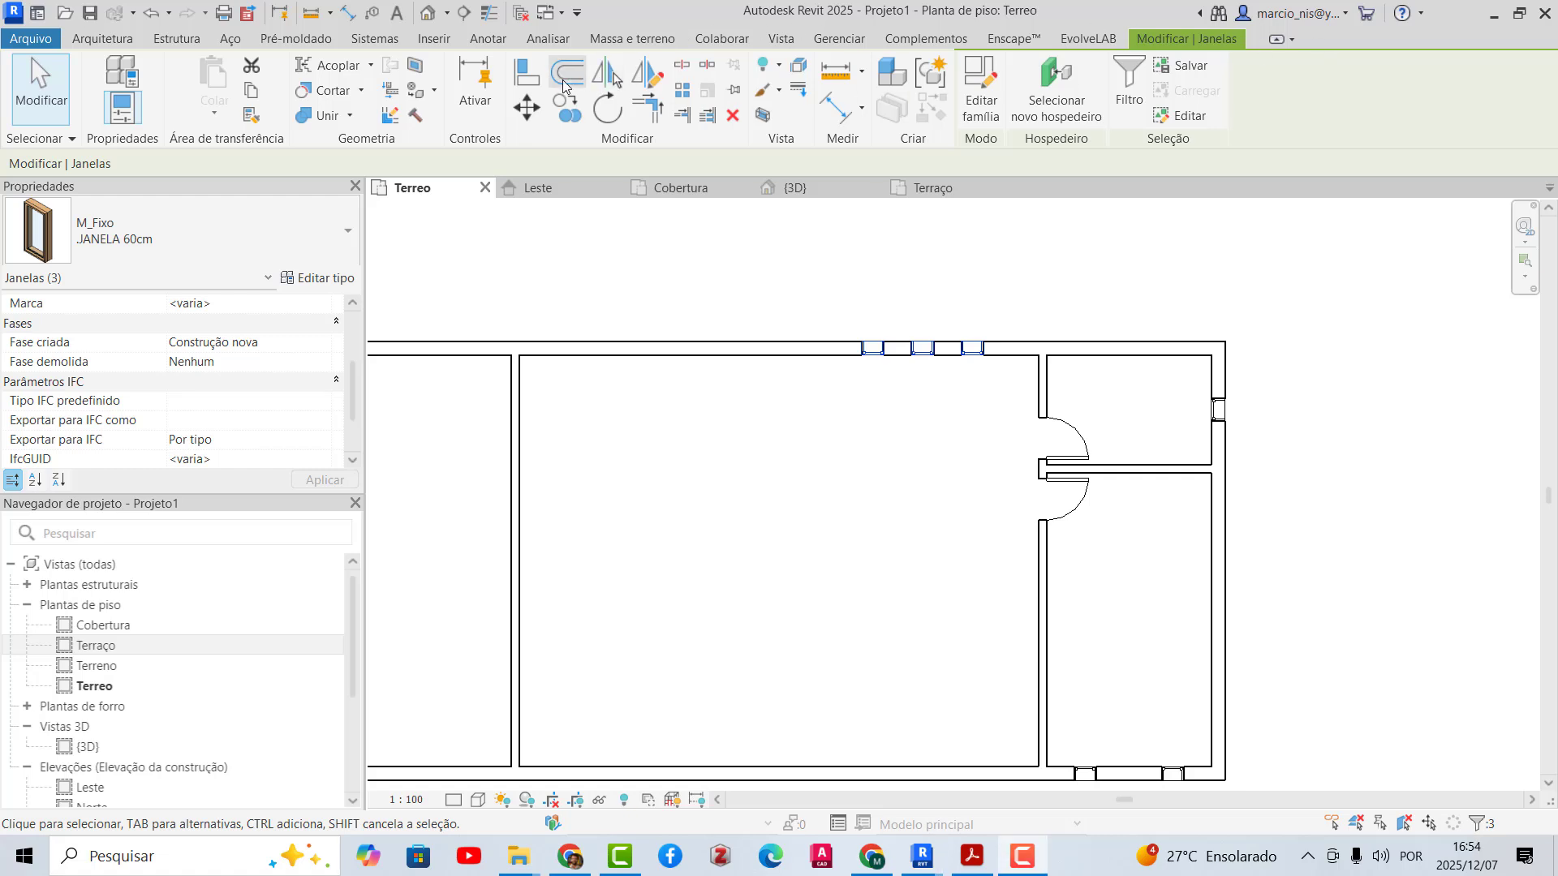
pyautogui.click(647, 76)
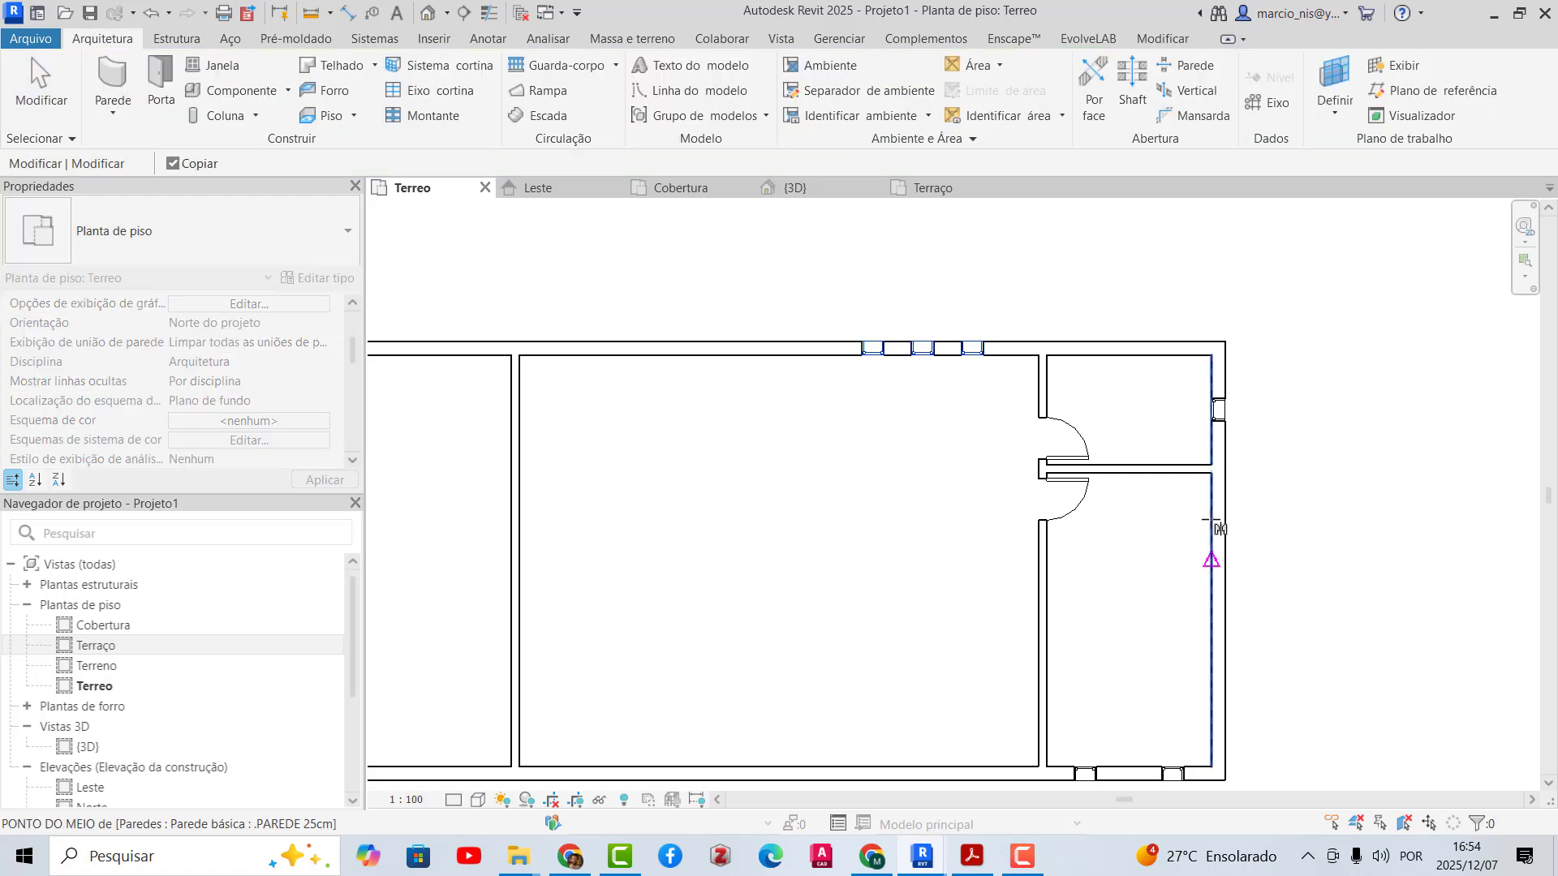
pyautogui.scroll(-1, 1287, 478)
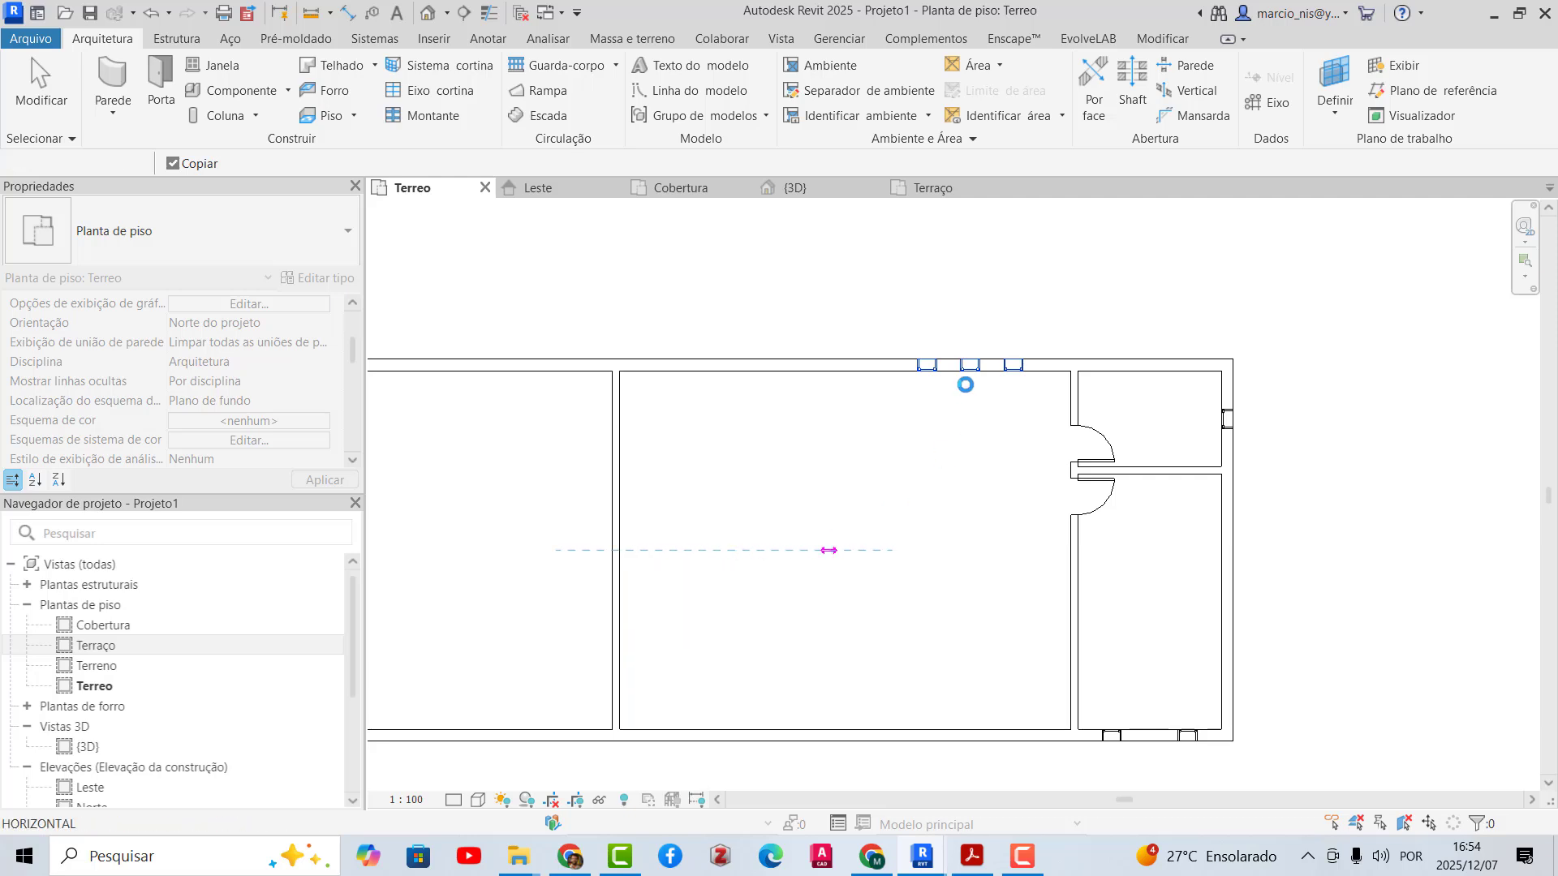
pyautogui.click(828, 550)
pyautogui.press('Escape')
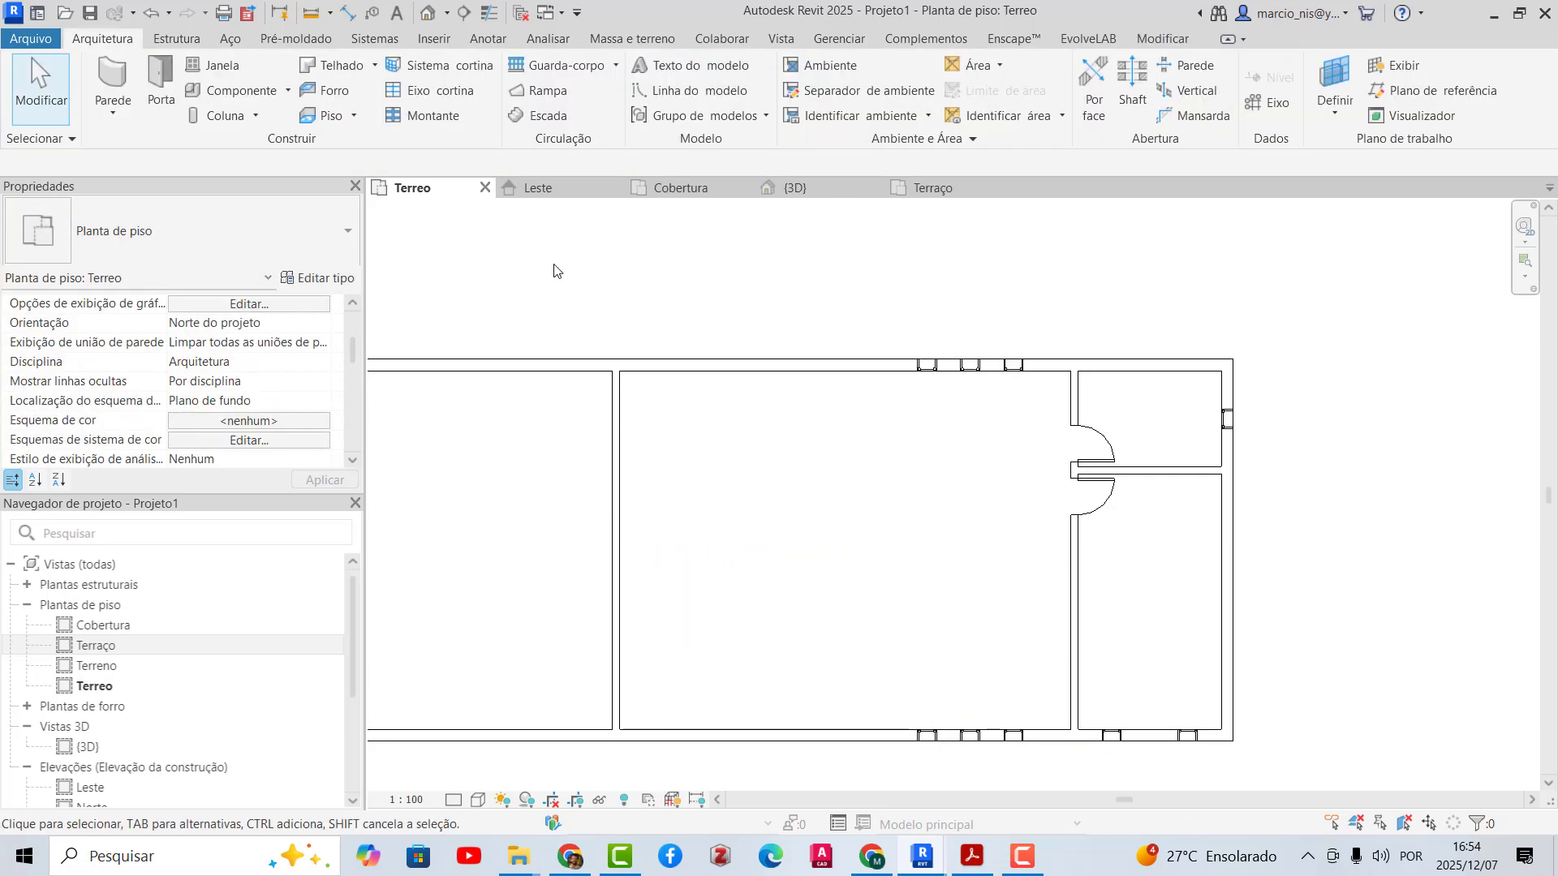
# - Open the 3D view and show the long facade with the five windows up close
pyautogui.click(795, 188)
pyautogui.keyDown('shift'); pyautogui.moveTo(871, 510); pyautogui.dragTo(1207, 527, button='middle'); pyautogui.keyUp('shift')
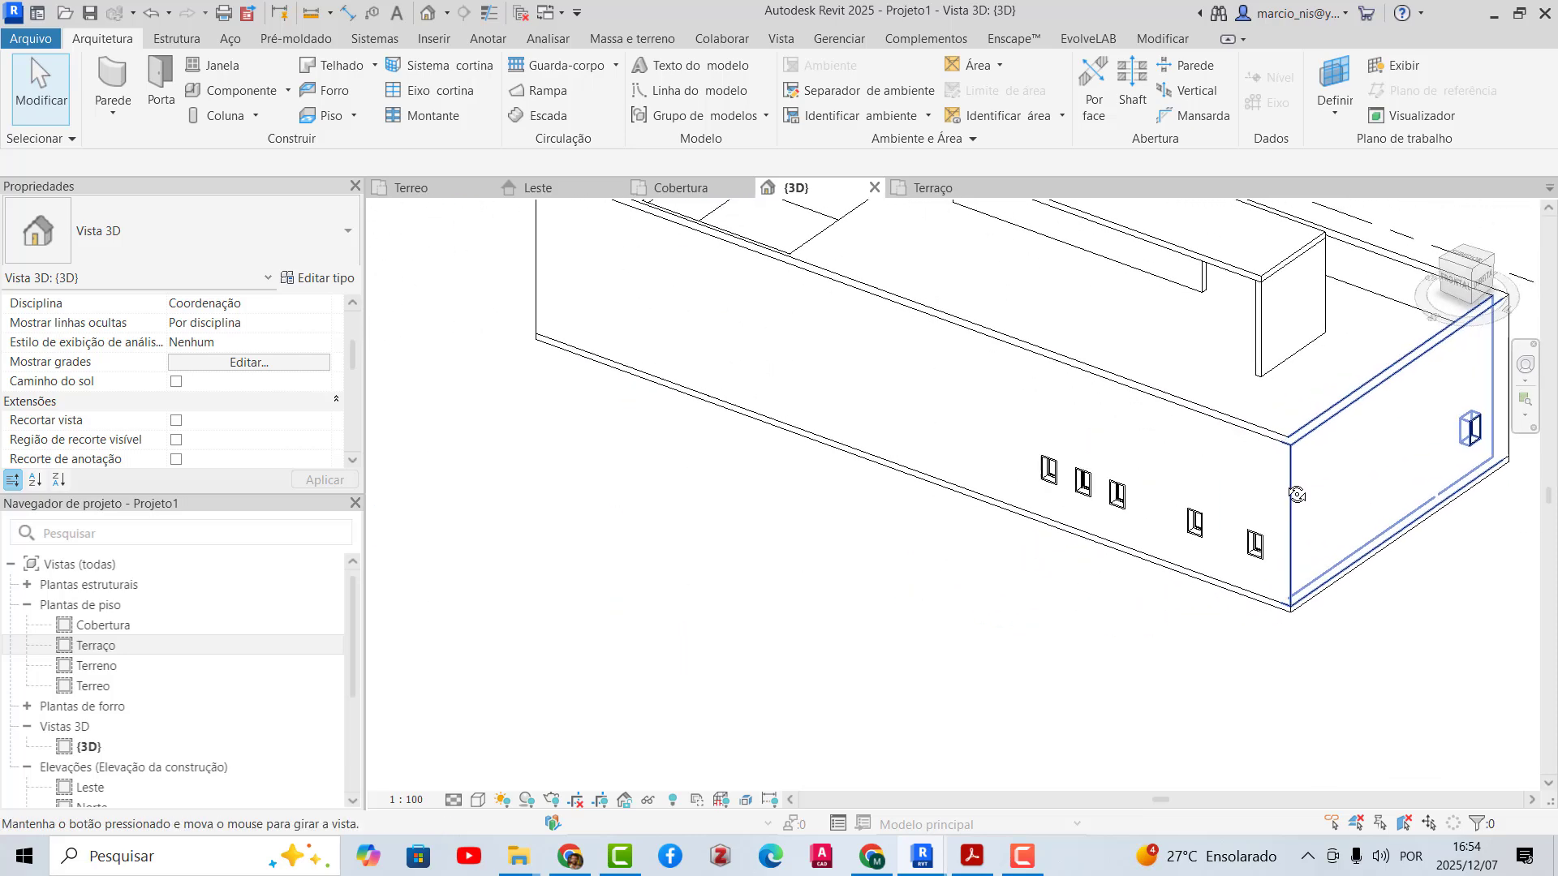
pyautogui.scroll(5, 1207, 527)
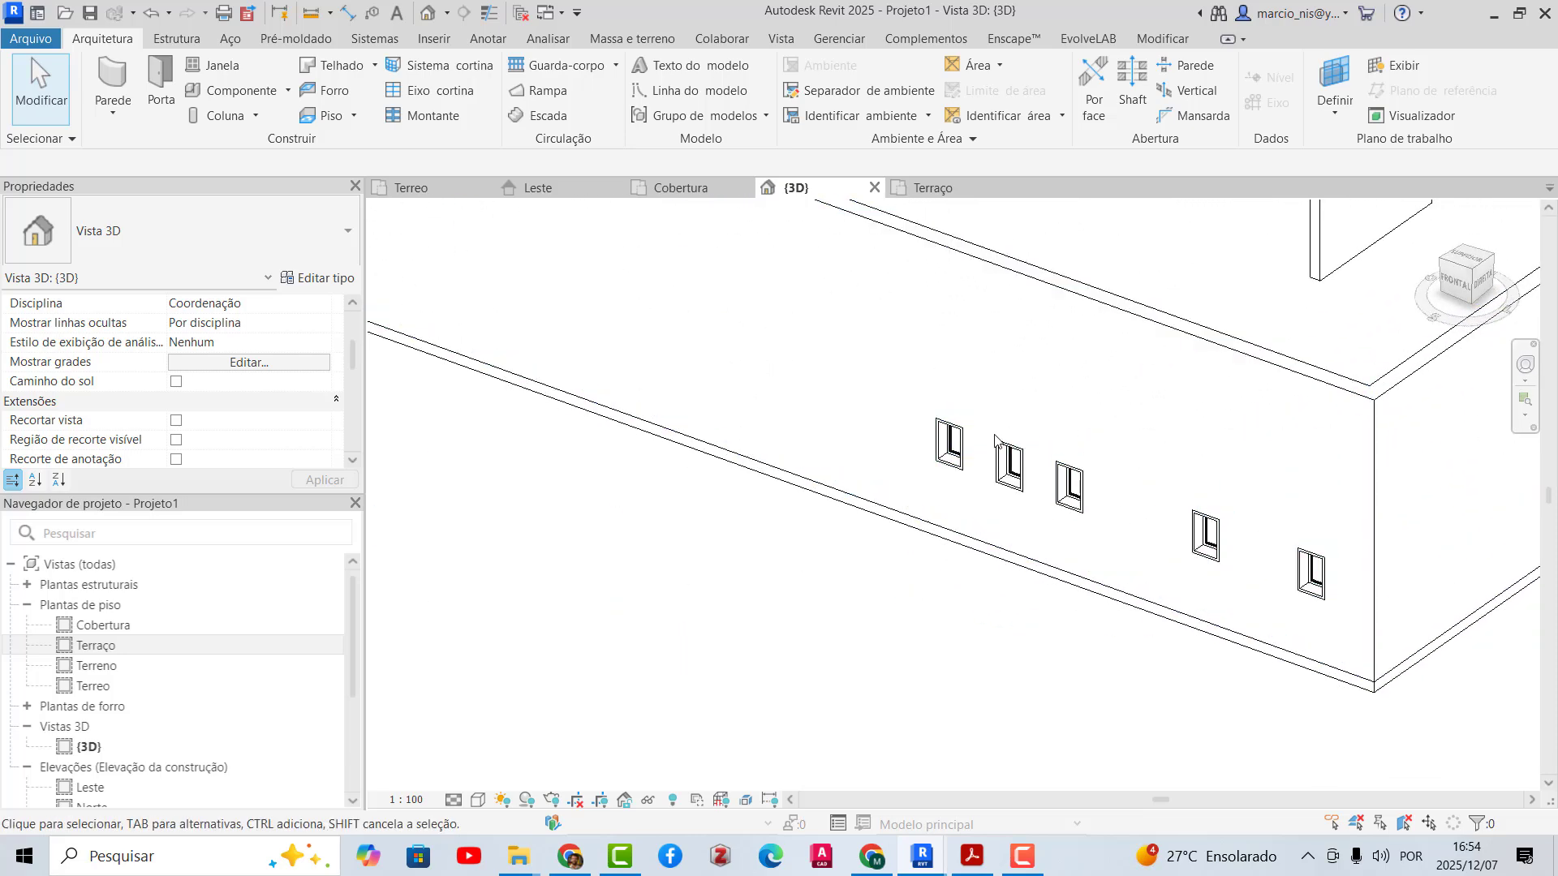
# - Try sill heights of 1 m and 2 m on the leftmost window of the long facade
pyautogui.click(955, 442)
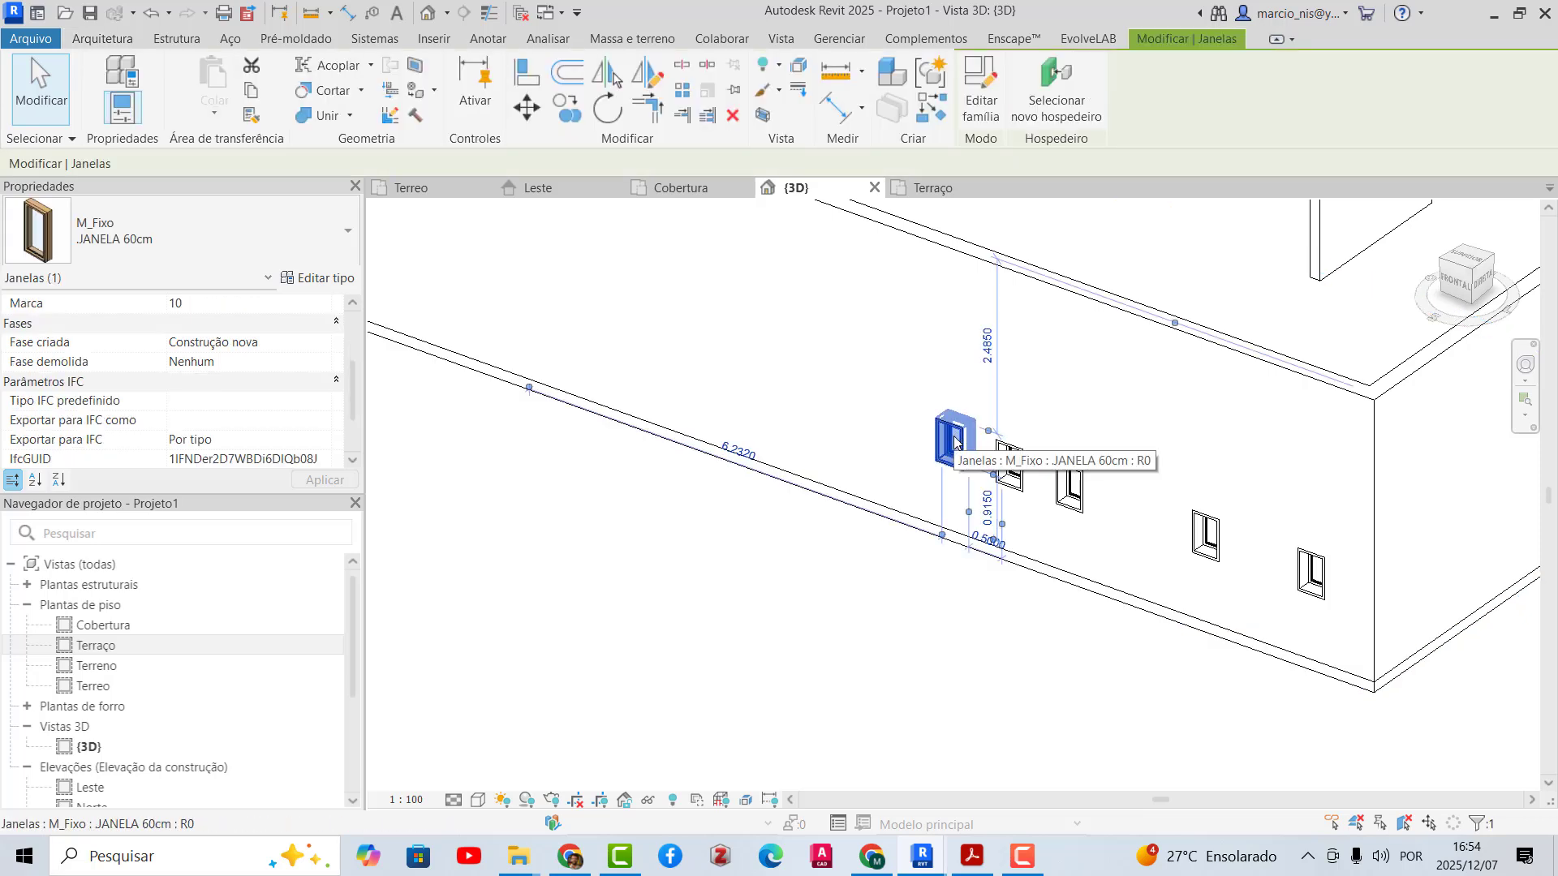
pyautogui.scroll(-5, 208, 344)
pyautogui.scroll(5, 285, 380)
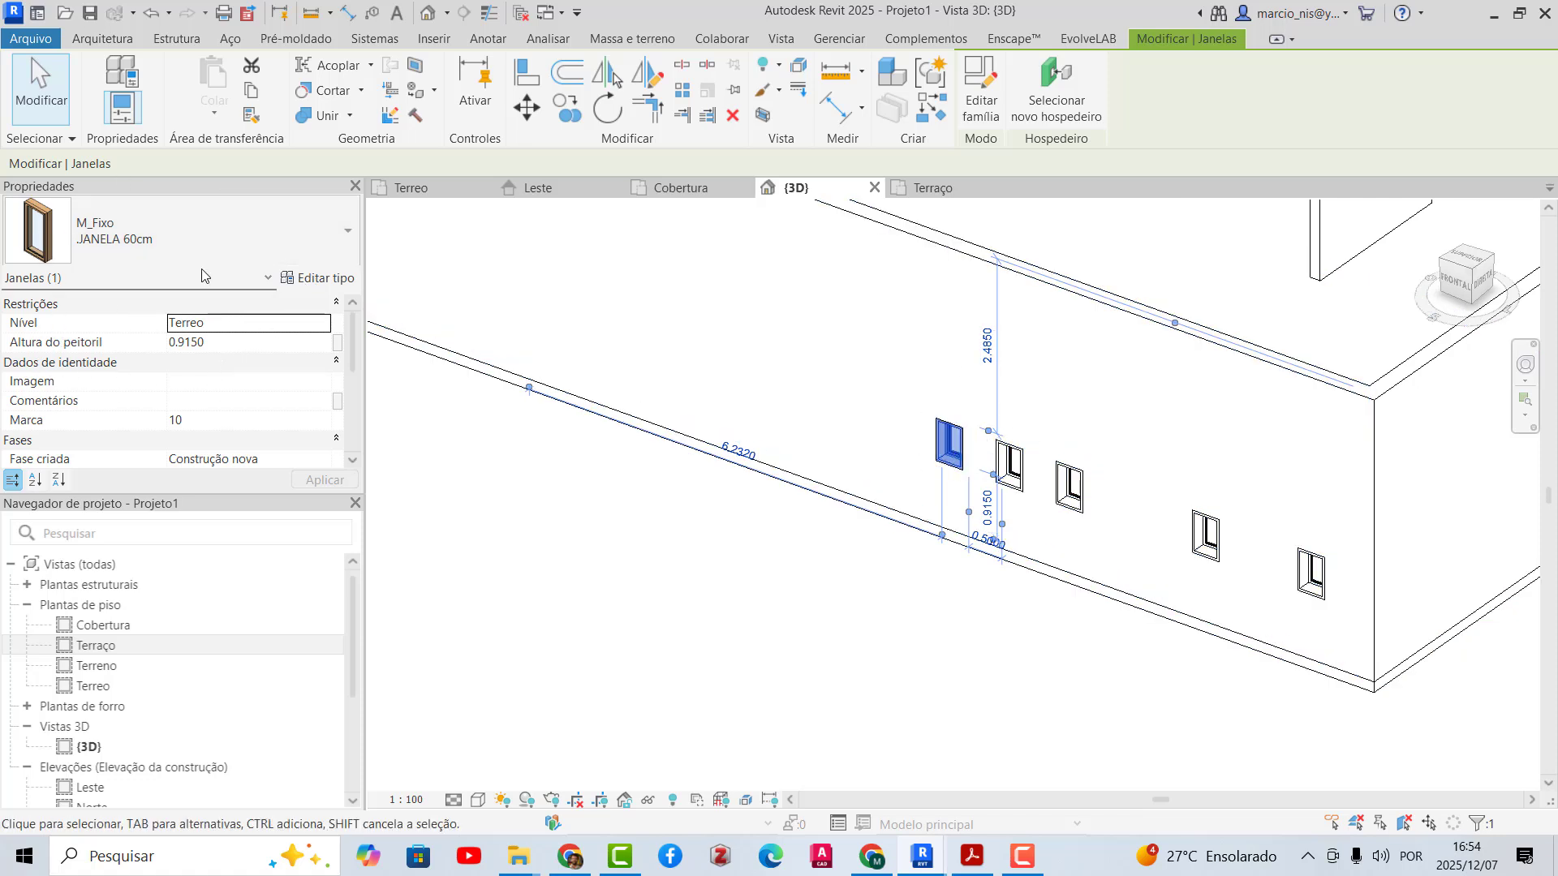
pyautogui.click(204, 343)
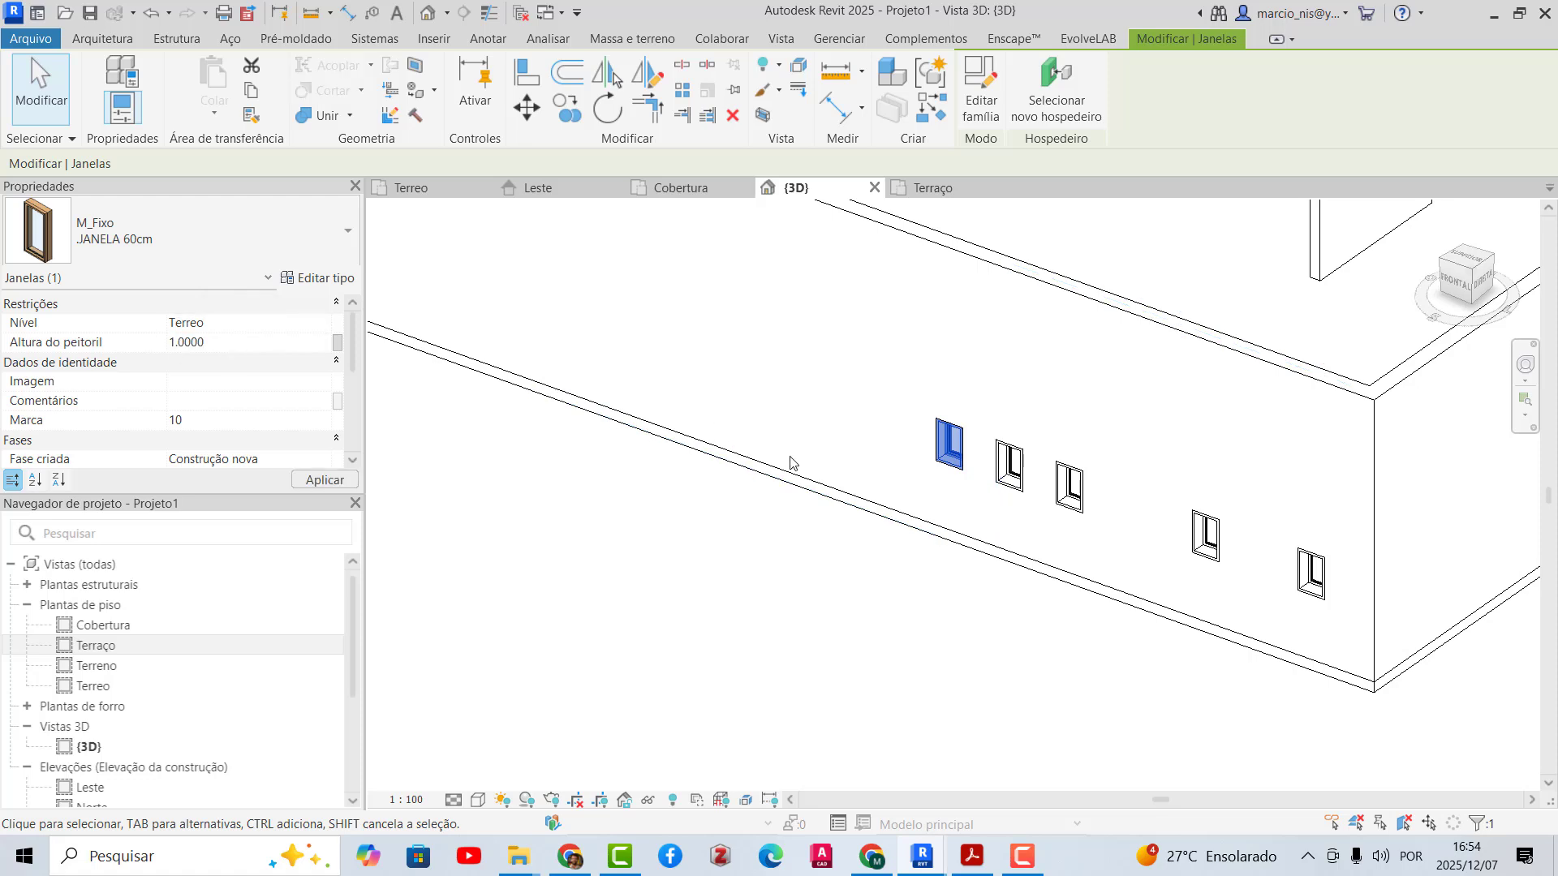
pyautogui.click(272, 349)
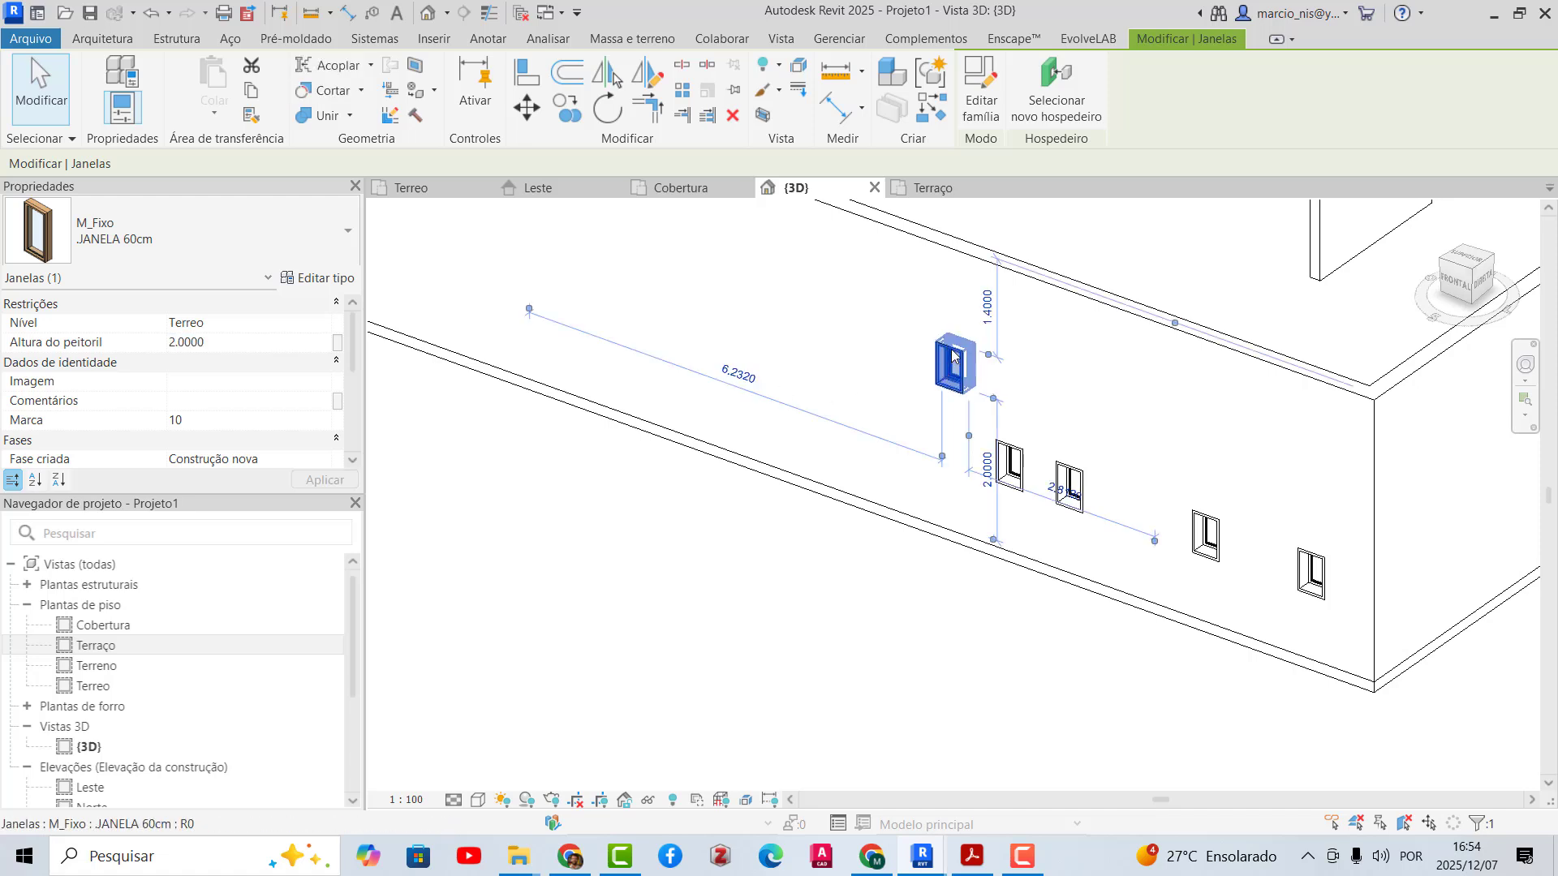
pyautogui.press('Escape')
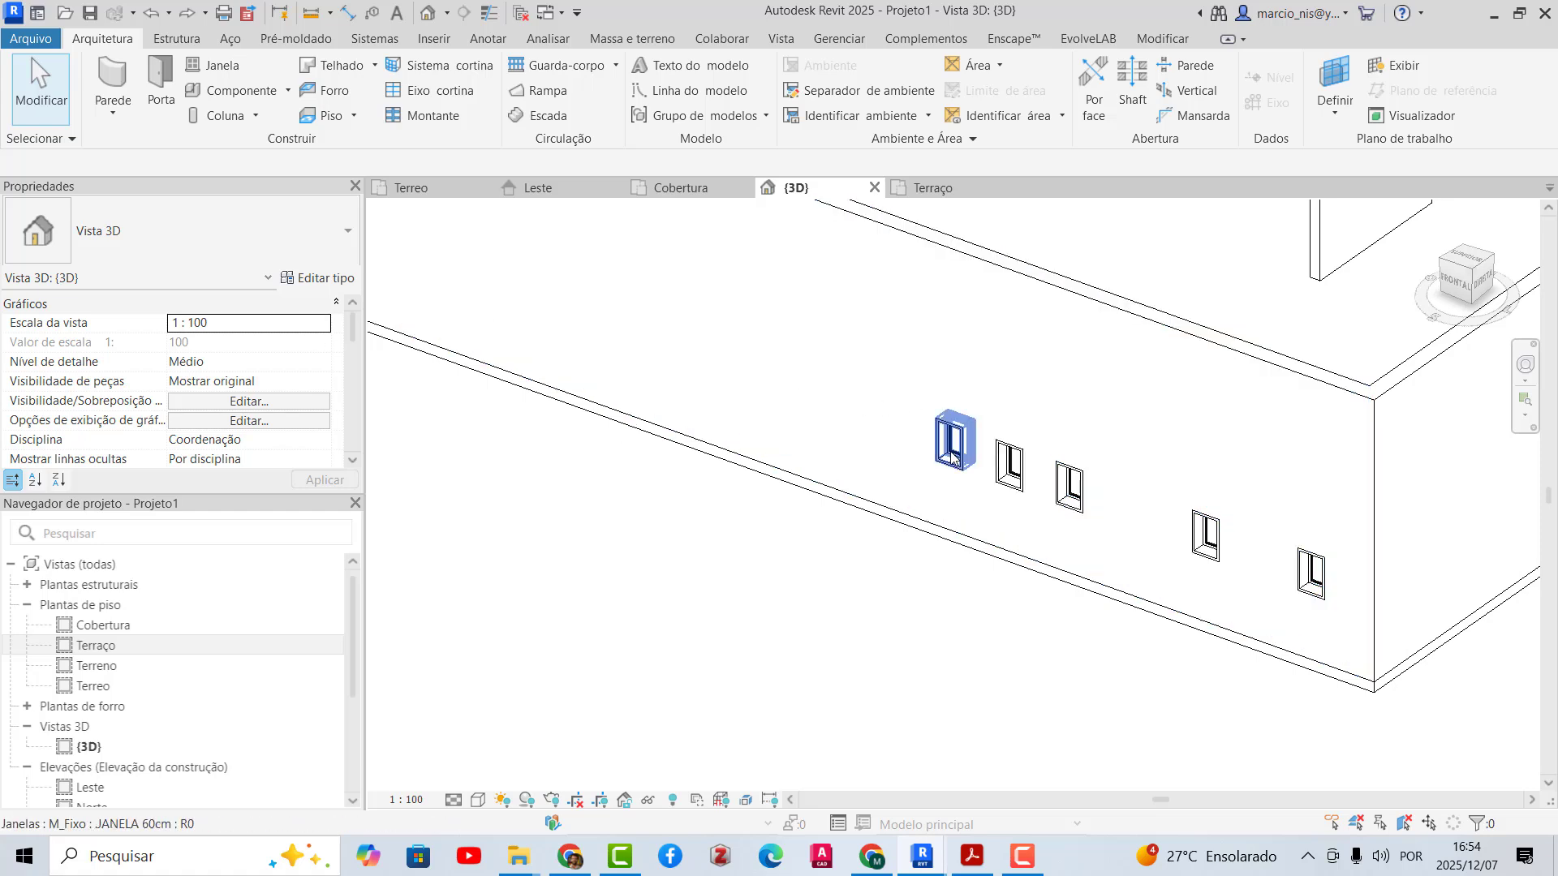
# - Set the height of the JANELA 60cm window type to 1 m
pyautogui.click(935, 446)
pyautogui.click(338, 278)
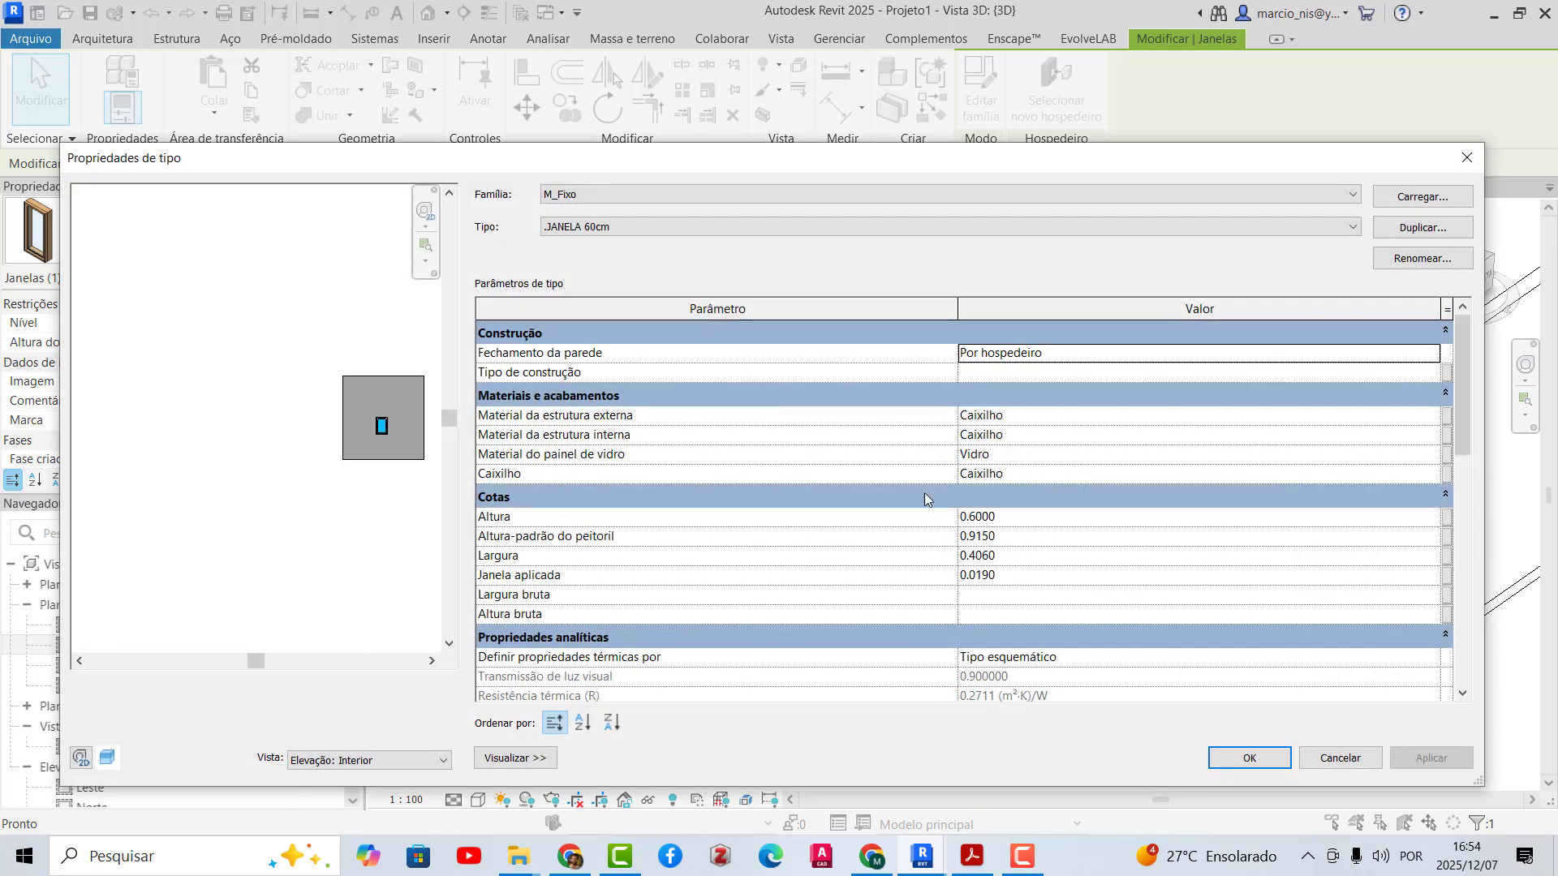
pyautogui.scroll(-1, 933, 497)
pyautogui.scroll(-2, 980, 622)
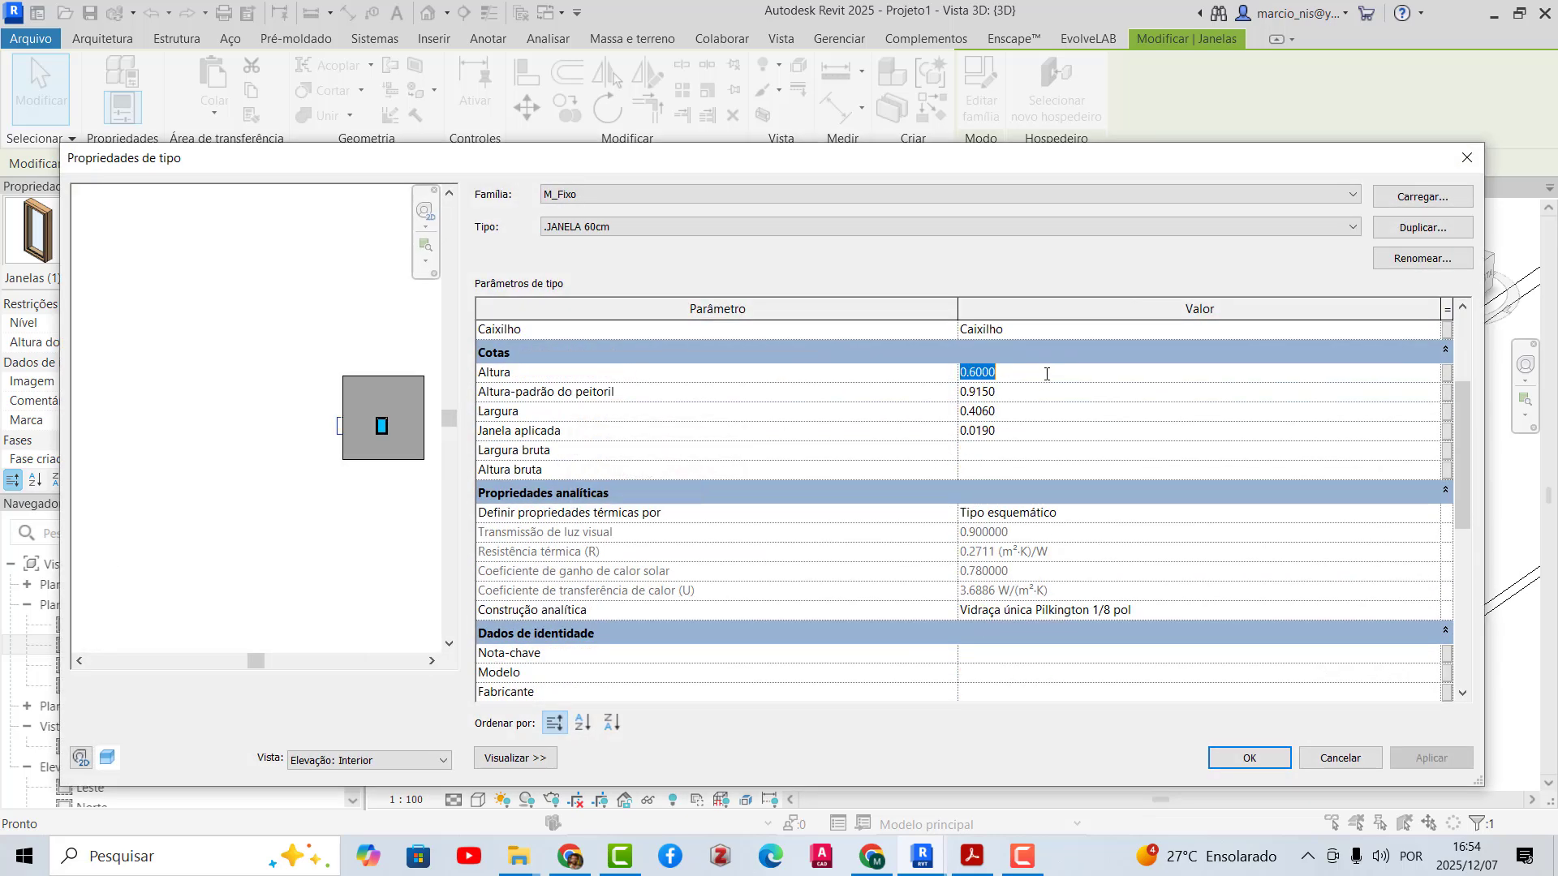
pyautogui.write('1')
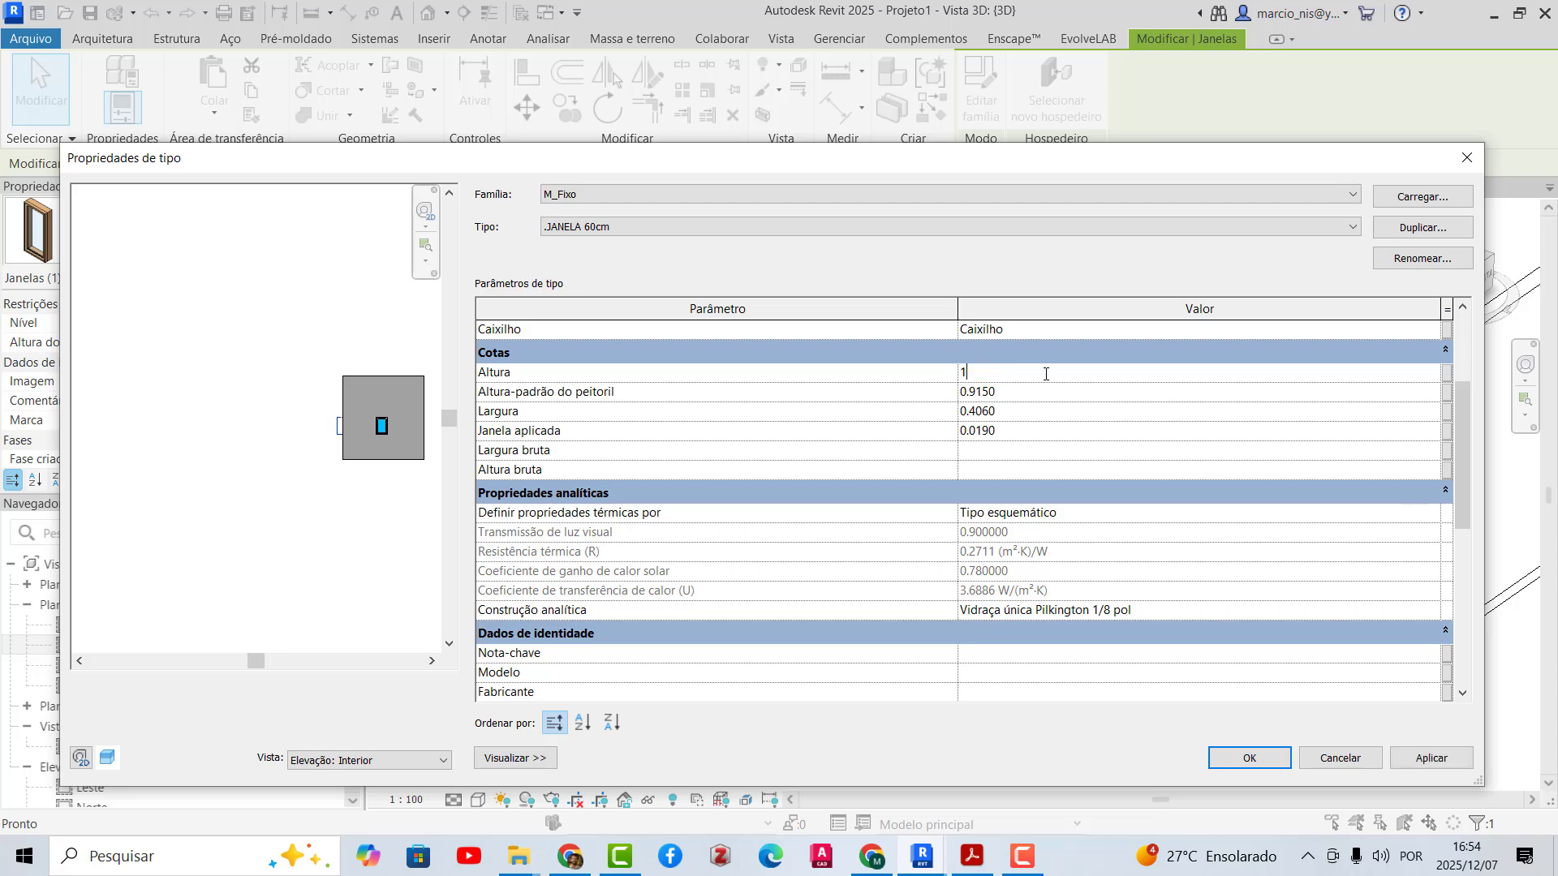
pyautogui.click(1231, 767)
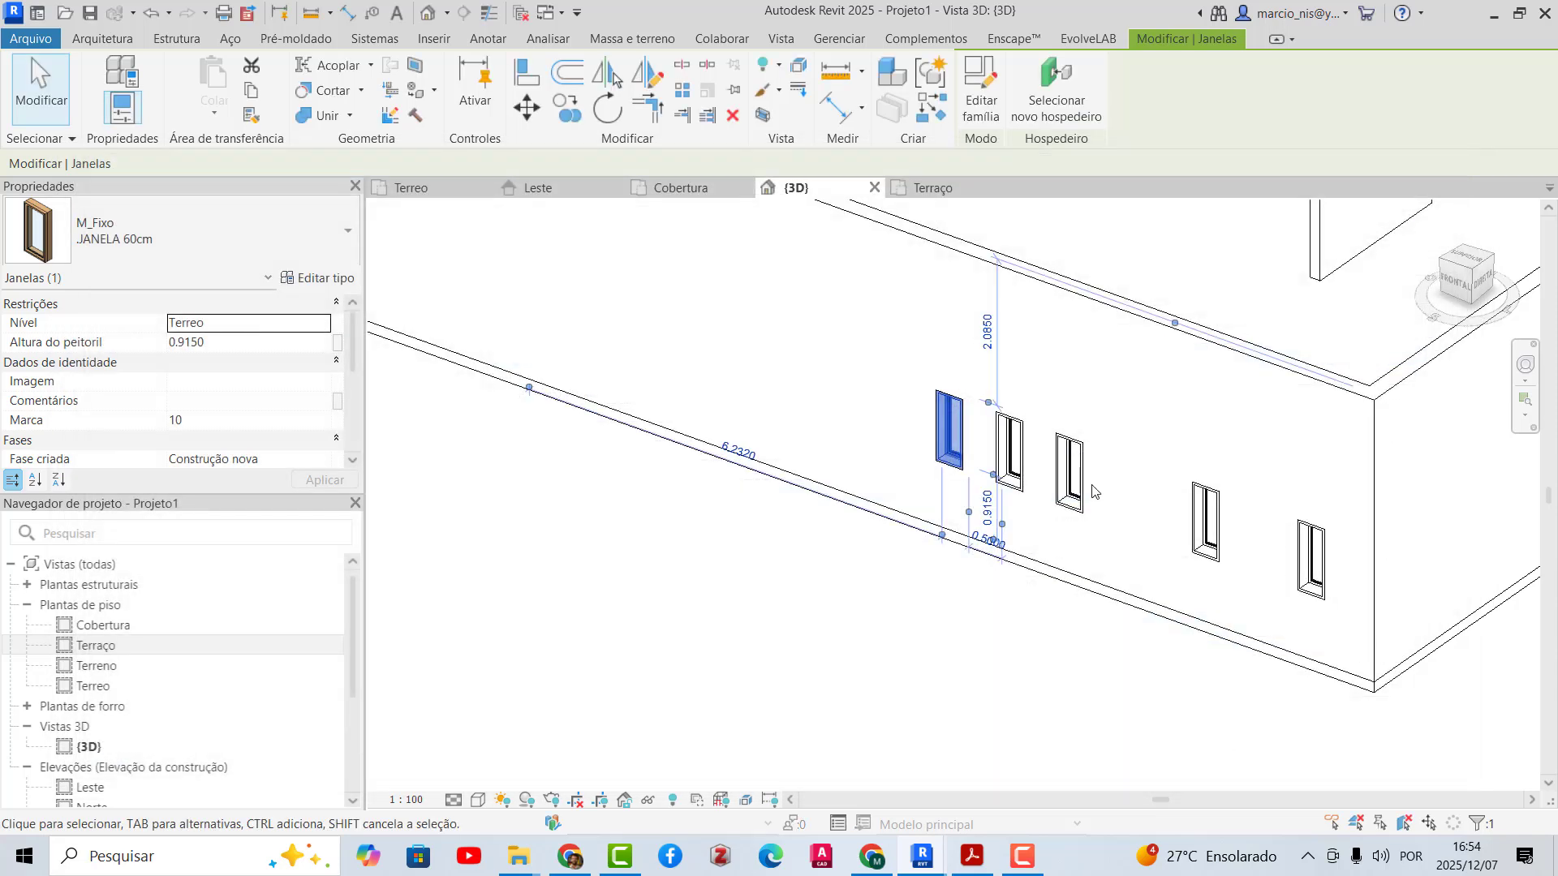
pyautogui.scroll(-1, 1011, 610)
pyautogui.keyDown('shift'); pyautogui.moveTo(1009, 614); pyautogui.dragTo(666, 624, button='middle'); pyautogui.keyUp('shift')
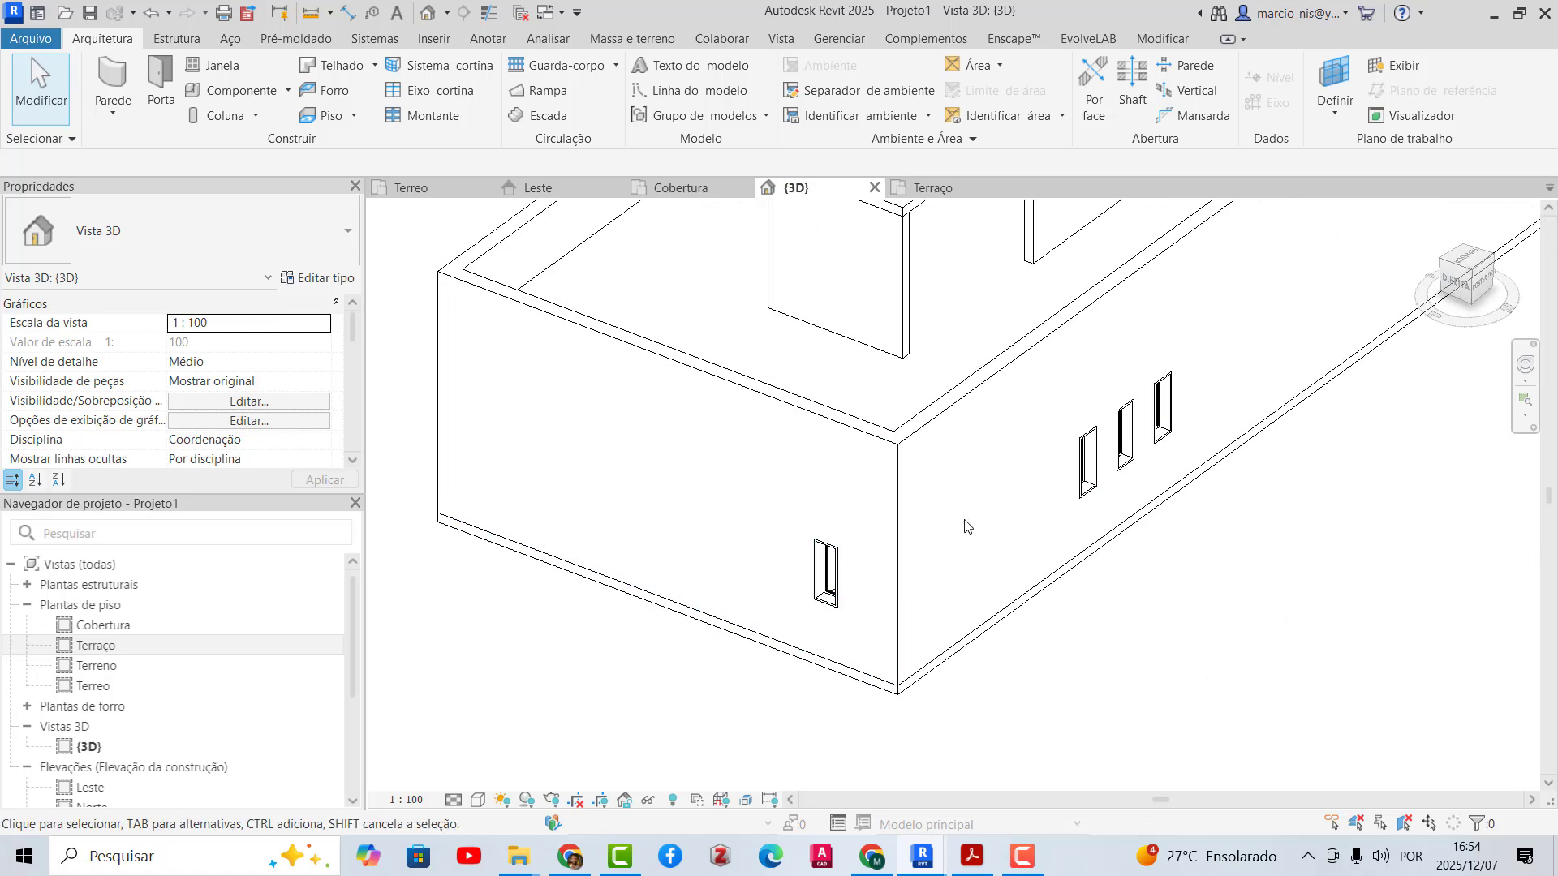
pyautogui.moveTo(1123, 598)
pyautogui.keyDown('shift'); pyautogui.mouseDown(button='middle')
pyautogui.moveTo(1158, 608)
pyautogui.moveTo(1078, 625)
pyautogui.moveTo(1109, 622)
pyautogui.mouseUp(button='middle'); pyautogui.keyUp('shift')
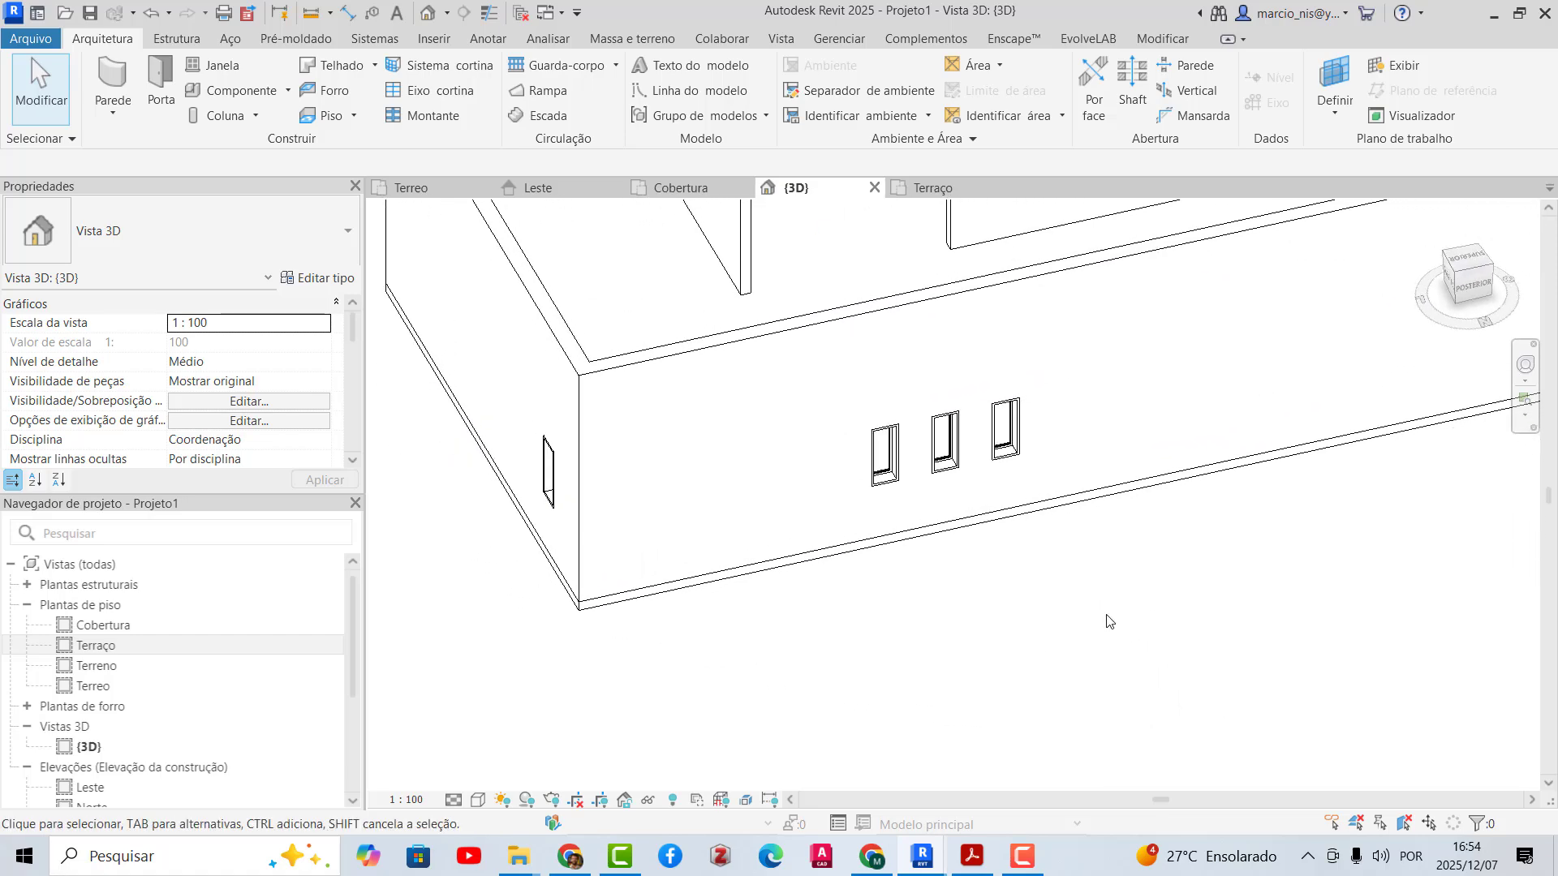
pyautogui.scroll(-3, 1110, 622)
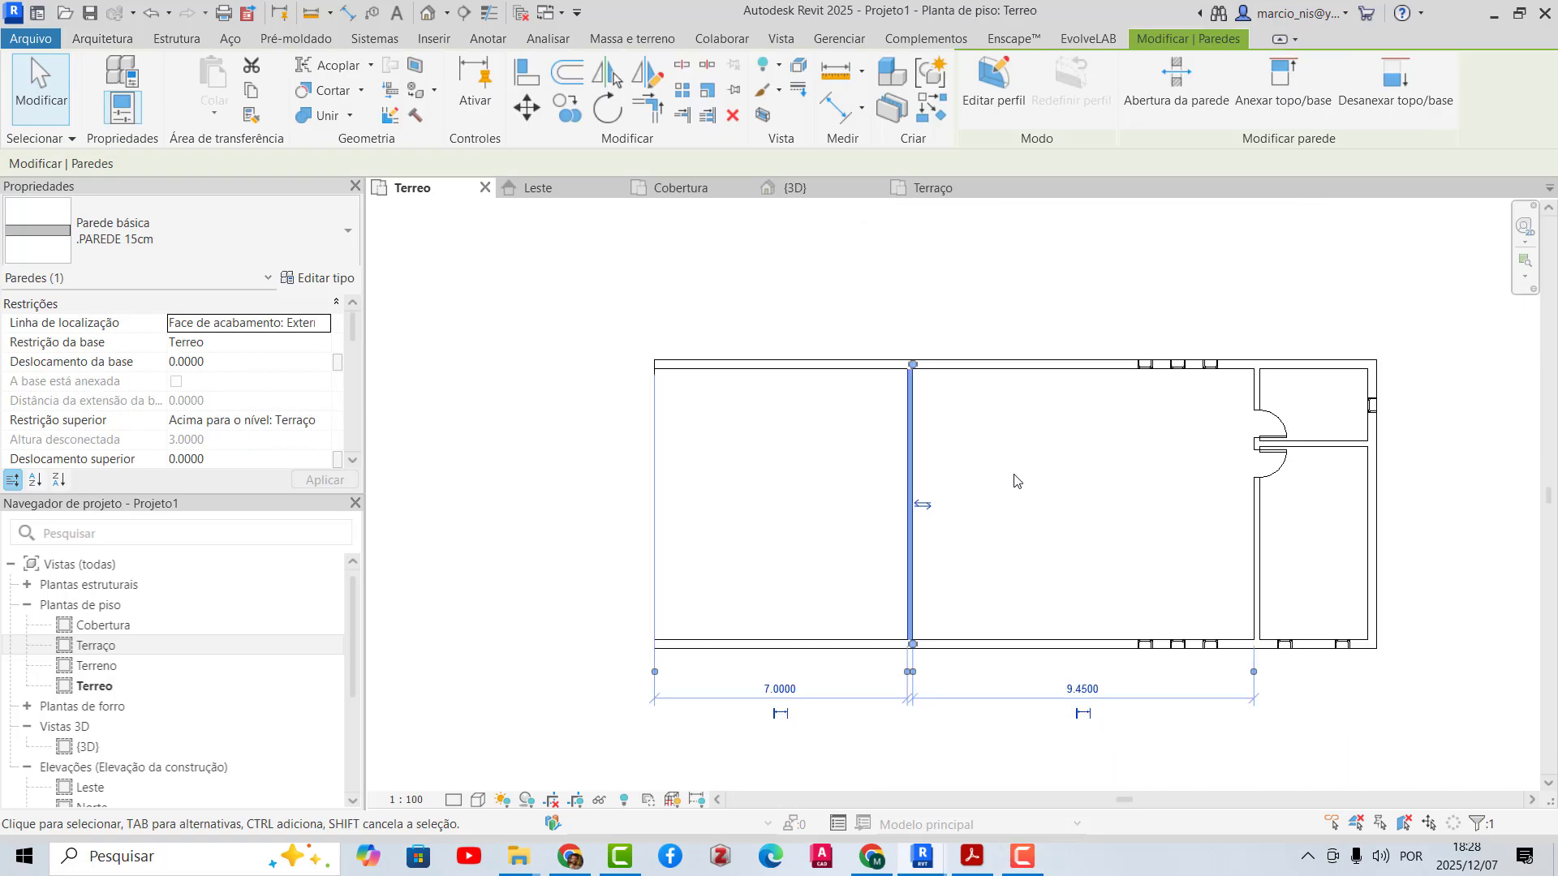
pyautogui.scroll(3, 1015, 473)
pyautogui.press('Escape')
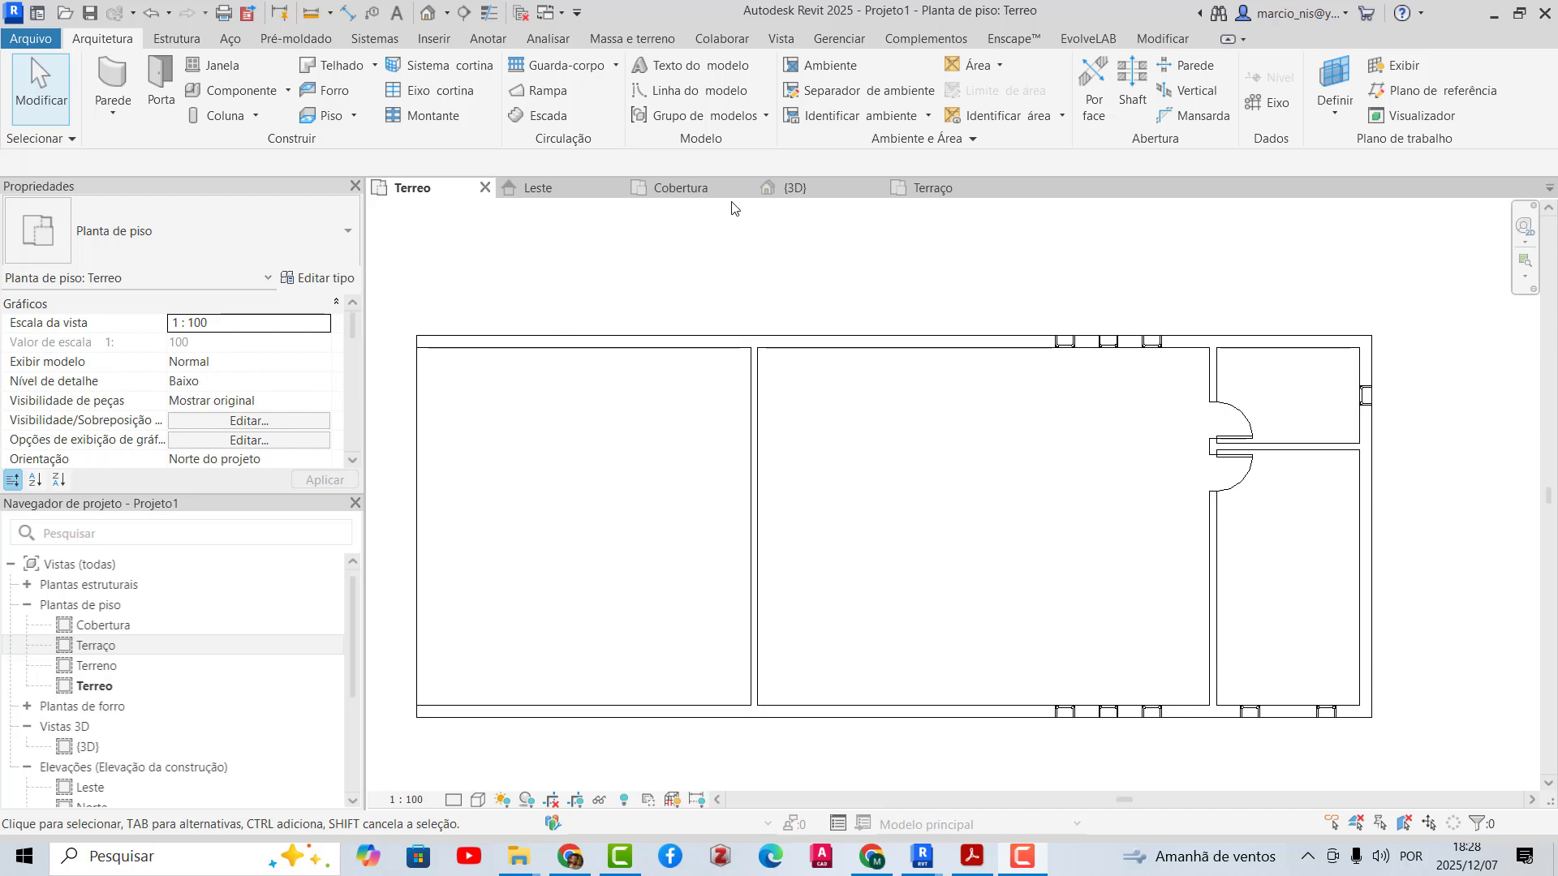
# - Open the 3D view and bring the whole building into view with free space in front of the long facade
pyautogui.click(797, 190)
pyautogui.scroll(-2, 789, 468)
pyautogui.moveTo(913, 588); pyautogui.dragTo(756, 548, button='middle')
pyautogui.scroll(1, 753, 542)
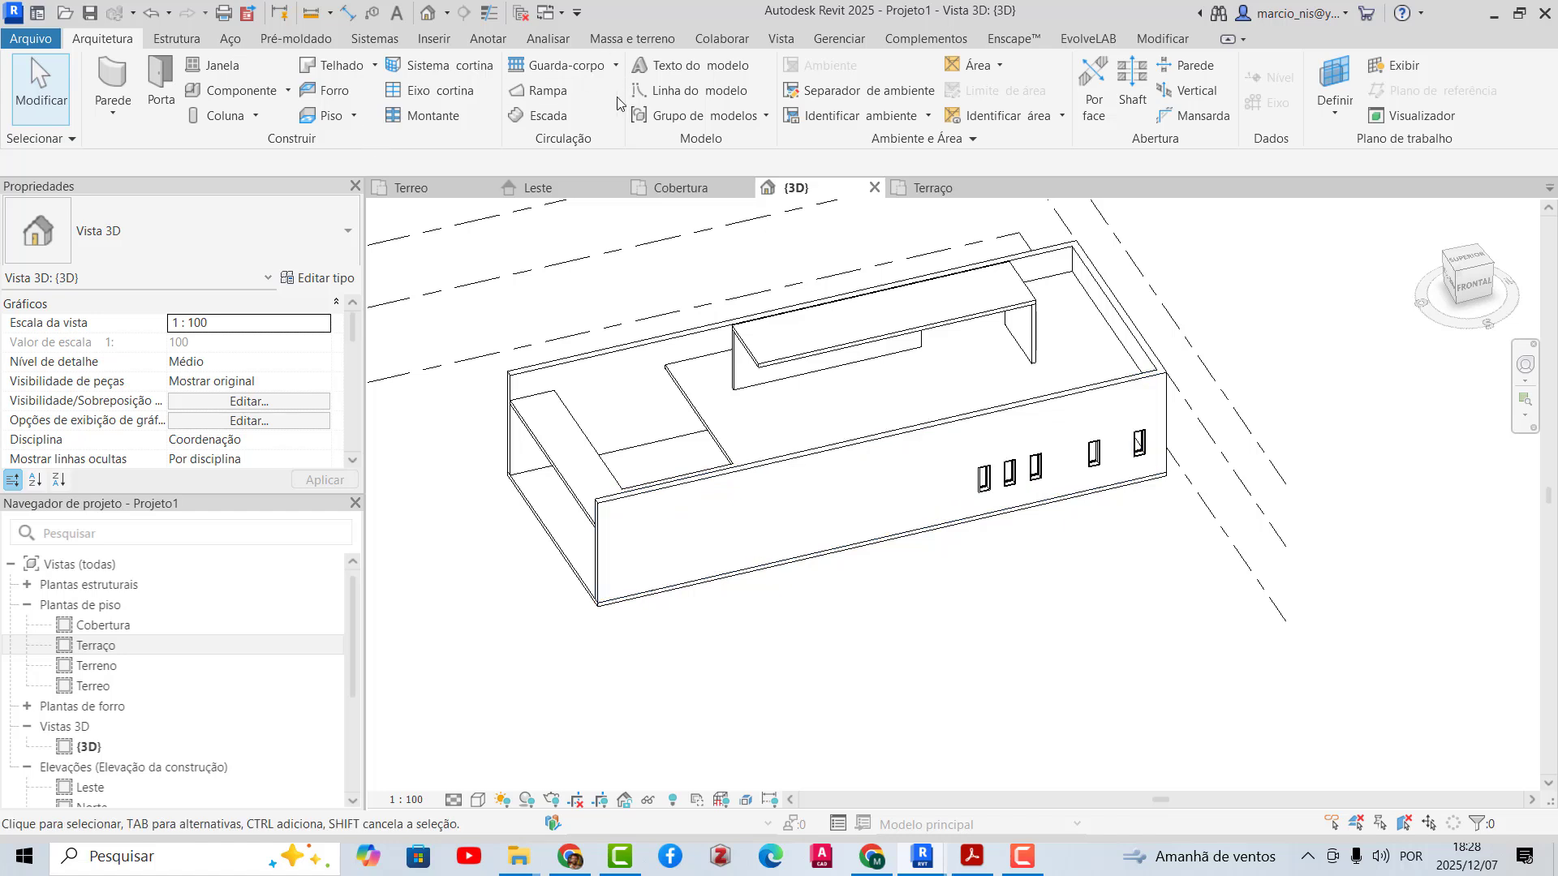
# - Draw a chain of three connected wall segments of type Parede cortina in front of the long facade
pyautogui.click(112, 77)
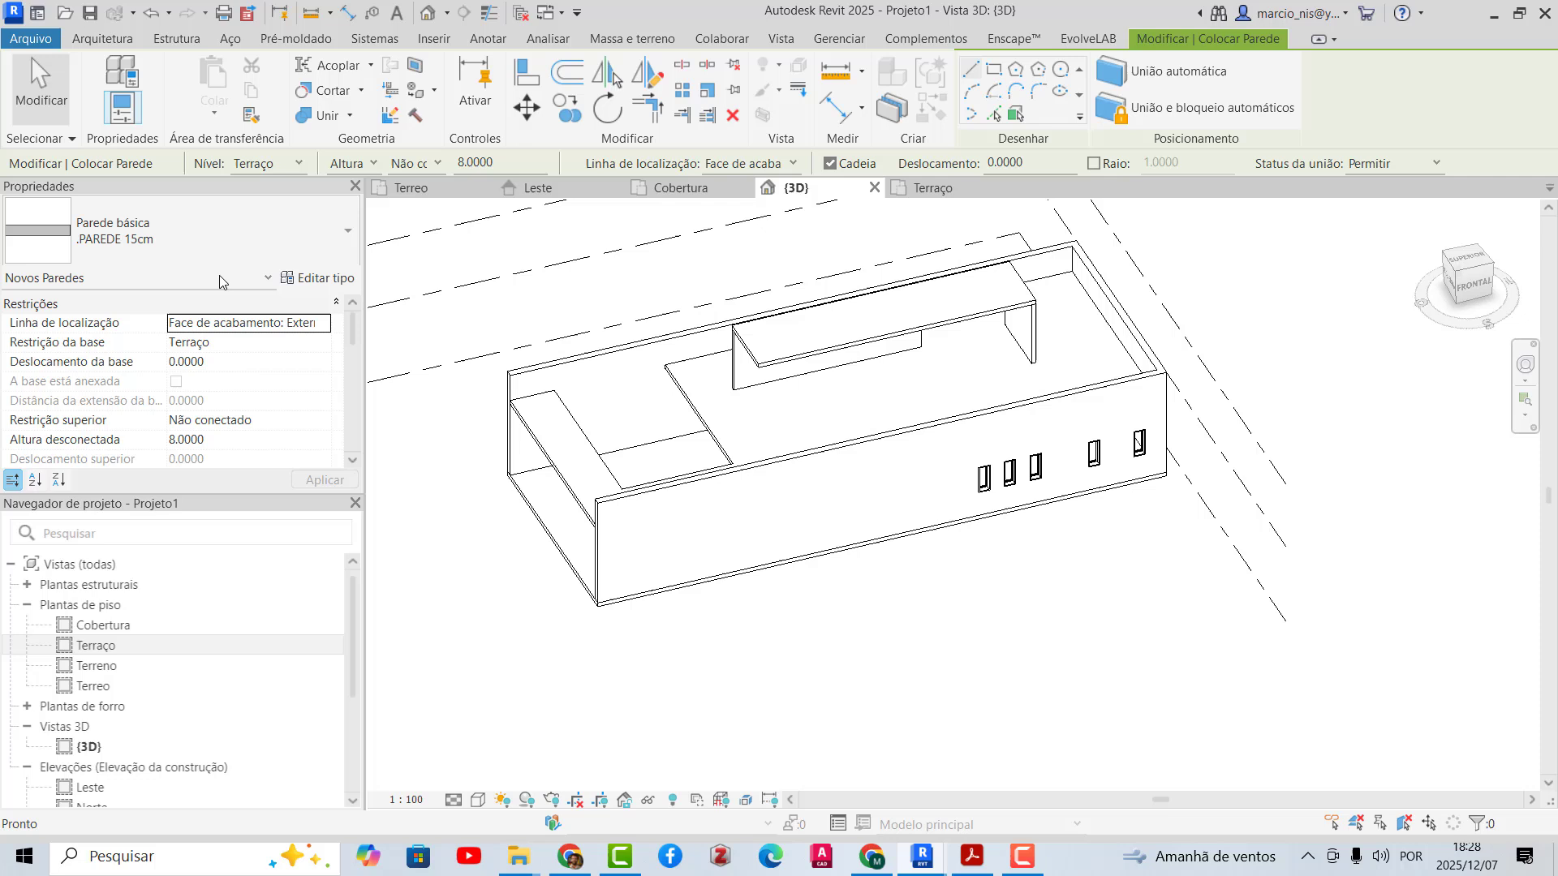
pyautogui.click(191, 243)
pyautogui.moveTo(353, 344); pyautogui.dragTo(348, 621)
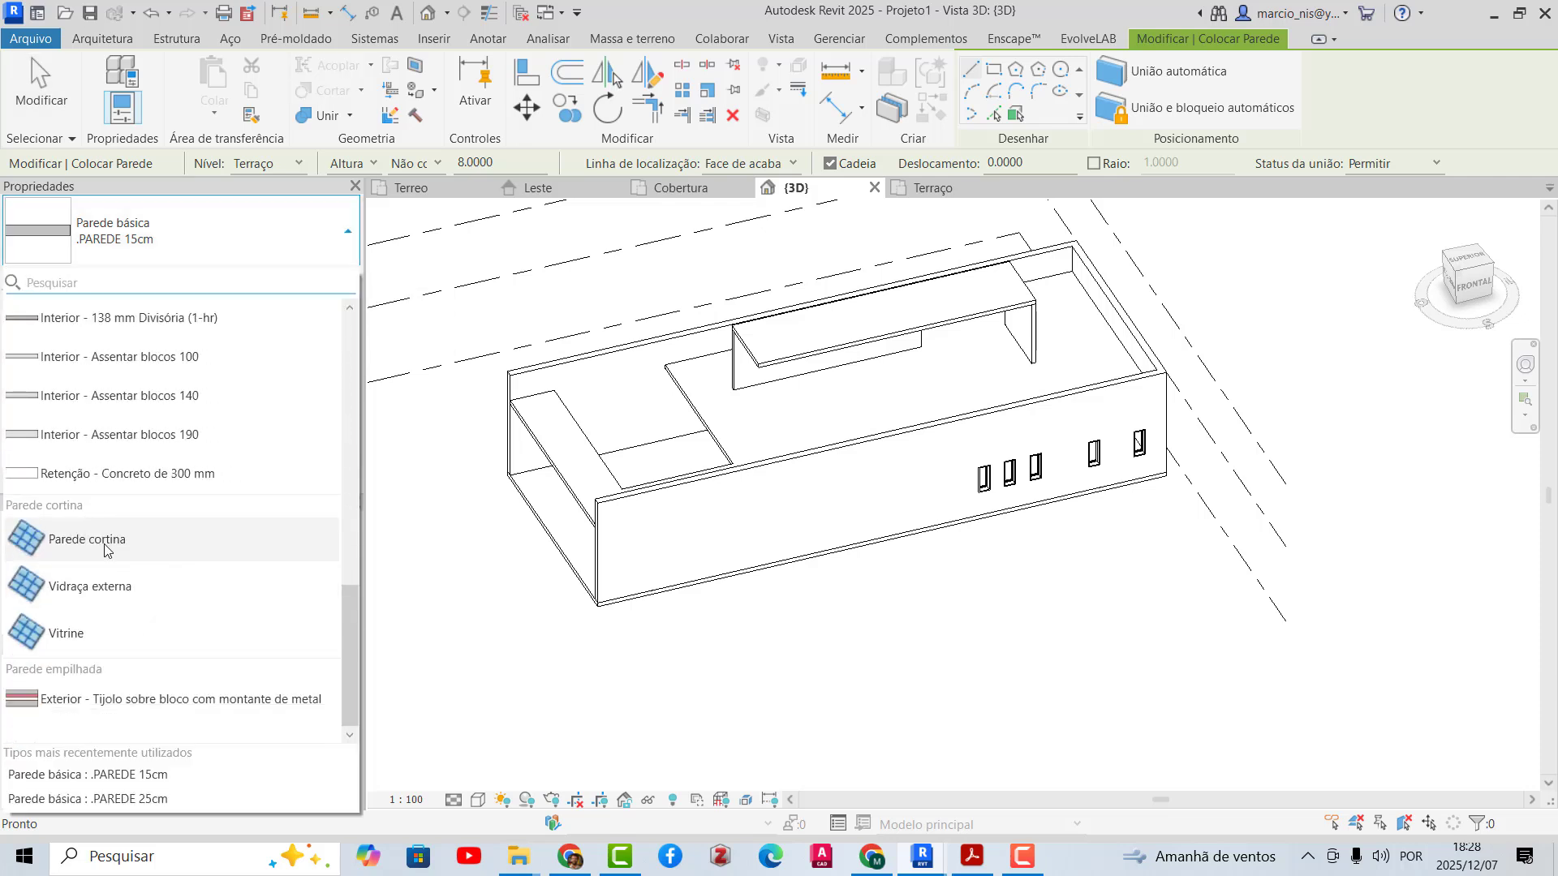
pyautogui.click(55, 540)
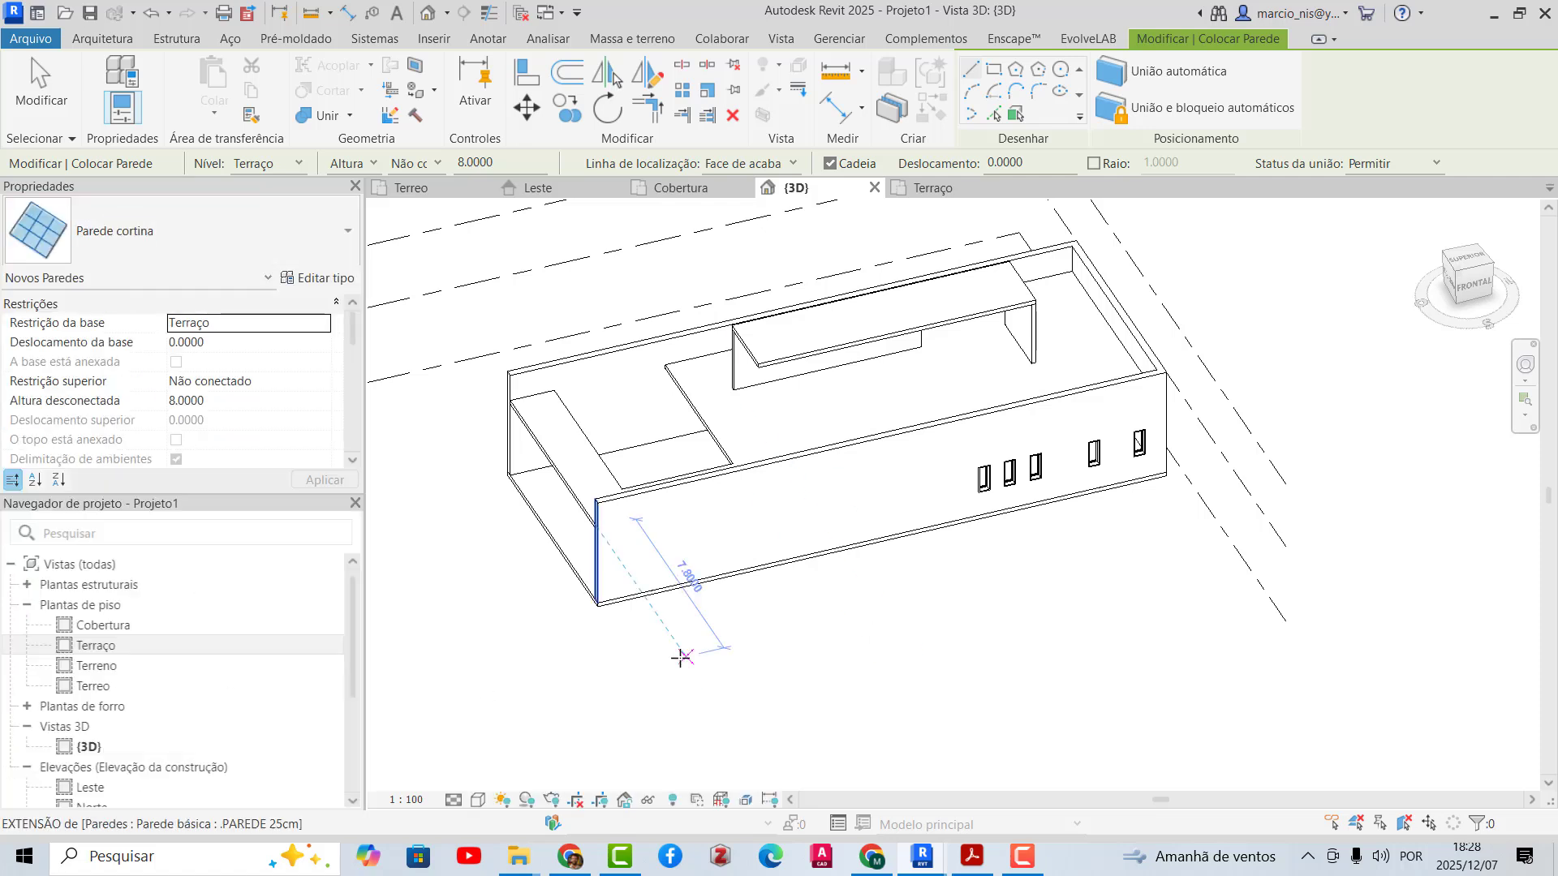
pyautogui.click(686, 655)
pyautogui.click(884, 708)
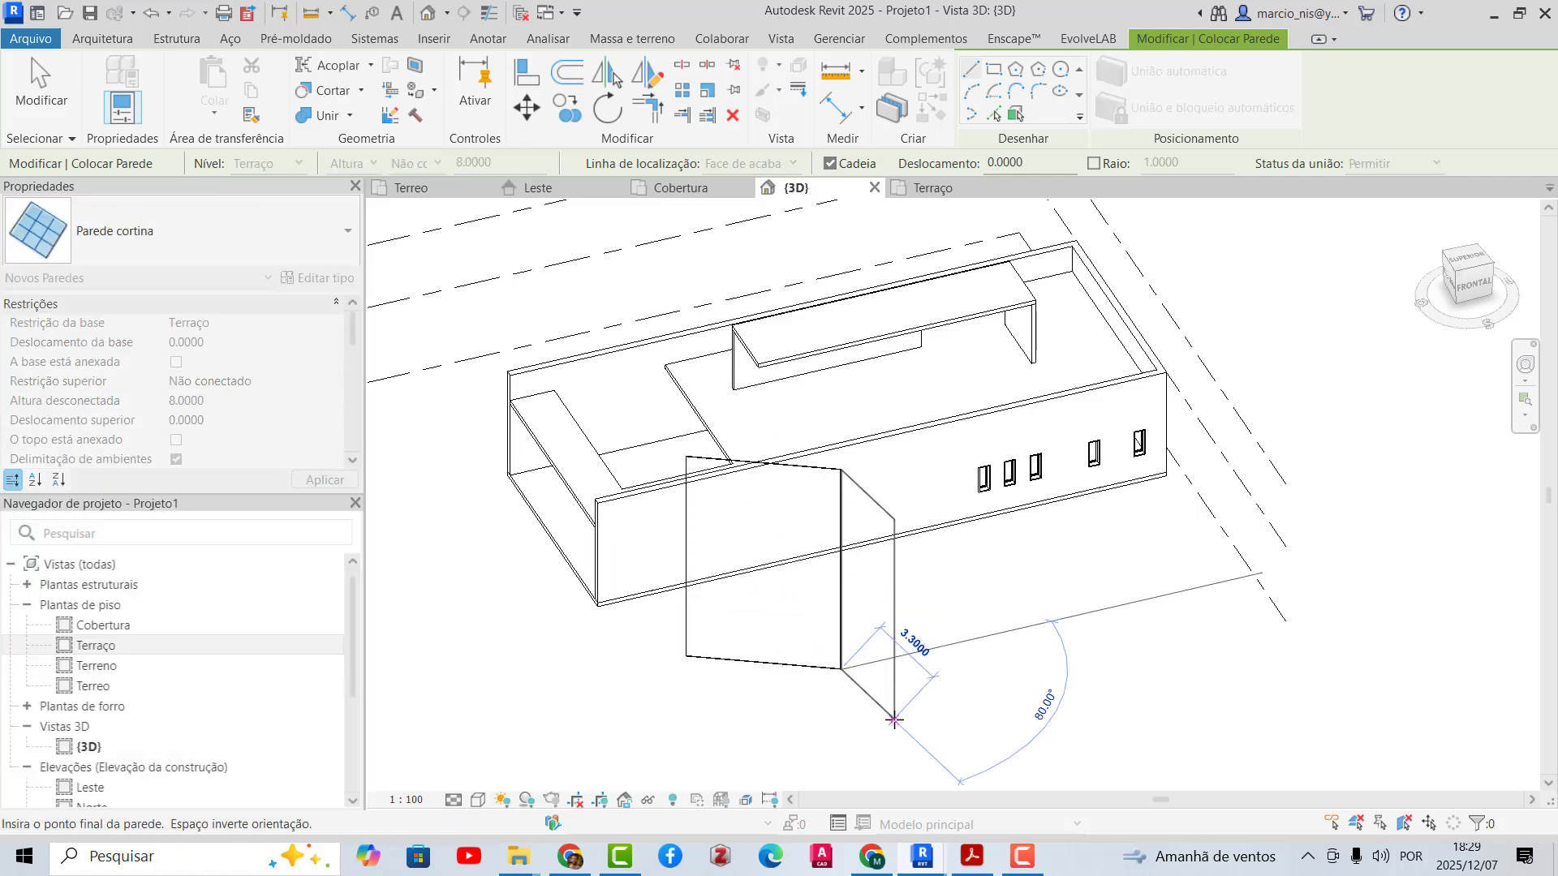
pyautogui.click(894, 718)
pyautogui.click(1084, 706)
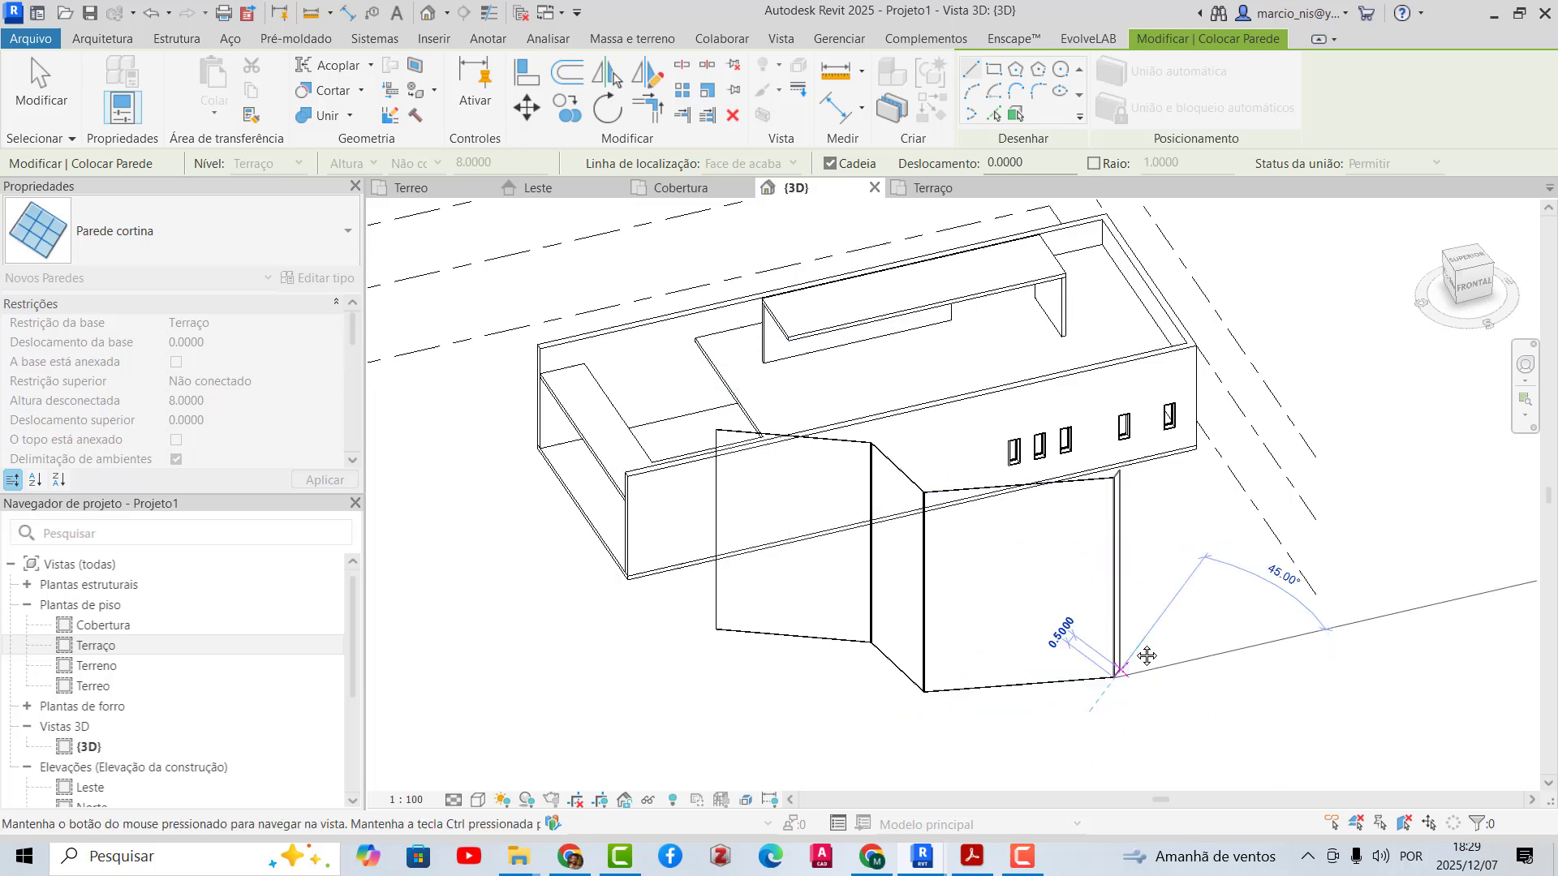
pyautogui.scroll(3, 901, 714)
pyautogui.press('Escape')
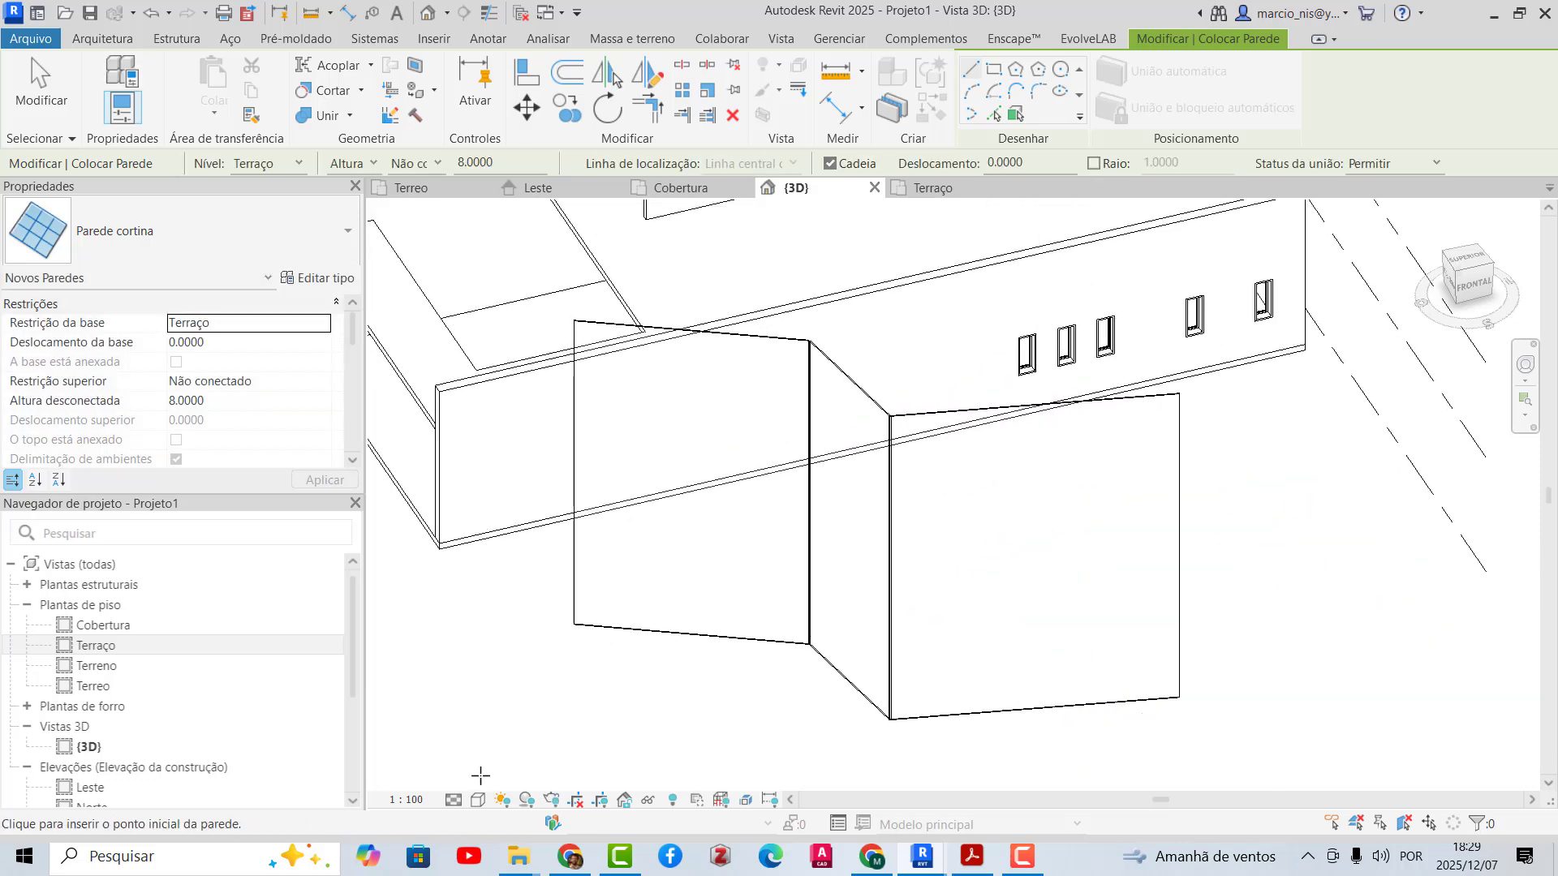
# - Set the 3D view's visual style to Sombreado
pyautogui.click(478, 802)
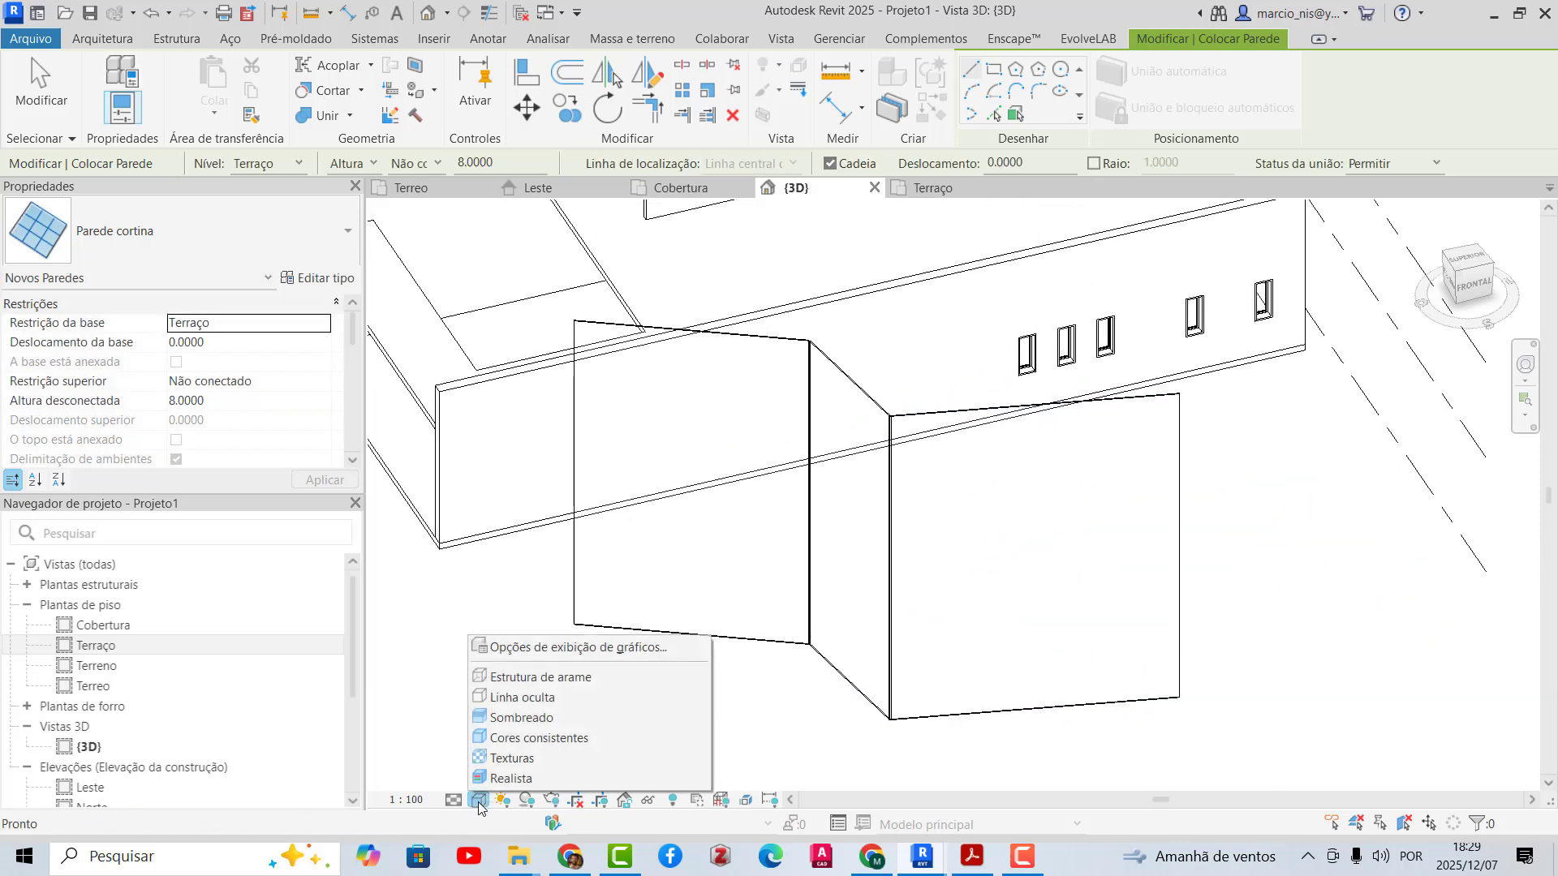
pyautogui.click(510, 719)
pyautogui.keyDown('shift'); pyautogui.moveTo(1016, 612); pyautogui.dragTo(1051, 631, button='middle'); pyautogui.keyUp('shift')
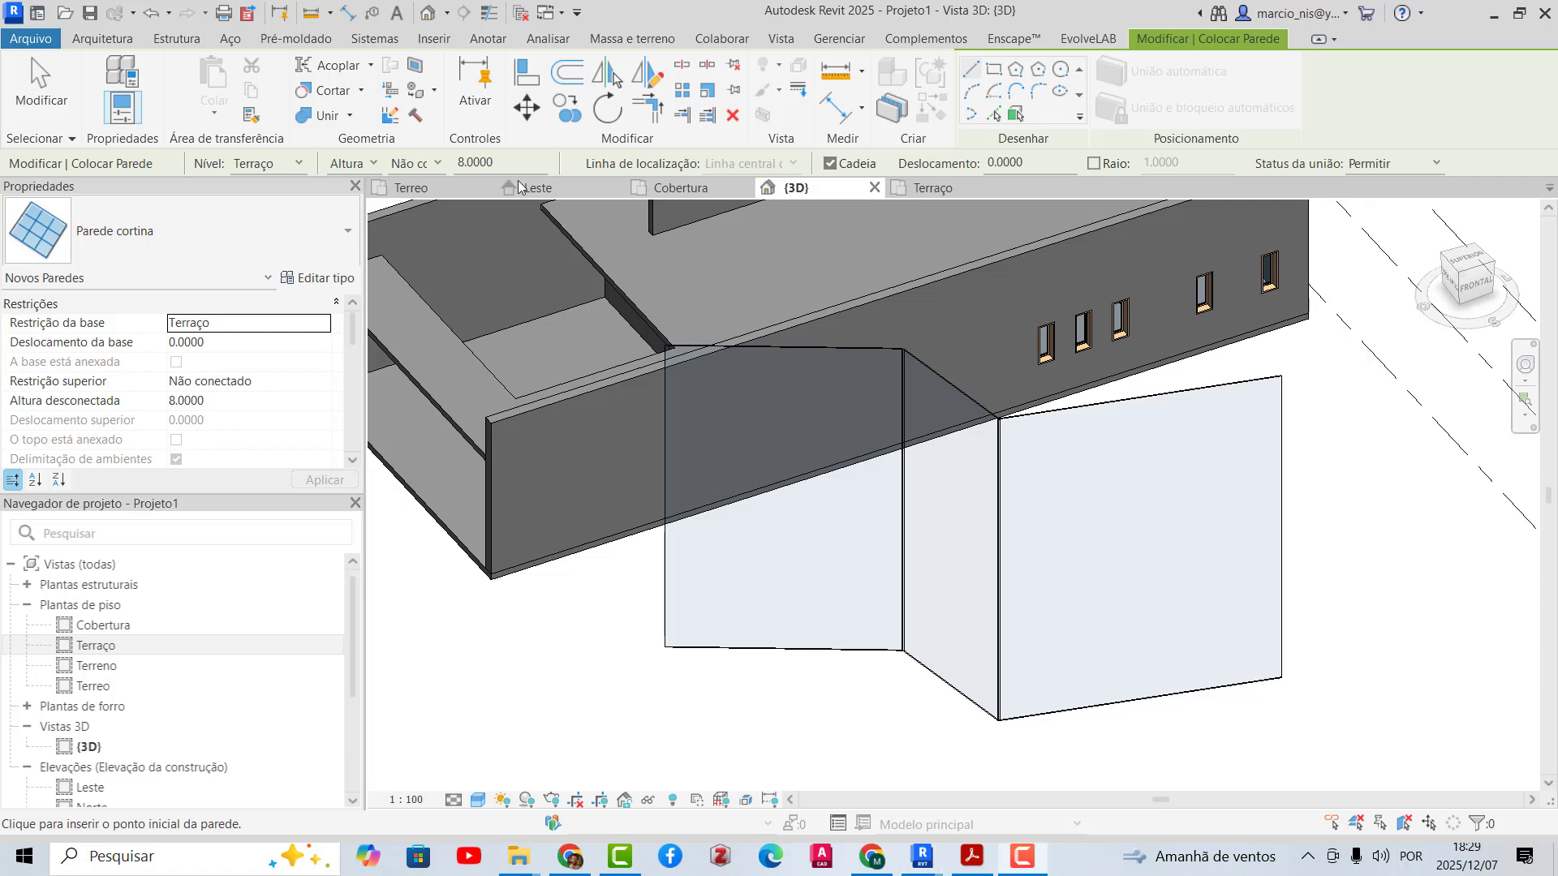
# - Add three vertical and one horizontal curtain grid lines to the last-drawn curtain wall, and one horizontal line to the middle one
pyautogui.click(111, 41)
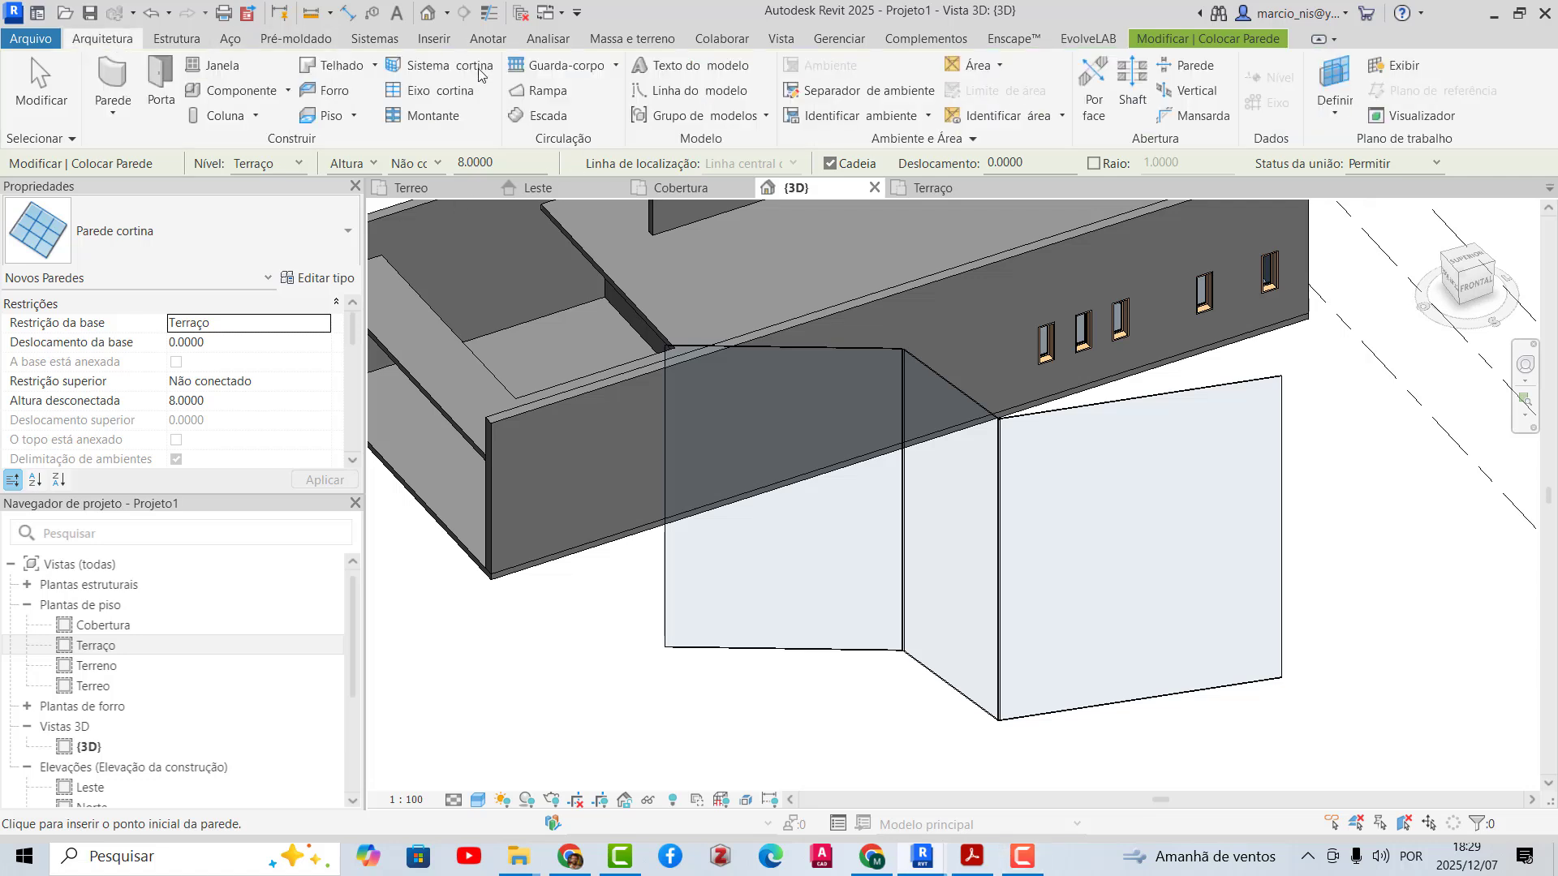
pyautogui.click(441, 90)
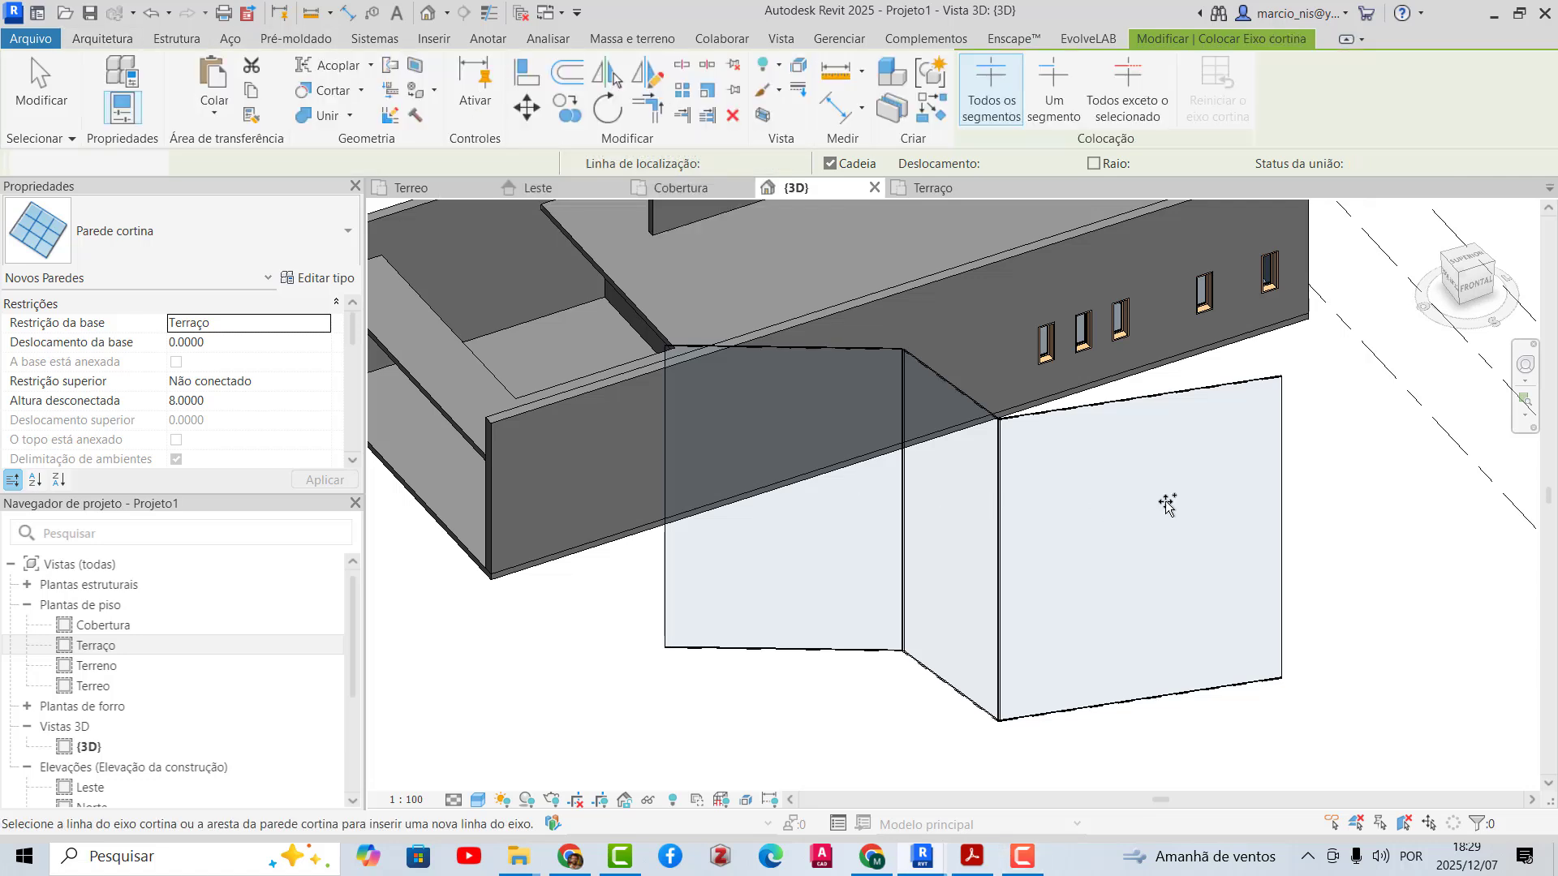
pyautogui.click(1047, 413)
pyautogui.click(1146, 399)
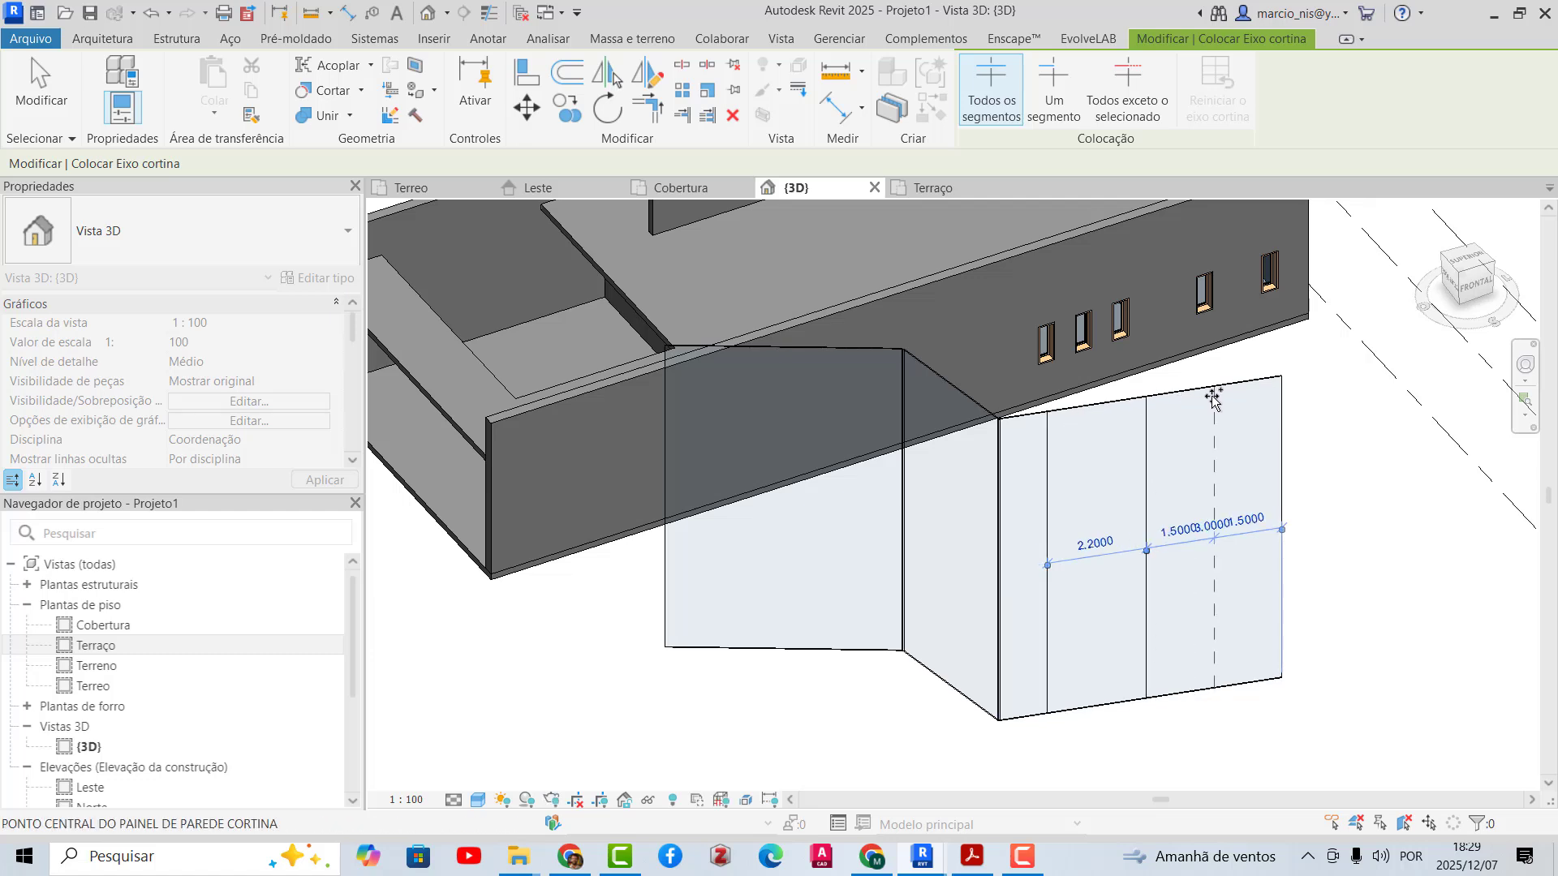
pyautogui.click(1214, 397)
pyautogui.click(1007, 488)
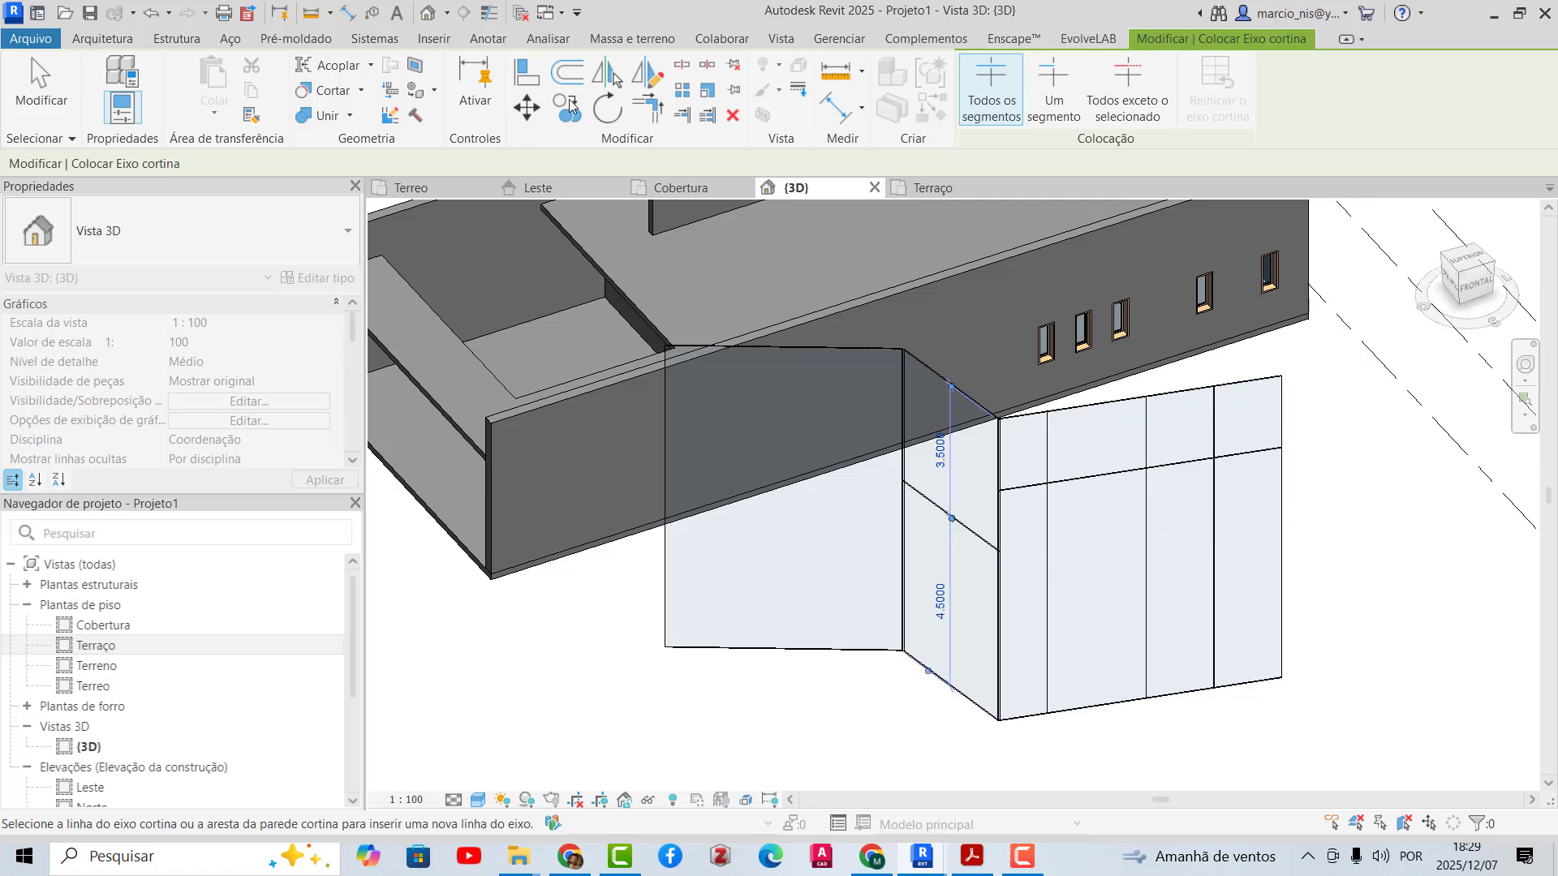
# - Place 50 x 150mm rectangular mullions on the horizontal grid lines of both divided curtain walls and on two vertical lines of the last-drawn one
pyautogui.click(131, 41)
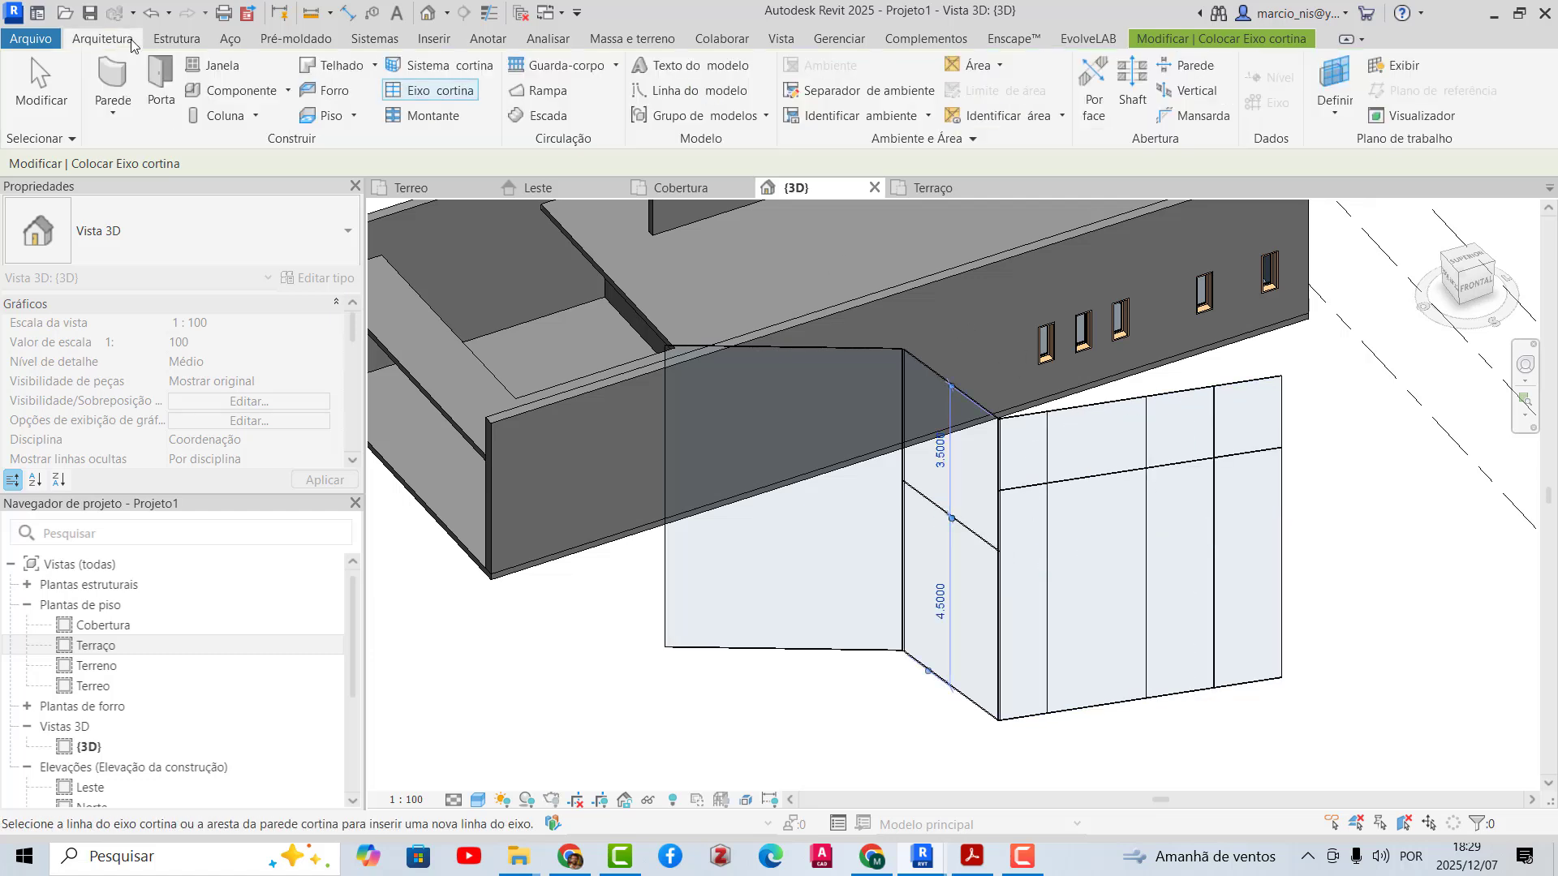
pyautogui.click(445, 119)
pyautogui.scroll(3, 1120, 475)
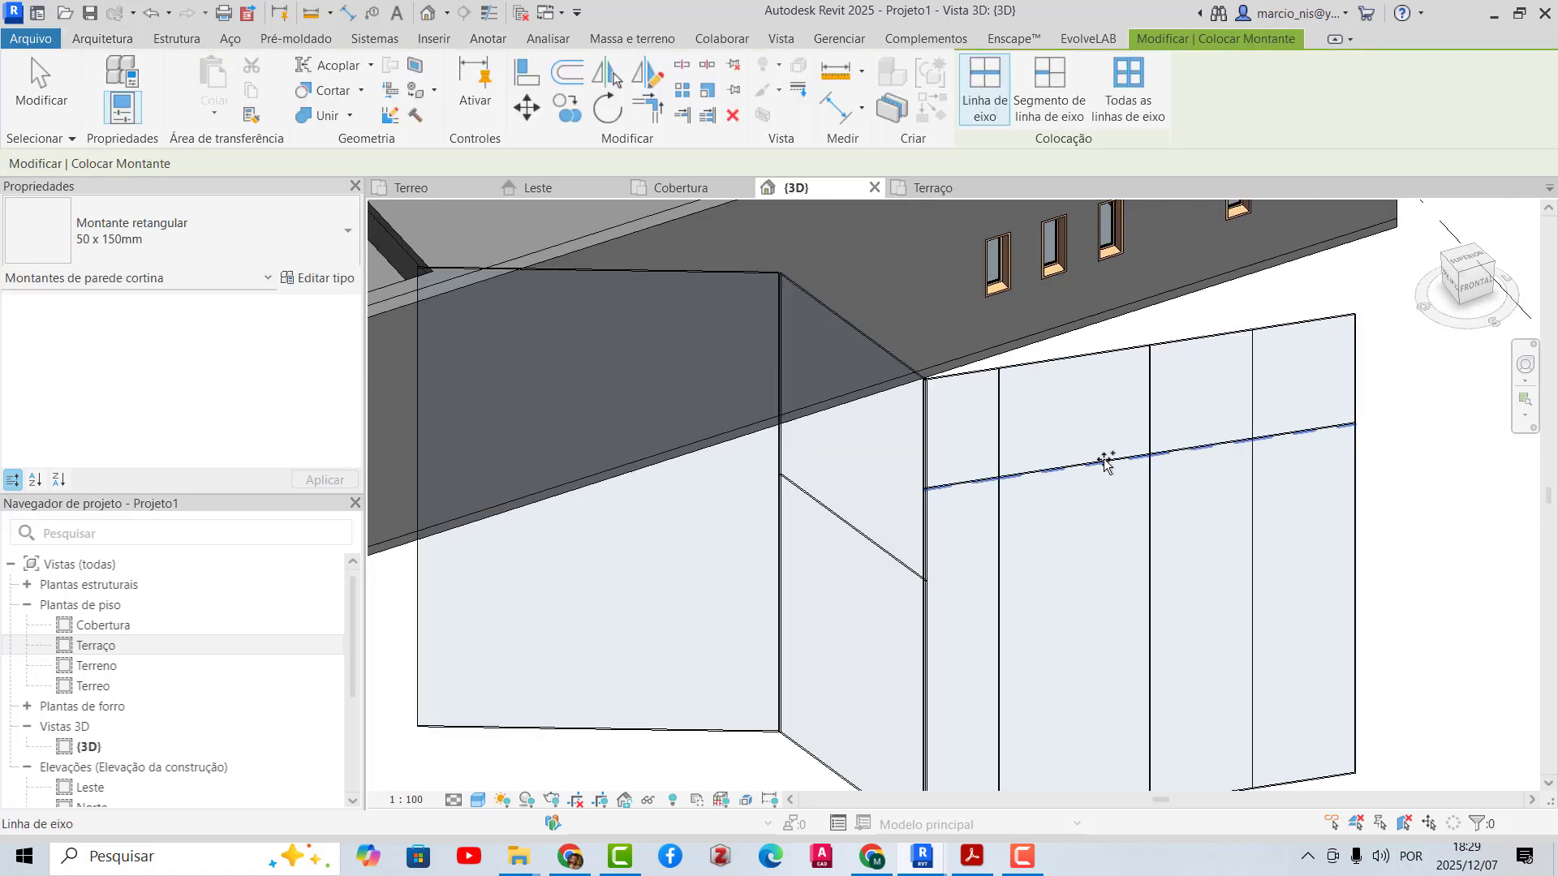
pyautogui.click(1105, 462)
pyautogui.click(1149, 463)
pyautogui.click(1000, 574)
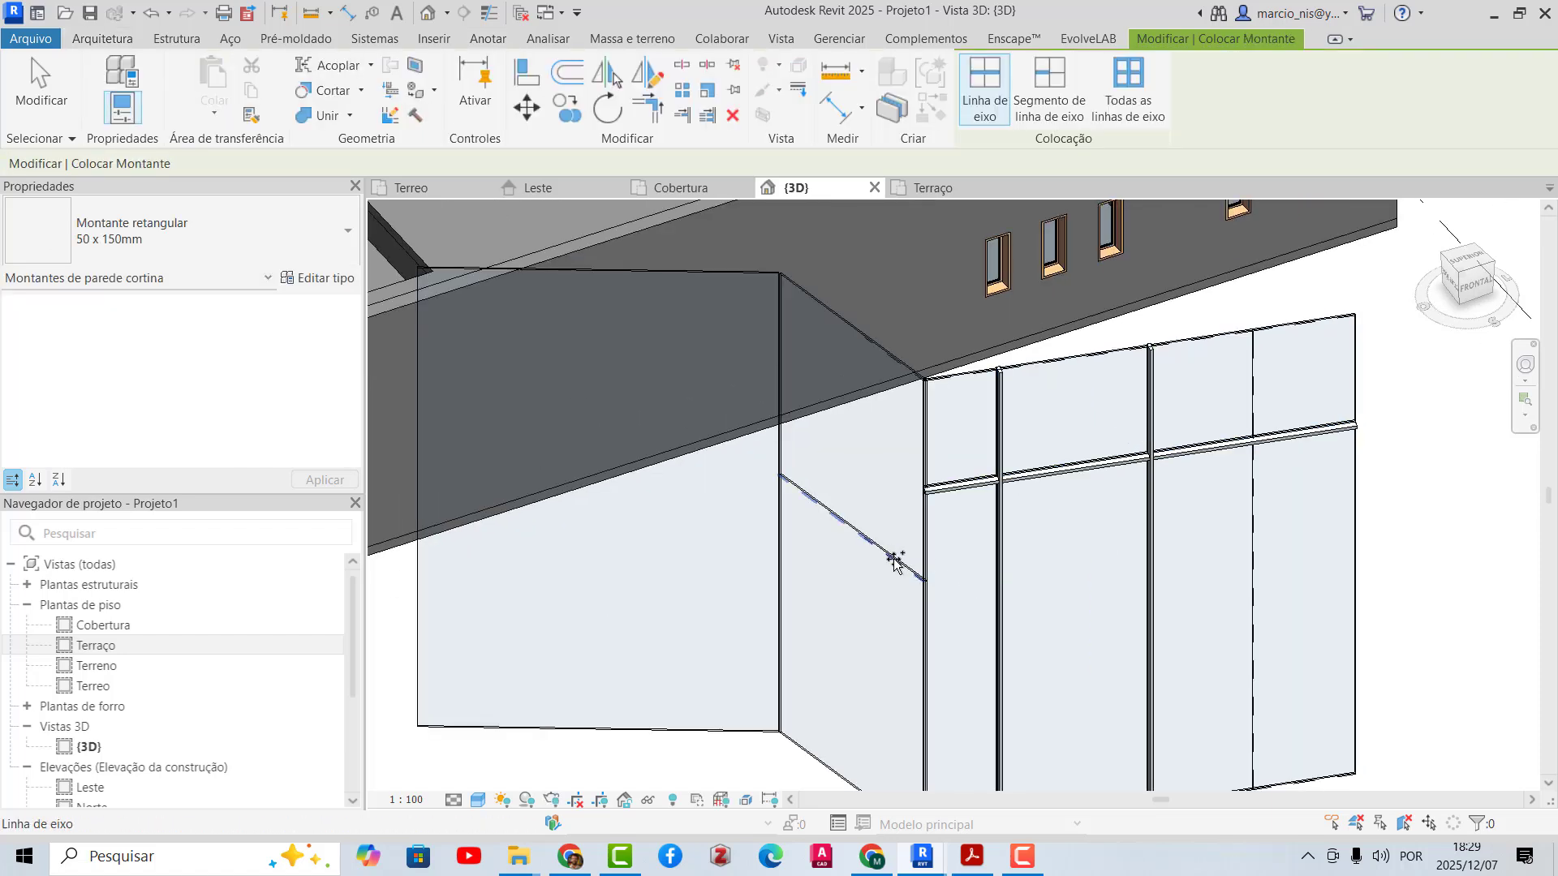
pyautogui.click(895, 560)
pyautogui.scroll(-3, 1020, 630)
pyautogui.keyDown('shift'); pyautogui.moveTo(1019, 629); pyautogui.dragTo(1285, 508, button='middle'); pyautogui.keyUp('shift')
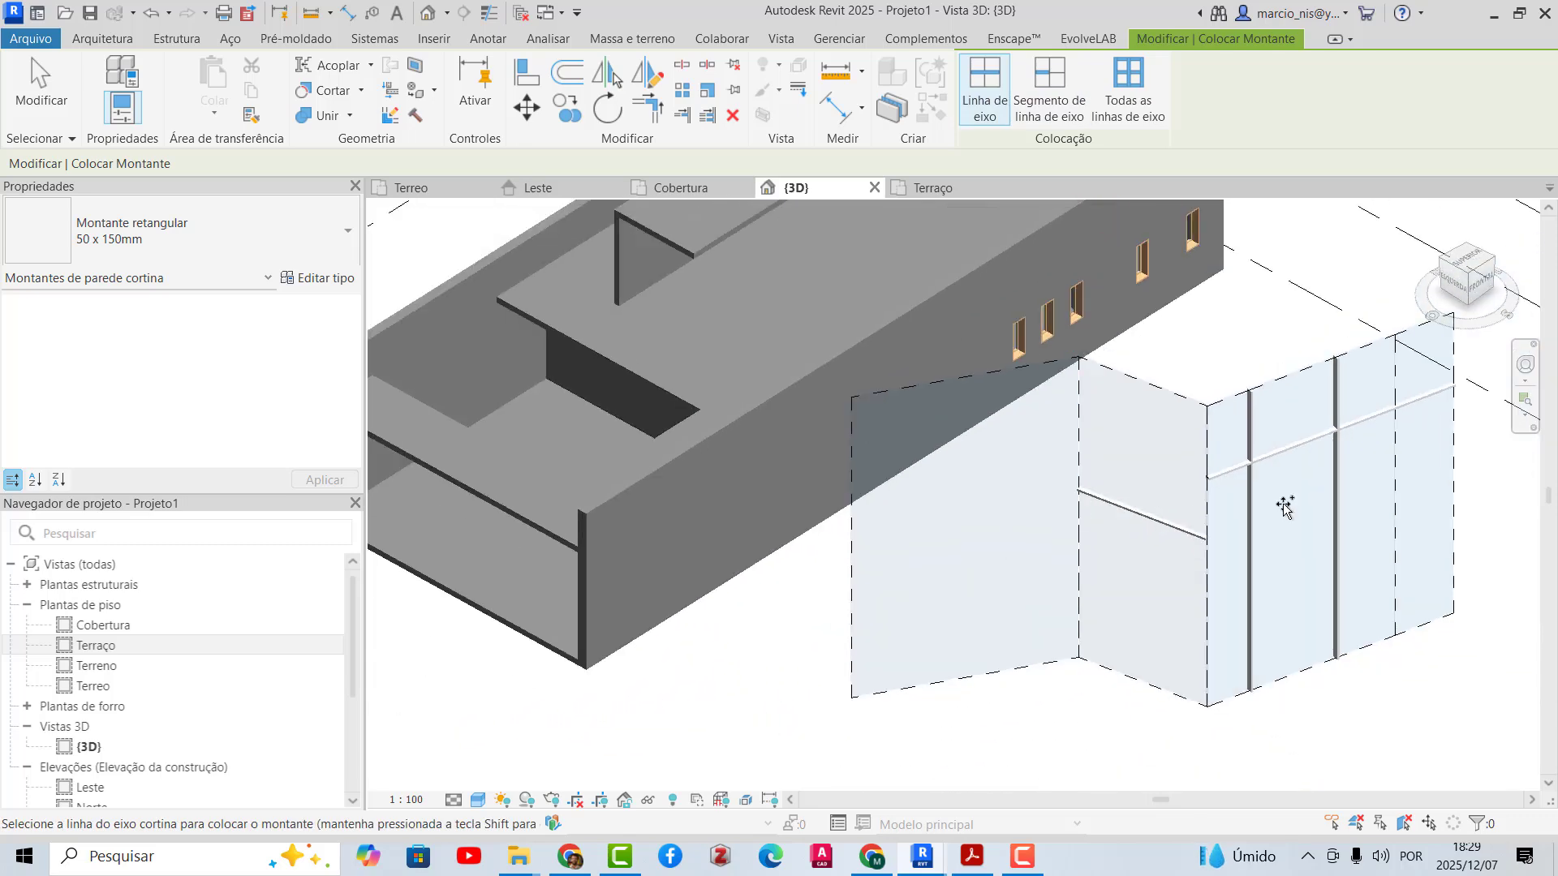
pyautogui.press('Escape')
# - Delete the three trial curtain walls in front of the long facade
pyautogui.click(1215, 395)
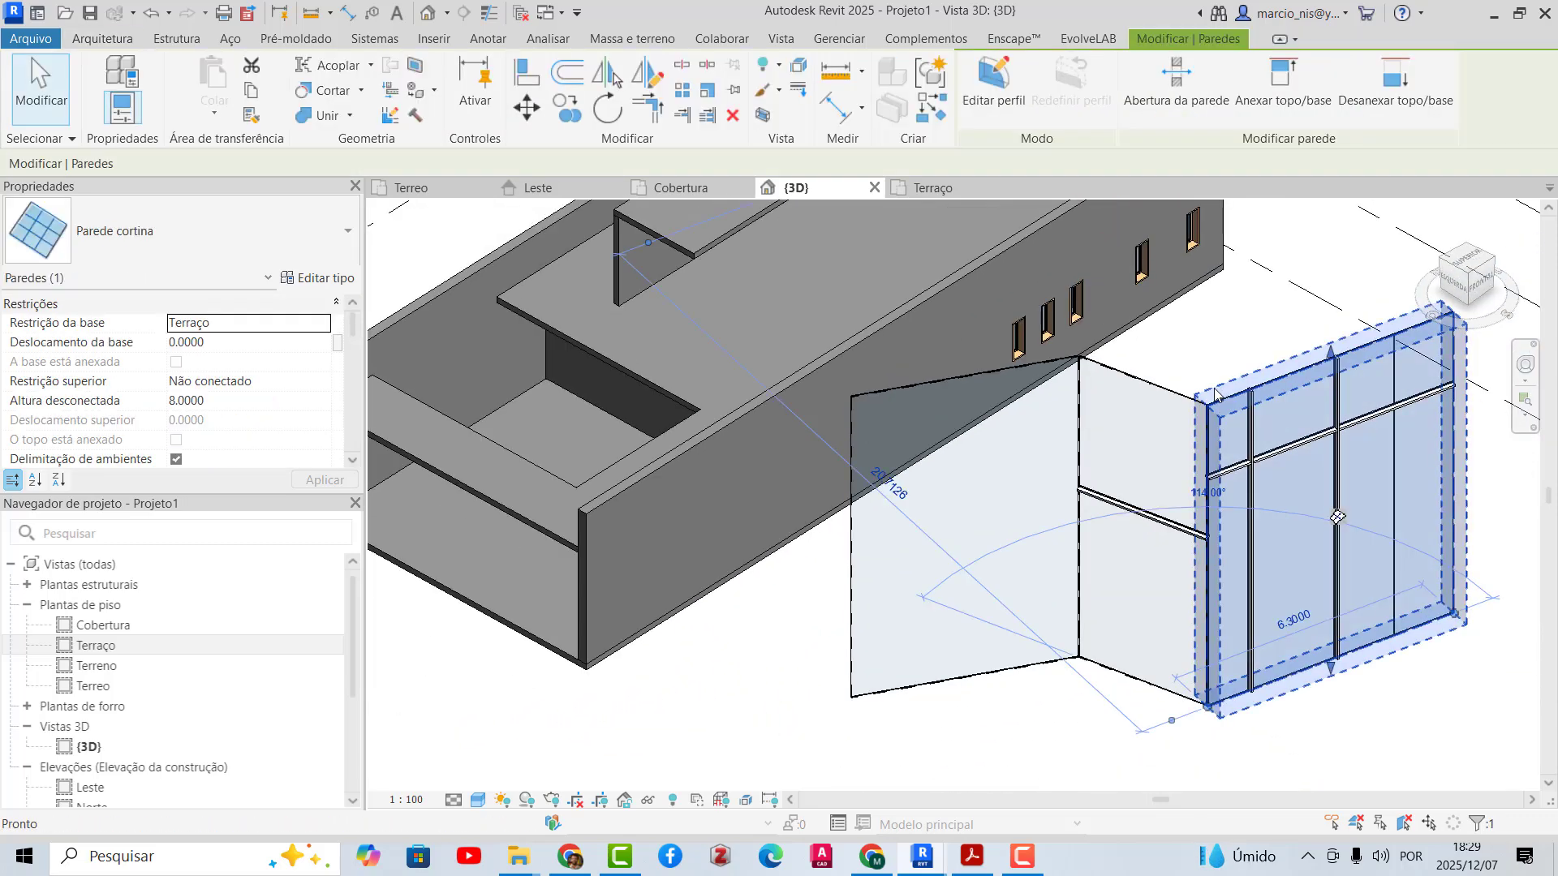
pyautogui.press('Delete')
pyautogui.click(1123, 375)
pyautogui.press('Delete')
pyautogui.click(997, 375)
pyautogui.press('Delete')
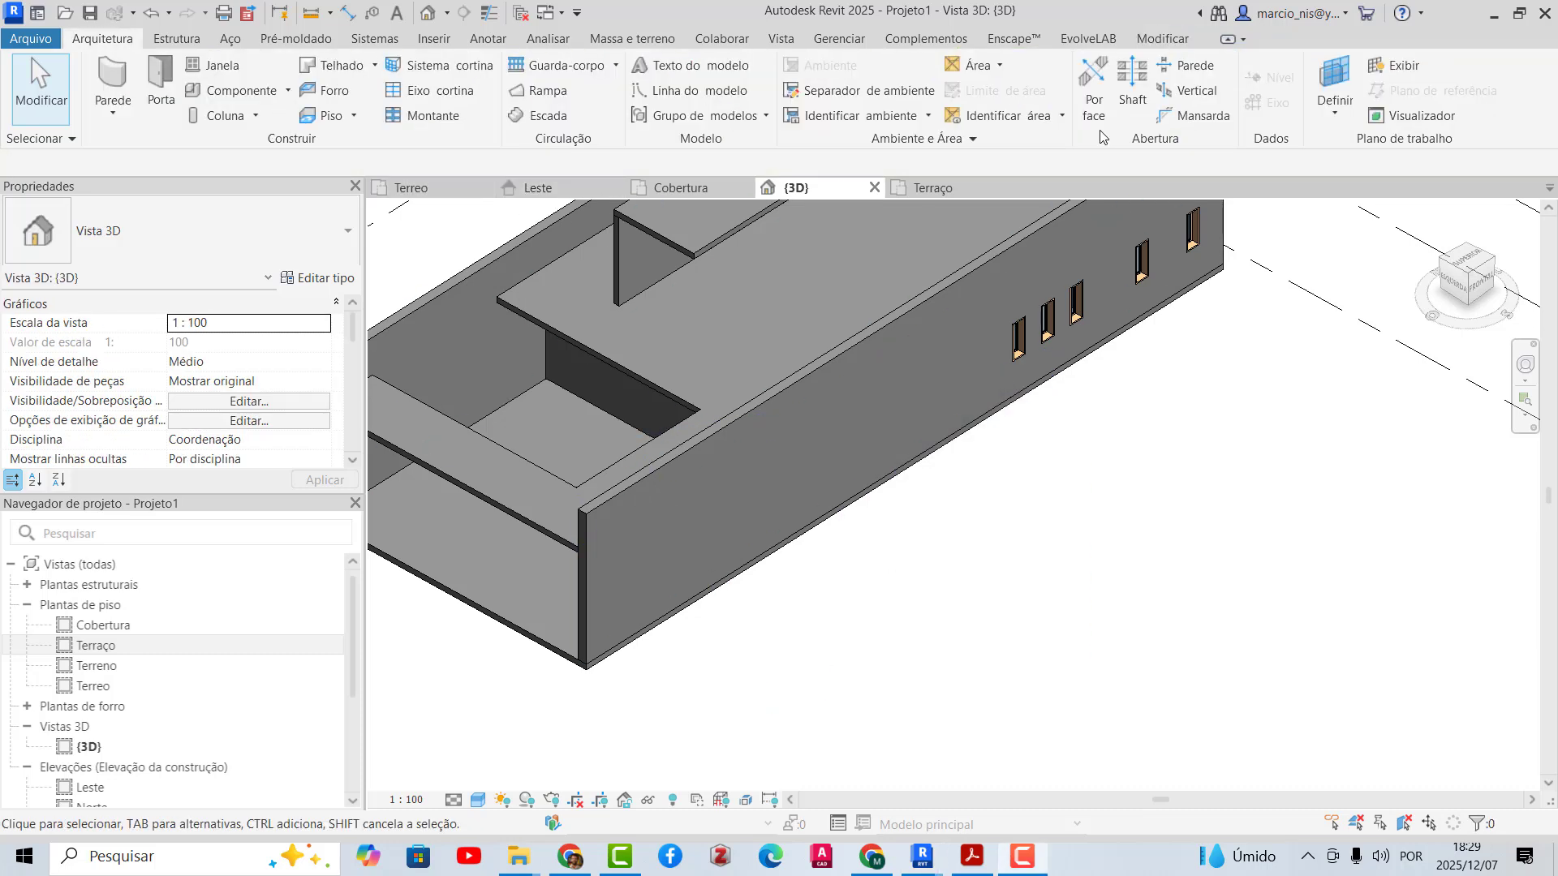
# - Start a new wall and duplicate the Parede cortina type under the name .PANO DE VIDRO
pyautogui.click(117, 80)
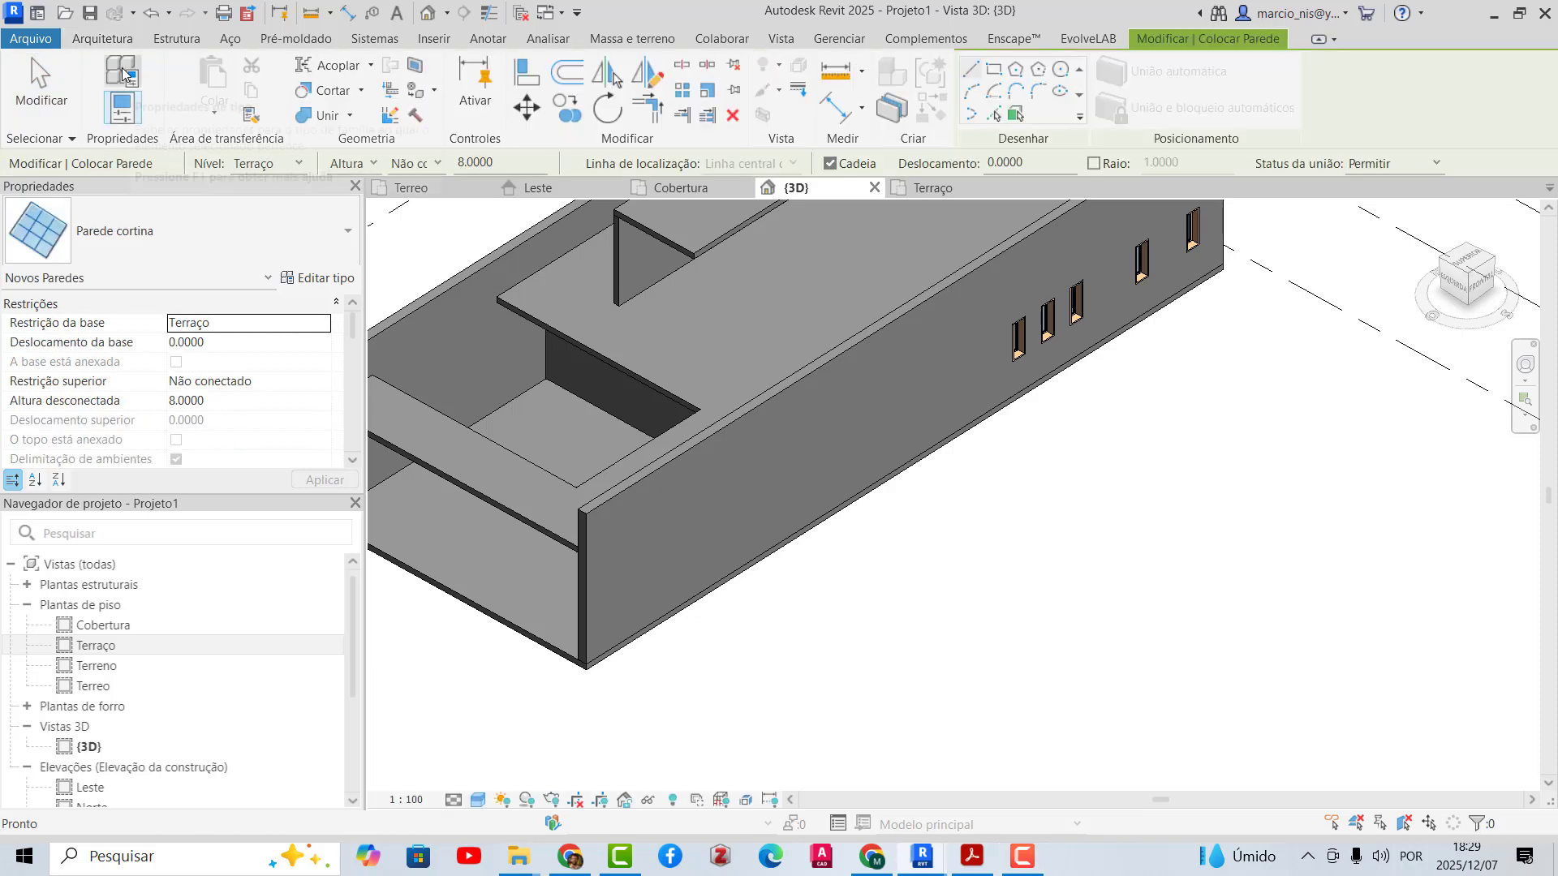
pyautogui.click(347, 227)
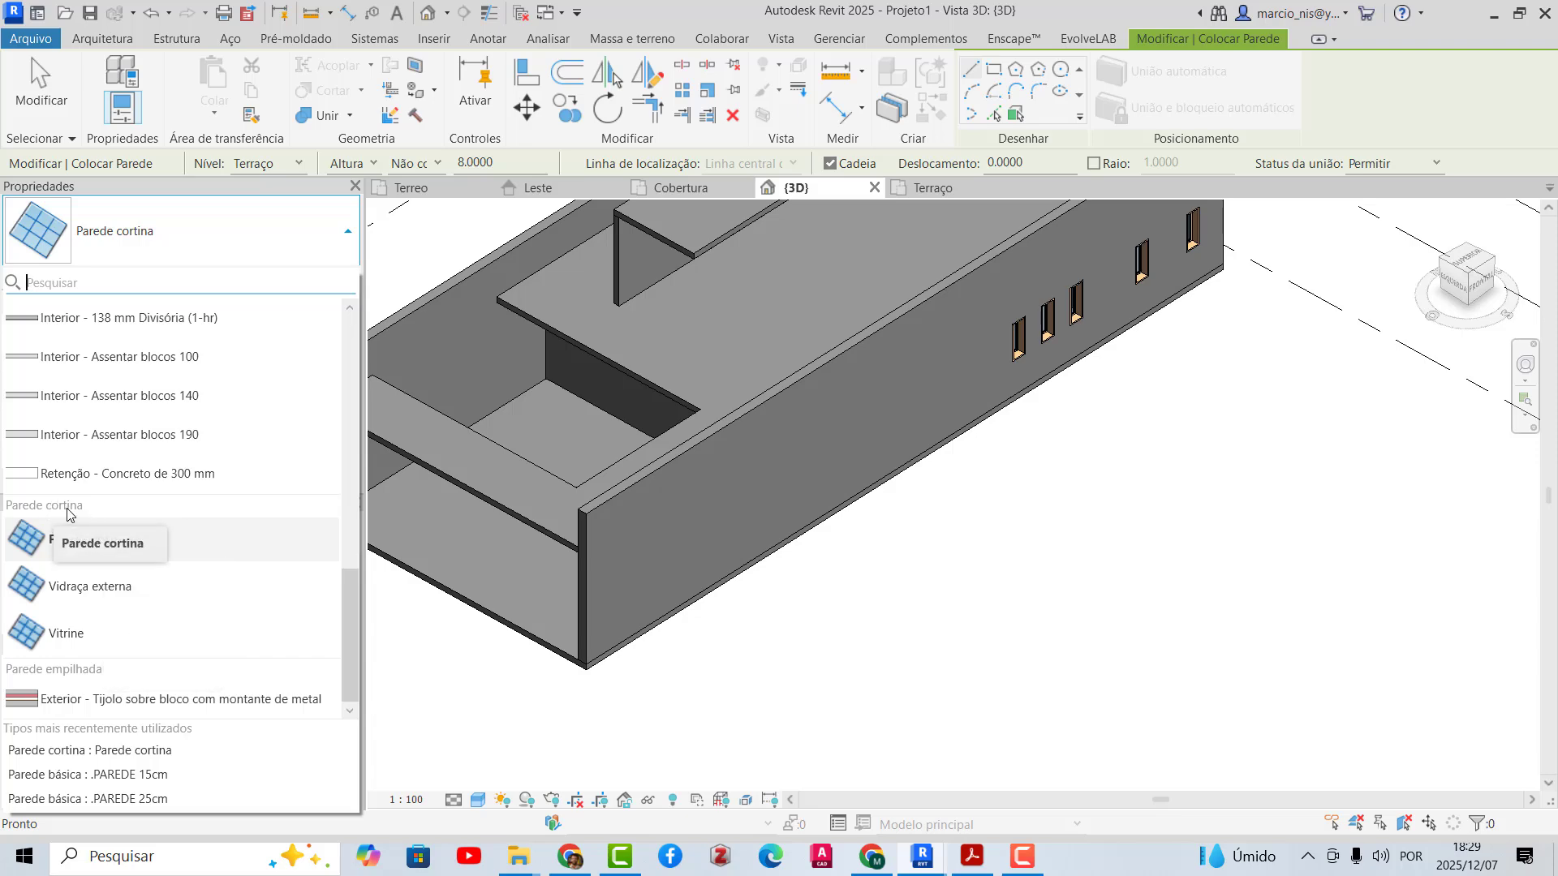
pyautogui.click(81, 542)
pyautogui.click(323, 280)
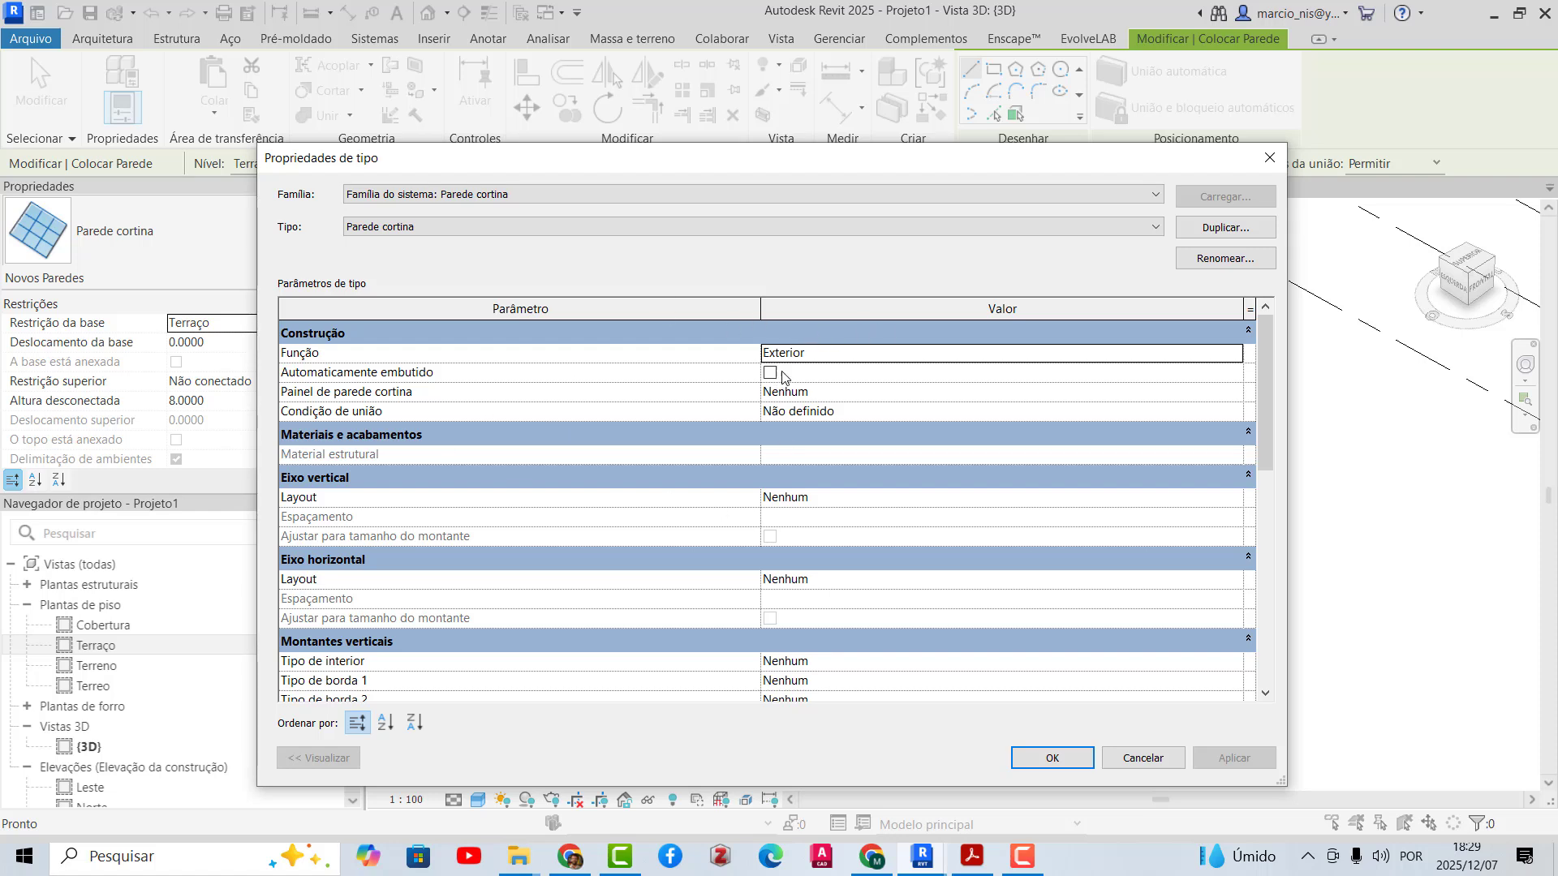
pyautogui.click(1185, 228)
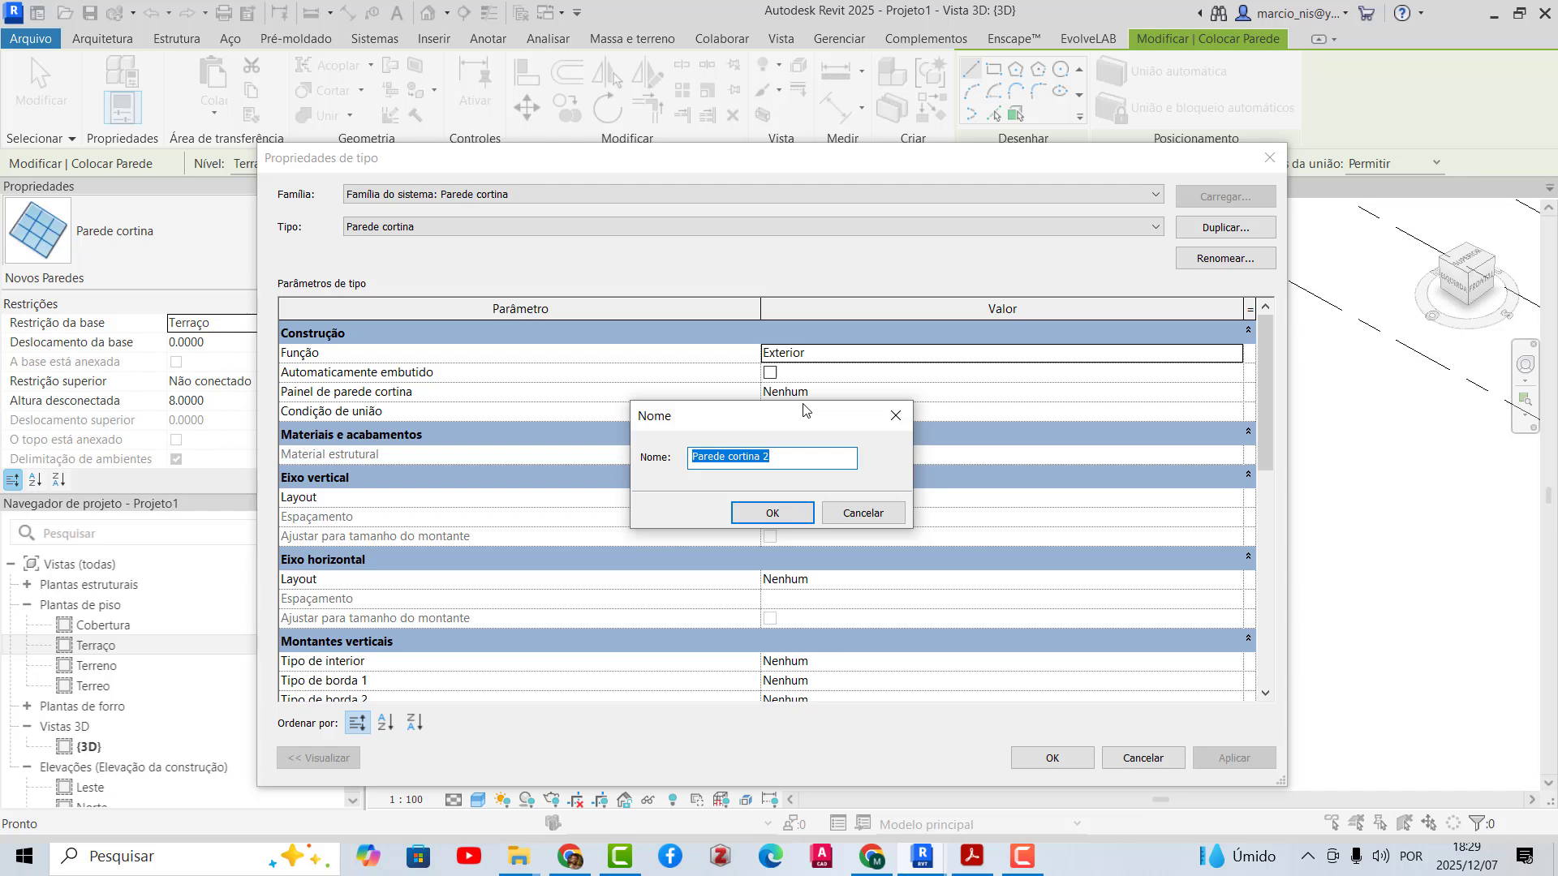
pyautogui.write('>')
pyautogui.press('BackSpace')
pyautogui.write('.PANO DE VIDRO')
pyautogui.click(772, 513)
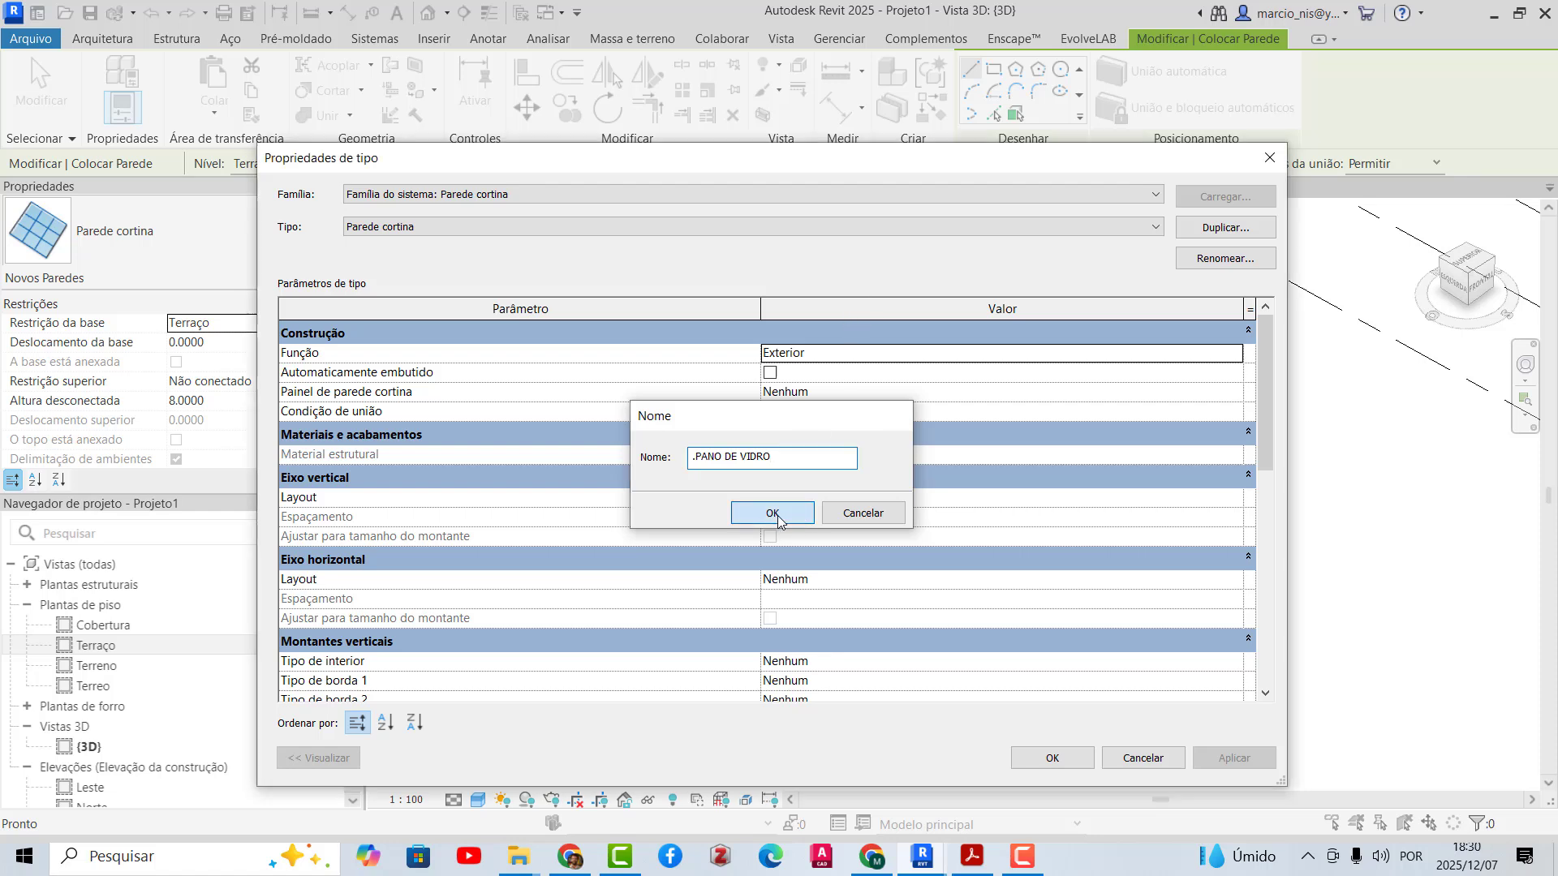
# - Set the vertical and horizontal grid layouts of the .PANO DE VIDRO type to Número fixo
pyautogui.scroll(-2, 1252, 403)
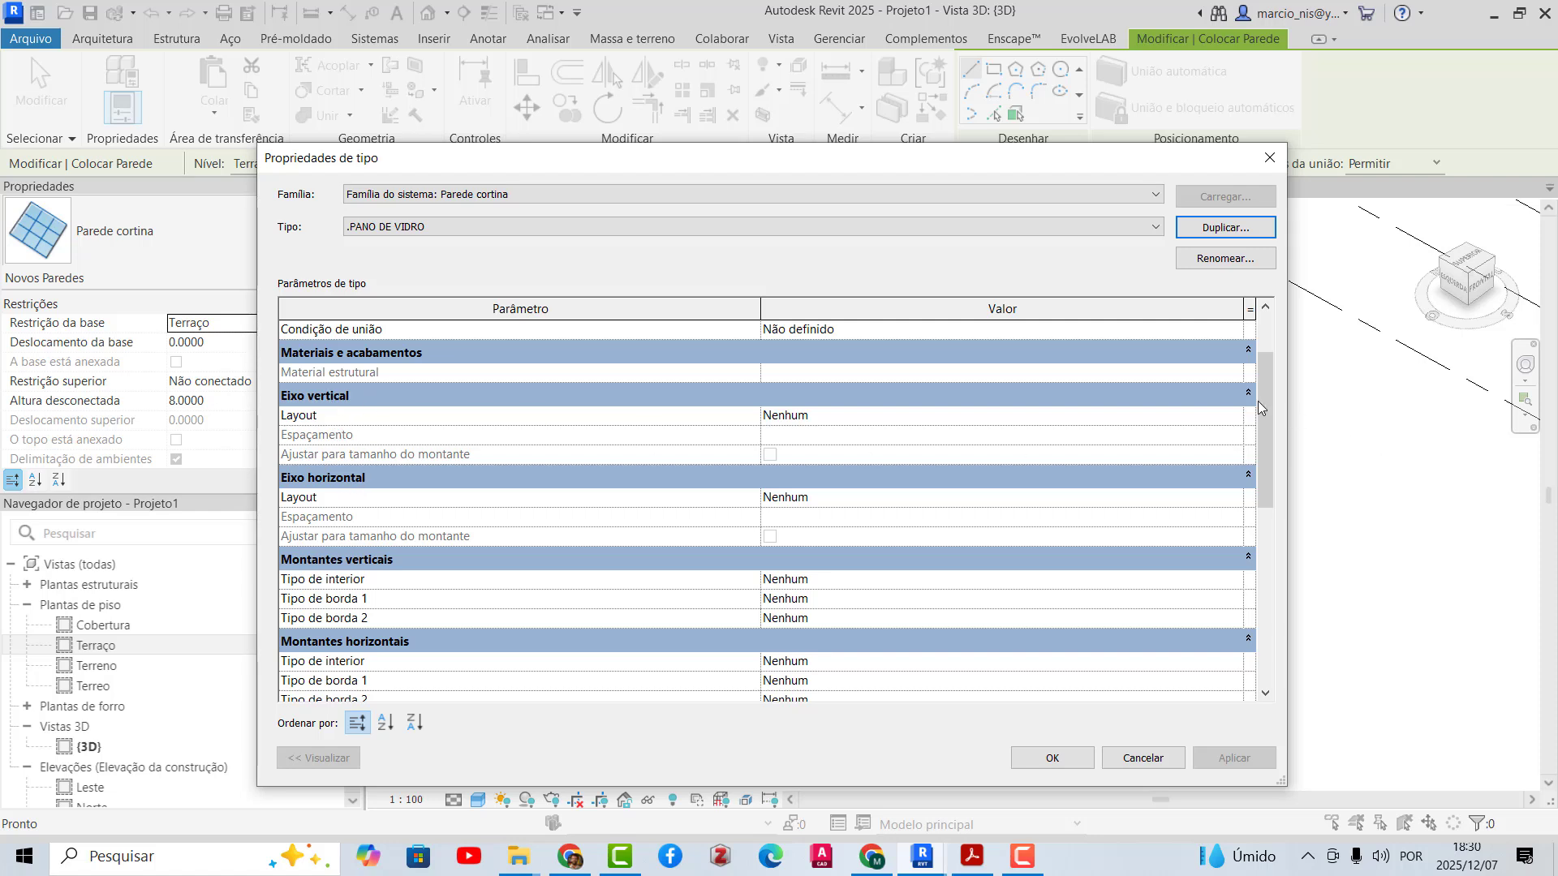
pyautogui.click(1226, 416)
pyautogui.click(1235, 415)
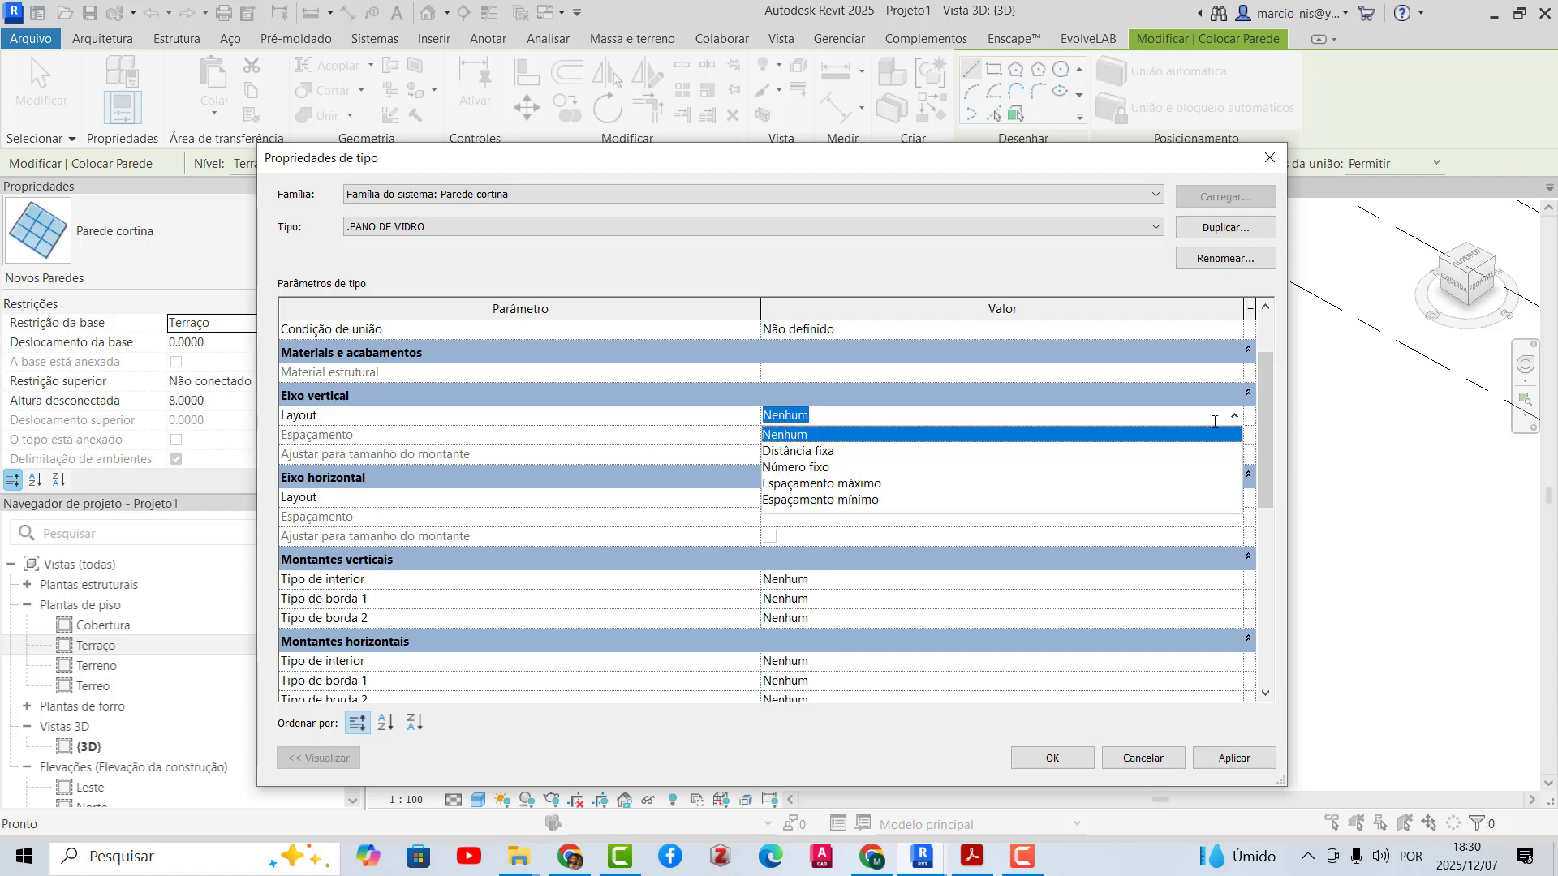
pyautogui.click(824, 469)
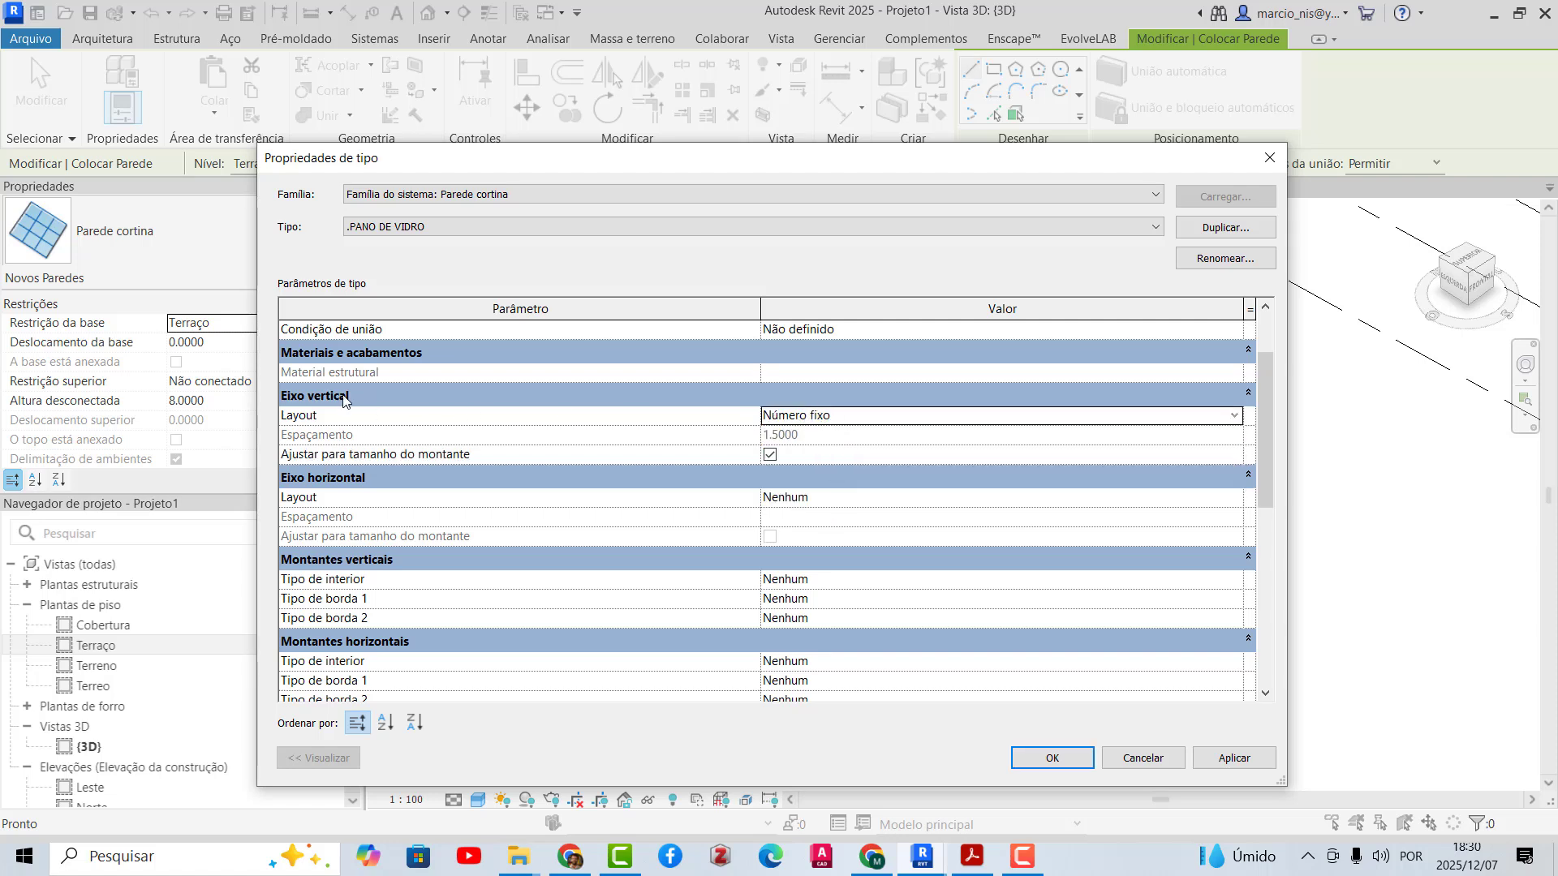
pyautogui.doubleClick(1234, 498)
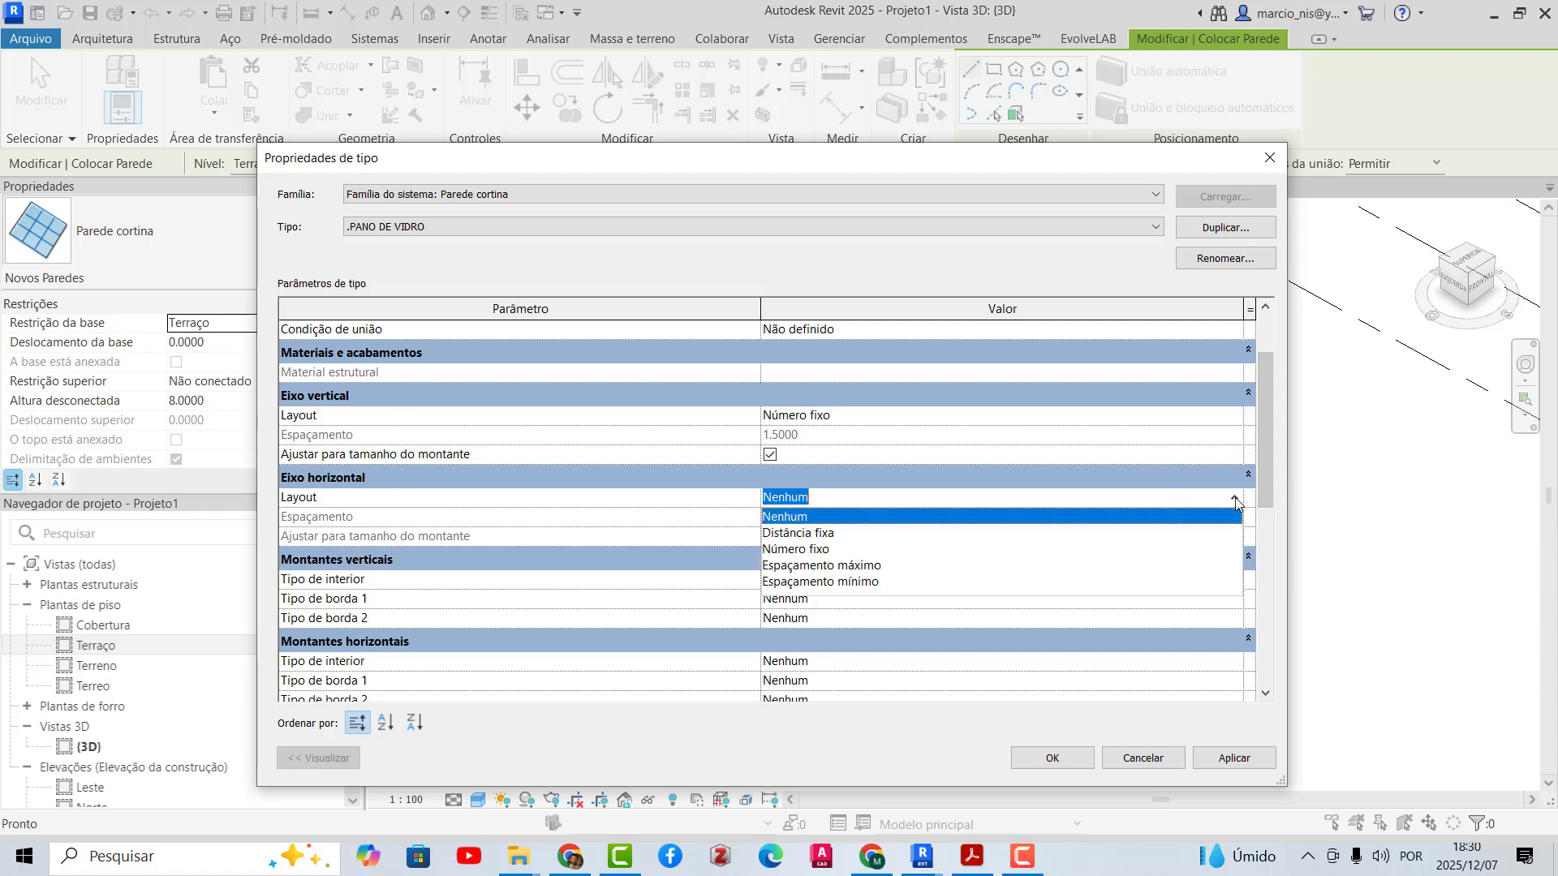
pyautogui.click(825, 551)
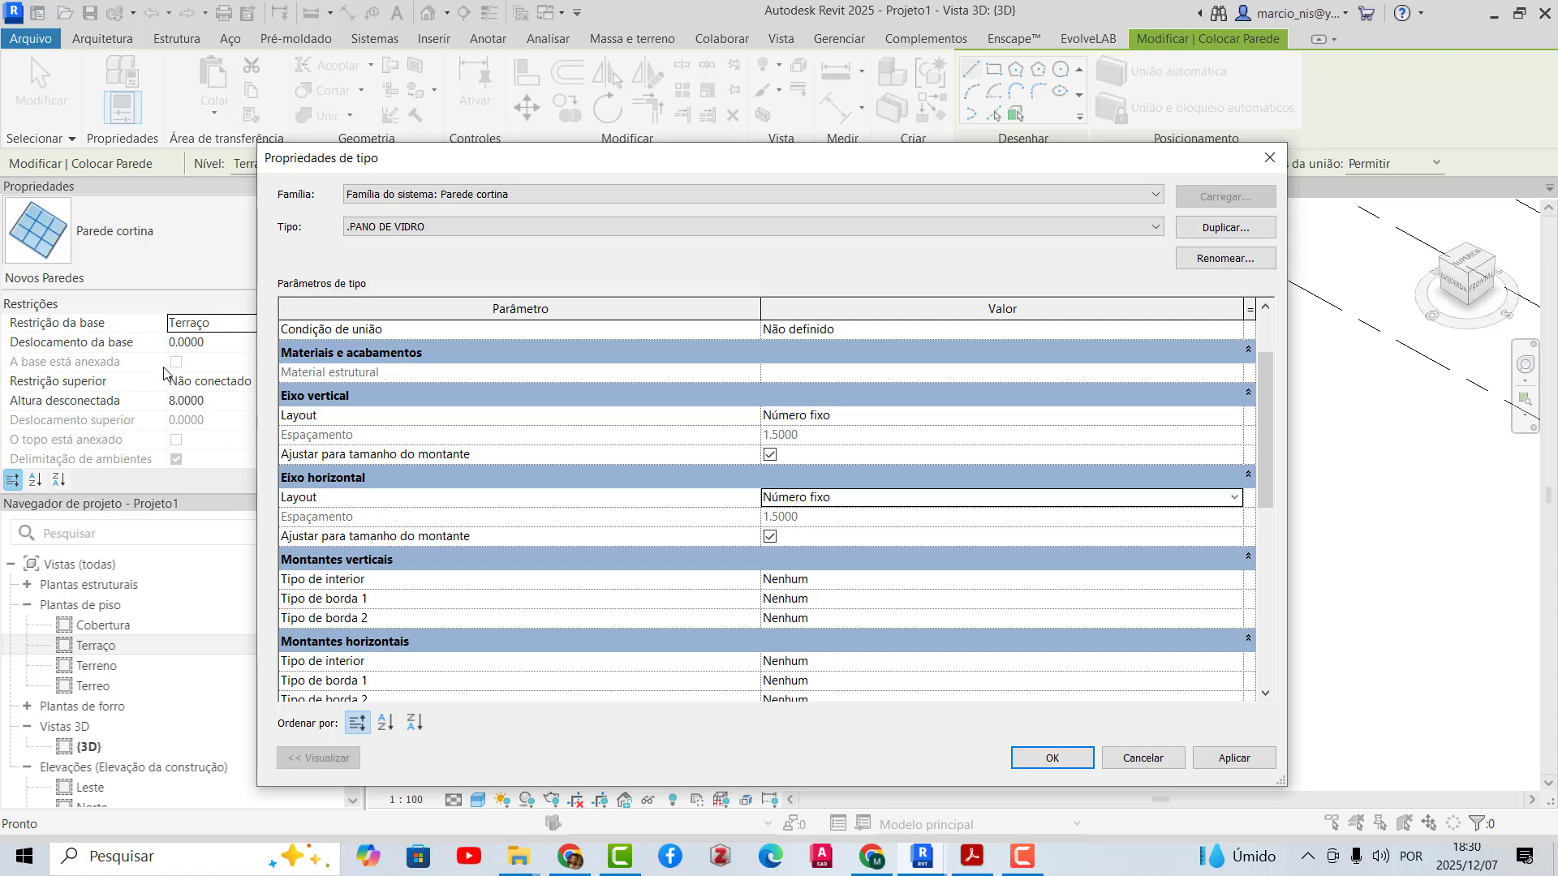
# - Set the vertical mullions' interior, border 1 and border 2 types to Montante retangular : 50 x 150mm
pyautogui.click(1236, 580)
pyautogui.click(1234, 579)
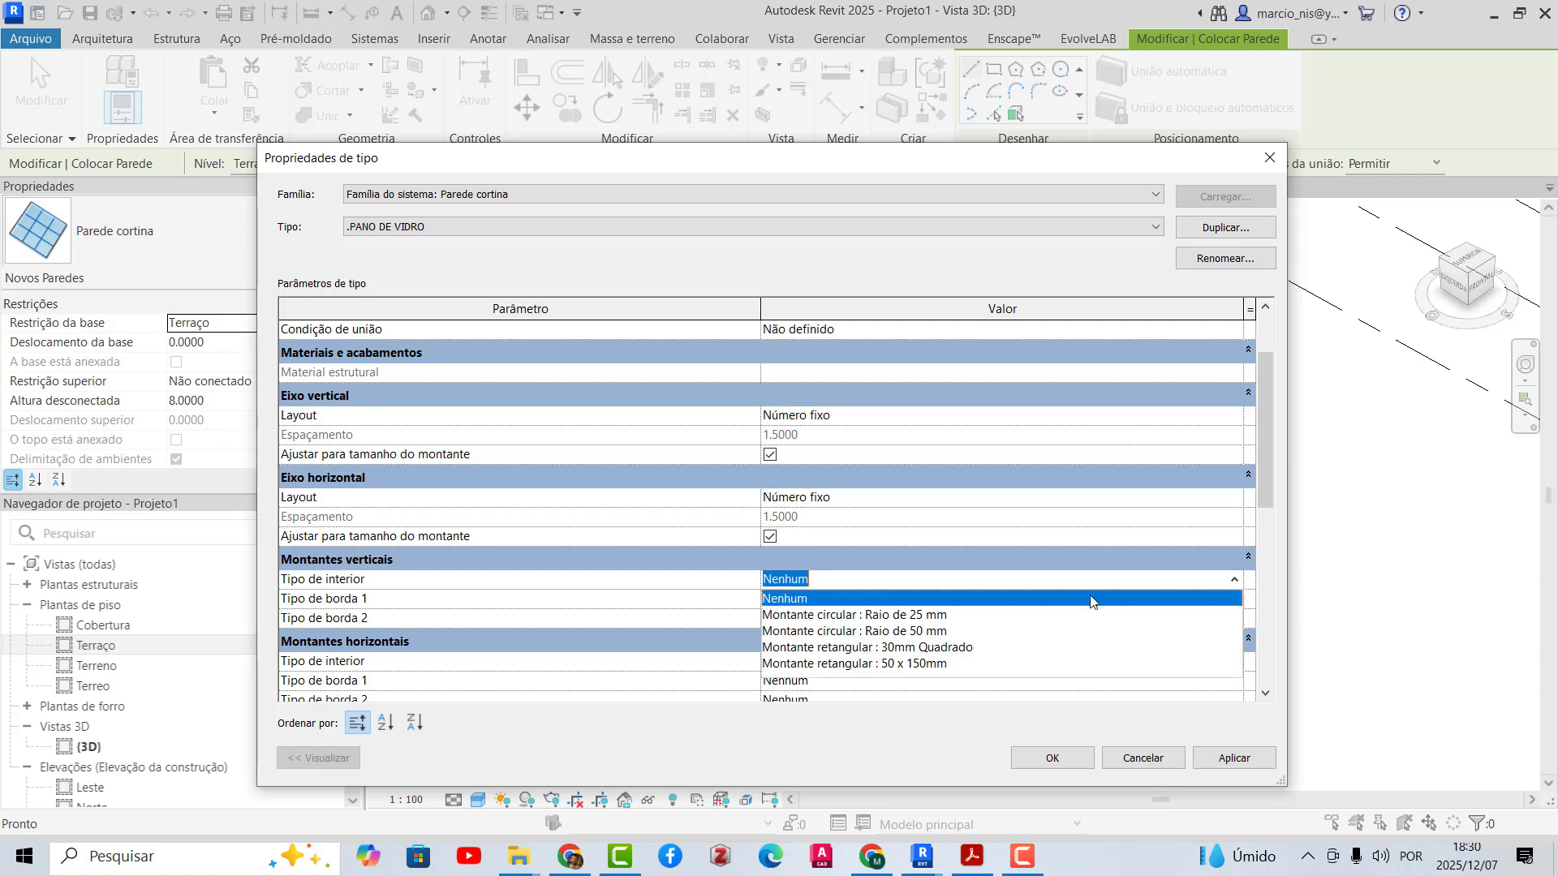
pyautogui.click(866, 664)
pyautogui.click(1235, 599)
pyautogui.click(1235, 599)
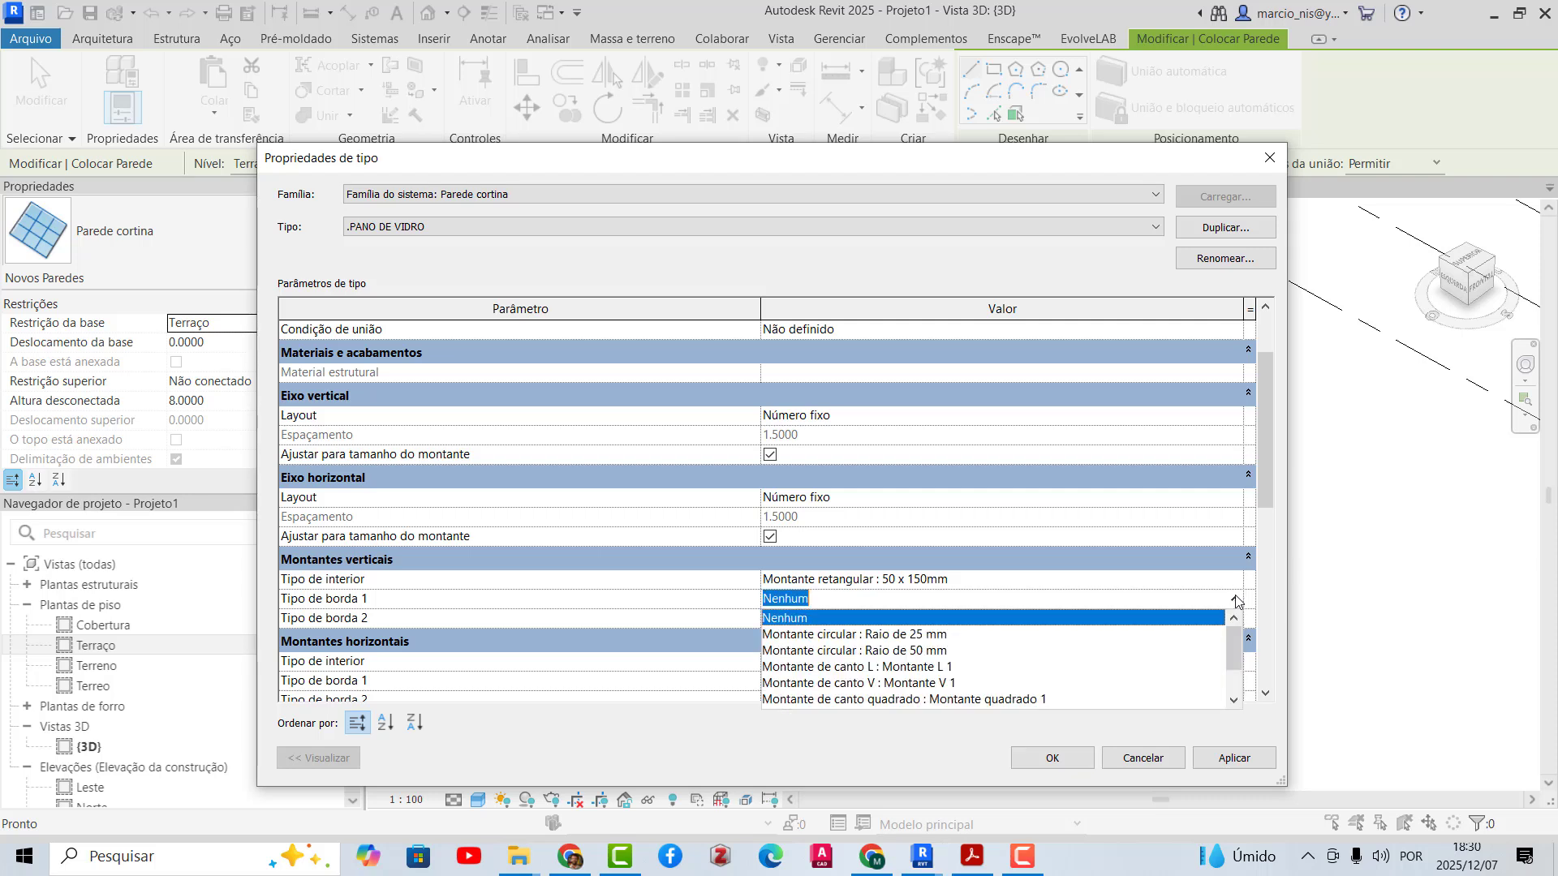
pyautogui.scroll(-3, 985, 669)
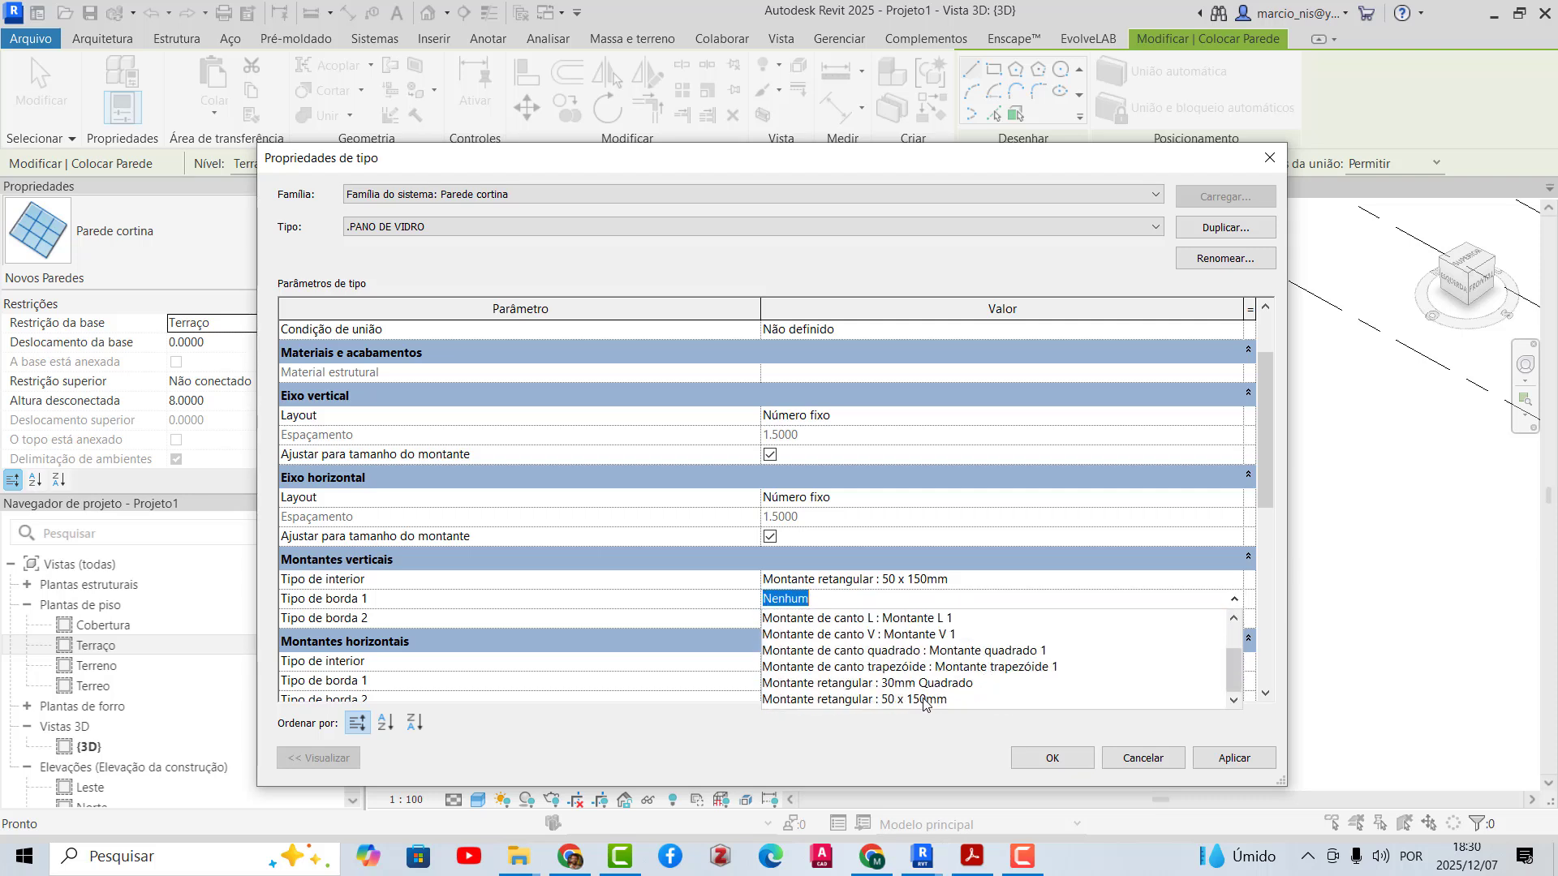
pyautogui.click(925, 700)
pyautogui.click(1231, 620)
pyautogui.scroll(-3, 985, 673)
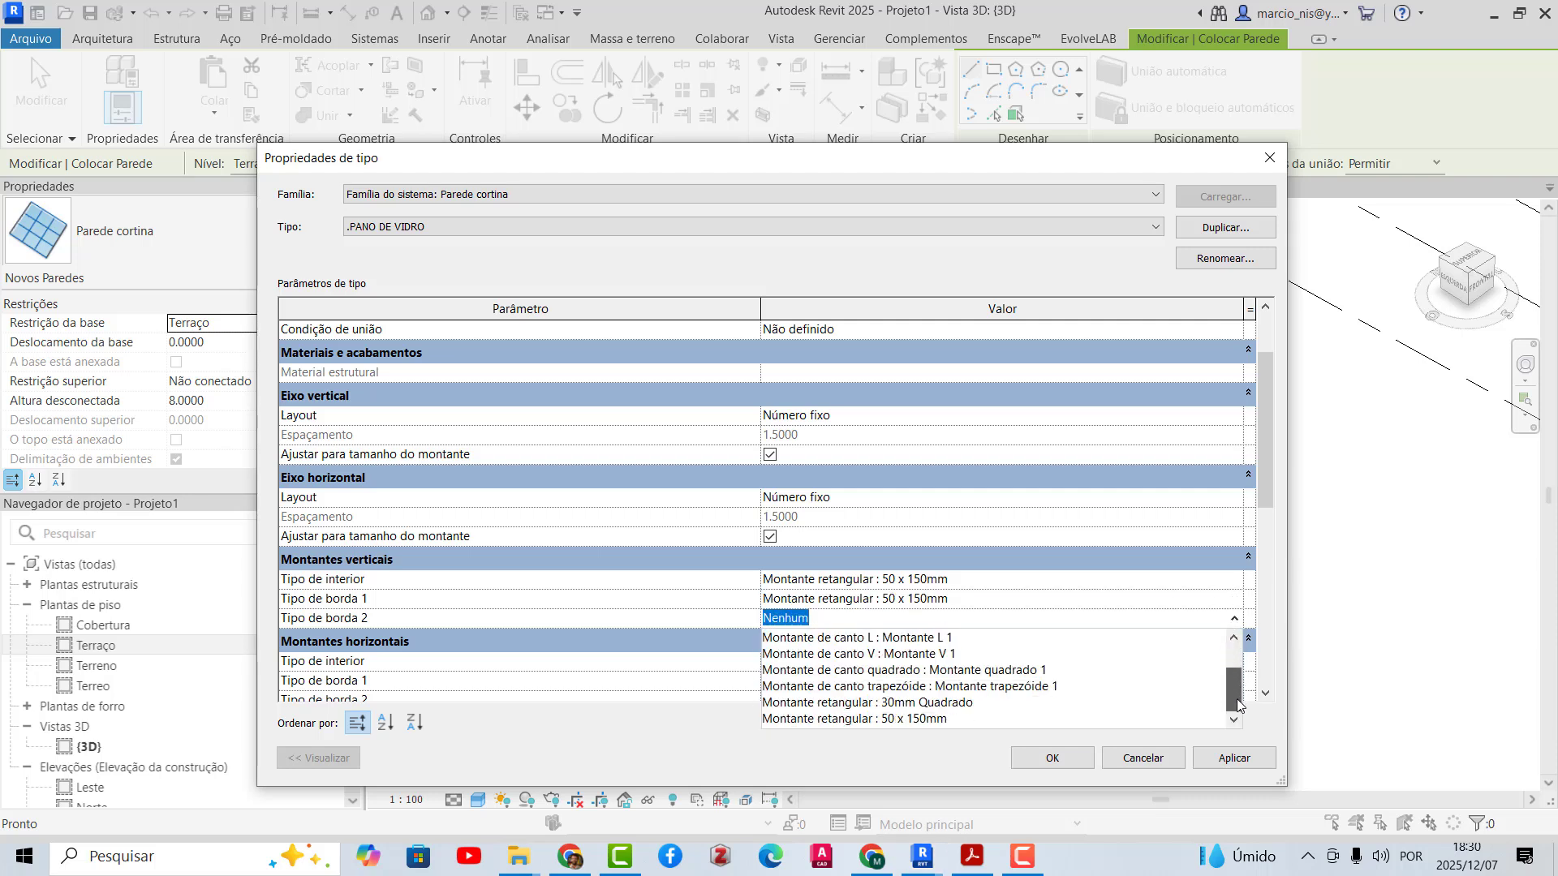
pyautogui.click(924, 697)
# - Set the horizontal mullions' interior, border 1 and border 2 types to Montante retangular : 50 x 150mm and accept the type properties
pyautogui.scroll(-2, 1226, 577)
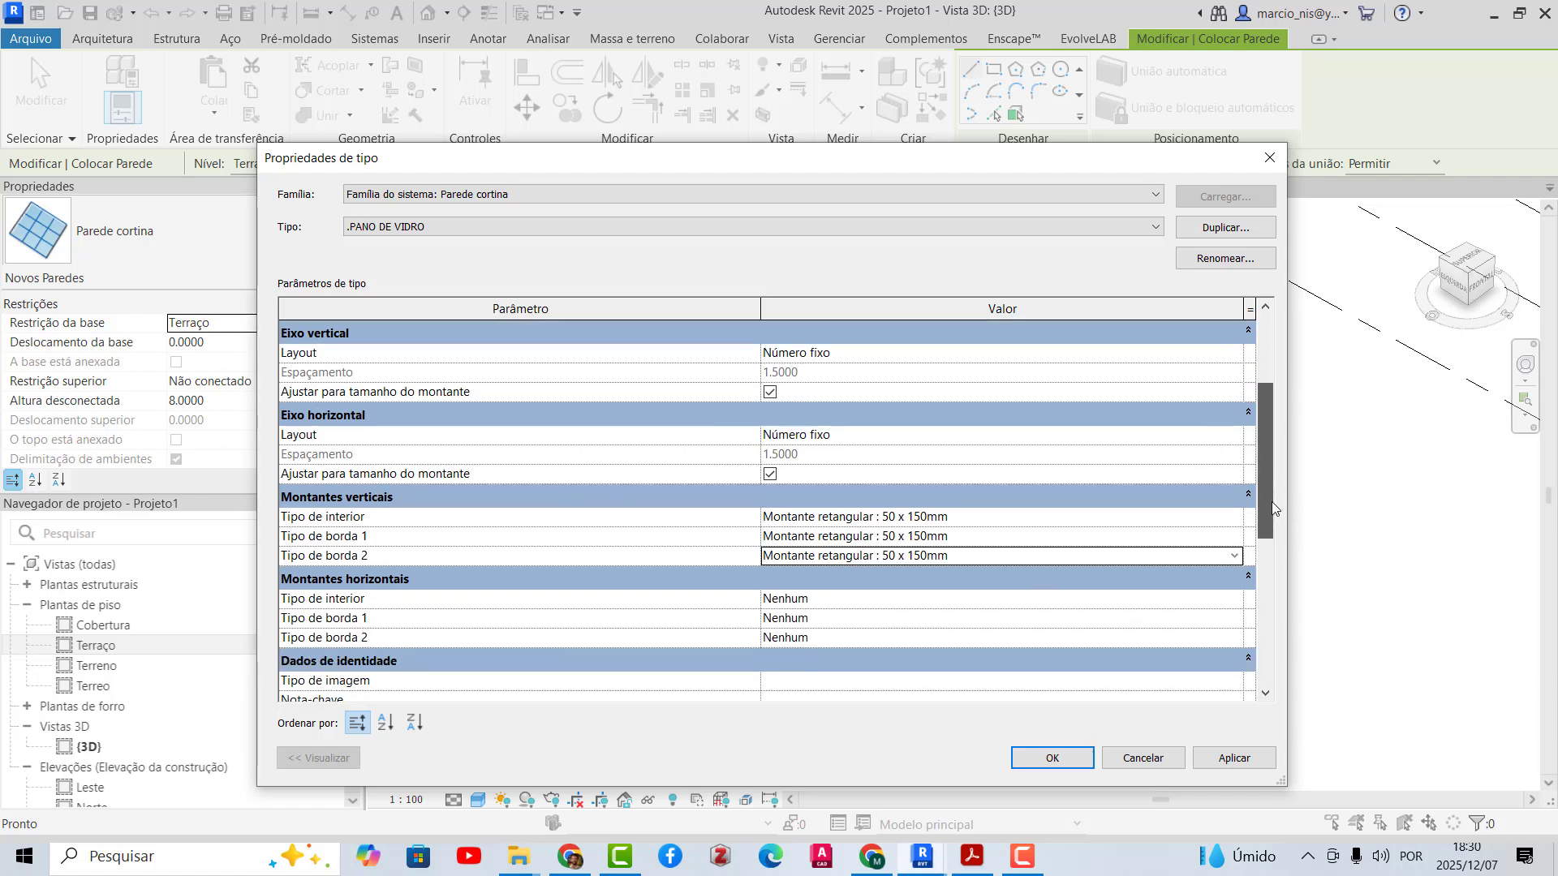
pyautogui.click(1235, 558)
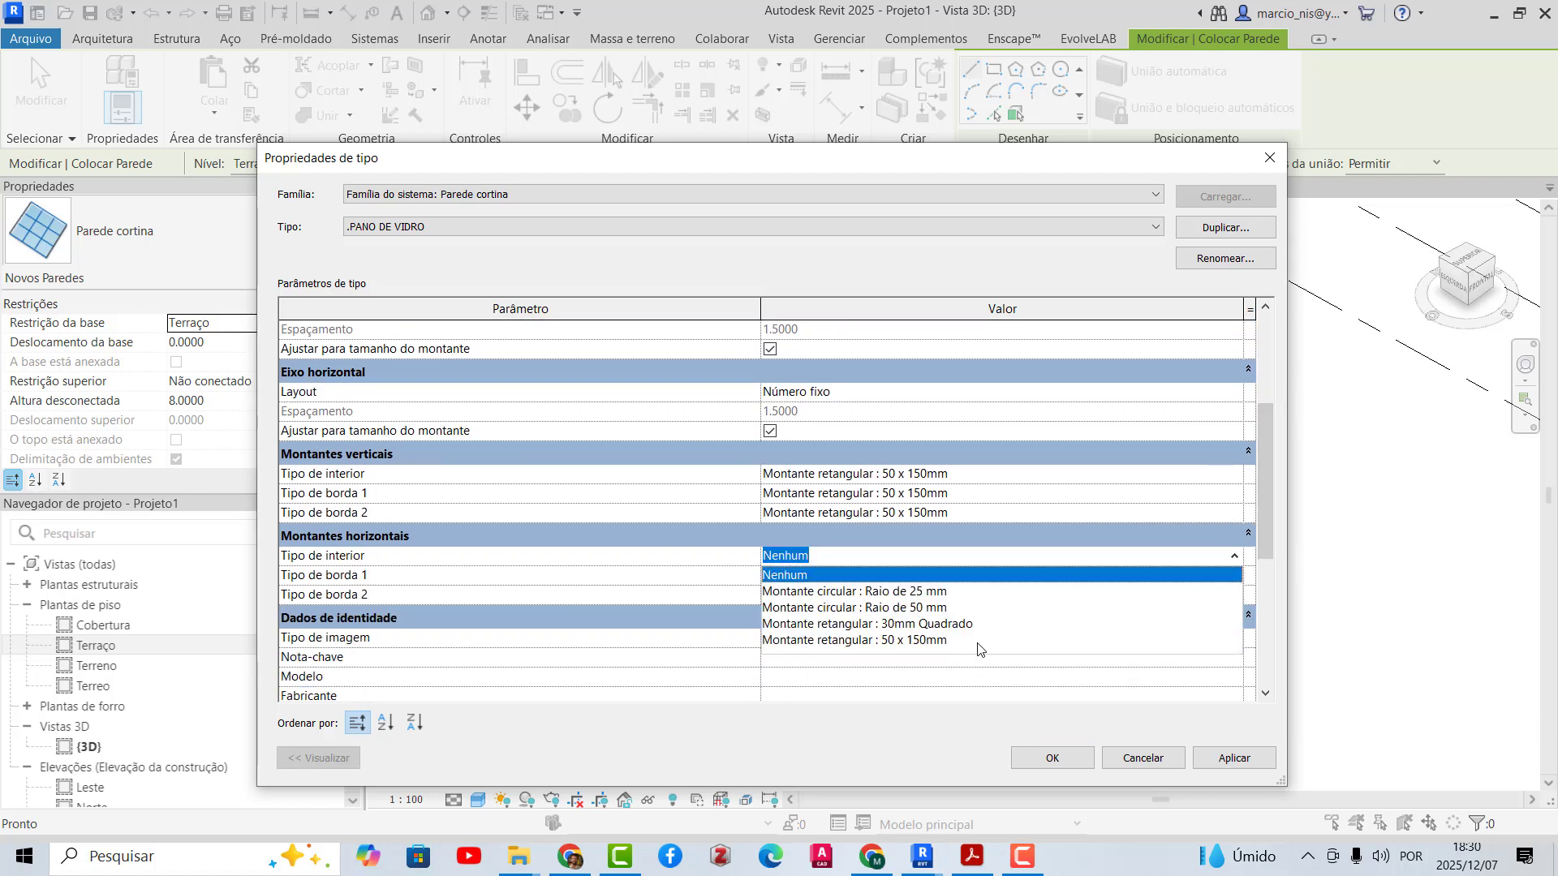
pyautogui.click(933, 641)
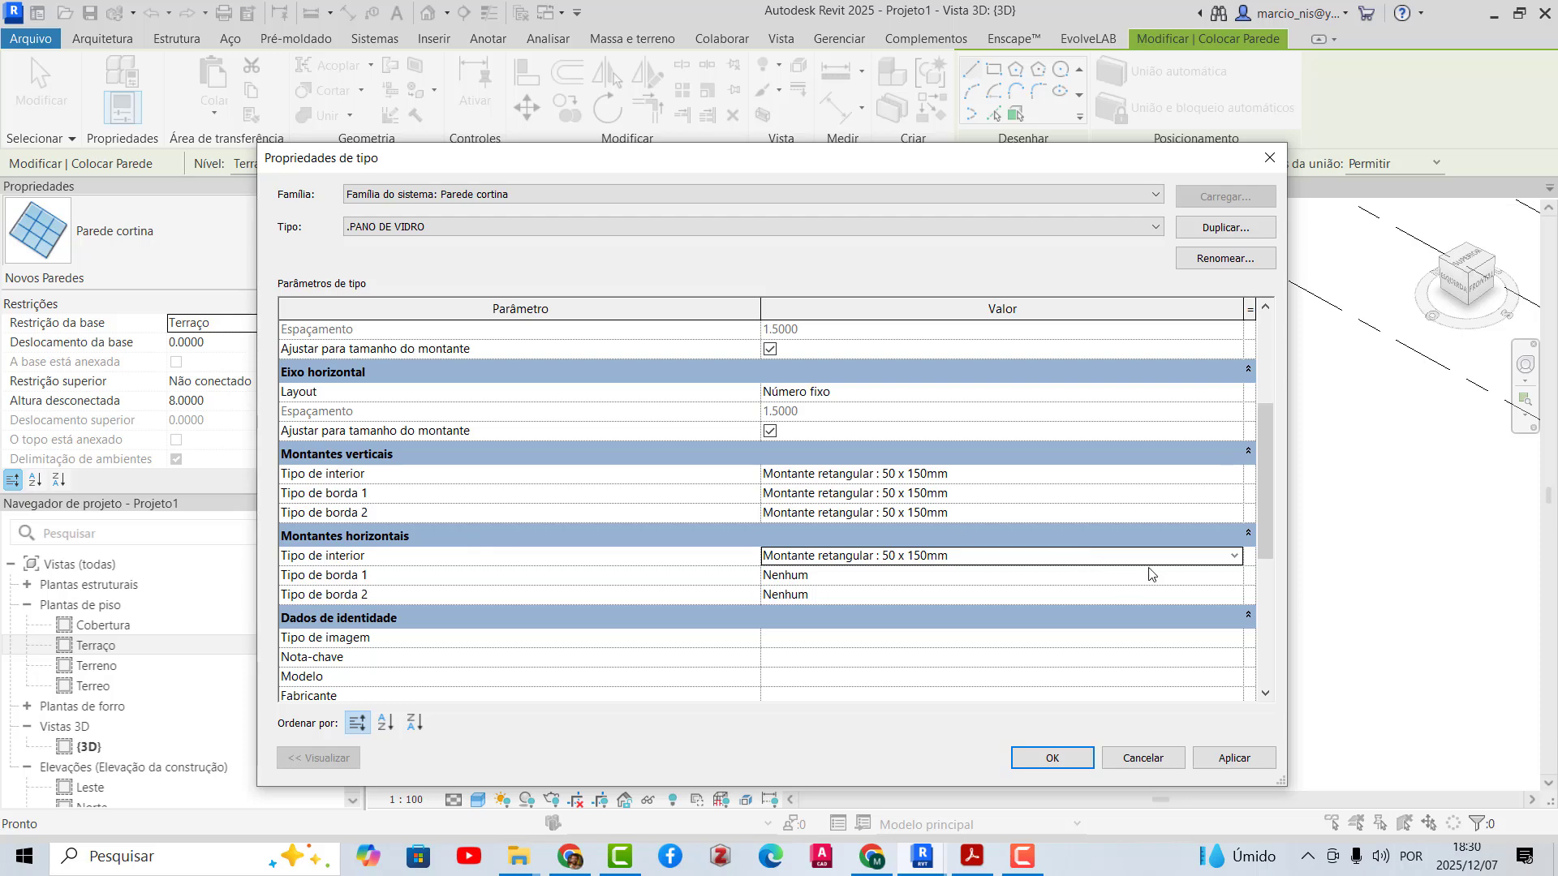
pyautogui.click(1234, 578)
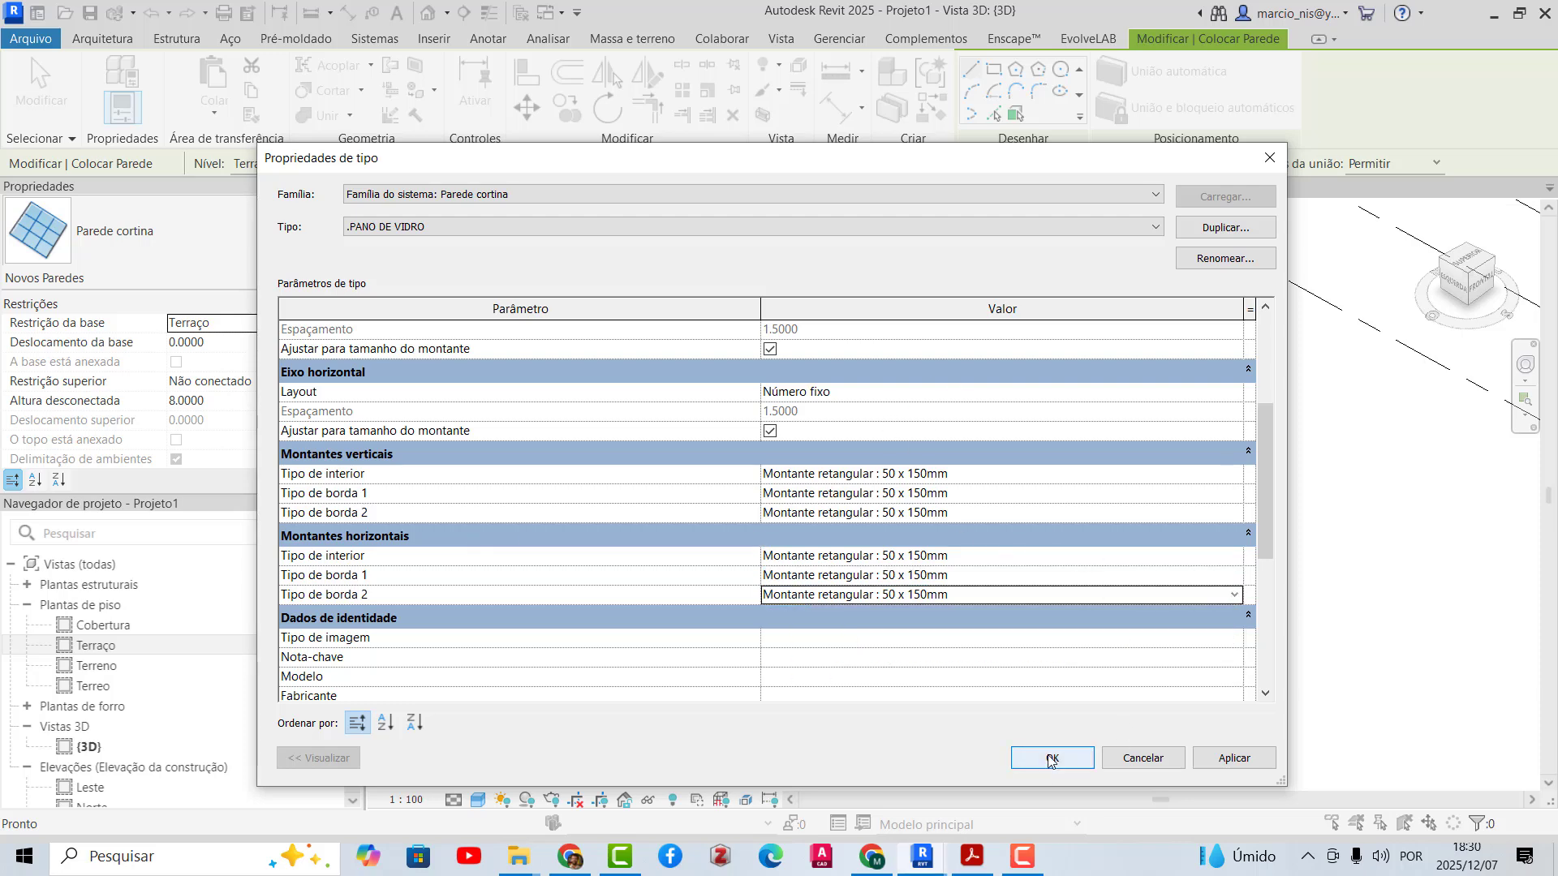
pyautogui.click(1049, 761)
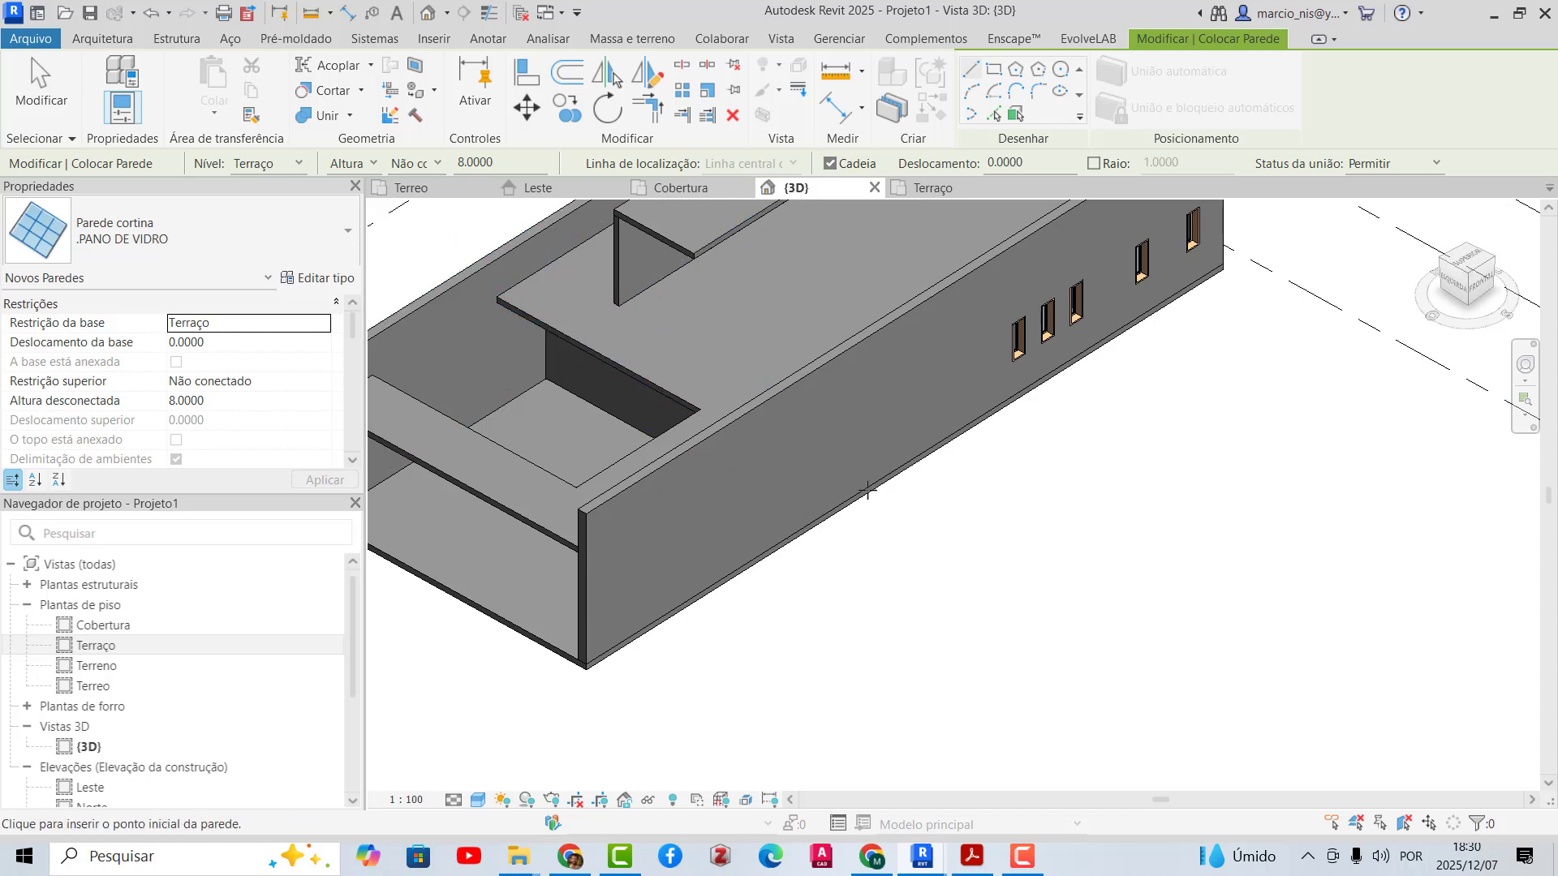
# - Draw a rectangular trial enclosure of .PANO DE VIDRO walls, about 6.78 by 4.20 m, in front of the long facade
pyautogui.click(1000, 74)
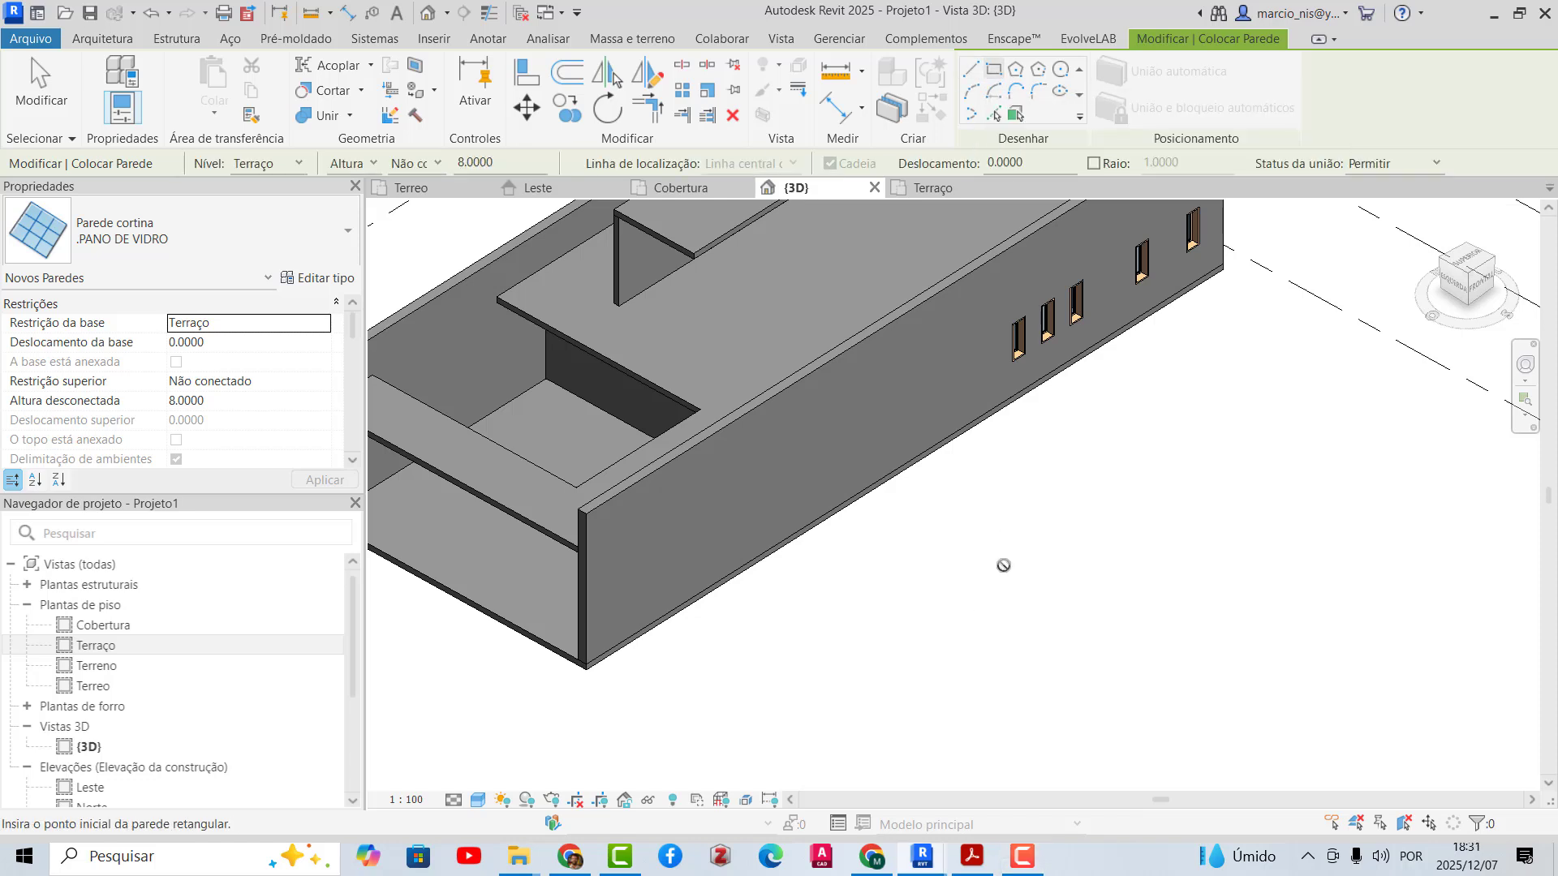
pyautogui.click(1019, 557)
pyautogui.click(1119, 766)
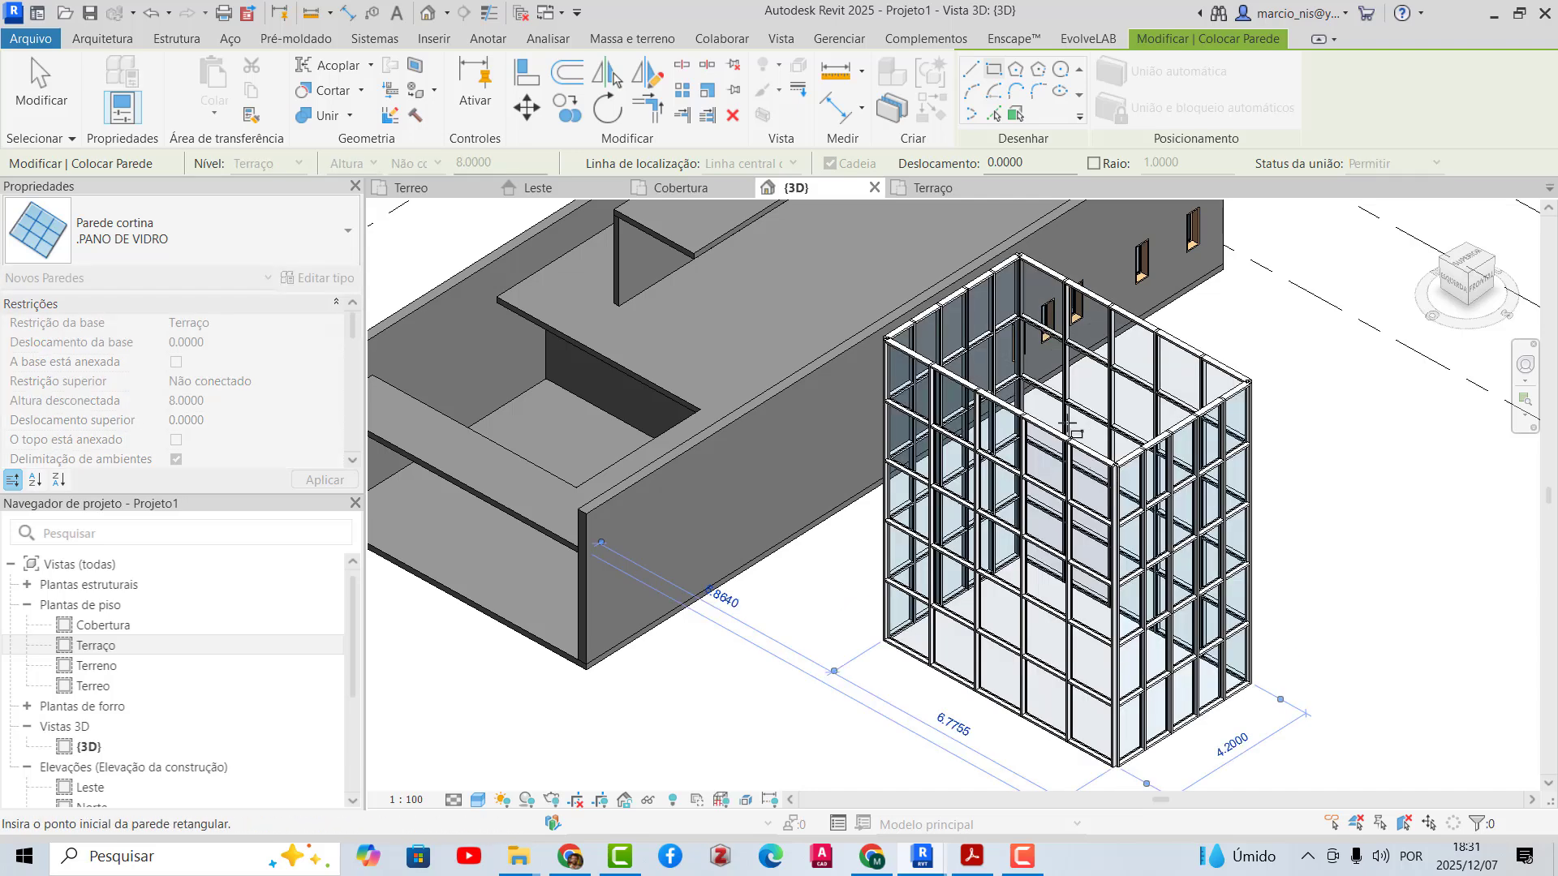
# - Draw a circular trial curtain wall of type .PANO DE VIDRO between the building and the rectangular enclosure
pyautogui.keyDown('shift'); pyautogui.moveTo(1048, 510); pyautogui.dragTo(1070, 503, button='middle'); pyautogui.keyUp('shift')
pyautogui.scroll(-2, 1071, 504)
pyautogui.click(1060, 69)
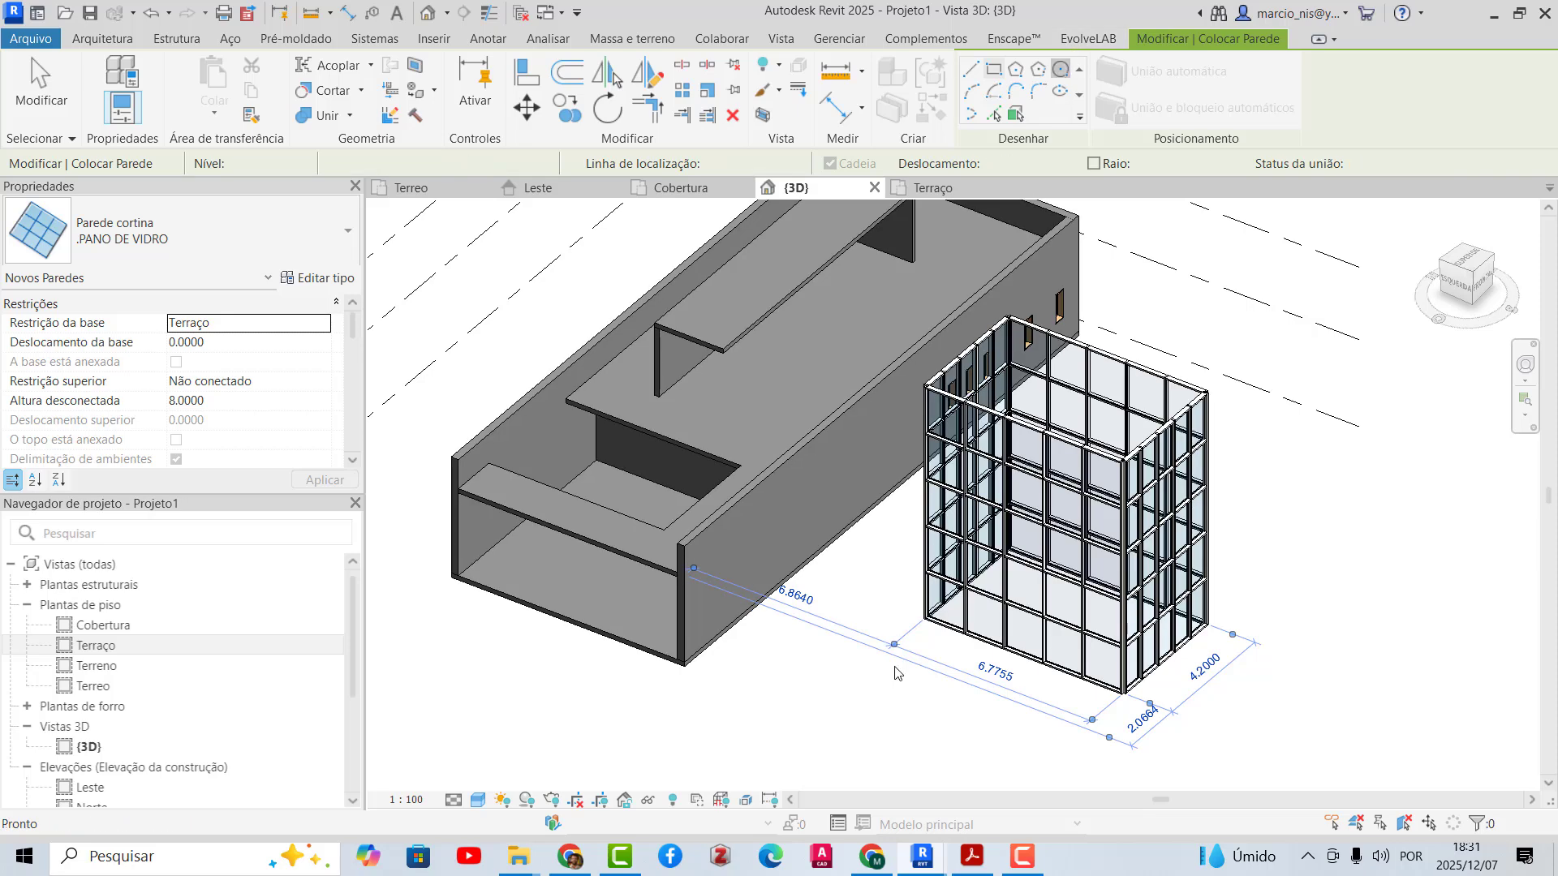
pyautogui.click(867, 715)
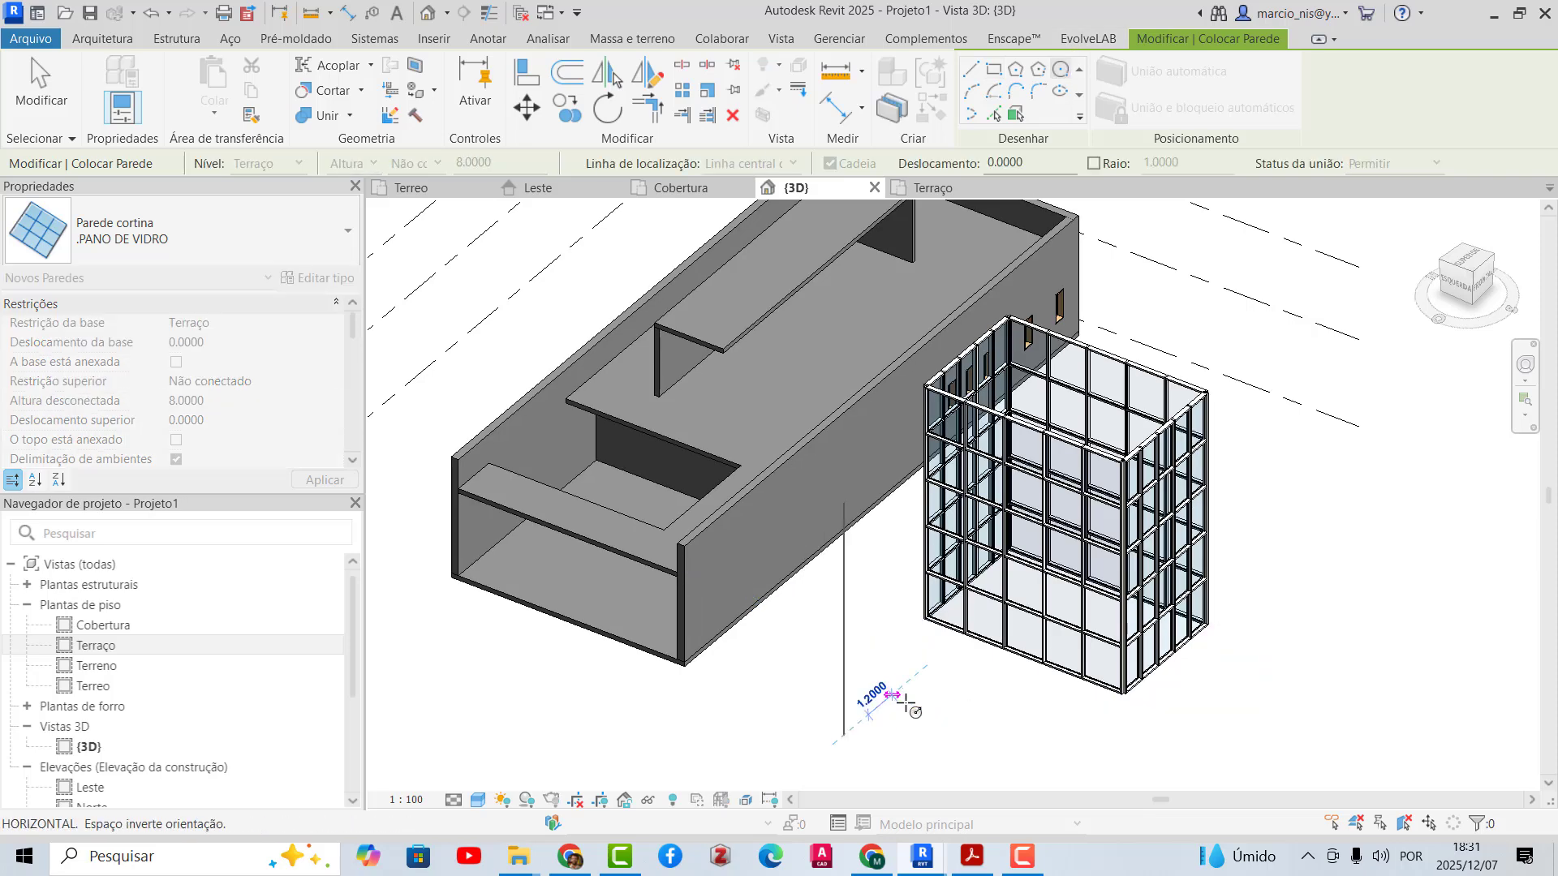
pyautogui.click(862, 582)
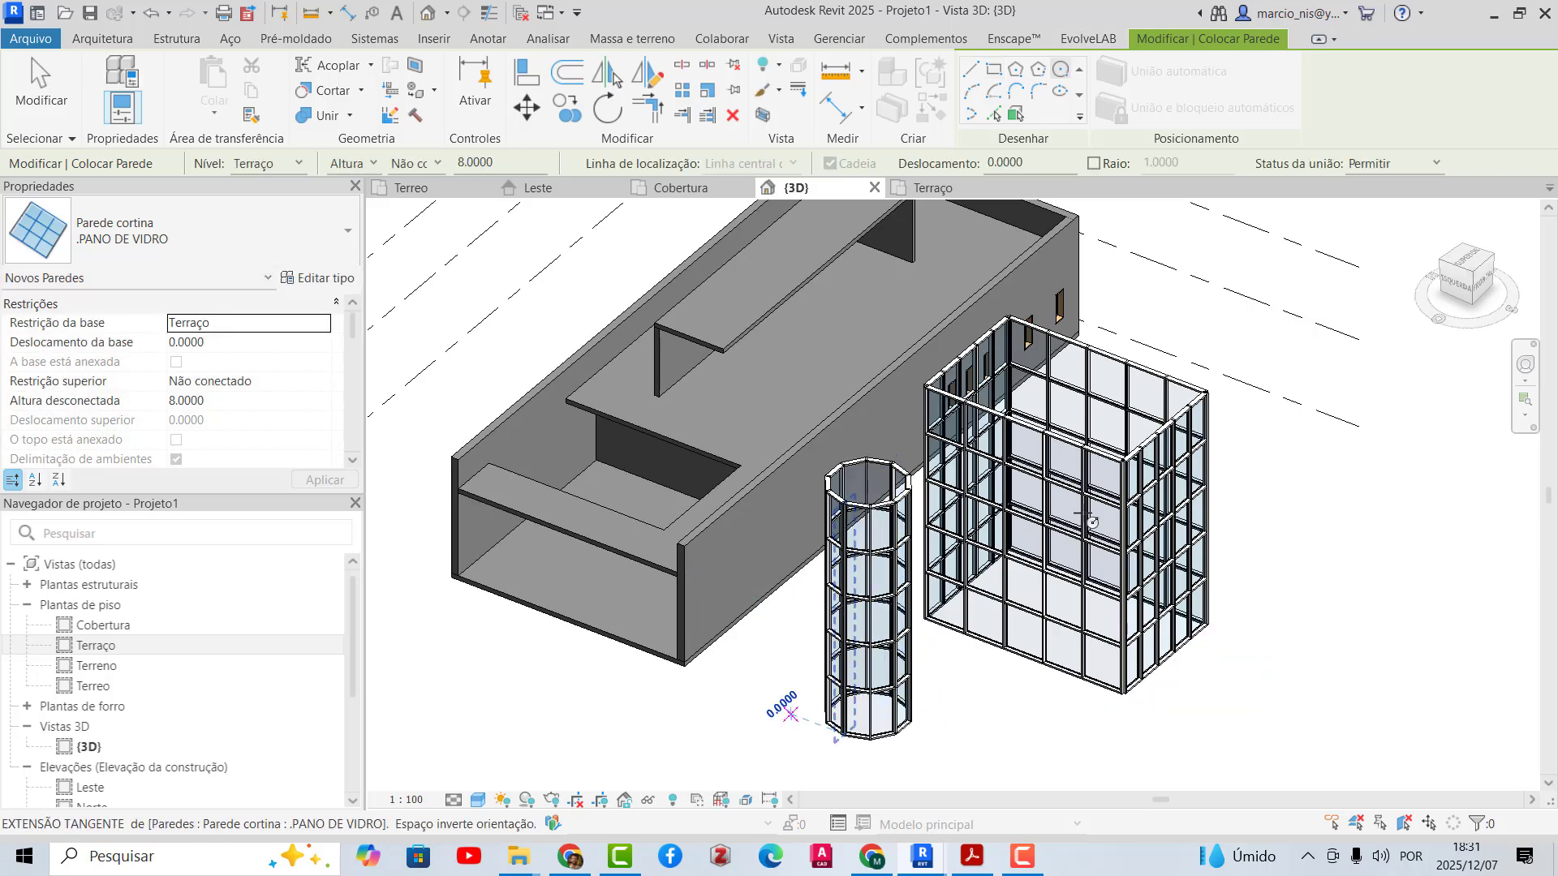
# - Delete the rectangular and circular trial curtain walls, selecting each as a connected chain of walls
pyautogui.press('Escape')
pyautogui.press('Escape')
pyautogui.click(1067, 440)
pyautogui.press('Tab')
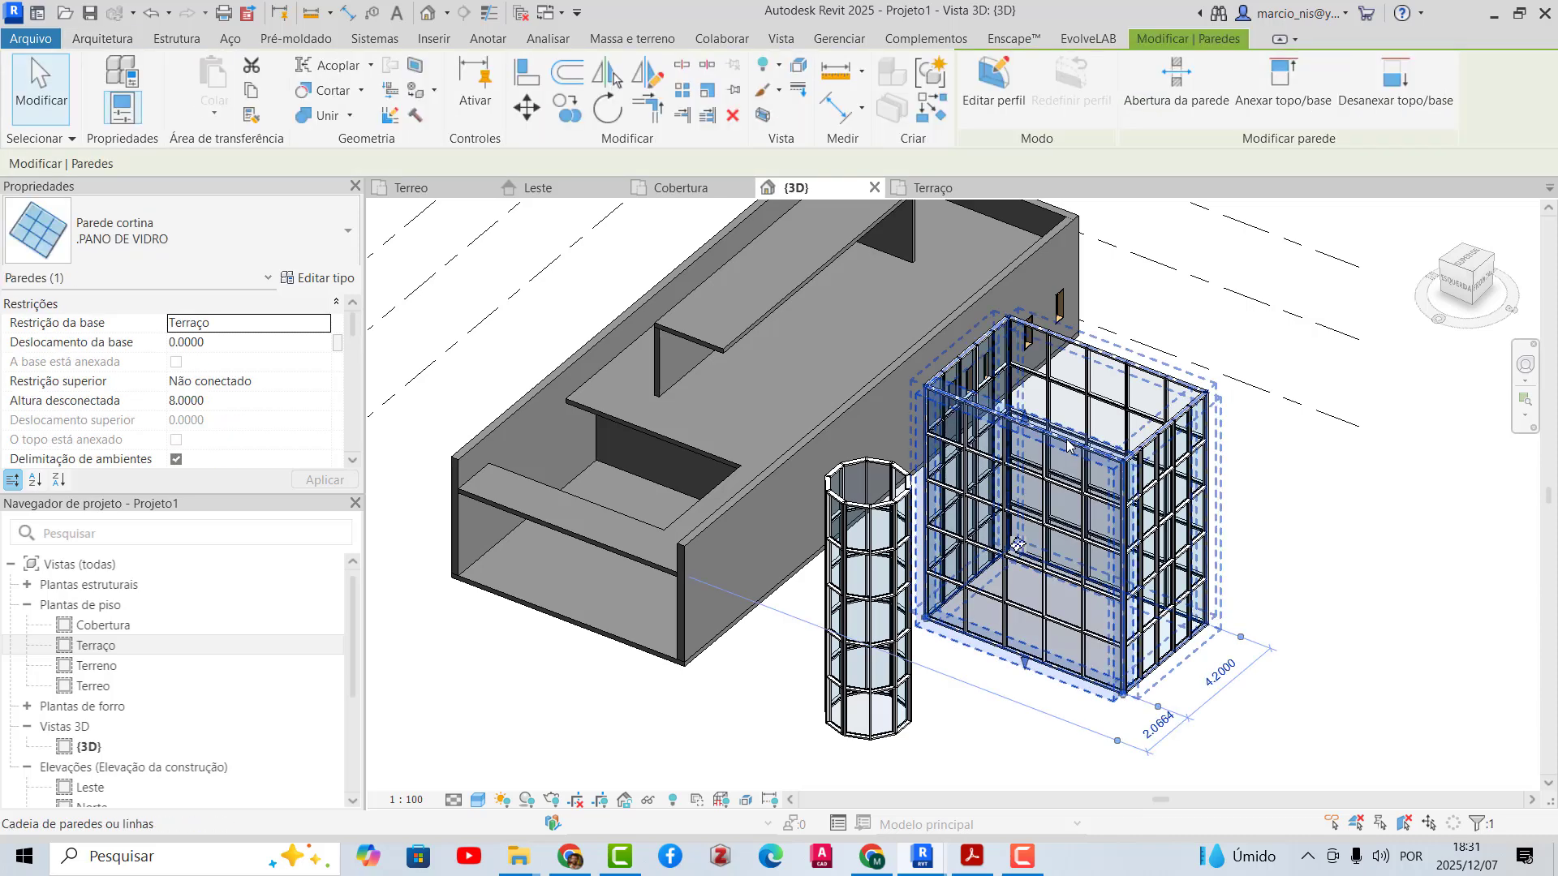
pyautogui.click(1067, 440)
pyautogui.press('Delete')
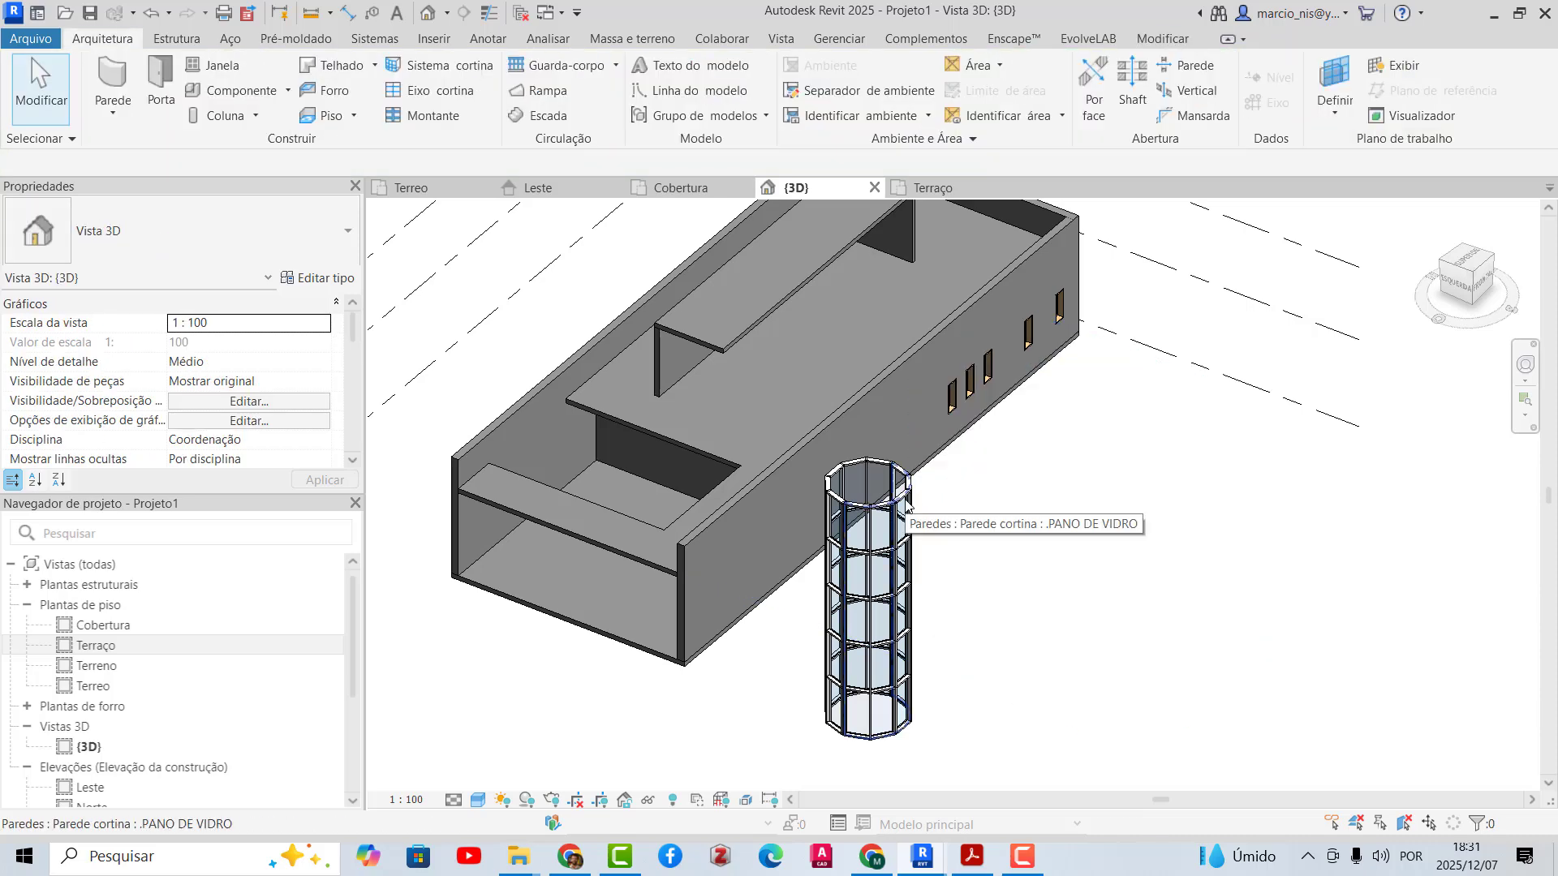
pyautogui.press('Tab')
pyautogui.click(914, 495)
pyautogui.press('Delete')
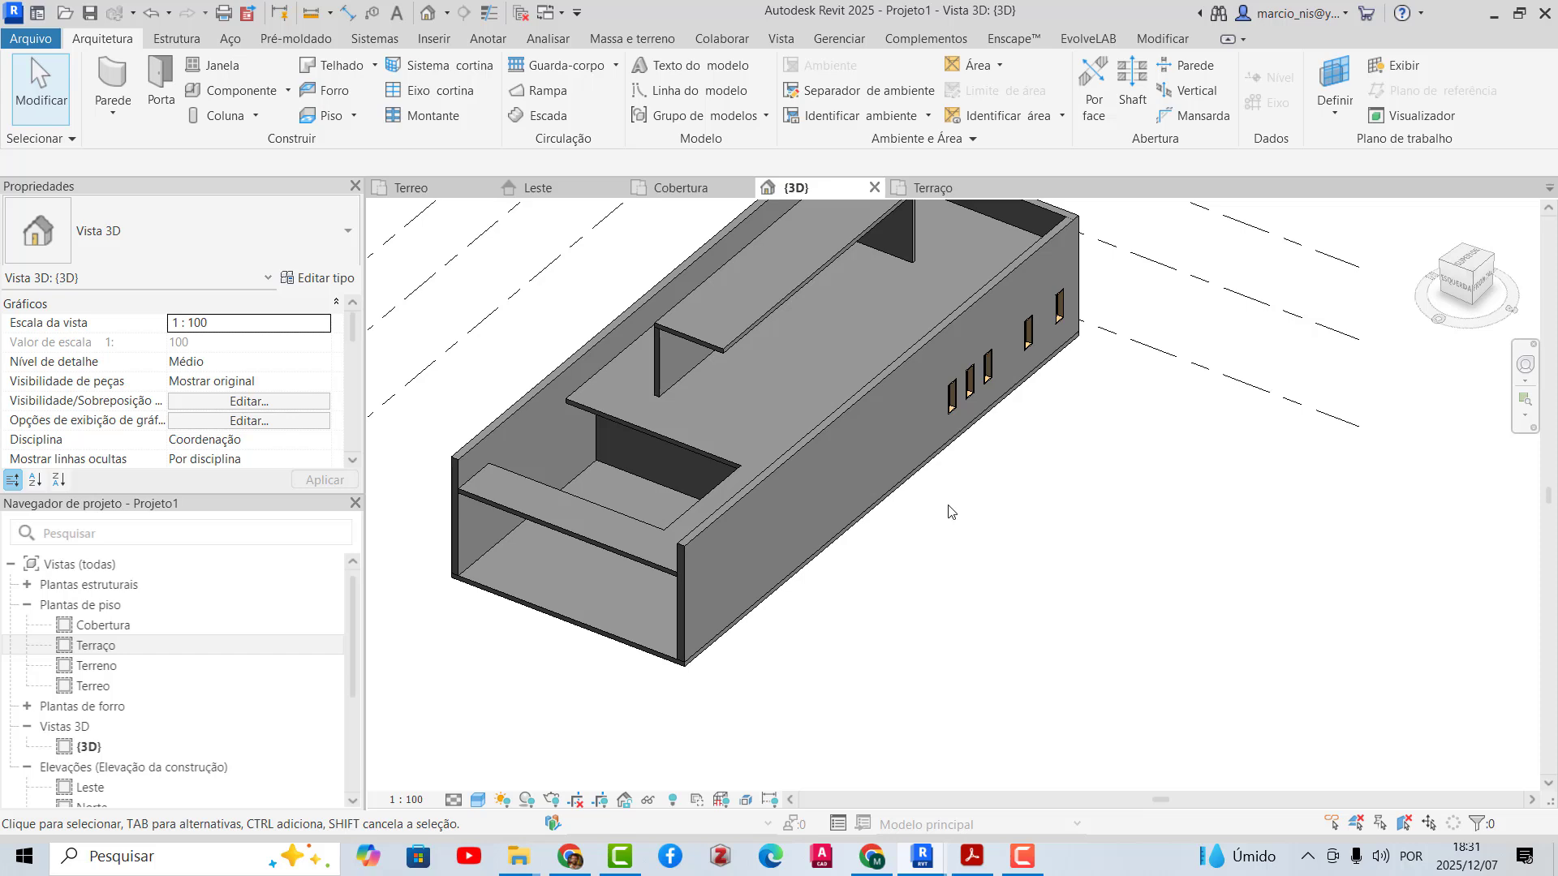
# - In the Terreo floor plan, change the full-width .PAREDE 15cm cross wall nearest the open end to type .PANO DE VIDRO
pyautogui.click(411, 187)
pyautogui.click(761, 455)
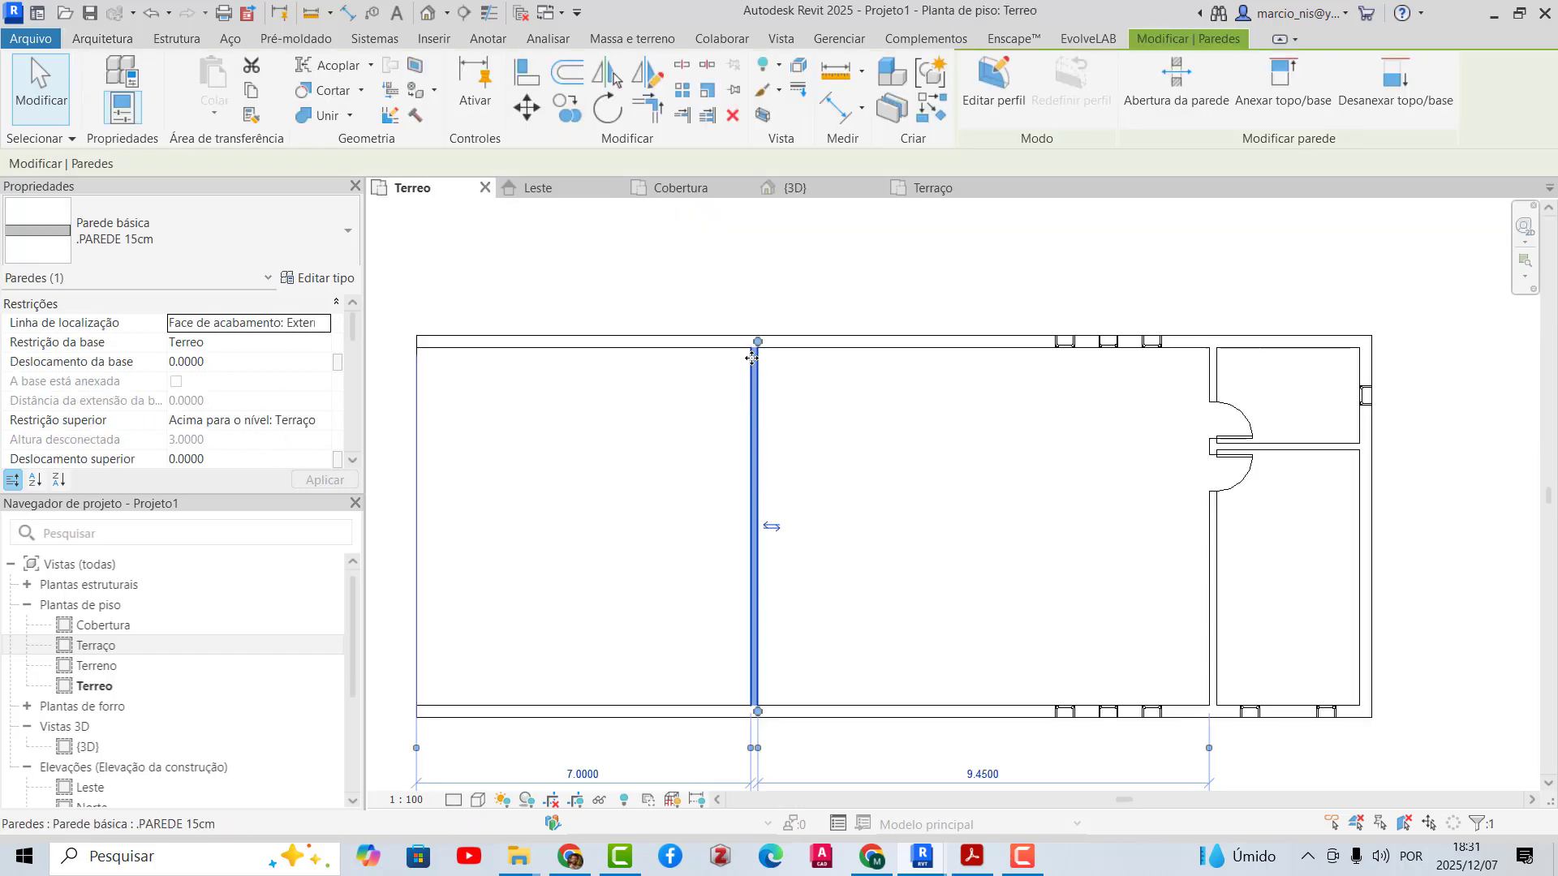
pyautogui.click(174, 225)
pyautogui.scroll(-2, 354, 506)
pyautogui.scroll(-5, 355, 506)
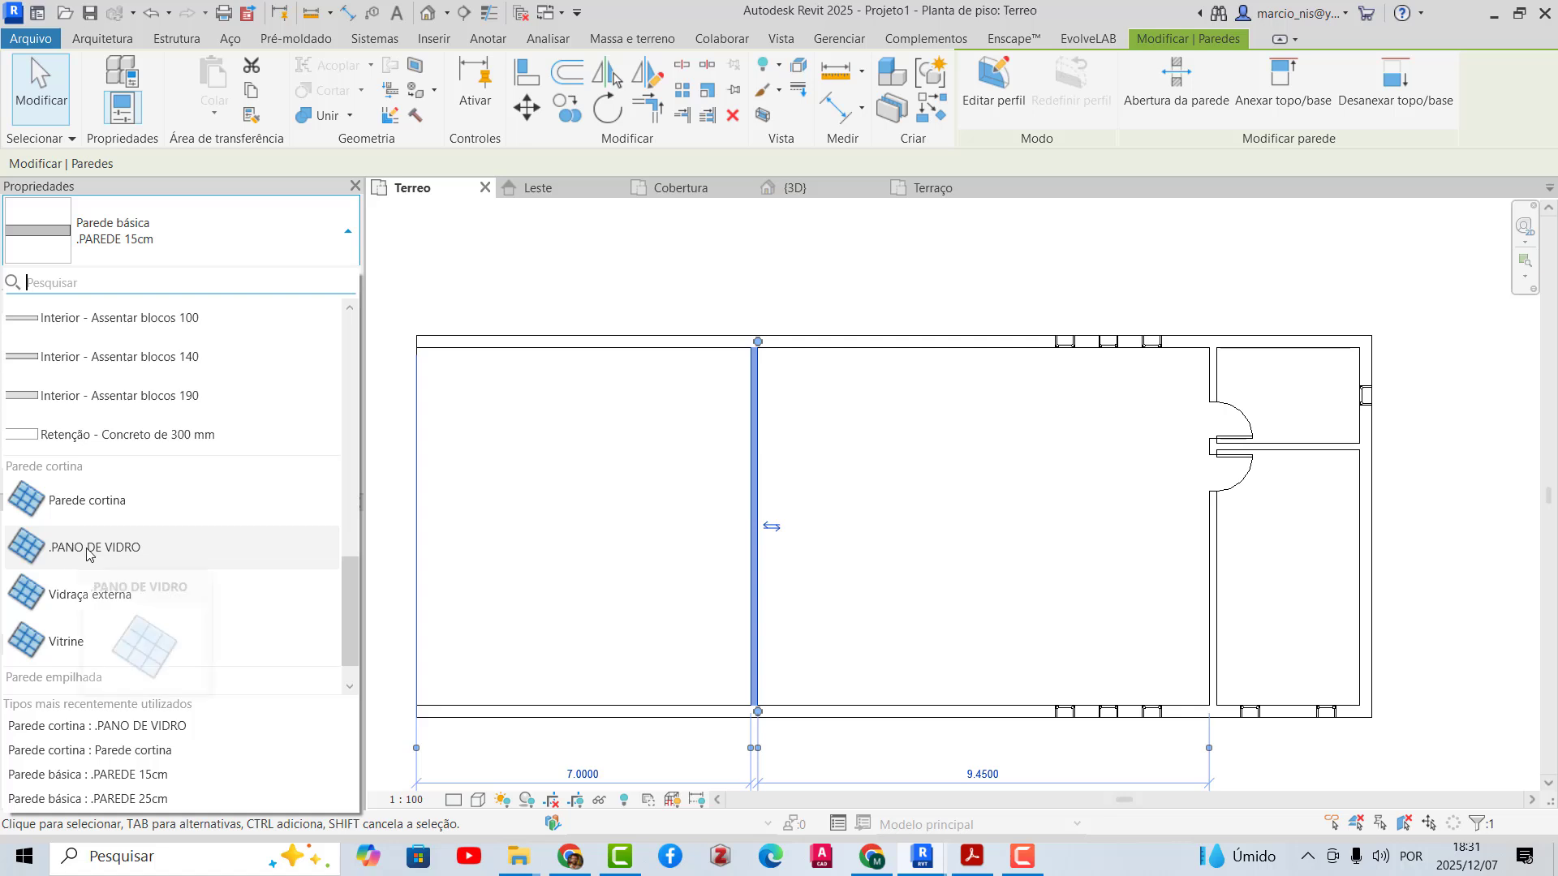
pyautogui.click(95, 549)
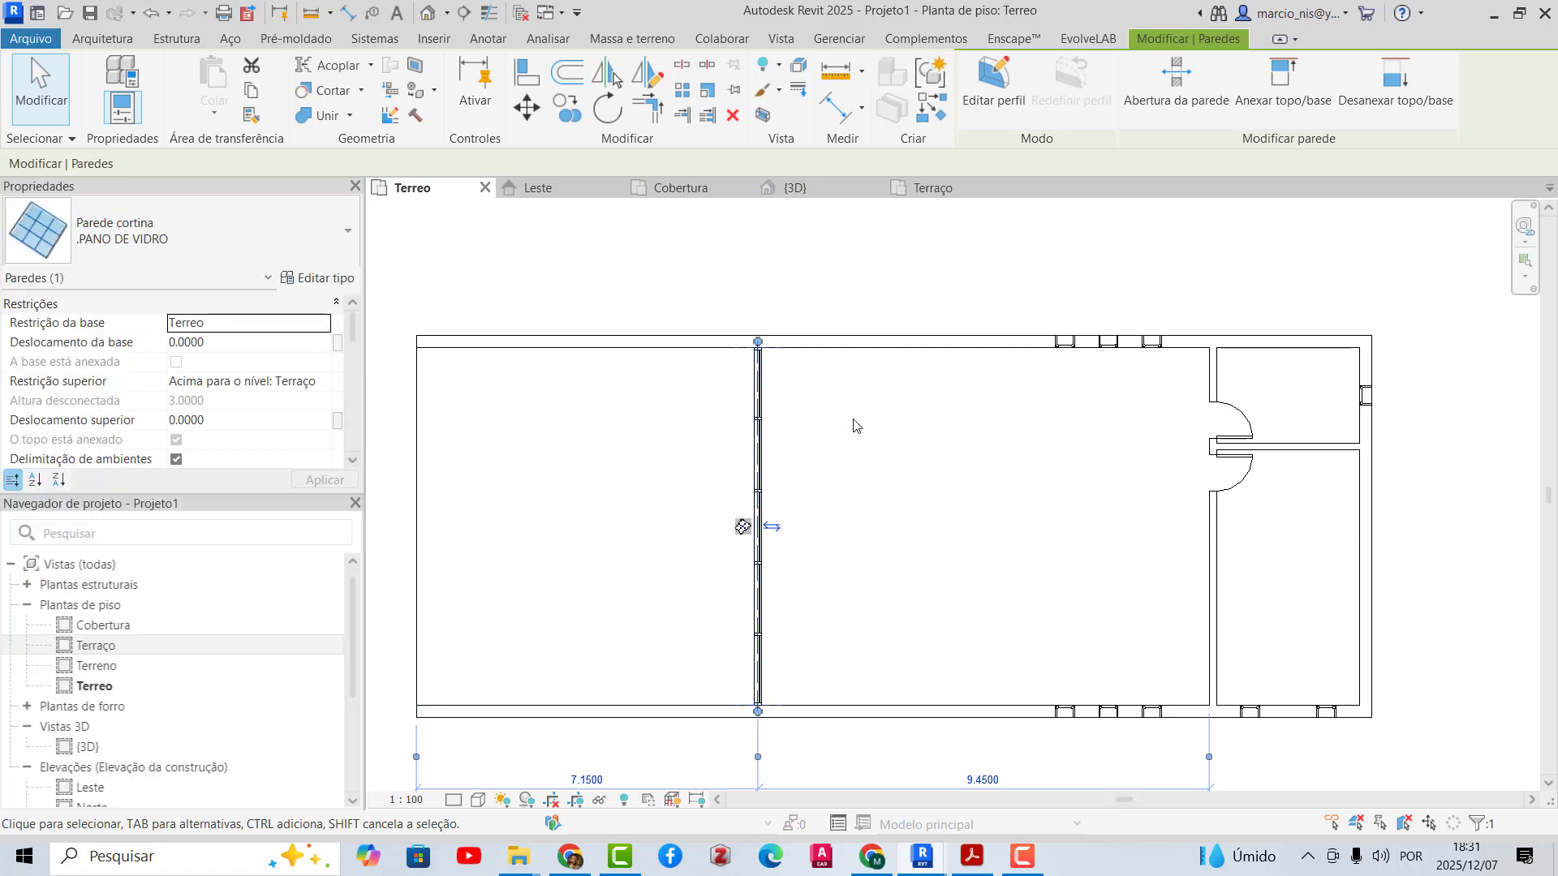
# - In the 3D view, temporarily hide the .LAJE 15cm terrace slab above the new glass wall
pyautogui.click(807, 193)
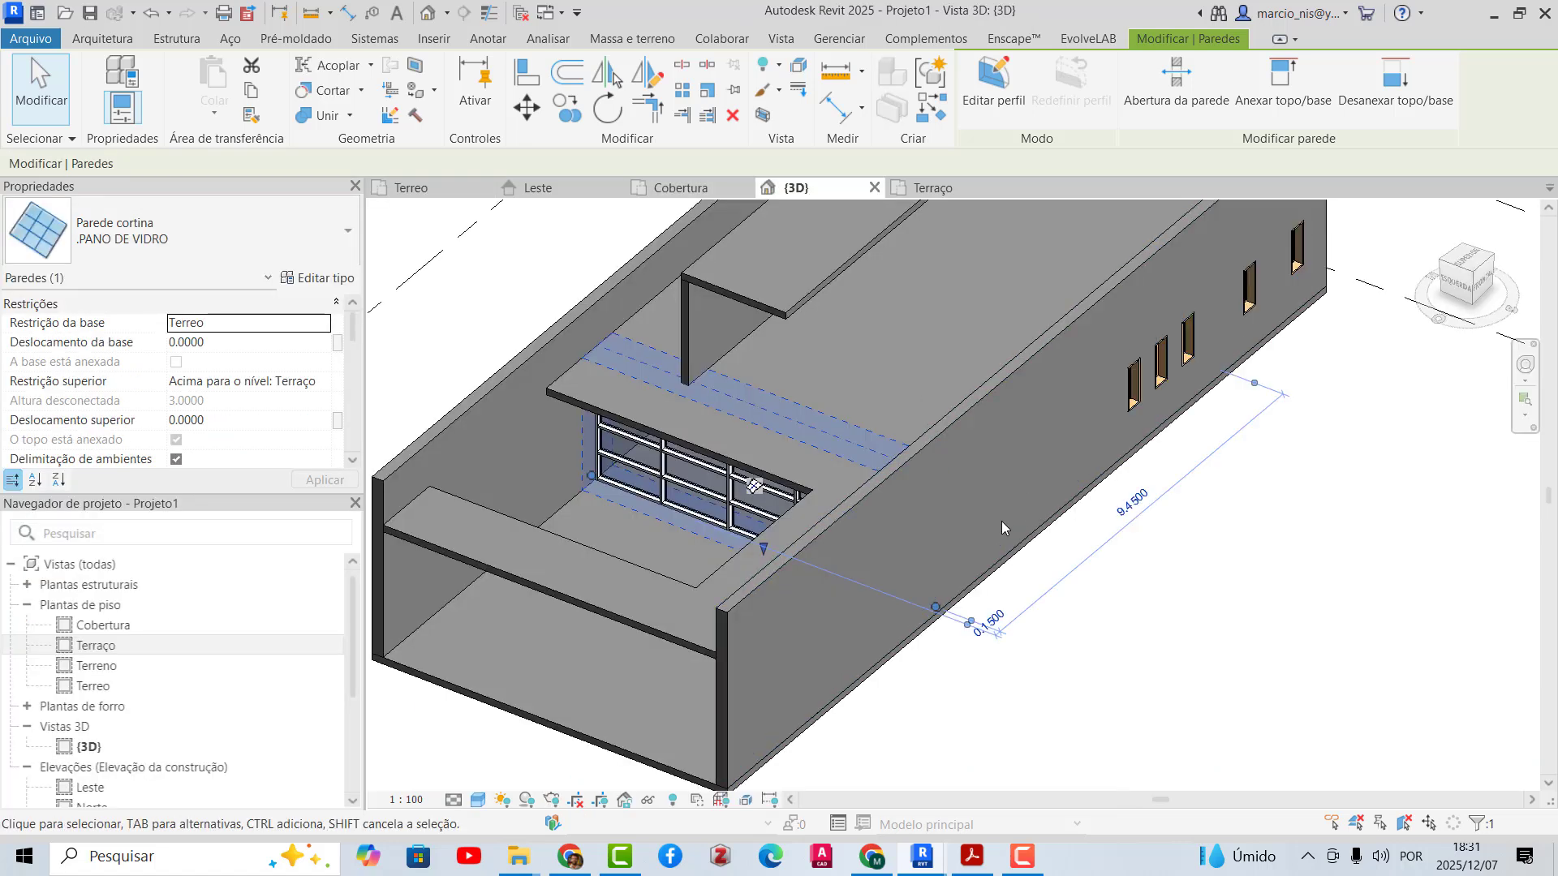
pyautogui.click(1224, 639)
pyautogui.scroll(5, 713, 523)
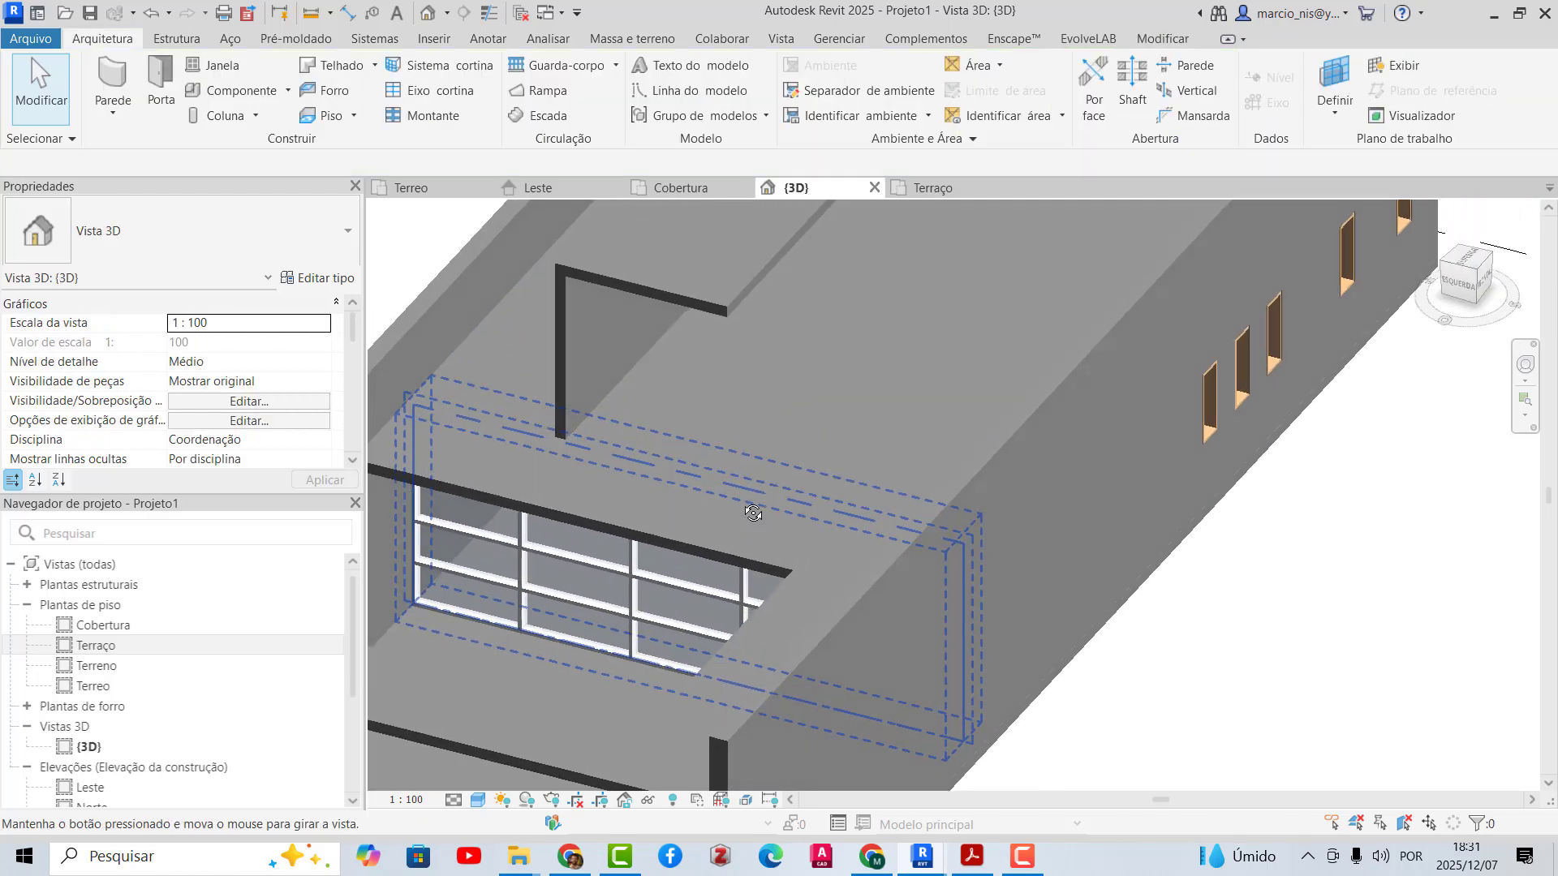
pyautogui.scroll(-4, 982, 428)
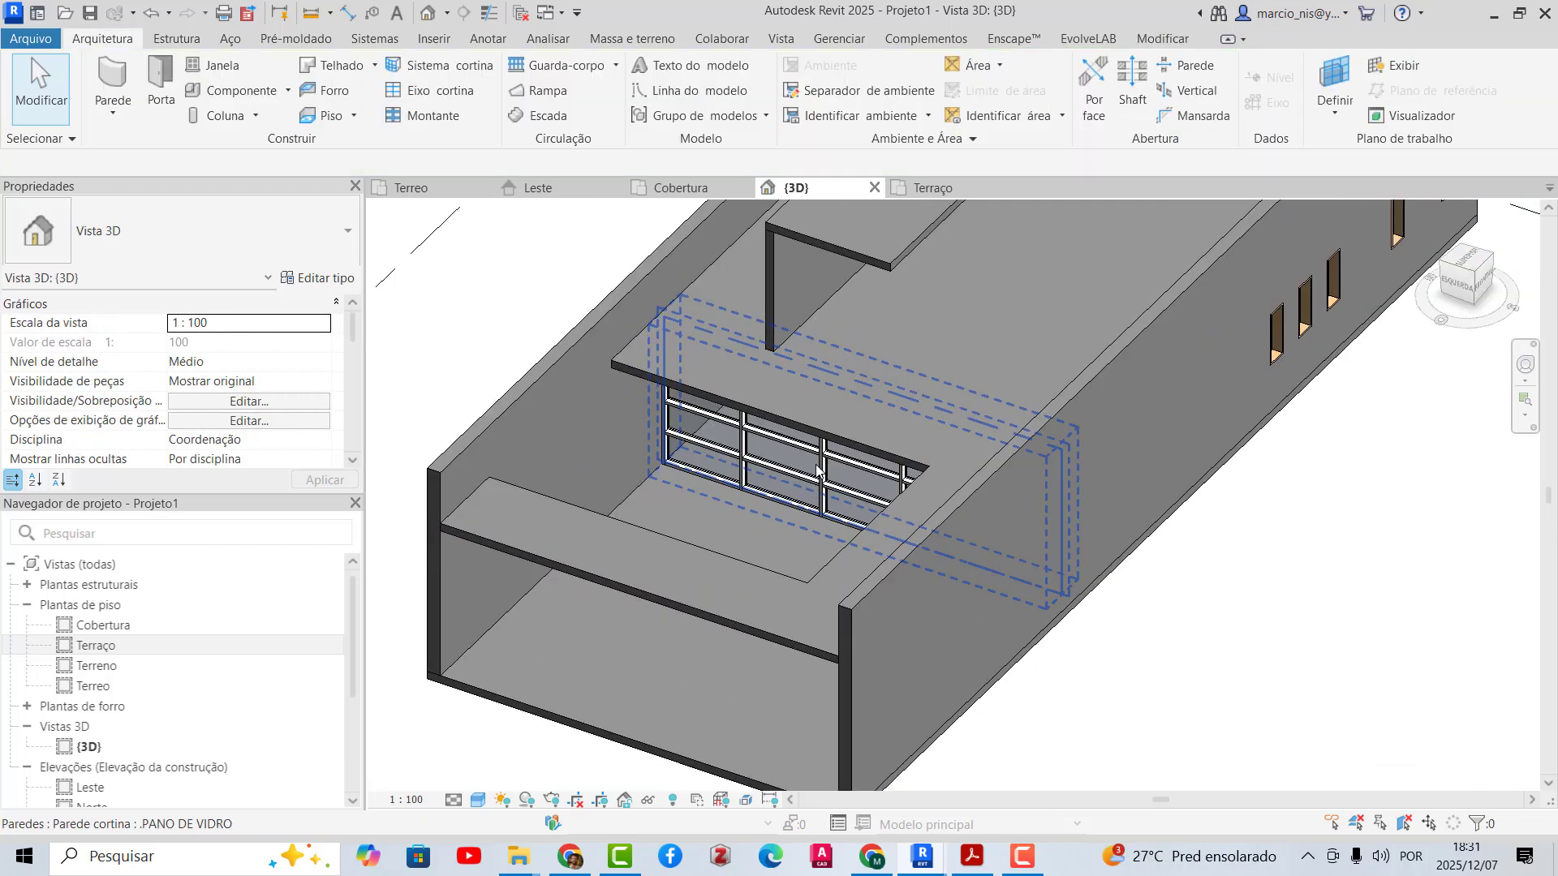
pyautogui.scroll(2, 1059, 460)
pyautogui.scroll(-3, 1059, 461)
pyautogui.scroll(4, 943, 432)
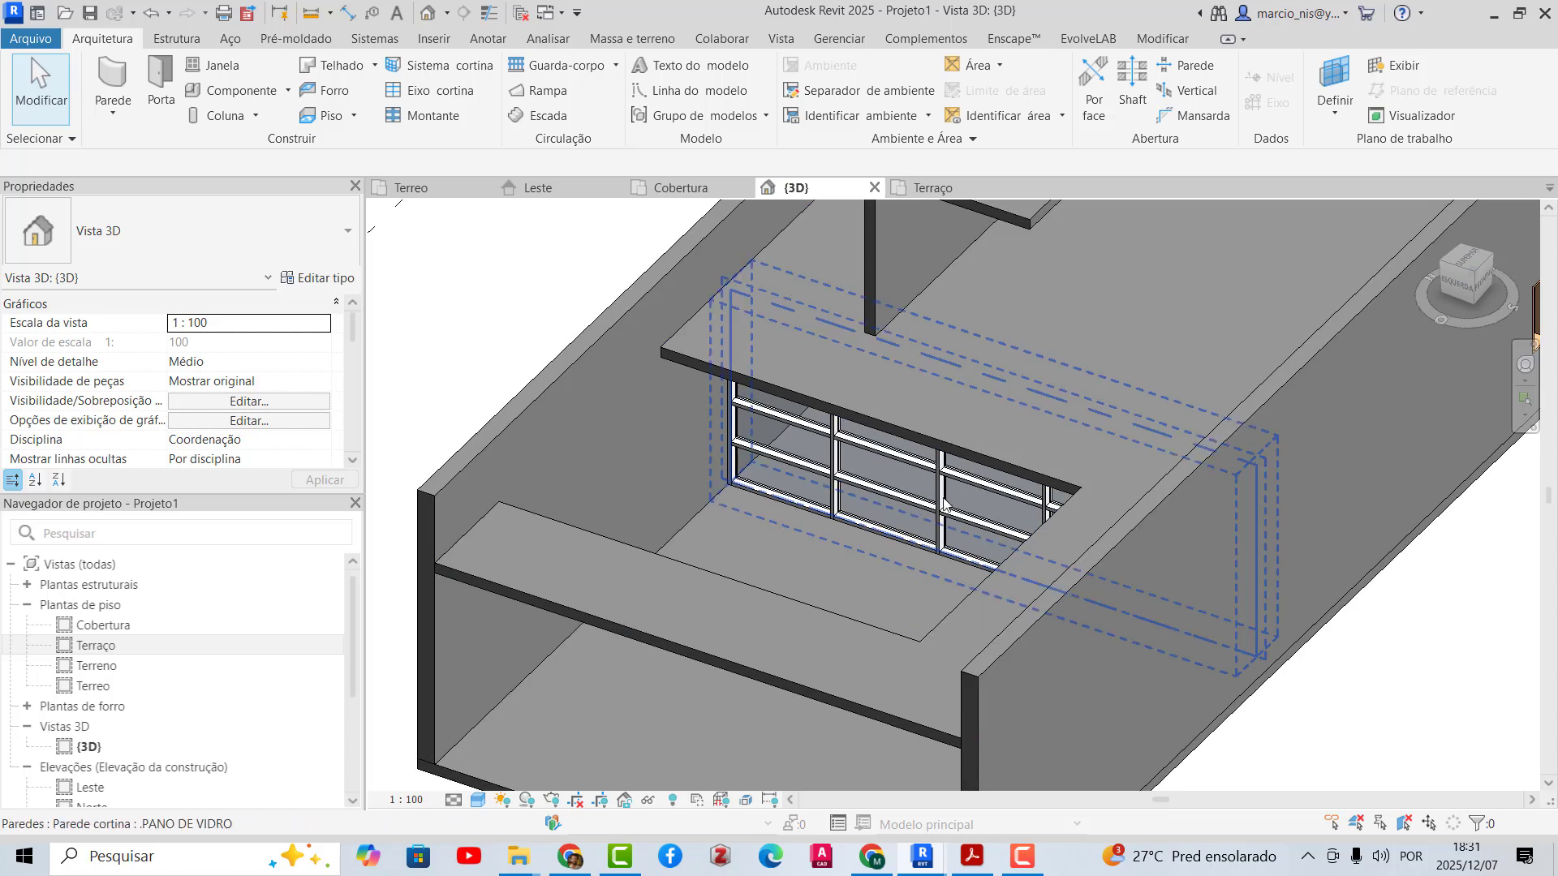
pyautogui.click(880, 416)
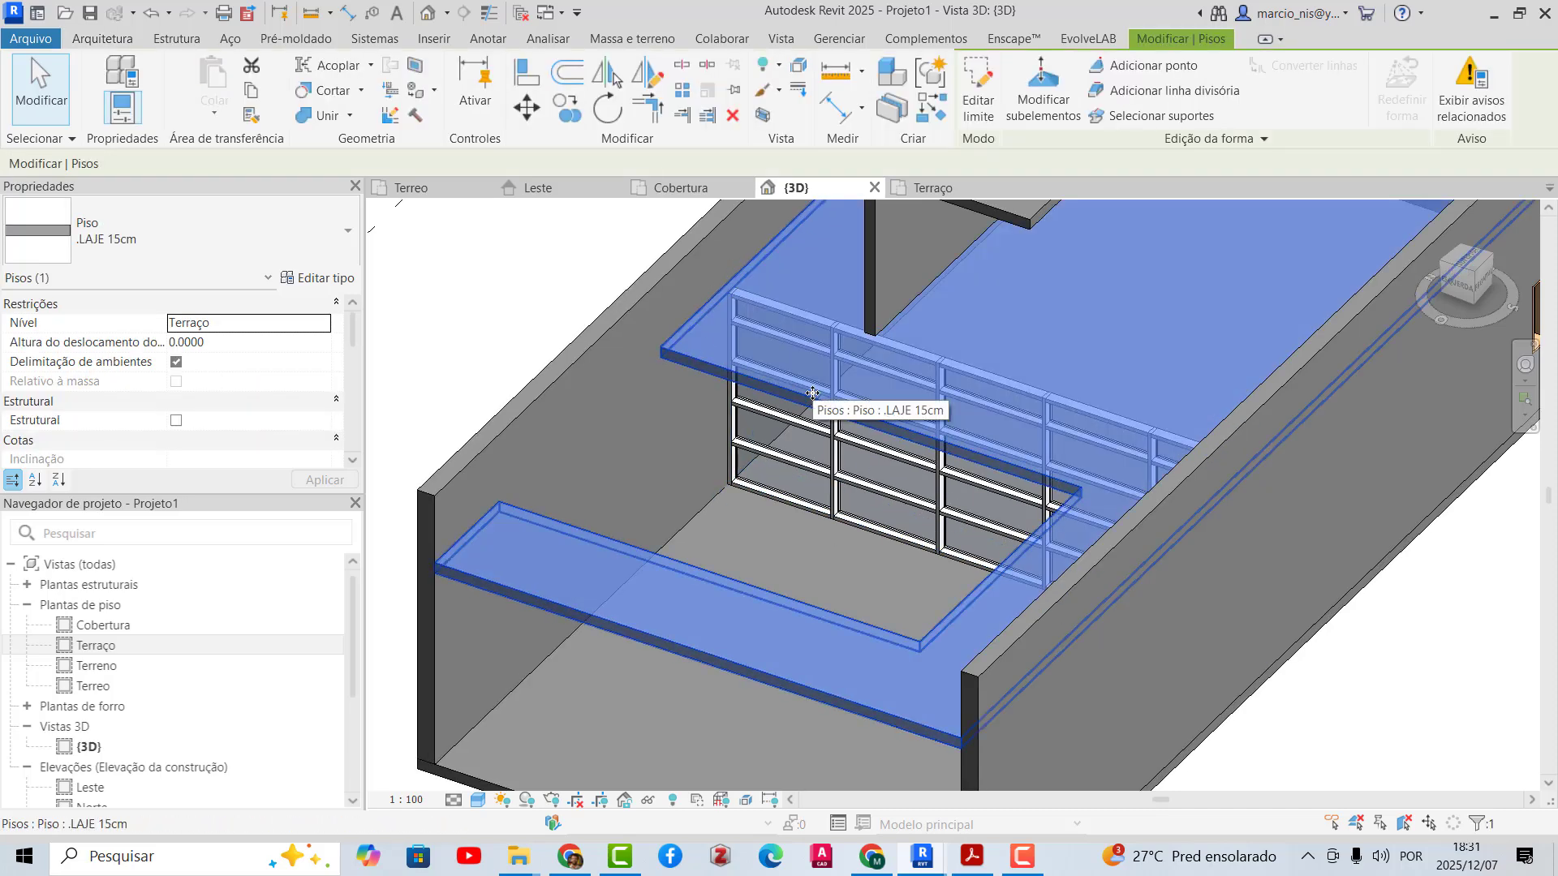
pyautogui.press('h')
pyautogui.press('h')
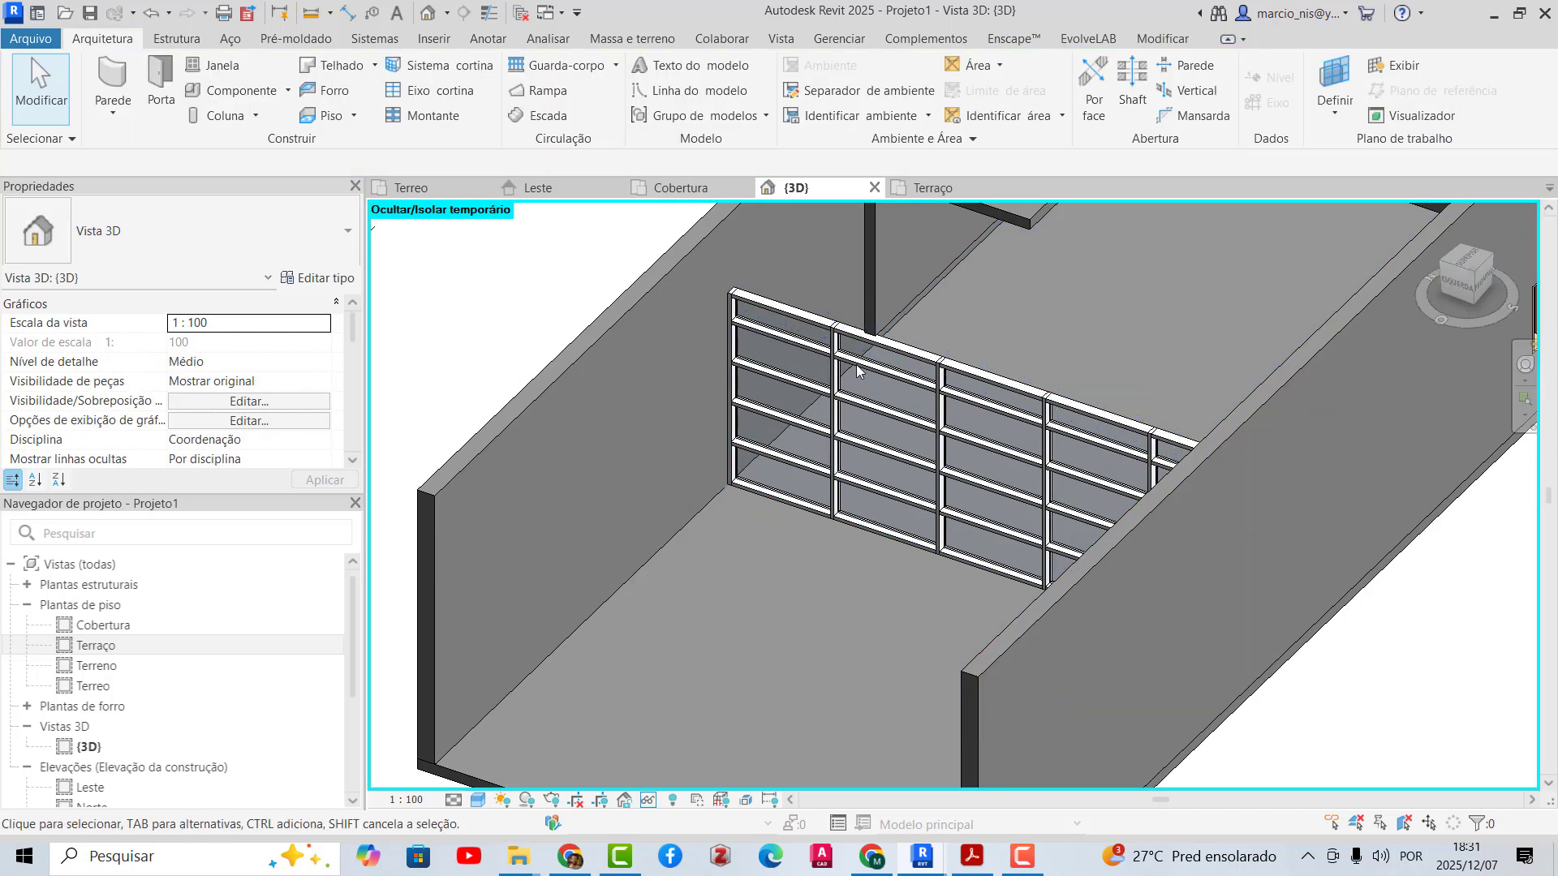
# - Set the horizontal grid number of the ground-floor .PANO DE VIDRO wall to 1
pyautogui.keyDown('shift'); pyautogui.moveTo(836, 482); pyautogui.dragTo(935, 365, button='middle'); pyautogui.keyUp('shift')
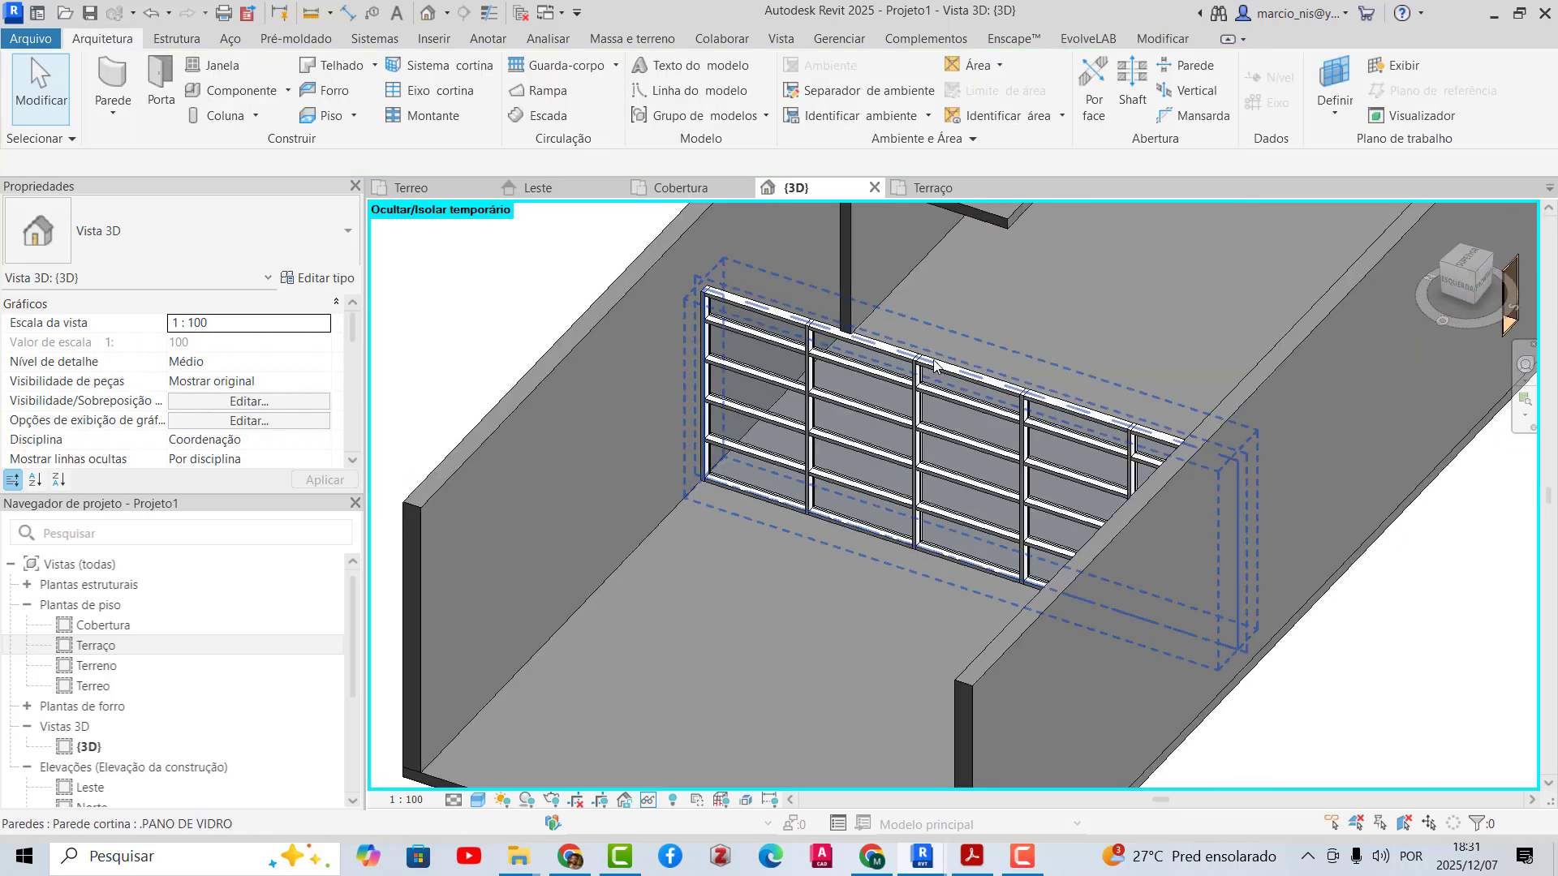
pyautogui.click(836, 343)
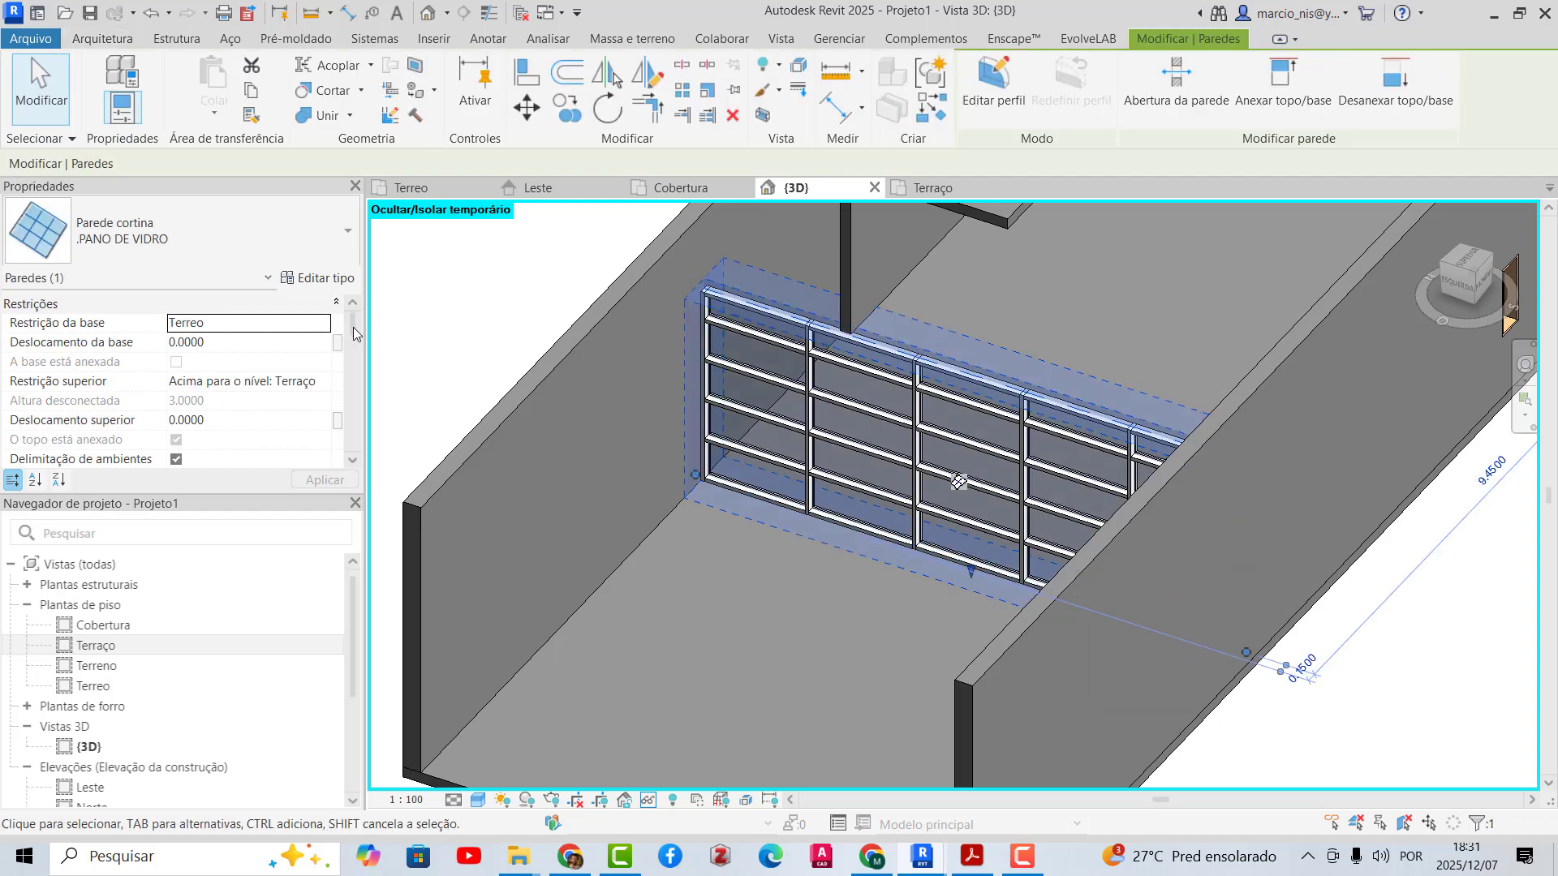
pyautogui.moveTo(353, 328); pyautogui.dragTo(353, 362)
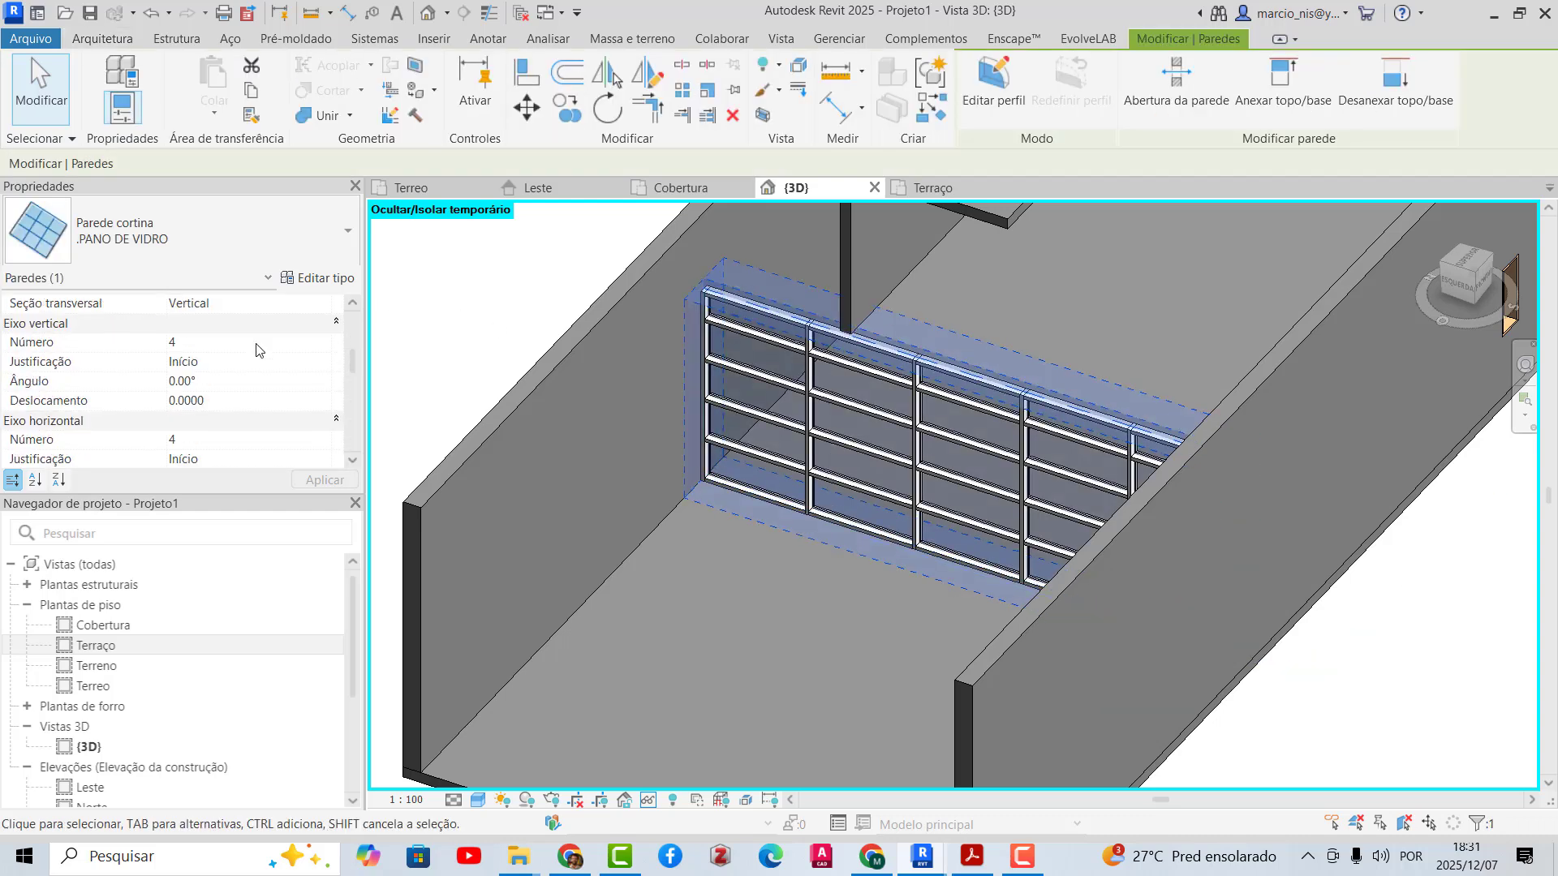
pyautogui.click(193, 442)
pyautogui.write('1')
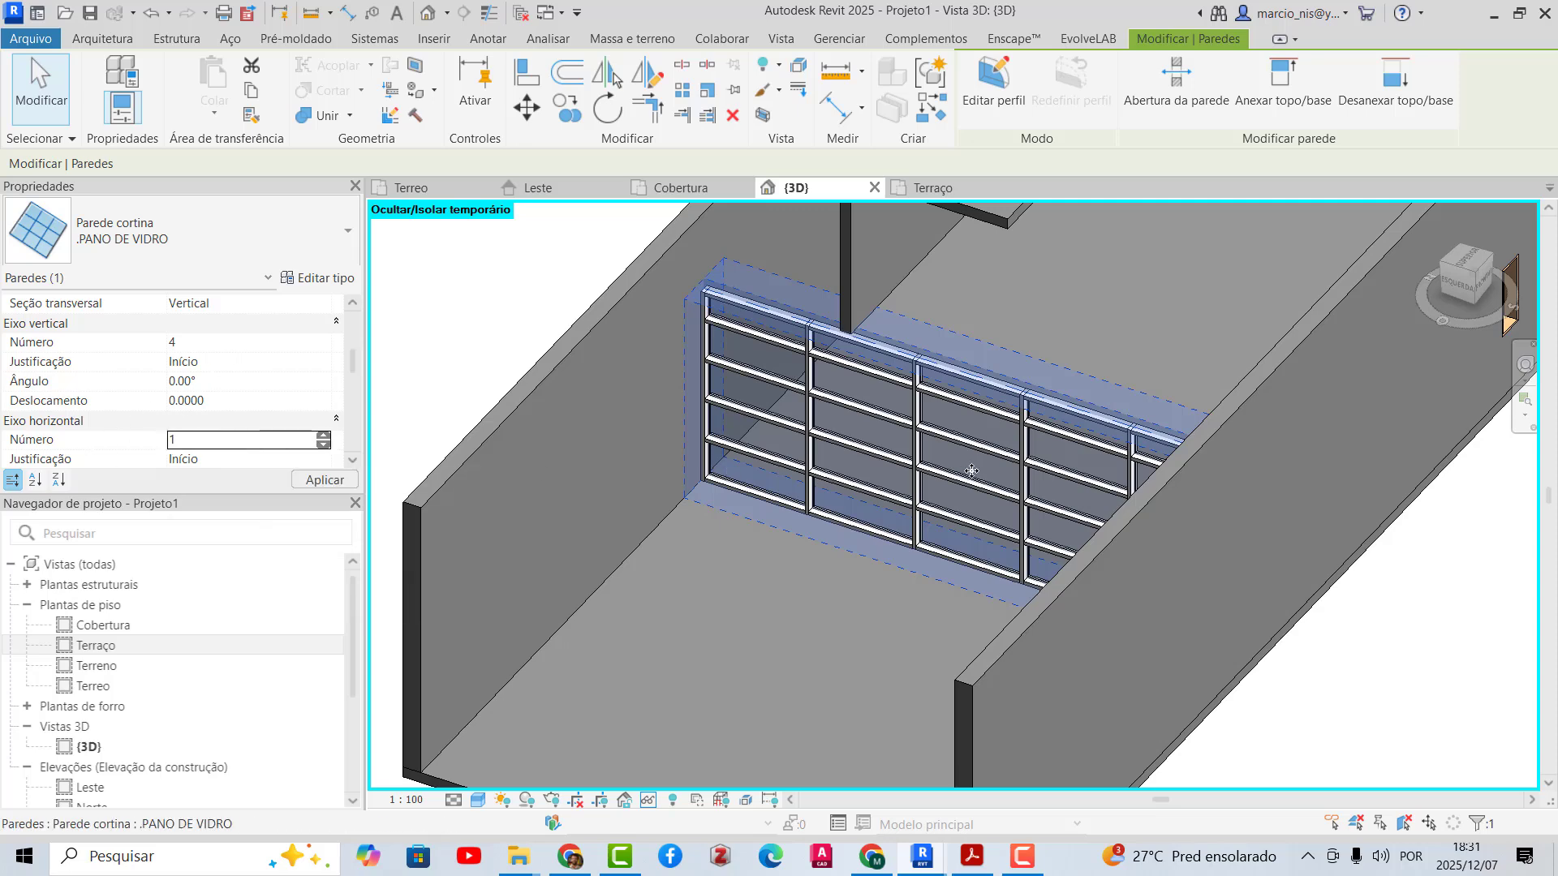
pyautogui.scroll(-1, 811, 544)
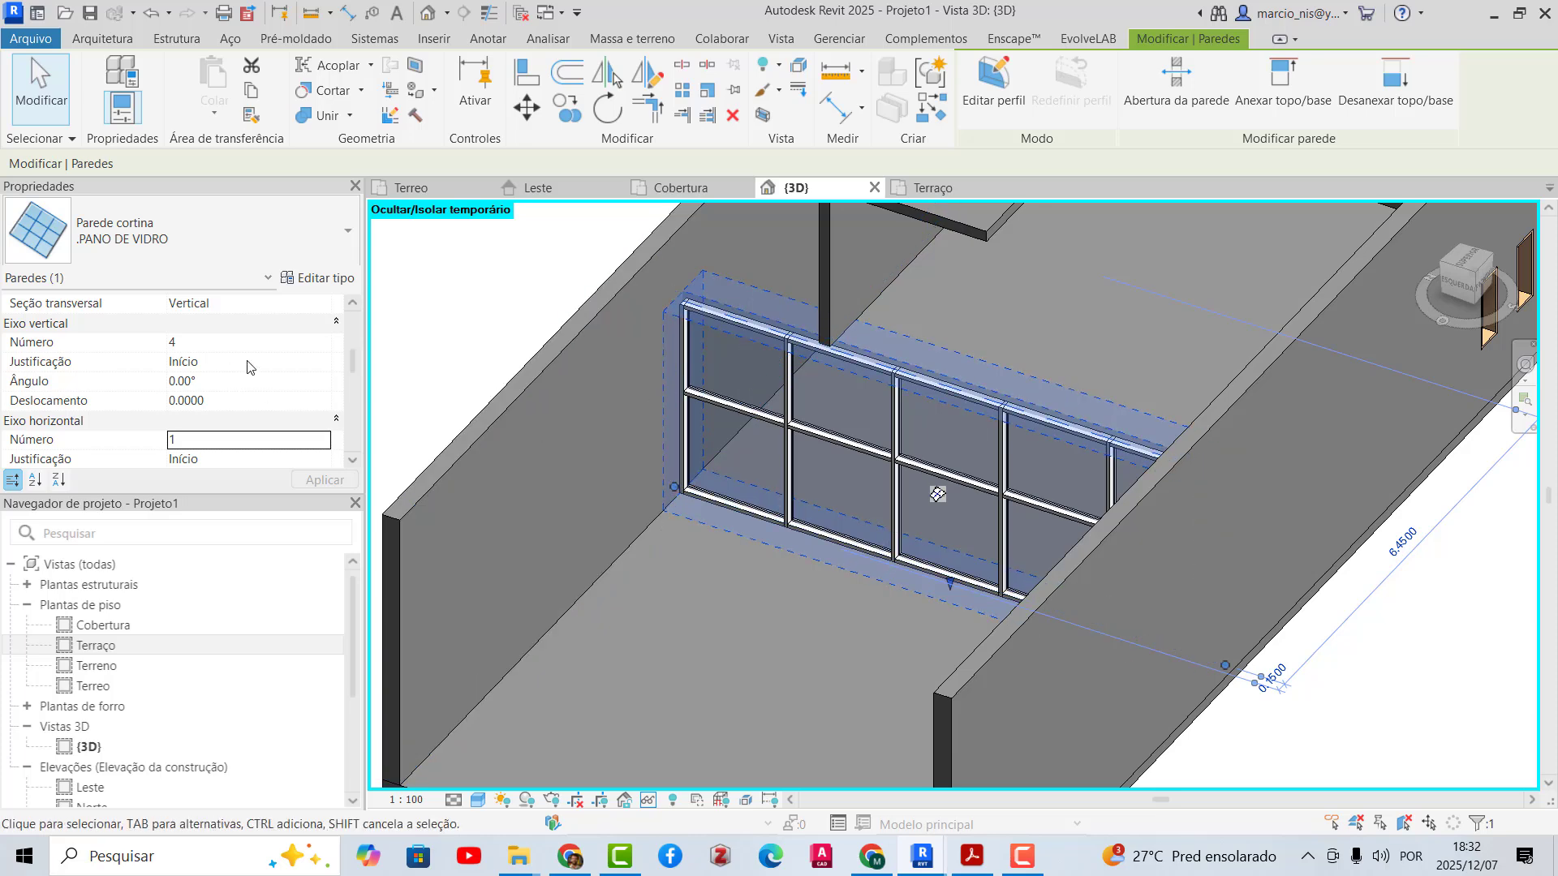
# - Set the vertical grid number of the ground-floor .PANO DE VIDRO wall to 5
pyautogui.click(218, 344)
pyautogui.write('5')
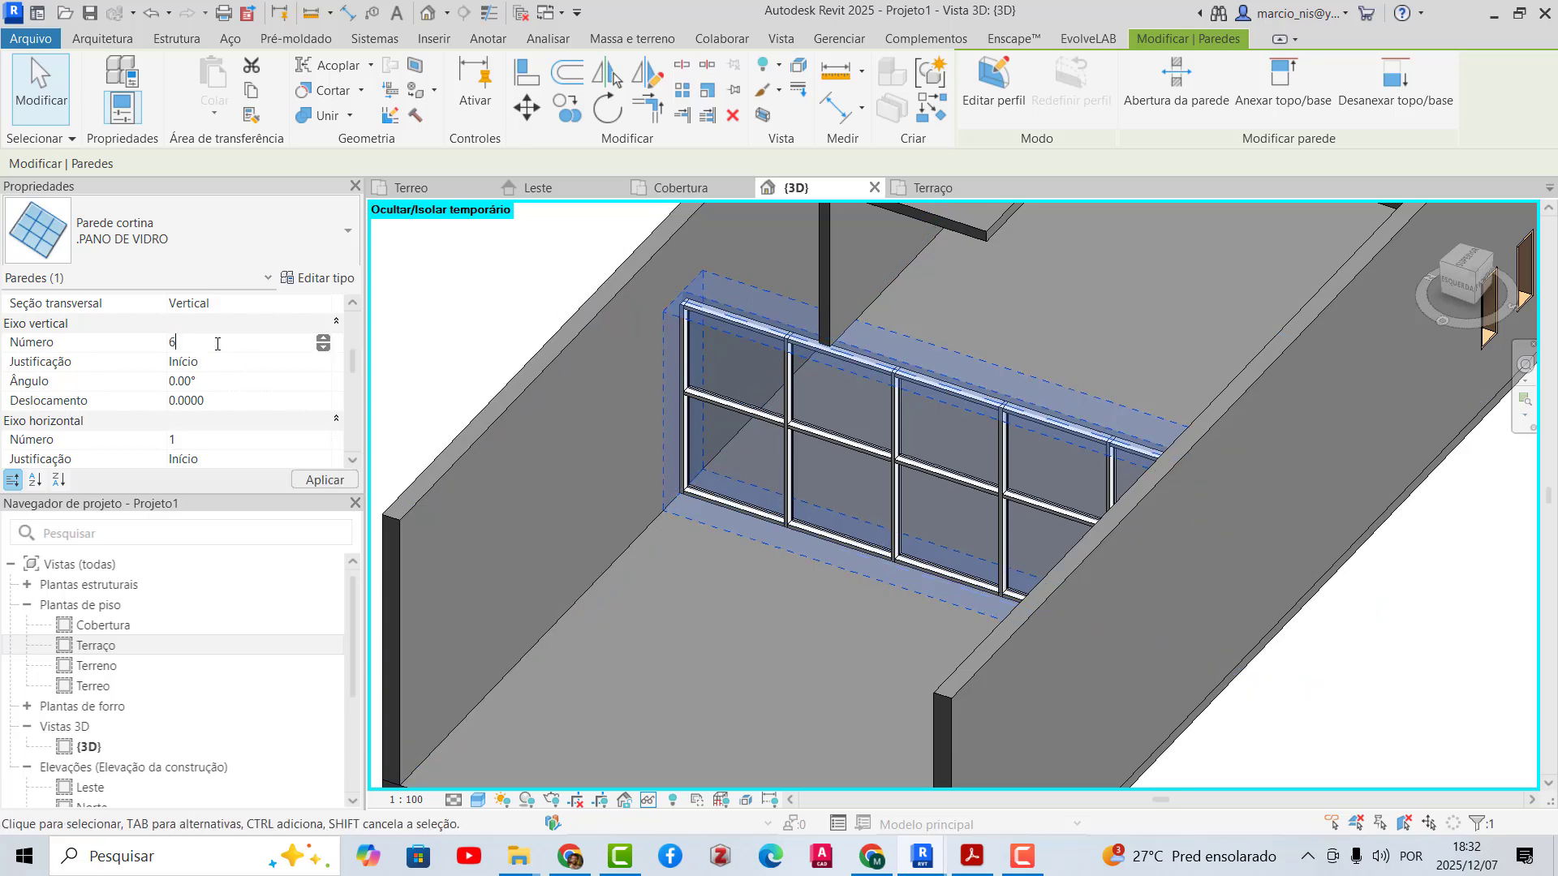
pyautogui.keyDown('shift'); pyautogui.moveTo(1078, 664); pyautogui.dragTo(1171, 410, button='middle'); pyautogui.keyUp('shift')
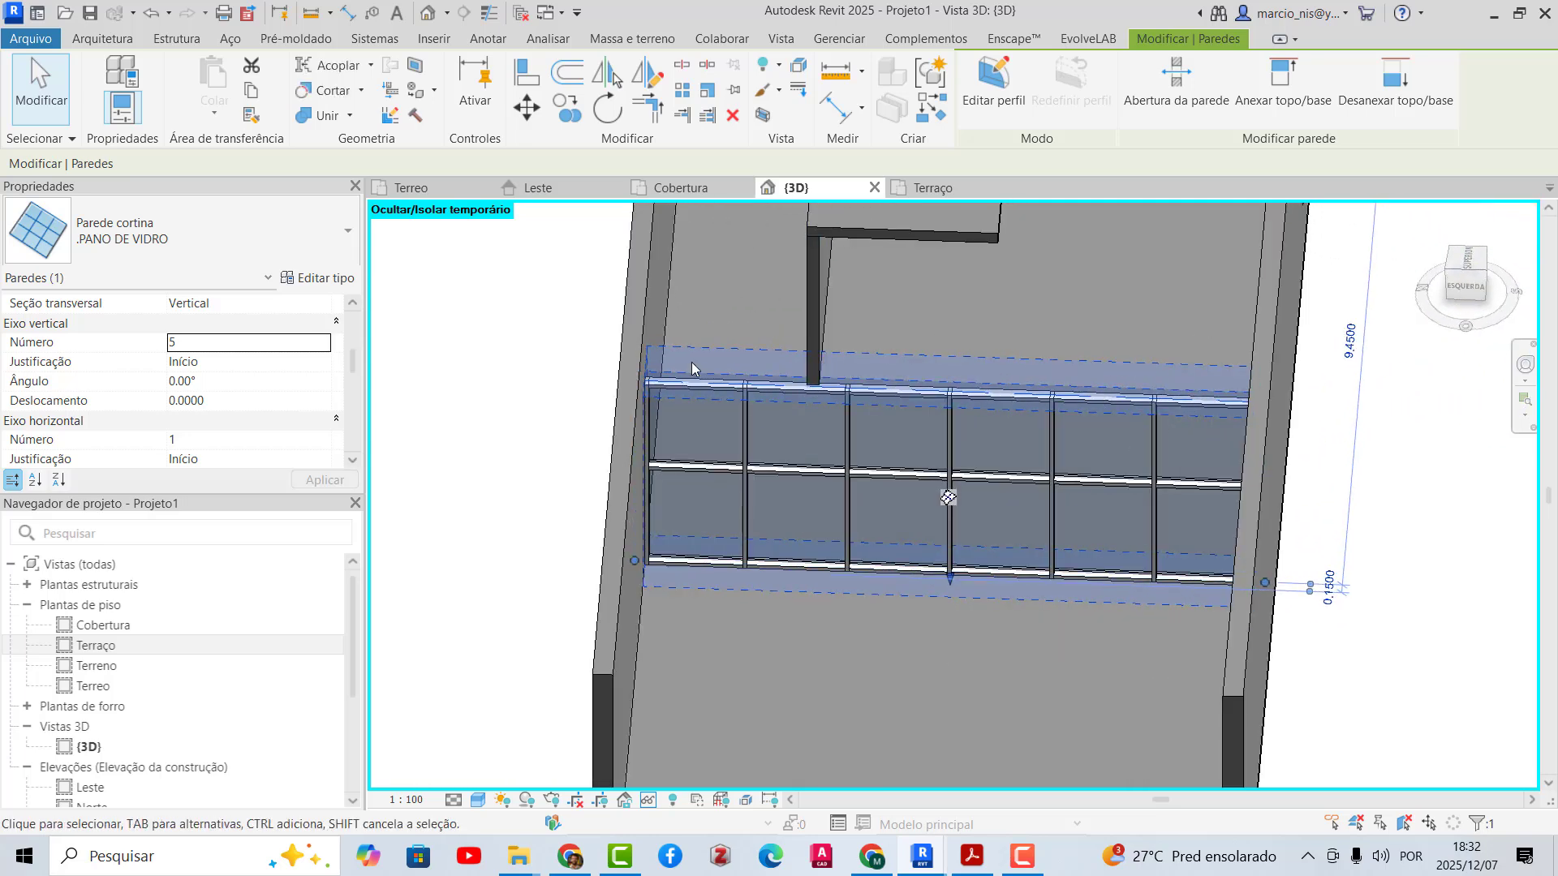
pyautogui.keyDown('shift'); pyautogui.moveTo(933, 578); pyautogui.dragTo(929, 354, button='middle'); pyautogui.keyUp('shift')
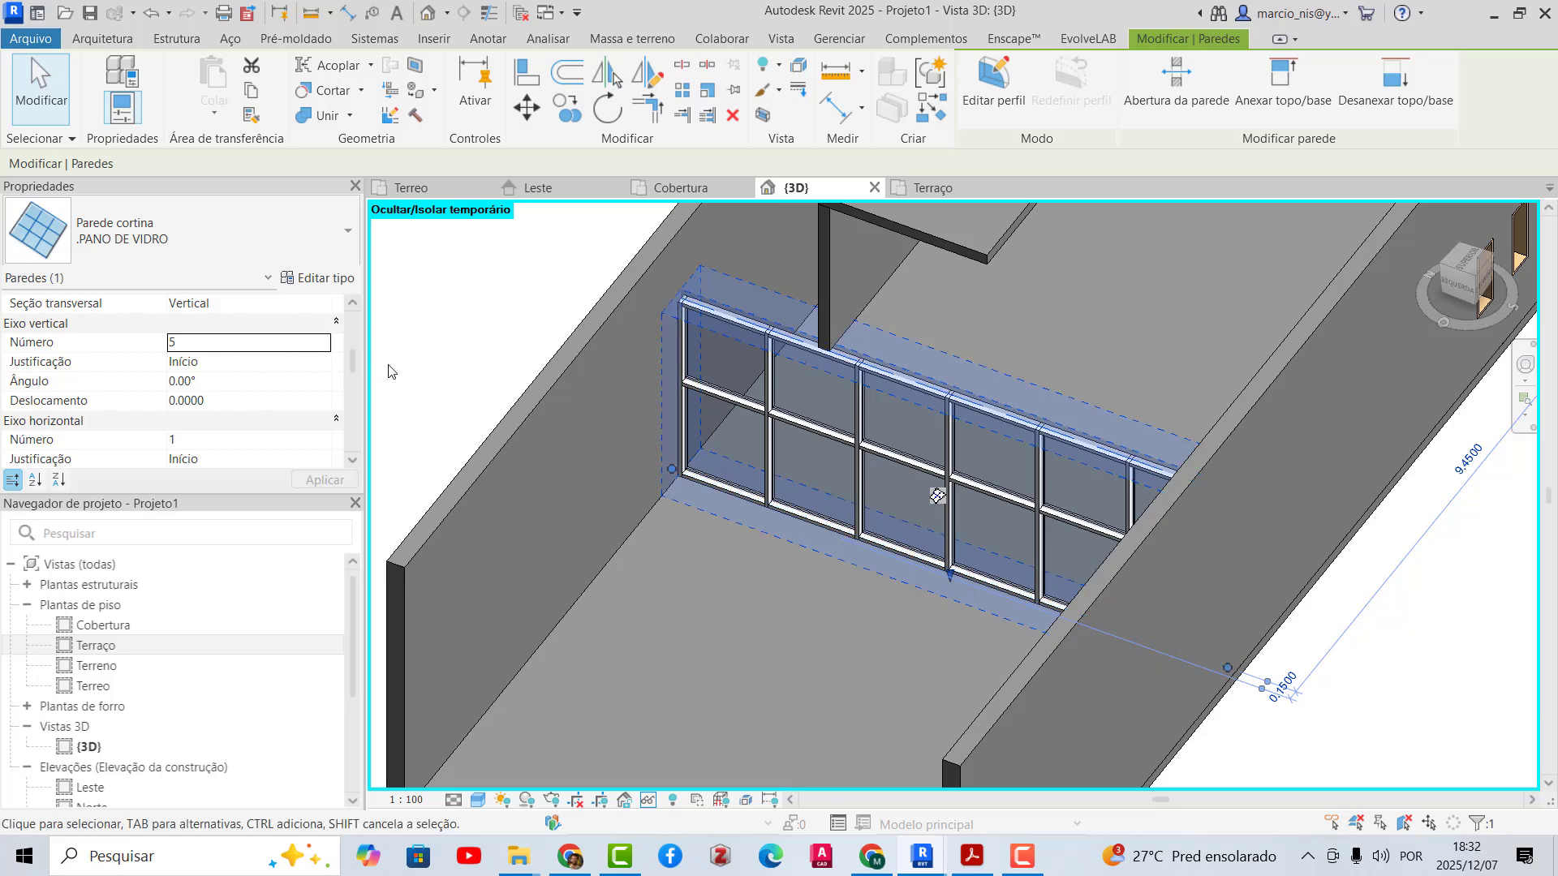
# - Examine the glass wall's panel division and its middle horizontal mullions up close
pyautogui.moveTo(354, 368); pyautogui.dragTo(353, 331)
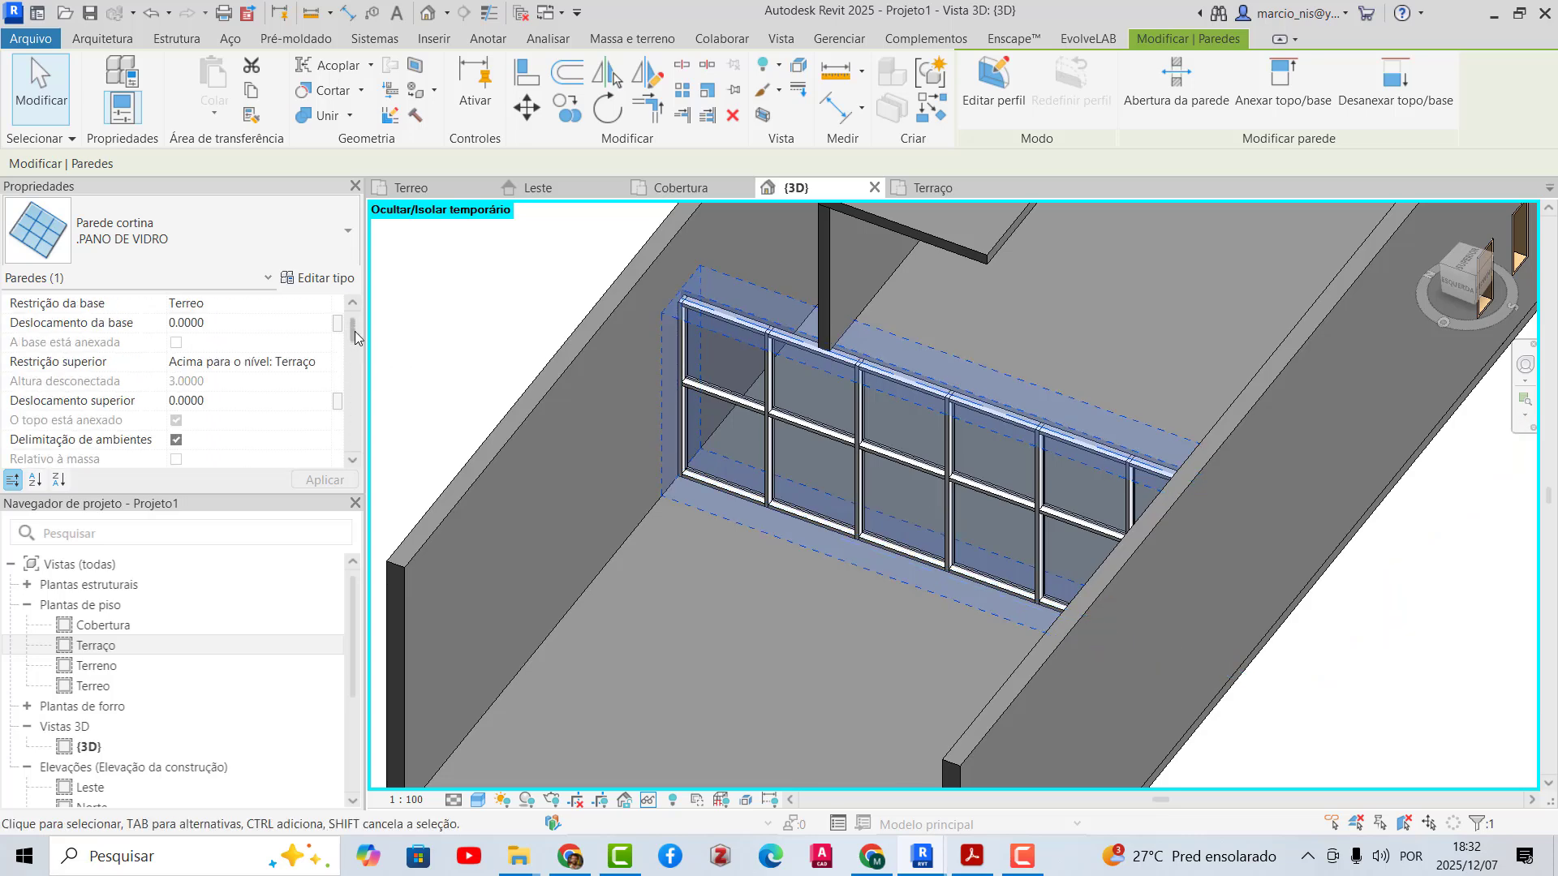
pyautogui.keyDown('shift'); pyautogui.moveTo(680, 478); pyautogui.dragTo(674, 409, button='middle'); pyautogui.keyUp('shift')
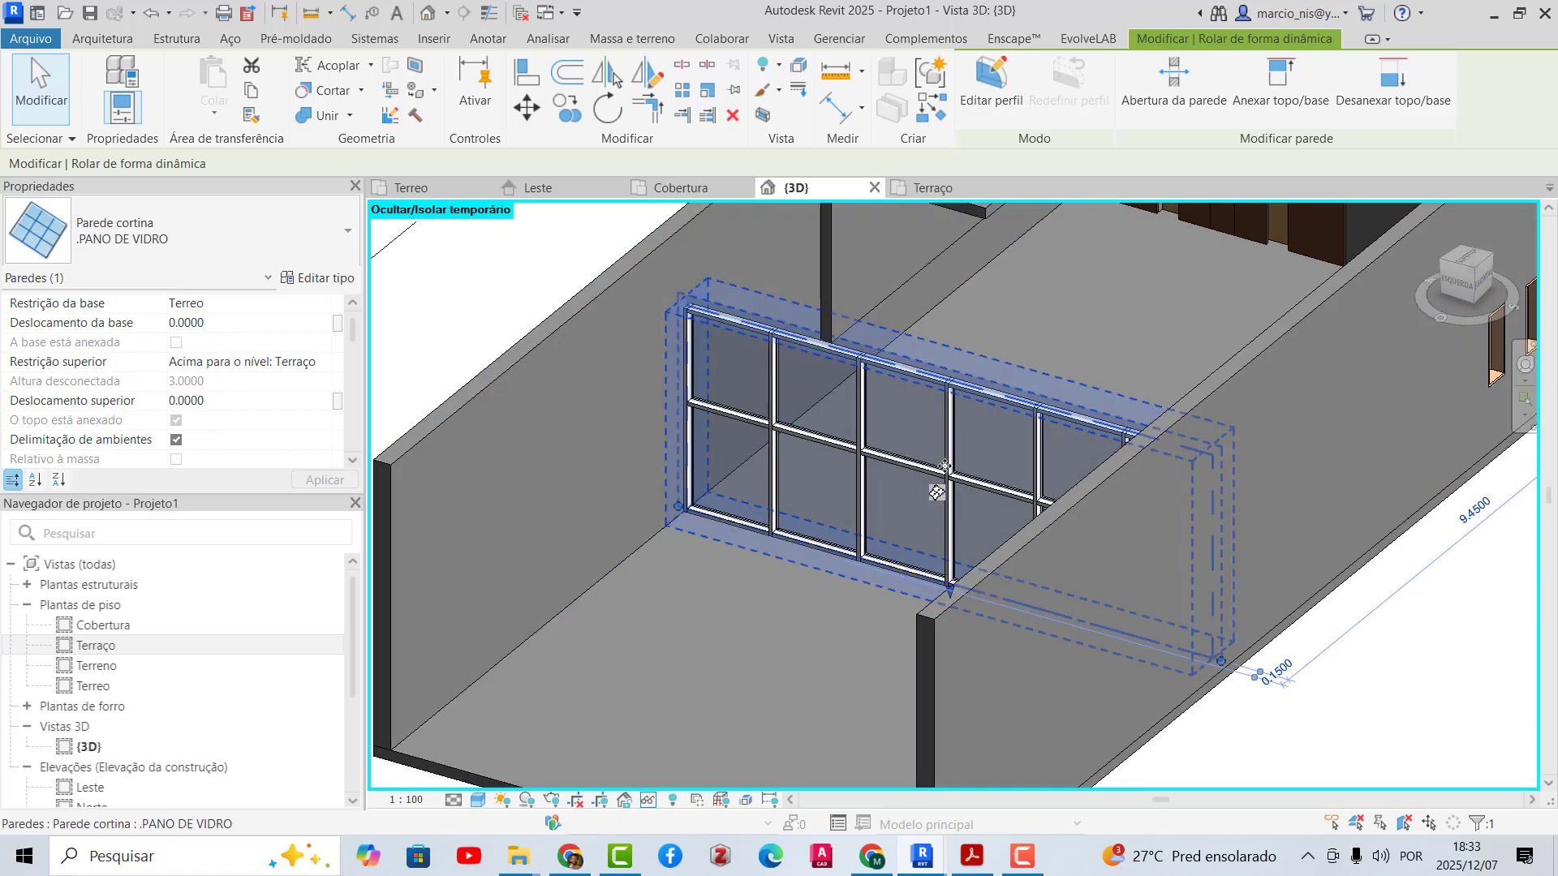
pyautogui.keyDown('shift'); pyautogui.moveTo(857, 490); pyautogui.dragTo(1053, 539, button='middle'); pyautogui.keyUp('shift')
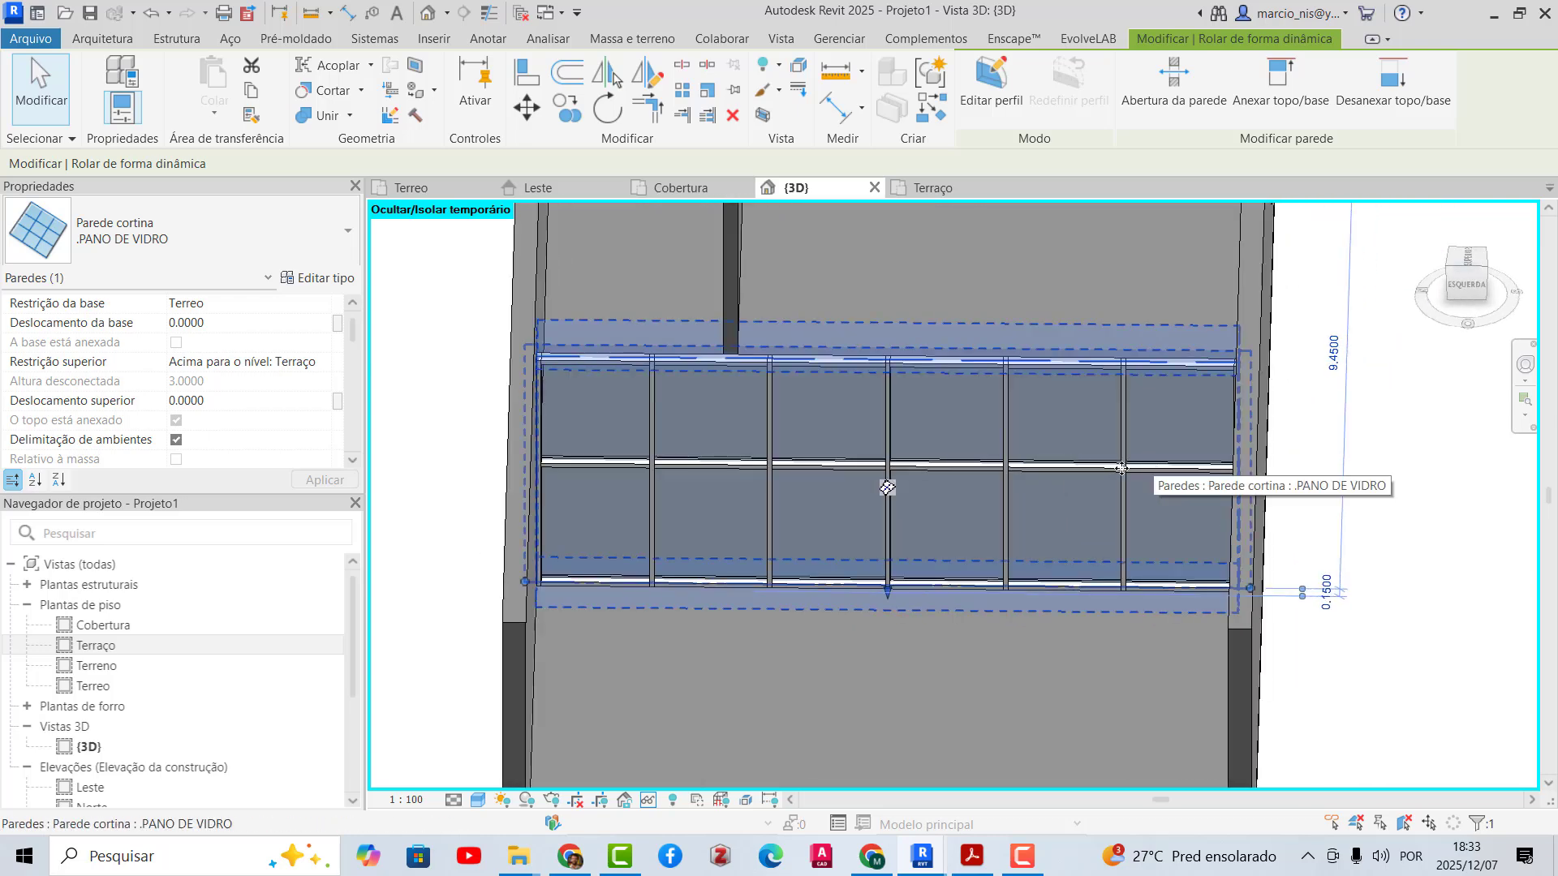
pyautogui.keyDown('shift'); pyautogui.moveTo(887, 479); pyautogui.dragTo(928, 469, button='middle'); pyautogui.keyUp('shift')
pyautogui.scroll(3, 927, 469)
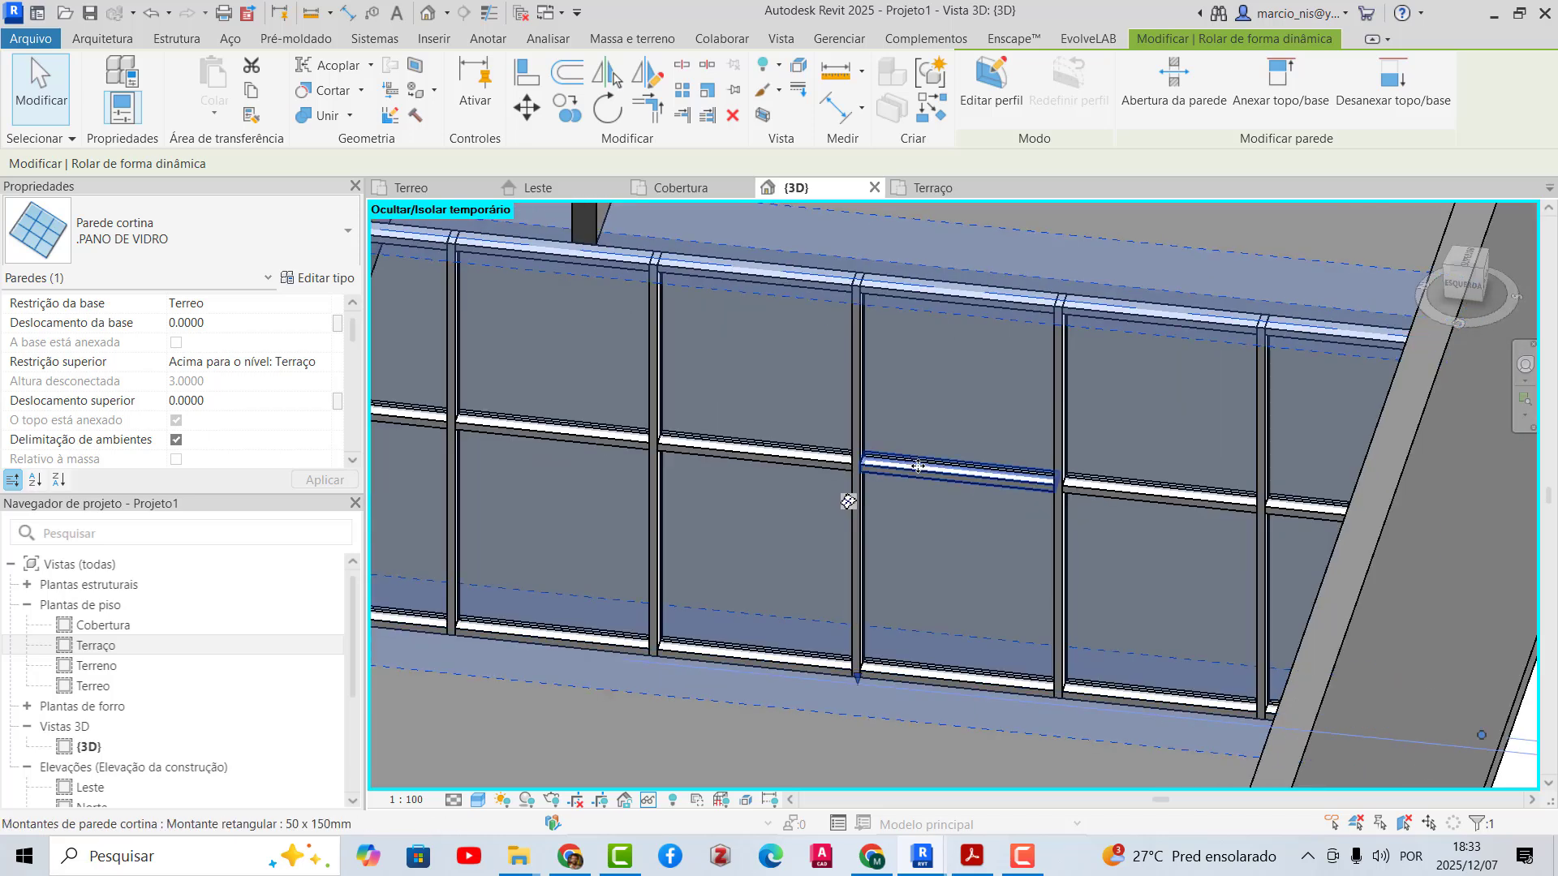
pyautogui.scroll(2, 917, 466)
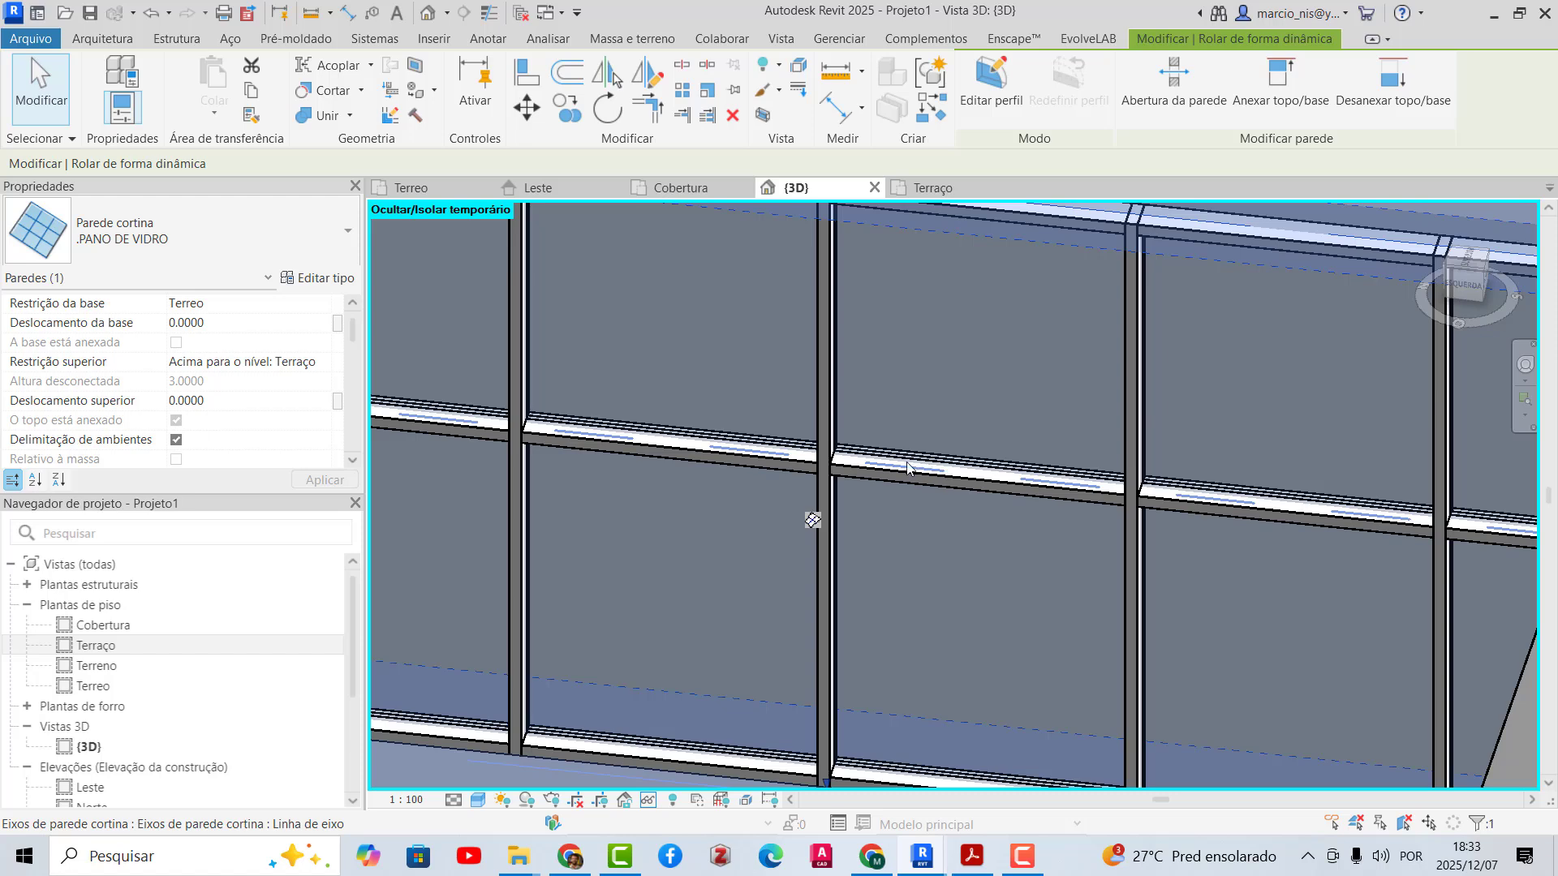
# - Switch the 3D view's visual style to hidden line
pyautogui.click(477, 800)
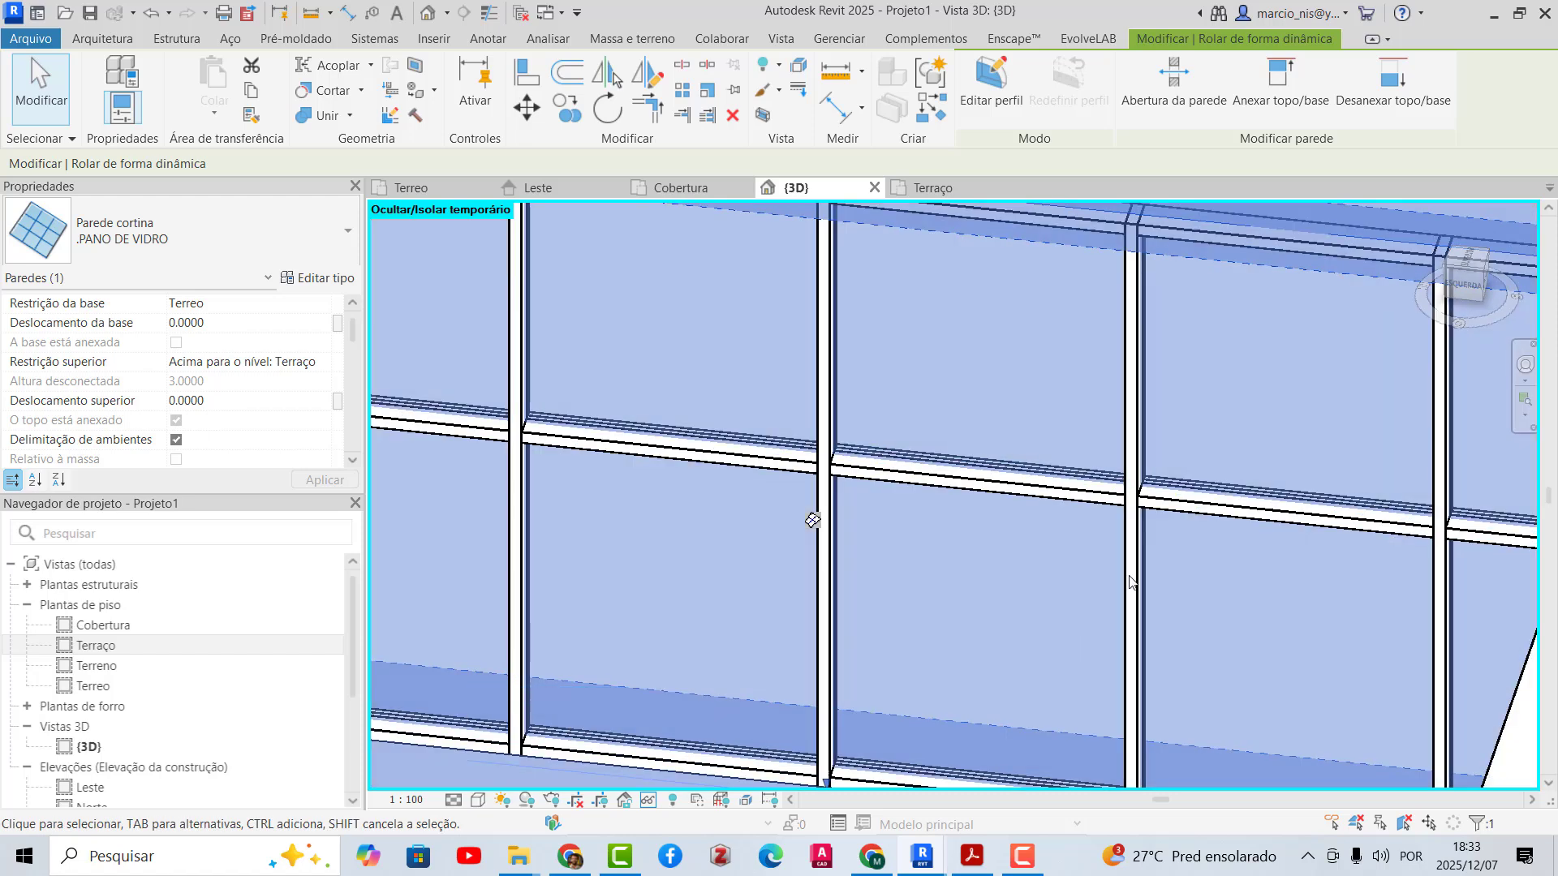
pyautogui.click(523, 697)
# - Unpin the middle horizontal grid line of the .PANO DE VIDRO wall and set its height above the base to 2.1 m
pyautogui.keyDown('shift'); pyautogui.moveTo(982, 542); pyautogui.dragTo(952, 481, button='middle'); pyautogui.keyUp('shift')
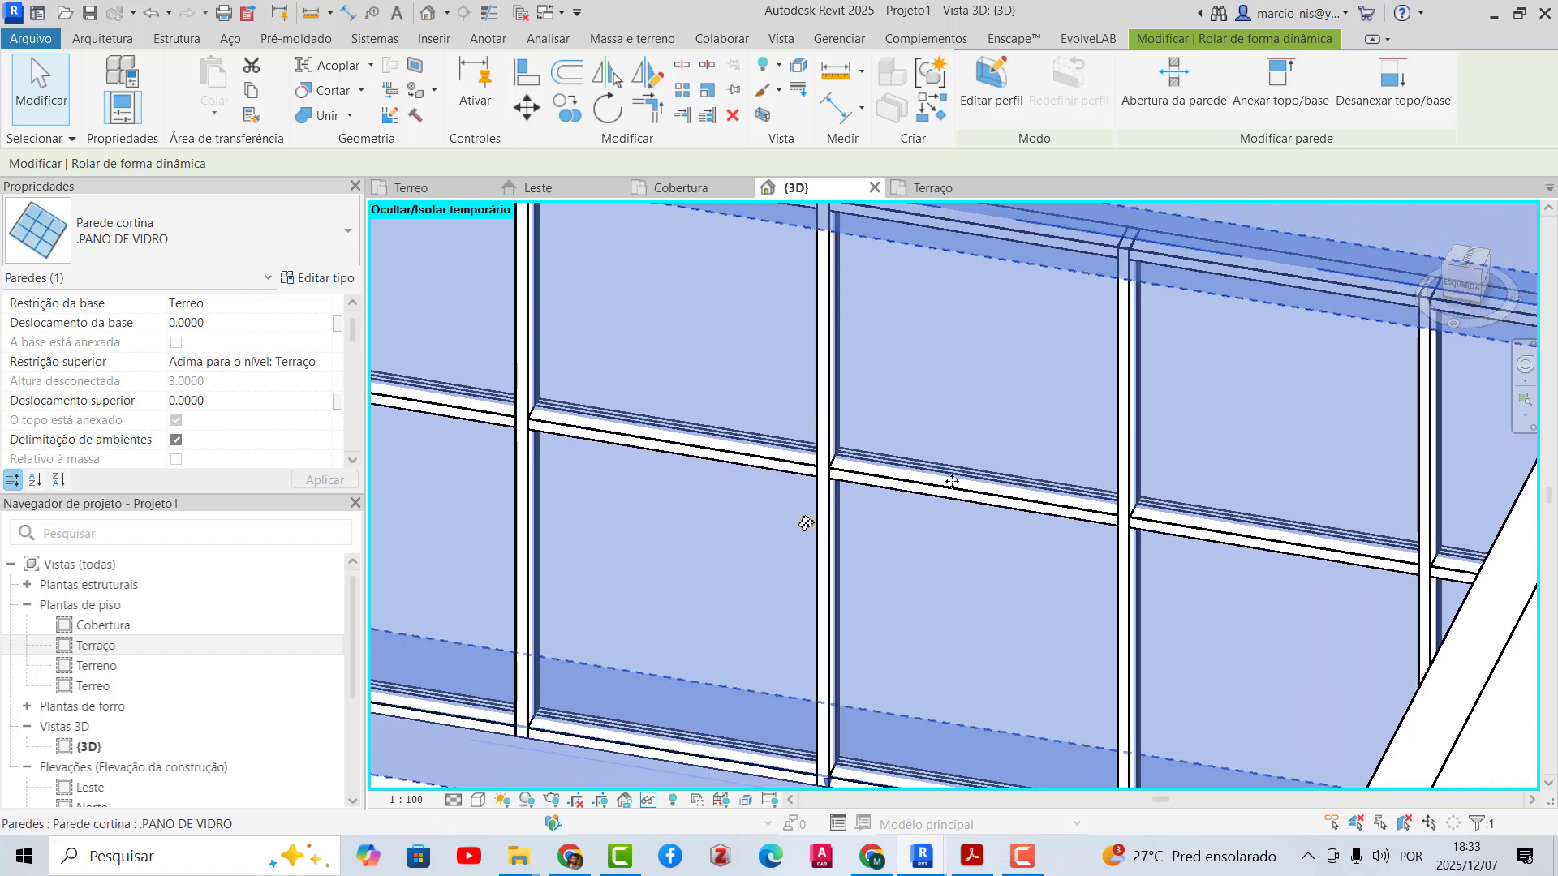
pyautogui.press('Tab')
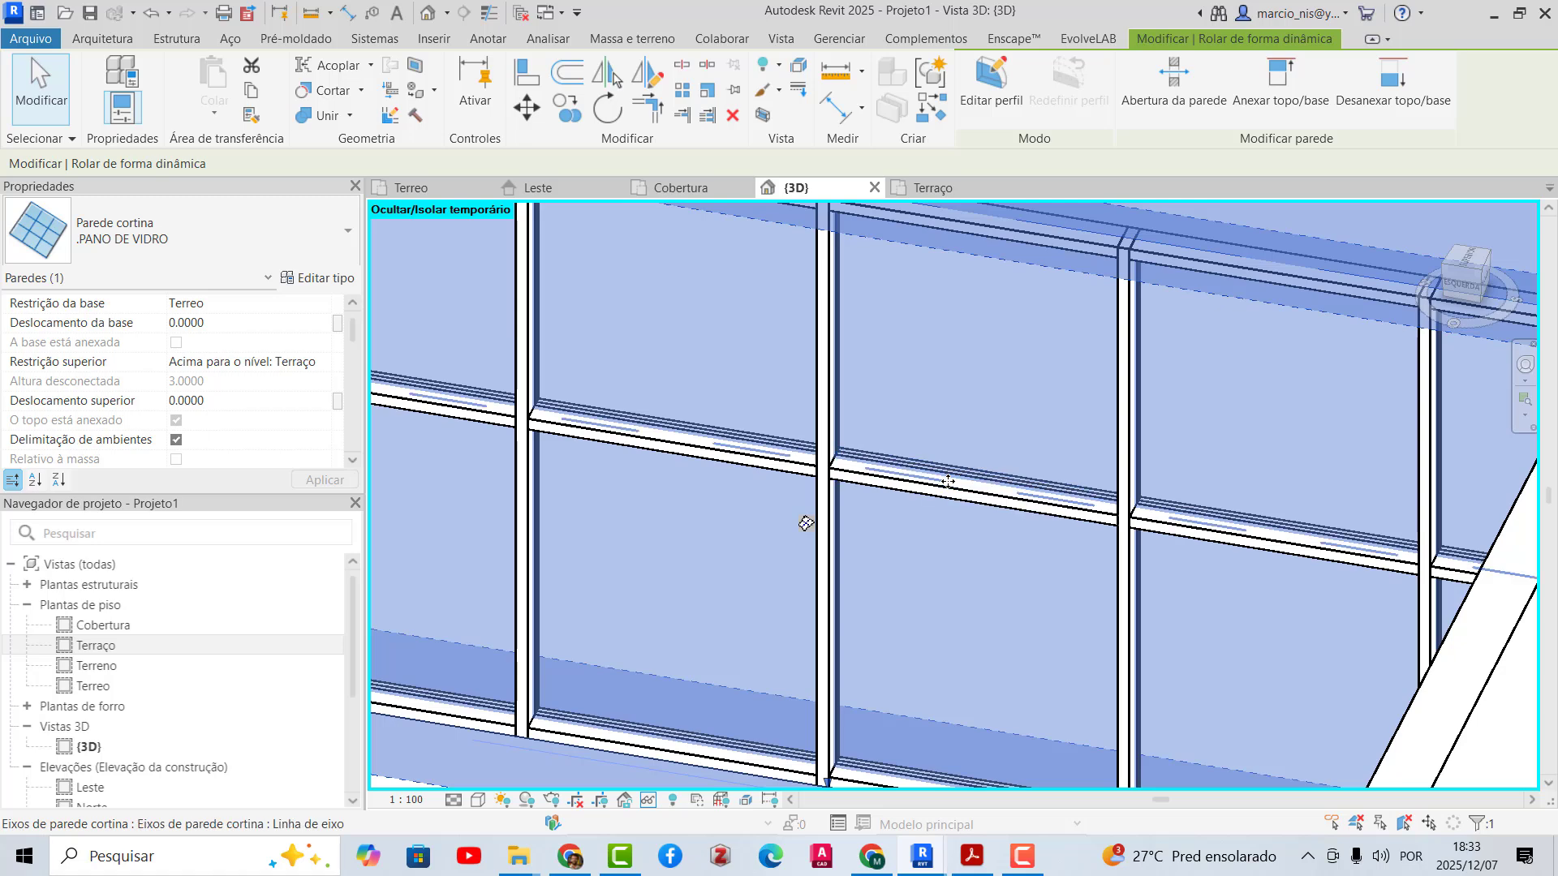
pyautogui.click(948, 481)
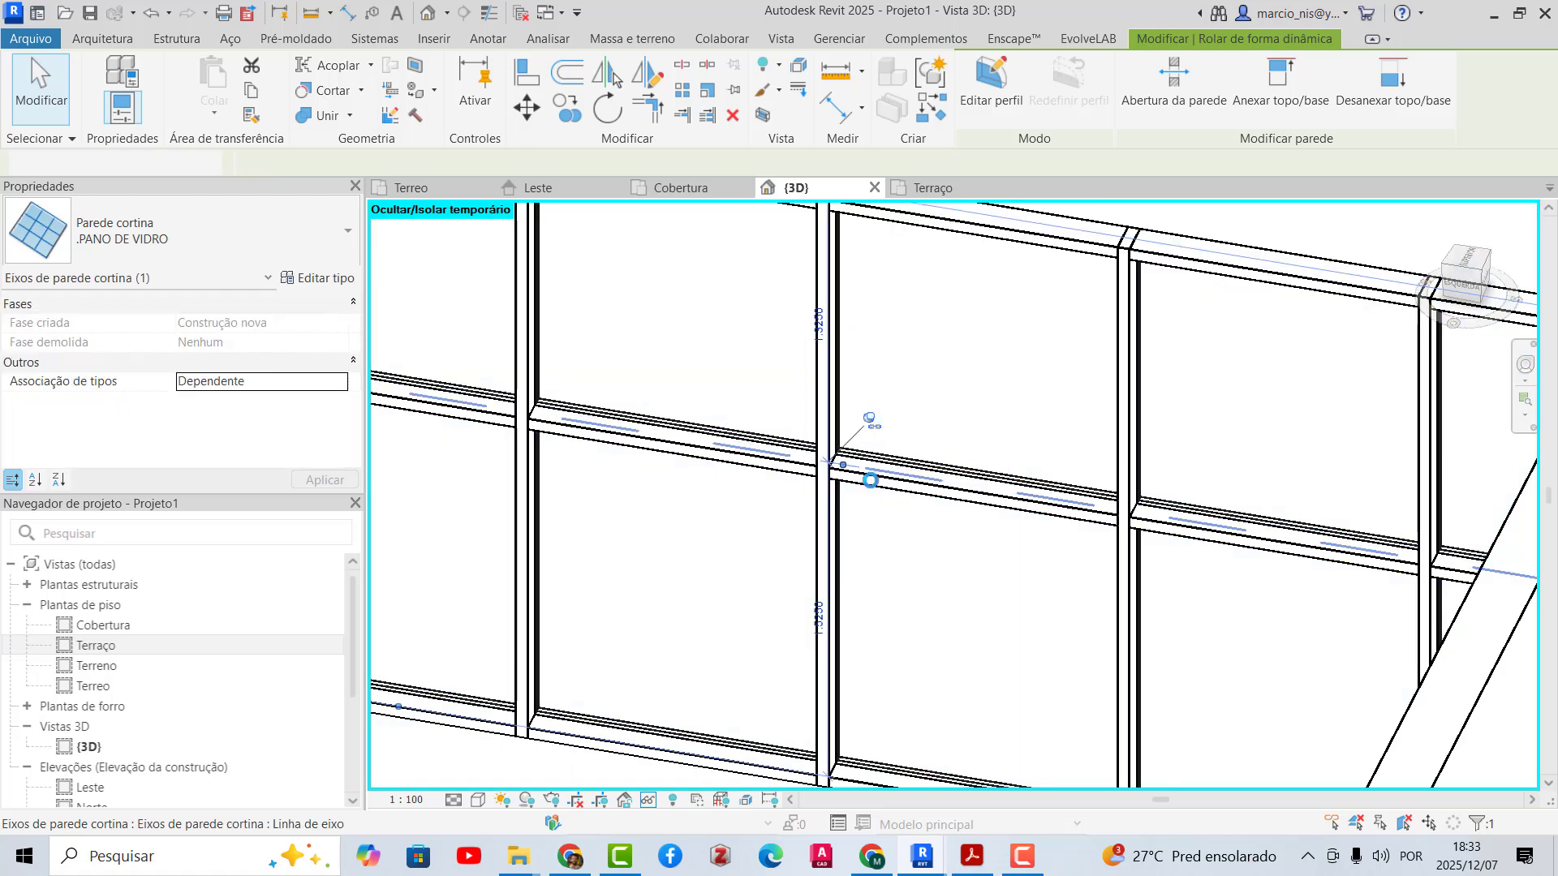
pyautogui.click(871, 421)
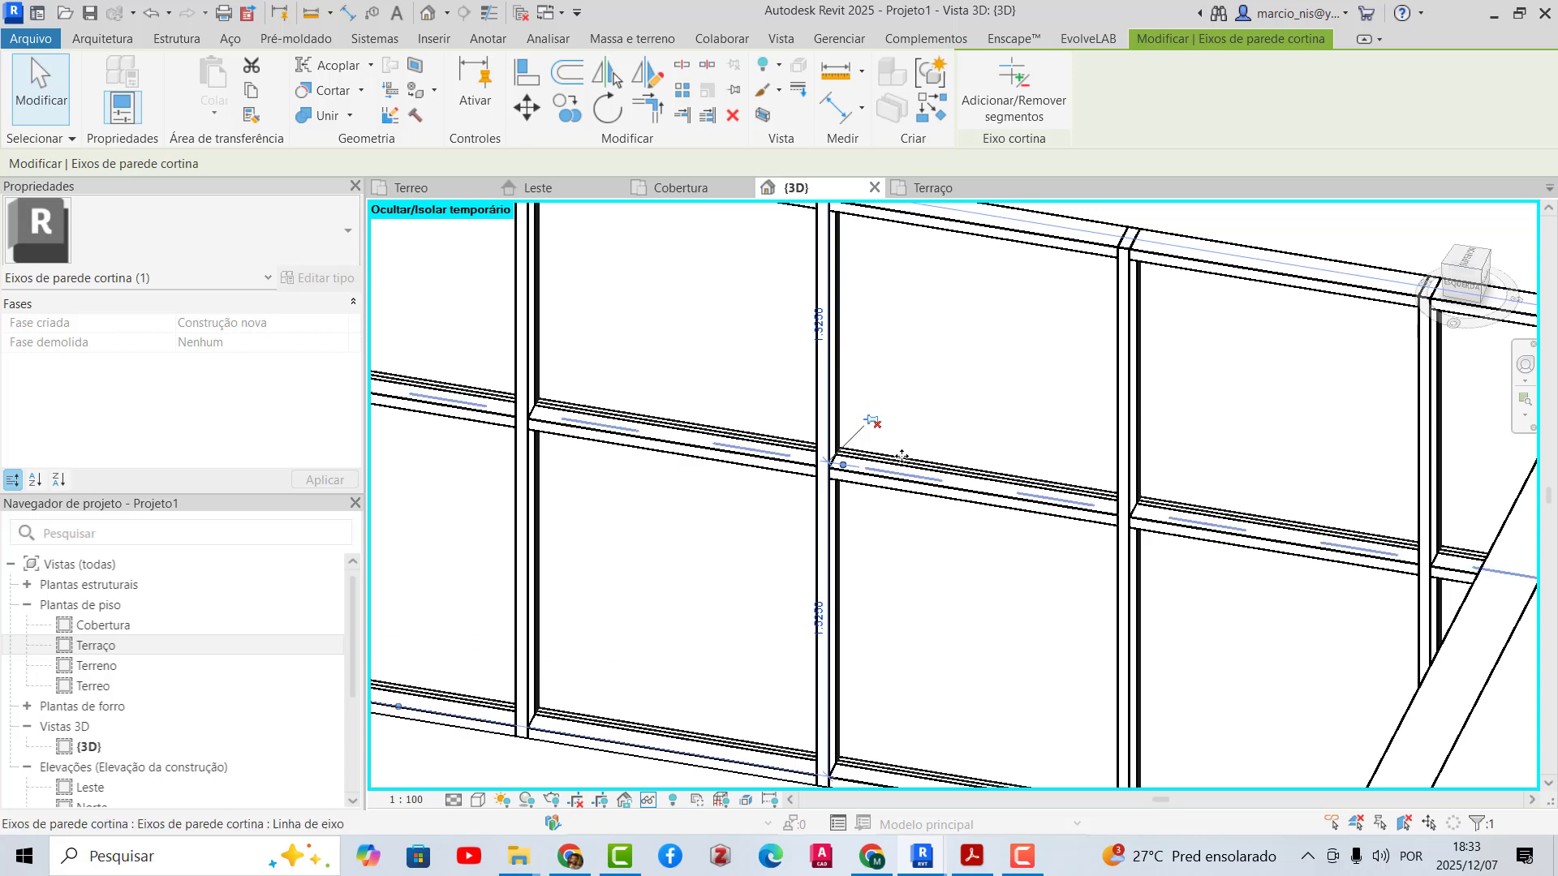
pyautogui.click(817, 623)
pyautogui.write('2')
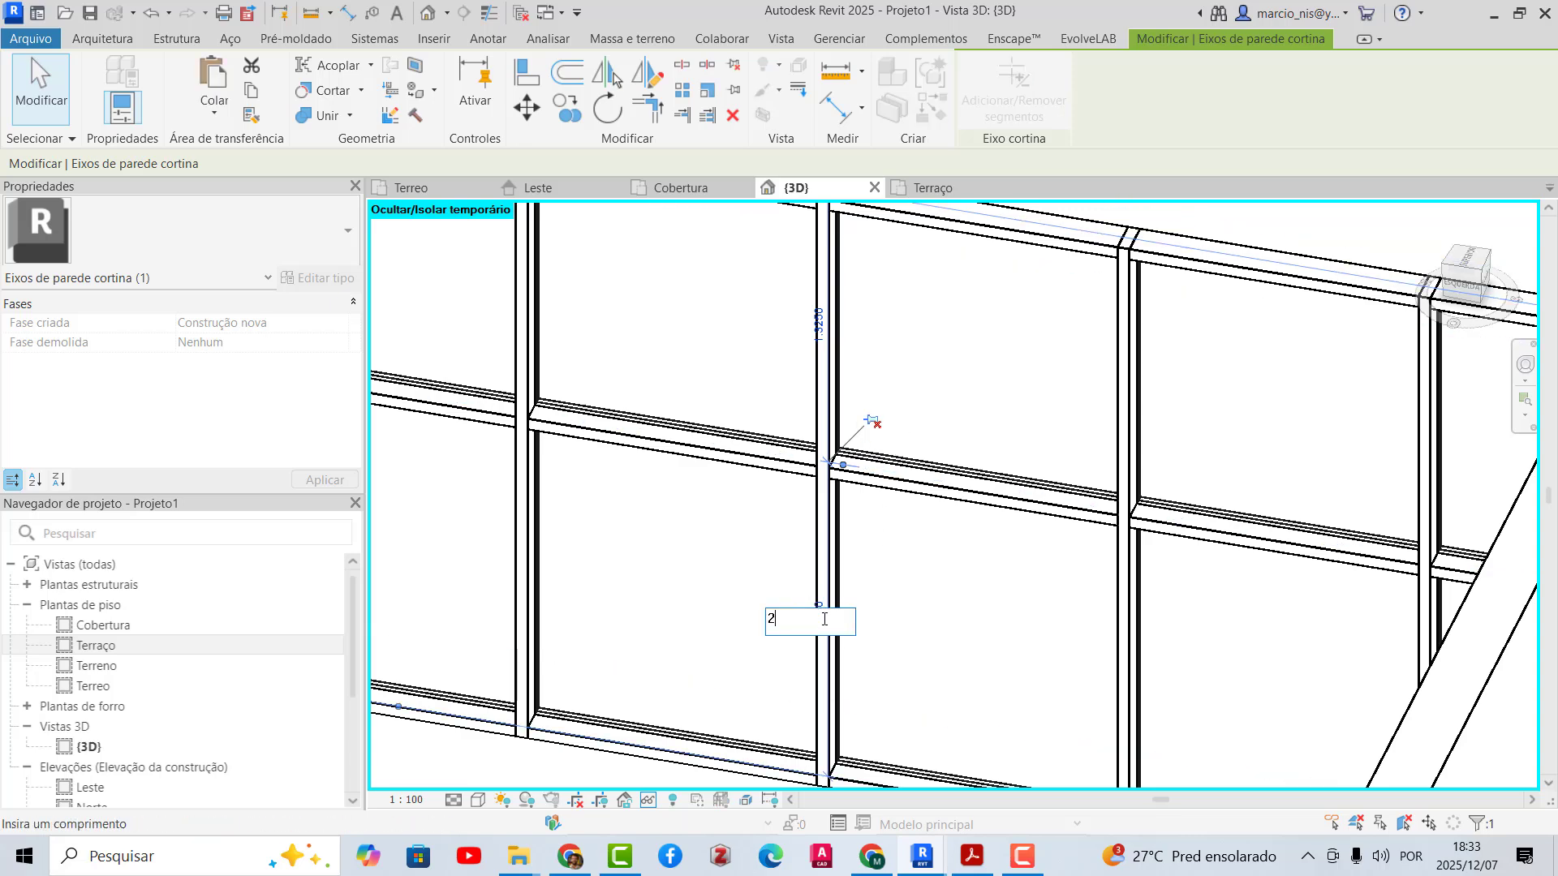
pyautogui.write('.1')
pyautogui.press('Return')
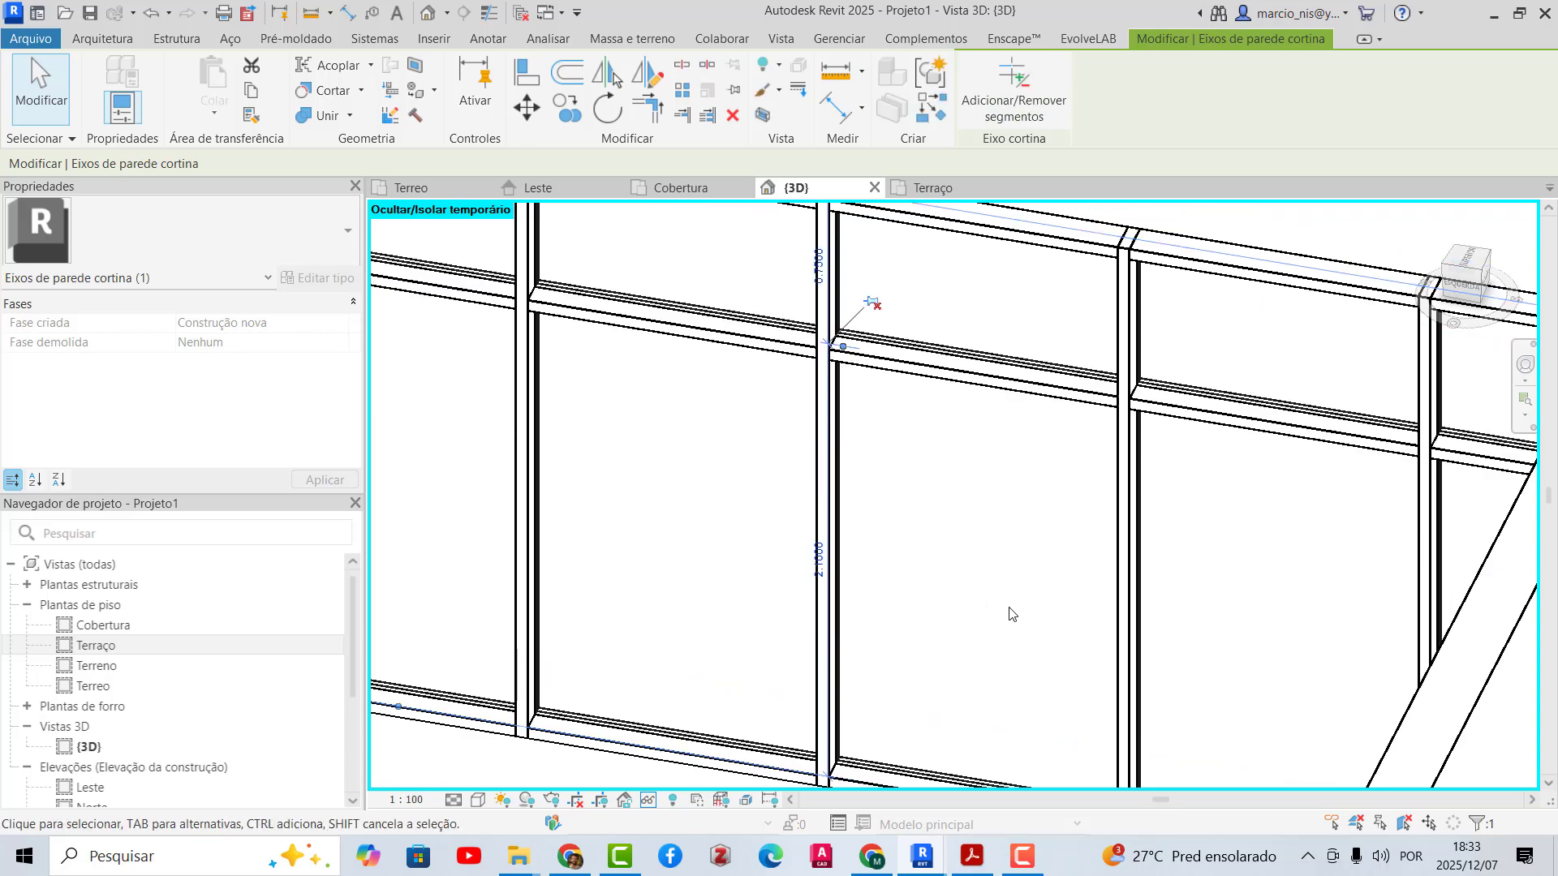
# - Examine the glass wall's panel division from several angles and up close
pyautogui.scroll(-2, 893, 382)
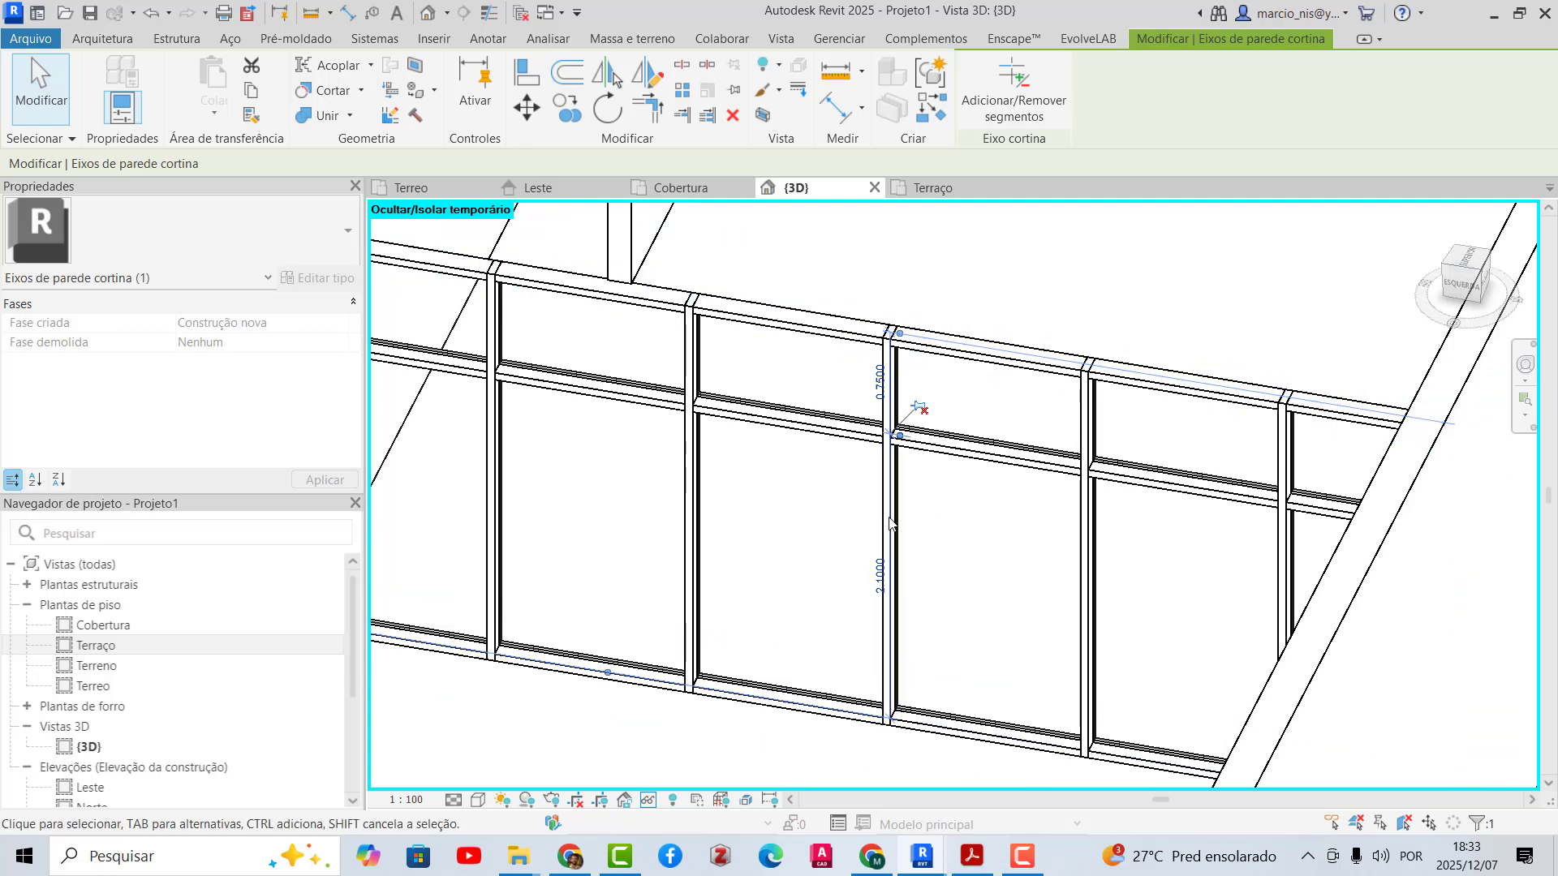
pyautogui.scroll(-2, 890, 524)
pyautogui.keyDown('shift'); pyautogui.moveTo(852, 652); pyautogui.dragTo(937, 659, button='middle'); pyautogui.keyUp('shift')
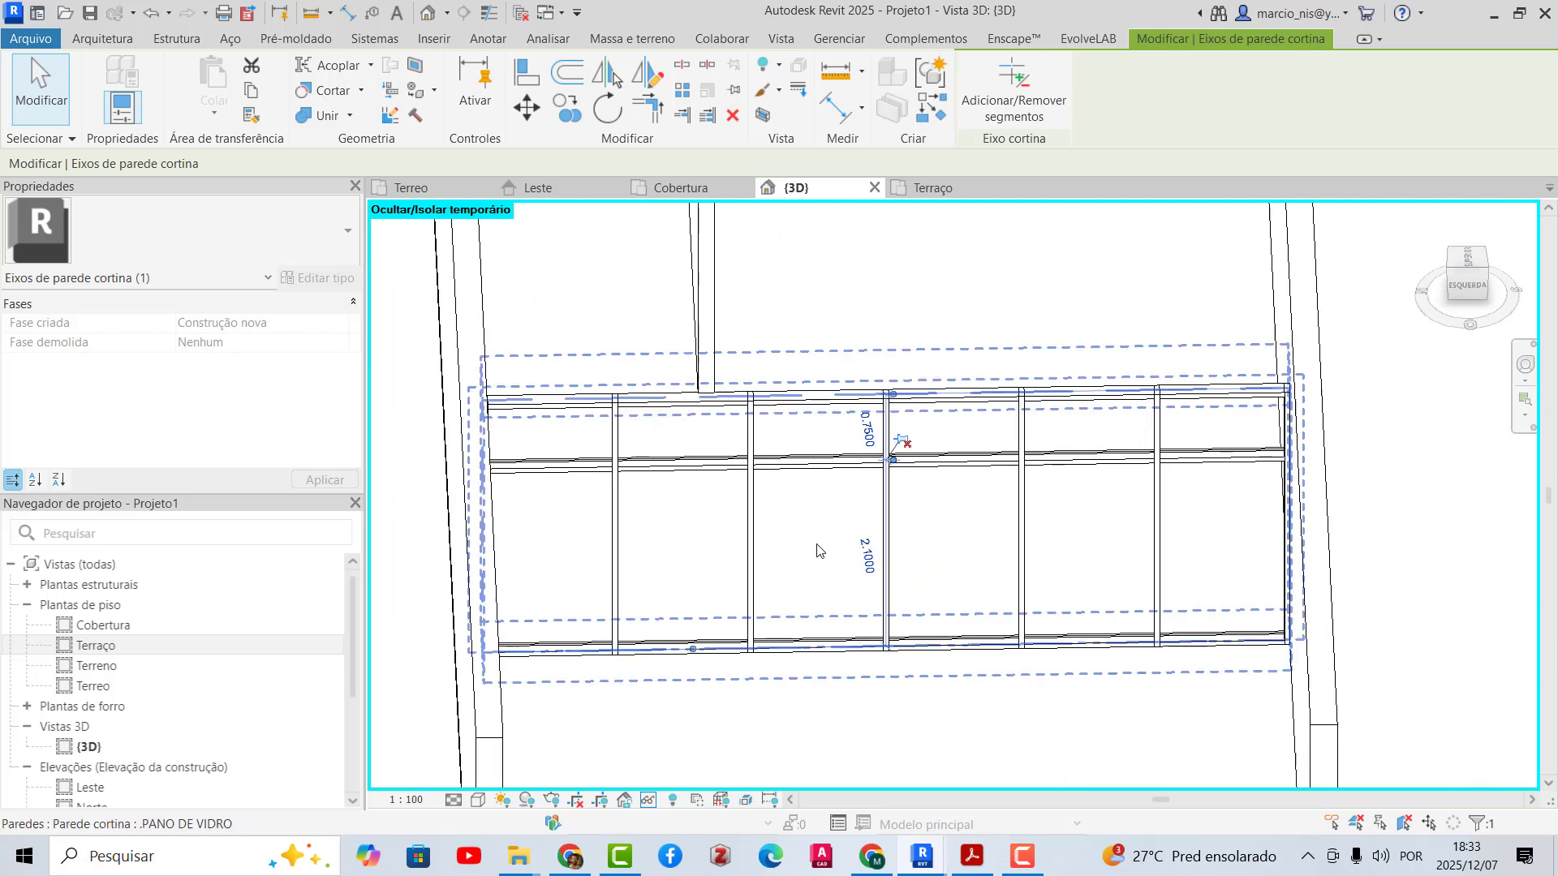
pyautogui.keyDown('shift'); pyautogui.moveTo(968, 584); pyautogui.dragTo(861, 601, button='middle'); pyautogui.keyUp('shift')
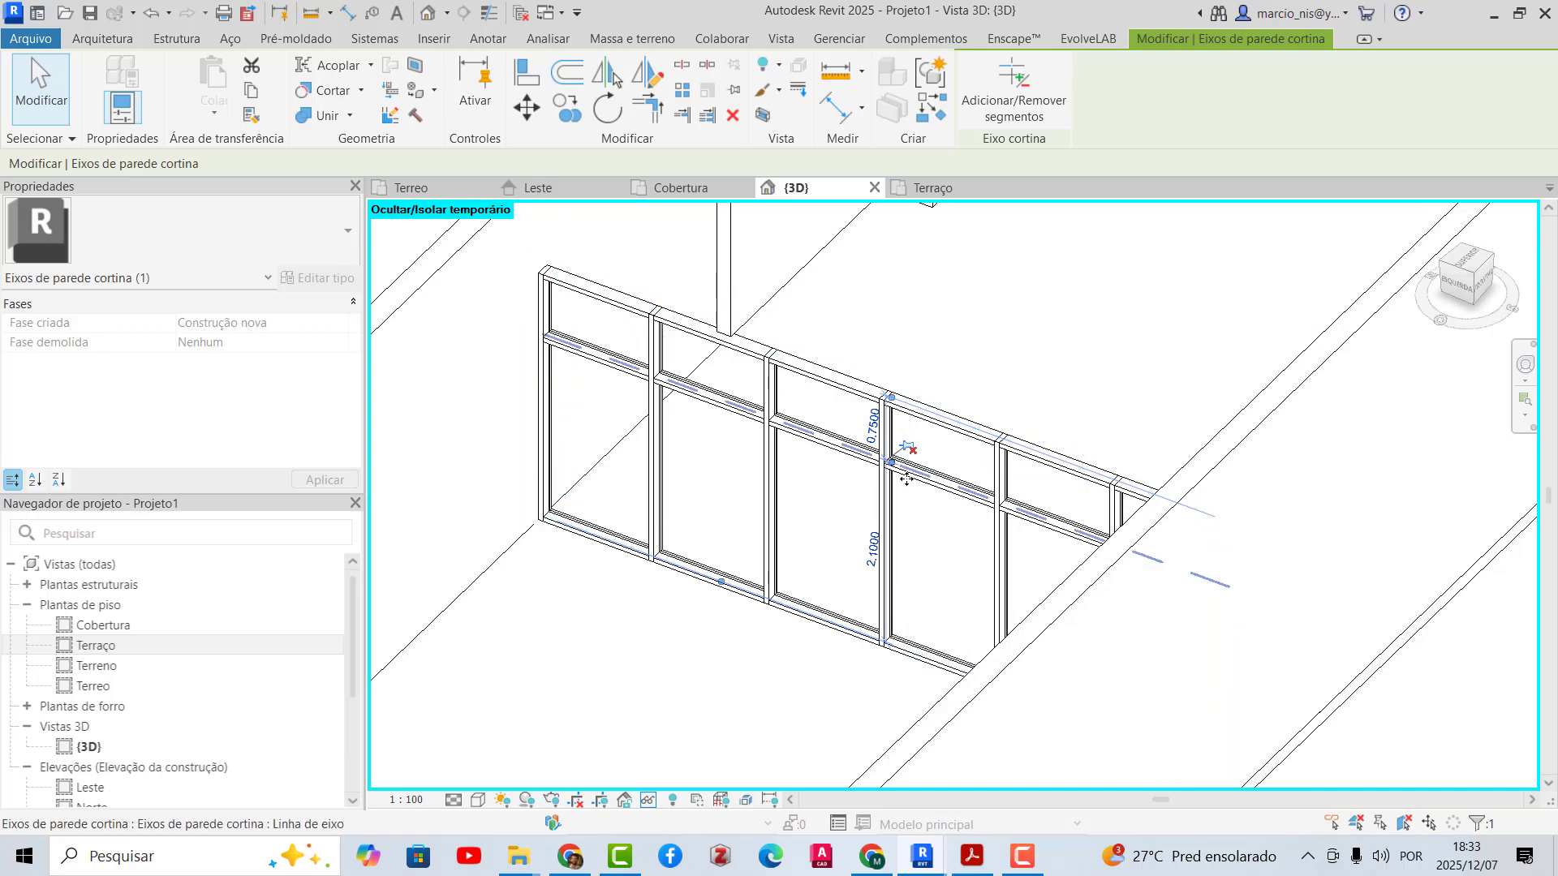
pyautogui.scroll(-2, 906, 479)
pyautogui.click(563, 291)
pyautogui.scroll(-1, 854, 515)
pyautogui.keyDown('shift'); pyautogui.moveTo(857, 518); pyautogui.dragTo(899, 539, button='middle'); pyautogui.keyUp('shift')
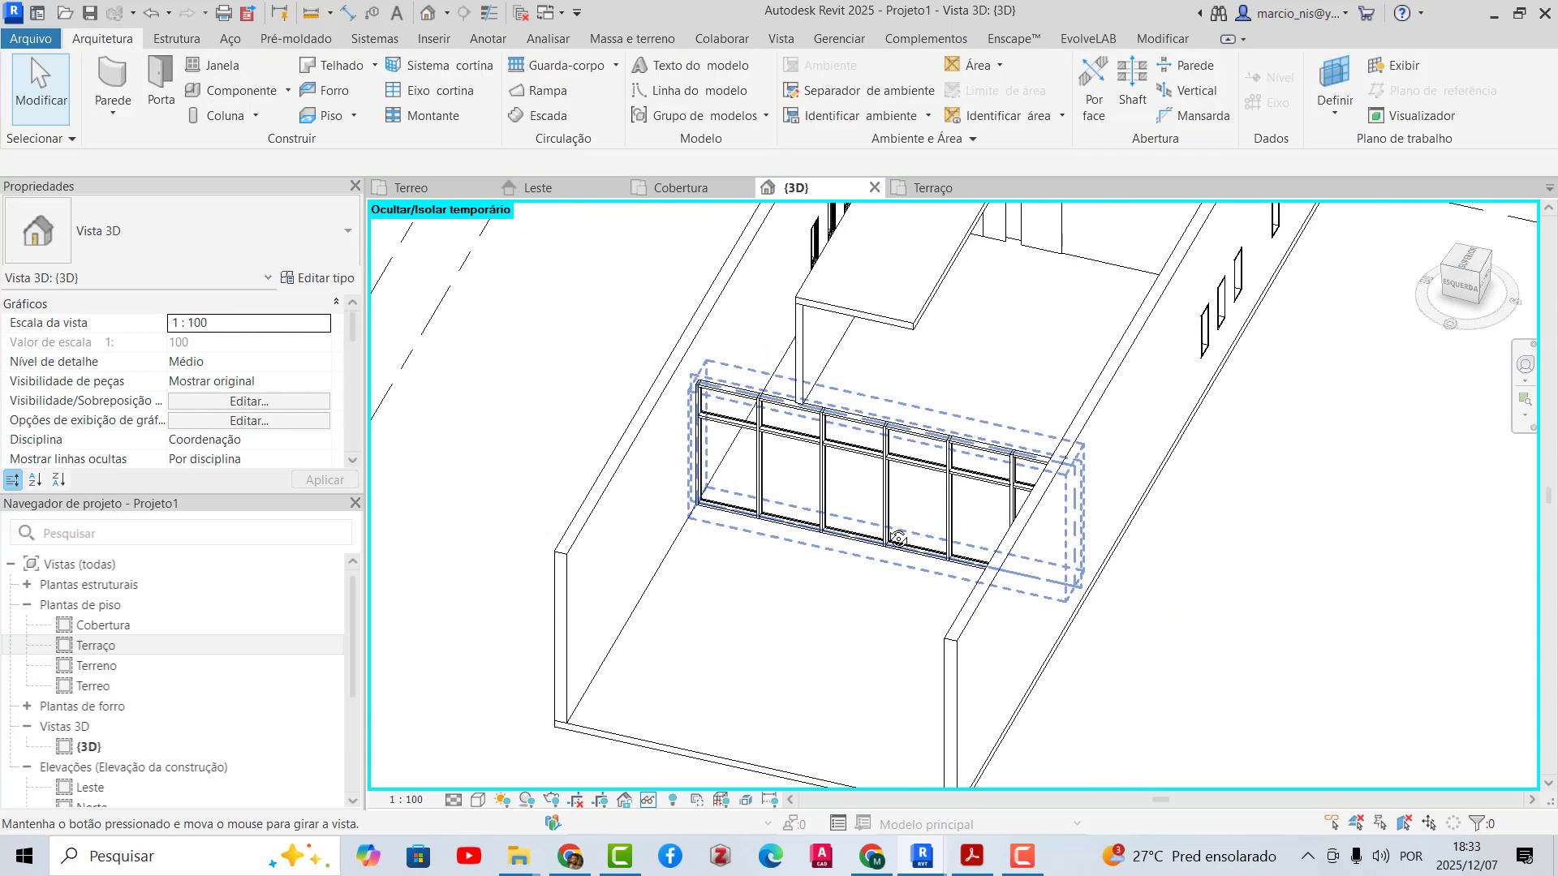
pyautogui.keyDown('shift'); pyautogui.moveTo(1234, 578); pyautogui.dragTo(901, 485, button='middle'); pyautogui.keyUp('shift')
pyautogui.scroll(2, 899, 466)
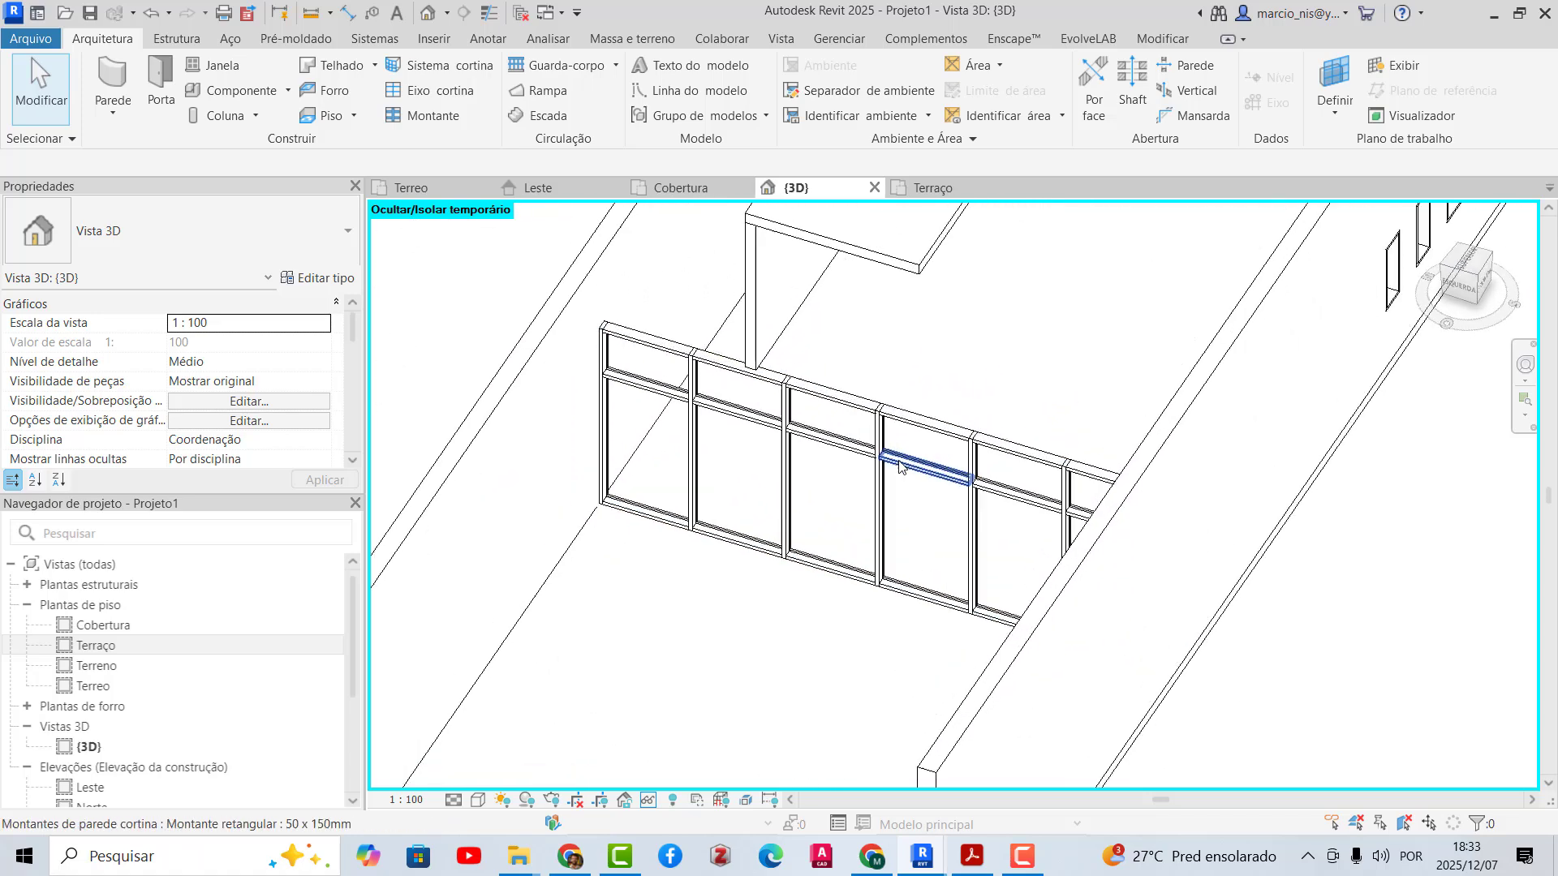
pyautogui.scroll(3, 811, 471)
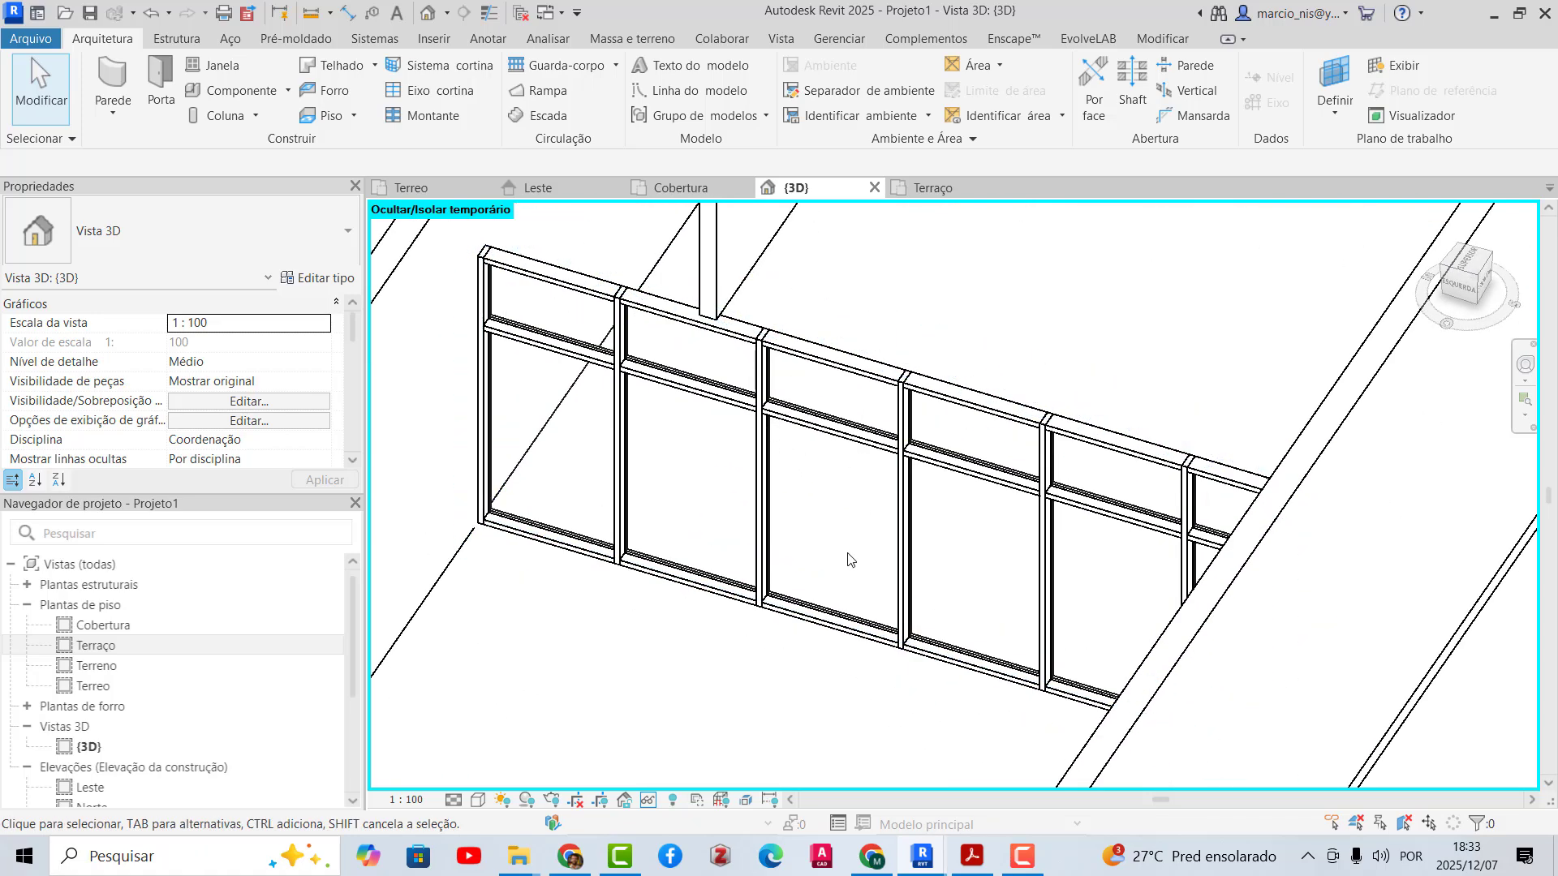
pyautogui.scroll(1, 848, 560)
pyautogui.scroll(2, 894, 522)
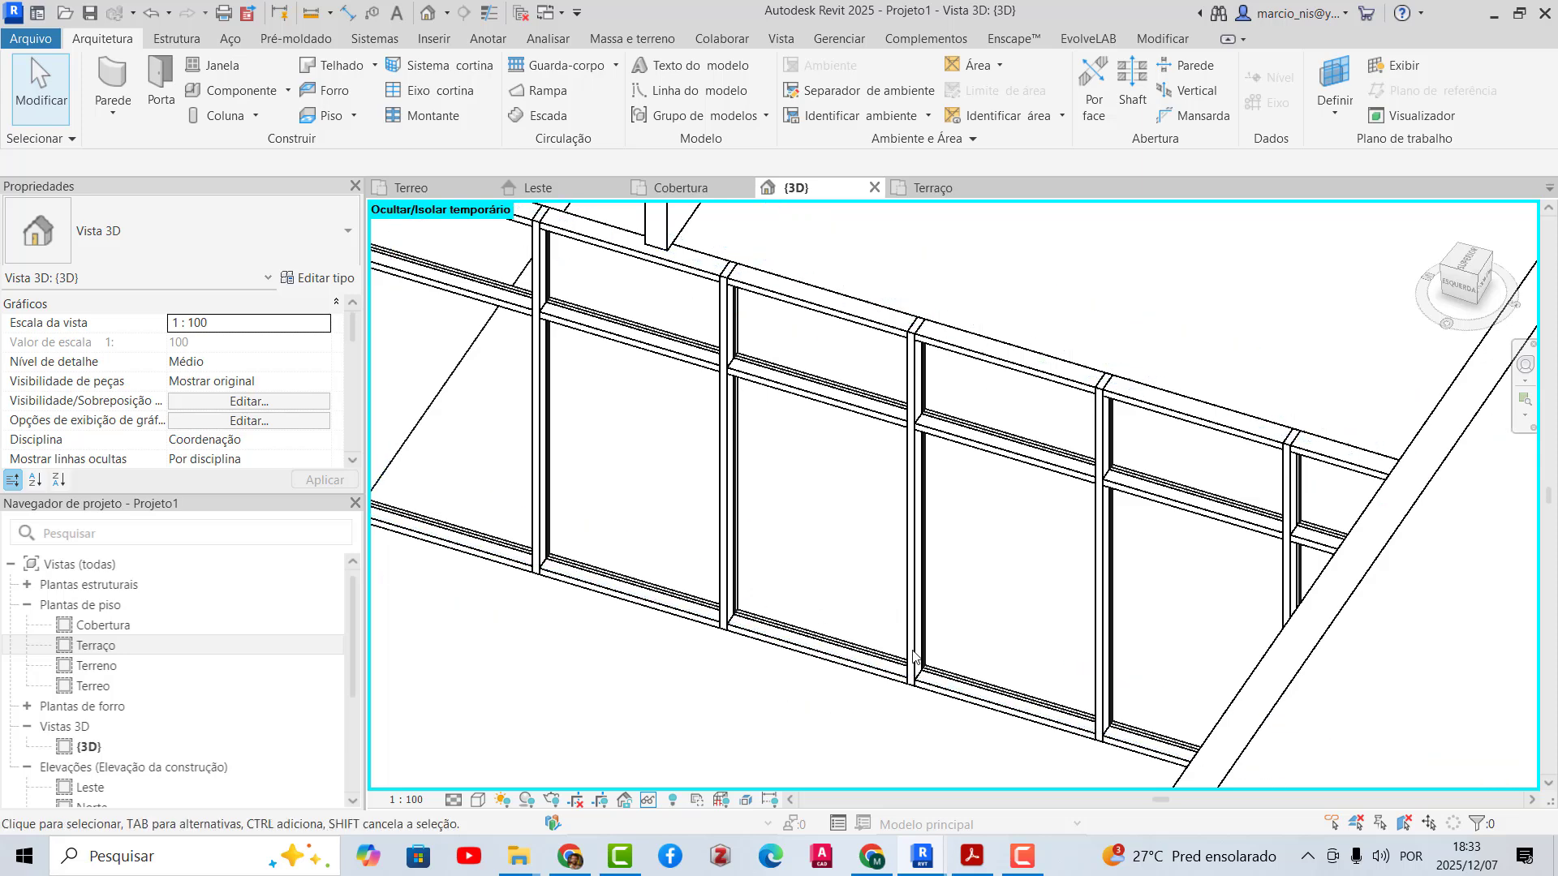
# - Load the Porta-Parede-Cortina-Vidro-Único family from the Aula 10 folder into the Revit project and dismiss the warning
pyautogui.moveTo(523, 863)
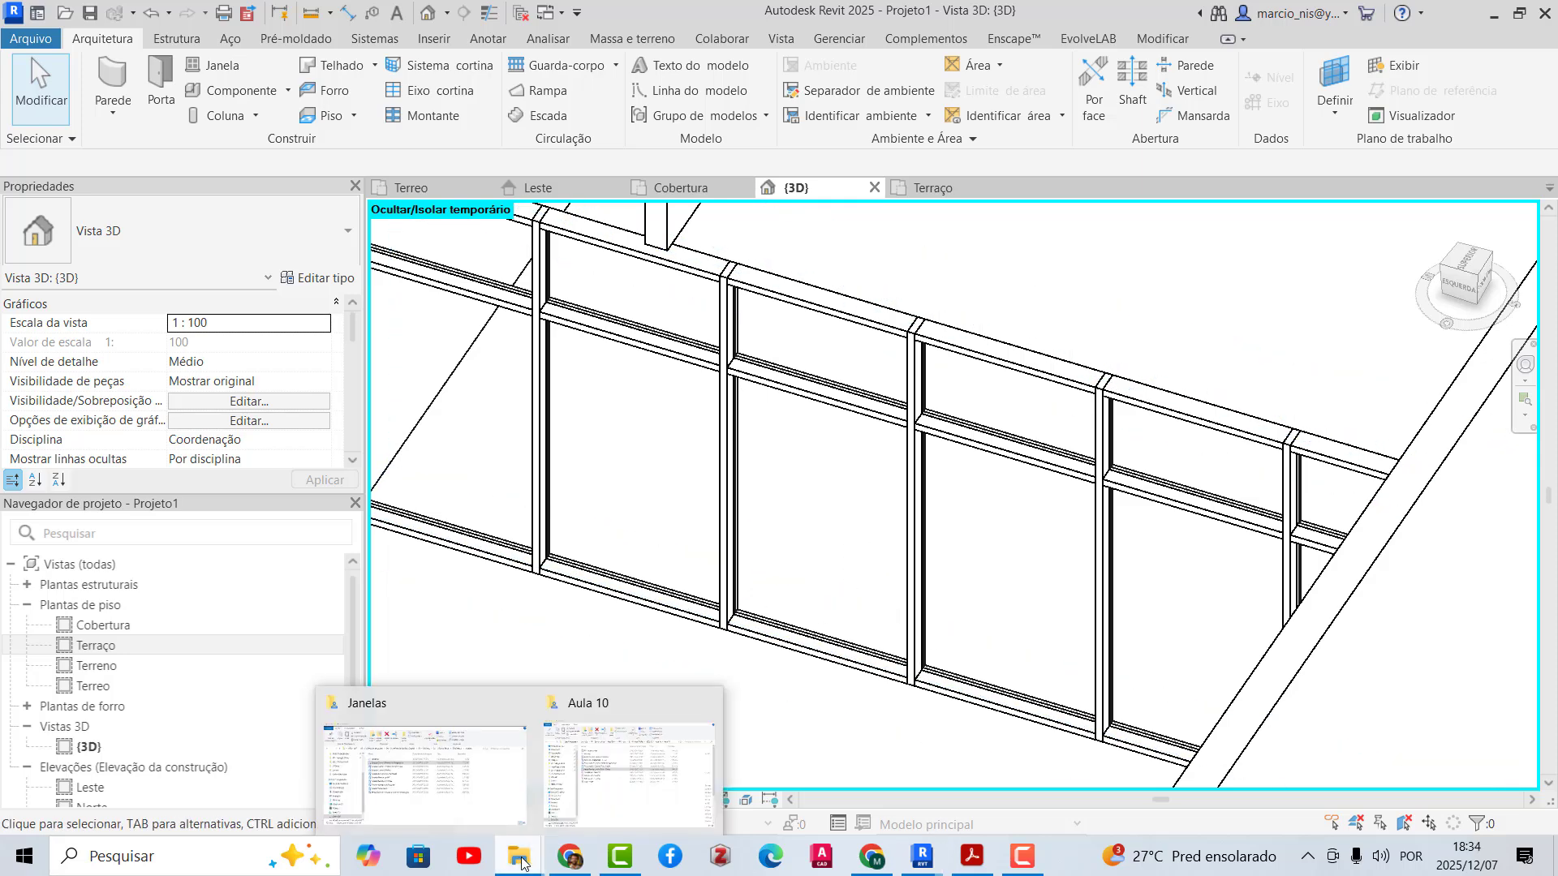
pyautogui.click(653, 791)
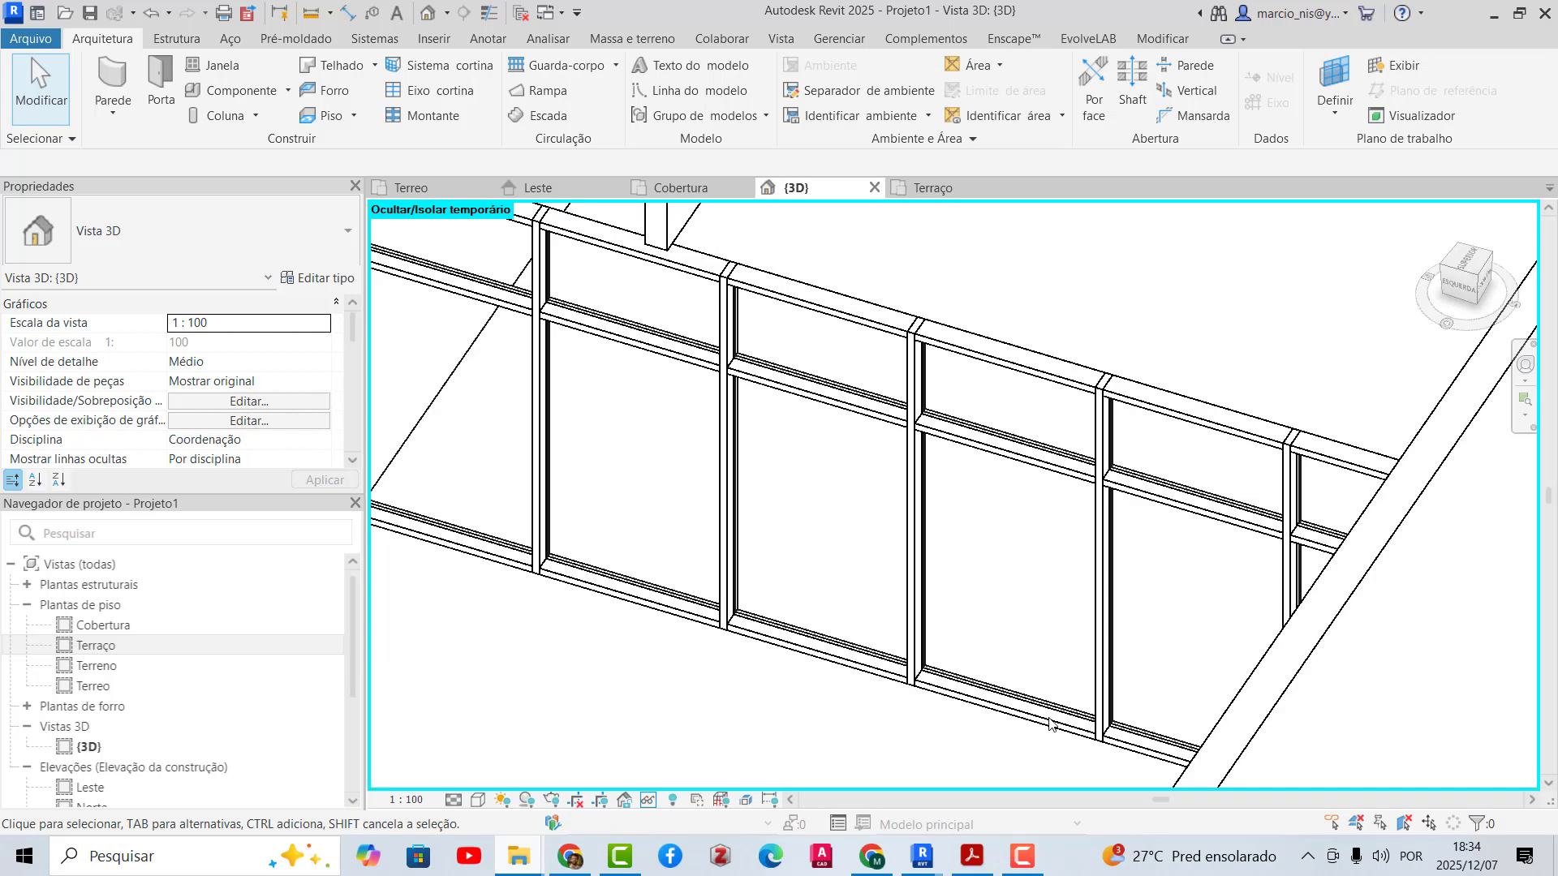
pyautogui.moveTo(1181, 95); pyautogui.dragTo(1133, 86)
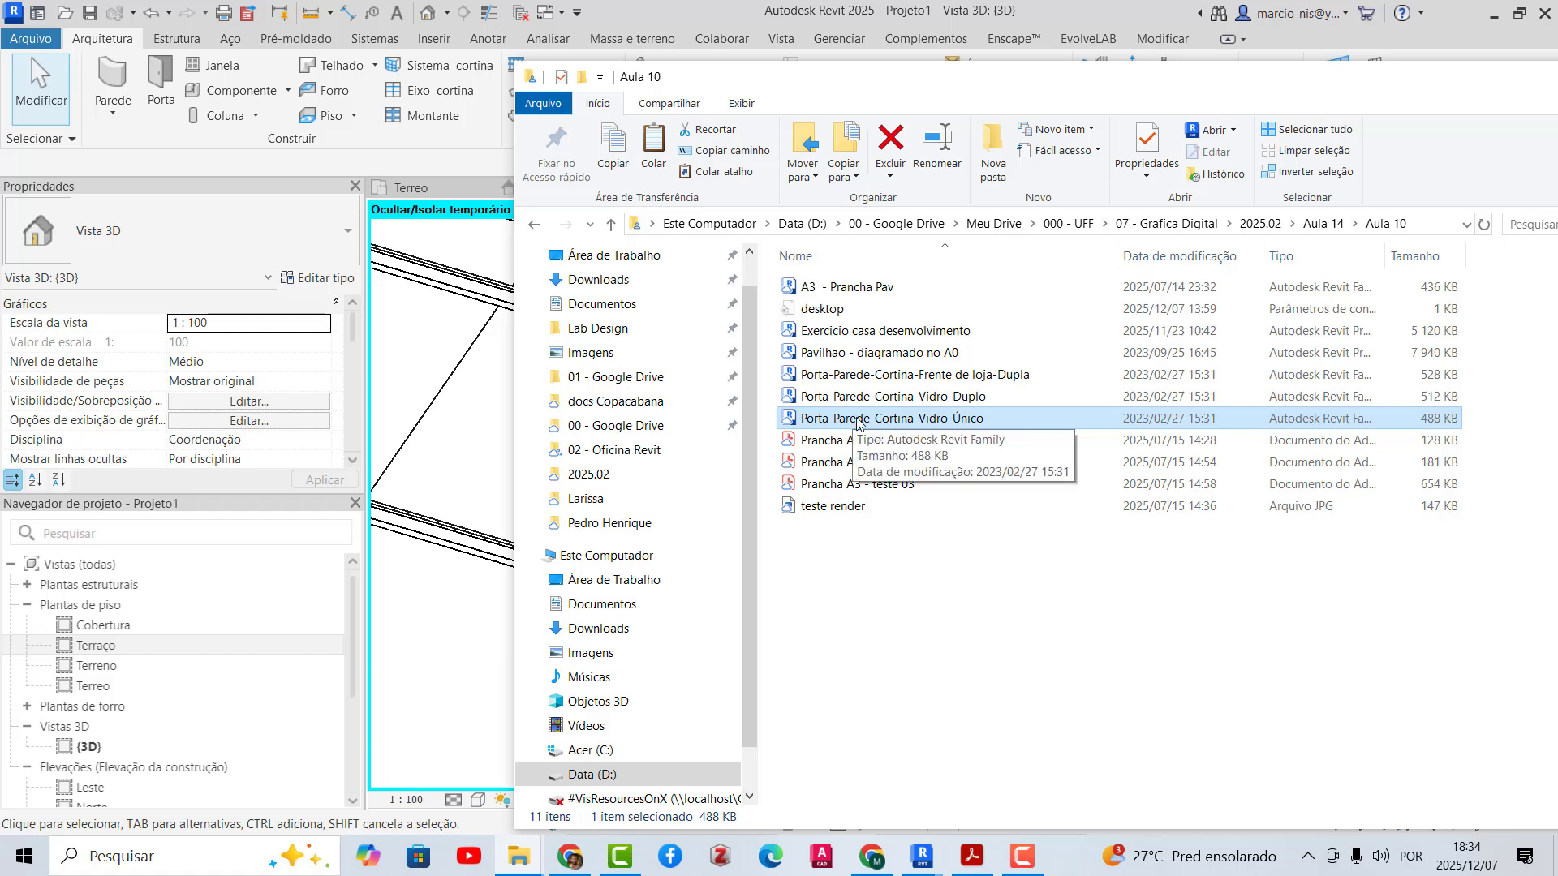
pyautogui.moveTo(951, 421); pyautogui.dragTo(485, 470)
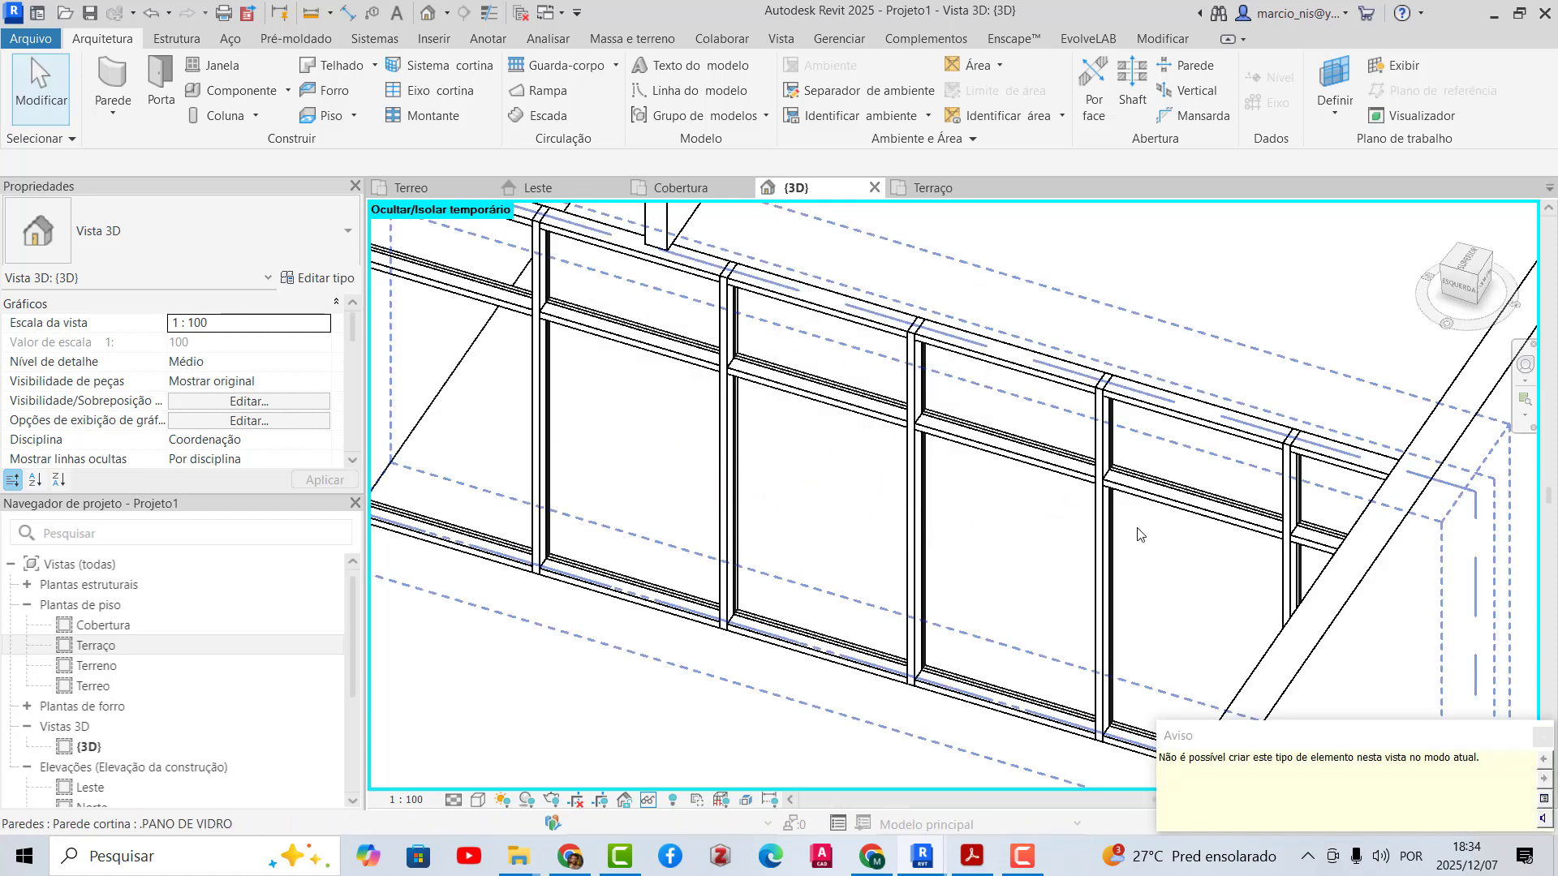
pyautogui.click(1544, 738)
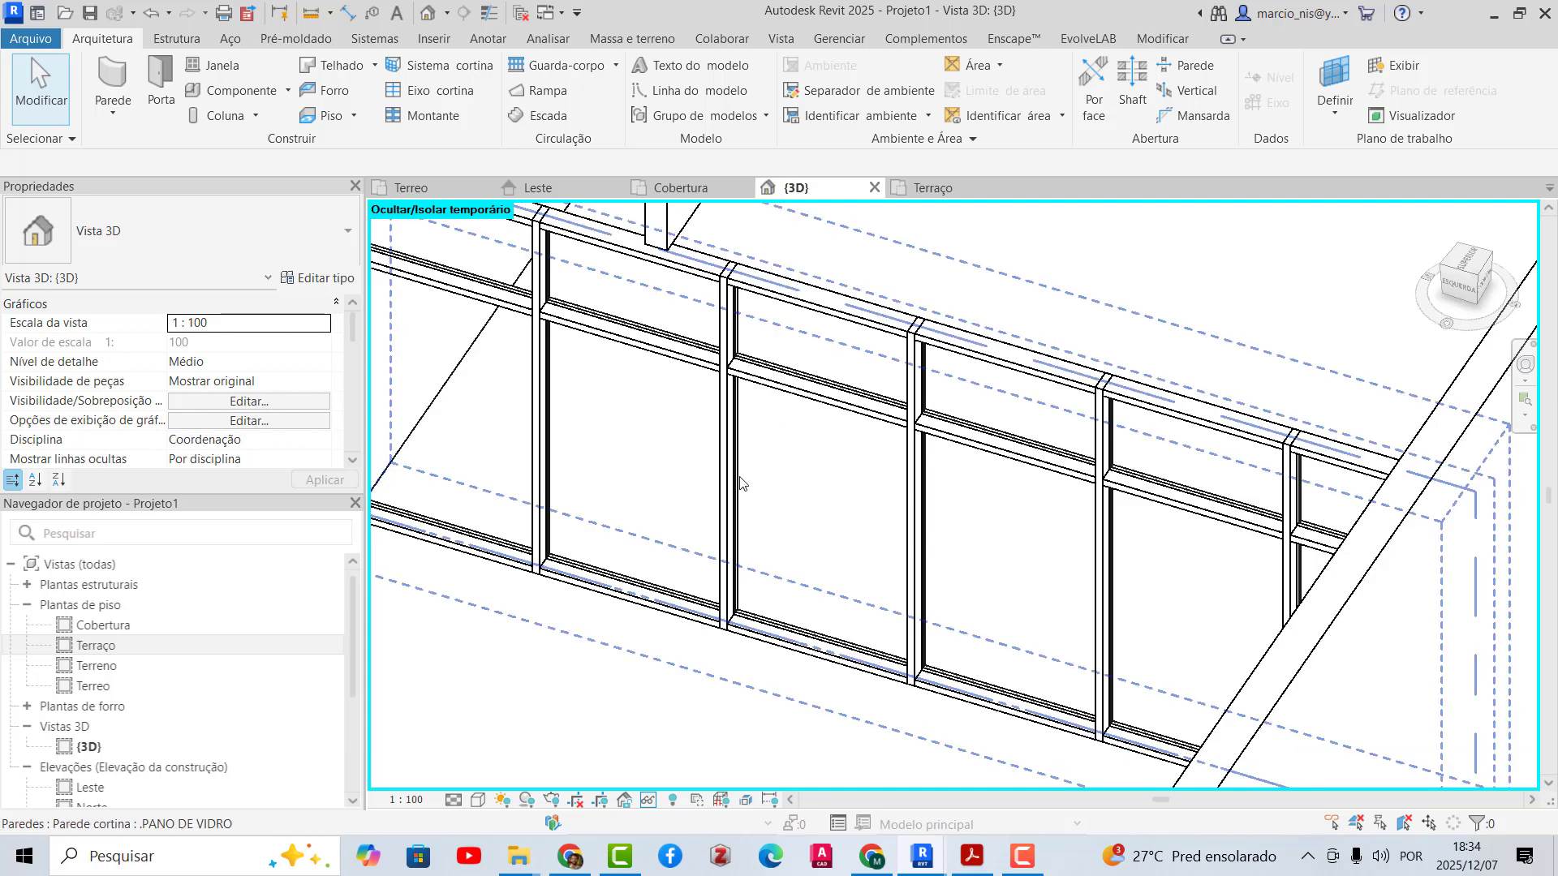
# - Change the third lower glazed panel of the glass wall to the Porta-Parede-Cortina-Vidro-Único door type
pyautogui.scroll(1, 760, 520)
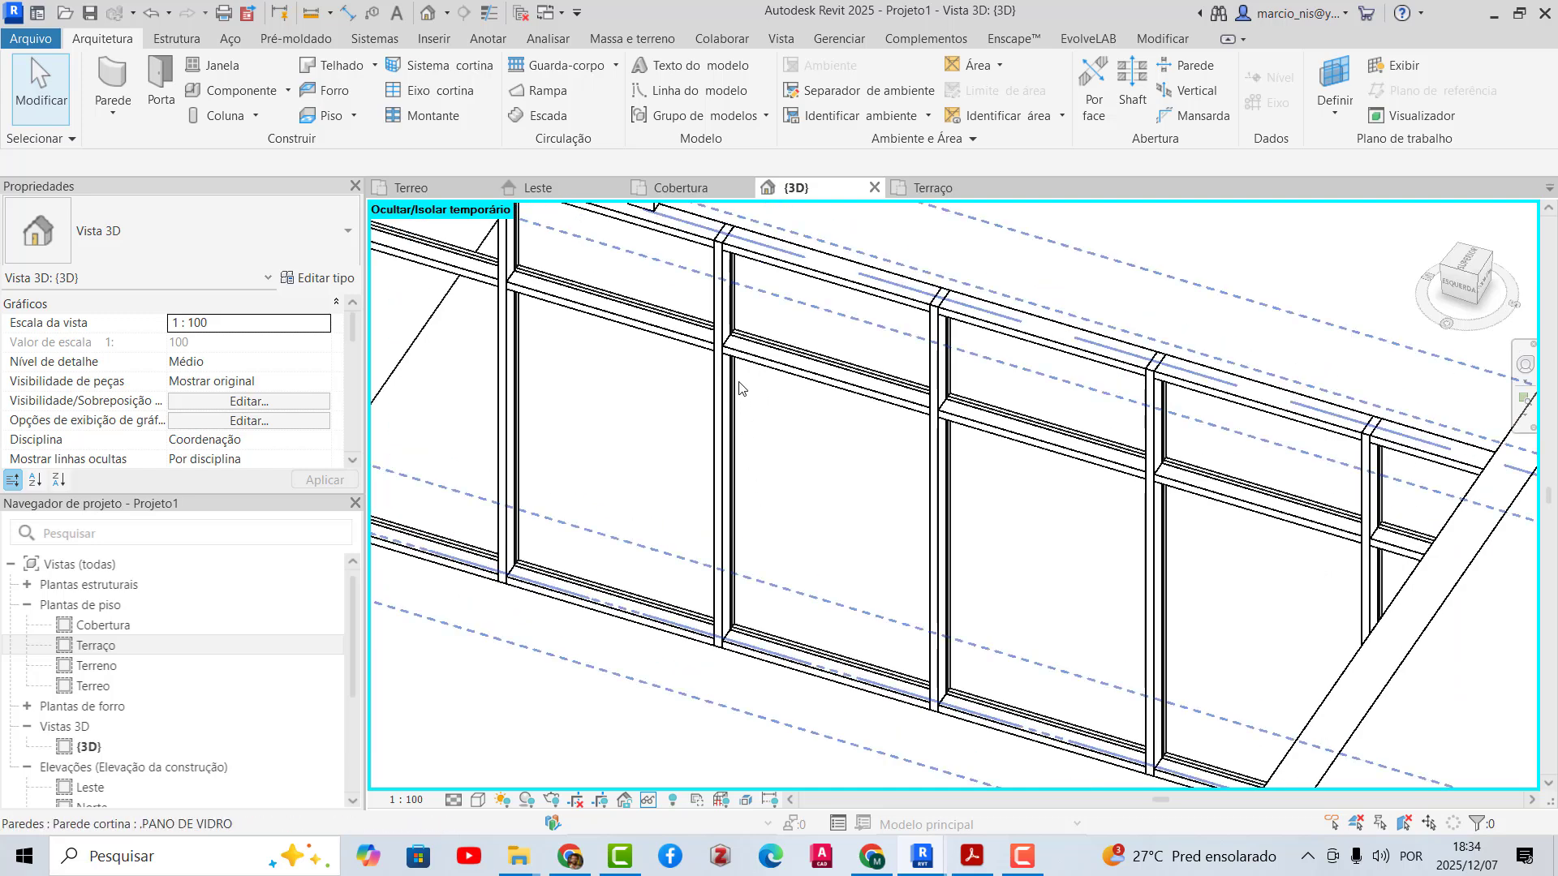
pyautogui.scroll(2, 738, 459)
pyautogui.press('Tab')
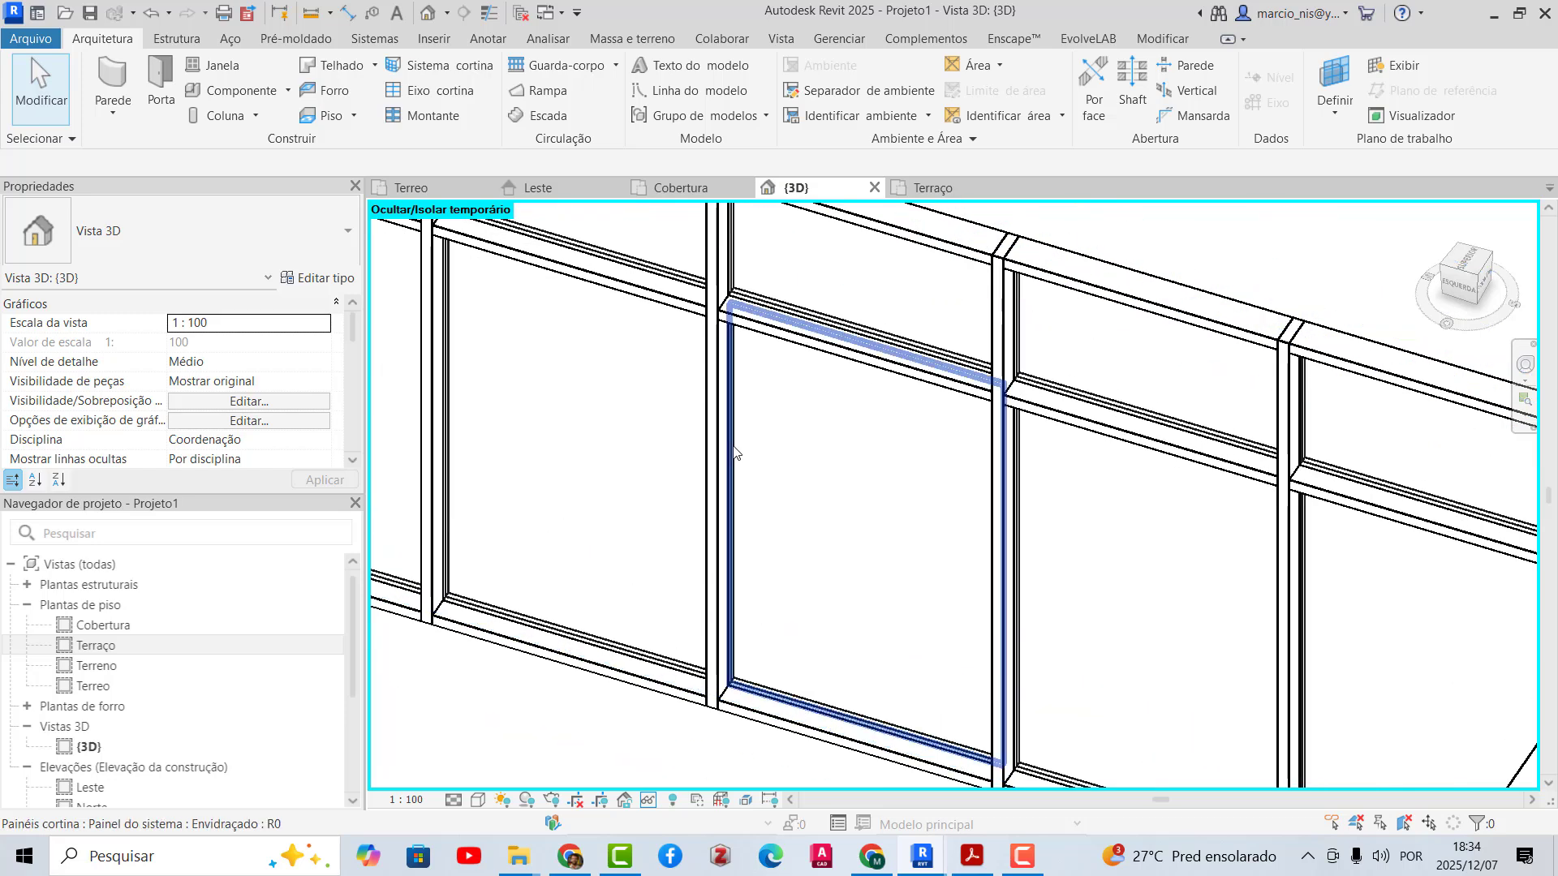
pyautogui.click(735, 452)
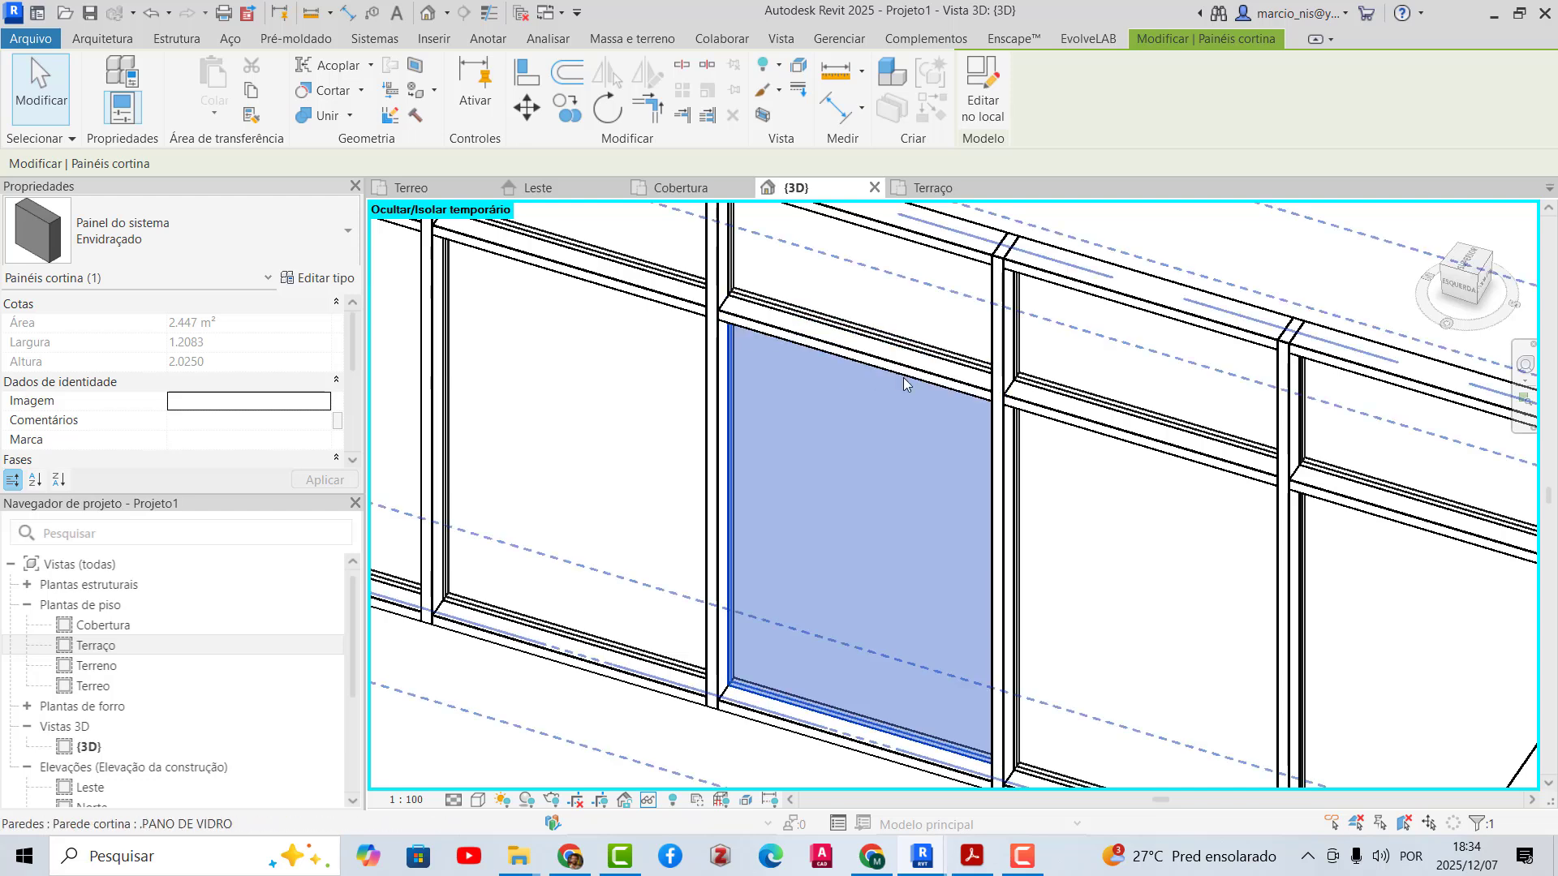
pyautogui.click(246, 218)
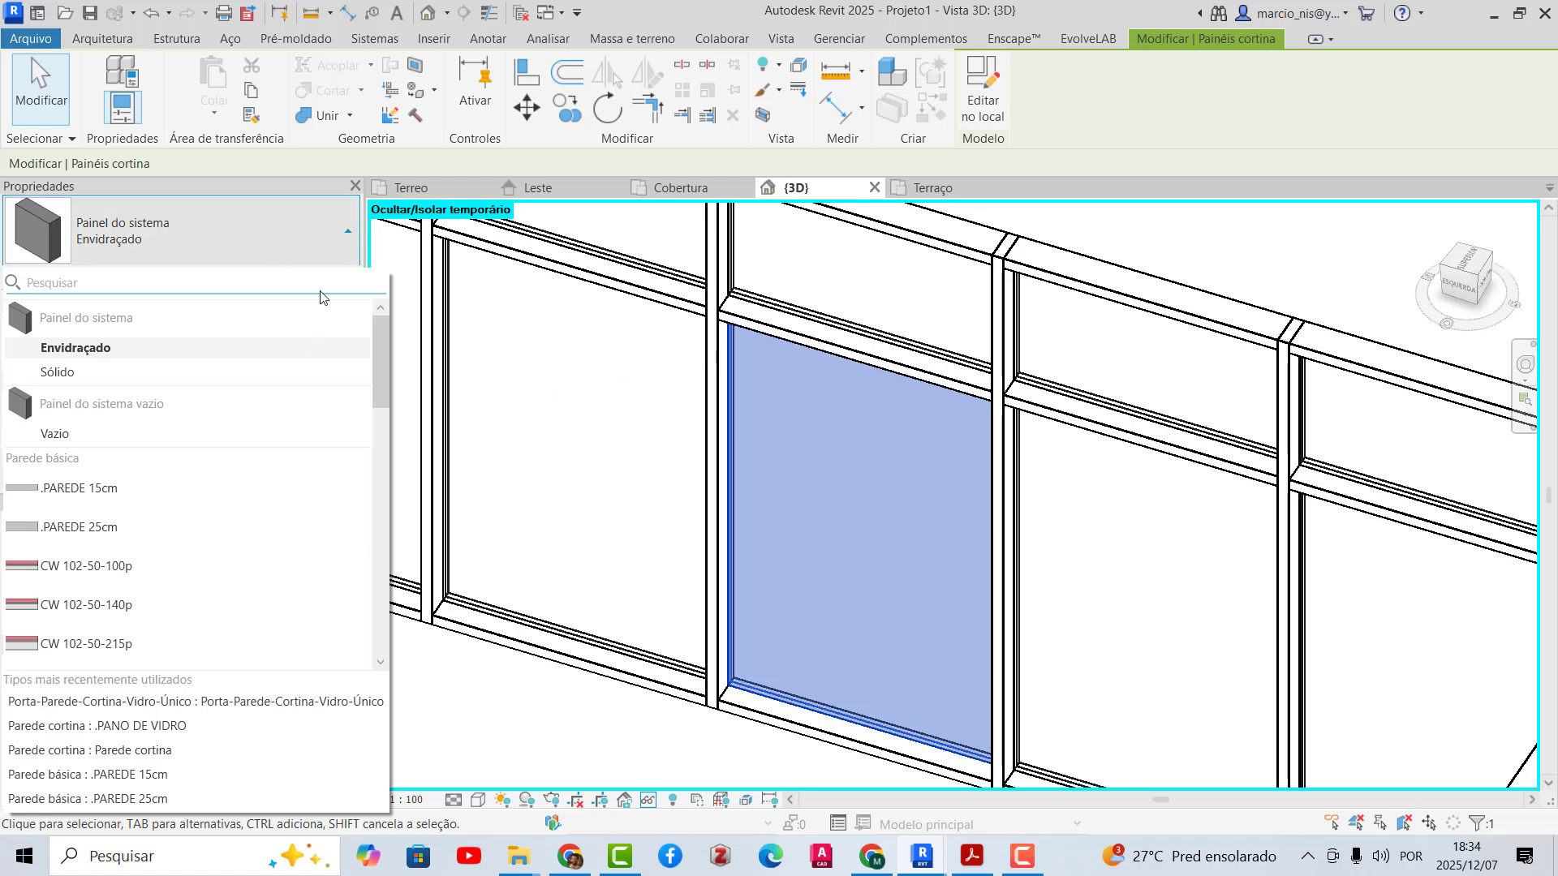
pyautogui.moveTo(380, 336); pyautogui.dragTo(201, 647)
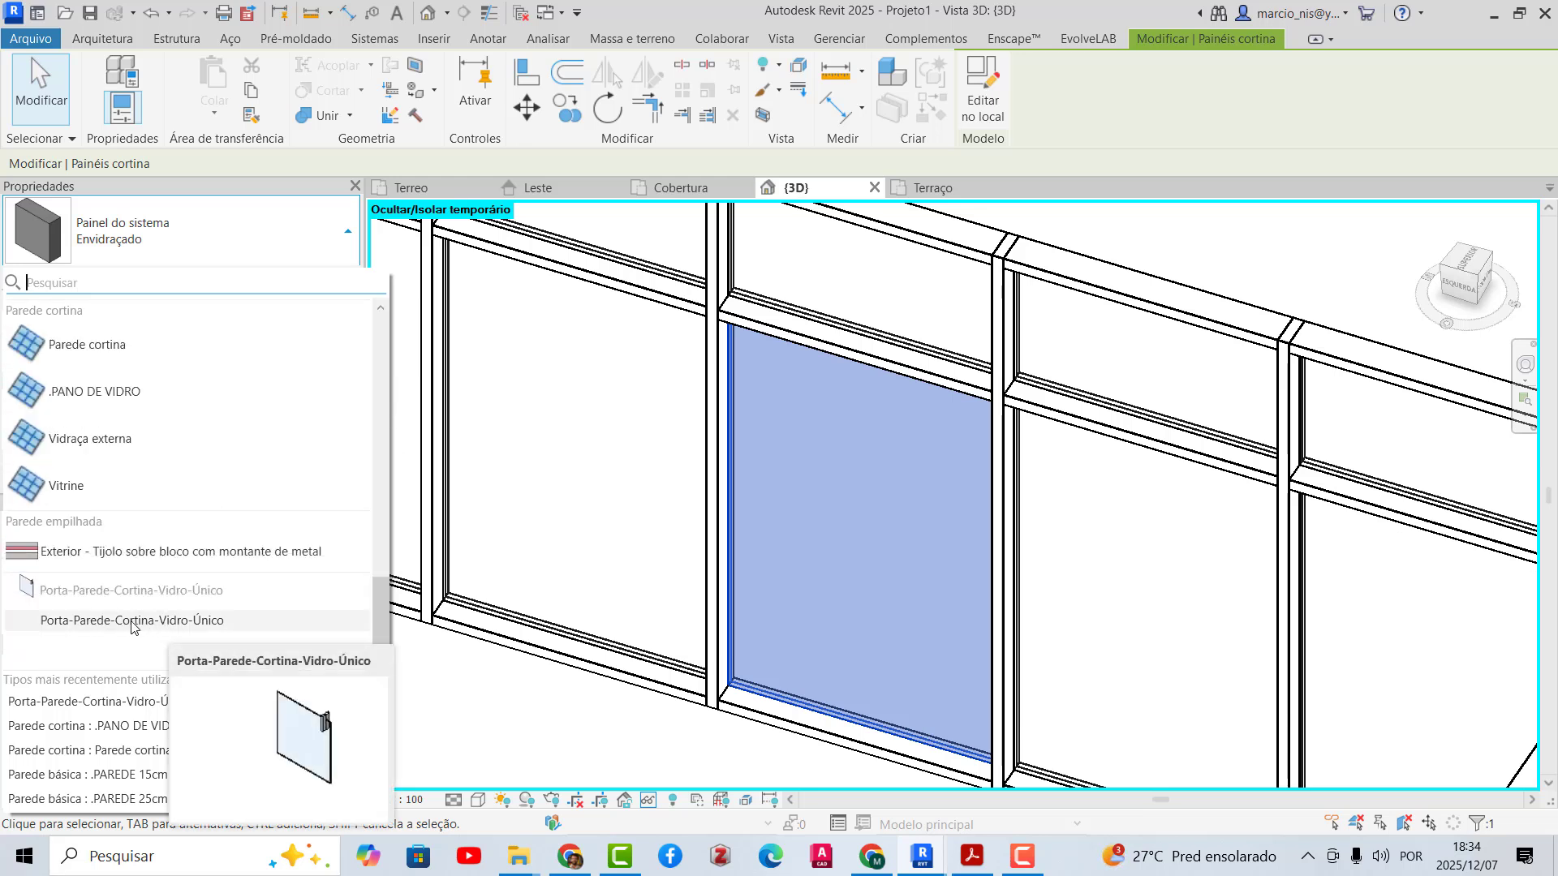
pyautogui.moveTo(385, 598); pyautogui.dragTo(374, 339)
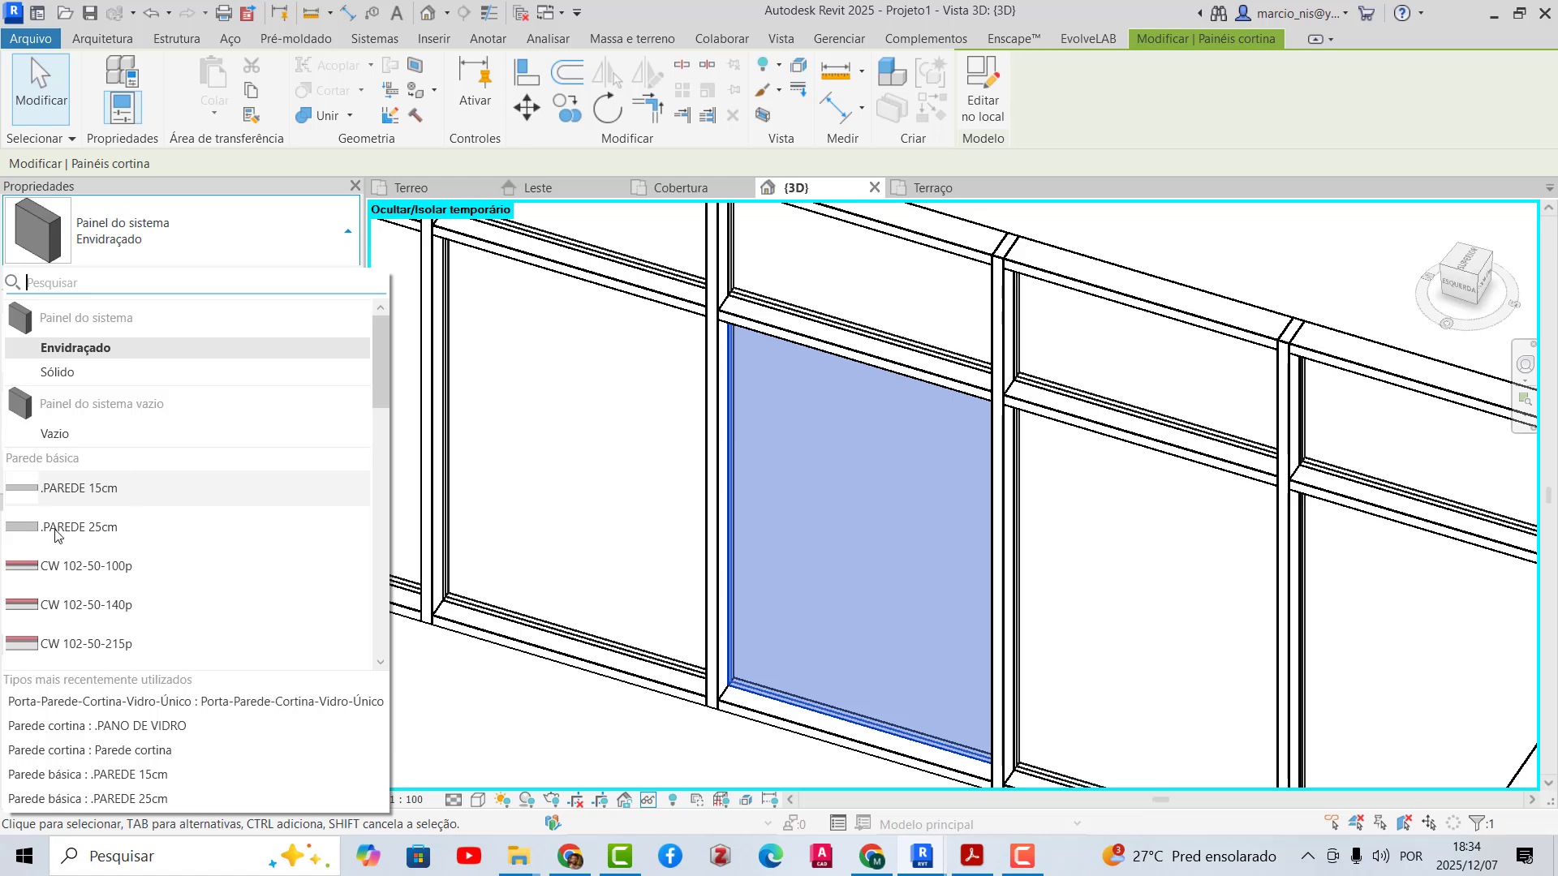
pyautogui.scroll(-1, 380, 368)
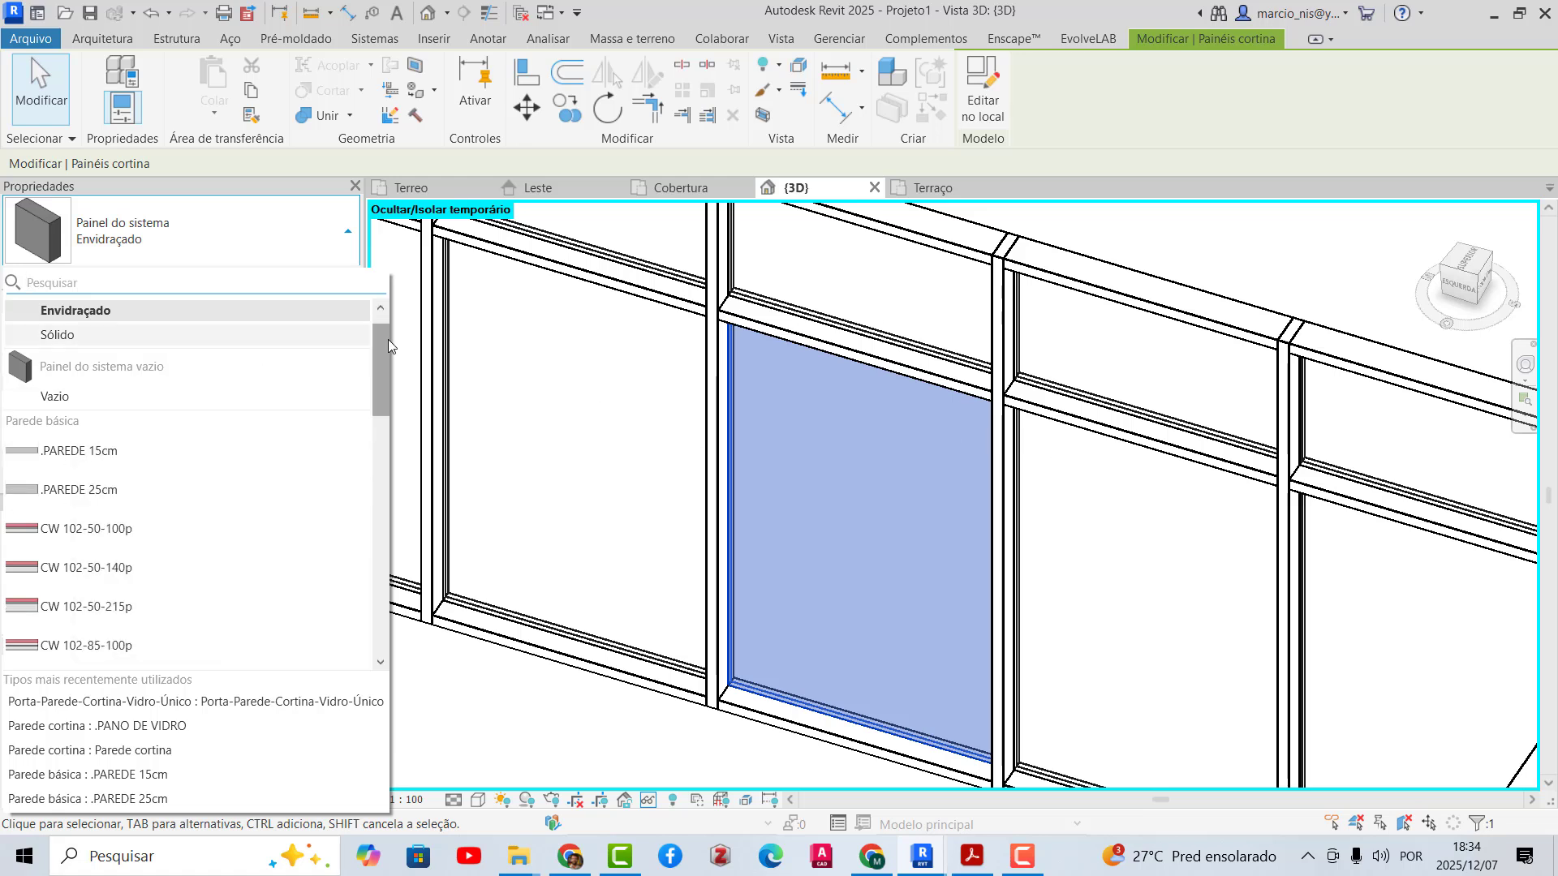
pyautogui.moveTo(386, 392); pyautogui.dragTo(387, 636)
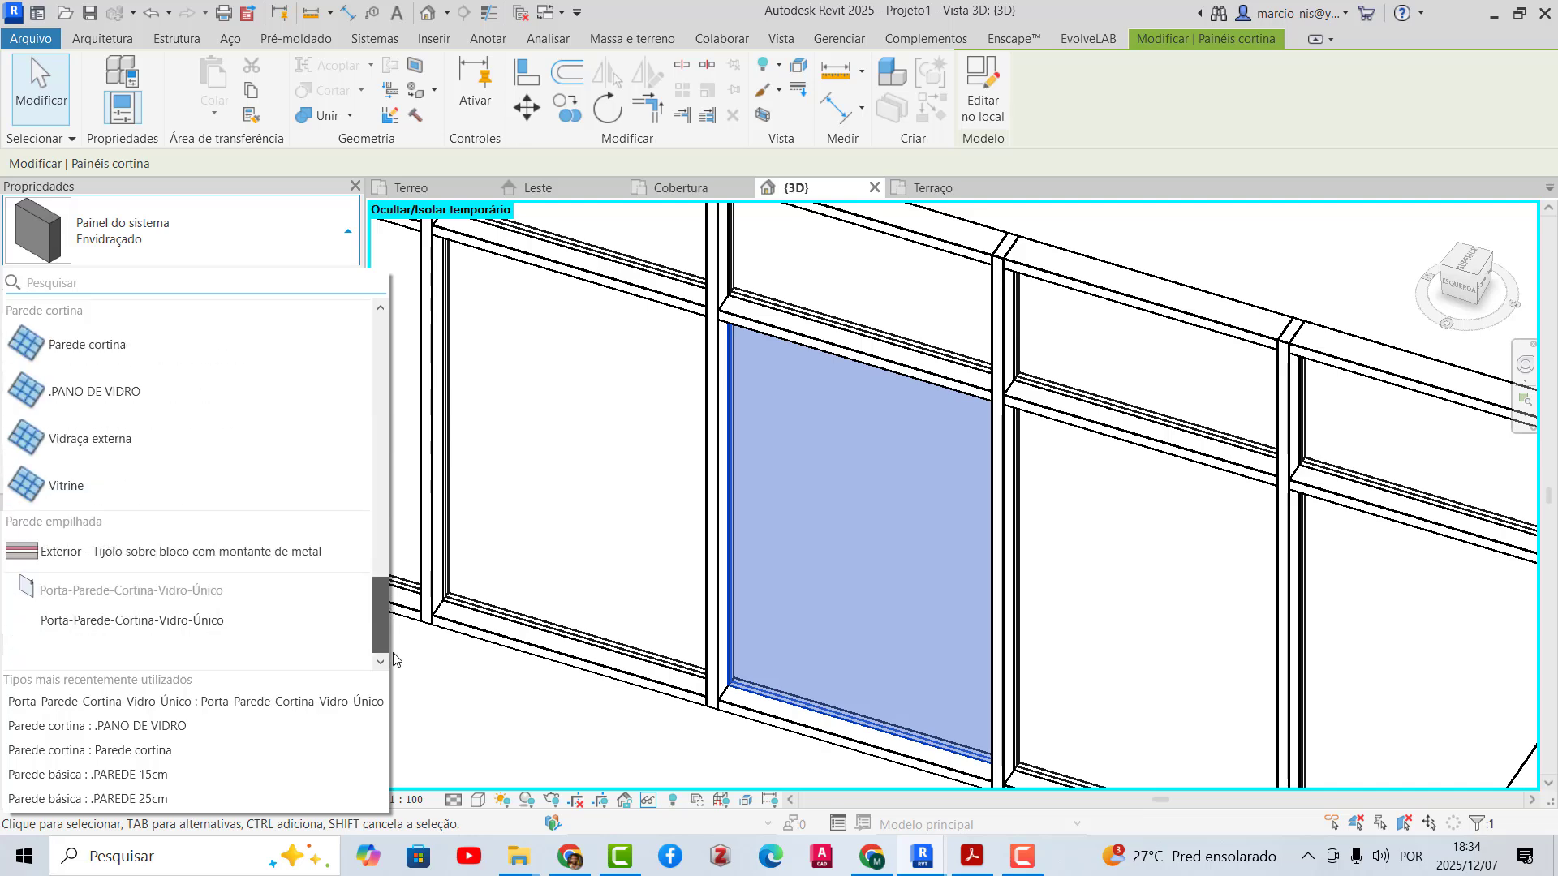
pyautogui.click(68, 619)
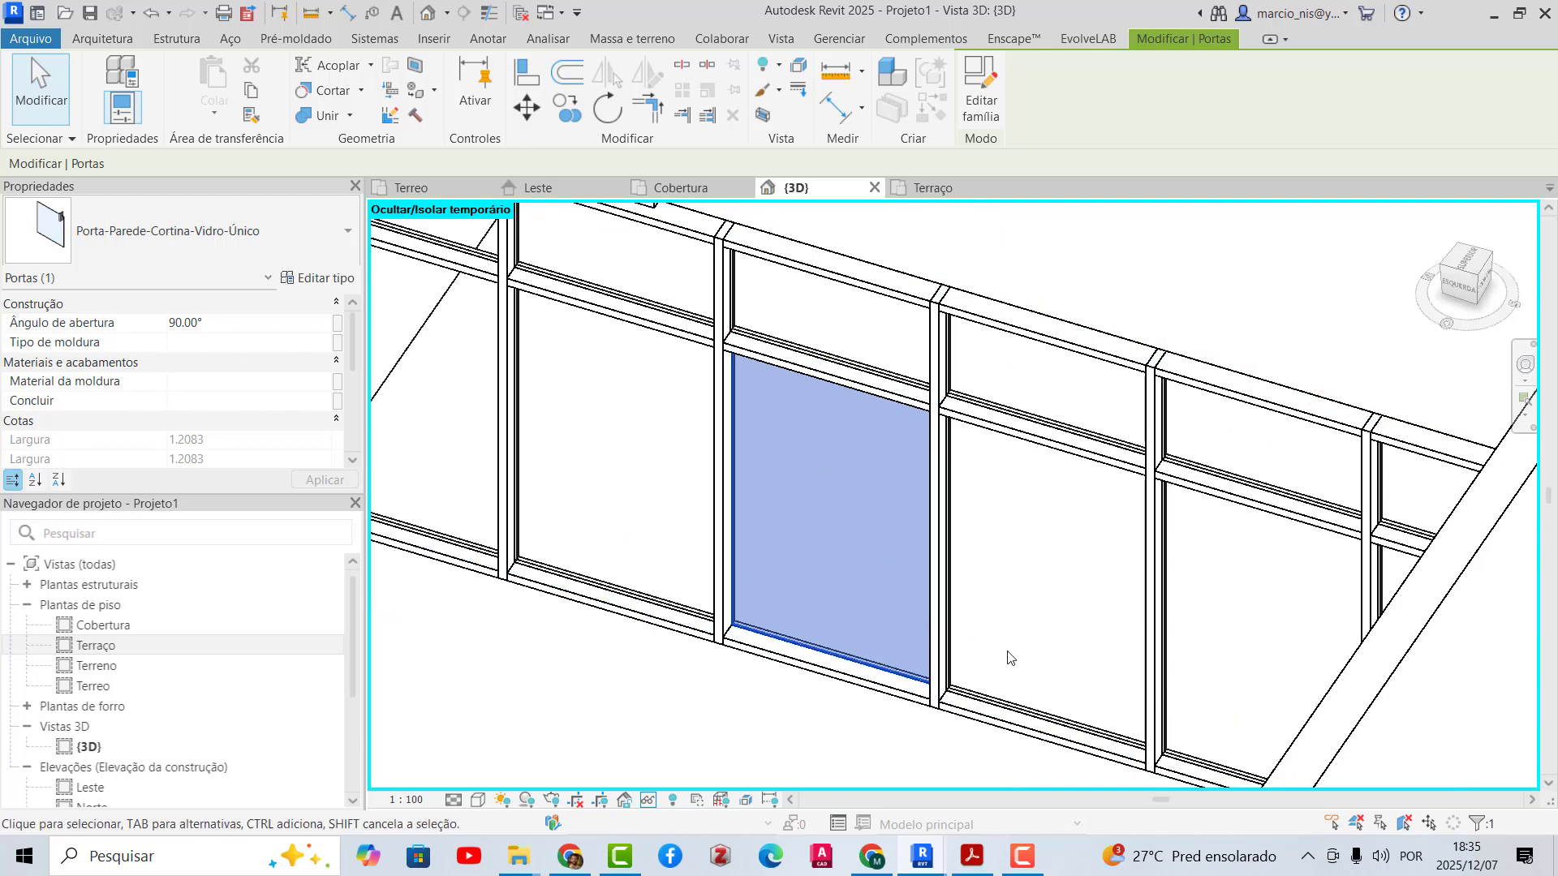
# - Change the fourth lower glazed panel, beside the door panel, to the Porta-Parede-Cortina-Vidro-Único type as well
pyautogui.click(956, 548)
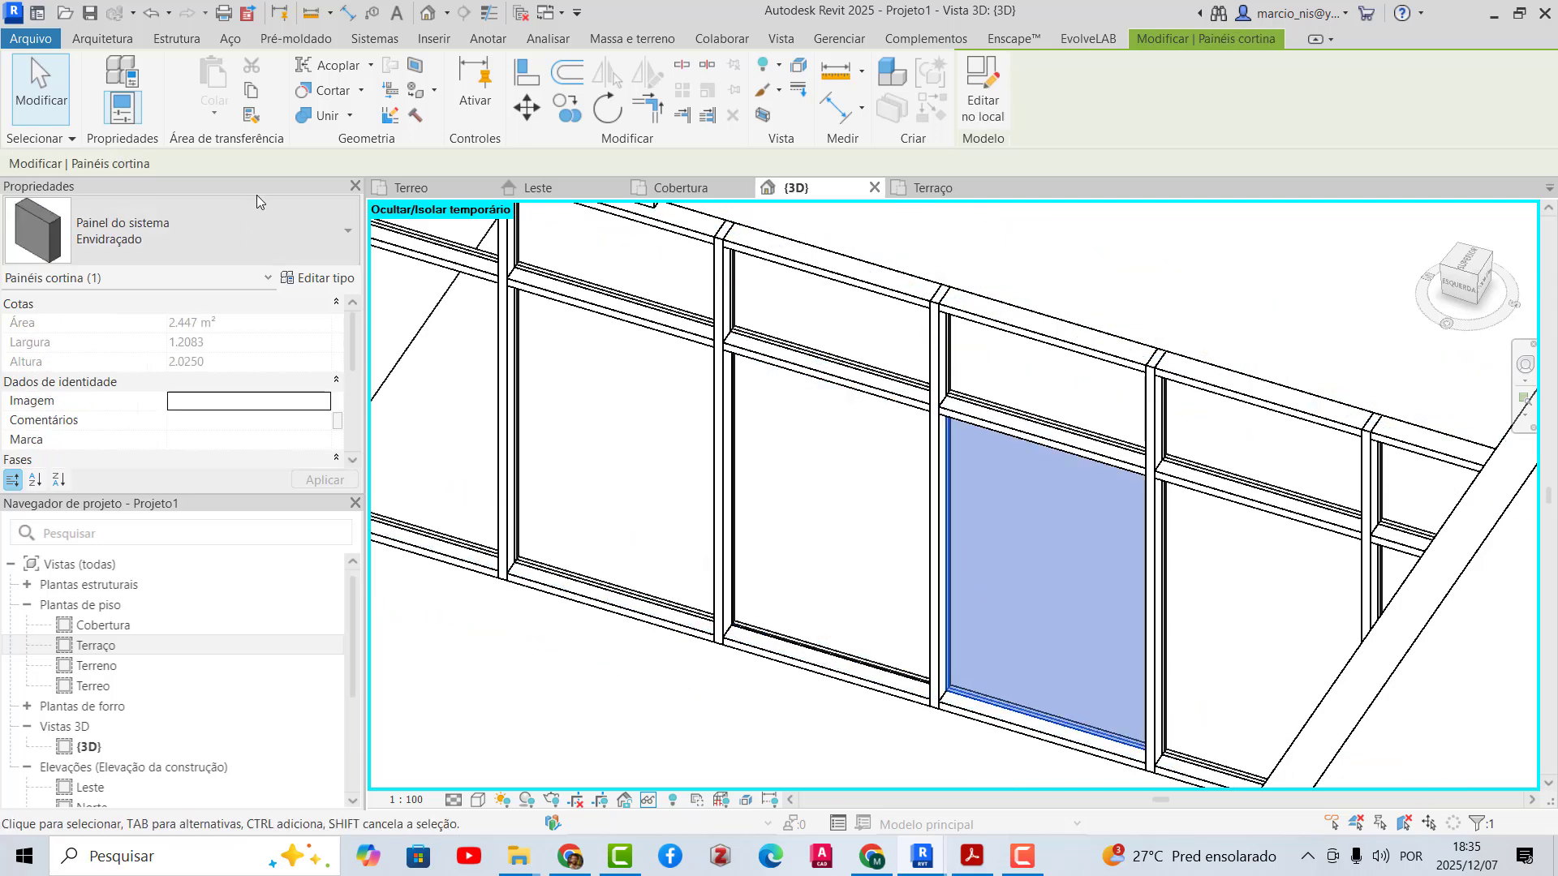
pyautogui.click(268, 229)
pyautogui.scroll(-5, 382, 487)
pyautogui.scroll(-3, 398, 630)
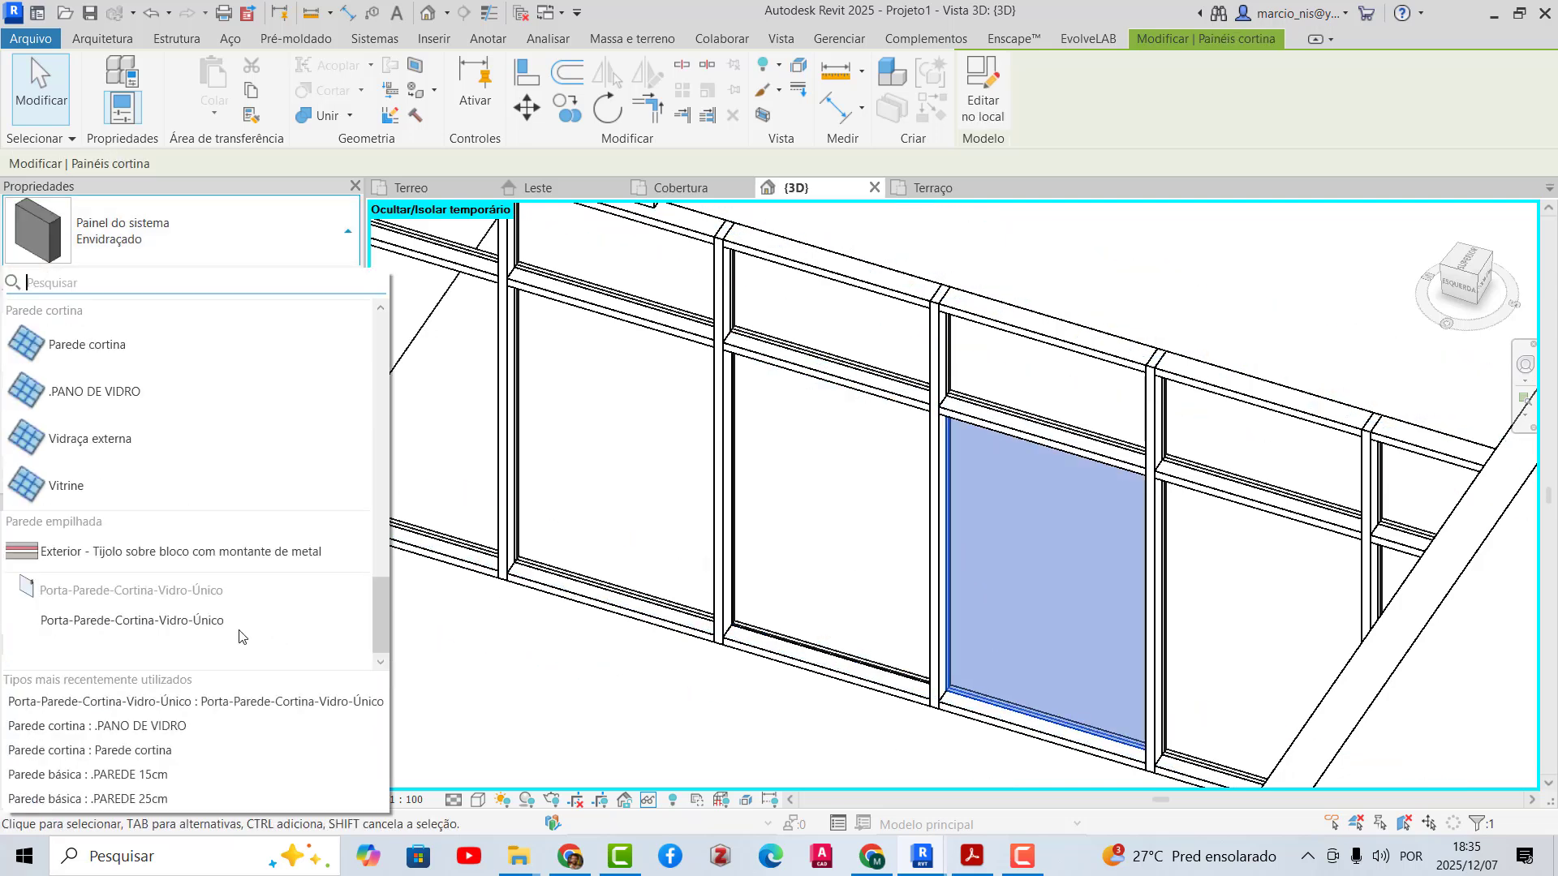
pyautogui.click(122, 626)
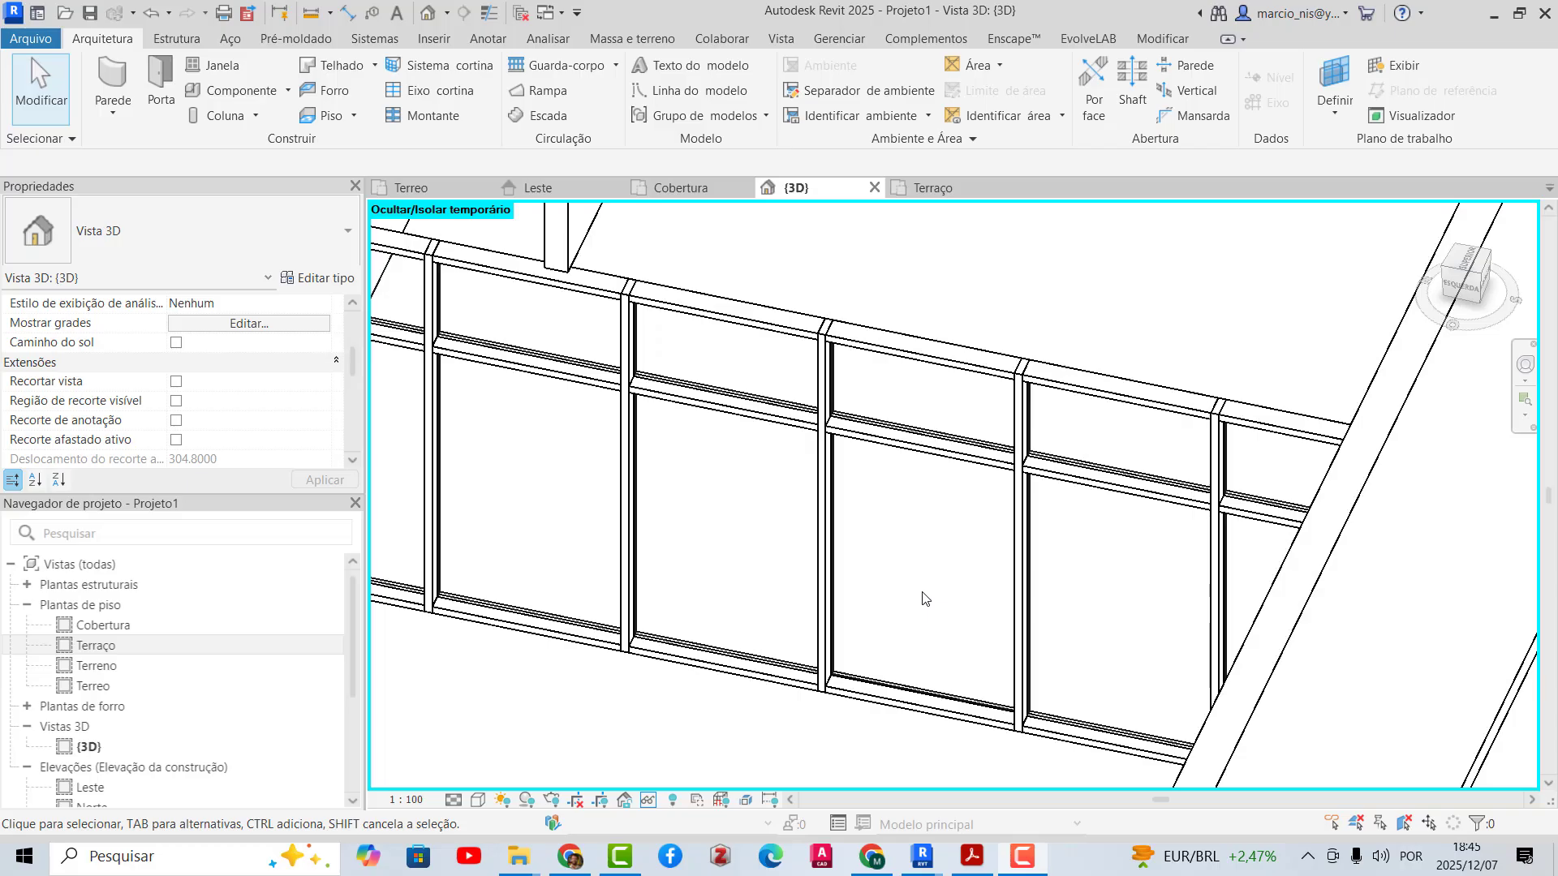
# - Set the 3D view's detail level to Alto so the glass door's handle is drawn
pyautogui.scroll(1, 925, 599)
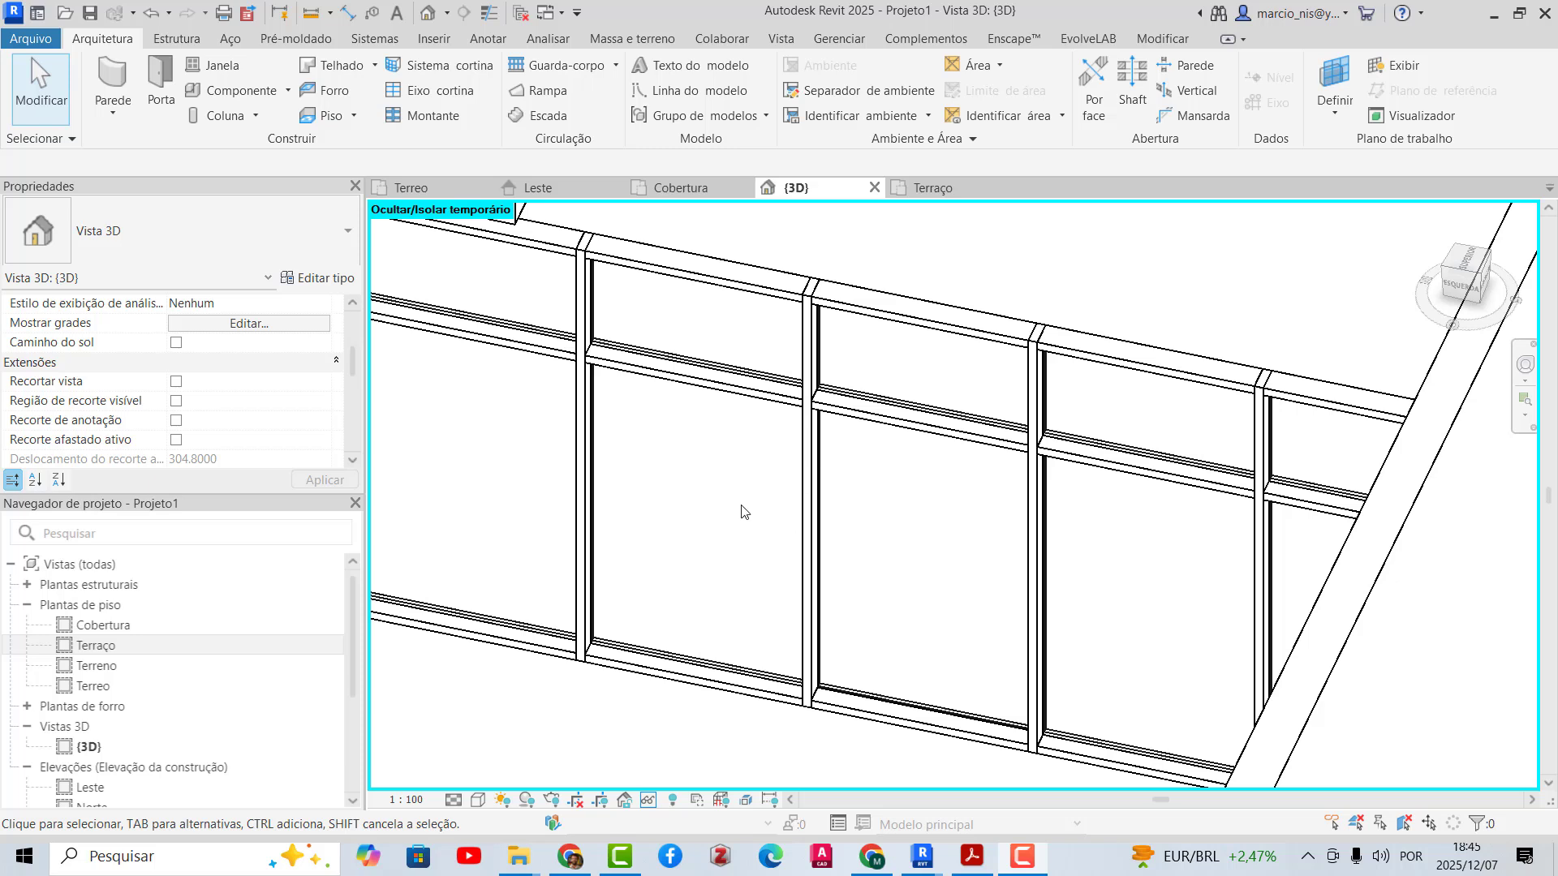
pyautogui.click(454, 801)
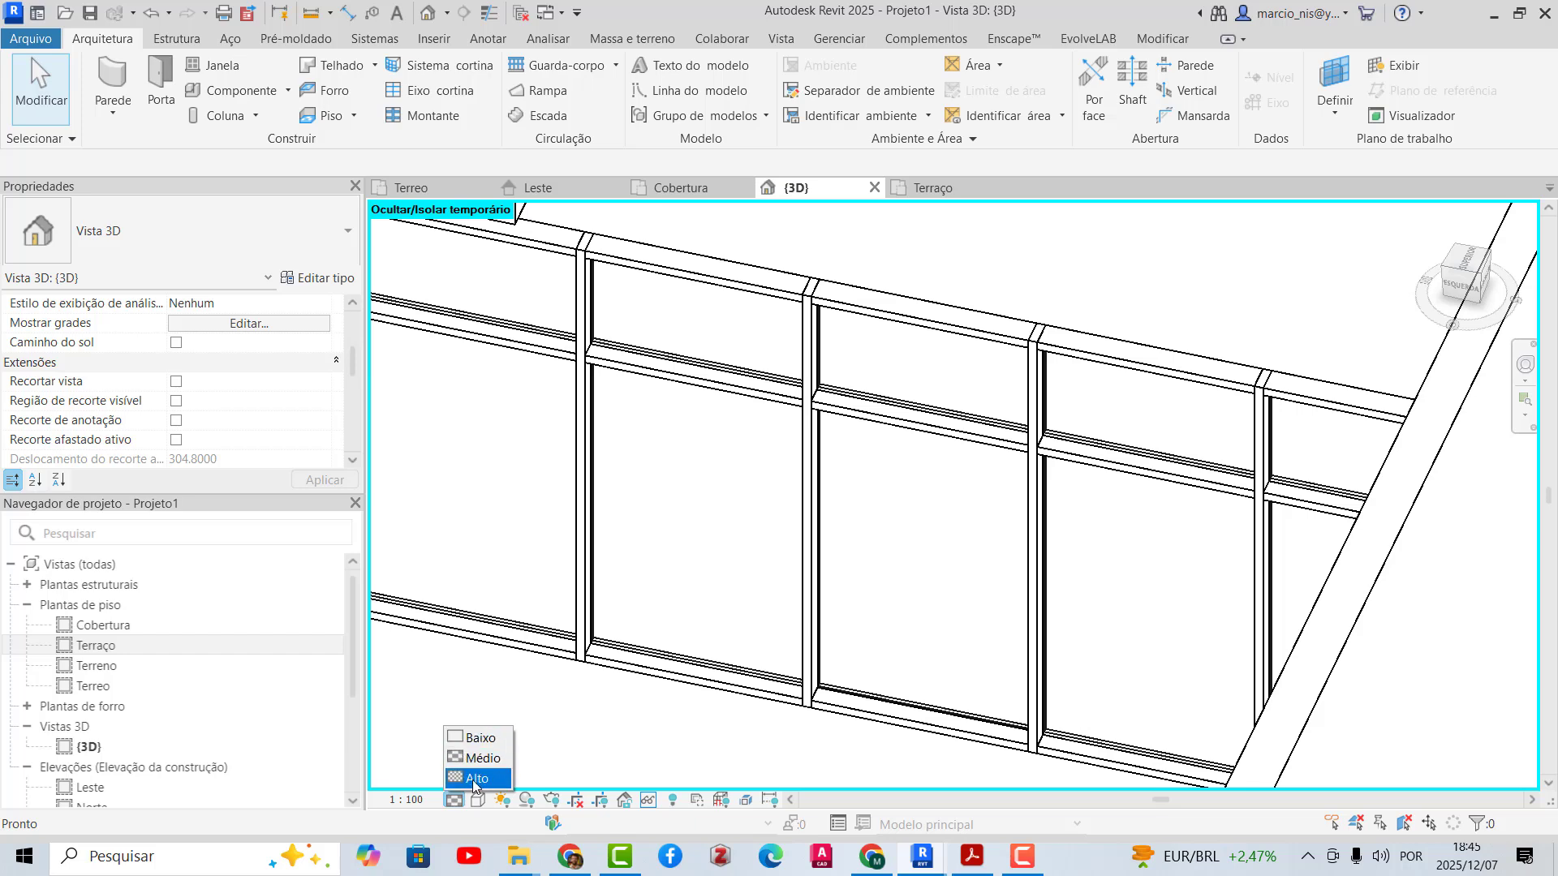
pyautogui.click(477, 779)
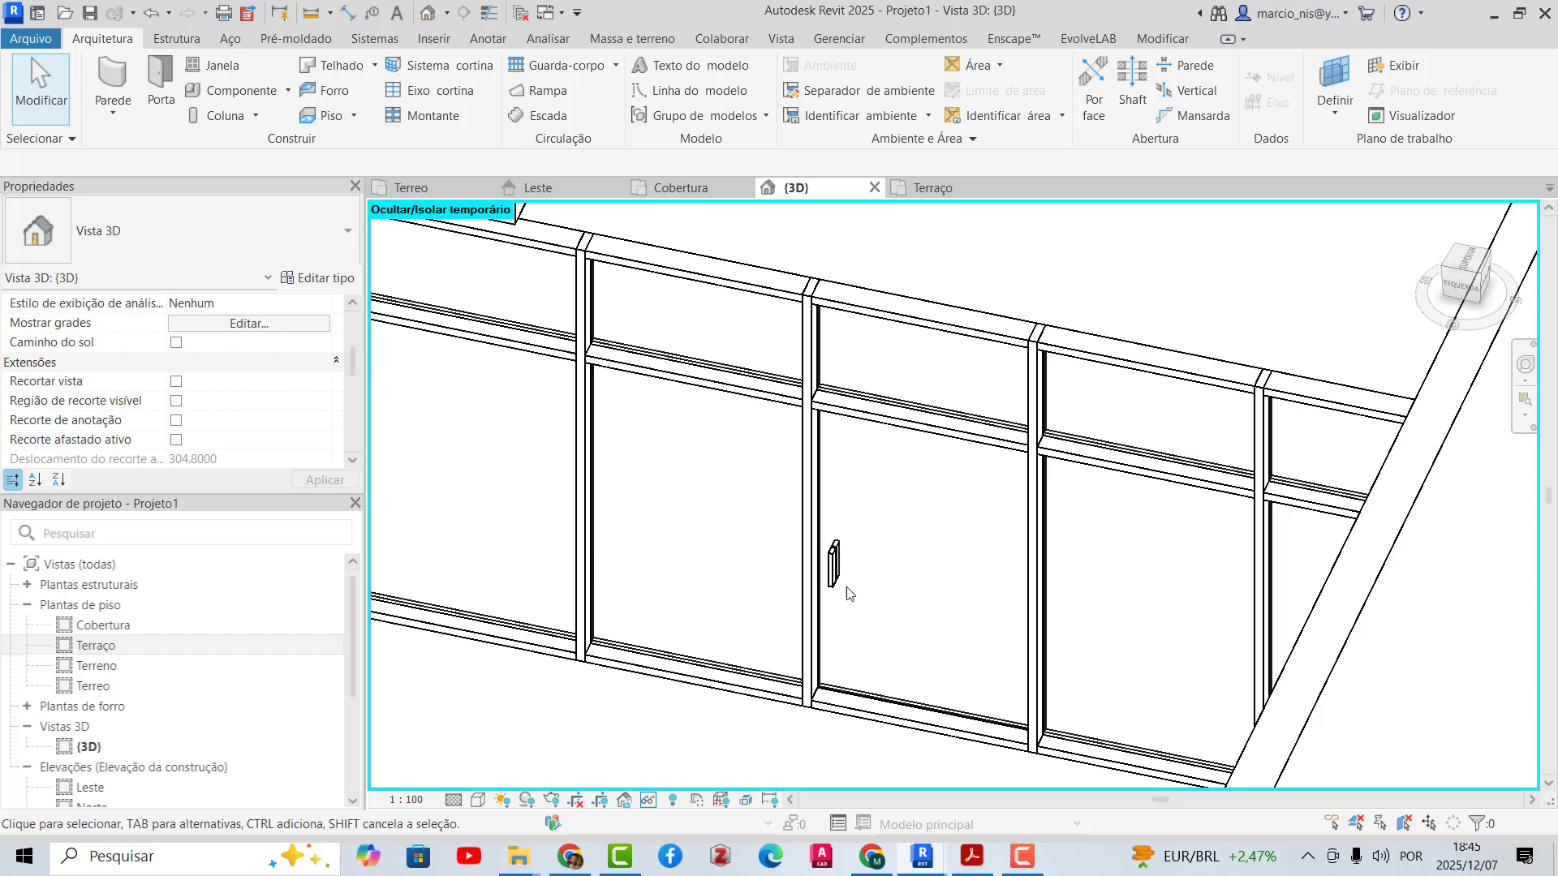
pyautogui.click(456, 801)
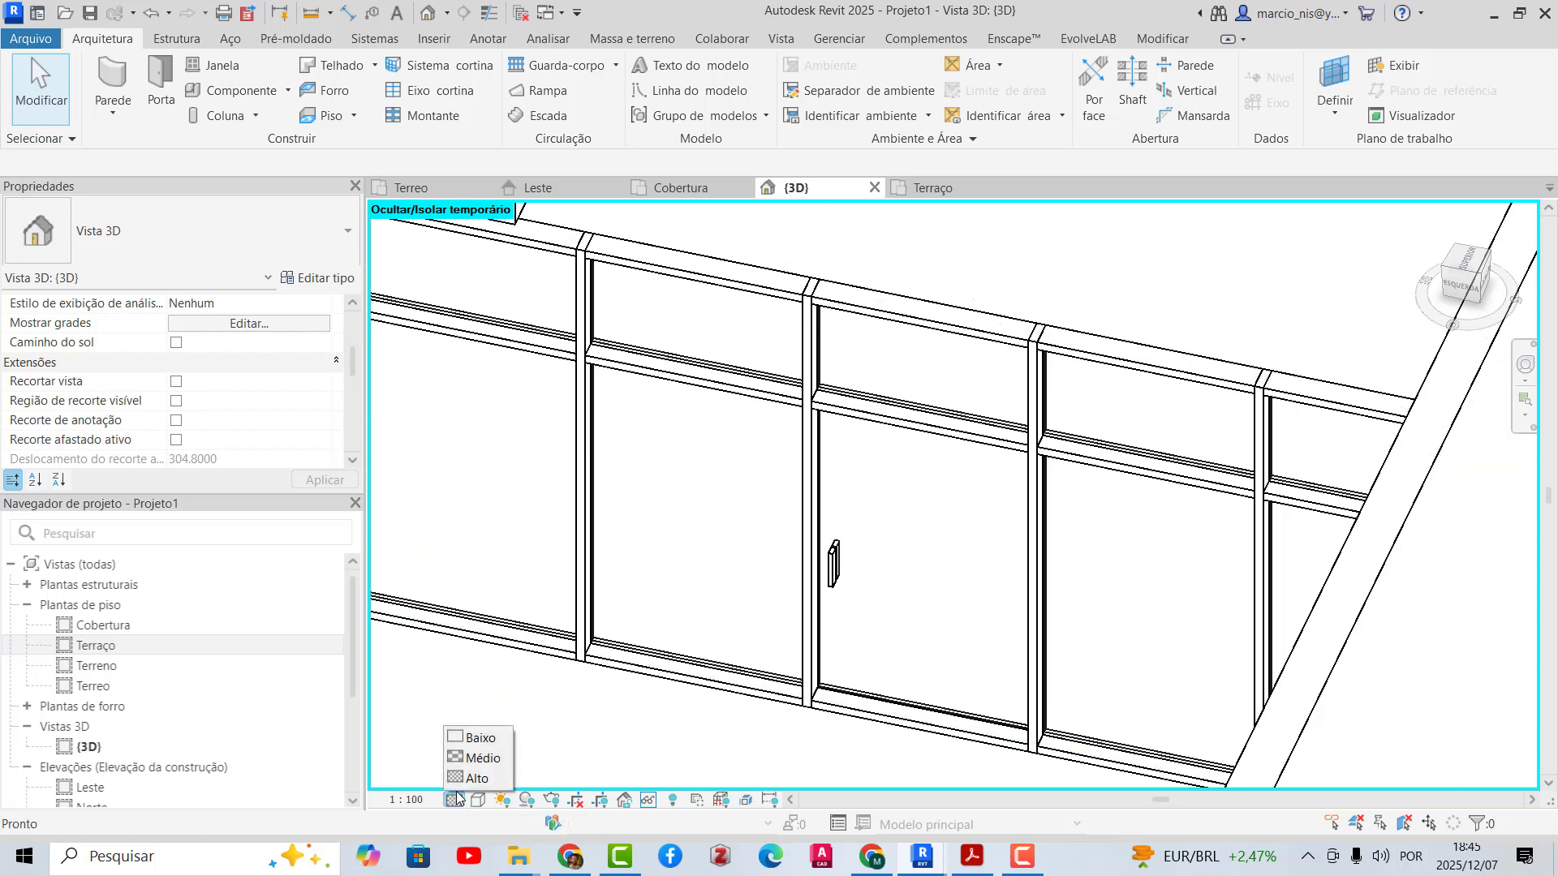
pyautogui.click(832, 566)
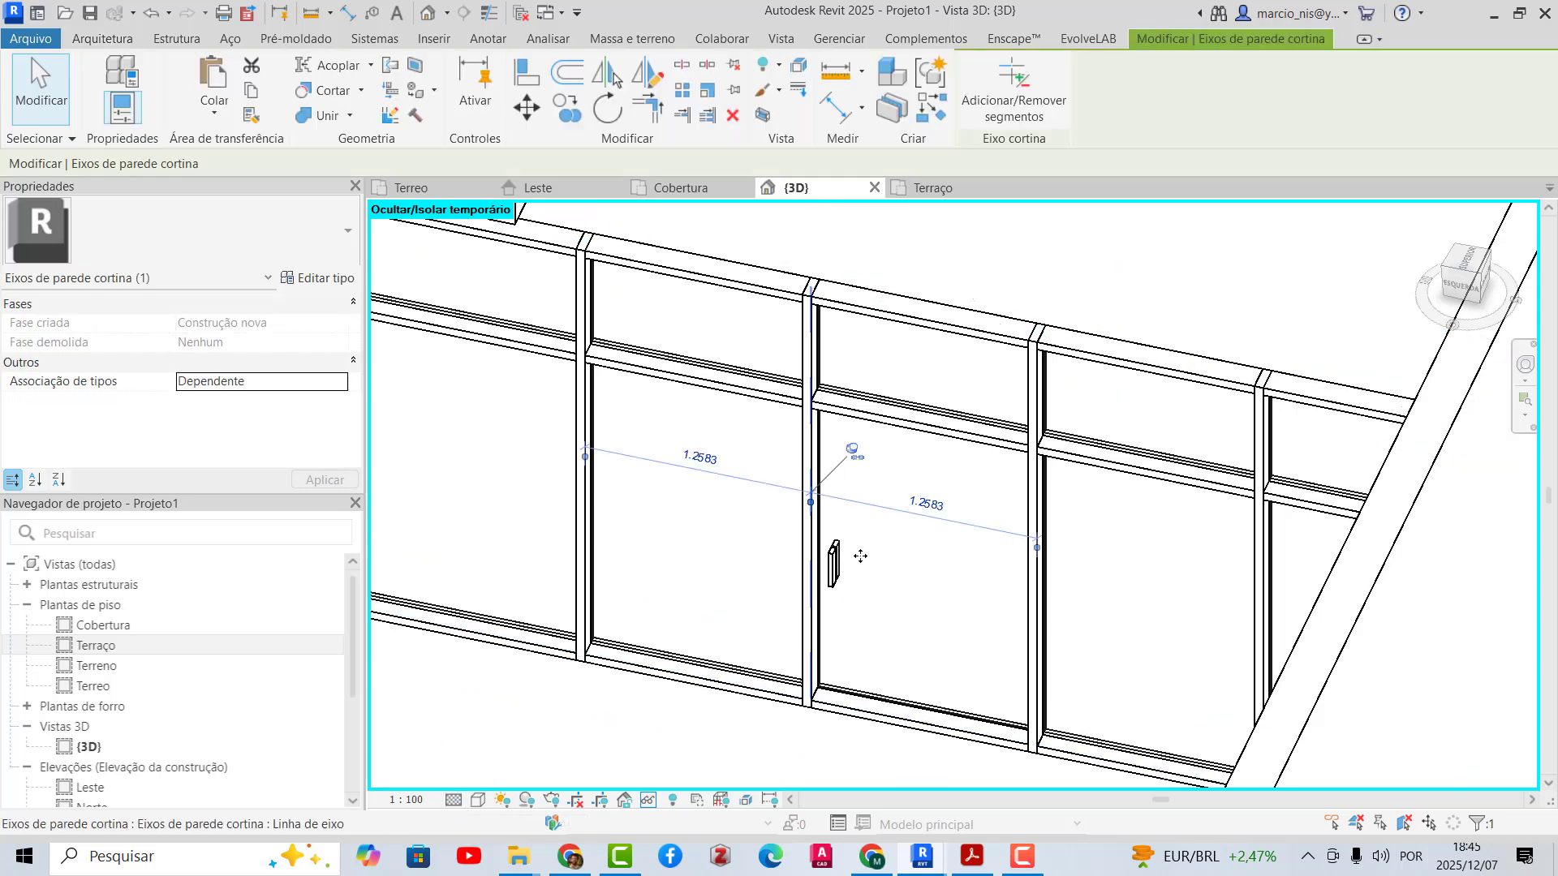
# - Change the lower glazed panel directly beside the door with the handle to the Porta-Parede-Cortina-Vidro-Único type
pyautogui.click(607, 497)
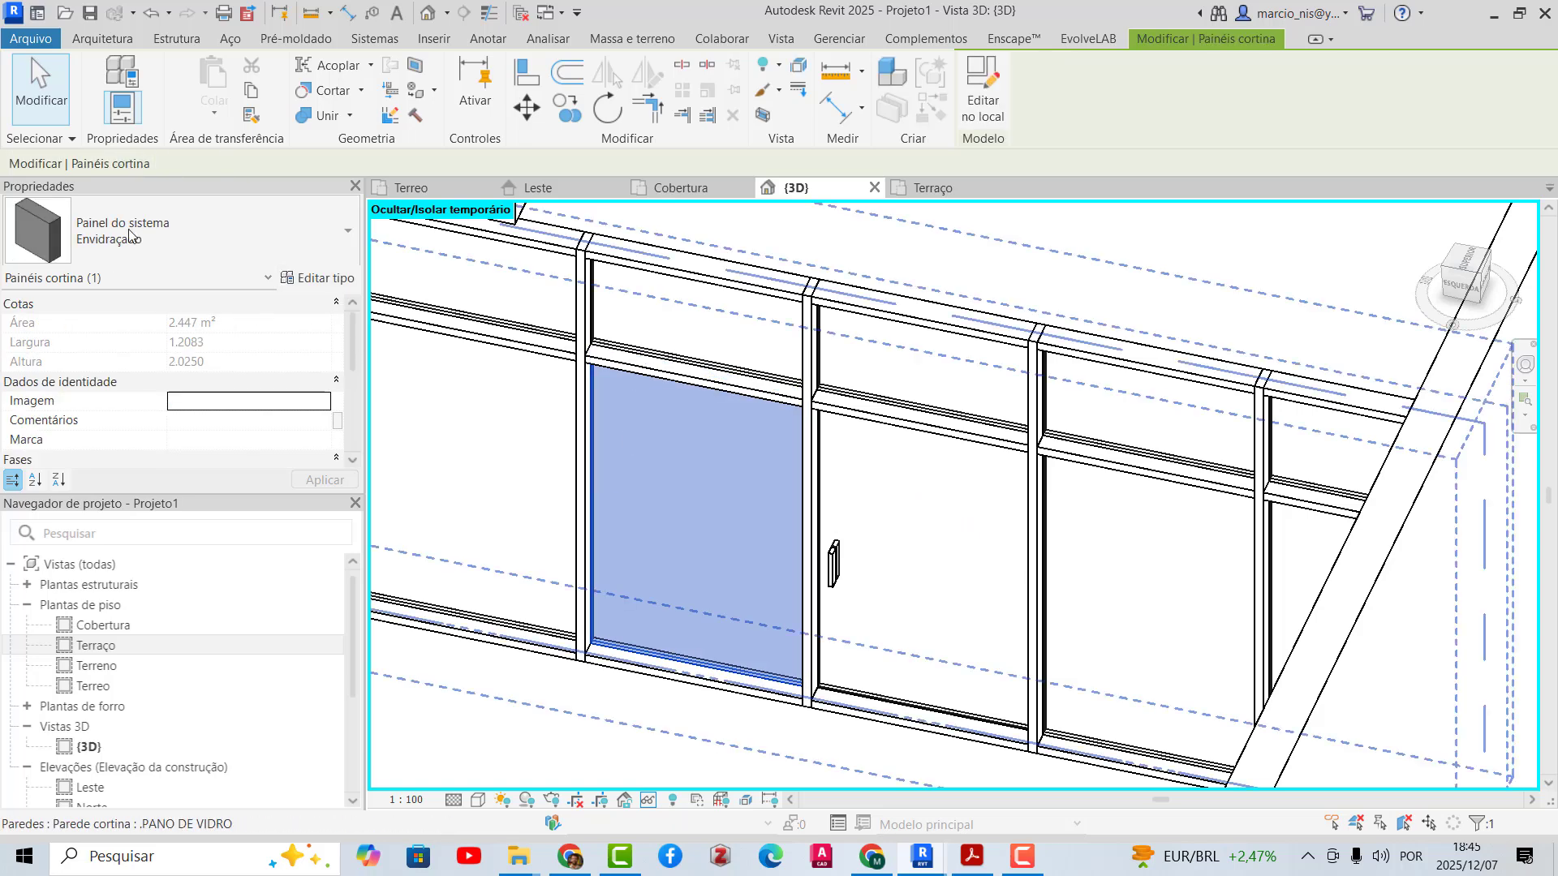
pyautogui.click(129, 236)
pyautogui.moveTo(382, 383); pyautogui.dragTo(383, 649)
pyautogui.scroll(-1, 383, 649)
pyautogui.click(179, 624)
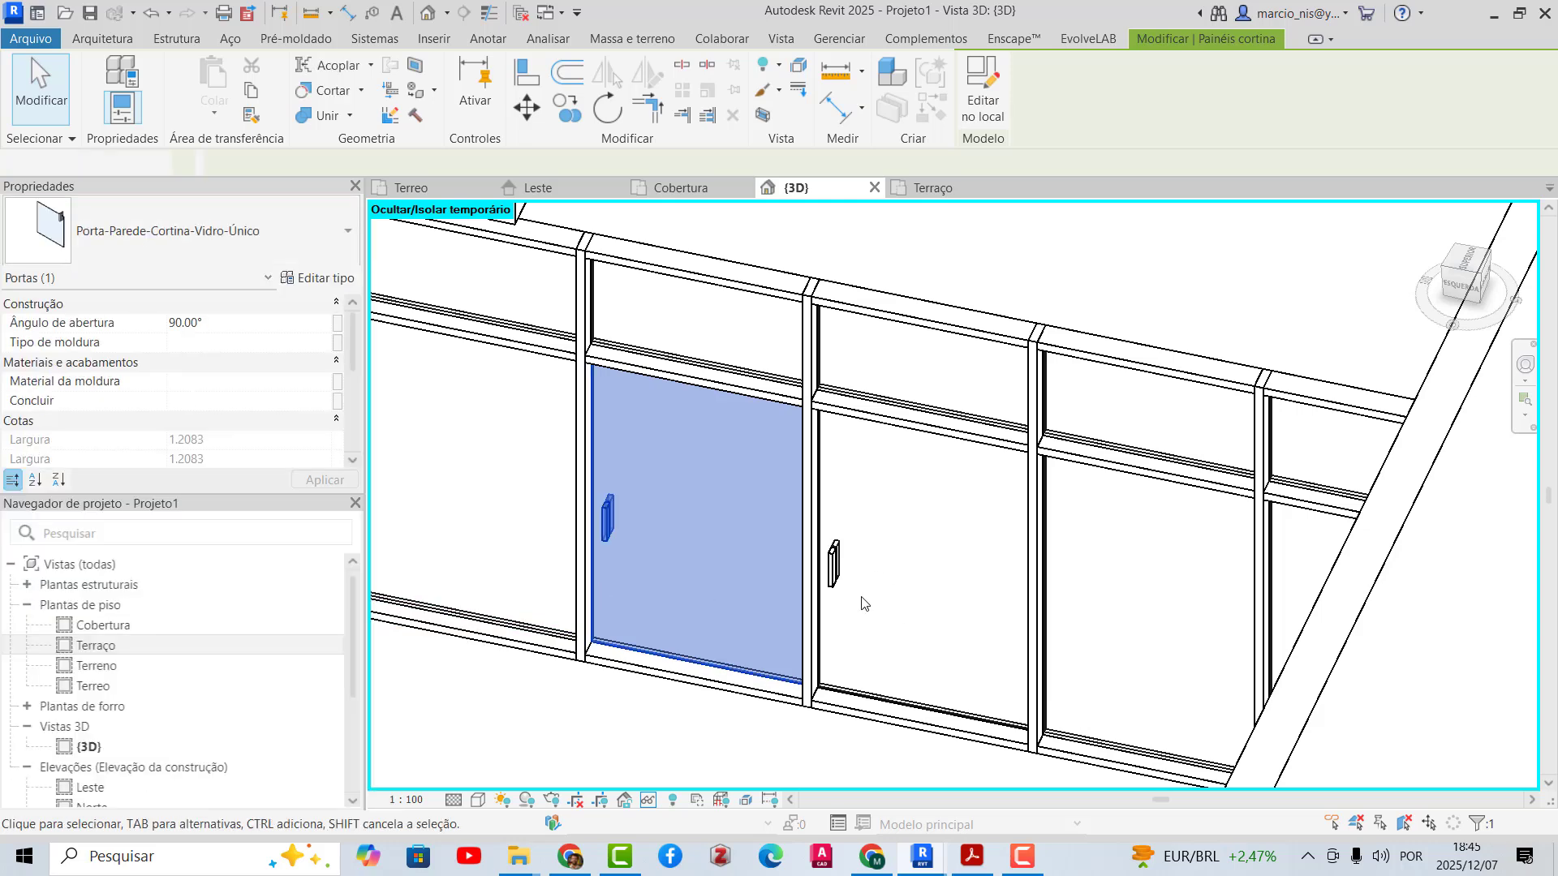
pyautogui.click(793, 529)
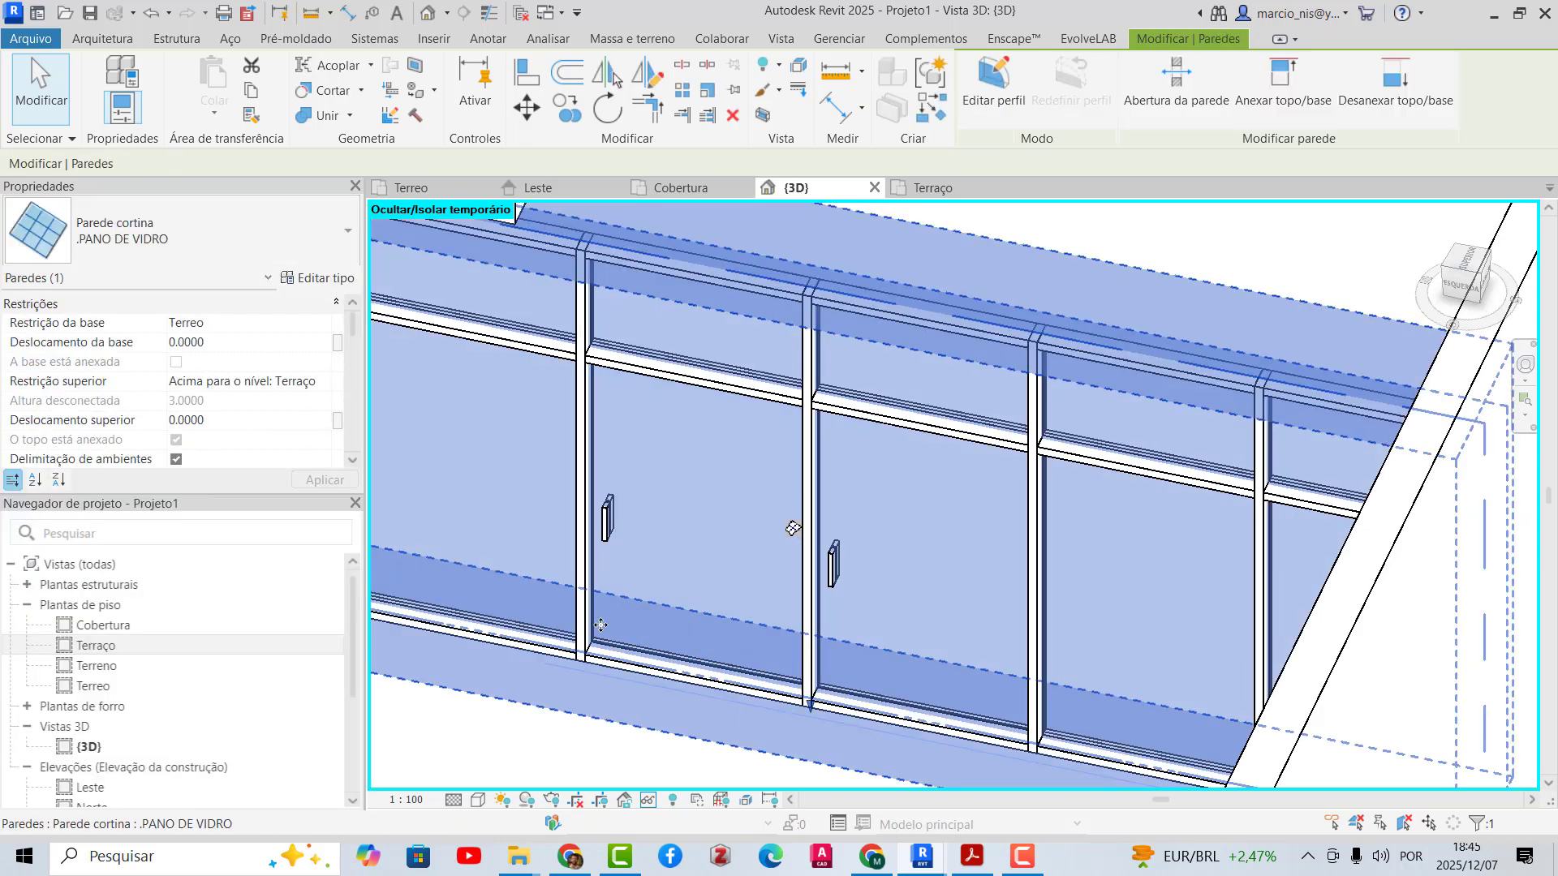
pyautogui.press('Escape')
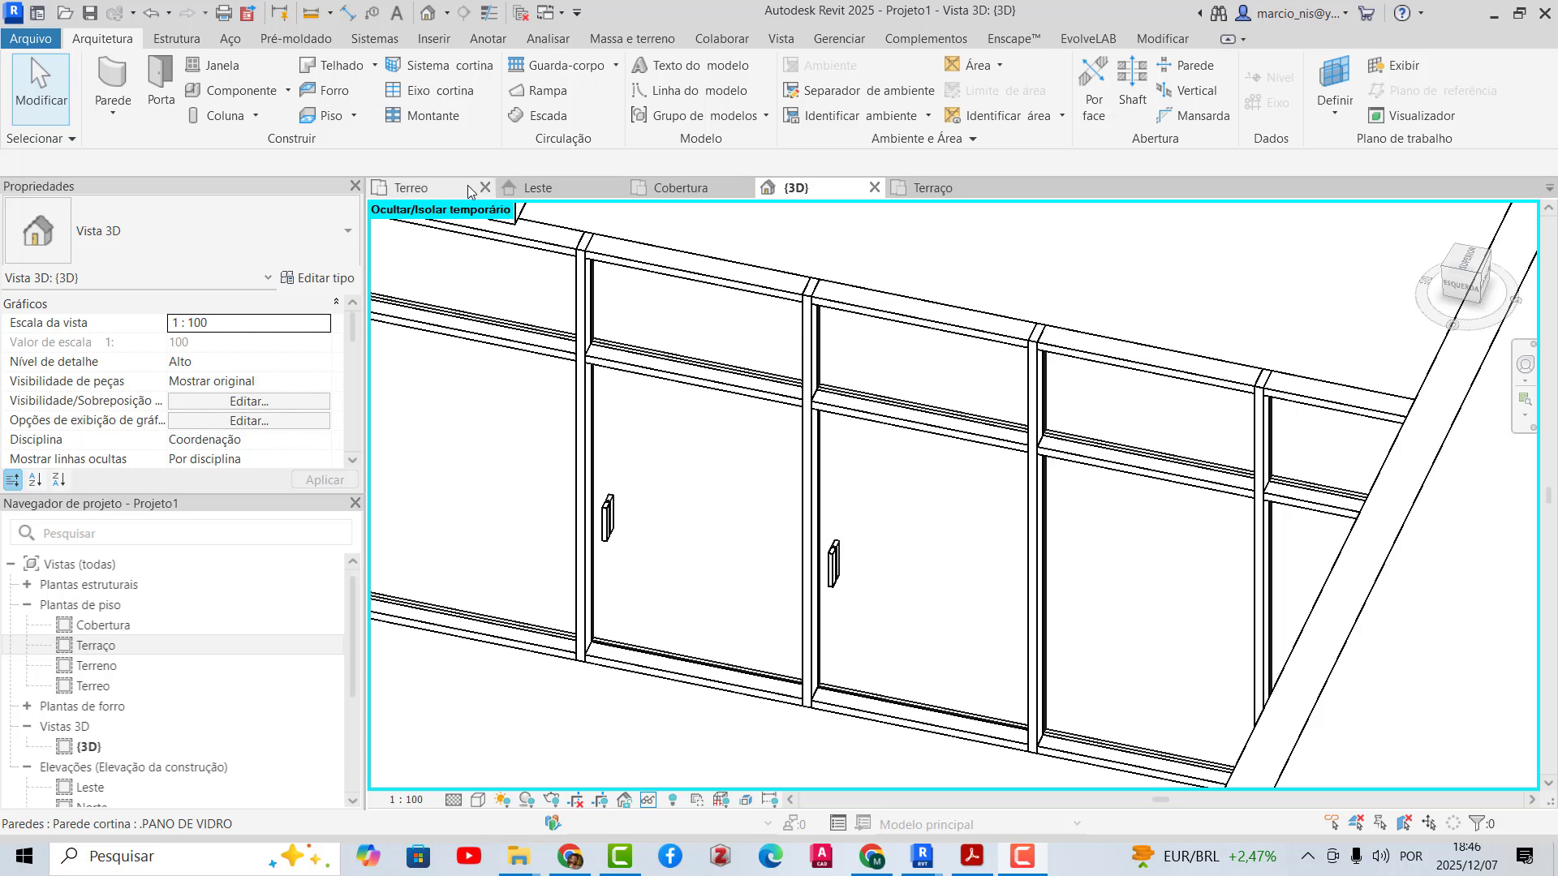
# - In the Terreo floor plan, flip the upper glass door's hinge side so it mirrors the lower door as a double door
pyautogui.click(410, 188)
pyautogui.scroll(3, 795, 562)
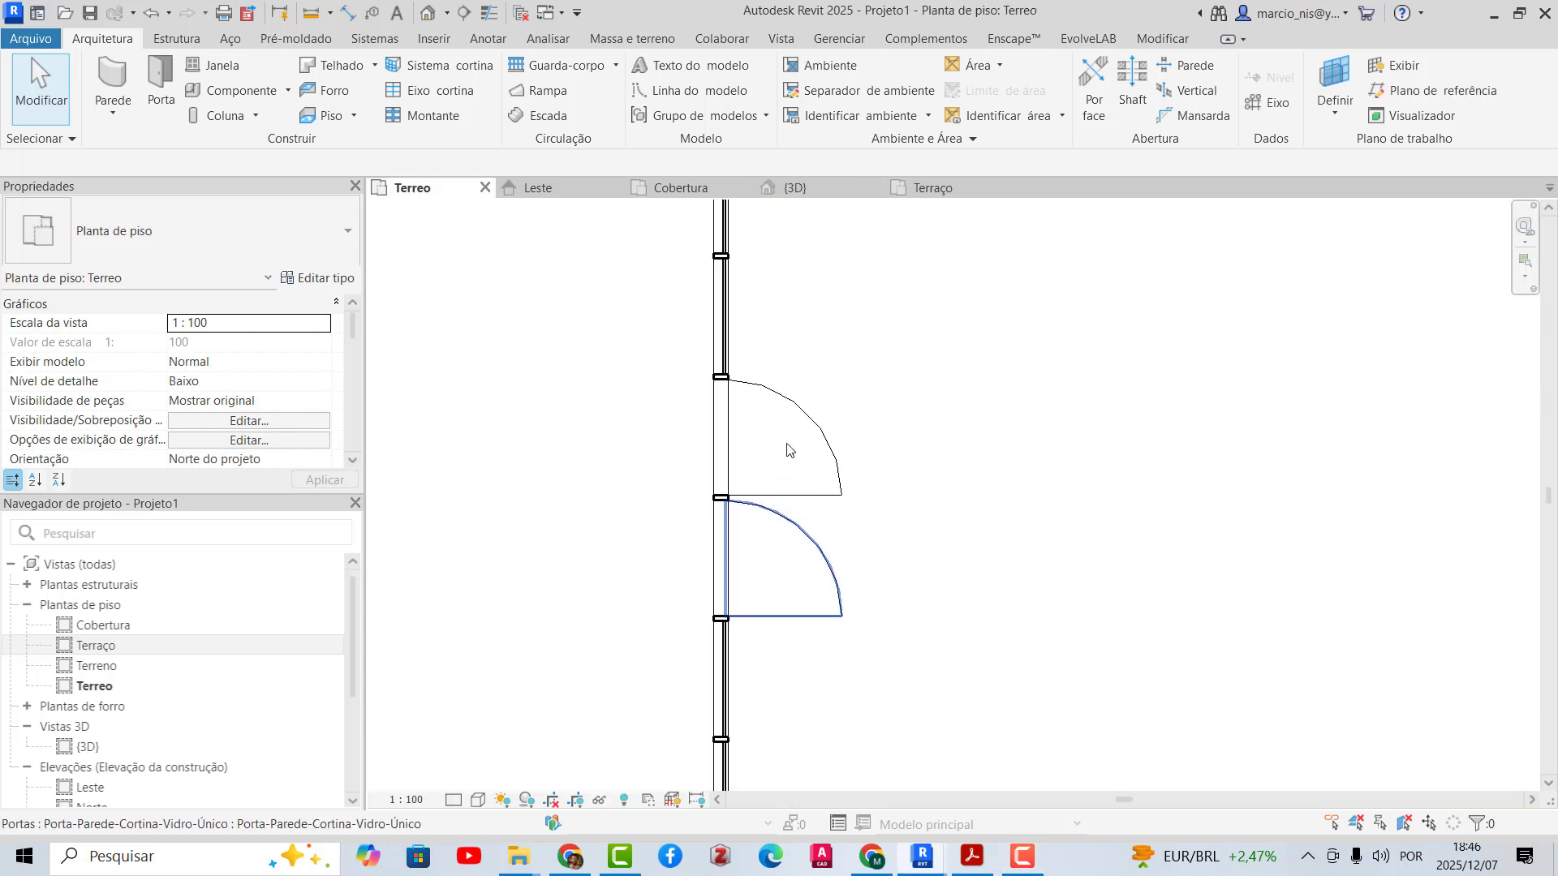
pyautogui.click(775, 394)
pyautogui.scroll(2, 781, 430)
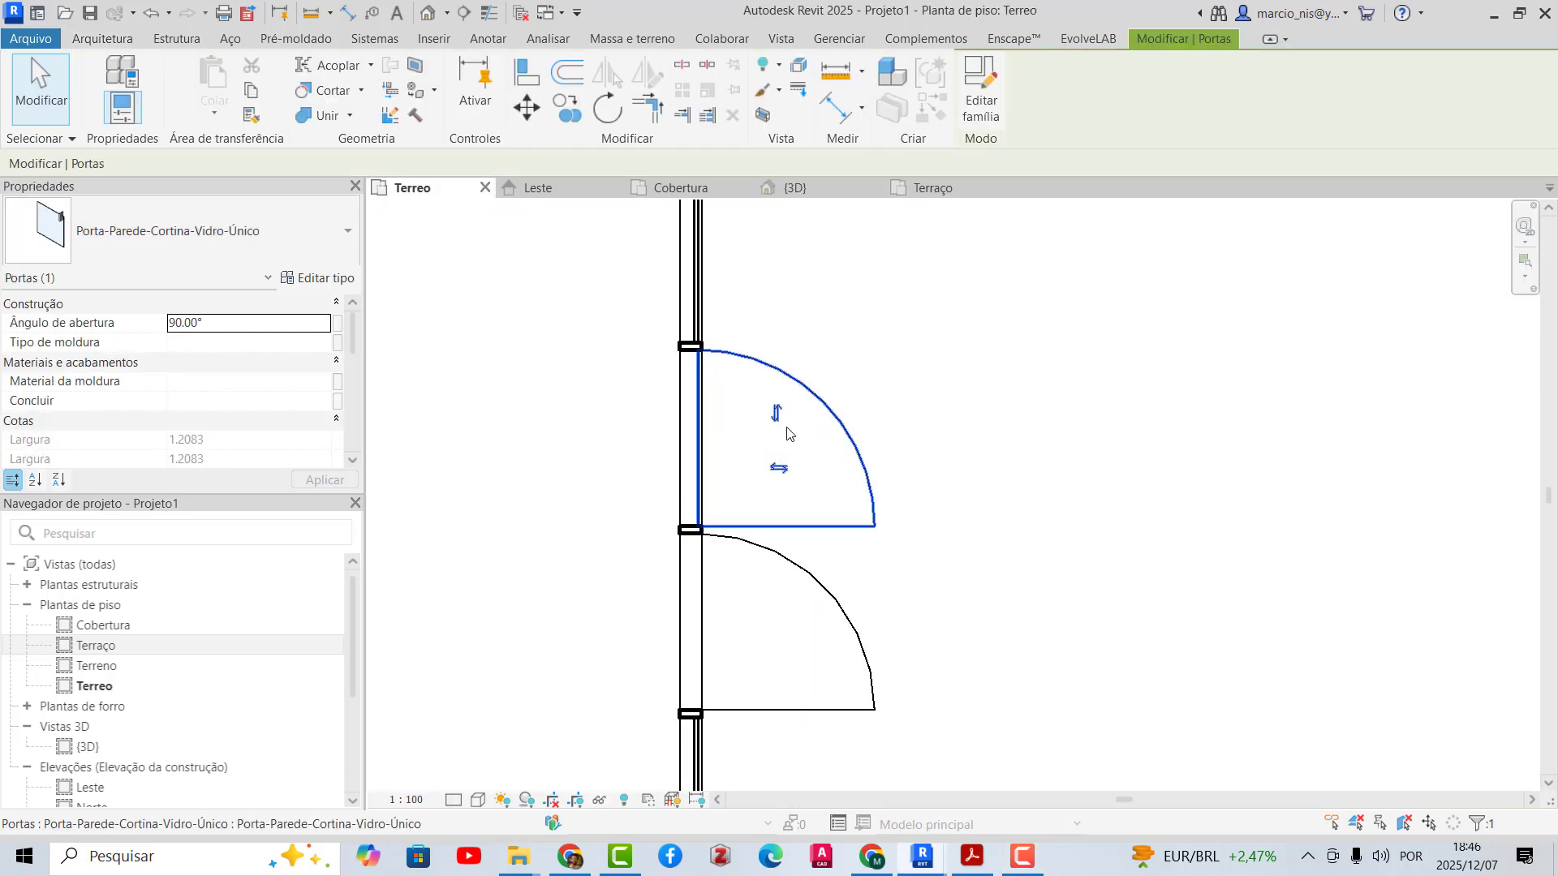
pyautogui.click(777, 414)
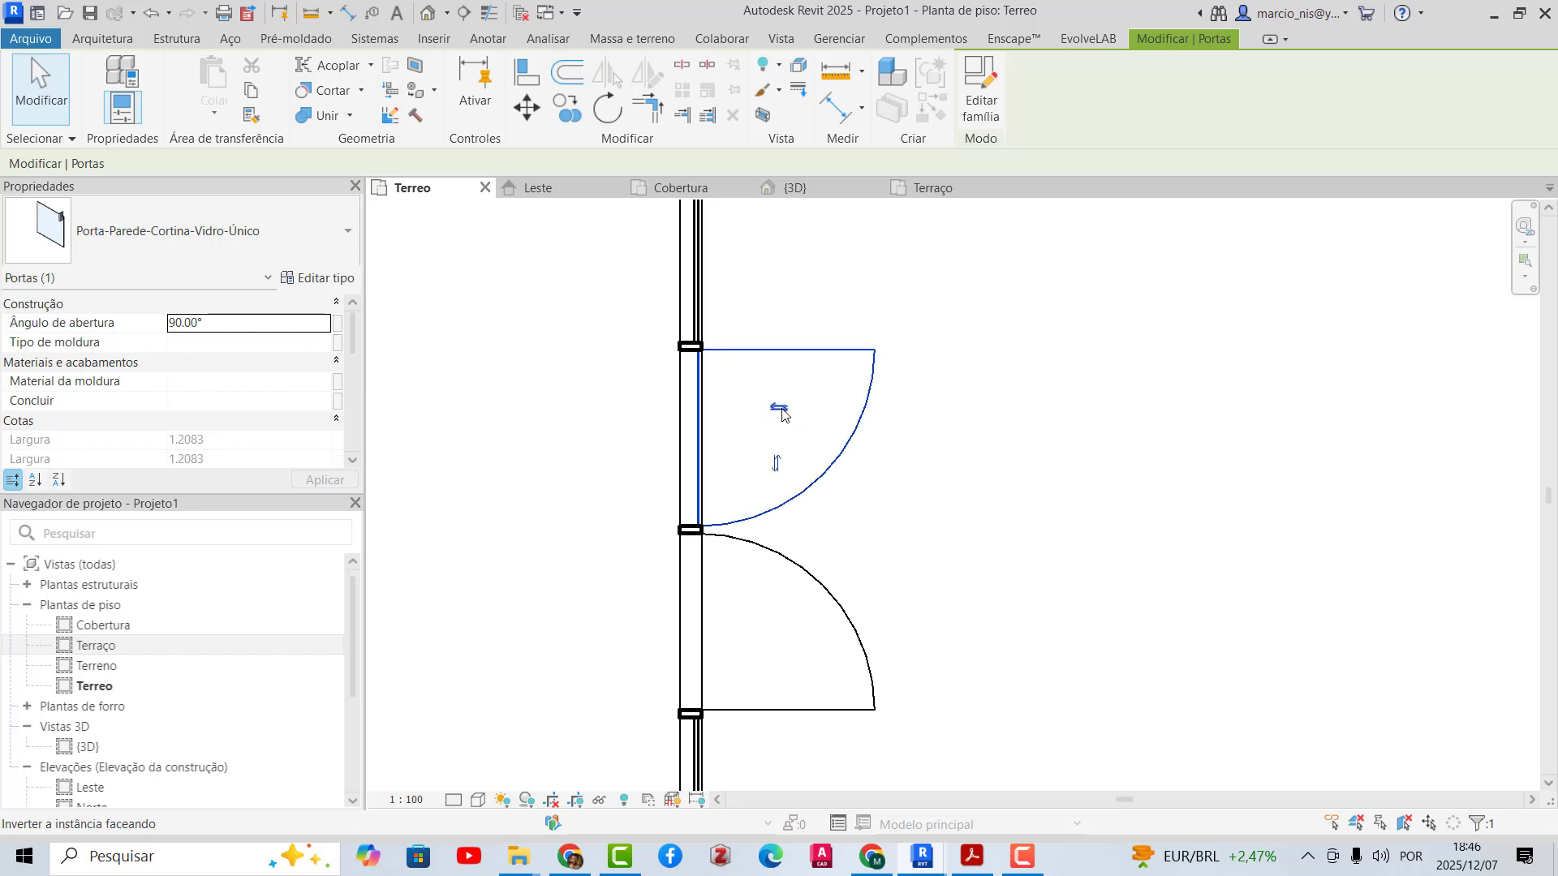
pyautogui.click(1033, 438)
pyautogui.scroll(-2, 649, 535)
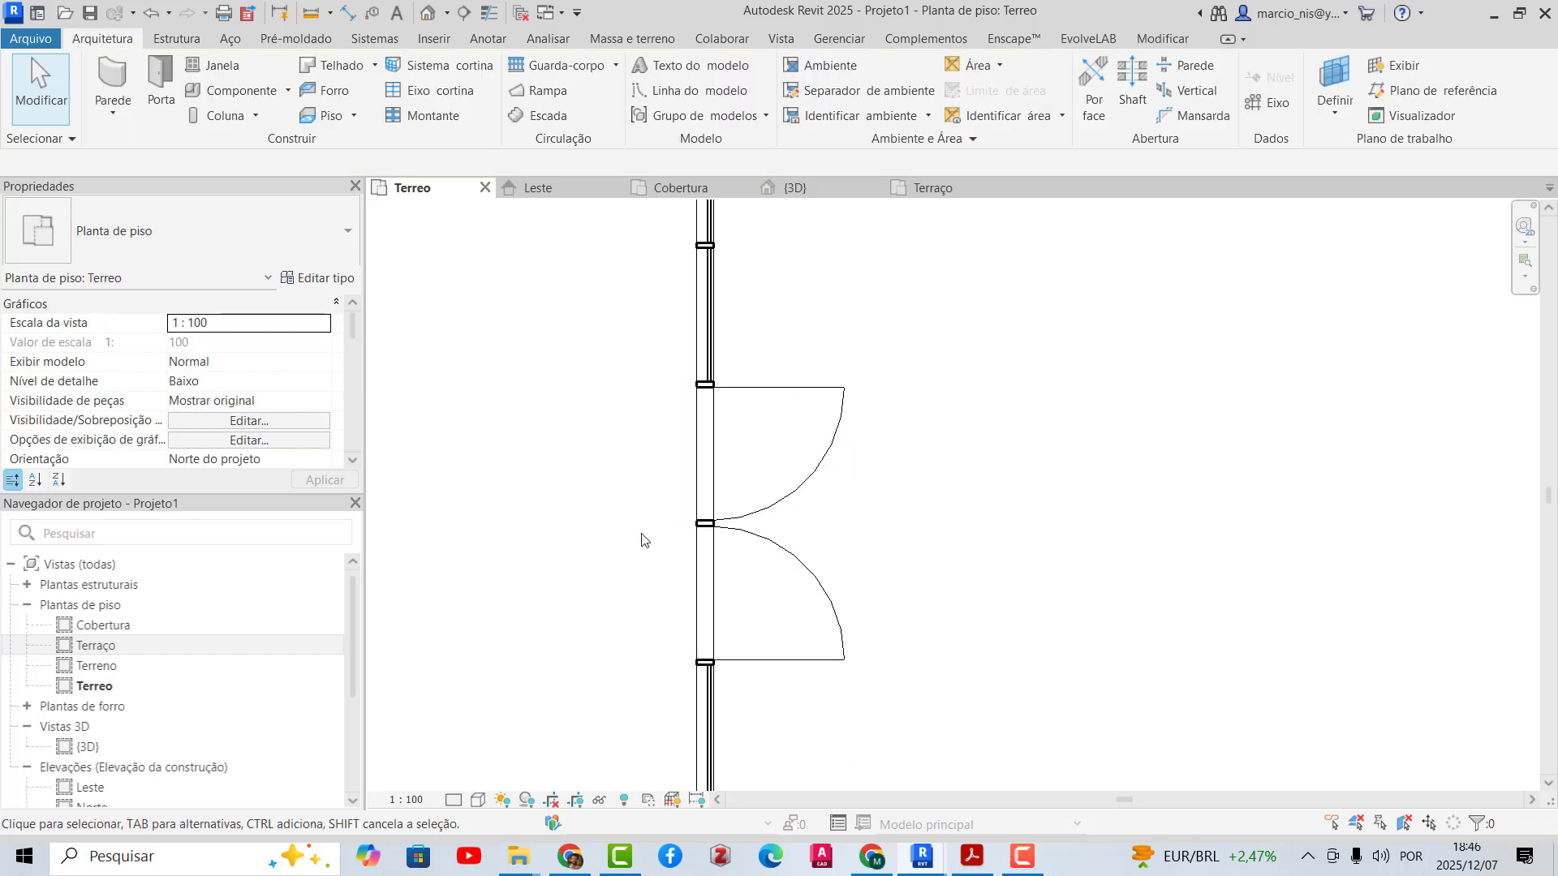
# - Start a stair in the Terreo plan using the cast-in-place Escada monolítica type and review its riser and tread settings
pyautogui.scroll(-2, 710, 544)
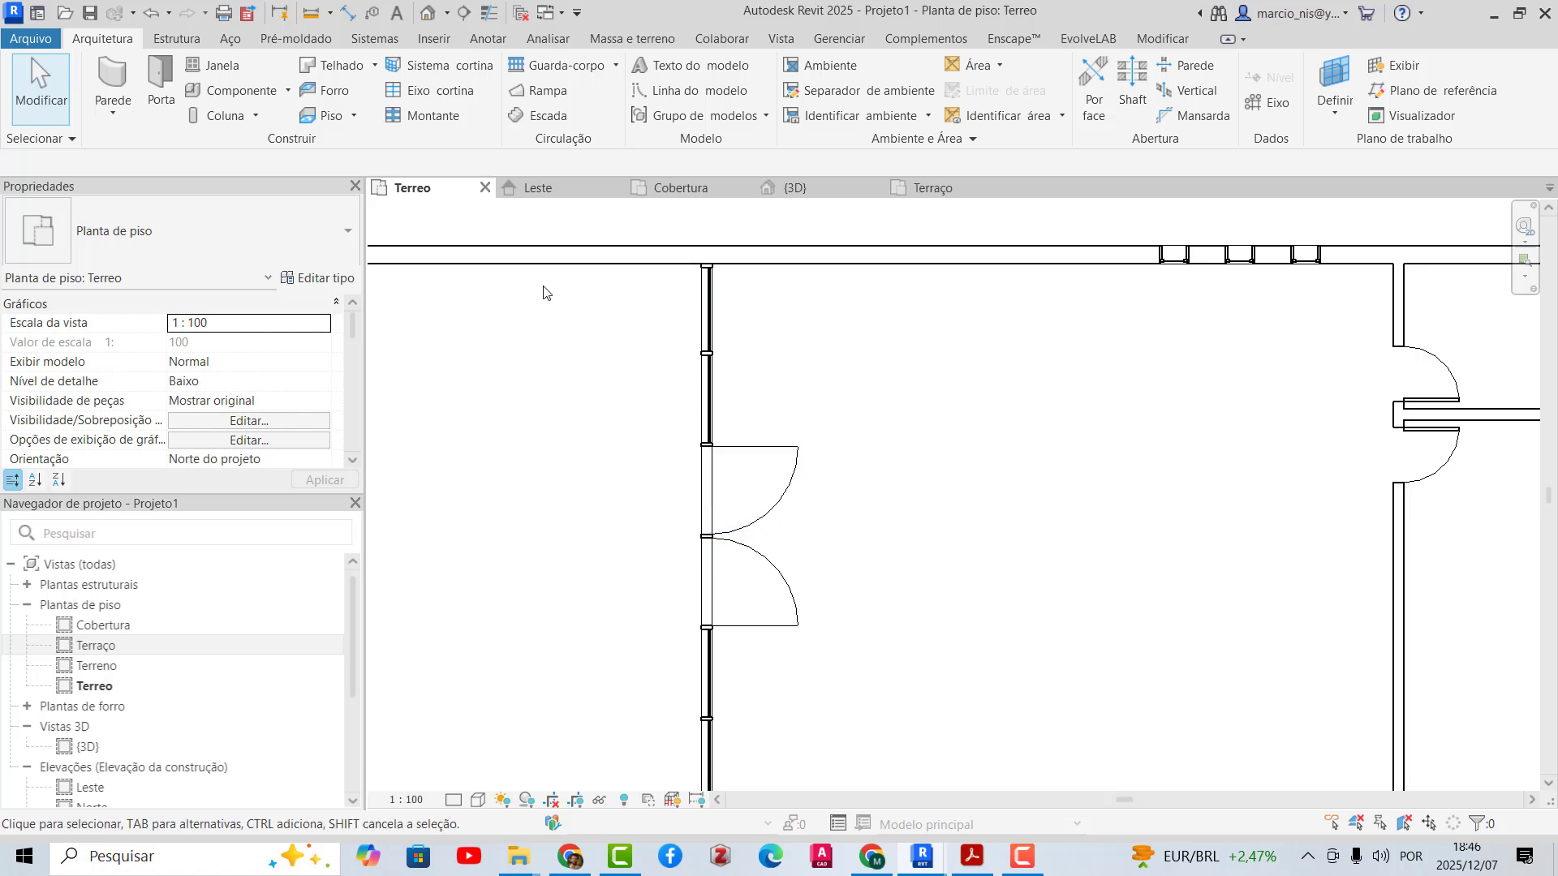
pyautogui.scroll(-2, 880, 578)
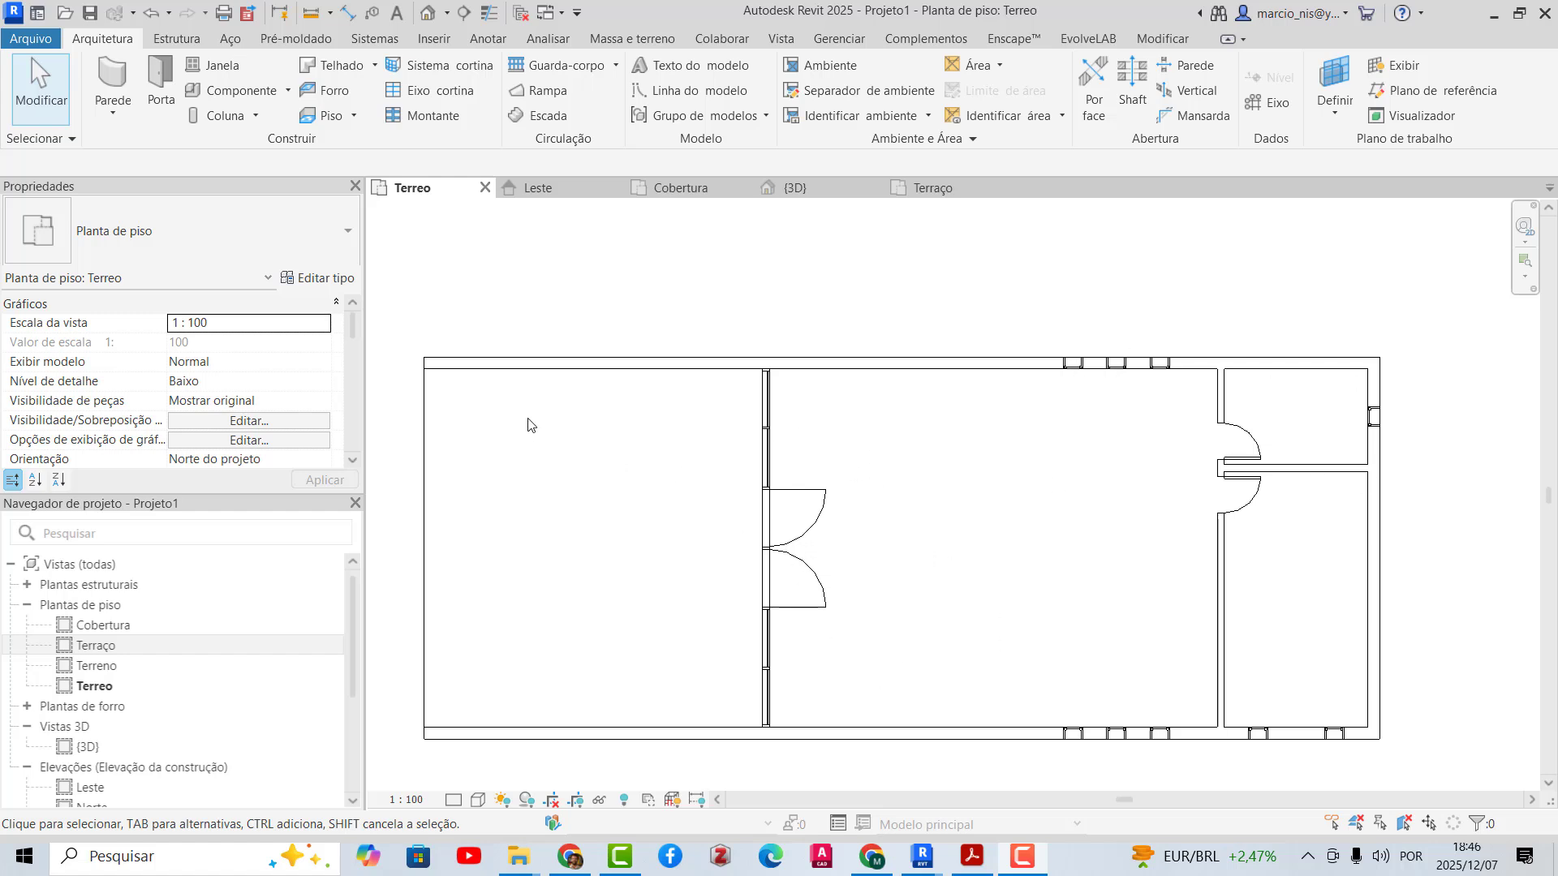
pyautogui.scroll(1, 528, 424)
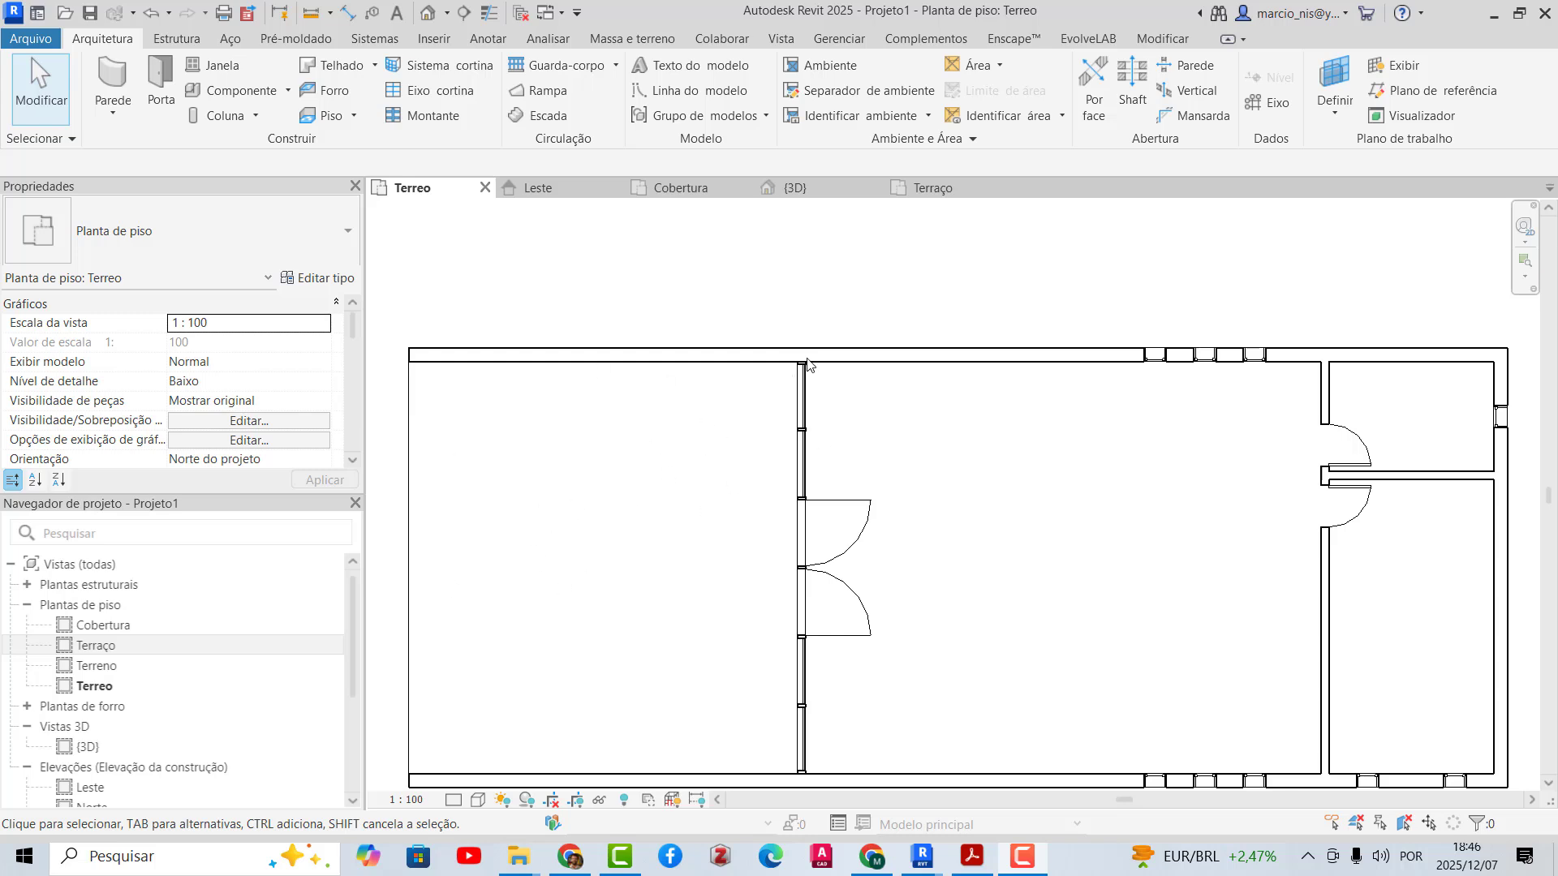
pyautogui.click(543, 122)
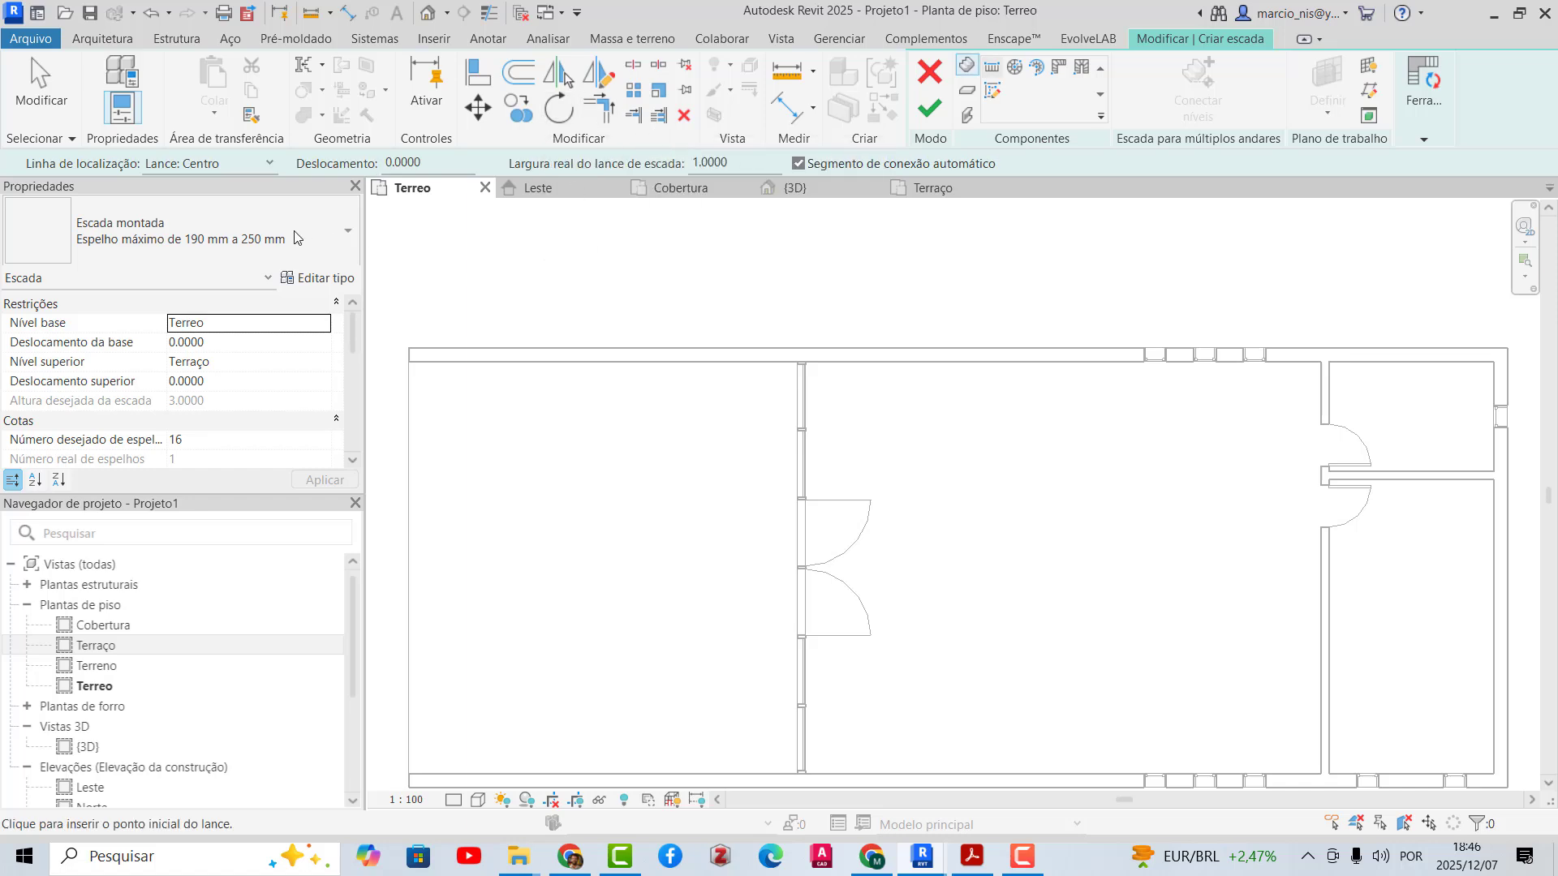
pyautogui.click(281, 228)
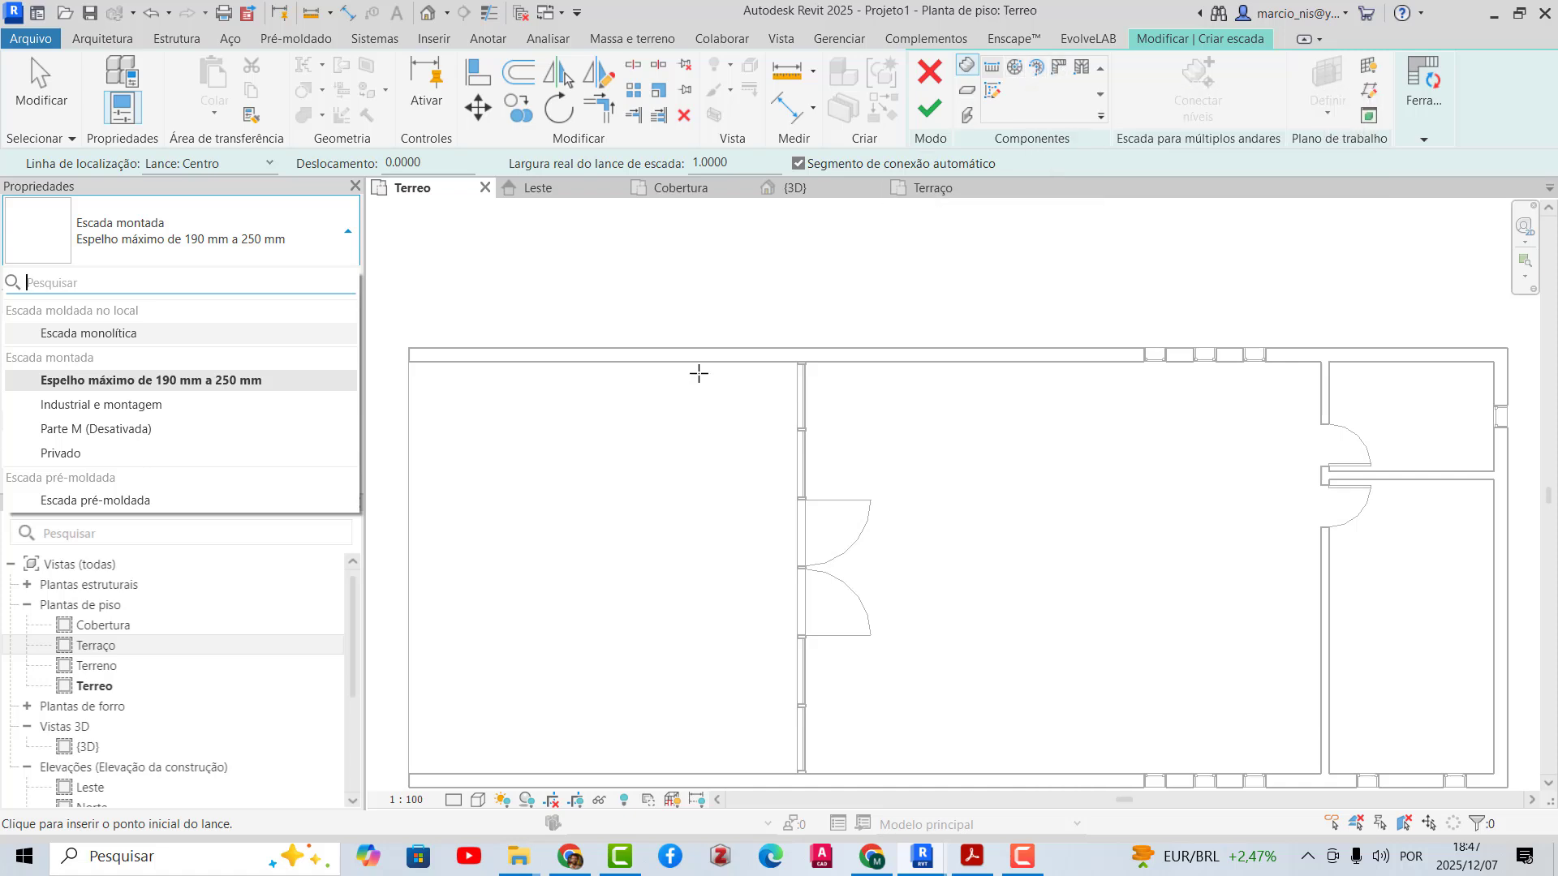
pyautogui.click(84, 335)
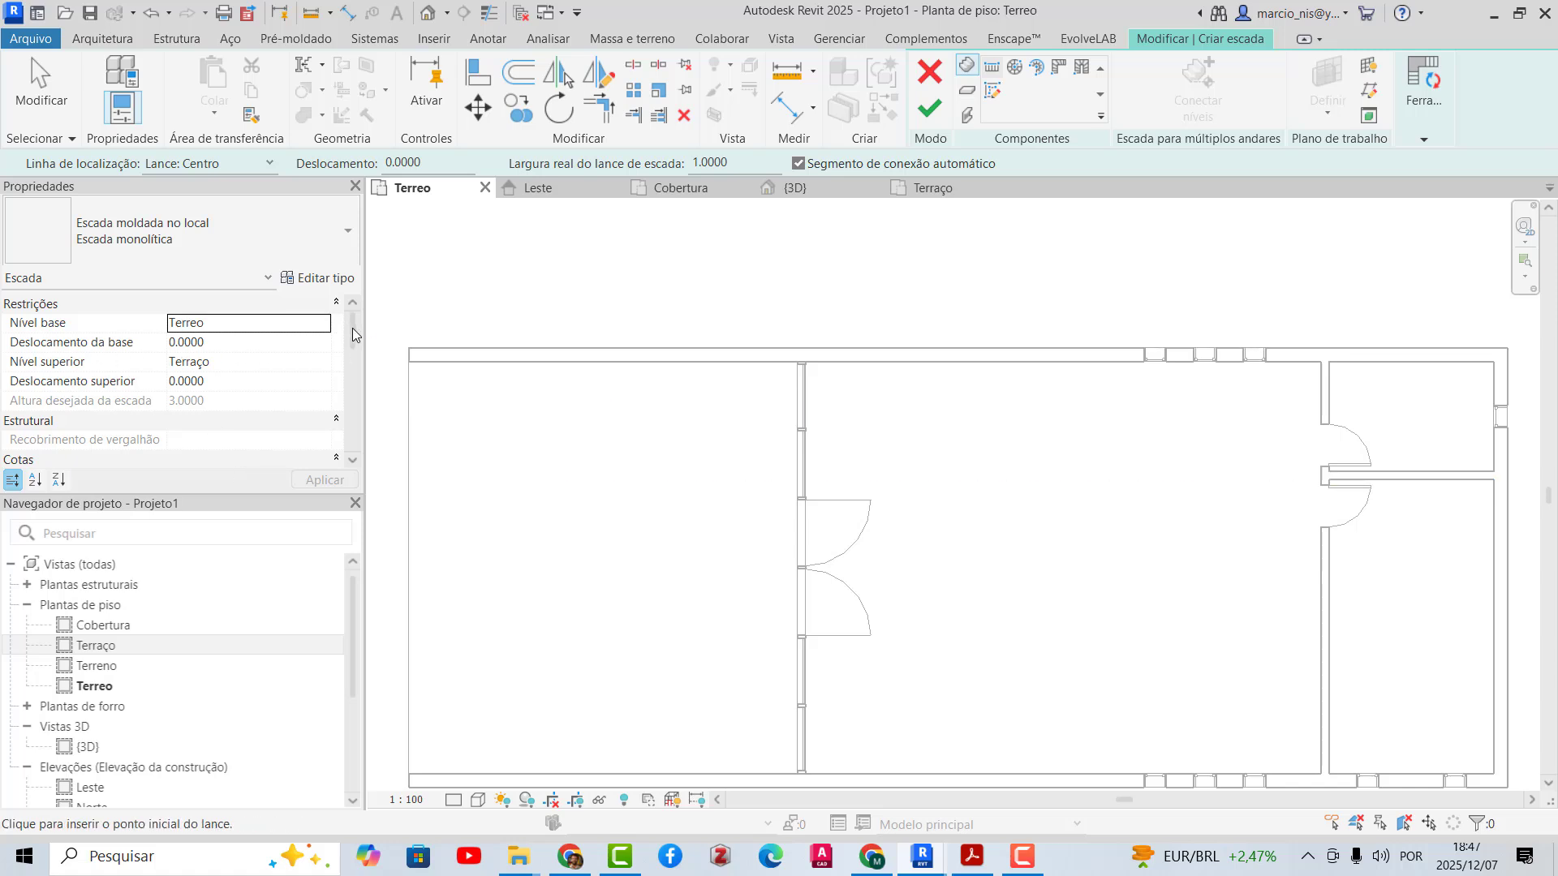
pyautogui.scroll(-3, 225, 406)
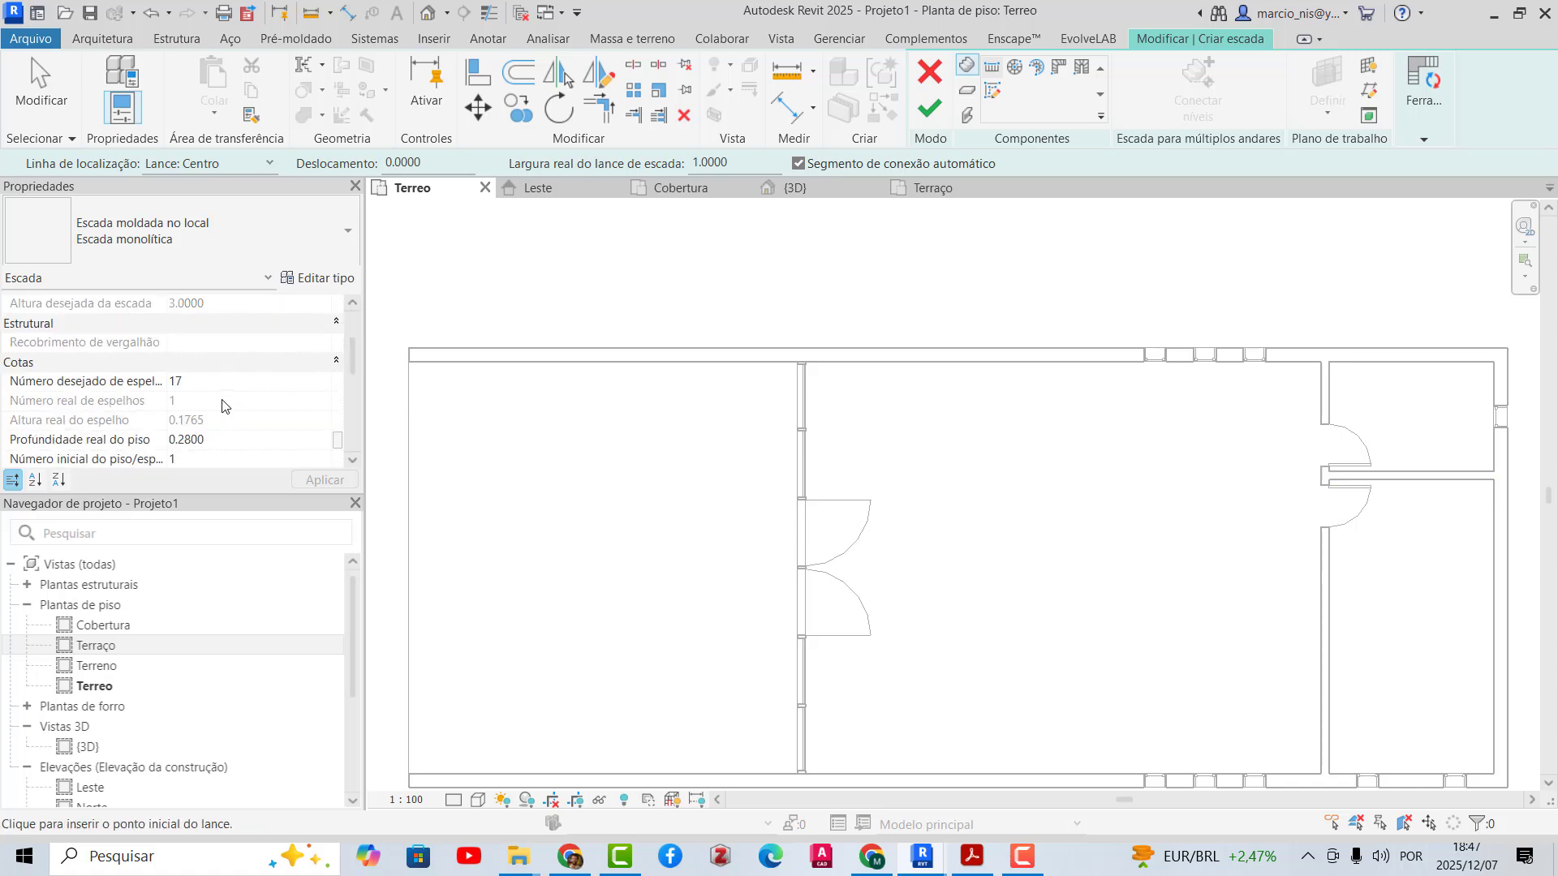
pyautogui.scroll(3, 233, 425)
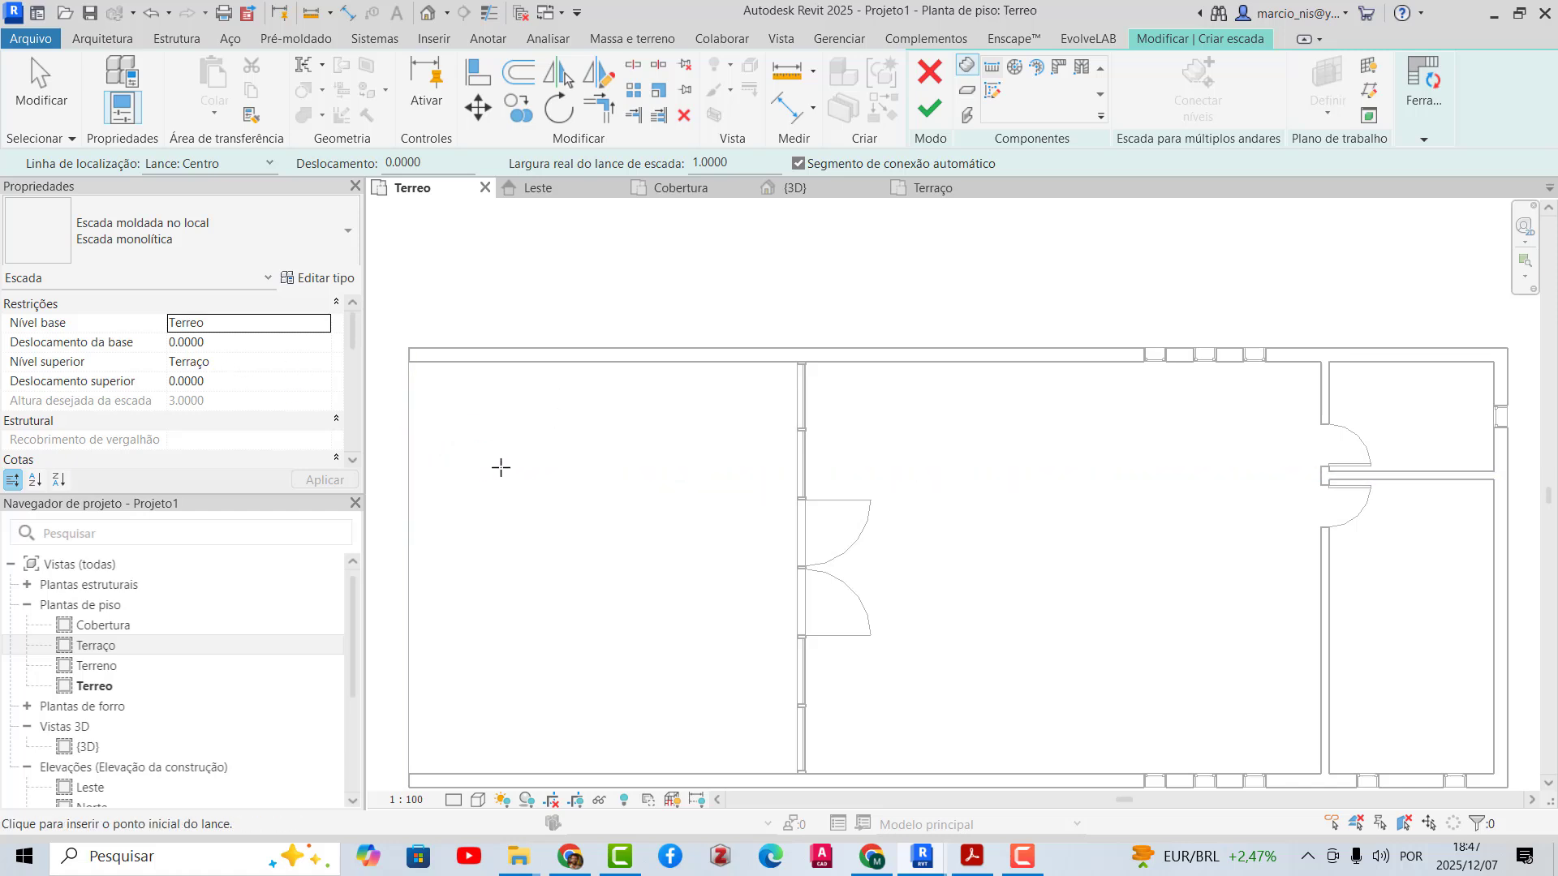
# - Draw two aligned horizontal stair runs, each 1.12 m long, in the open area before the glass wall, separated by a 1.00 m landing
pyautogui.click(459, 479)
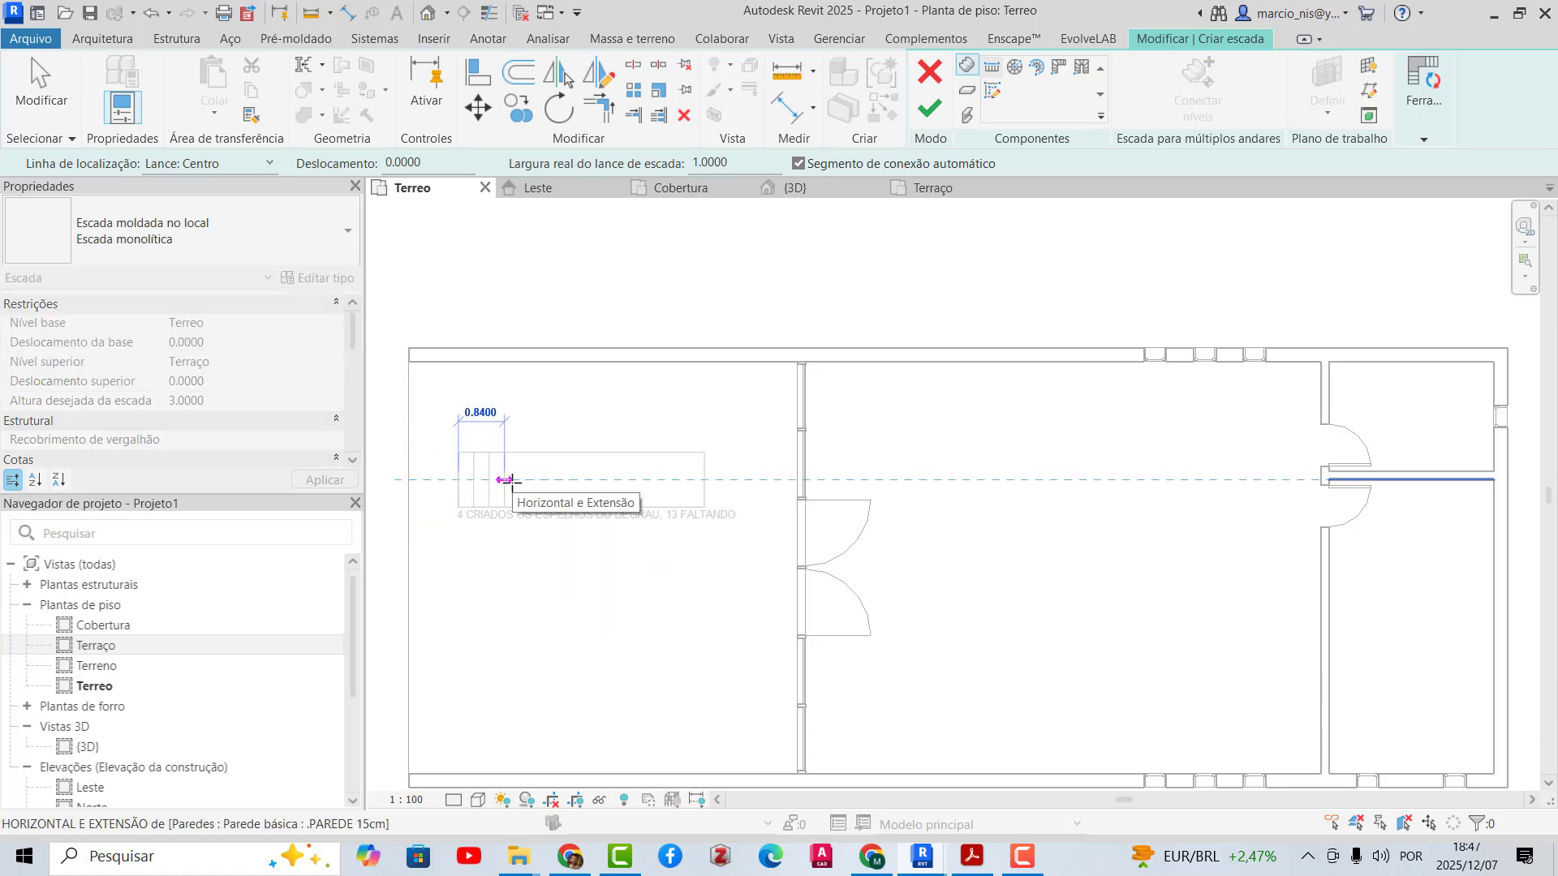
pyautogui.scroll(2, 510, 481)
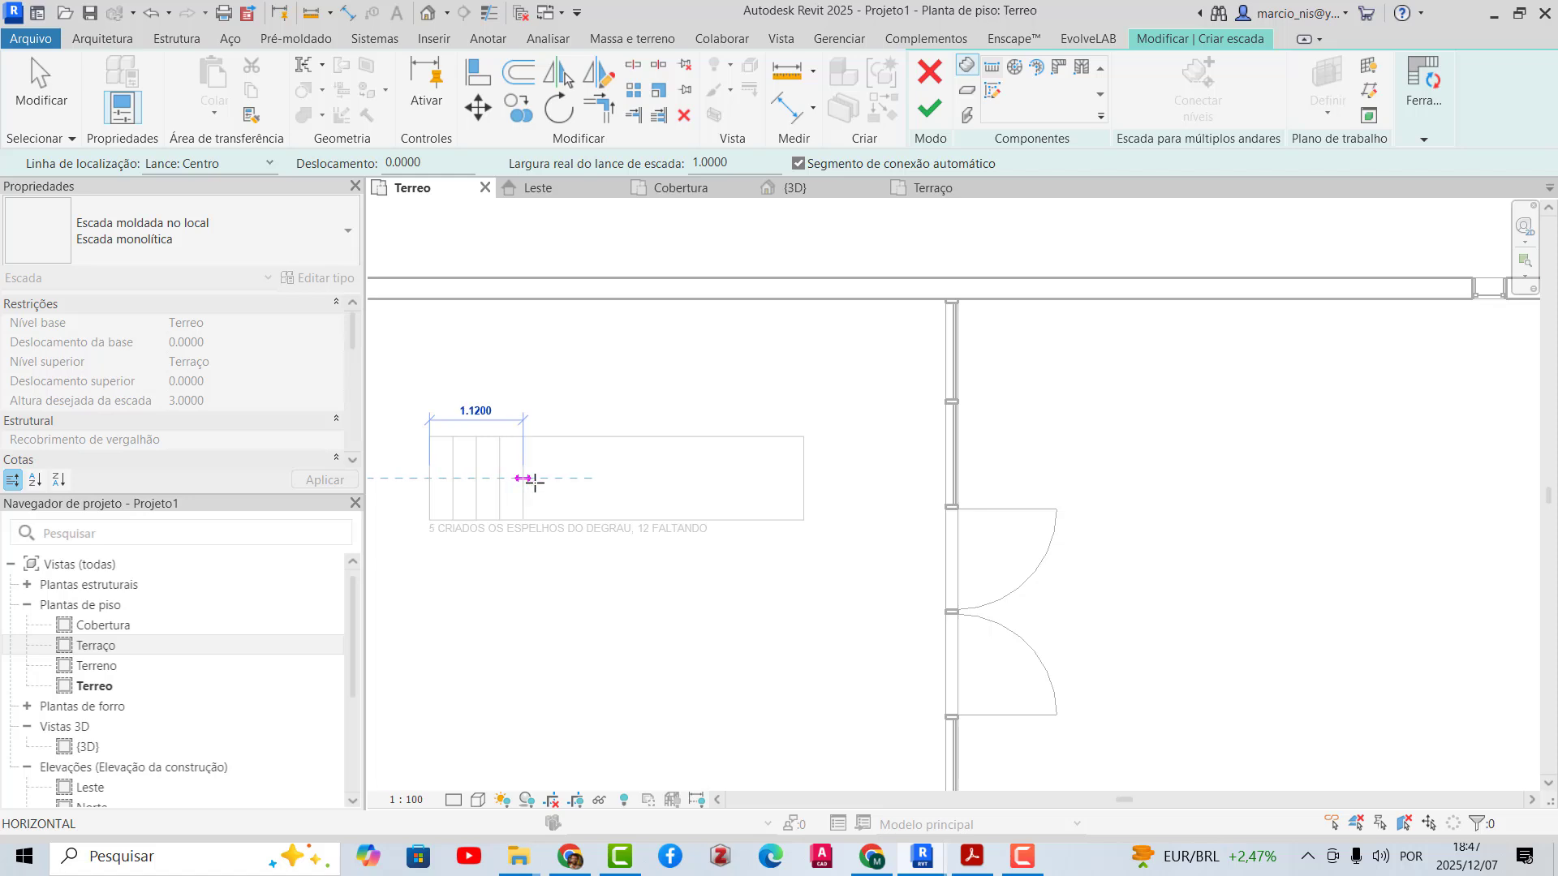
pyautogui.scroll(2, 499, 478)
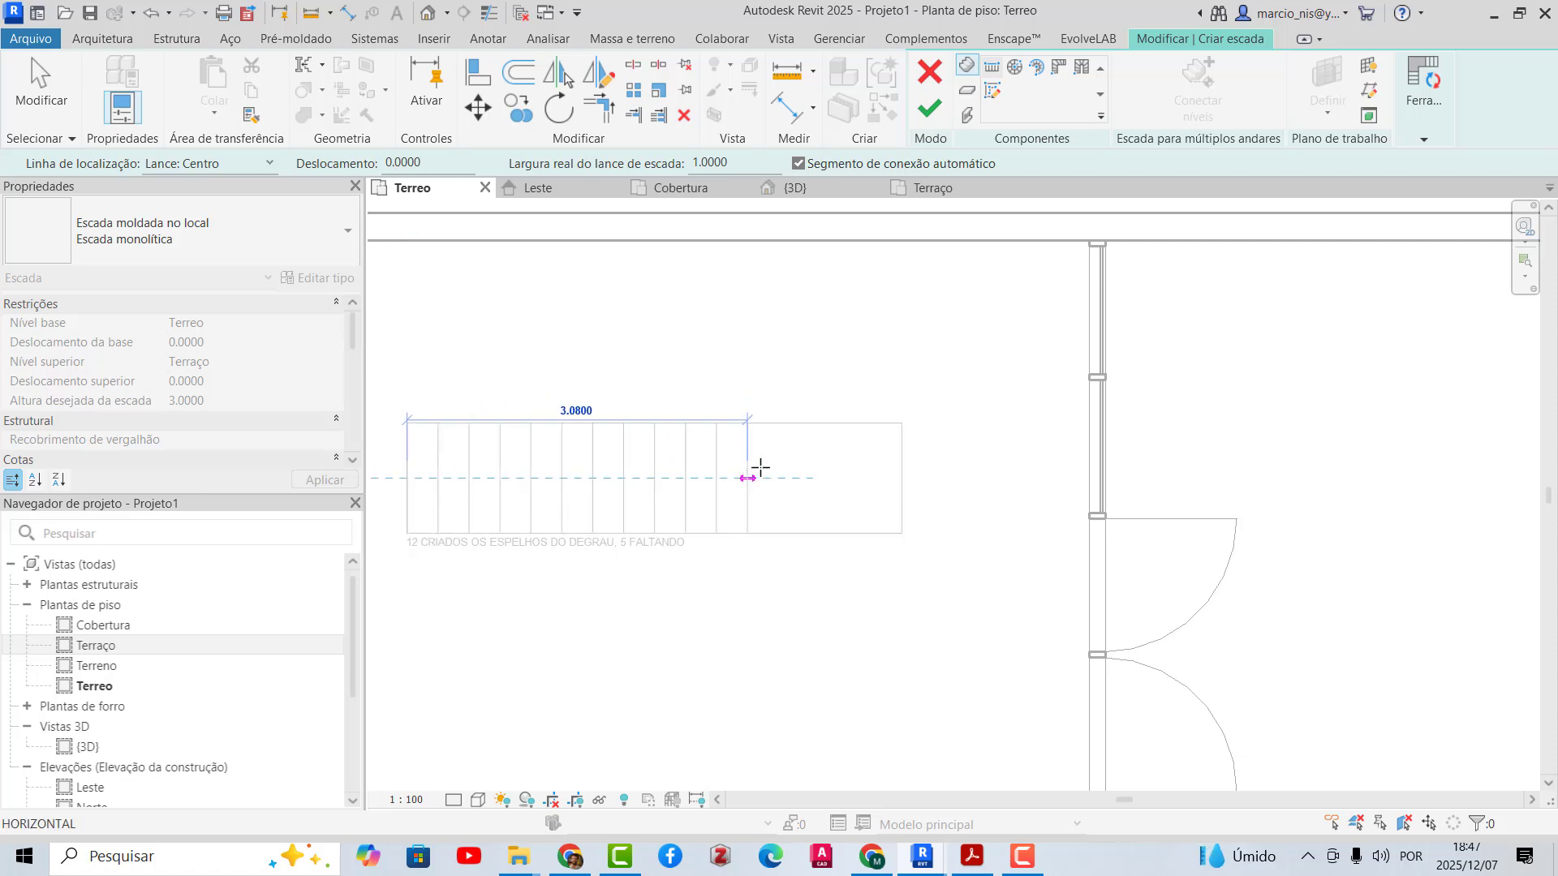
pyautogui.click(529, 475)
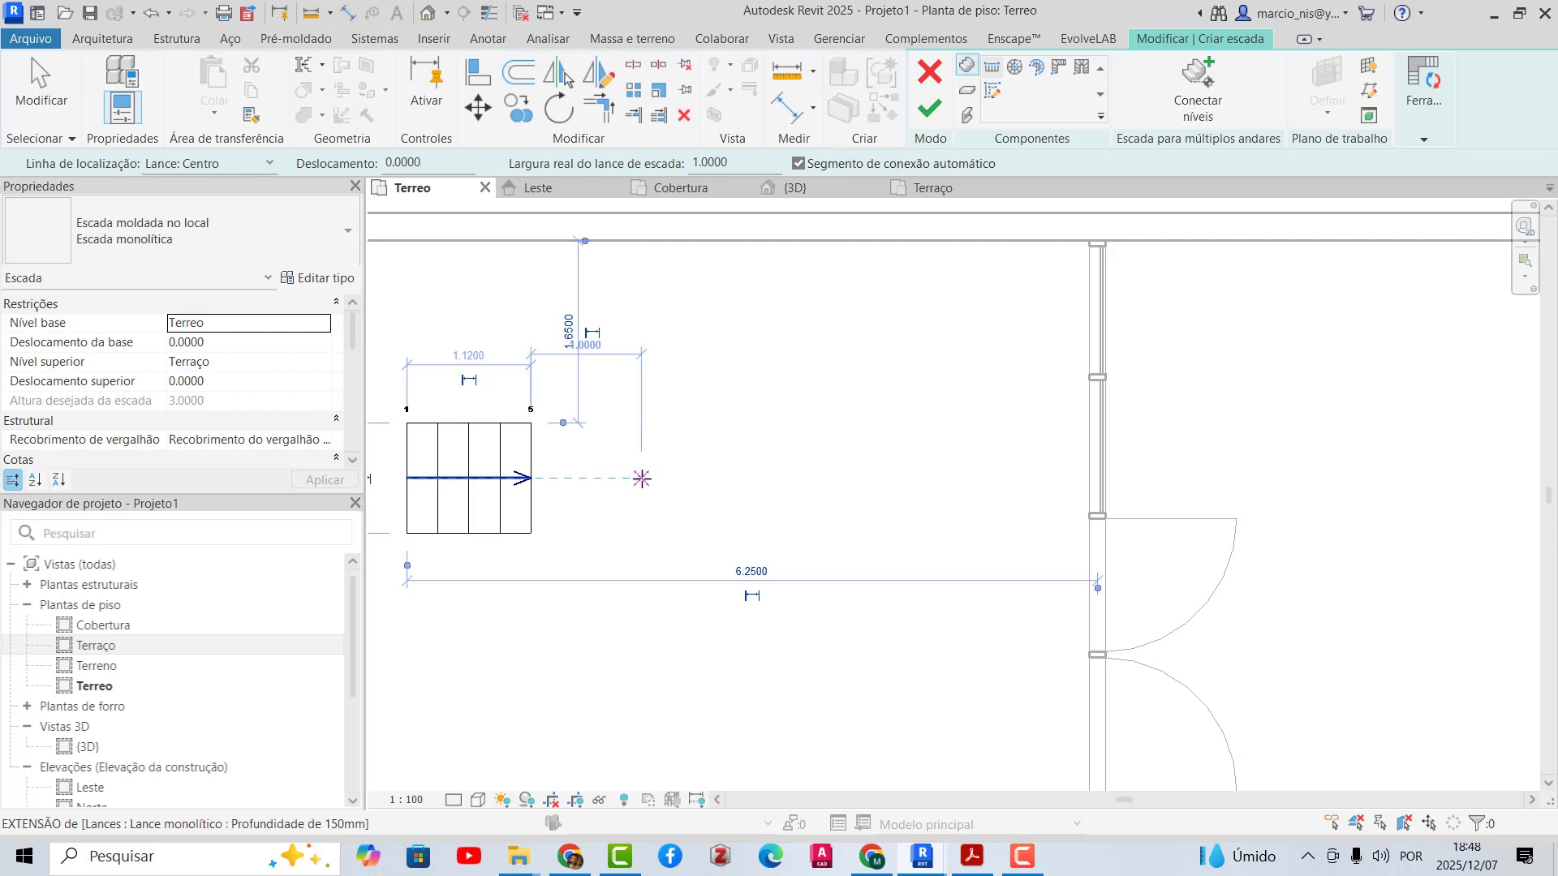
pyautogui.click(642, 479)
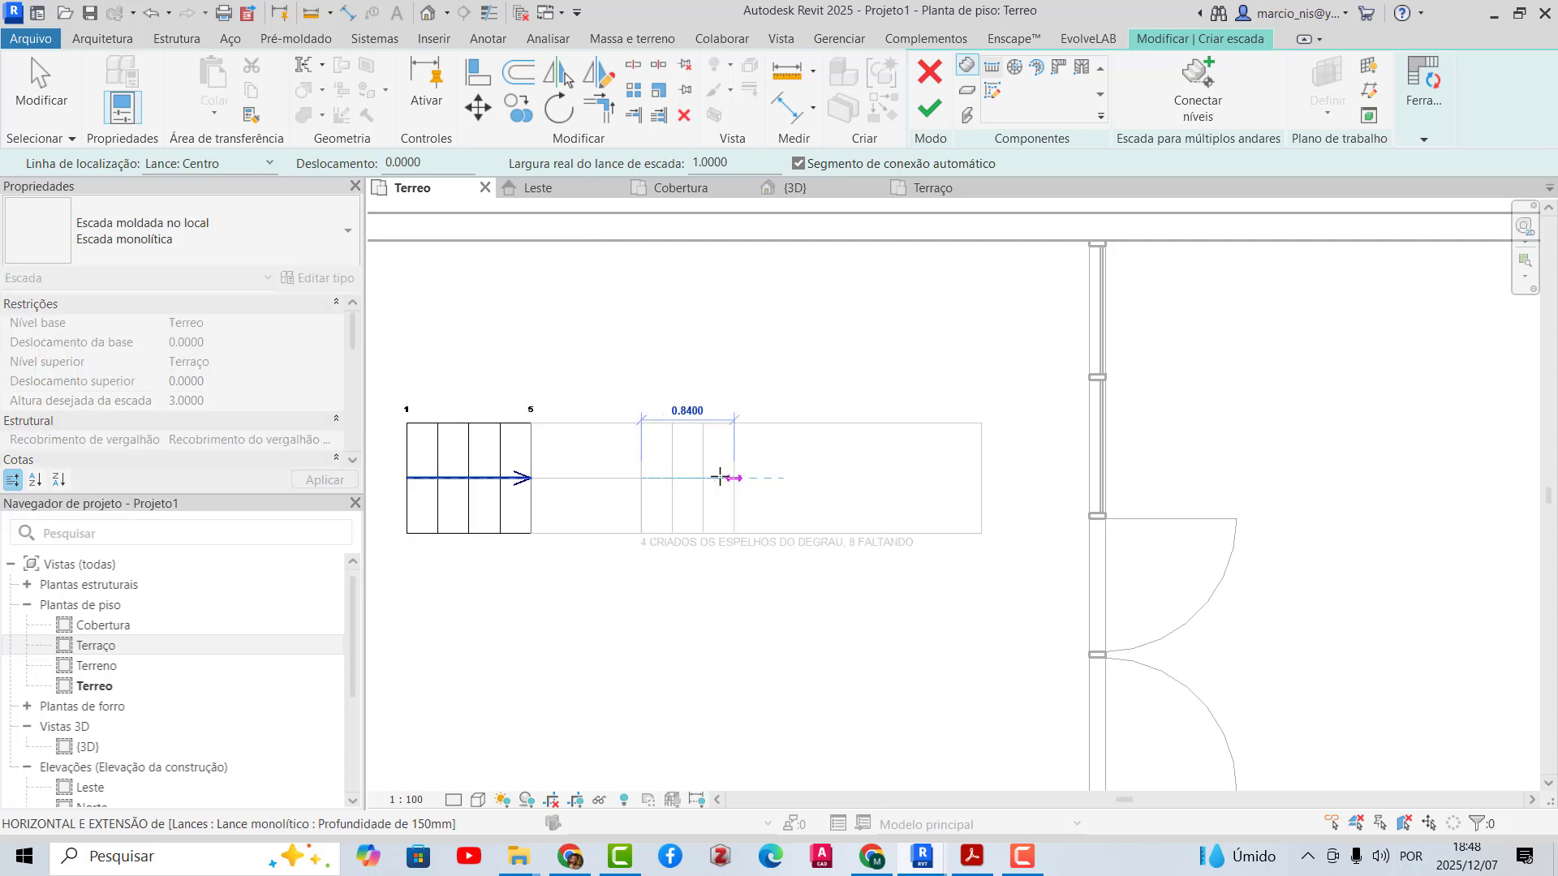
pyautogui.click(763, 478)
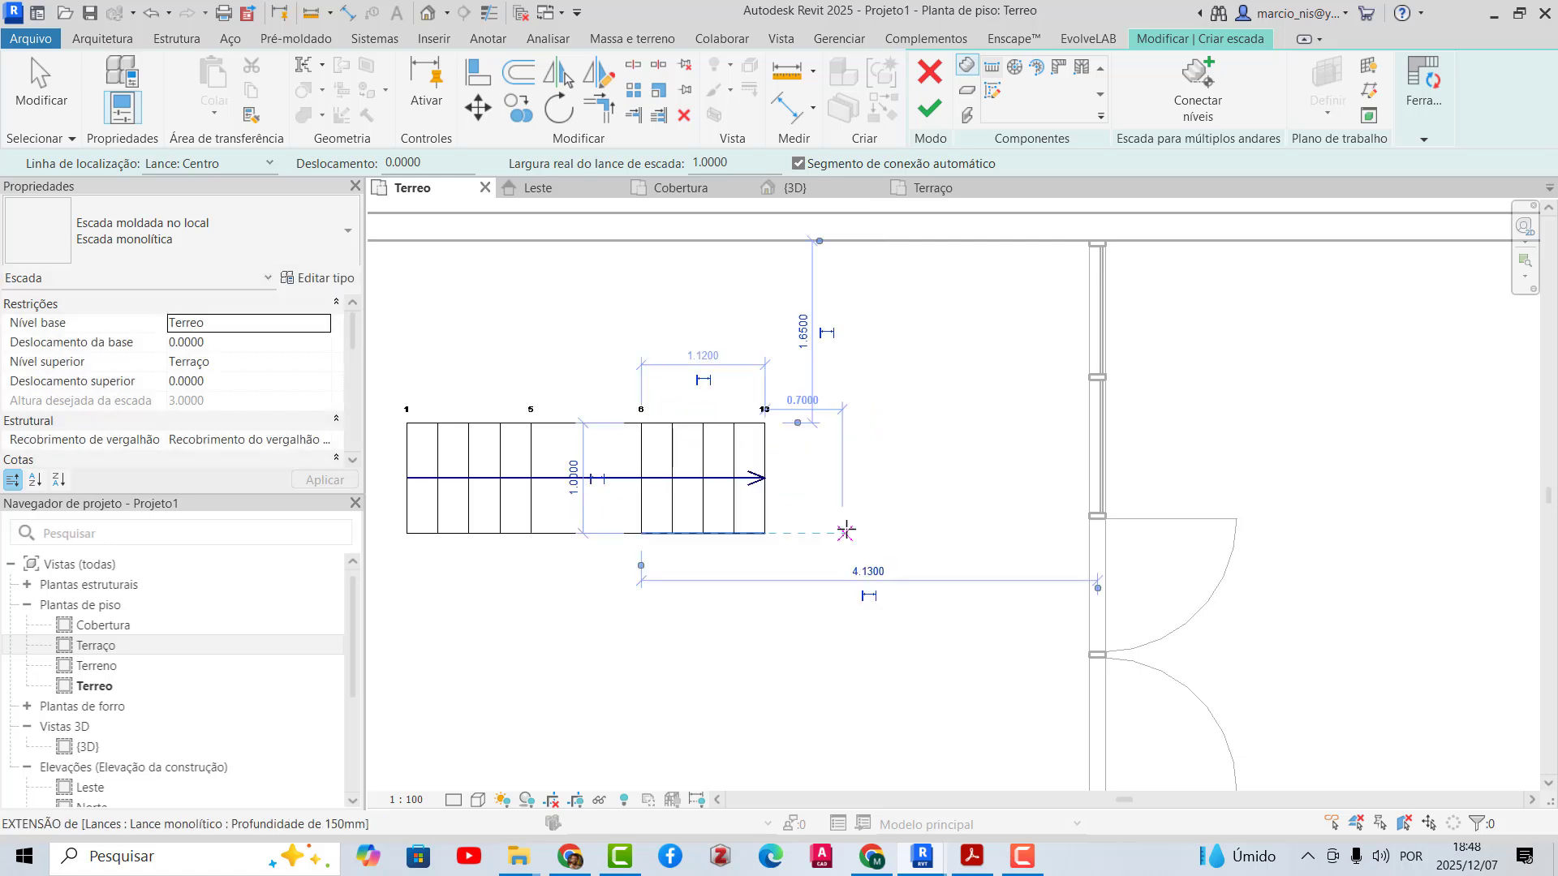
# - Add a final diagonal run from riser 11 to 17, angled down toward the glass doors and joined by a landing
pyautogui.click(906, 586)
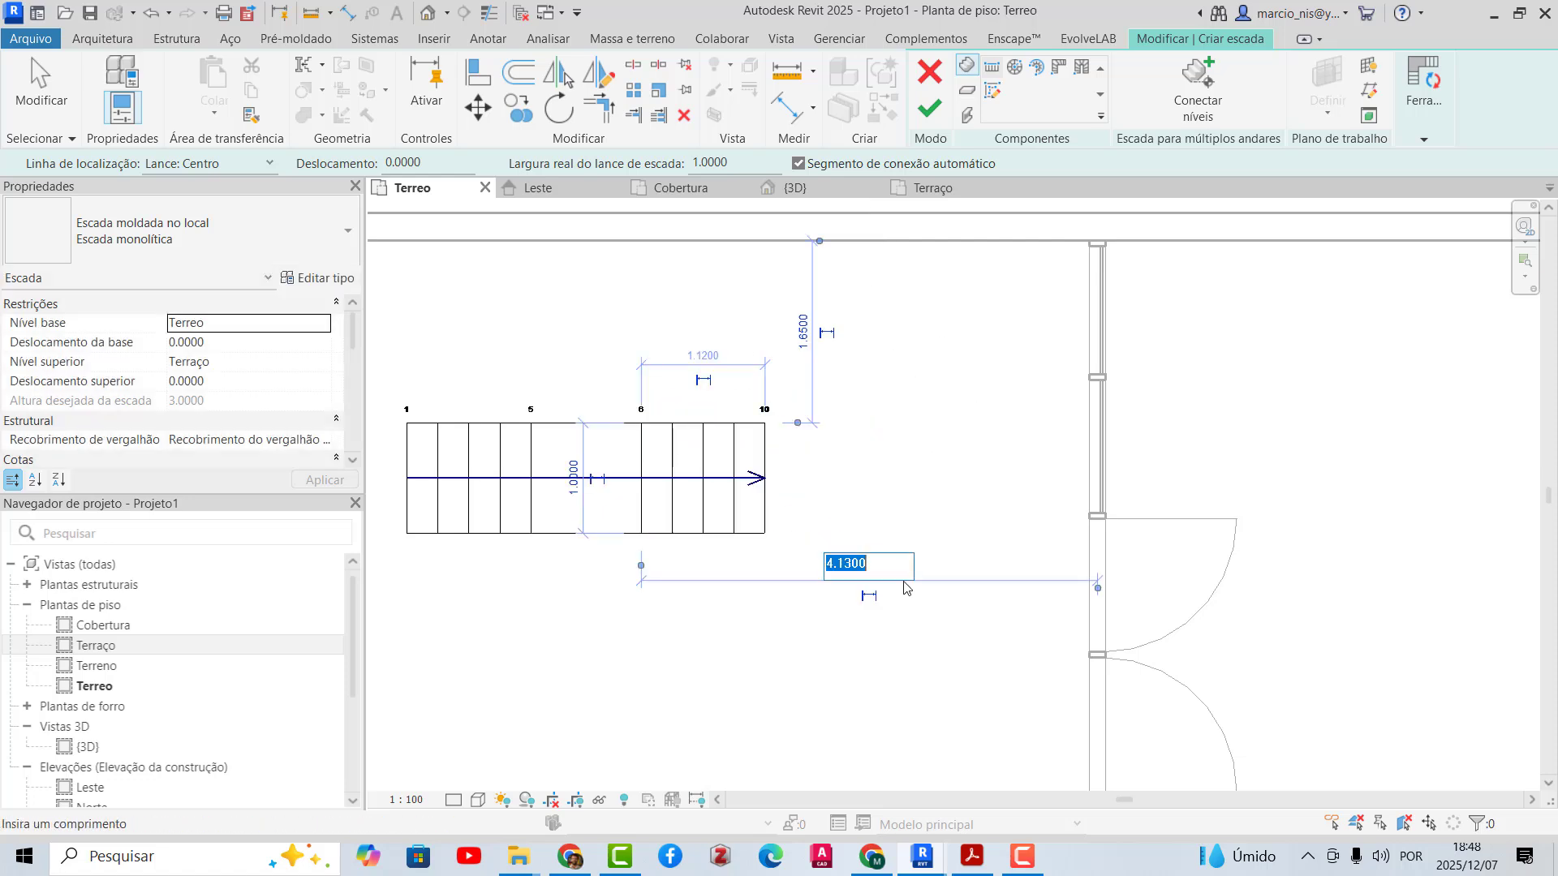
pyautogui.click(909, 534)
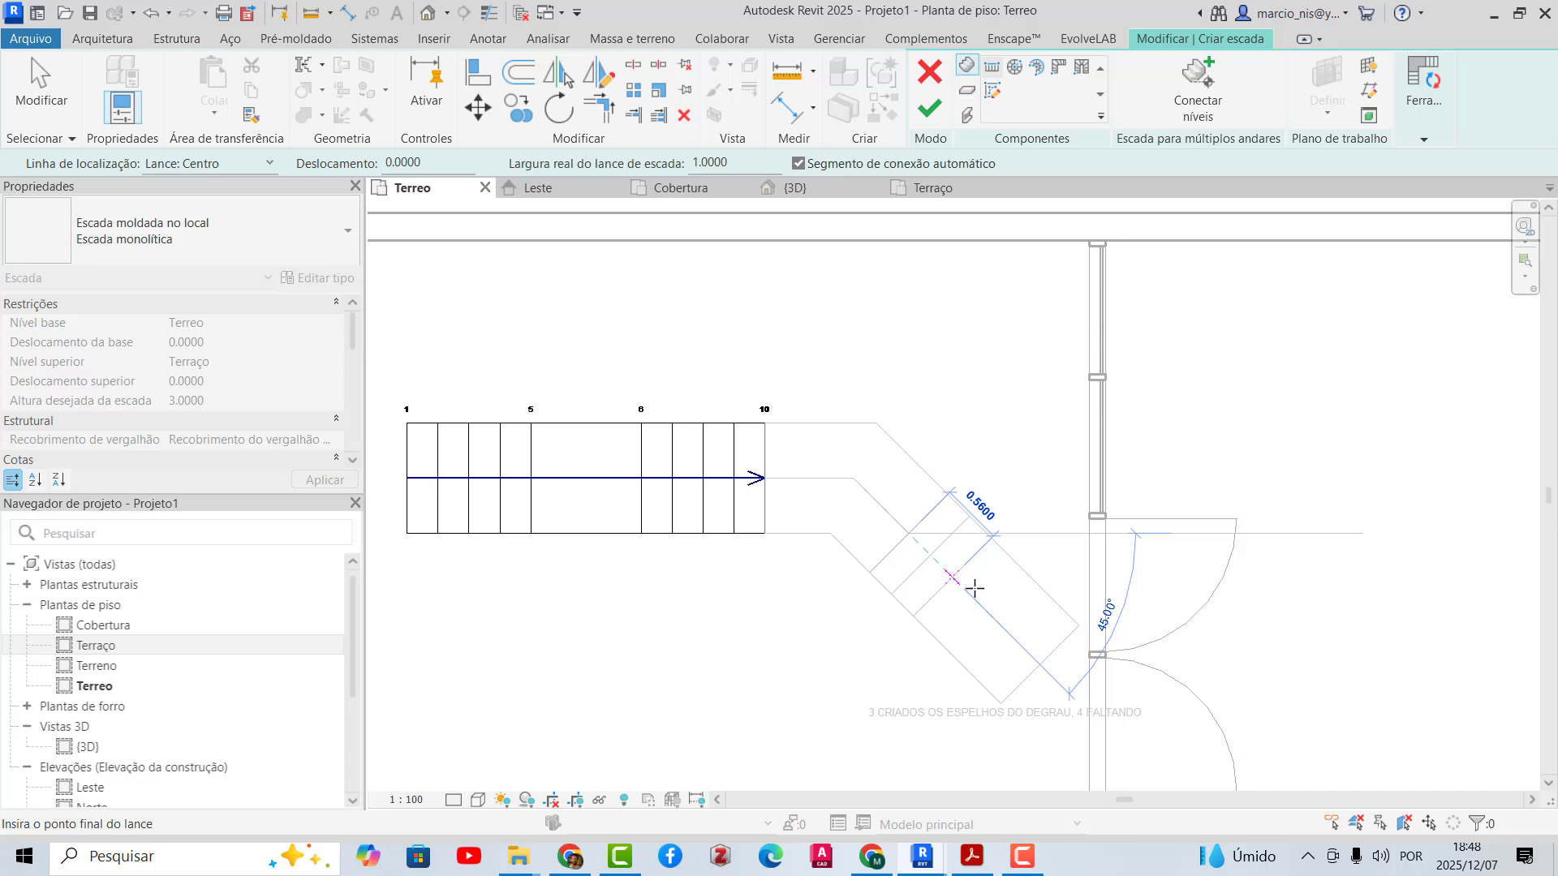
pyautogui.click(1141, 722)
pyautogui.press('Escape')
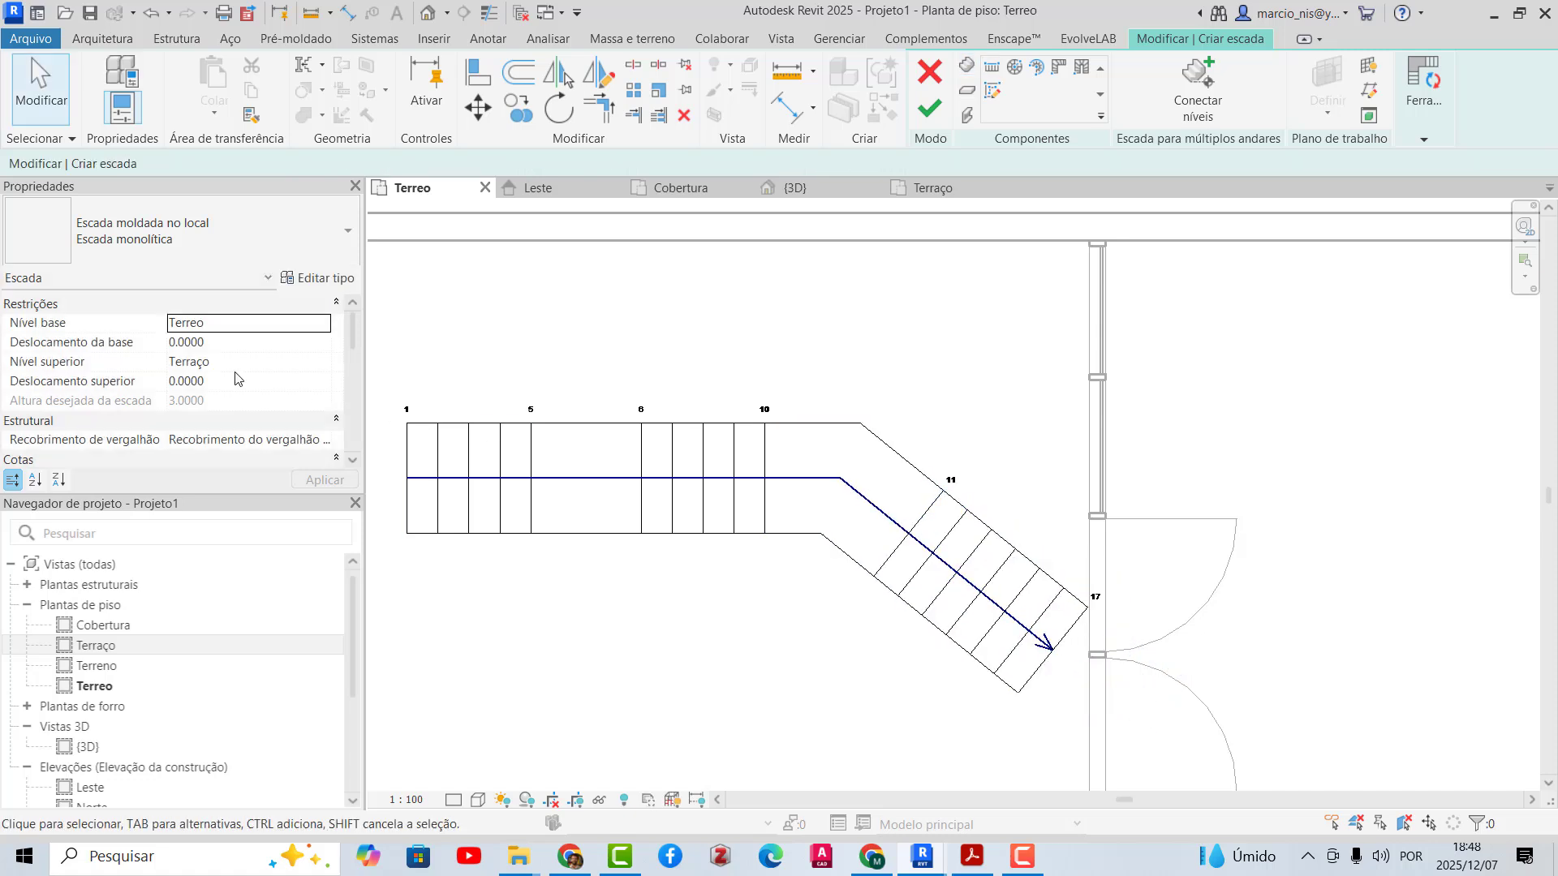
# - Check the stair runs and landings in the 3D view from several angles and finish the stair
pyautogui.click(785, 188)
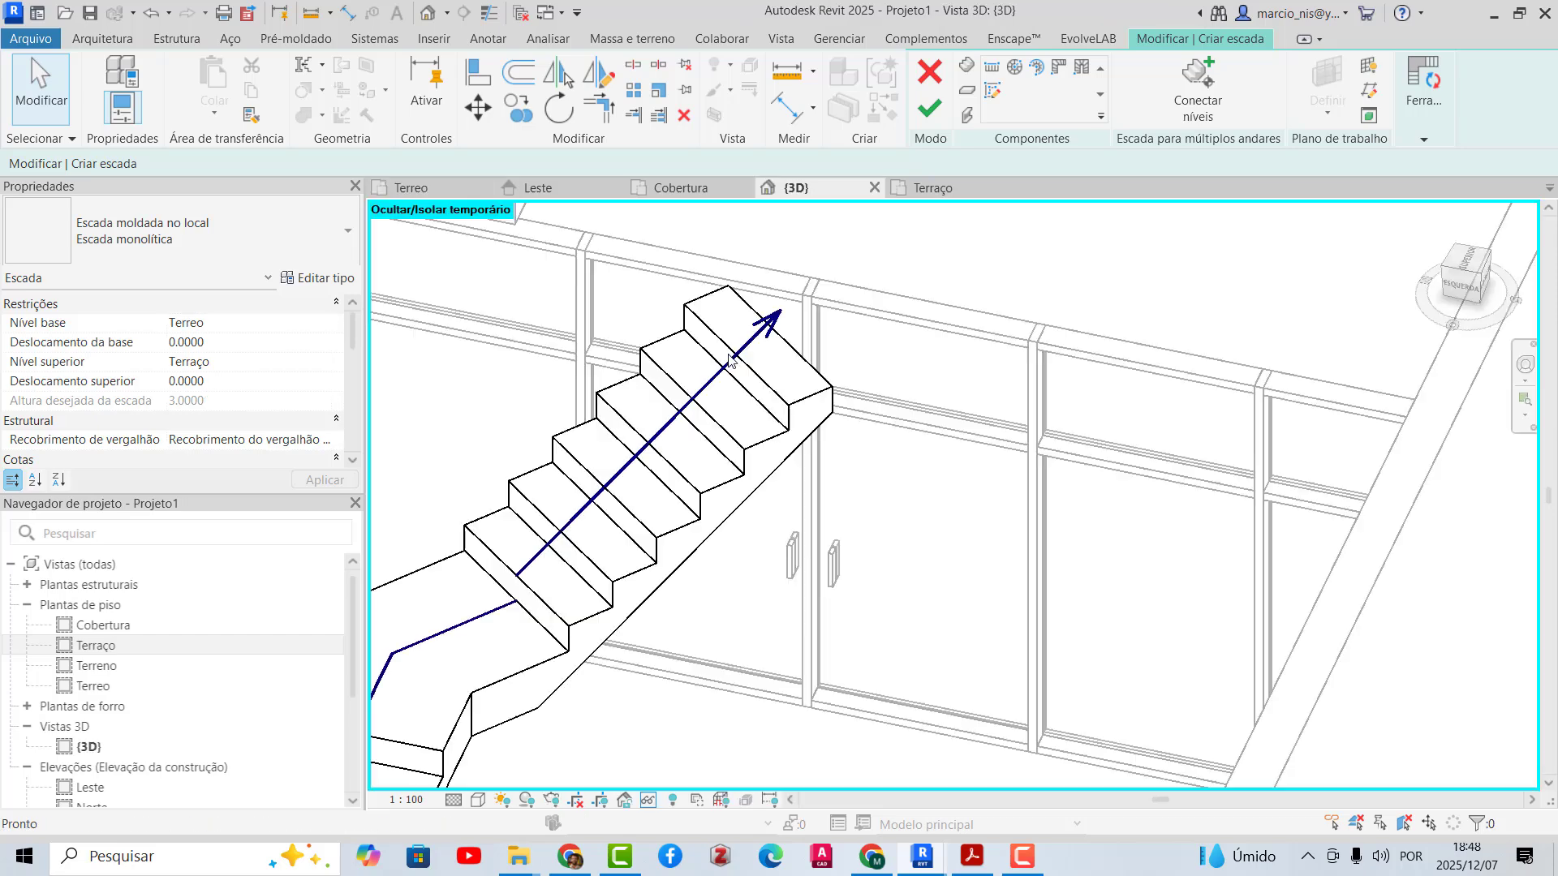
pyautogui.keyDown('shift'); pyautogui.moveTo(836, 503); pyautogui.dragTo(773, 440, button='middle'); pyautogui.keyUp('shift')
pyautogui.scroll(-3, 770, 438)
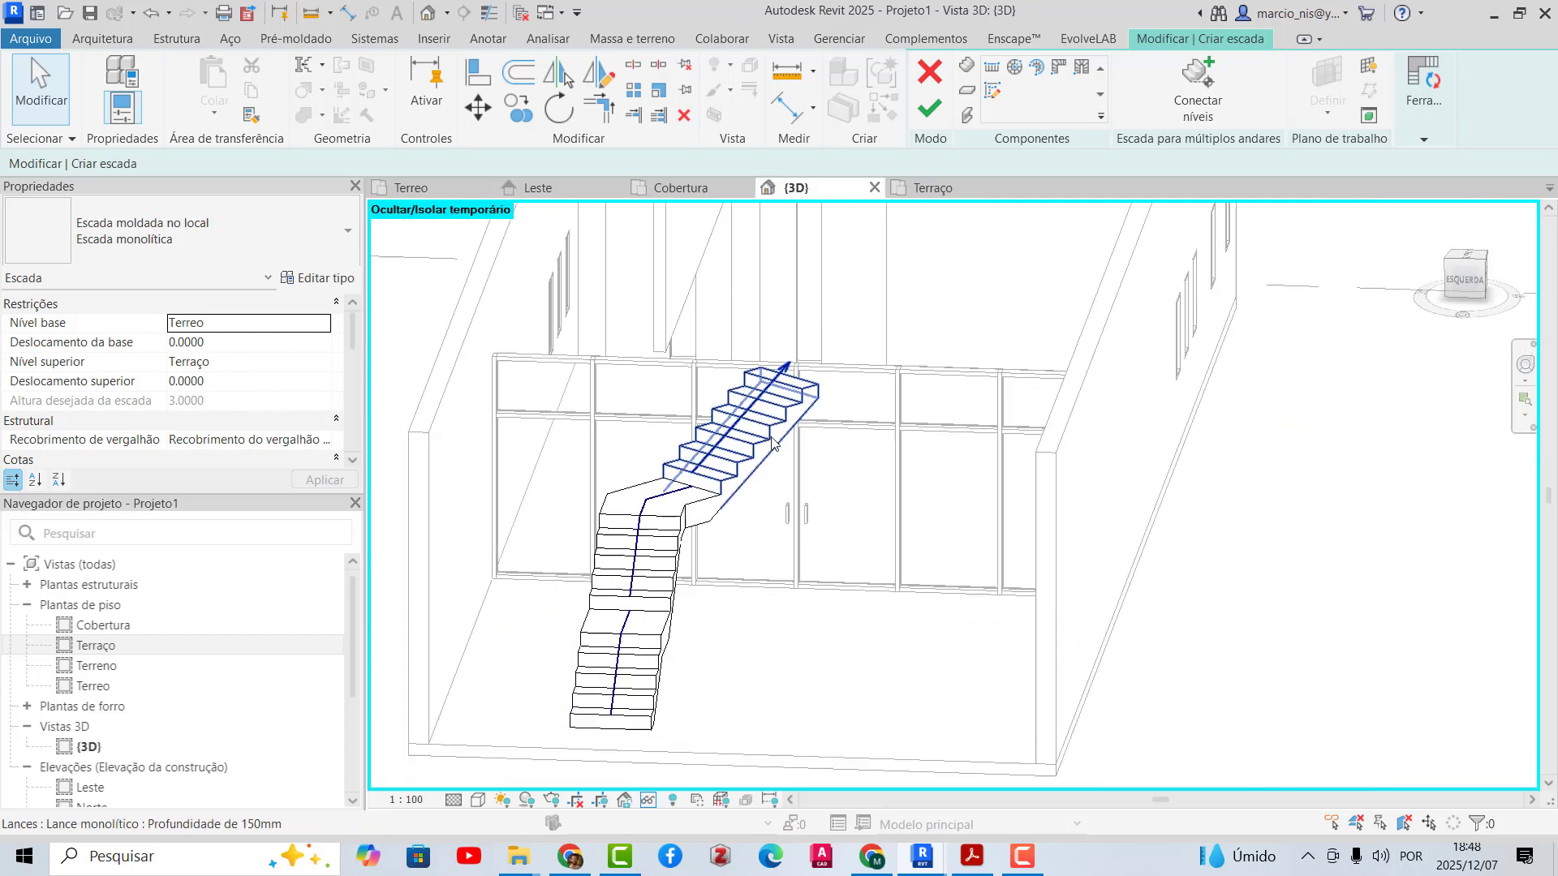
pyautogui.keyDown('shift'); pyautogui.moveTo(749, 591); pyautogui.dragTo(622, 645, button='middle'); pyautogui.keyUp('shift')
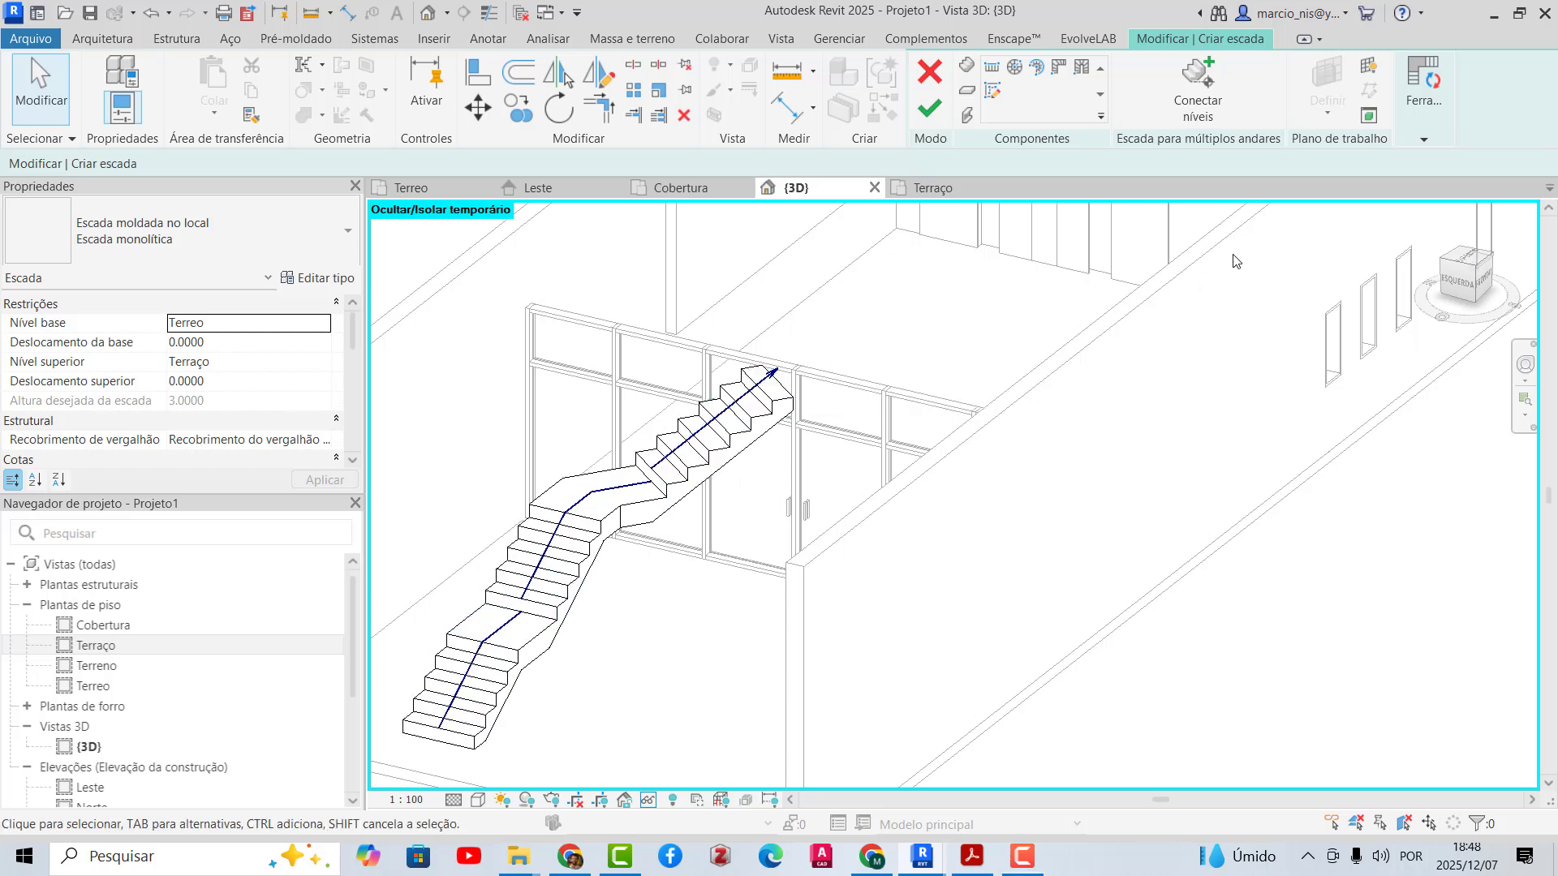
pyautogui.scroll(-1, 725, 456)
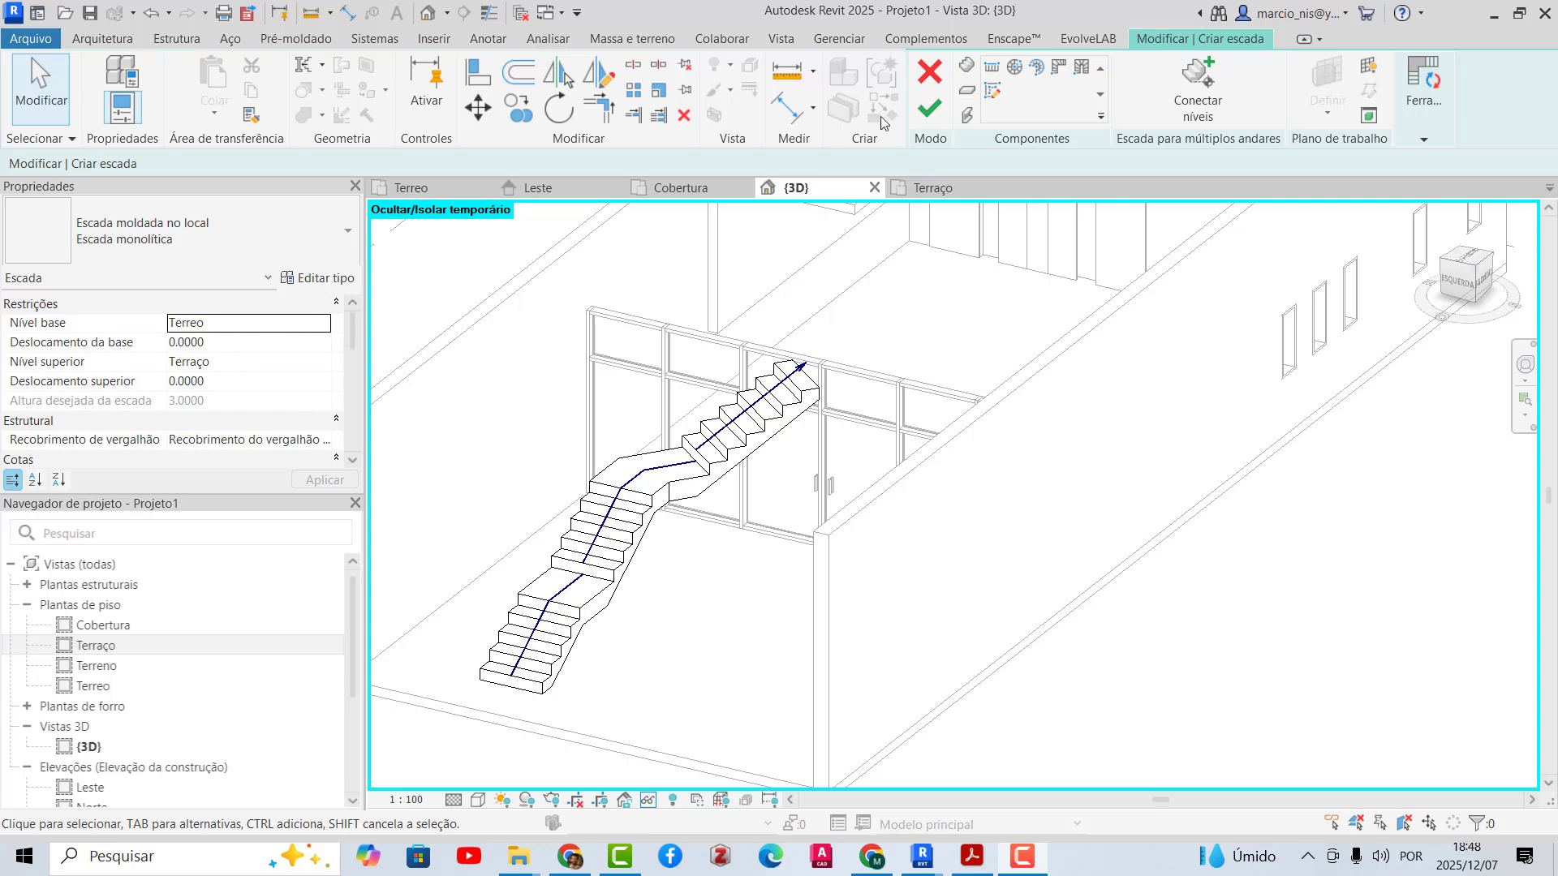
pyautogui.click(930, 109)
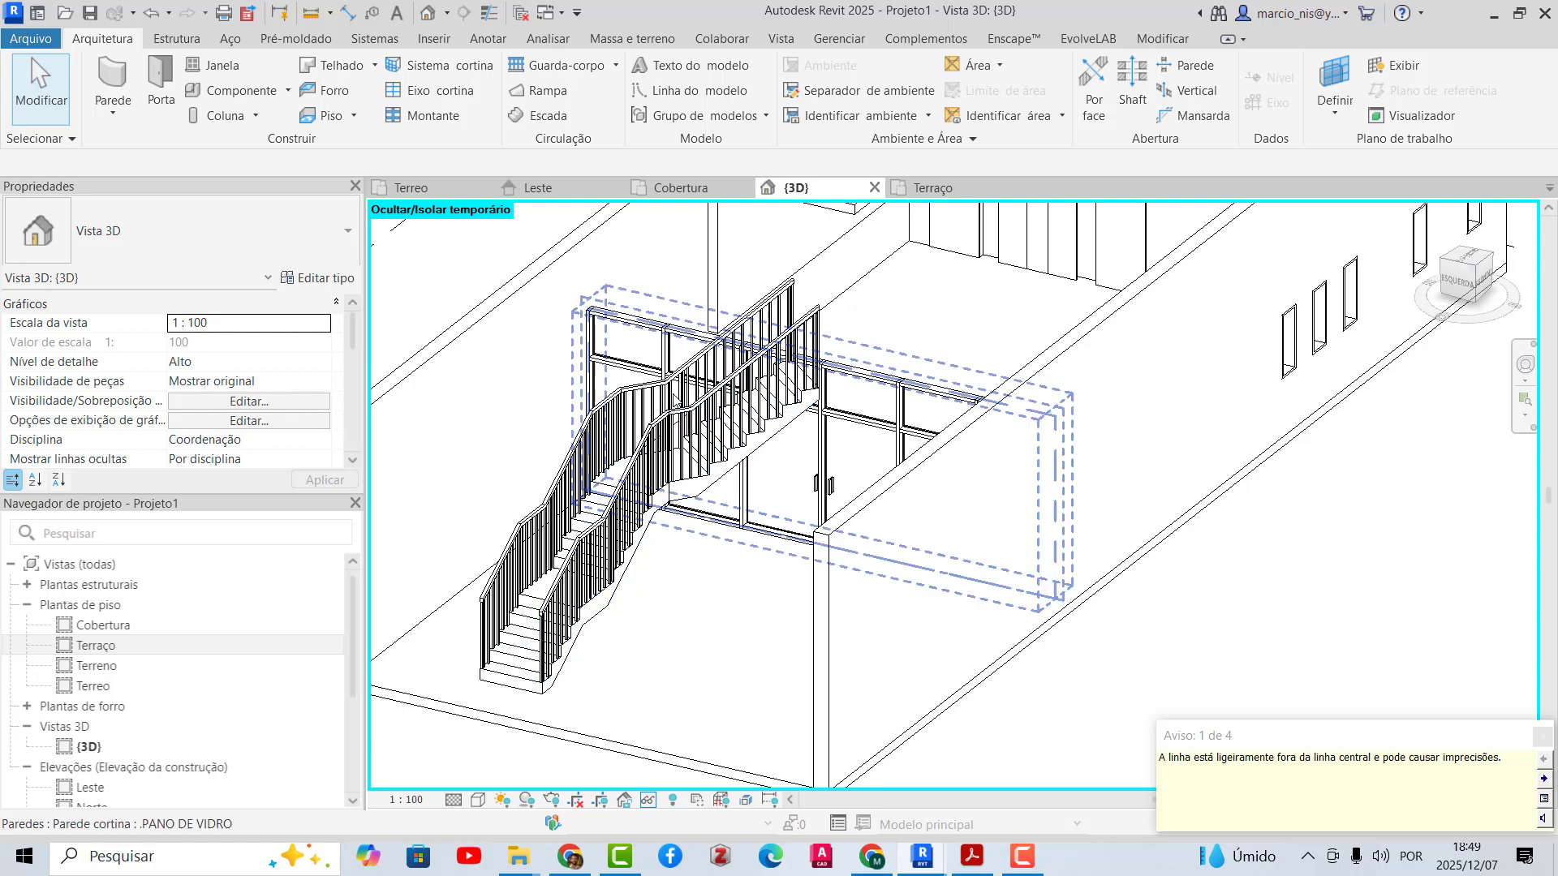
# - Delete the stair's outer railing and the monolithic stair in front of the glass wall
pyautogui.scroll(2, 659, 434)
pyautogui.click(659, 430)
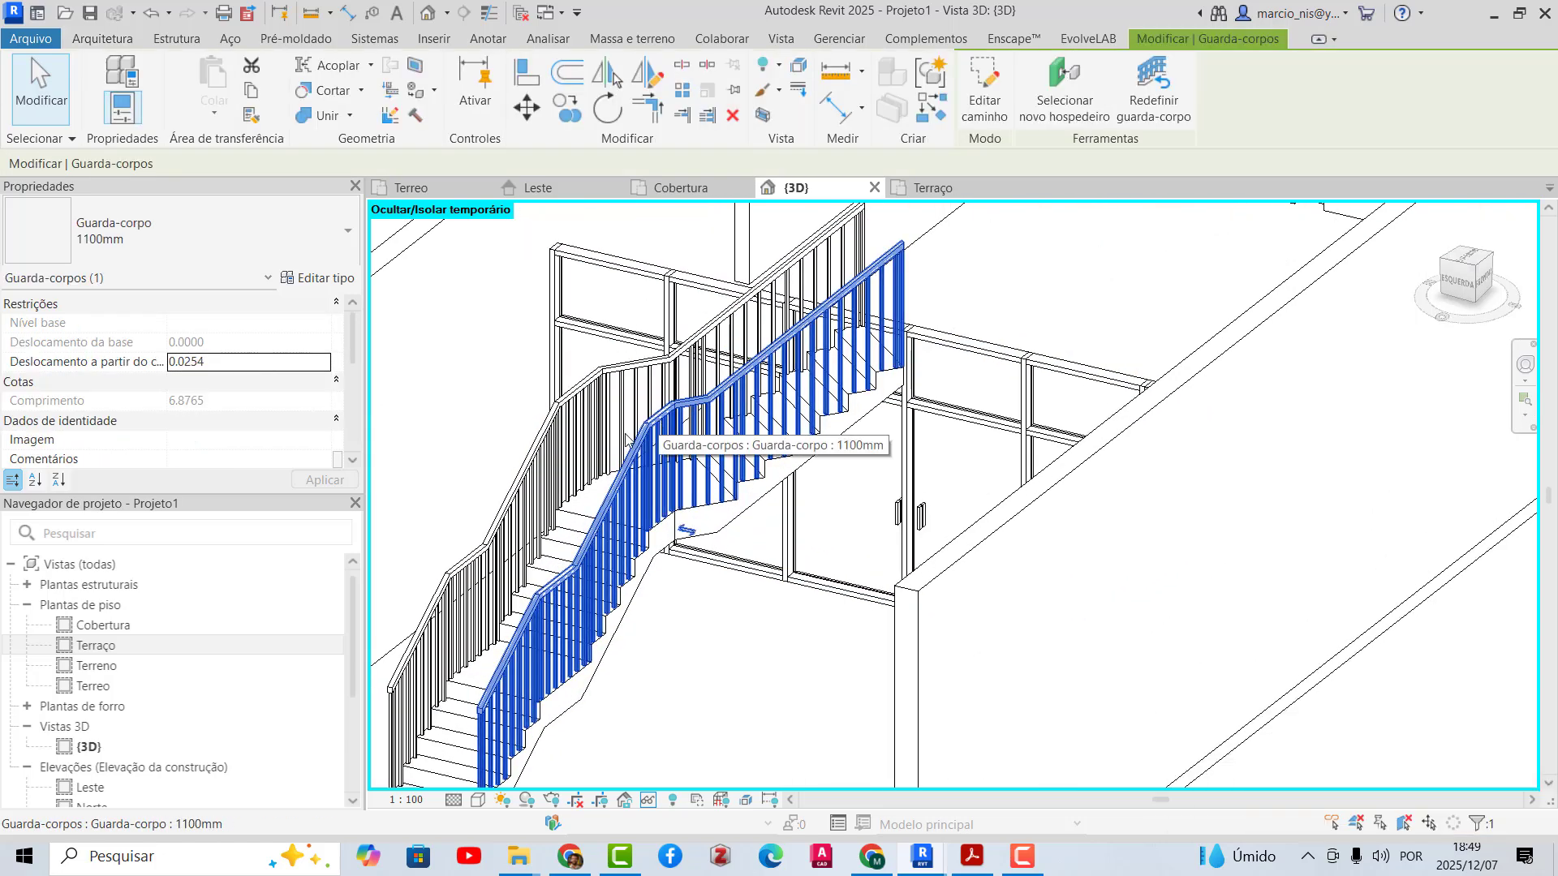
pyautogui.press('Delete')
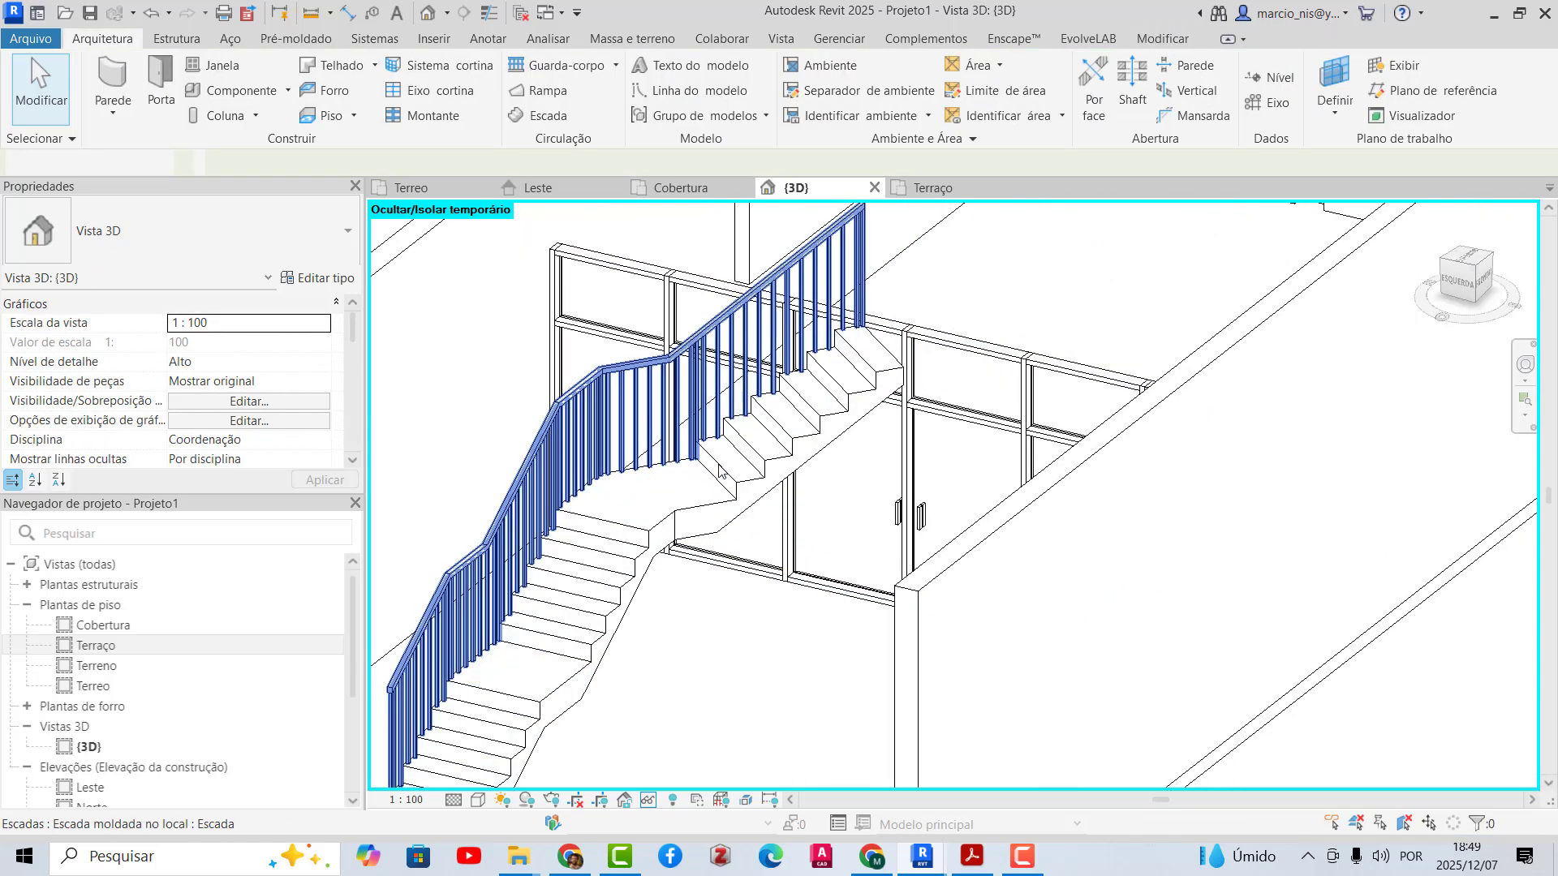
pyautogui.click(704, 505)
pyautogui.press('Delete')
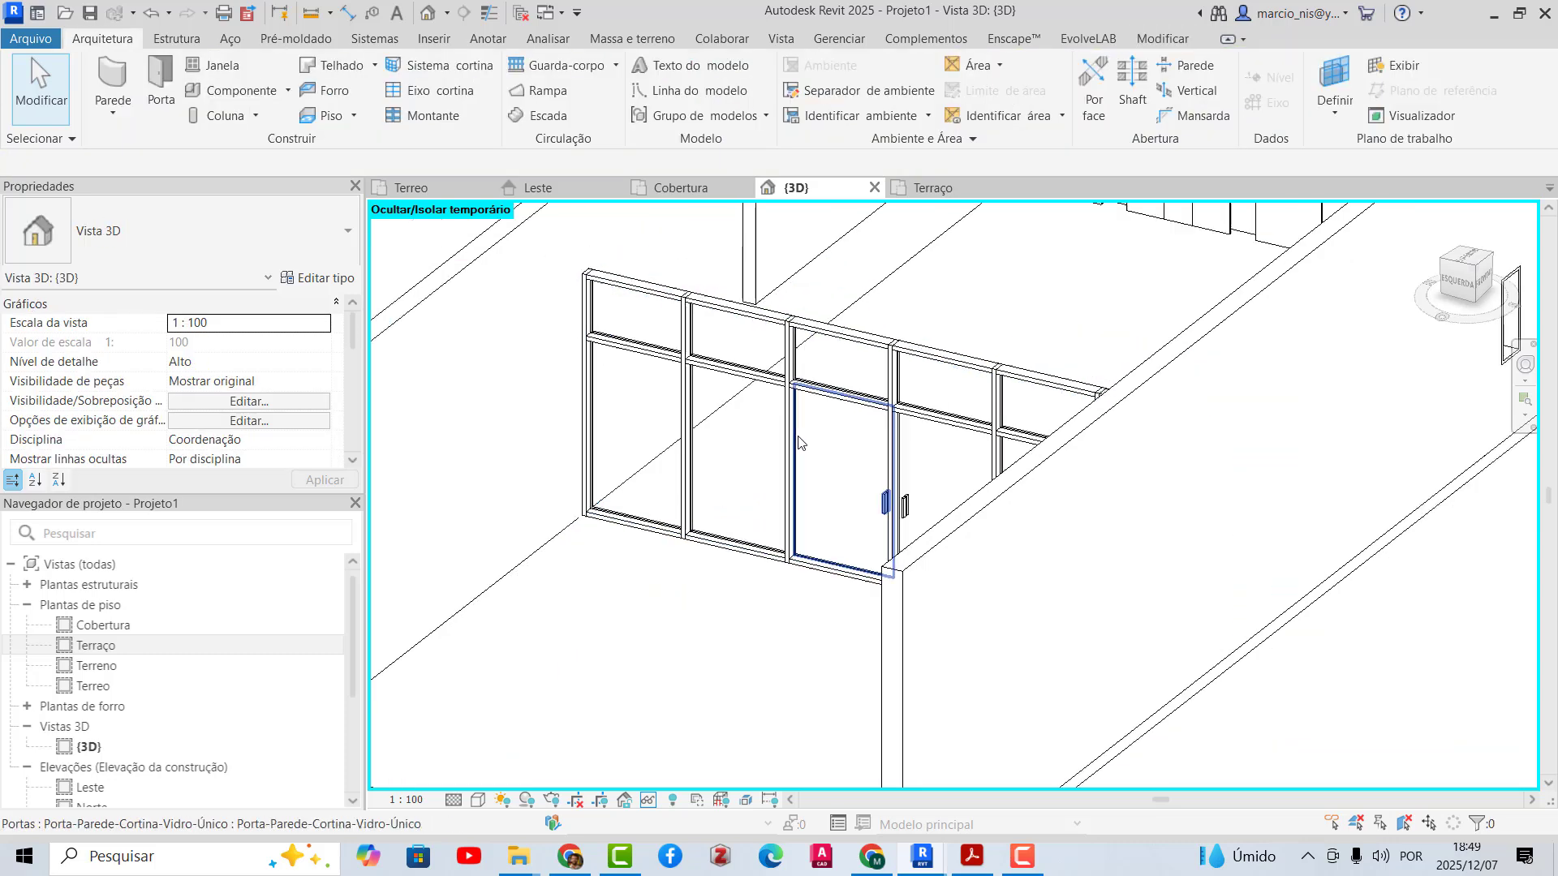
pyautogui.scroll(-1, 771, 430)
# - Return to the Terreo floor plan and examine the open area in front of the glass wall
pyautogui.click(427, 192)
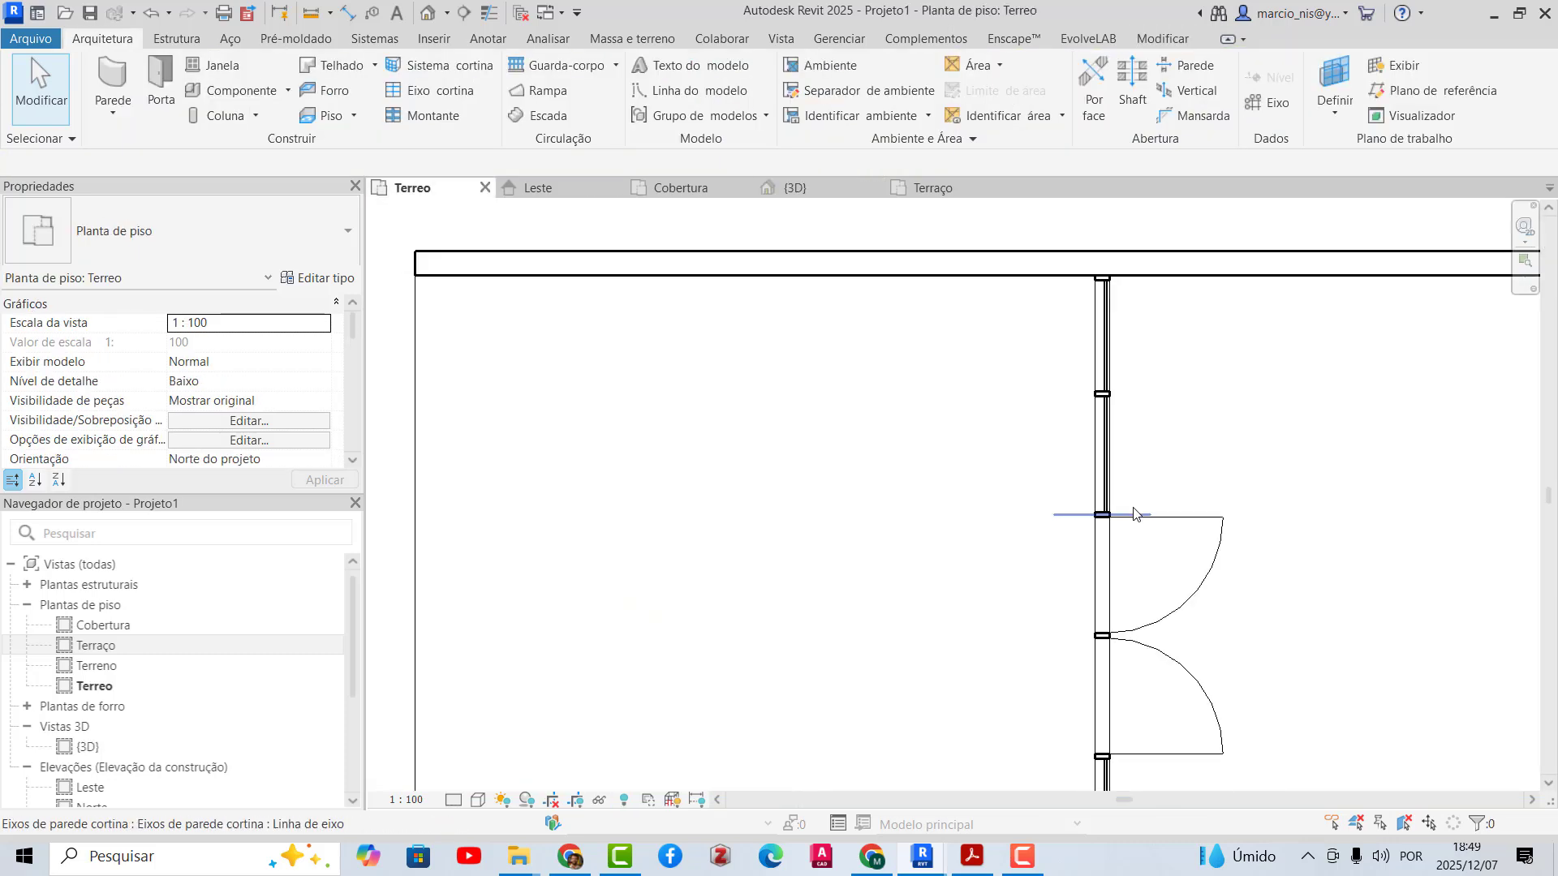
pyautogui.scroll(-2, 1095, 435)
pyautogui.scroll(1, 1090, 427)
pyautogui.scroll(-2, 681, 436)
pyautogui.scroll(3, 970, 502)
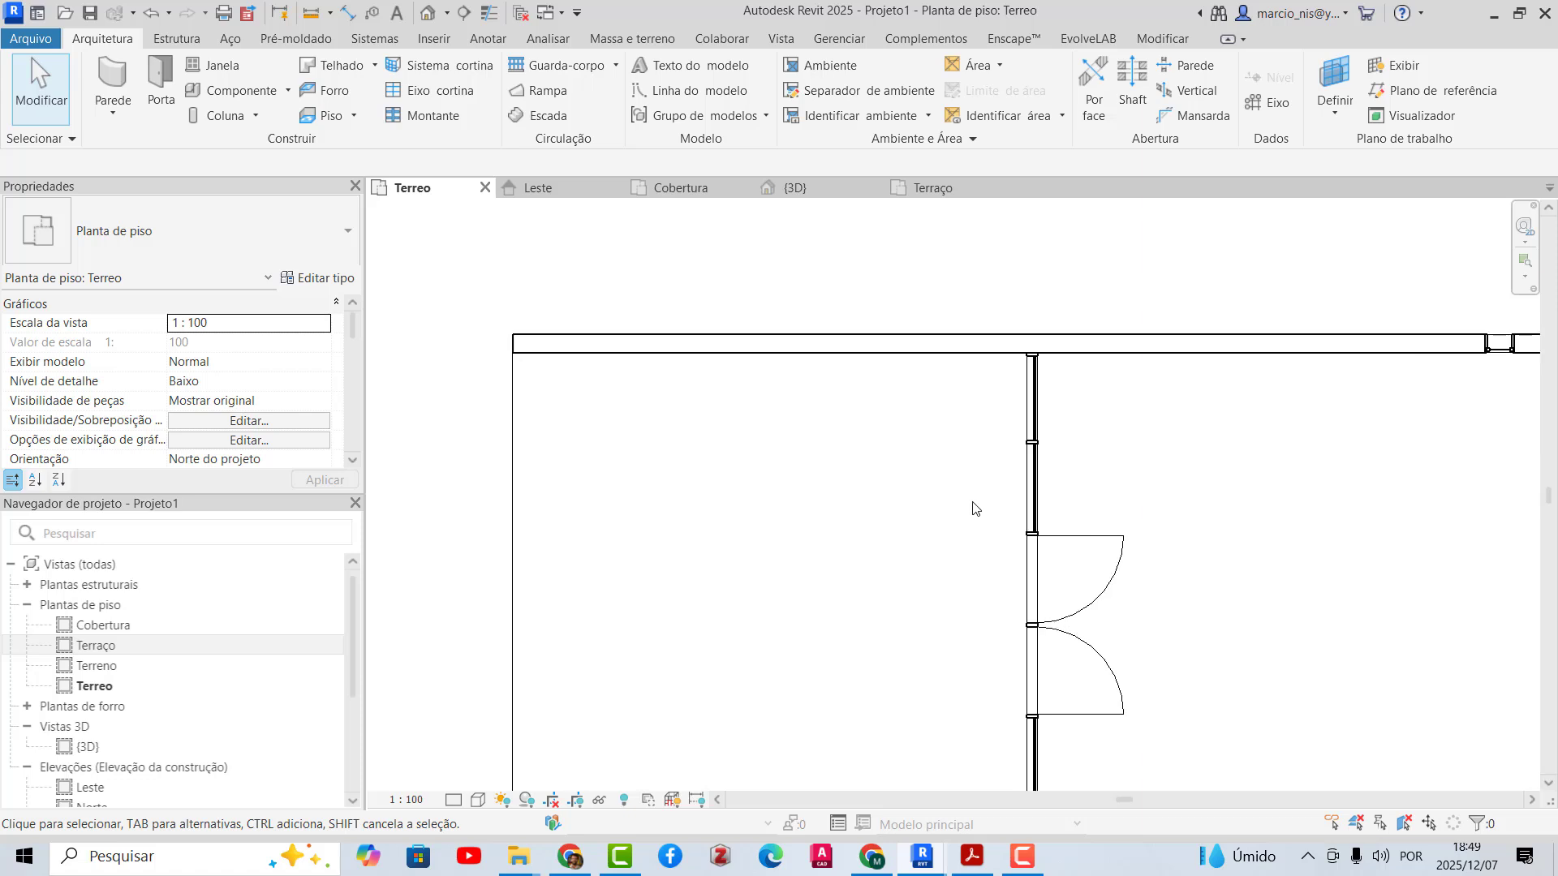
pyautogui.scroll(-1, 452, 435)
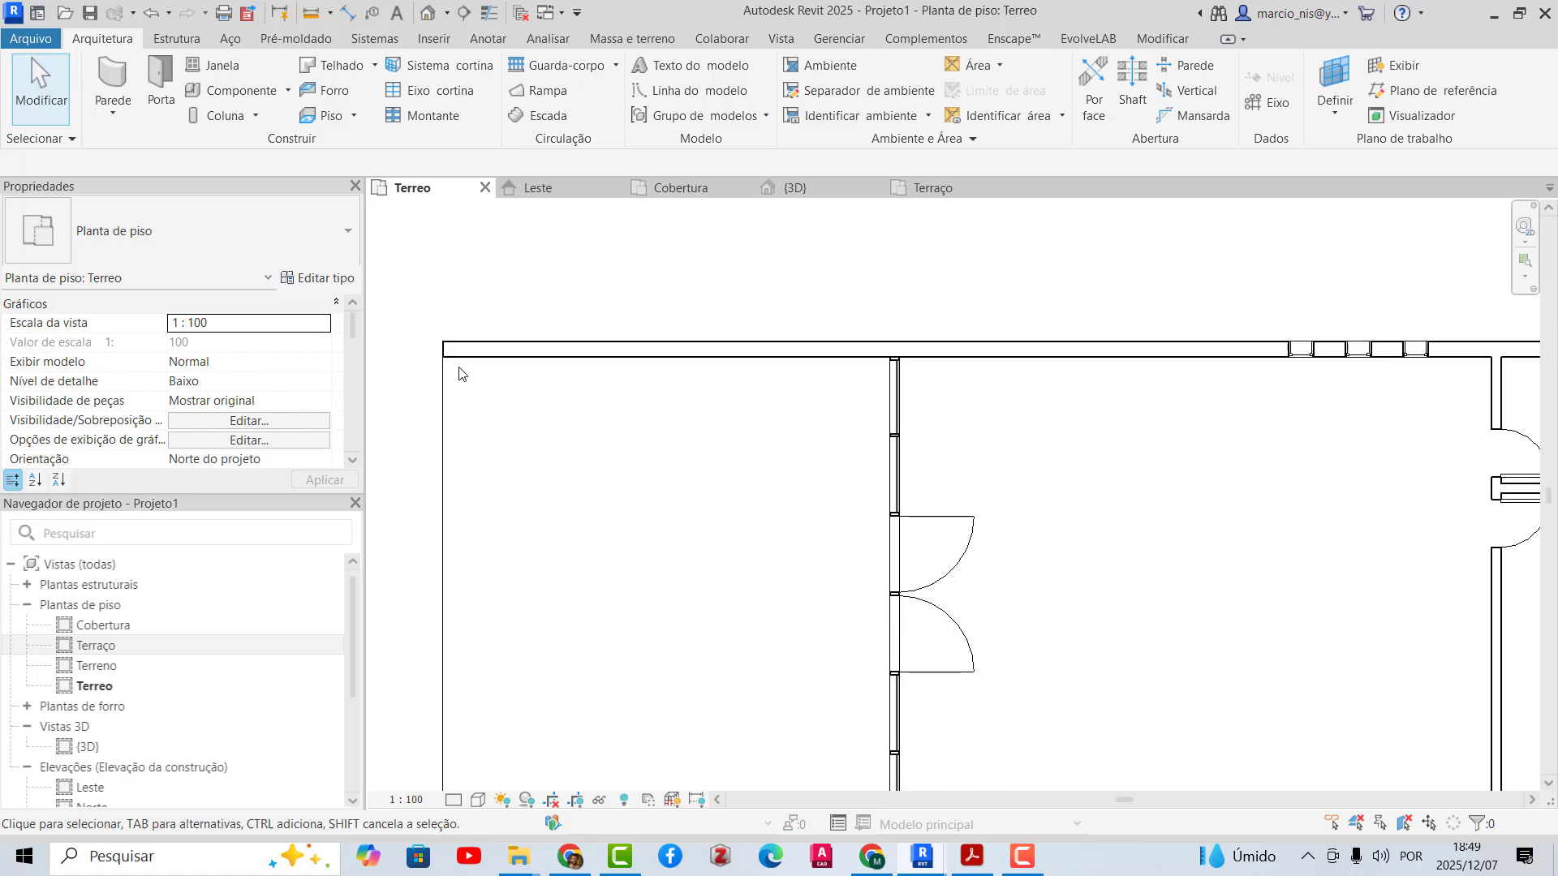
pyautogui.scroll(-1, 643, 429)
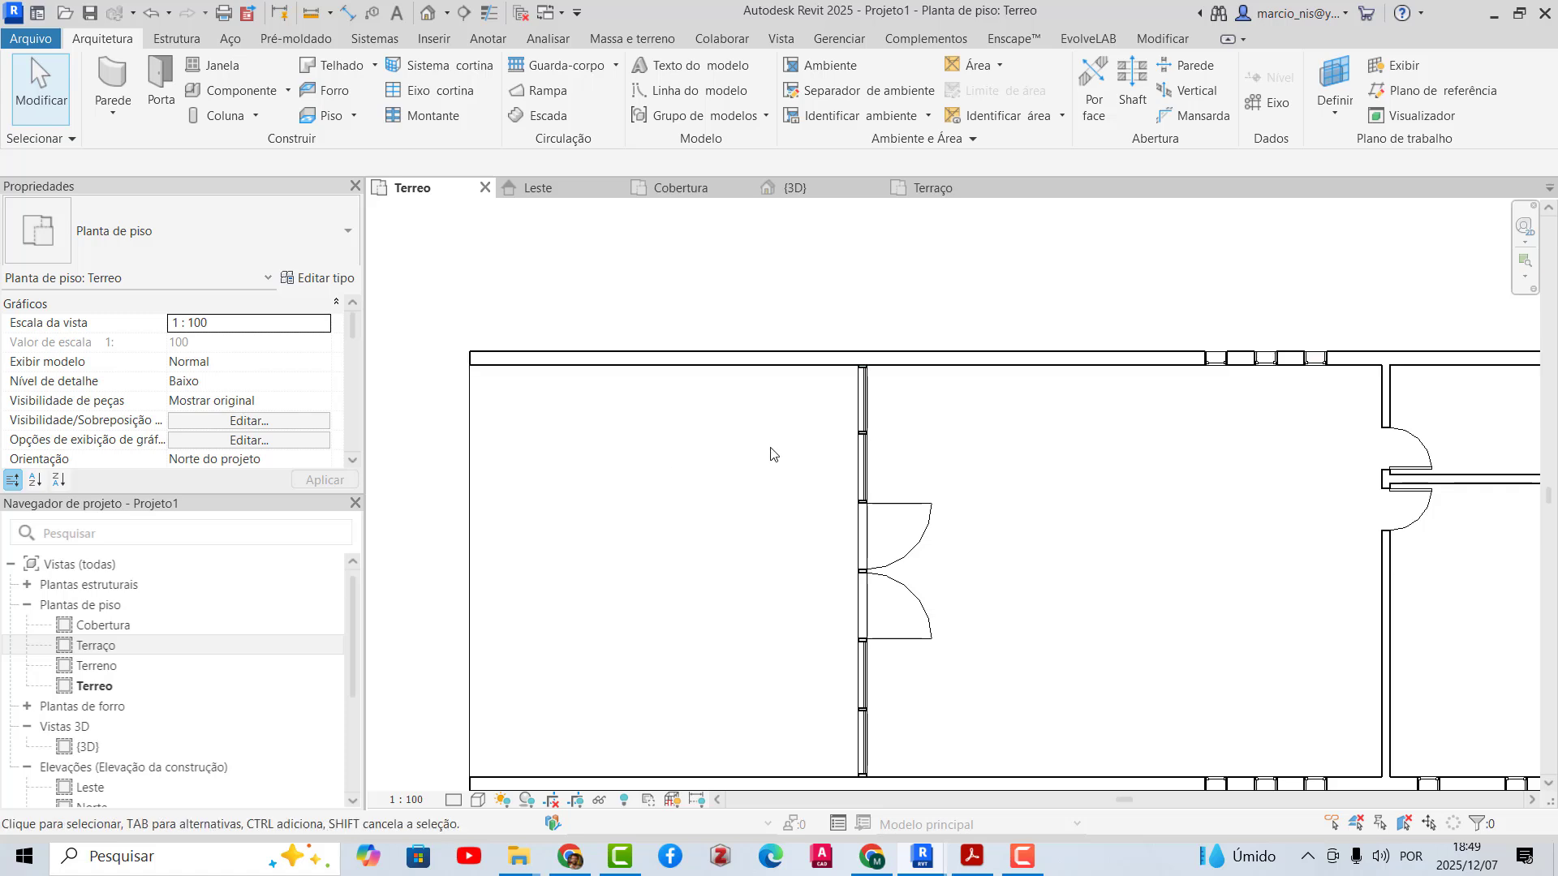
pyautogui.scroll(-1, 588, 393)
pyautogui.scroll(1, 694, 453)
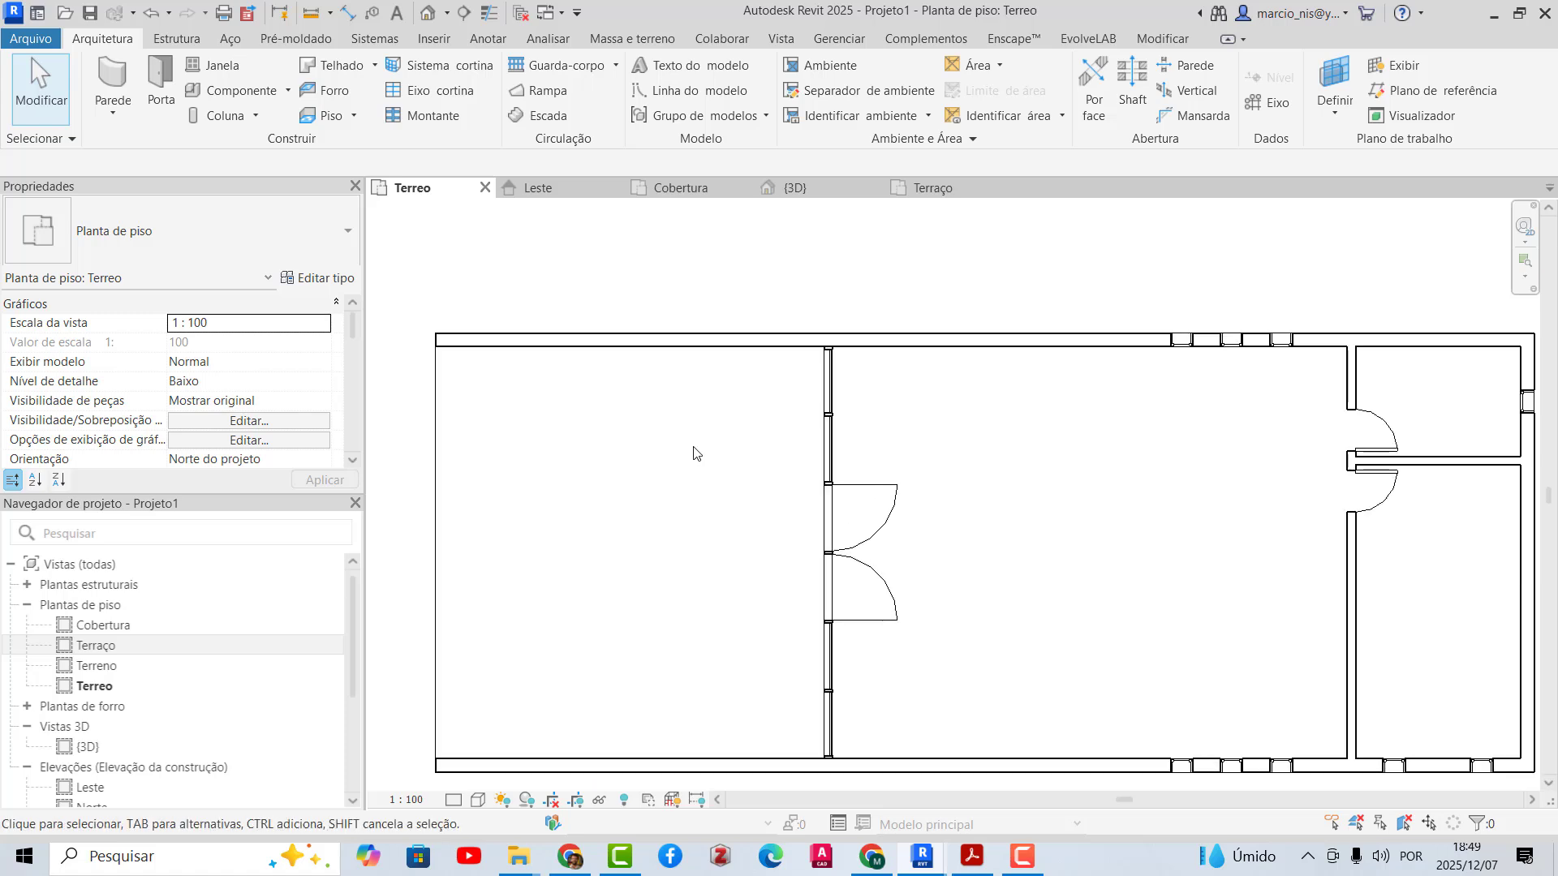
# - Set the Terreo plan's underlay base level to Terreo and its orientation to Olhar para cima
pyautogui.scroll(-5, 228, 367)
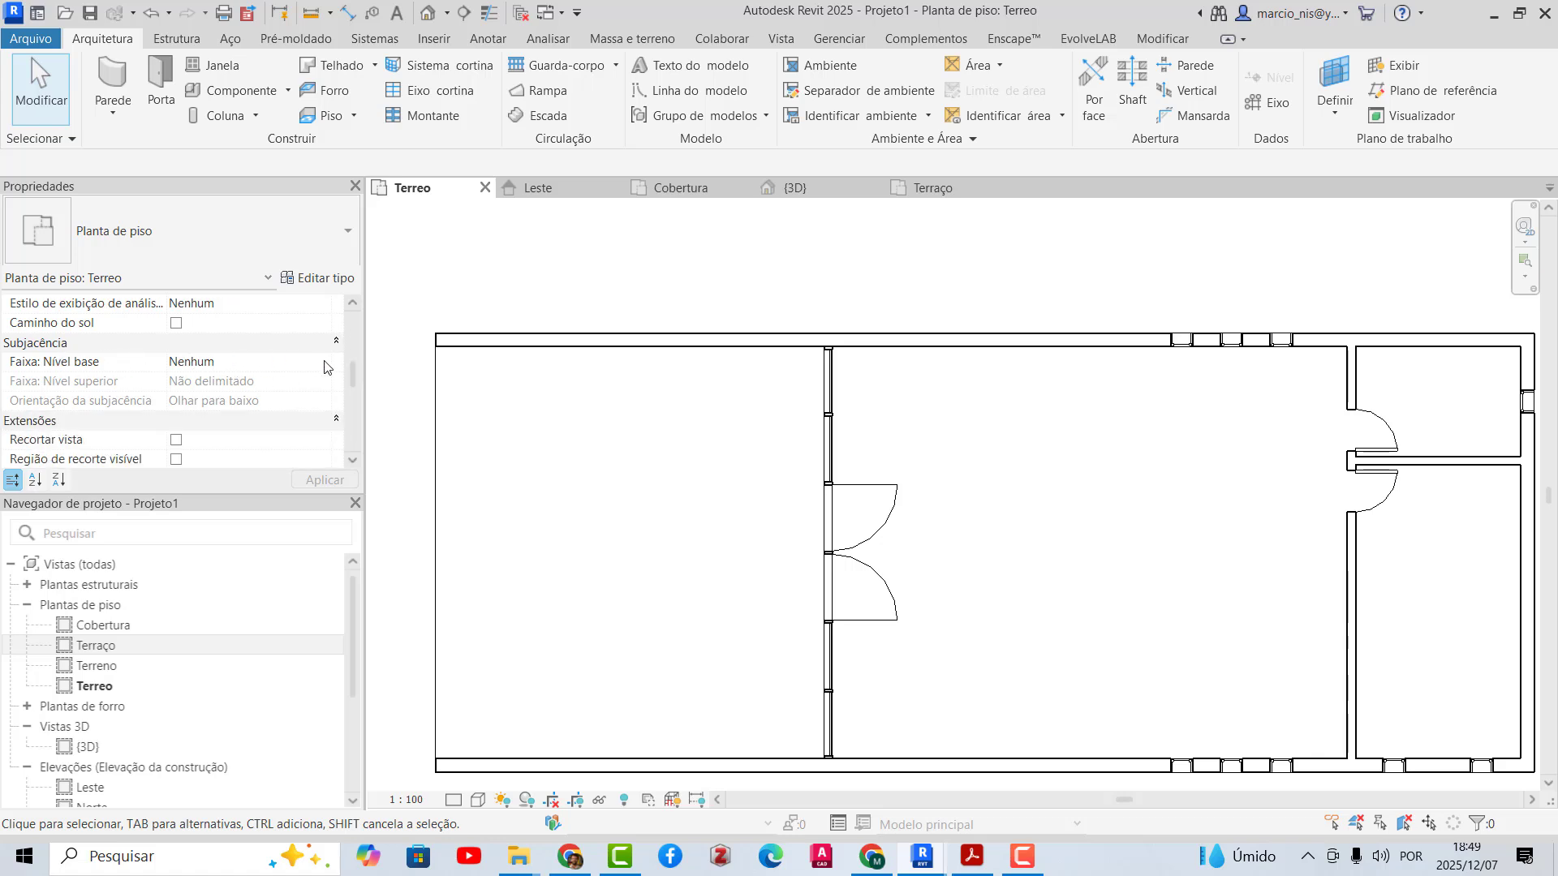
pyautogui.click(326, 367)
pyautogui.click(324, 363)
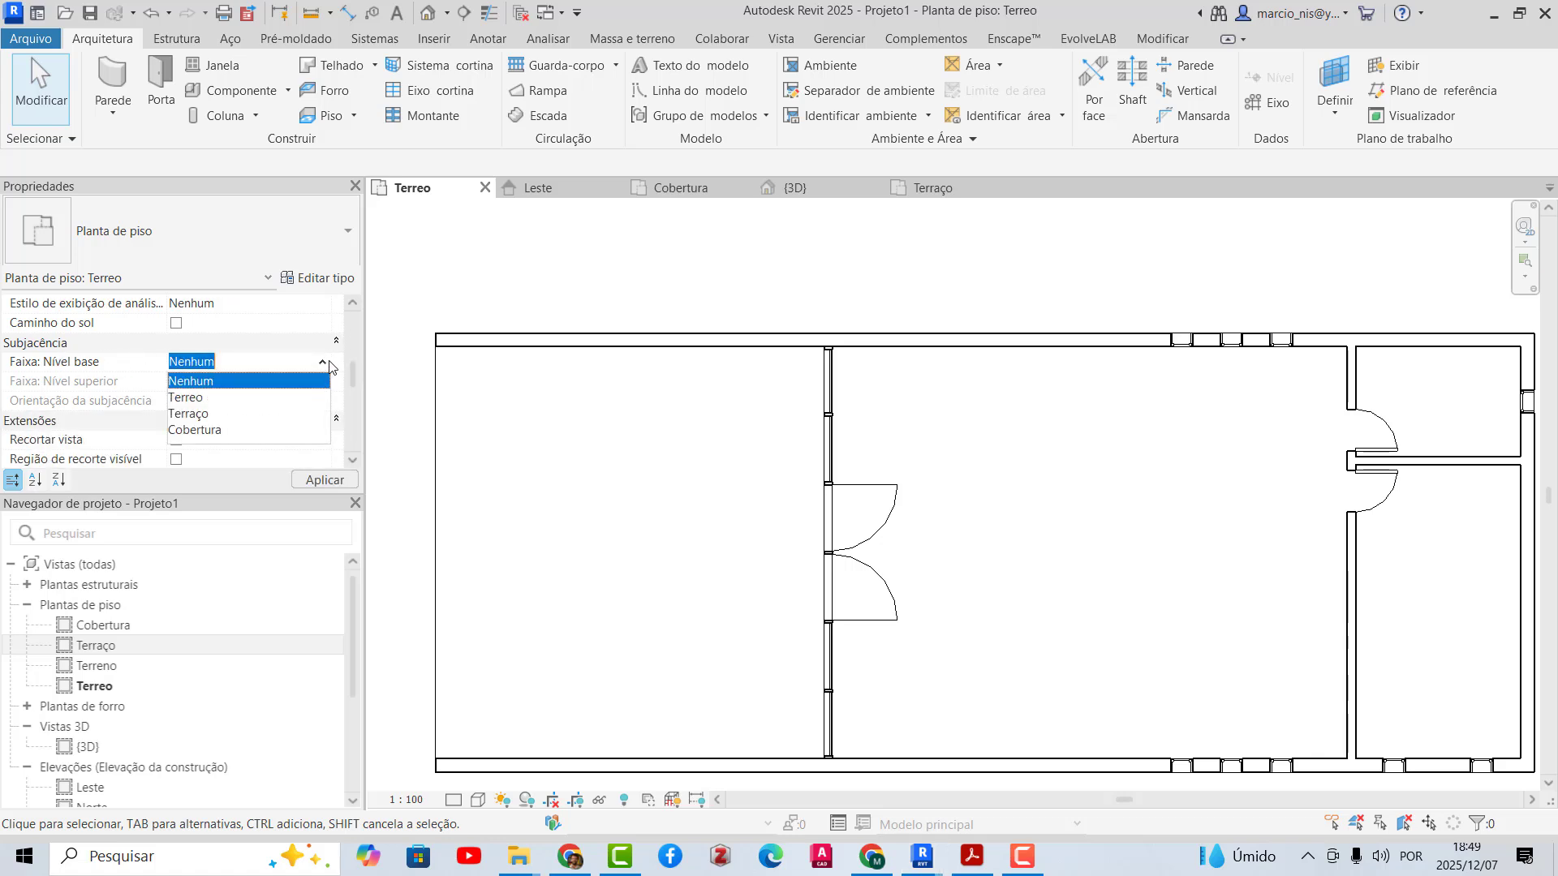
pyautogui.click(194, 398)
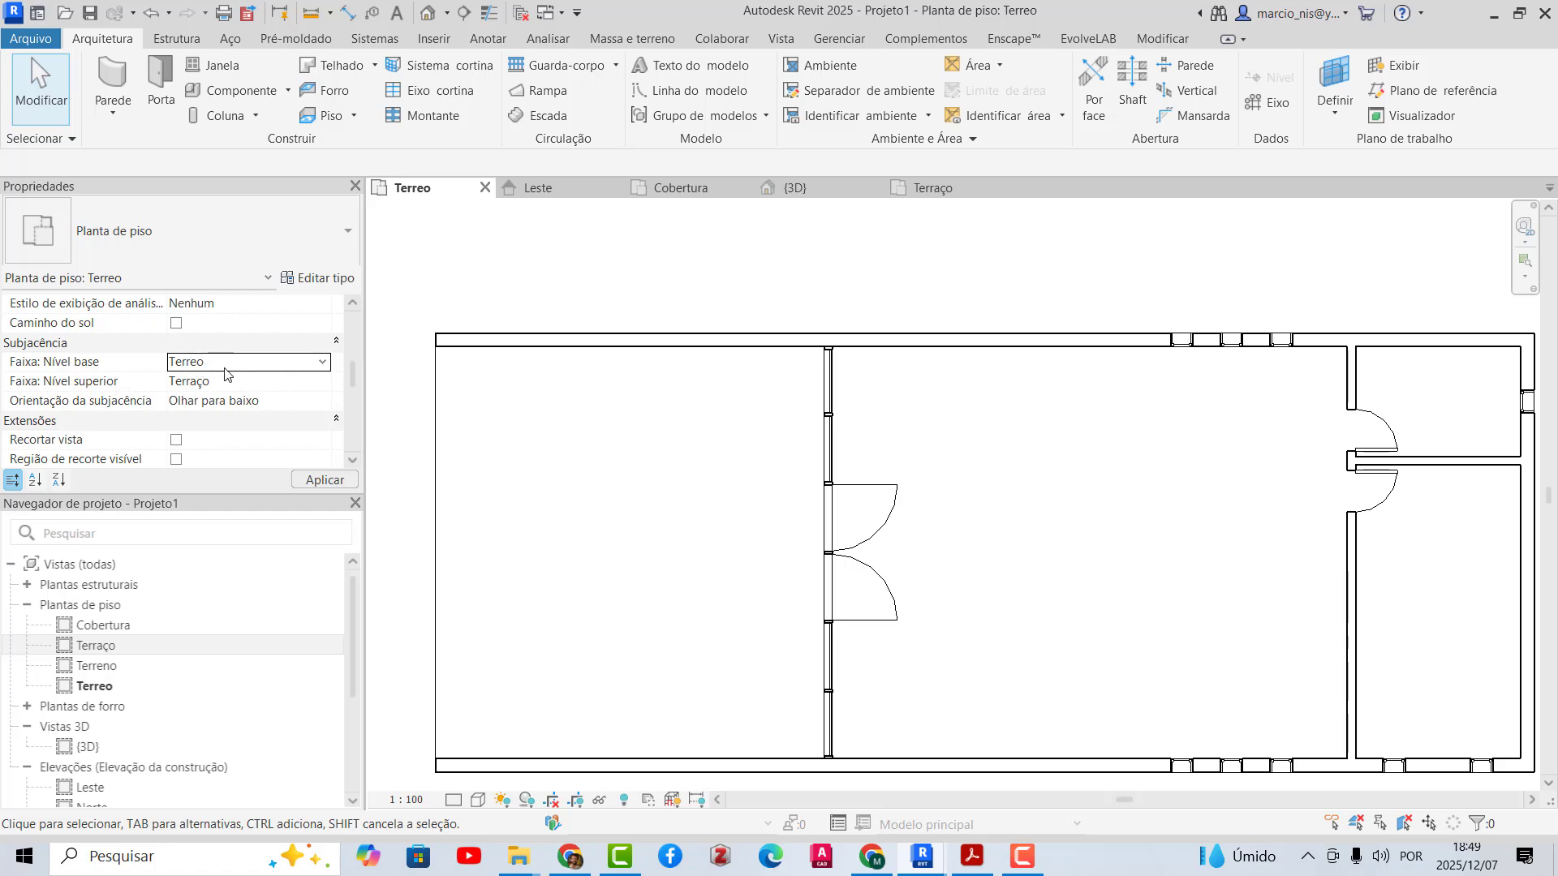
pyautogui.click(325, 403)
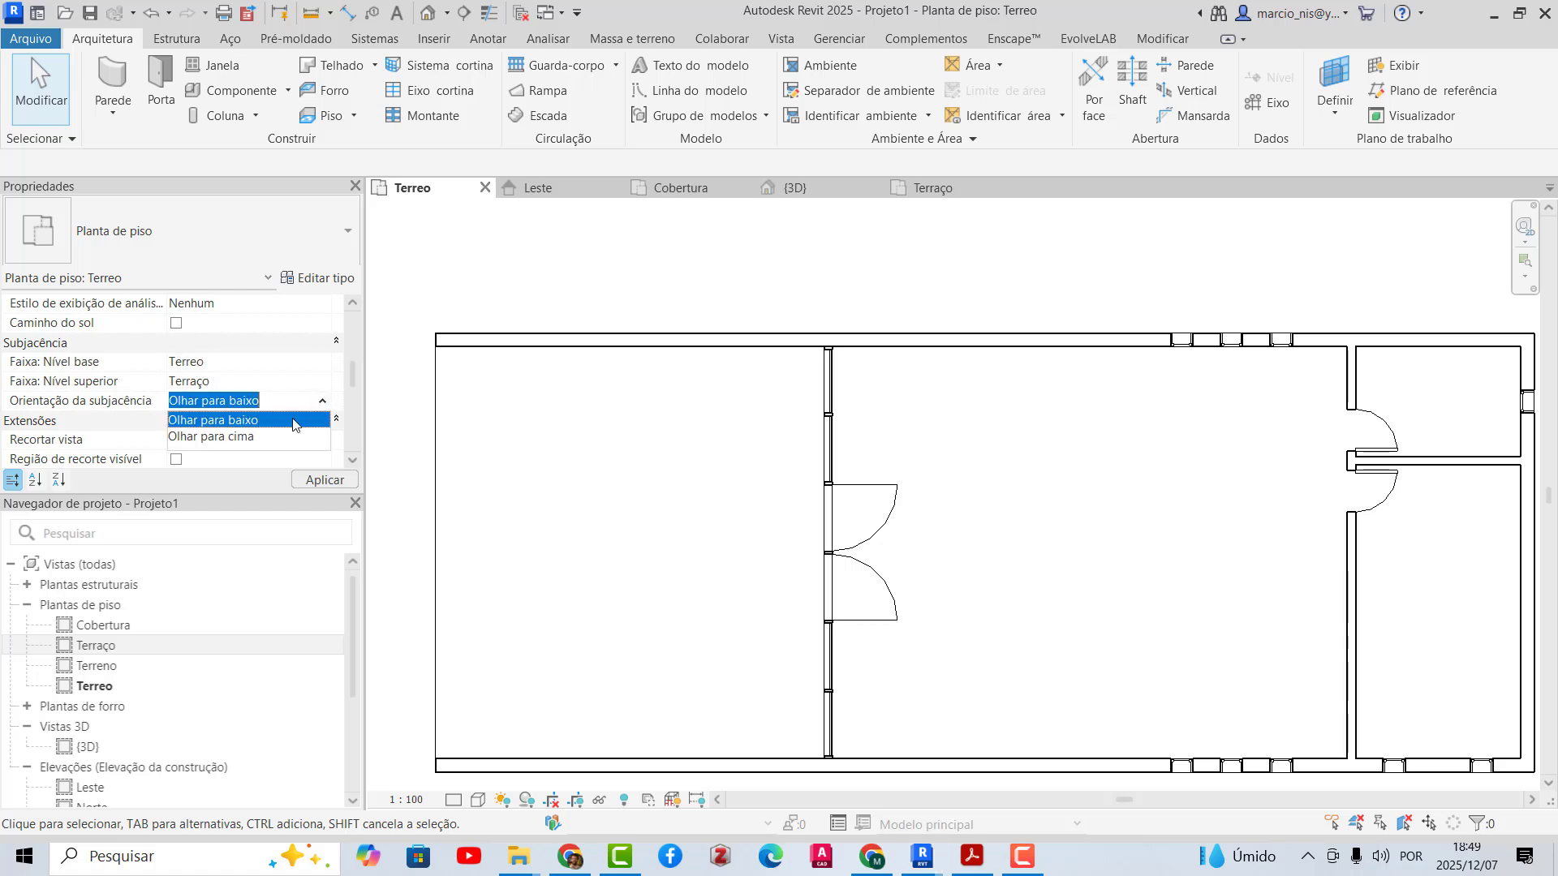
pyautogui.click(280, 439)
pyautogui.click(324, 479)
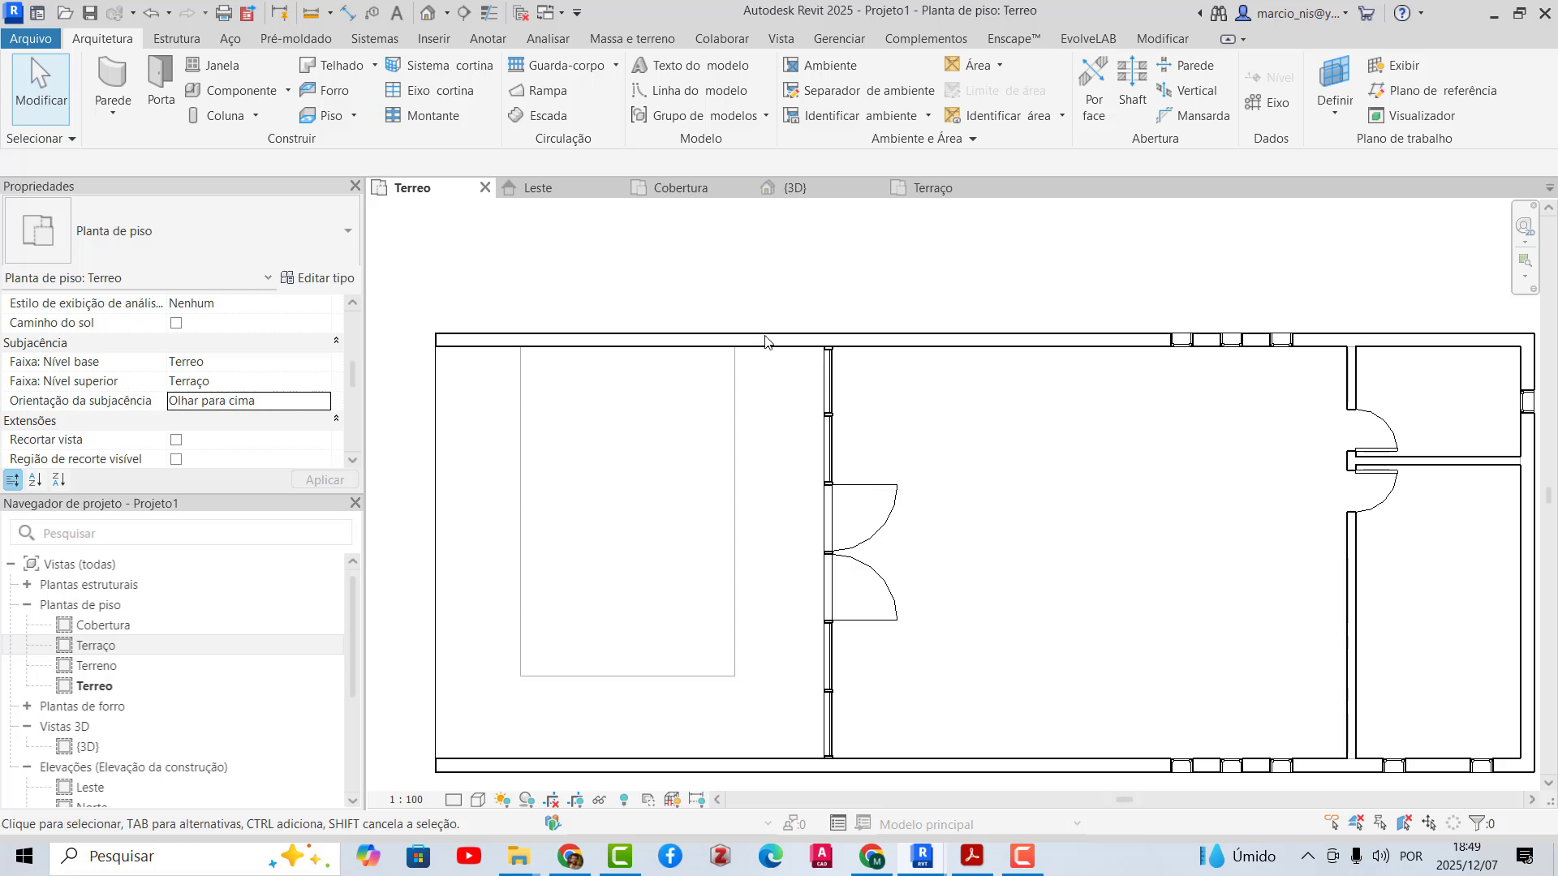
# - Start a new Escada monolítica stair and set its location line to Lance: Esquerdo
pyautogui.scroll(-1, 595, 577)
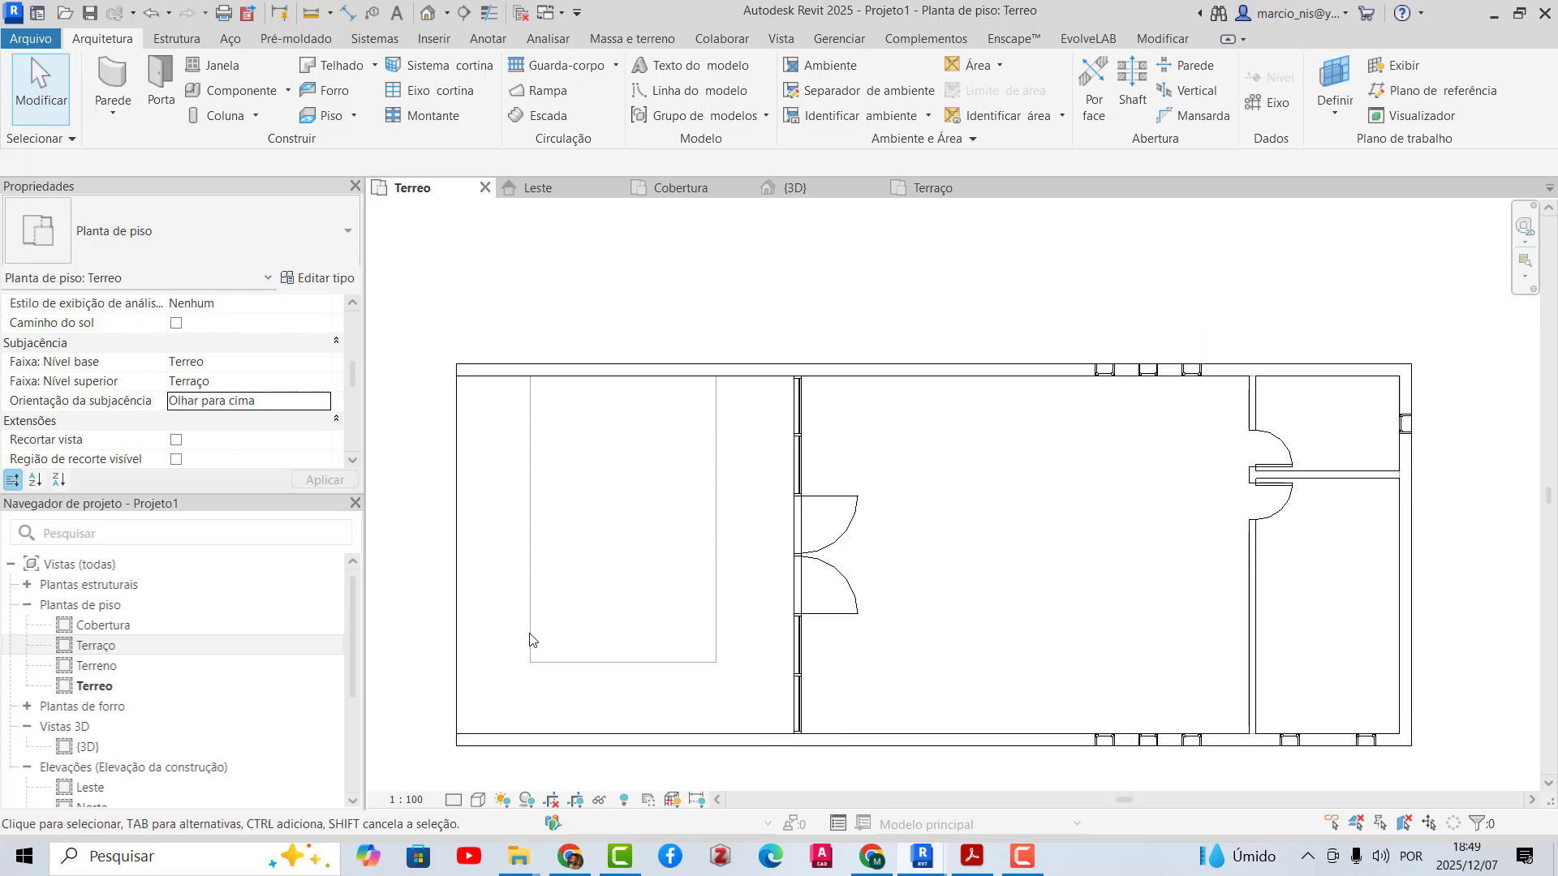
pyautogui.scroll(1, 530, 640)
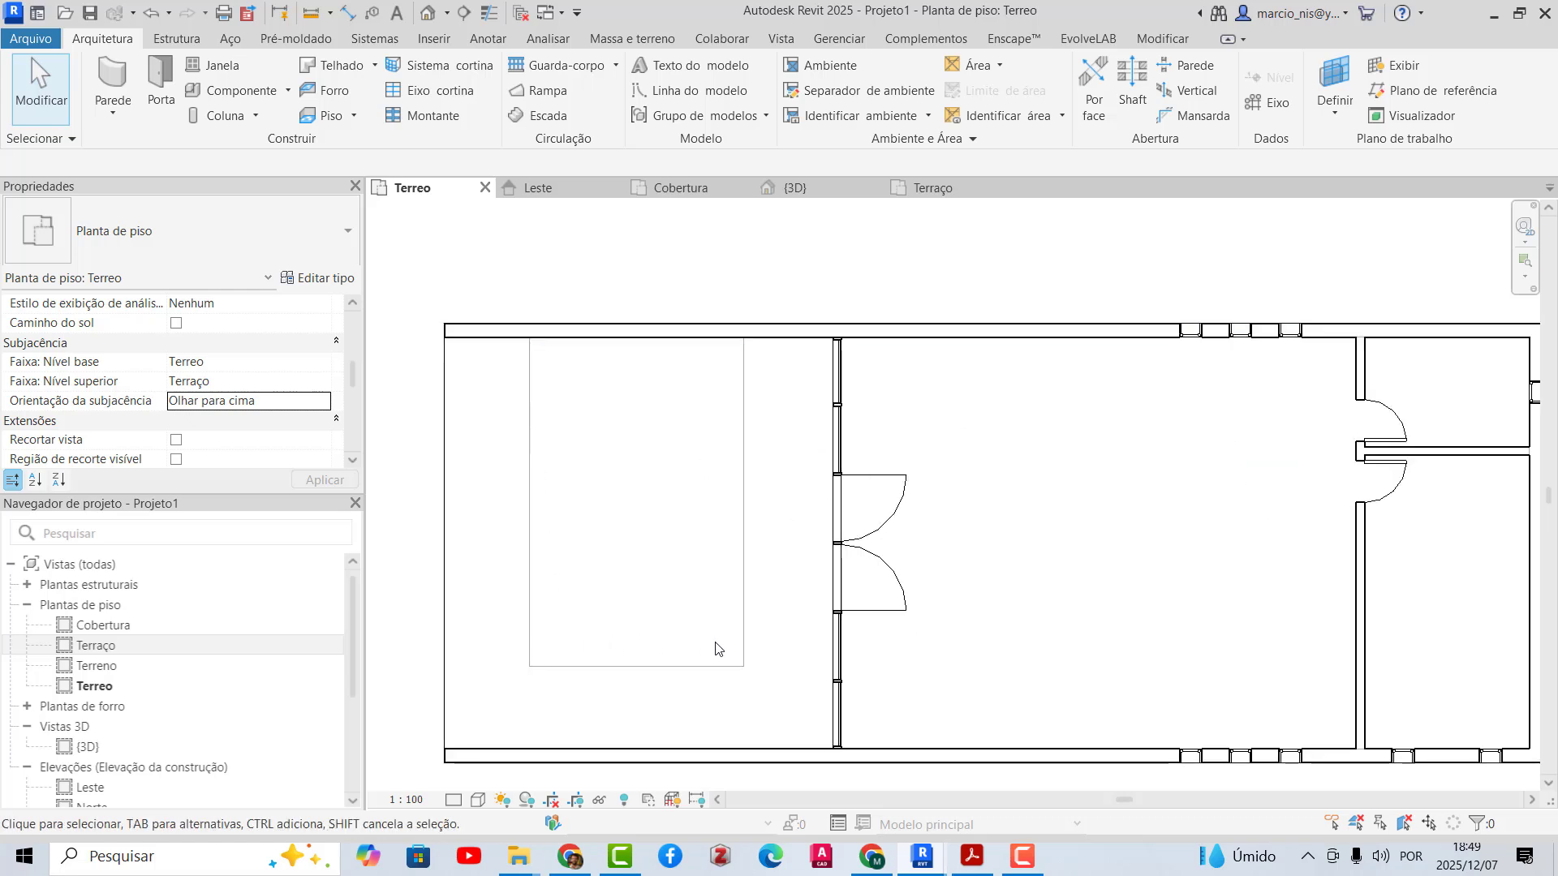
pyautogui.scroll(1, 463, 358)
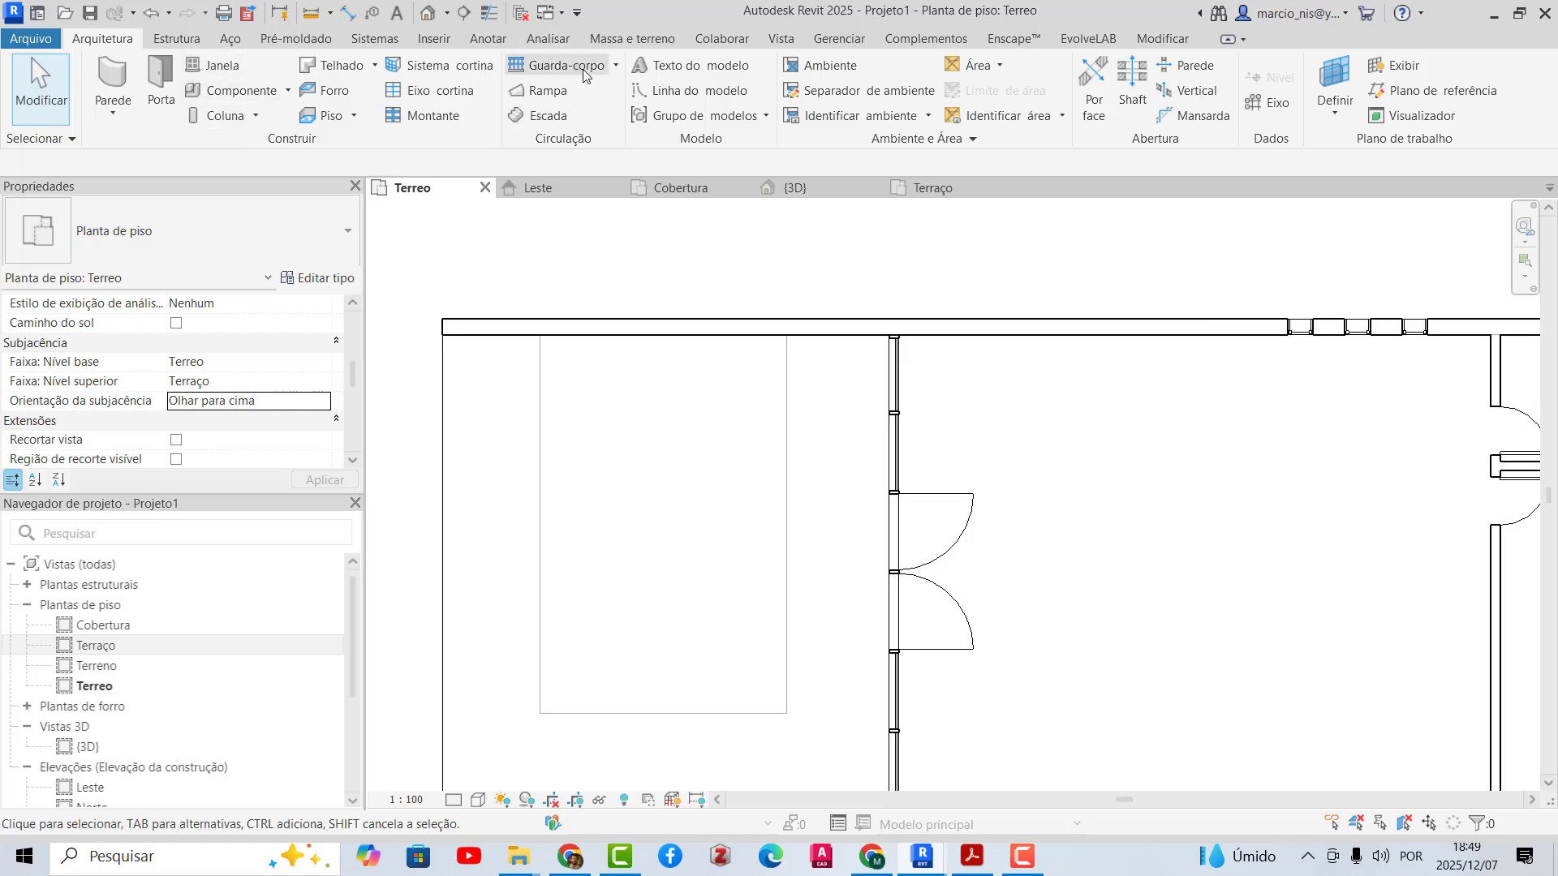
pyautogui.click(548, 114)
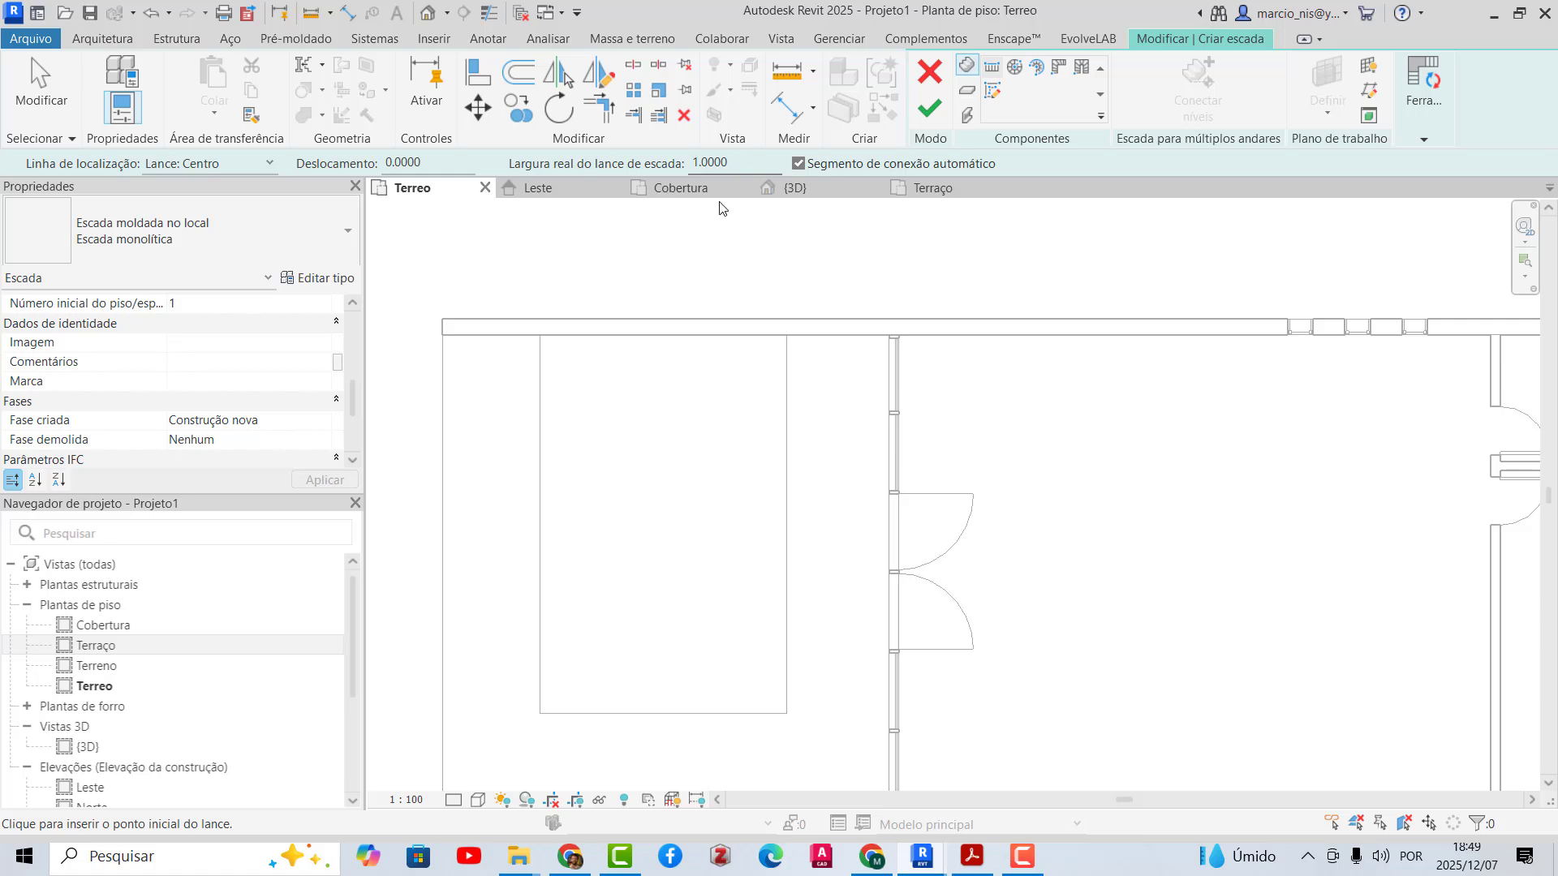
pyautogui.click(272, 167)
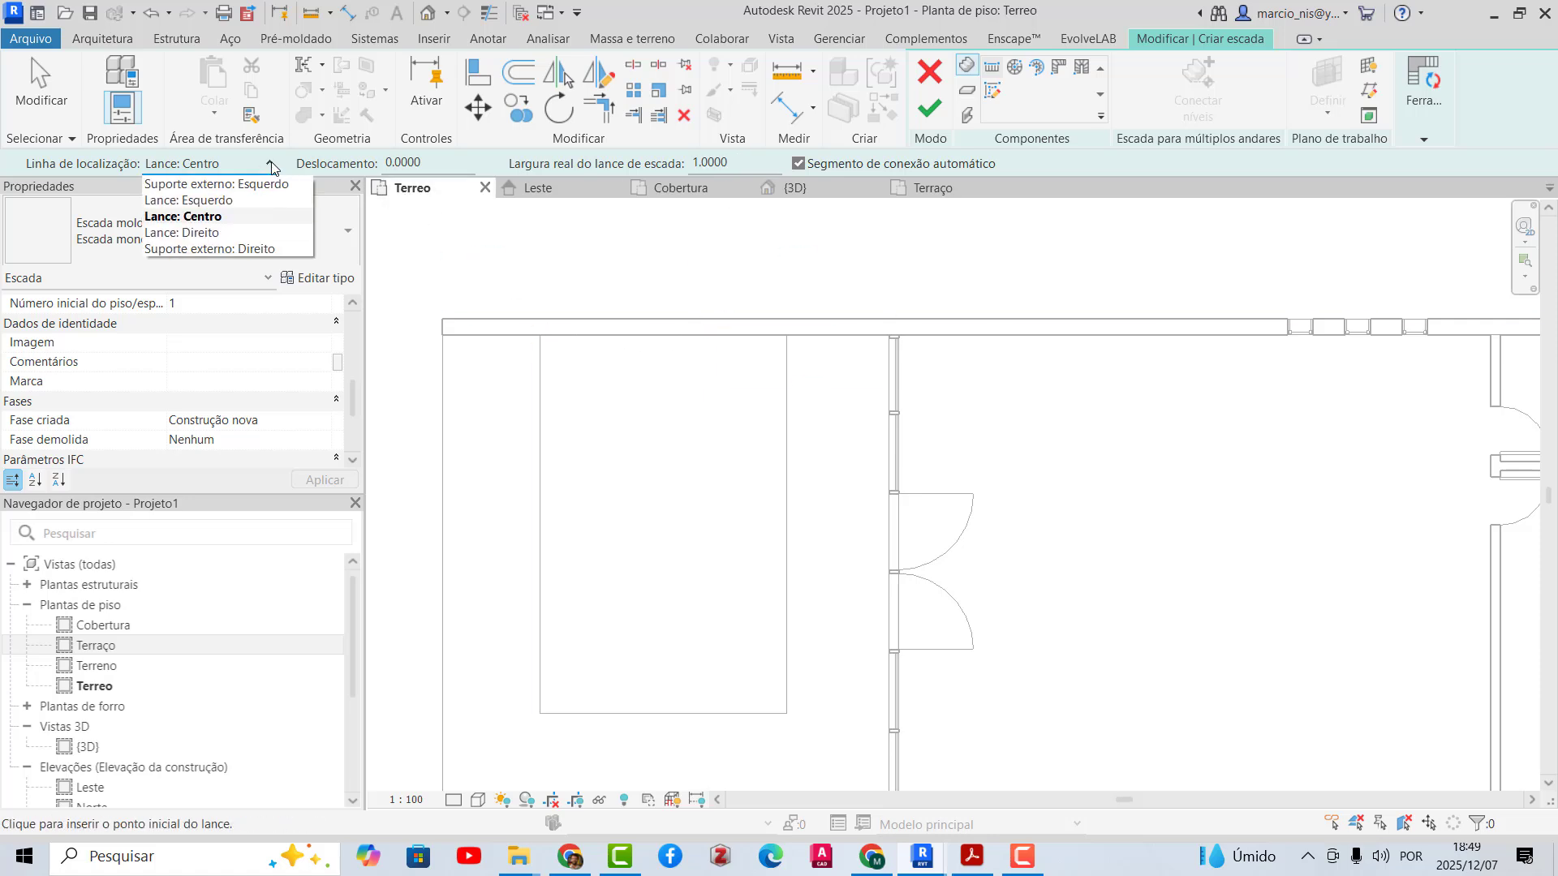
pyautogui.click(196, 205)
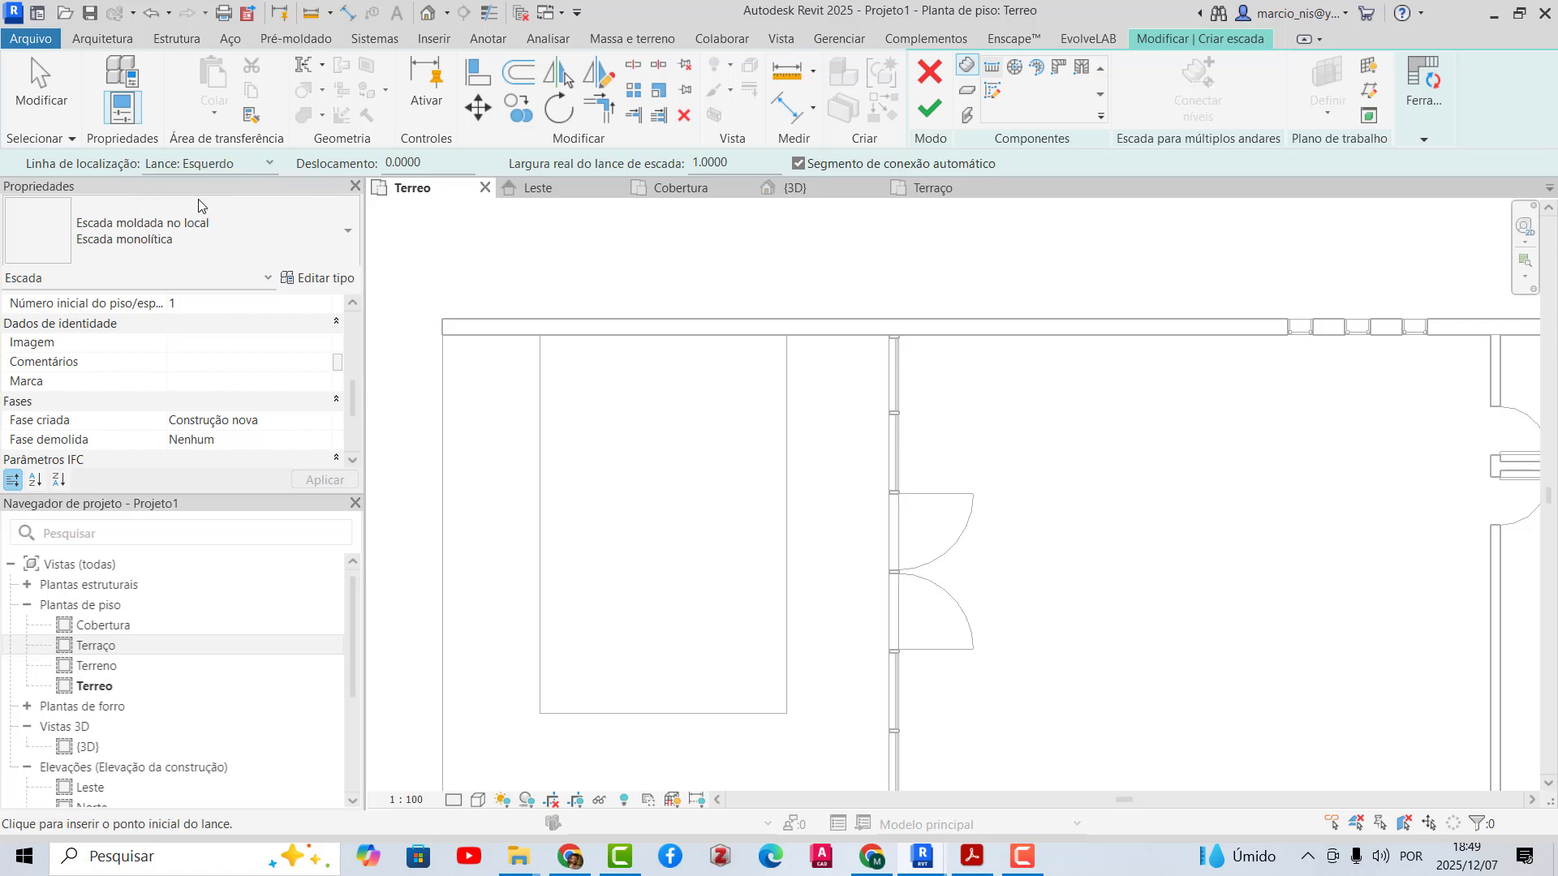
pyautogui.click(541, 335)
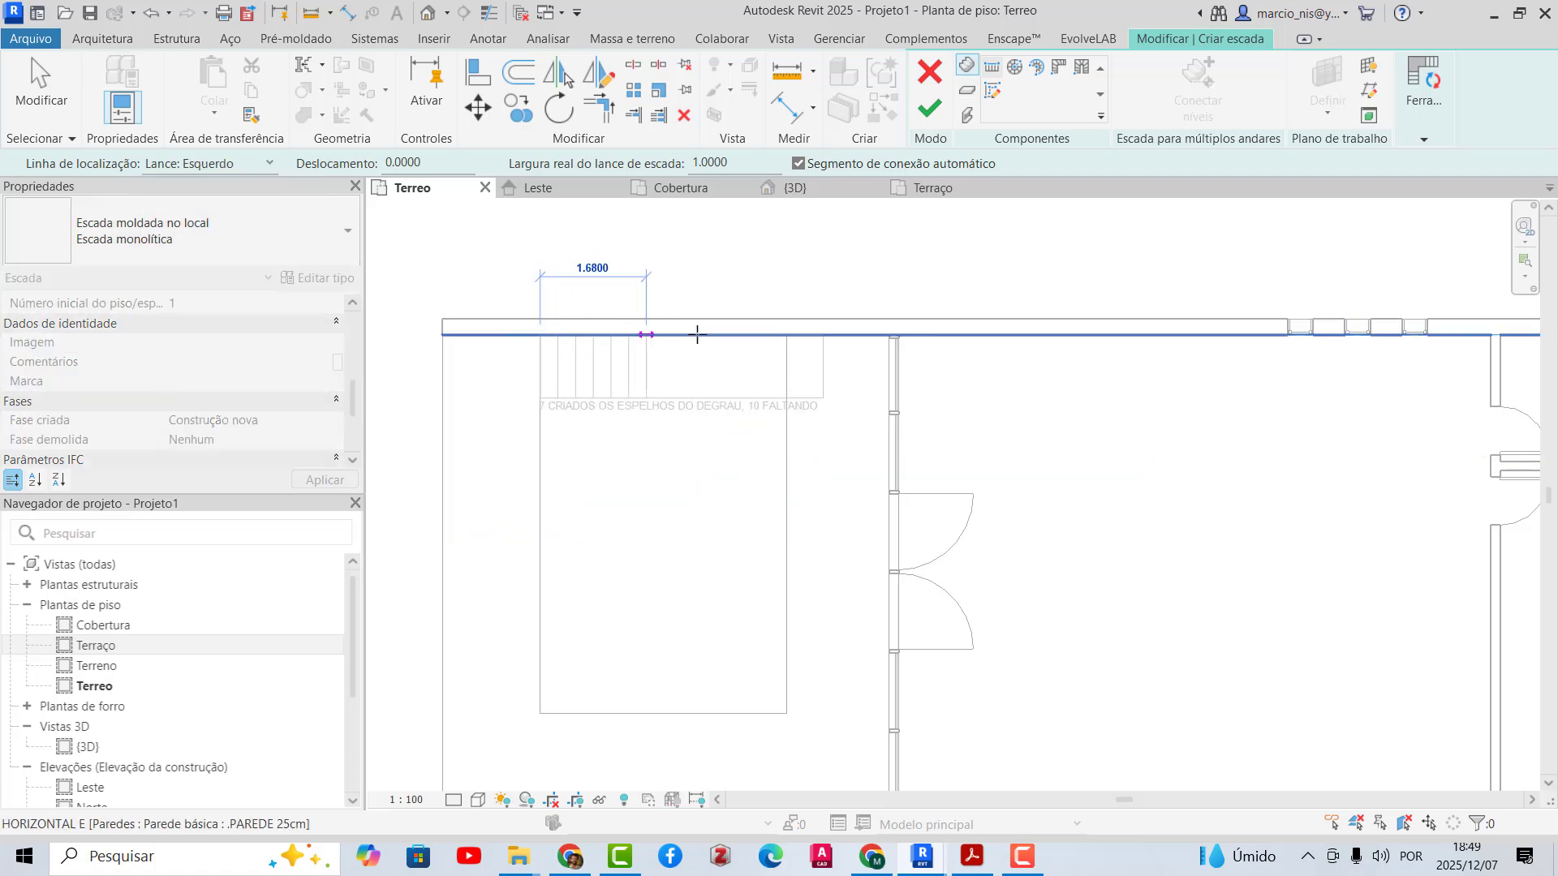
pyautogui.scroll(3, 724, 335)
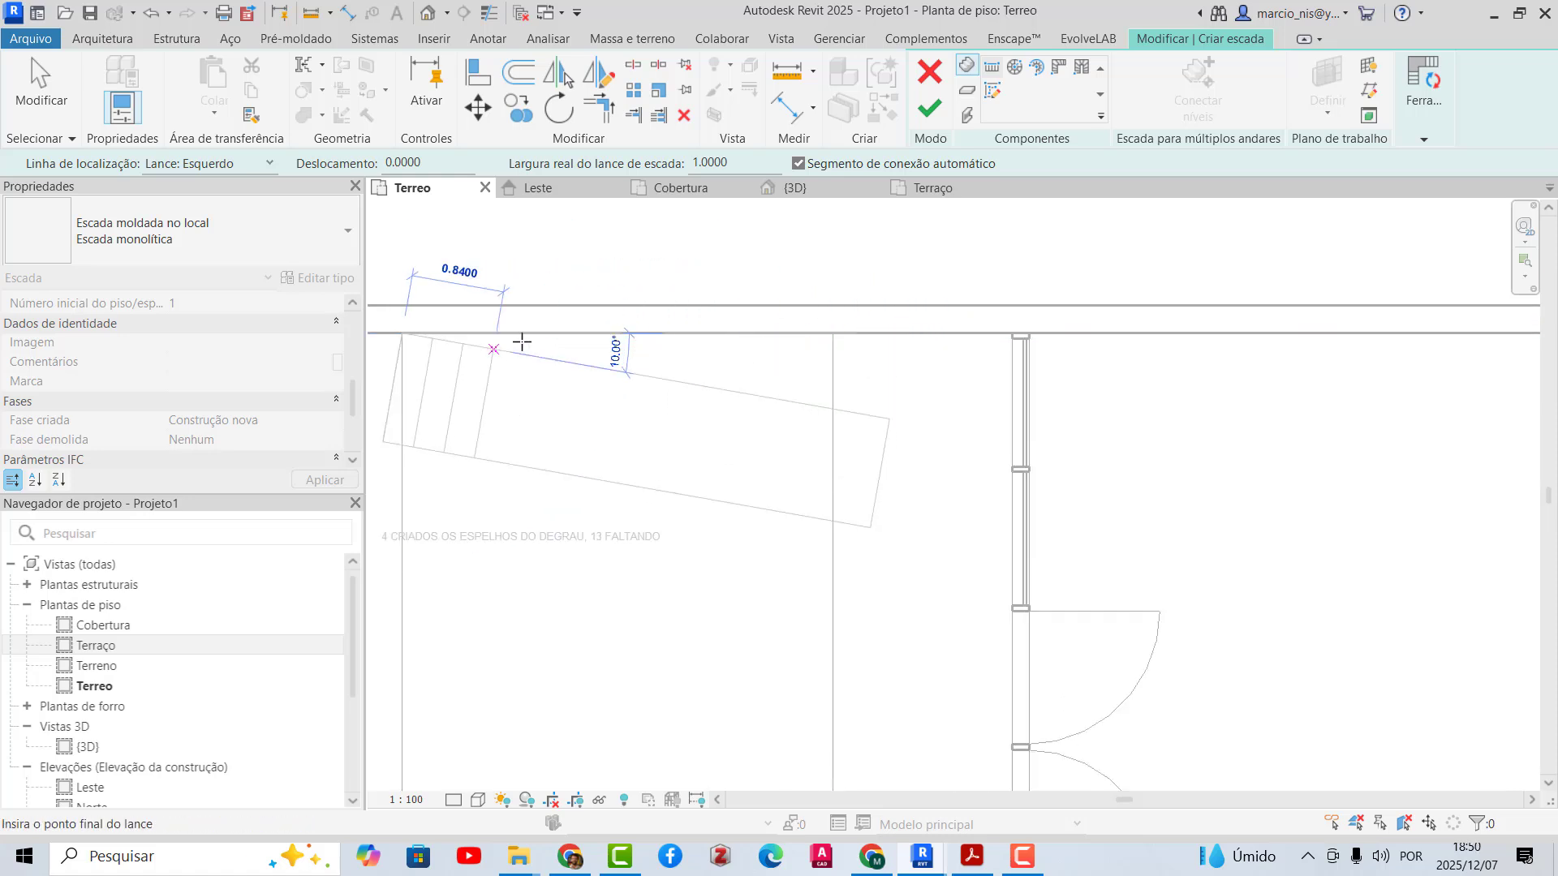
pyautogui.scroll(-1, 728, 332)
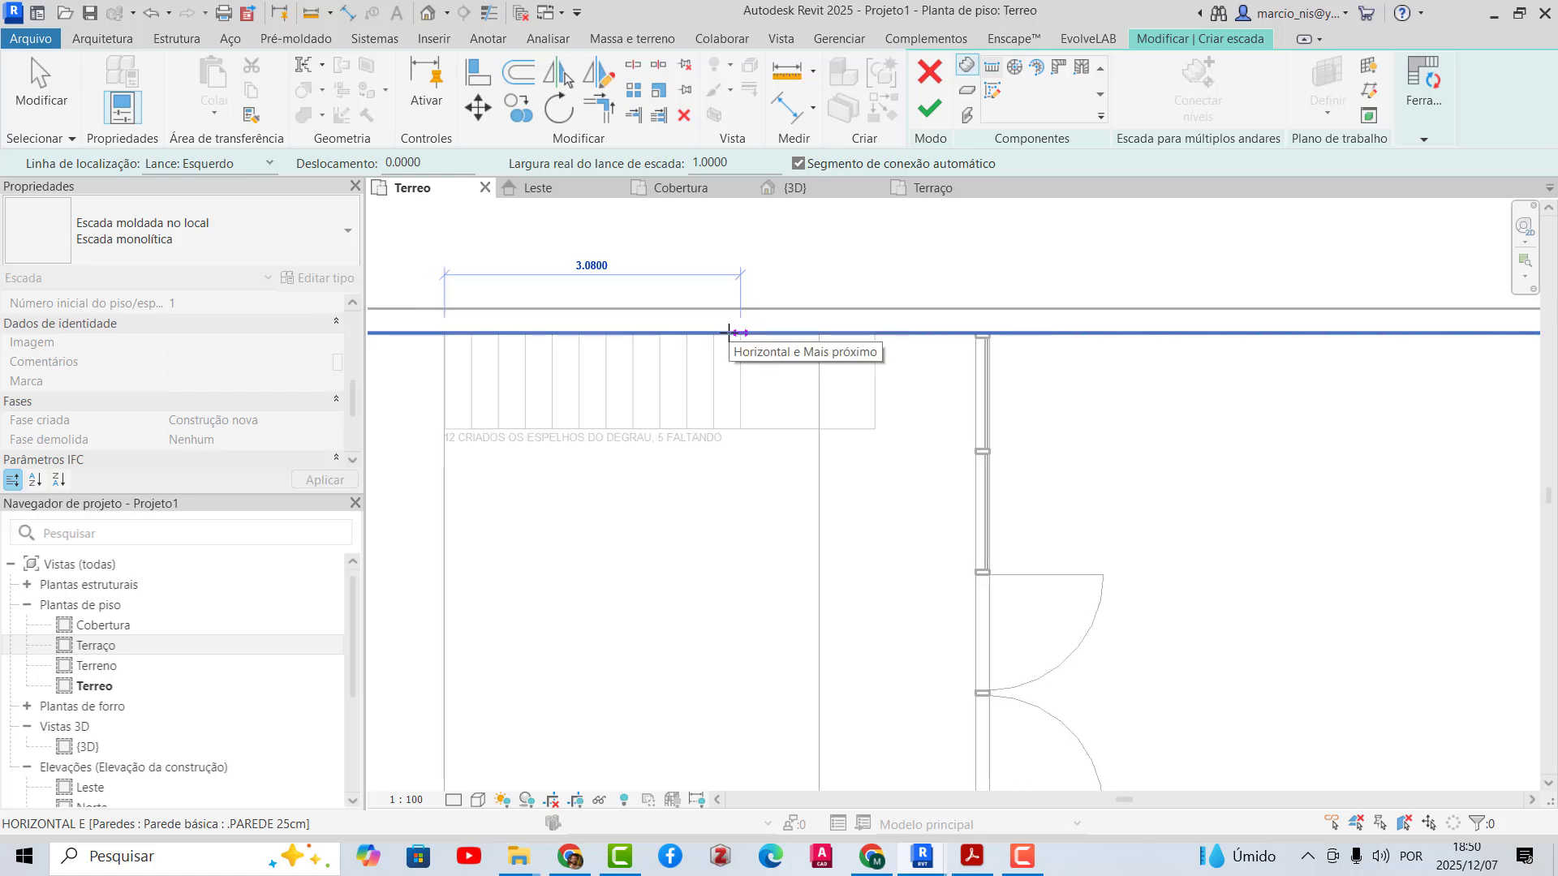
pyautogui.press('Escape')
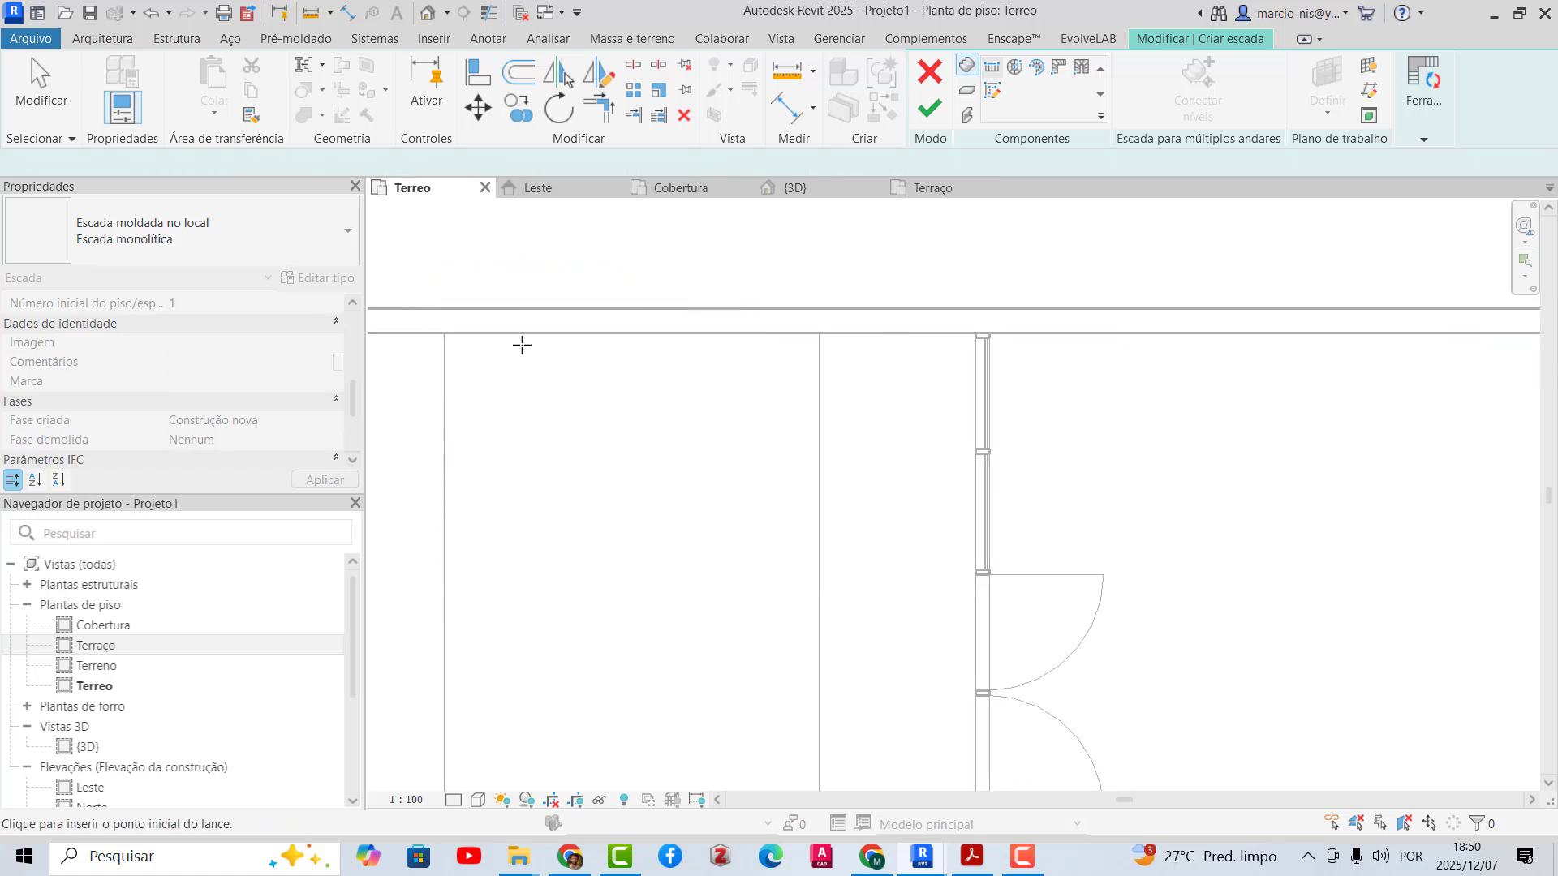
pyautogui.scroll(-3, 623, 431)
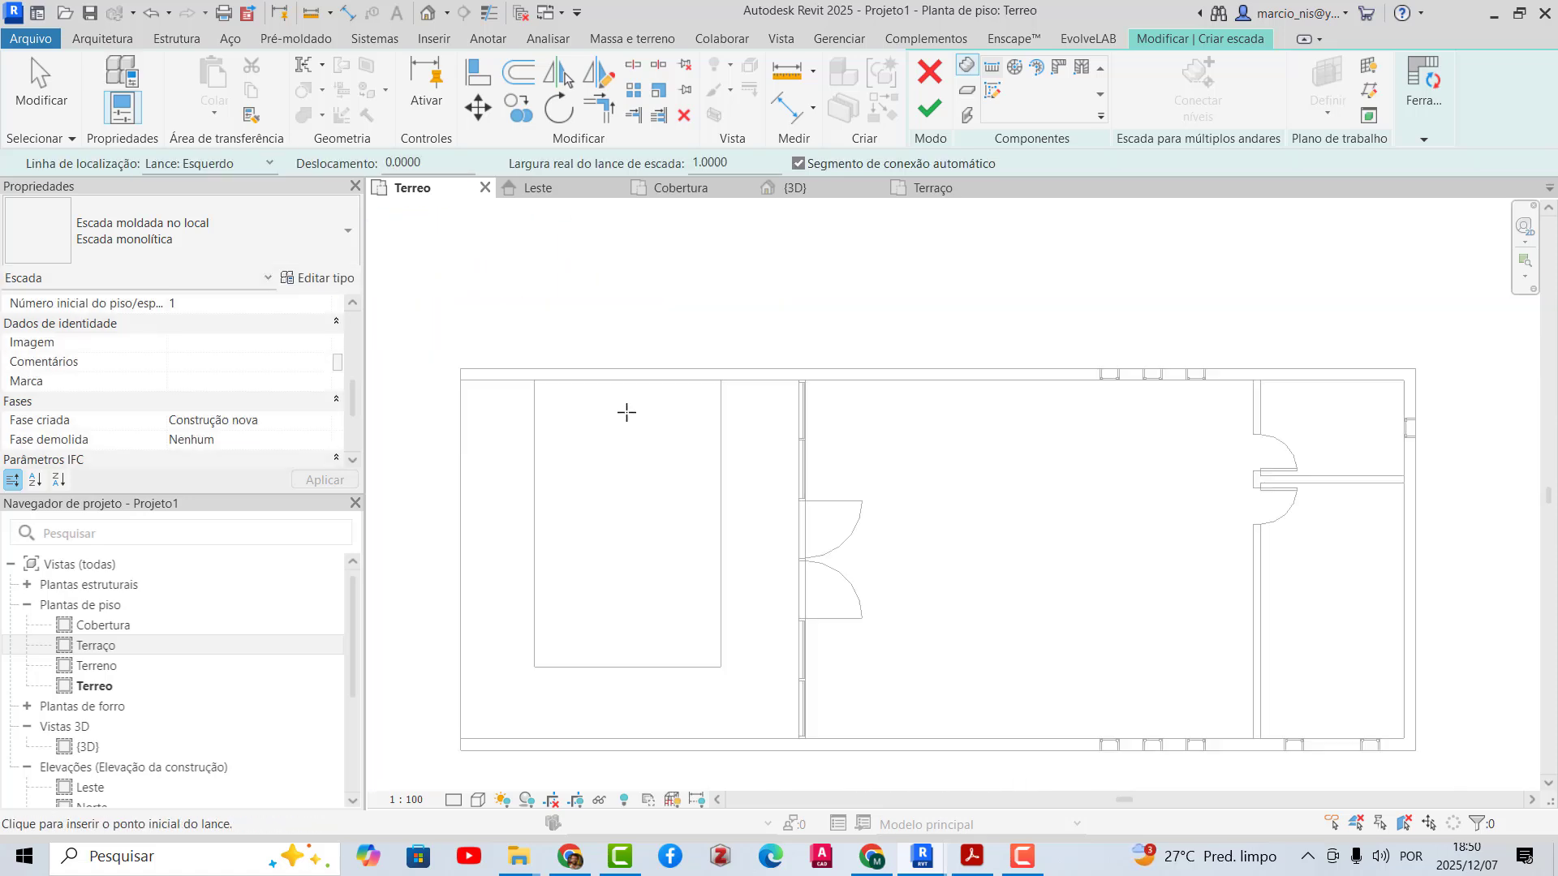
pyautogui.scroll(-2, 573, 313)
pyautogui.scroll(3, 506, 319)
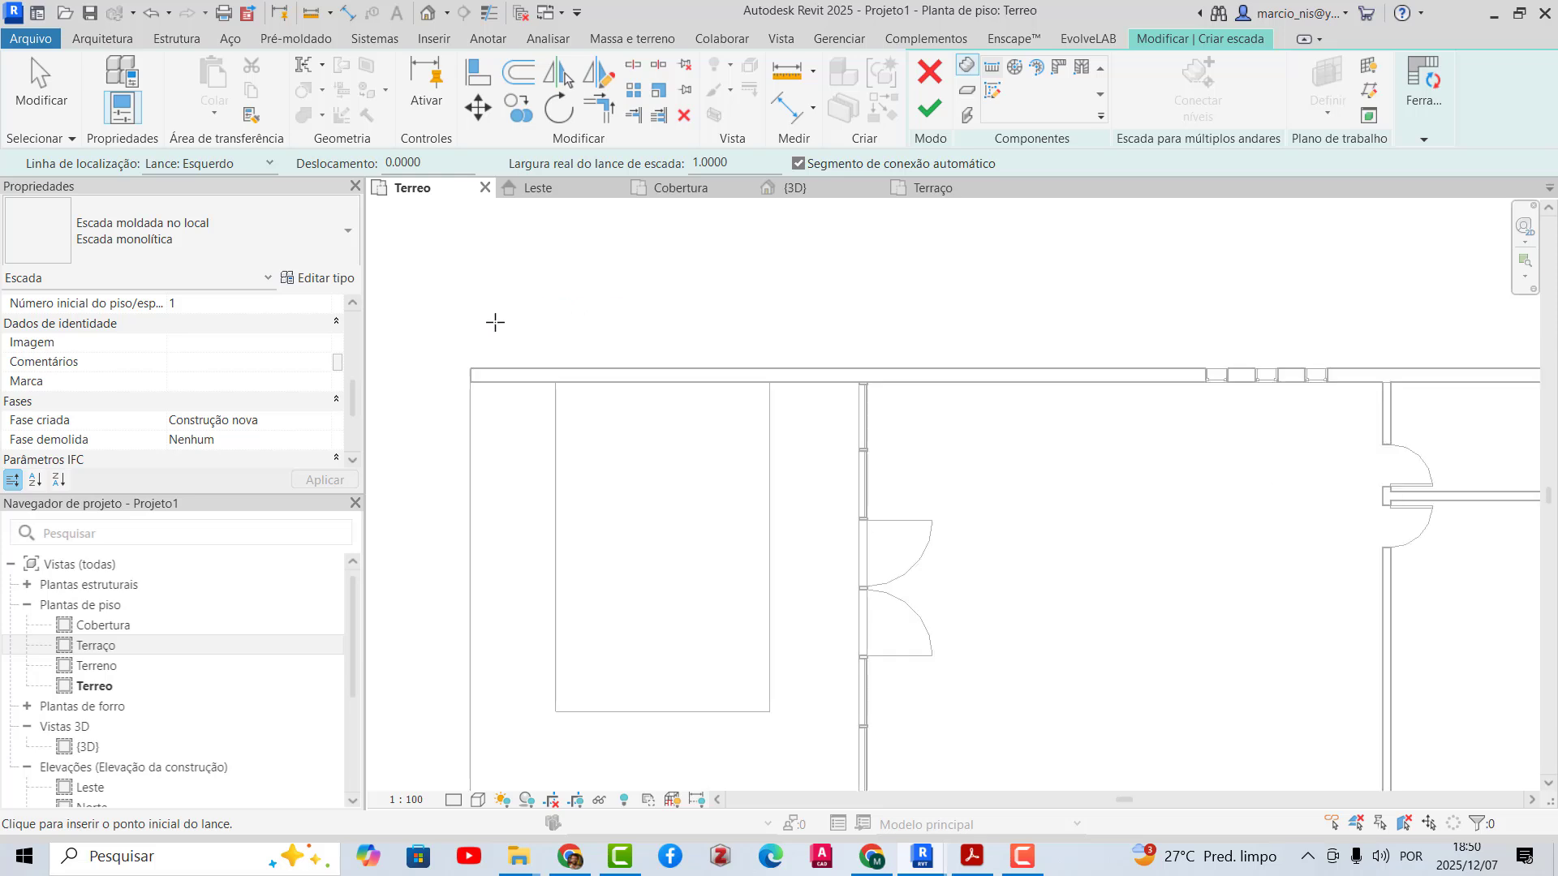
pyautogui.click(495, 323)
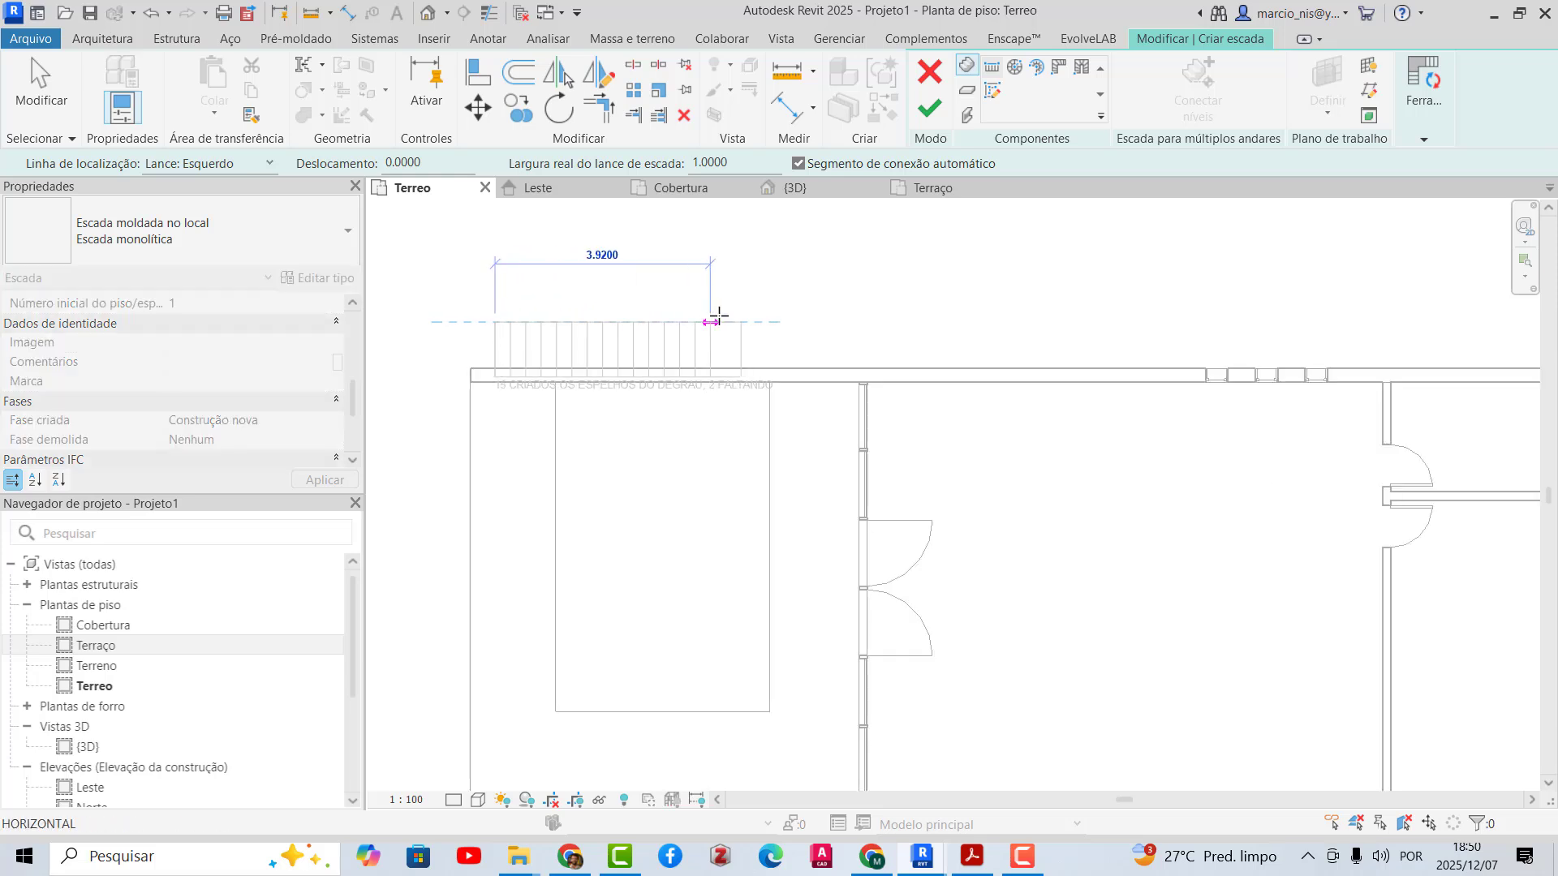
pyautogui.scroll(2, 723, 320)
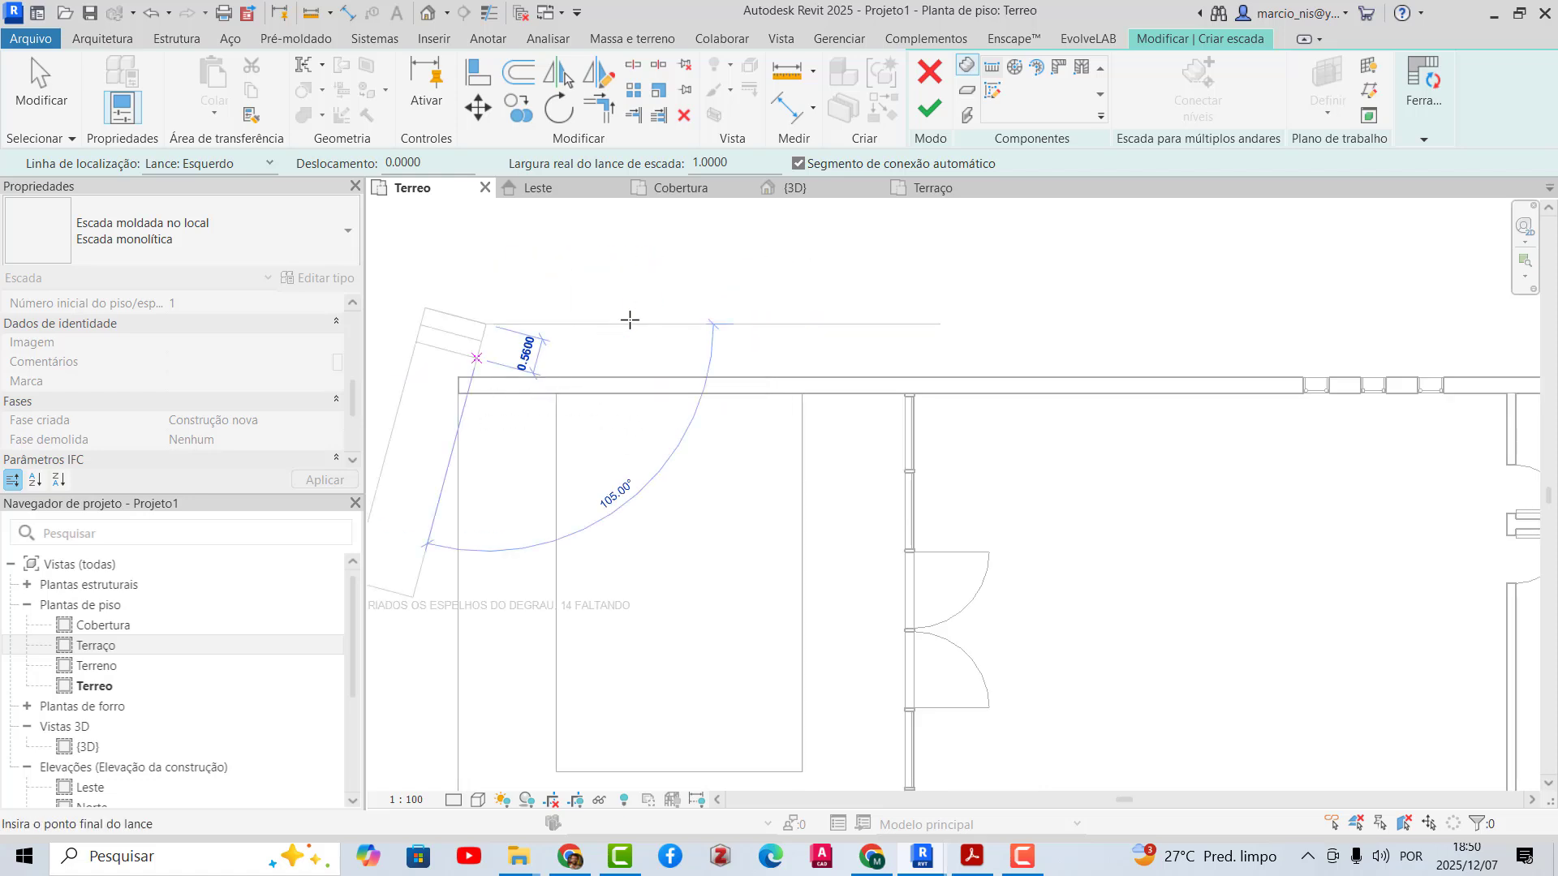
pyautogui.scroll(3, 618, 320)
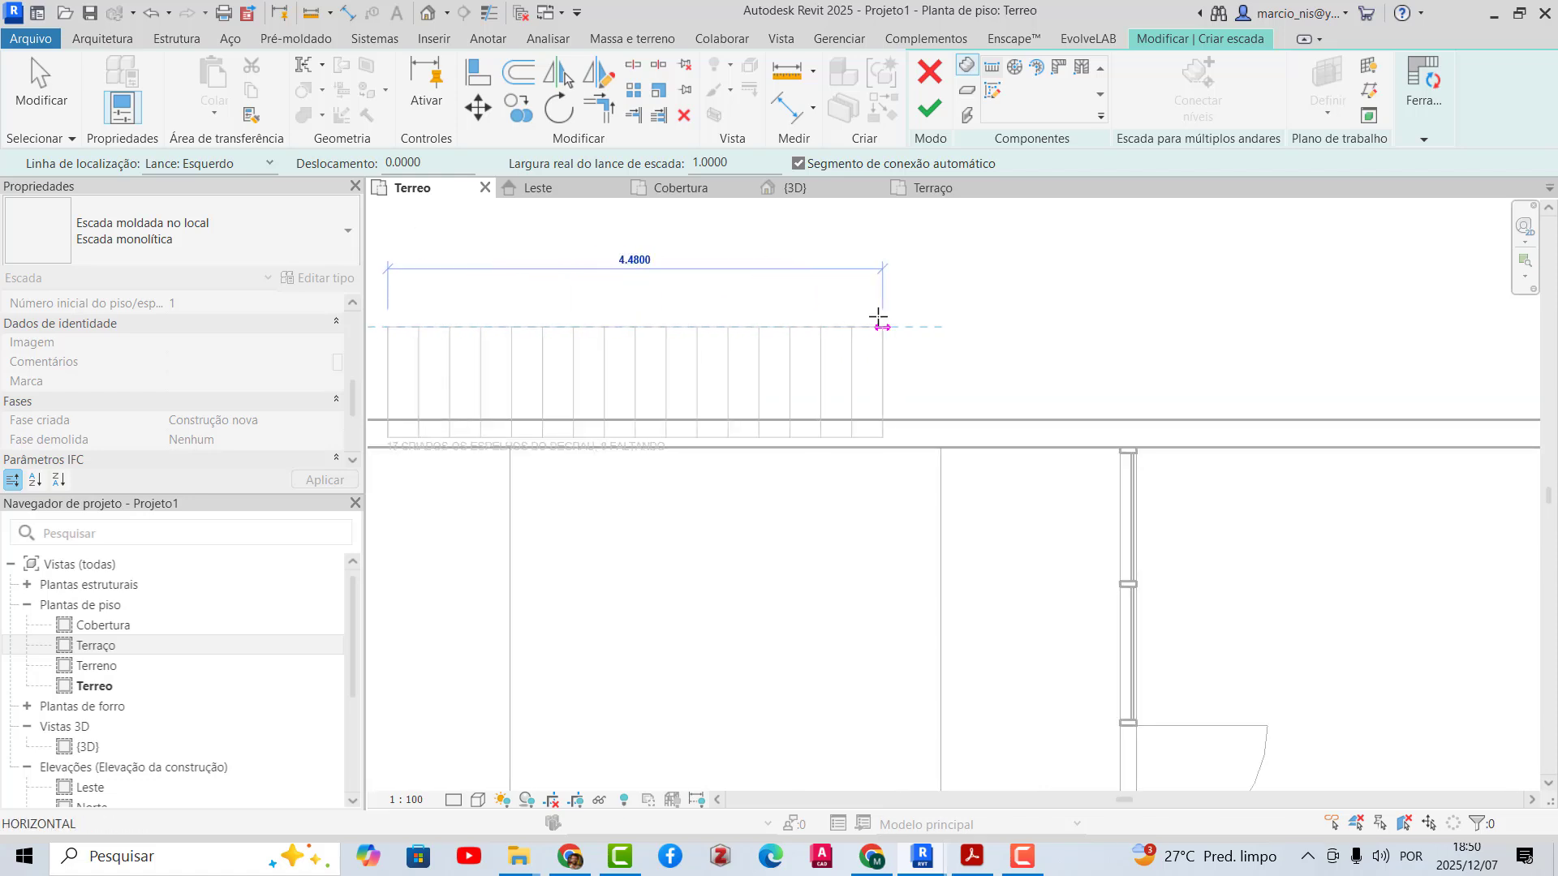
pyautogui.press('Escape')
# - Review the stair's riser and tread settings and the calculation rules in the Escada monolítica type properties
pyautogui.scroll(4, 221, 378)
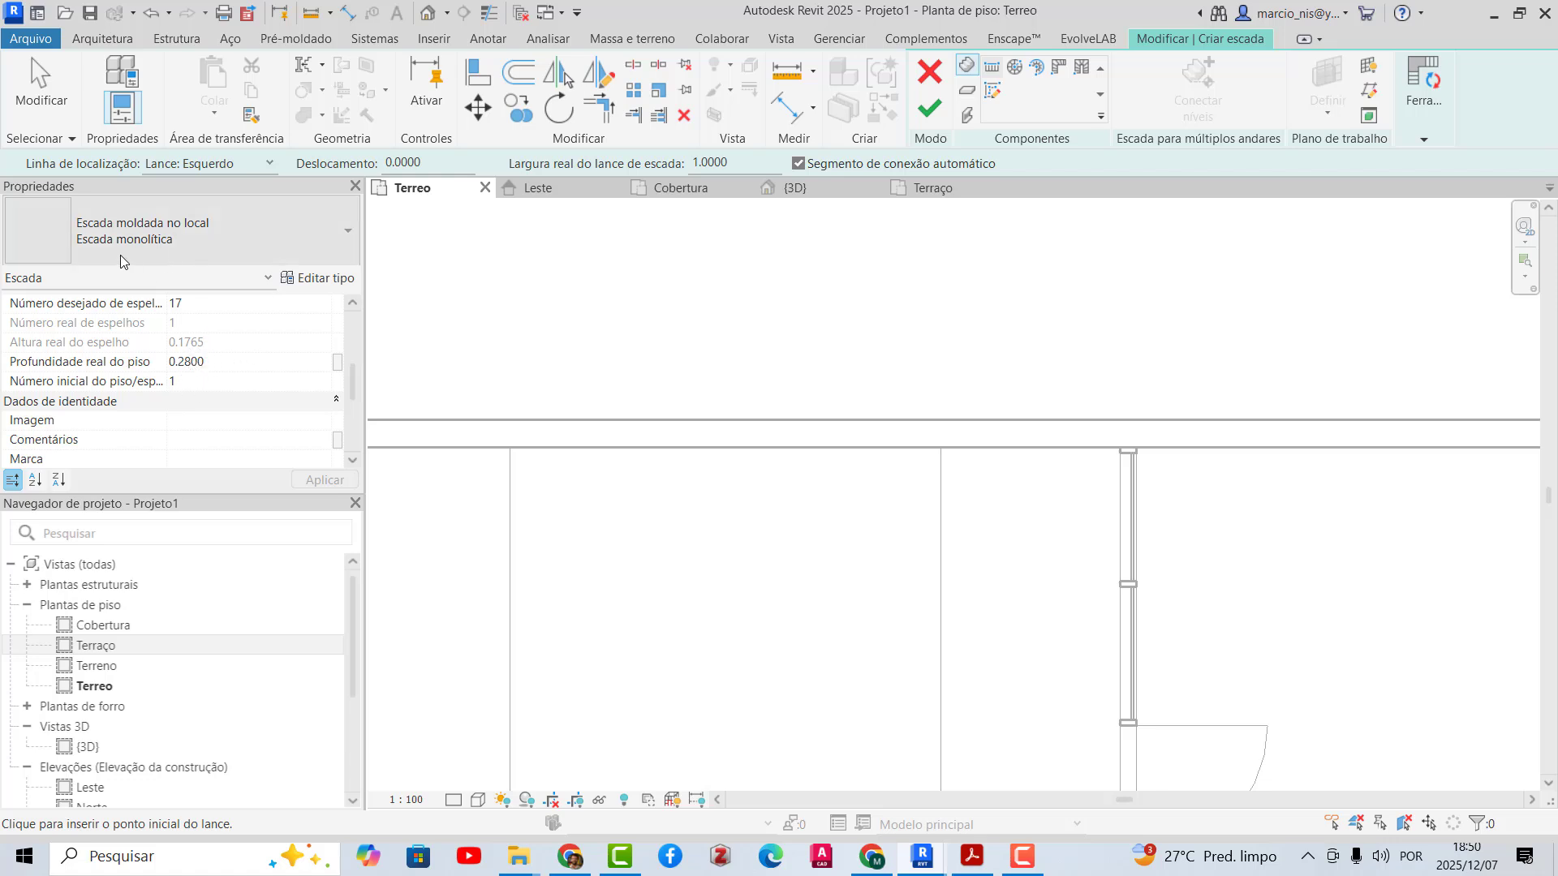
pyautogui.click(323, 279)
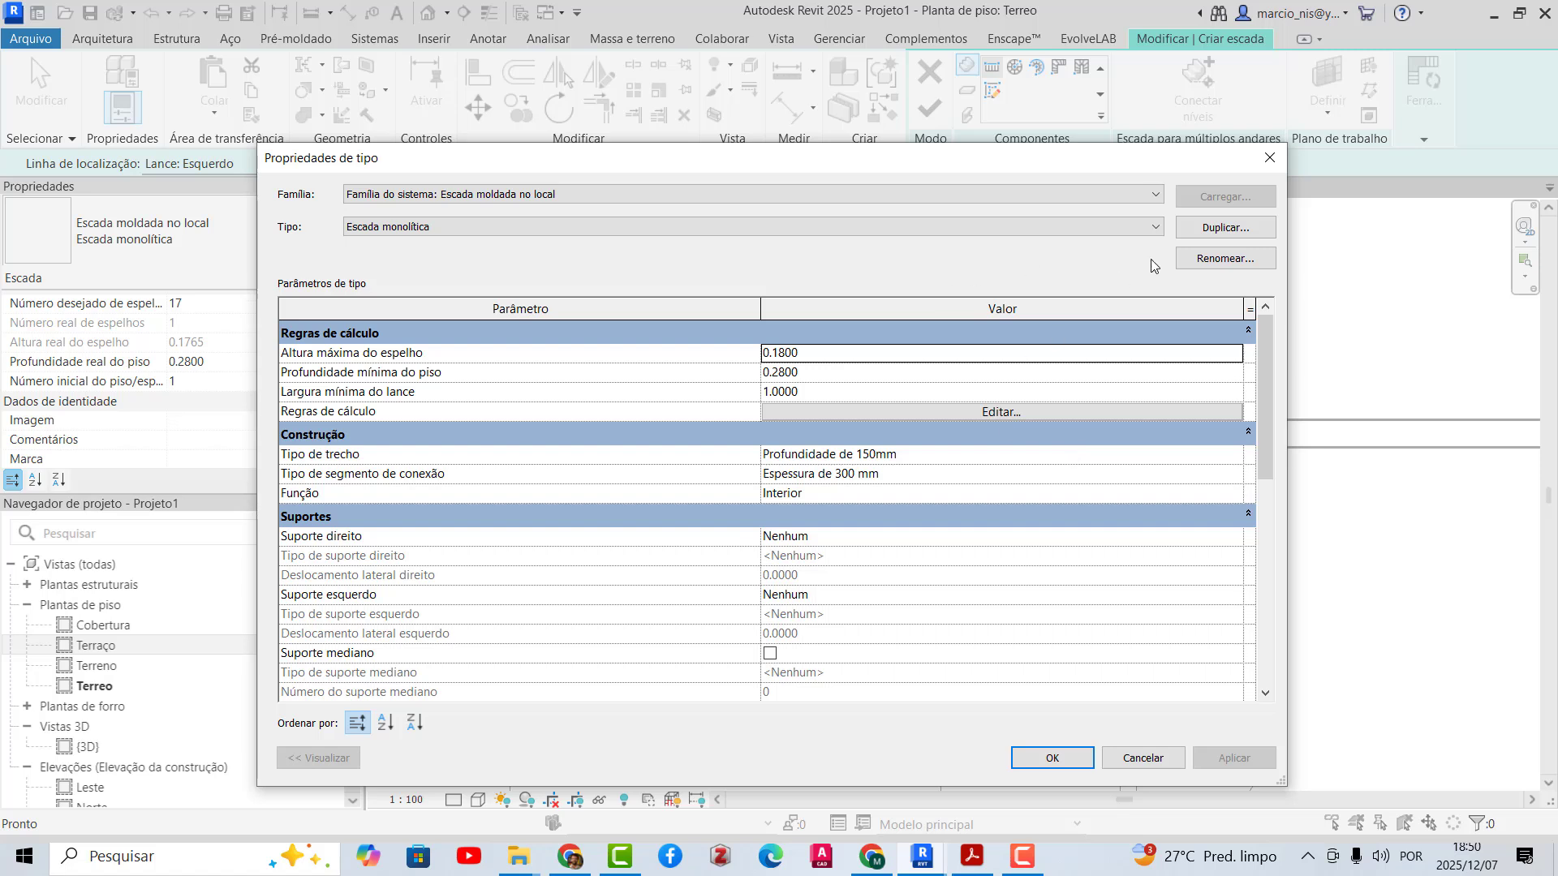
pyautogui.click(1270, 158)
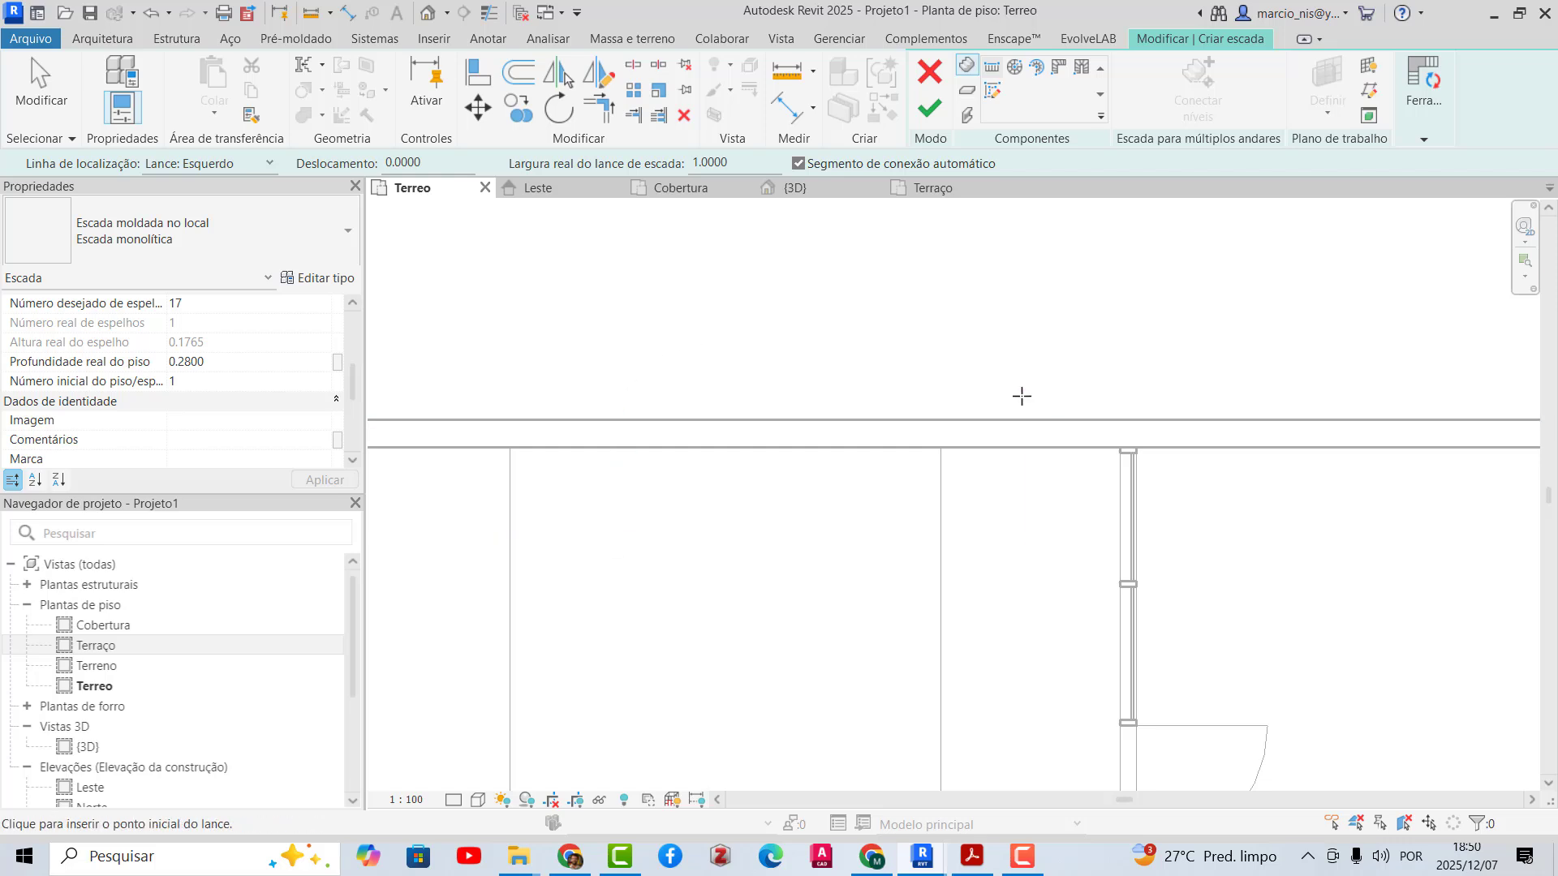
# - Draw a straight horizontal 17-riser stair run 4.48 m long and 1.00 m wide below the upper wall and finish the stair
pyautogui.scroll(-1, 1021, 396)
pyautogui.click(509, 575)
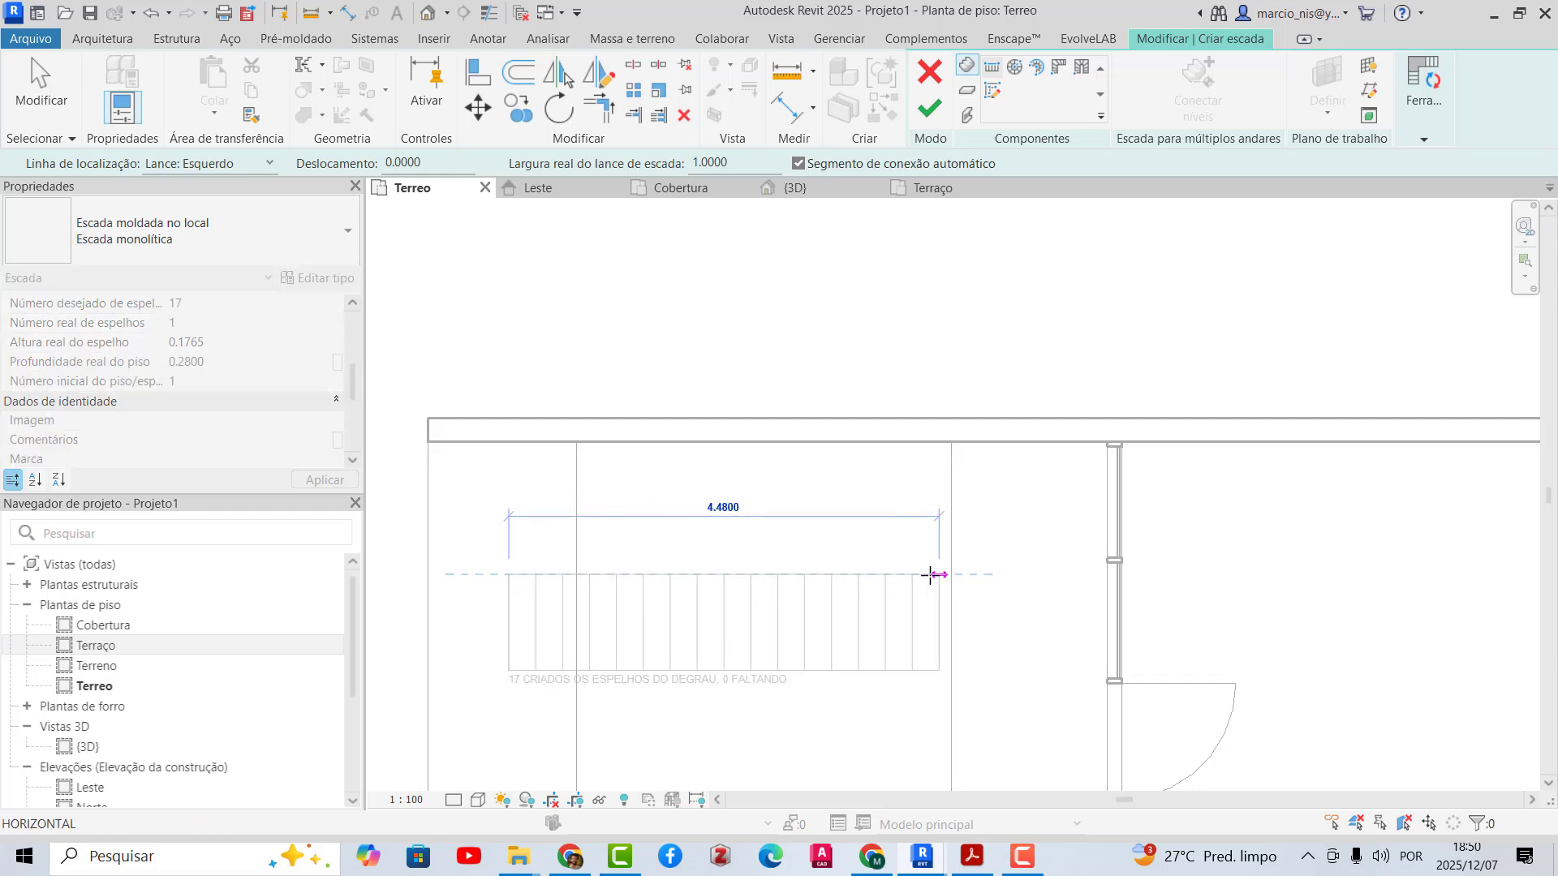
pyautogui.click(1042, 578)
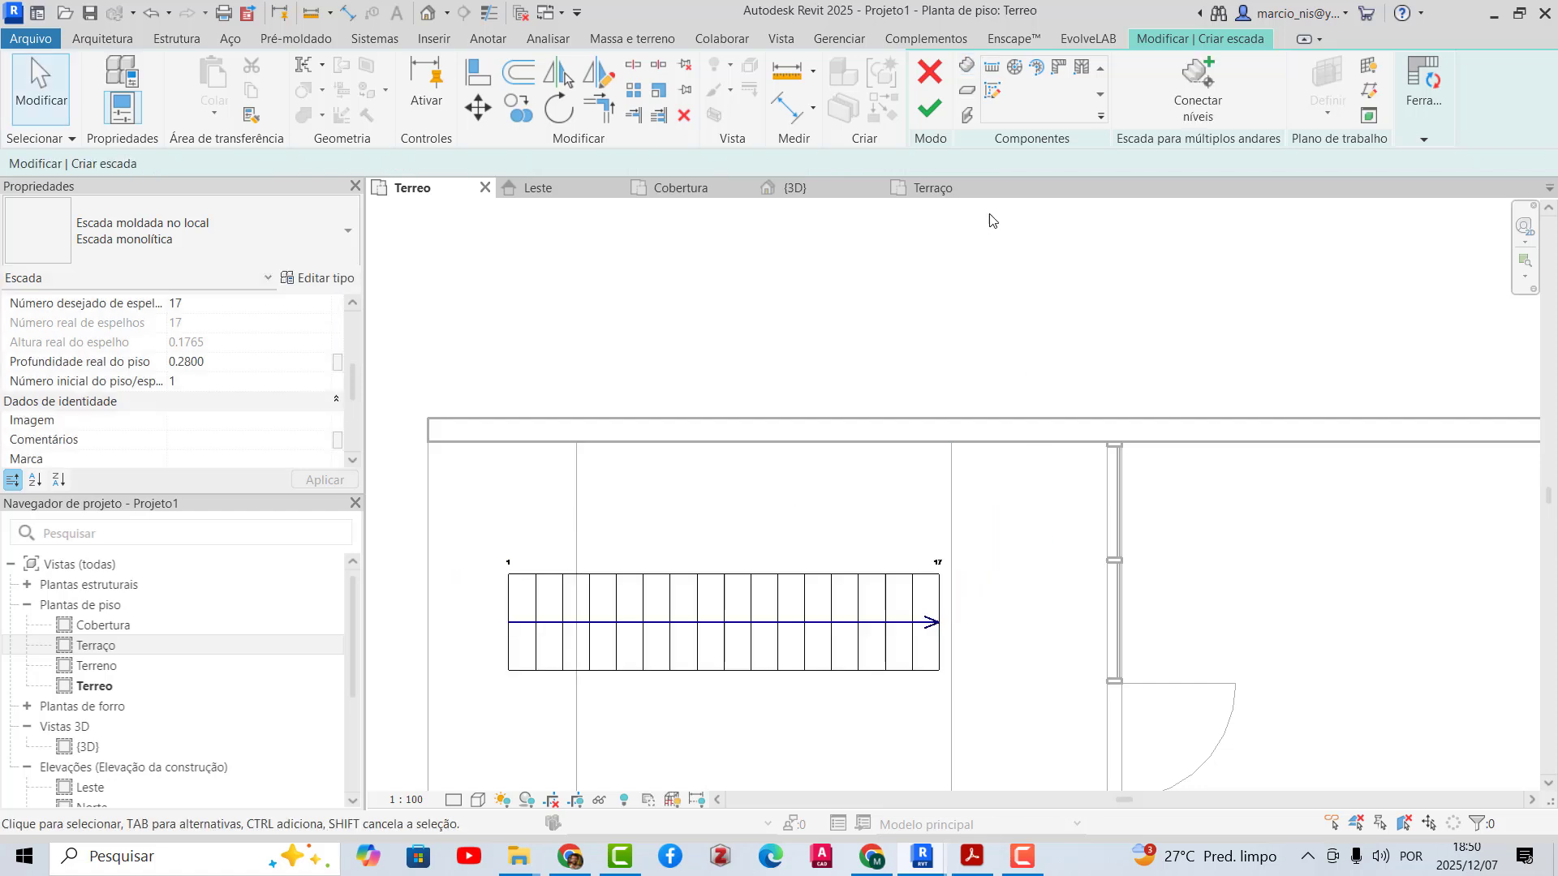
pyautogui.click(930, 108)
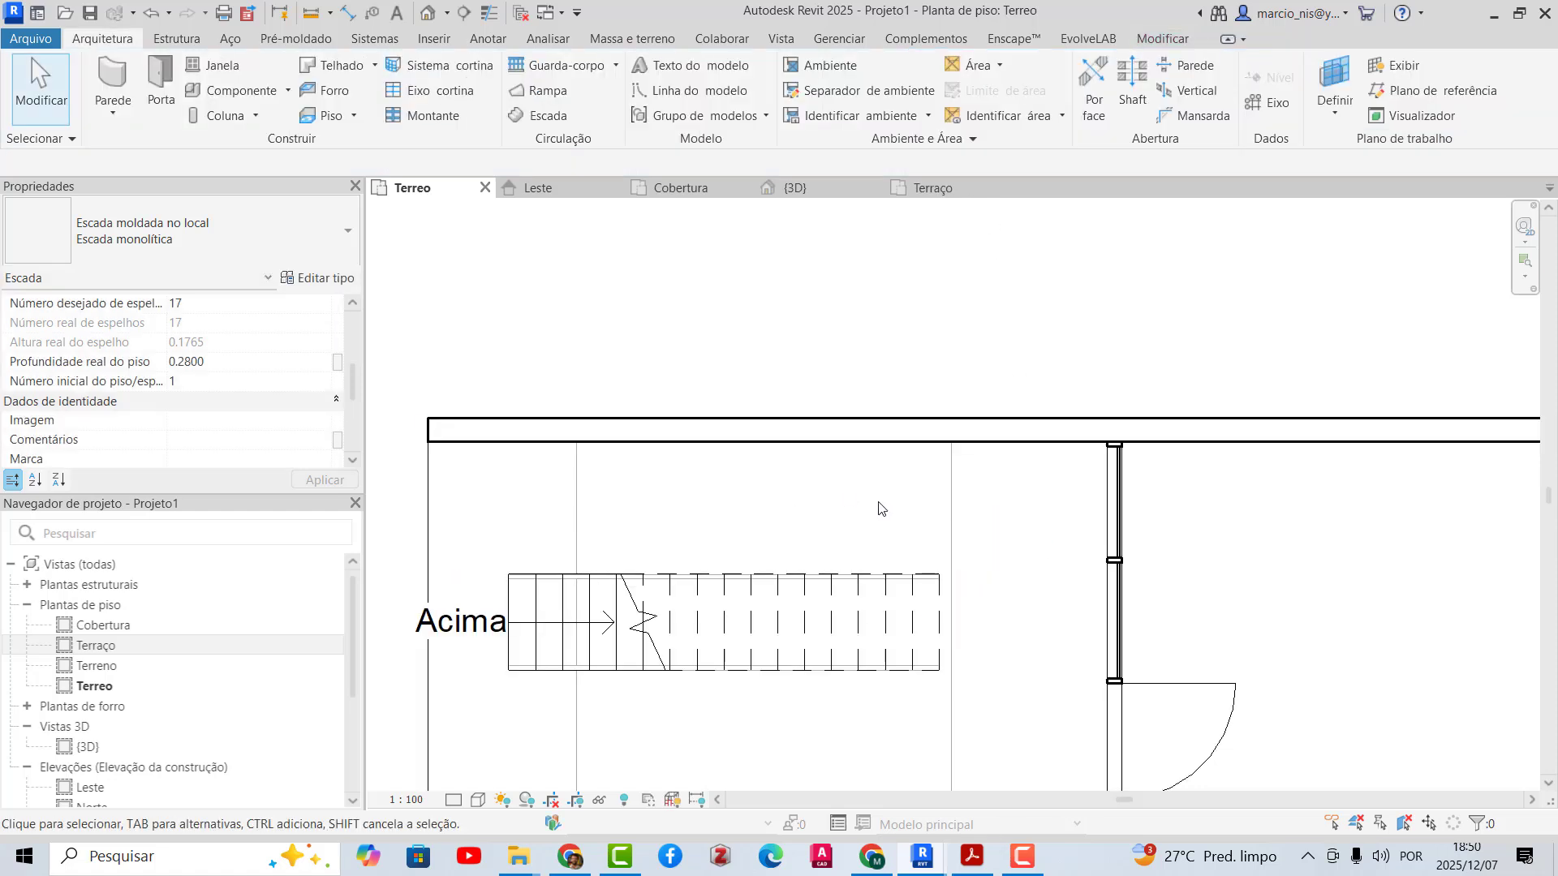
# - Move the stair from its upper corner at the arrival end to the slab opening's matching corner against the upper wall
pyautogui.click(740, 586)
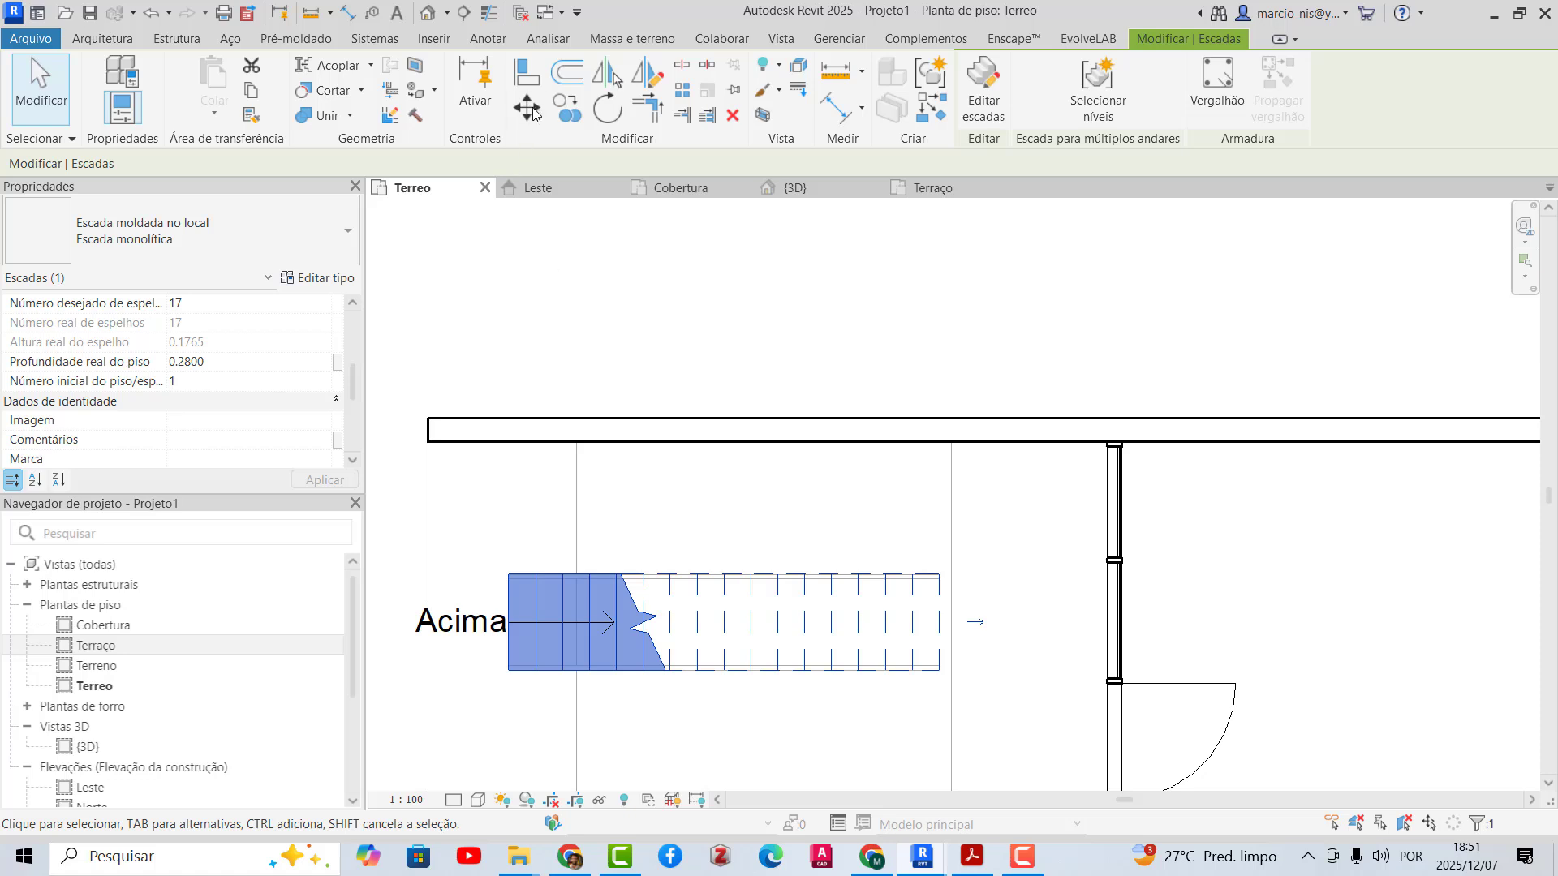
pyautogui.click(527, 108)
pyautogui.scroll(5, 939, 592)
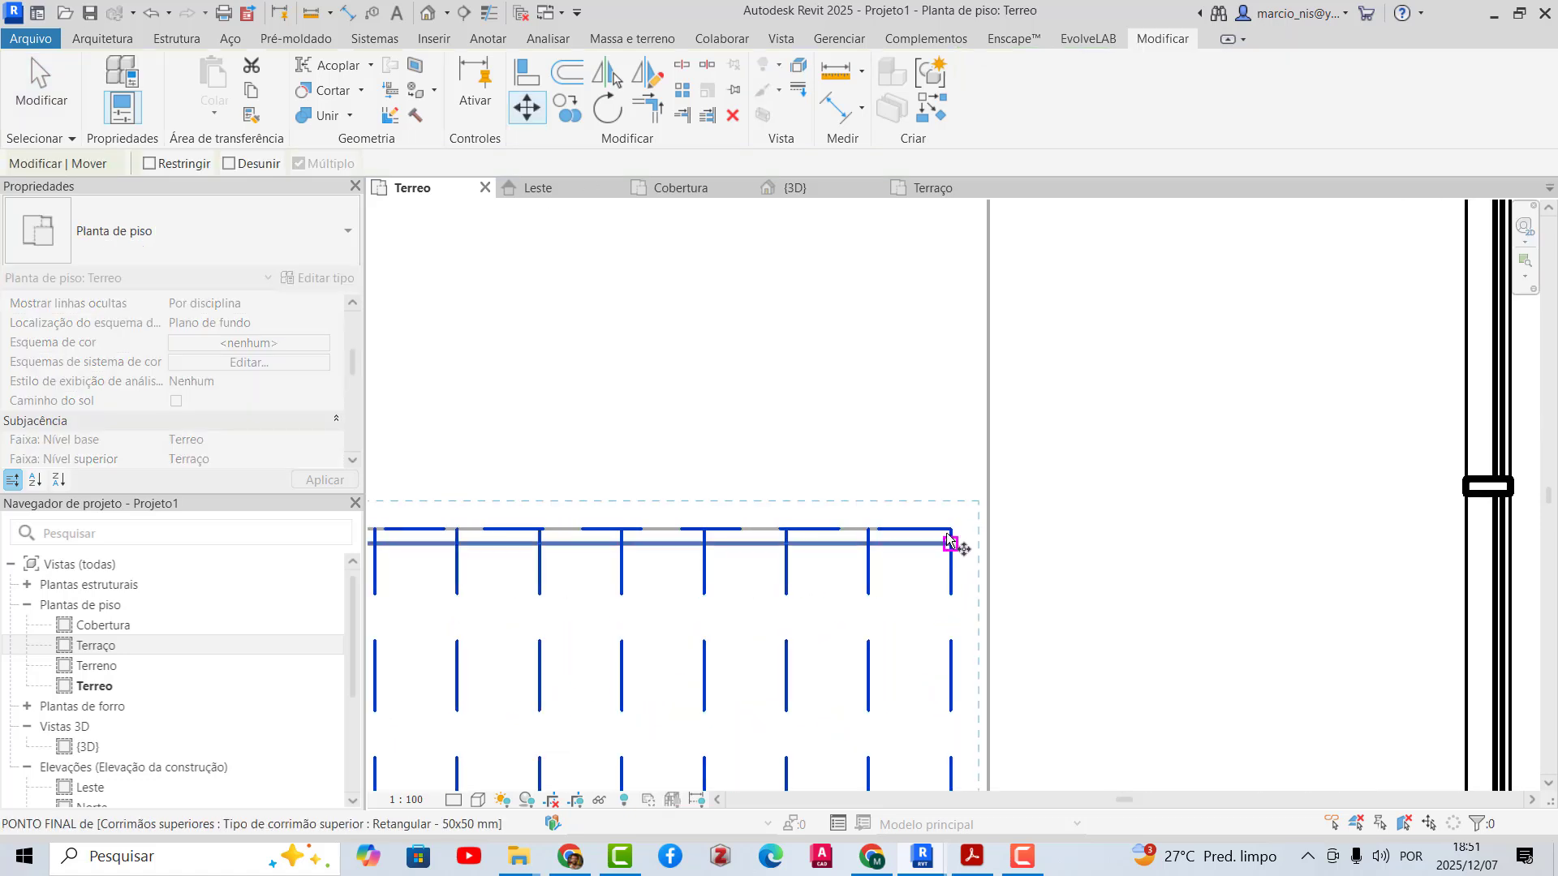
pyautogui.scroll(-4, 948, 540)
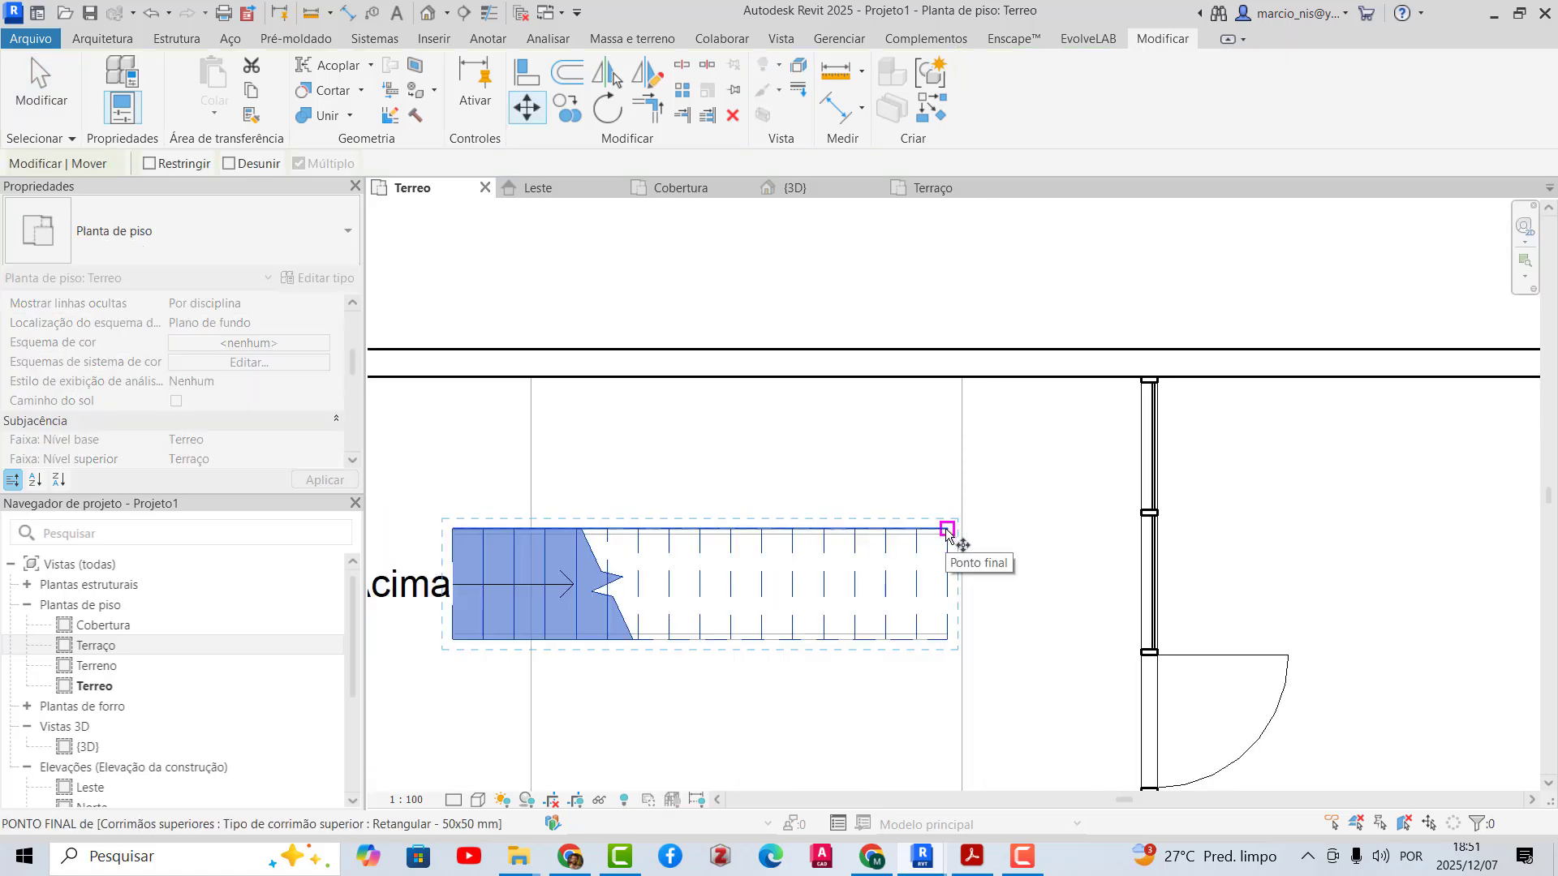
pyautogui.click(948, 529)
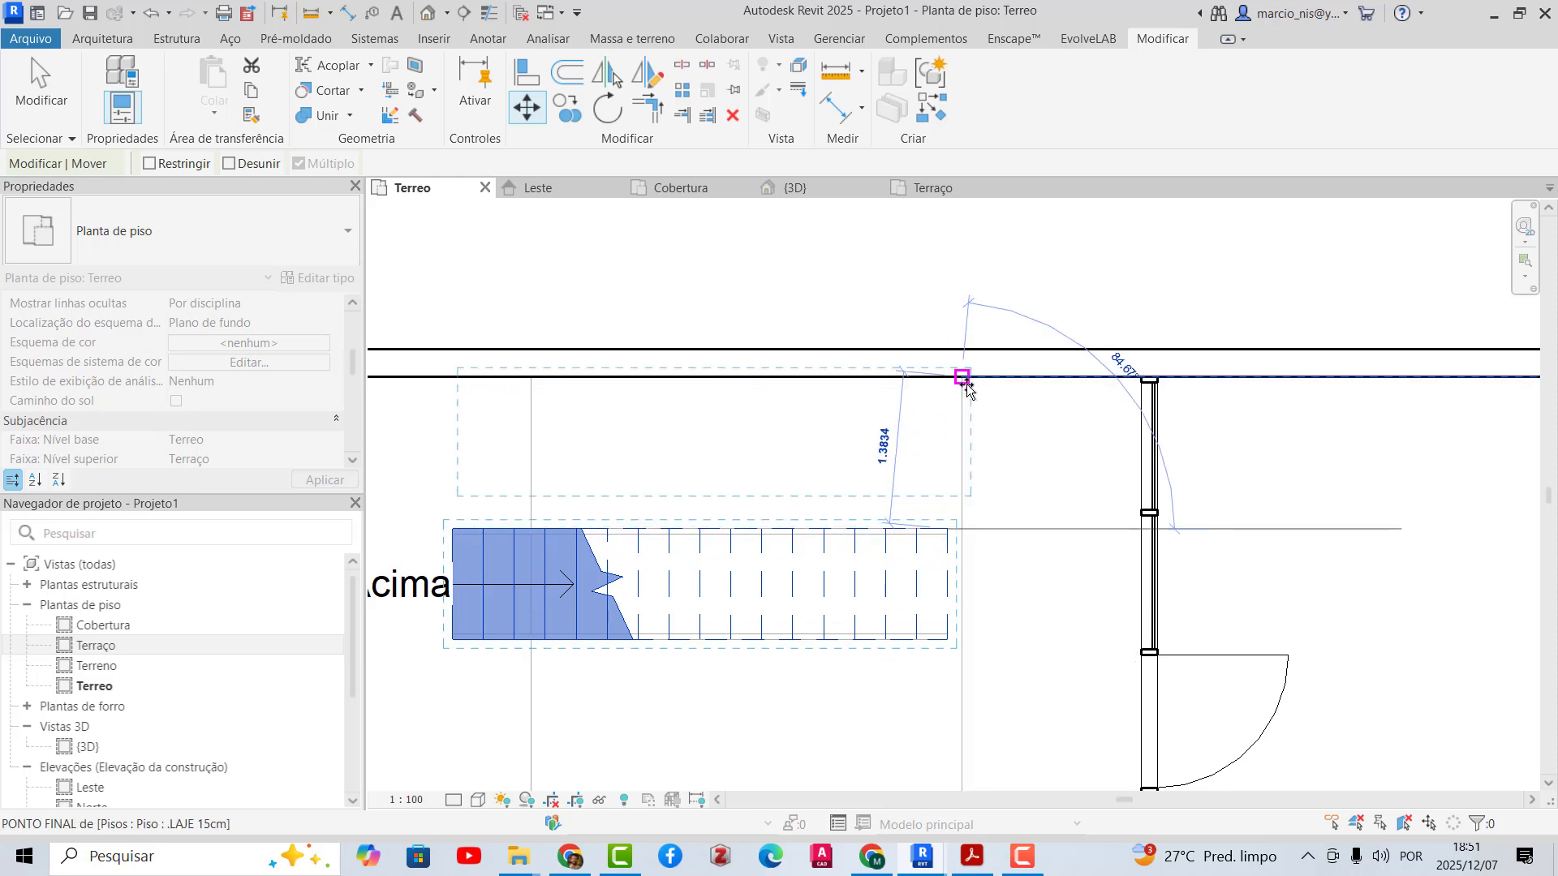
pyautogui.click(961, 376)
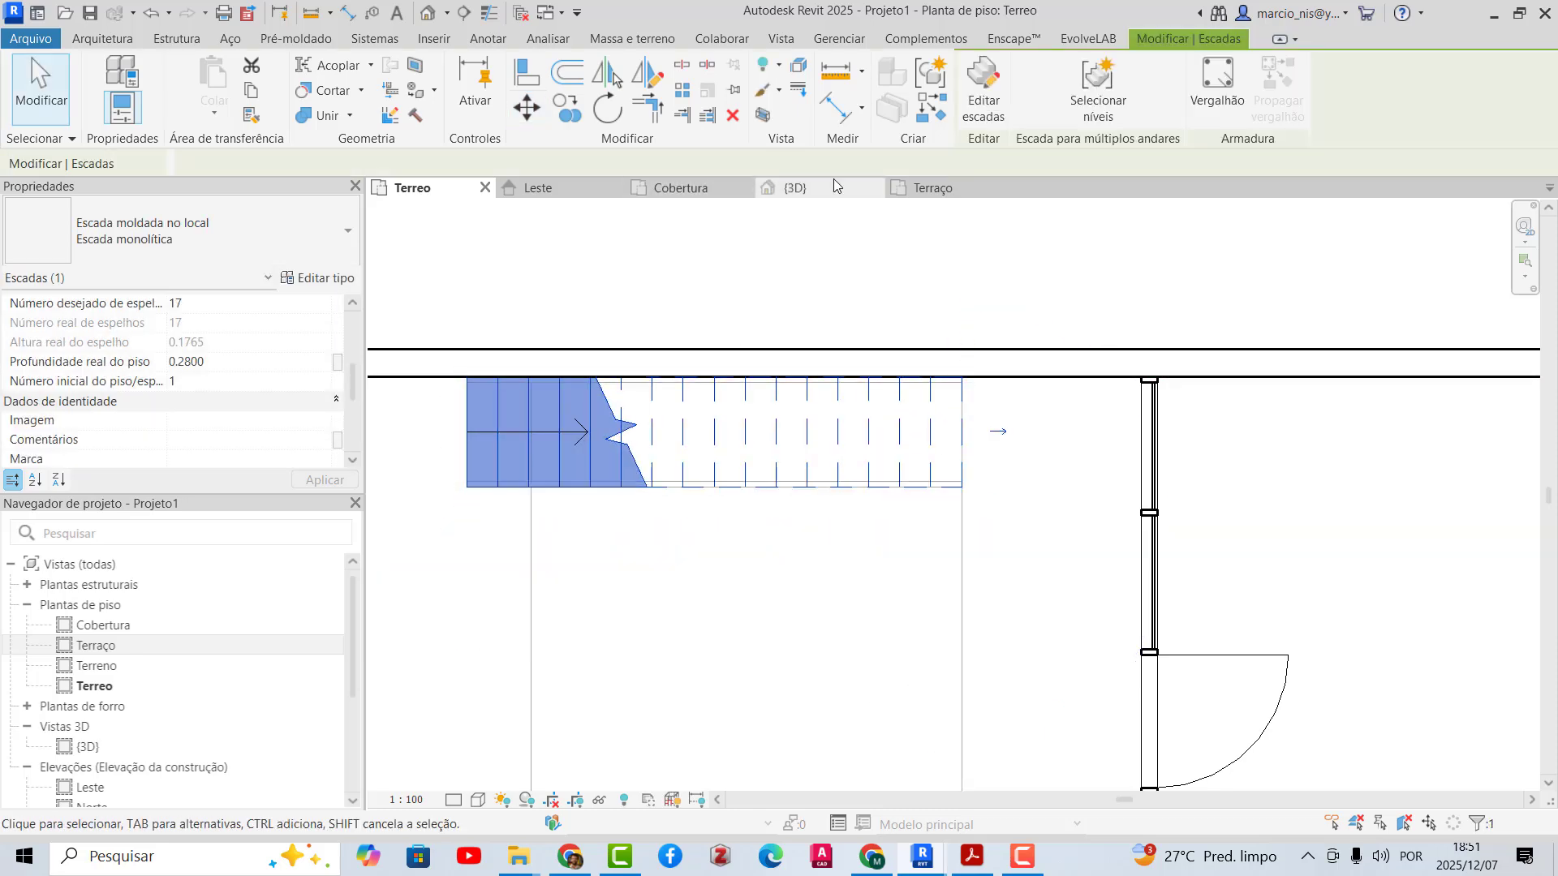
# - Open the 3D view and reset the temporary hide/isolate to restore the hidden elements around the stair
pyautogui.click(791, 188)
pyautogui.moveTo(704, 583)
pyautogui.keyDown('shift'); pyautogui.mouseDown(button='middle')
pyautogui.moveTo(651, 595)
pyautogui.moveTo(733, 585)
pyautogui.mouseUp(button='middle'); pyautogui.keyUp('shift')
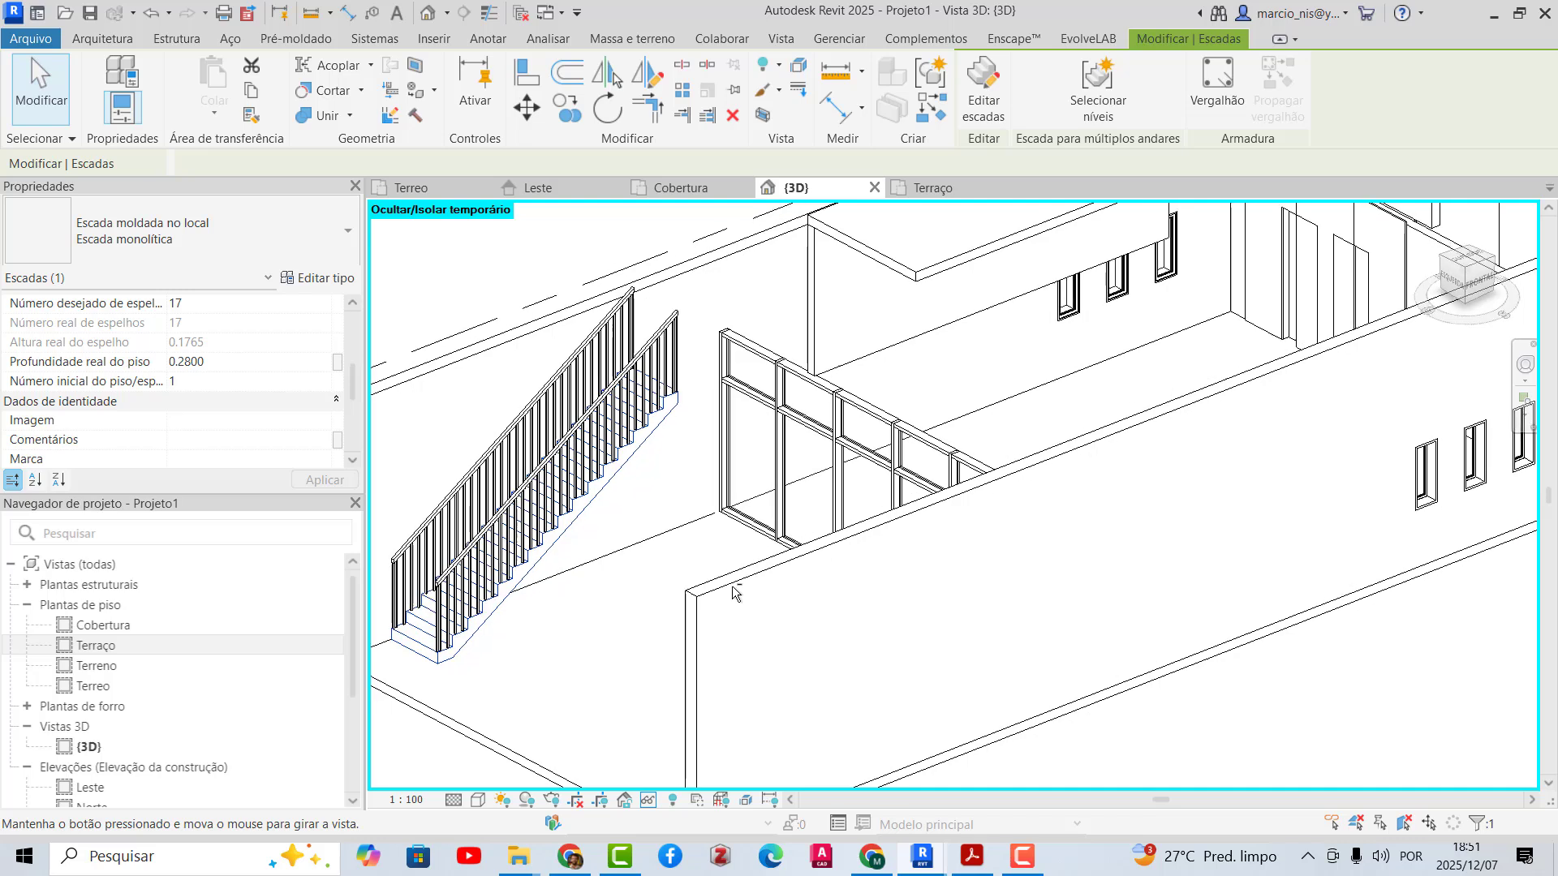
pyautogui.scroll(-3, 734, 585)
pyautogui.scroll(3, 733, 584)
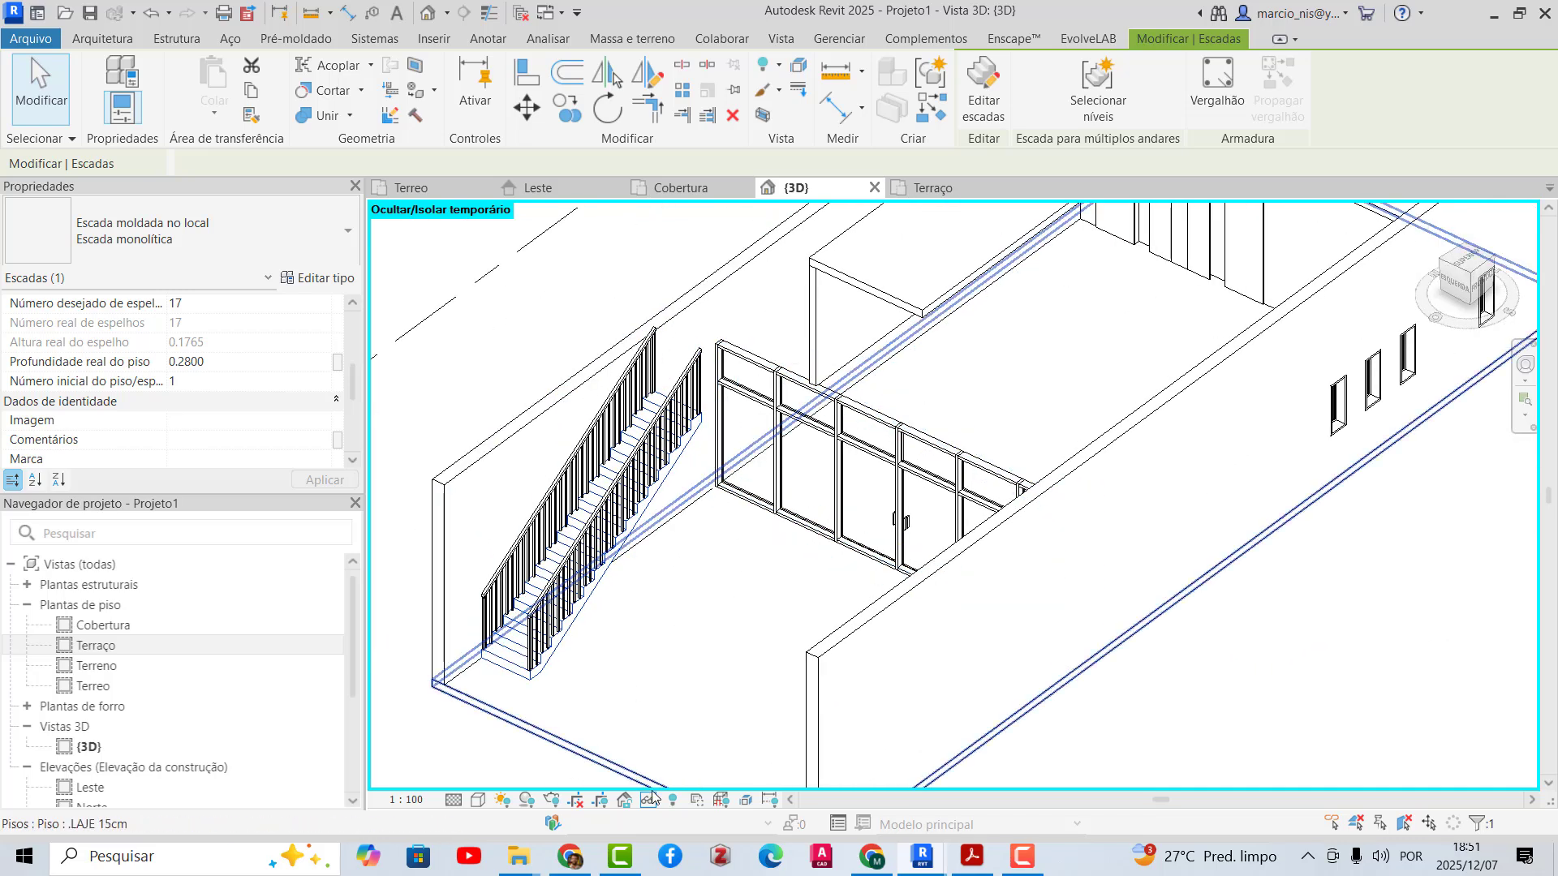
pyautogui.click(705, 578)
pyautogui.moveTo(706, 578)
pyautogui.keyDown('shift'); pyautogui.mouseDown(button='middle')
pyautogui.moveTo(760, 586)
pyautogui.moveTo(709, 593)
pyautogui.mouseUp(button='middle'); pyautogui.keyUp('shift')
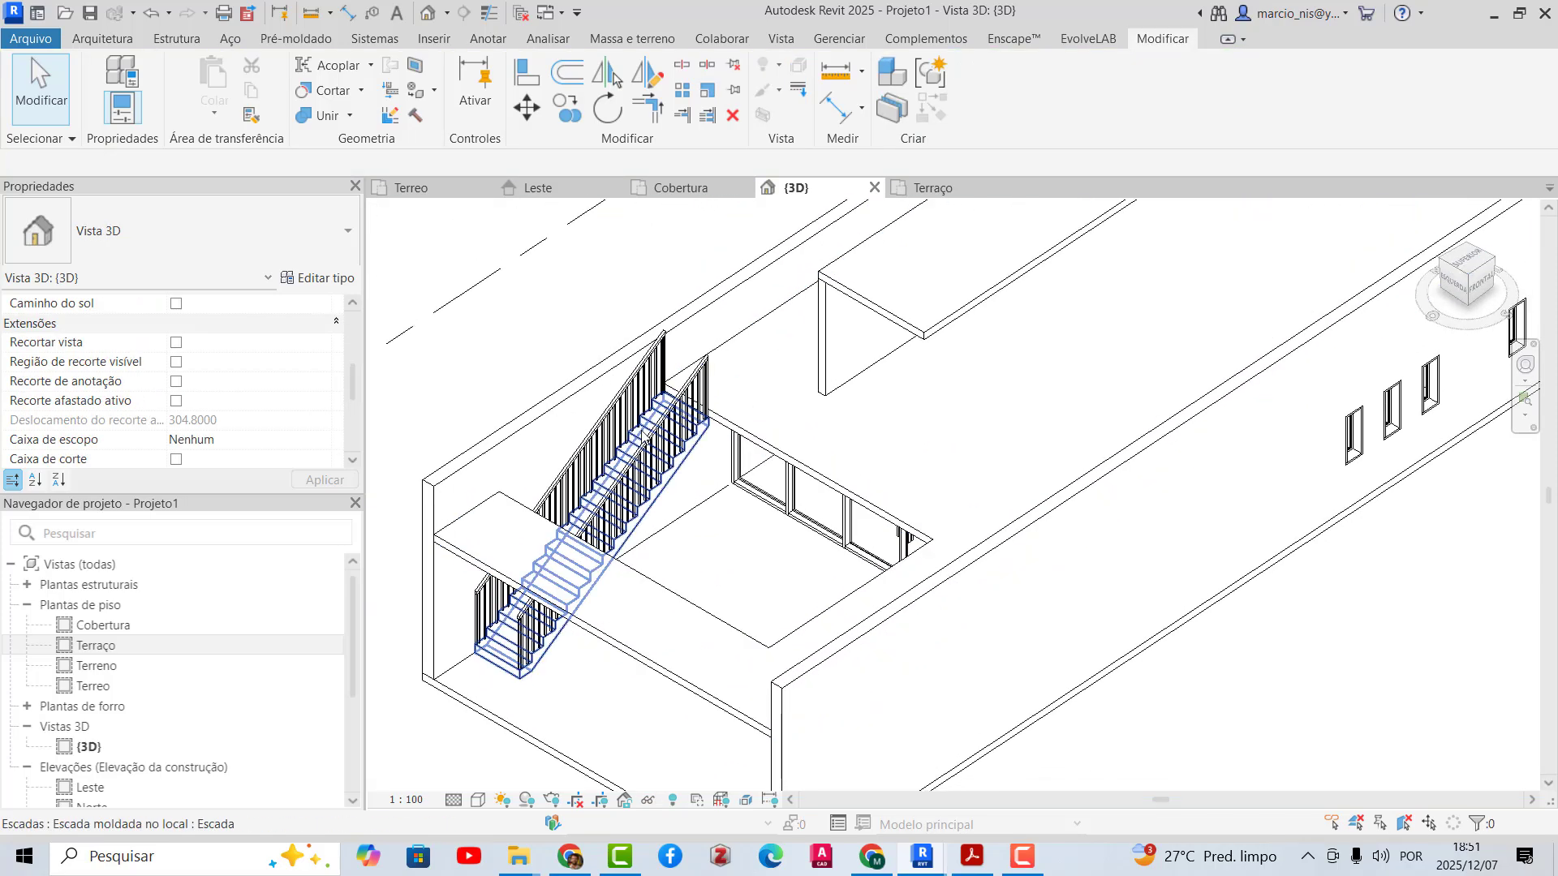
# - Delete both 1100mm railings from the sides of the monolithic stair
pyautogui.scroll(3, 631, 441)
pyautogui.click(737, 346)
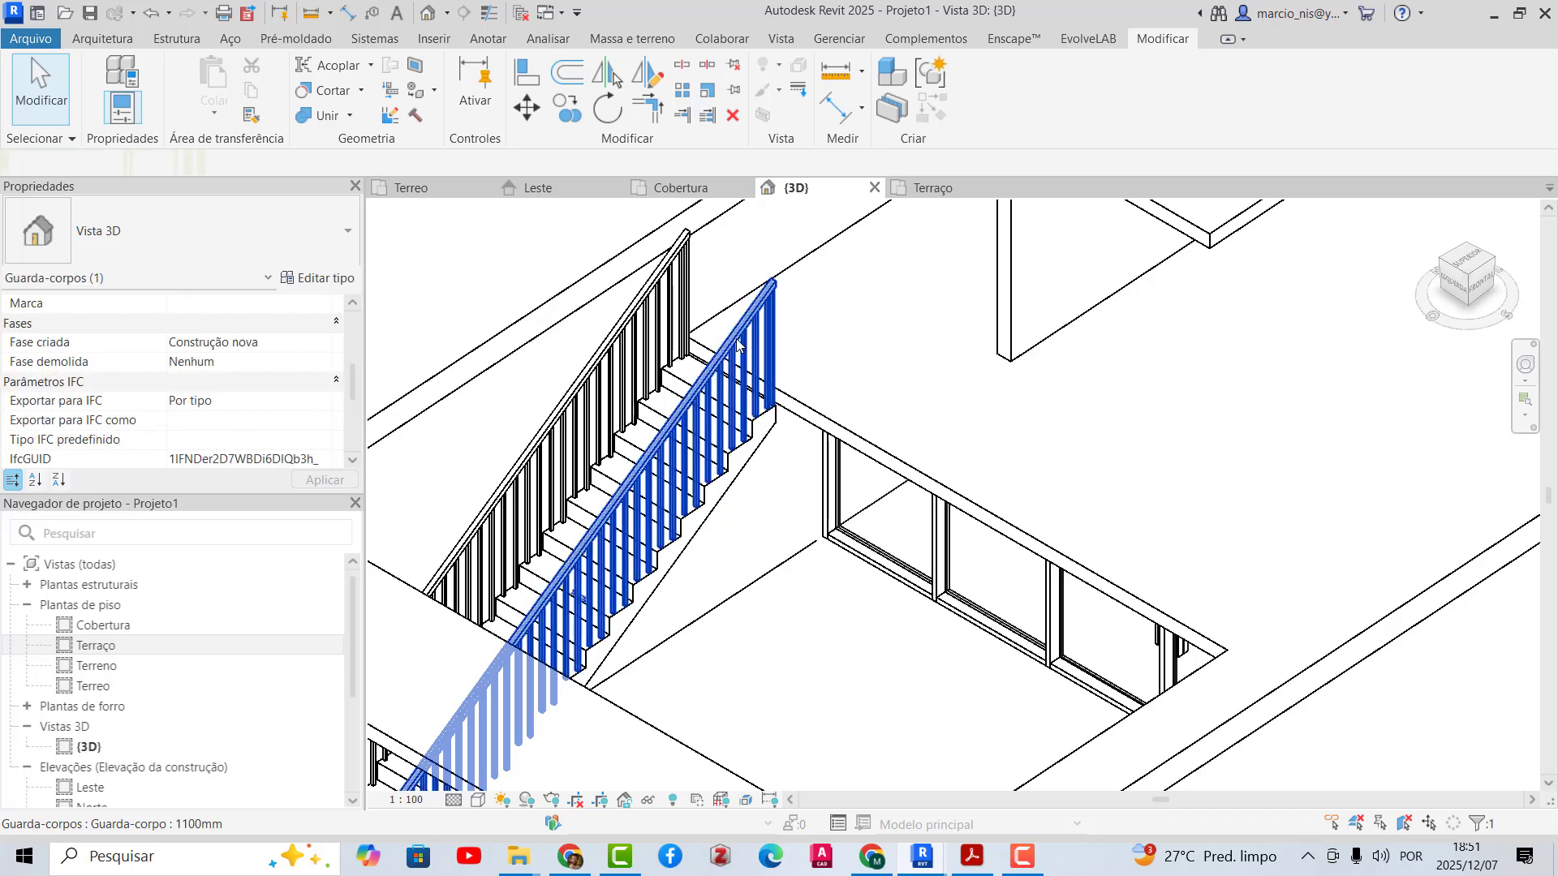
pyautogui.press('Delete')
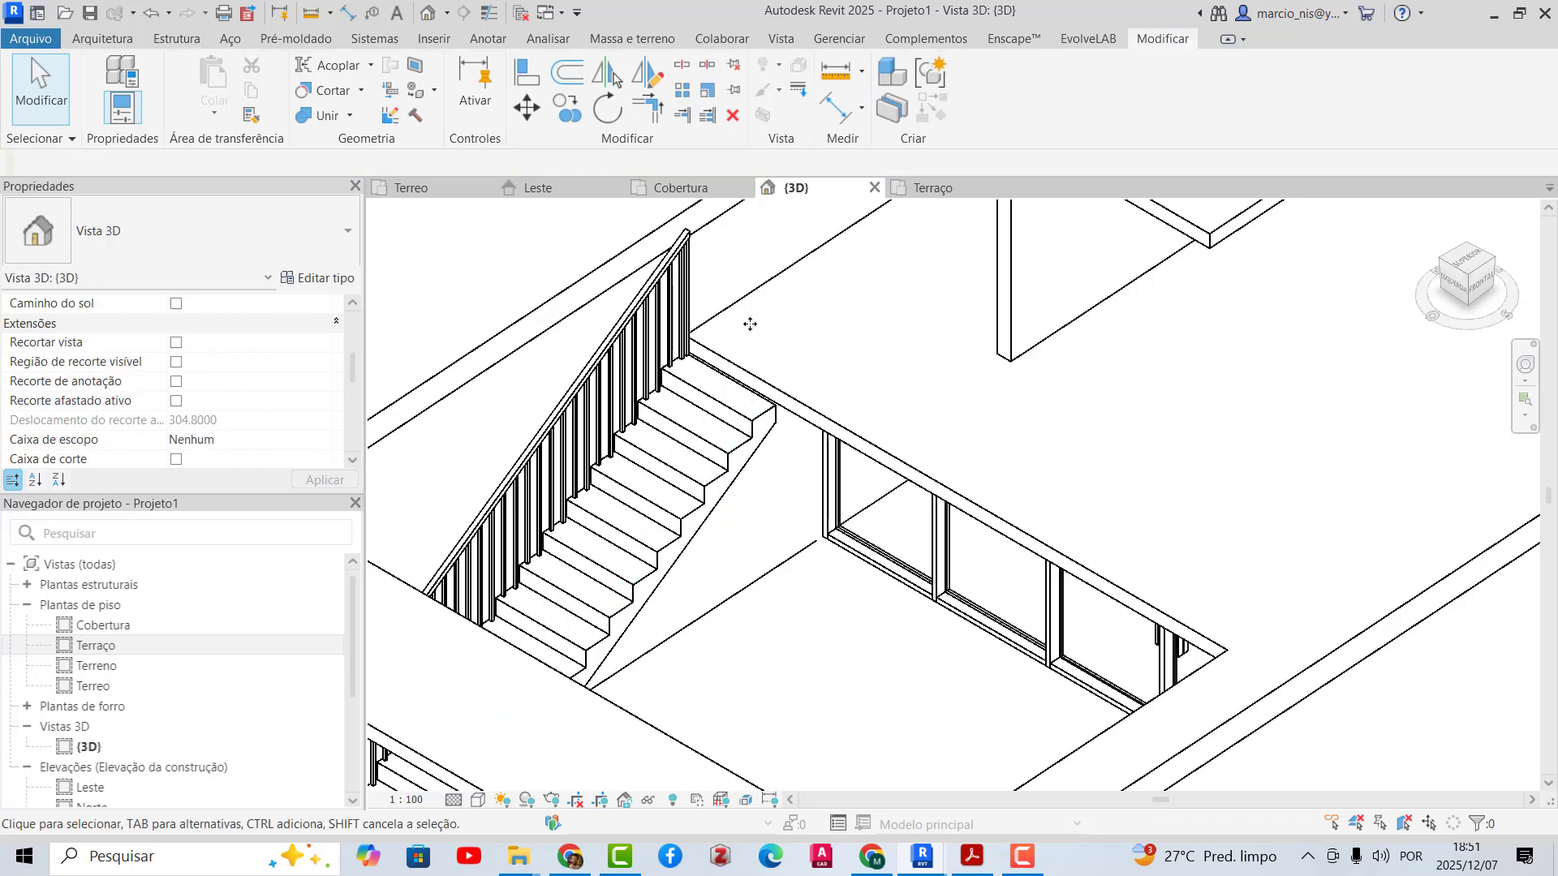
pyautogui.click(689, 275)
pyautogui.press('Delete')
pyautogui.keyDown('shift'); pyautogui.moveTo(689, 275); pyautogui.dragTo(768, 469, button='middle'); pyautogui.keyUp('shift')
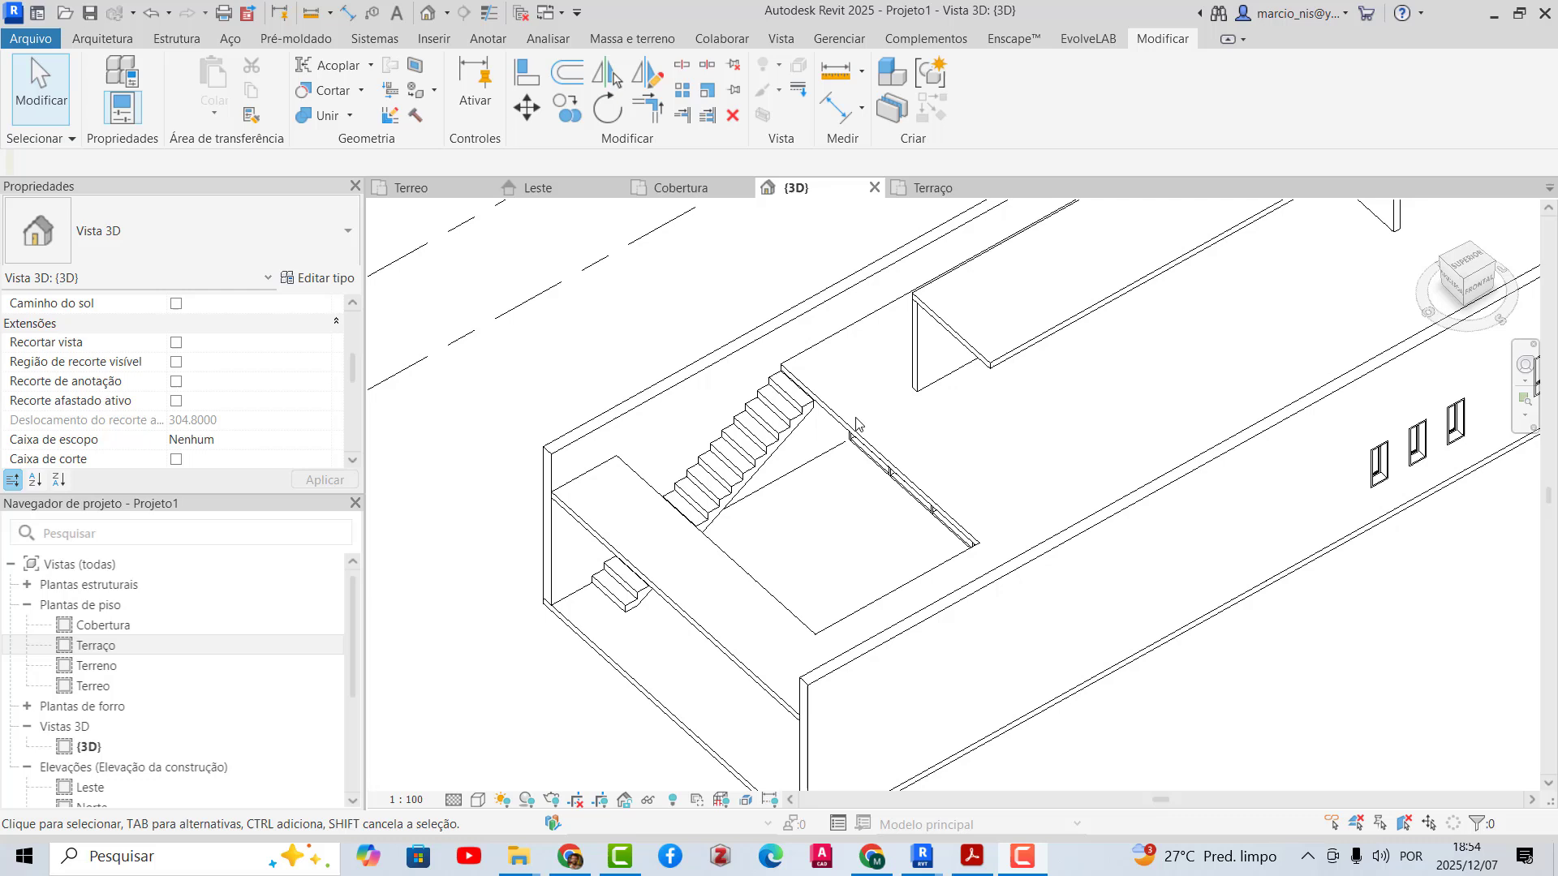
pyautogui.scroll(2, 856, 422)
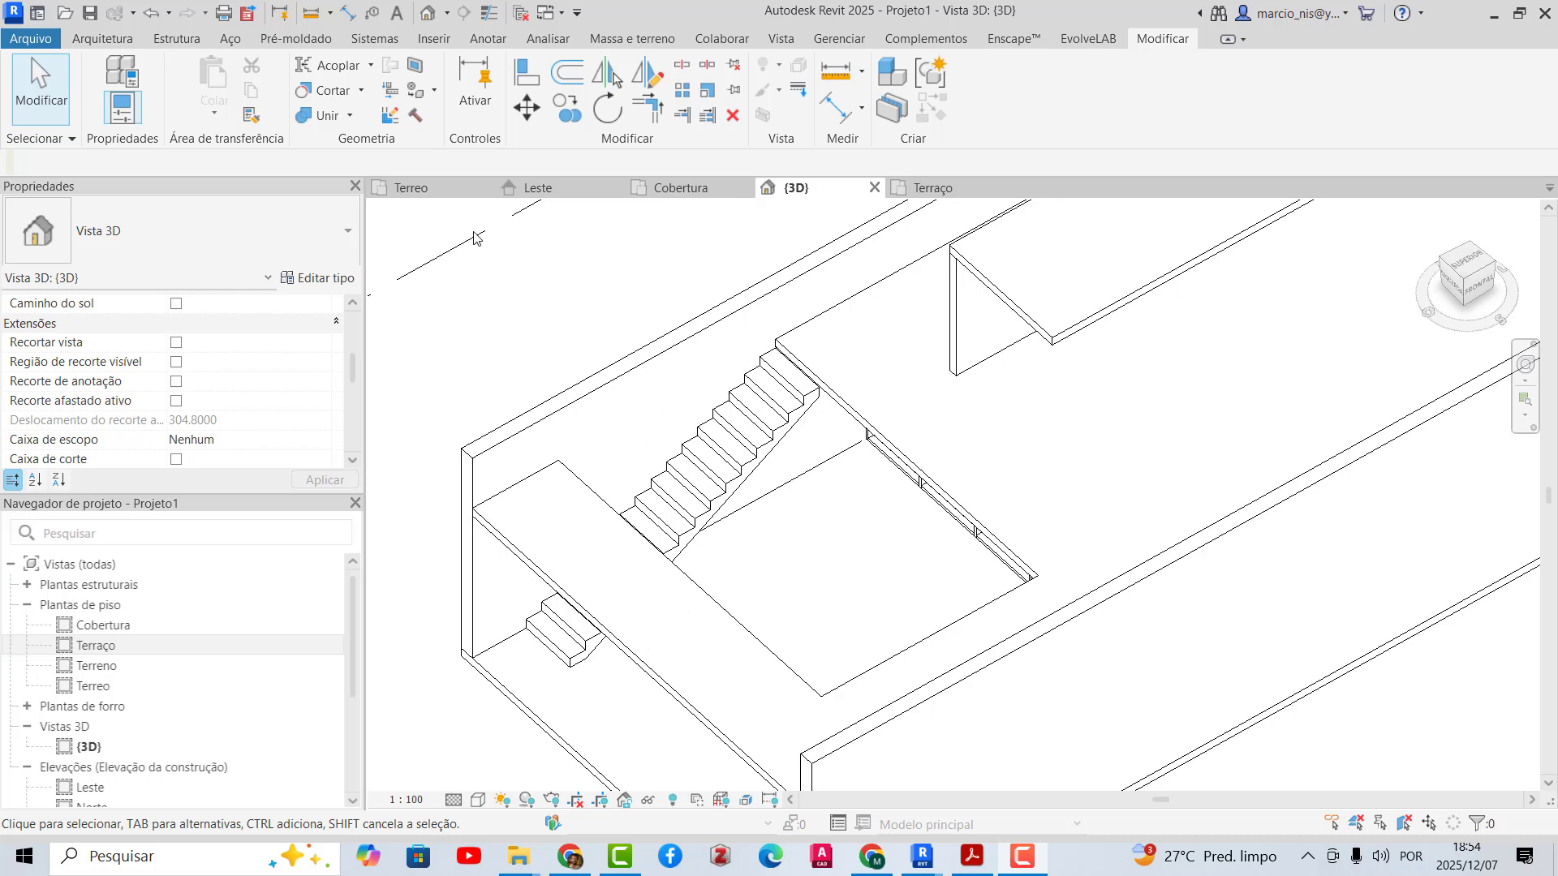
# - Examine the stair's position against the slab opening outline in the Terreo floor plan
pyautogui.click(443, 188)
pyautogui.scroll(-4, 974, 470)
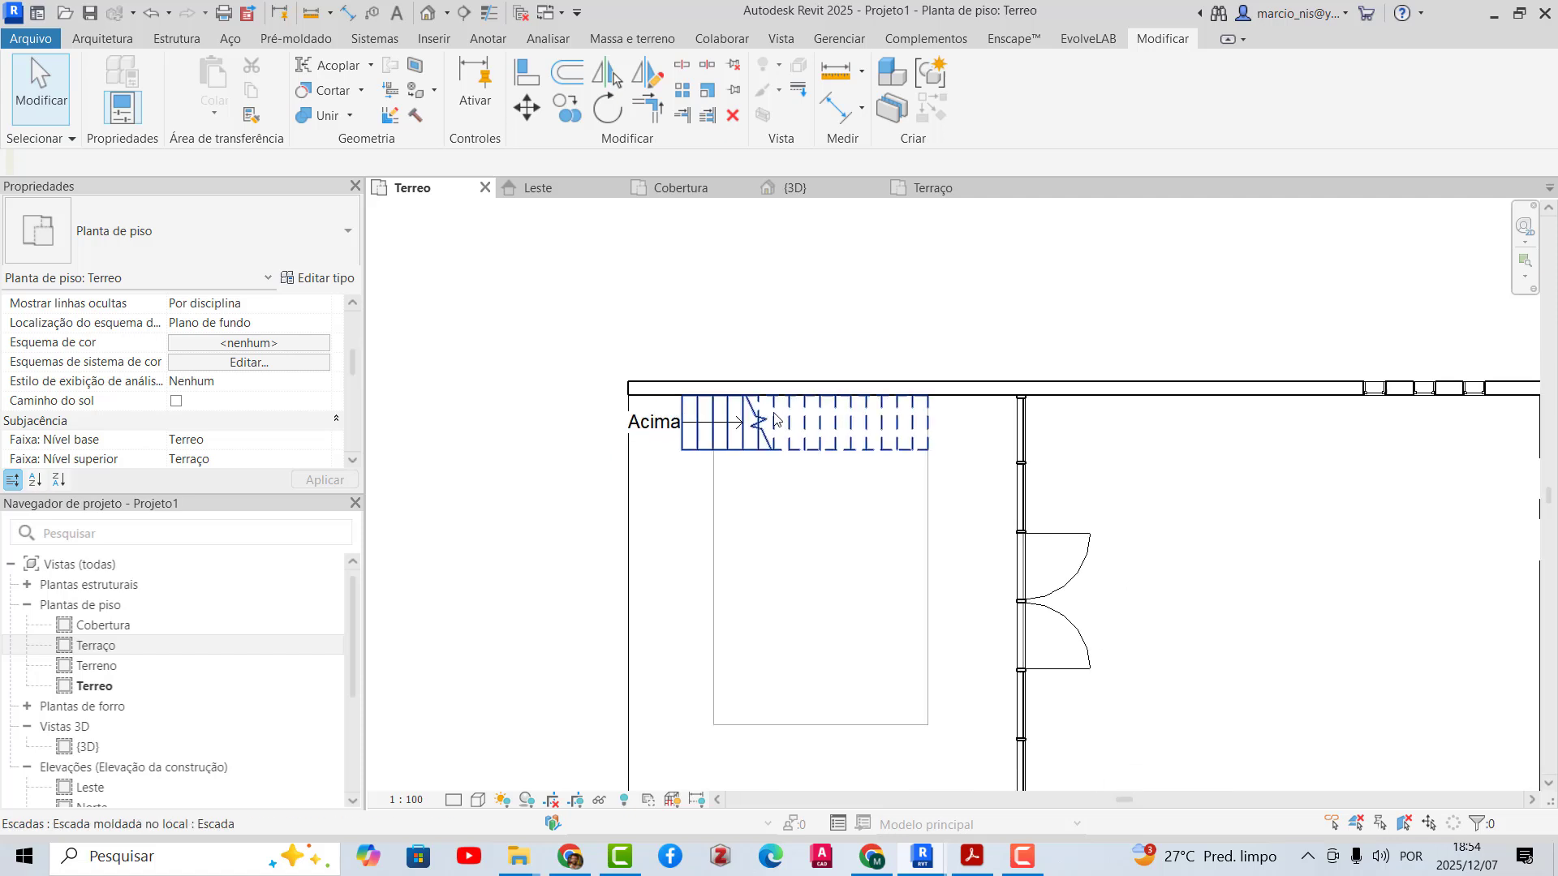
pyautogui.scroll(2, 876, 541)
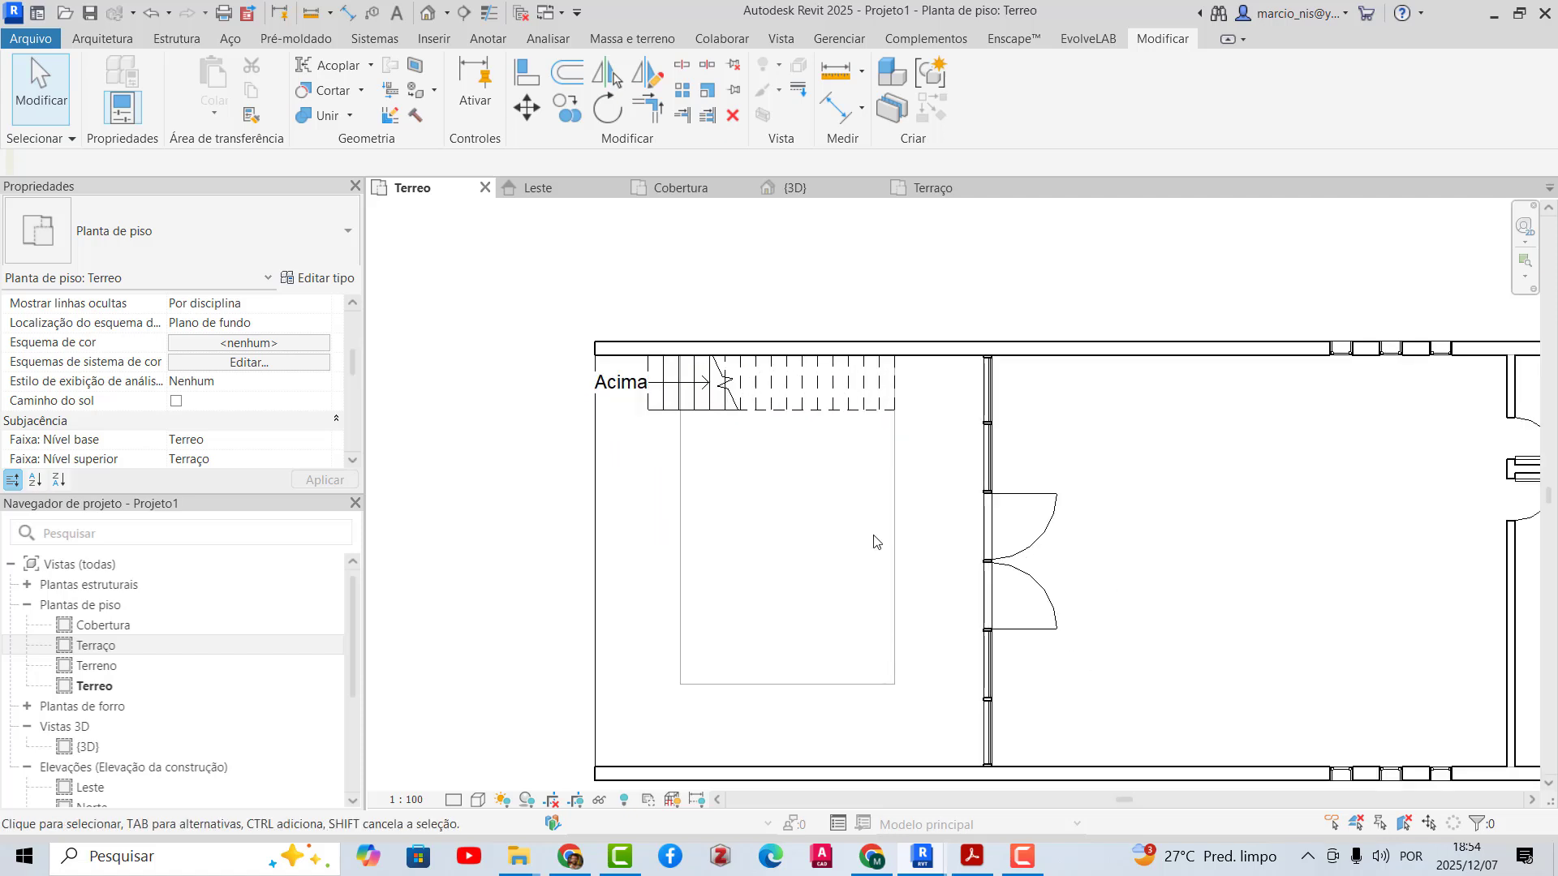
pyautogui.scroll(1, 874, 542)
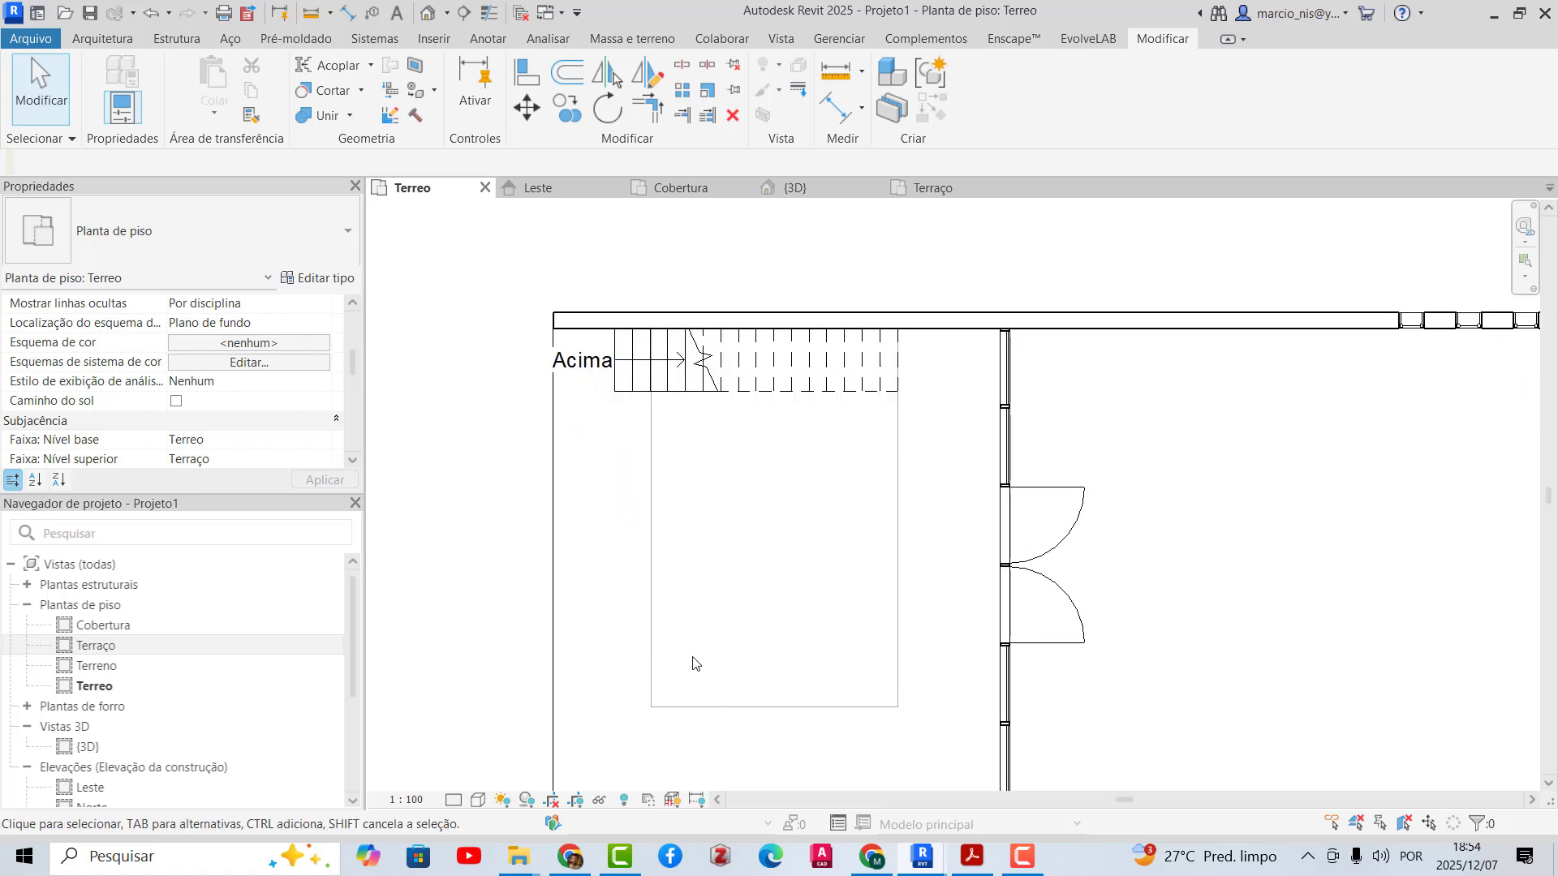
pyautogui.scroll(-1, 738, 645)
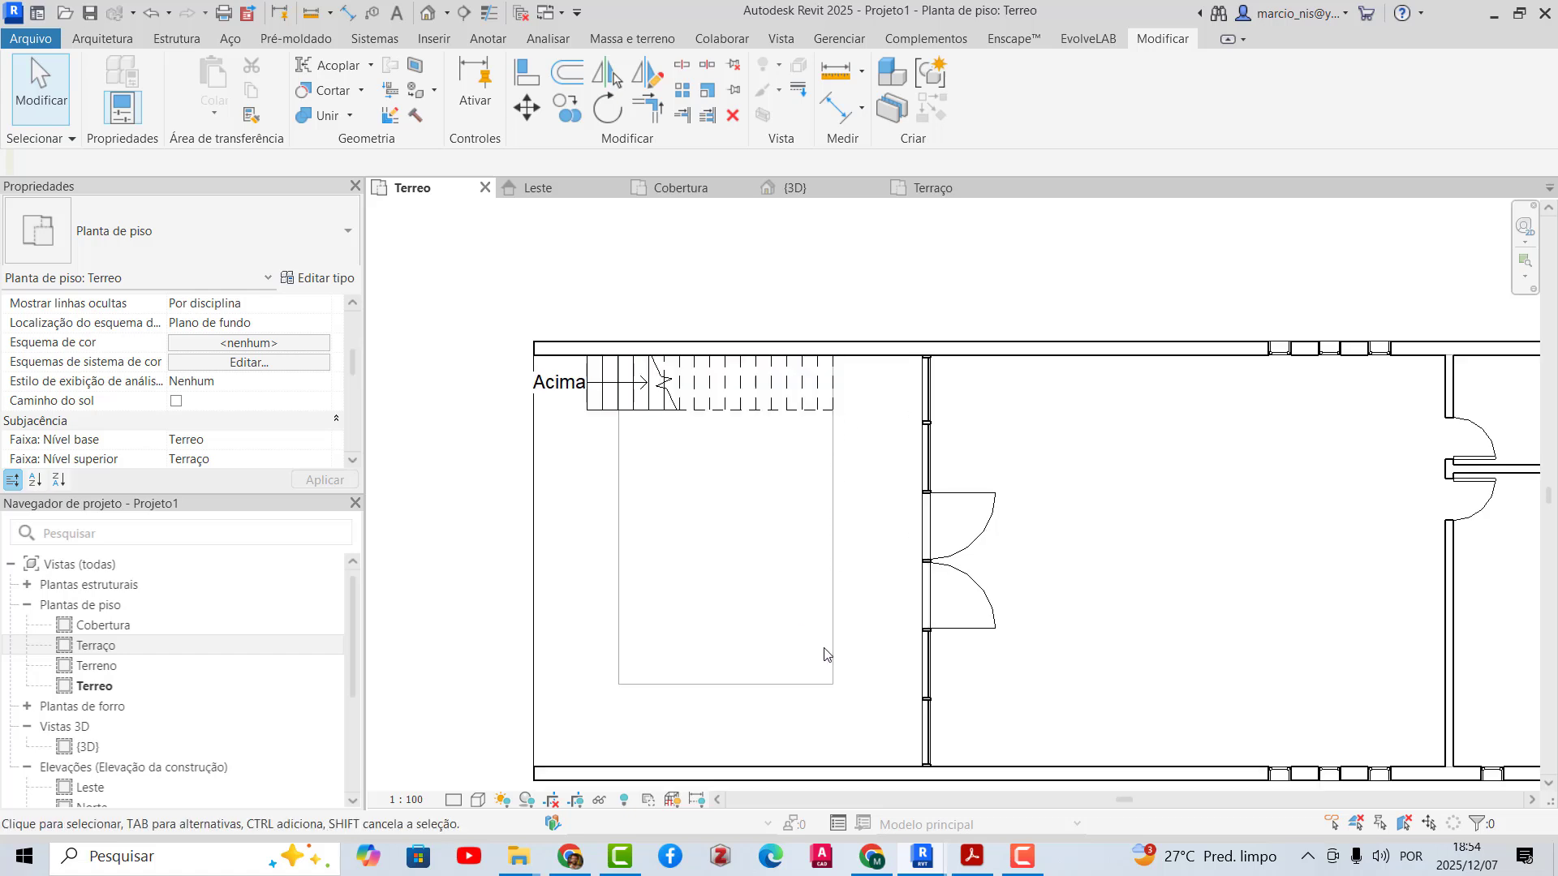
pyautogui.scroll(-2, 714, 616)
pyautogui.scroll(2, 811, 487)
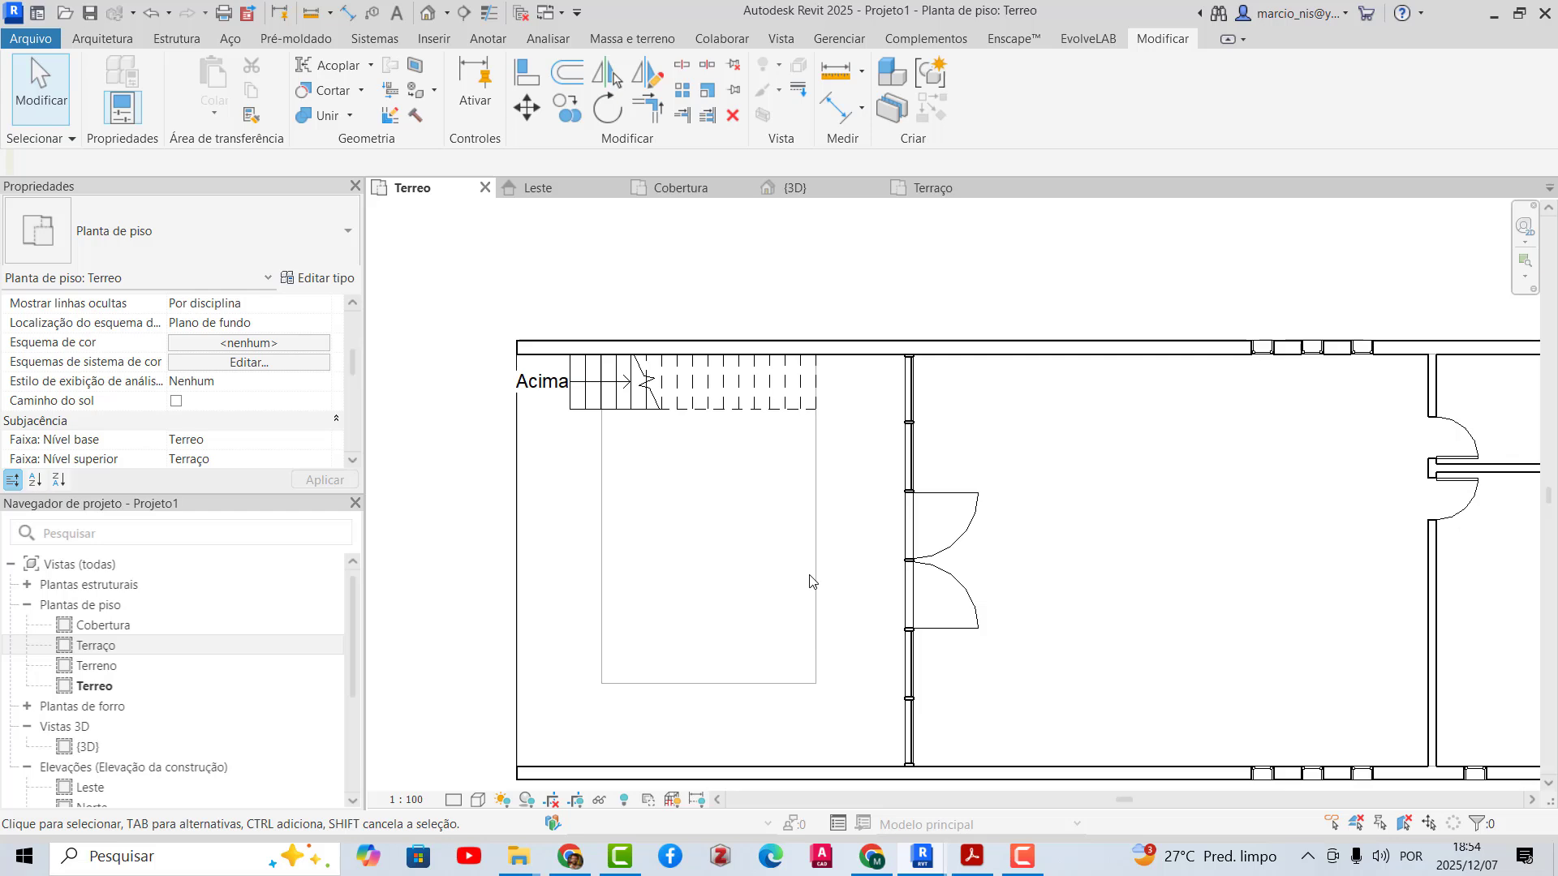
# - Override the three remaining edges of the slab opening with the <Projeção> line style using the Linework tool
pyautogui.click(800, 89)
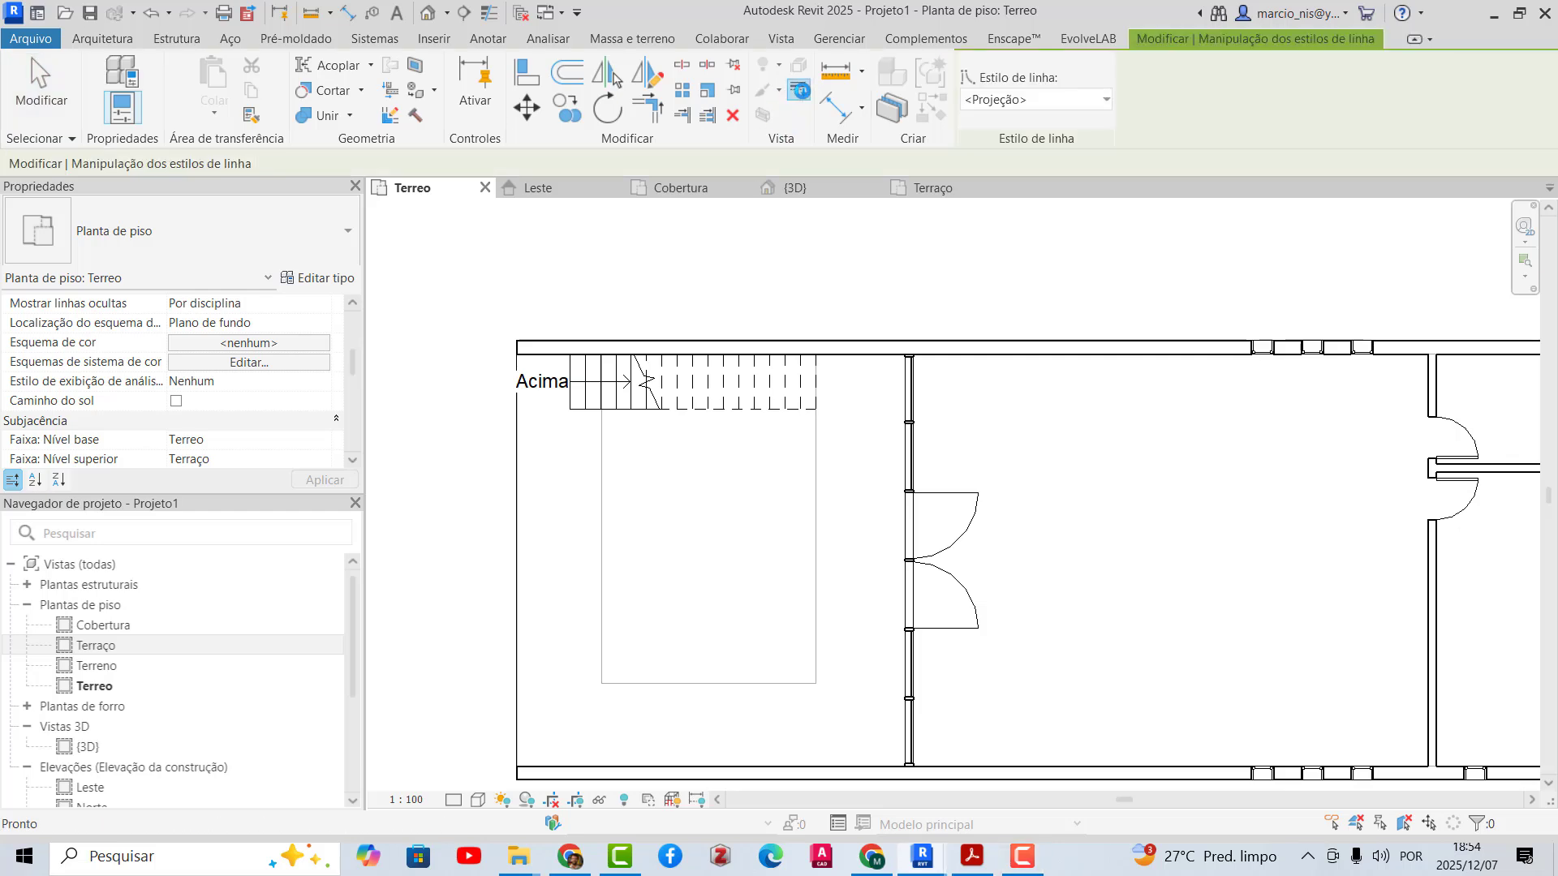
pyautogui.click(1109, 99)
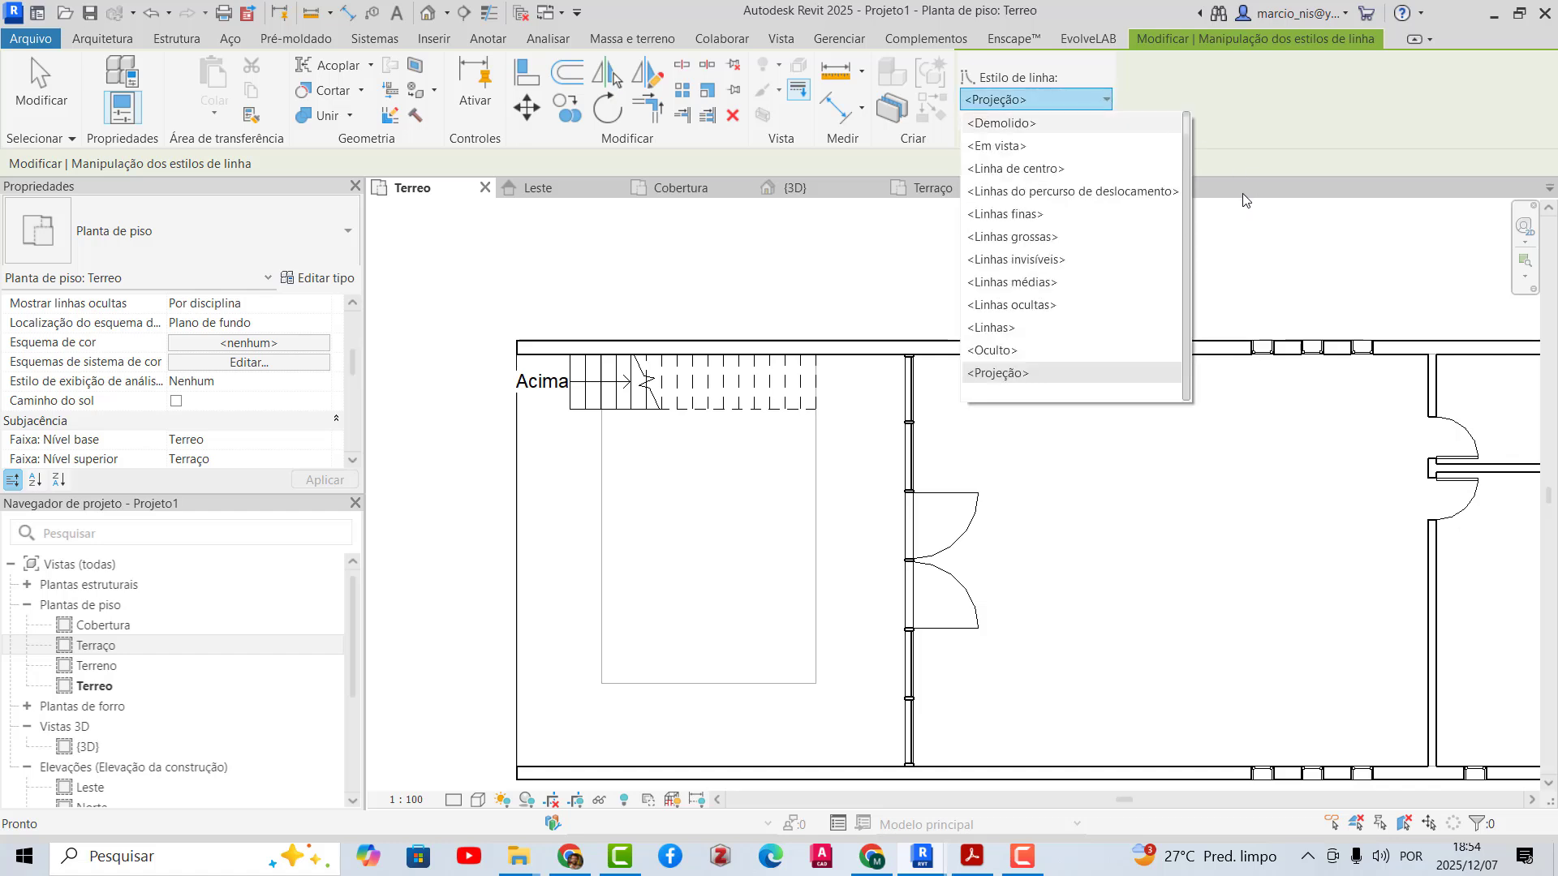
pyautogui.click(694, 136)
pyautogui.click(1108, 98)
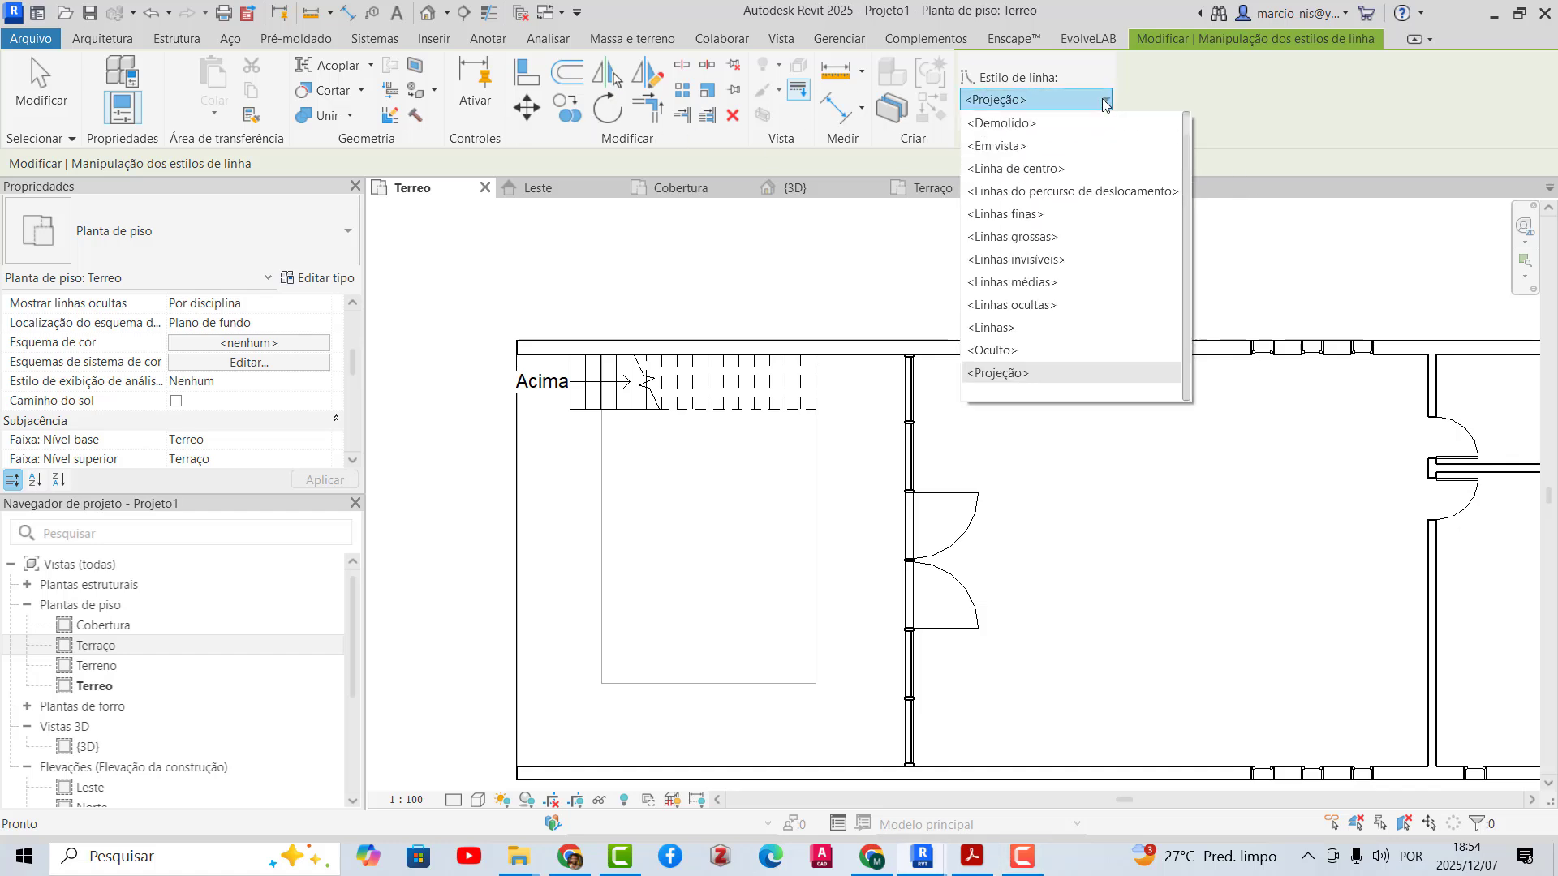
pyautogui.click(1006, 374)
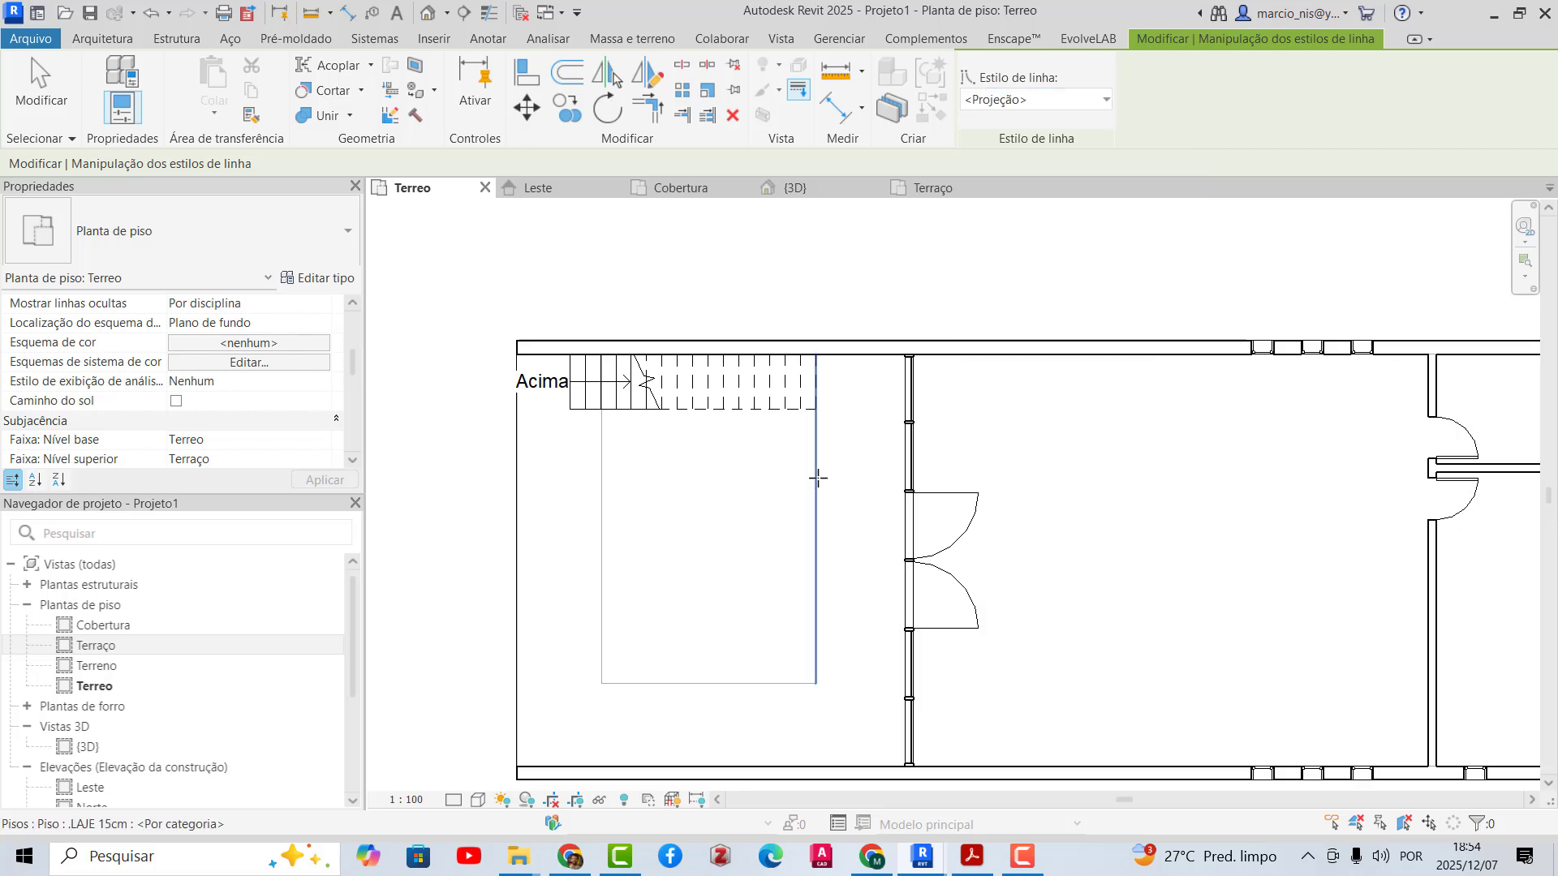
pyautogui.click(817, 478)
pyautogui.click(710, 684)
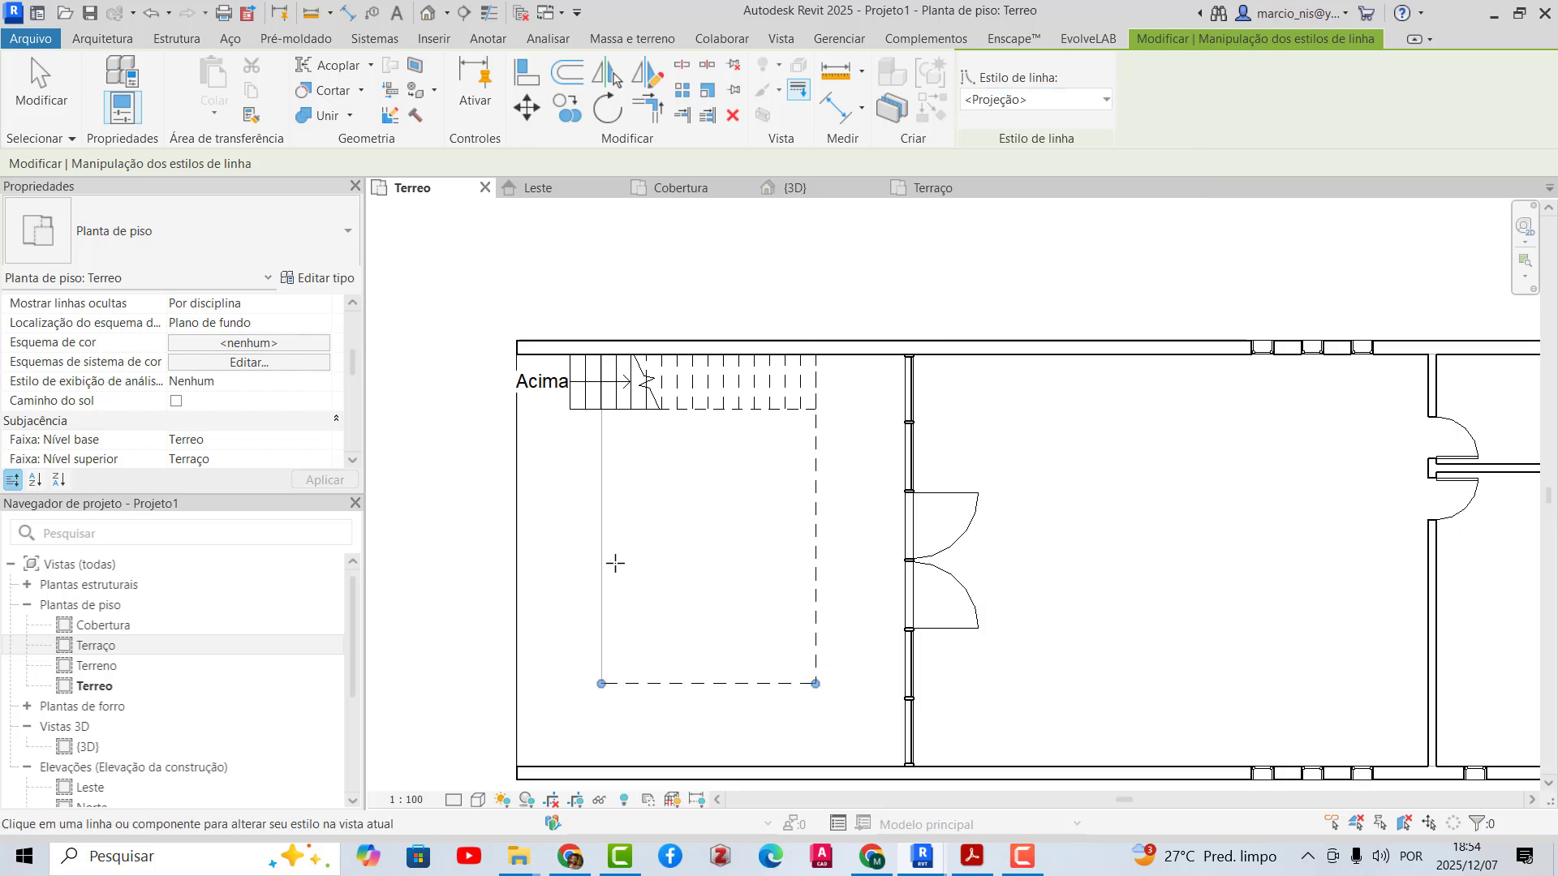
pyautogui.click(602, 430)
# - Set the Terreo plan's underlay base level to Nenhum and leave the Linework tool
pyautogui.moveTo(353, 367)
pyautogui.mouseDown()
pyautogui.moveTo(349, 412)
pyautogui.moveTo(372, 344)
pyautogui.moveTo(353, 390)
pyautogui.mouseUp()
pyautogui.click(351, 307)
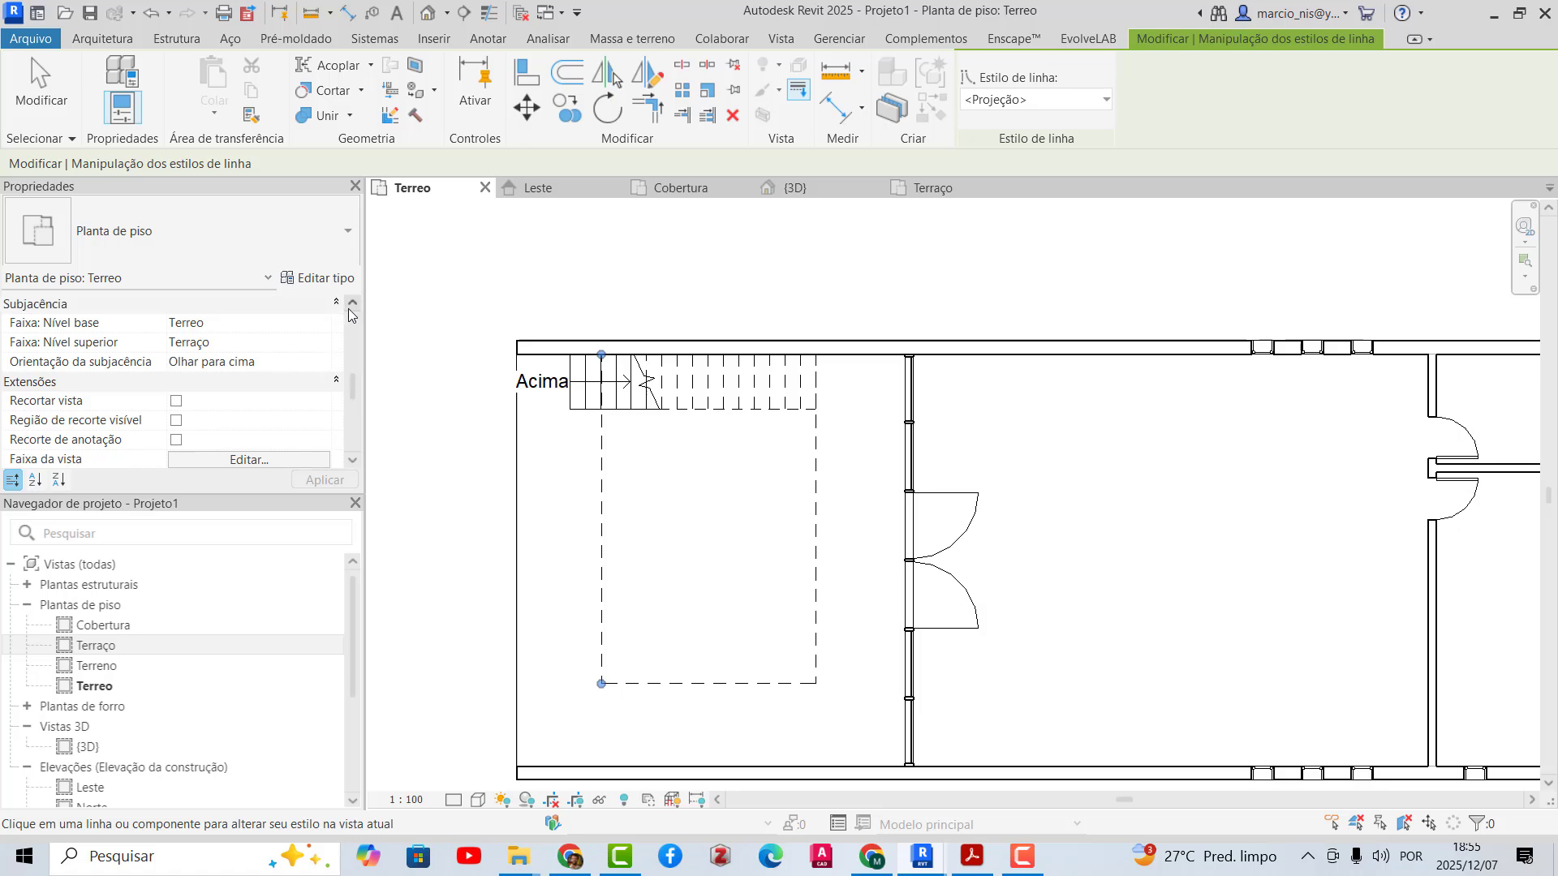
pyautogui.click(325, 326)
pyautogui.click(303, 343)
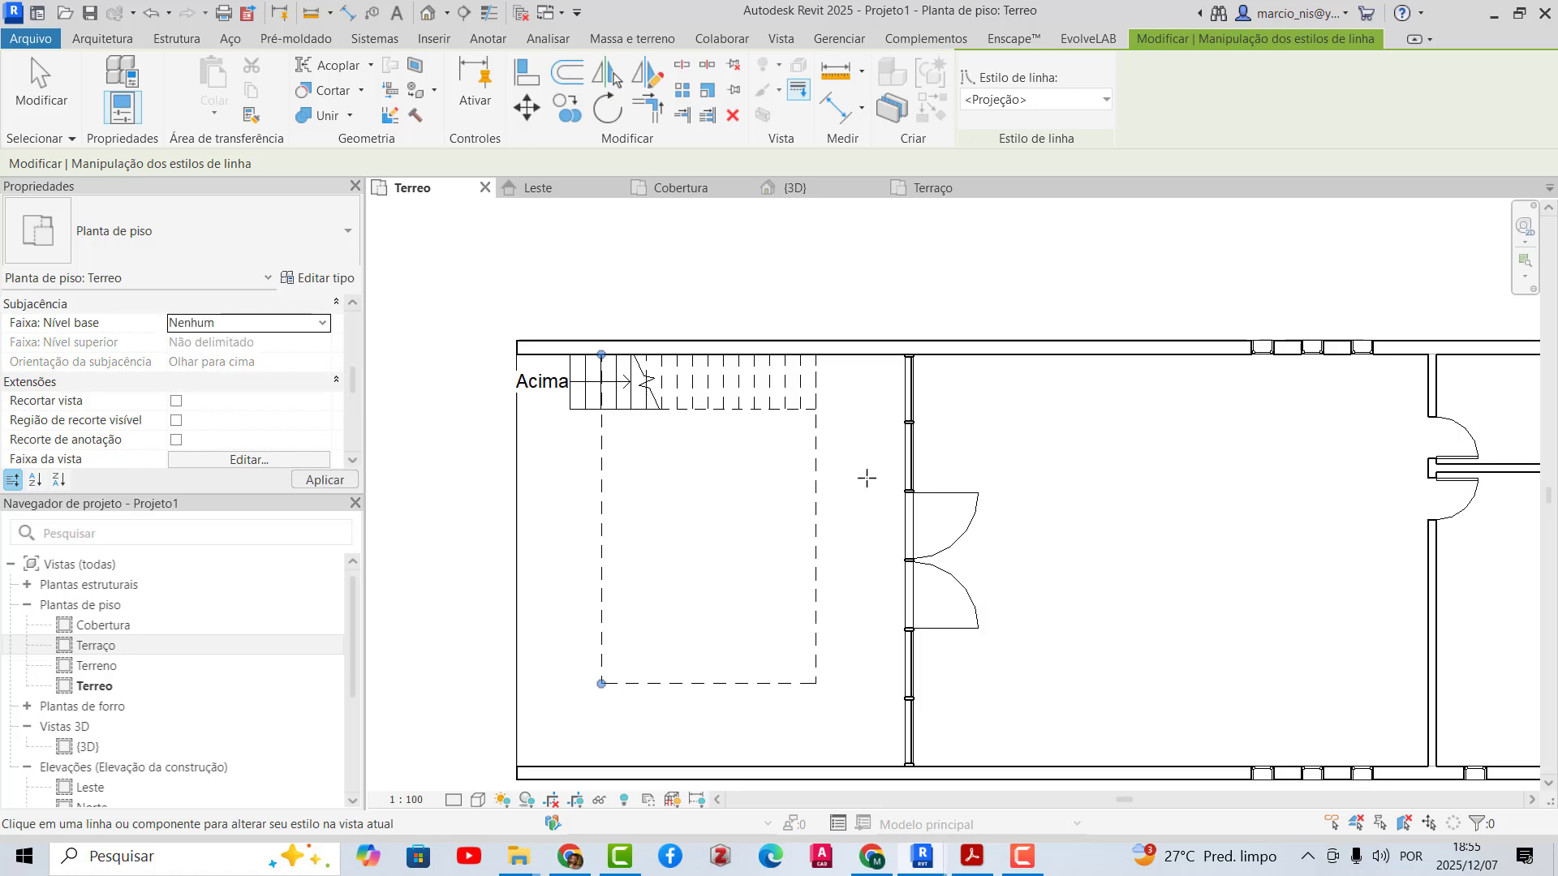
pyautogui.press('Escape')
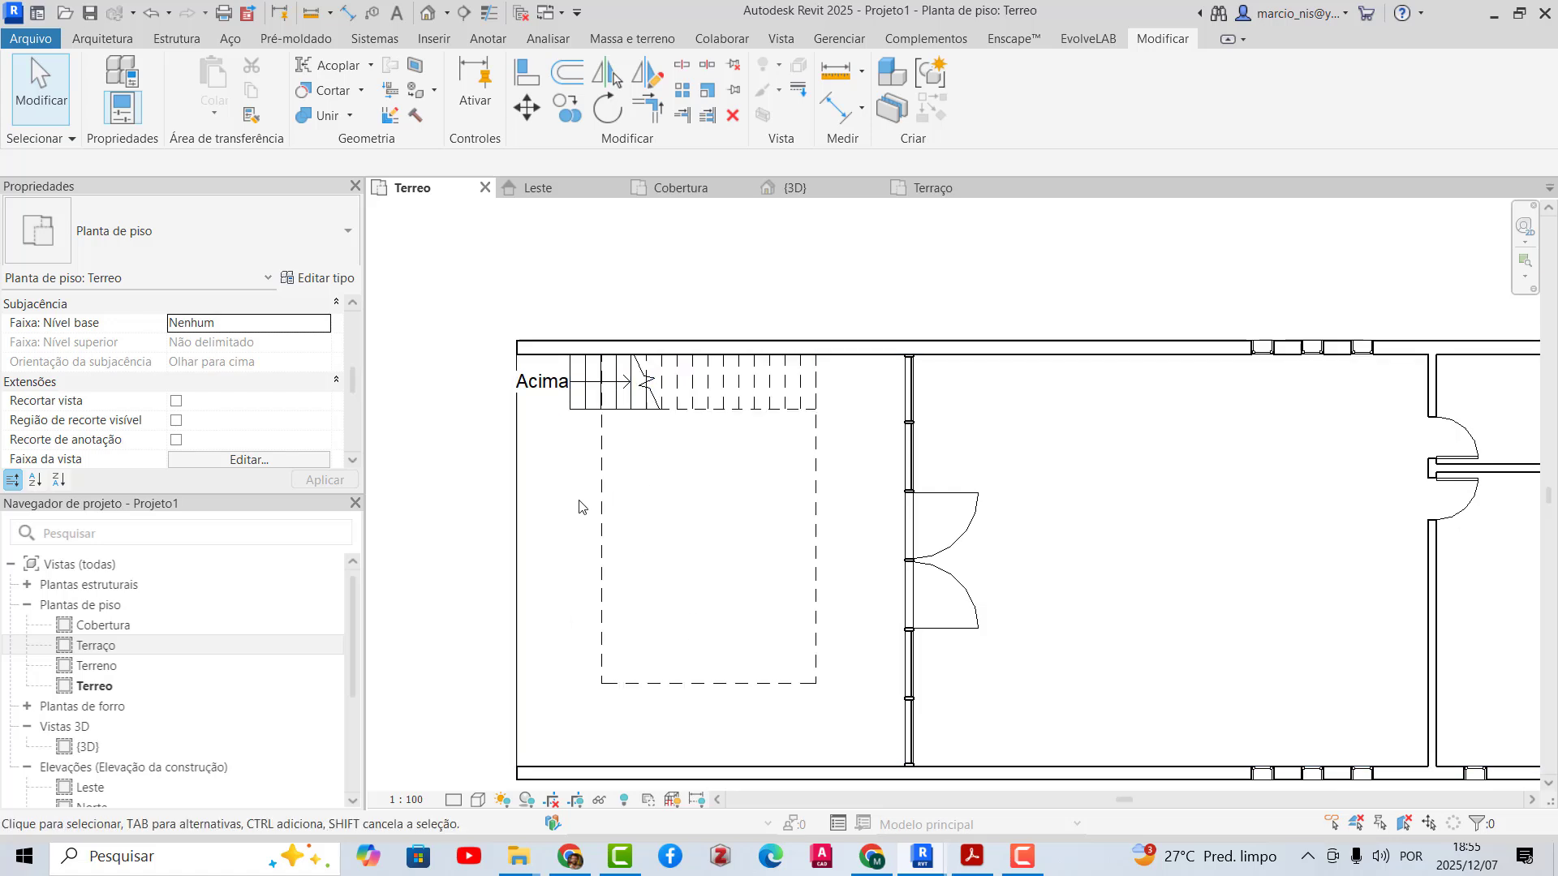
# - Sketch a rectangular 1100mm railing on the empty ground outside the building in the 3D view and finish it
pyautogui.click(818, 195)
pyautogui.scroll(-2, 843, 420)
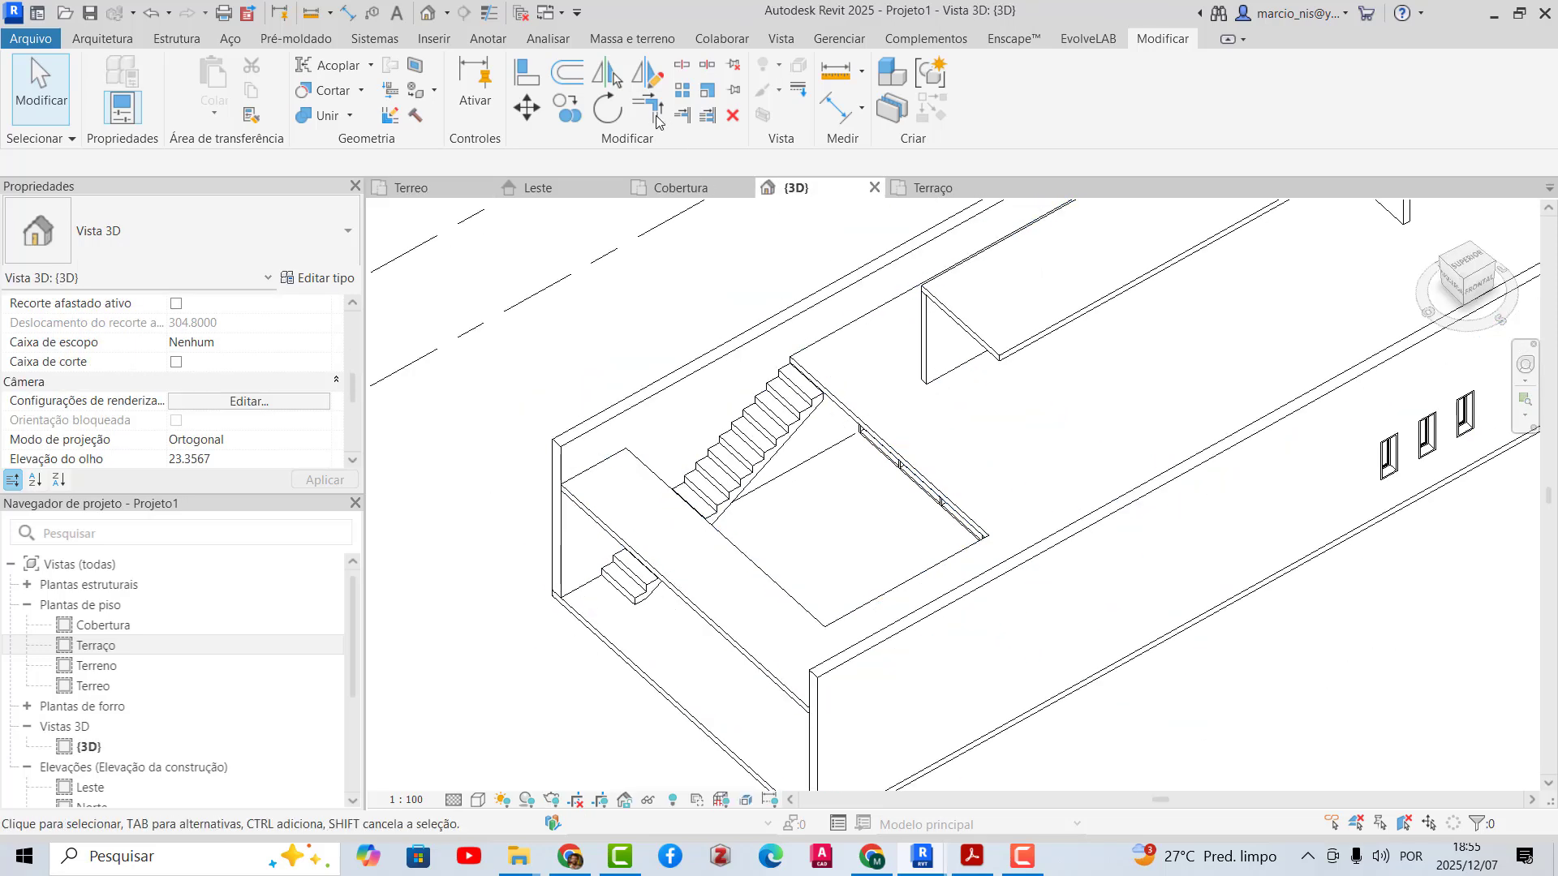
pyautogui.click(103, 39)
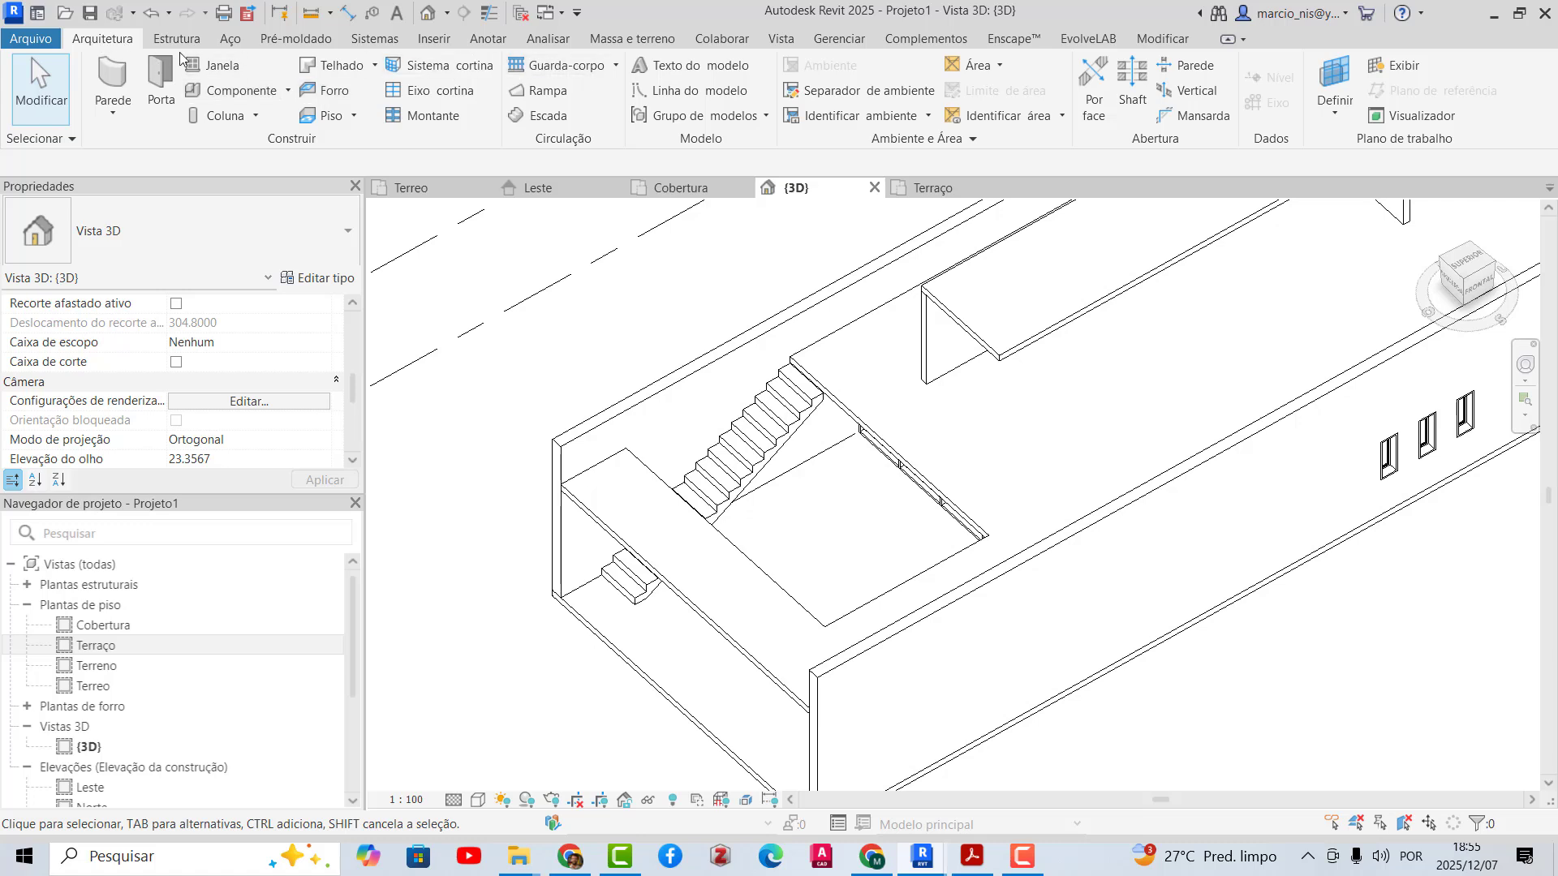
pyautogui.click(567, 65)
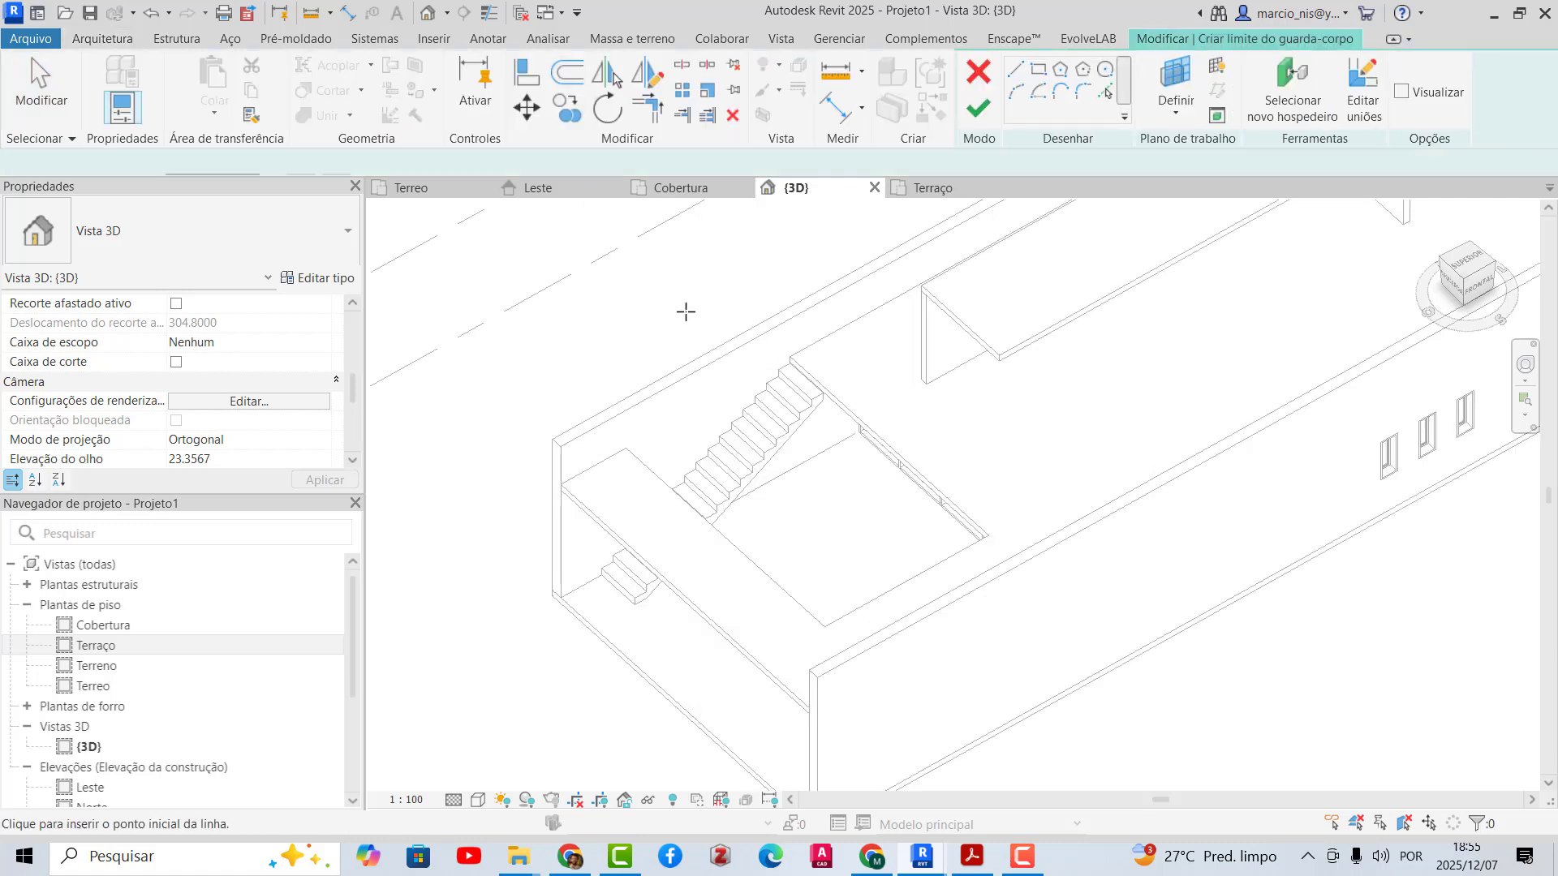
pyautogui.click(1039, 73)
pyautogui.click(1166, 585)
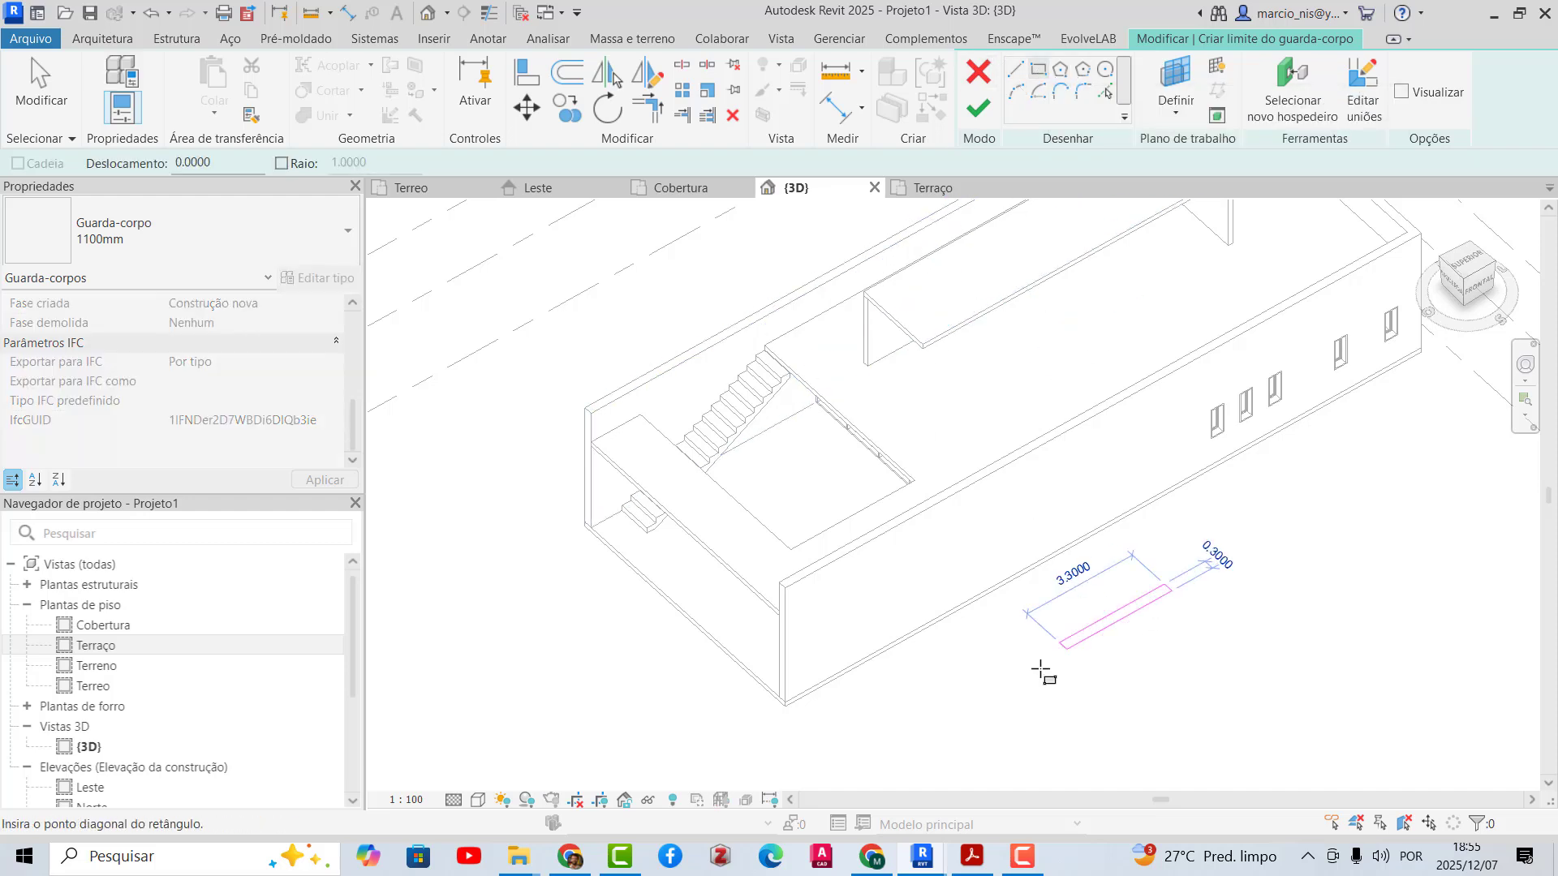
pyautogui.click(1040, 755)
pyautogui.scroll(1, 1183, 723)
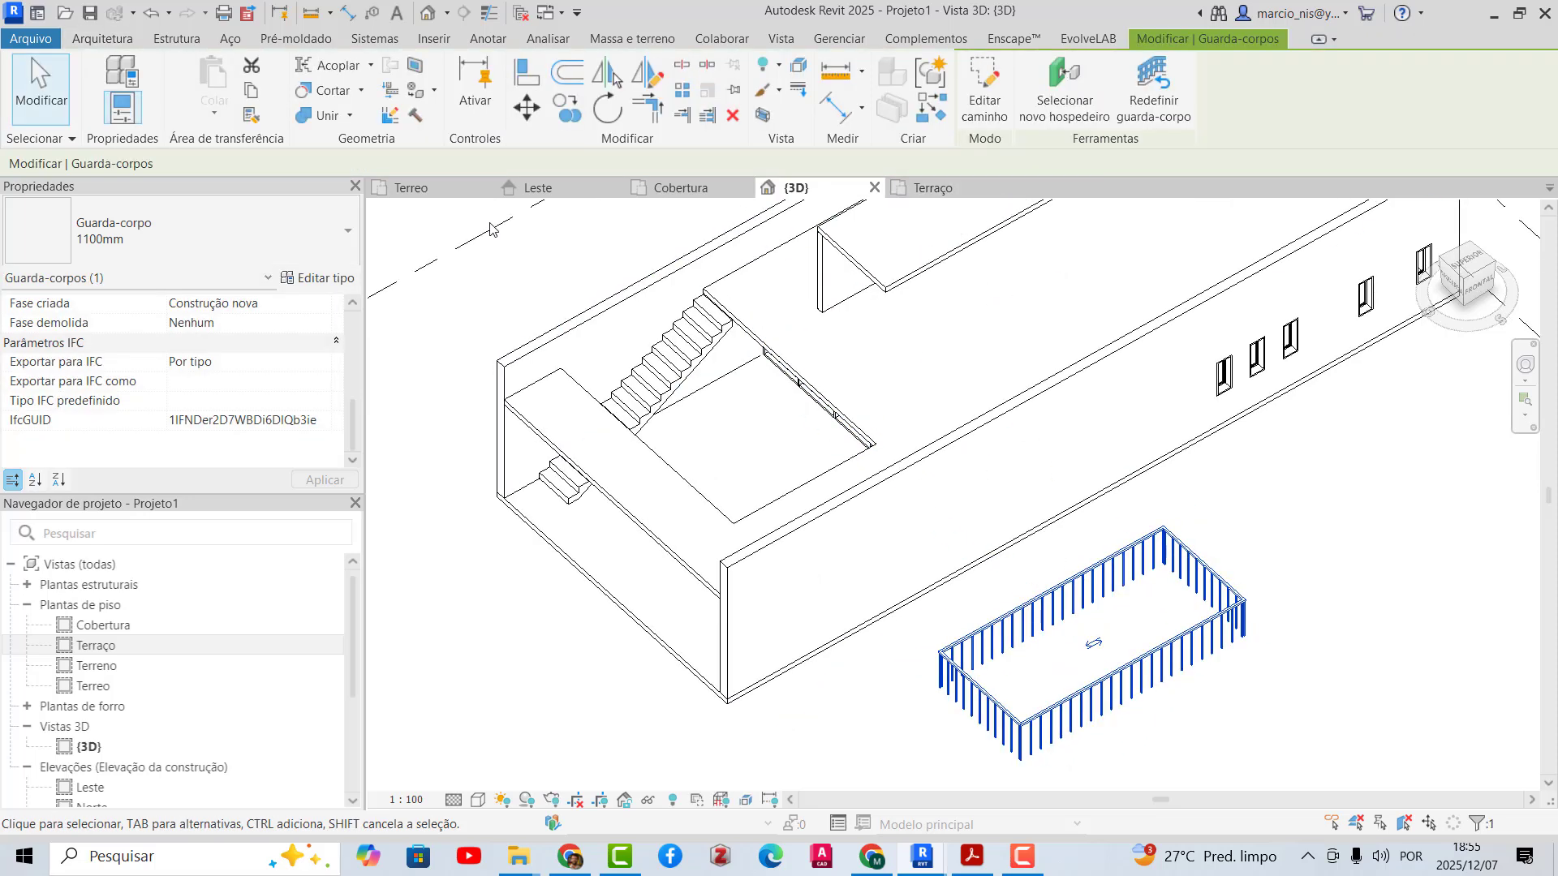
# - Try the 900mm and 900mm Tubulação types on the rectangular railing
pyautogui.click(294, 216)
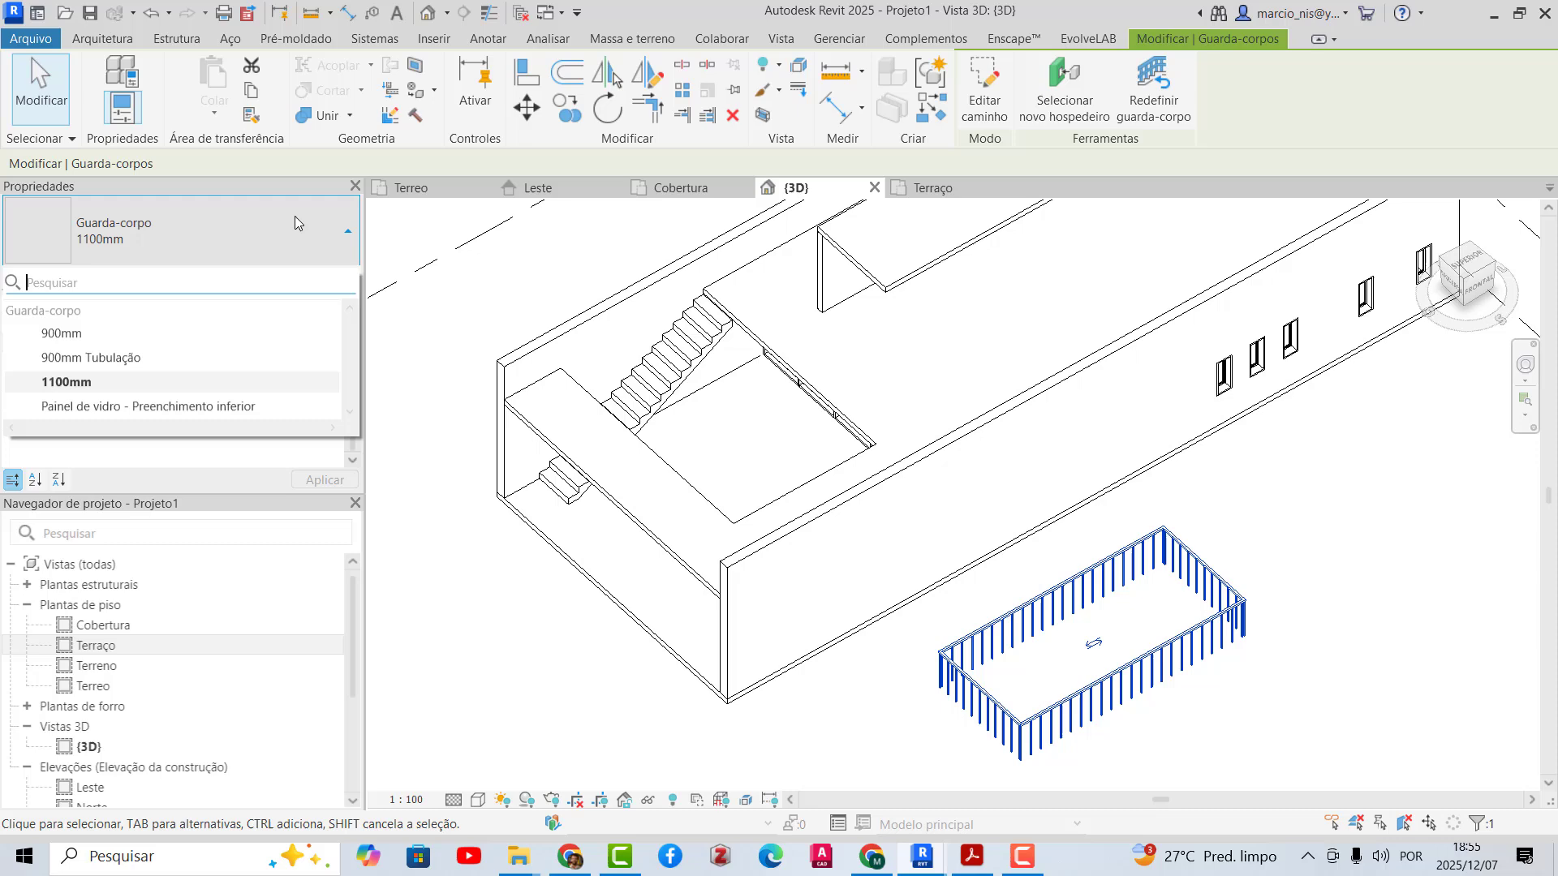
pyautogui.click(72, 333)
pyautogui.scroll(2, 1192, 746)
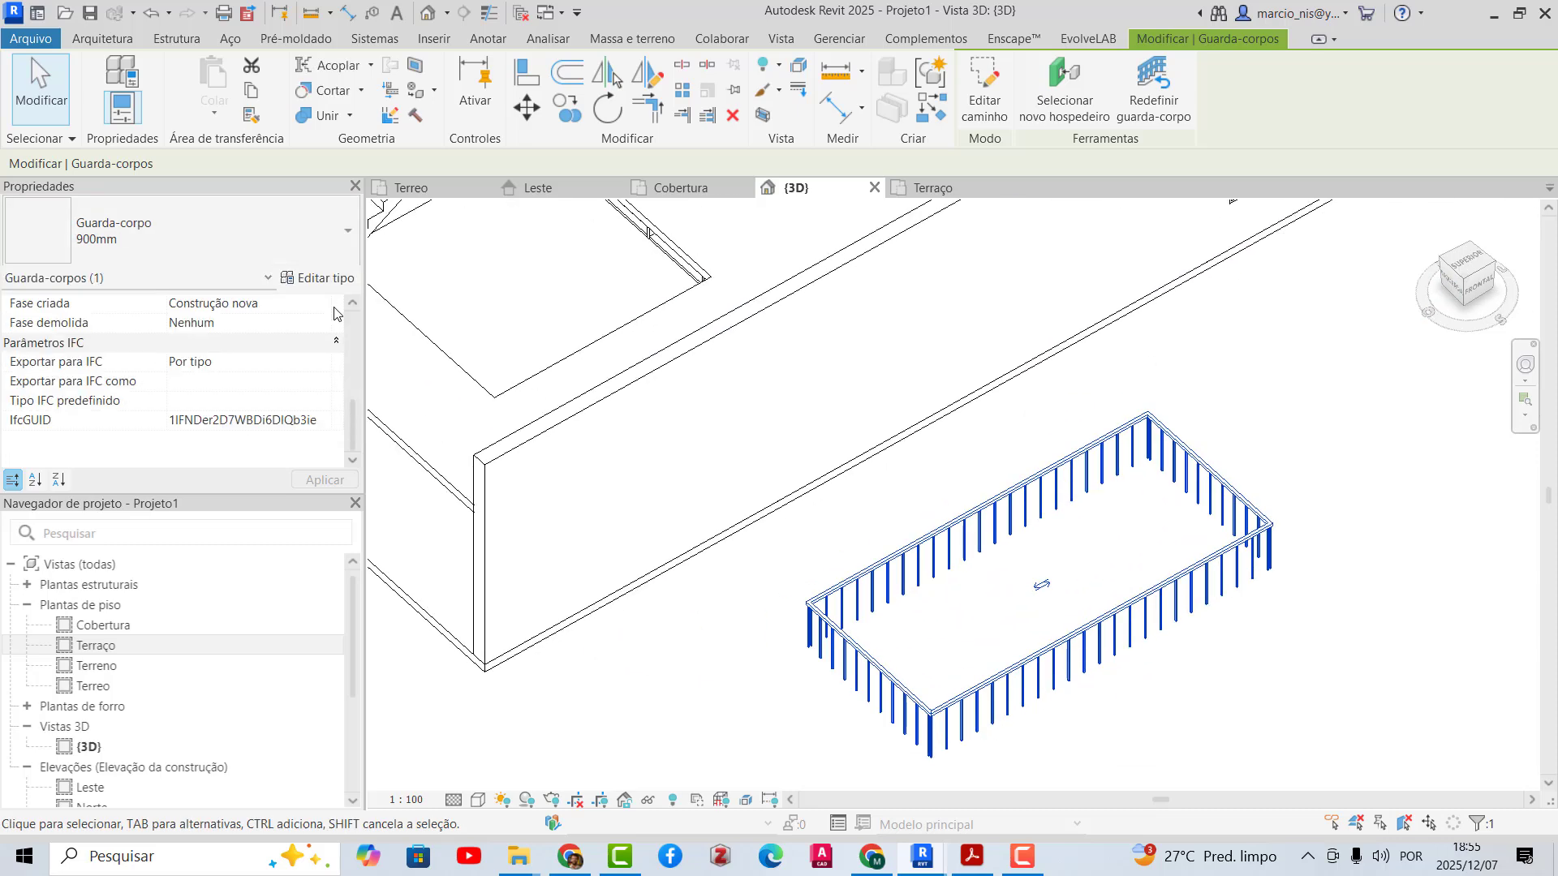
pyautogui.click(233, 225)
pyautogui.click(65, 358)
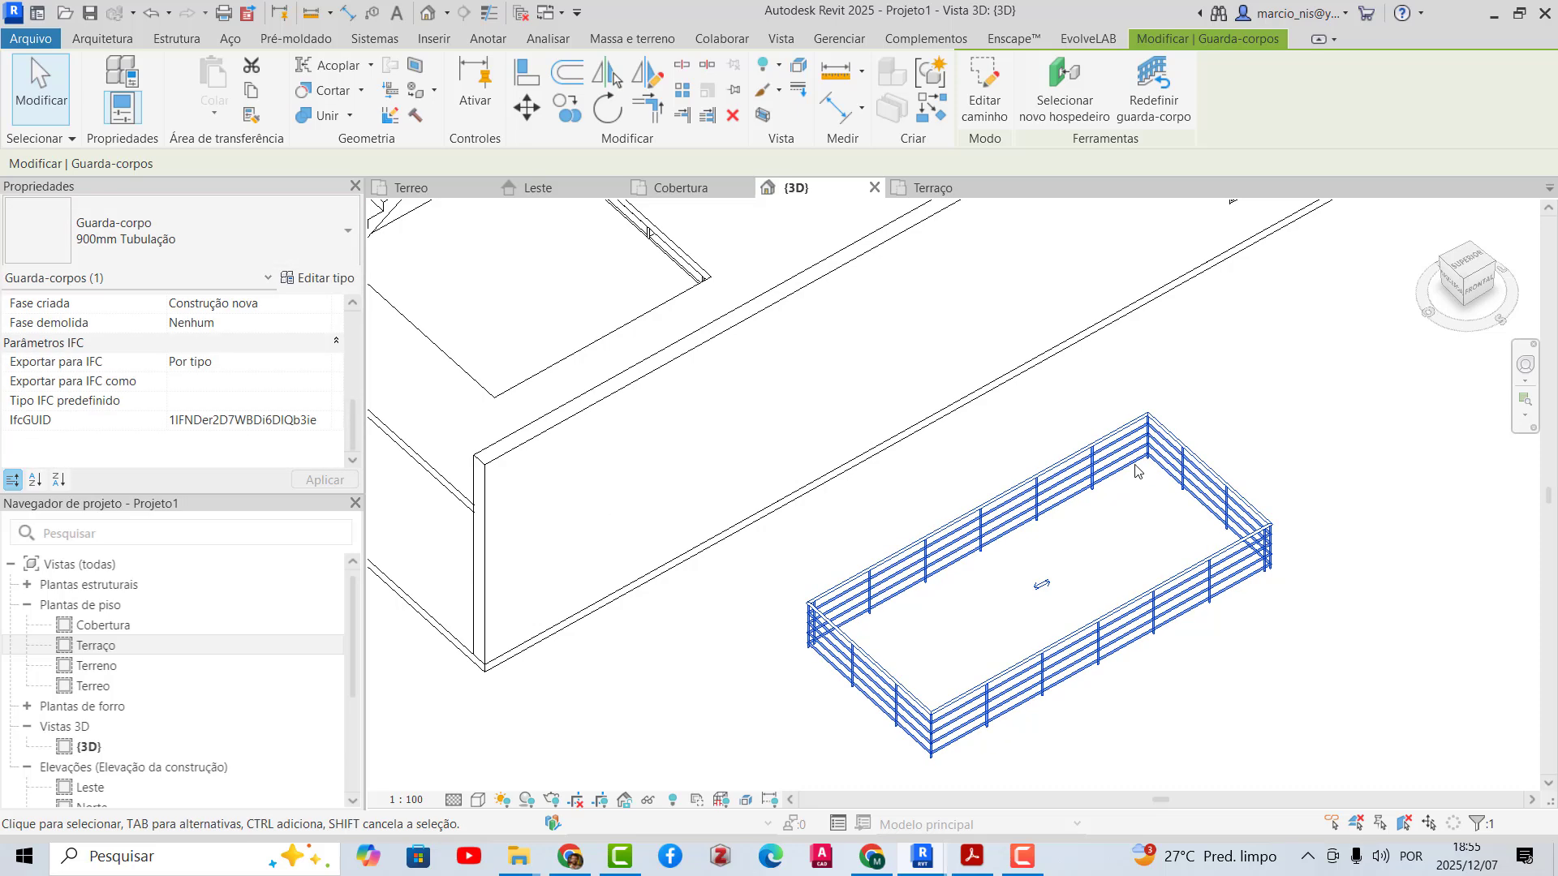
# - Delete the rectangular trial railing outside the building
pyautogui.click(1179, 423)
pyautogui.click(1177, 427)
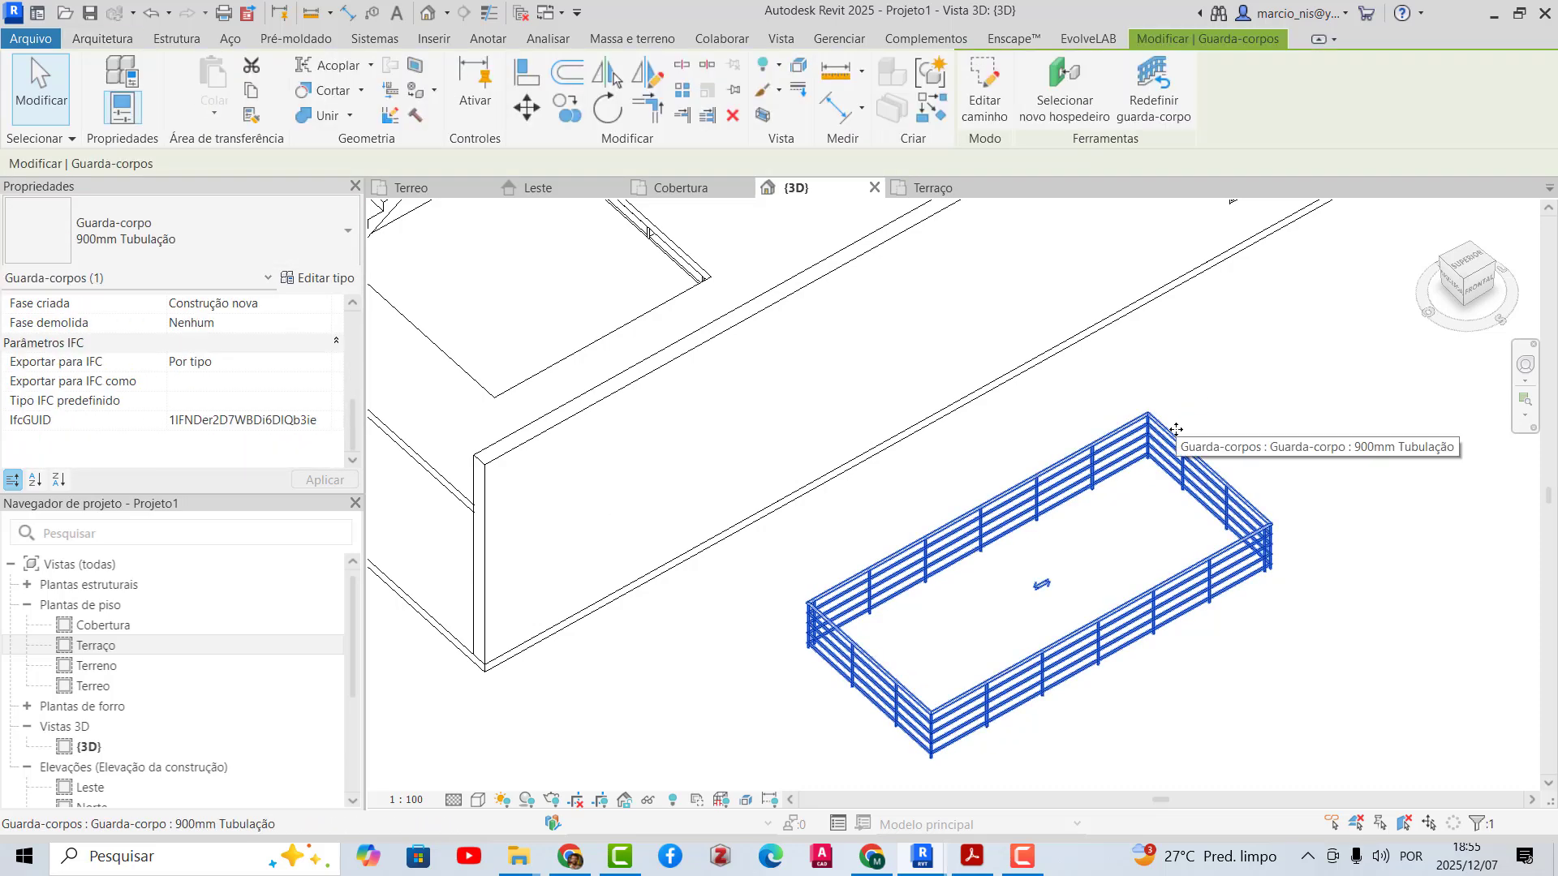
pyautogui.press('Delete')
pyautogui.scroll(-1, 1071, 661)
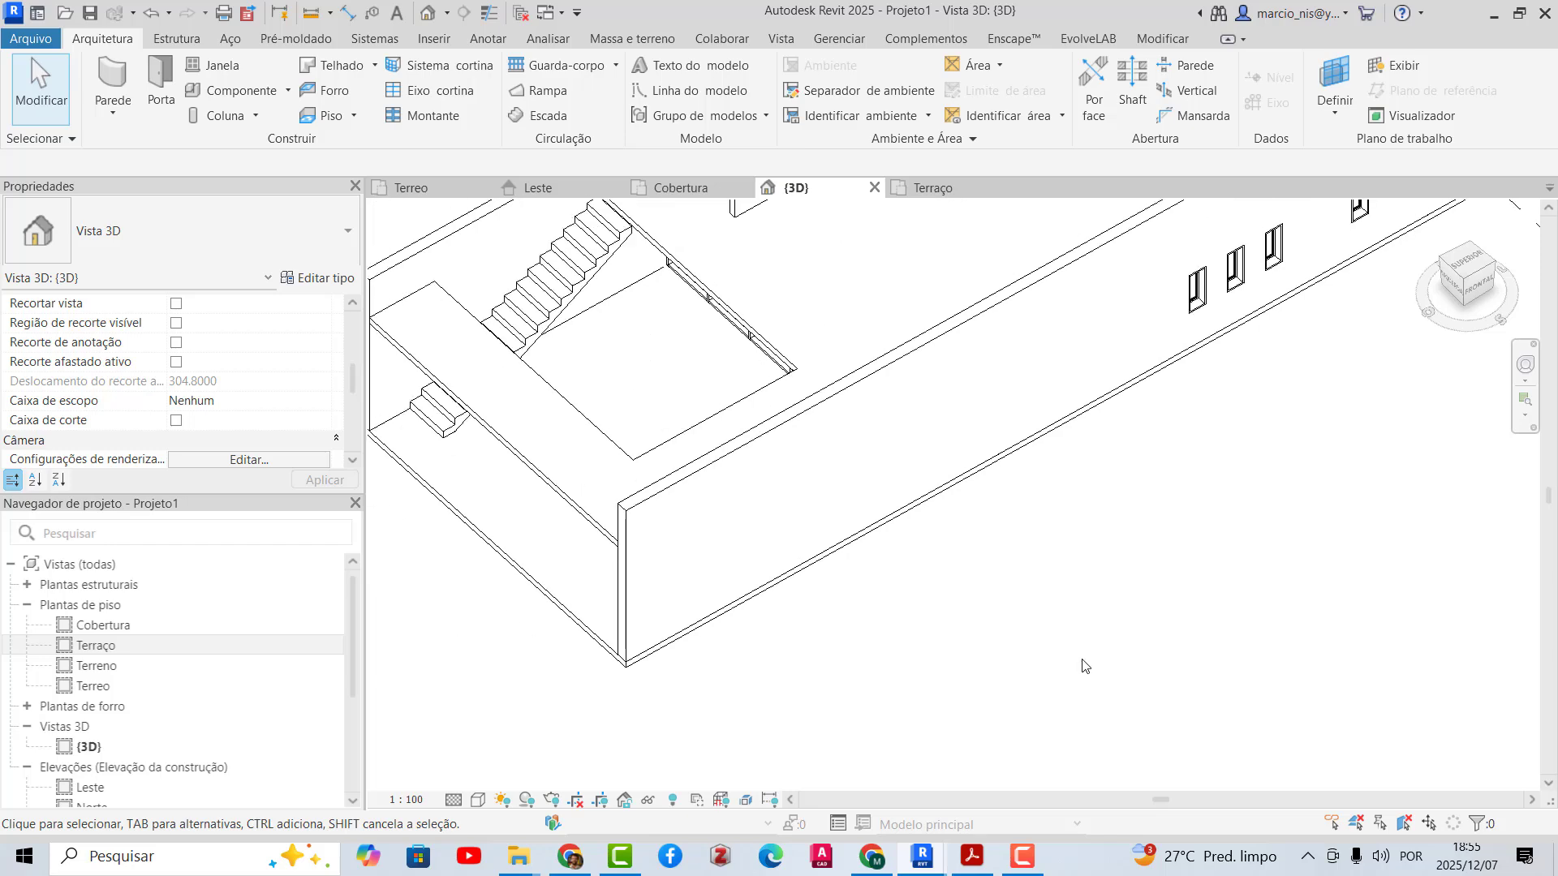
# - Start a new railing path in the Terraço floor plan using the 900mm railing type
pyautogui.scroll(-3, 1086, 666)
pyautogui.scroll(3, 783, 324)
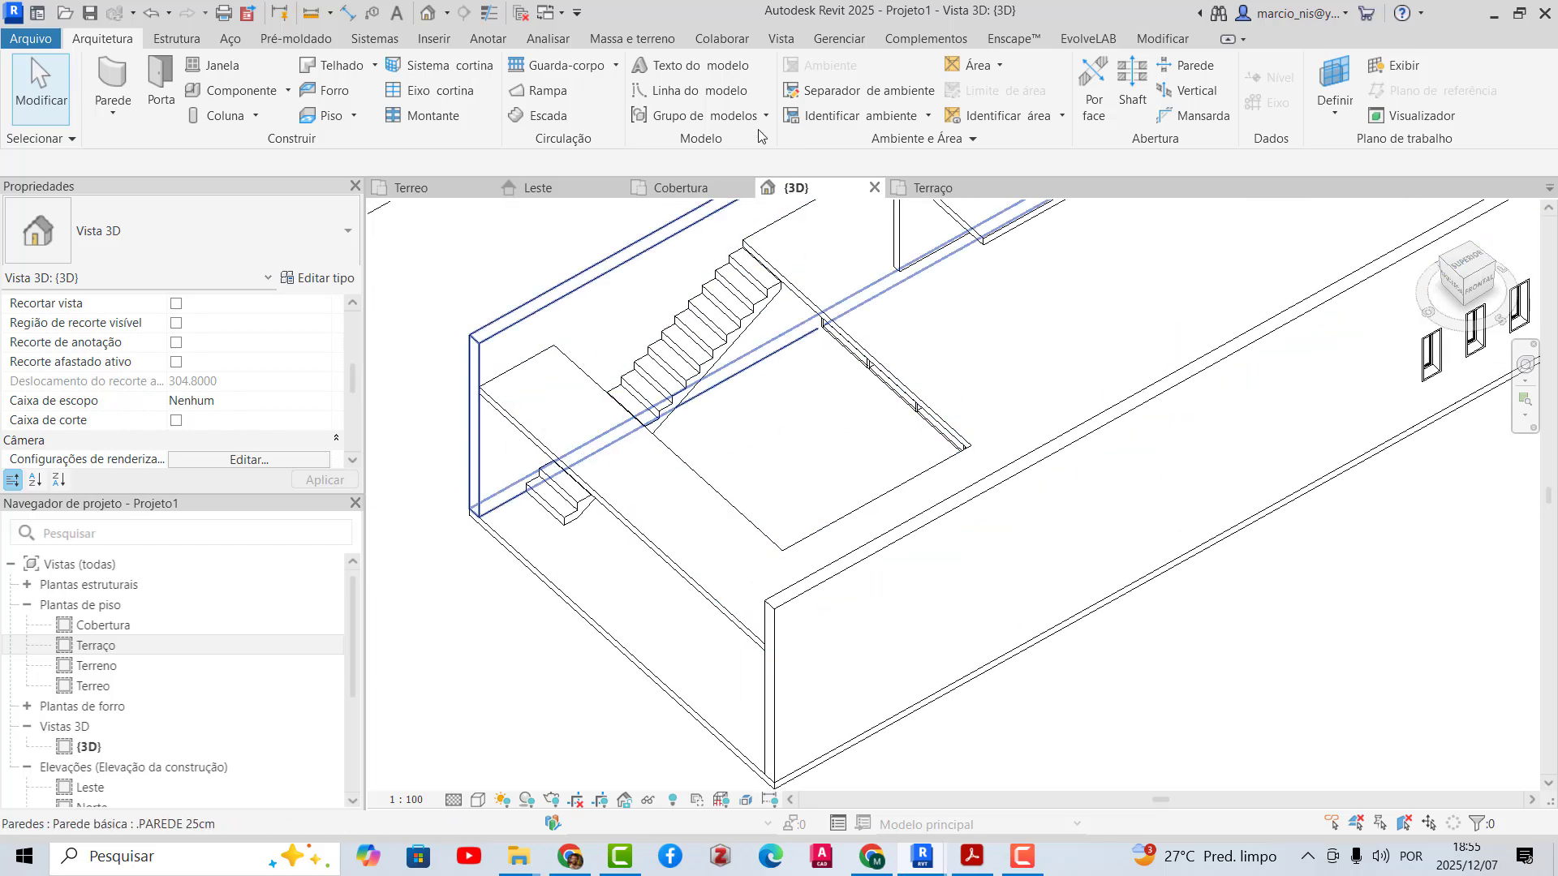
pyautogui.click(940, 192)
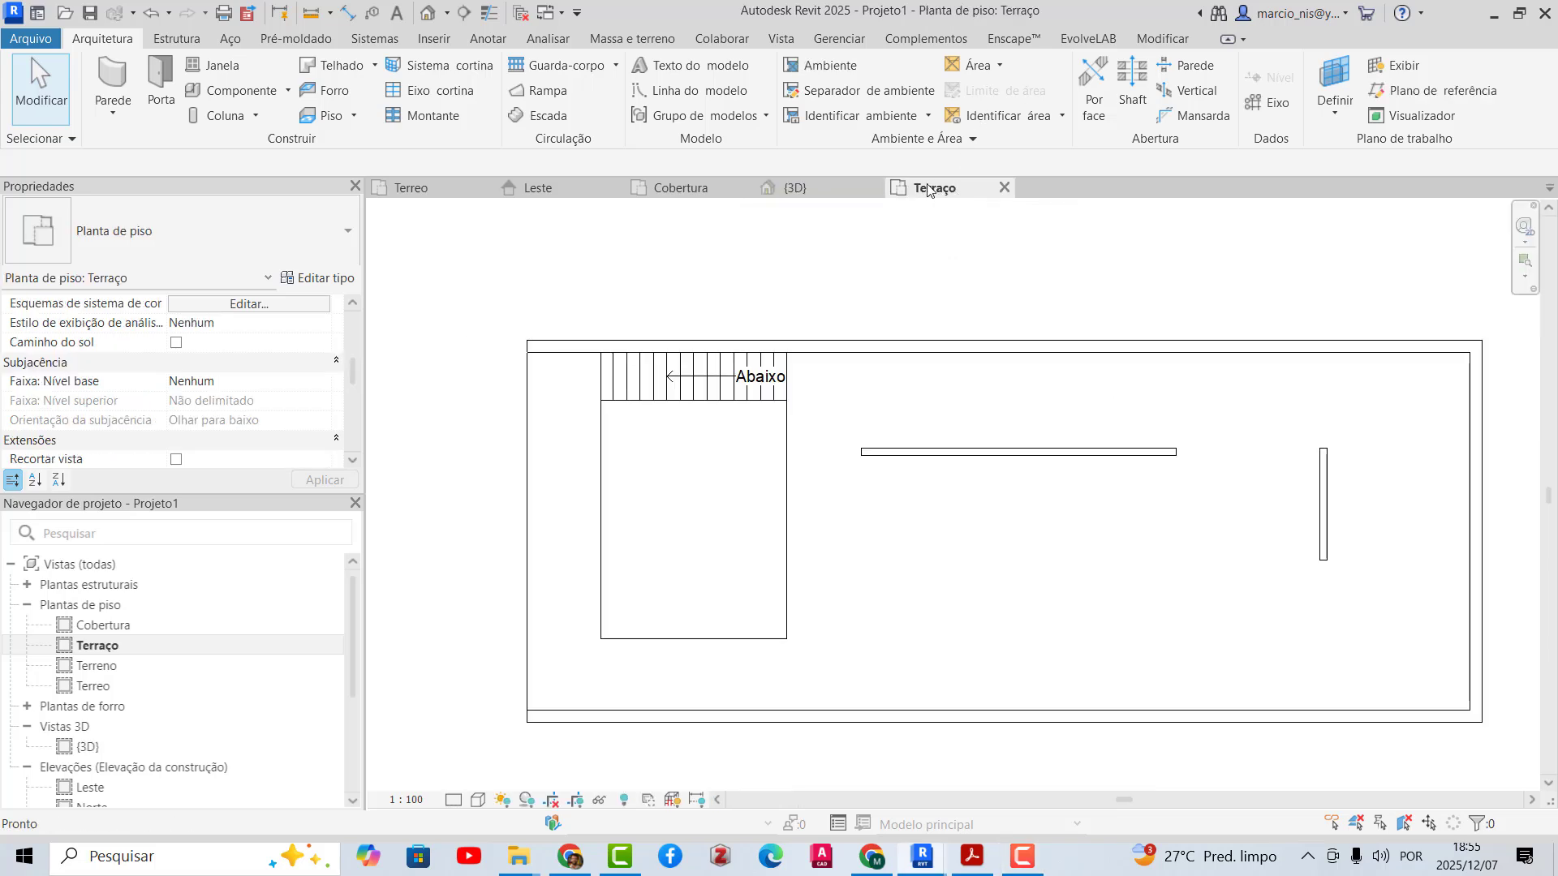
pyautogui.scroll(1, 658, 505)
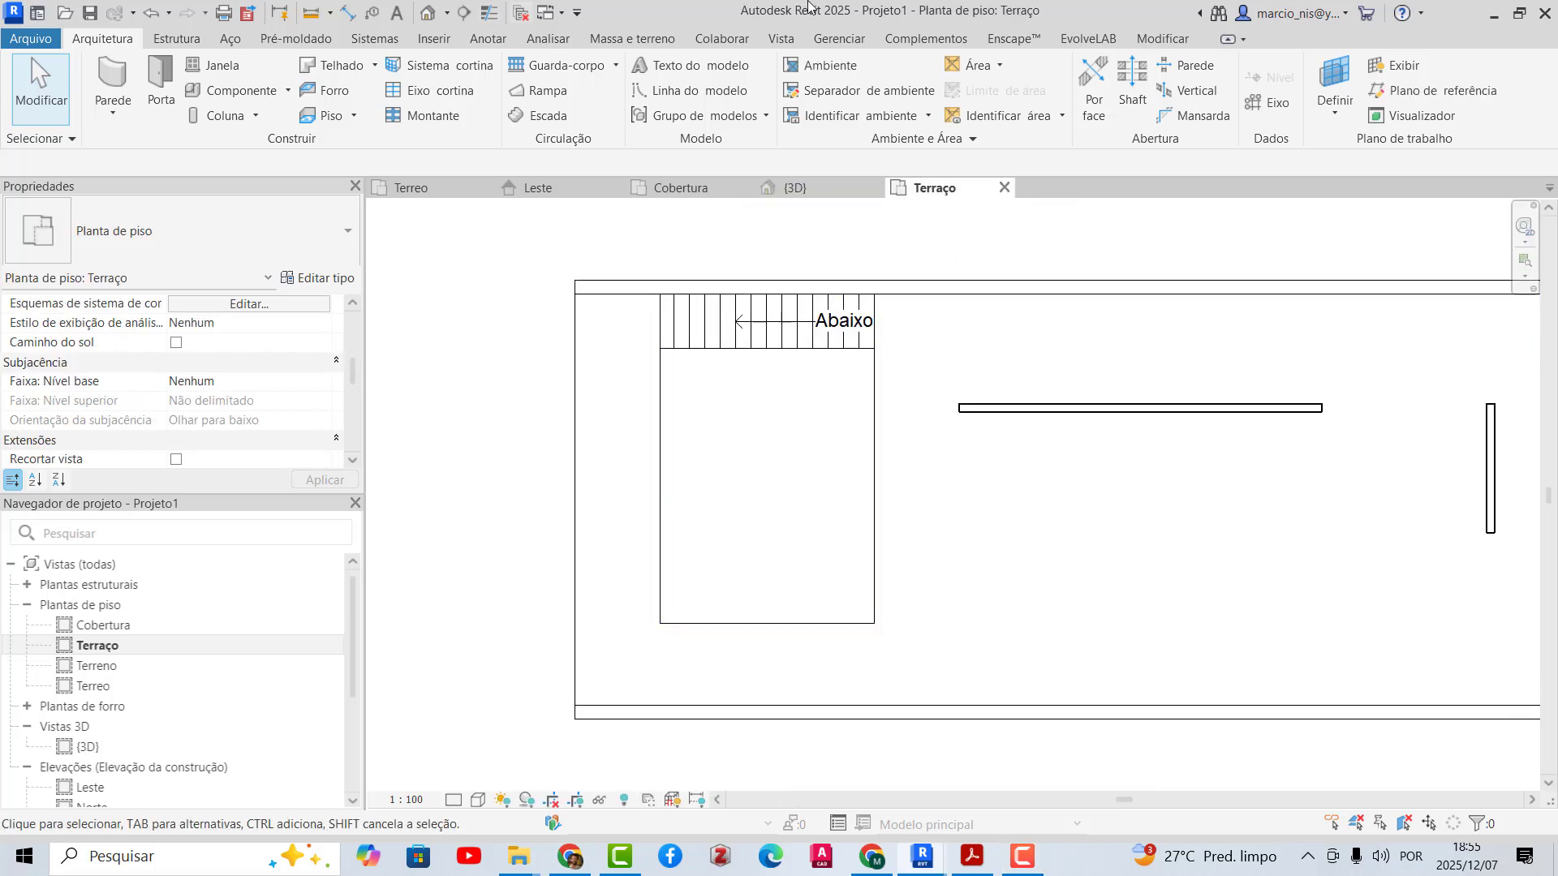
pyautogui.click(560, 67)
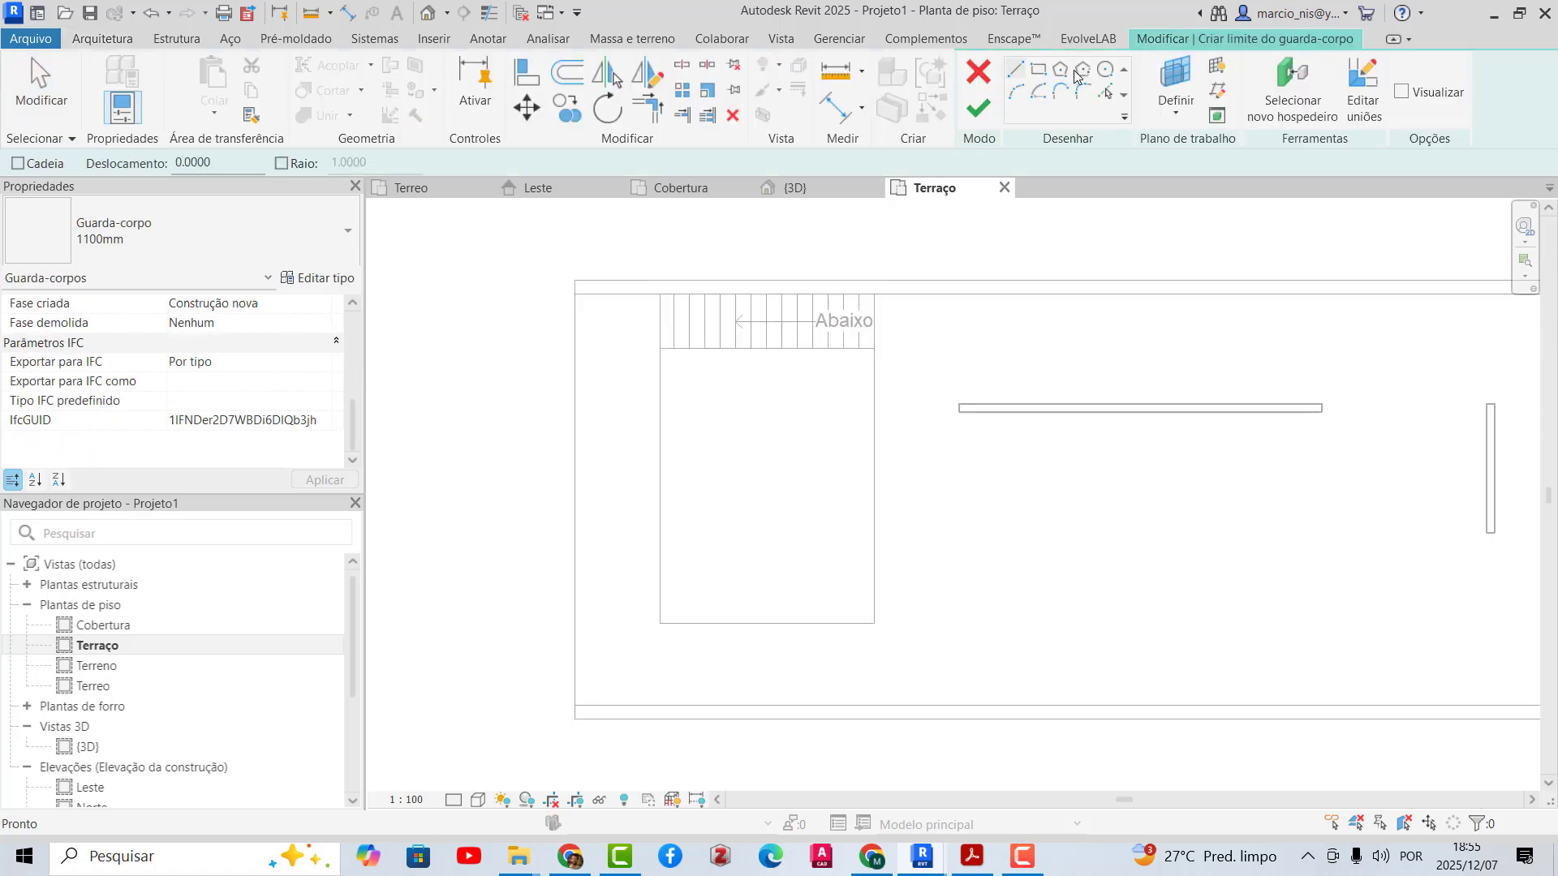
pyautogui.click(329, 217)
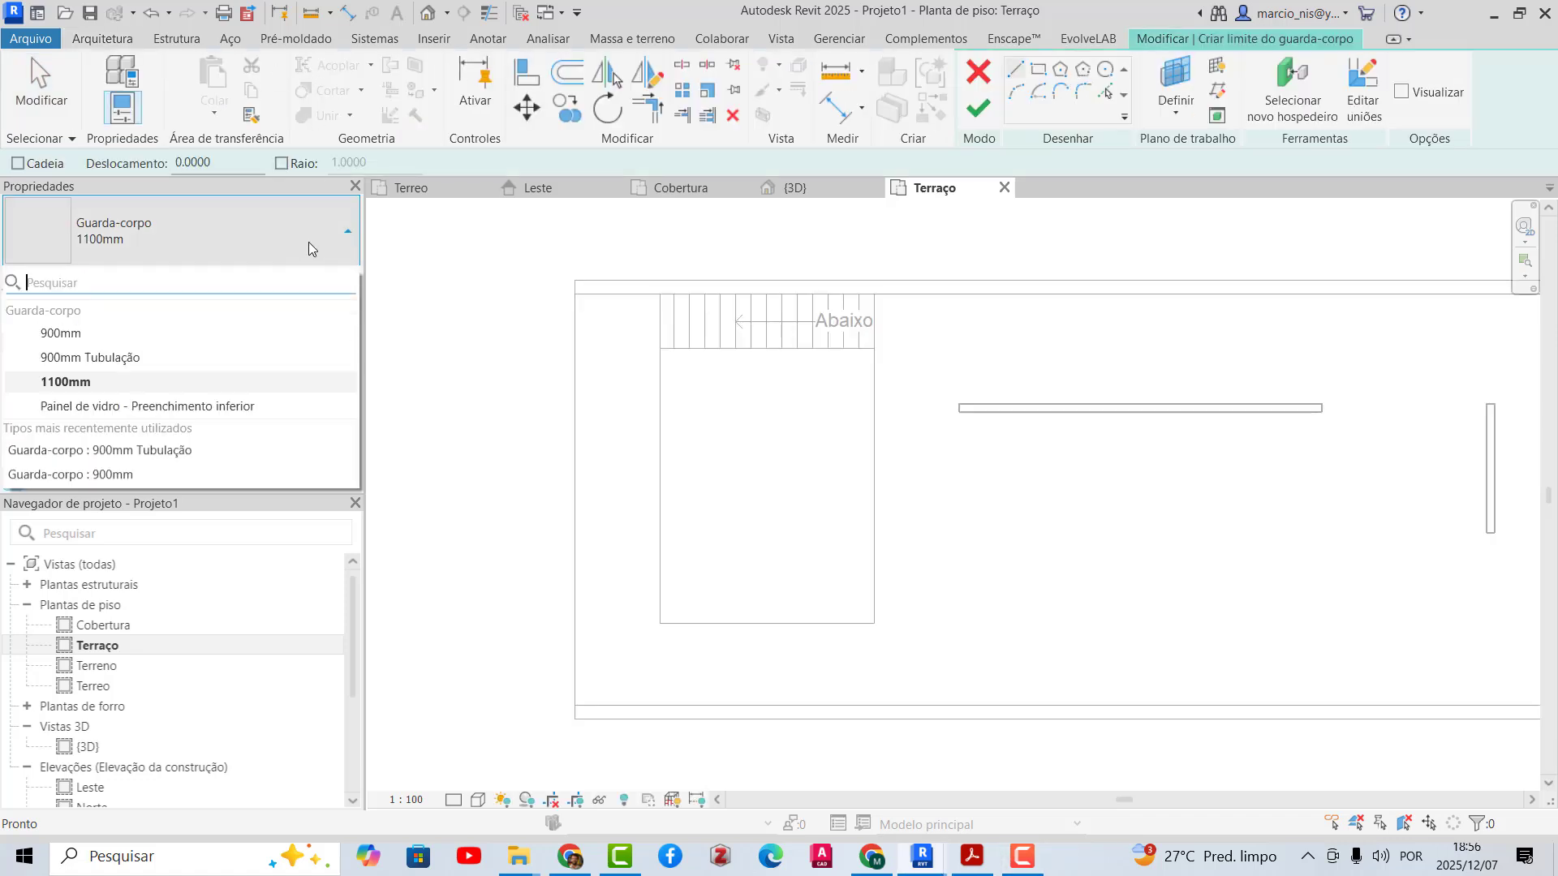
pyautogui.click(65, 334)
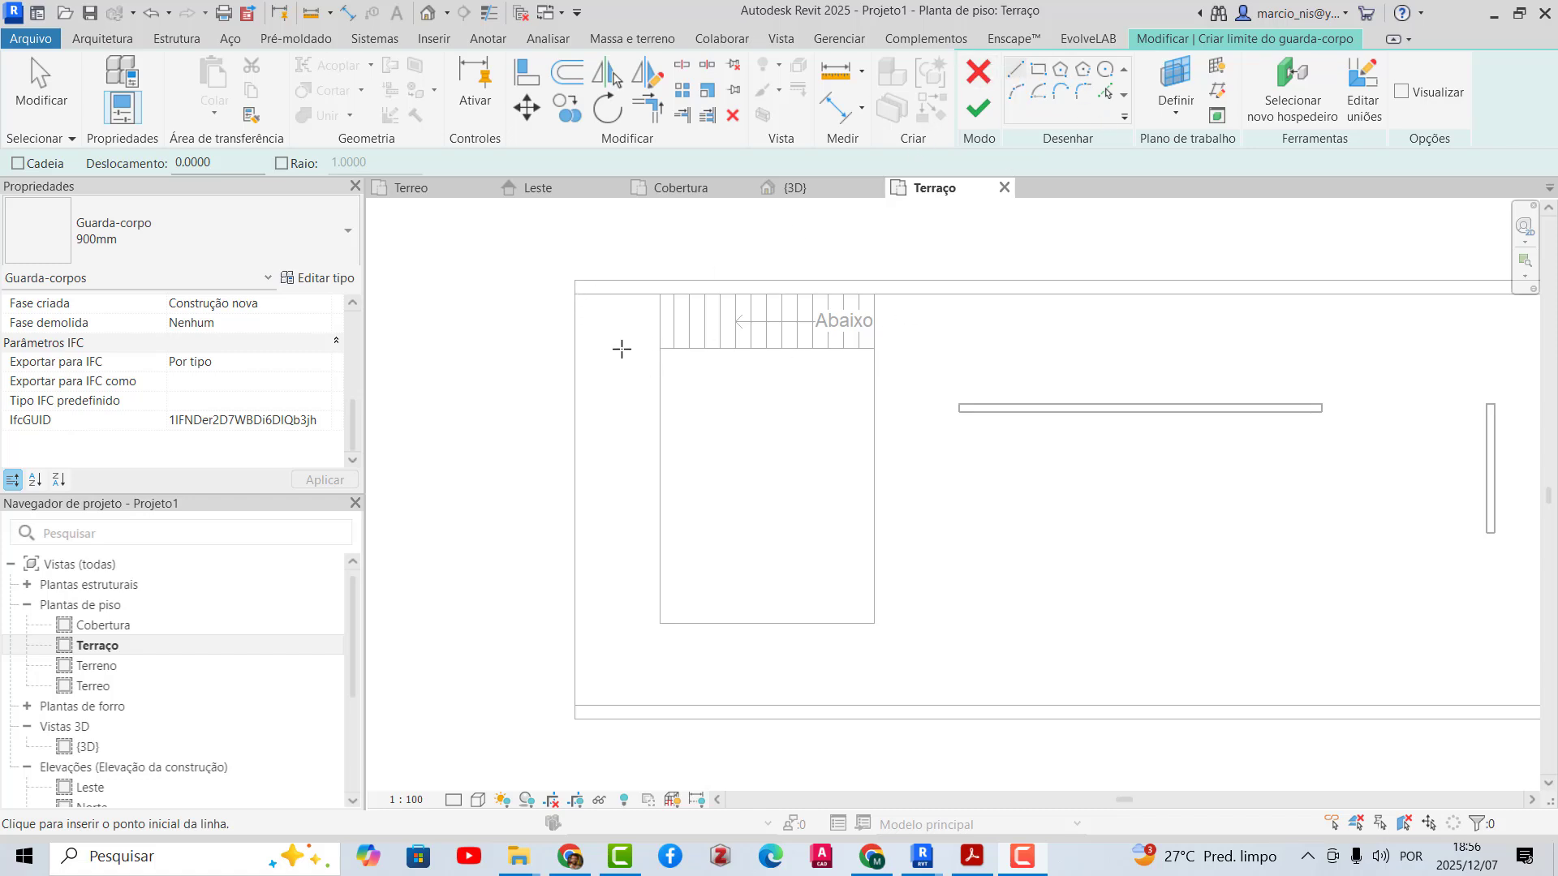
# - Sketch the railing path with a 0.05 offset along the full open short edge of the terrace slab and finish the railing
pyautogui.scroll(-1, 540, 348)
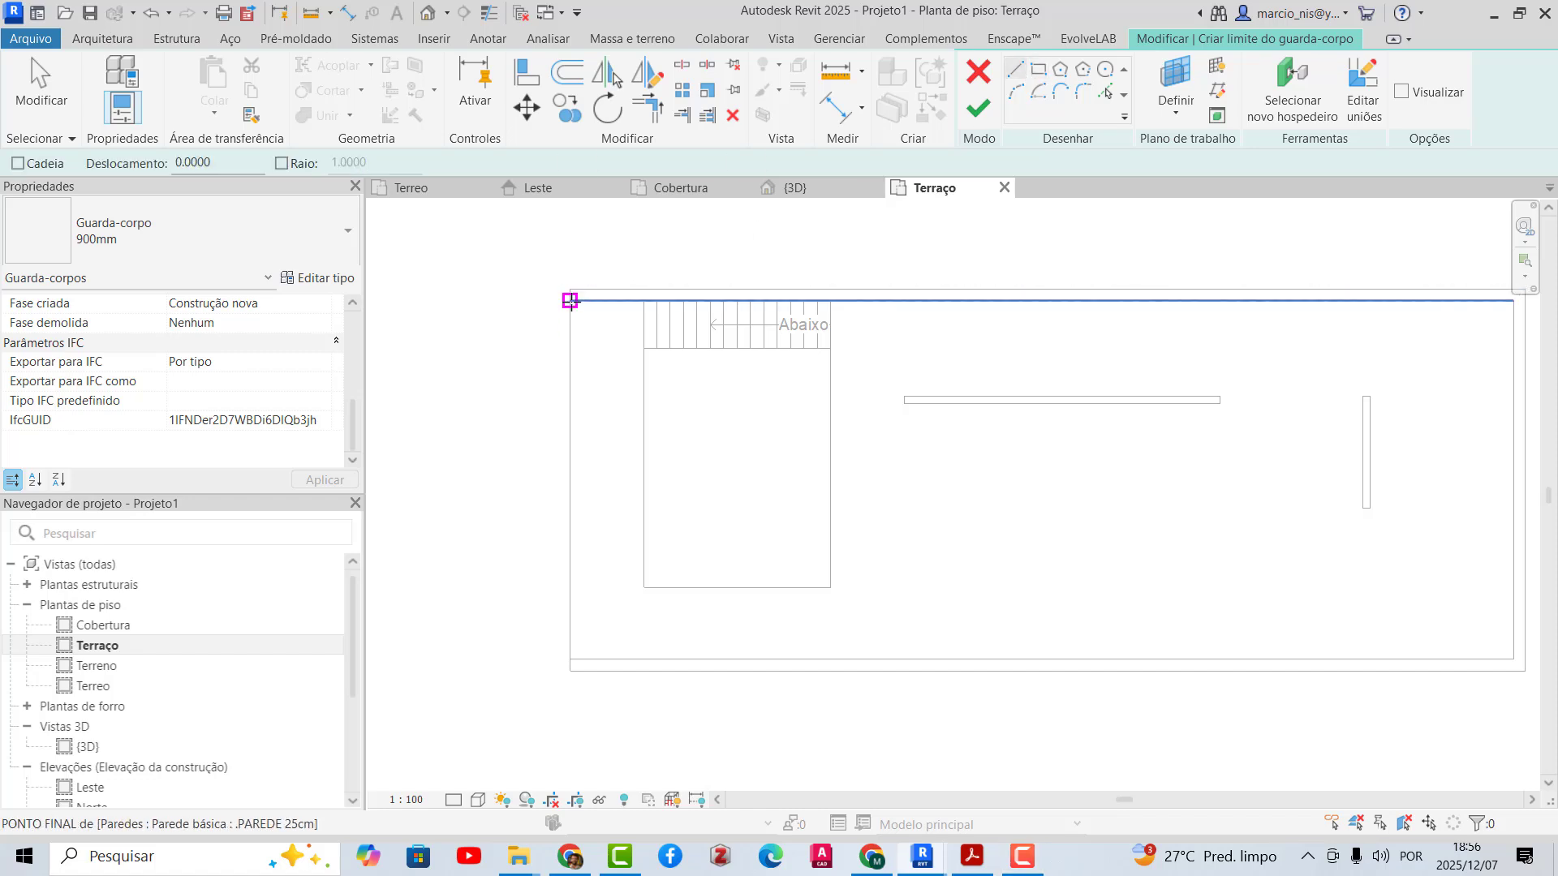
pyautogui.scroll(1, 570, 301)
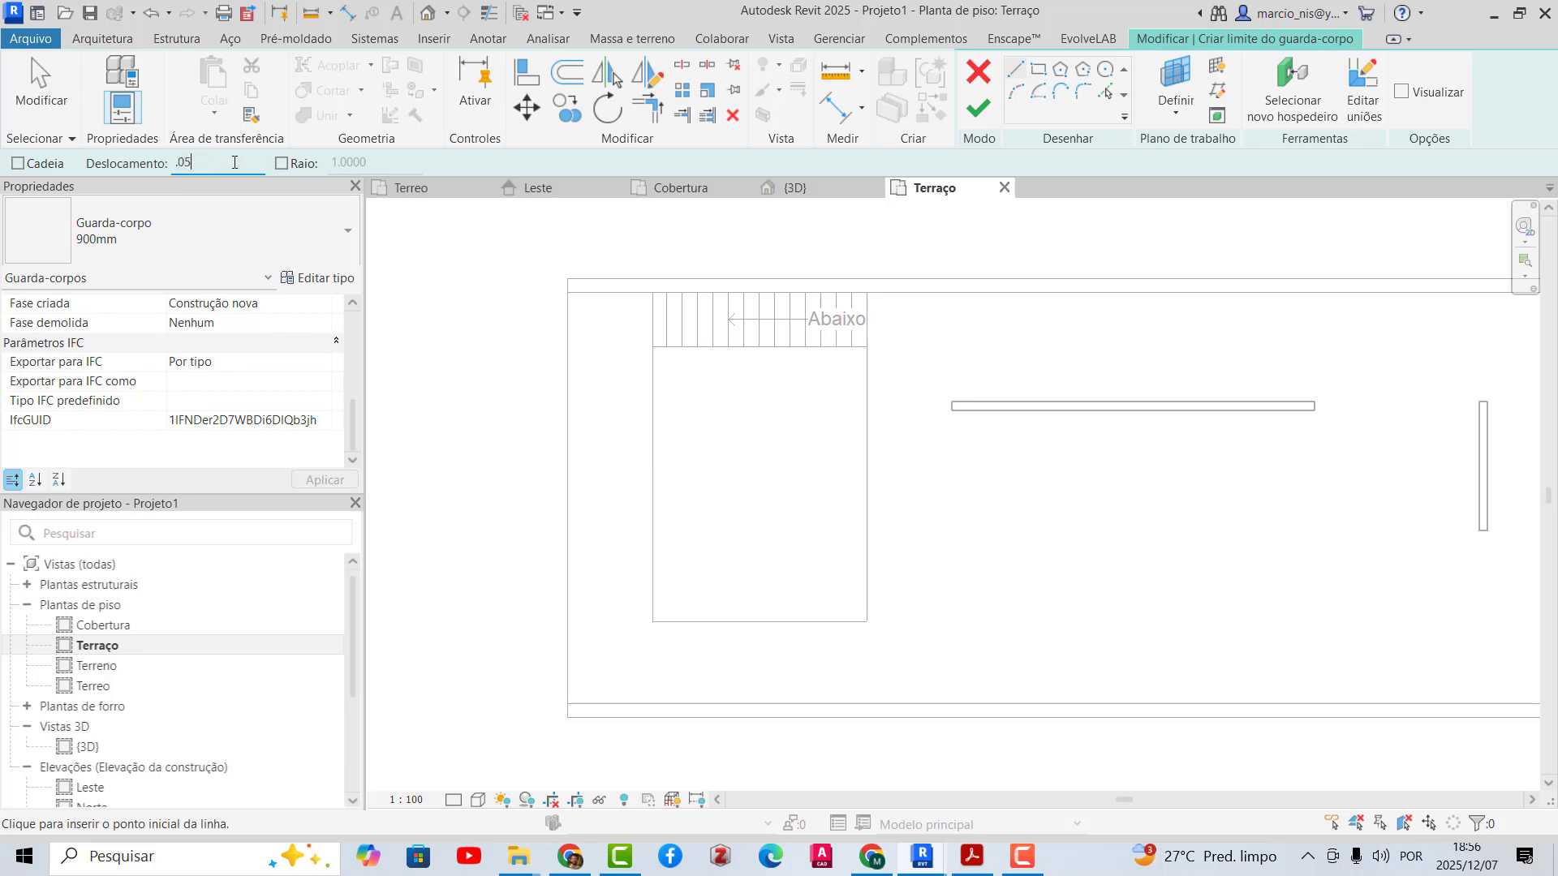
pyautogui.click(567, 291)
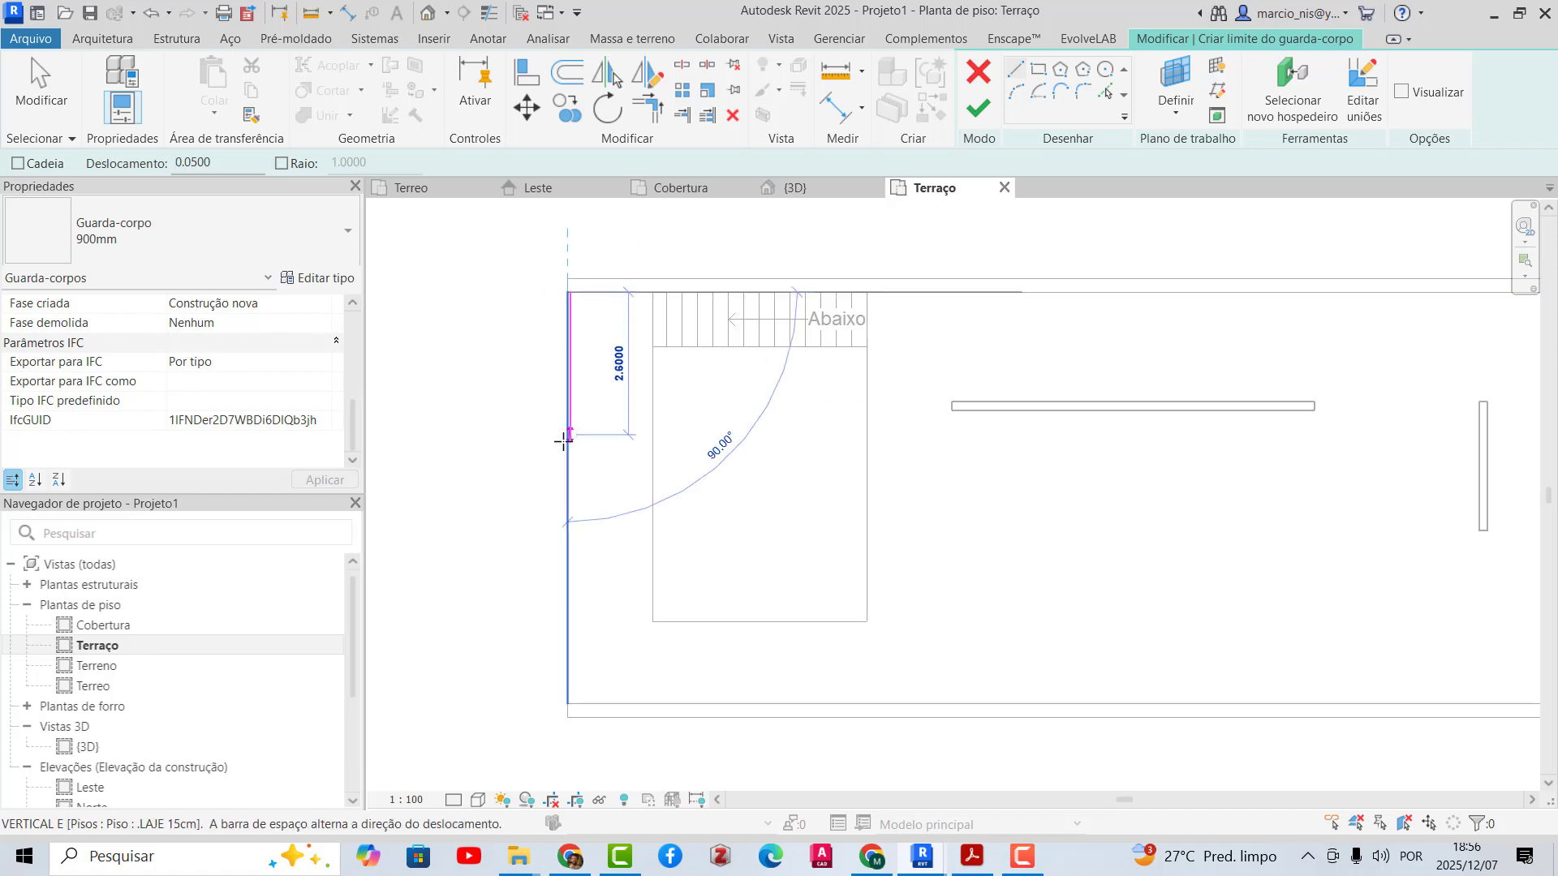
pyautogui.scroll(5, 570, 495)
pyautogui.scroll(-5, 572, 514)
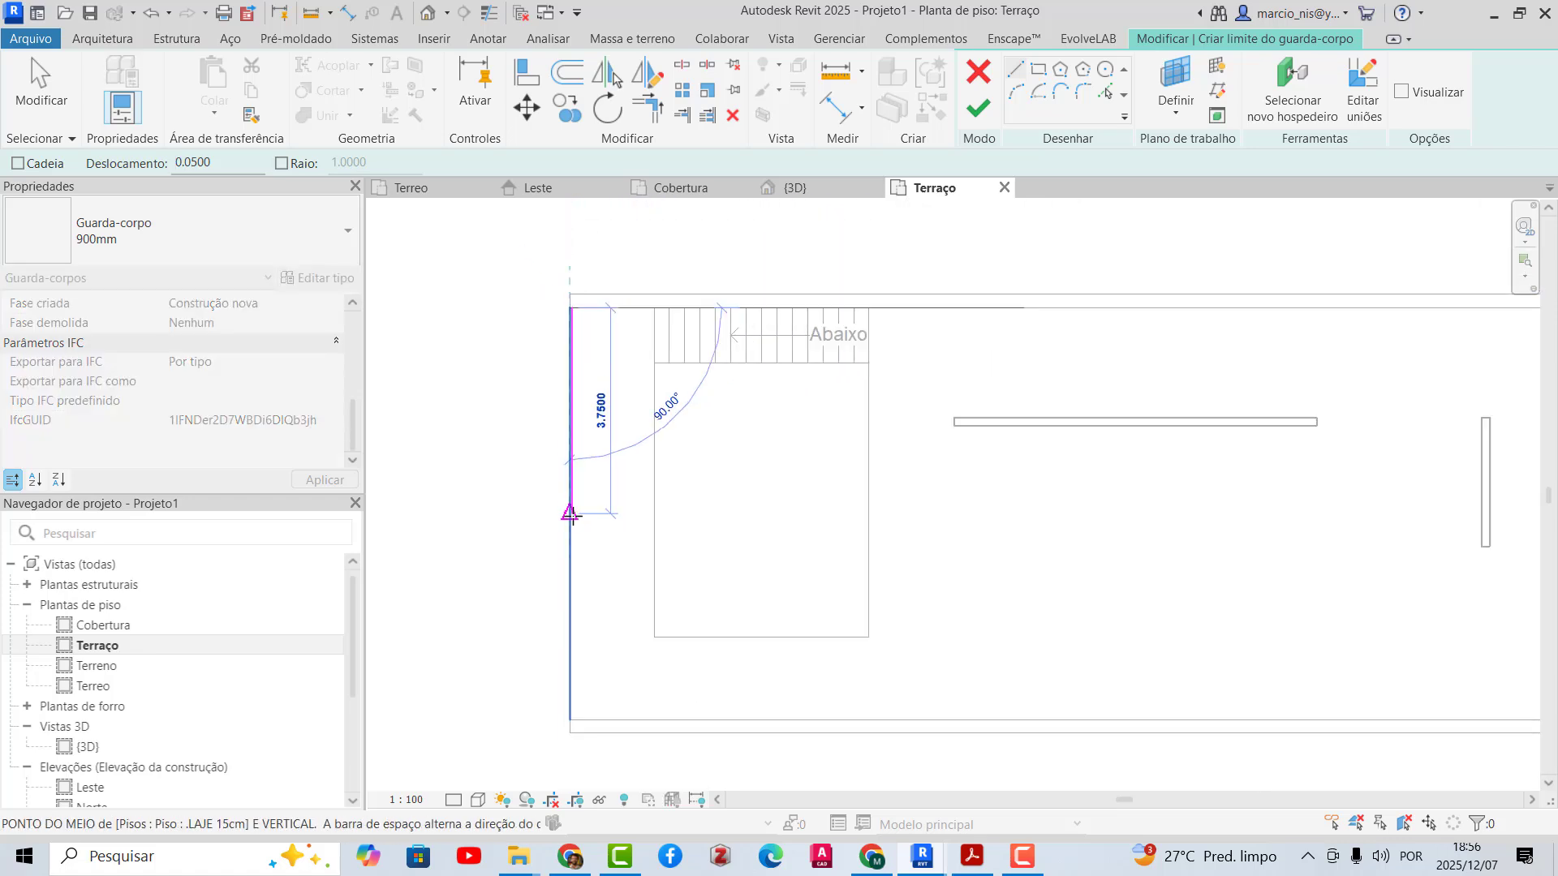
pyautogui.scroll(2, 578, 608)
pyautogui.scroll(-4, 586, 617)
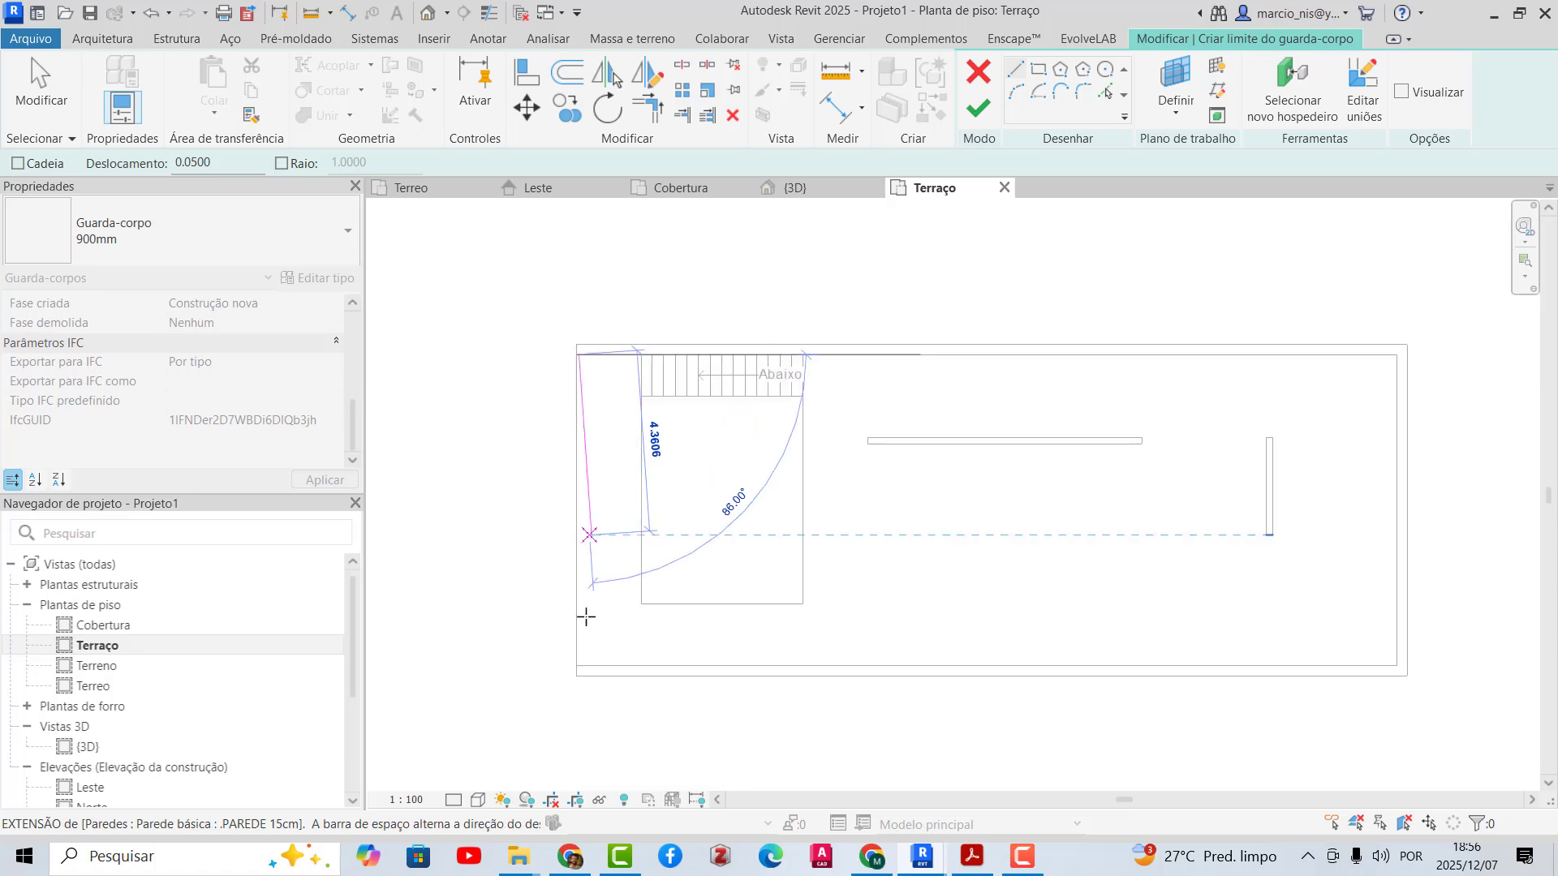
pyautogui.scroll(5, 586, 616)
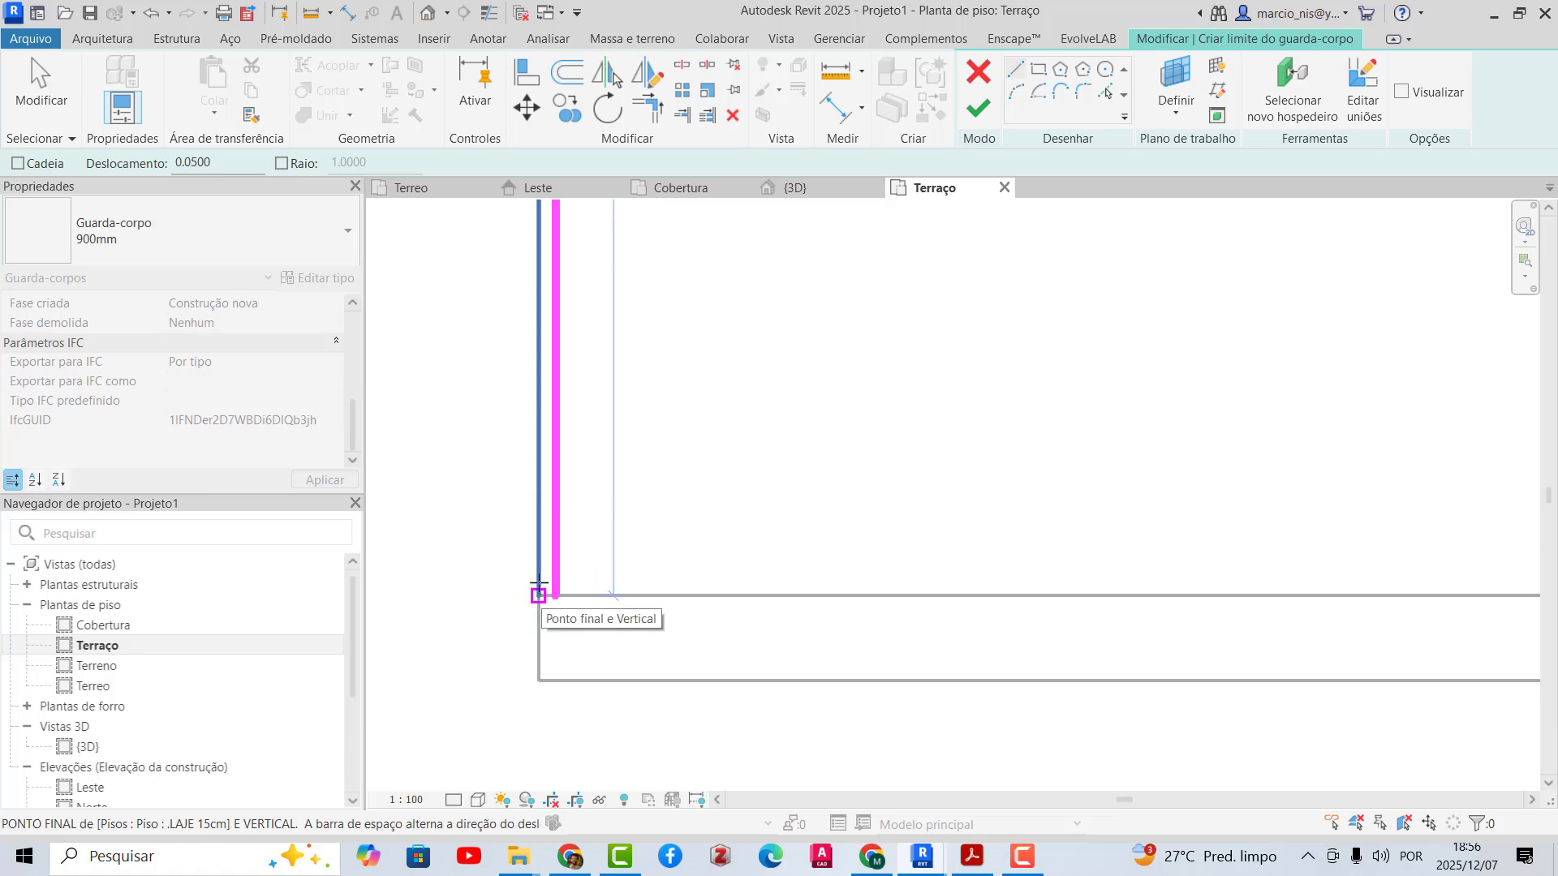
pyautogui.click(540, 597)
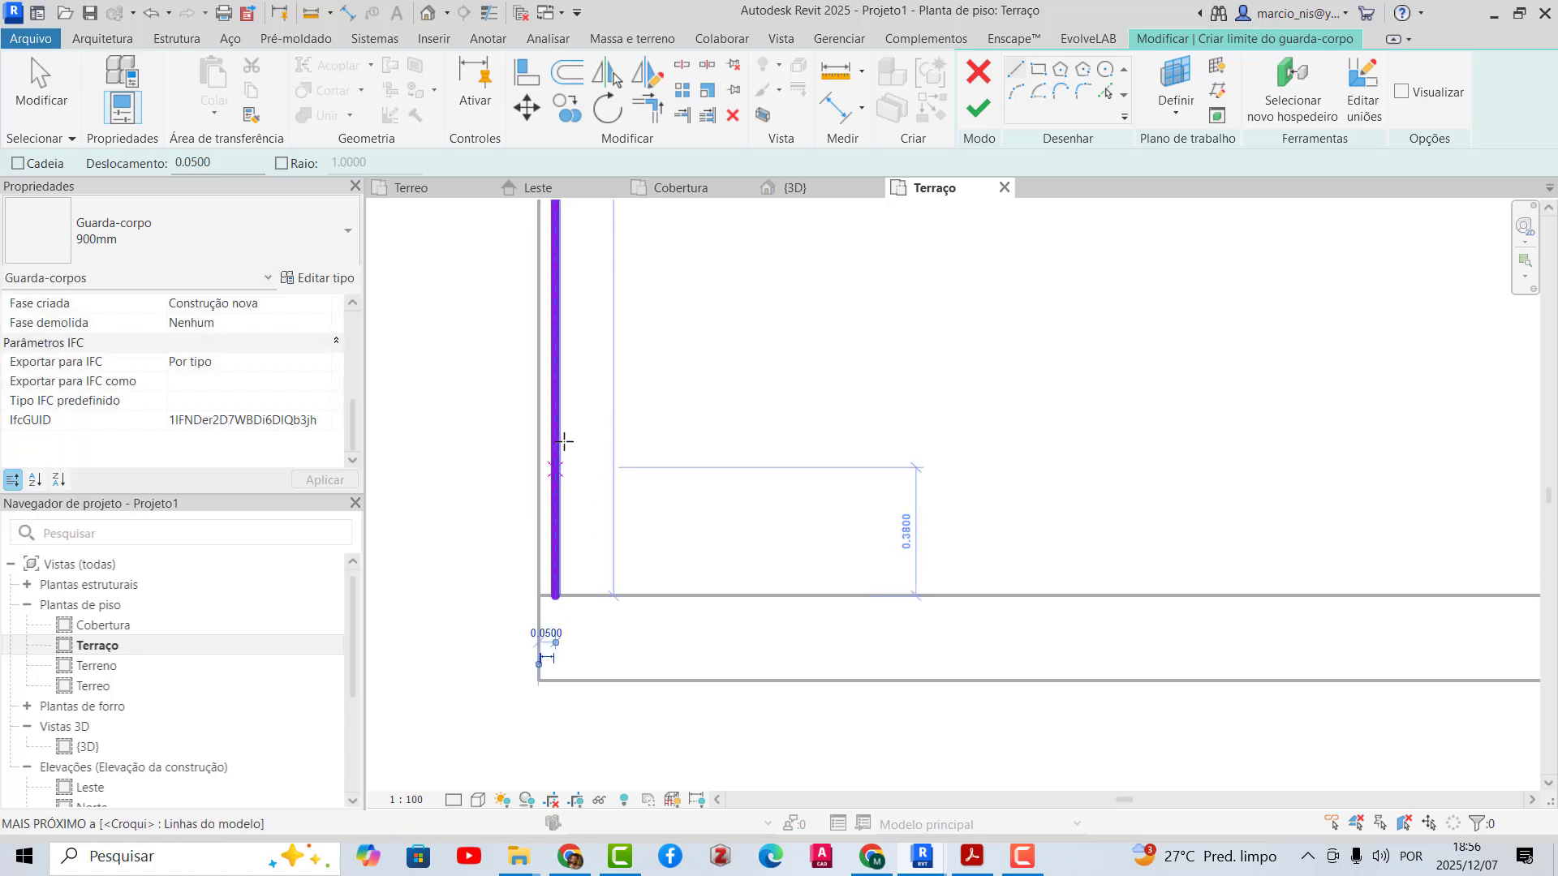
pyautogui.click(979, 109)
pyautogui.scroll(-4, 705, 641)
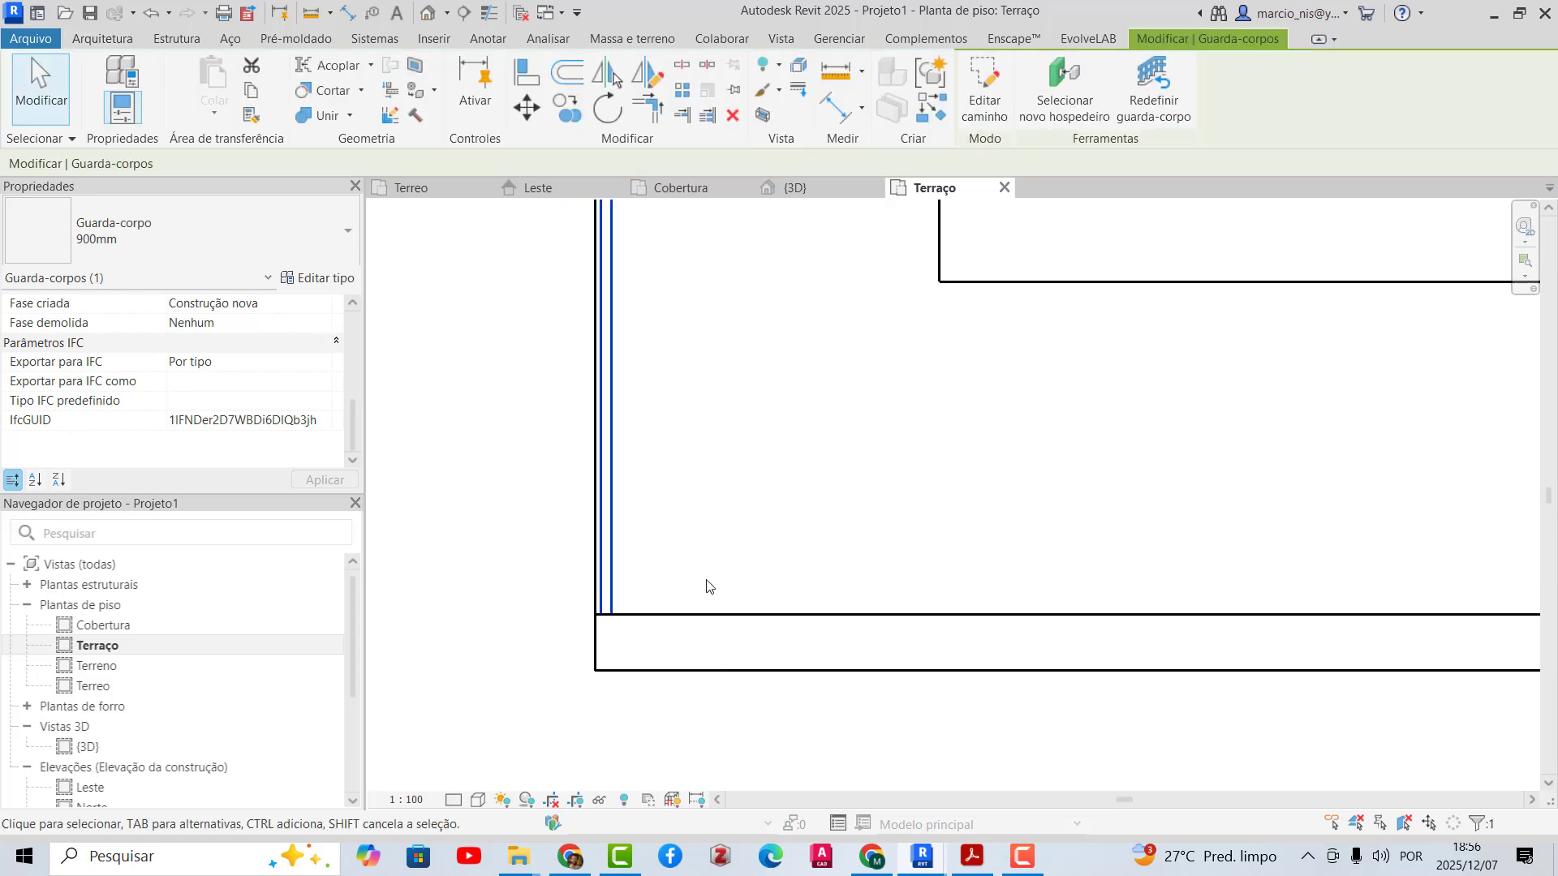
# - Check the new terrace edge railing in the 3D view
pyautogui.click(787, 191)
pyautogui.click(513, 289)
pyautogui.moveTo(727, 540)
pyautogui.keyDown('shift'); pyautogui.mouseDown(button='middle')
pyautogui.moveTo(825, 459)
pyautogui.moveTo(719, 566)
pyautogui.mouseUp(button='middle'); pyautogui.keyUp('shift')
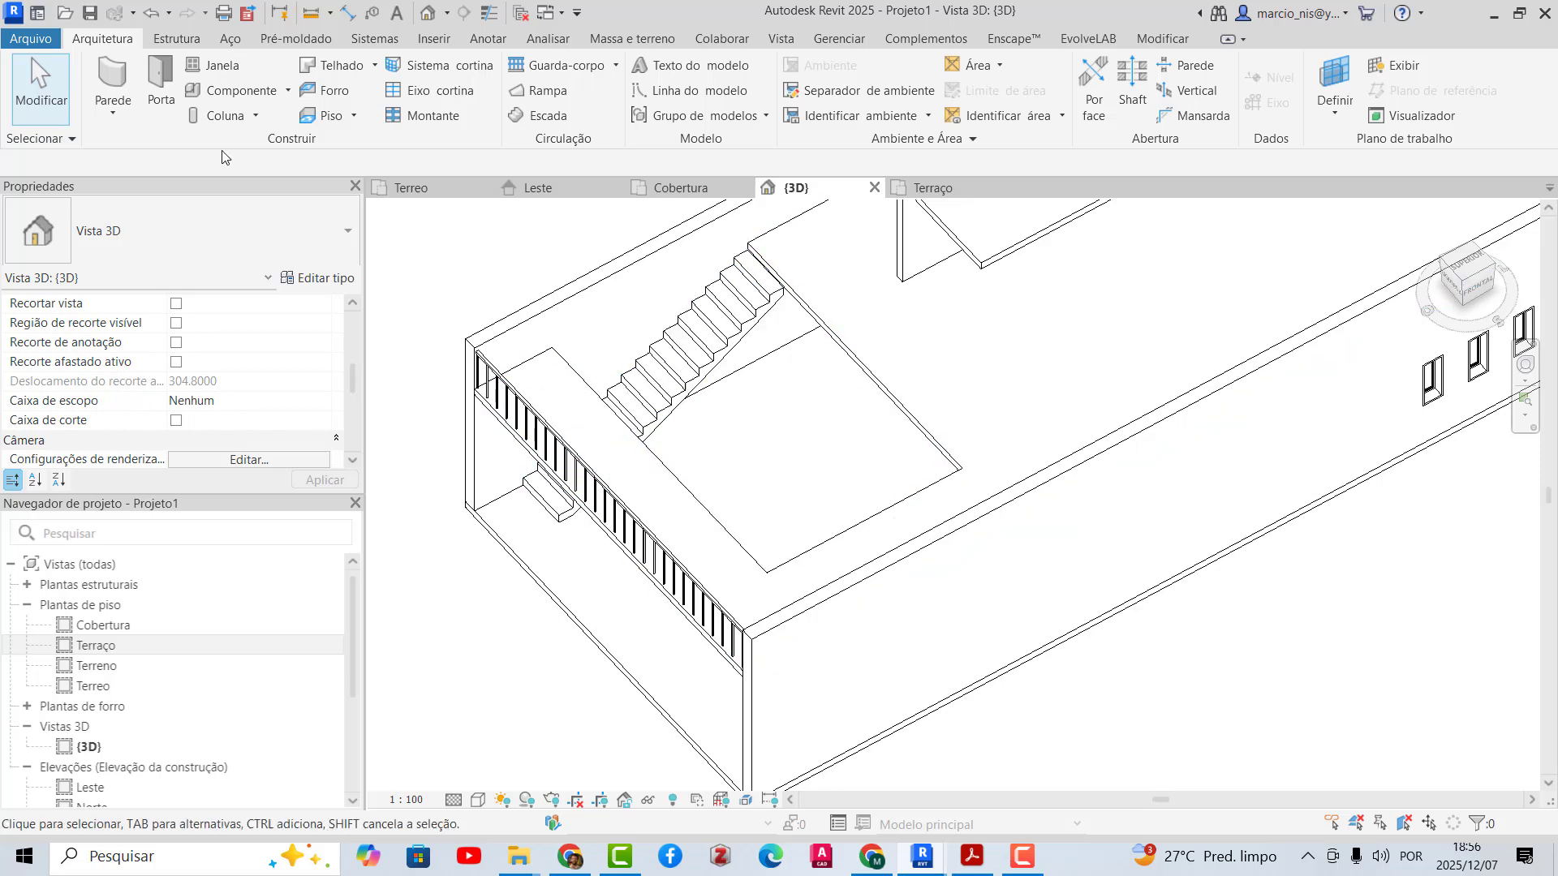
# - Start another 900mm railing in the Terraço plan and sketch its first segment, offset 0.05, along the stair opening's right side down from the stair
pyautogui.click(959, 180)
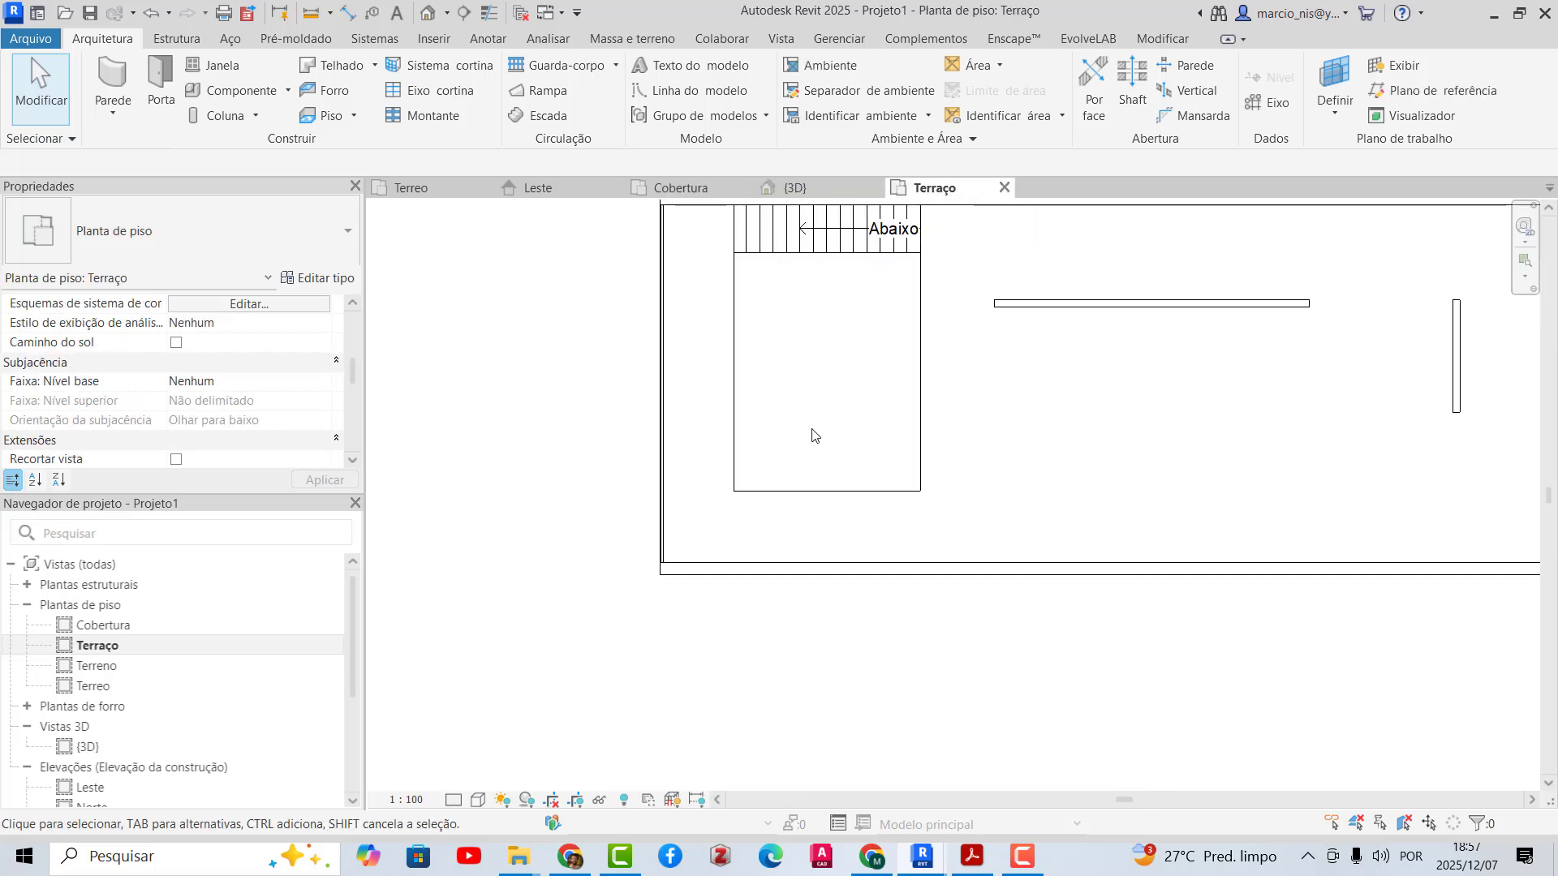
pyautogui.scroll(-1, 814, 436)
pyautogui.scroll(2, 921, 208)
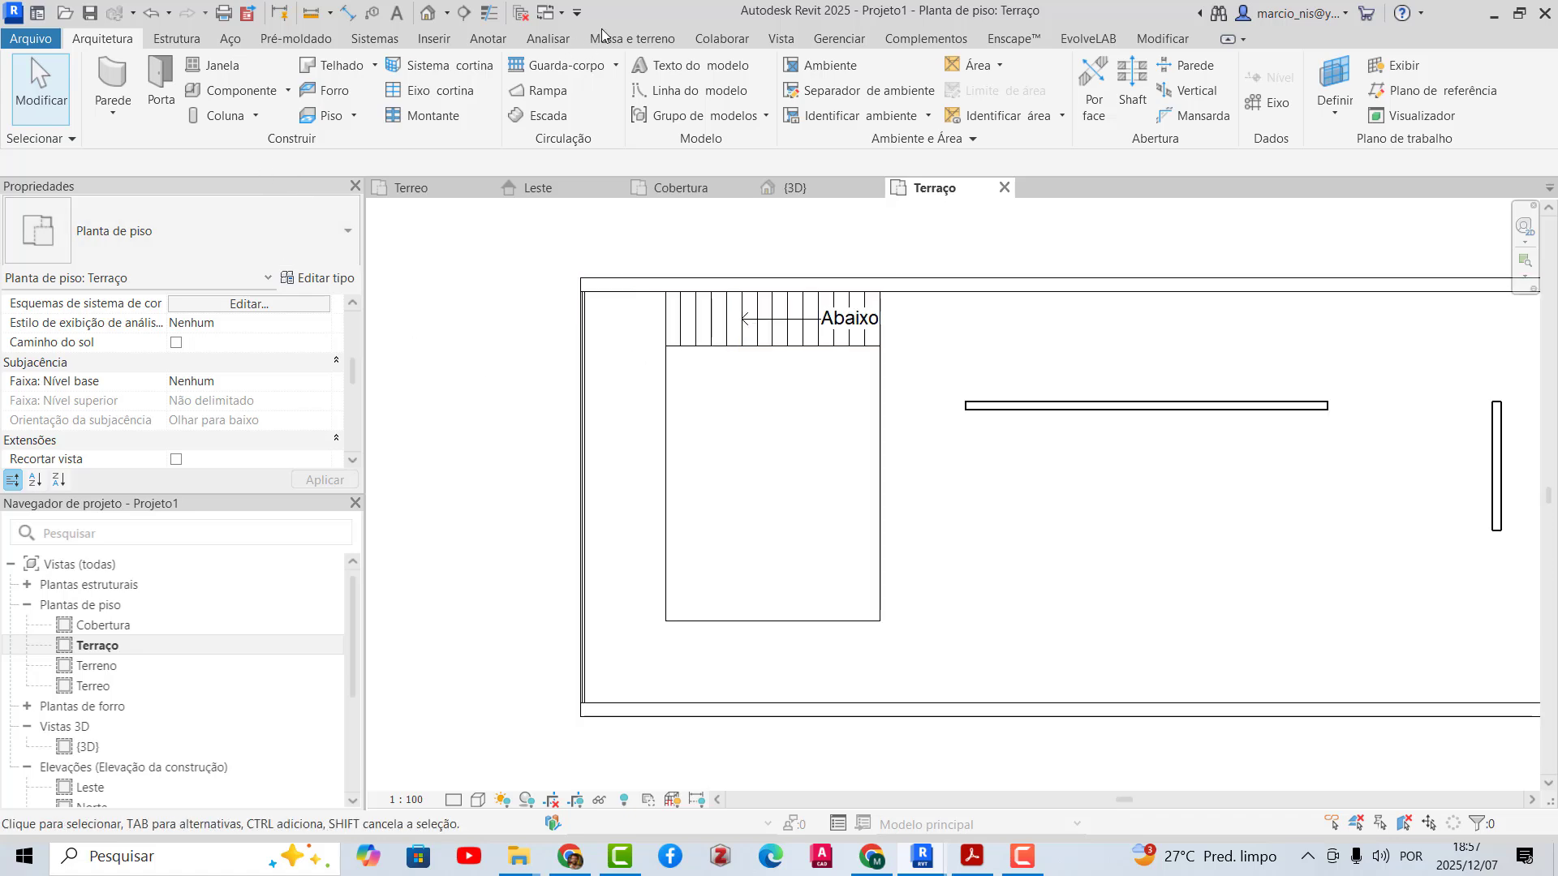
pyautogui.click(558, 65)
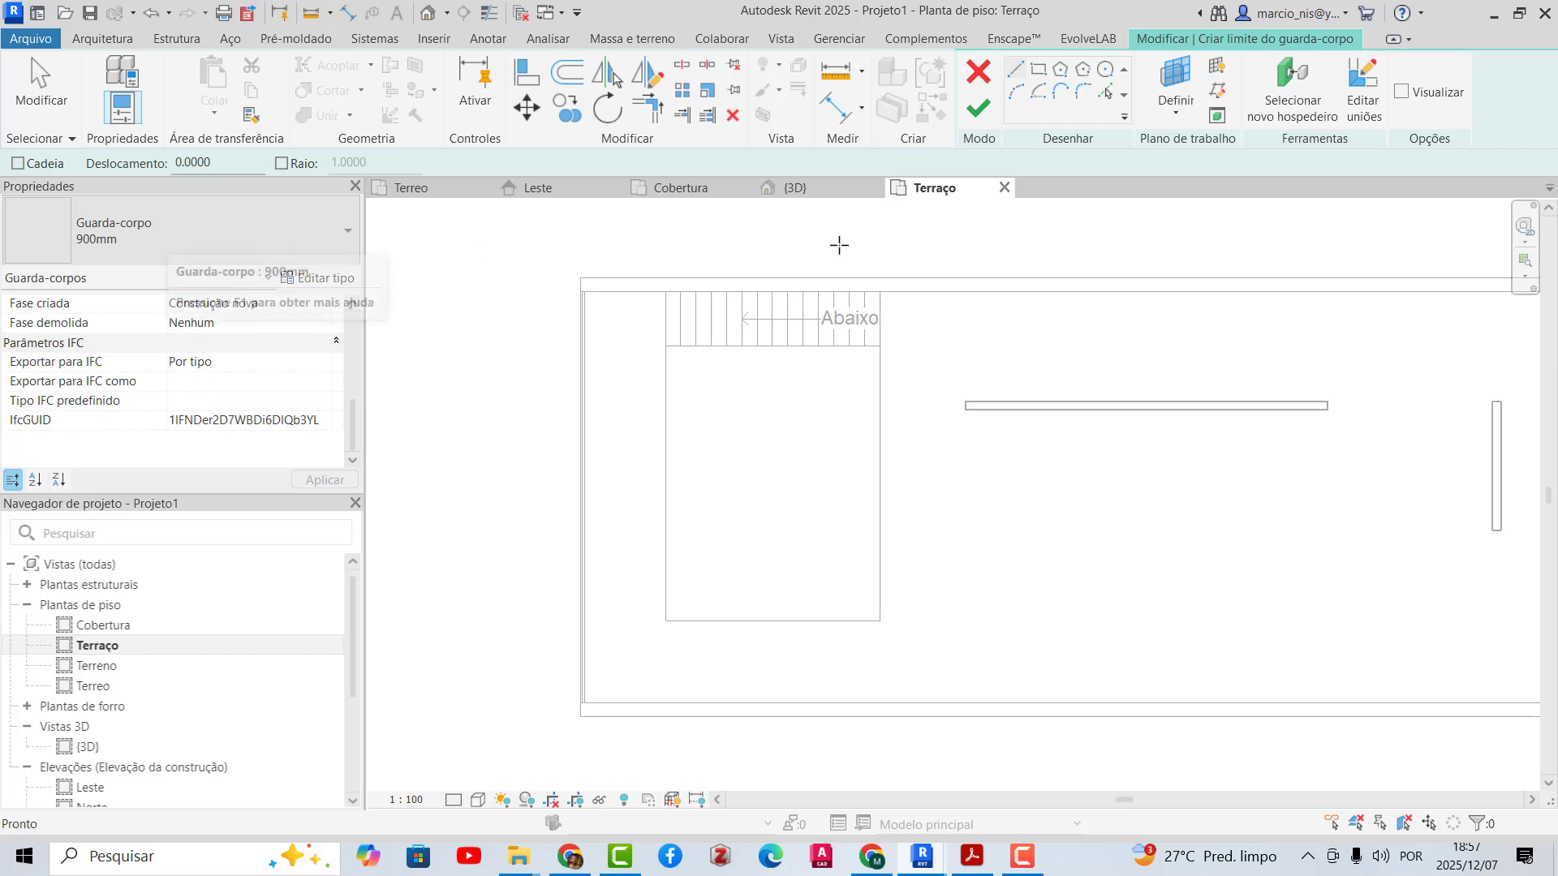
pyautogui.scroll(1, 833, 421)
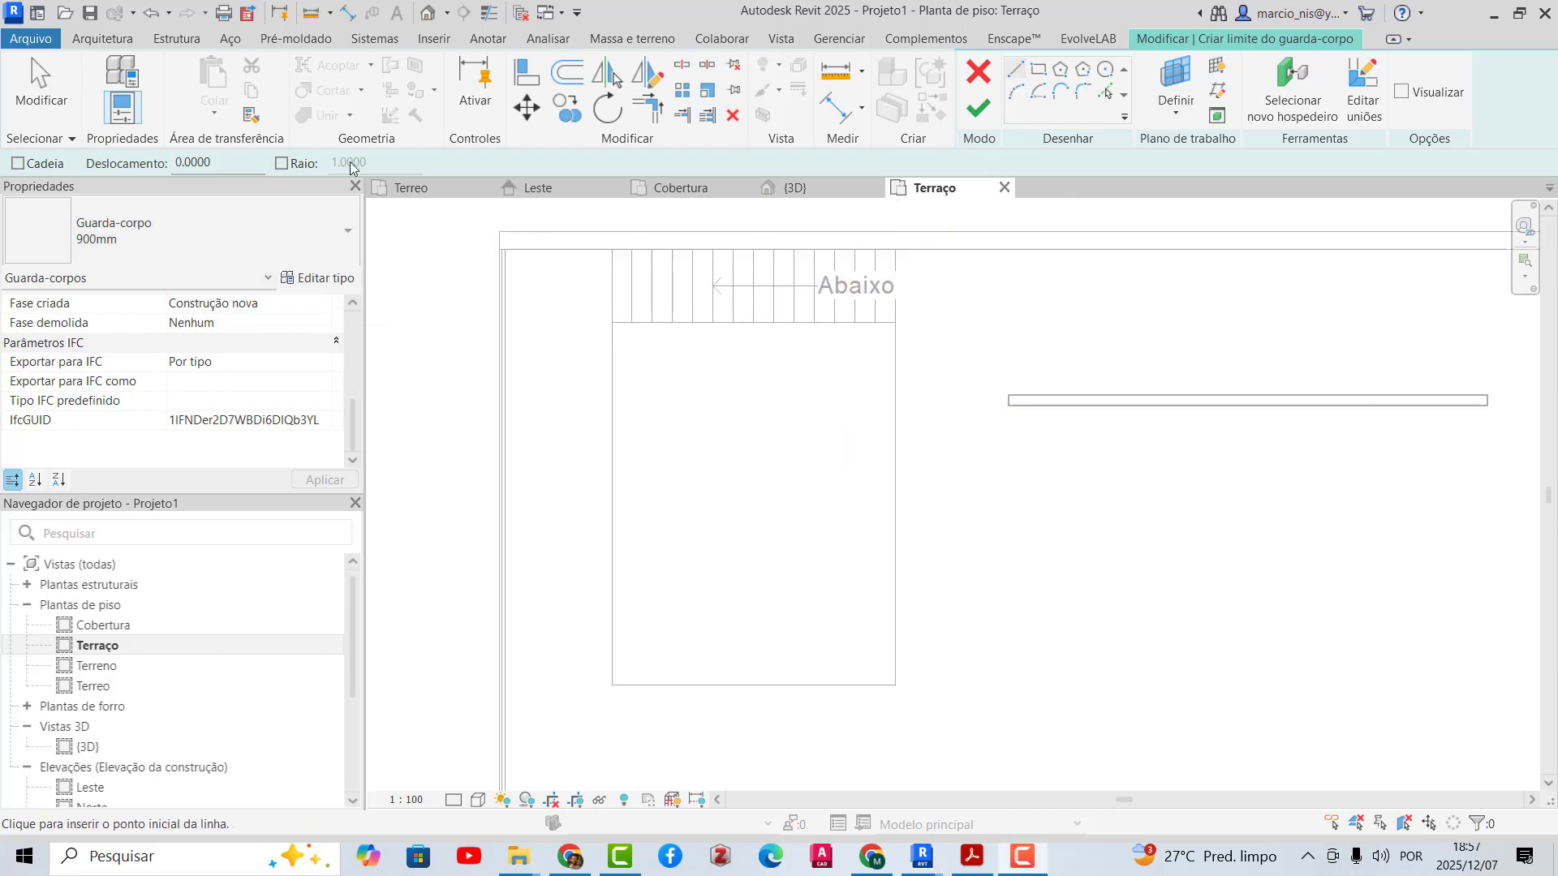
pyautogui.moveTo(226, 168); pyautogui.dragTo(184, 167)
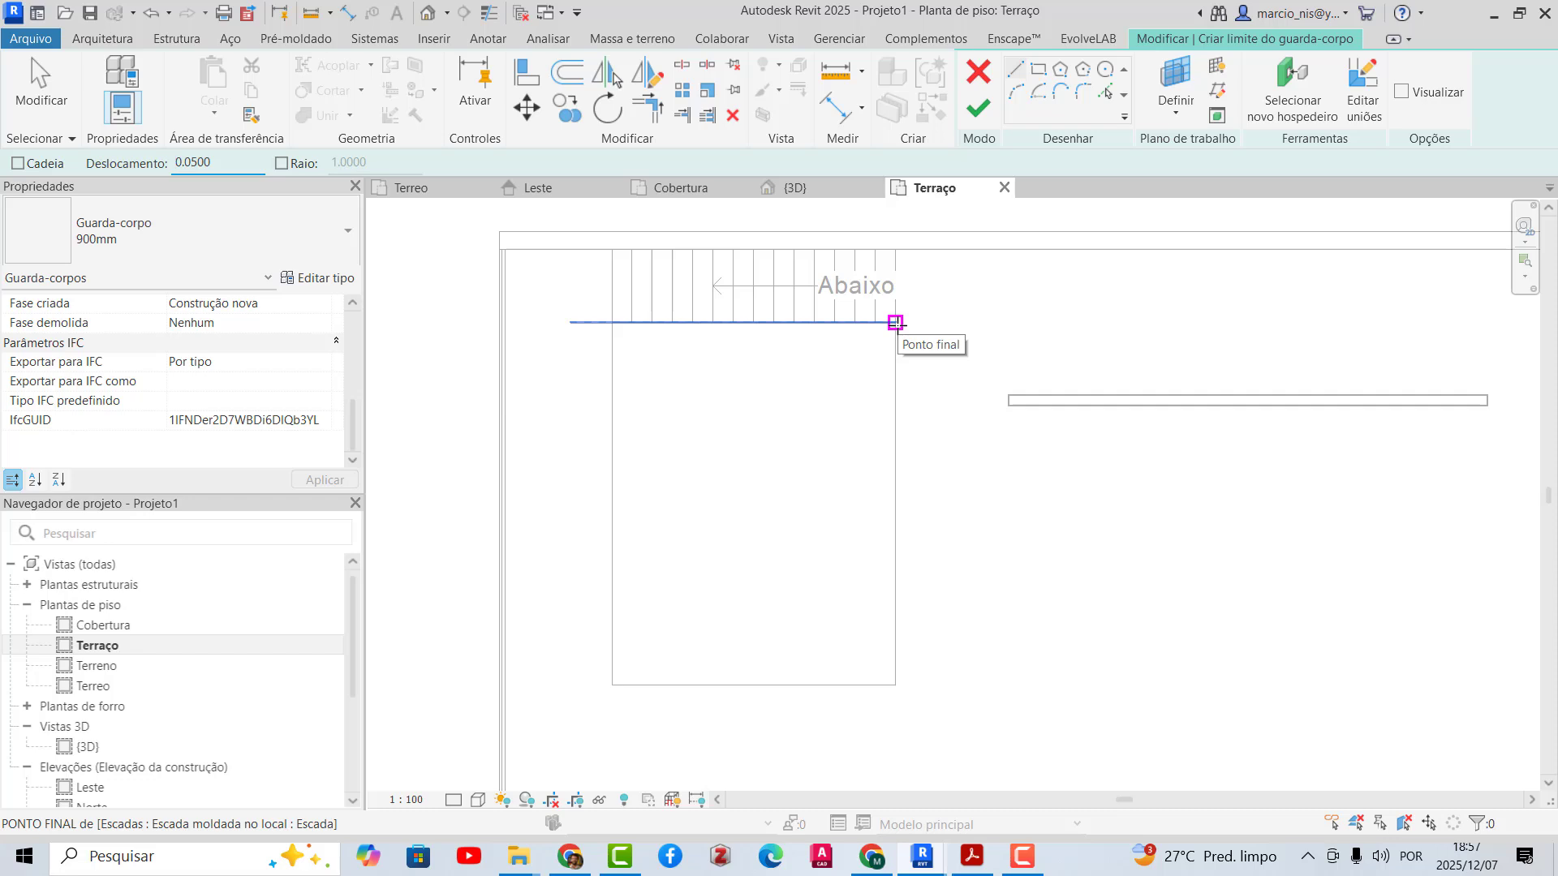
pyautogui.click(895, 322)
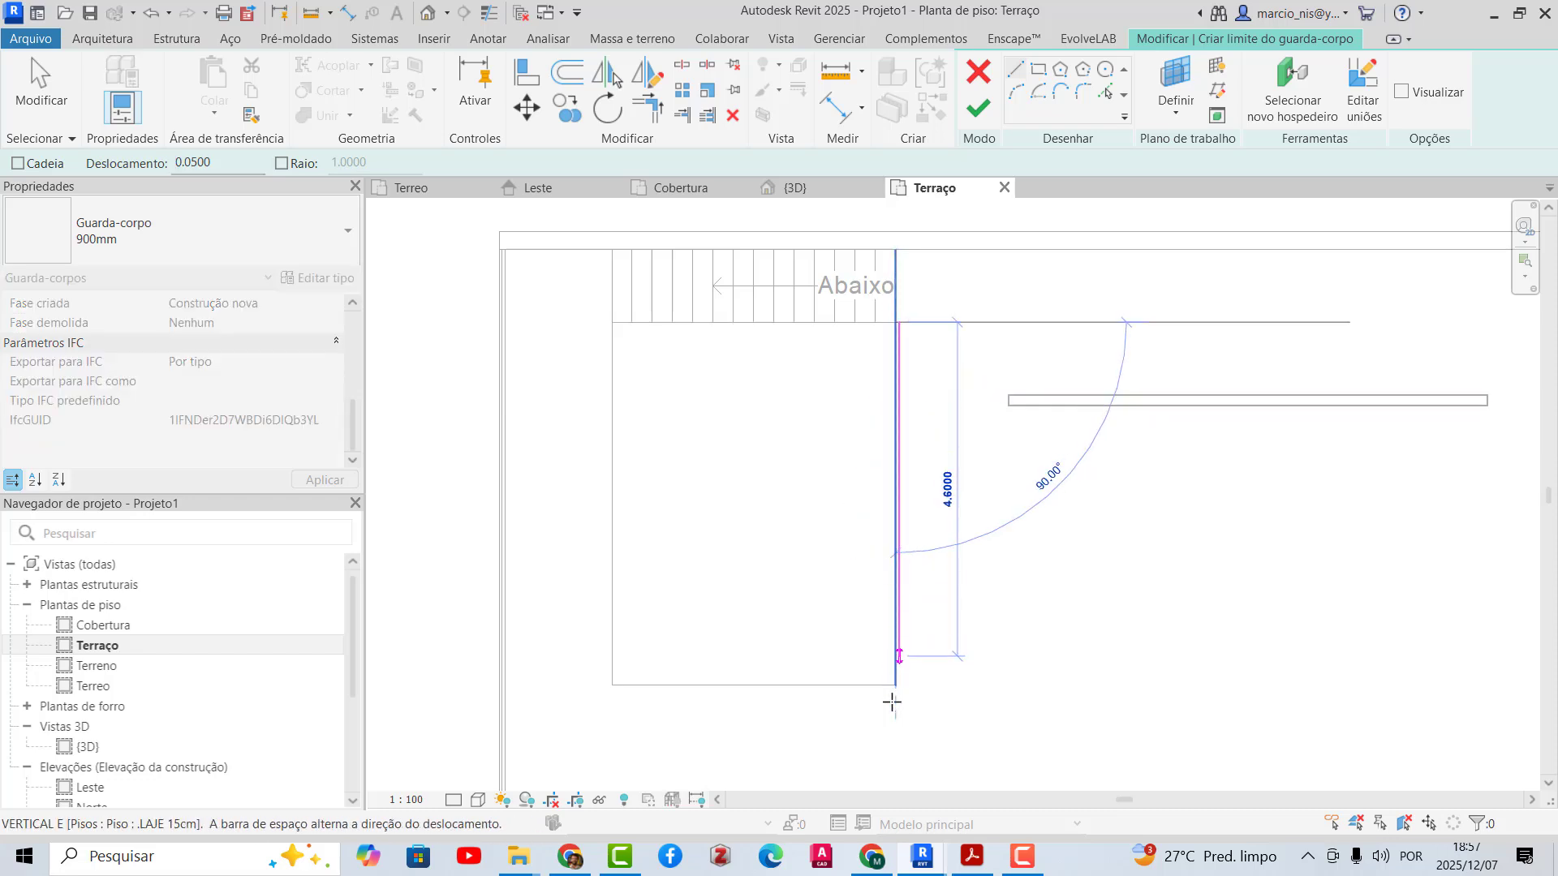
pyautogui.scroll(4, 893, 703)
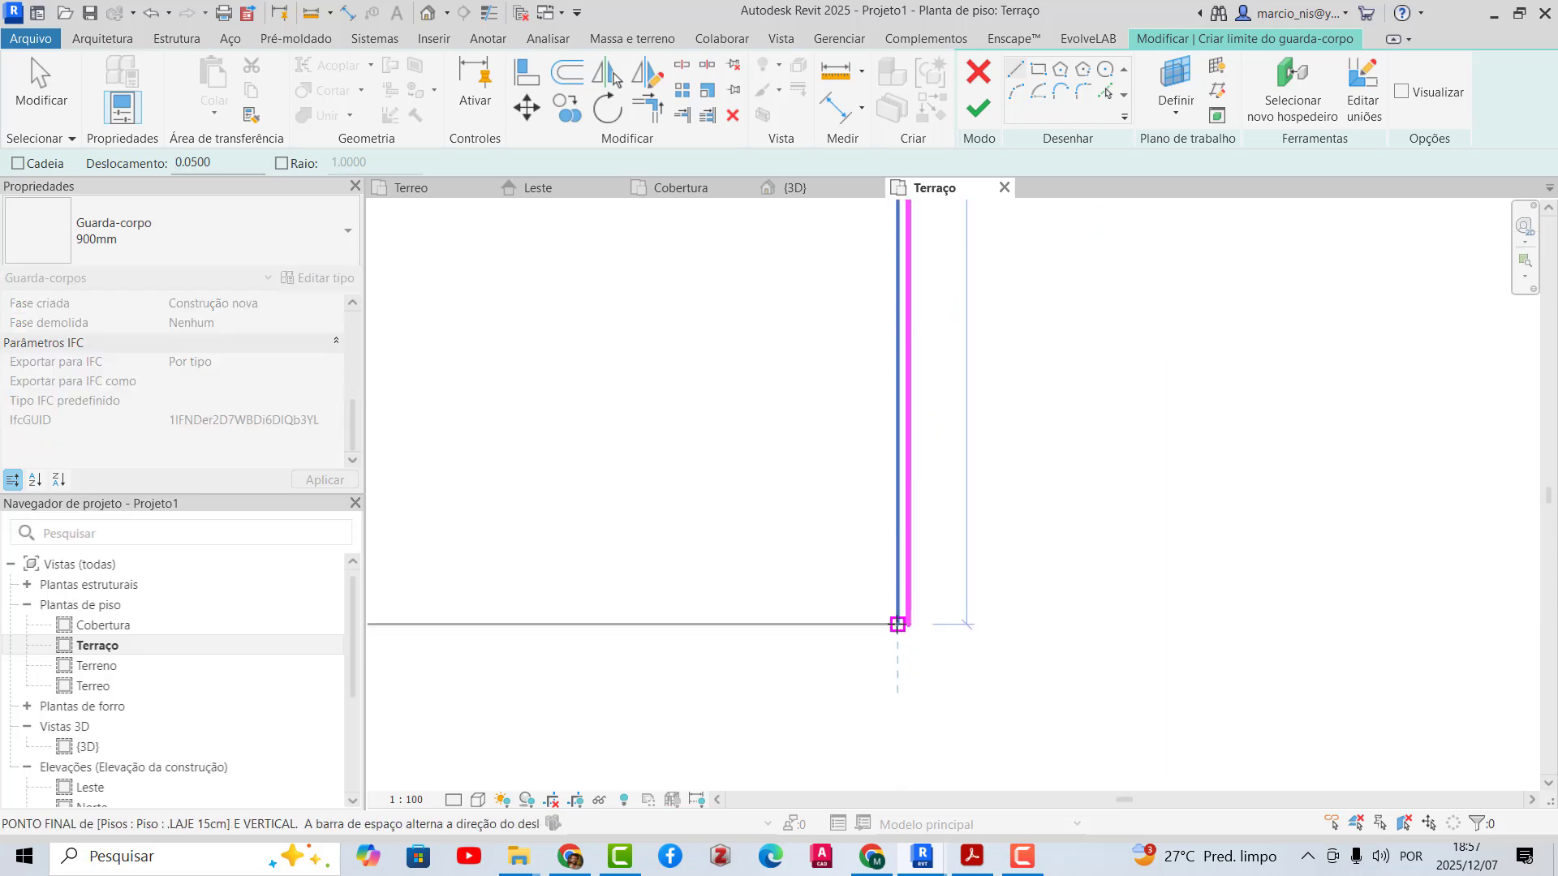
pyautogui.click(897, 624)
pyautogui.scroll(-3, 823, 625)
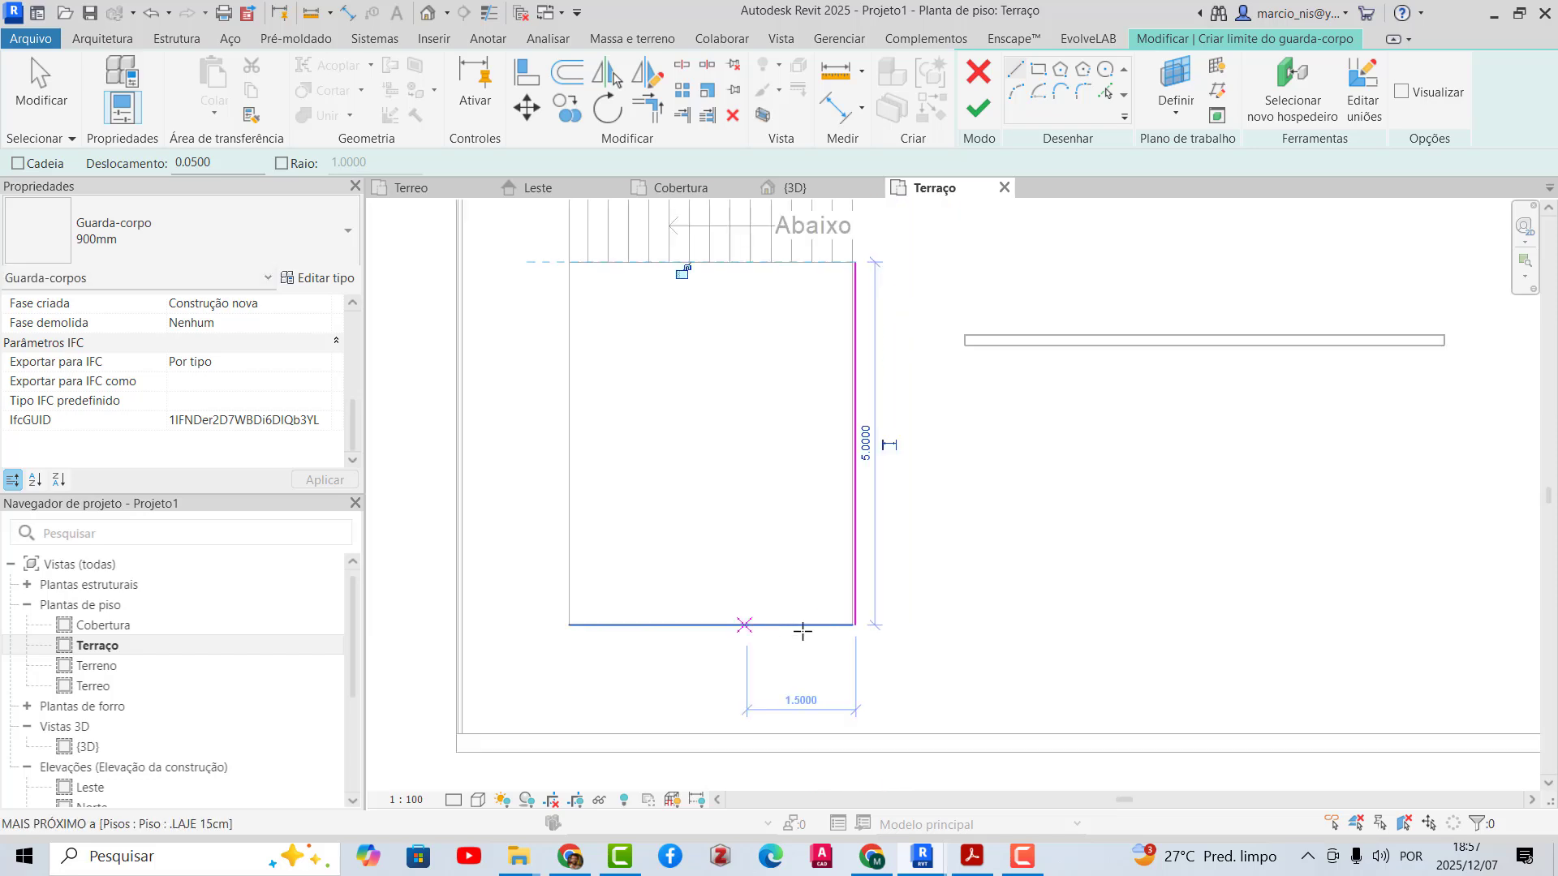
# - Continue the railing sketch with 0.05 offset segments along the stair opening's lower edge and up its left side to the wall
pyautogui.scroll(2, 845, 630)
pyautogui.click(855, 624)
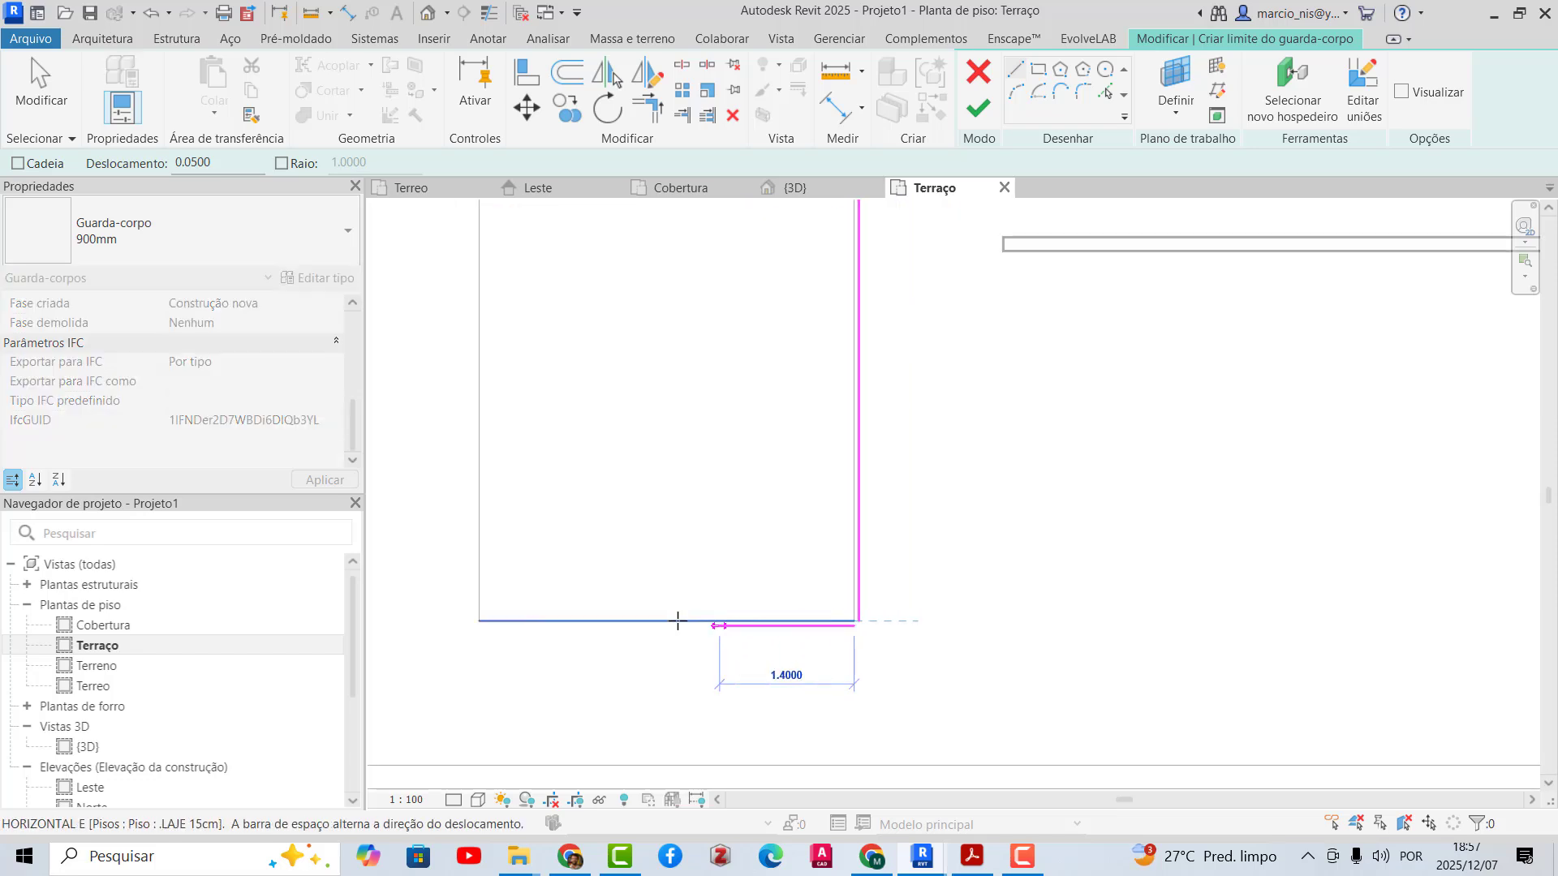
pyautogui.click(480, 623)
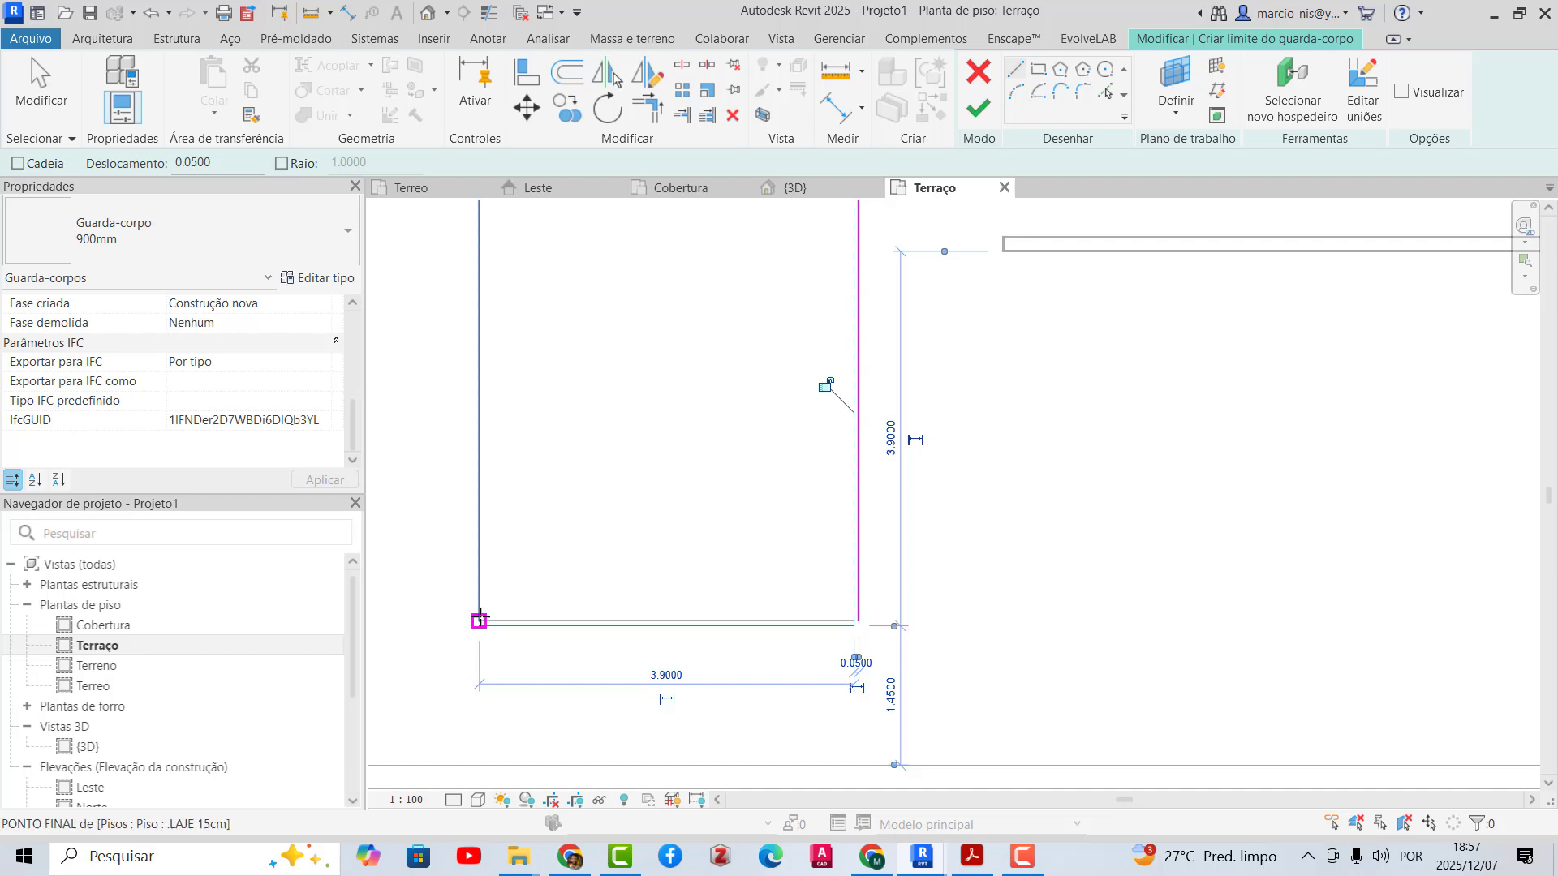
pyautogui.click(480, 623)
pyautogui.scroll(-2, 549, 452)
pyautogui.scroll(1, 480, 355)
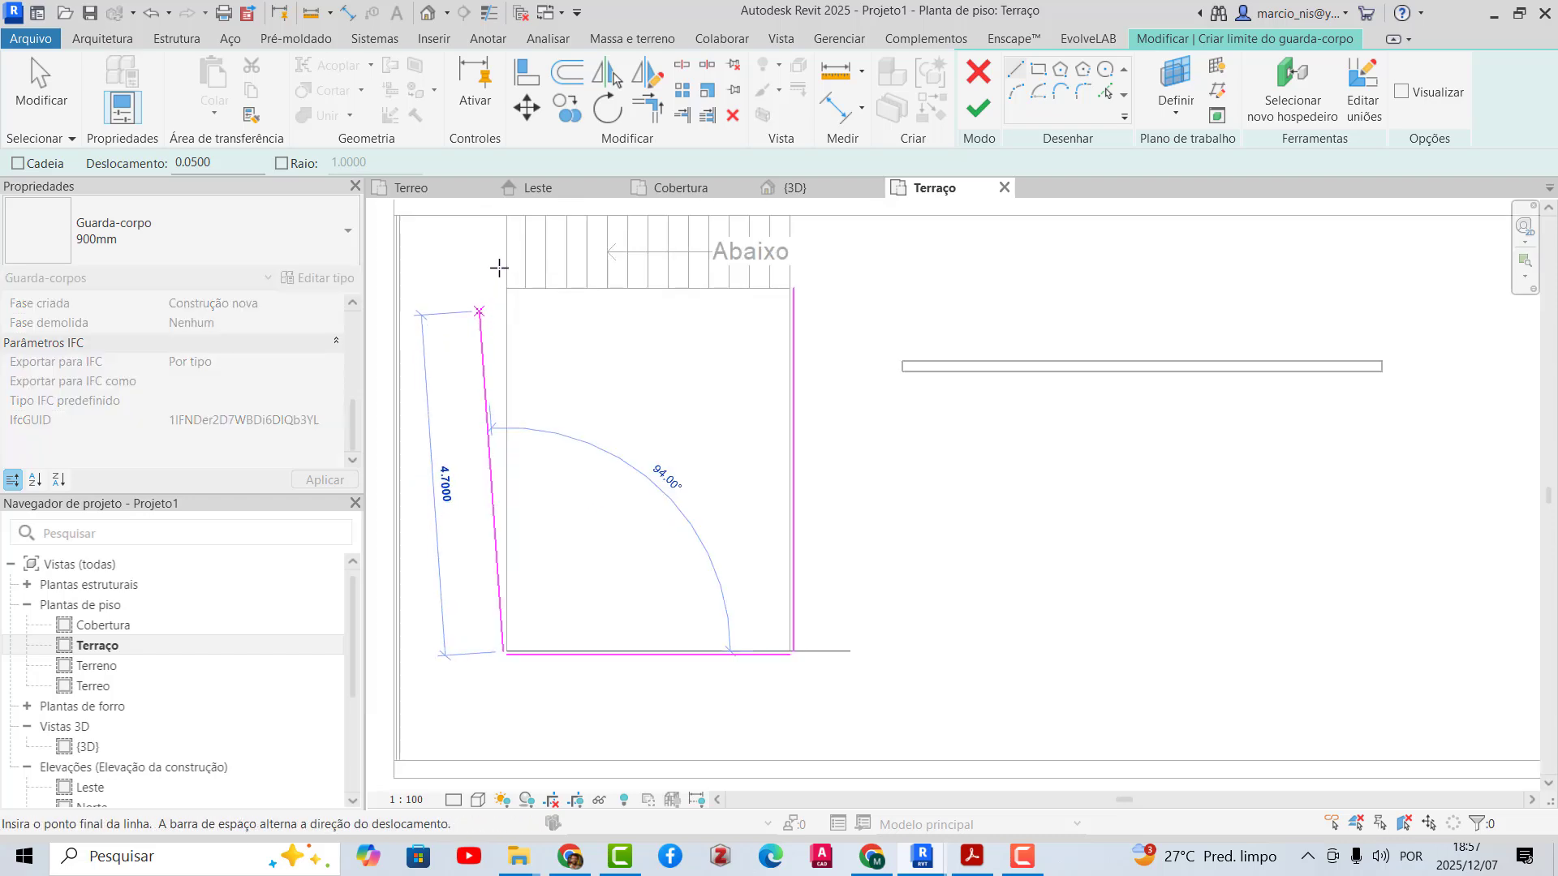
pyautogui.click(504, 285)
pyautogui.scroll(2, 763, 654)
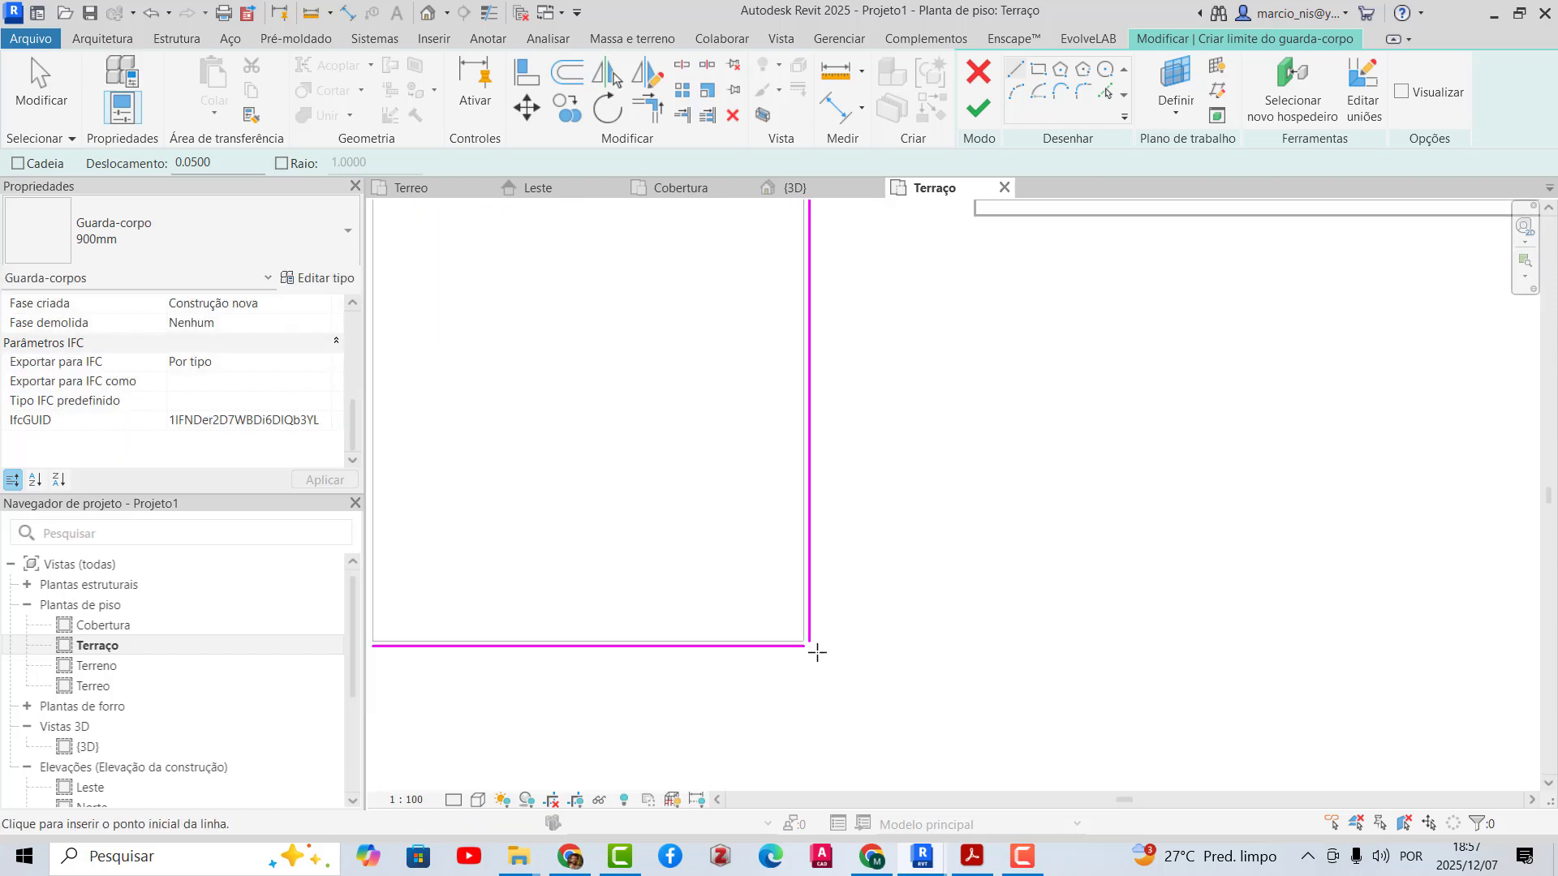
# - Trim the path segments to join at both lower corners of the stair opening, finish the railing and show it in the 3D view
pyautogui.scroll(1, 817, 652)
pyautogui.scroll(-2, 1152, 577)
pyautogui.scroll(2, 901, 645)
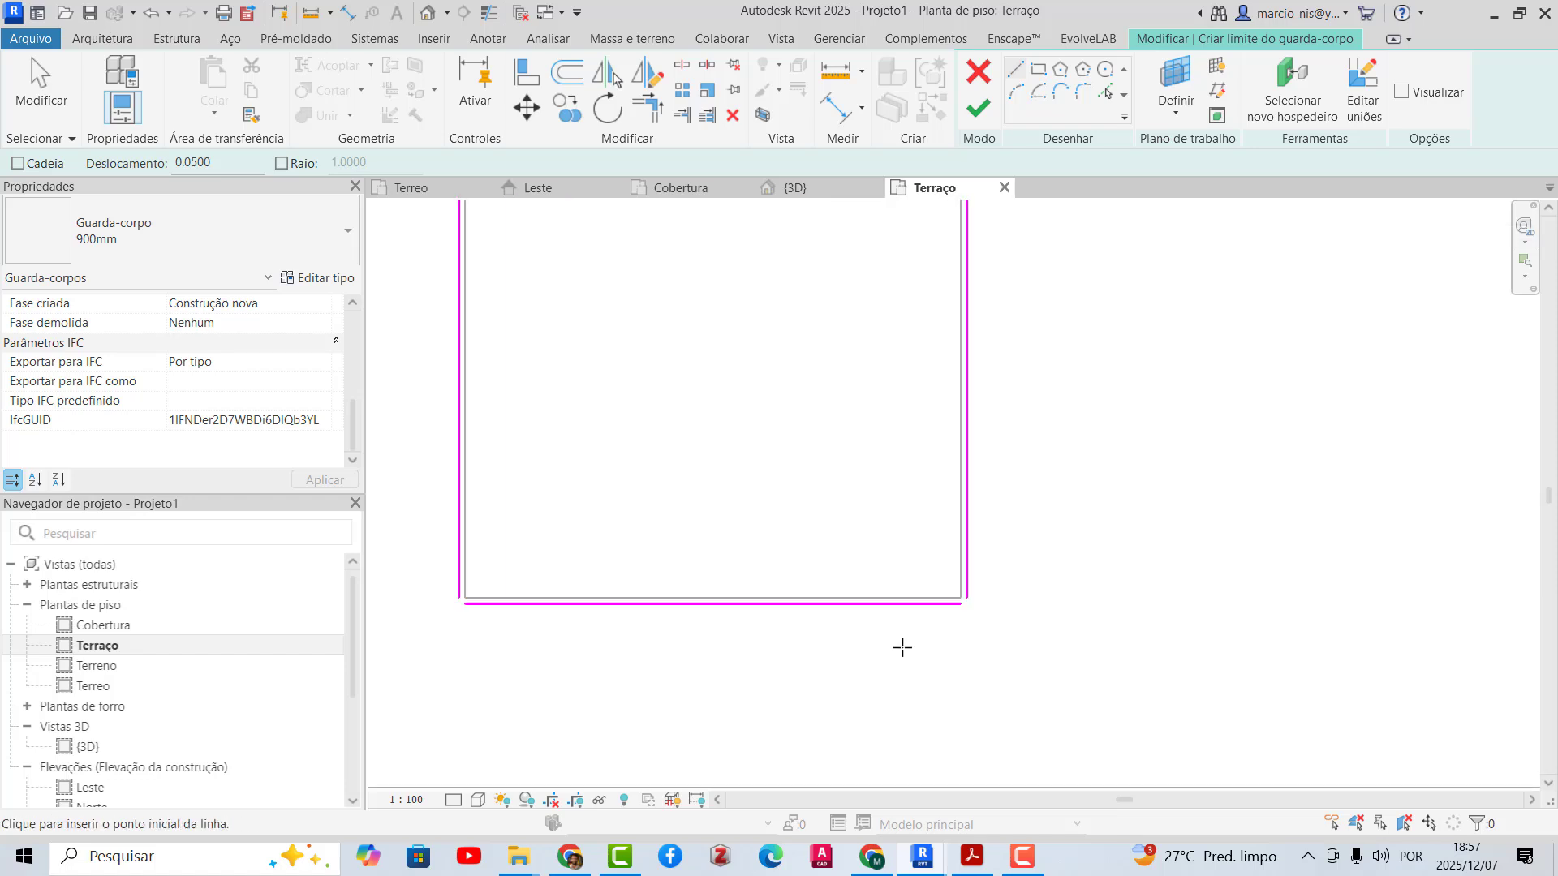
pyautogui.click(864, 372)
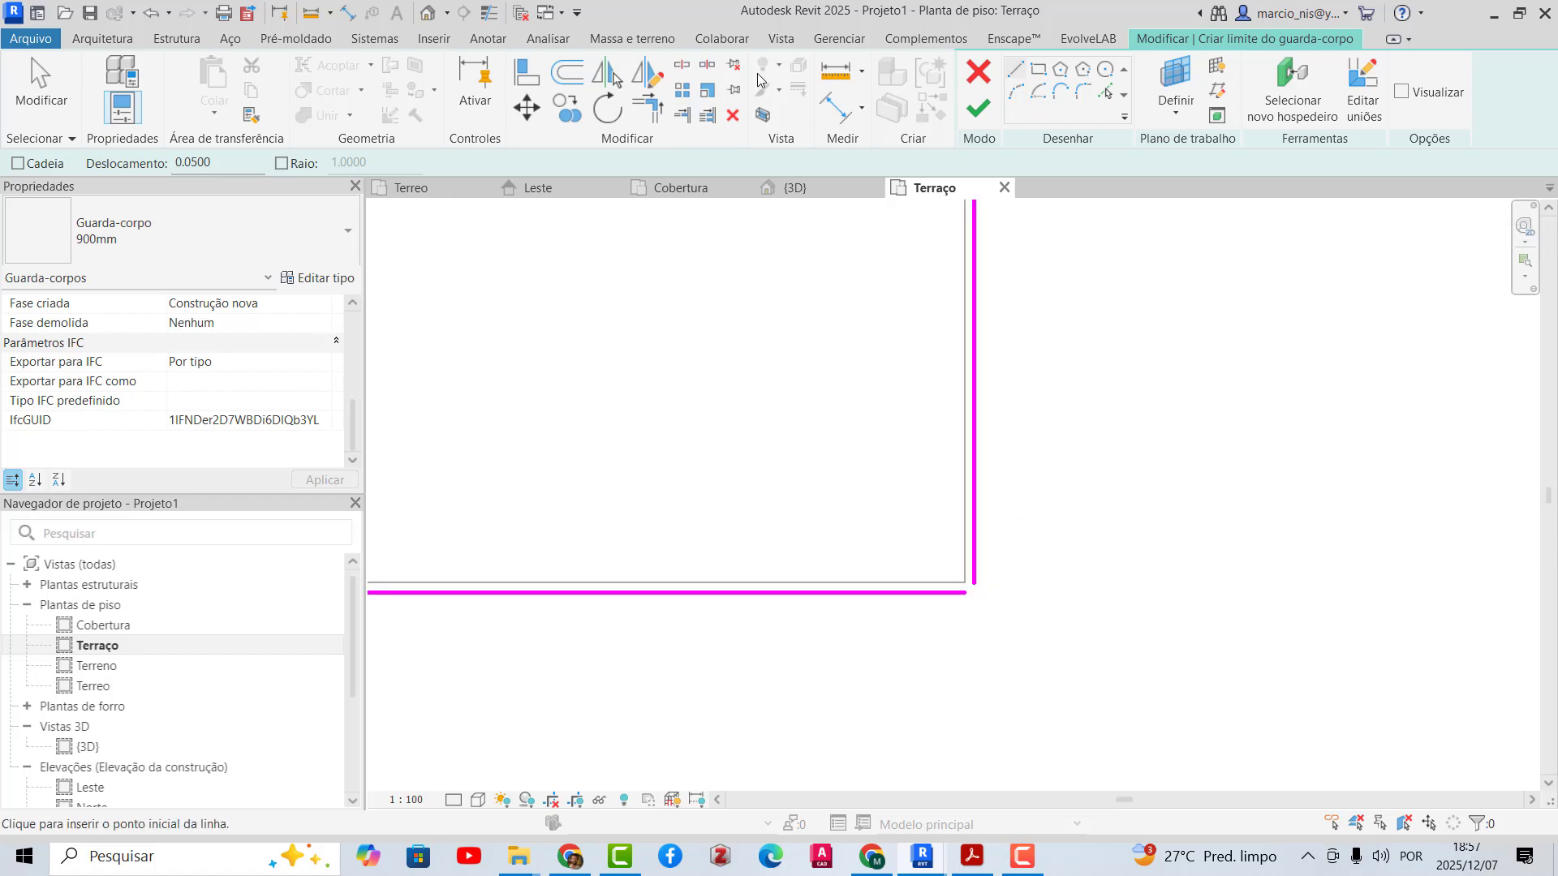
pyautogui.click(651, 116)
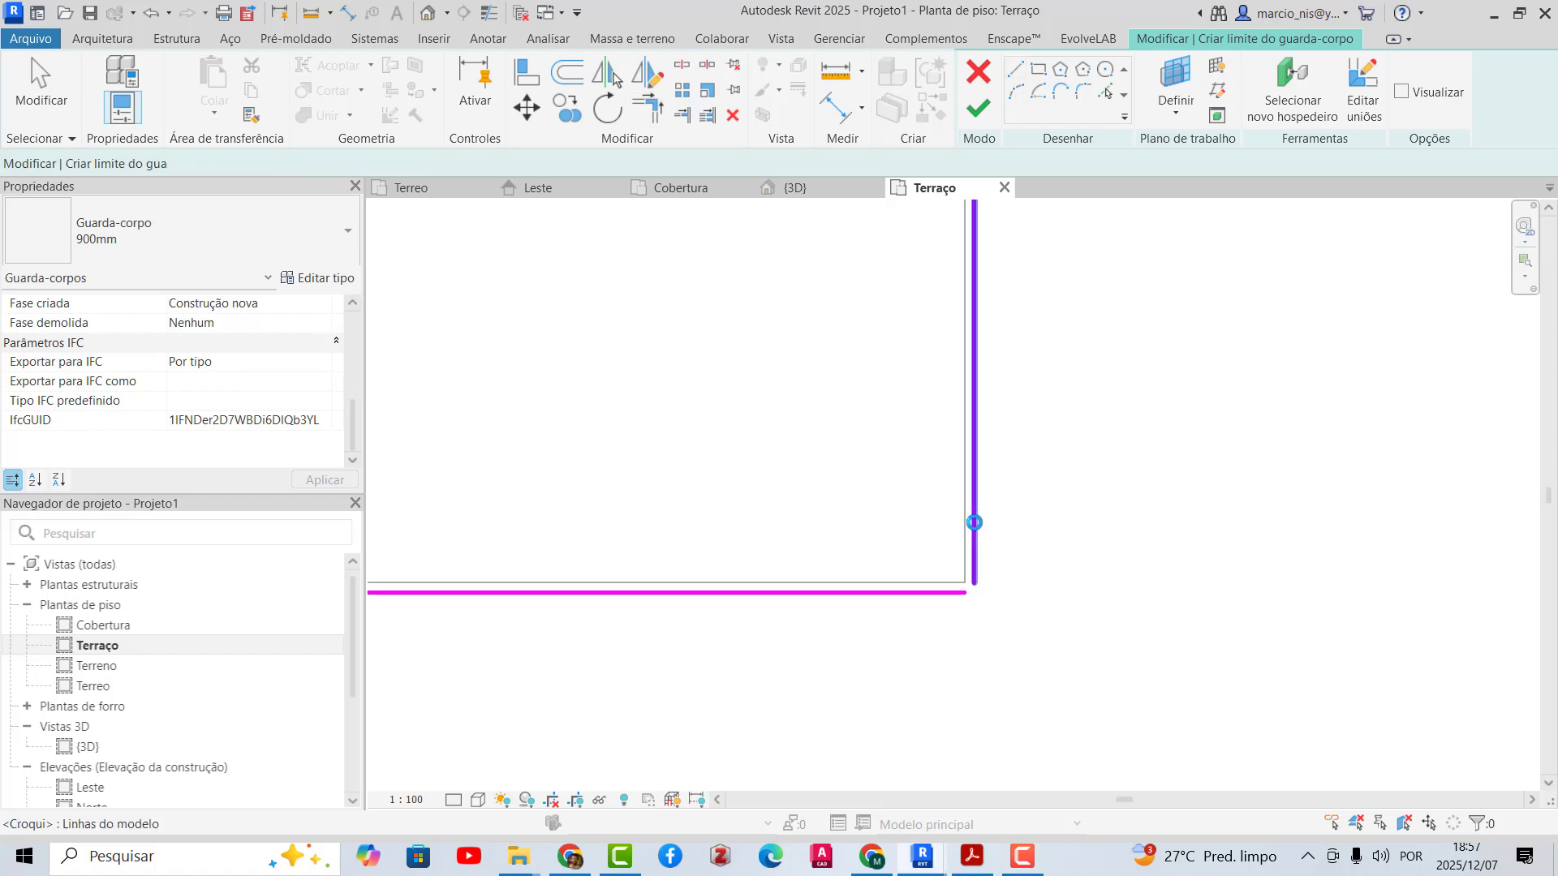
pyautogui.scroll(-3, 1140, 641)
pyautogui.scroll(2, 661, 626)
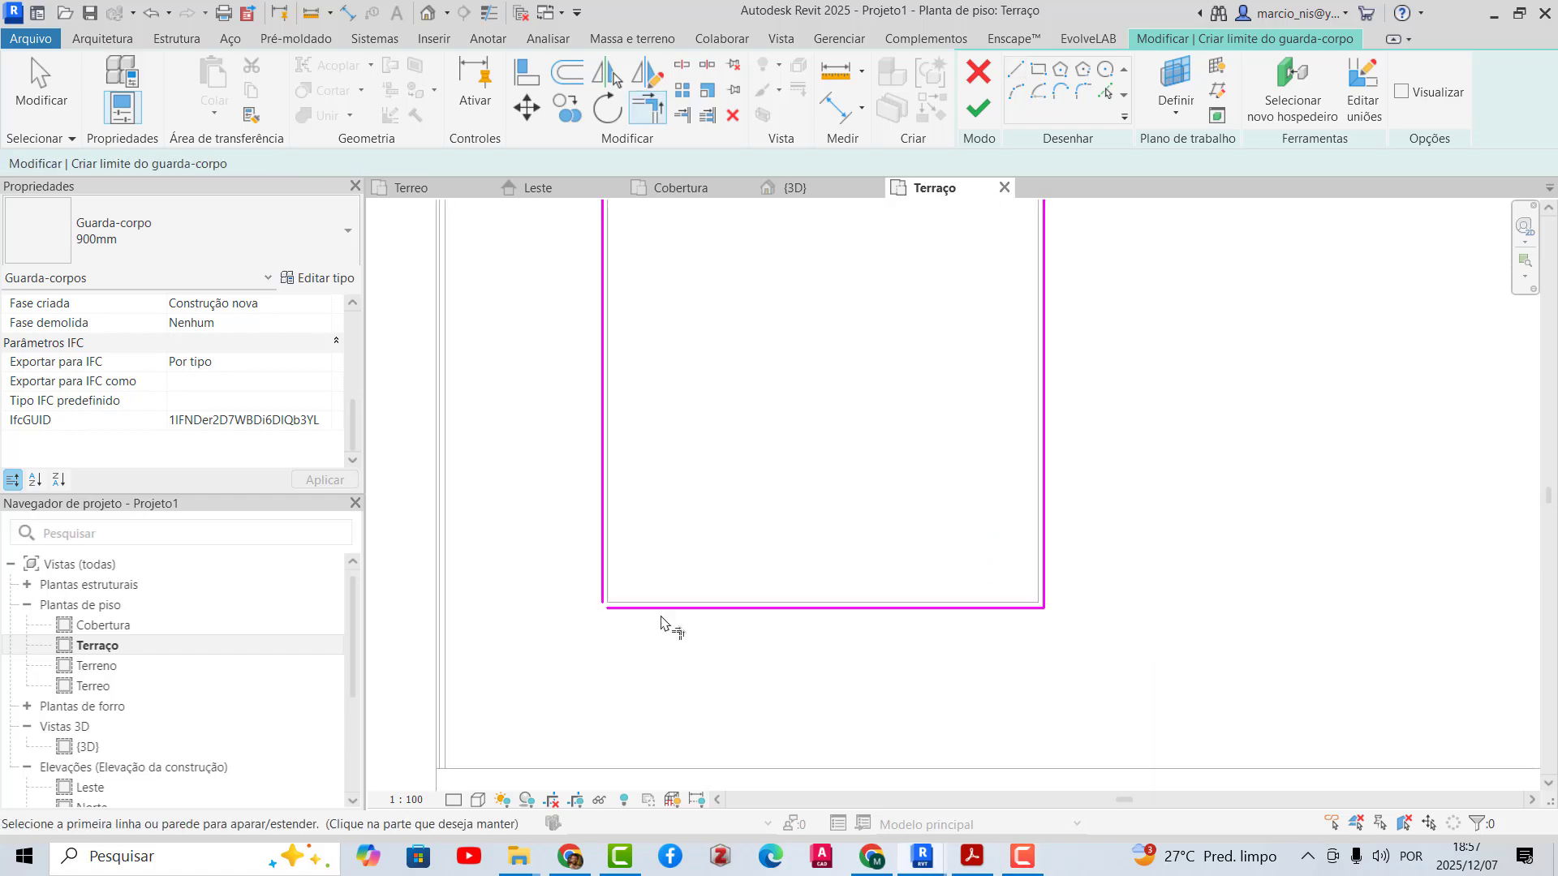
pyautogui.scroll(-2, 720, 673)
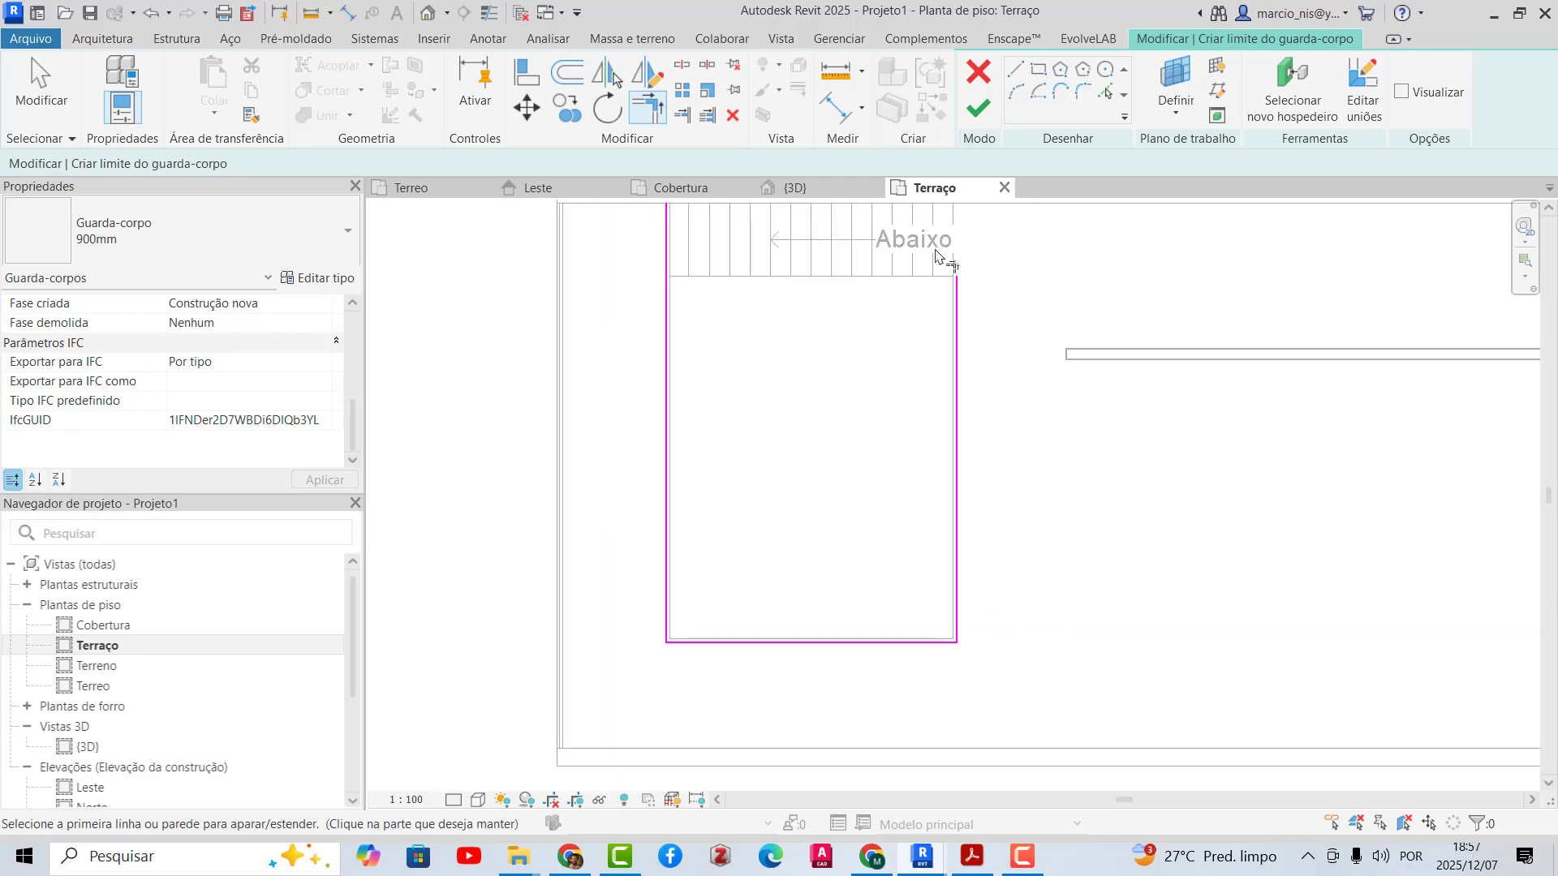
pyautogui.click(975, 108)
pyautogui.click(823, 189)
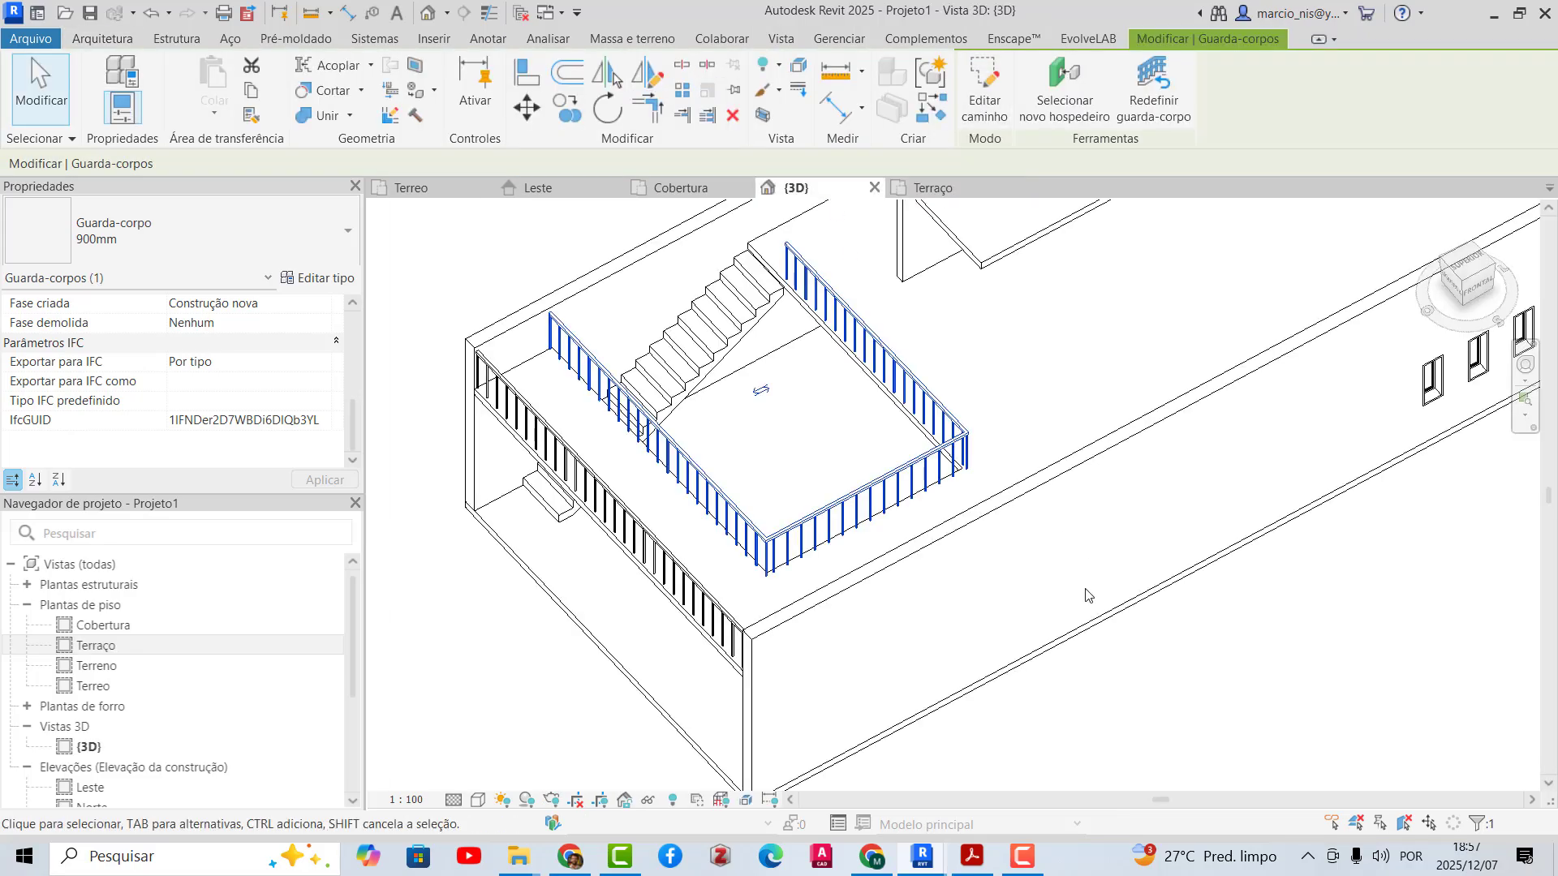